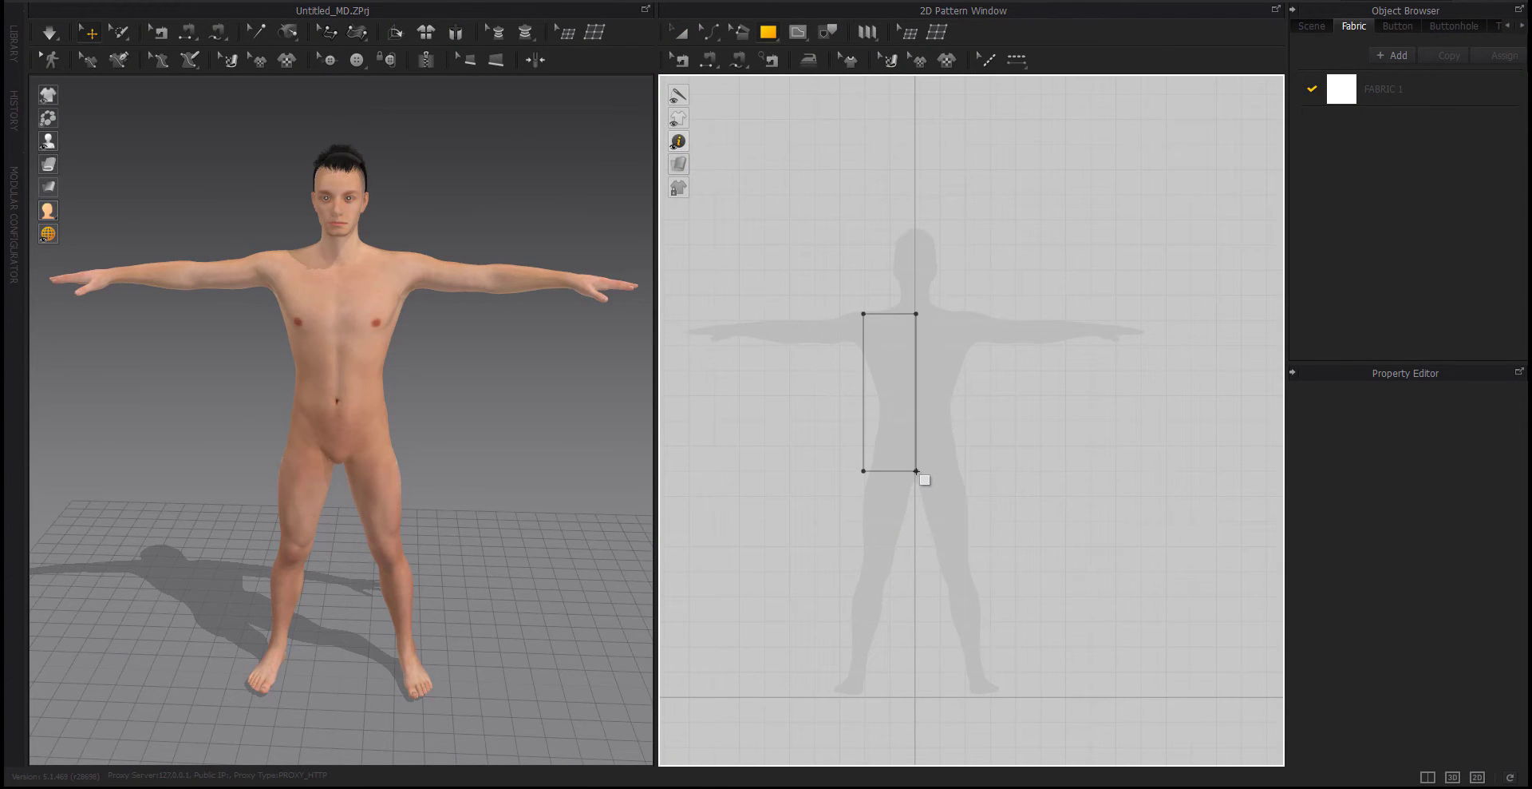
Draw a tall rectangle over the torso and Mirror Paste a twin copy beside it
left_click_drag(863, 313, 924, 465)
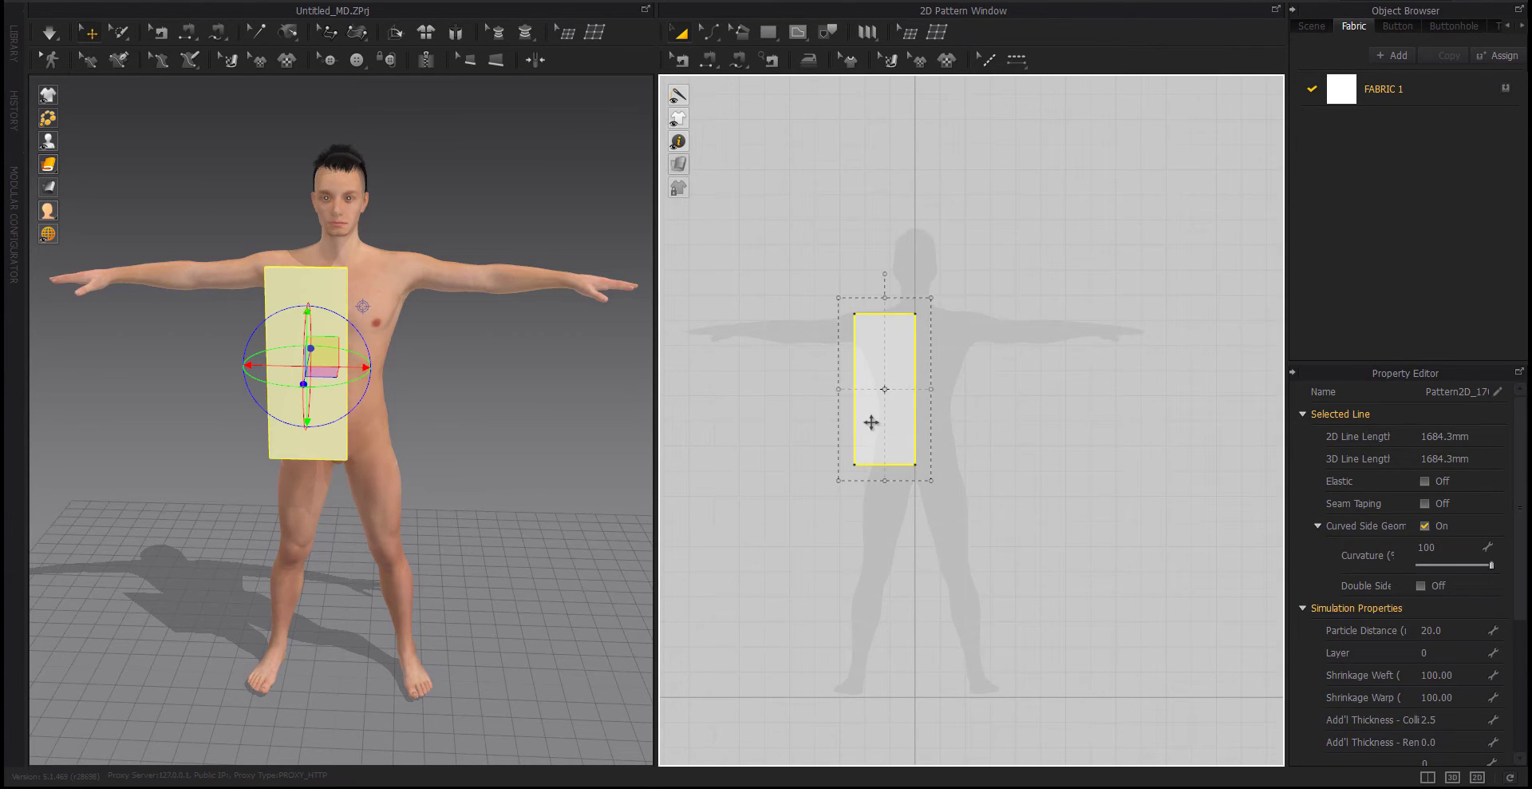
left_click(1013, 423)
right_click(876, 403)
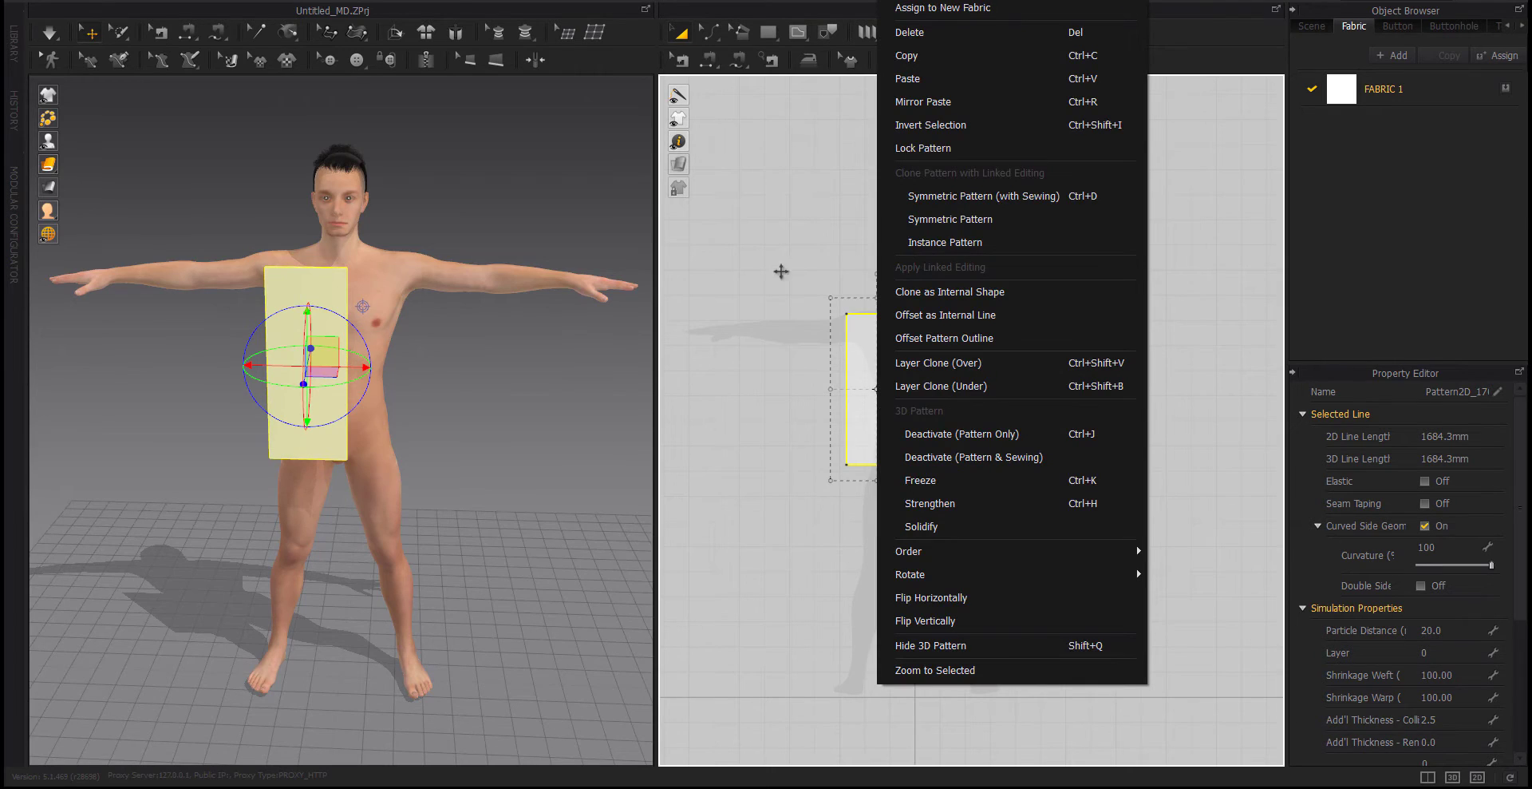
left_click(918, 220)
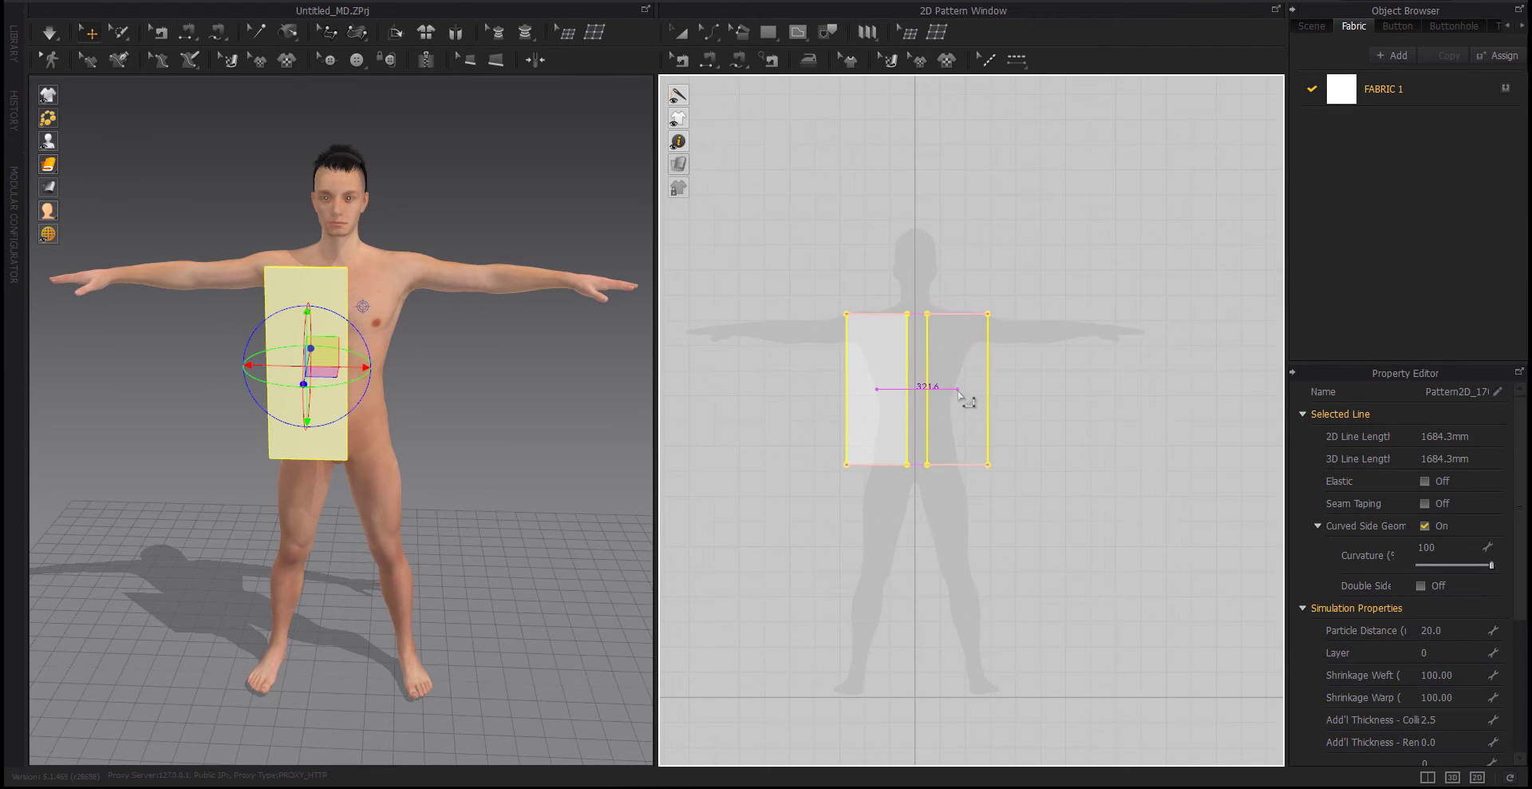
left_click(959, 391)
Split the panel's top edge at 90 mm and also split its side edge
scroll(902, 332, "up", 5)
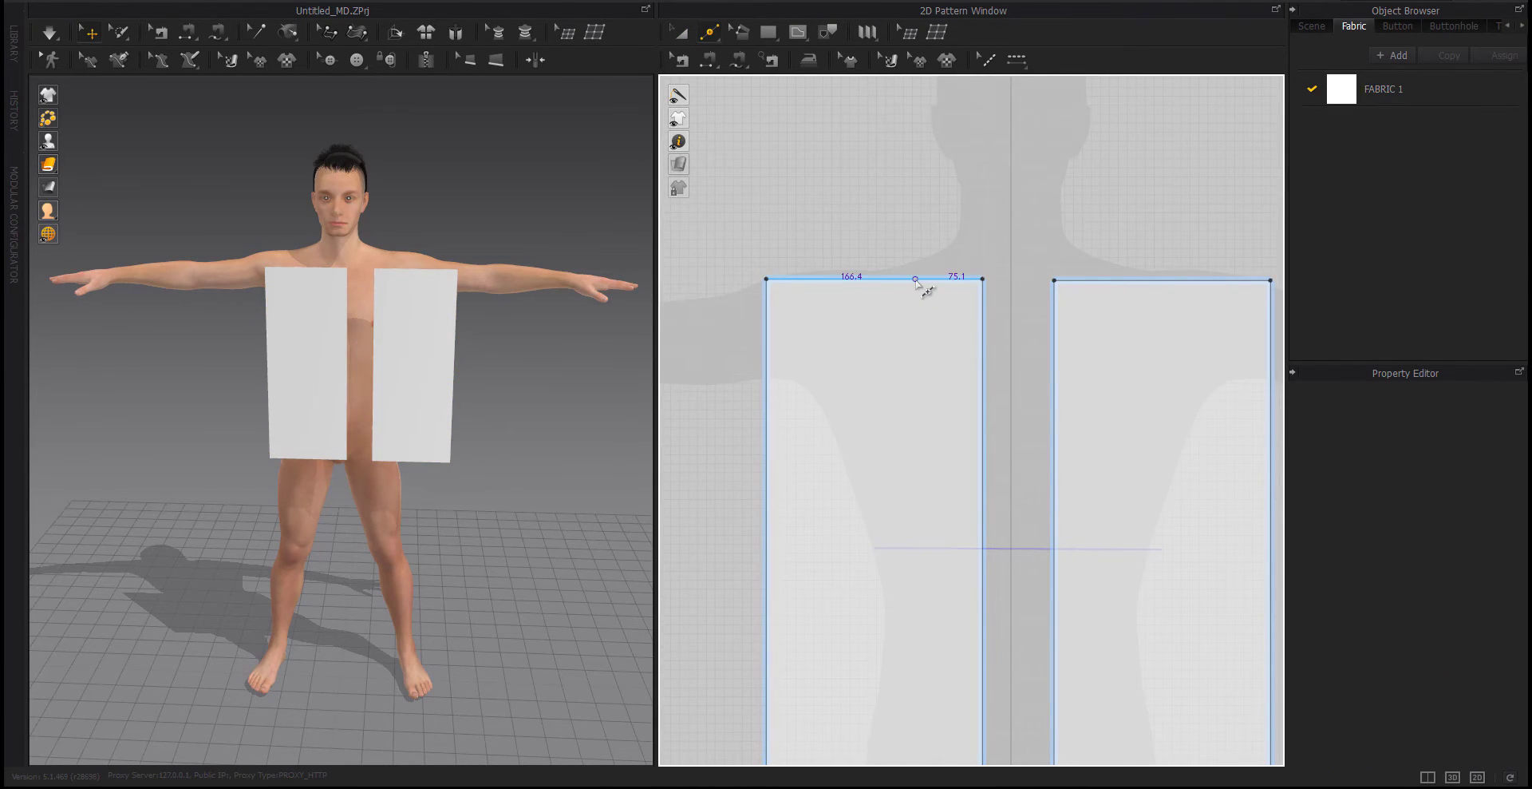
right_click(916, 280)
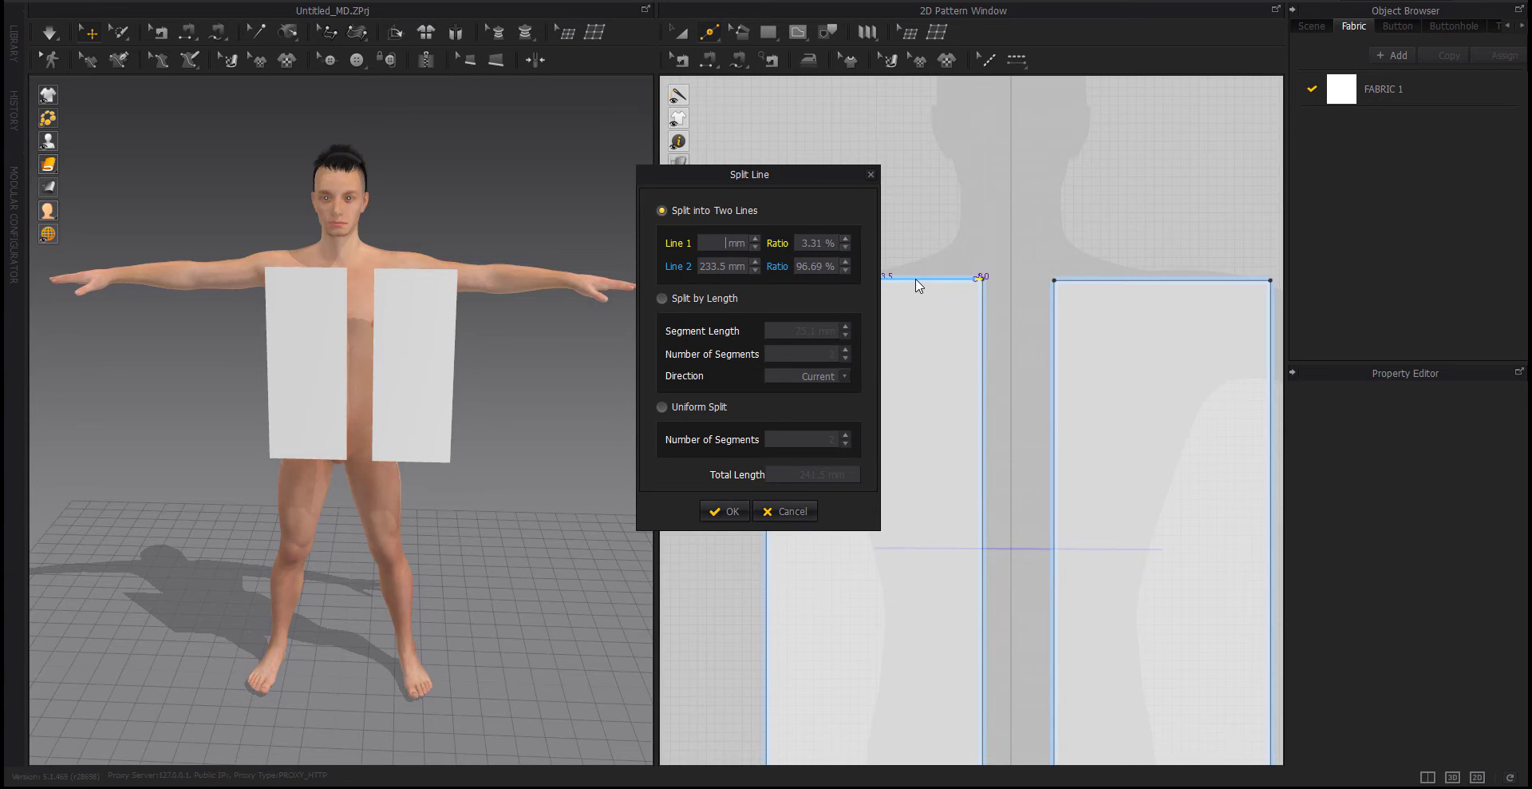
type("90")
key("Return")
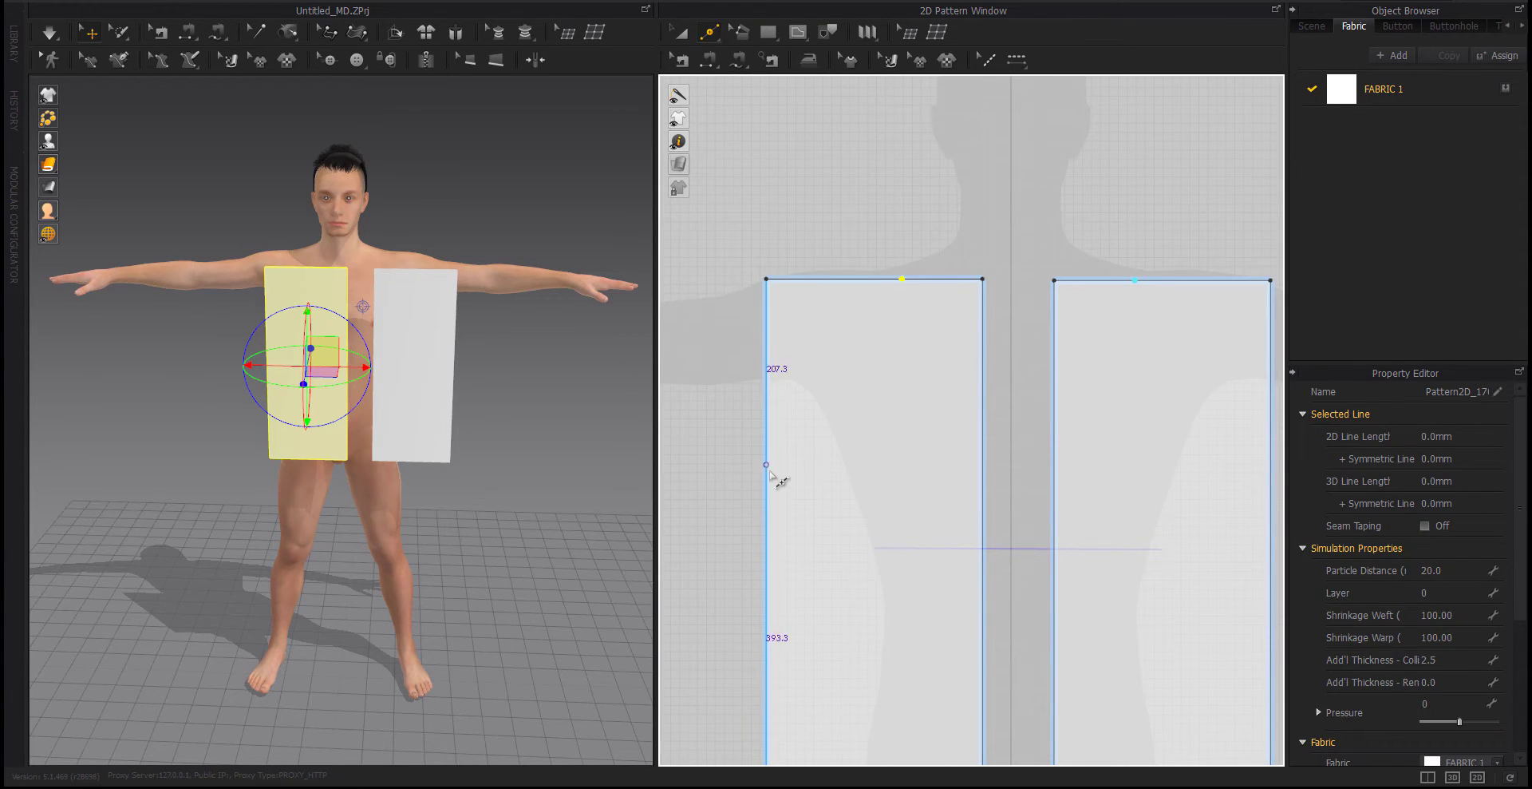
right_click(768, 488)
key("Return")
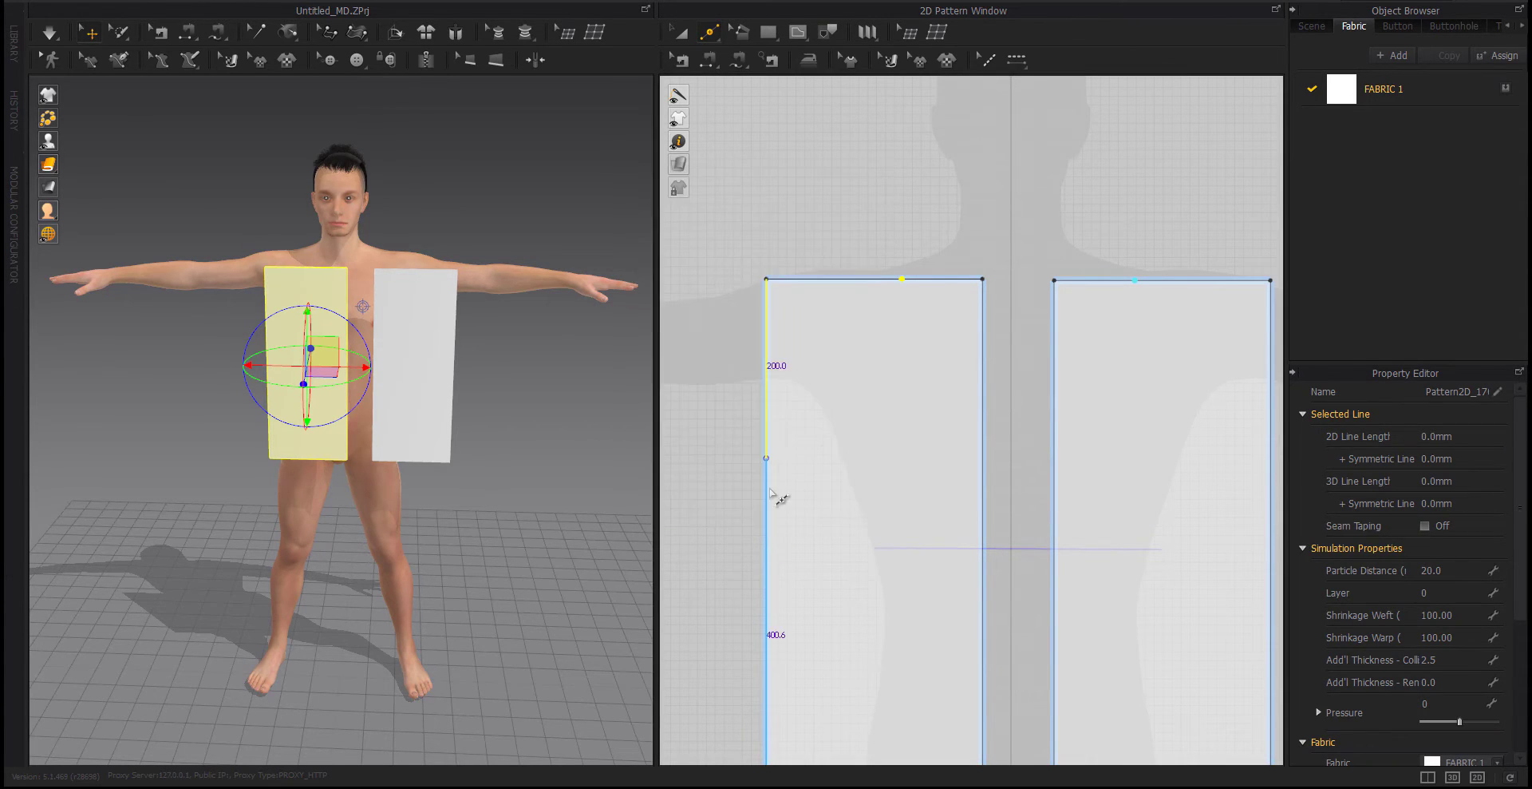
Lower the neck corner to slope the neckline and curve the armhole edge inward
scroll(779, 496, "down", 3)
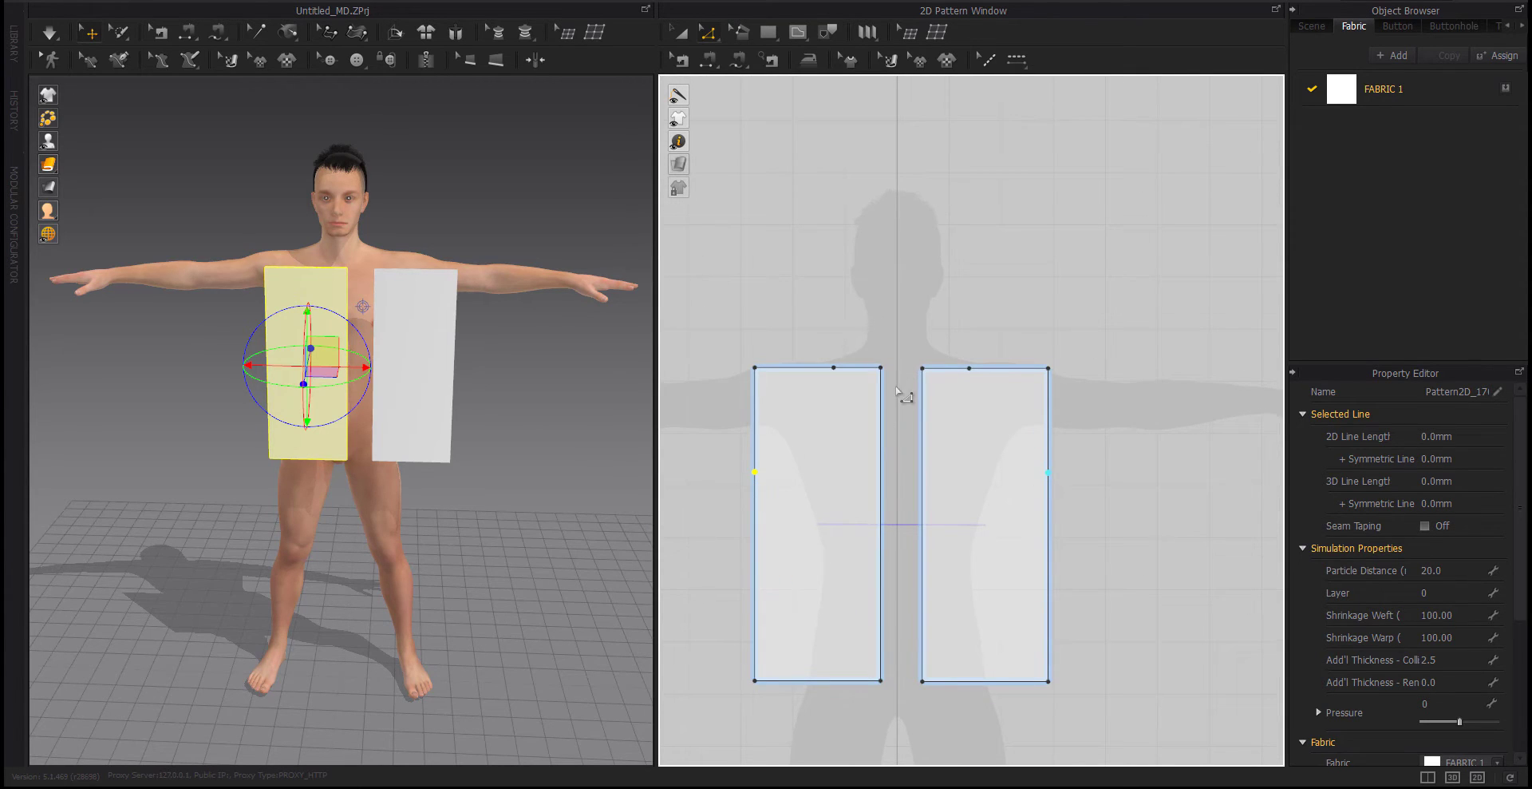
left_click_drag(895, 380, 895, 404)
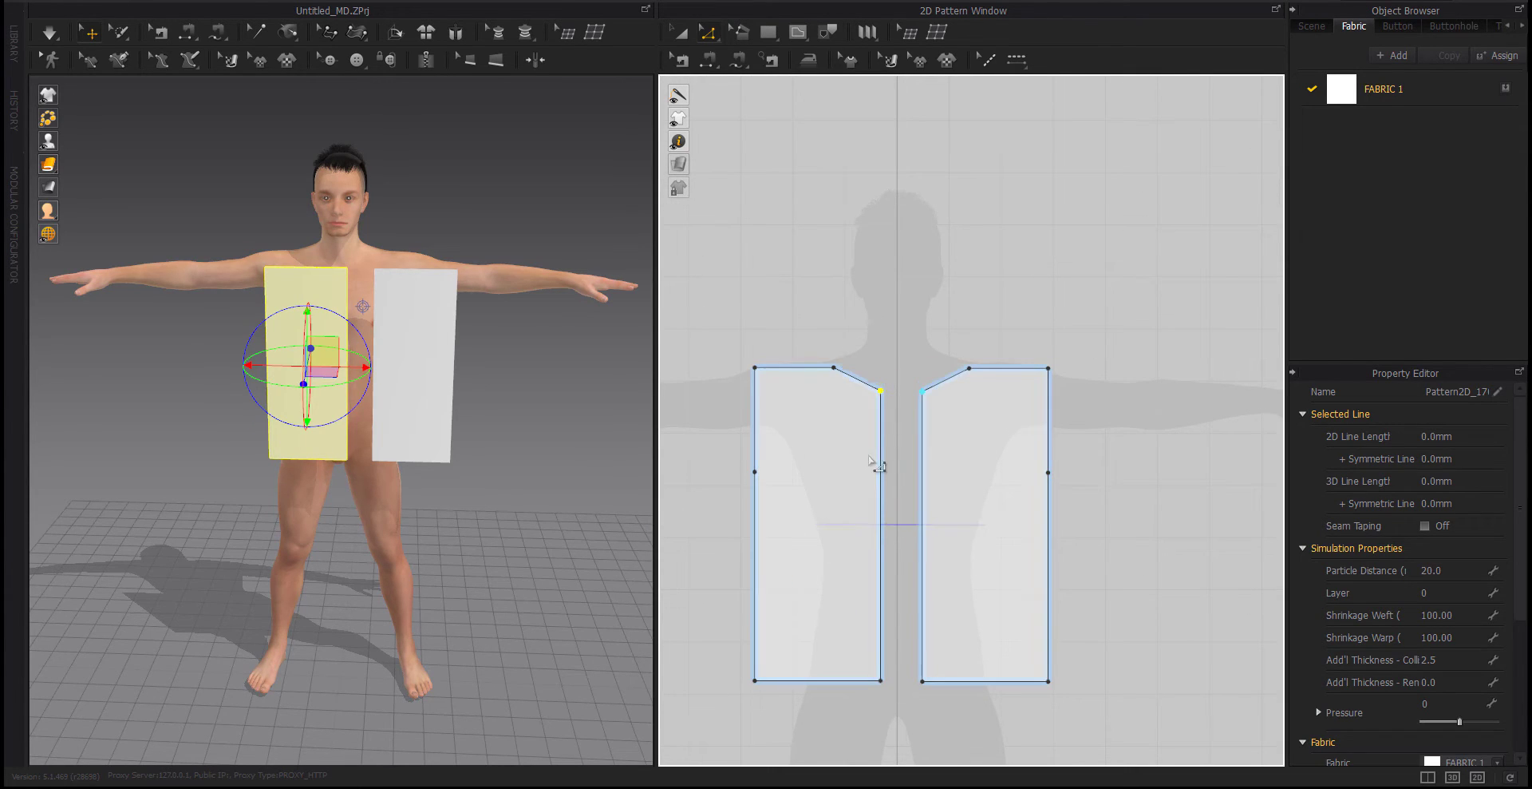
left_click_drag(766, 437, 781, 431)
scroll(931, 510, "down", 3)
Copy both front panels and paste the duplicates to the right
left_click(1102, 514)
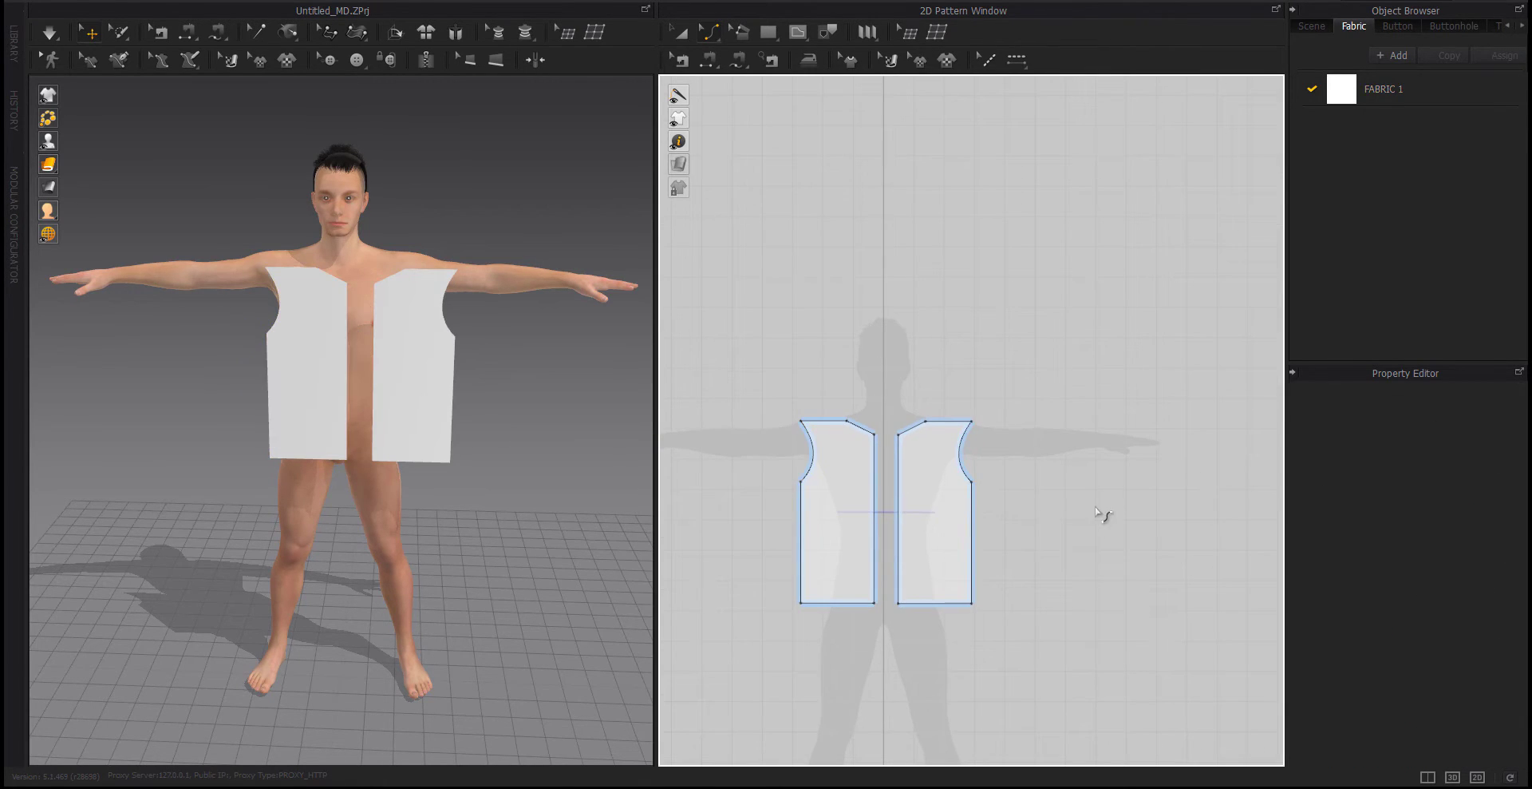
left_click_drag(742, 625, 706, 654)
key("ctrl+c")
key("ctrl+v")
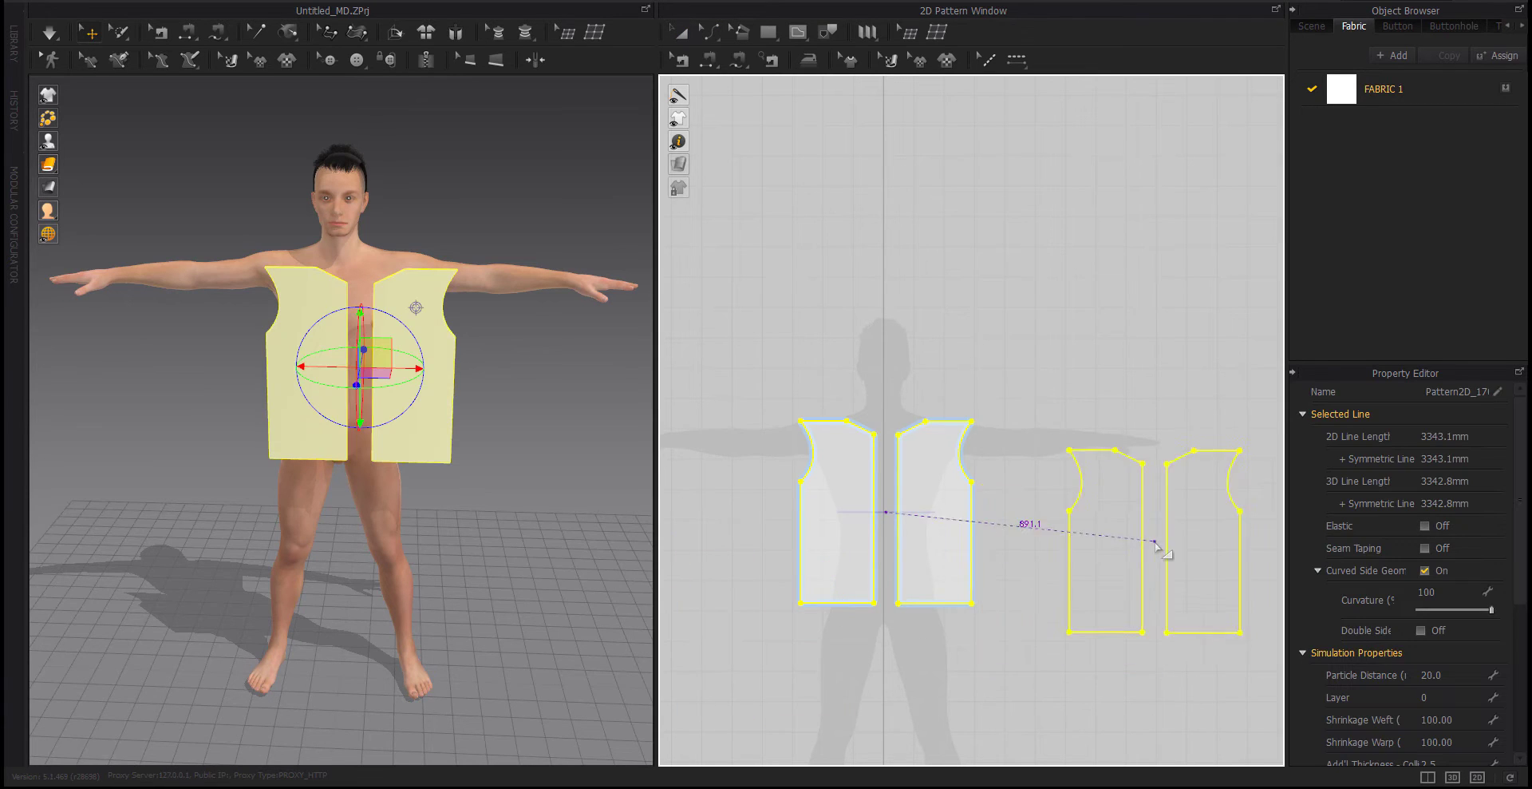
left_click(1218, 512)
Move the copied panels behind the avatar and flip them horizontally as back panels
right_click_drag(556, 466, 519, 506)
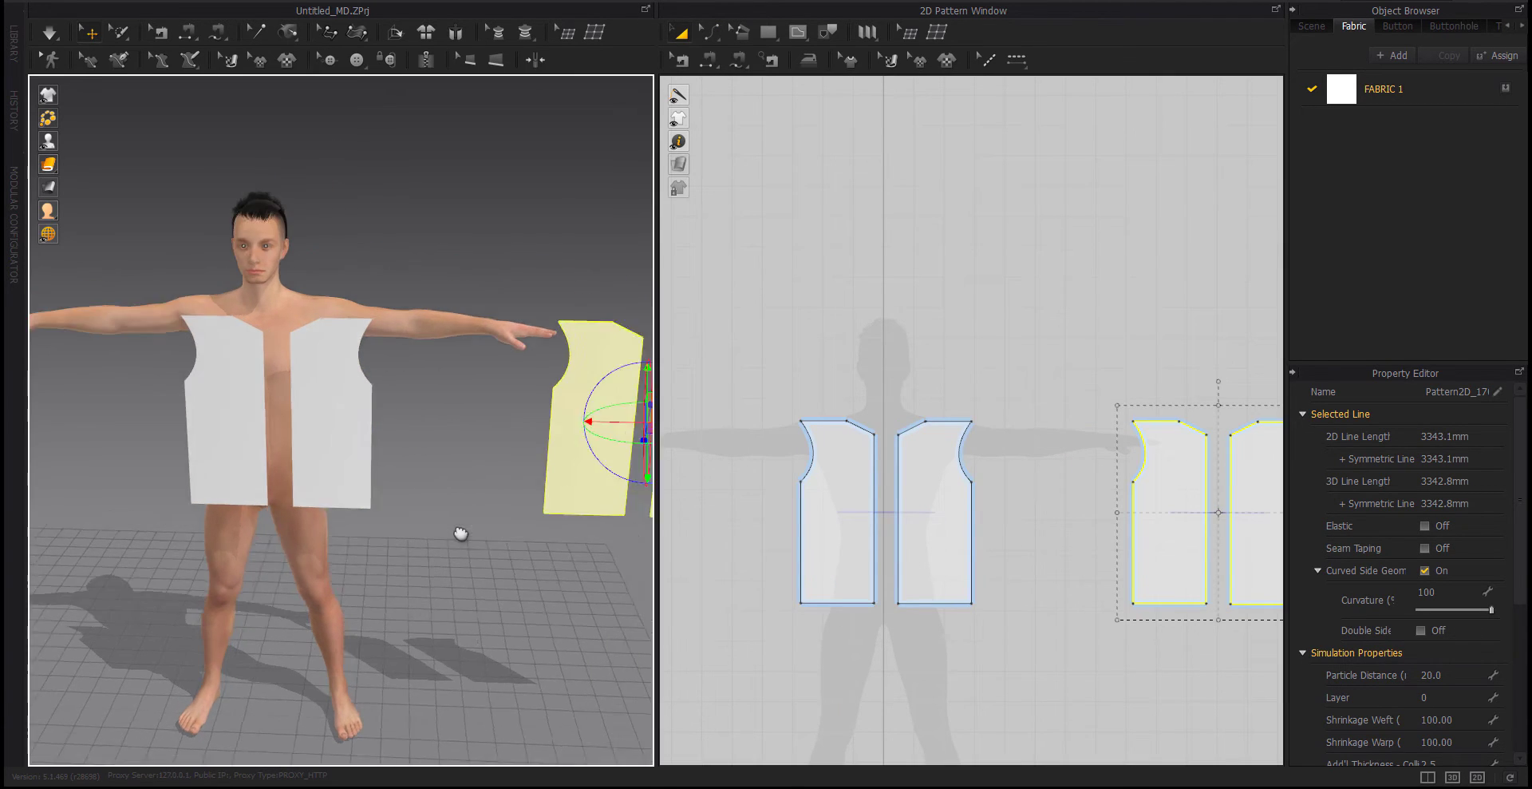
mouse_move(617, 477)
left_mouse_down()
mouse_move(195, 425)
mouse_move(308, 495)
left_mouse_up()
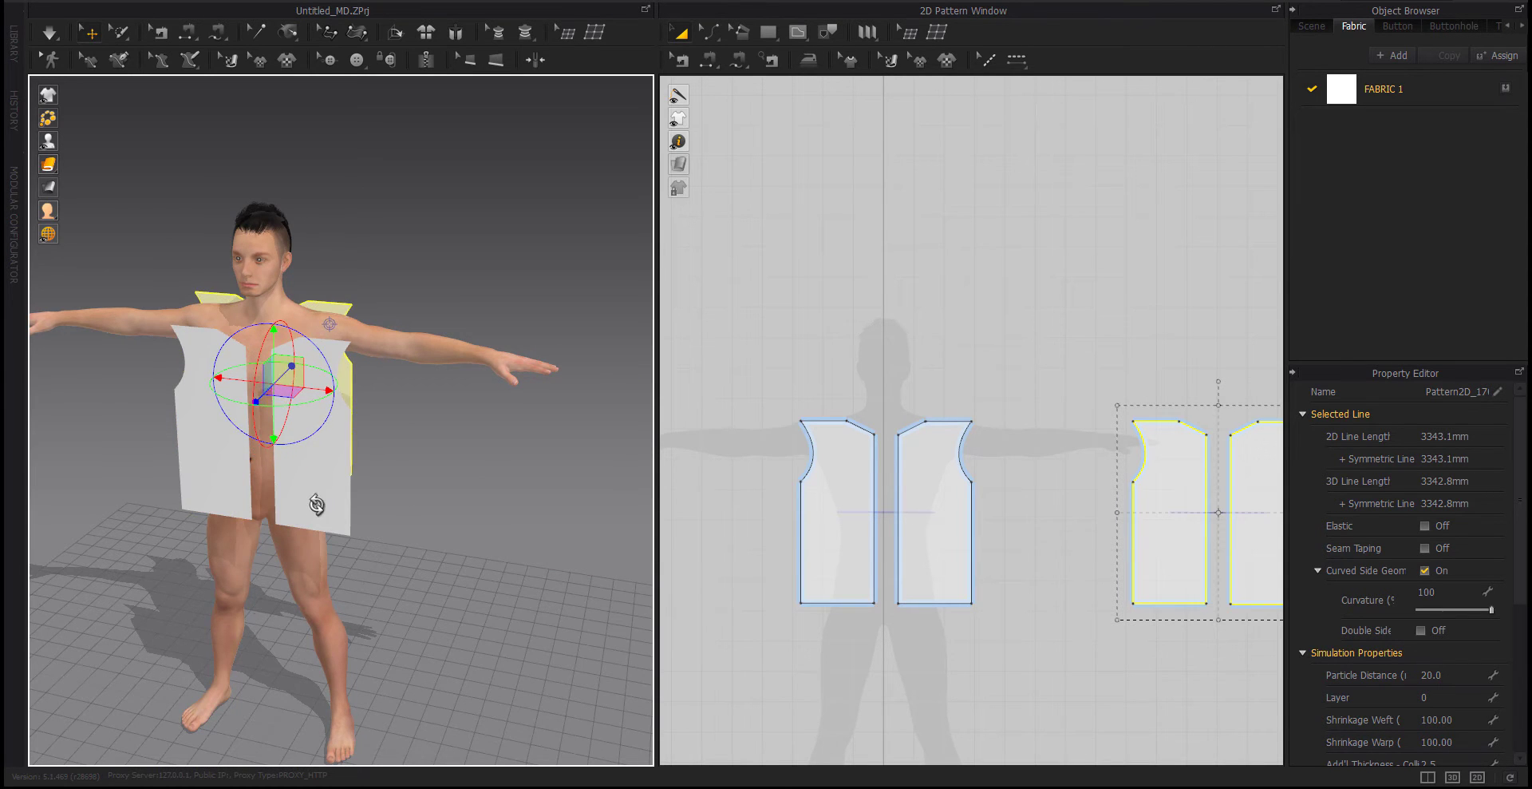
mouse_move(308, 495)
right_mouse_down()
mouse_move(50, 513)
mouse_move(294, 472)
right_mouse_up()
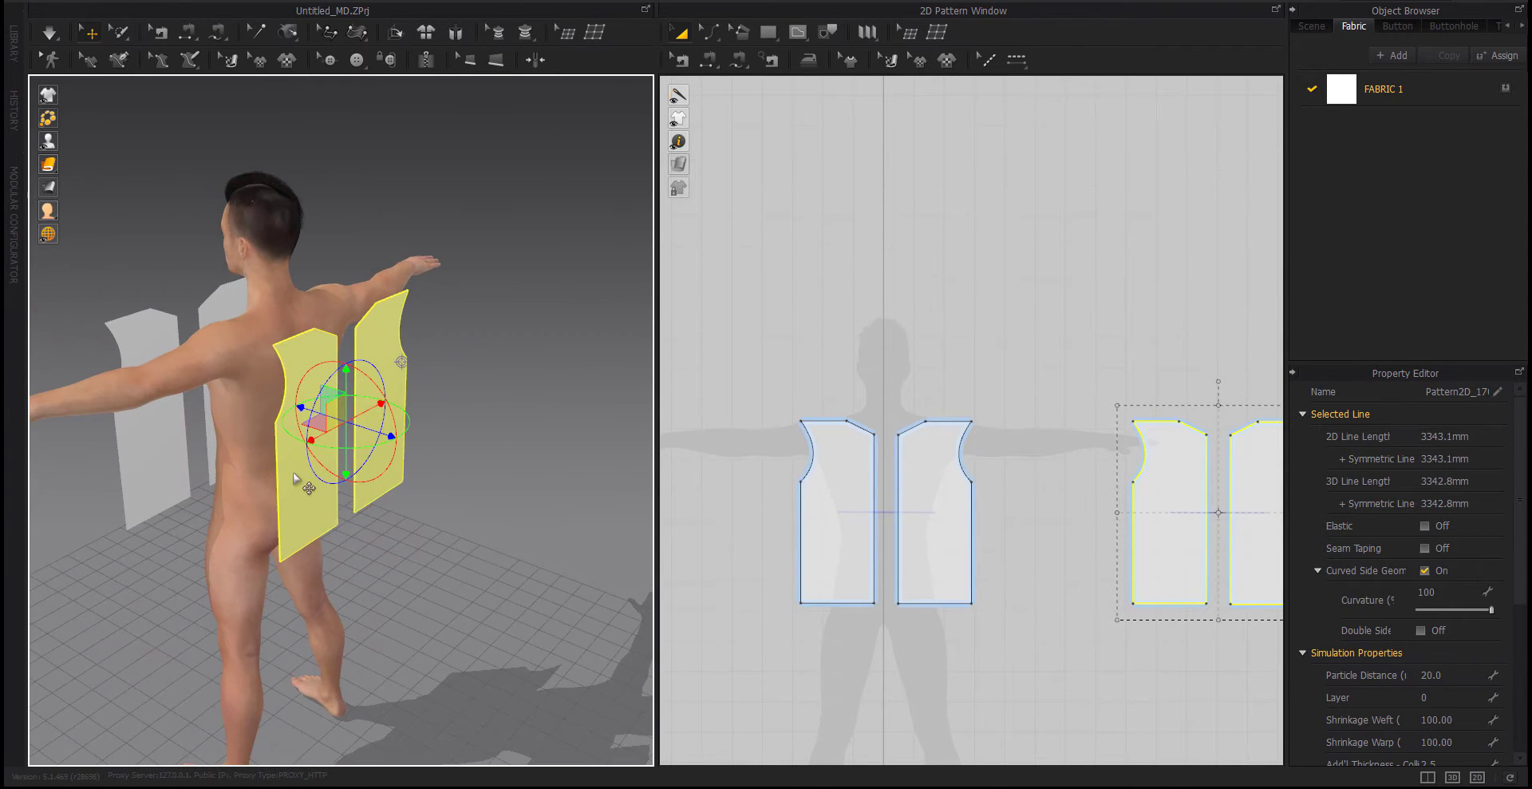
right_click(292, 471)
left_click(368, 476)
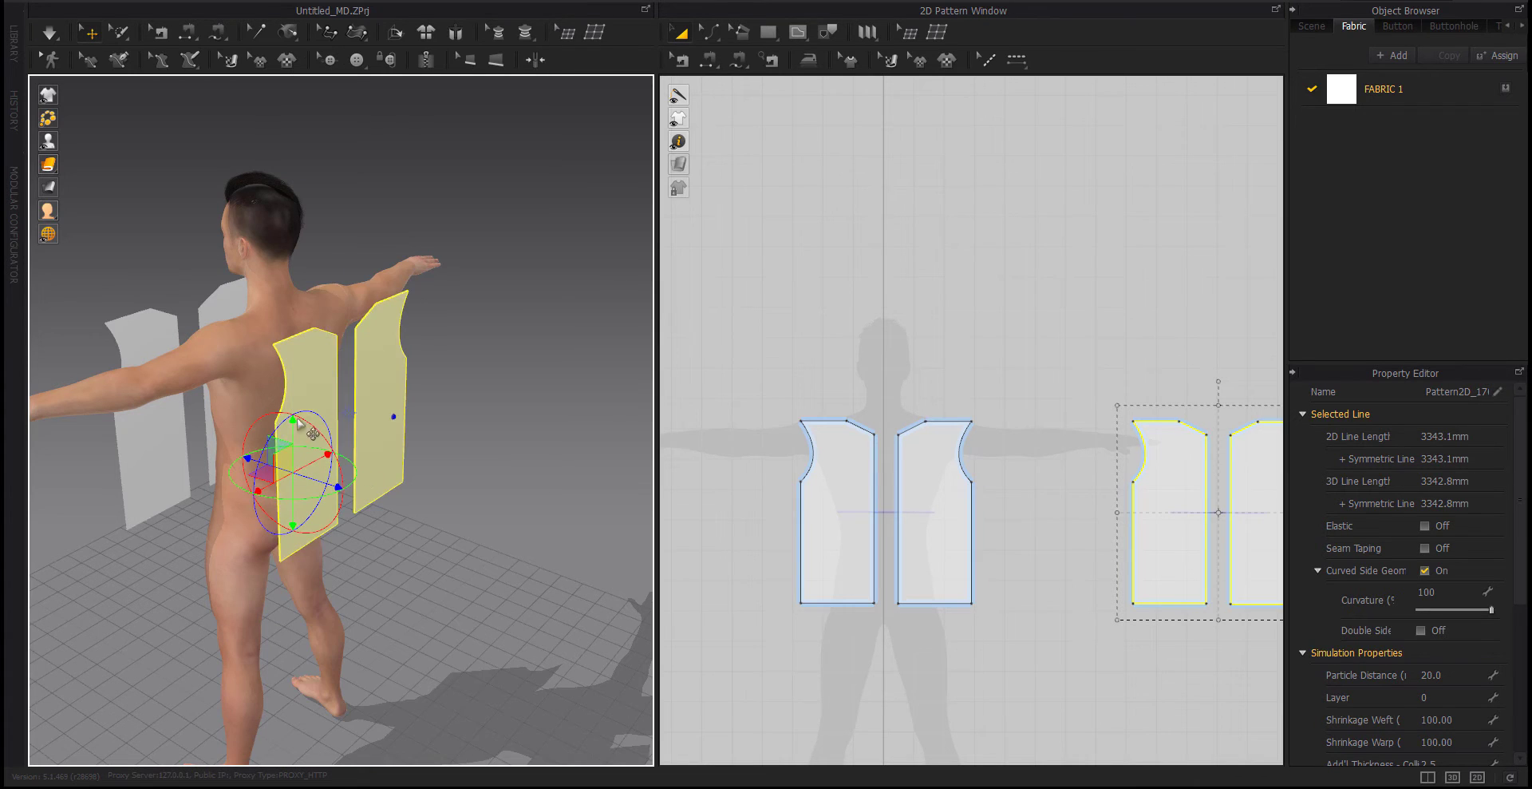
left_click(76, 167)
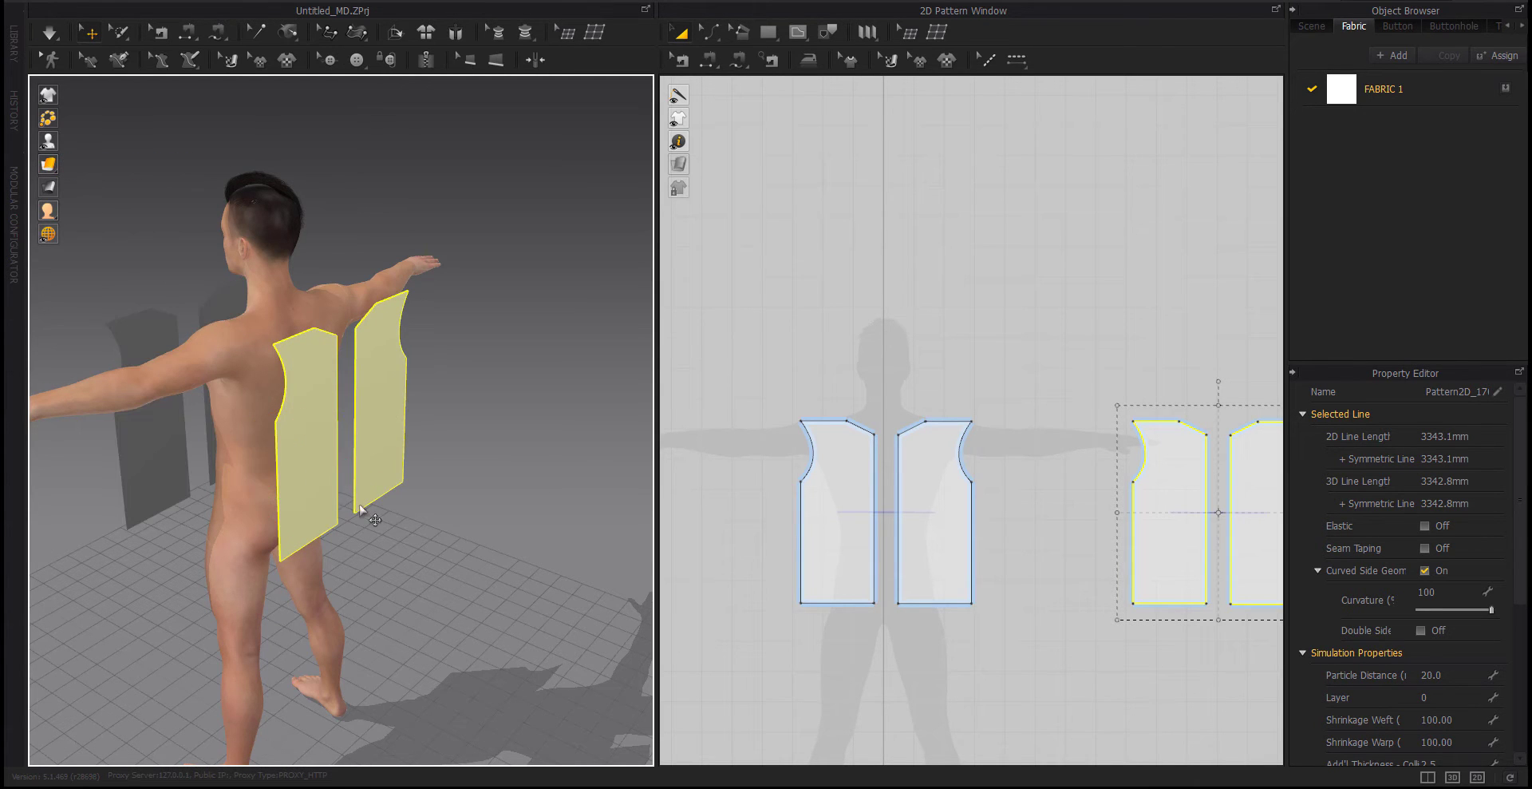
left_click(471, 543)
mouse_move(471, 544)
right_mouse_down()
mouse_move(542, 561)
mouse_move(368, 482)
right_mouse_up()
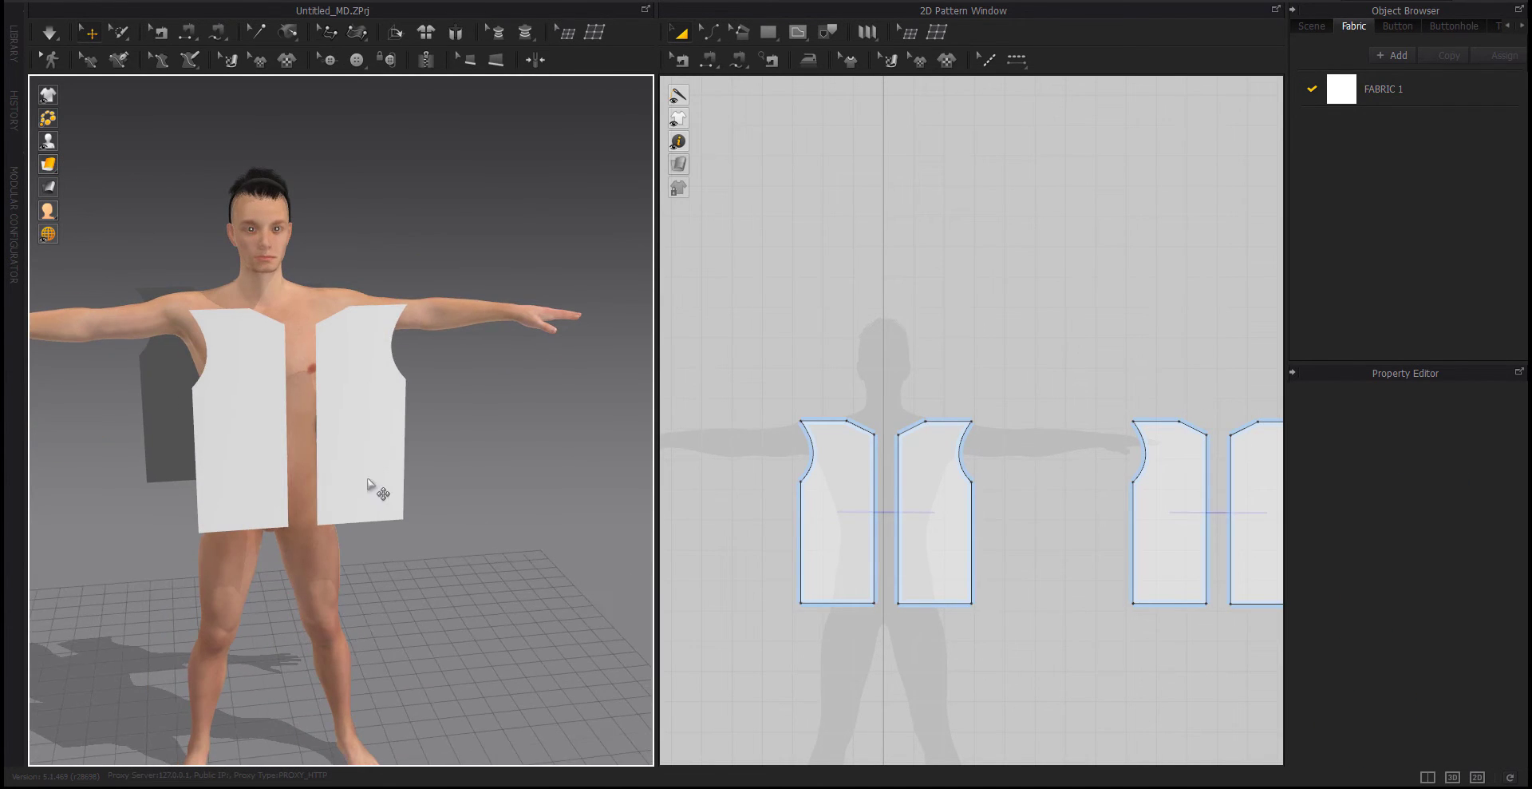
right_click_drag(989, 617, 907, 591)
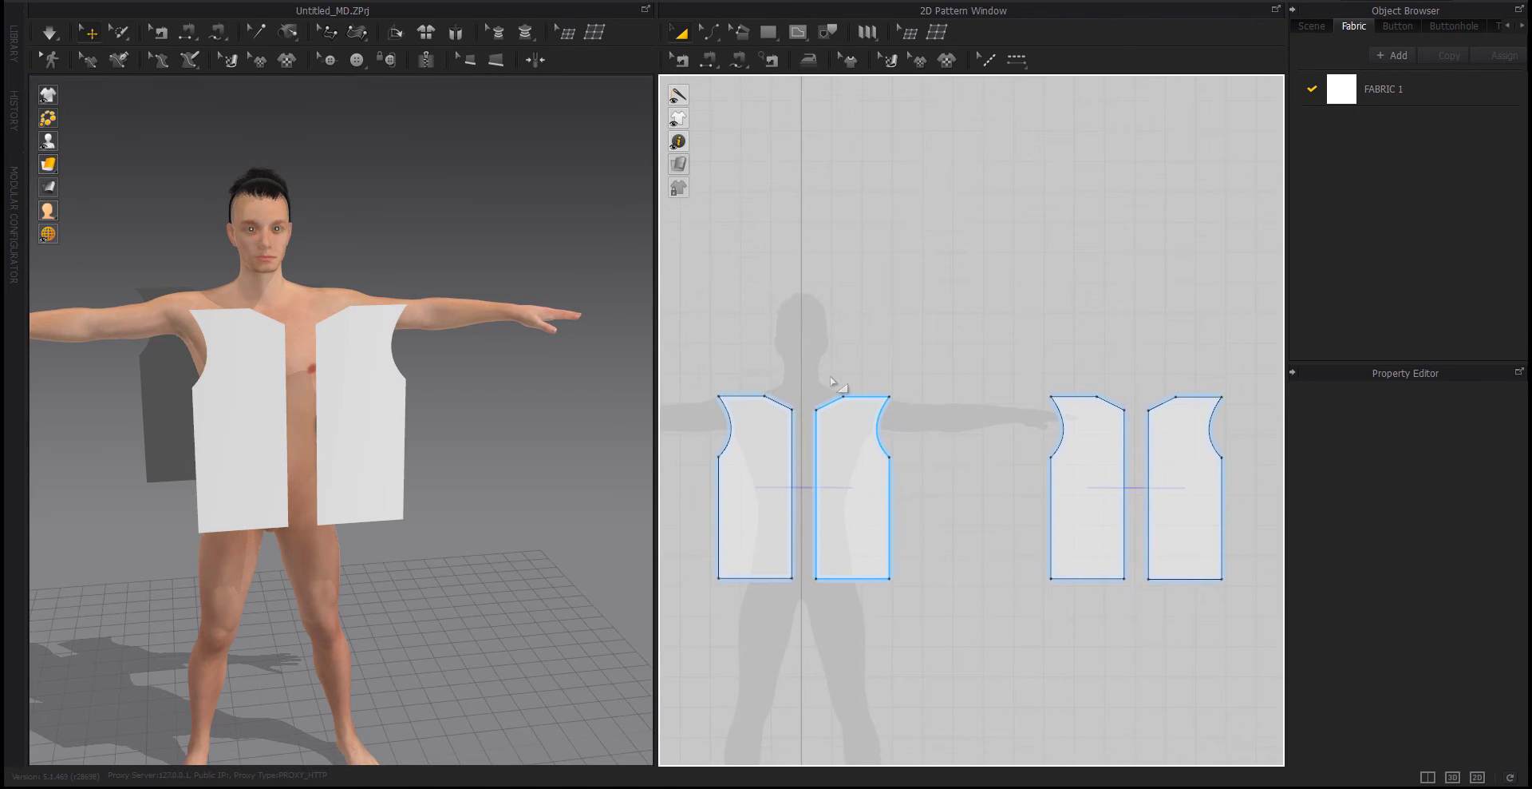
Sew the front and back panels together along both side seams and both shoulders
left_click(708, 60)
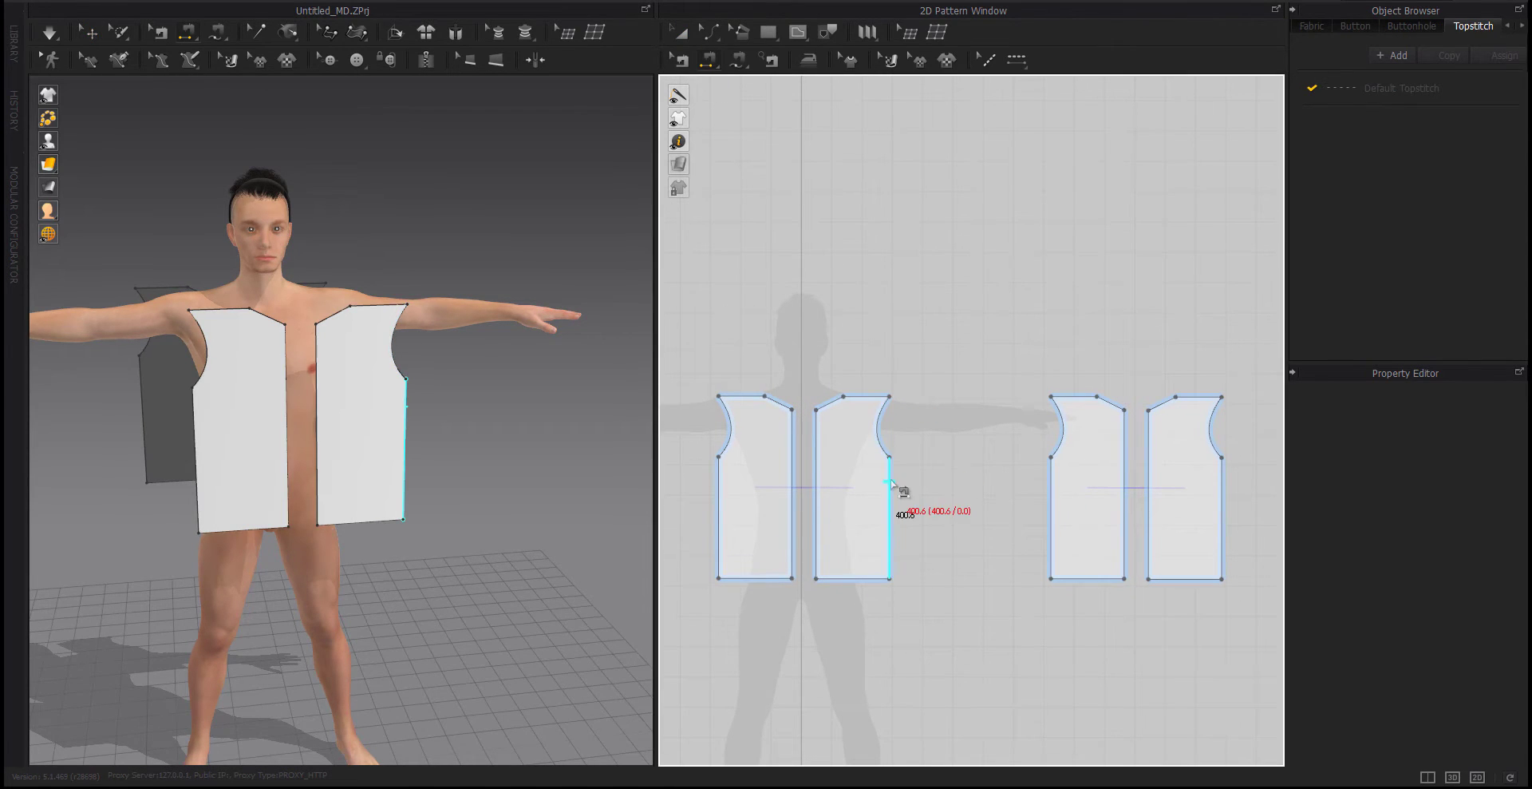
left_click(1051, 483)
left_click(719, 481)
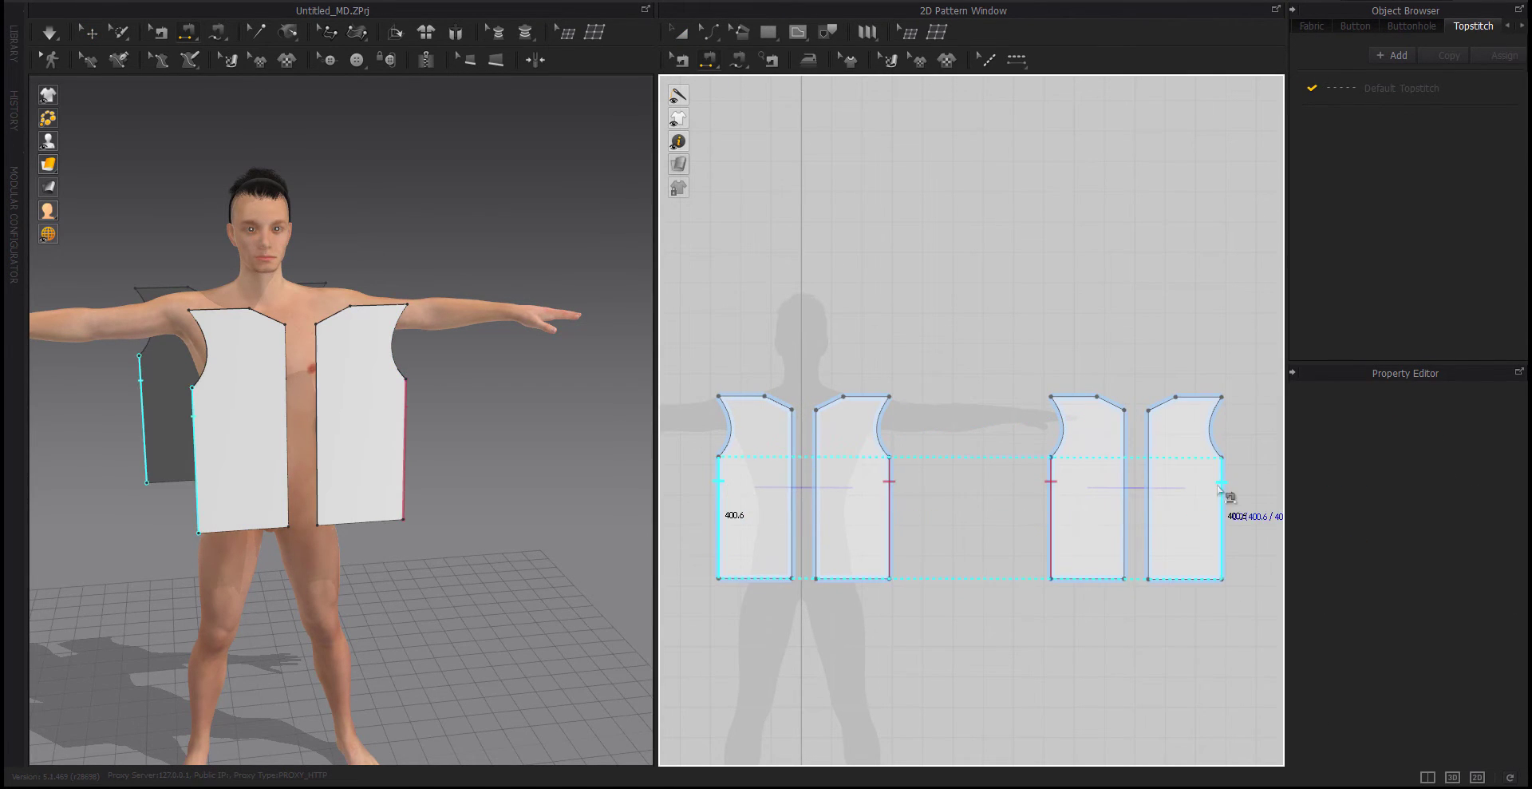
left_click(1051, 482)
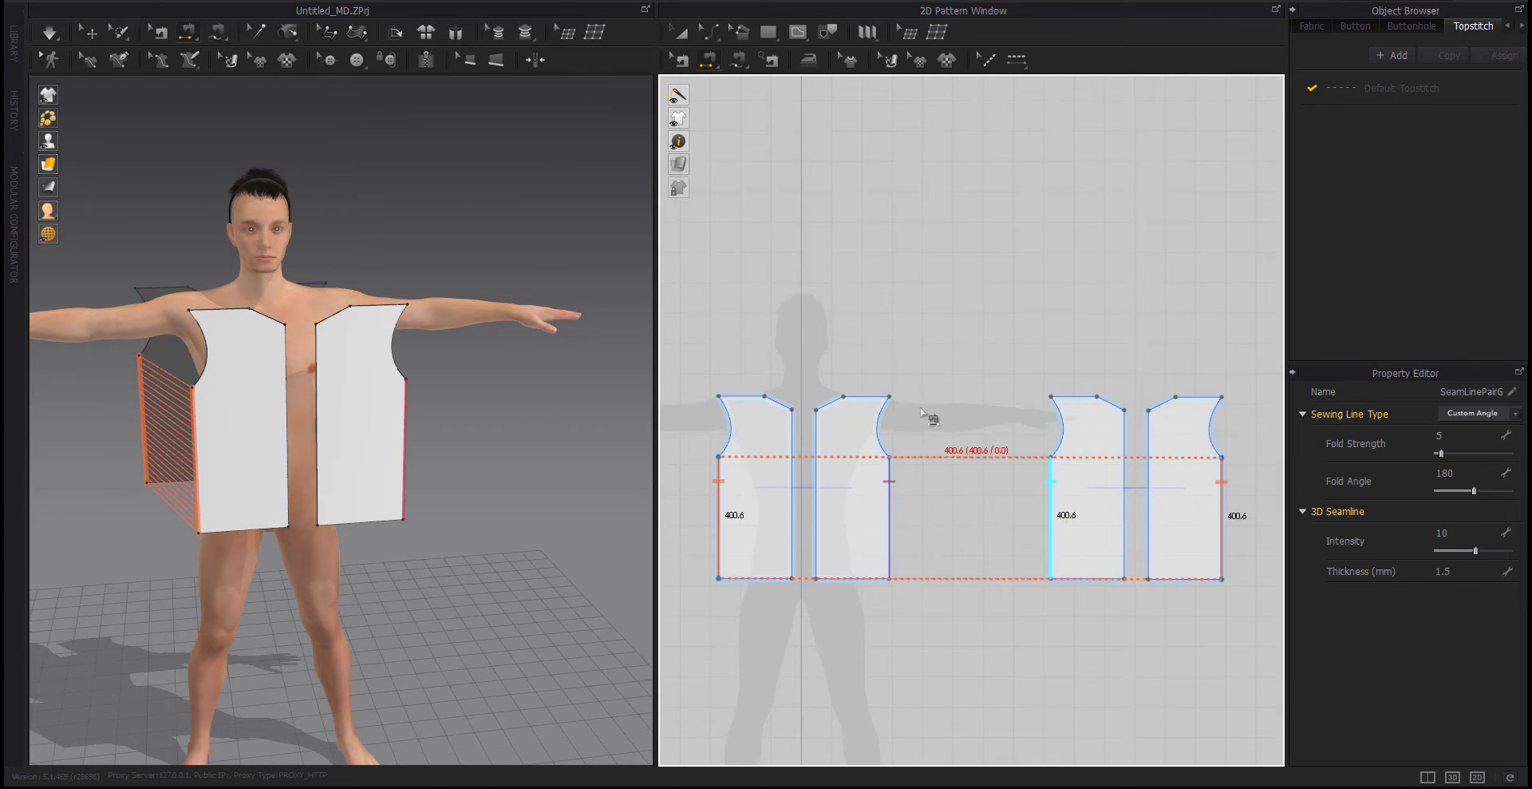
left_click(1073, 396)
left_click(742, 395)
left_click(1198, 409)
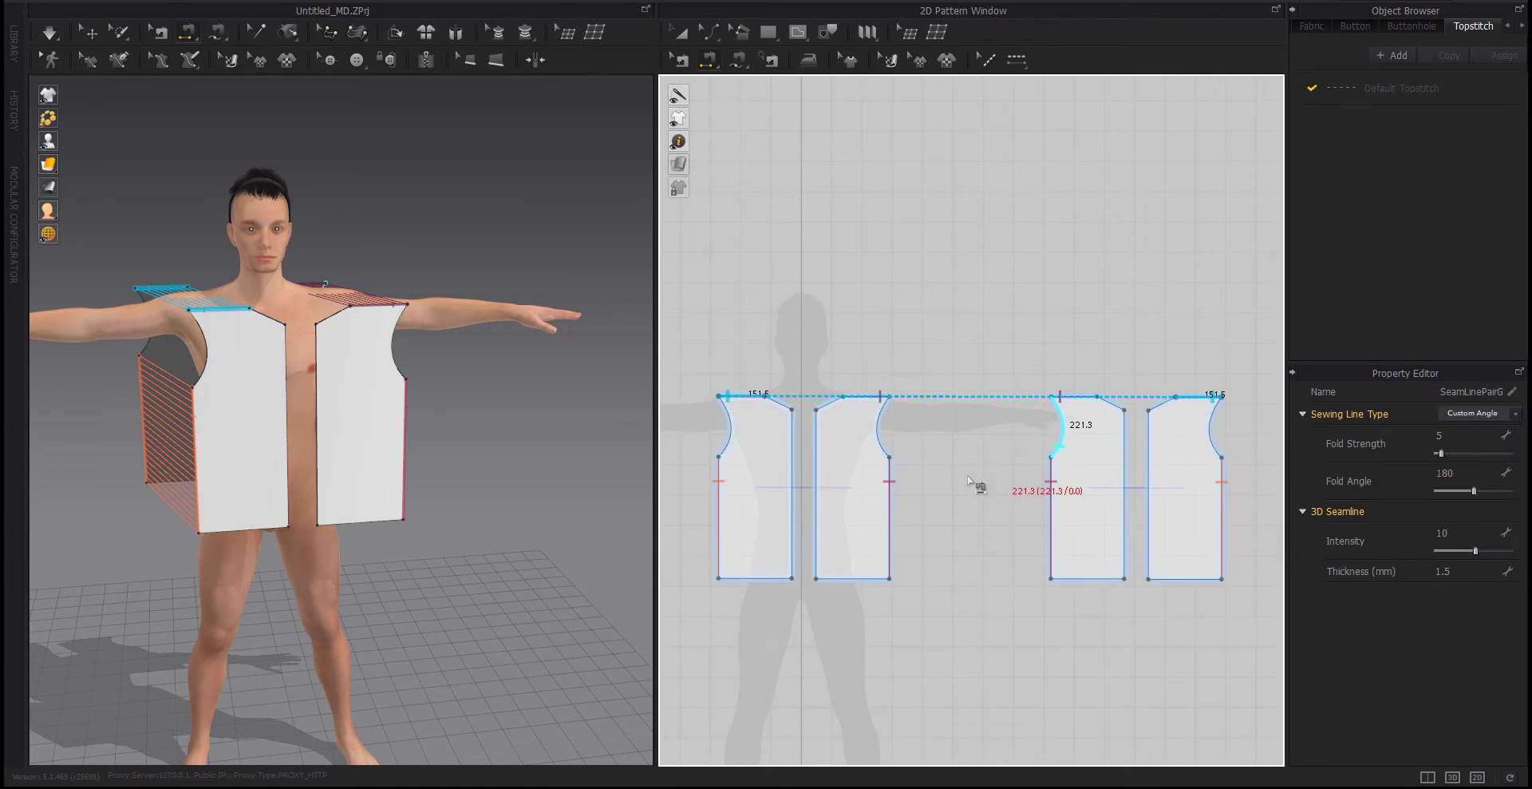
Sew the centre front edges together and the centre back edges together
left_click(792, 447)
left_click(815, 447)
left_click(1124, 447)
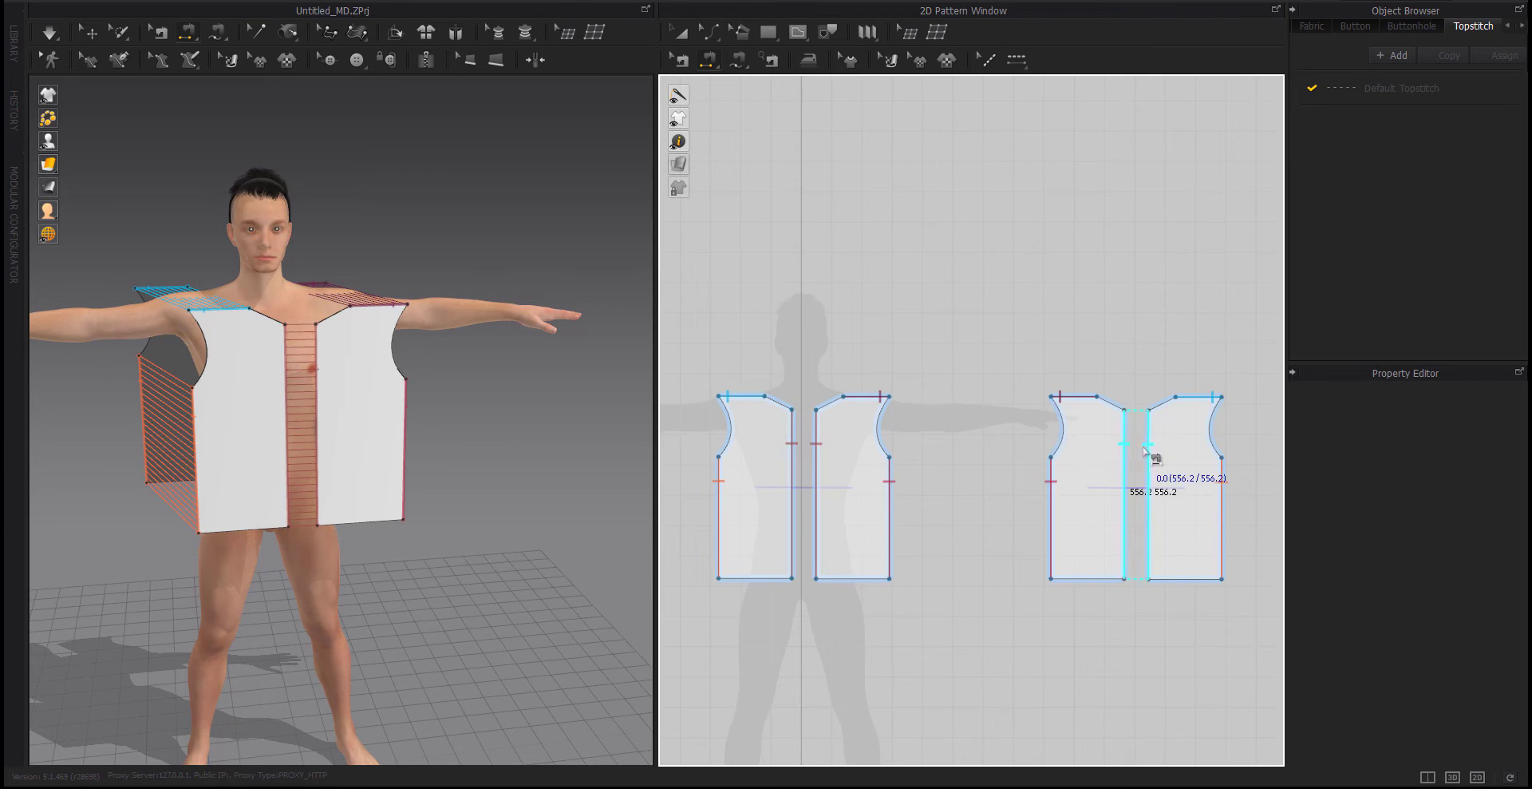
left_click(1148, 447)
key("z")
left_click(1120, 436)
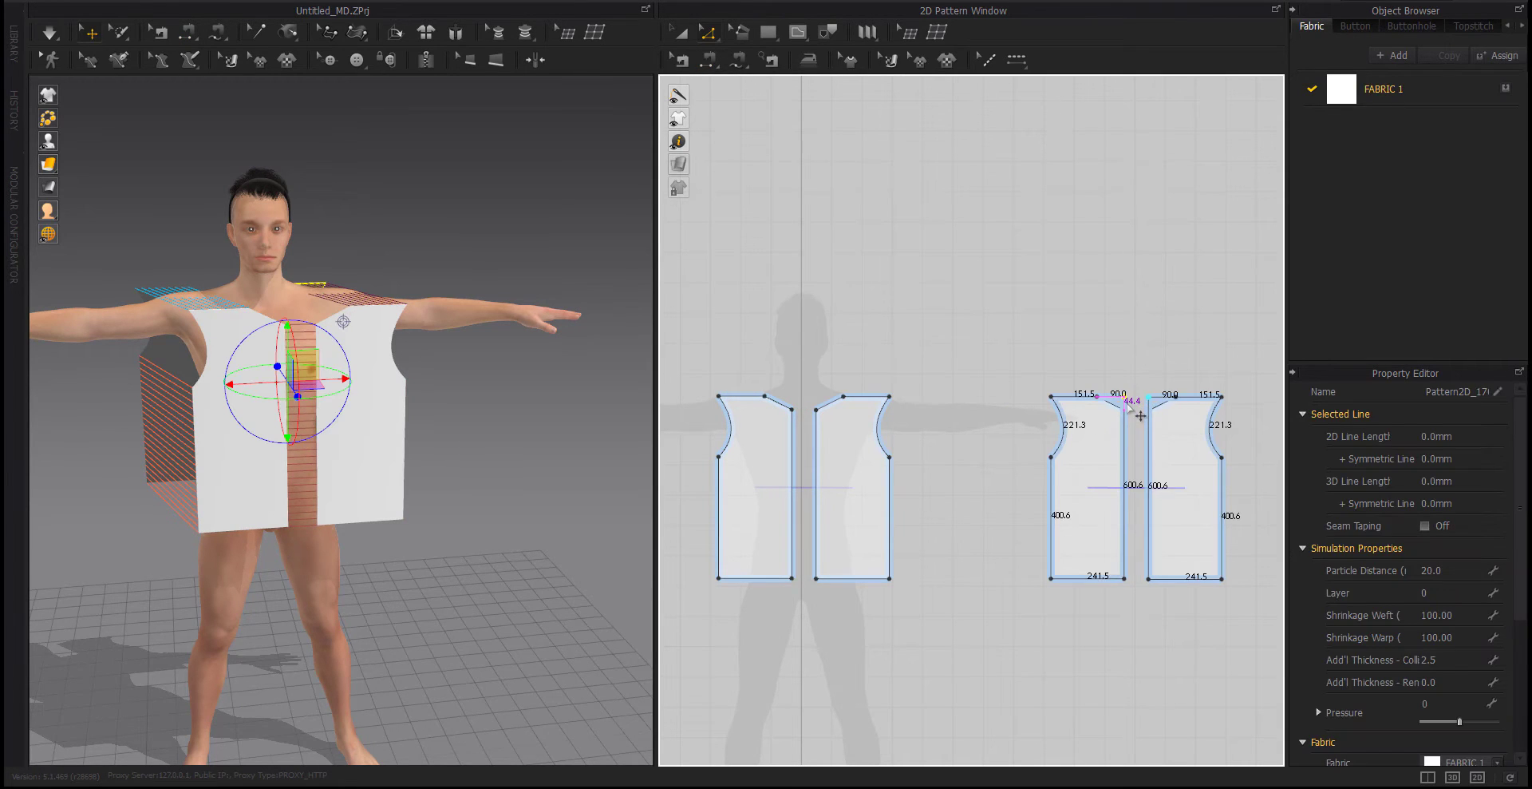
left_click(858, 371)
Move the two front panels closer to the avatar's chest
key("a")
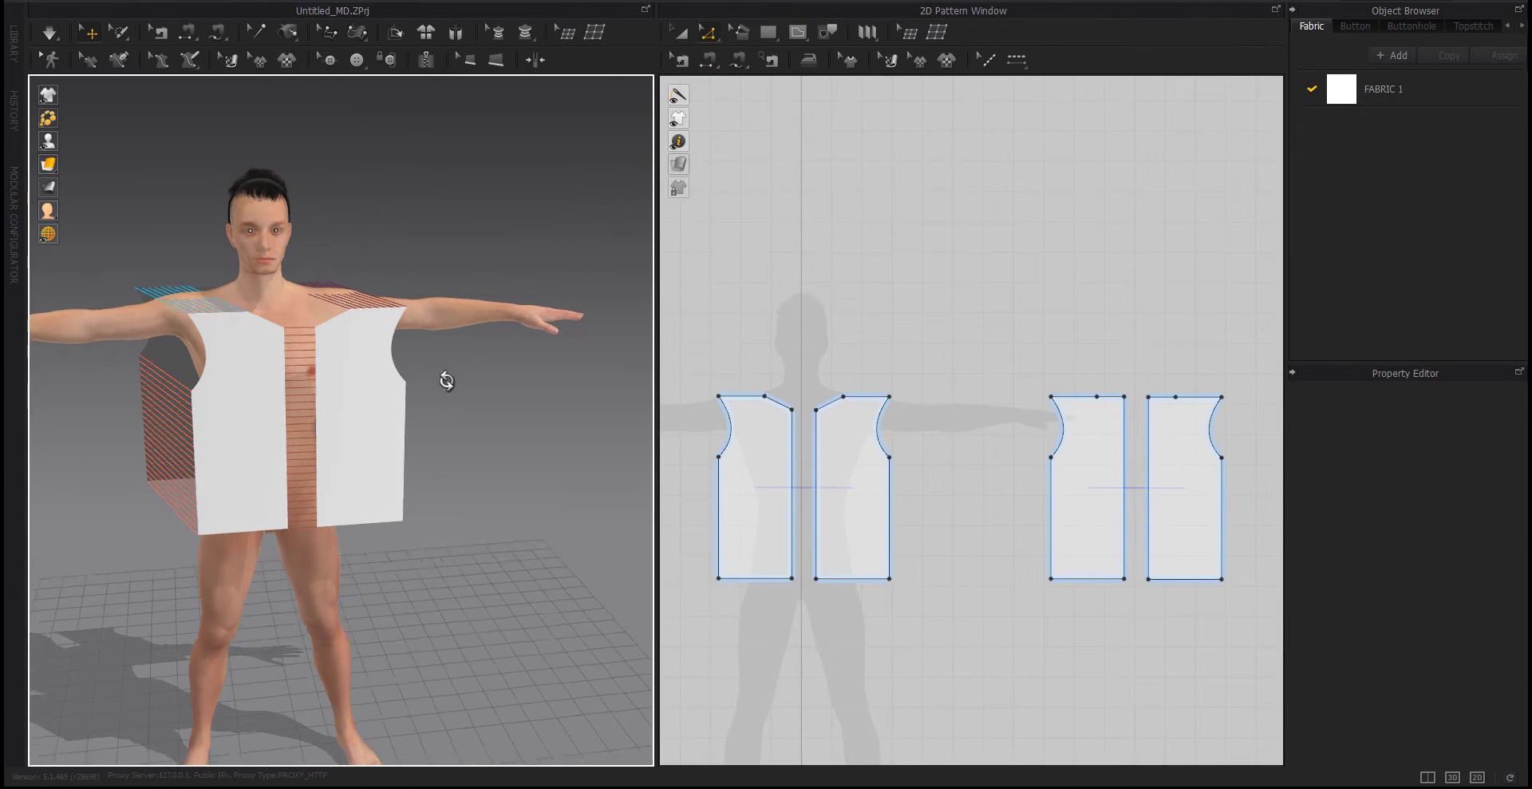
right_click_drag(444, 379, 492, 385)
left_click(878, 415)
mouse_move(428, 609)
right_mouse_down()
mouse_move(513, 537)
mouse_move(418, 410)
right_mouse_up()
left_click_drag(370, 396, 302, 410)
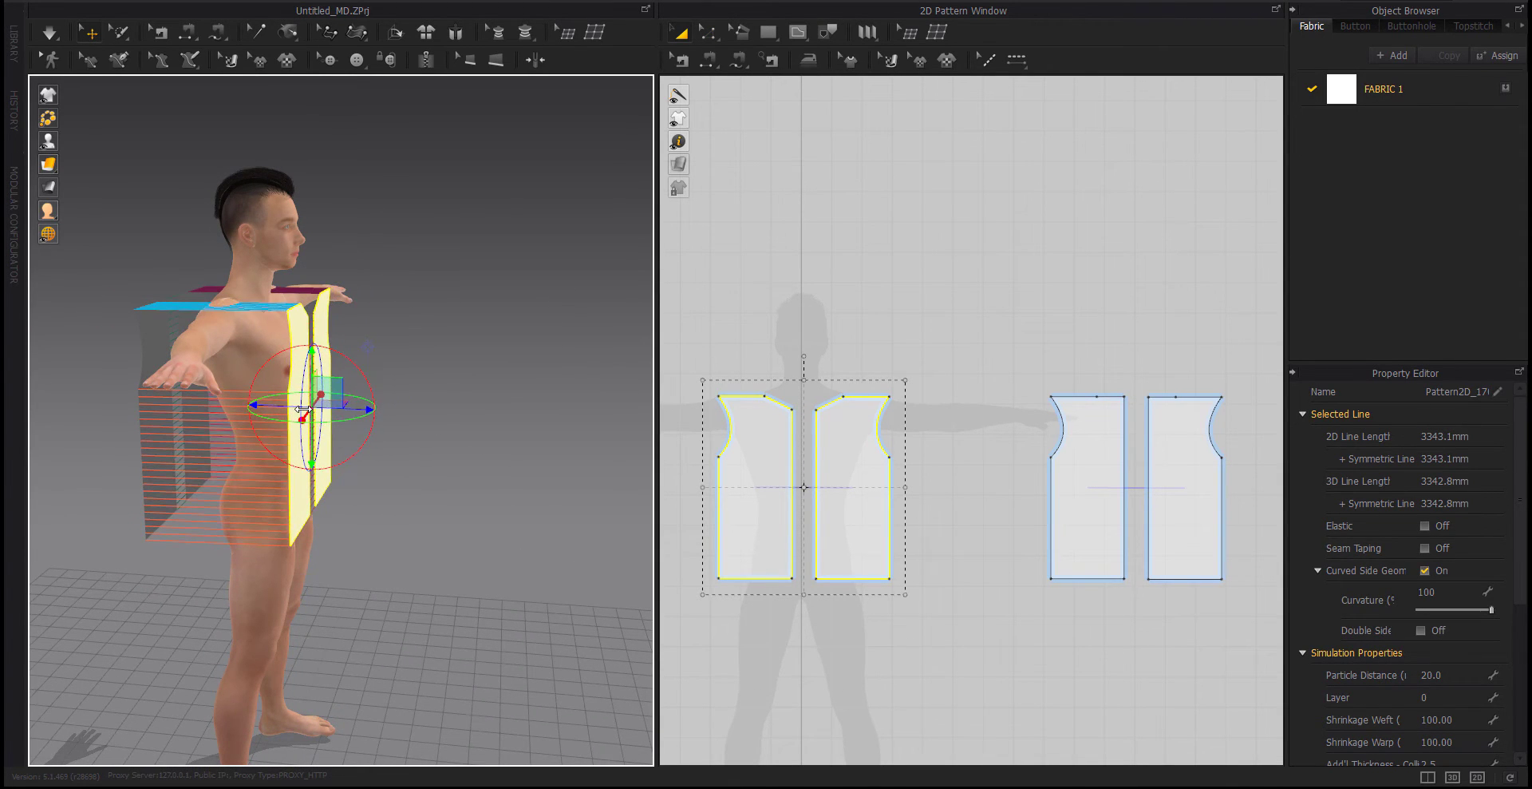
Move the two back panels closer to the avatar's back and inspect the draped top
right_click_drag(313, 386, 182, 379)
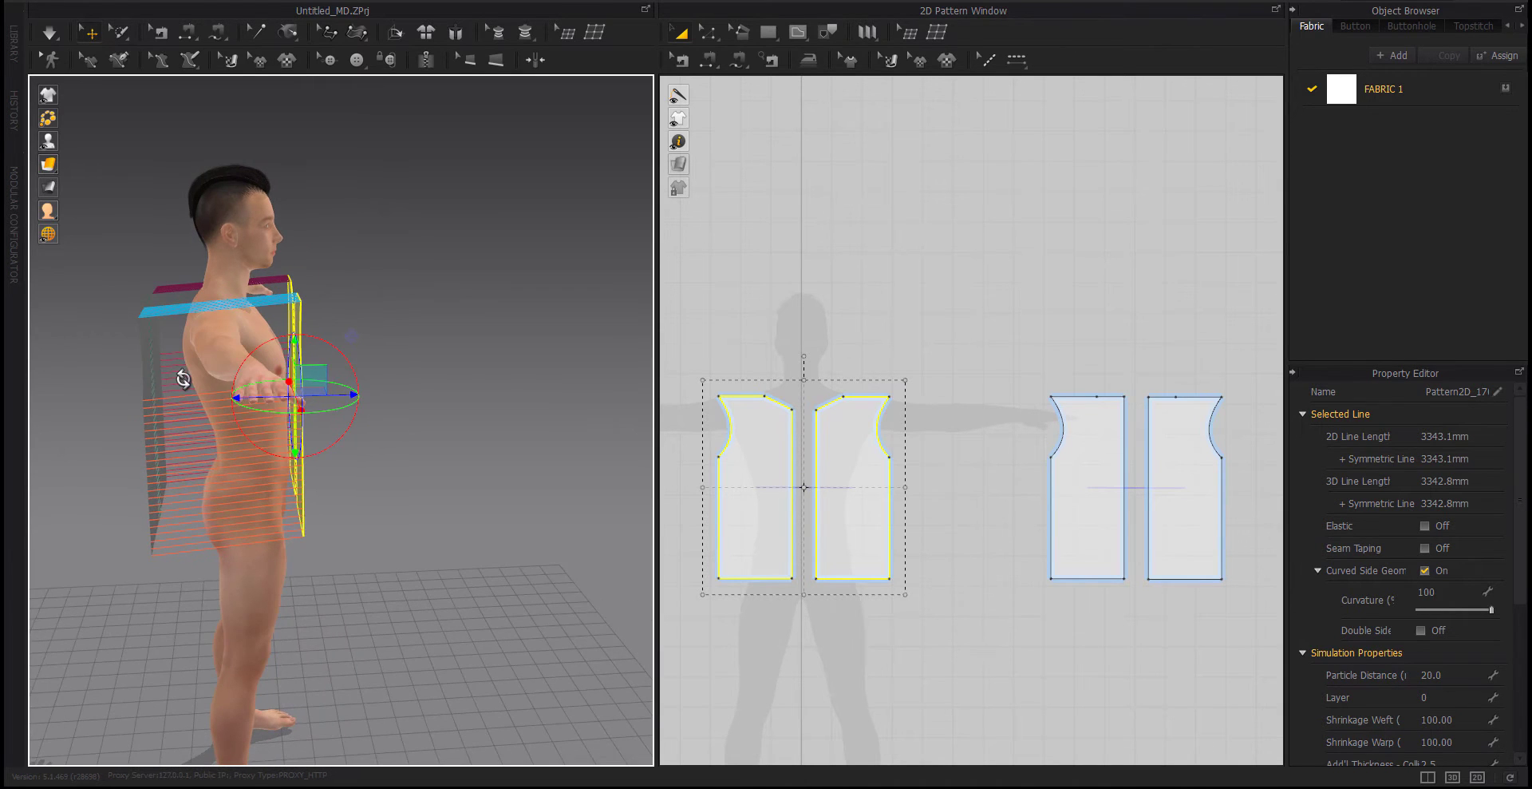
left_click(1201, 392)
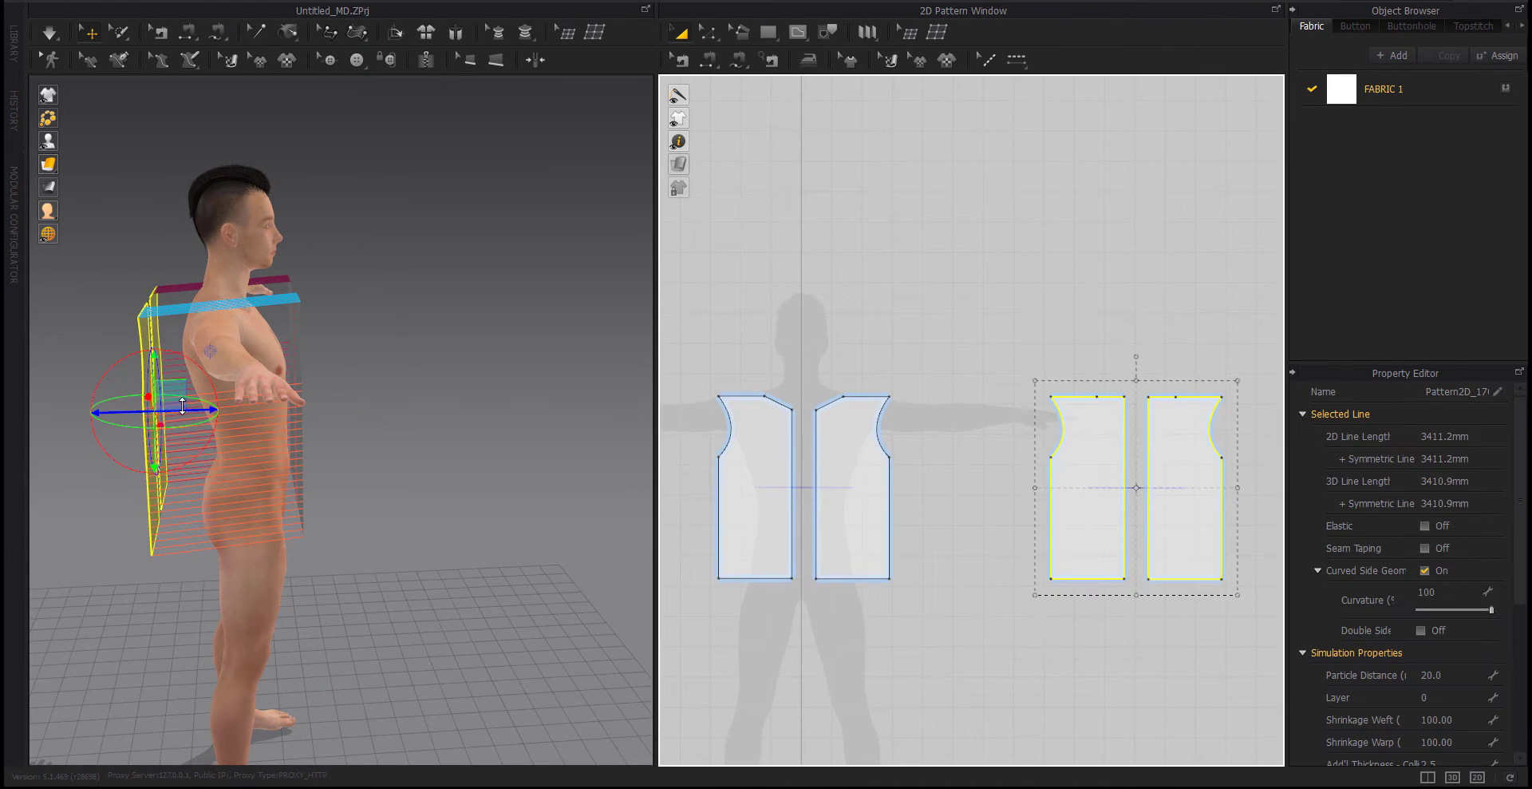
left_click_drag(182, 407, 200, 408)
right_click_drag(266, 505, 332, 506)
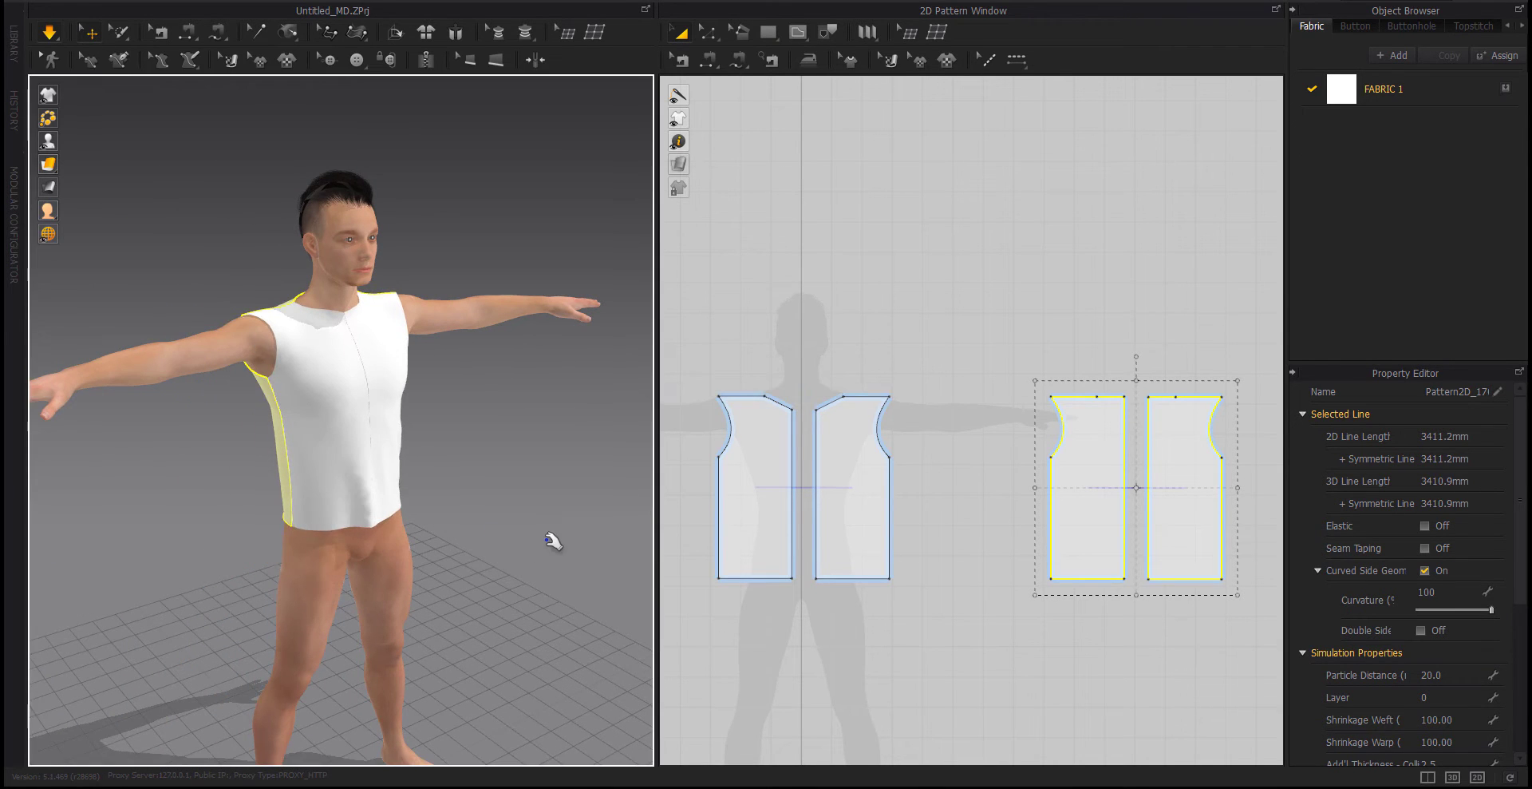
mouse_move(553, 542)
right_mouse_down()
mouse_move(113, 520)
mouse_move(504, 544)
mouse_move(455, 526)
mouse_move(554, 490)
right_mouse_up()
left_click(475, 519)
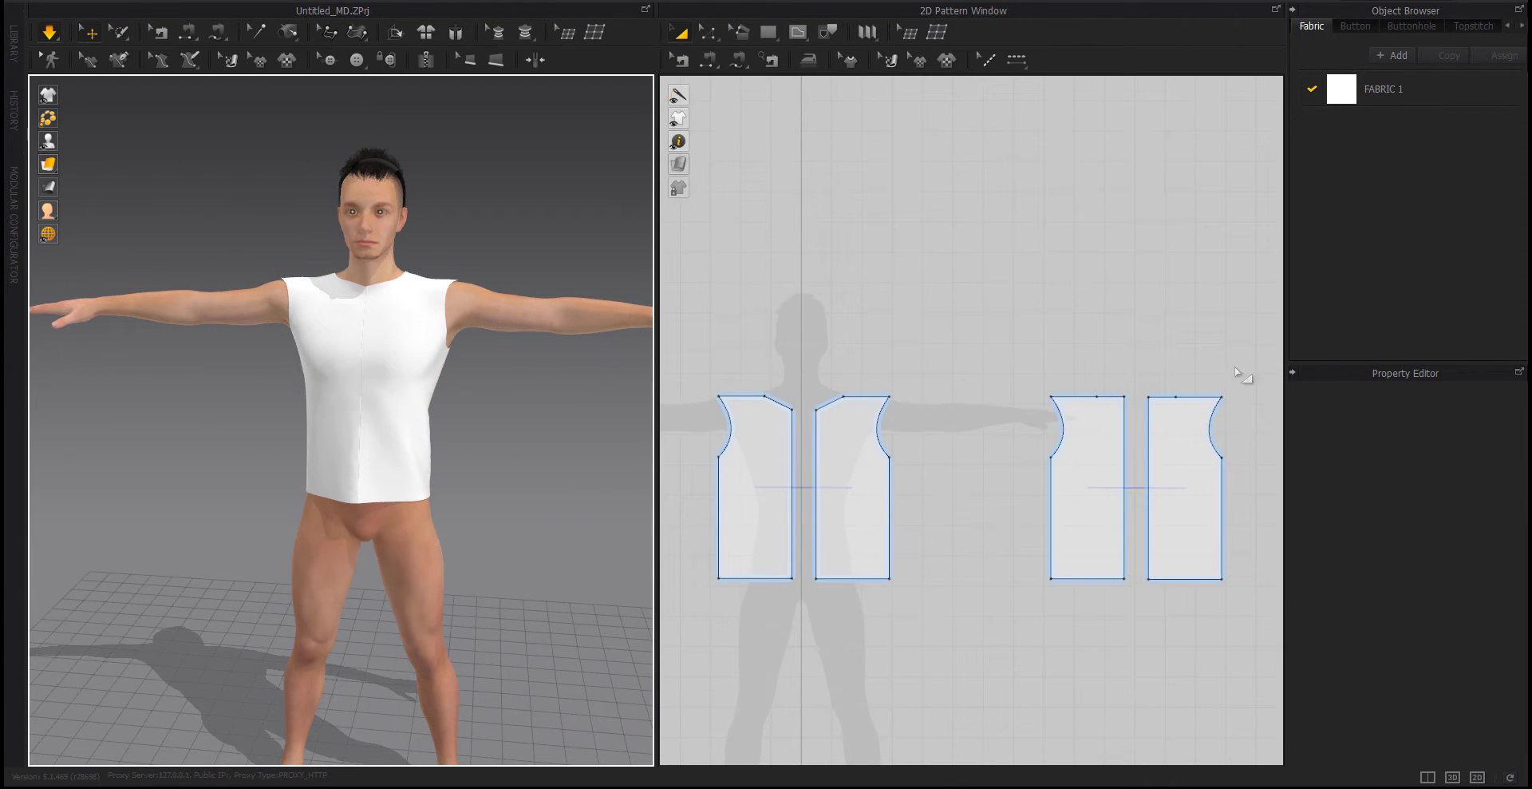
key("z")
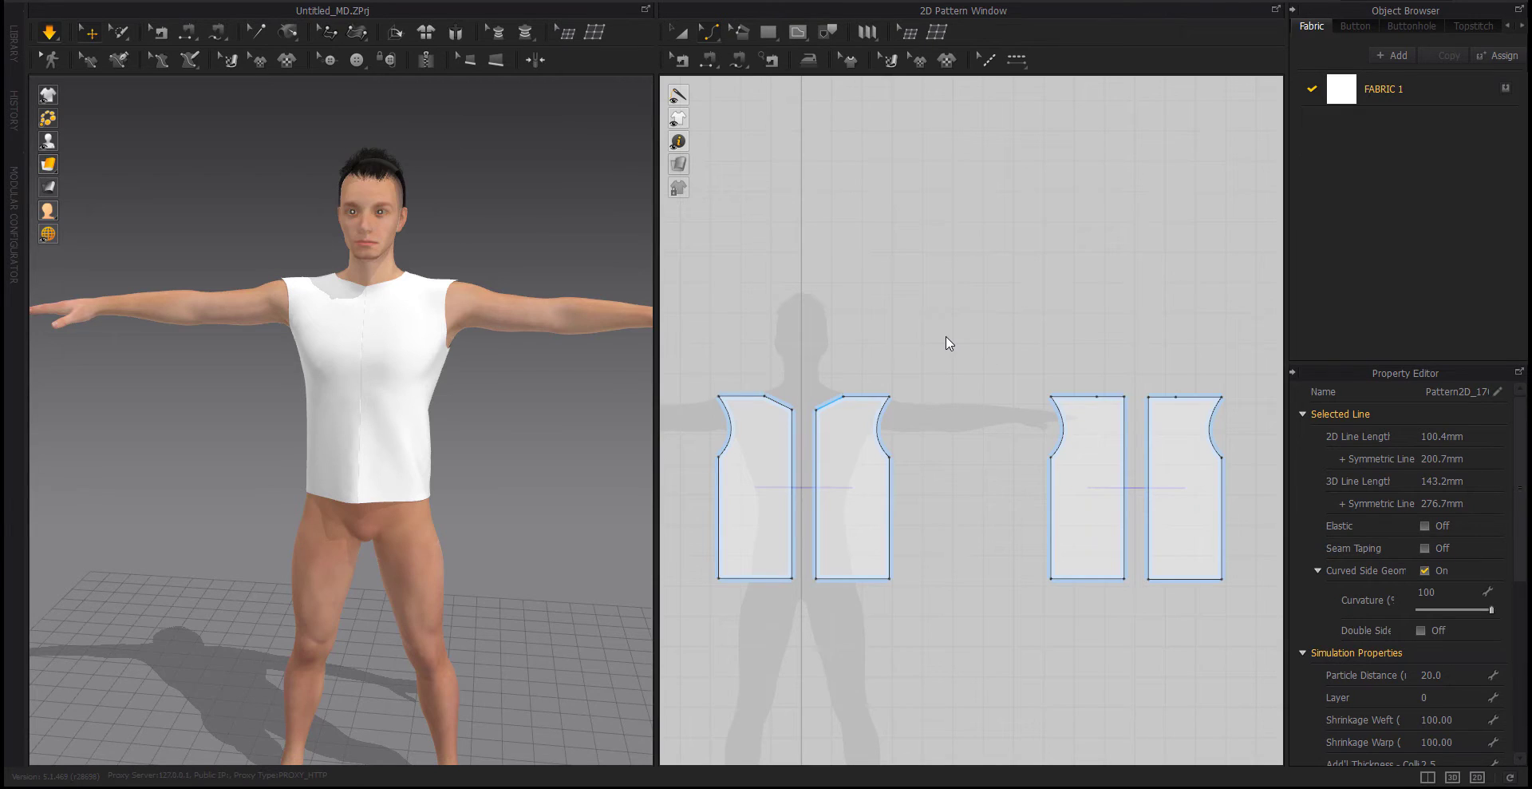
Bend the front neckline edge into a curve
scroll(822, 407, "up", 5)
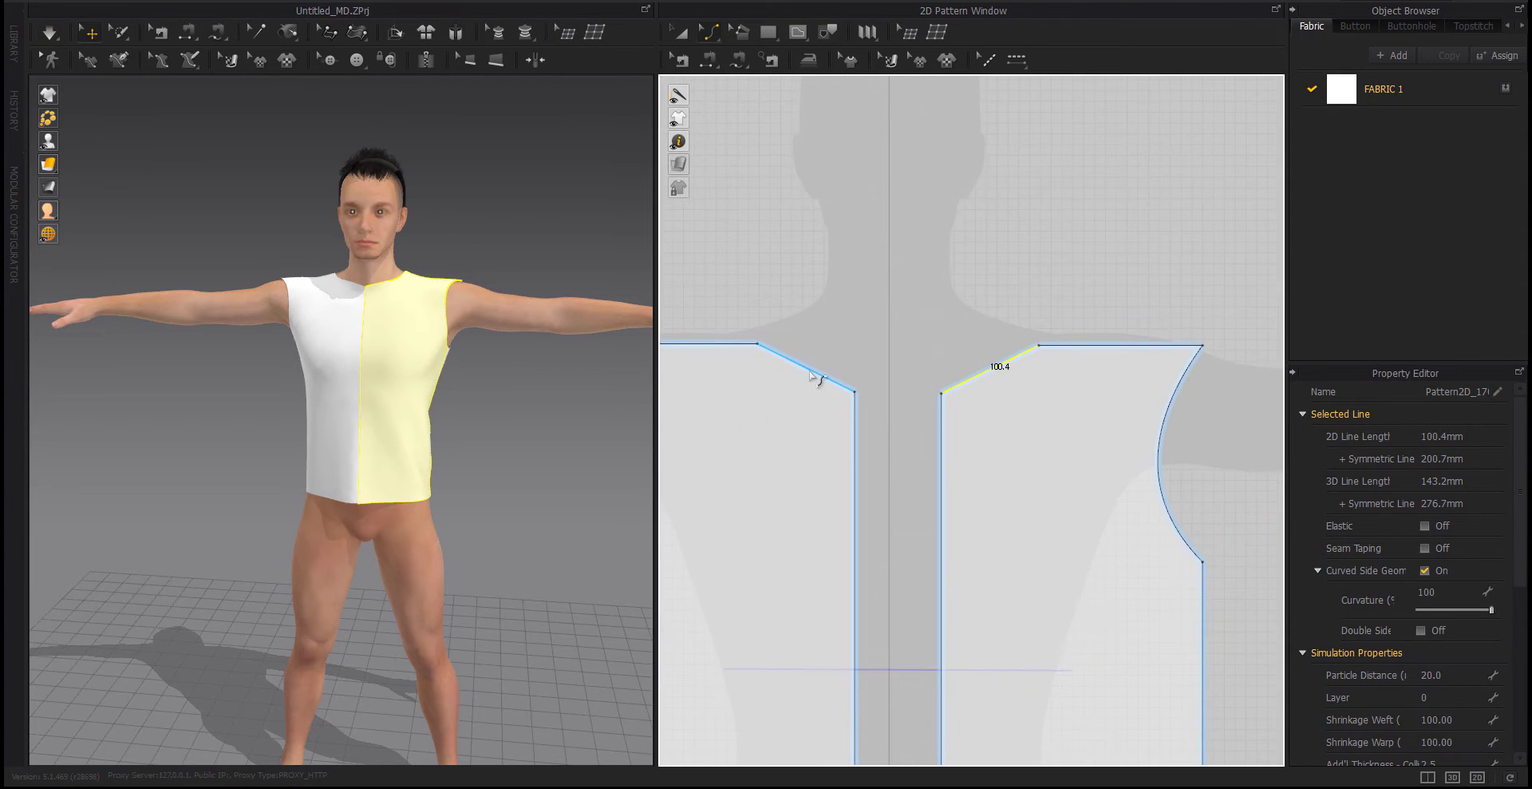
left_click_drag(814, 376, 804, 386)
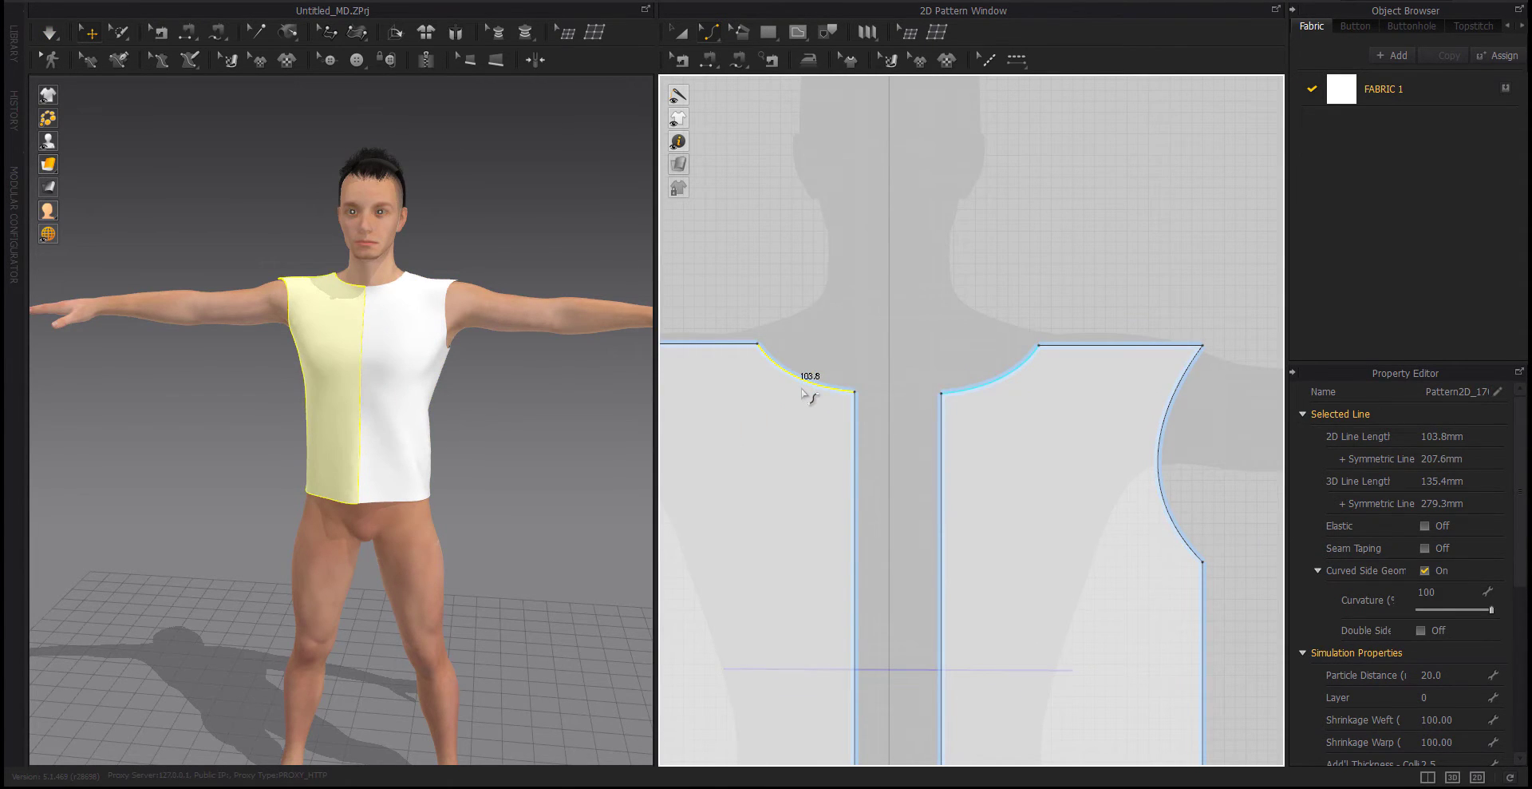
scroll(403, 335, "down", 2)
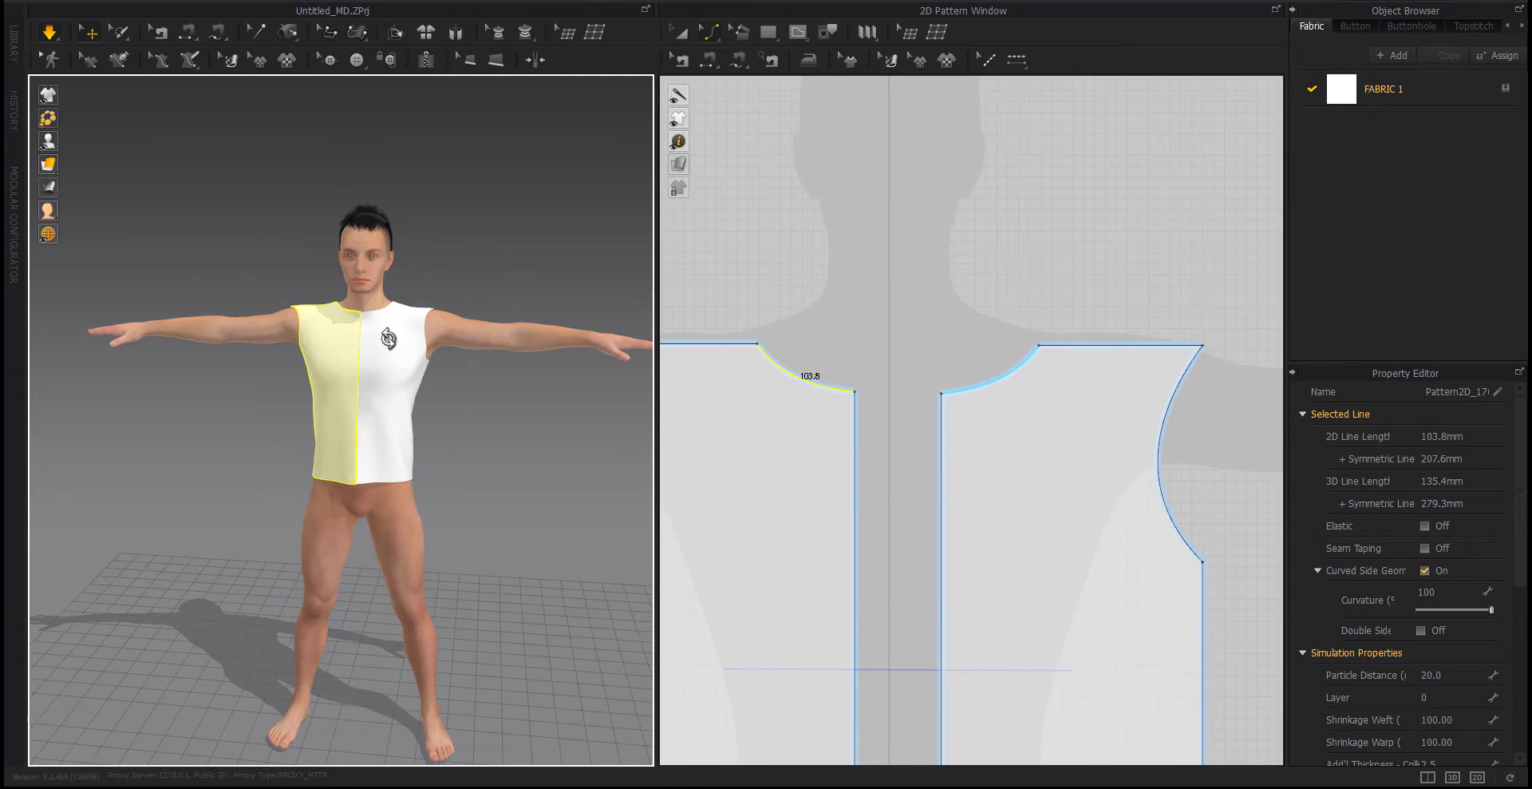
right_click_drag(388, 338, 317, 359)
Drag the neckline endpoint lower with Edit Curve Point to deepen the scoop
key("v")
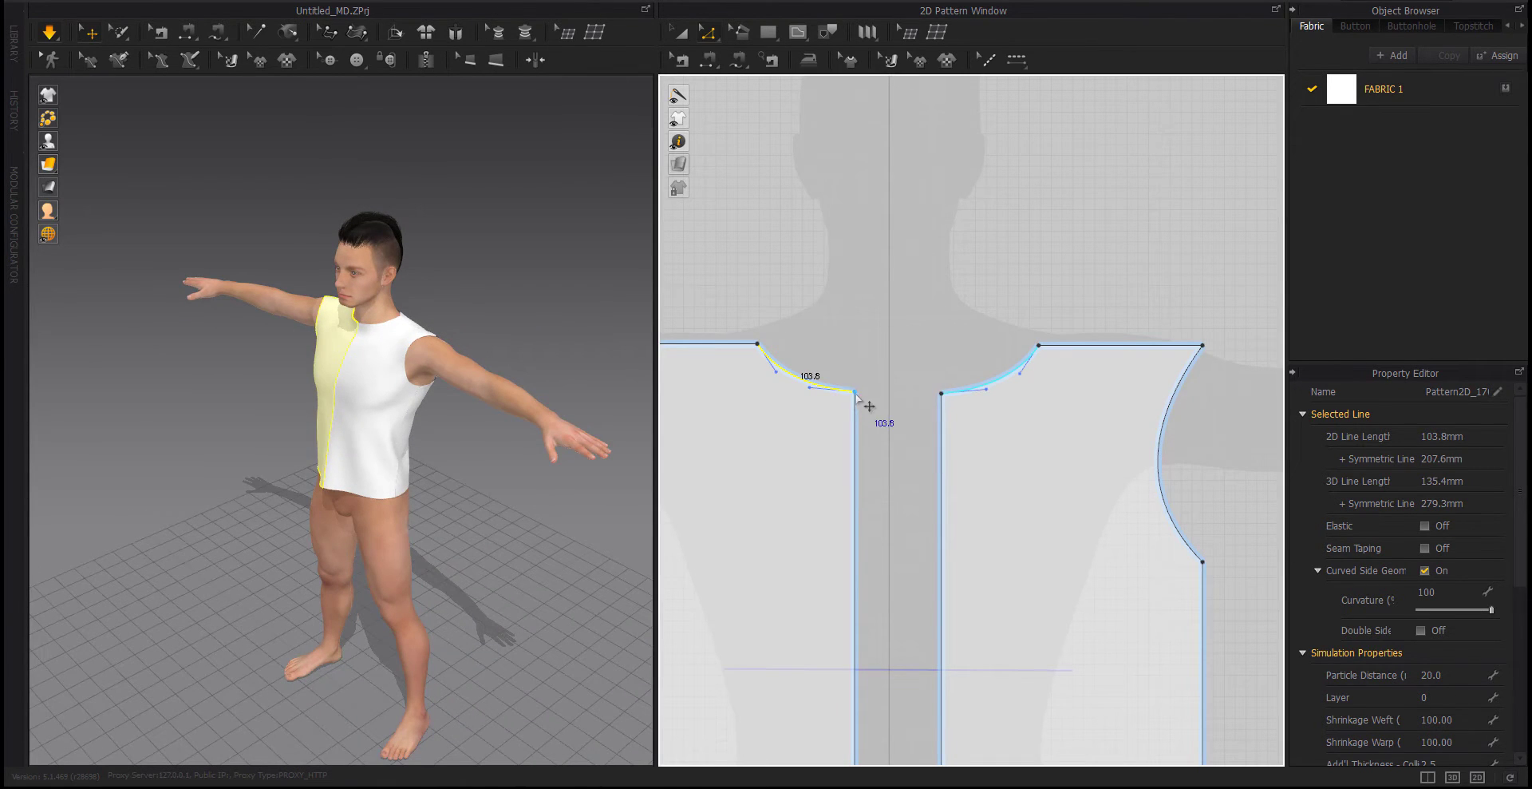
left_click_drag(856, 393, 855, 411)
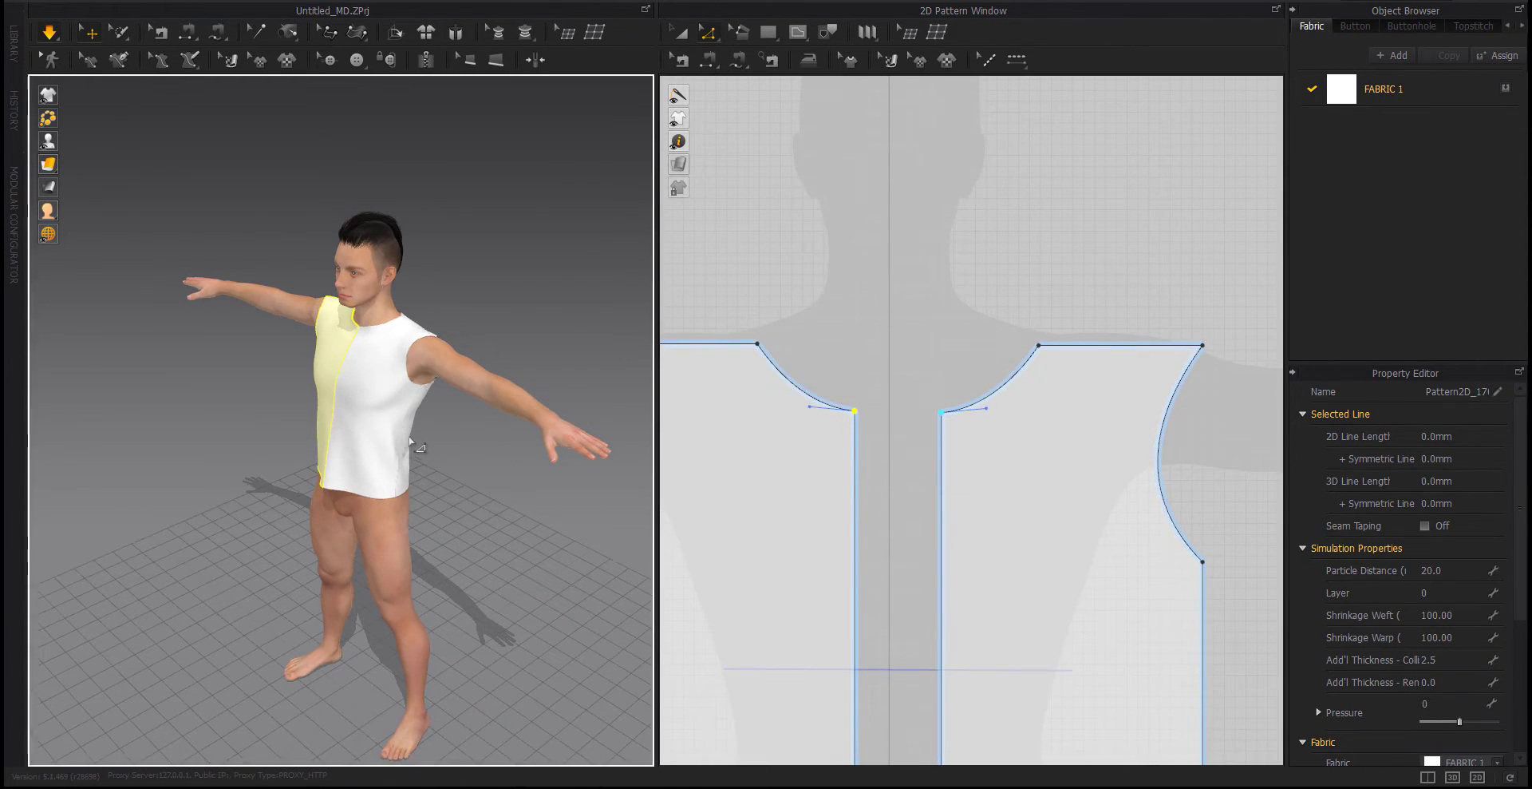
key("2")
left_click_drag(853, 412, 854, 428)
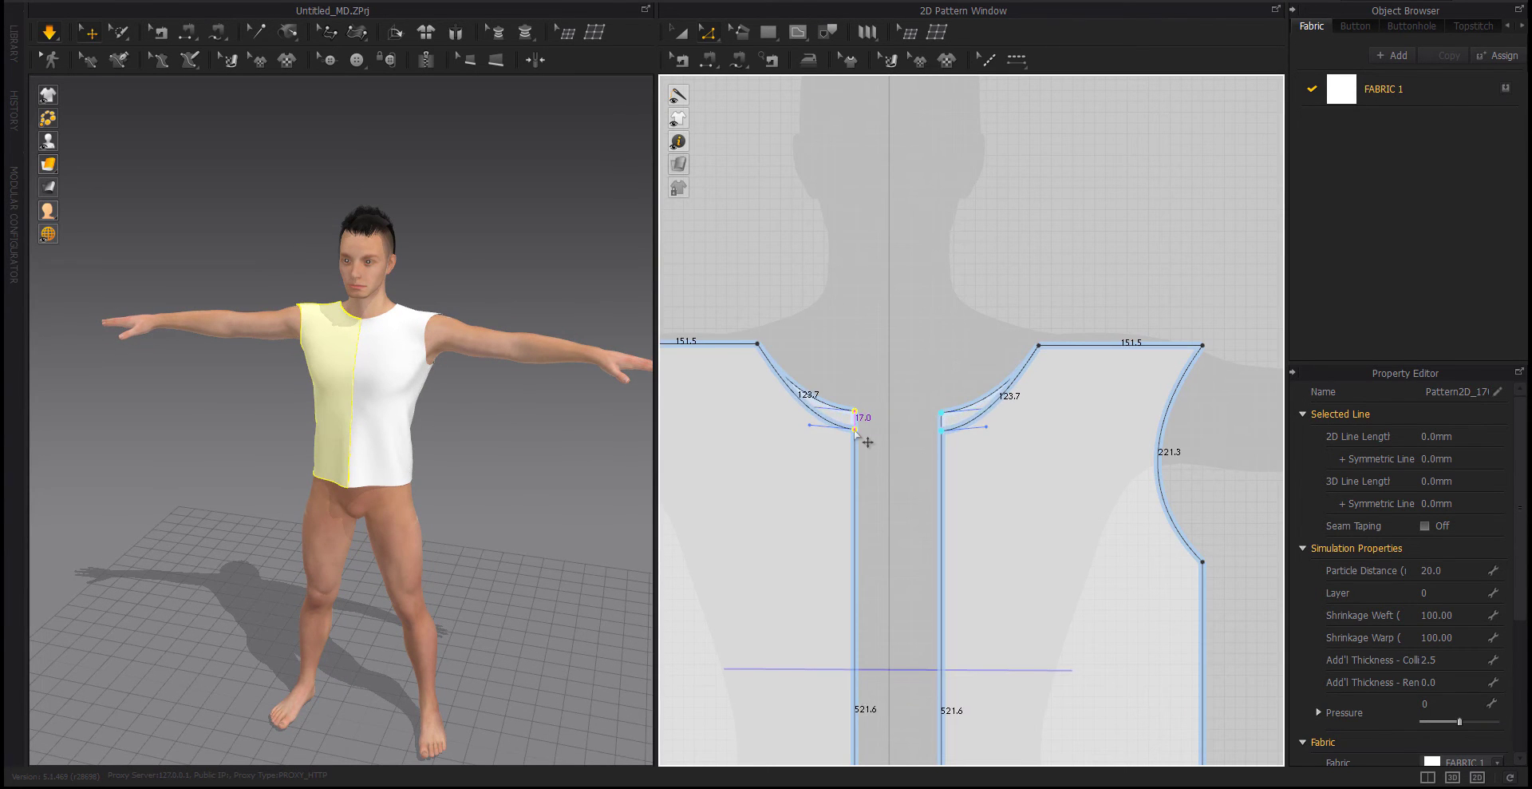
mouse_move(438, 425)
right_mouse_down()
mouse_move(394, 410)
mouse_move(199, 418)
mouse_move(558, 419)
right_mouse_up()
scroll(1040, 451, "down", 5)
right_click_drag(1038, 449, 865, 450)
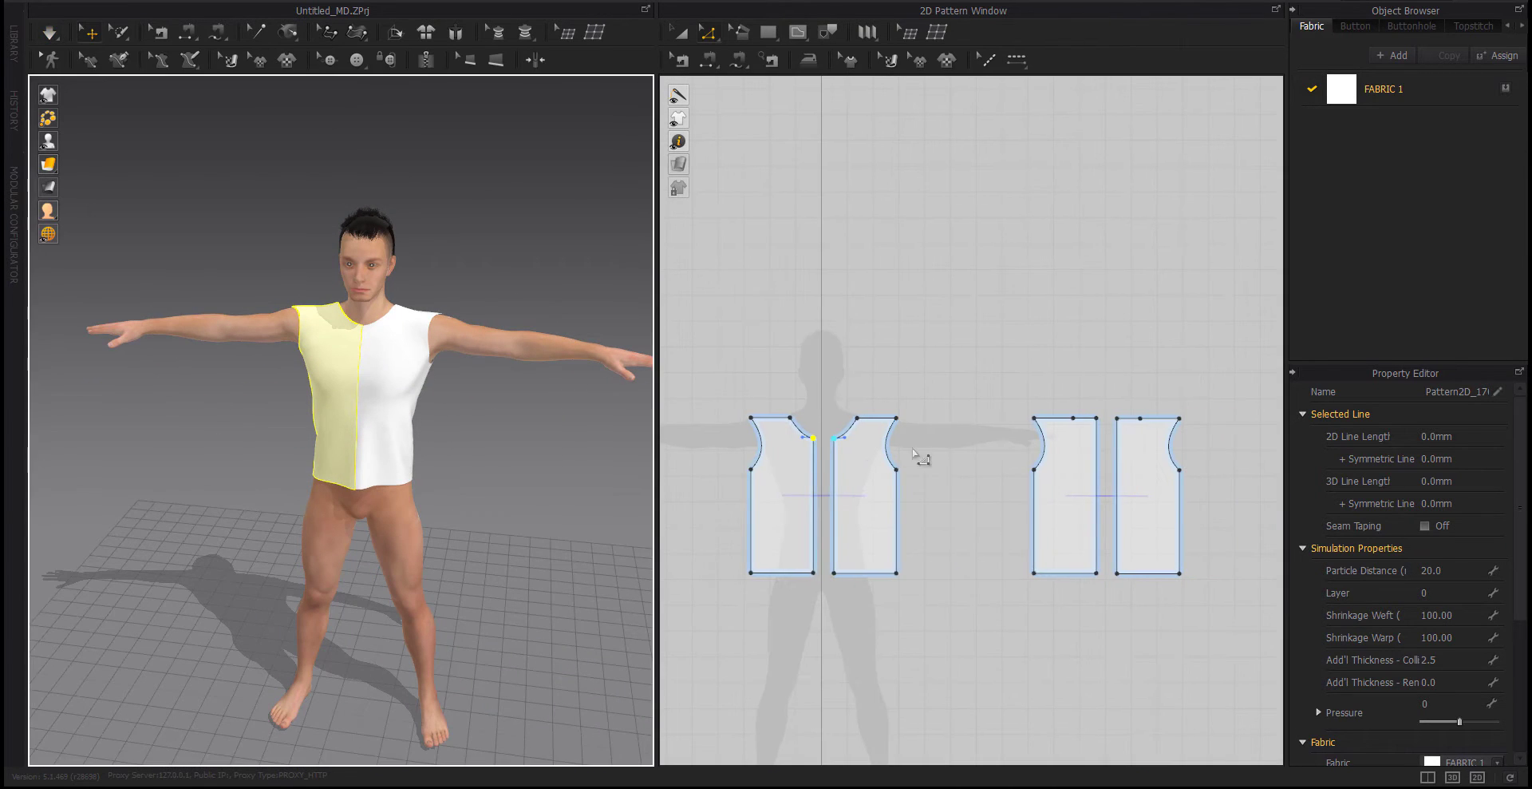
Widen and lengthen all four selected panels, then re-simulate the shirt
key("a")
key("ctrl+a")
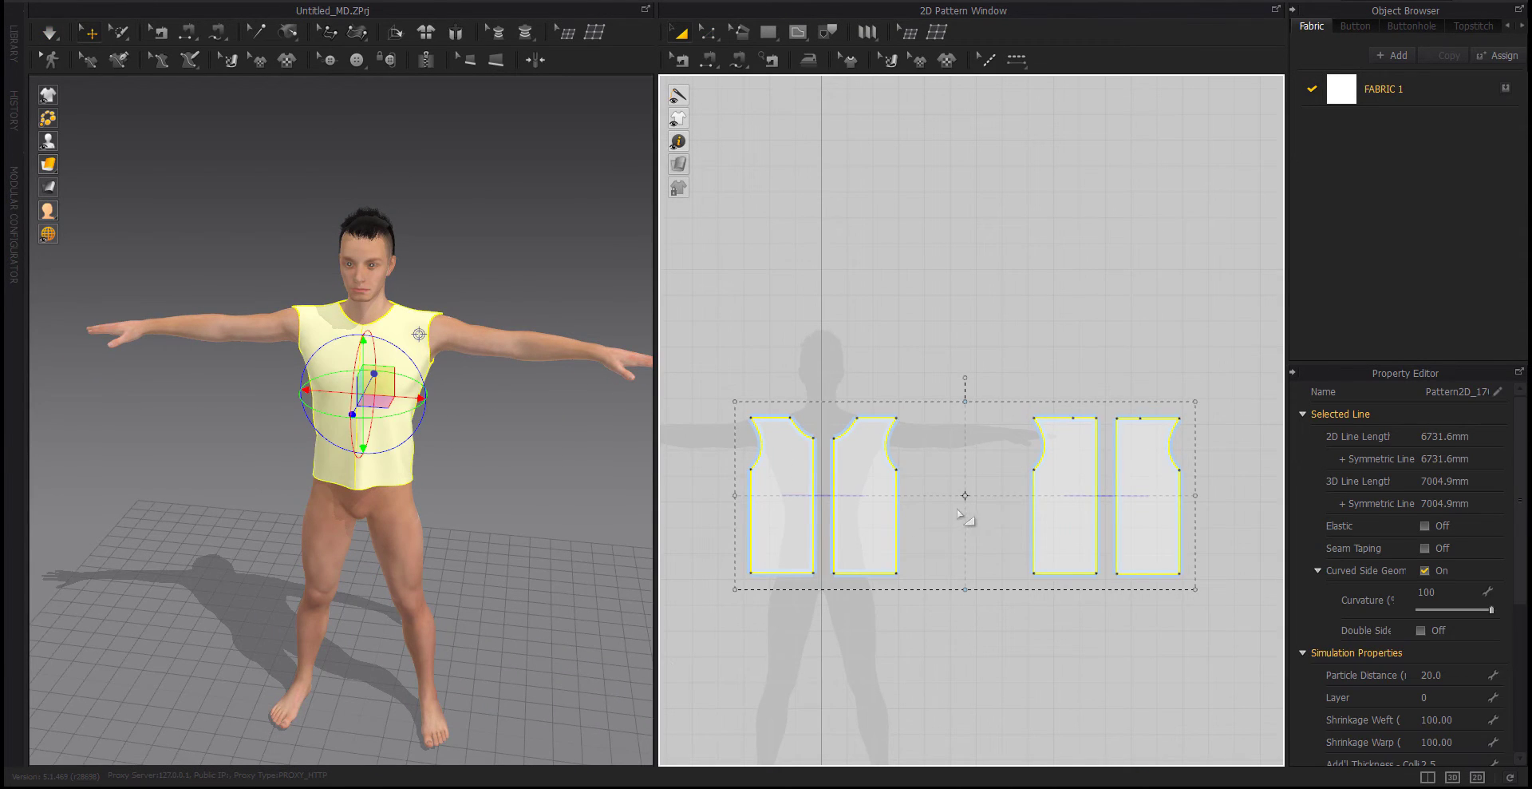
left_click_drag(724, 496, 702, 503)
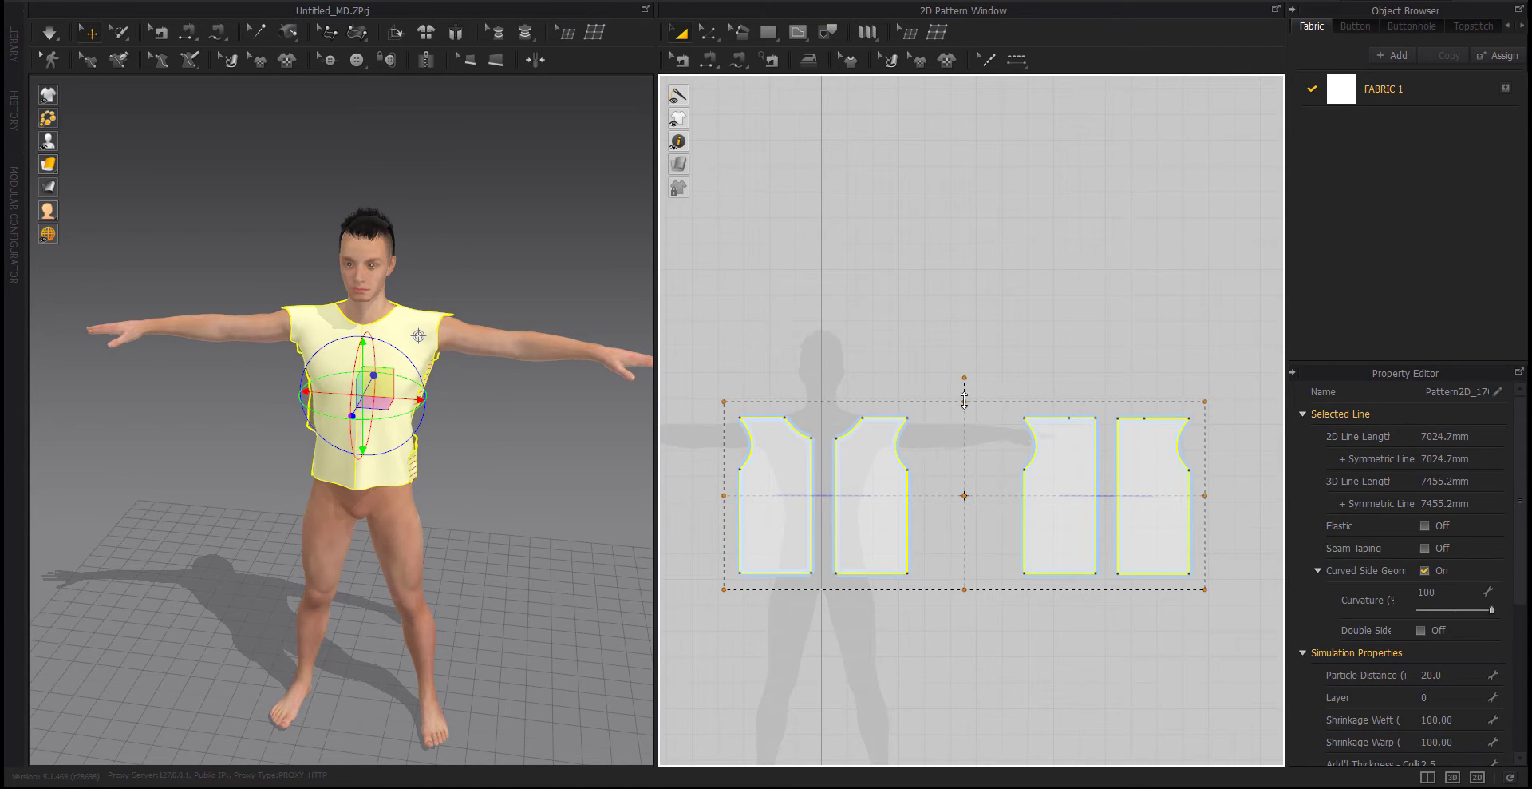
left_click_drag(964, 400, 966, 389)
key("space")
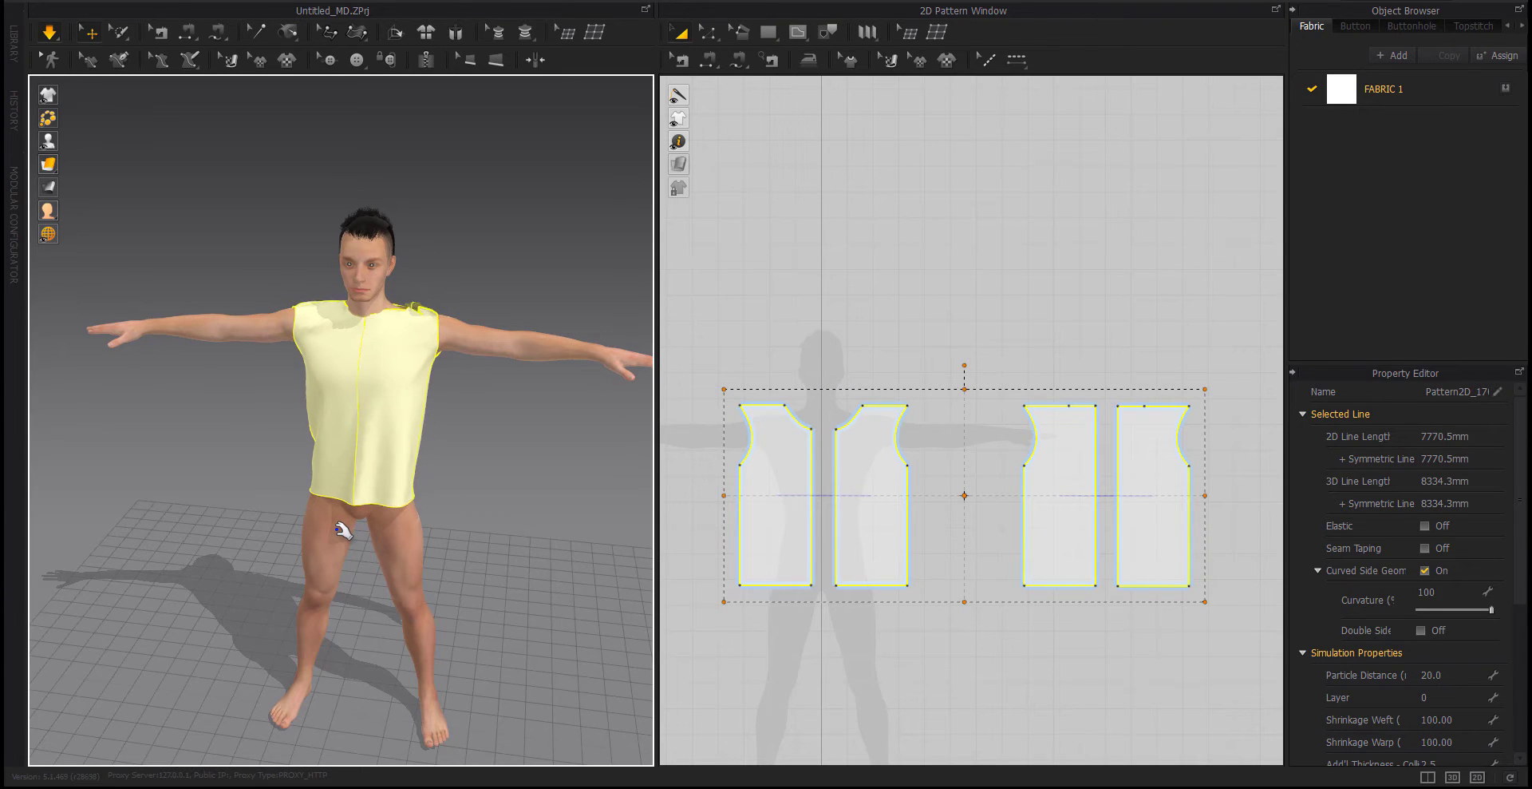
right_click_drag(445, 333, 451, 387)
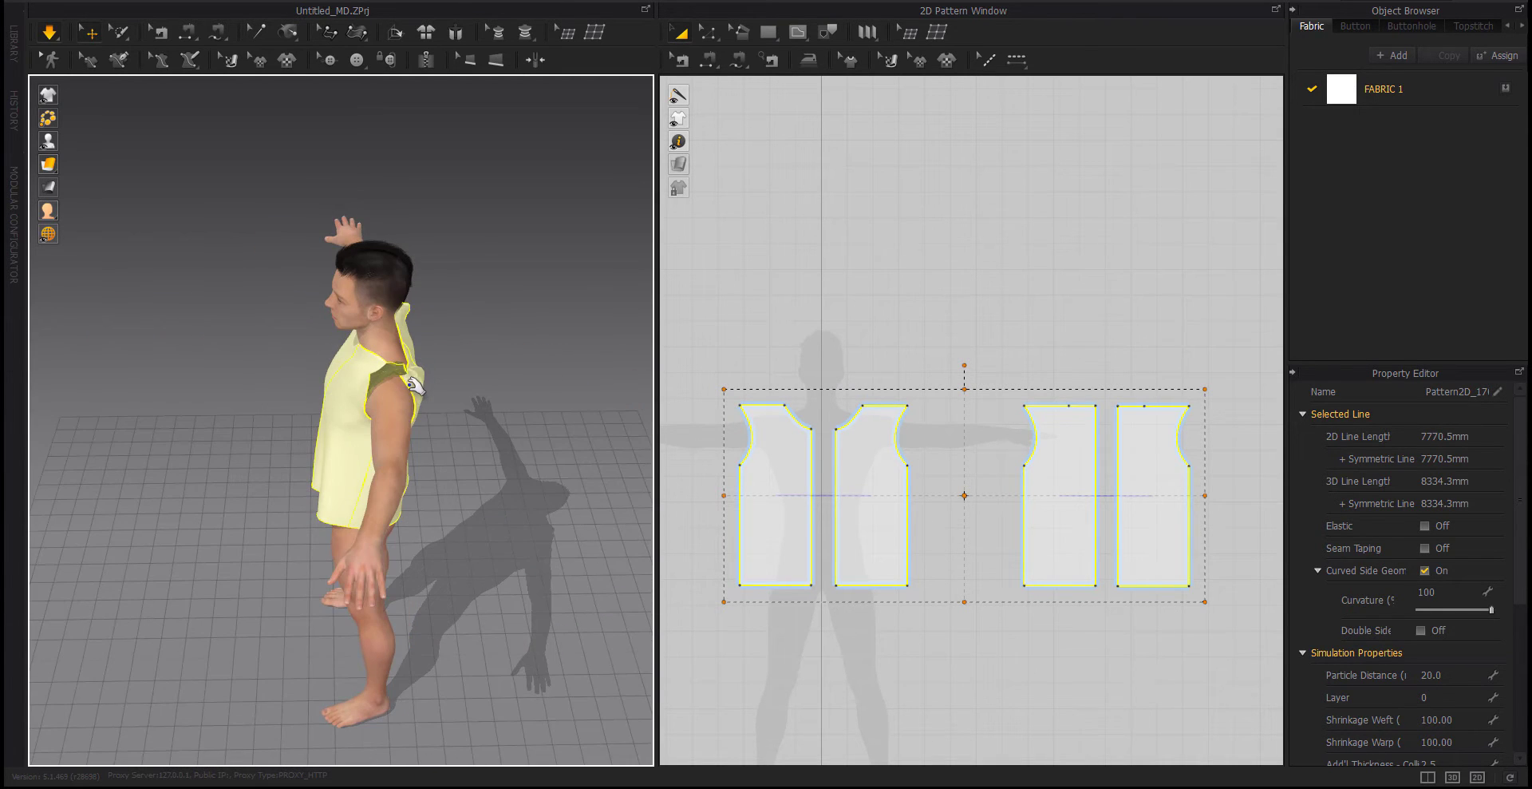
left_click_drag(421, 375, 482, 353)
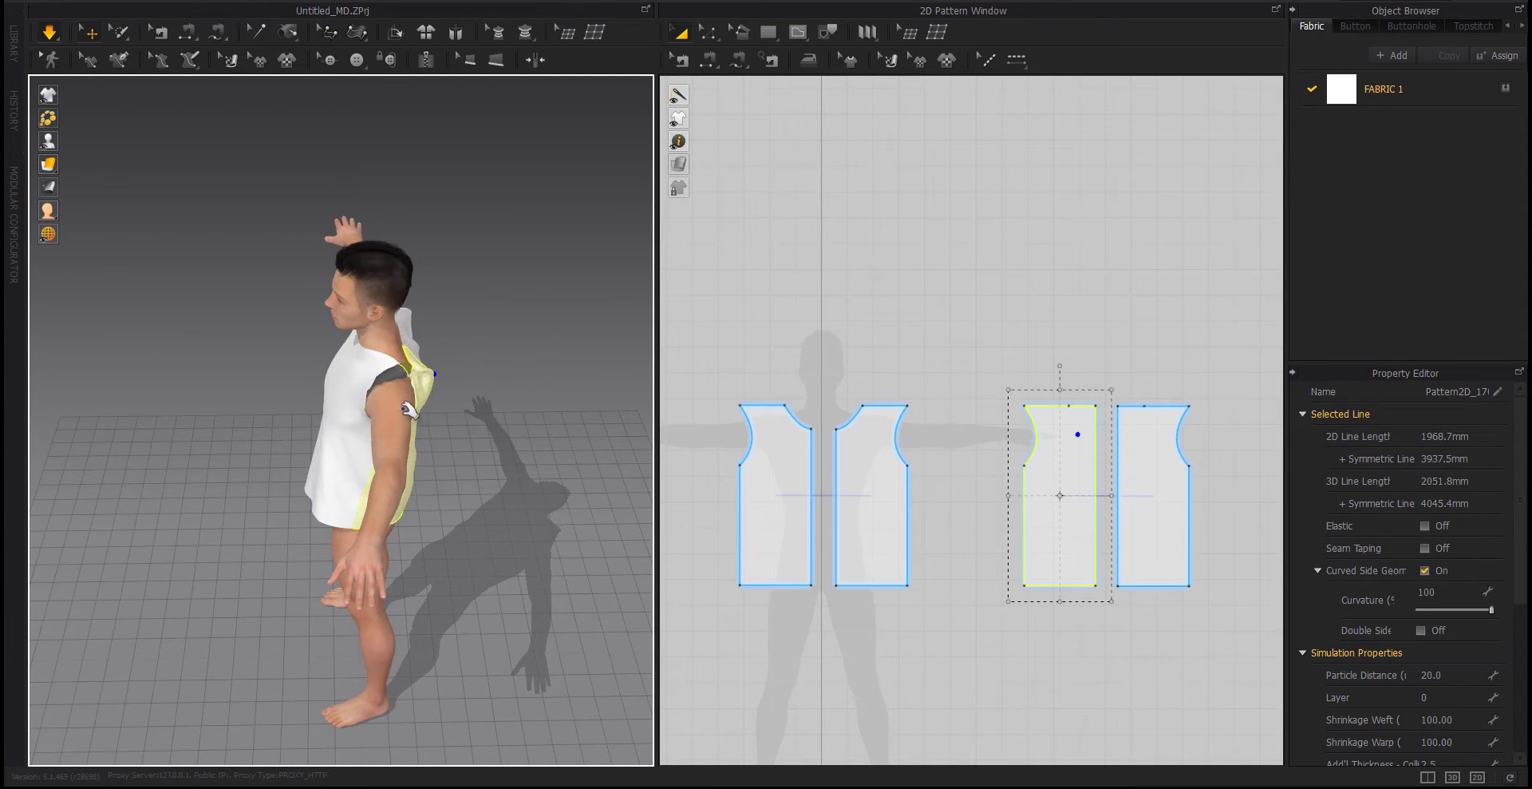
Tug the shoulder fabric into place so the top drapes evenly
right_click_drag(567, 331, 510, 351)
left_click(434, 399)
left_click_drag(439, 379, 460, 389)
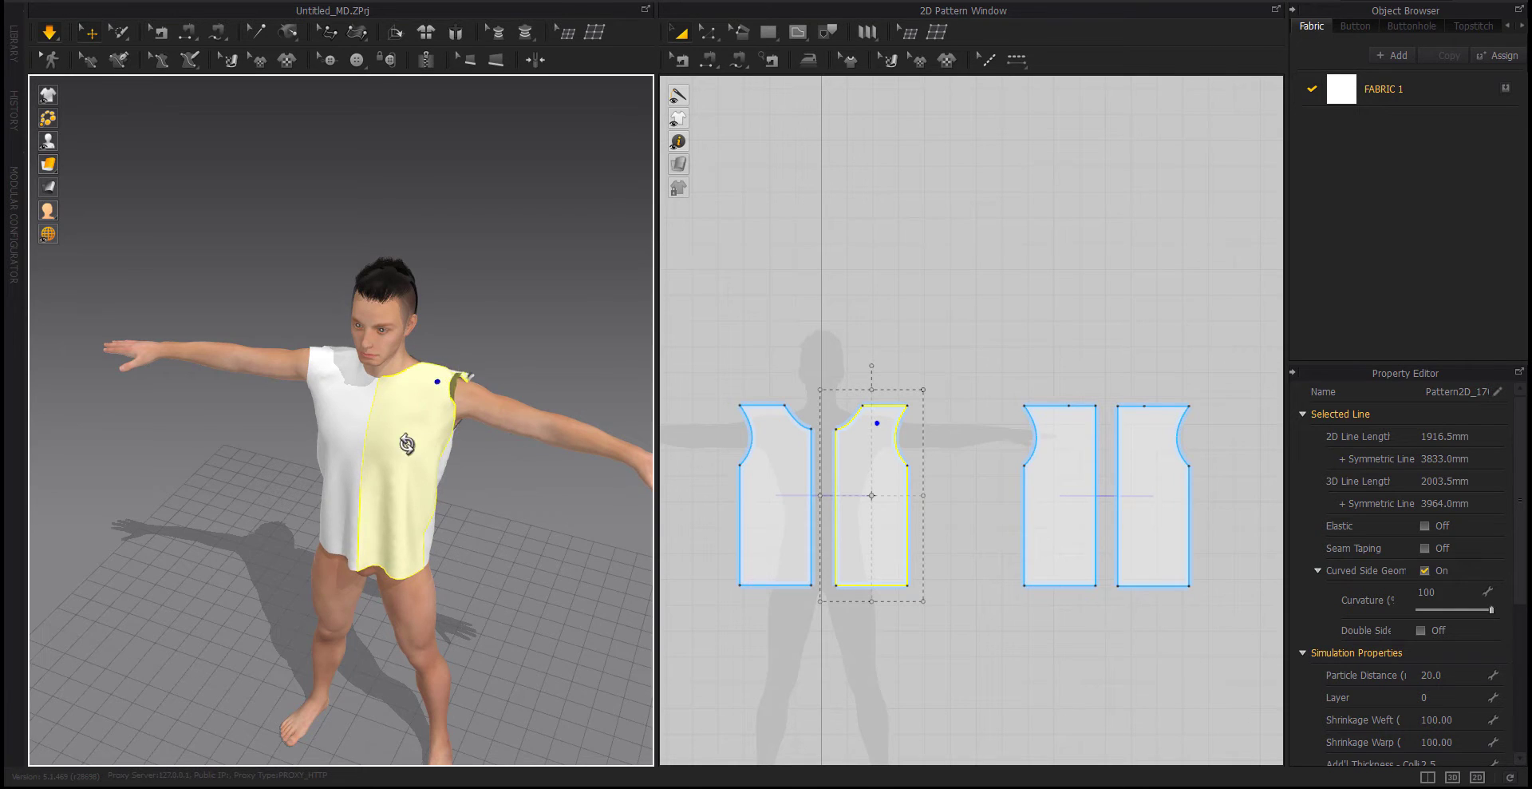
right_click_drag(407, 444, 470, 391)
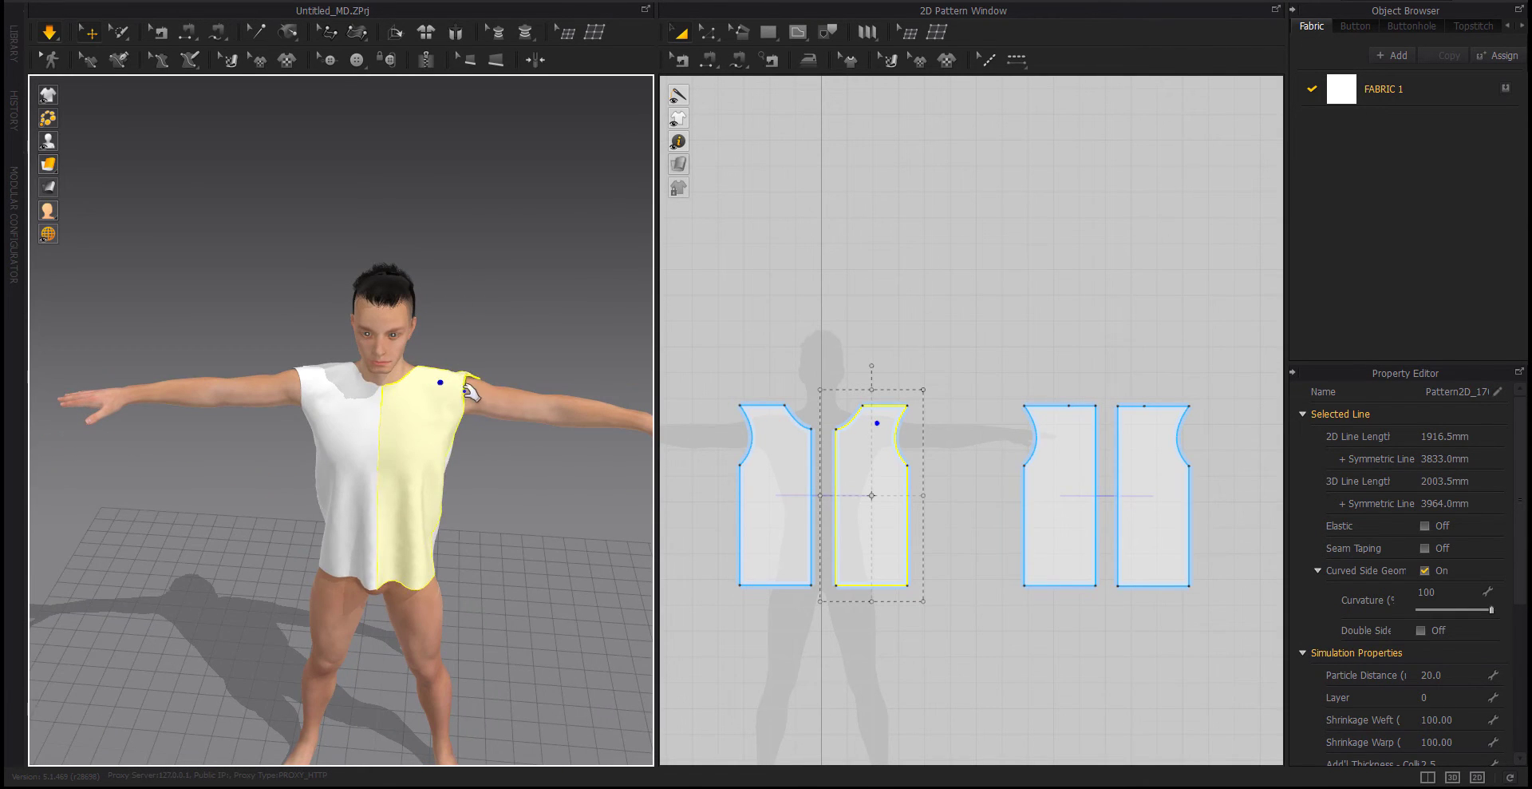
left_click(348, 520)
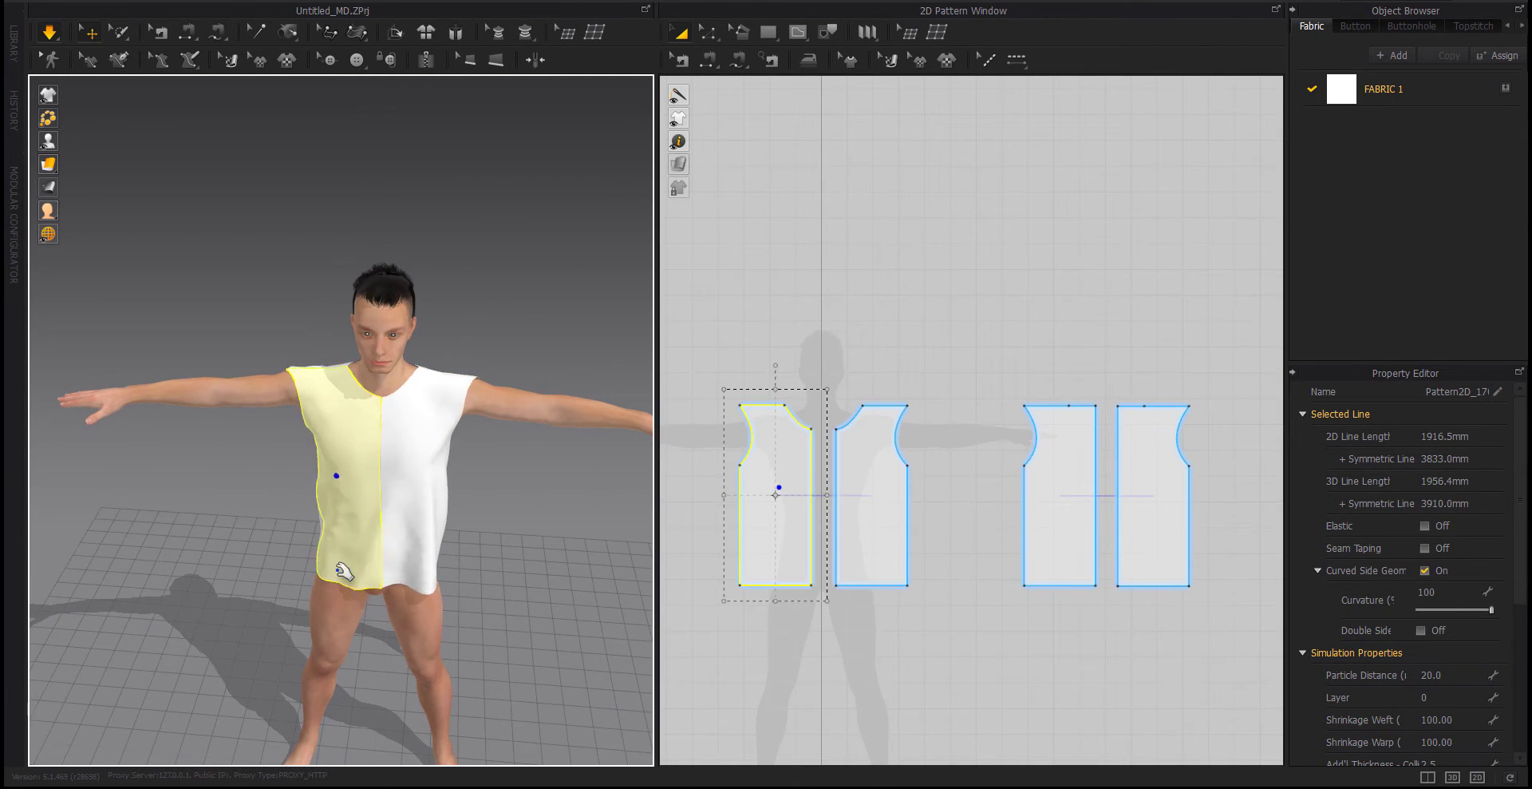
left_click(736, 400)
Raise and widen the armhole top points on the front and back panels, then re-simulate
left_click(741, 408)
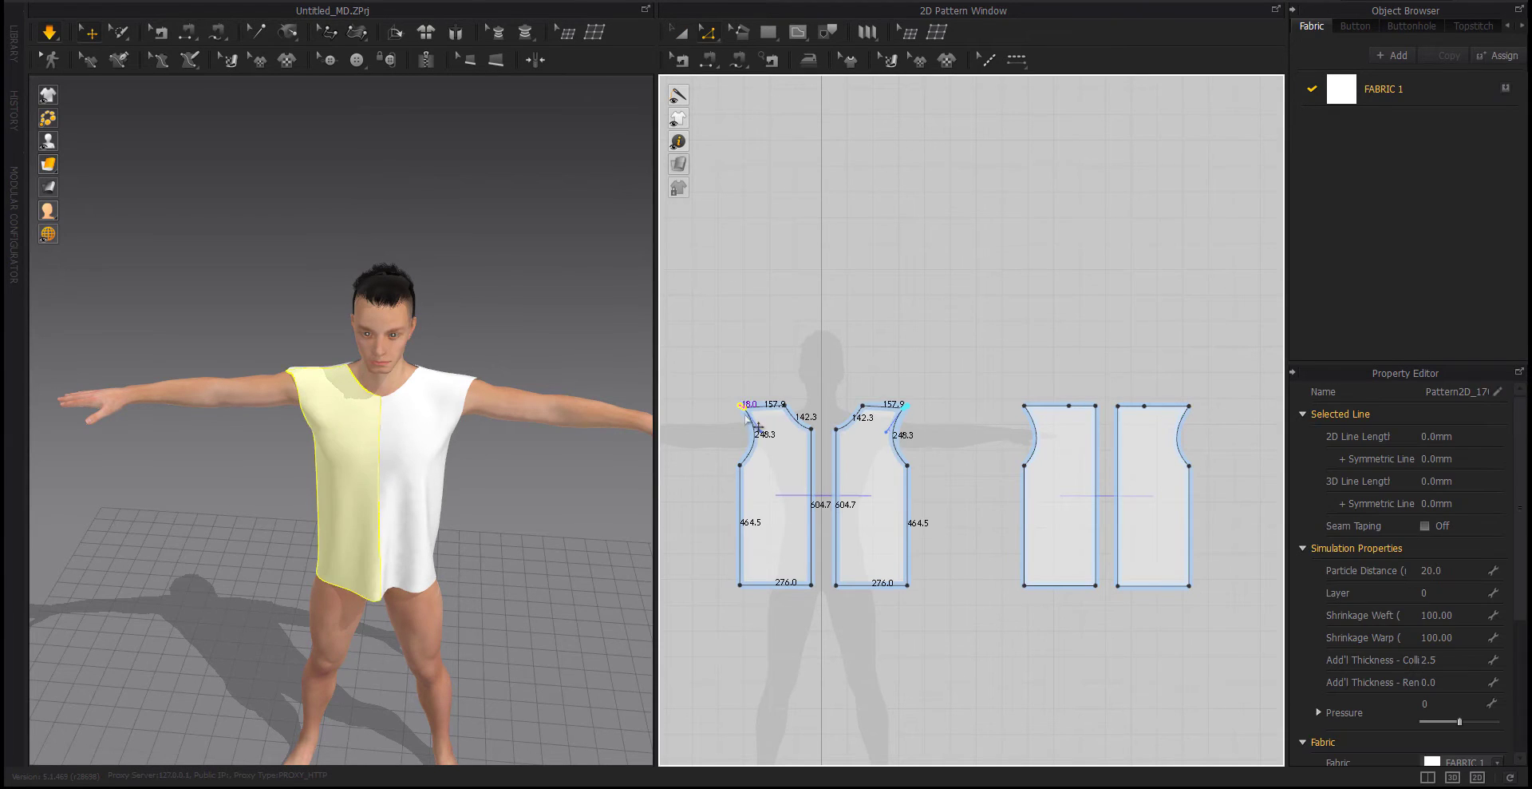
left_click_drag(746, 447, 755, 430)
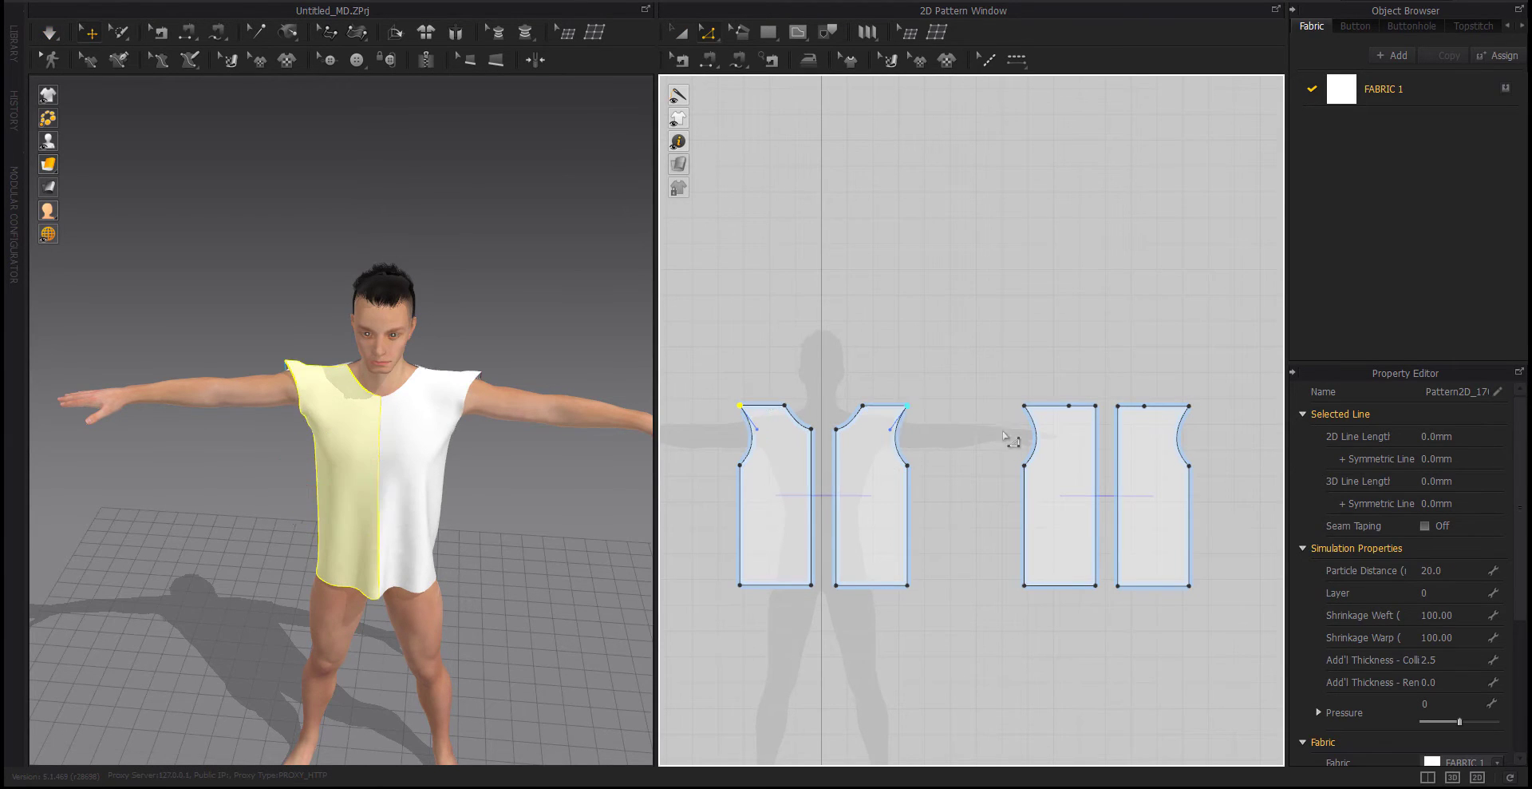
left_click_drag(1025, 406, 1028, 421)
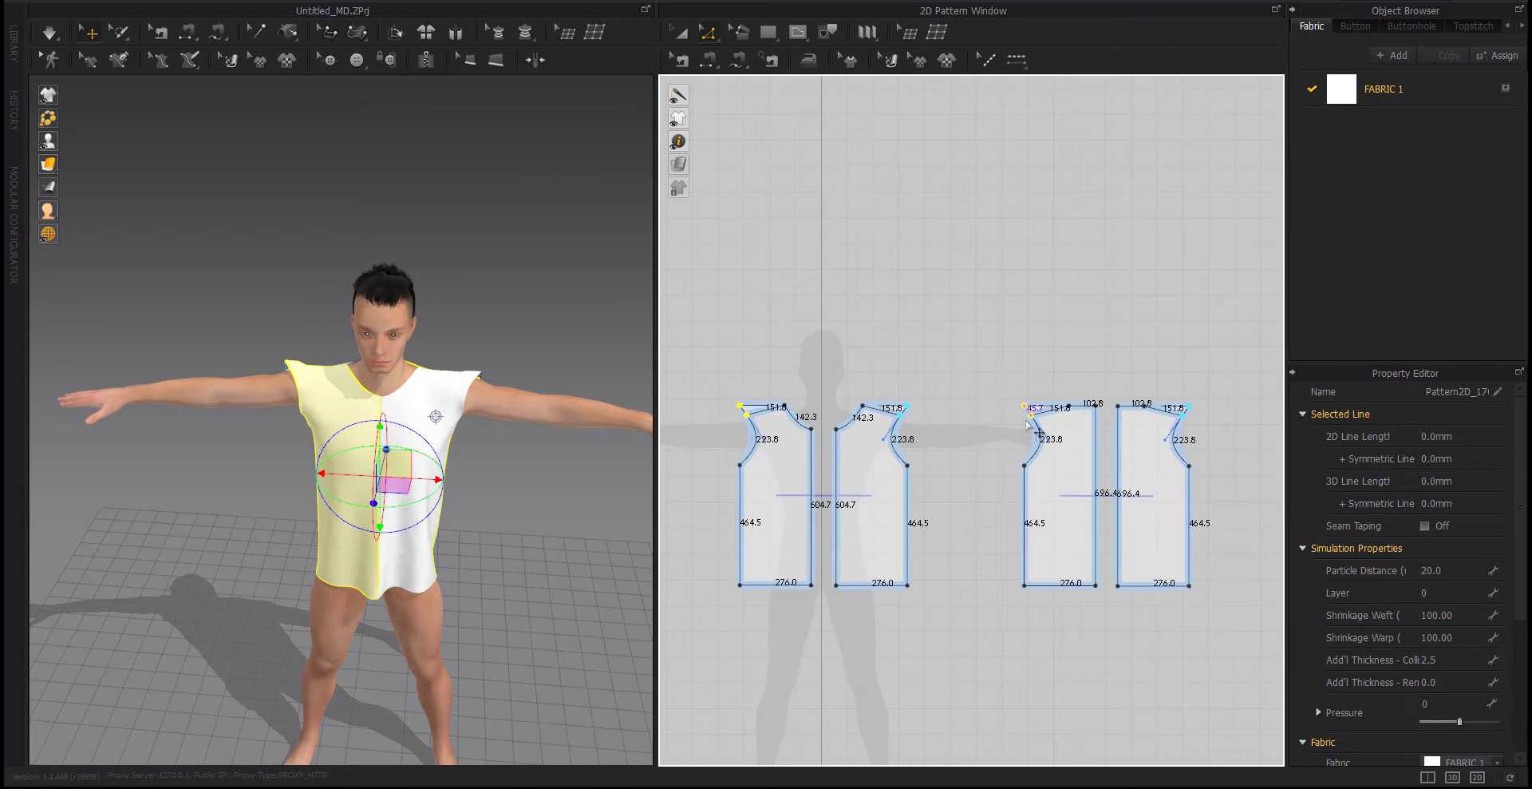
key("space")
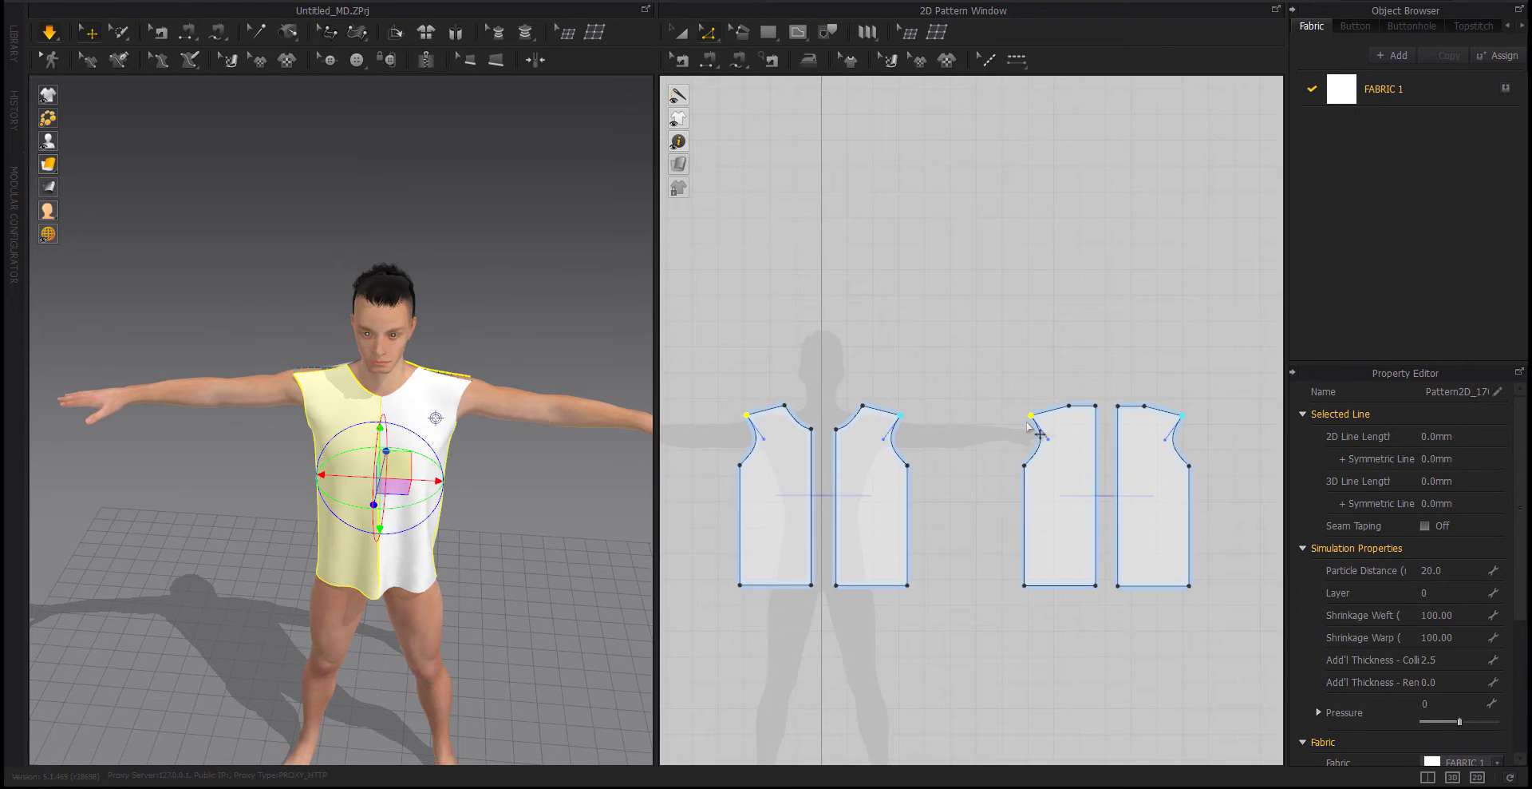
right_click_drag(573, 505, 531, 454)
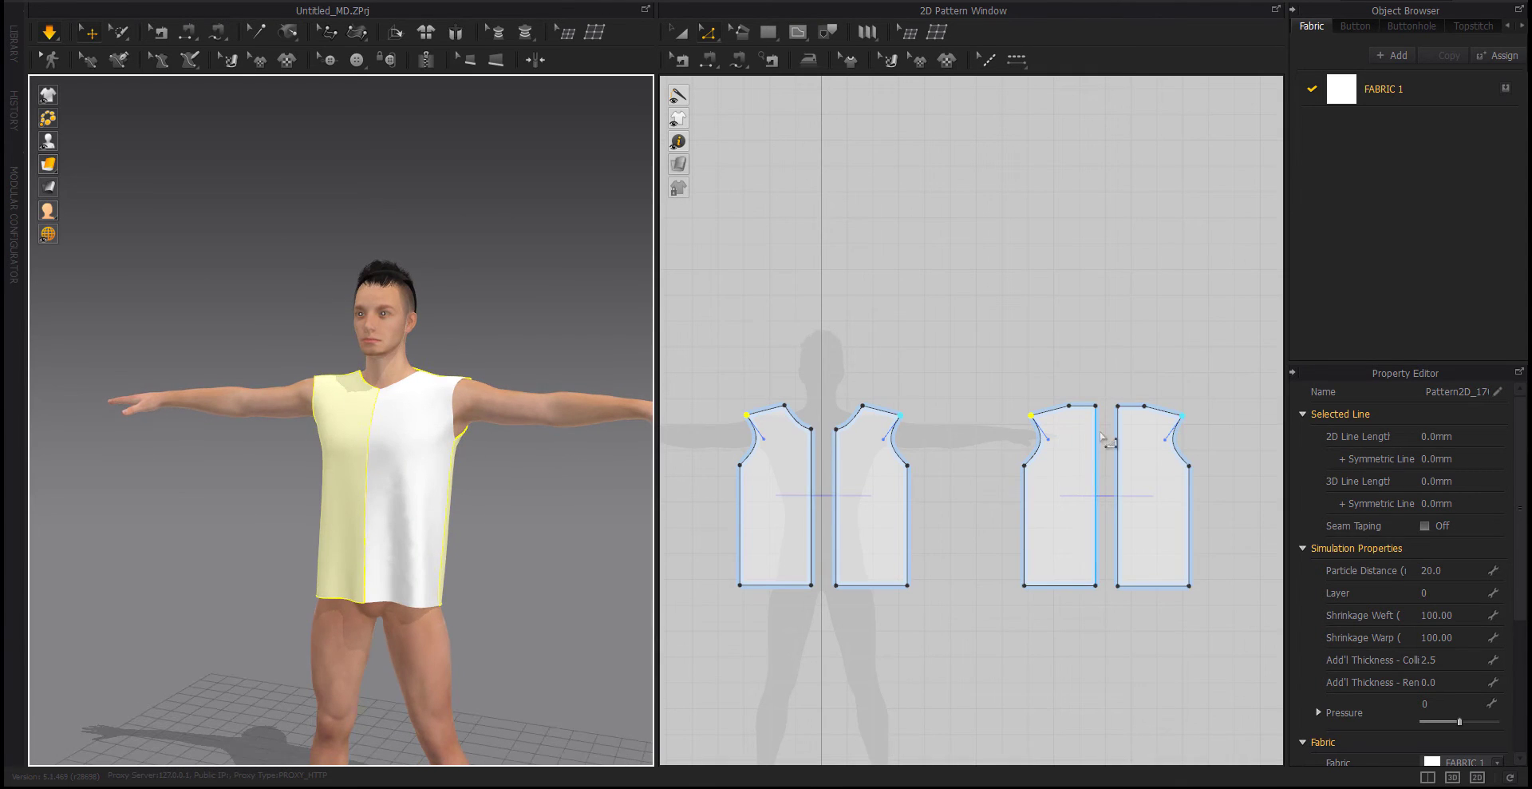
left_click_drag(1225, 387, 687, 708)
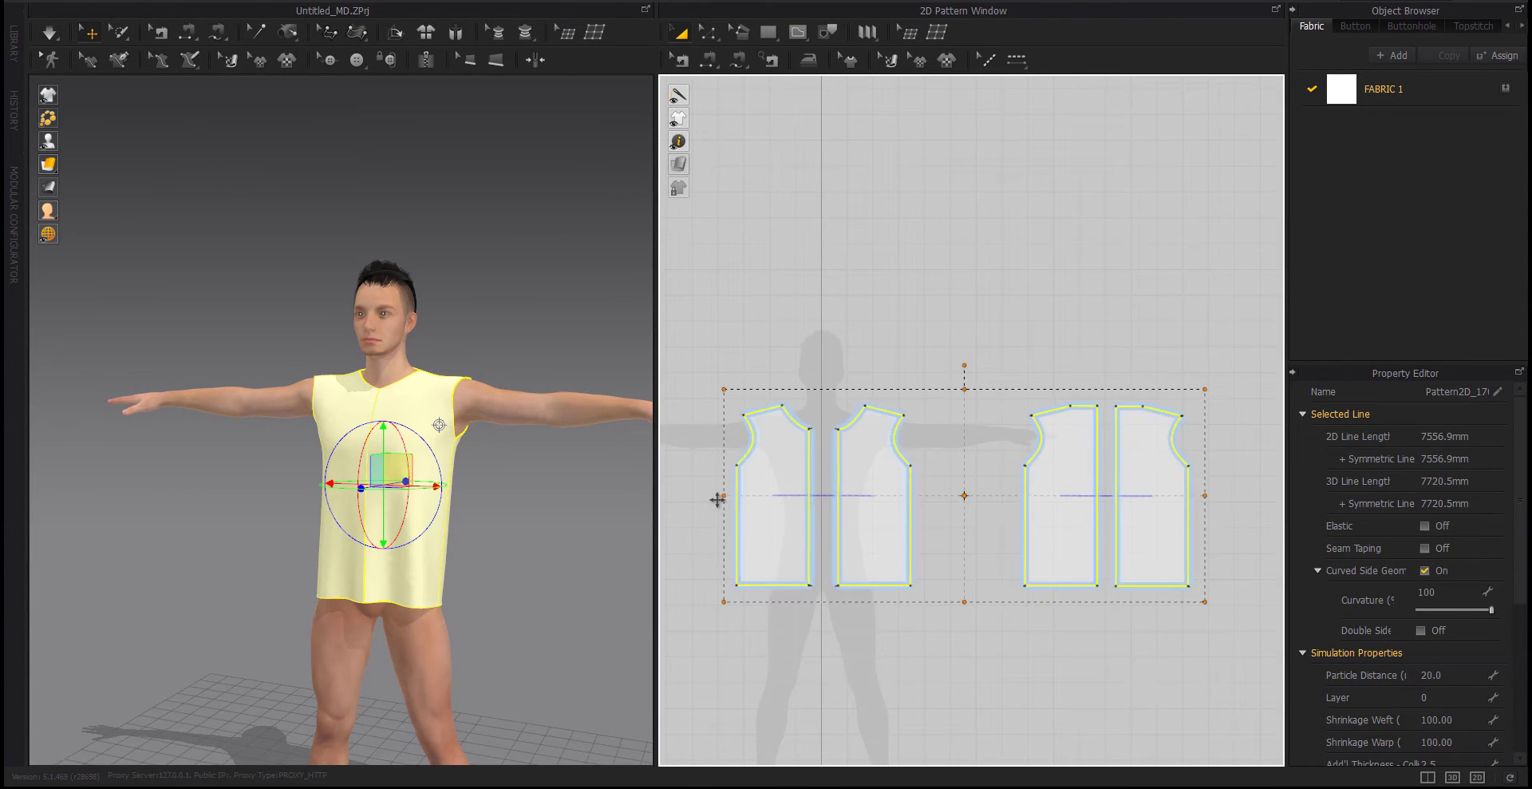
Drag the bounding-box corner to scale all four panels slightly larger
left_click_drag(706, 551, 705, 548)
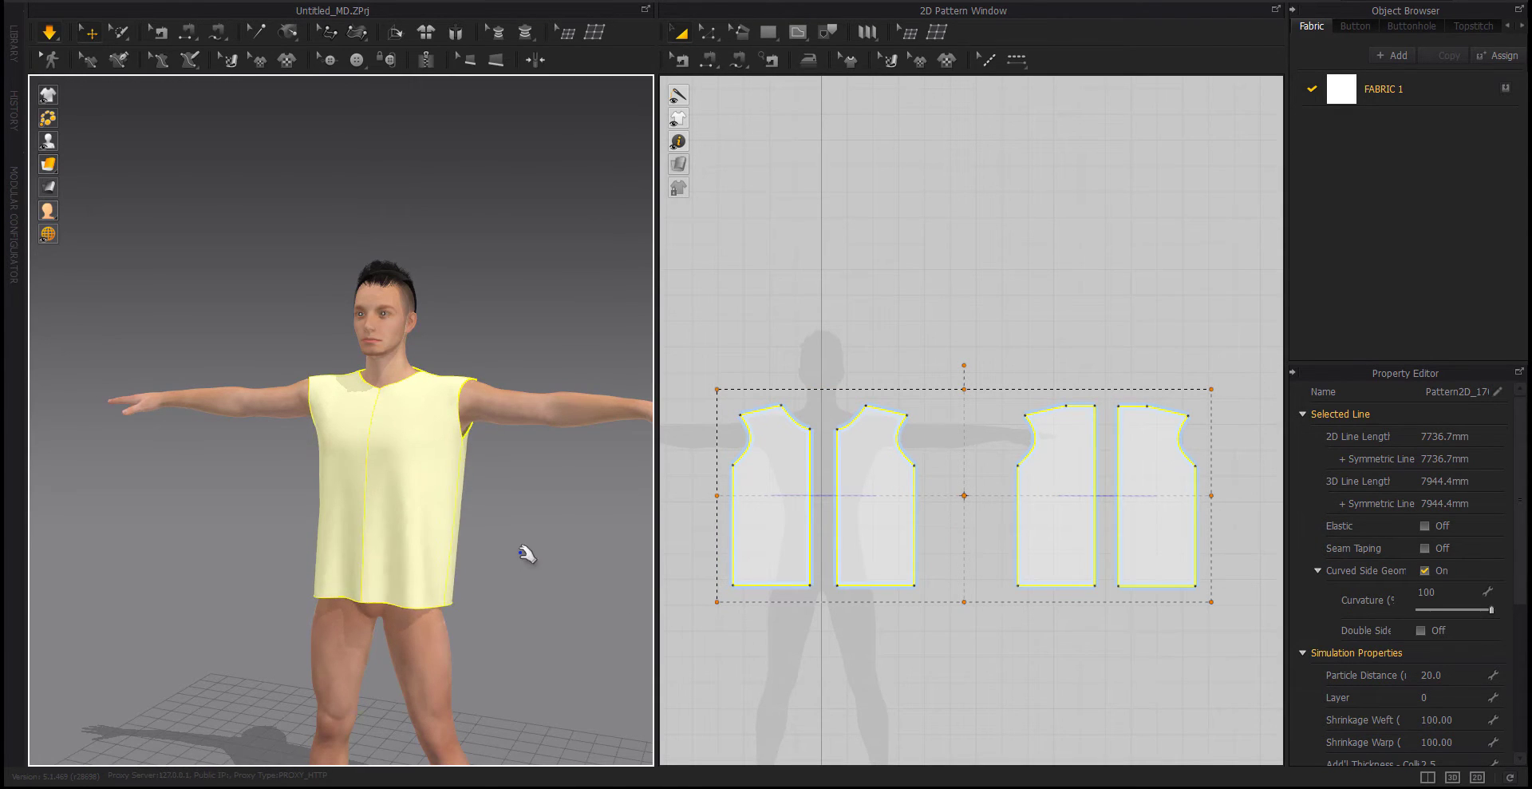
left_click(886, 648)
mouse_move(493, 643)
right_mouse_down()
mouse_move(760, 596)
mouse_move(478, 625)
right_mouse_up()
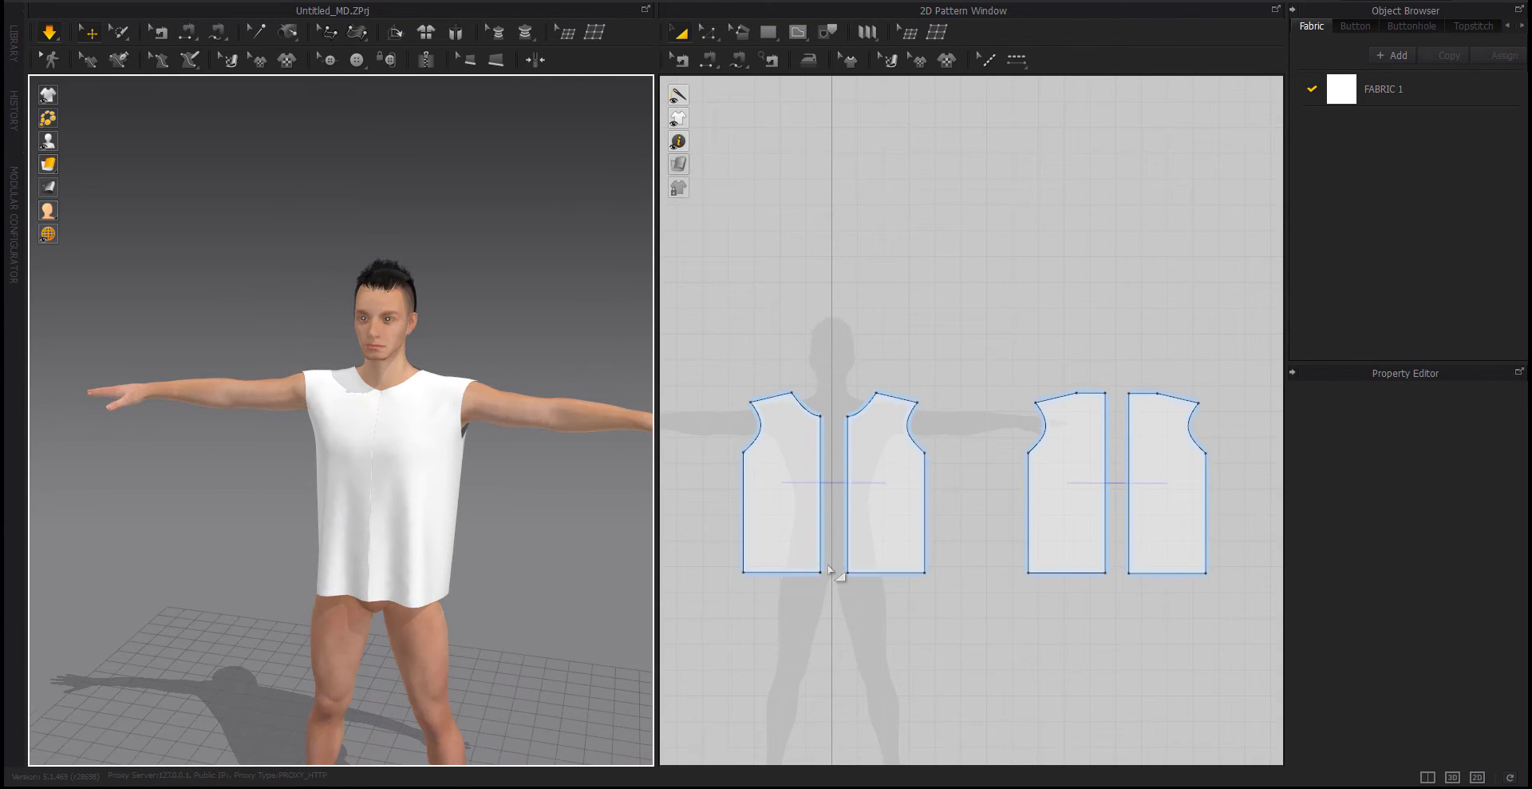
Nudge the front armhole's top point slightly up and outward, then select the back armhole's top point
middle_click_drag(834, 570, 864, 570)
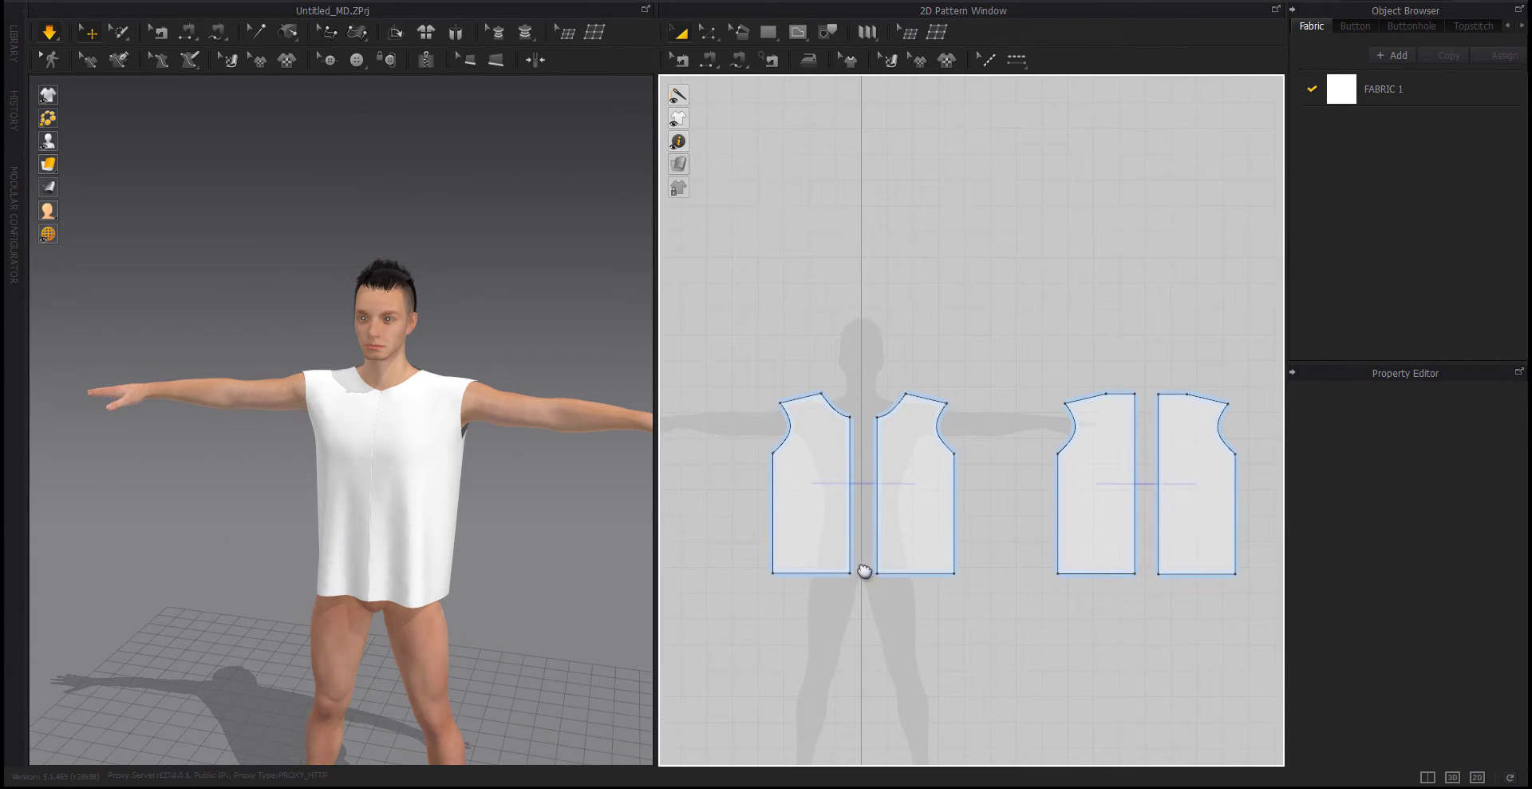
left_click(789, 442)
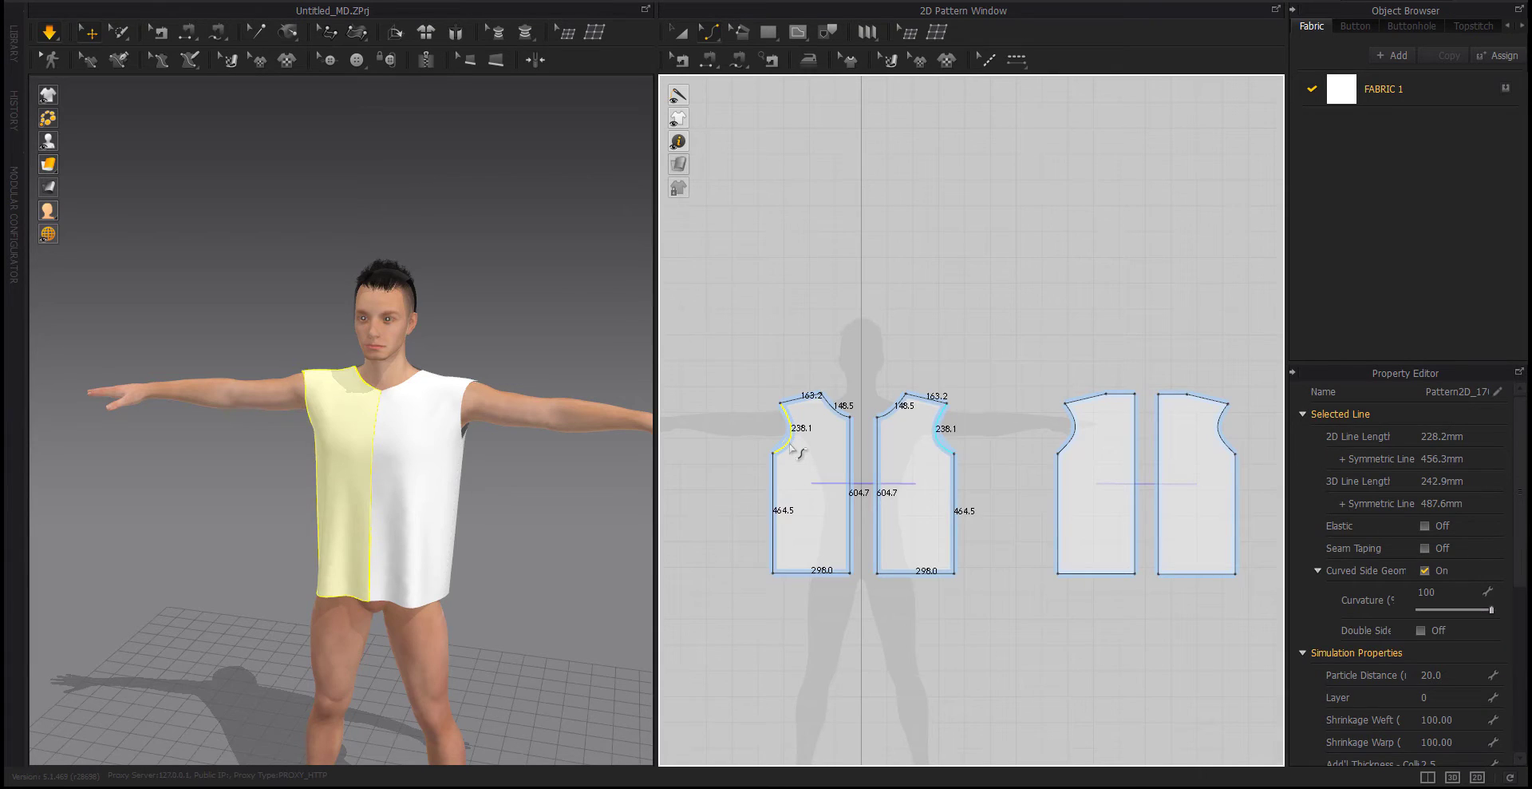
left_click(1072, 427)
left_click(856, 473)
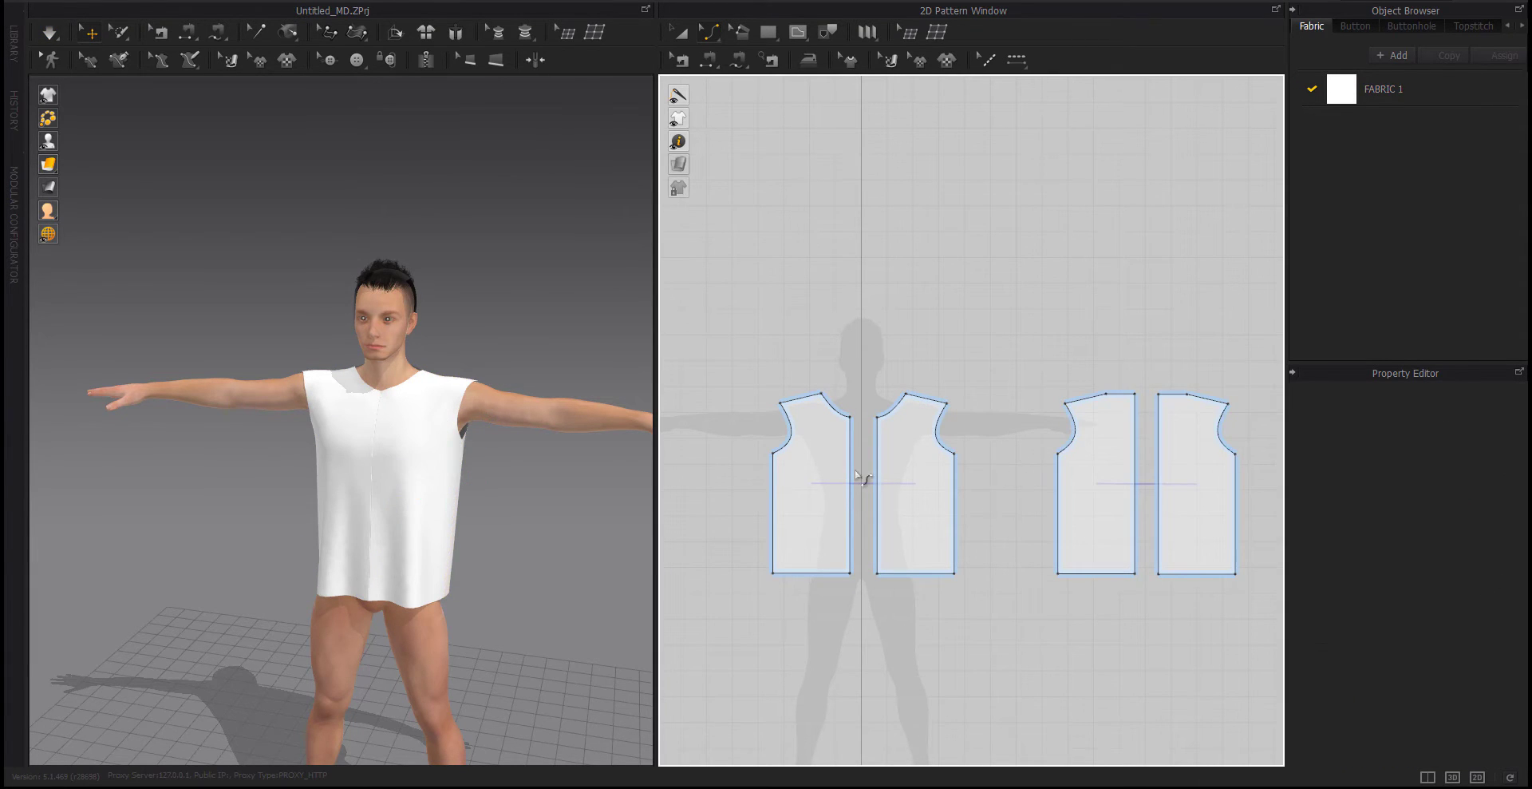
left_click(790, 436)
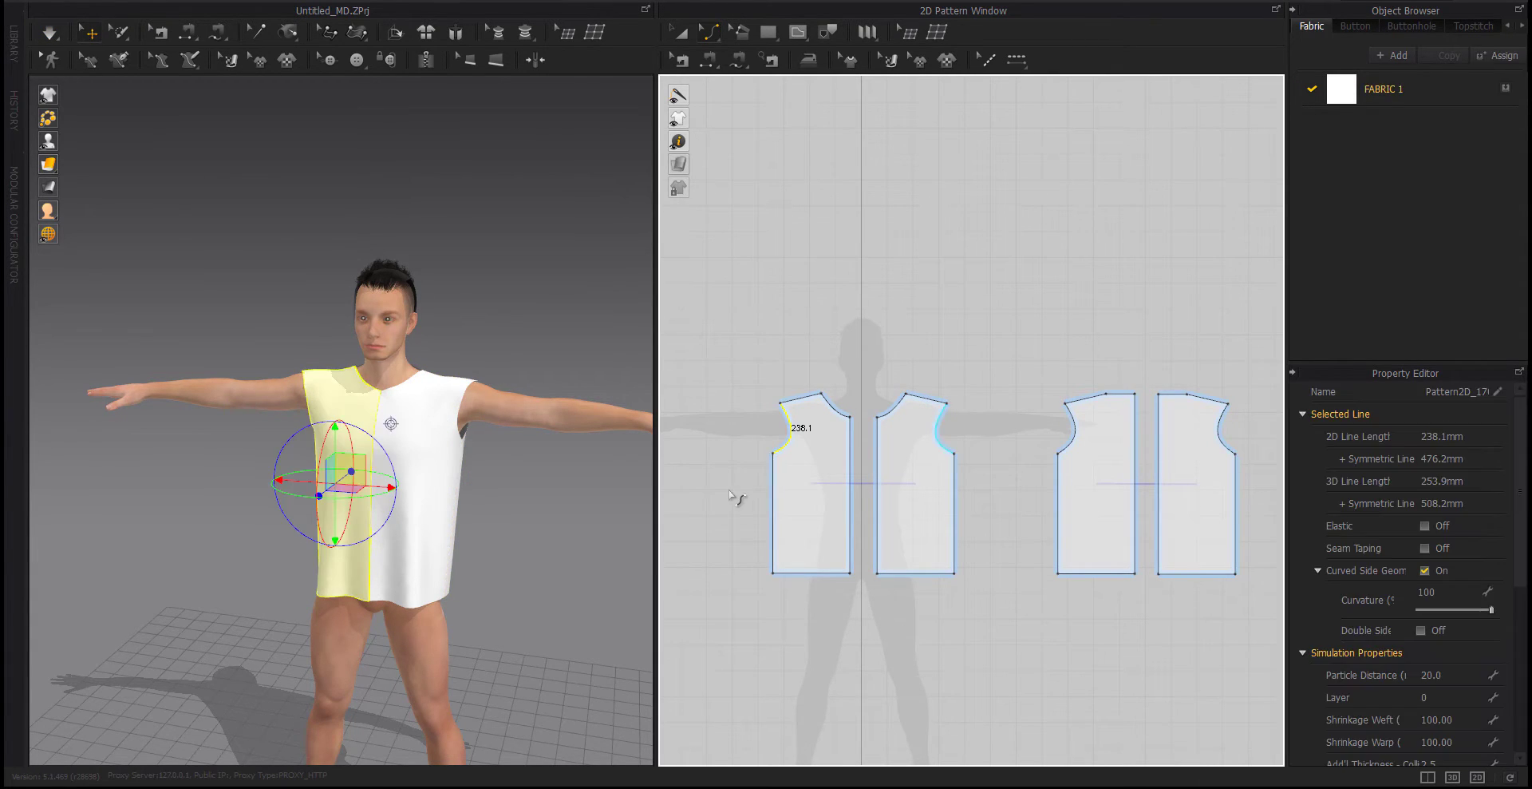
left_click(781, 403)
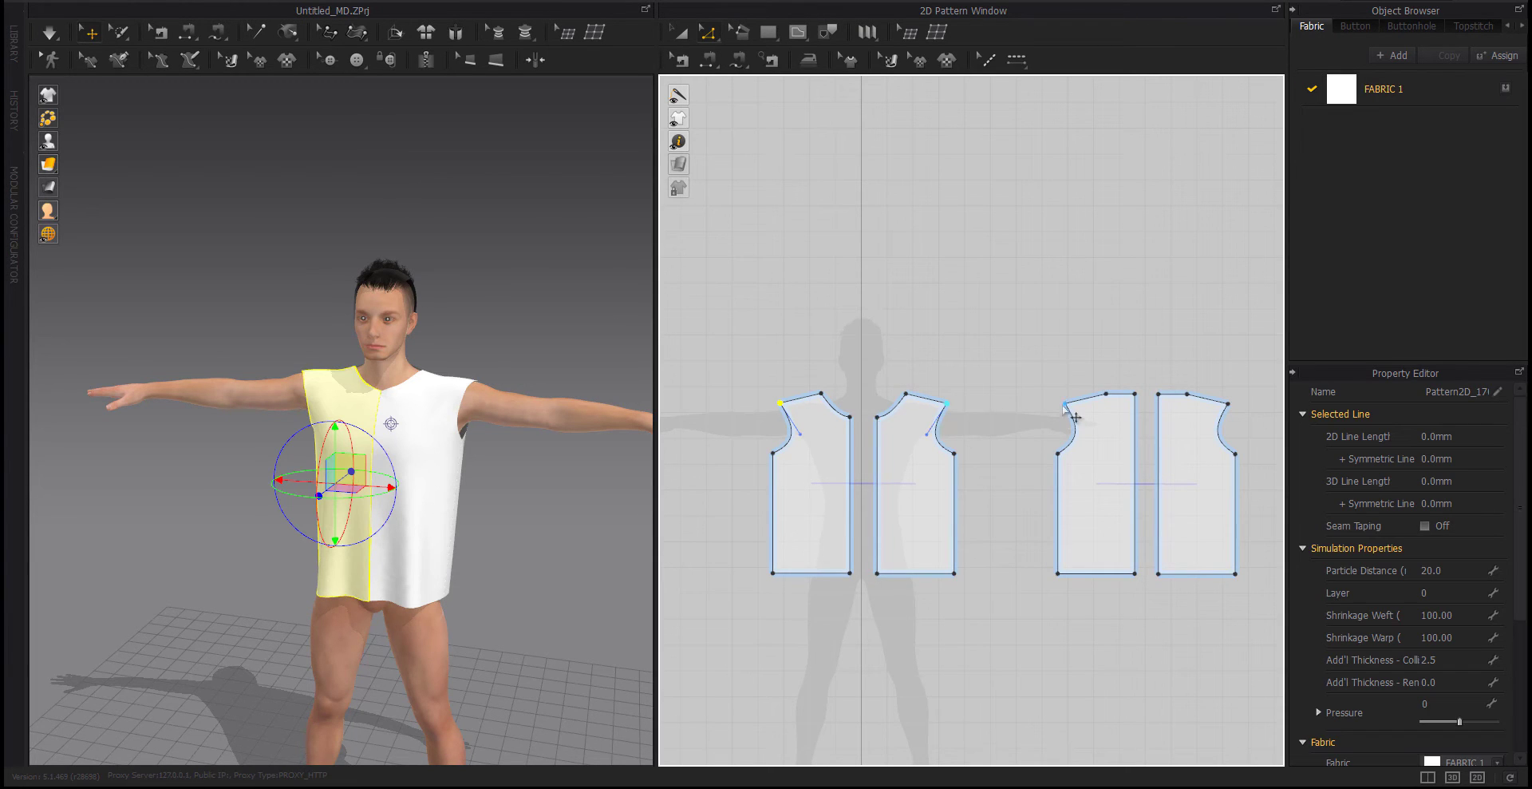
left_click_drag(780, 403, 784, 399)
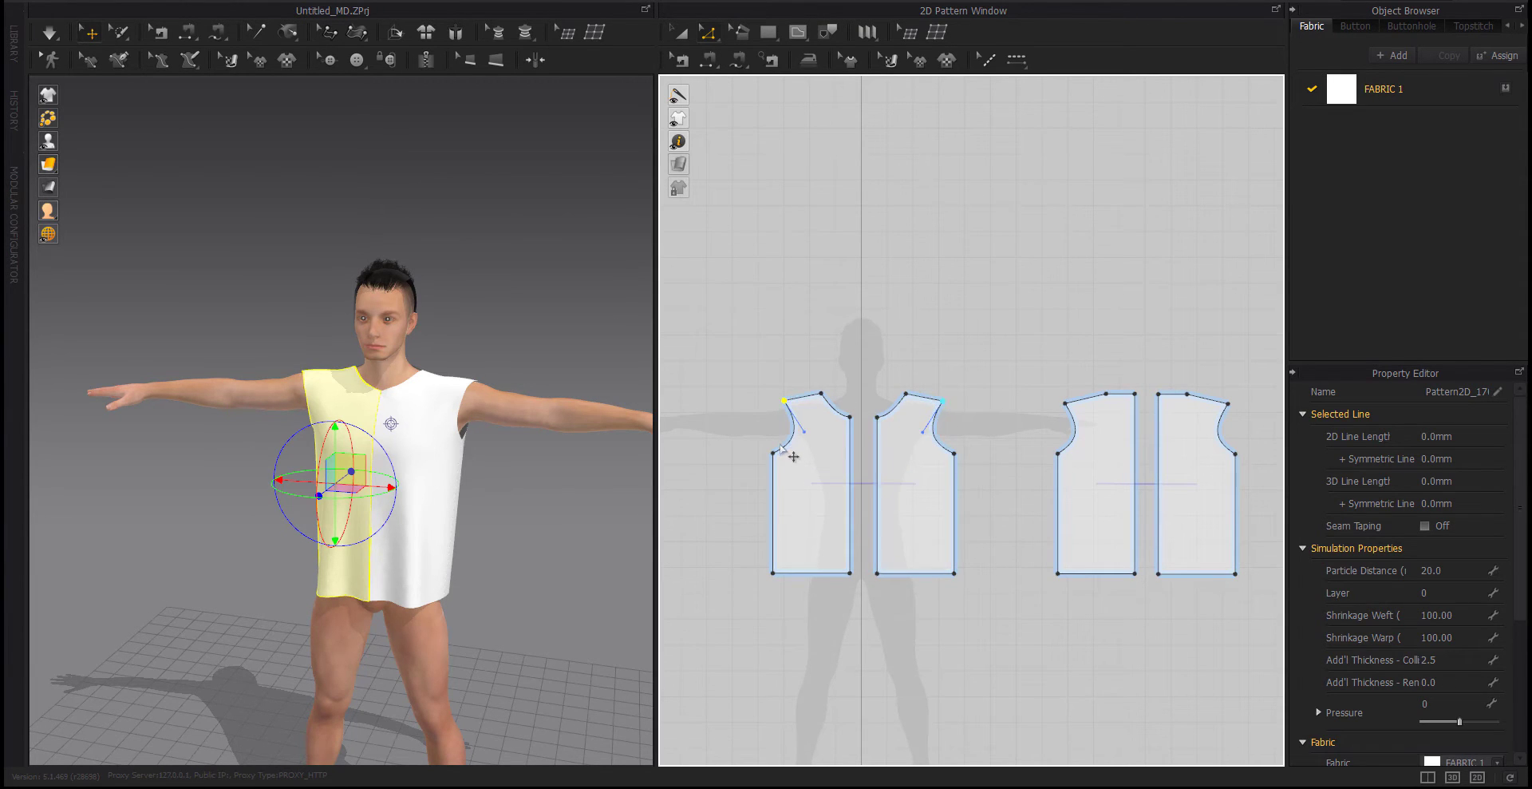
scroll(530, 484, "up", 1)
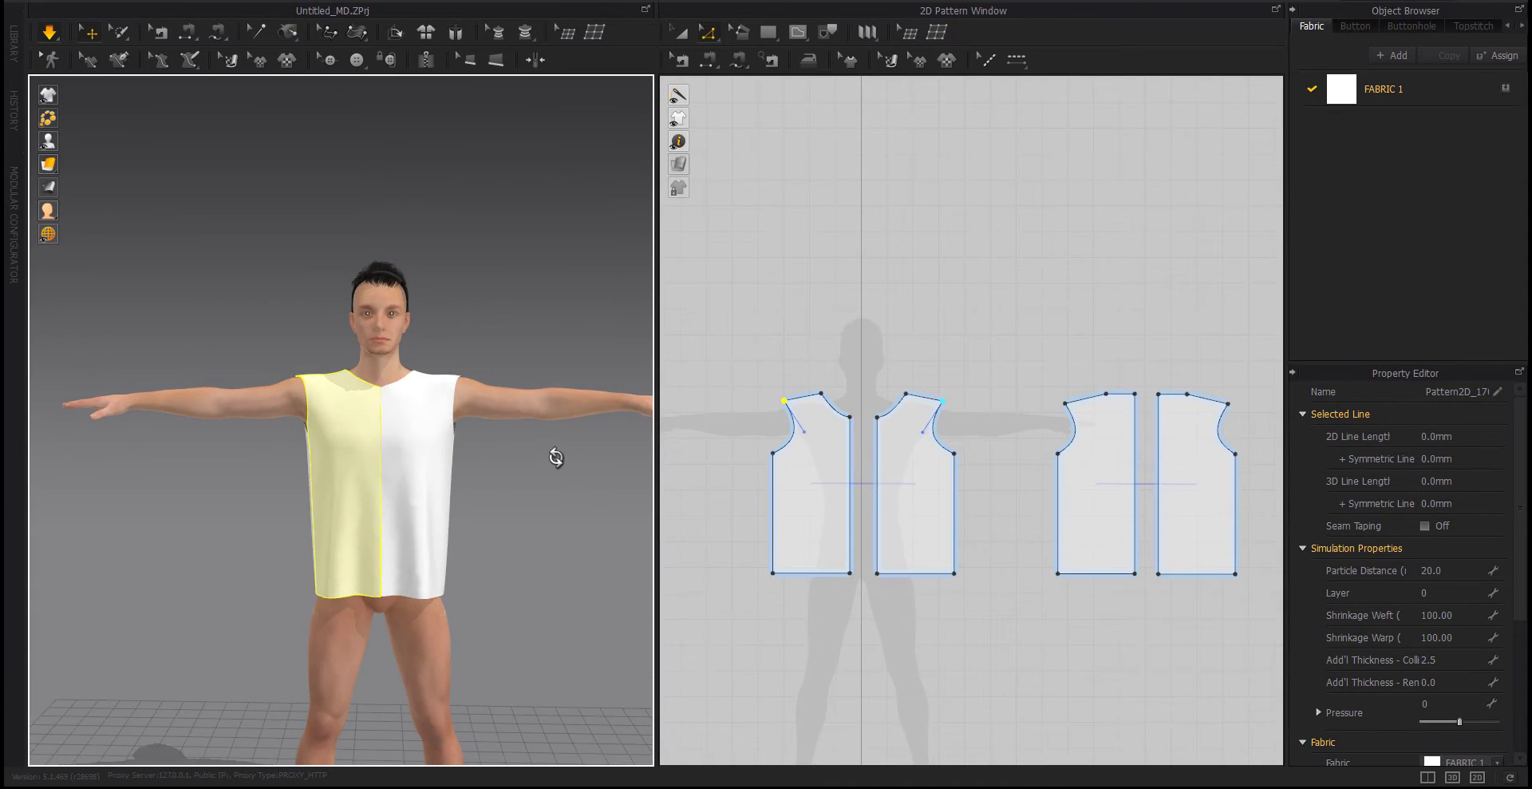
scroll(557, 458, "up", 1)
left_click(799, 612)
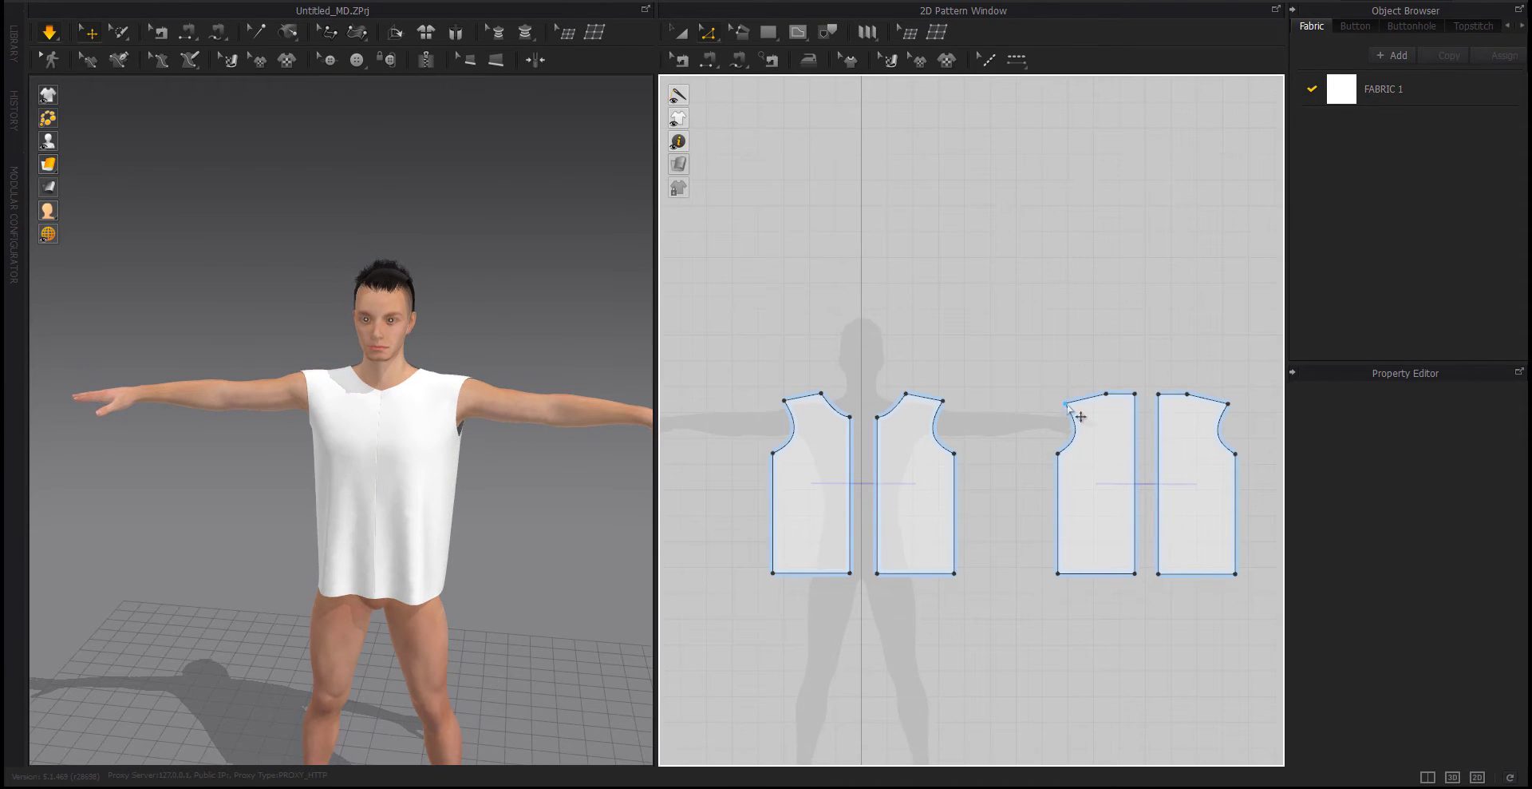
left_click(1070, 403)
Drag the back centre seam's top corner left to slant the seam
mouse_move(447, 519)
right_mouse_down()
mouse_move(369, 584)
mouse_move(144, 503)
mouse_move(360, 403)
right_mouse_up()
scroll(360, 403, "up", 4)
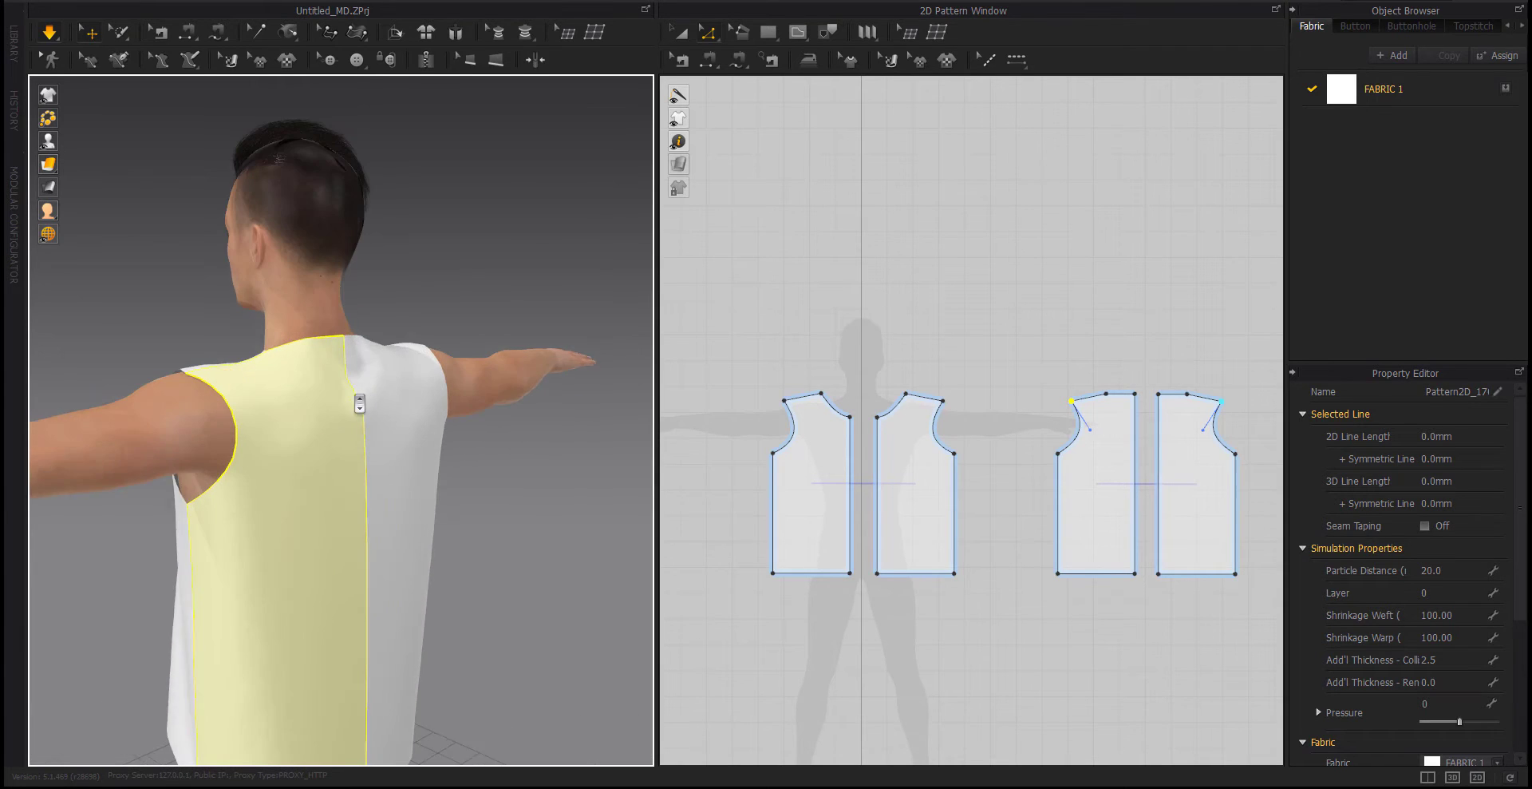
middle_click_drag(360, 403, 312, 425)
scroll(1115, 423, "up", 6)
scroll(1023, 445, "down", 2)
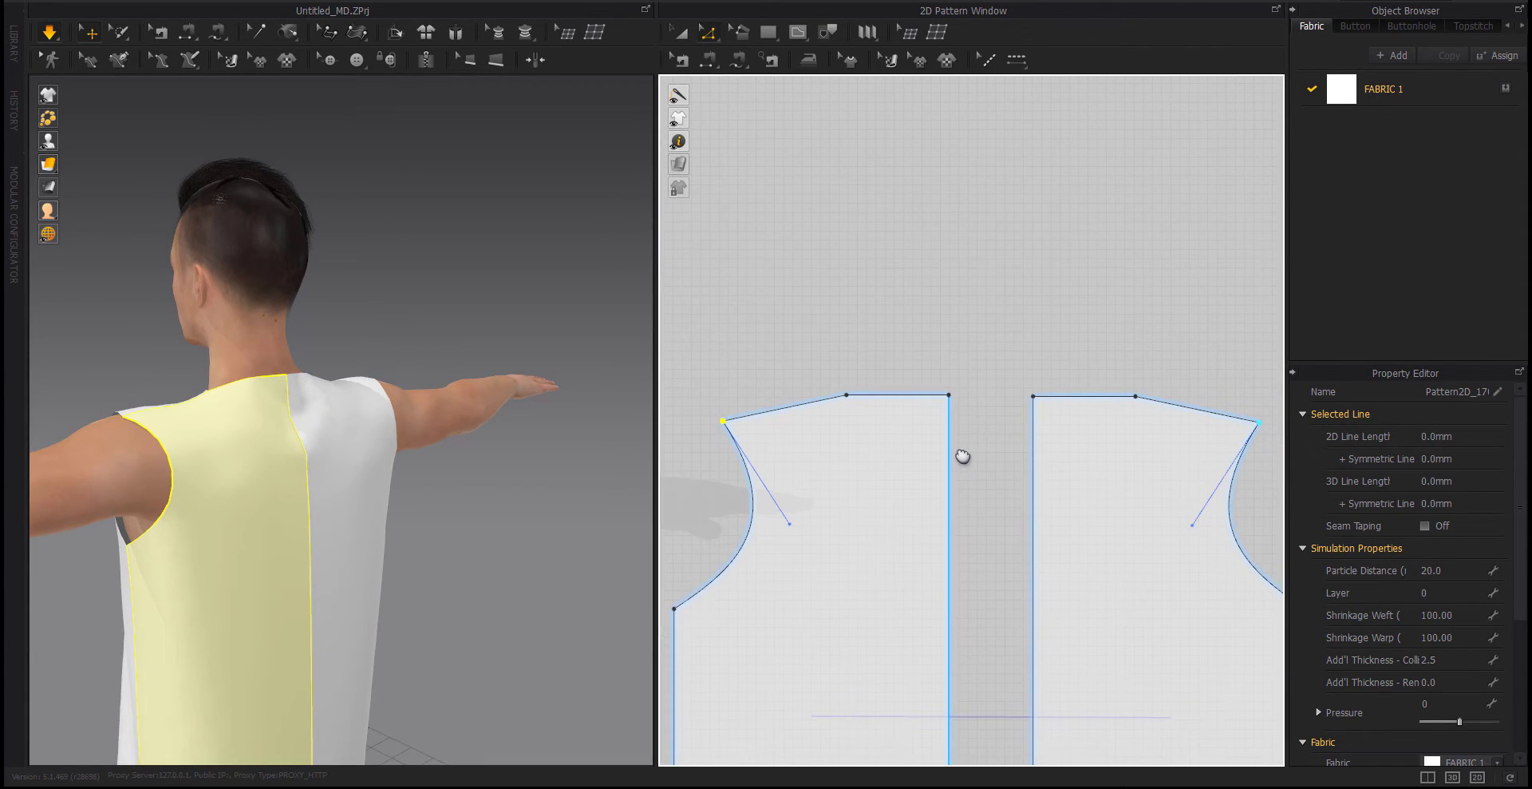
left_click(946, 395)
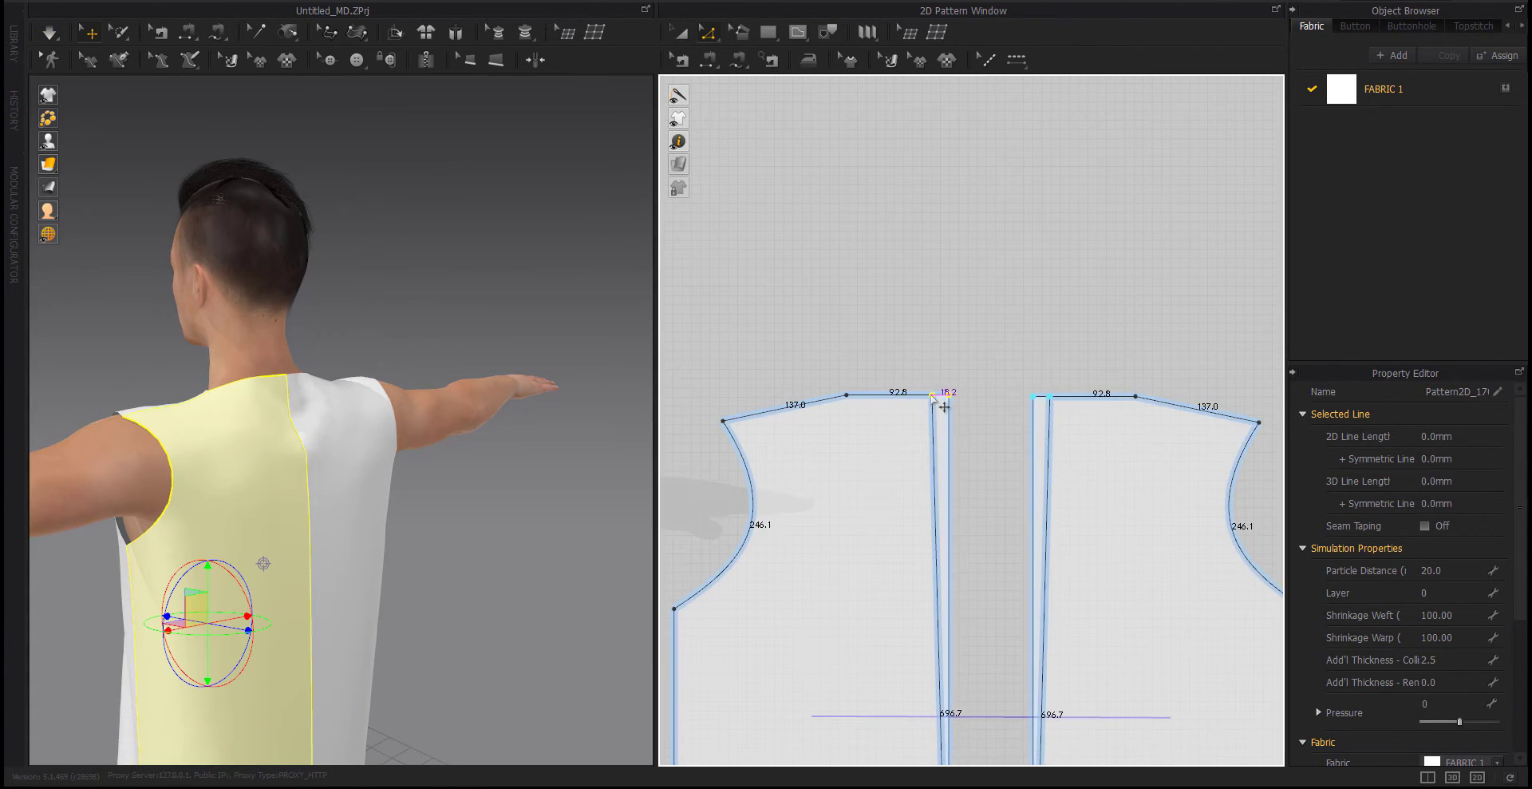
left_click_drag(946, 395, 932, 395)
Select the front panel's neckline corner in the pattern window
right_click_drag(263, 475, 489, 479)
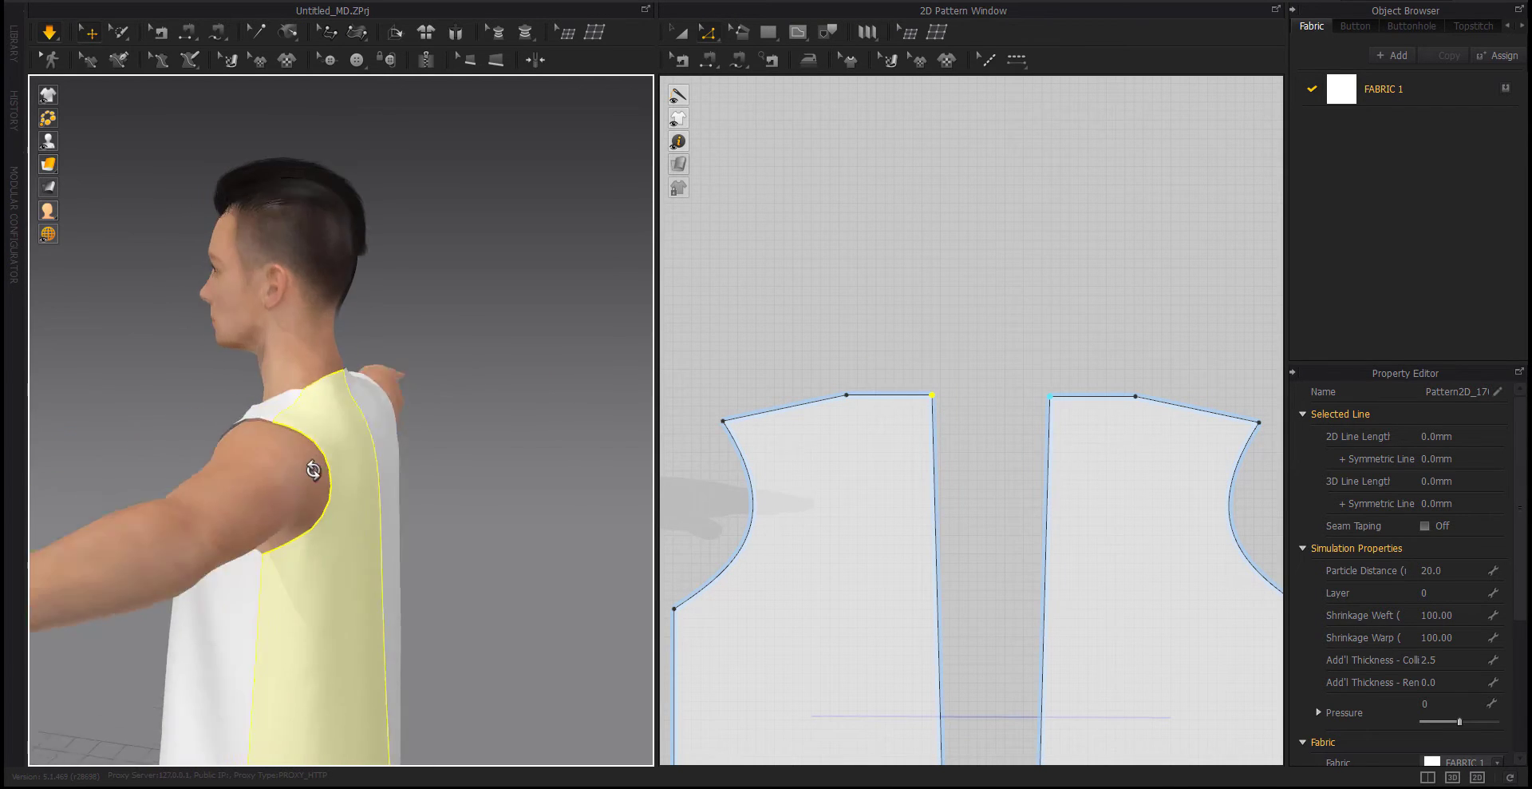
left_click(328, 444)
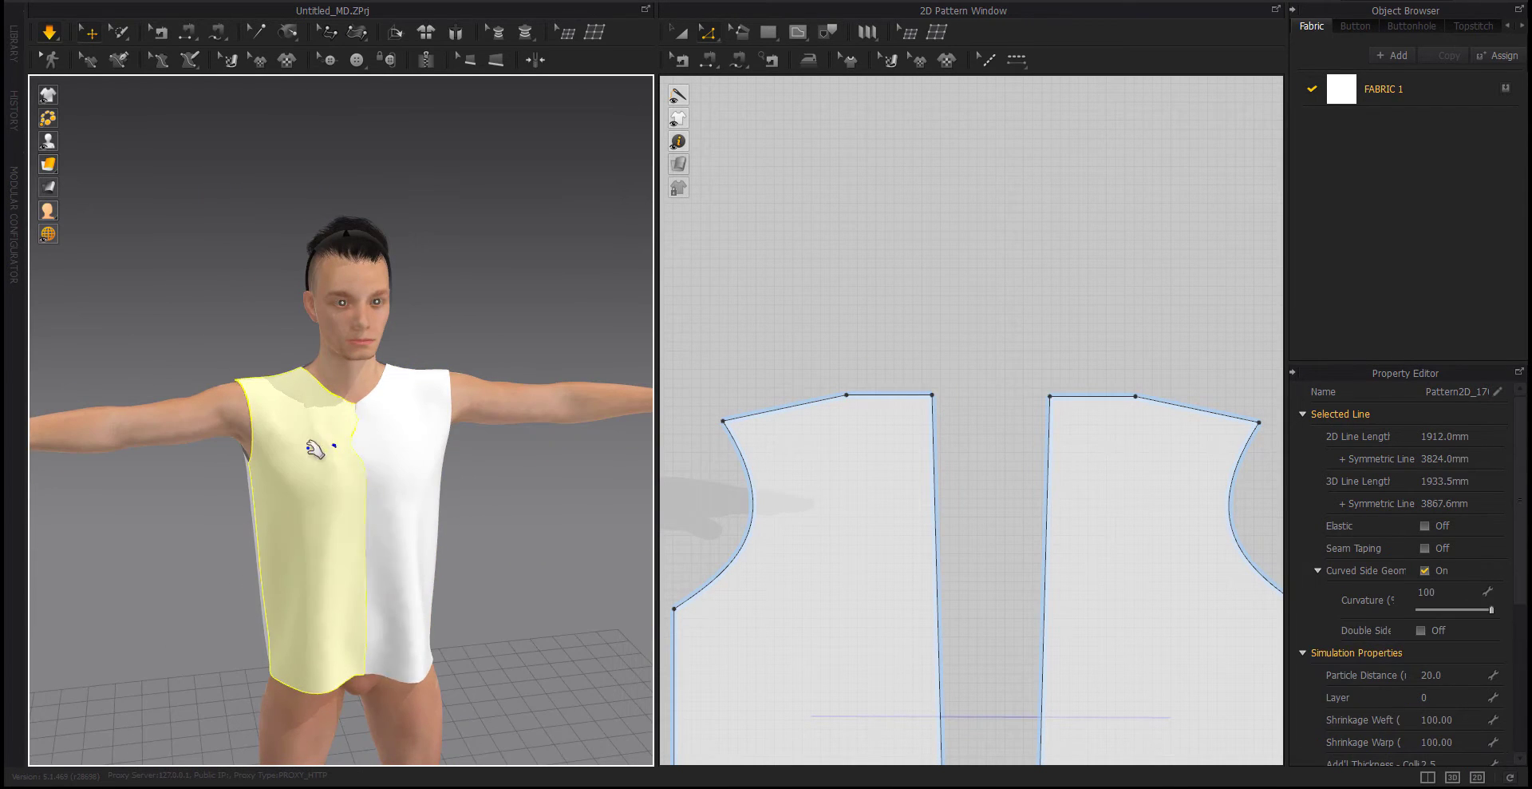
scroll(1127, 482, "down", 5)
scroll(814, 382, "up", 2)
left_click(832, 462)
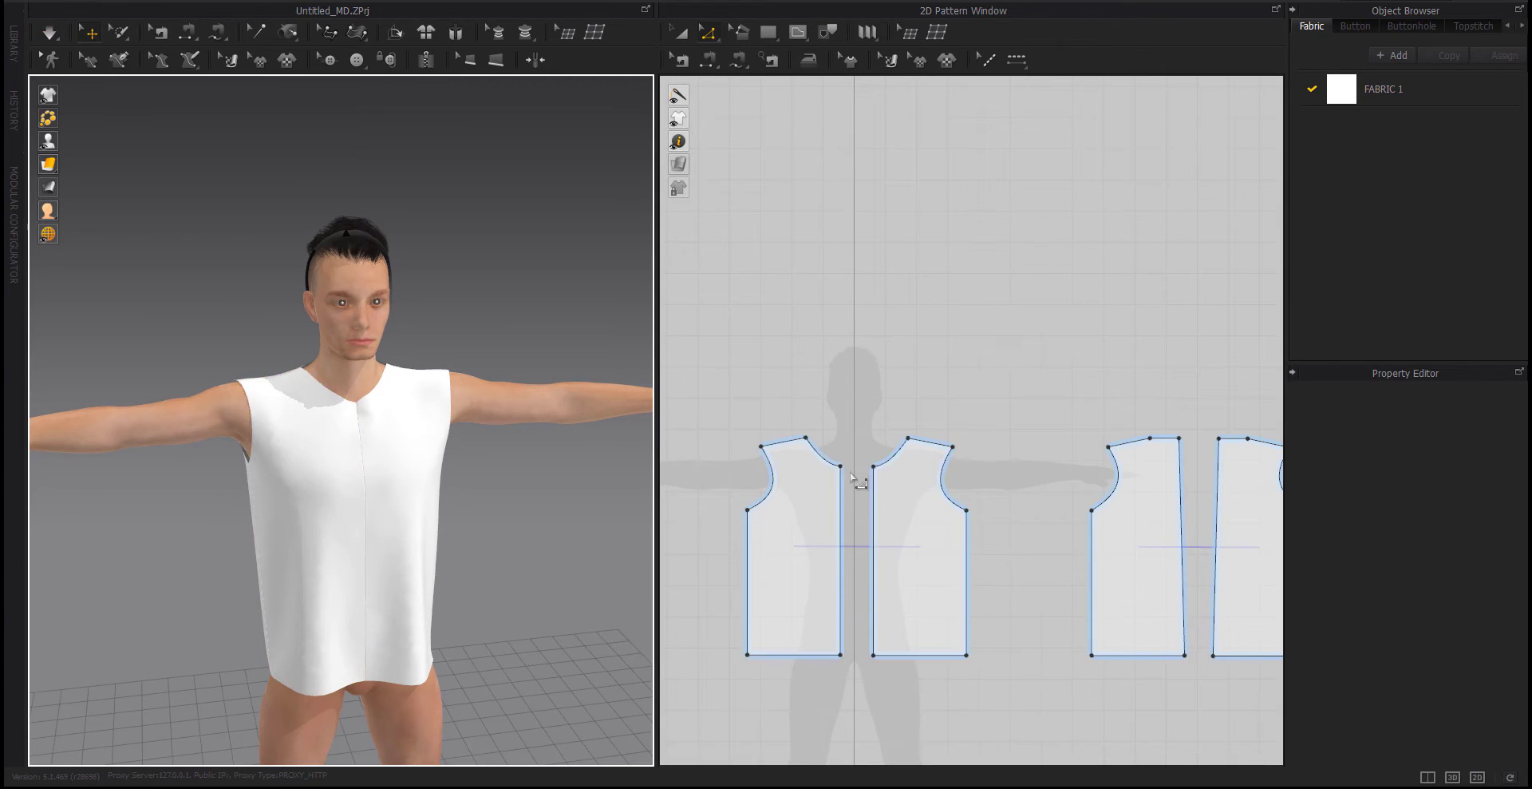
scroll(860, 481, "up", 5)
left_click(813, 453)
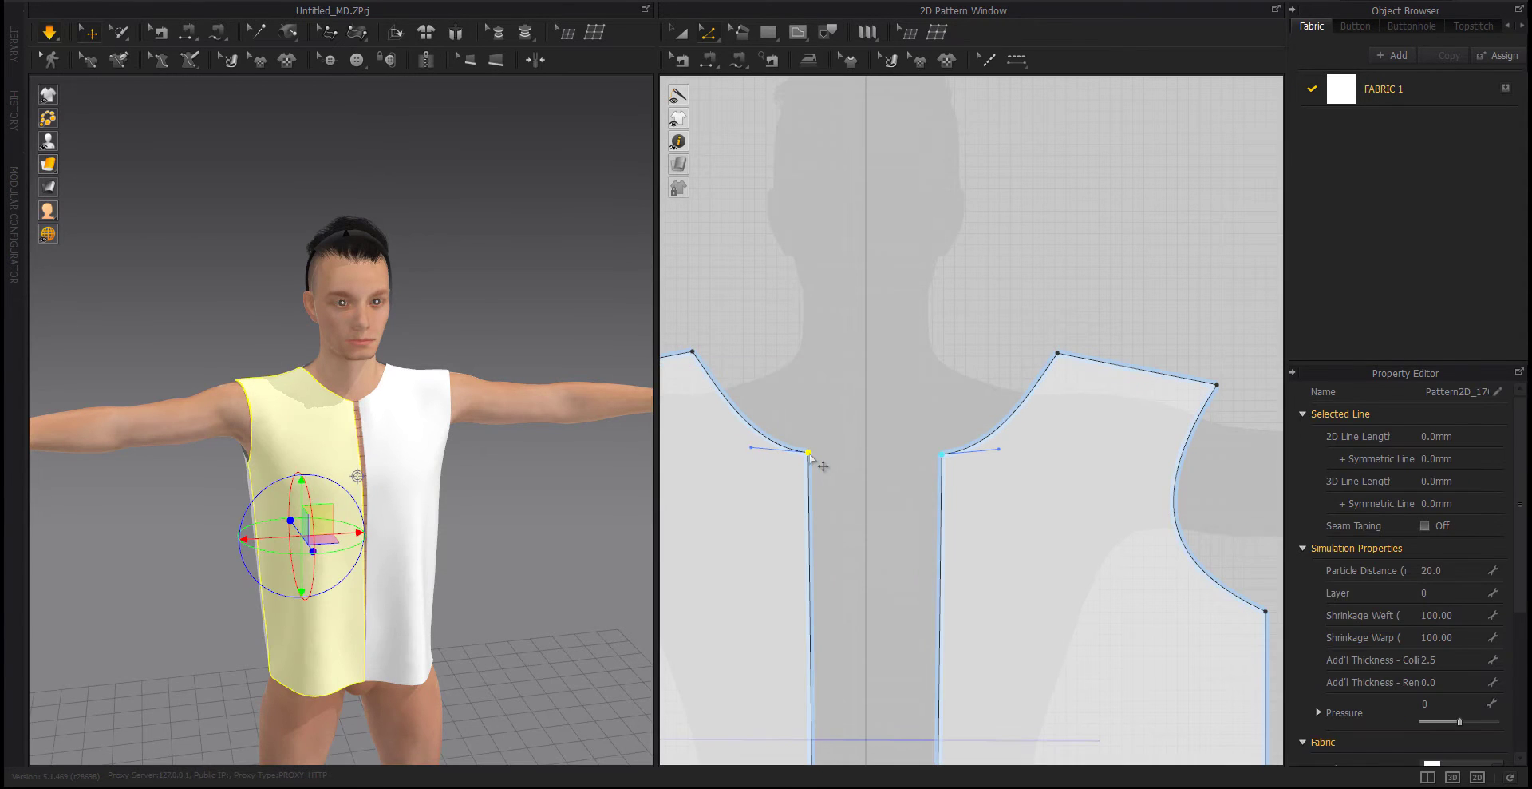
Orbit around the avatar and pan the pattern view to review the front pieces
right_click_drag(500, 491, 439, 494)
scroll(506, 537, "down", 2)
left_click(506, 537)
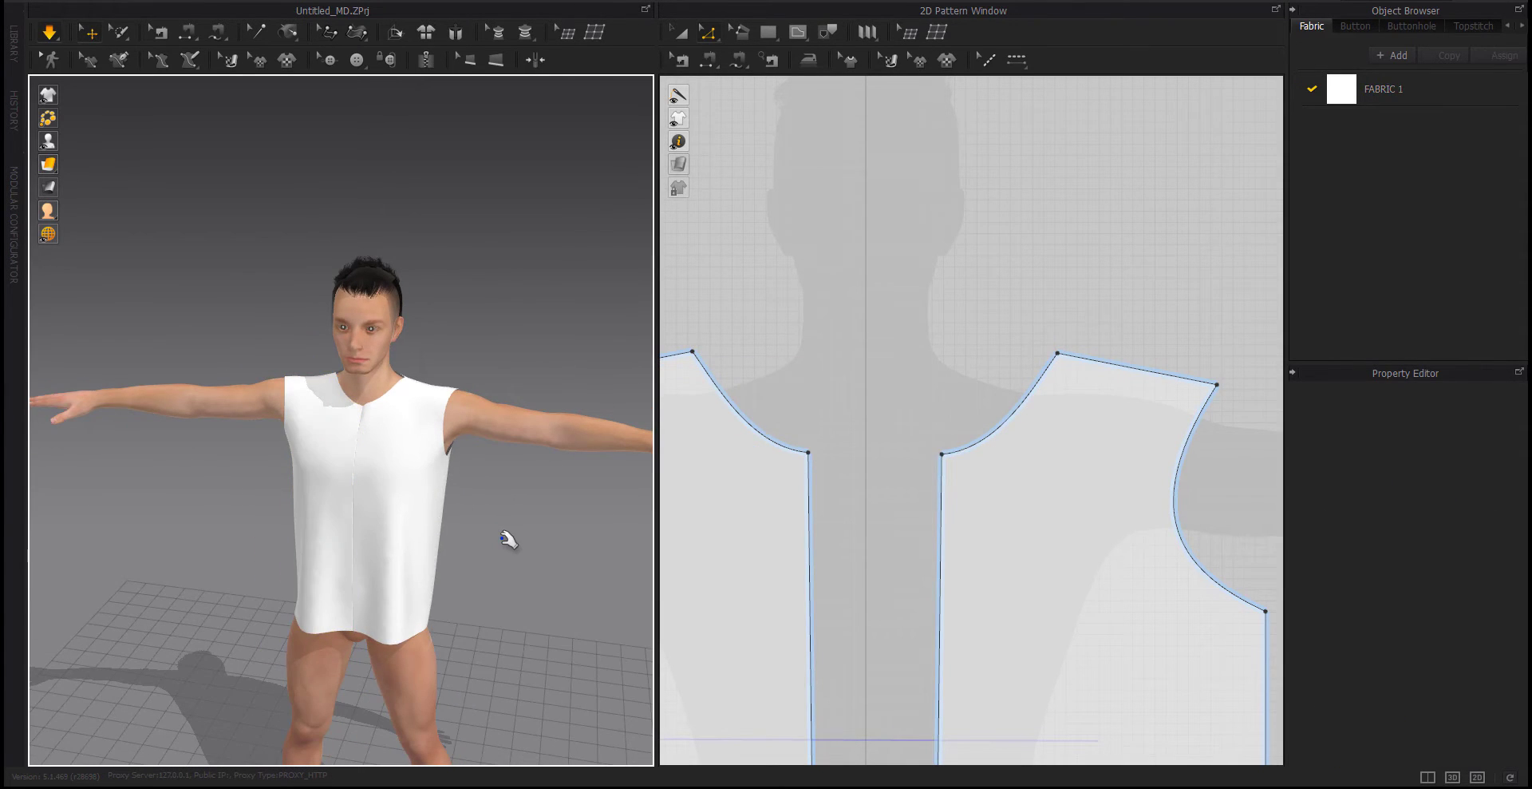
scroll(894, 497, "down", 3)
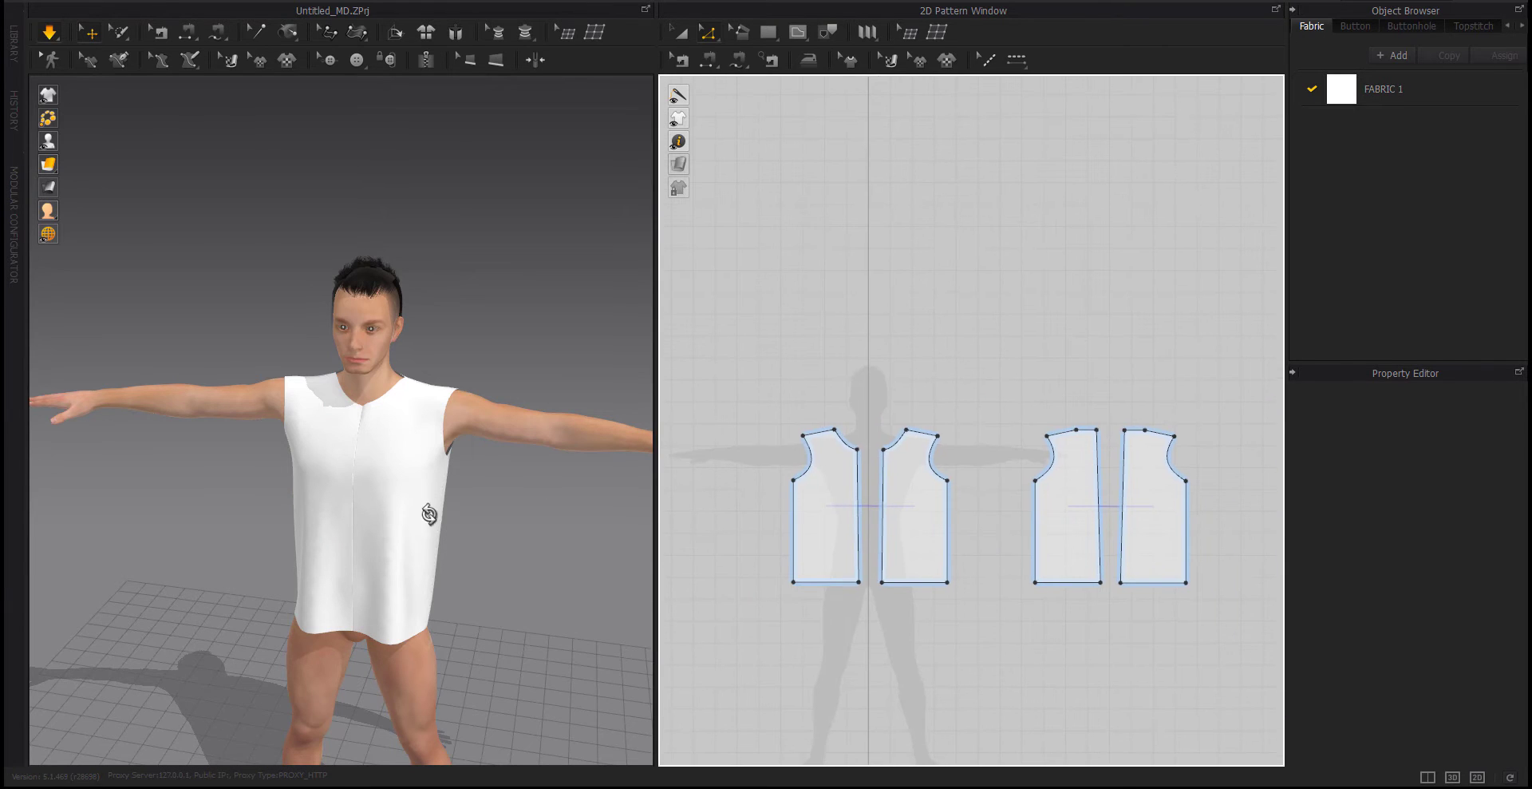
mouse_move(427, 513)
right_mouse_down()
mouse_move(612, 502)
mouse_move(433, 502)
right_mouse_up()
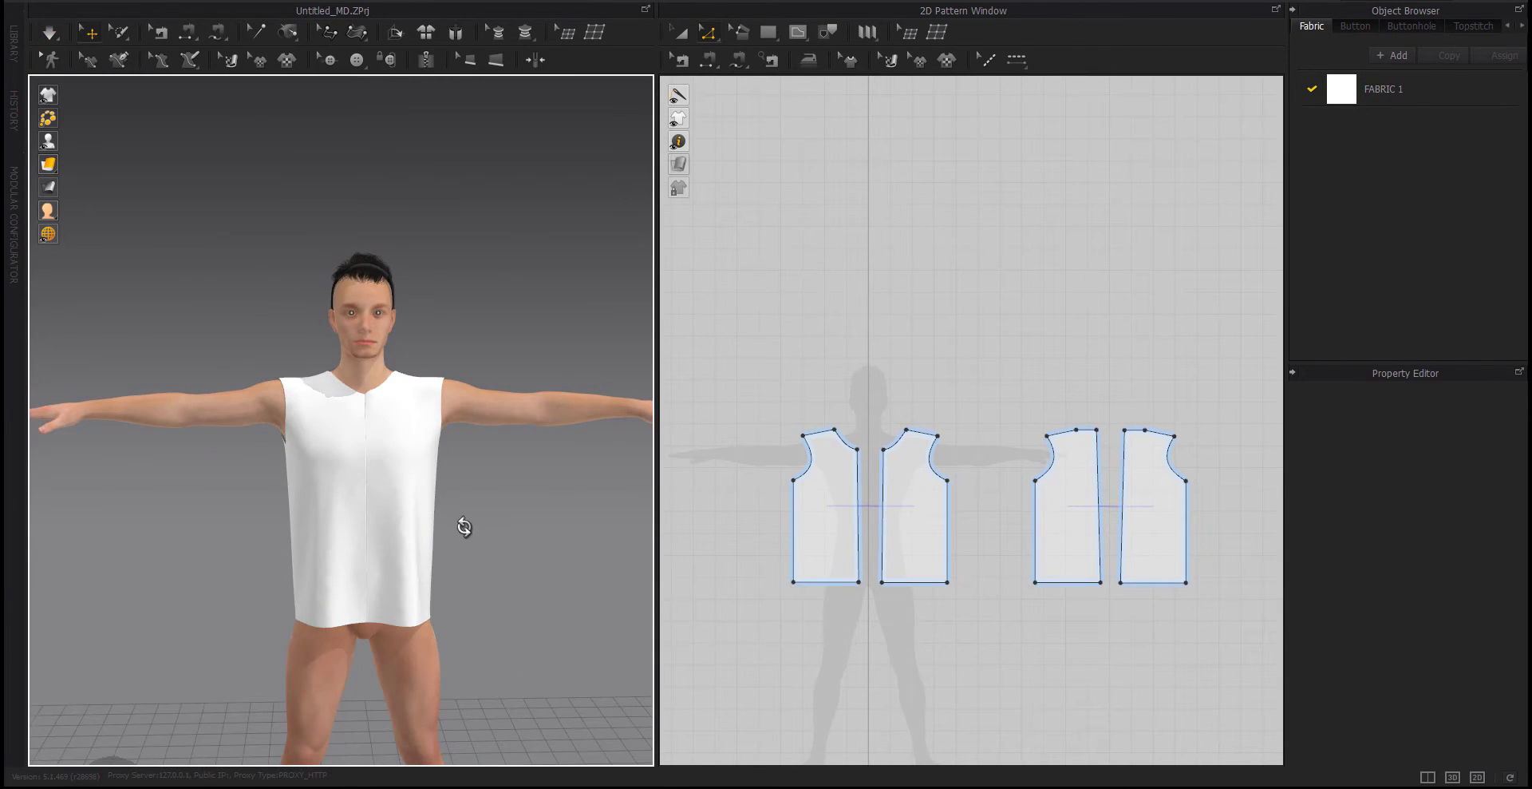
scroll(902, 583, "up", 5)
right_click_drag(913, 537, 958, 505)
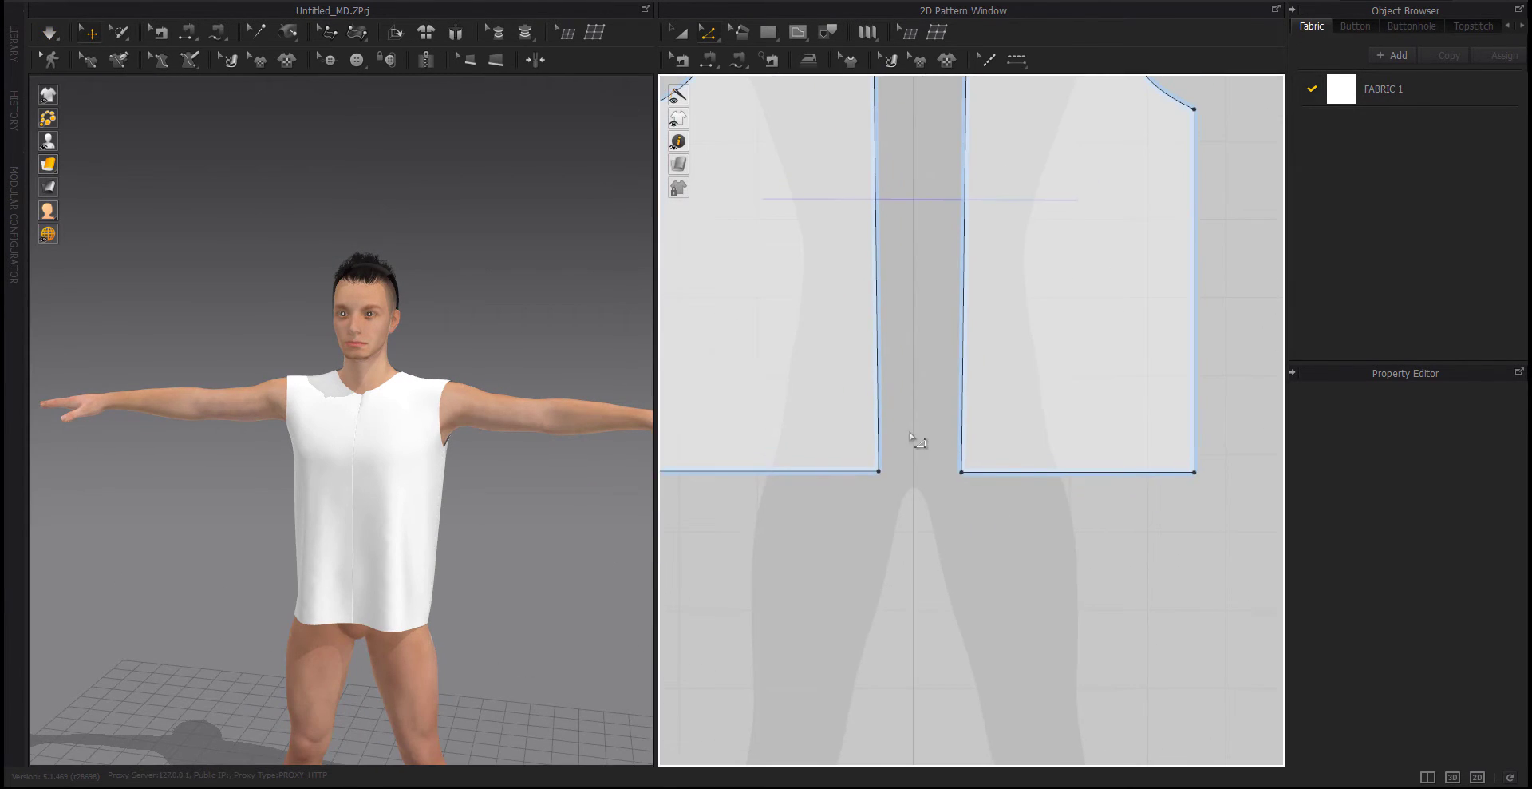
scroll(910, 435, "down", 3)
scroll(900, 482, "down", 2)
Select all four bodice pieces, move them up the layout, then deselect them
key("ctrl+a")
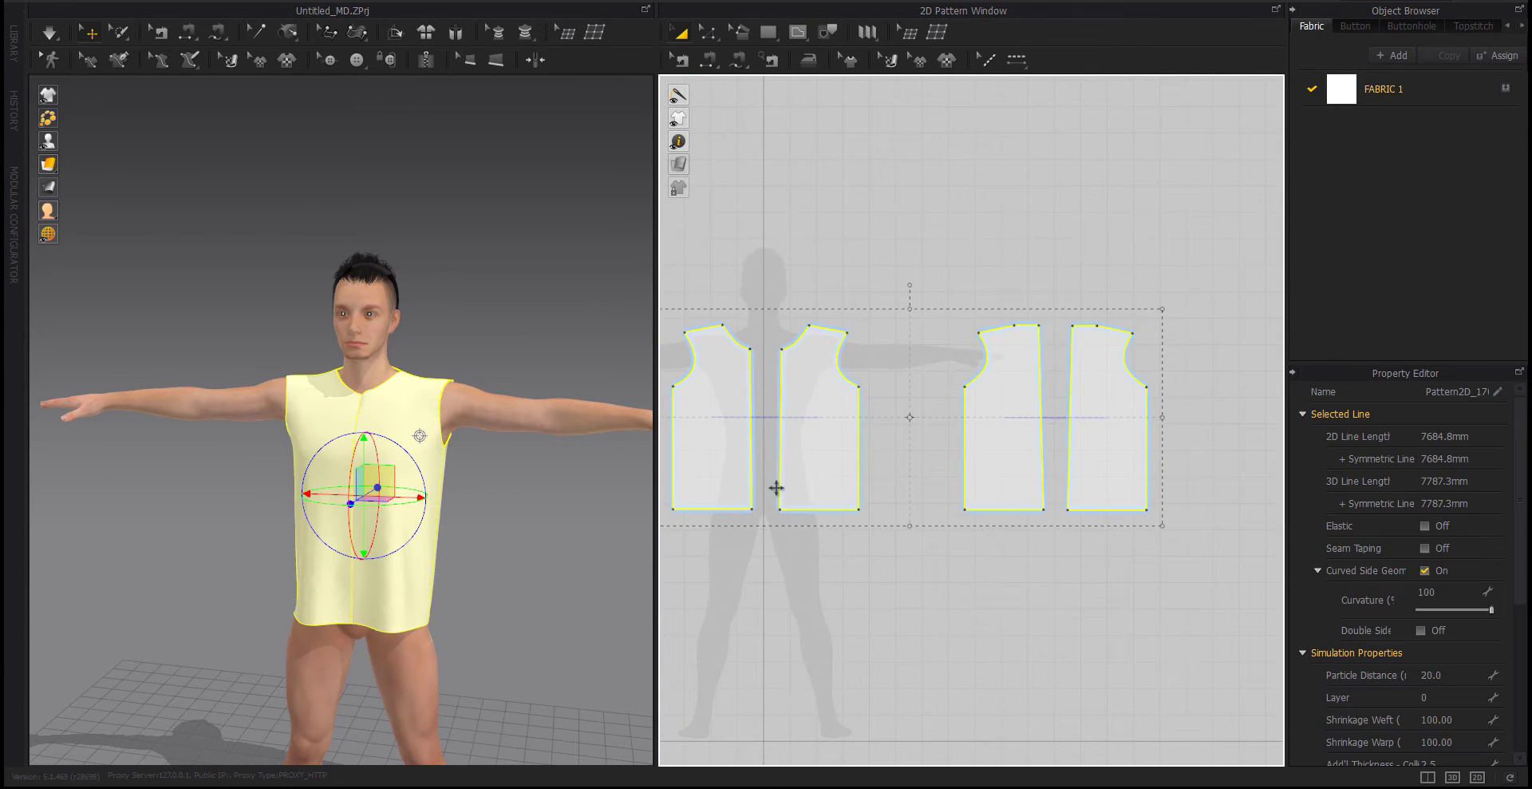
left_click_drag(775, 487, 778, 166)
right_click_drag(804, 427, 930, 403)
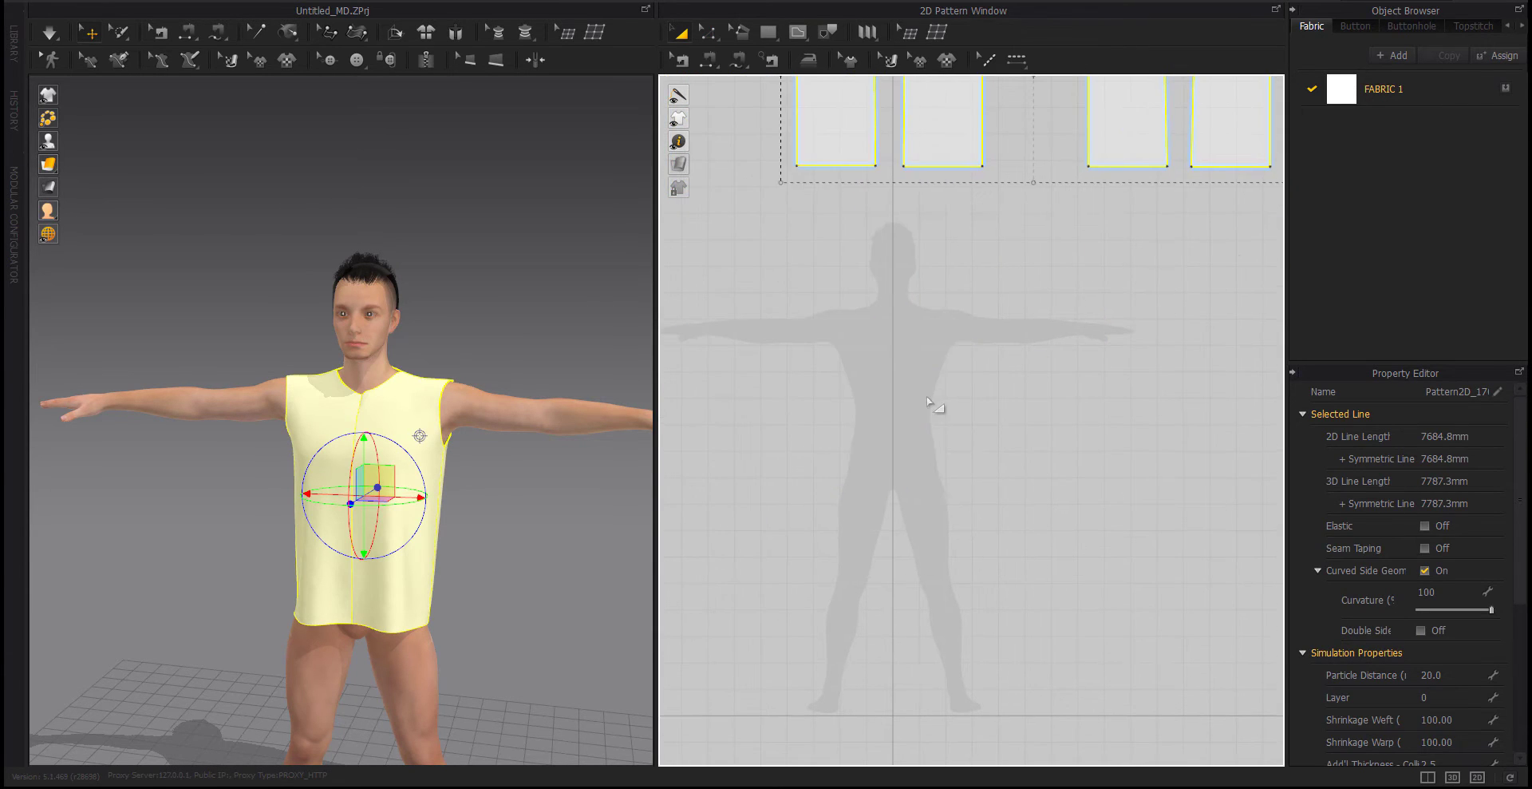
left_click(928, 401)
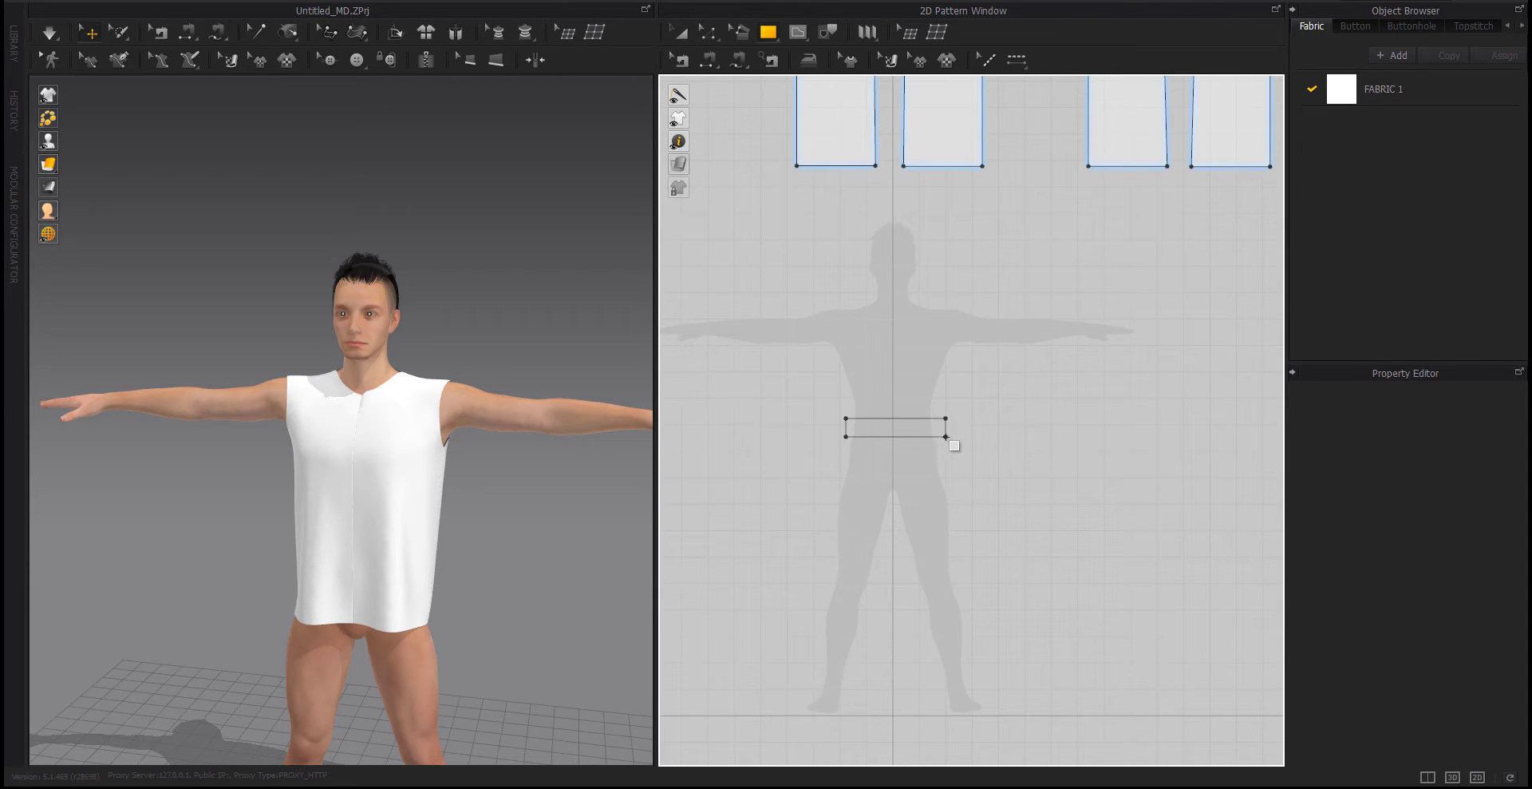
Draw a long thin rectangle pattern below the bodice pieces for the waistband
left_click(1021, 437)
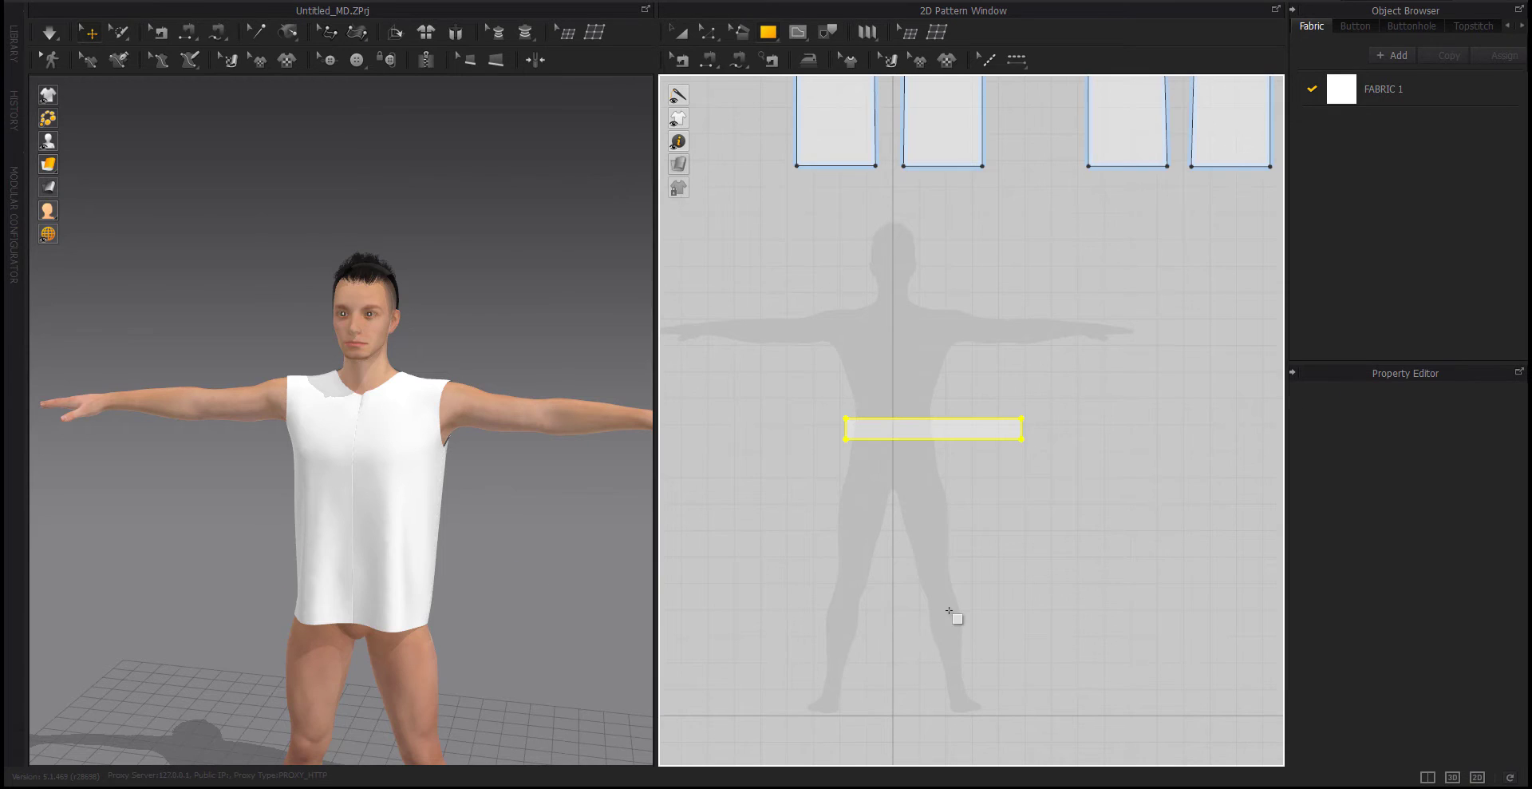
left_click(897, 553)
key("Escape")
key("Escape")
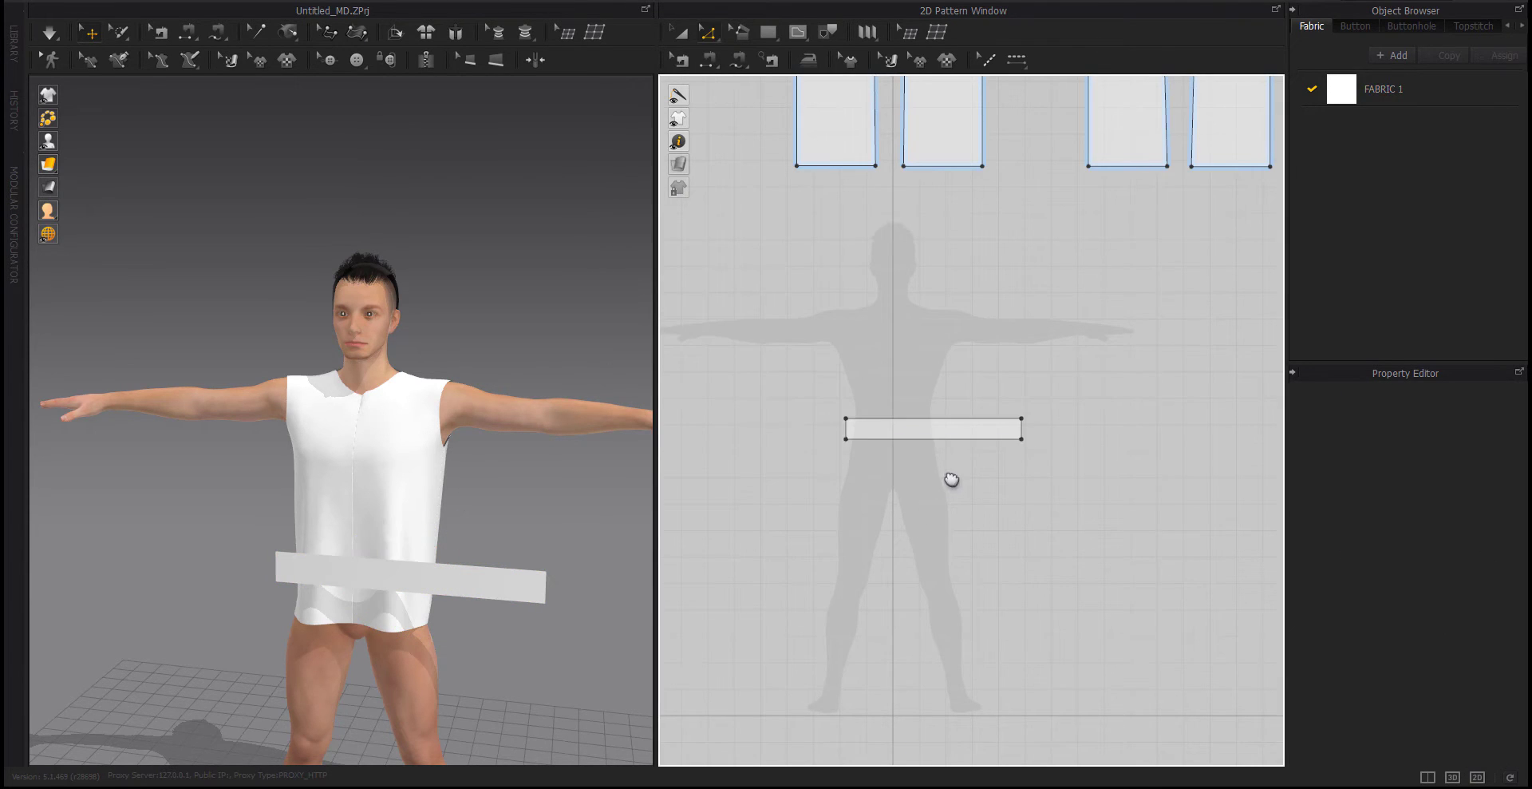
middle_click_drag(951, 478, 920, 550)
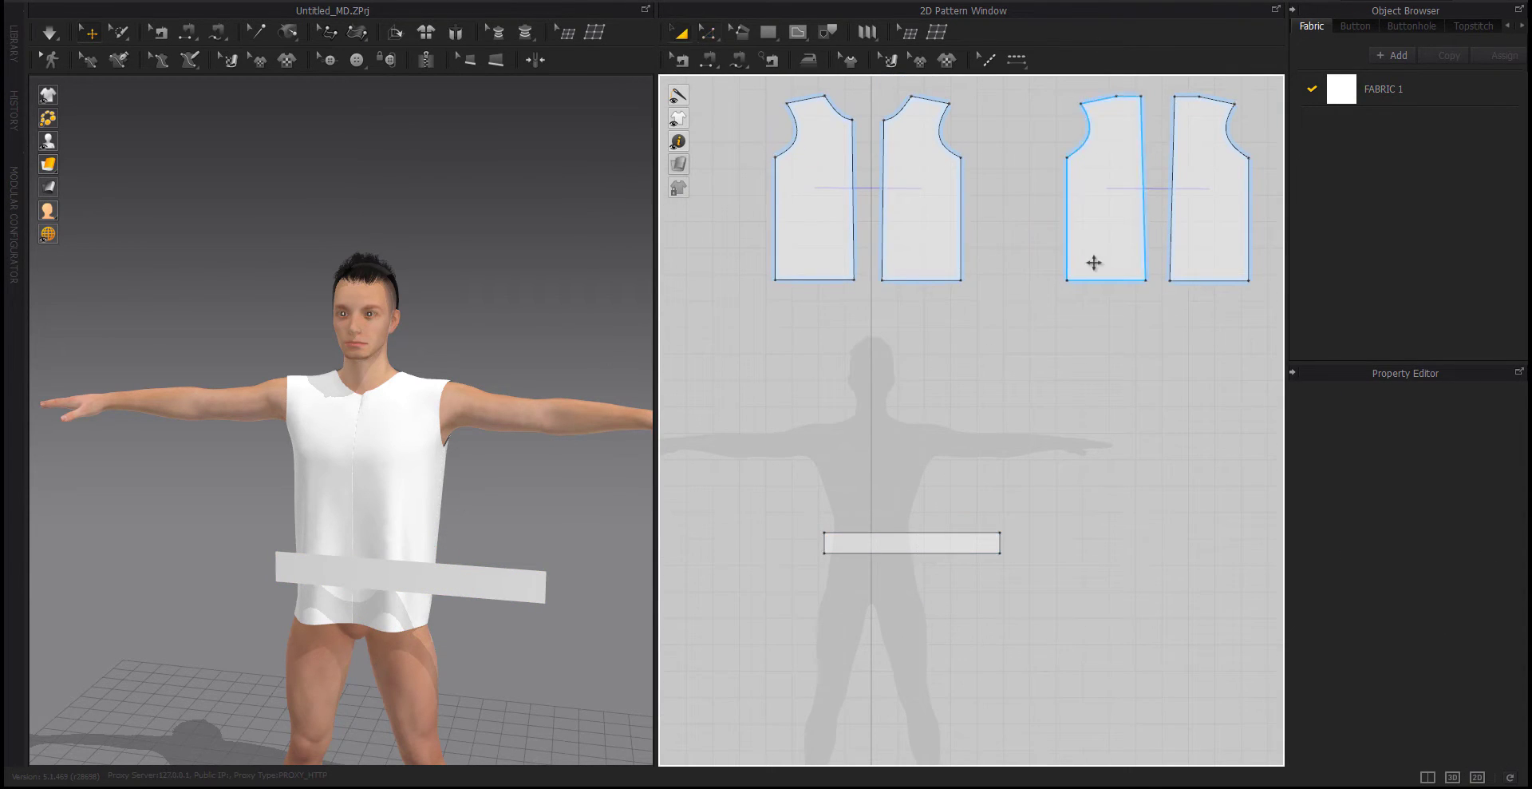
Move the bodice pieces back down and centre the rectangle beneath them
middle_click_drag(1094, 262, 1087, 303)
left_click_drag(1265, 116, 688, 531)
left_click_drag(937, 263, 807, 467)
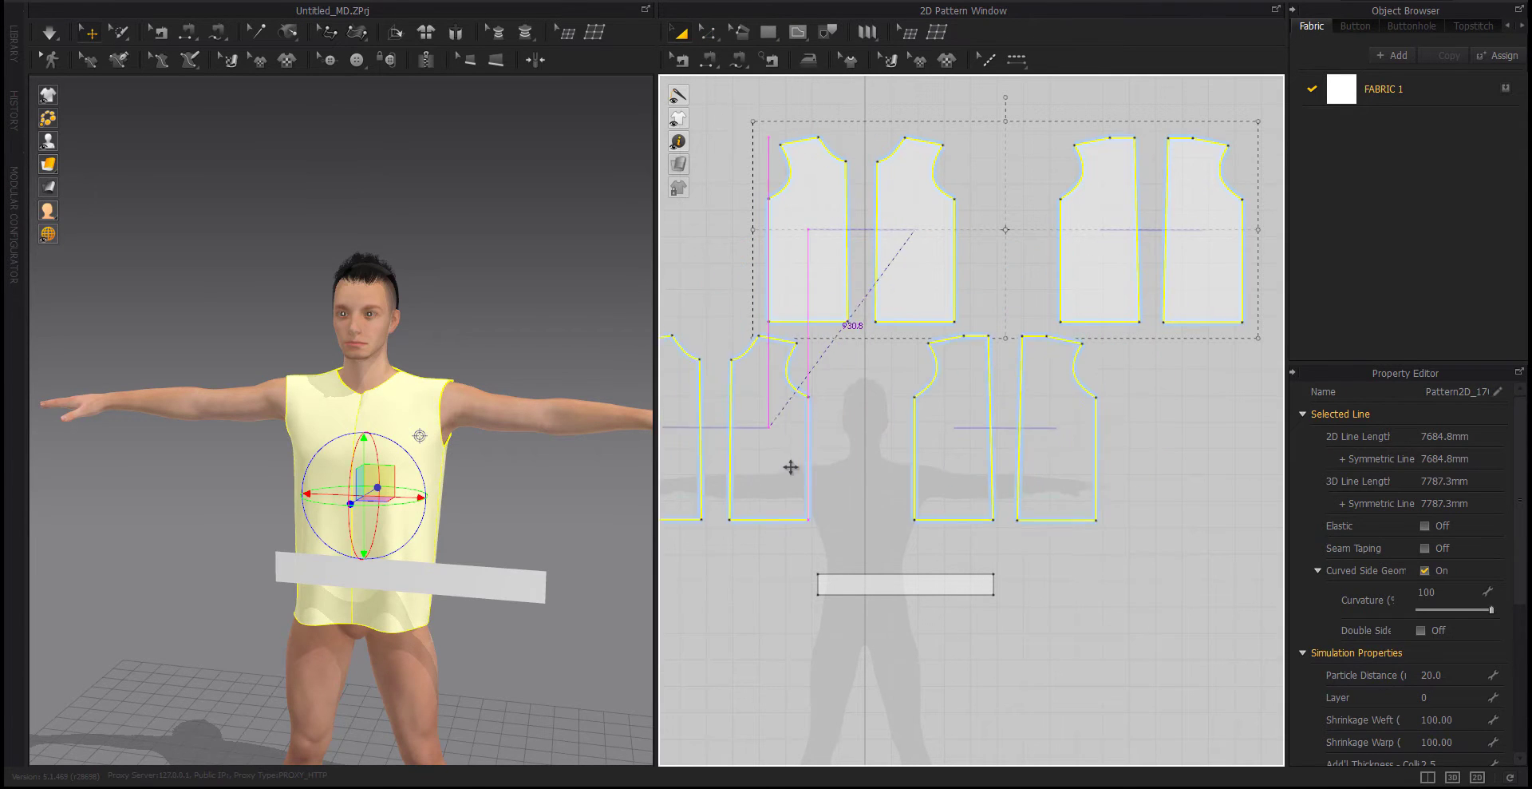
key("Escape")
middle_click_drag(916, 672, 988, 573)
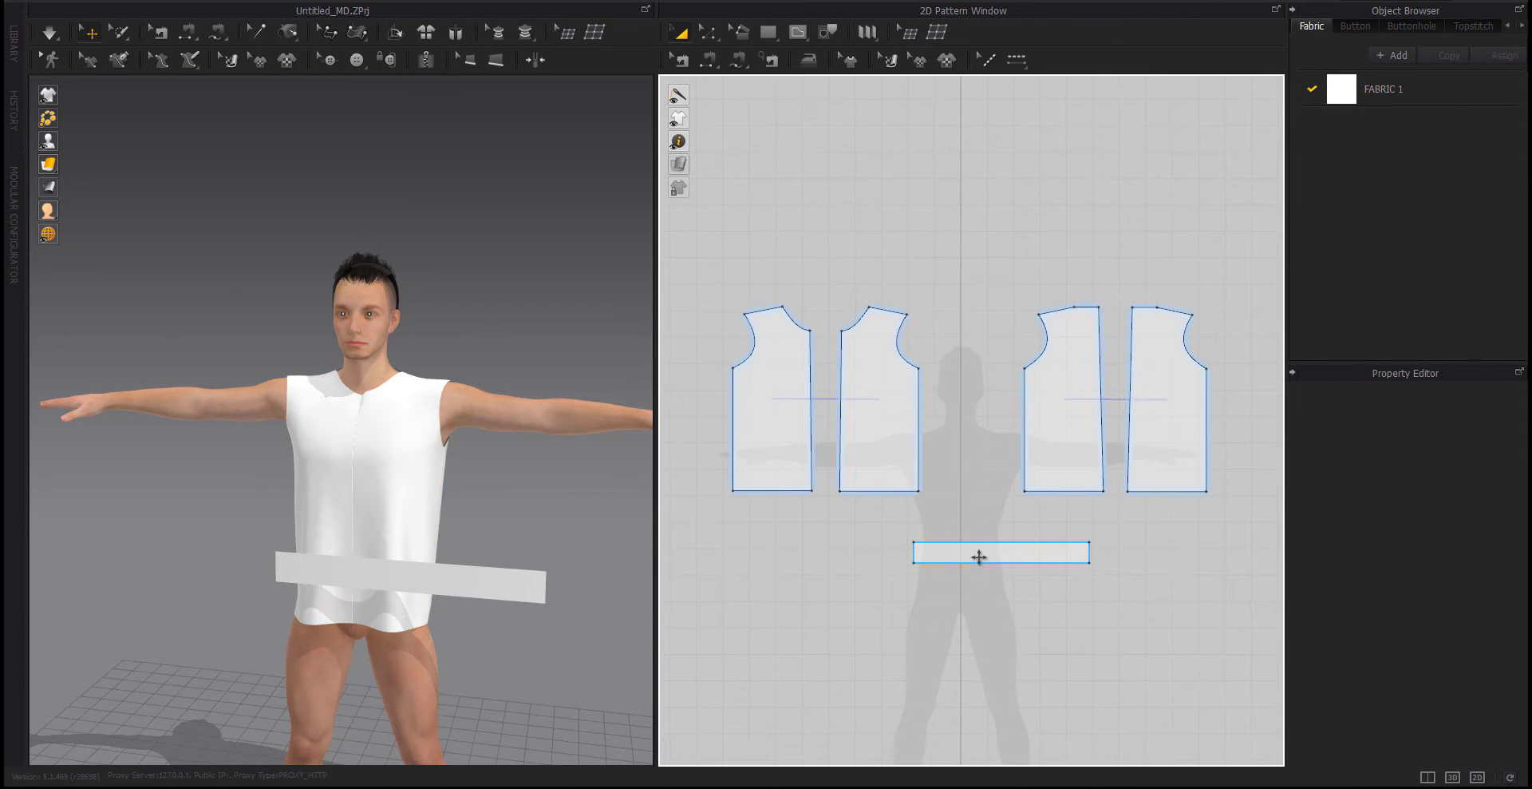
left_click_drag(979, 556, 952, 565)
key("Escape")
left_click(708, 60)
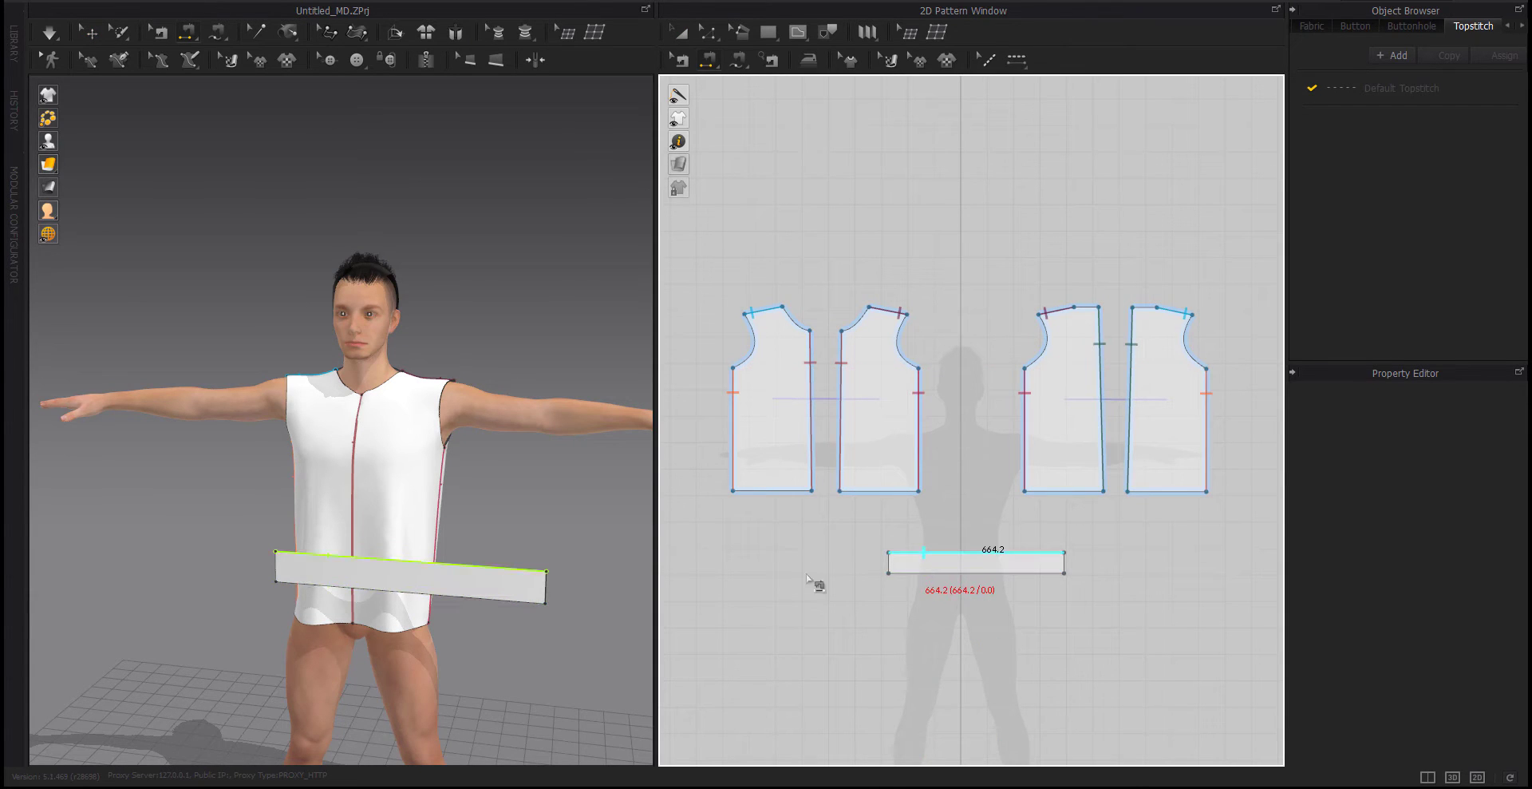
key("q")
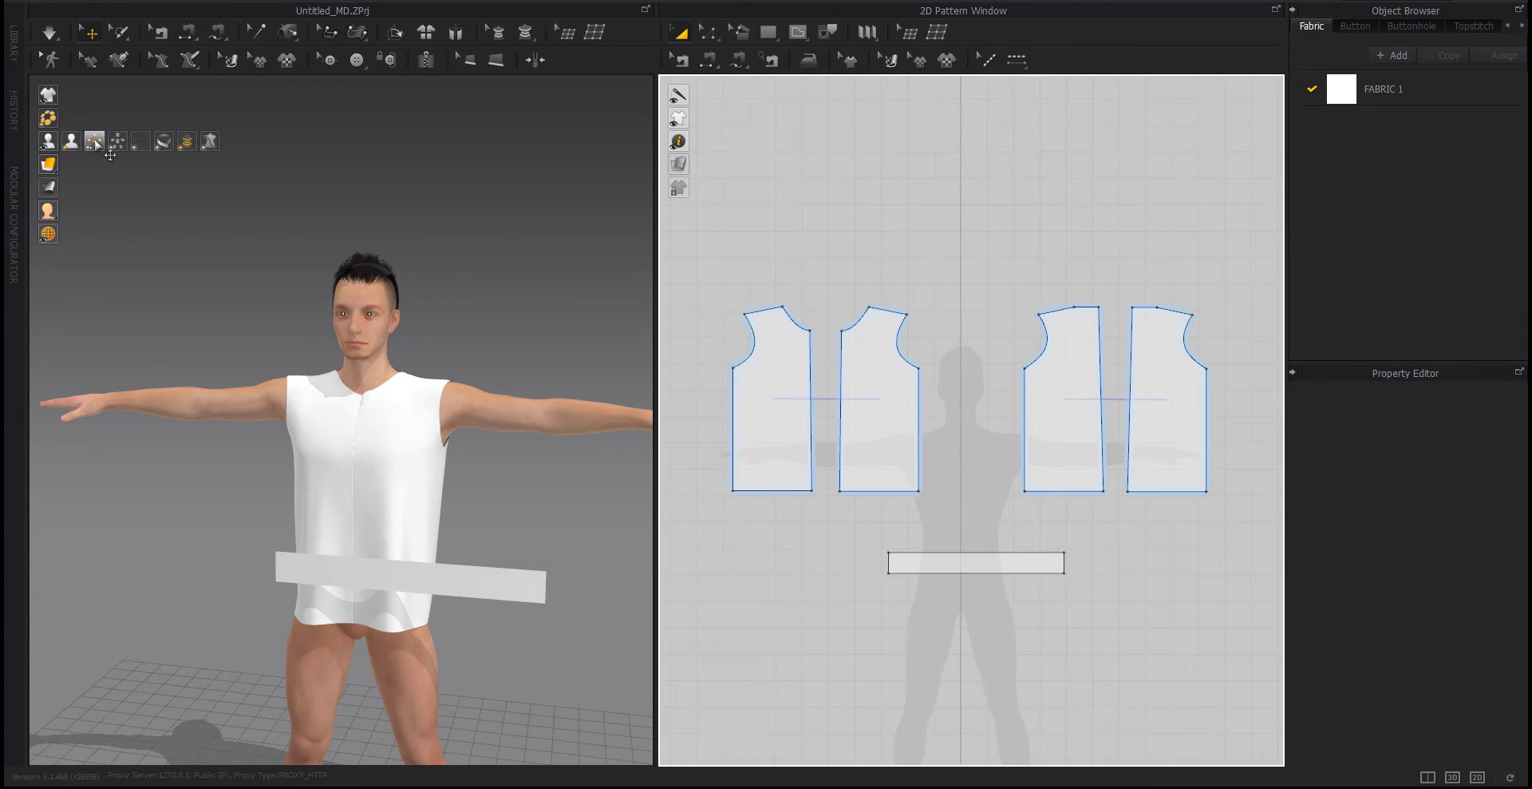
Show the arrangement points and place the rectangle on the back centre point
left_click(95, 141)
right_click_drag(233, 653, 382, 639)
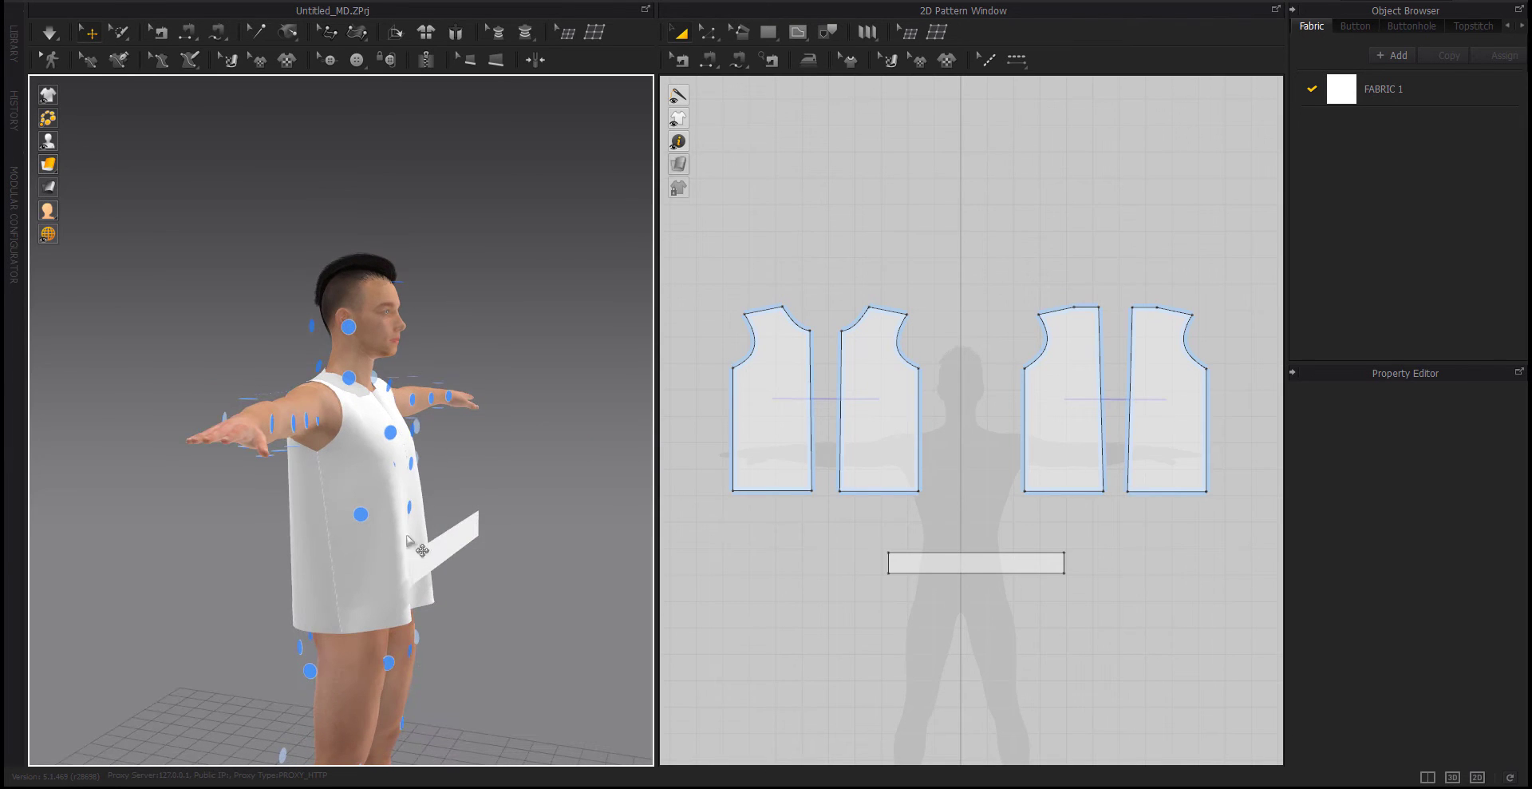
right_click_drag(564, 637, 446, 639)
left_click_drag(436, 561, 396, 674)
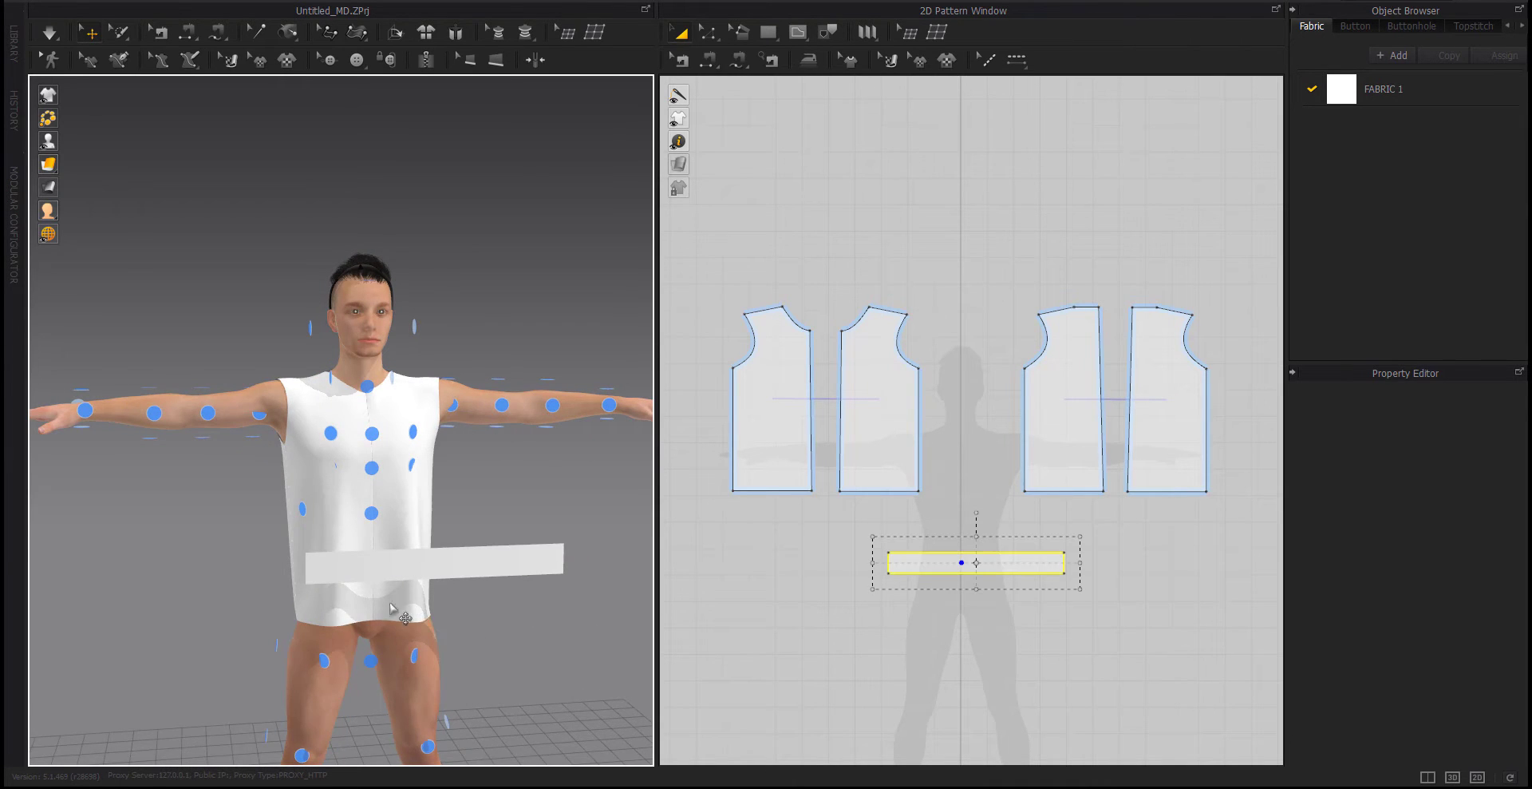
right_click_drag(396, 674, 330, 572)
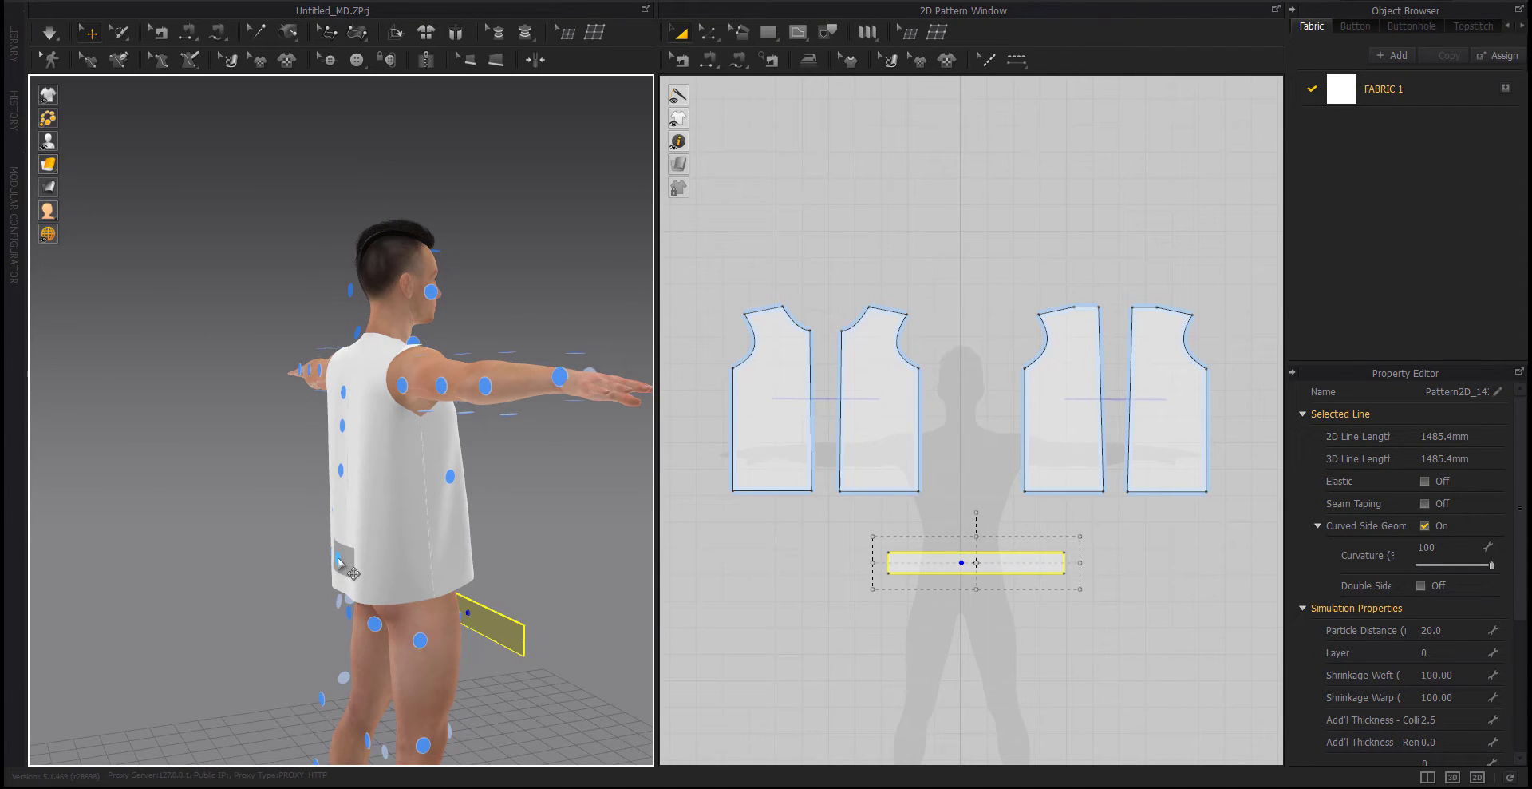
left_click(338, 563)
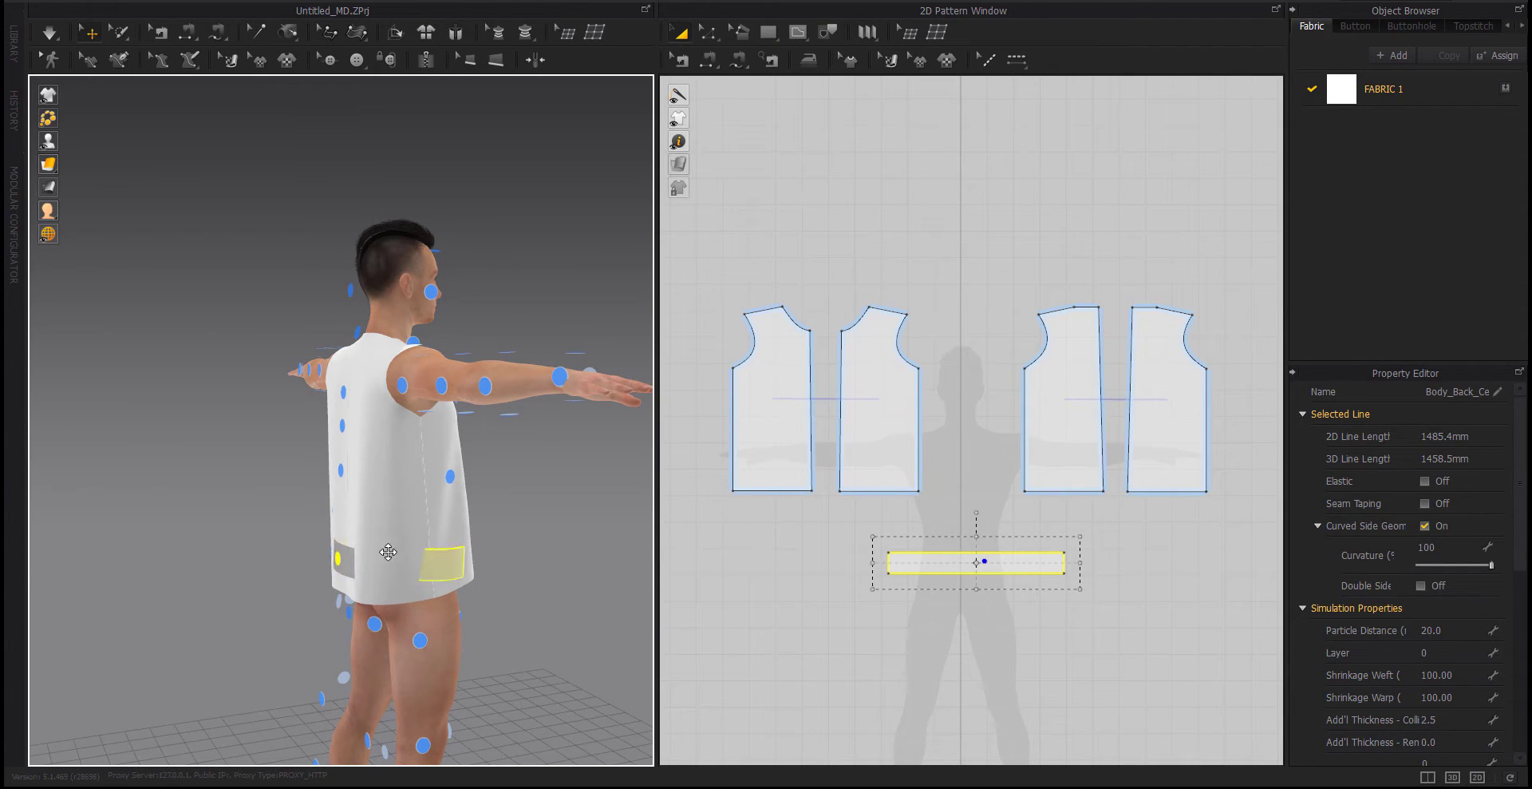
Curve the rectangle into a band beside the hip, undoing a trial rotation
mouse_move(512, 590)
right_mouse_down()
mouse_move(425, 595)
mouse_move(439, 582)
mouse_move(458, 636)
right_mouse_up()
left_click(445, 579)
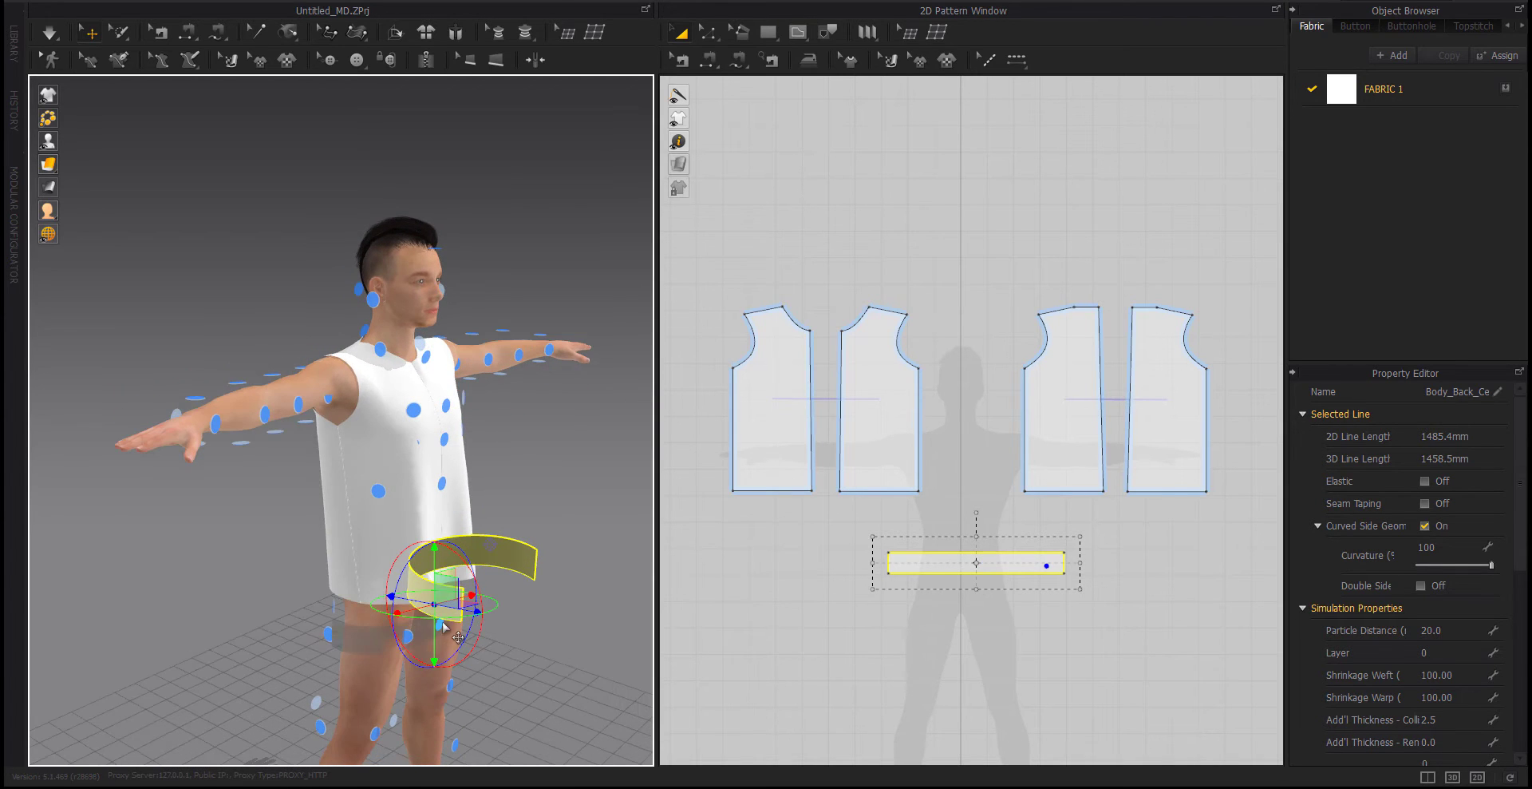
left_click_drag(447, 621, 360, 621)
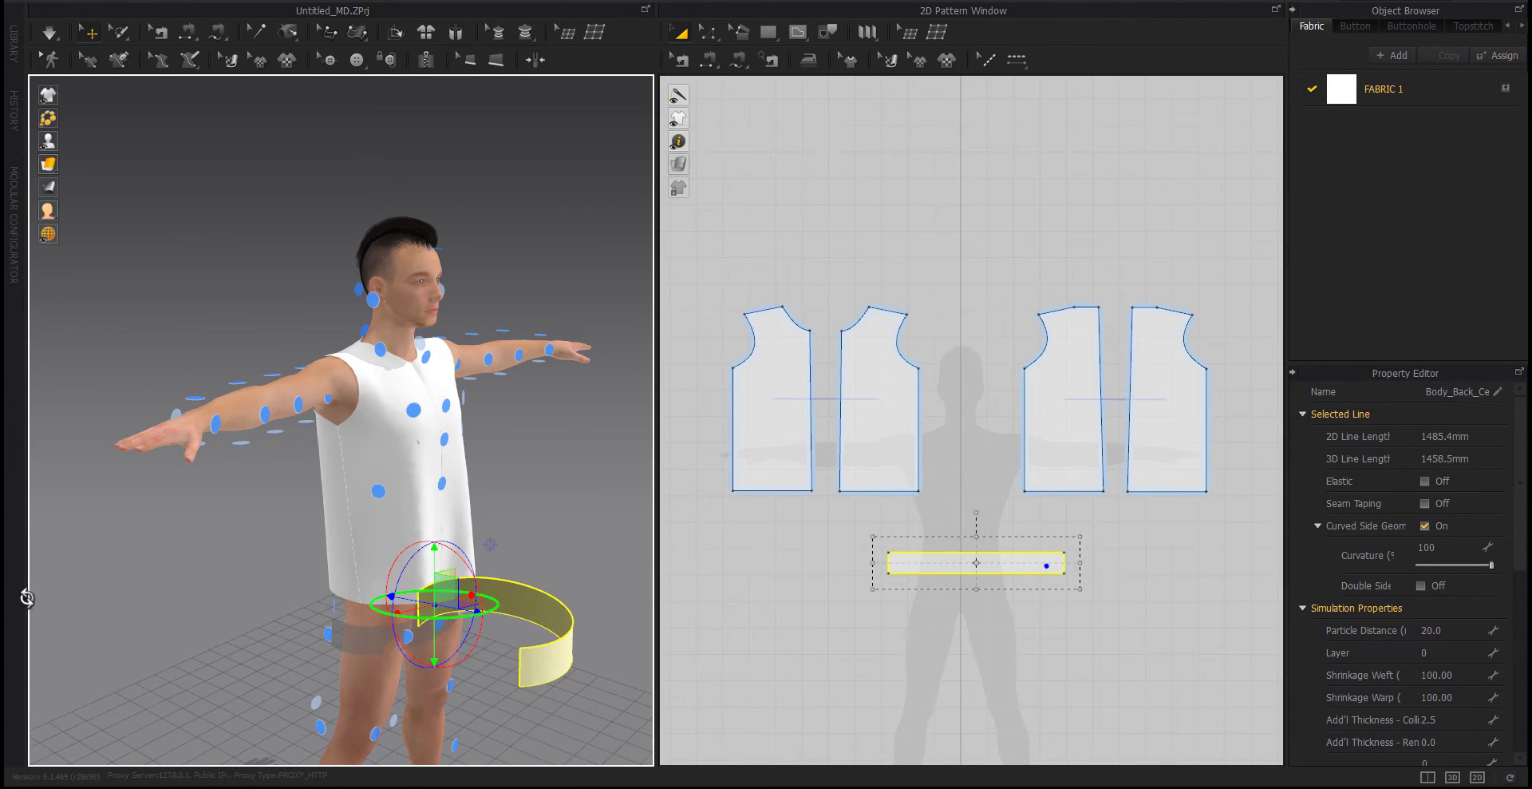
key("ctrl+z")
Lower the band, bring it back to the body, and rotate it around the hip
mouse_move(368, 656)
right_mouse_down()
mouse_move(498, 581)
mouse_move(429, 565)
right_mouse_up()
left_click(501, 579)
mouse_move(435, 581)
left_mouse_down()
mouse_move(431, 643)
mouse_move(360, 671)
left_mouse_up()
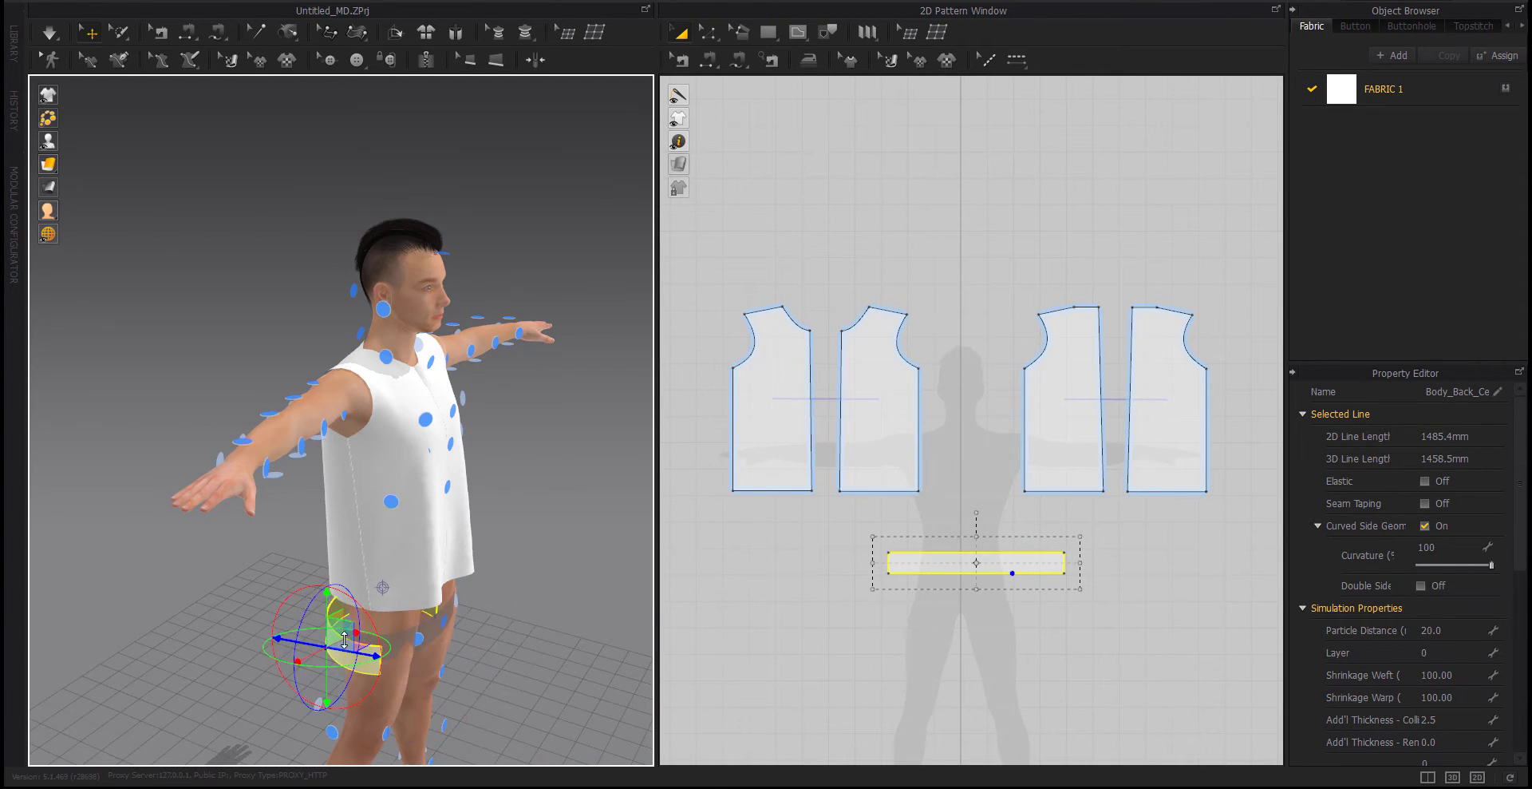
mouse_move(360, 671)
right_mouse_down()
mouse_move(538, 612)
mouse_move(517, 654)
right_mouse_up()
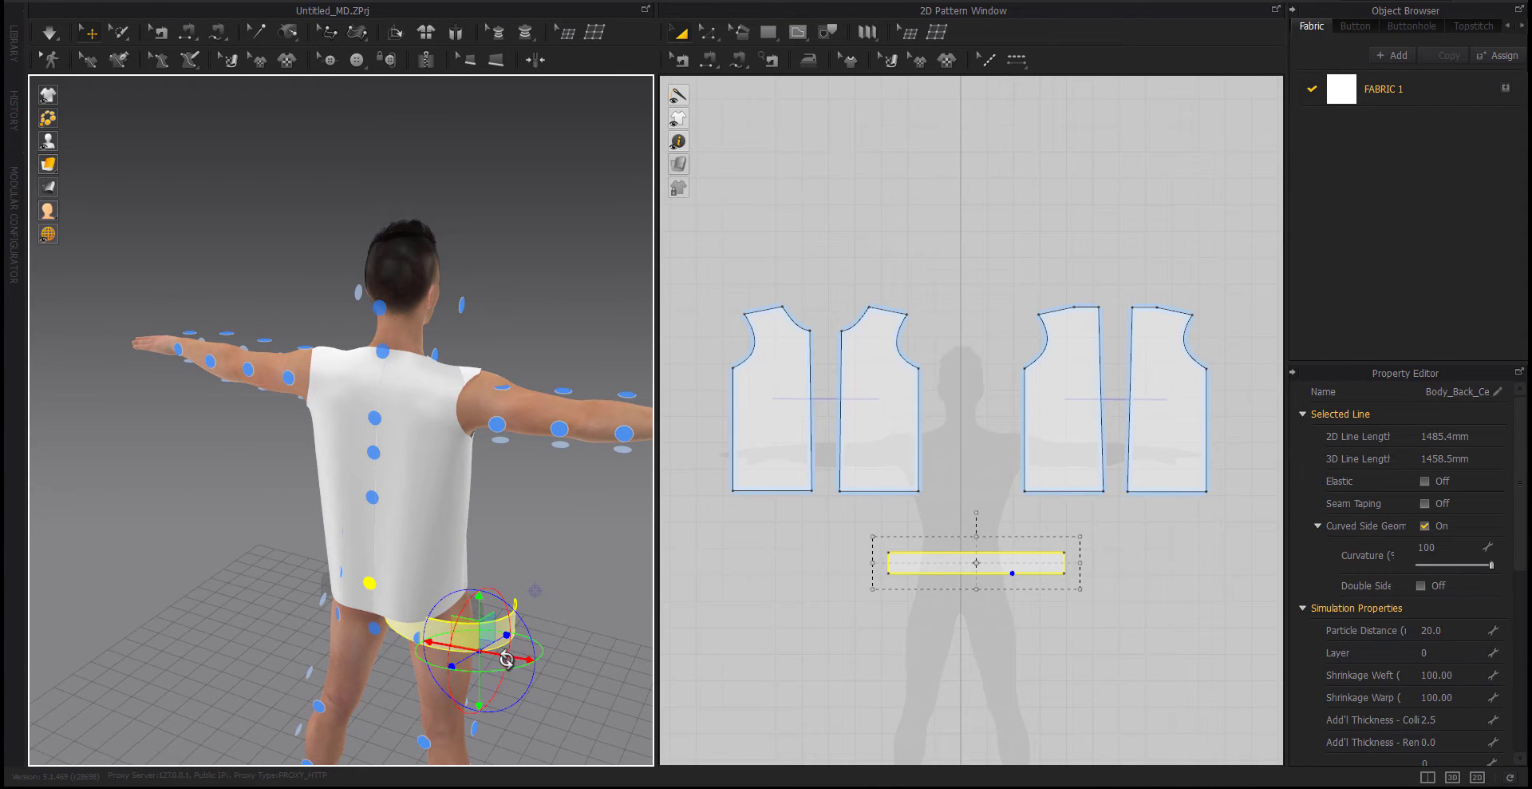
left_click_drag(506, 658, 511, 664)
left_click(503, 631)
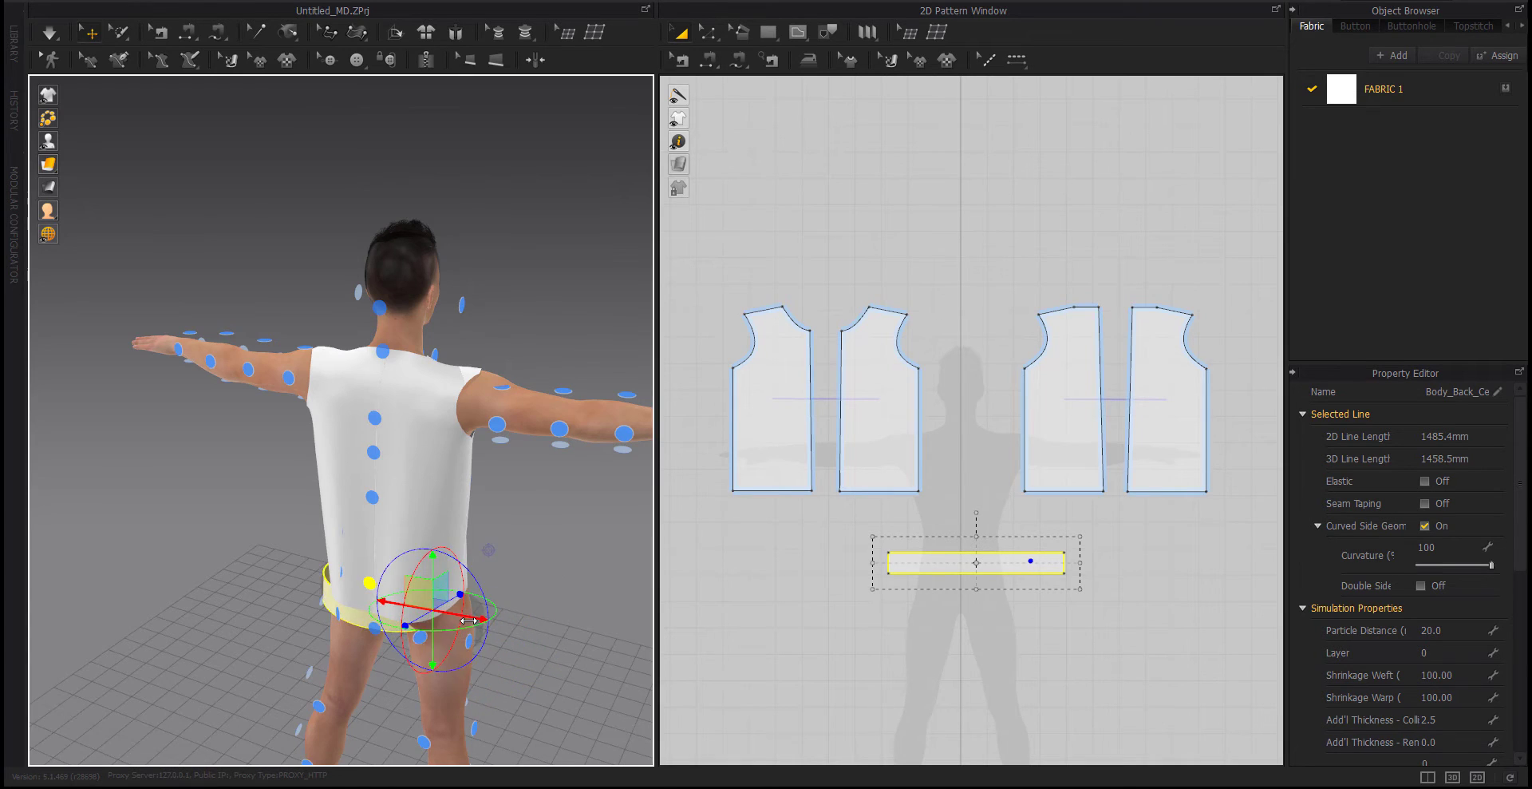
mouse_move(534, 659)
right_mouse_down()
mouse_move(170, 625)
mouse_move(220, 631)
right_mouse_up()
left_click_drag(374, 540, 368, 568)
Deselect the band and hide the arrangement points
left_click(543, 625)
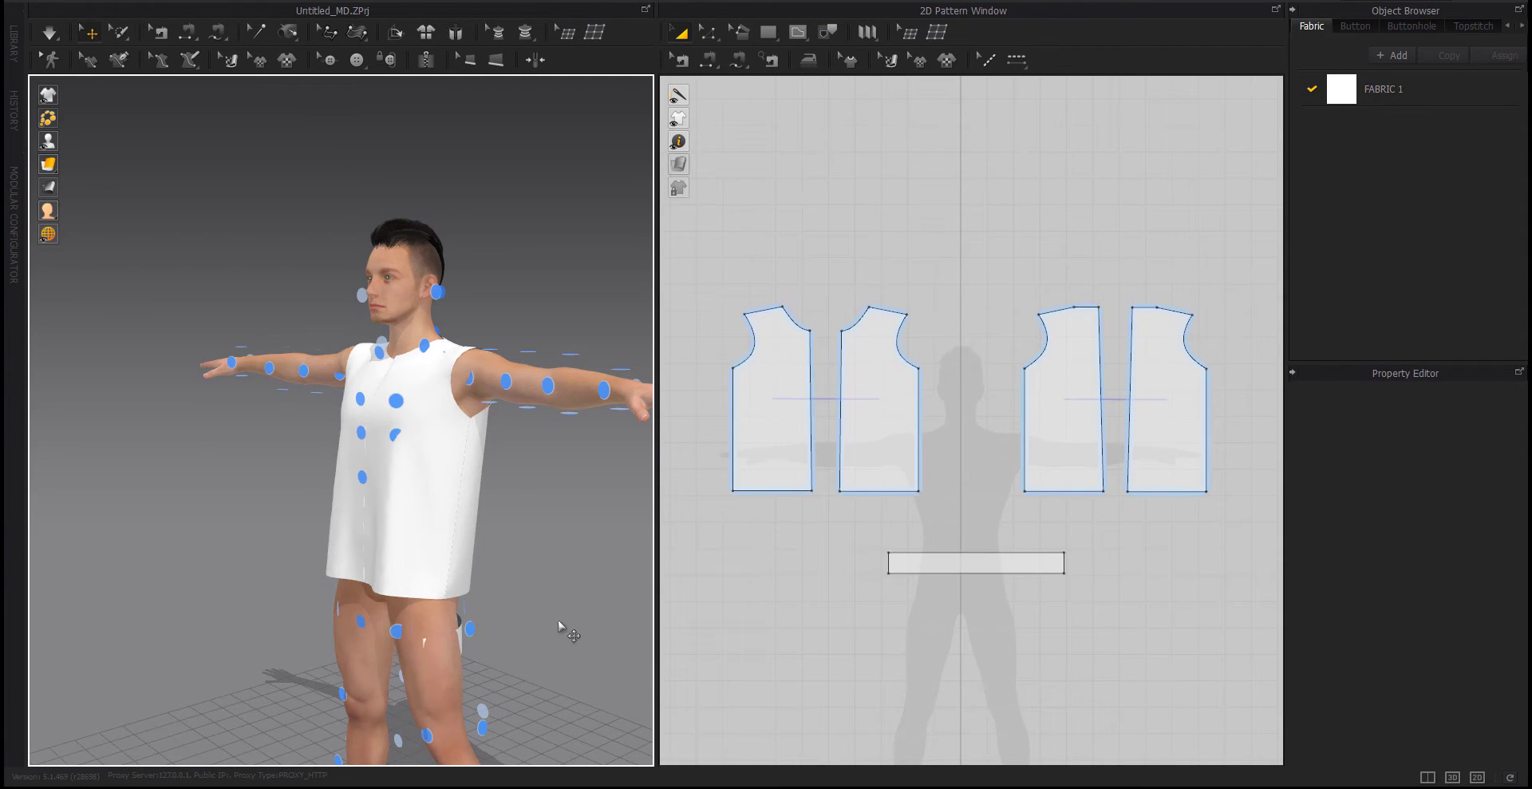
left_click(48, 142)
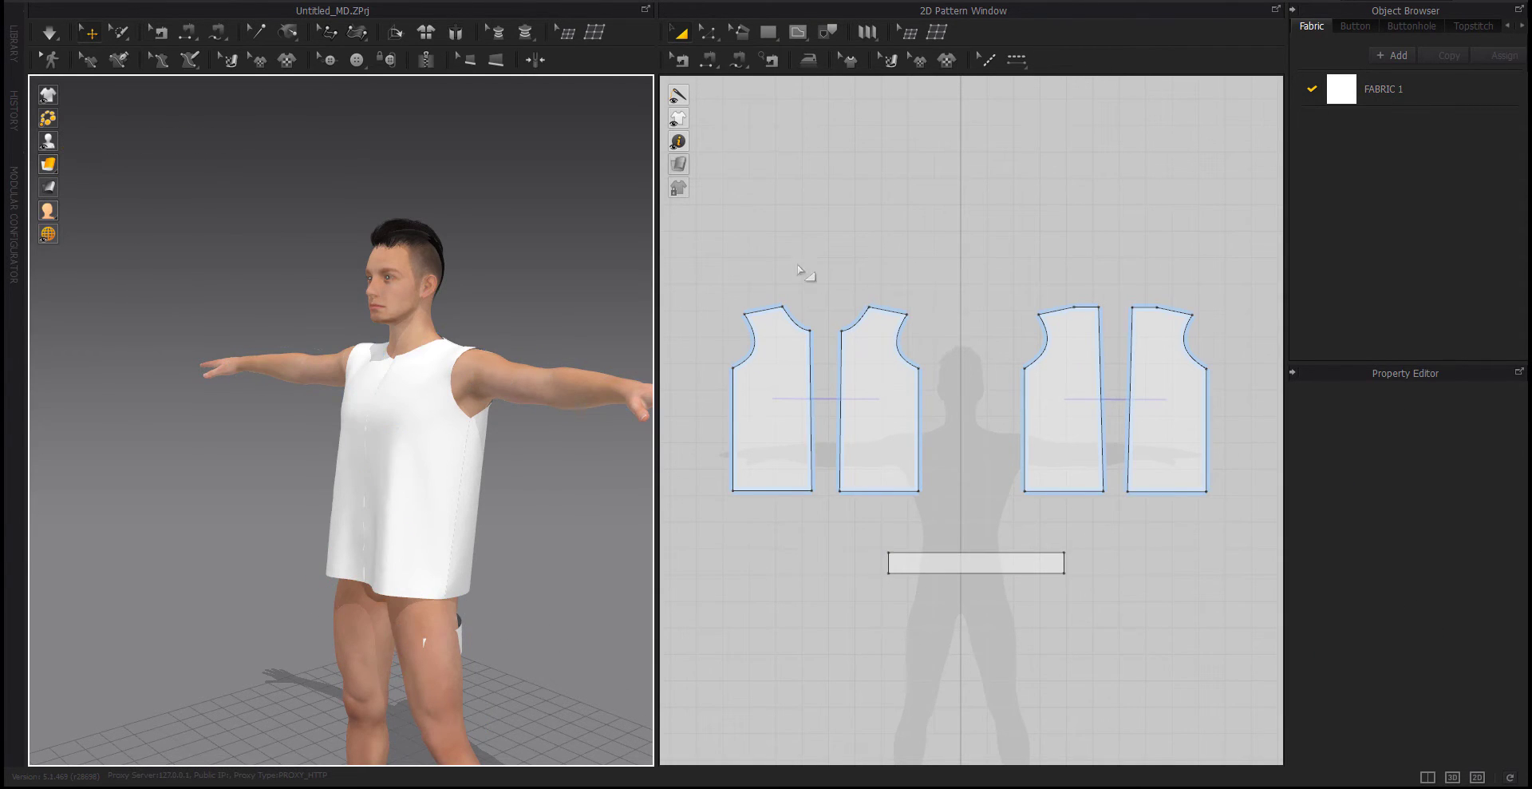
right_click_drag(386, 613, 595, 651)
Sew all four bodice panel hems to the band's top edge with M:N segment sewing
left_click(708, 59)
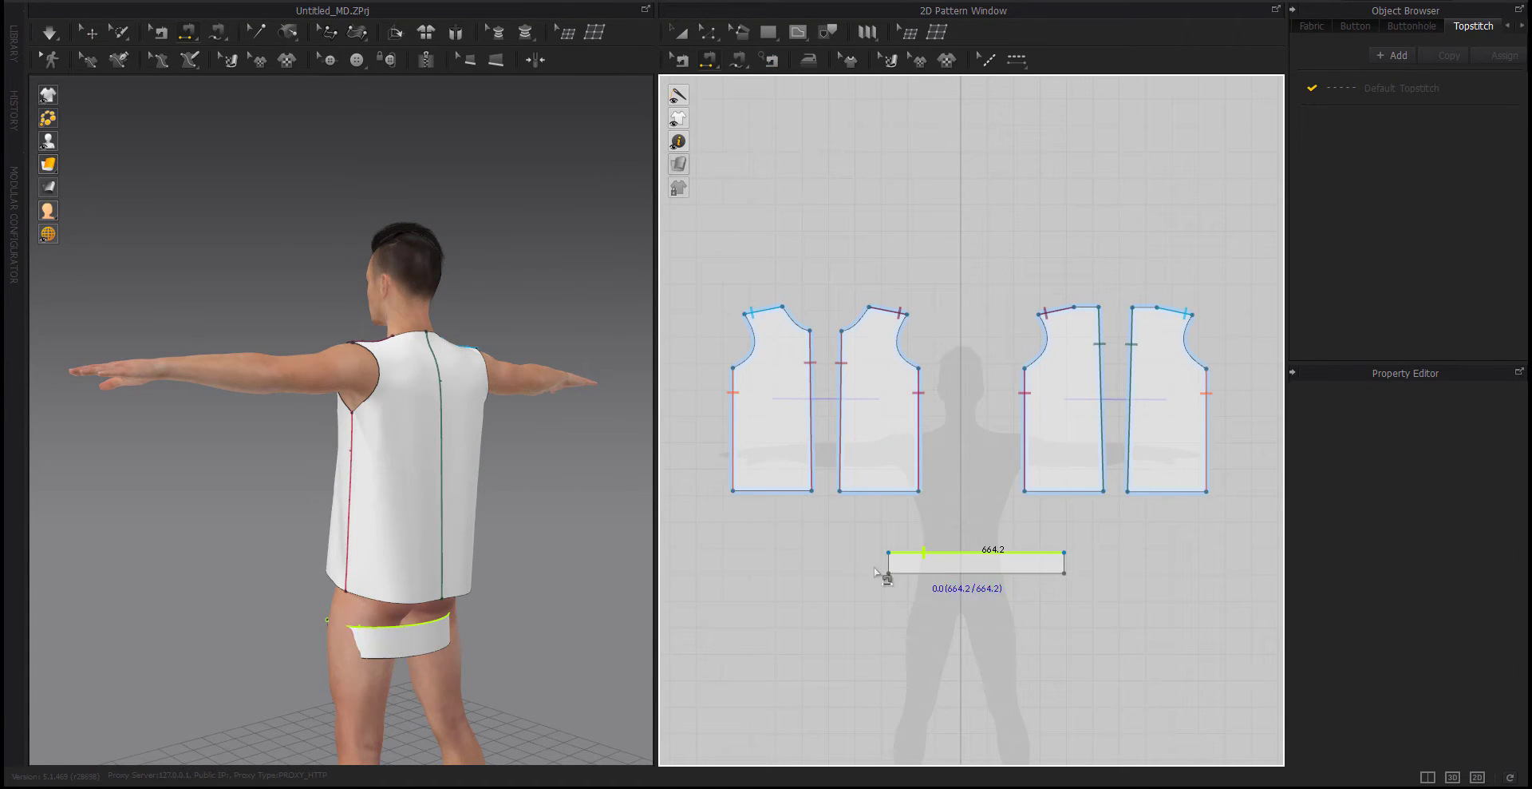
right_click_drag(364, 619, 527, 626)
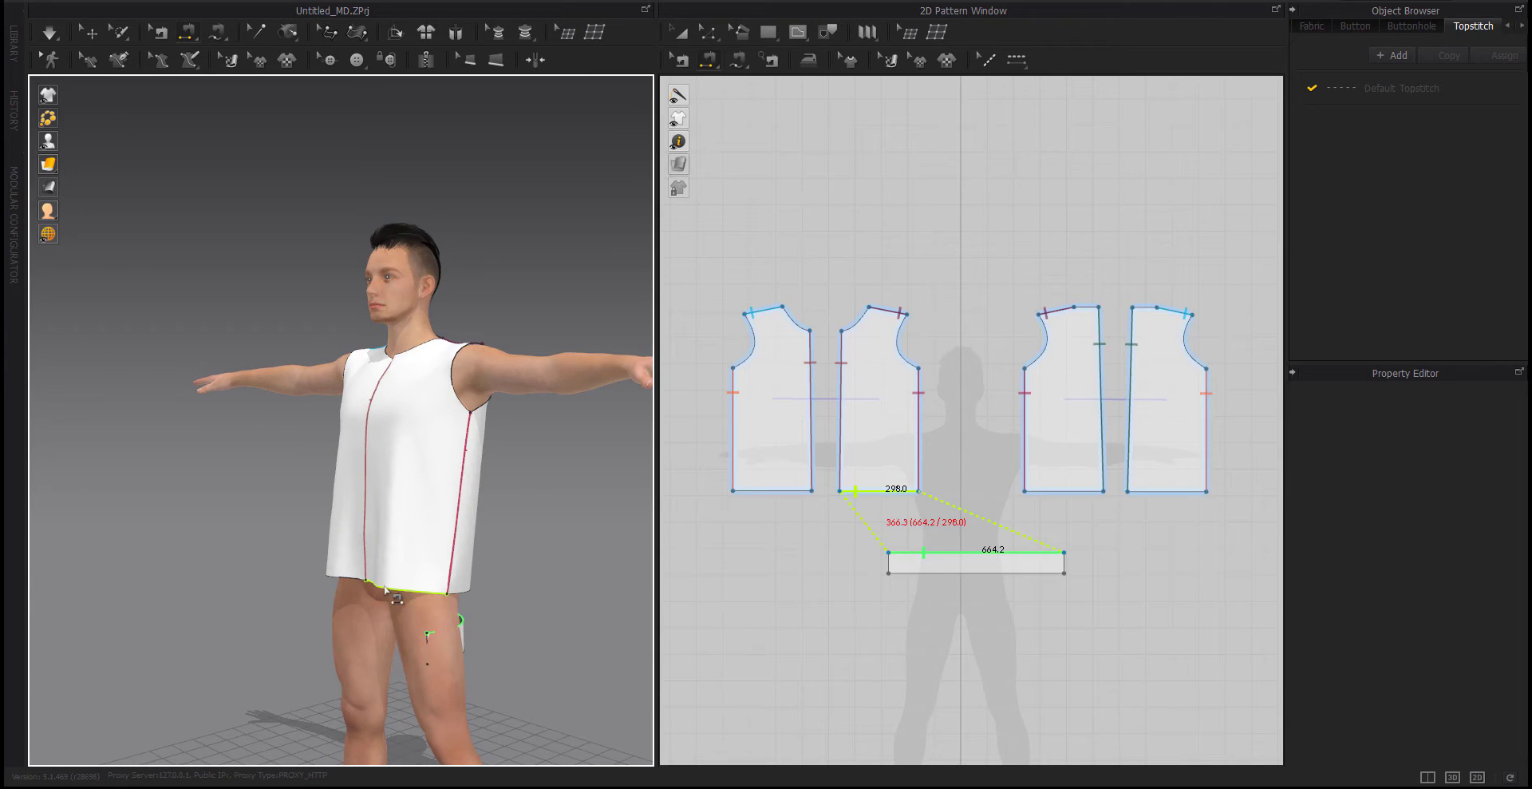
left_click(866, 491)
right_click_drag(511, 648, 651, 647)
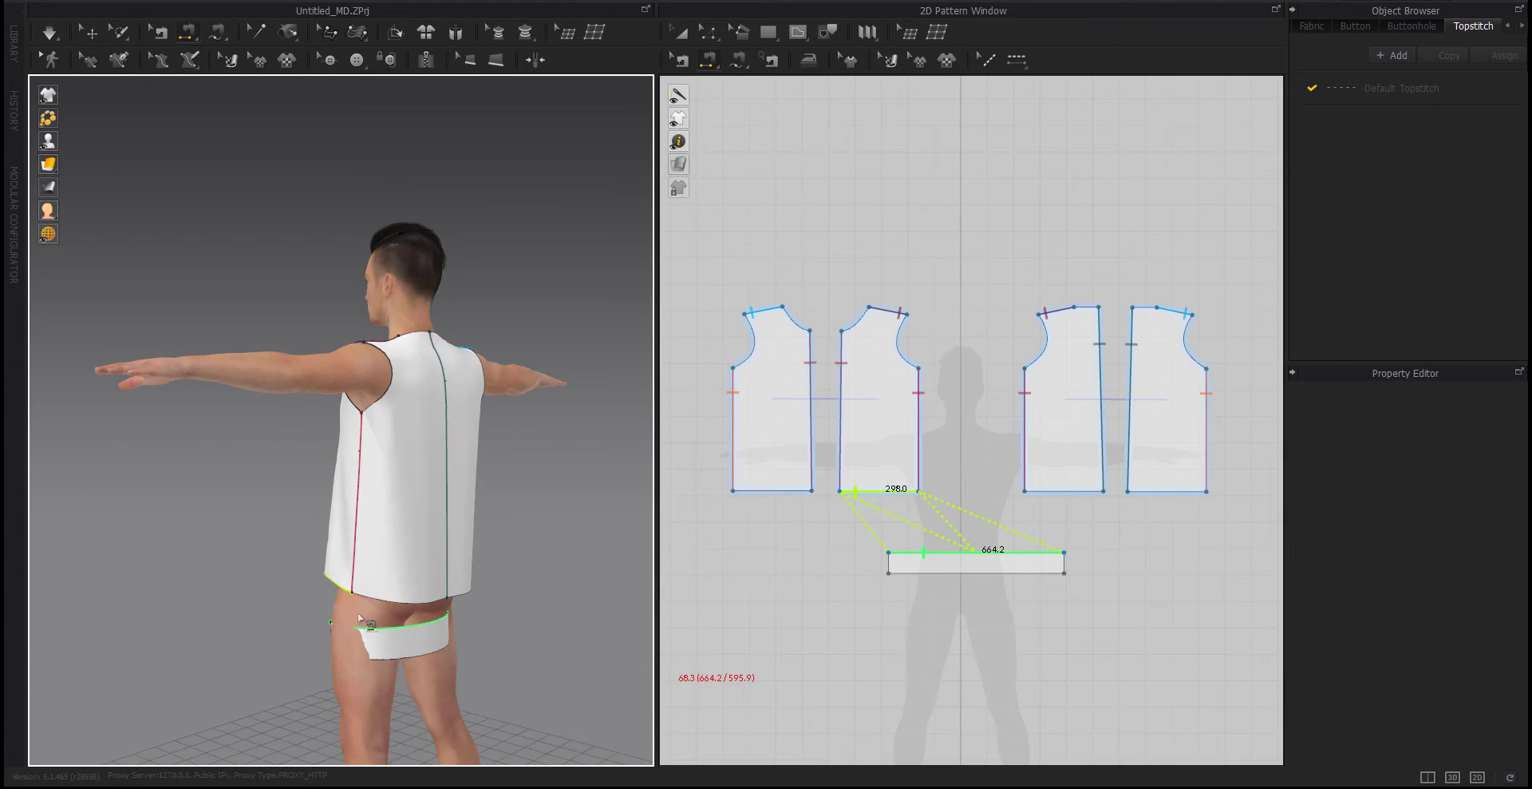
left_click(1046, 491)
left_click(1141, 492)
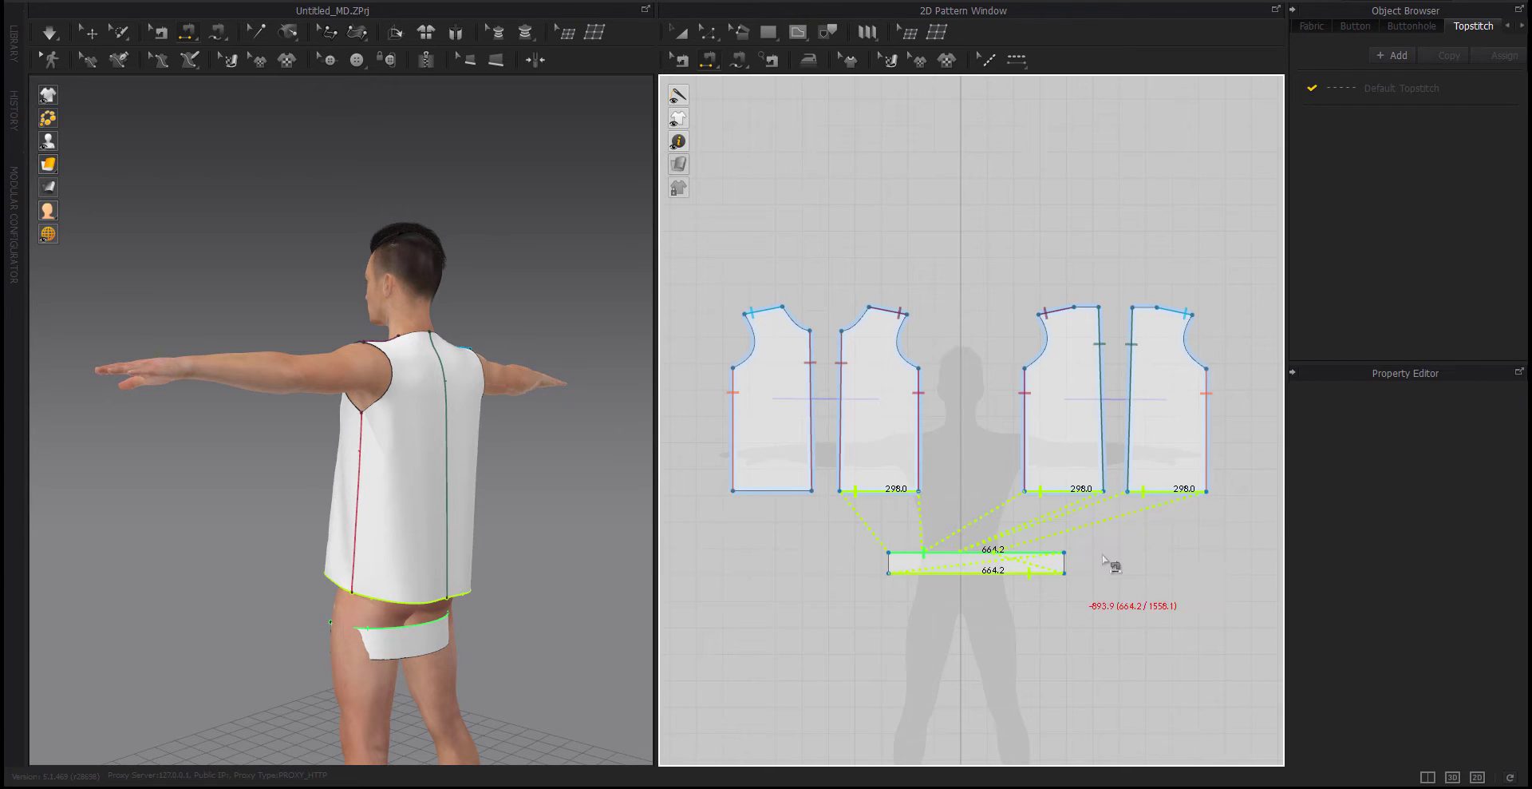
right_click_drag(404, 639, 327, 625)
left_click(431, 592)
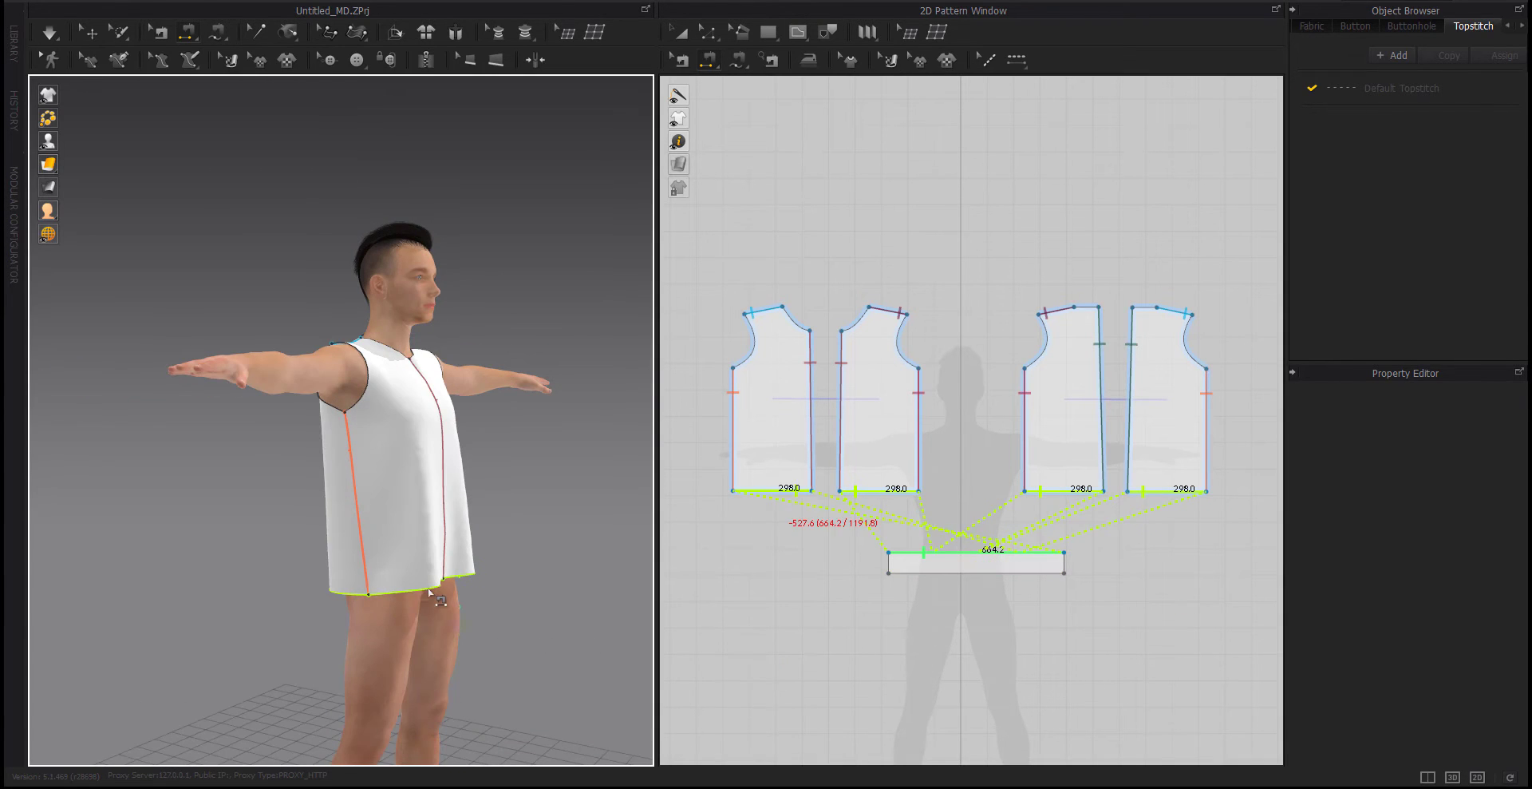
left_click(492, 583)
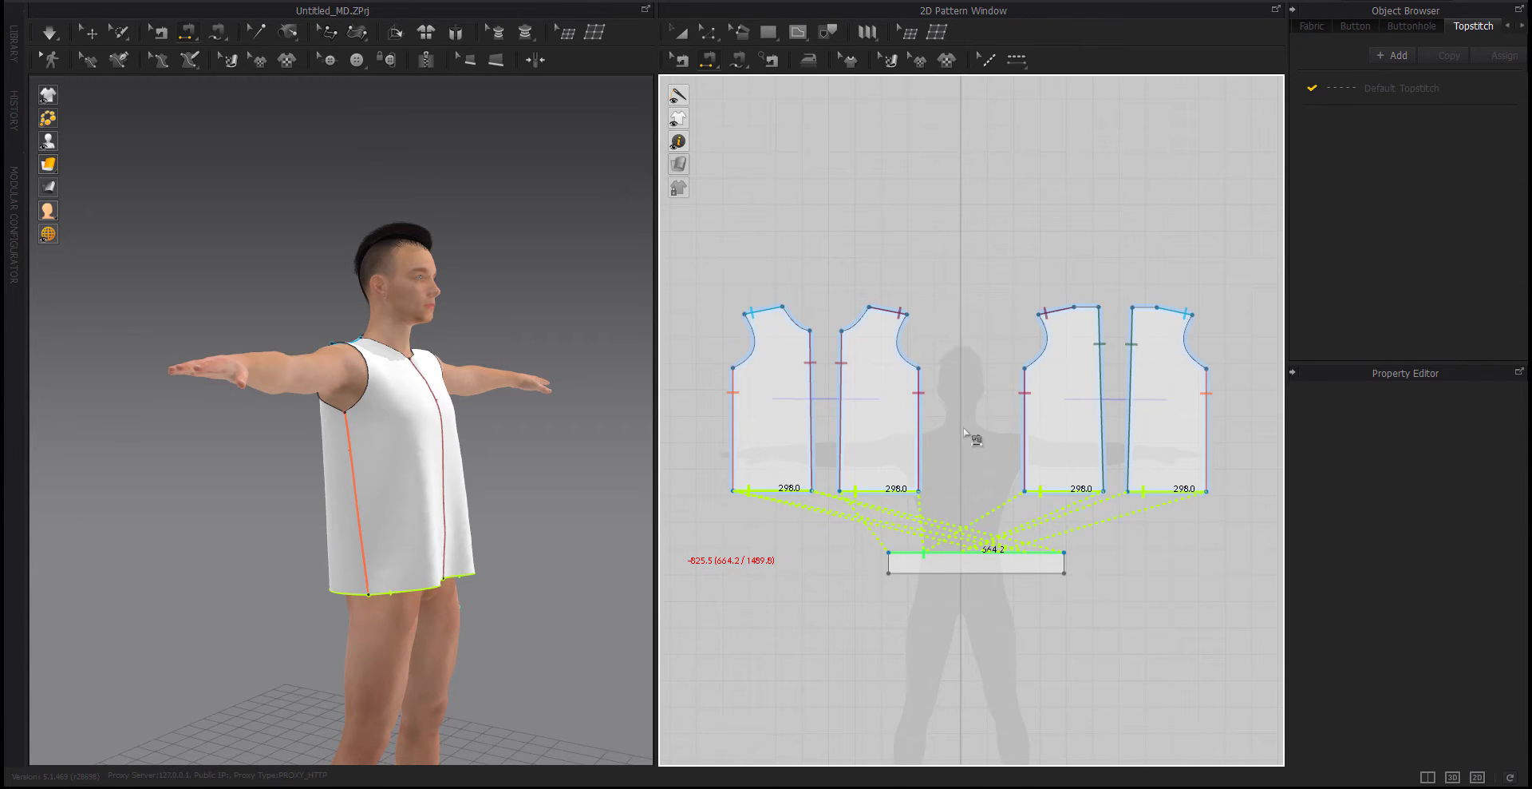
key("Return")
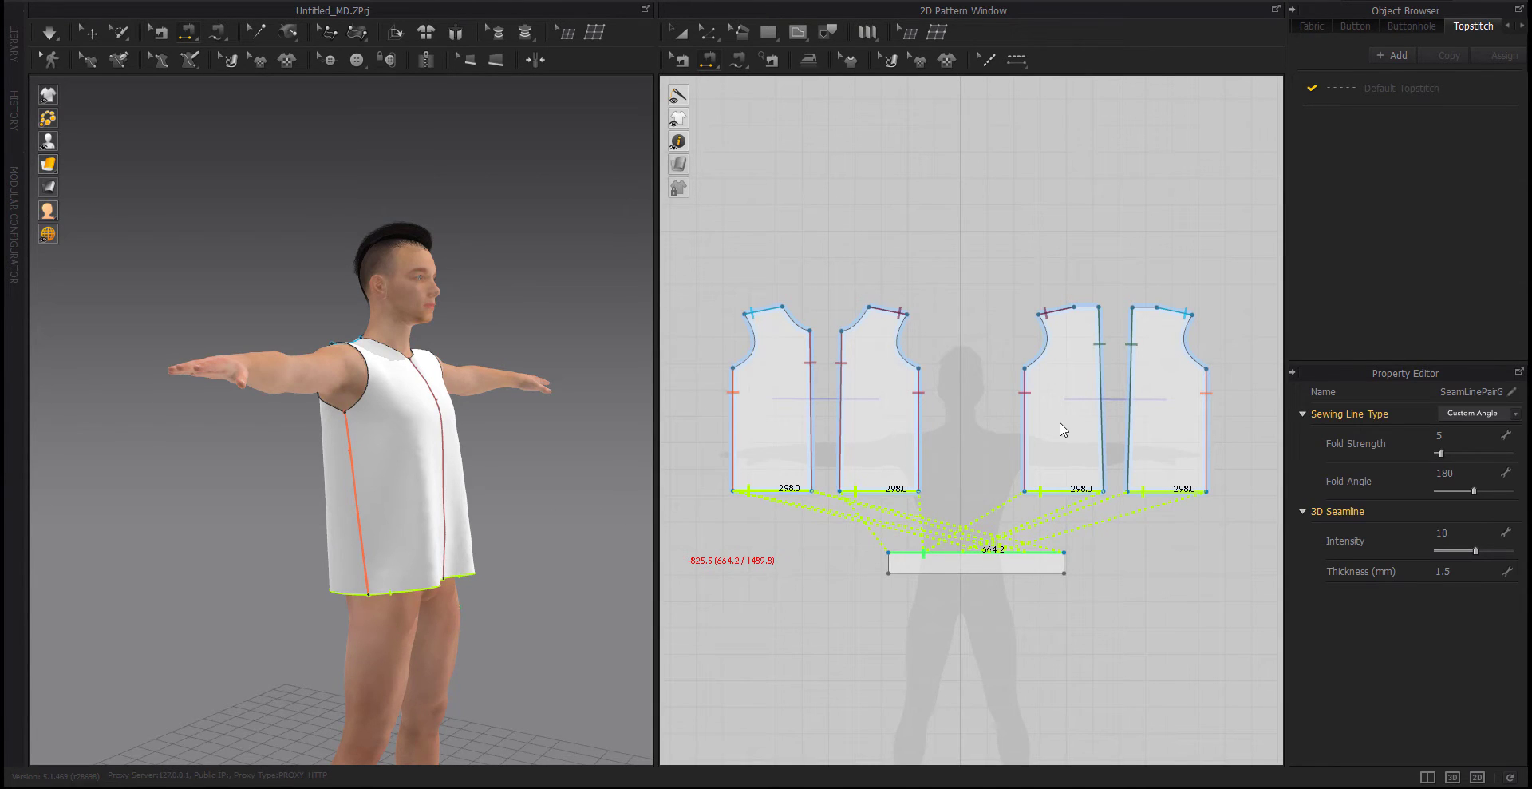
key("Return")
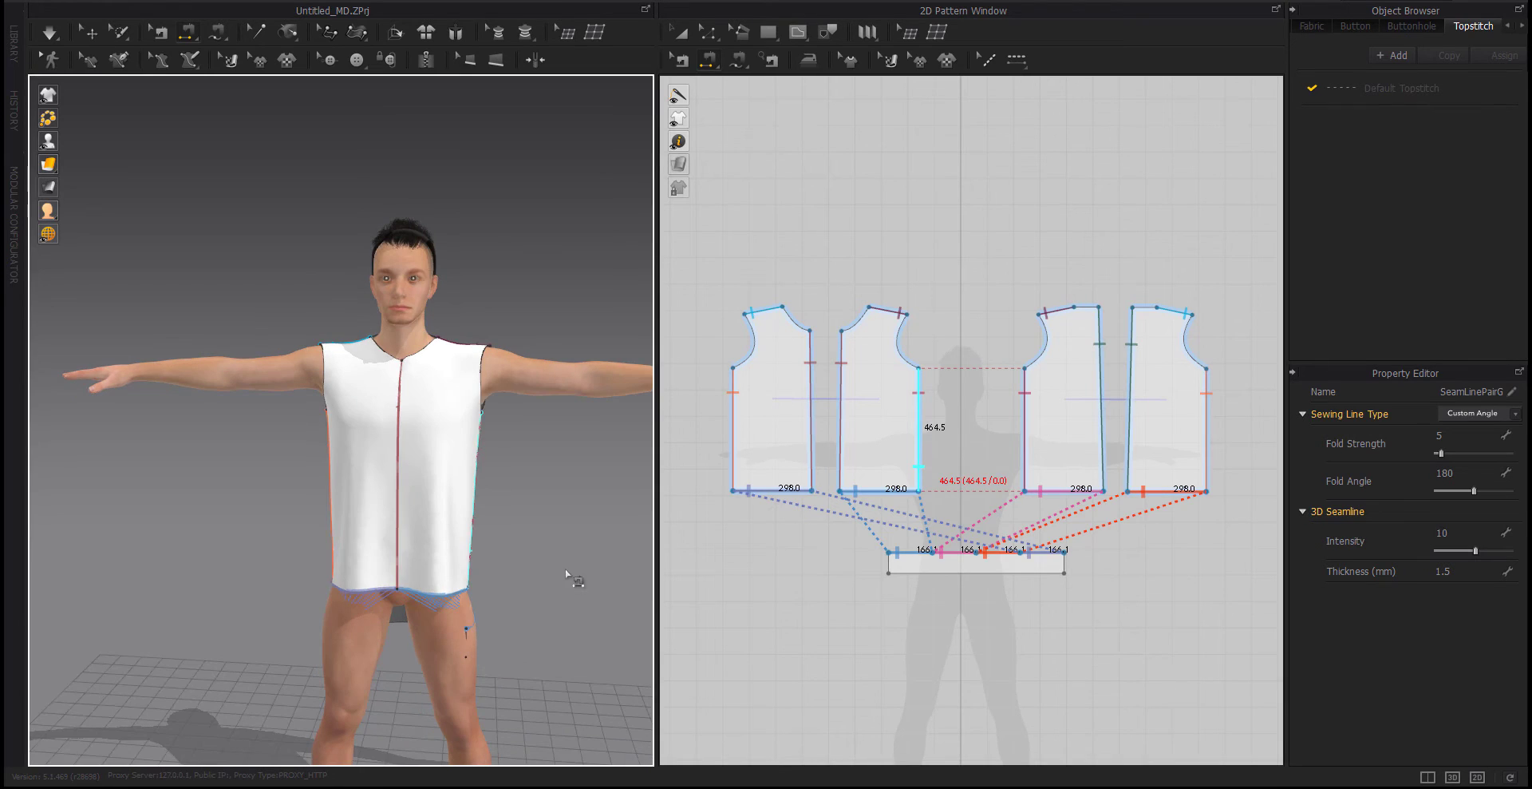
Sew the waistband's two short ends into a loop and start the simulation
left_click(710, 62)
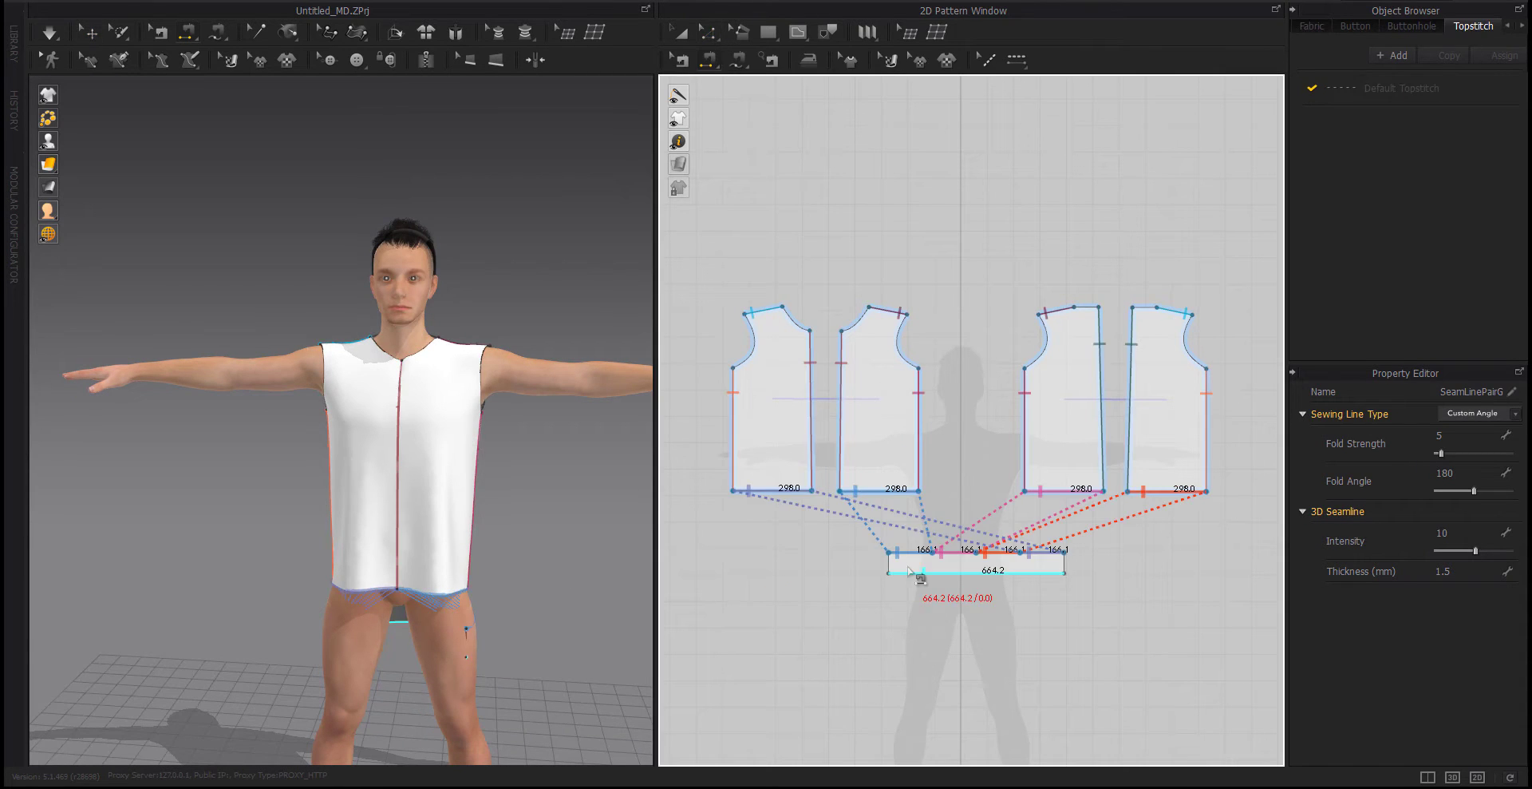
left_click(954, 588)
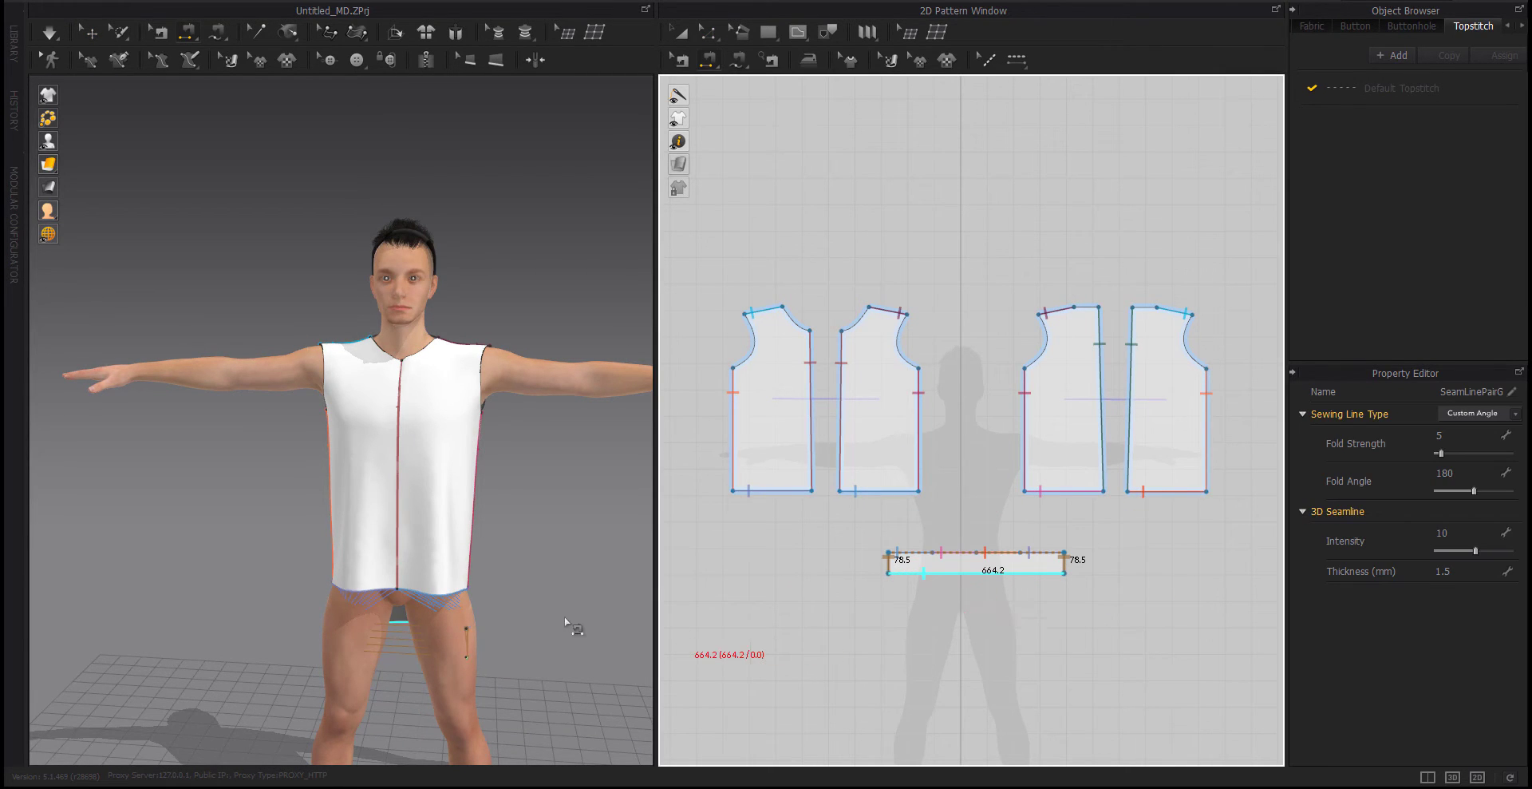
key("space")
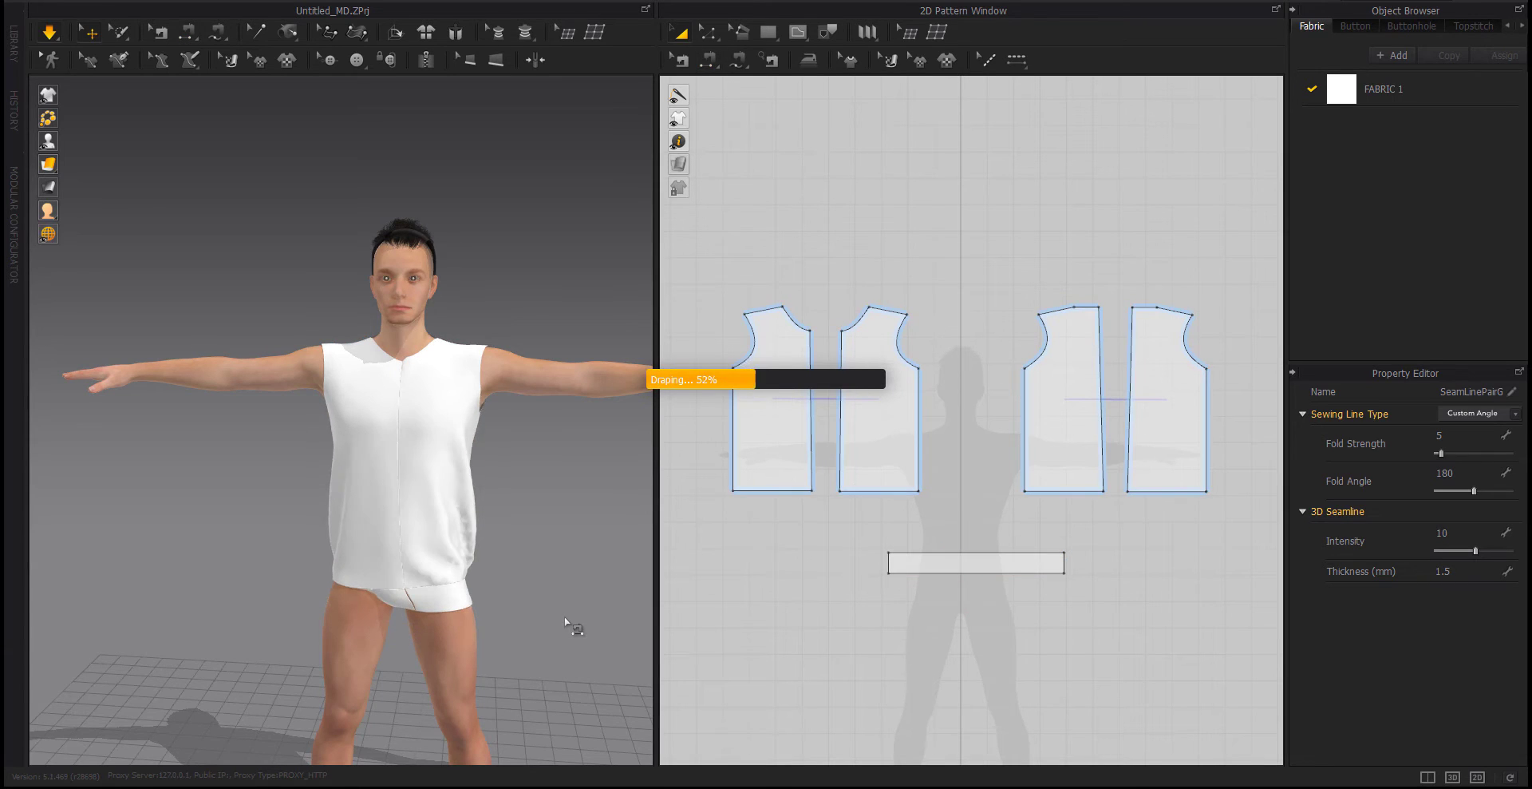
Inspect the draped shirt from front and back, selecting each panel and the waistband
right_click_drag(496, 614, 448, 598)
left_click(417, 596)
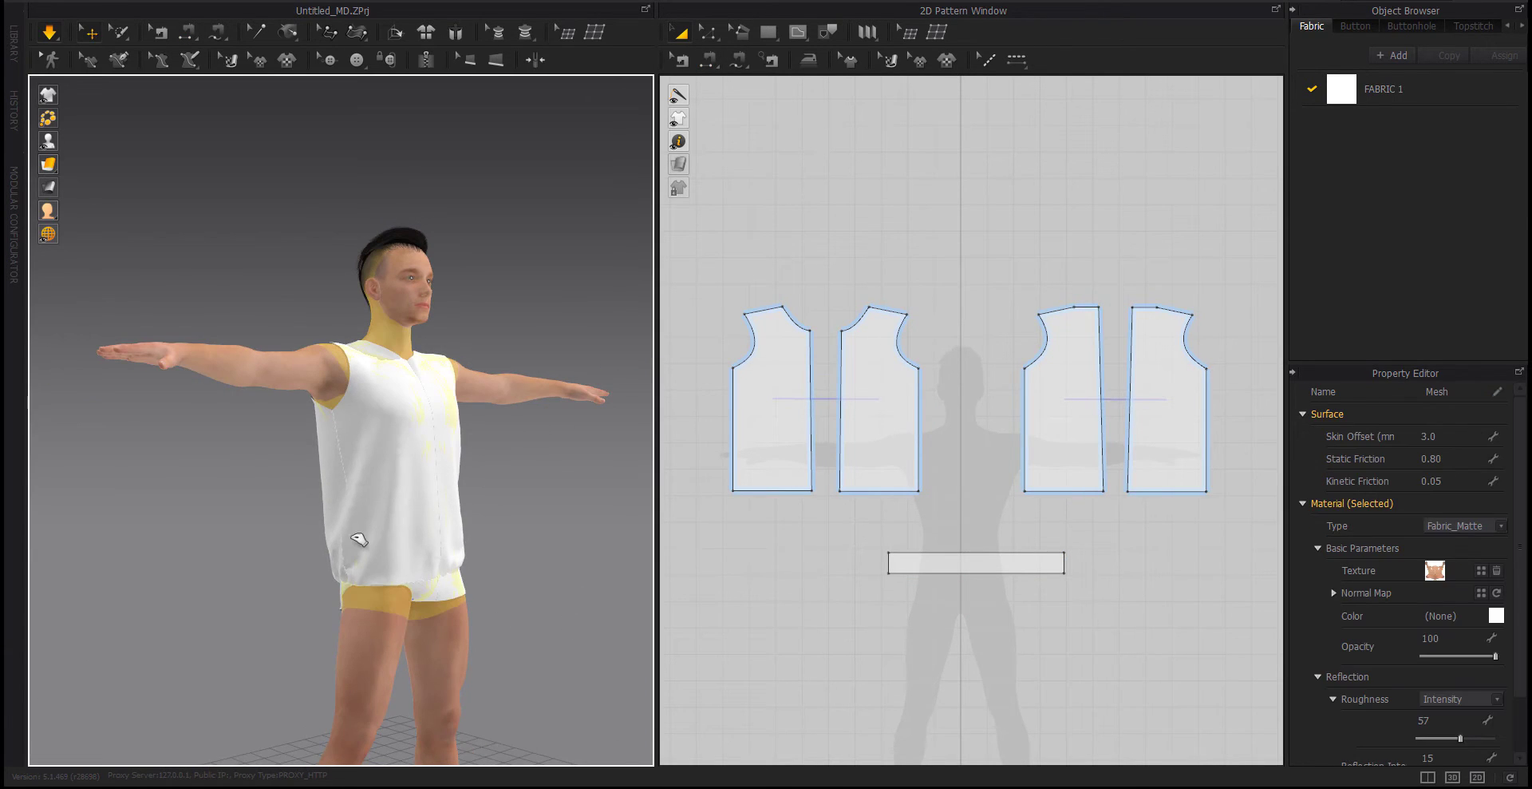
key("2")
left_click(400, 589)
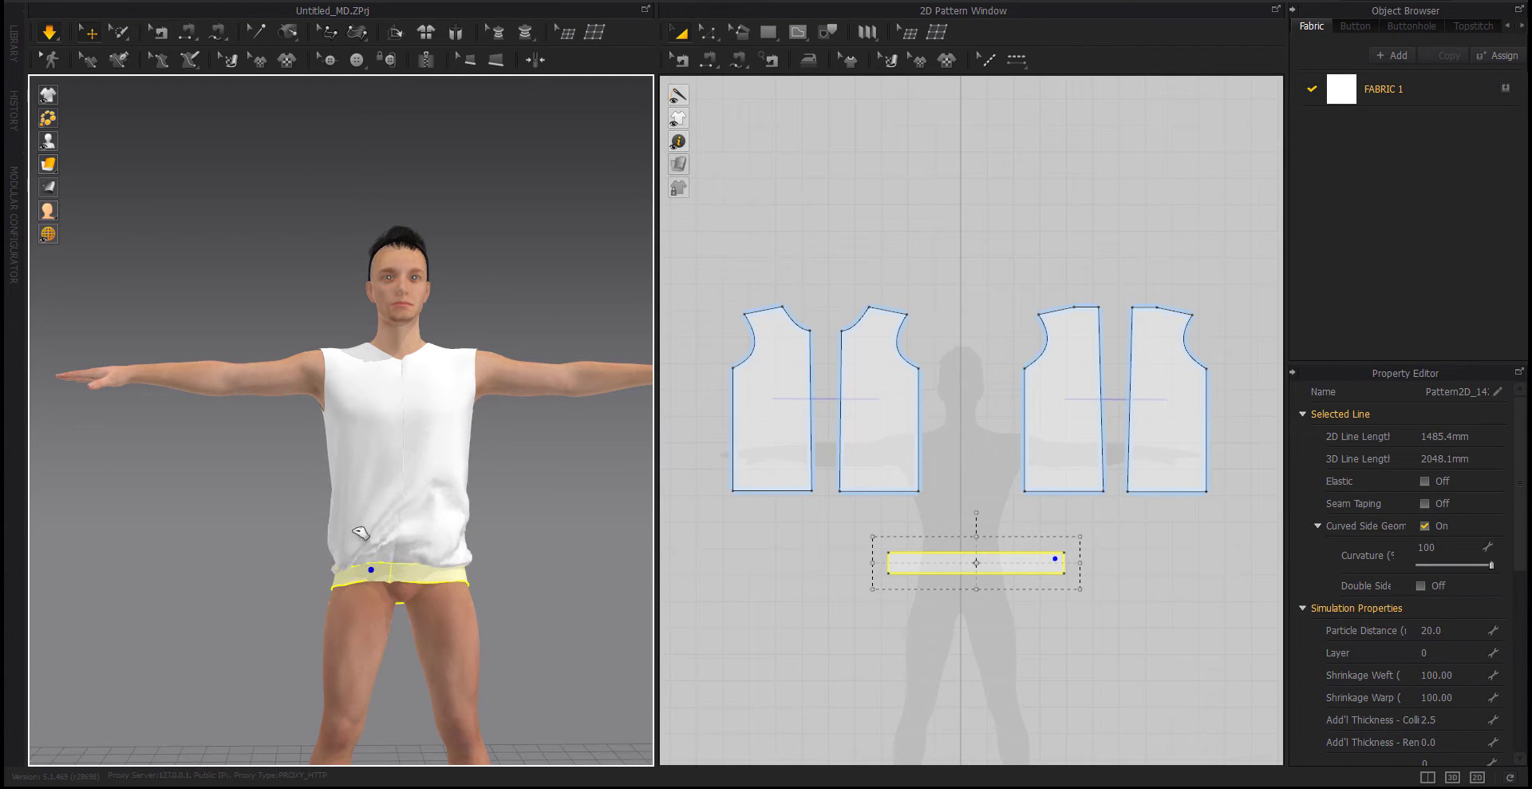
left_click(370, 482)
right_click_drag(370, 481, 373, 605)
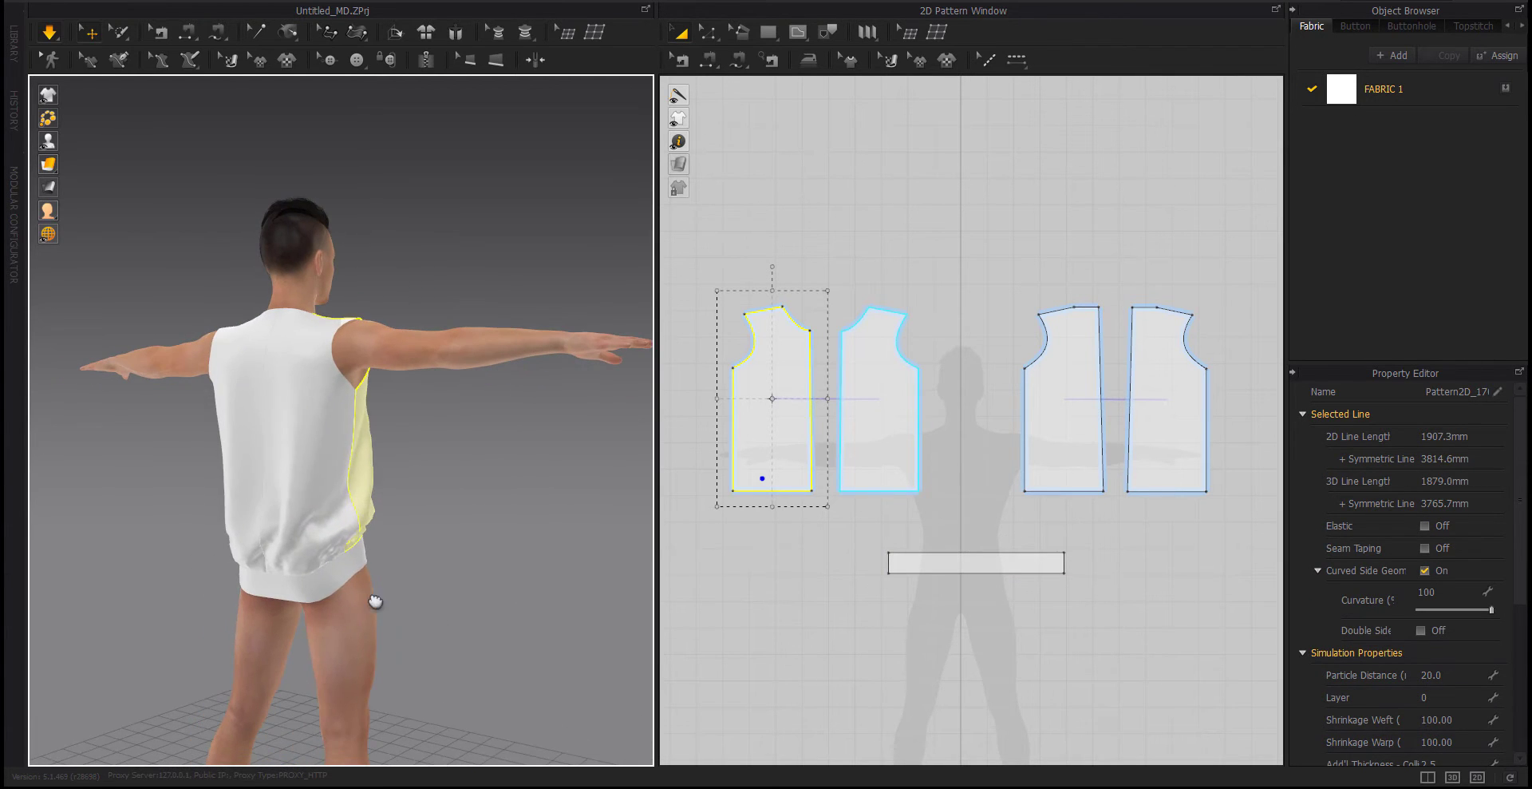
left_click(316, 474)
mouse_move(316, 474)
right_mouse_down()
mouse_move(306, 582)
mouse_move(375, 463)
mouse_move(411, 511)
mouse_move(312, 587)
right_mouse_up()
left_click(378, 454)
left_click(461, 525)
left_click(303, 590)
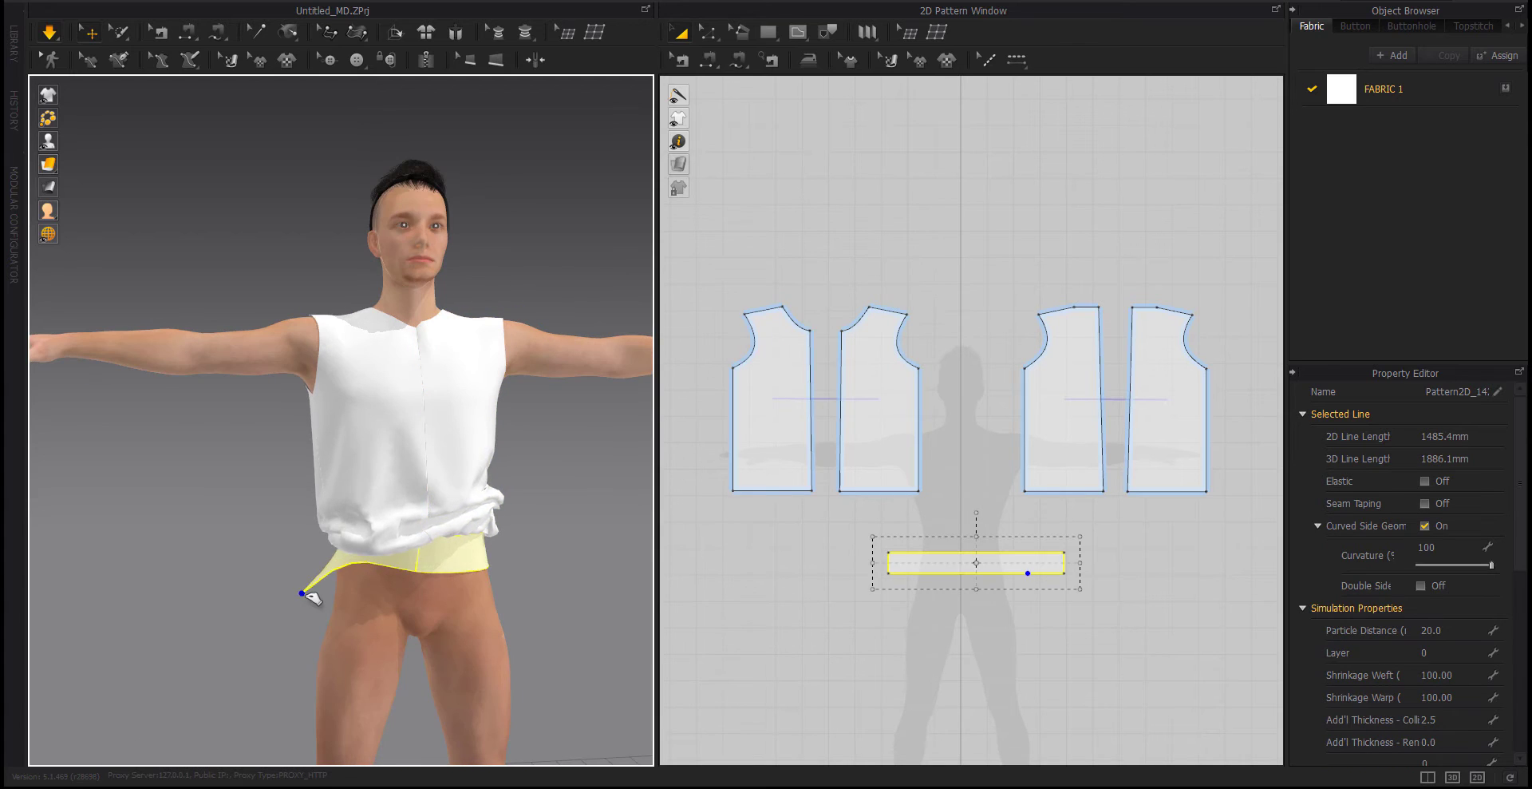
Try sewing the waistband's top edge, cancel, and select the waistband pattern
left_click(975, 570)
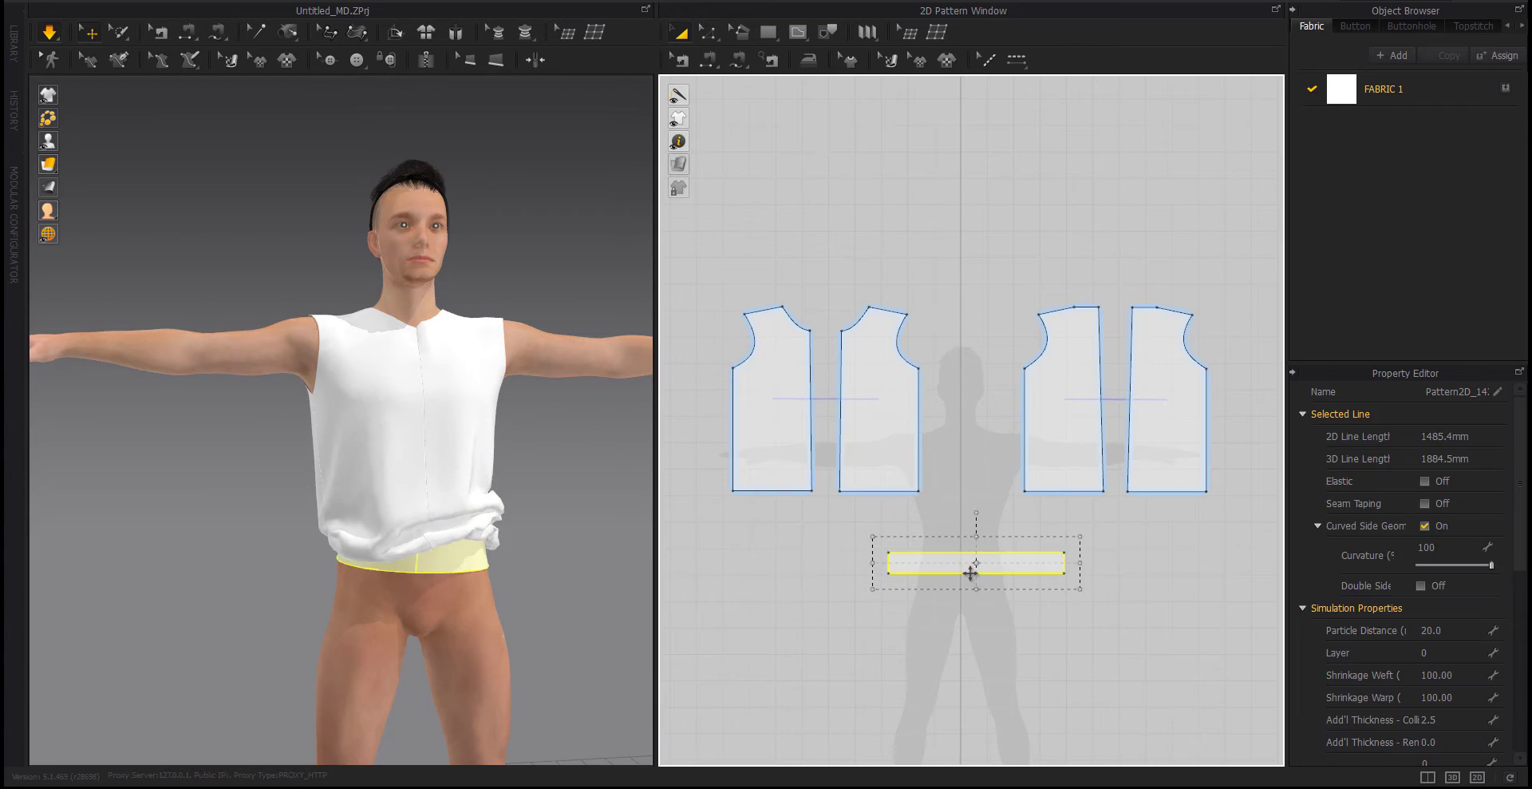
key("n")
left_click(978, 563)
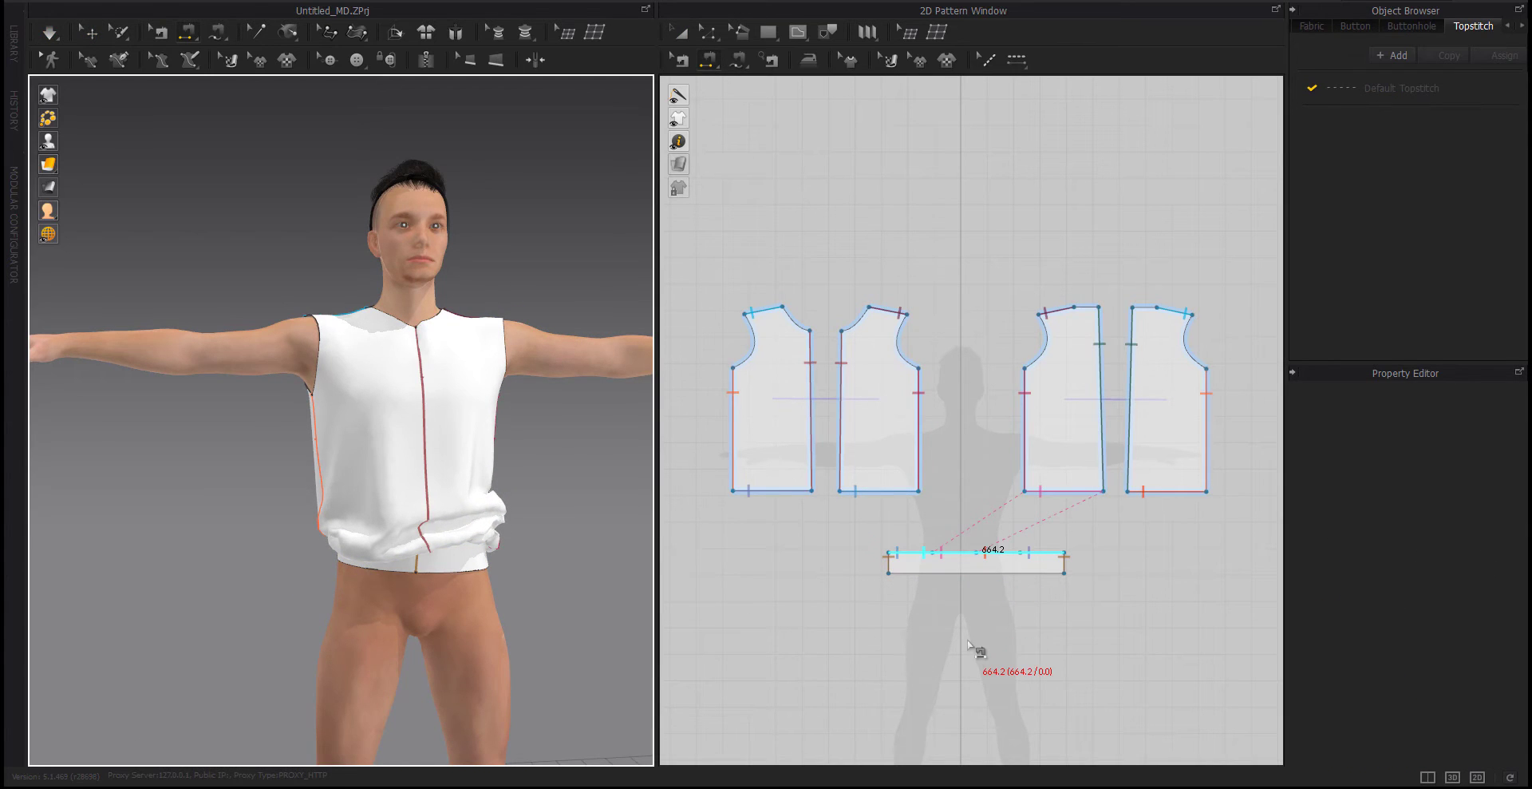
key("a")
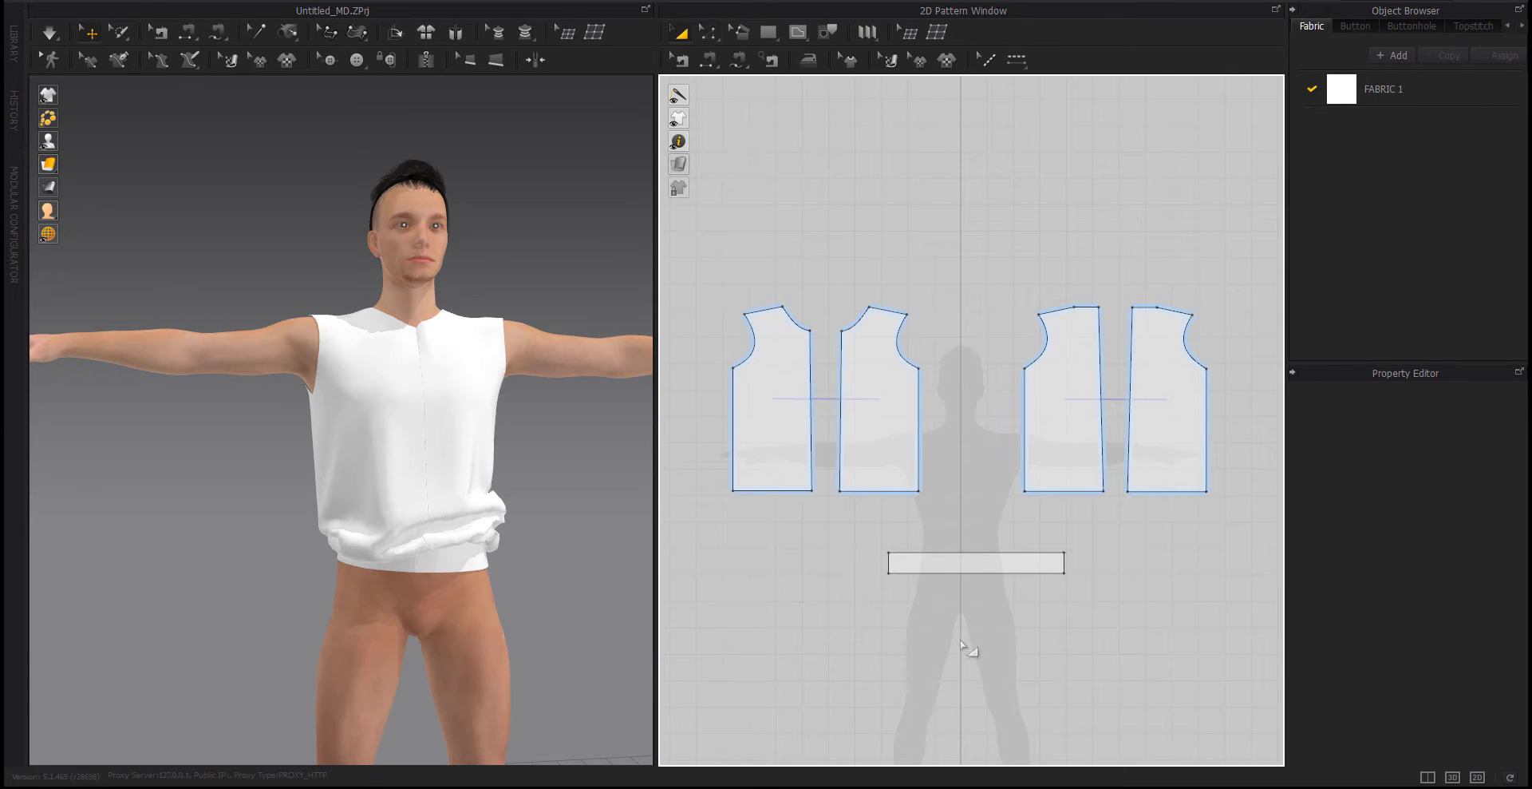
left_click(977, 562)
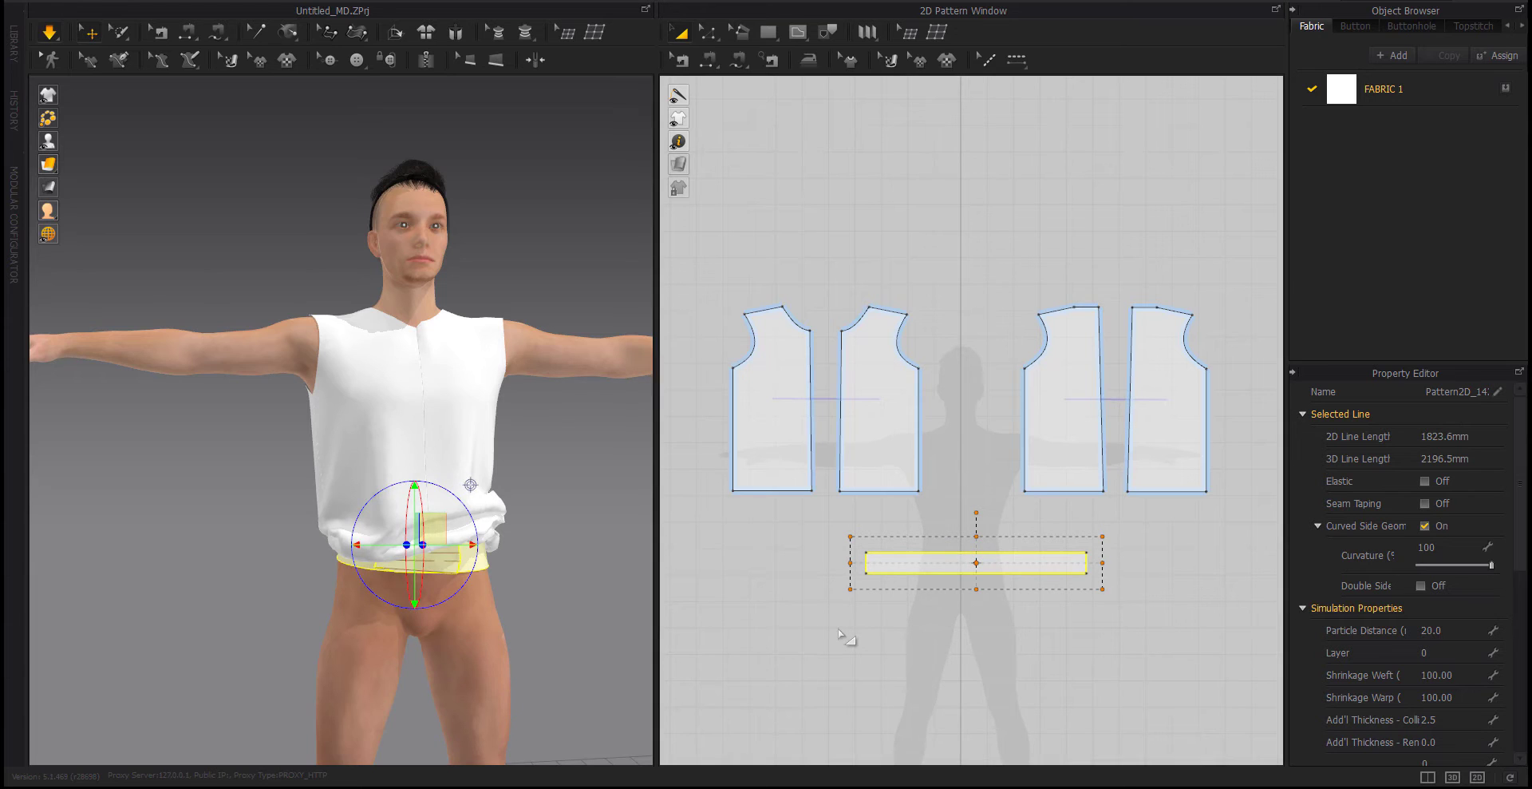
key("space")
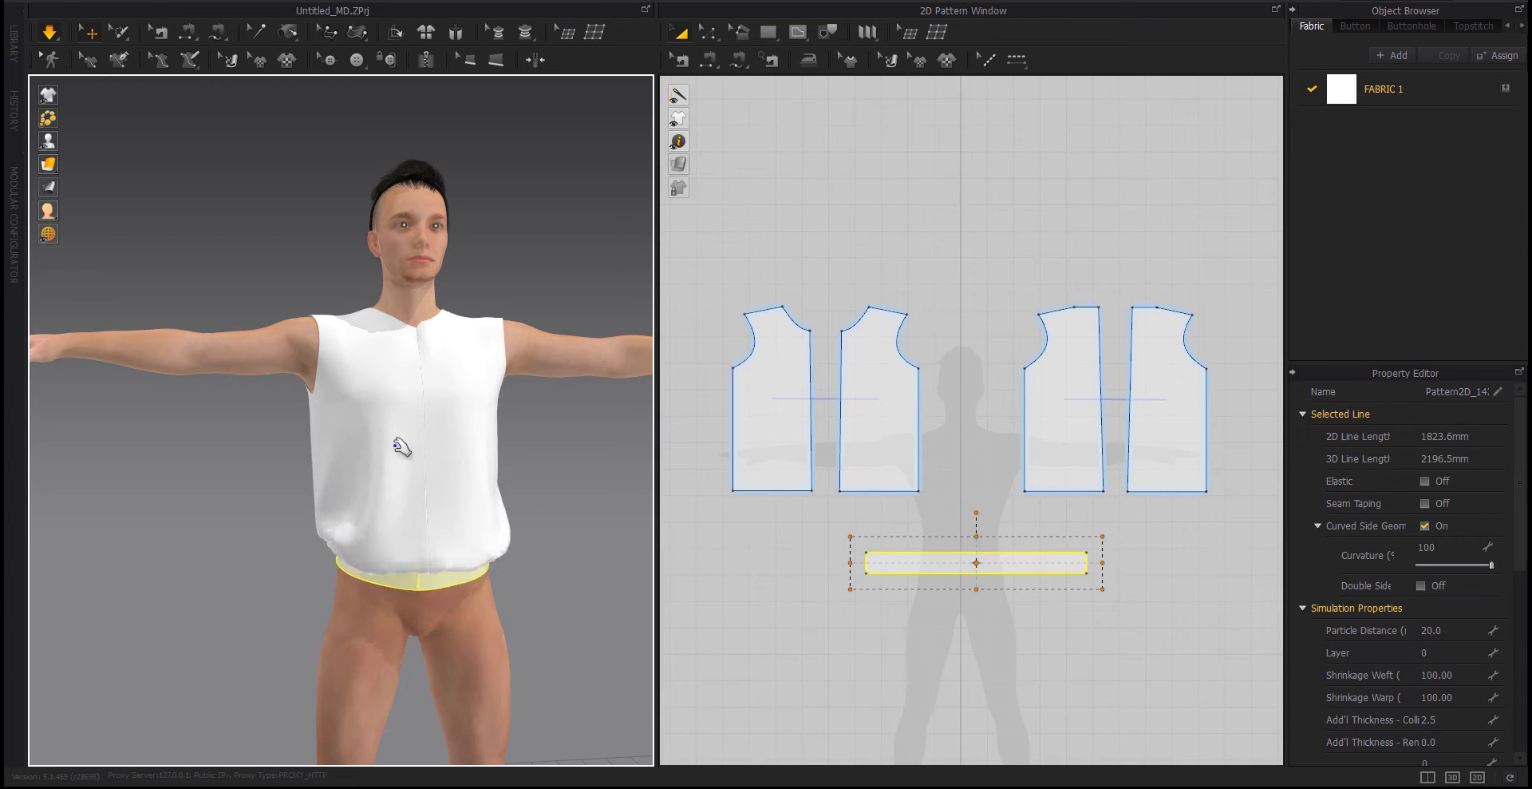
left_click_drag(414, 396, 418, 372)
right_click_drag(479, 581, 575, 581)
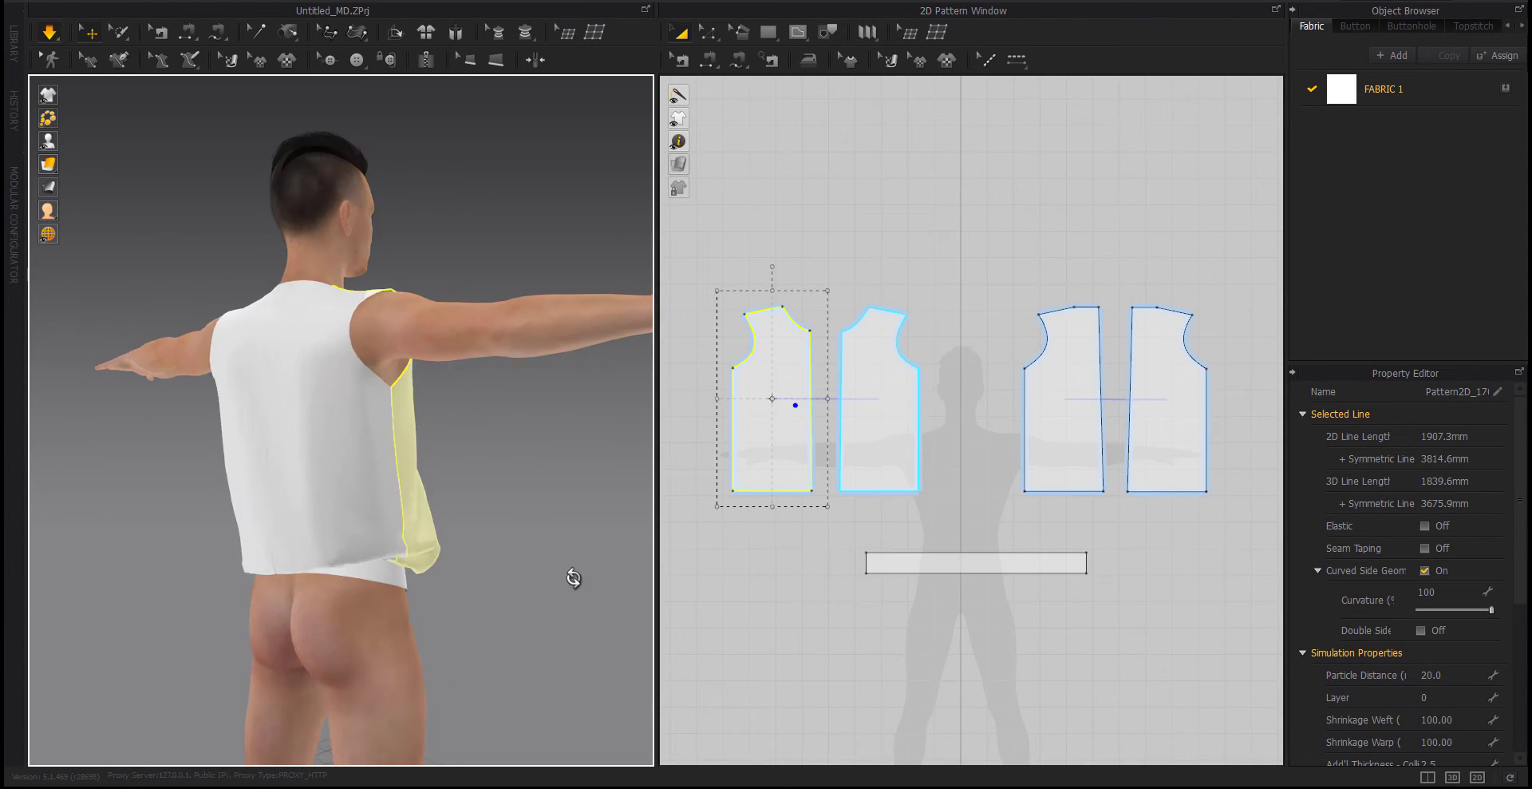
left_click(902, 566)
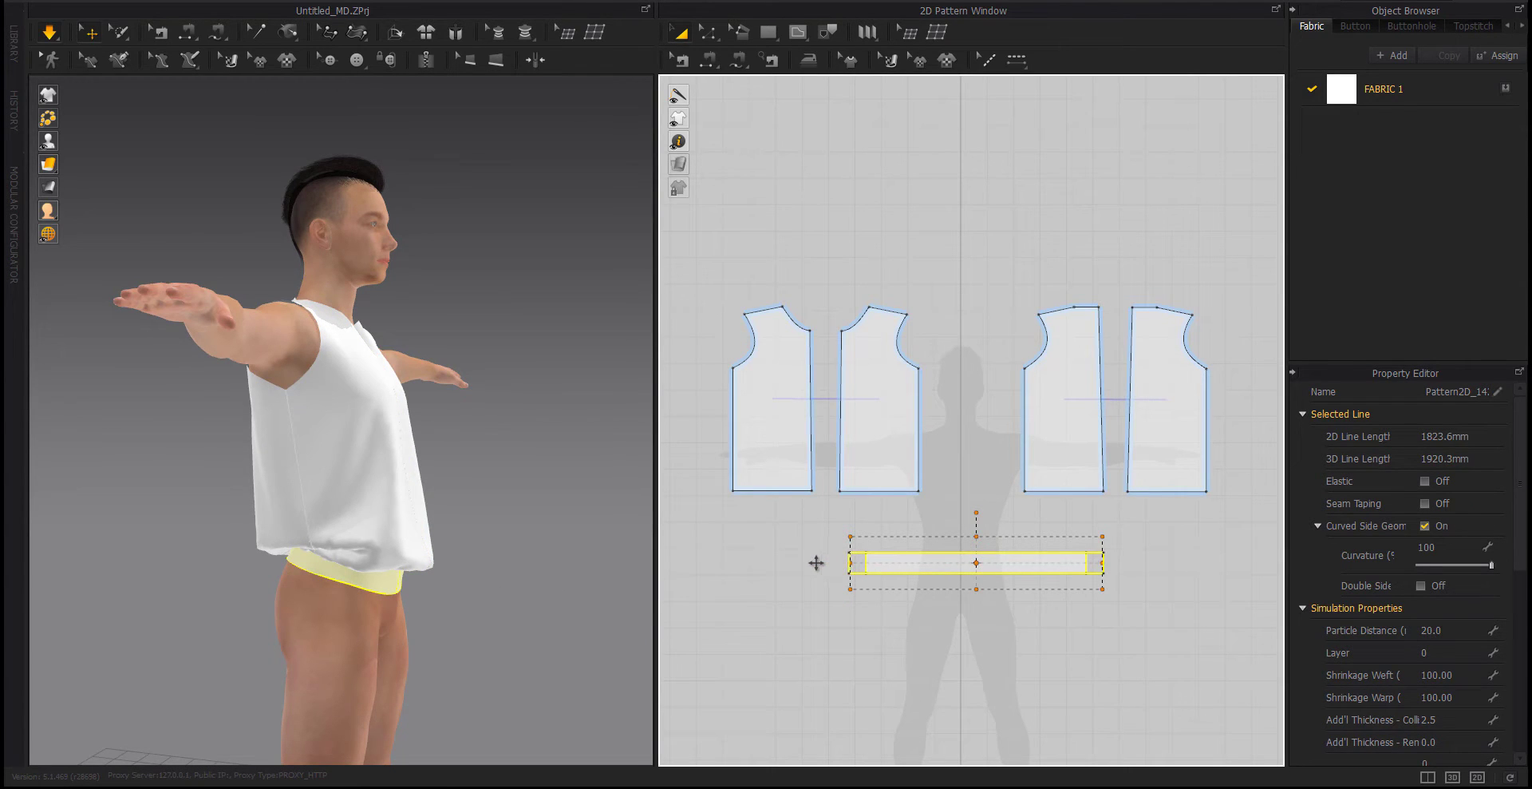
key("ctrl+z")
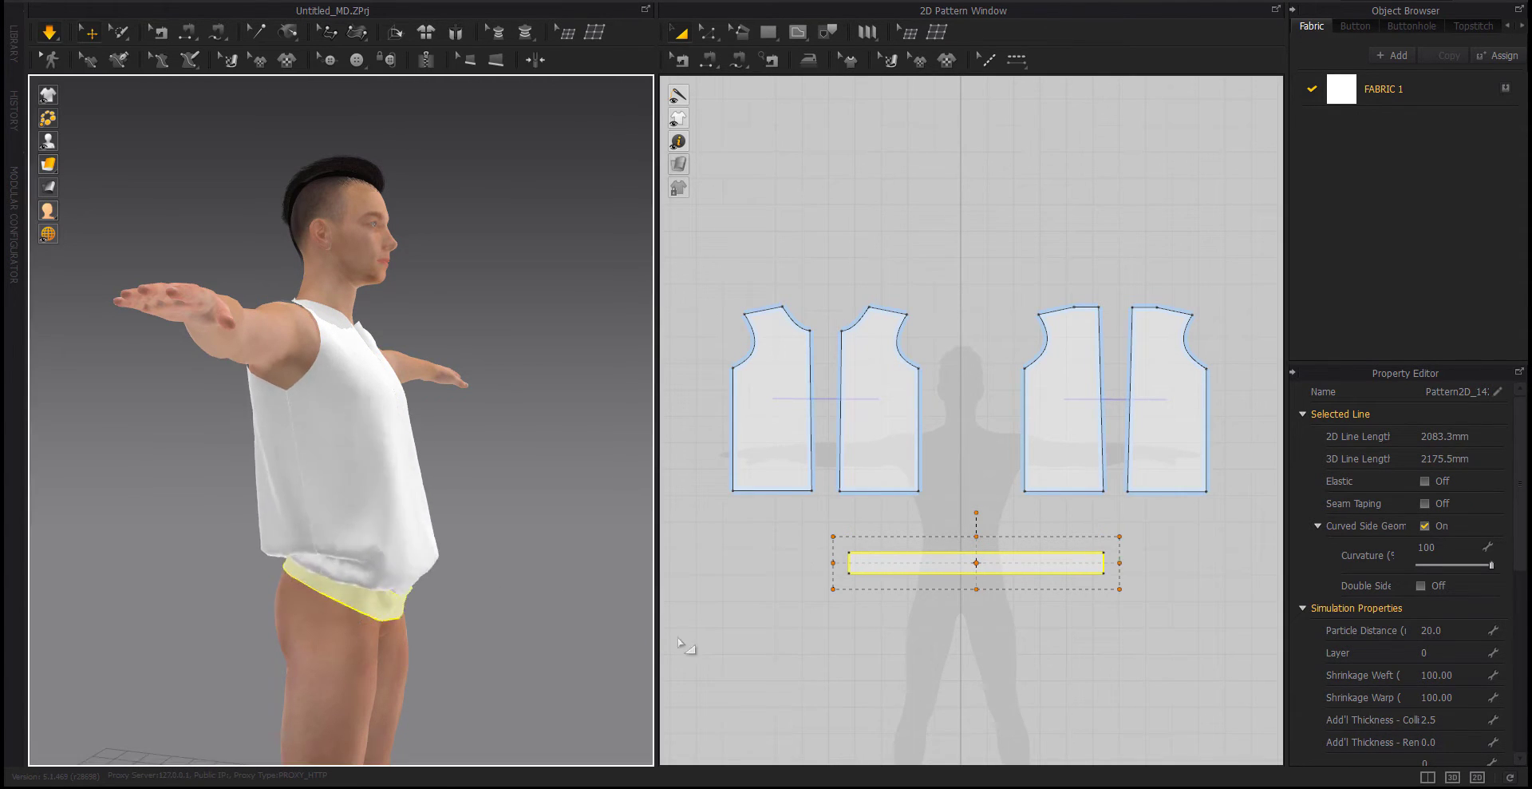
right_click_drag(503, 626, 418, 617)
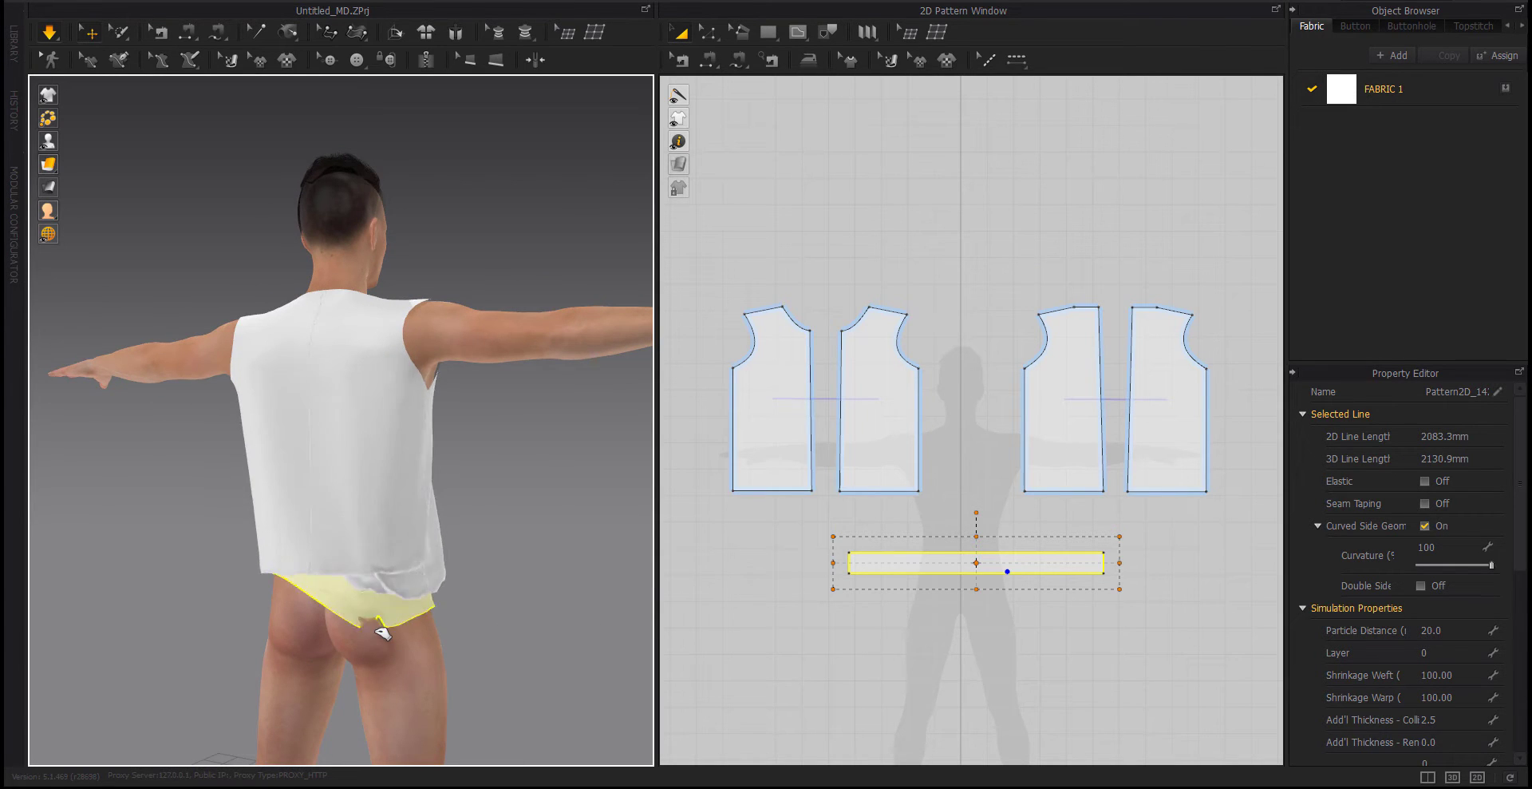
right_click_drag(301, 626, 575, 640)
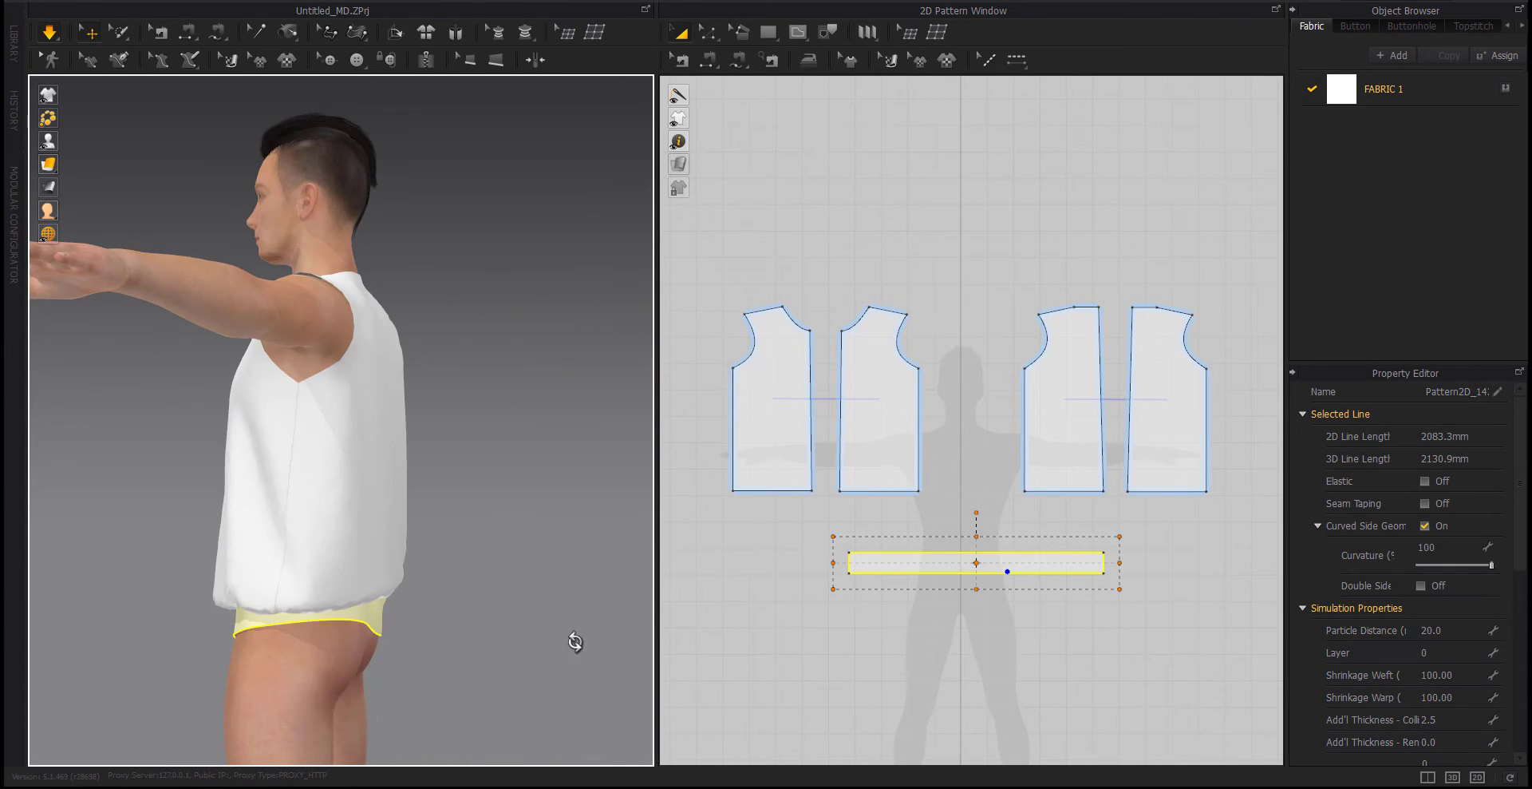
left_click(334, 622)
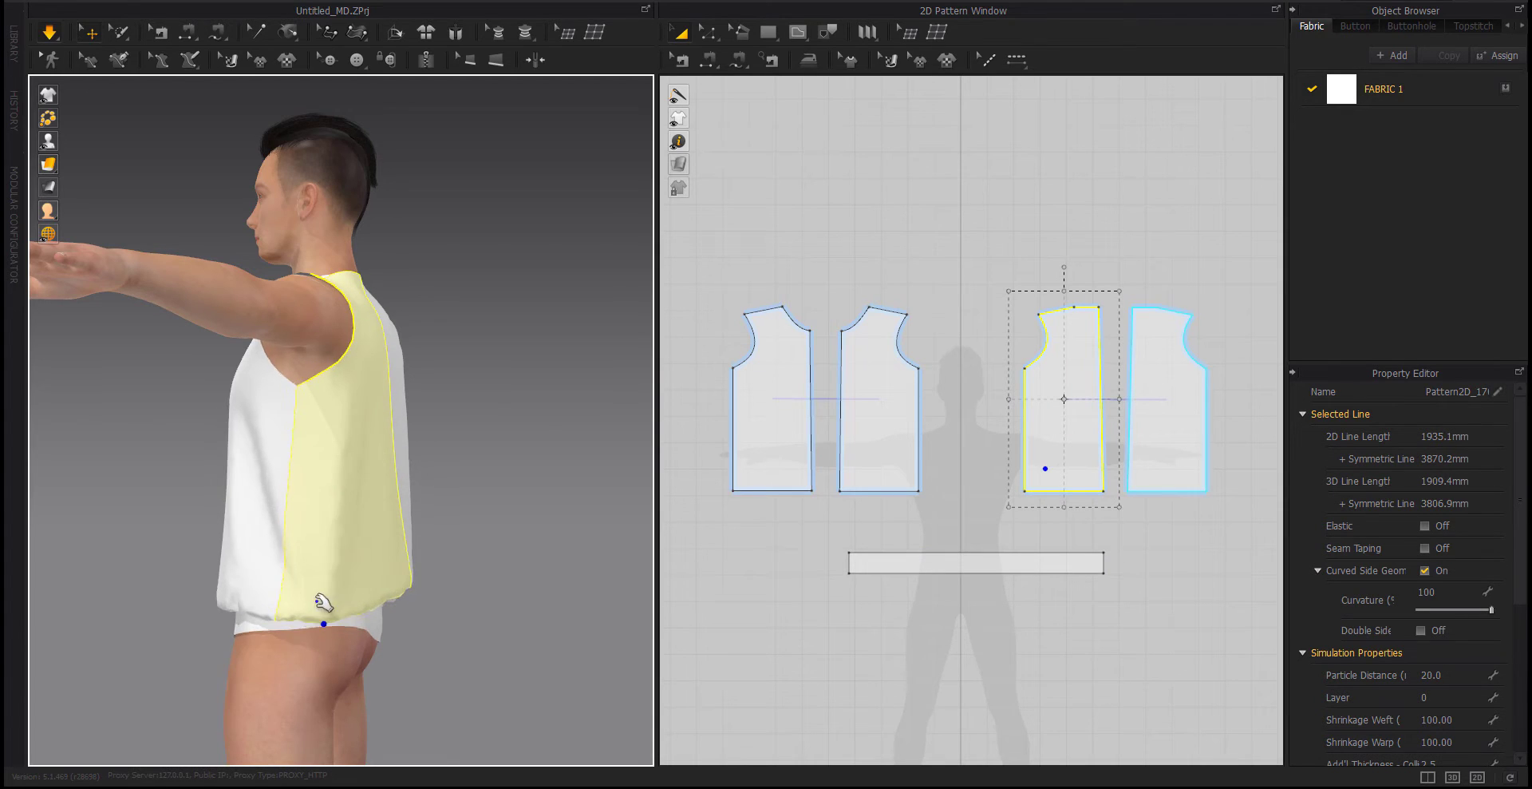
left_click_drag(326, 535, 337, 633)
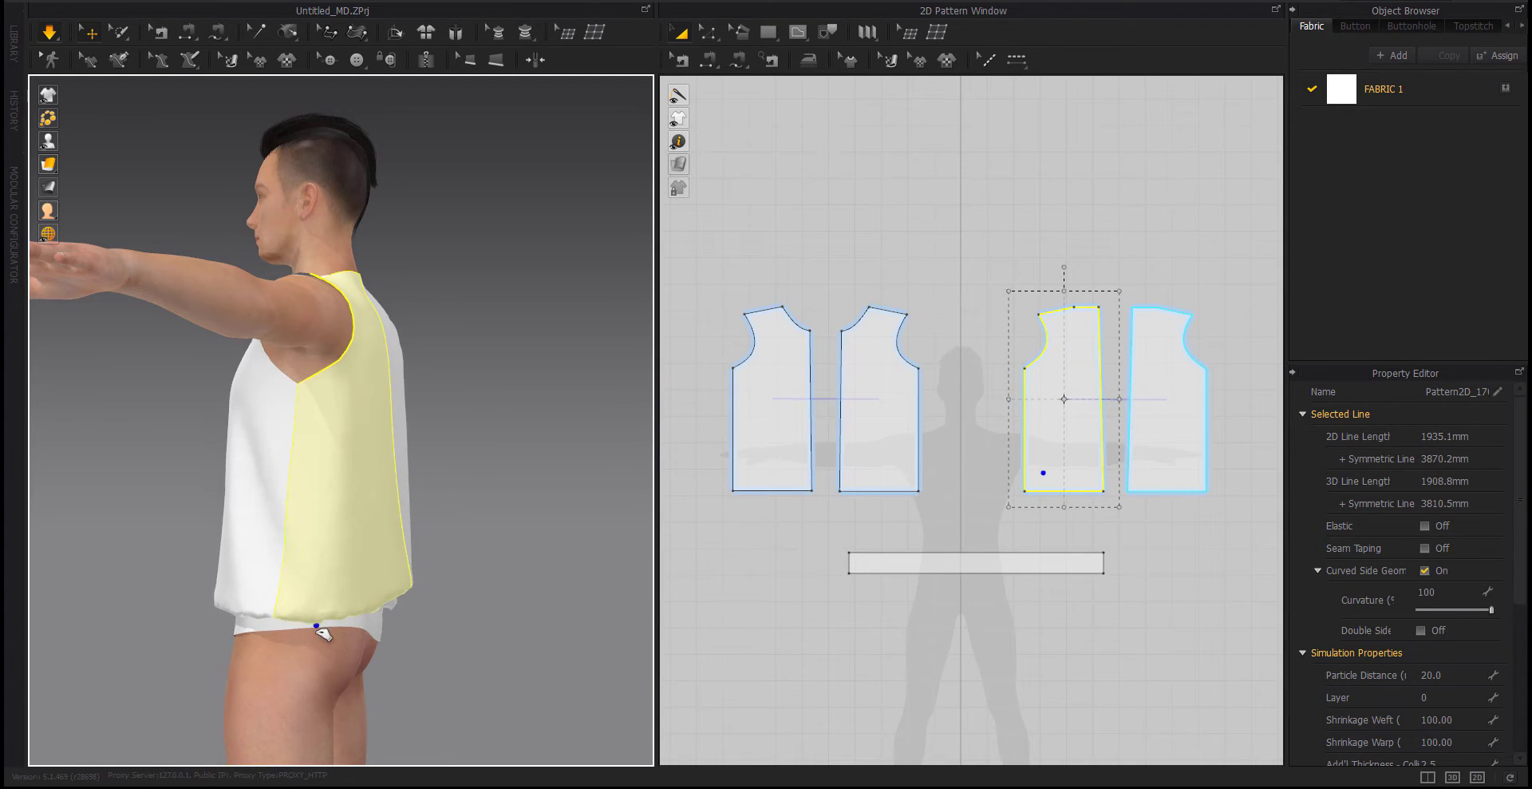
left_click(338, 631)
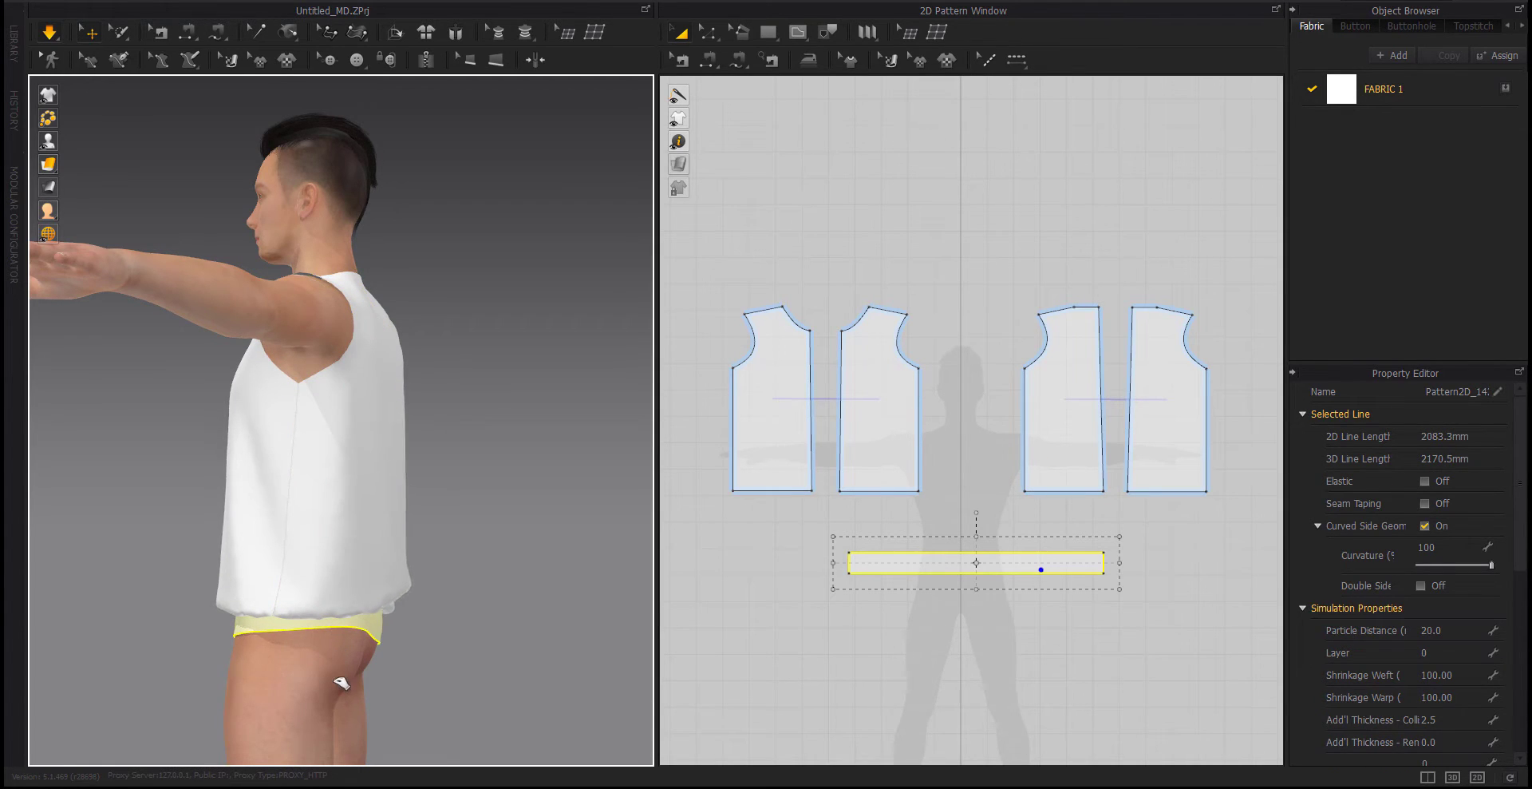
left_click_drag(334, 641, 328, 668)
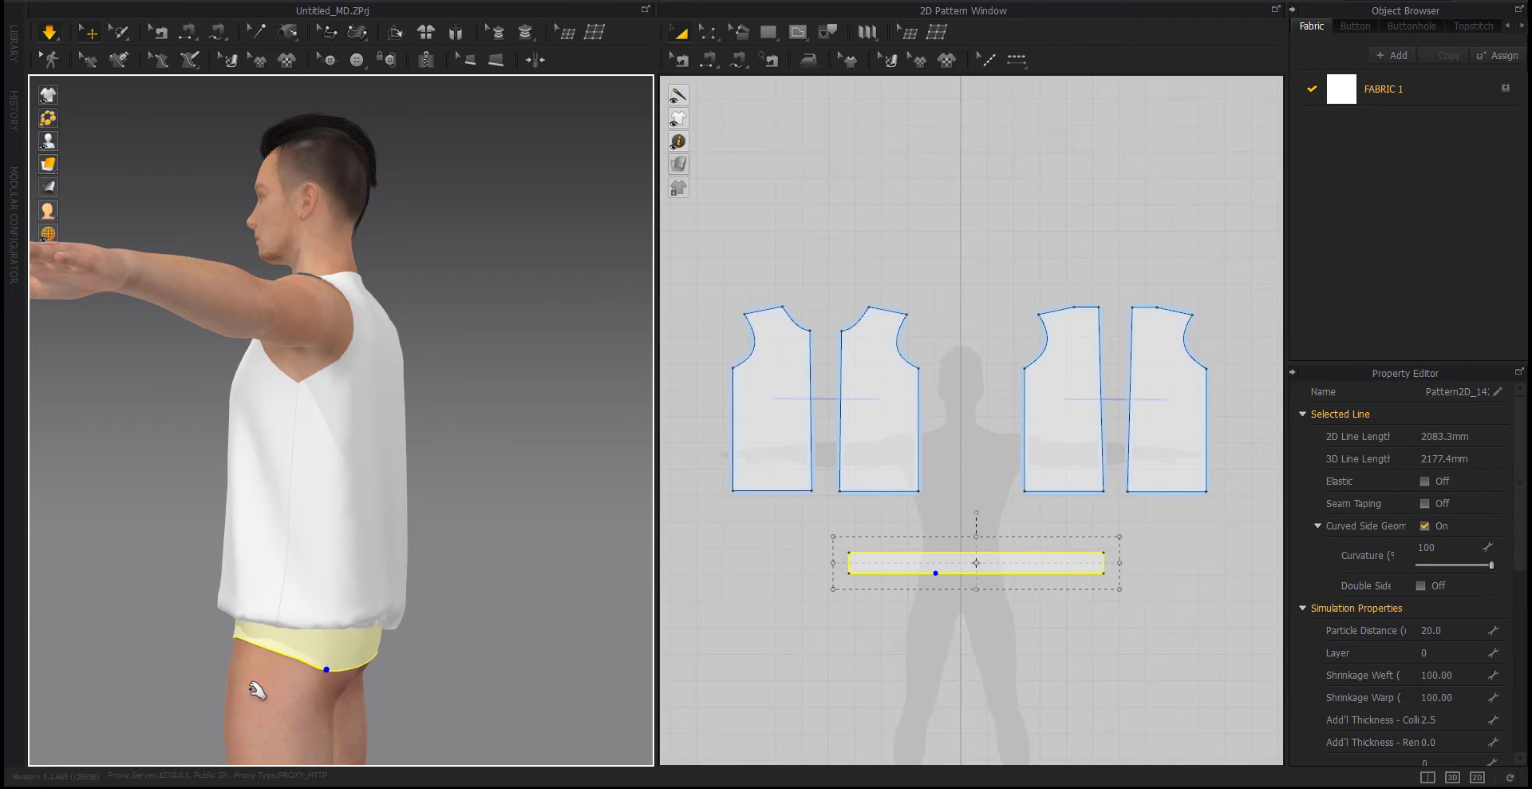
right_click_drag(257, 690, 396, 667)
left_click(397, 667)
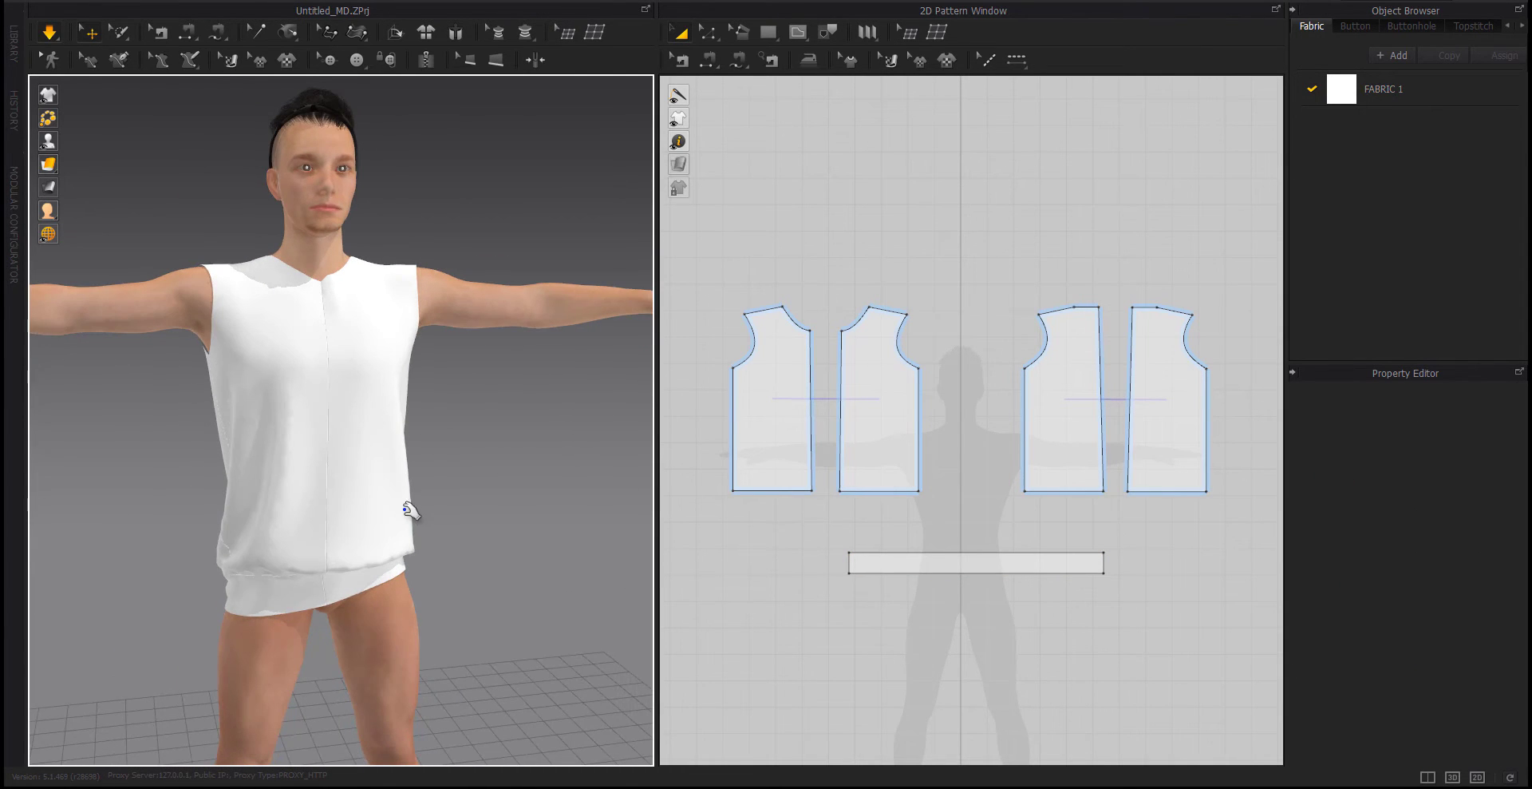
left_click(392, 471)
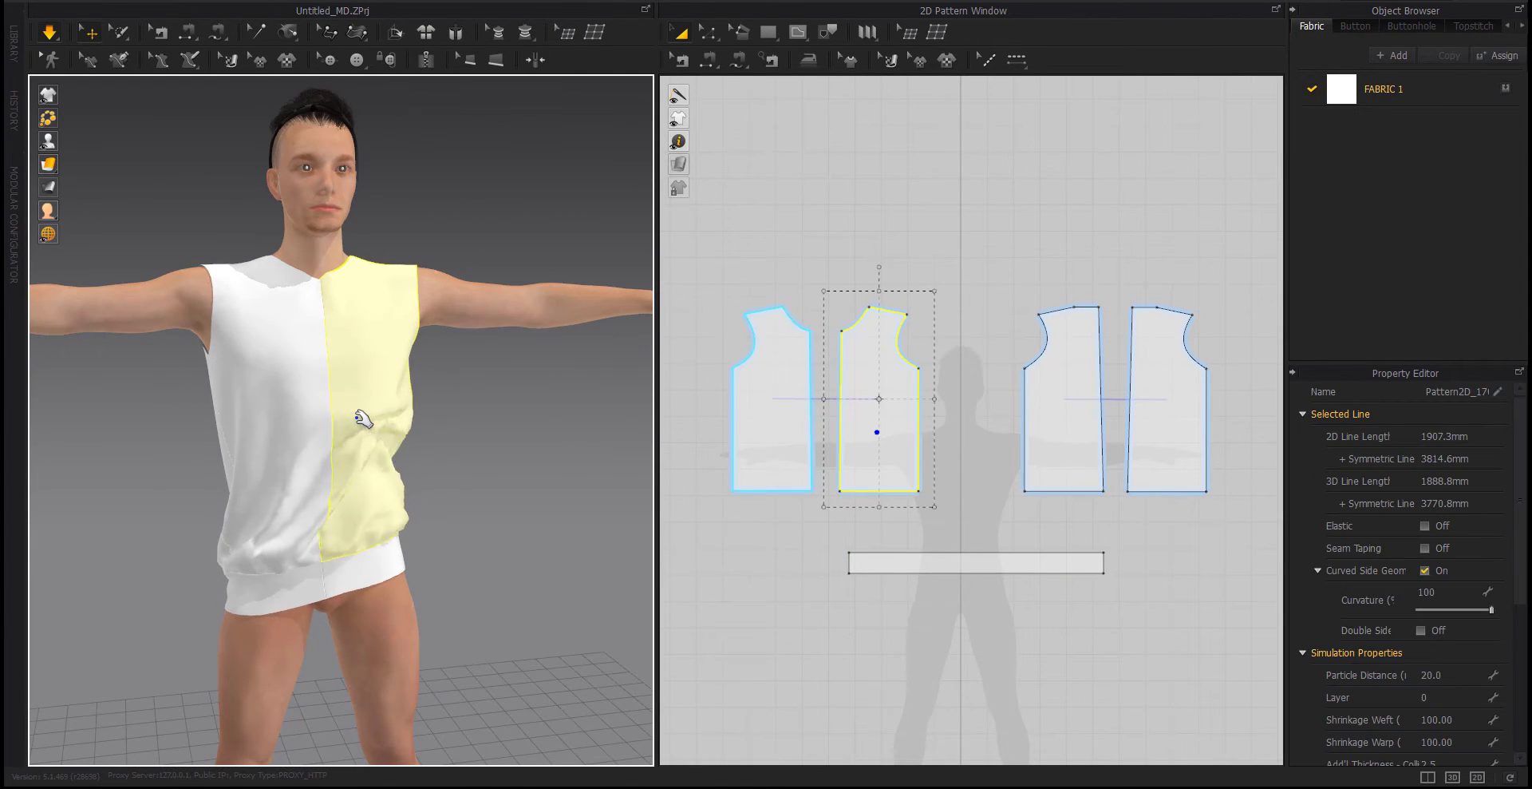
mouse_move(390, 569)
right_mouse_down()
mouse_move(10, 614)
mouse_move(397, 630)
right_mouse_up()
left_click(878, 615)
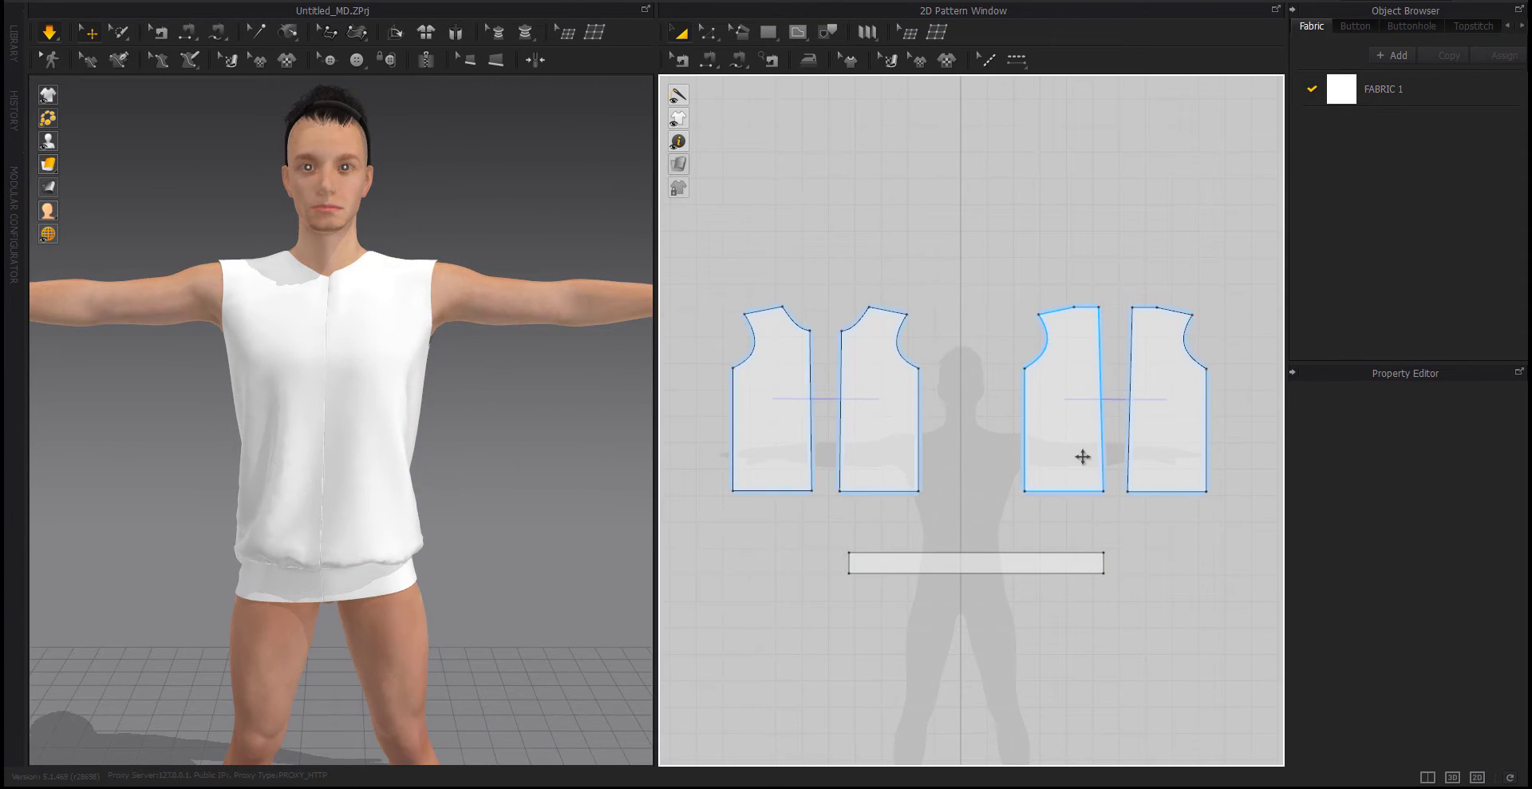
right_click_drag(967, 517, 1027, 571)
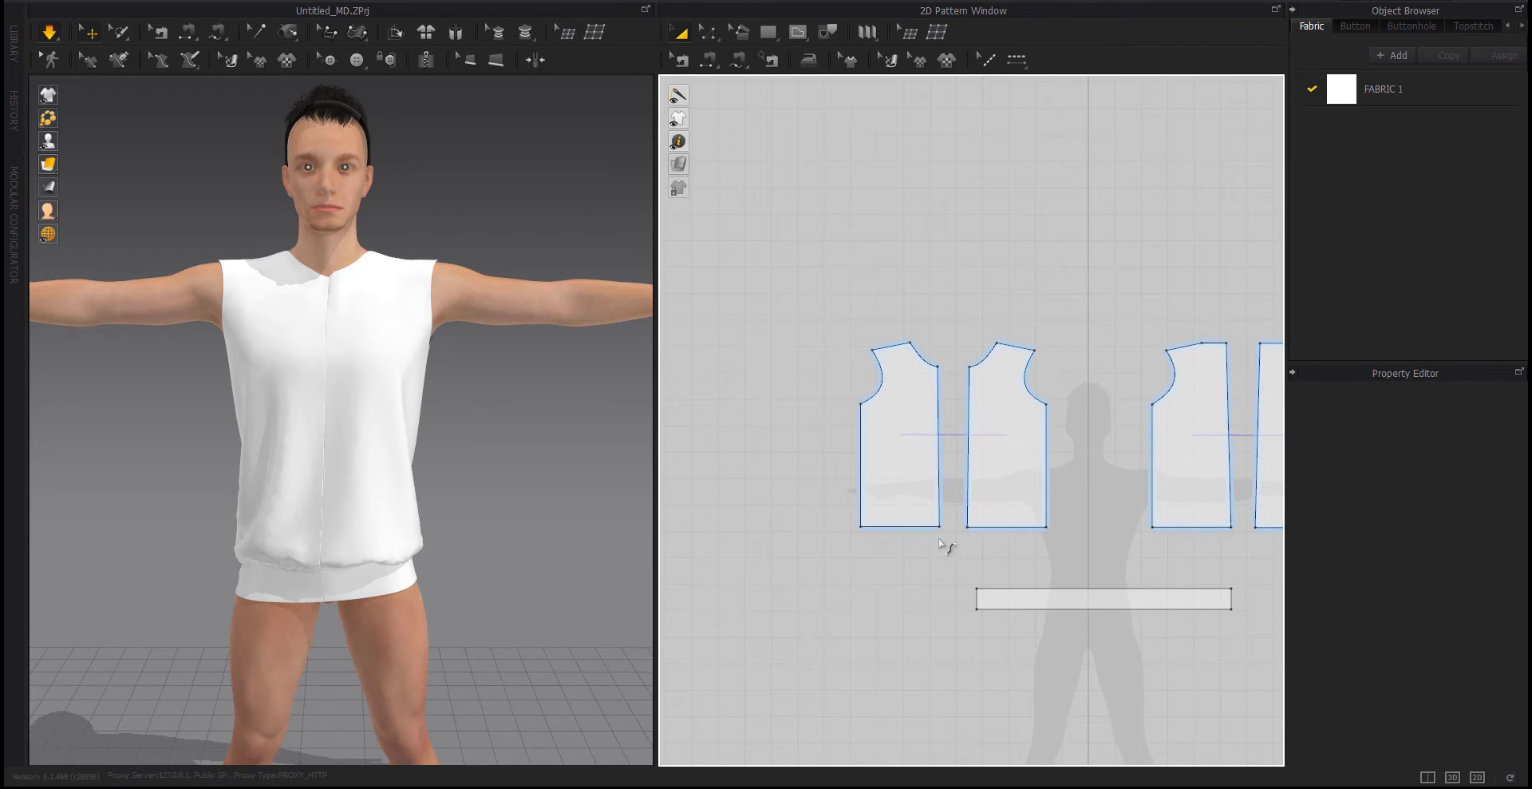
right_click_drag(1013, 421, 900, 438)
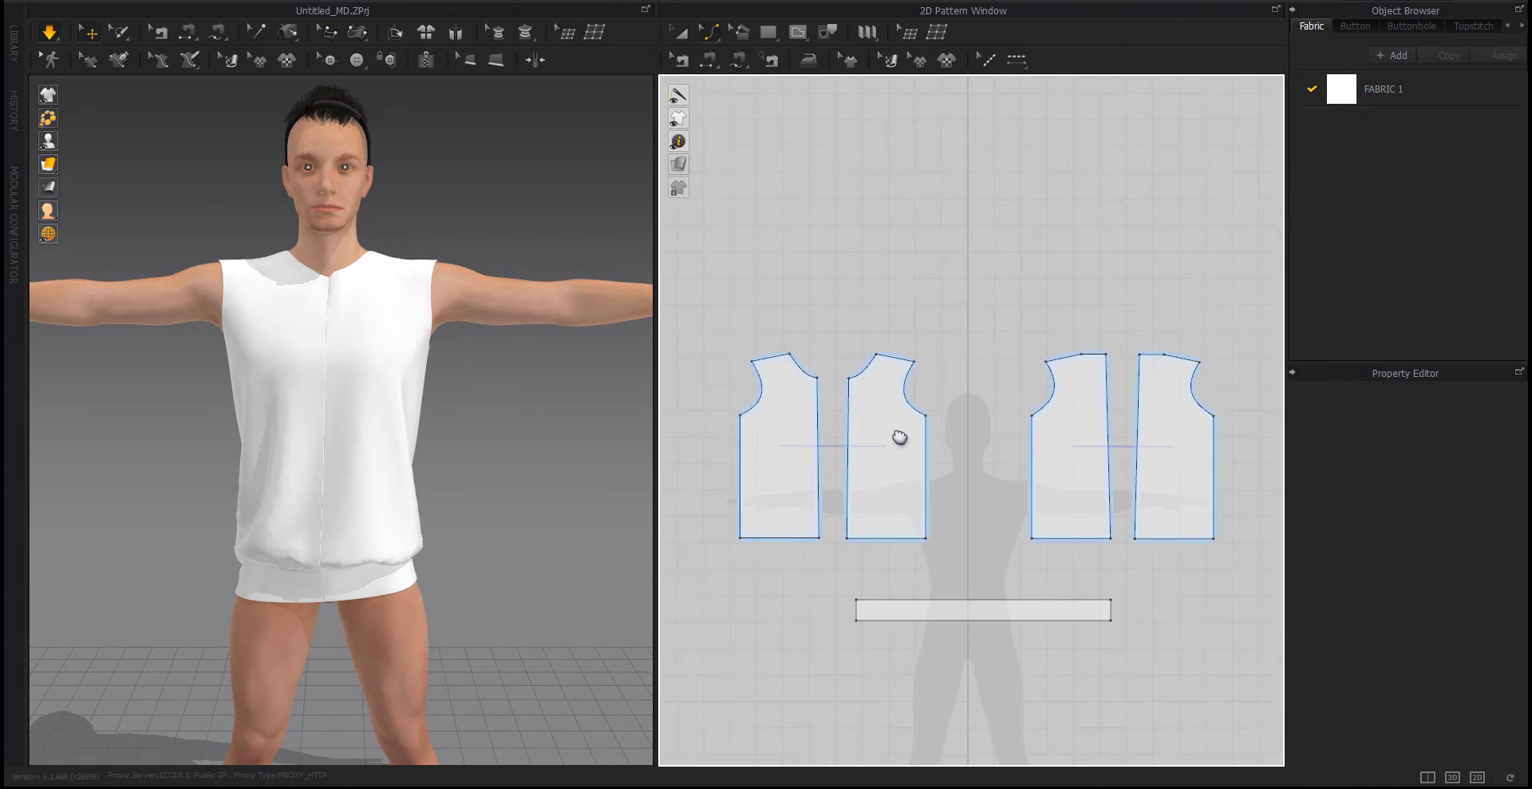
left_click(759, 398)
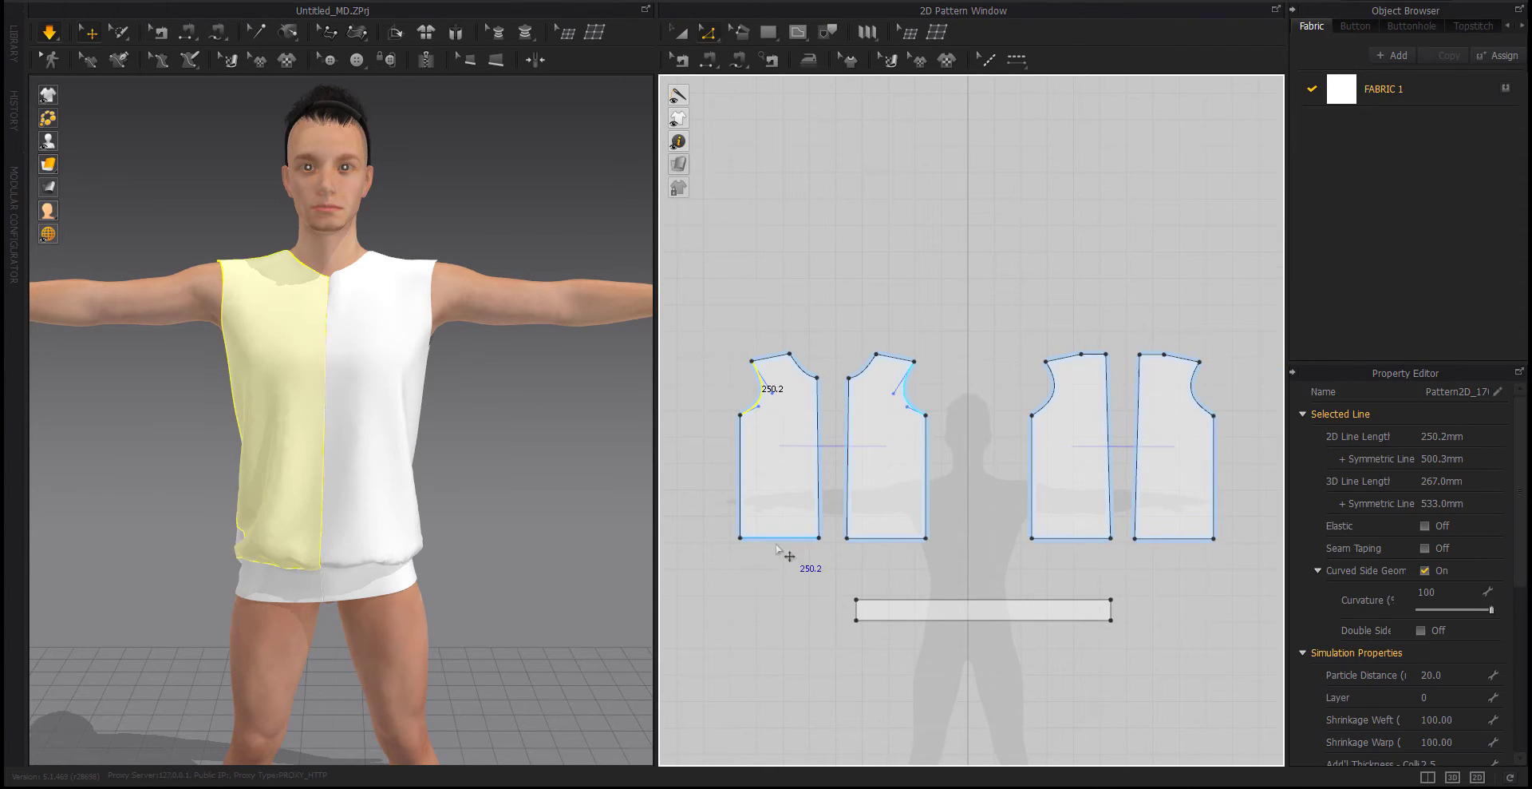
left_click(1049, 397)
left_click_drag(1009, 455, 763, 455)
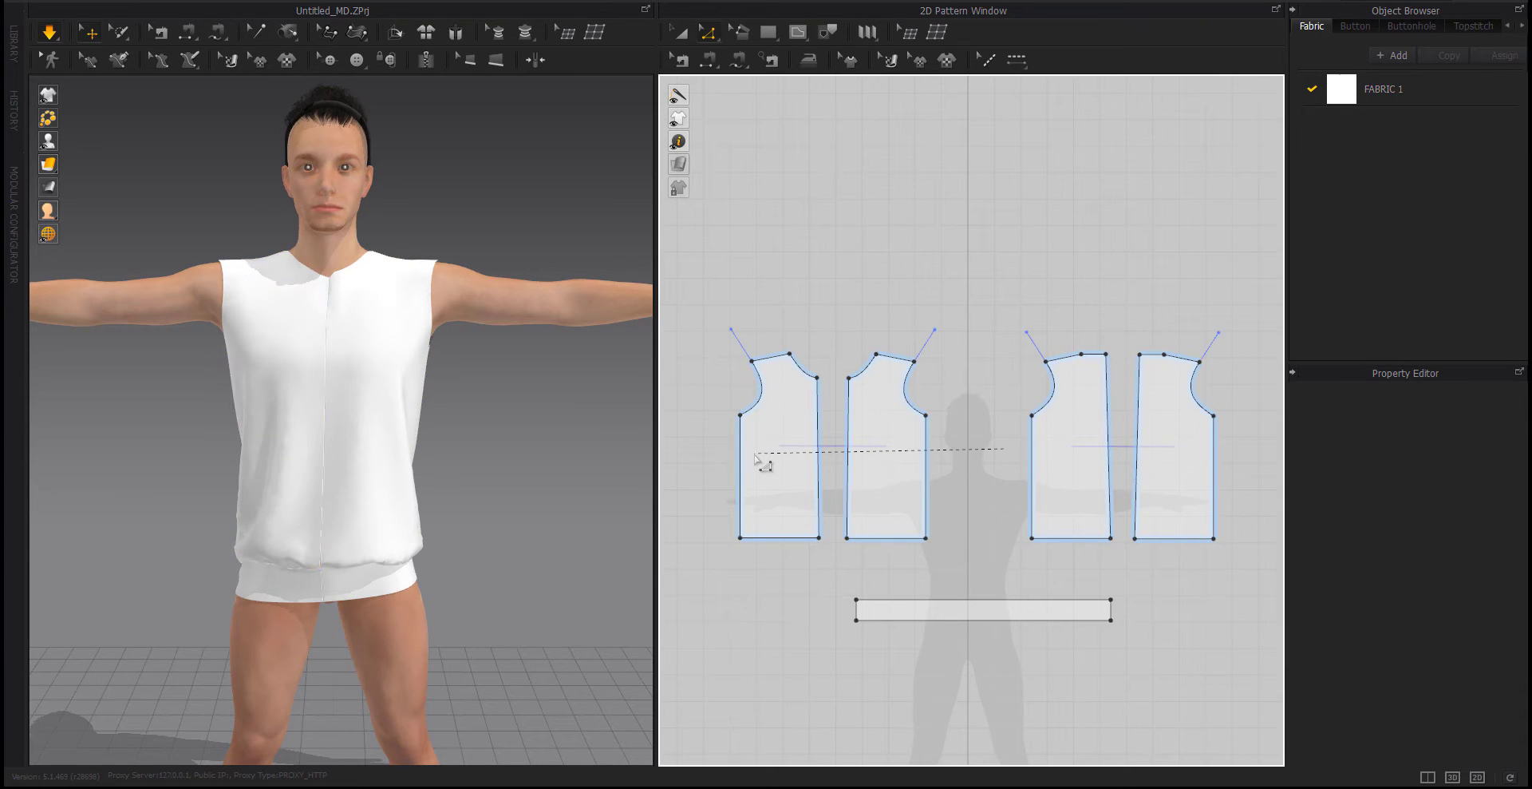
right_click_drag(763, 455, 773, 465)
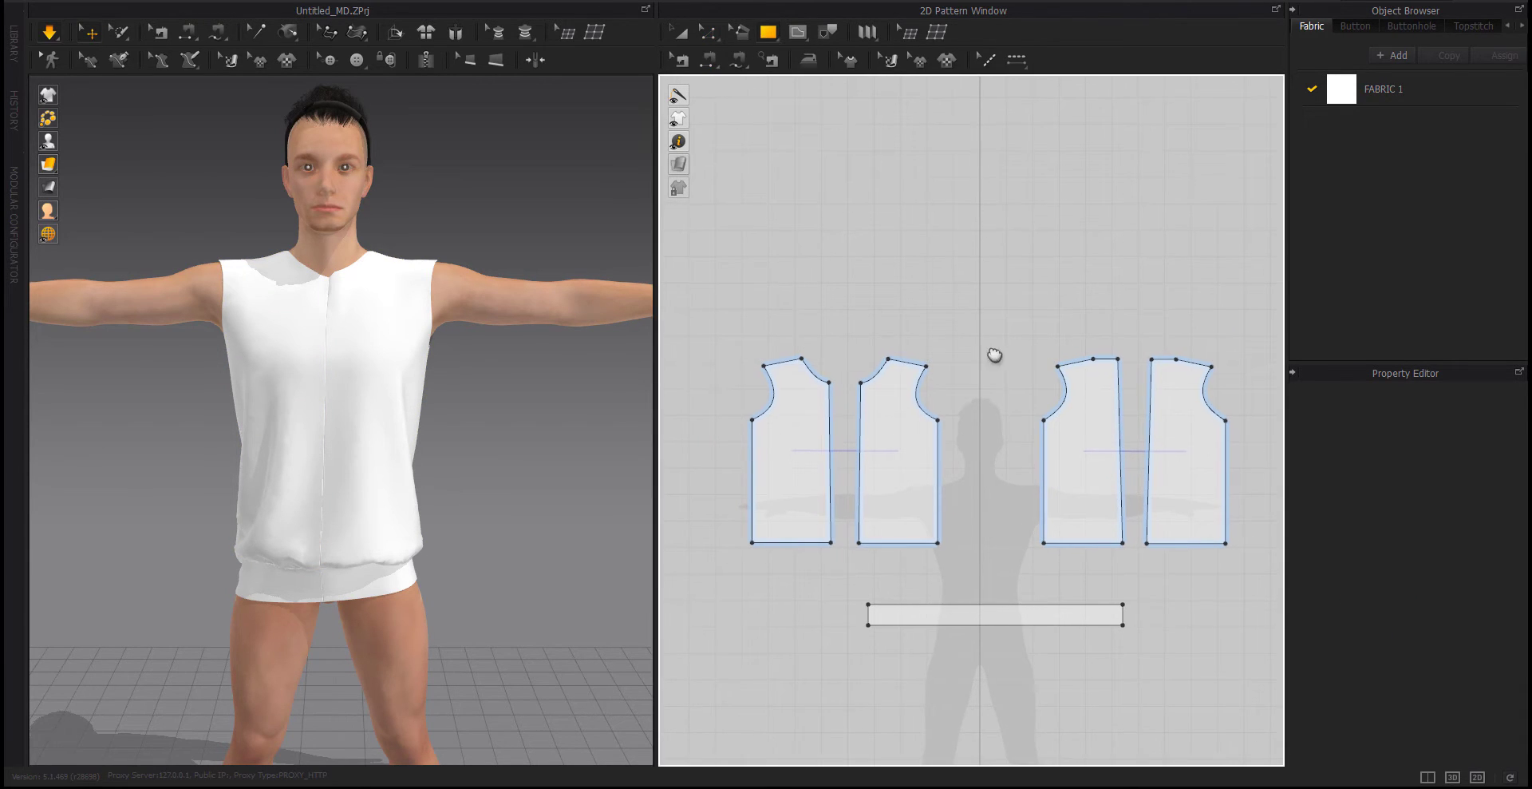
right_click_drag(654, 407, 845, 406)
left_click(844, 406)
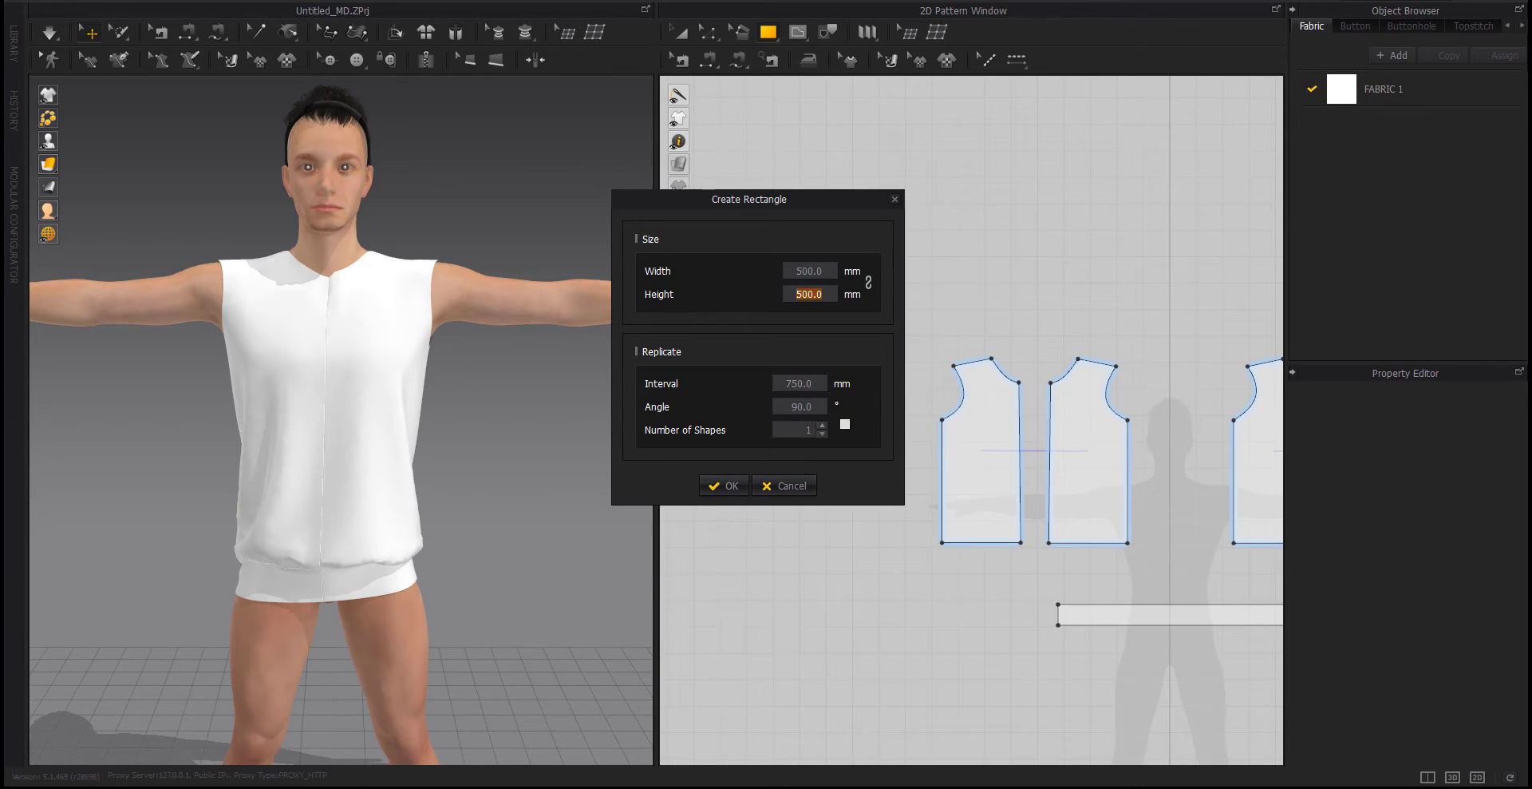
Create the 500 × 500 mm square panel and split its top edge in half
key("Return")
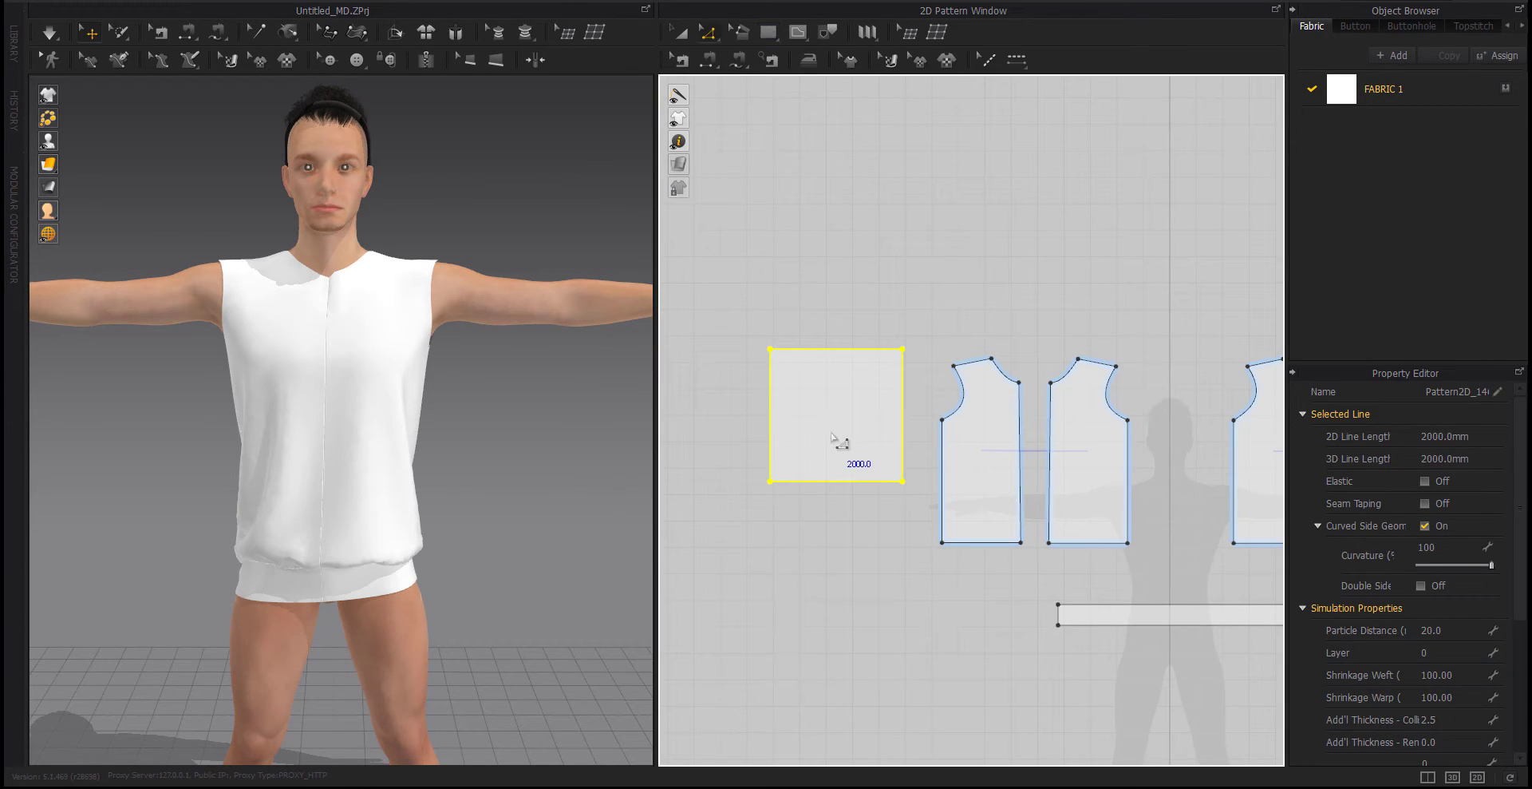
left_click(848, 521)
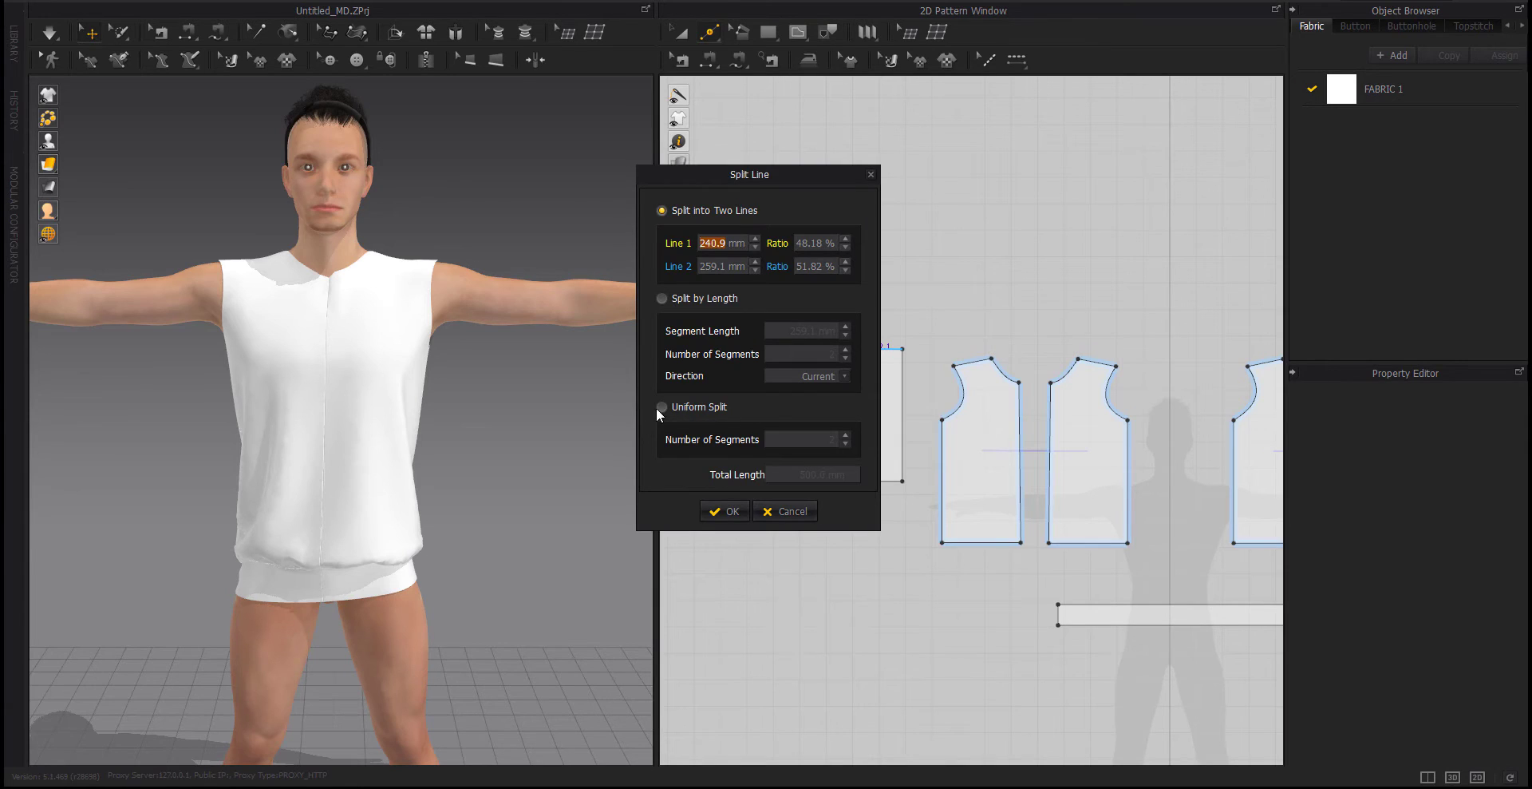
left_click(662, 407)
left_click(719, 511)
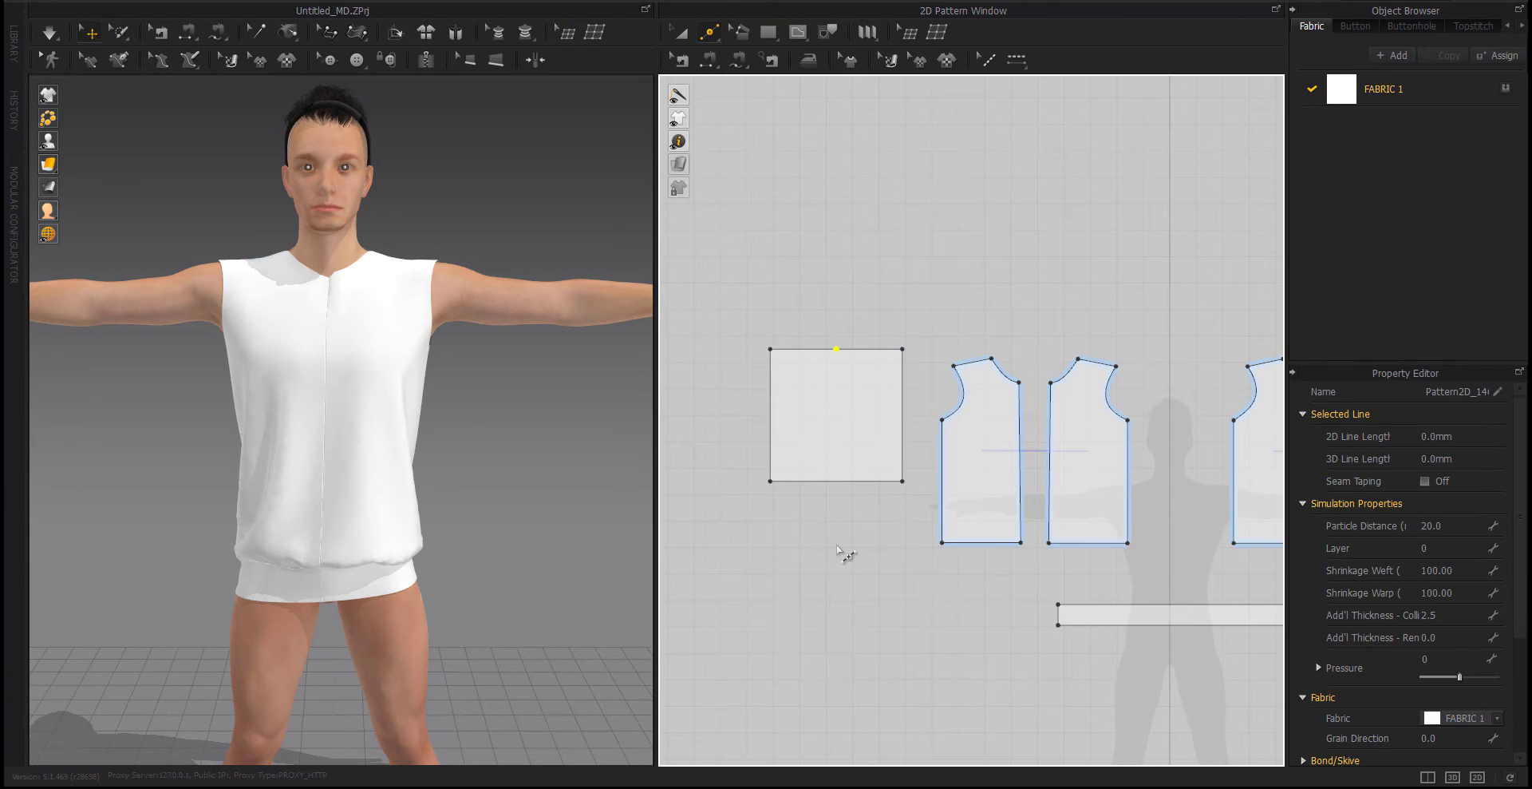
Raise the top edge's midpoint into a peak and convert it to a smooth curve point
key("z")
left_click_drag(851, 349, 840, 330)
right_click(840, 331)
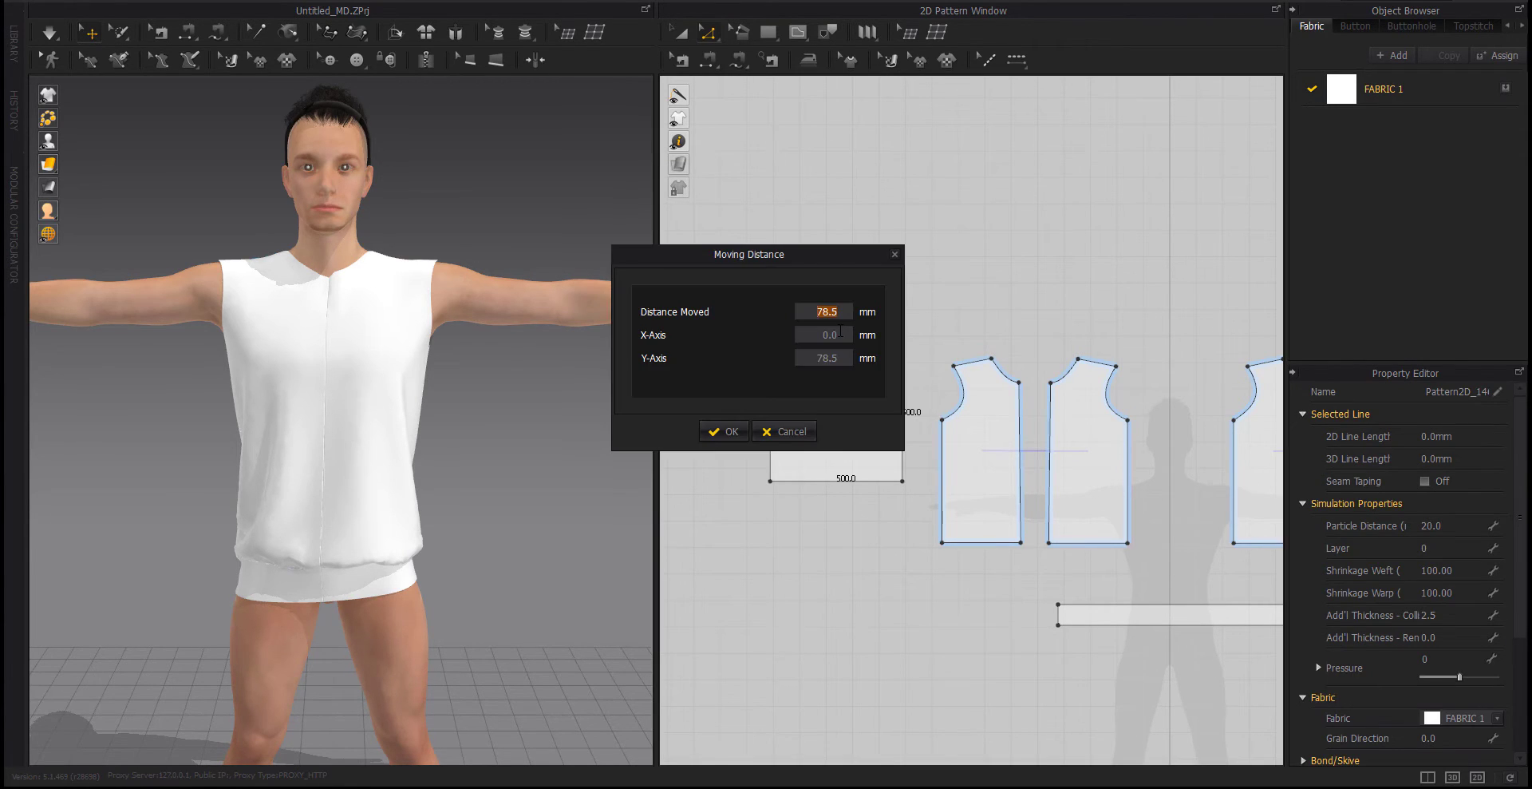
key("Return")
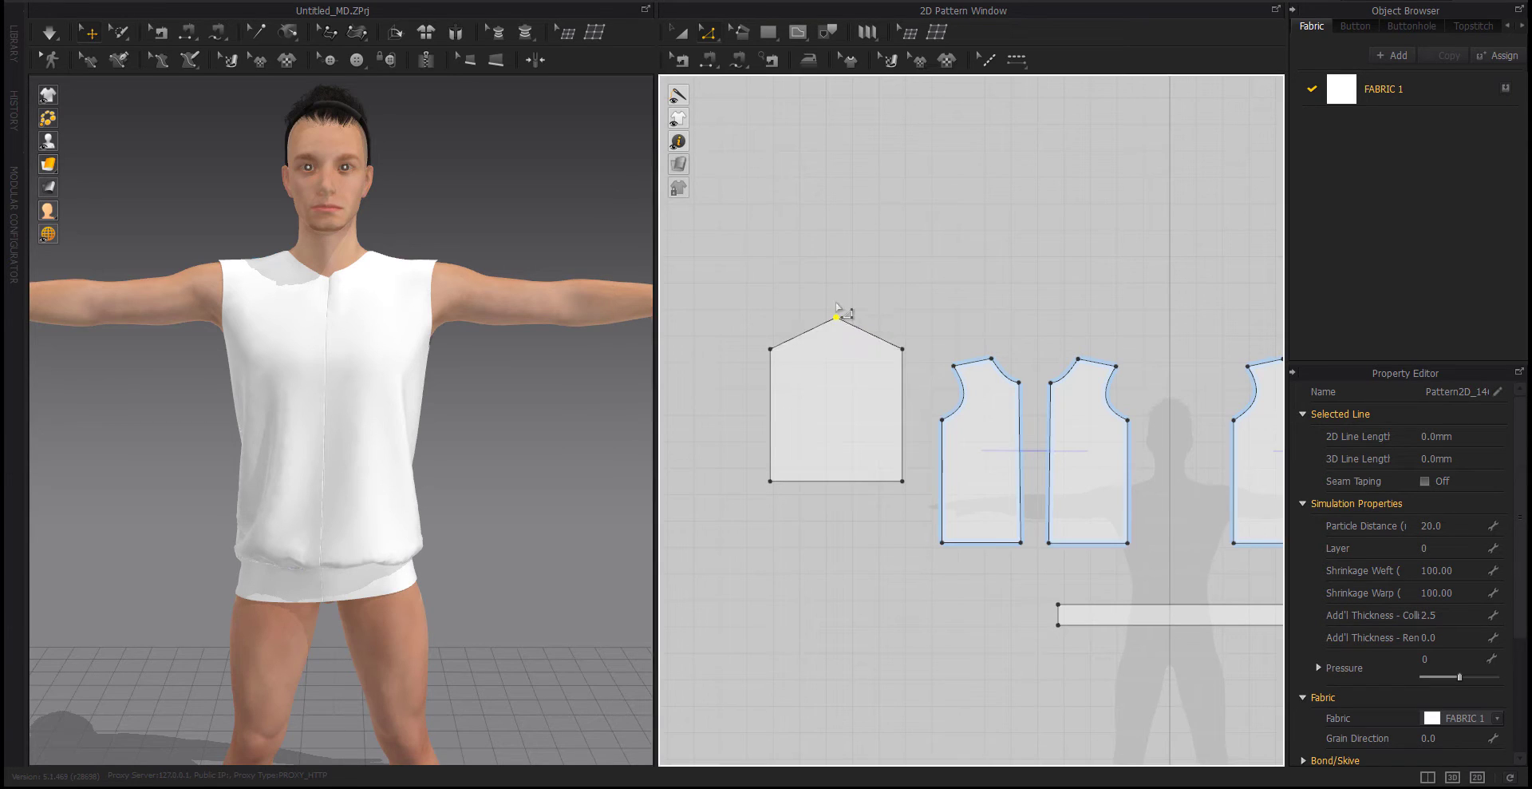
right_click(840, 320)
left_click(882, 401)
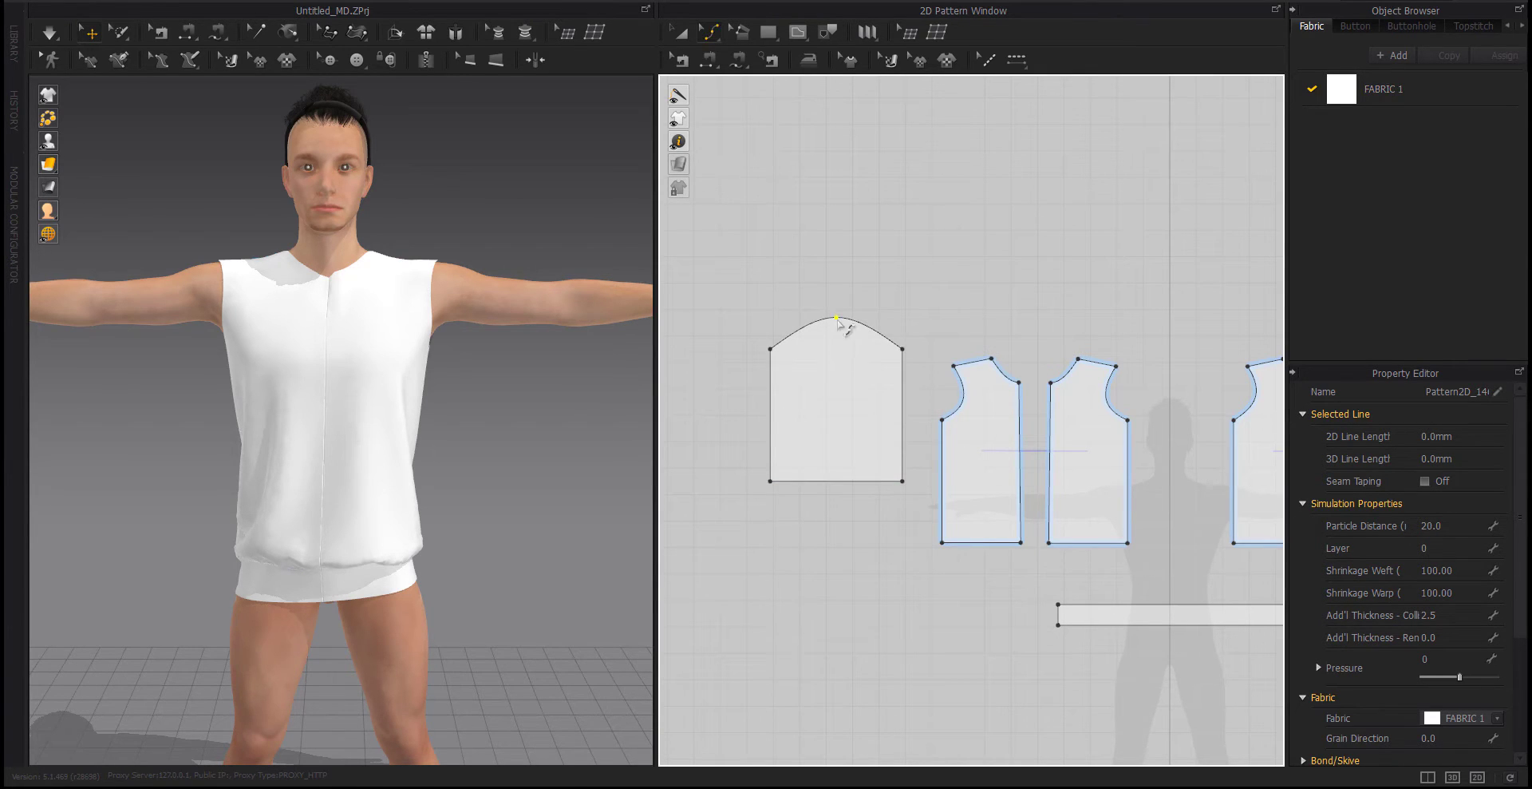
Raise the arc higher, add curve points on both cap sides, and align the top point
left_click_drag(838, 317, 837, 306)
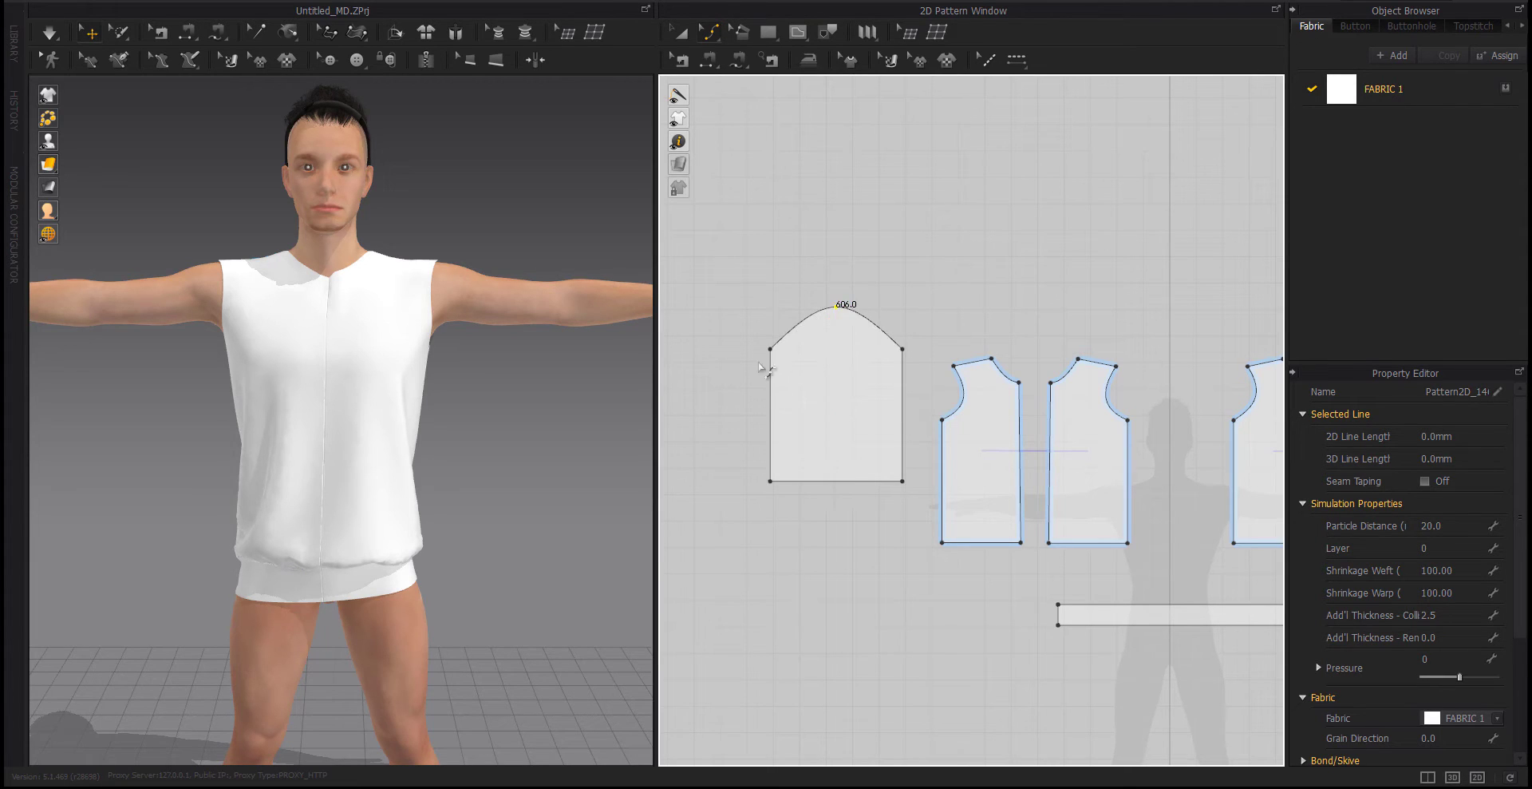
left_click(801, 334)
right_click(795, 326)
left_click(769, 301)
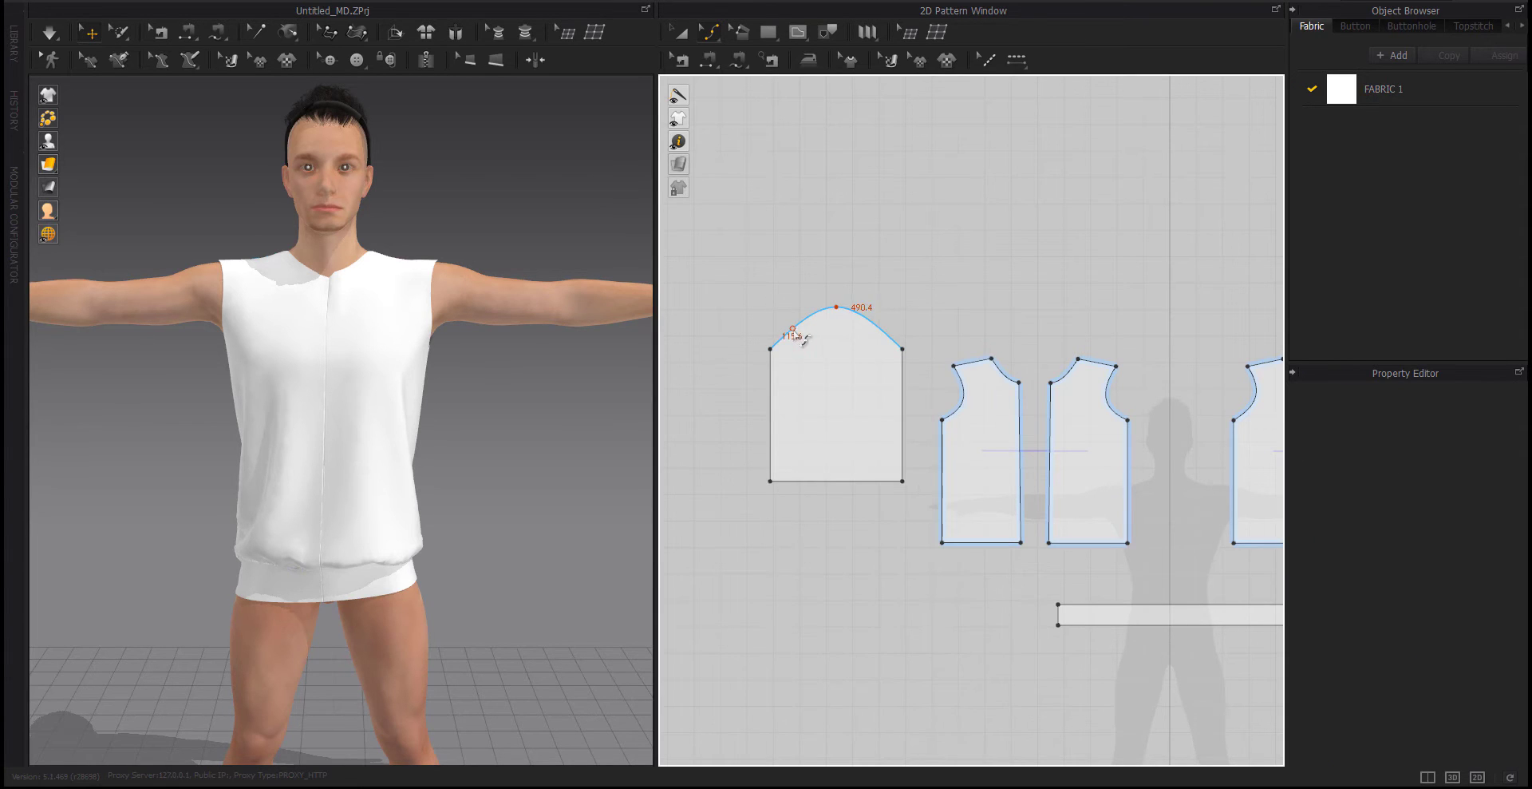
left_click(799, 335)
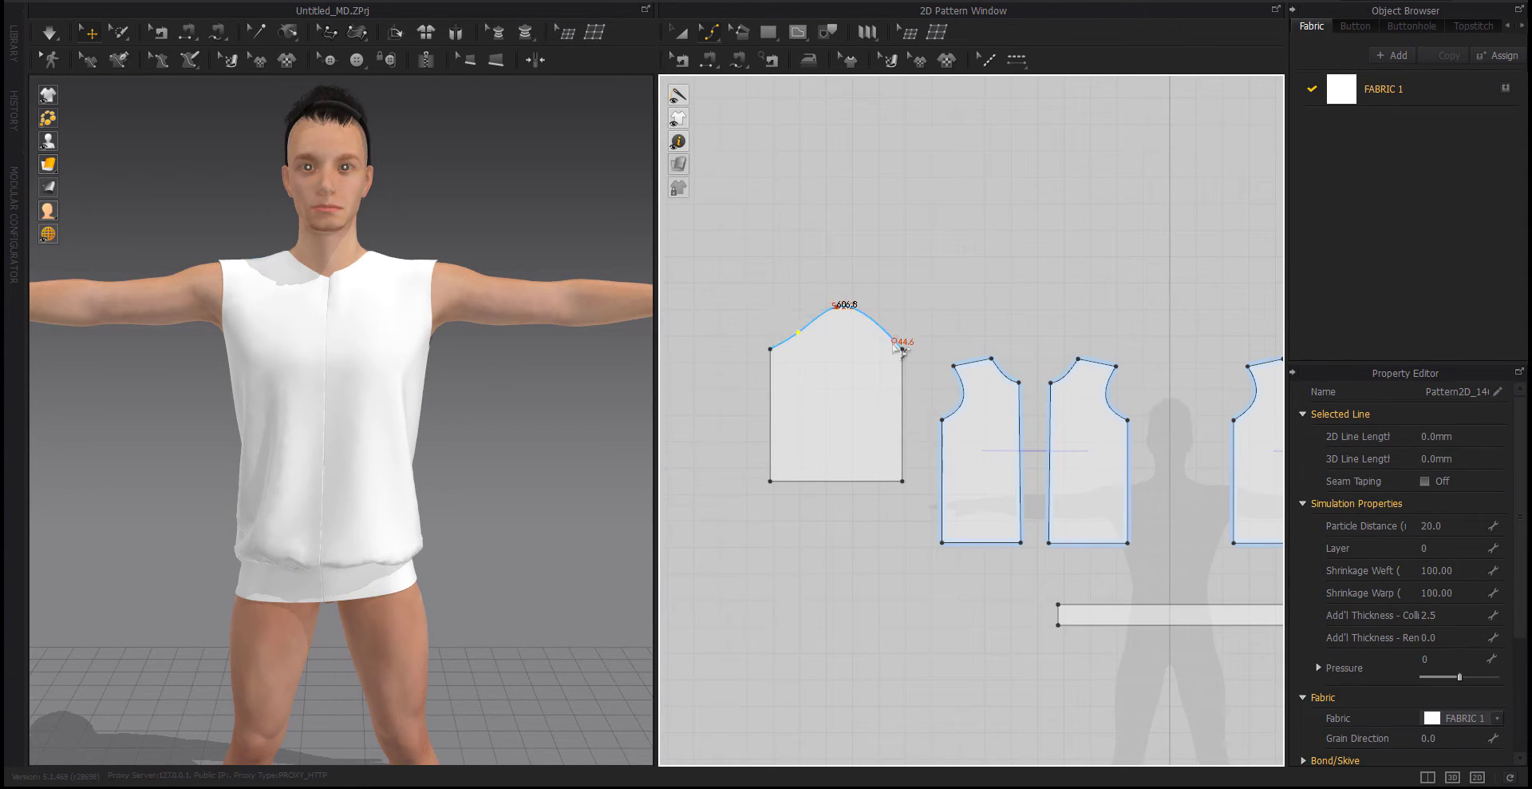
left_click(880, 326)
left_click(796, 333)
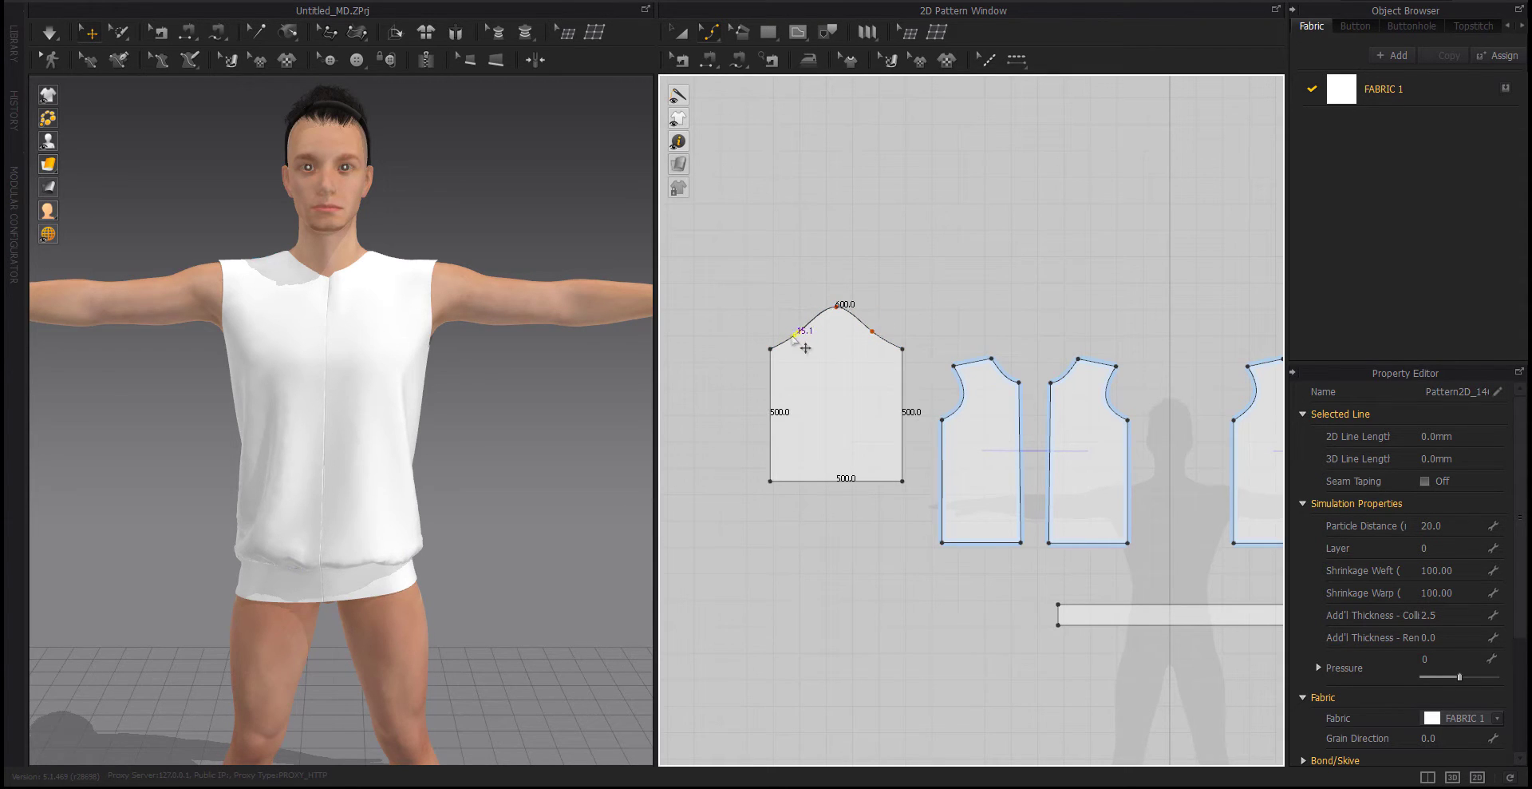
left_click(876, 332)
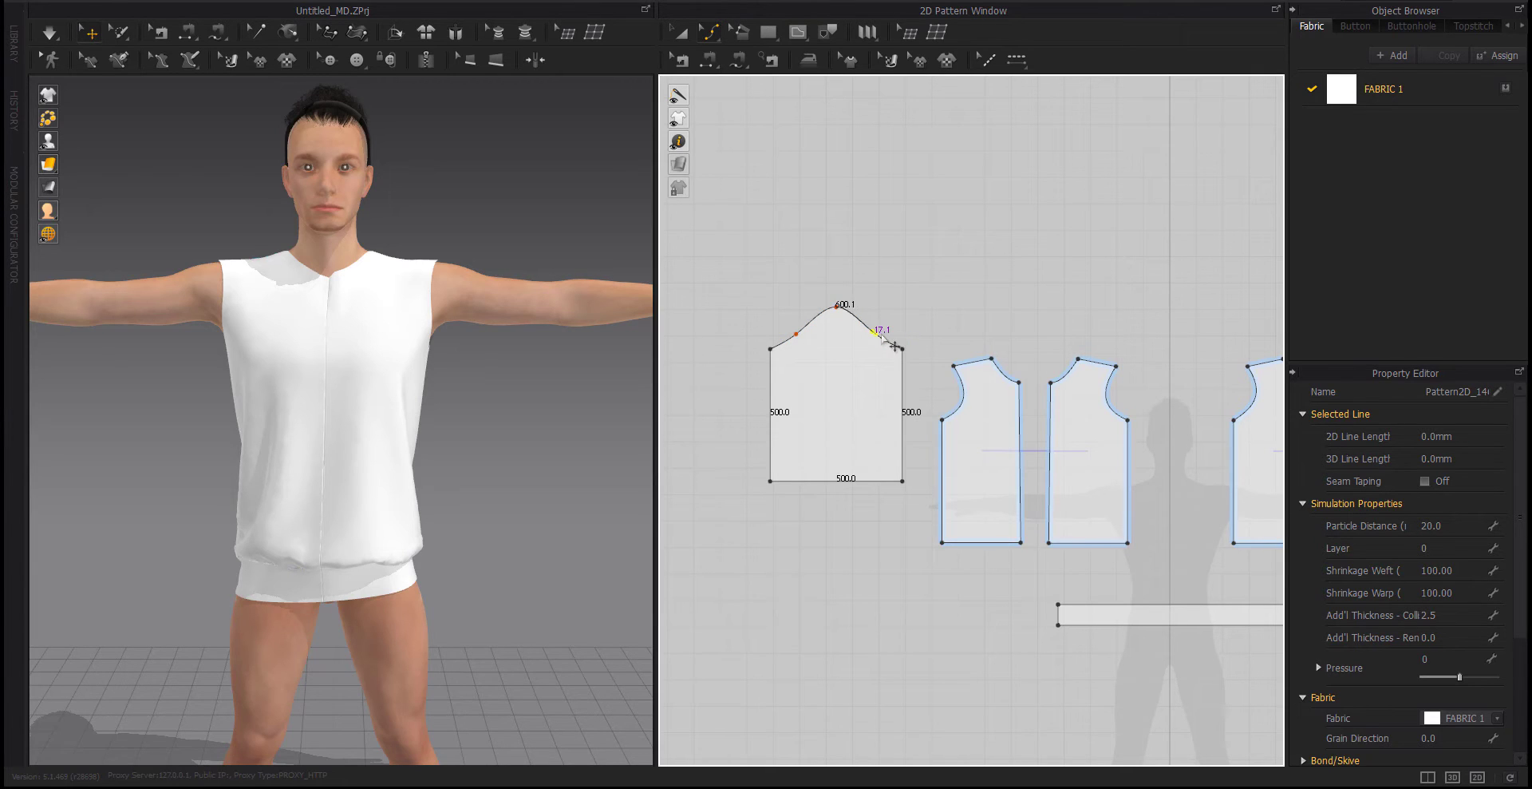
left_click(838, 307)
left_click(758, 400)
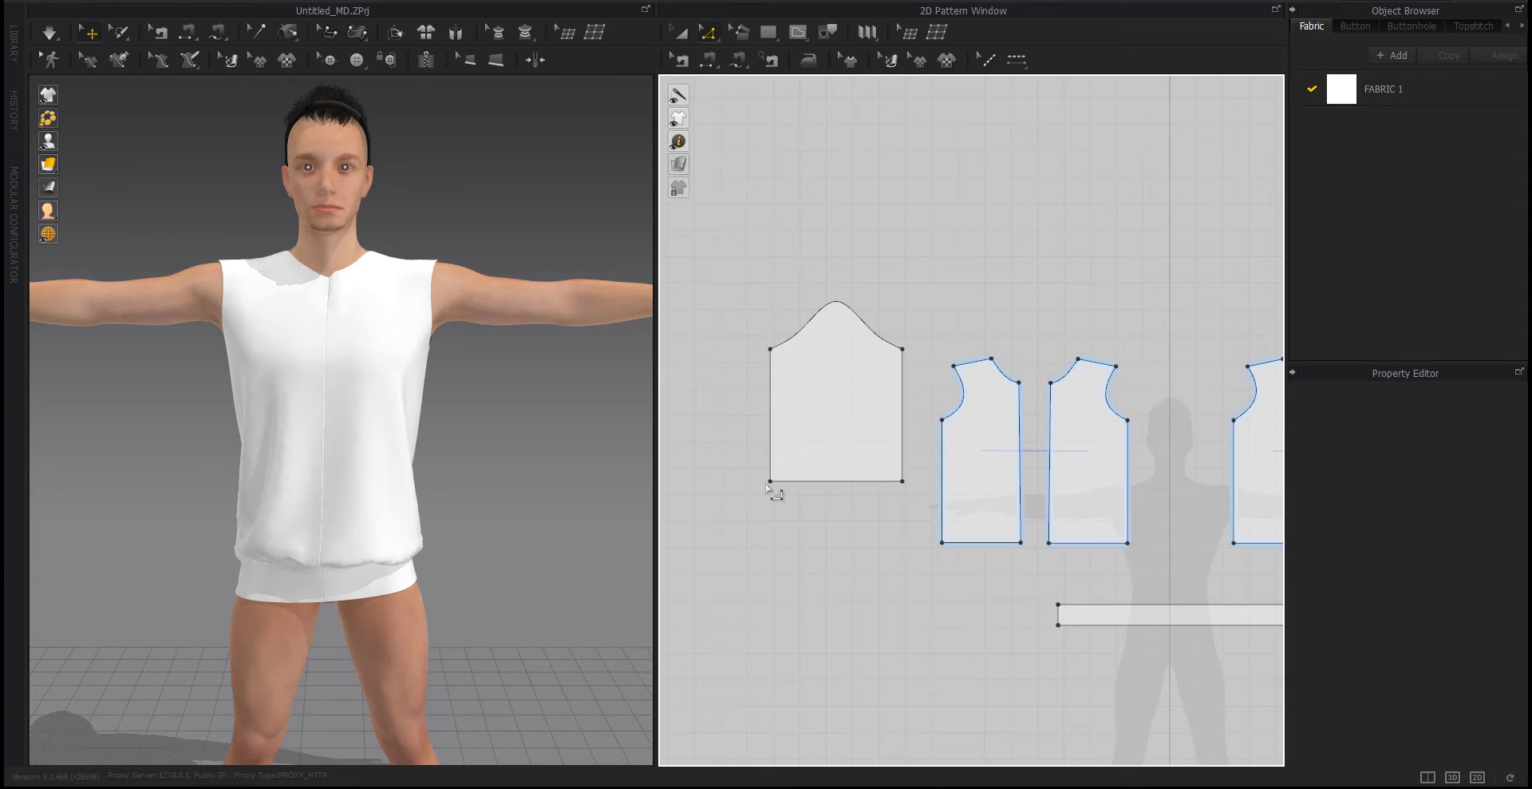
Move both bottom corners of the sleeve inward to taper it to 358.1 mm
left_click_drag(770, 481, 789, 481)
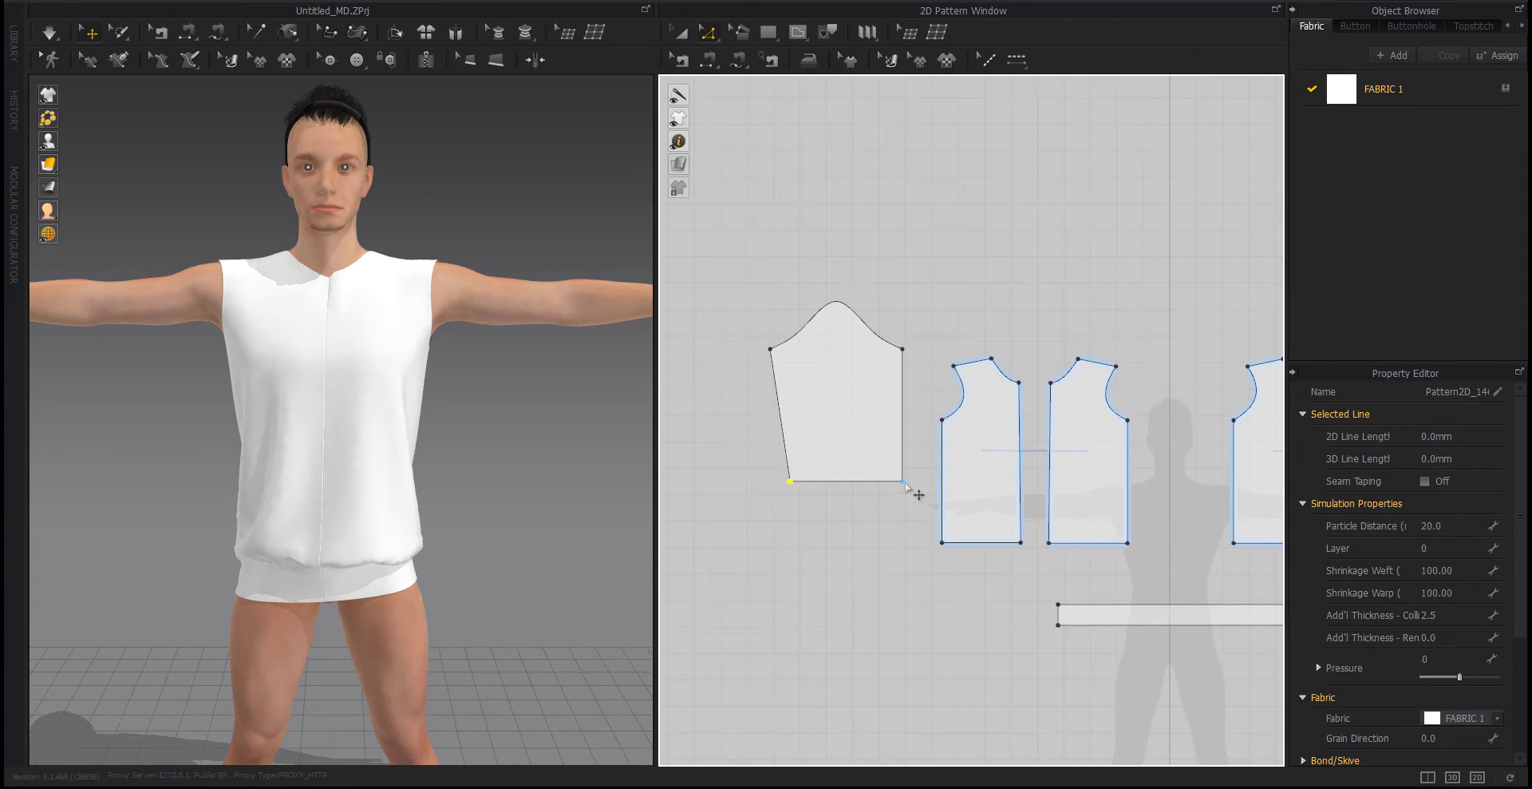
left_click_drag(905, 482, 888, 484)
left_click(896, 520)
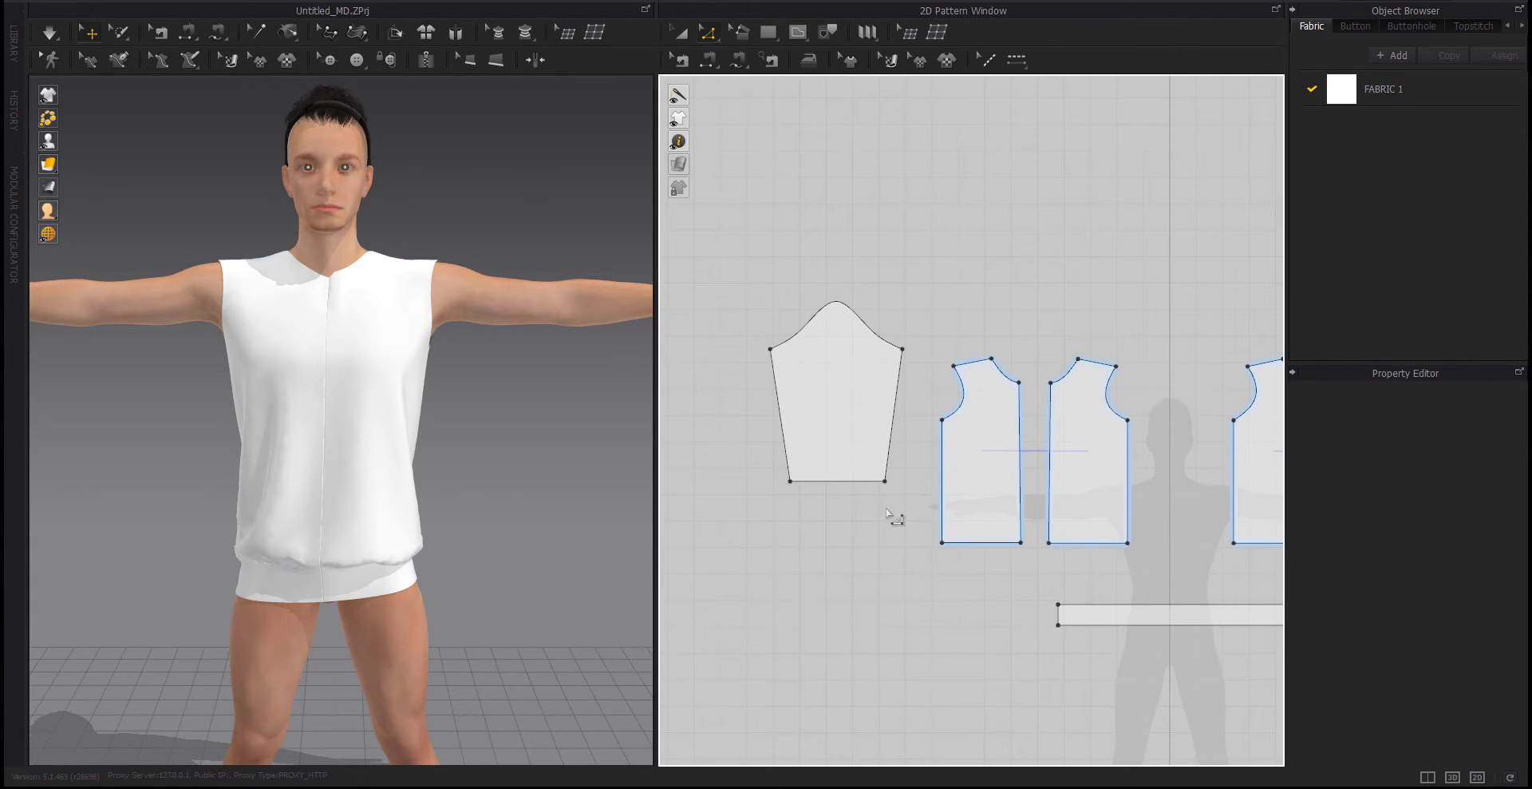
right_click_drag(896, 519, 835, 517)
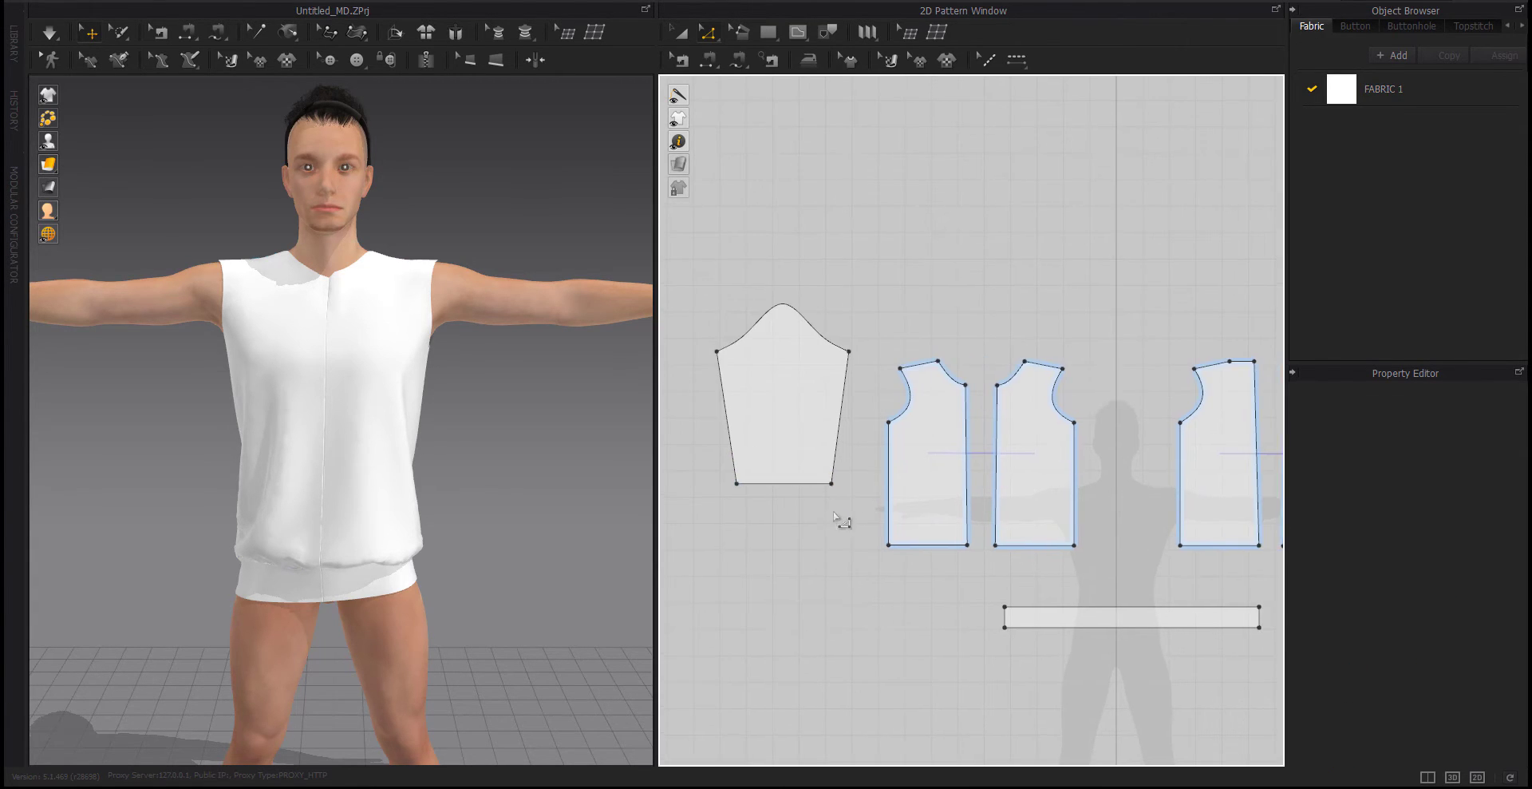
Add and adjust curve points on both cap sides, then open the cap curve's Split Line options
left_click(748, 344)
left_click(740, 339)
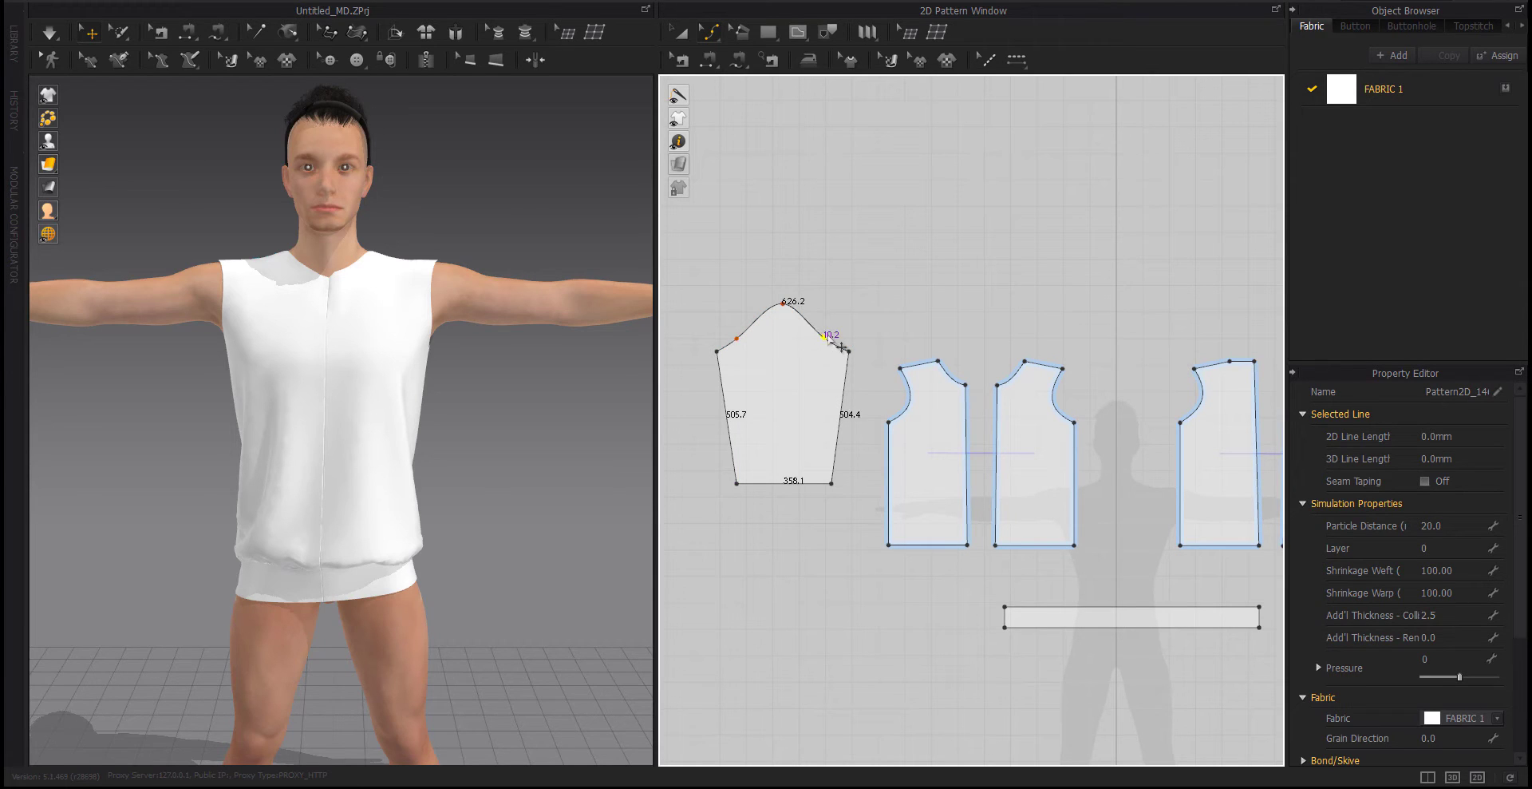
left_click(841, 343)
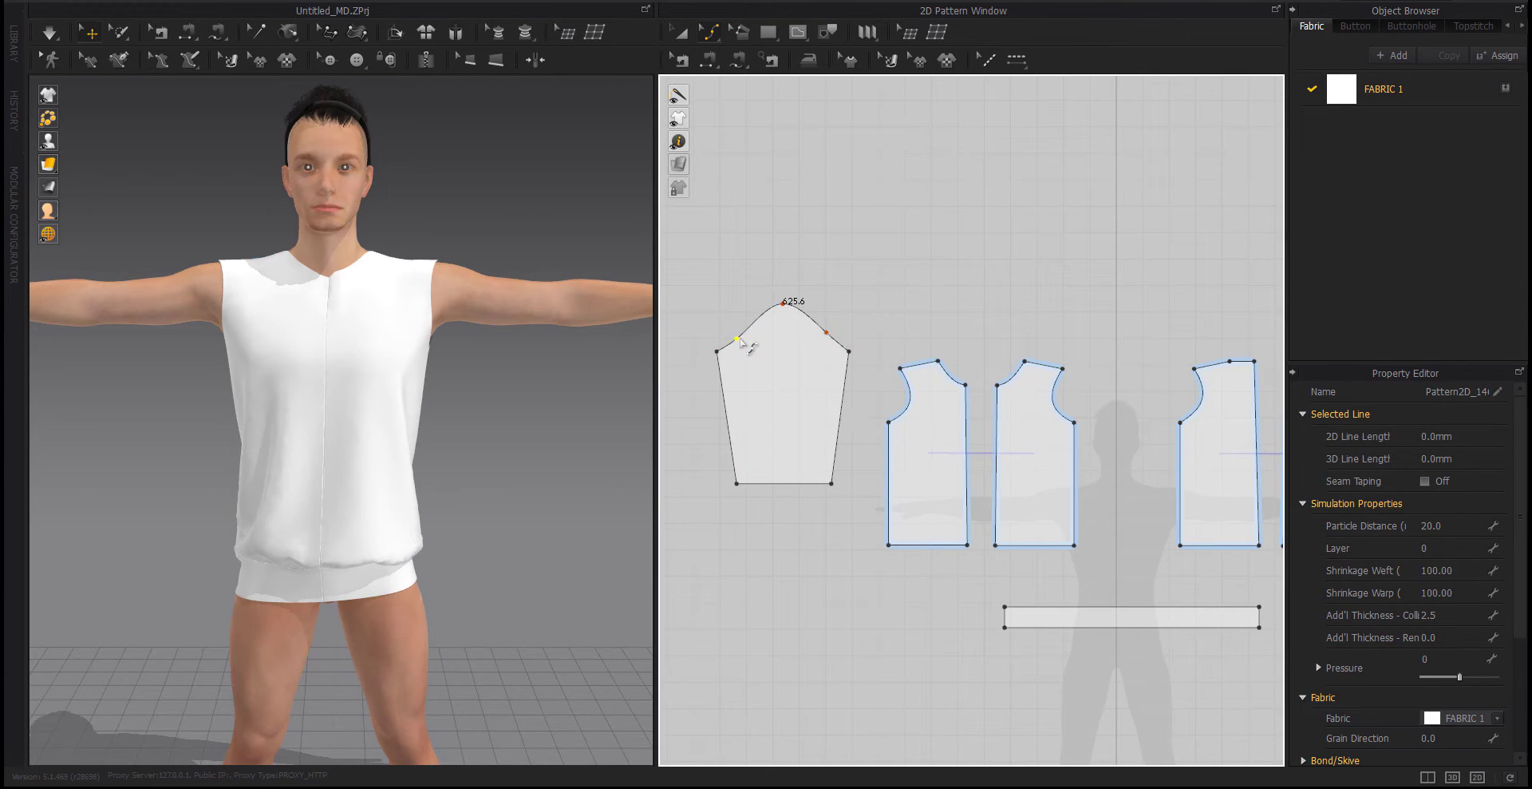
left_click_drag(740, 340, 749, 345)
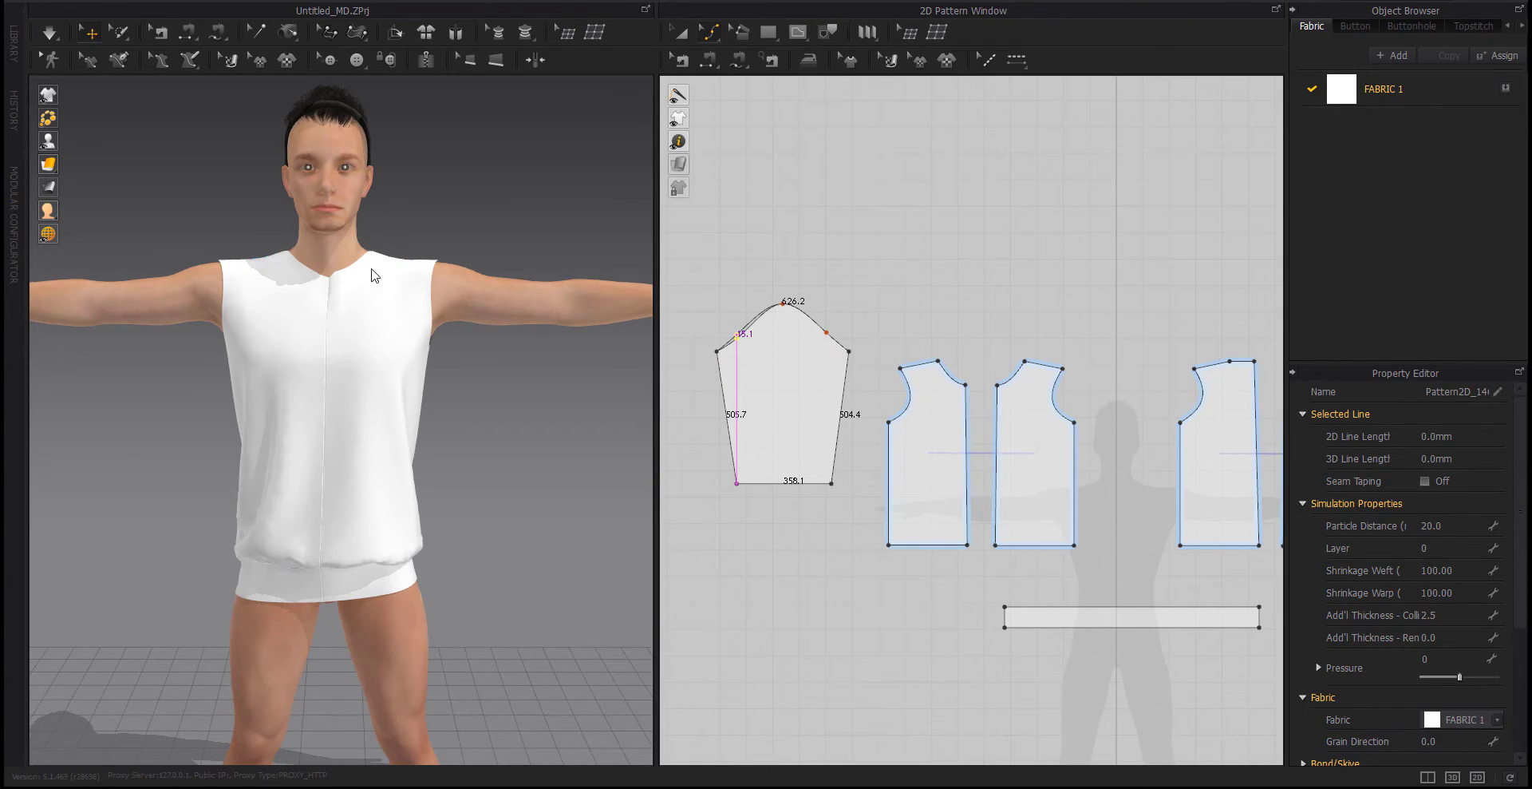
left_click_drag(741, 337, 737, 335)
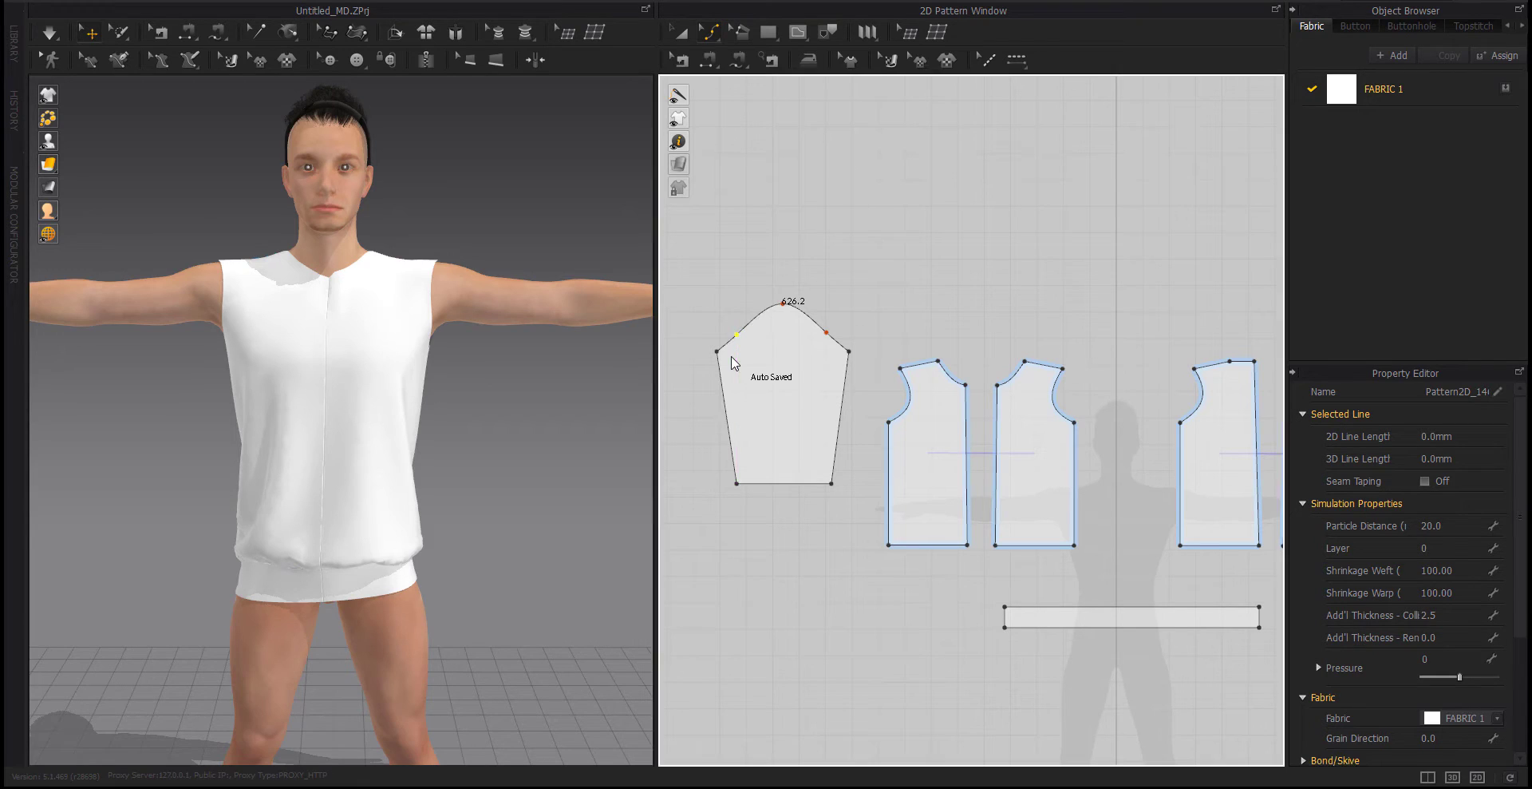
left_click(818, 567)
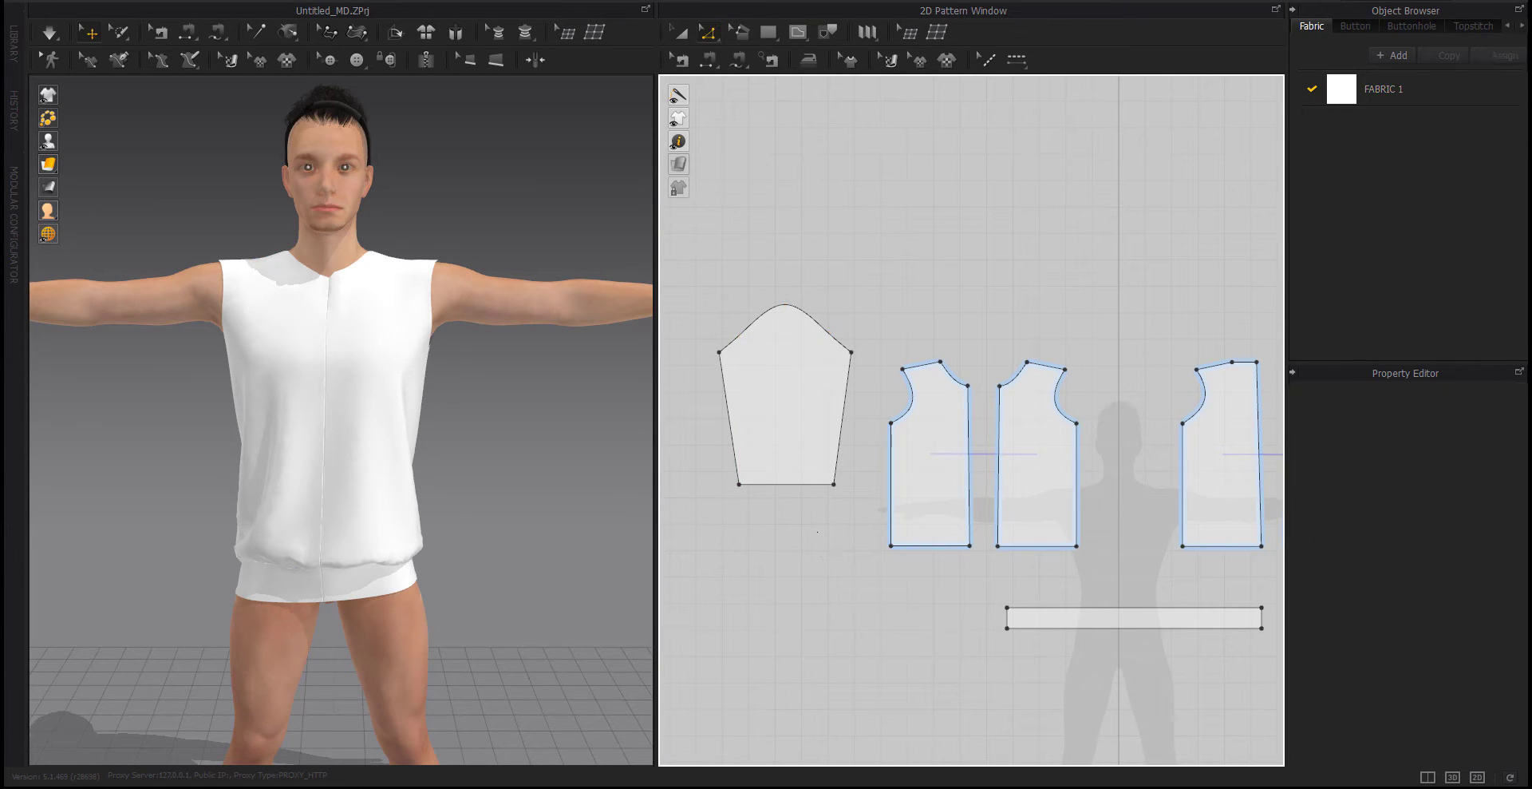
right_click(797, 311)
left_click(830, 335)
Split the sleeve cap edge into two equal segments
left_click(661, 404)
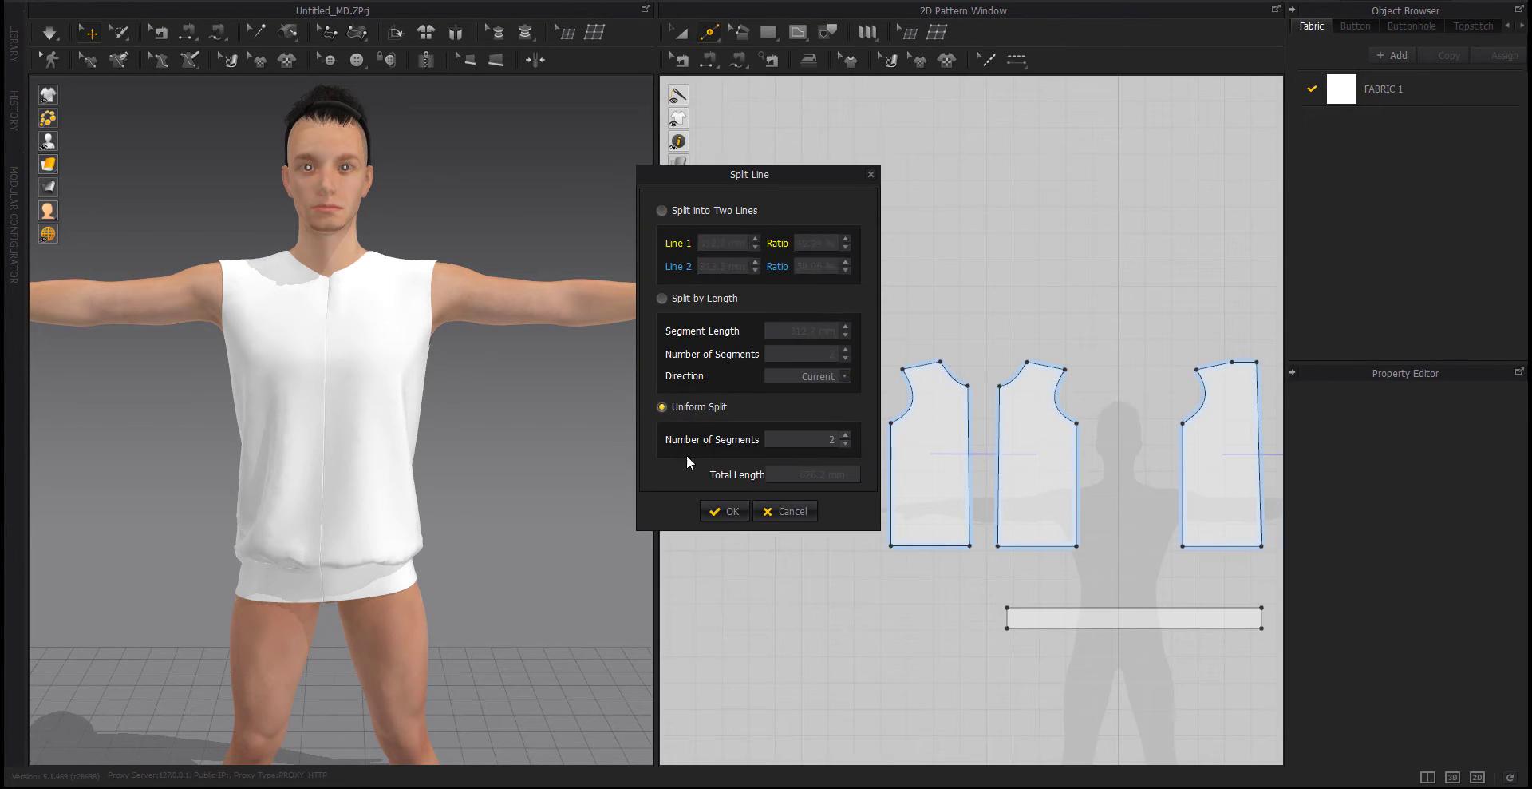
left_click(719, 506)
key("n")
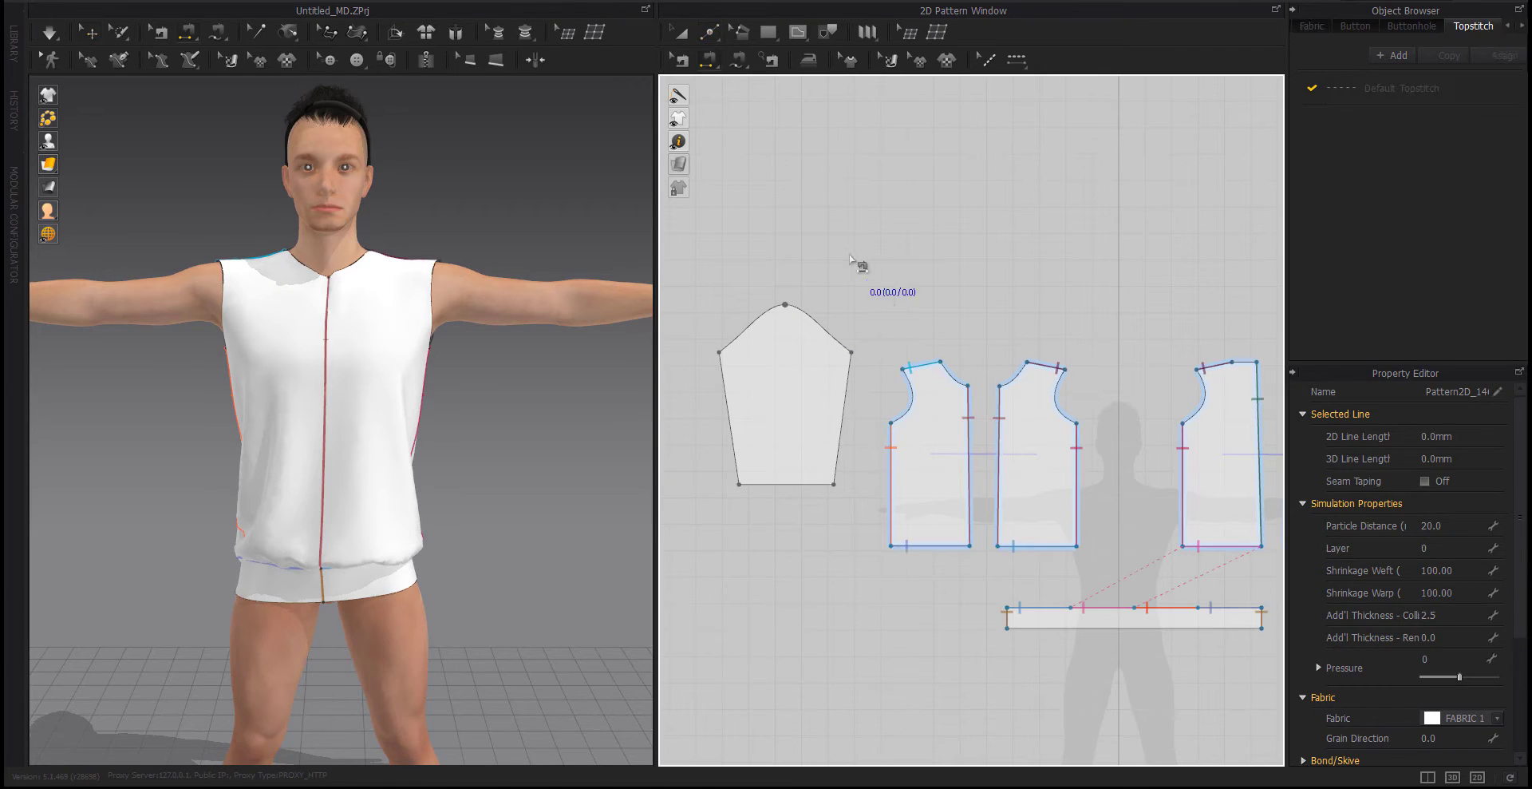
Show the arrangement points and wrap the sleeve panel around the avatar's right arm
scroll(434, 374, "down", 3)
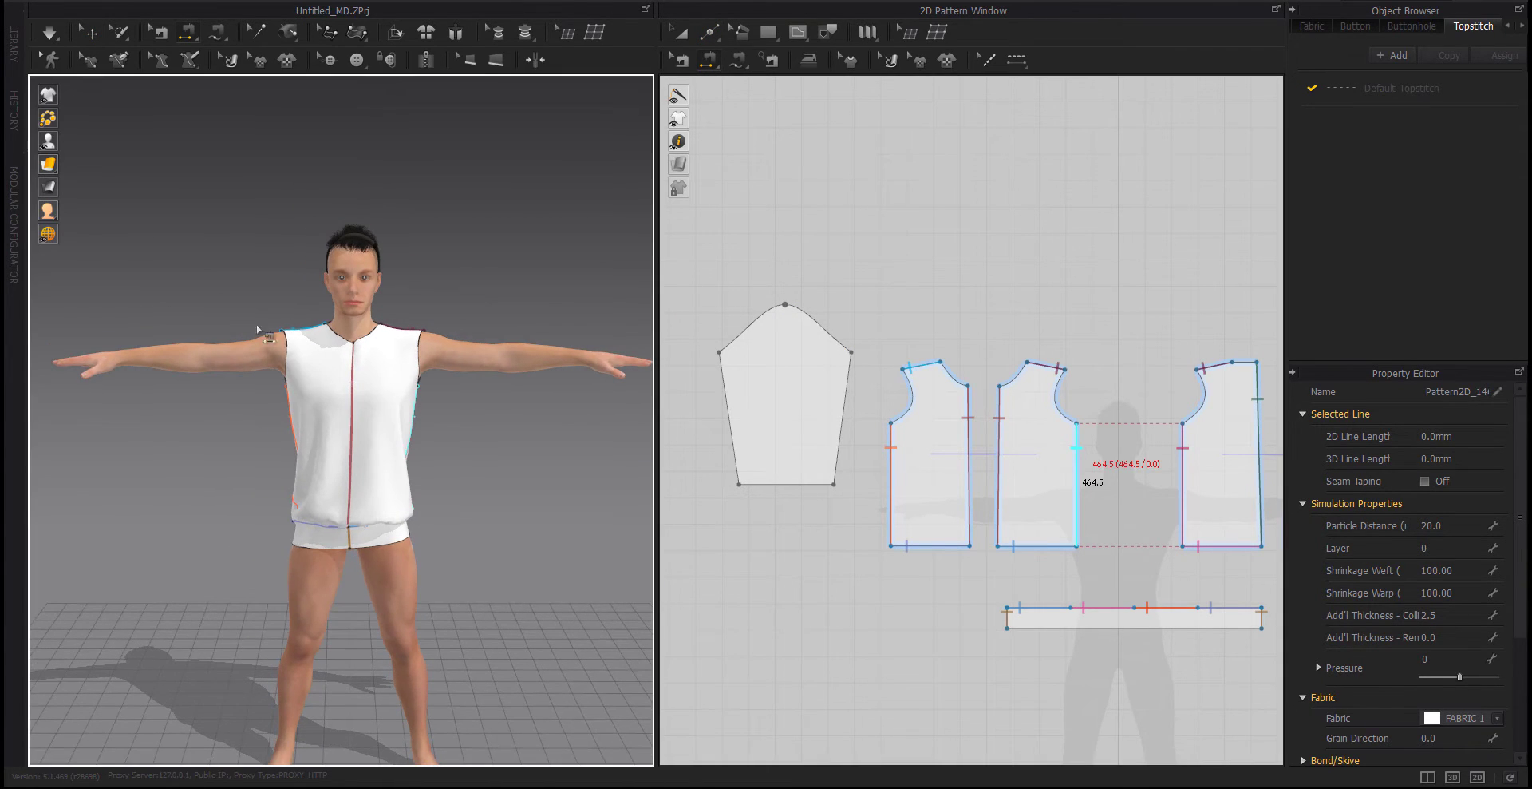
left_click(90, 140)
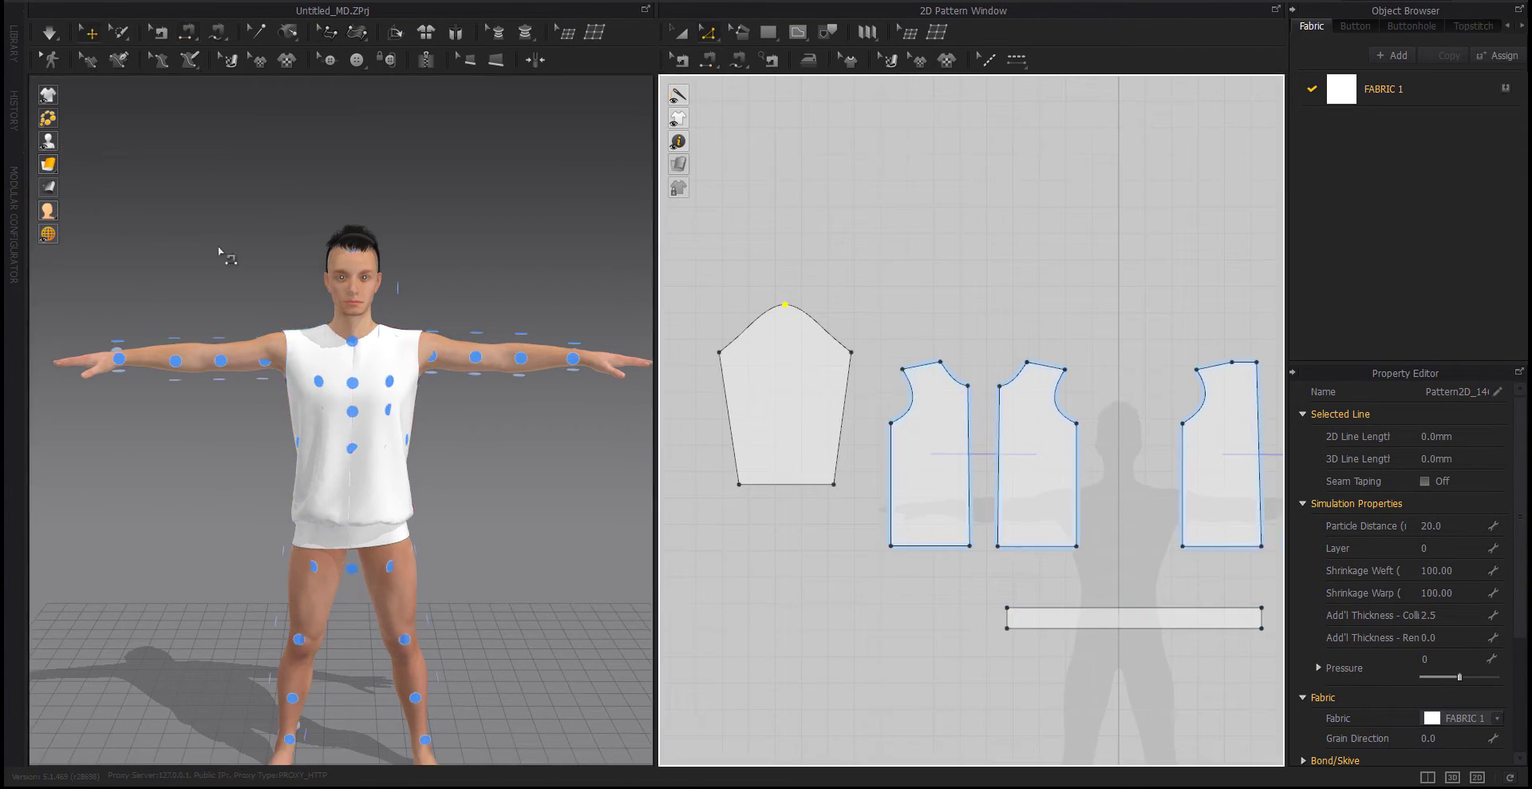
scroll(184, 340, "down", 2)
right_click_drag(185, 340, 269, 400)
left_click(137, 327)
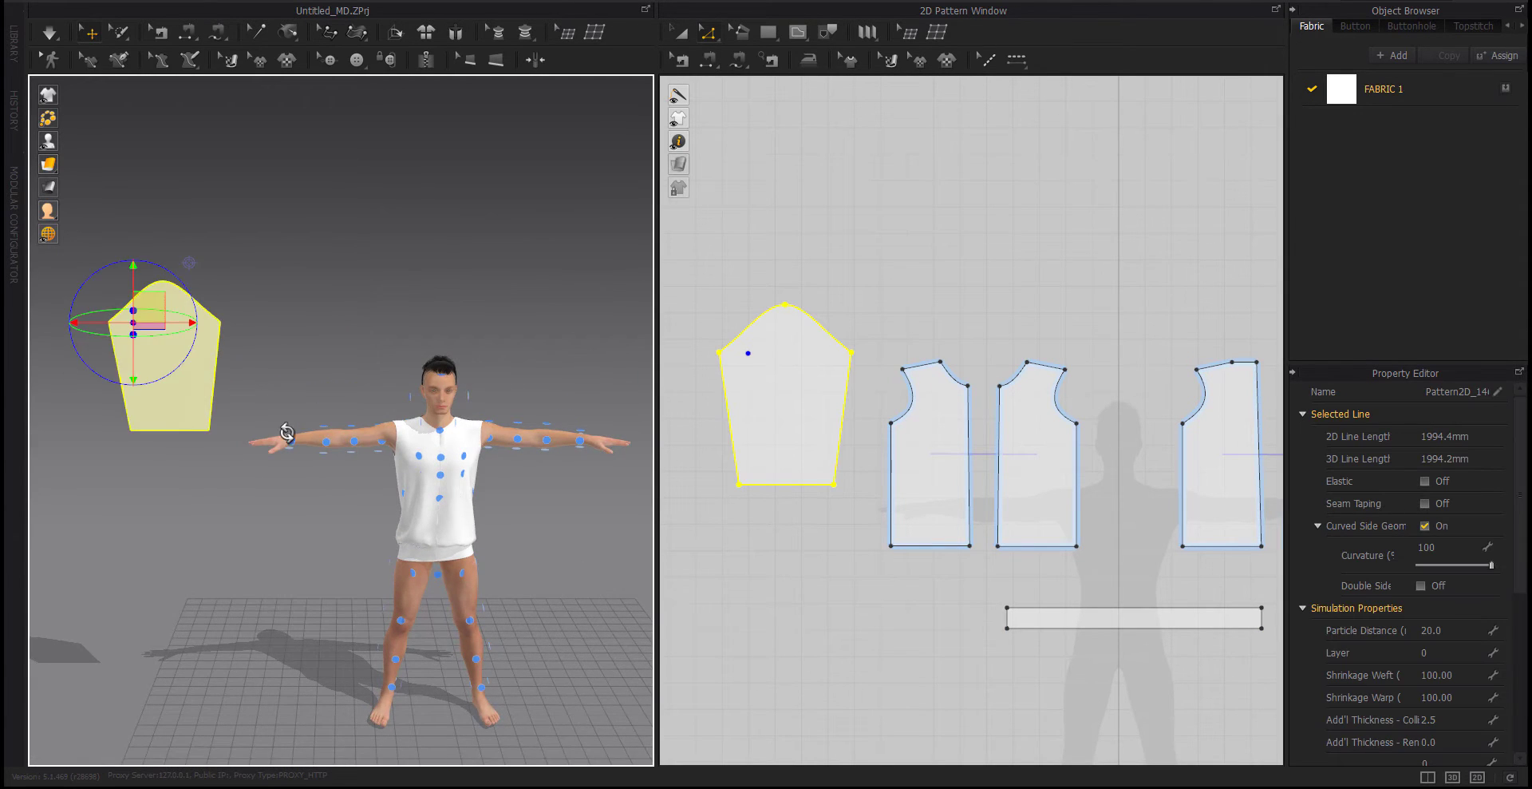
right_click_drag(137, 327, 331, 470)
left_click(330, 471)
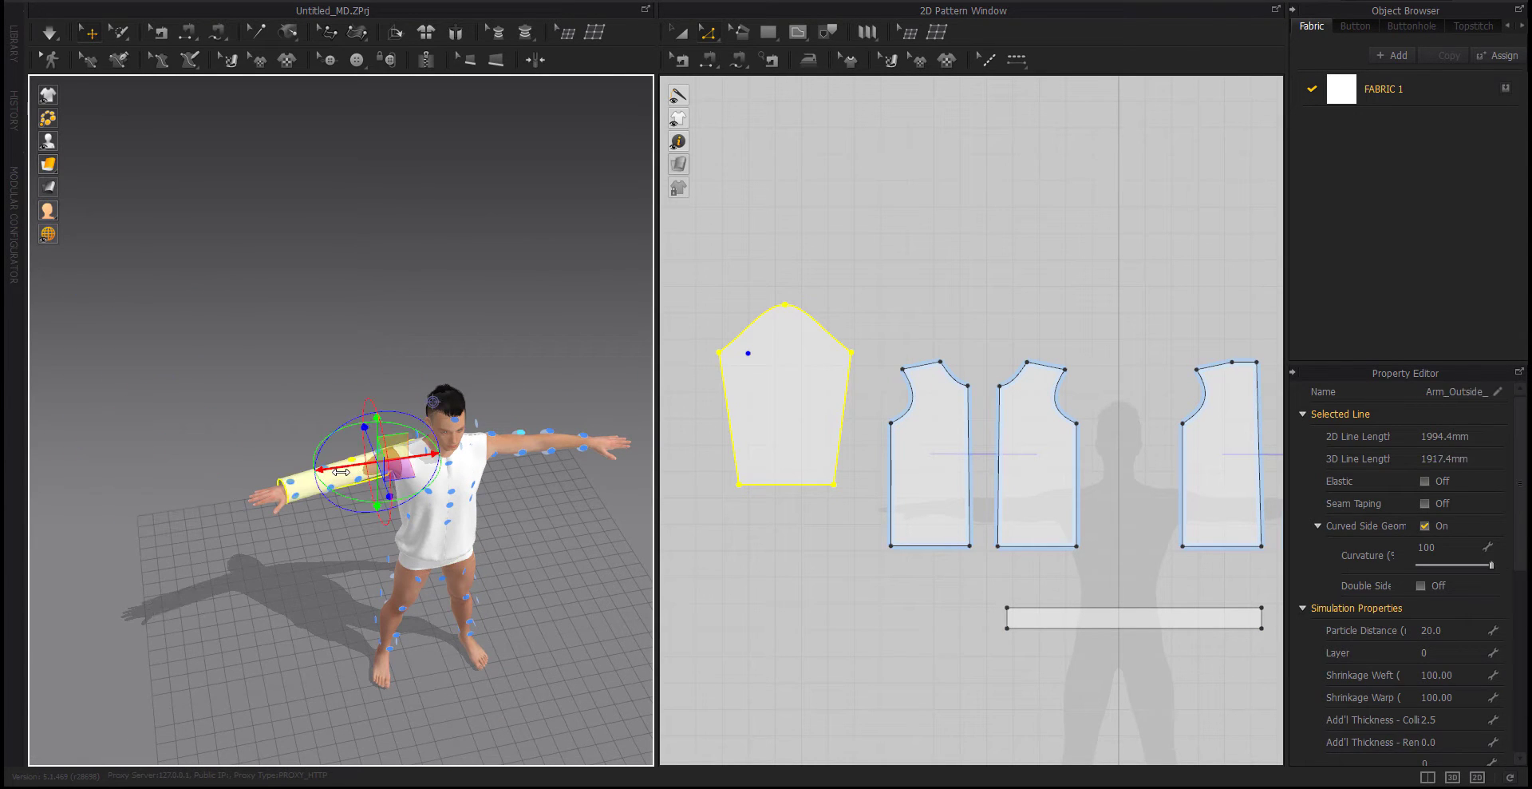
Rotate the sleeve's arrangement cylinder down until it sits horizontally around the arm
left_click_drag(370, 437, 377, 420)
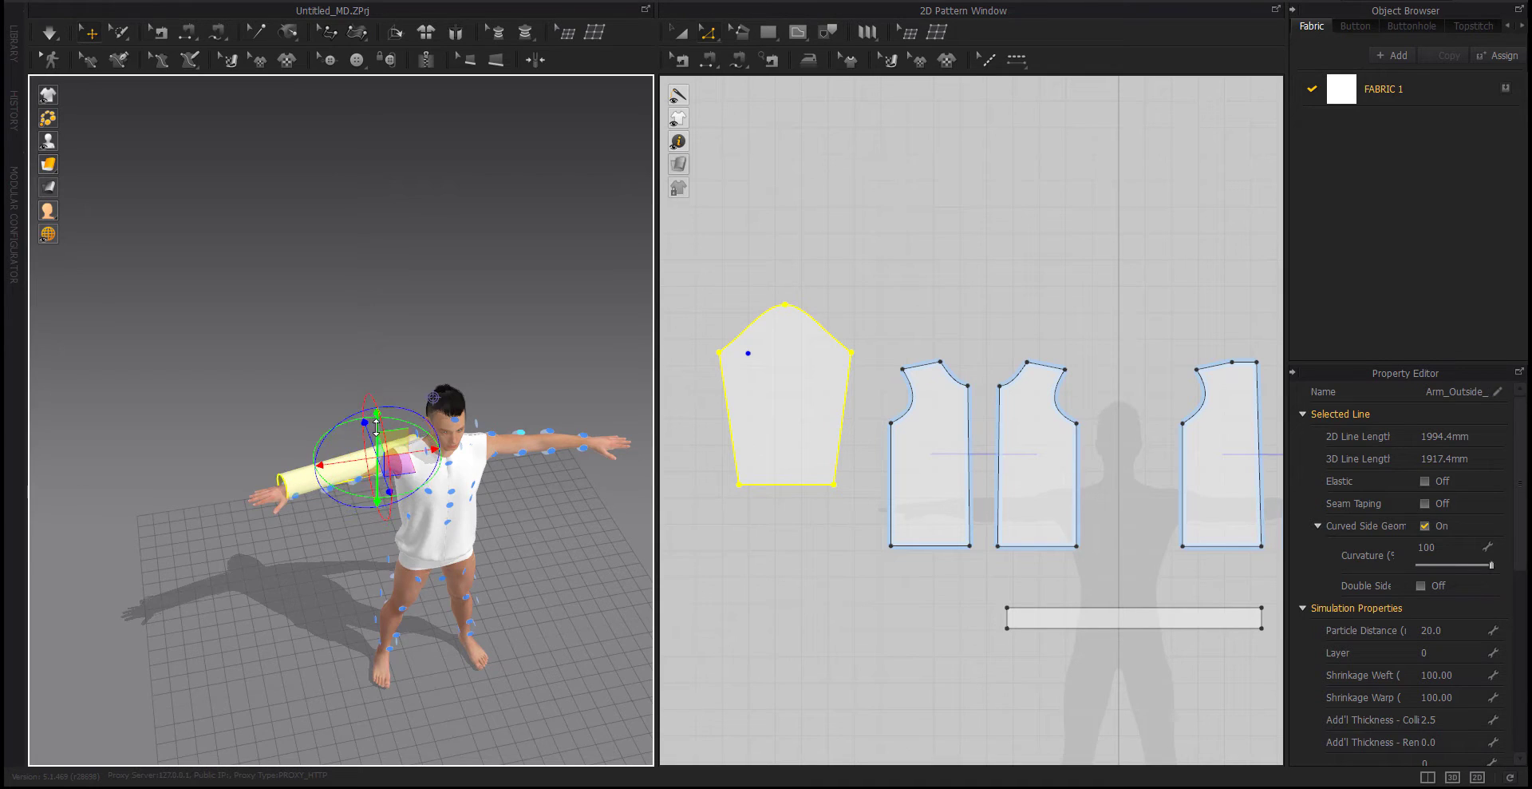
left_click_drag(373, 474, 360, 471)
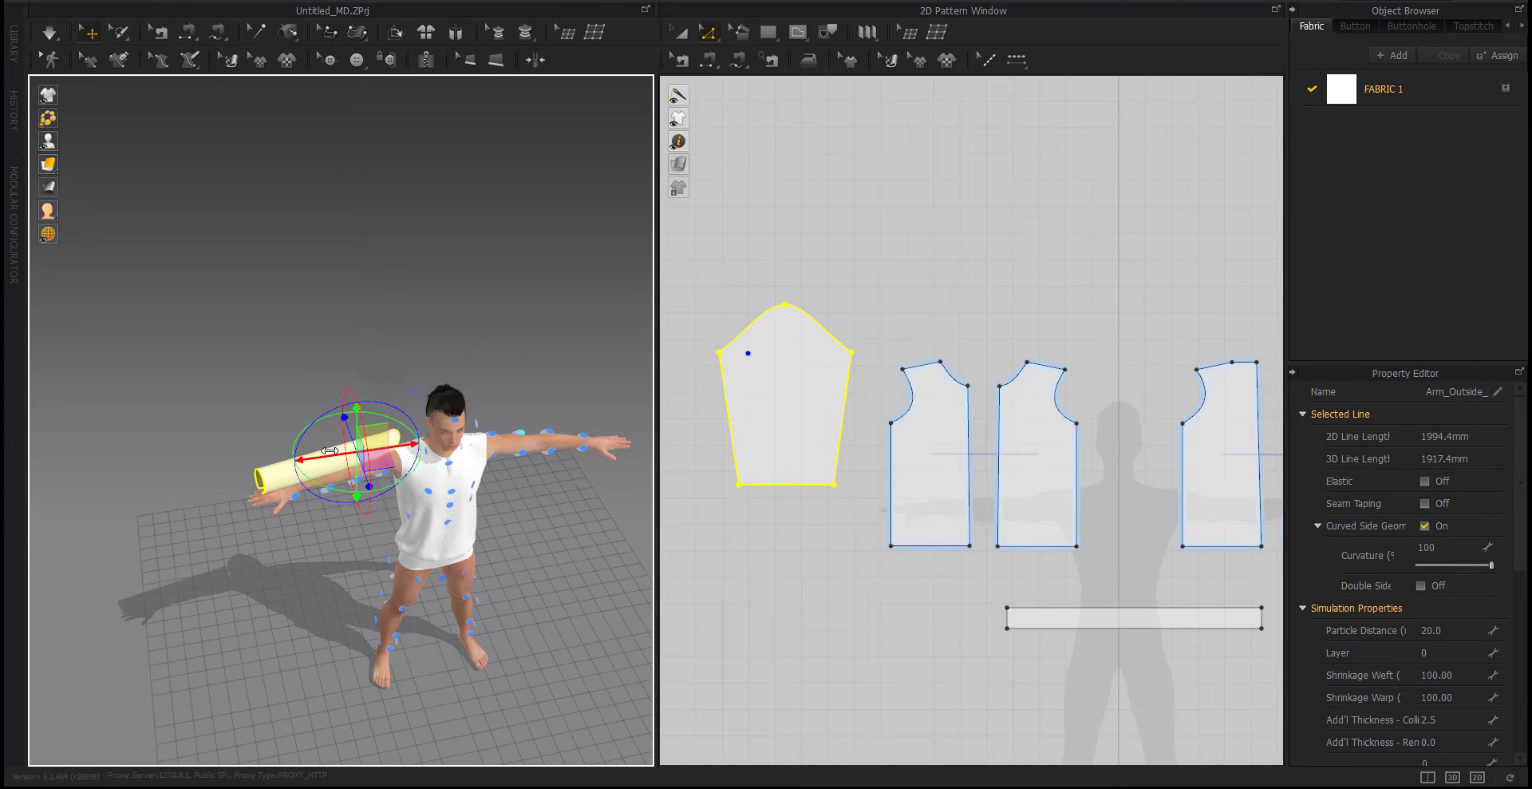
right_click_drag(361, 471, 356, 476)
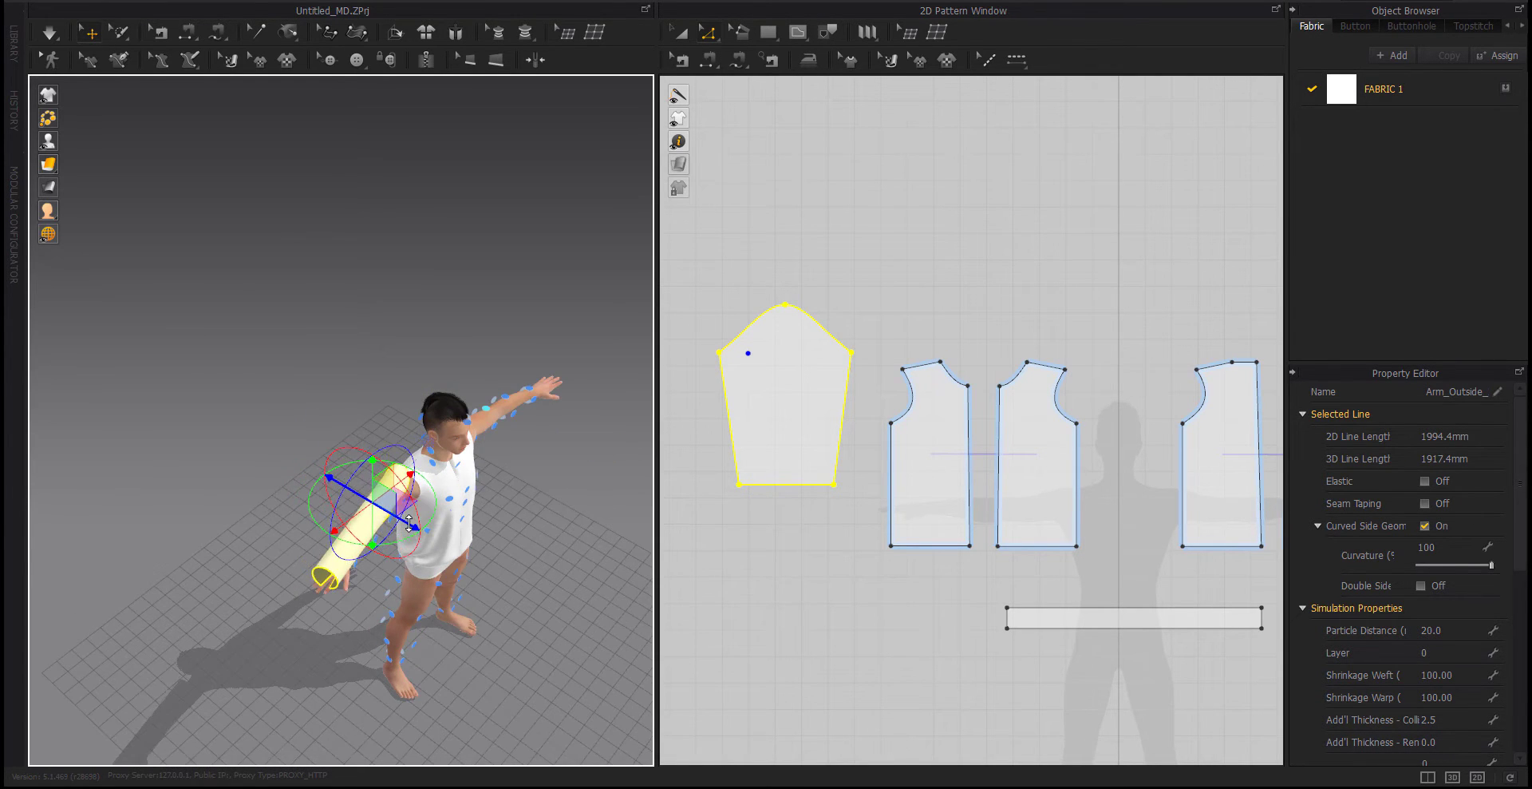
key("2")
mouse_move(360, 499)
right_mouse_down()
mouse_move(356, 451)
mouse_move(569, 368)
mouse_move(538, 412)
right_mouse_up()
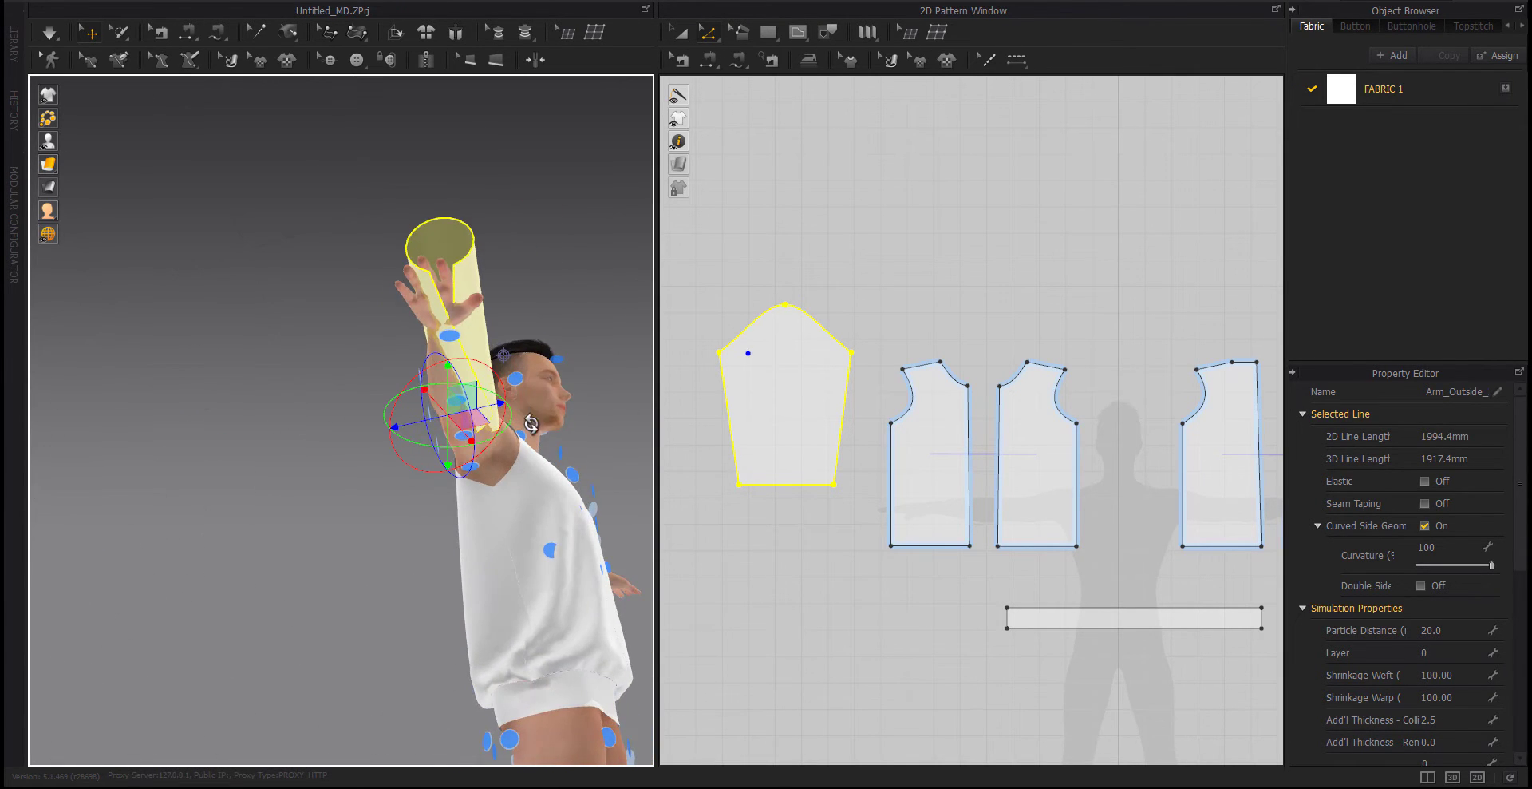
left_click_drag(531, 423, 541, 517)
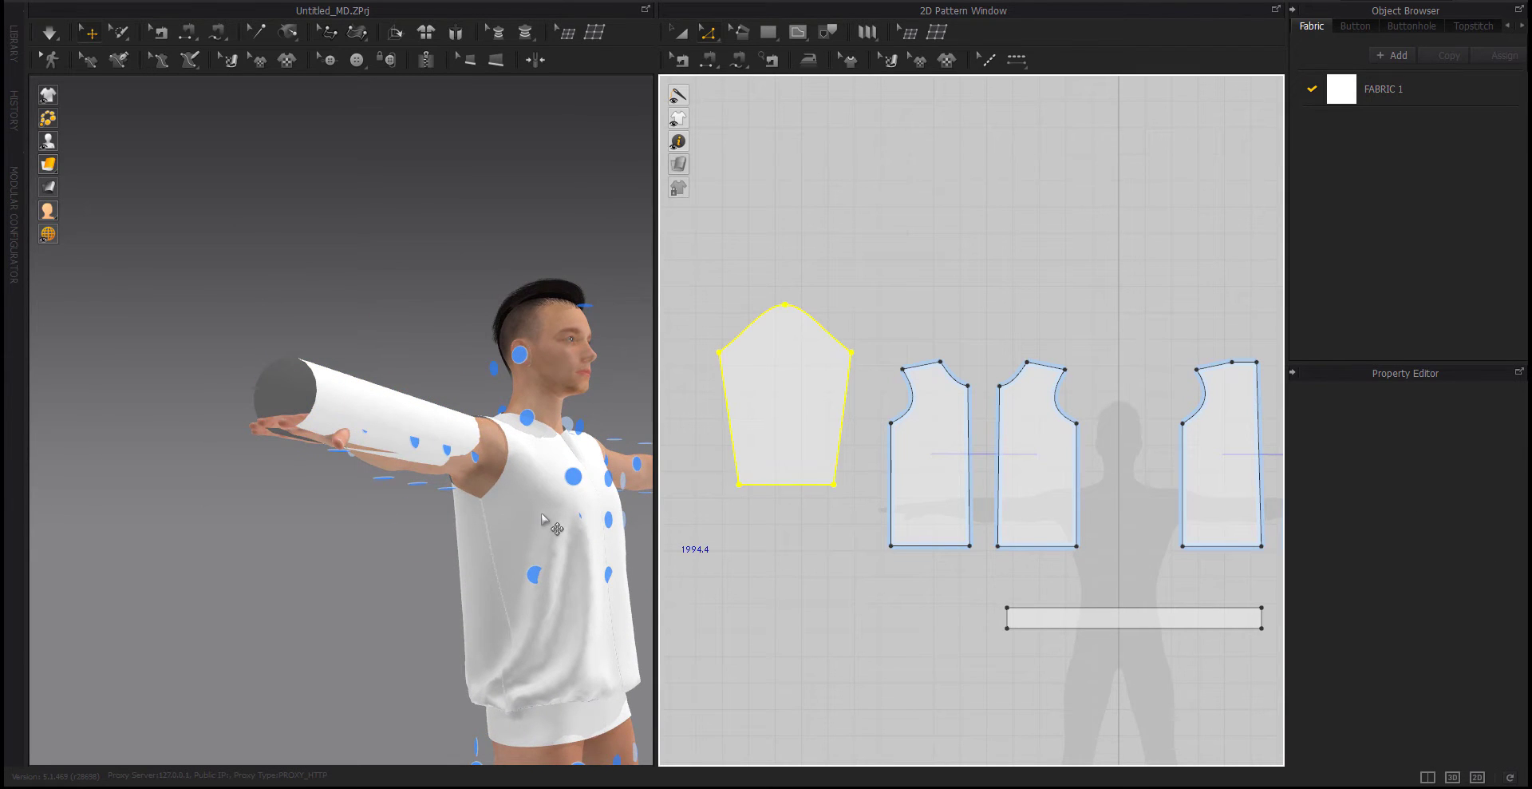
Inspect the sleeve around the forearm, then hide the avatar's arrangement points
left_click(375, 471)
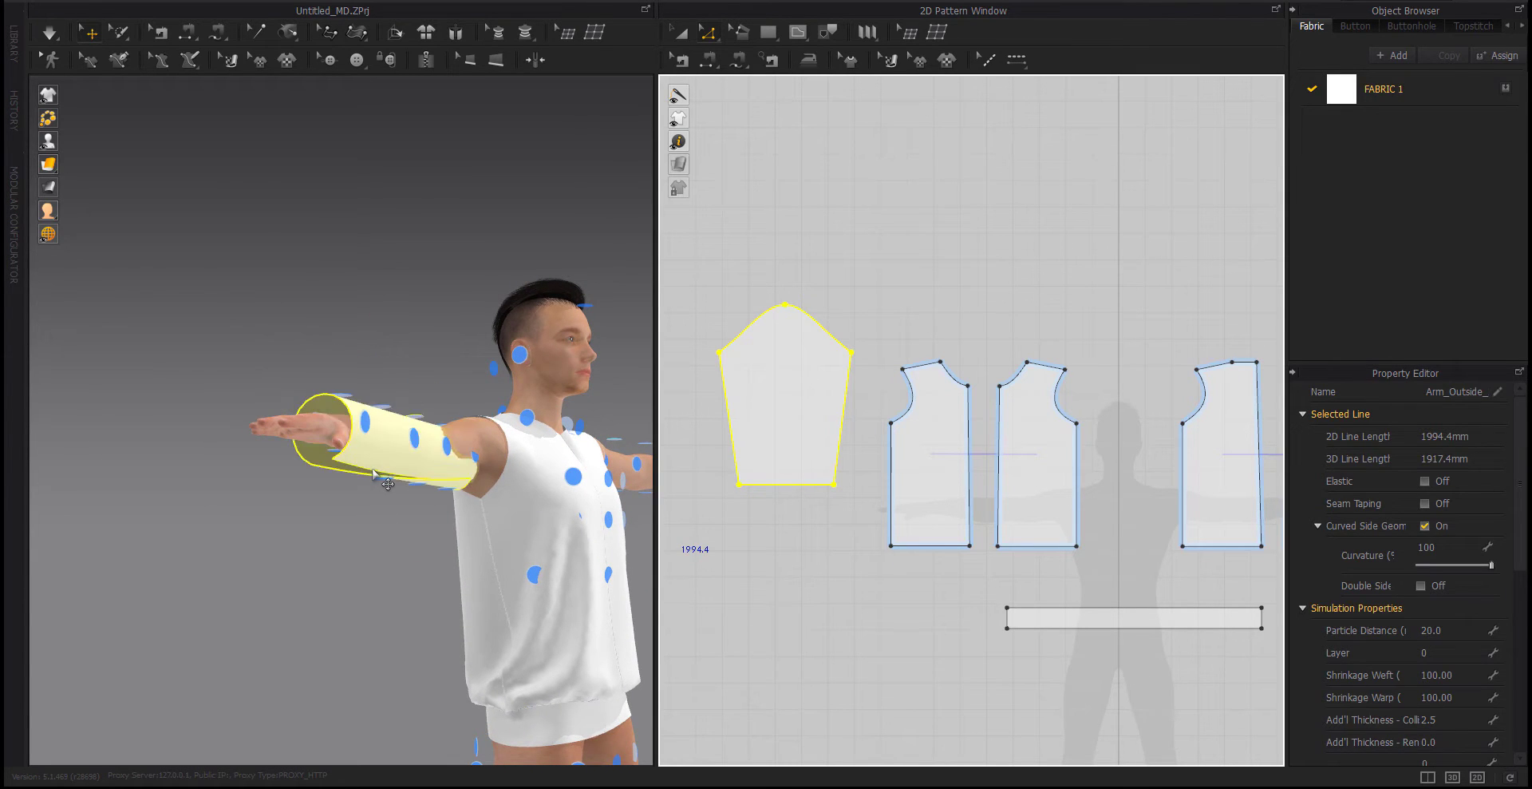
mouse_move(375, 471)
right_mouse_down()
mouse_move(447, 519)
mouse_move(461, 423)
mouse_move(410, 498)
right_mouse_up()
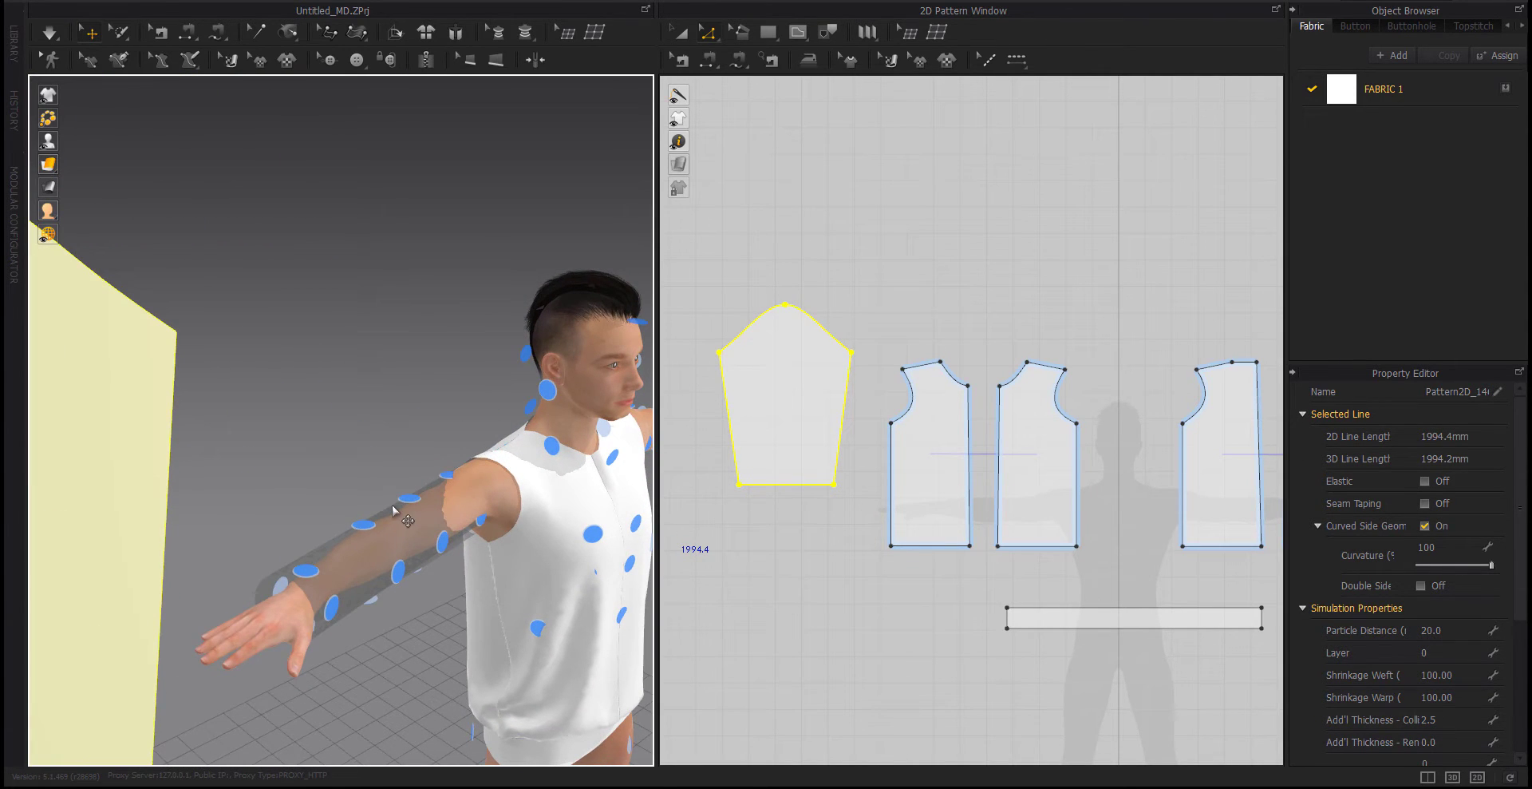
right_click_drag(214, 415, 72, 240)
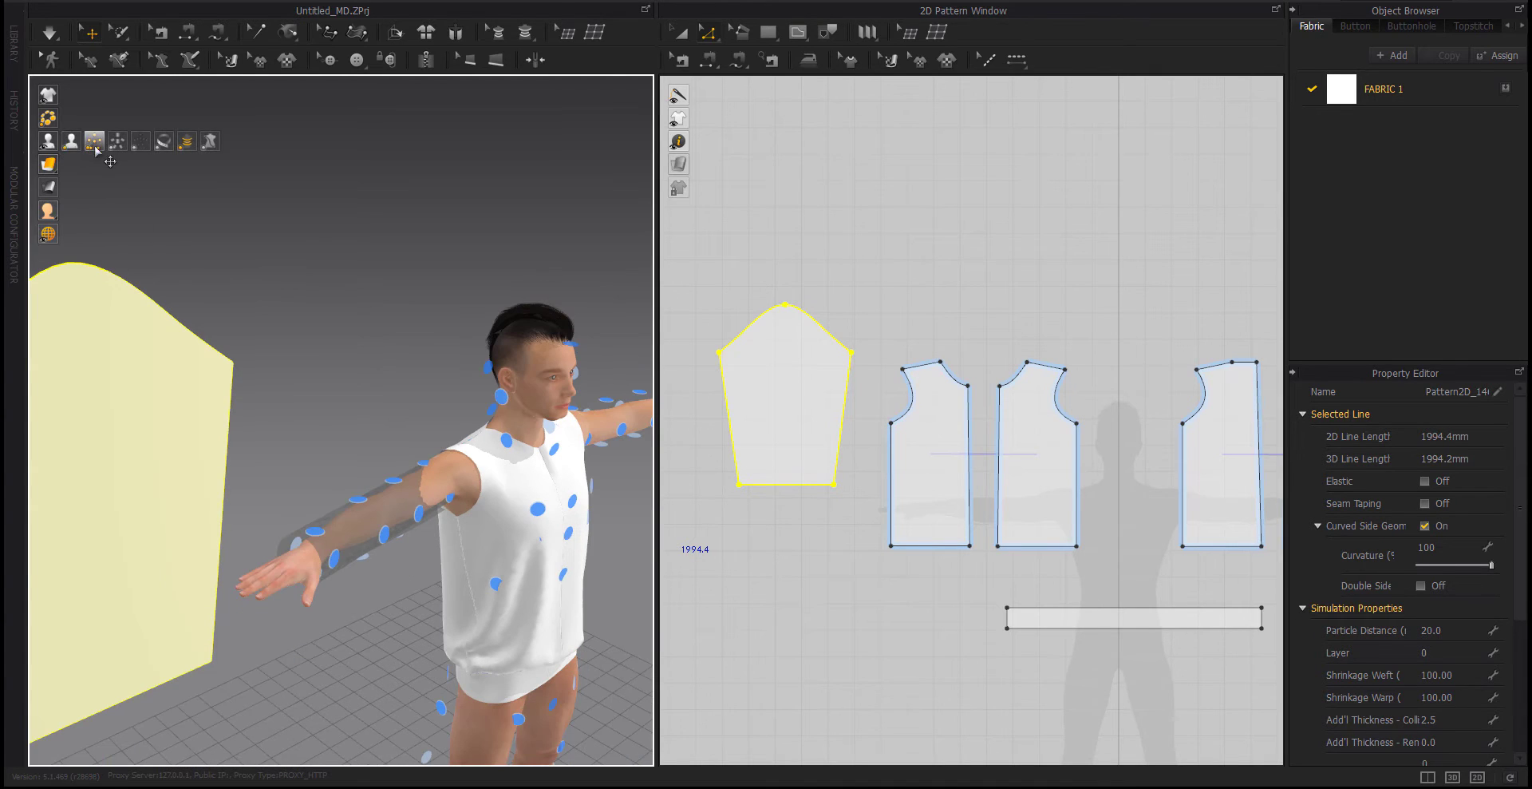
left_click(94, 142)
Move and rotate the flat sleeve panel horizontally to arm level beside the shoulder
left_click(159, 392)
mouse_move(180, 370)
left_mouse_down()
mouse_move(321, 368)
mouse_move(130, 369)
left_mouse_up()
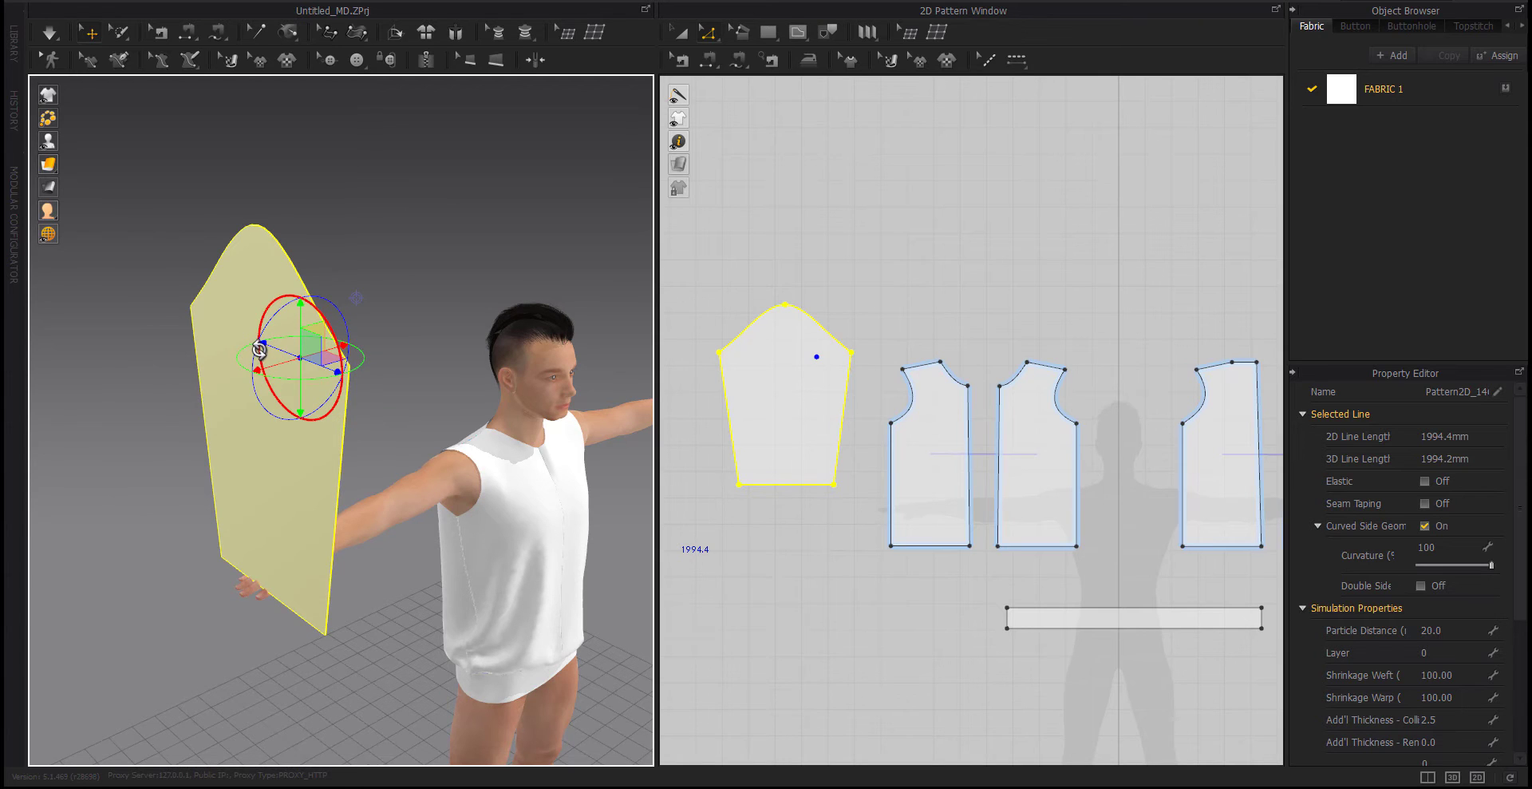
left_click_drag(259, 347, 323, 258)
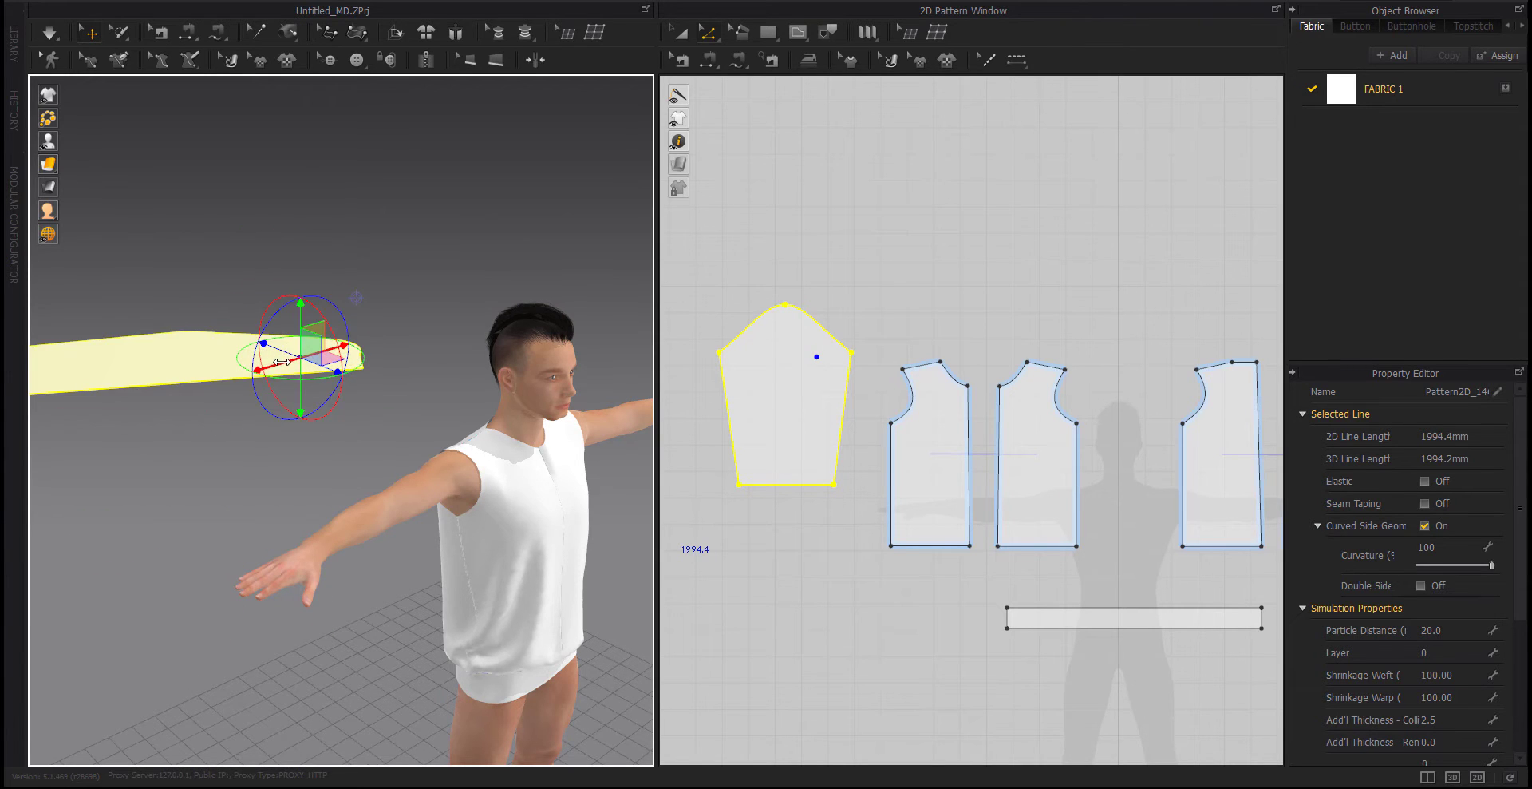
mouse_move(300, 357)
left_mouse_down()
mouse_move(411, 331)
mouse_move(410, 395)
left_mouse_up()
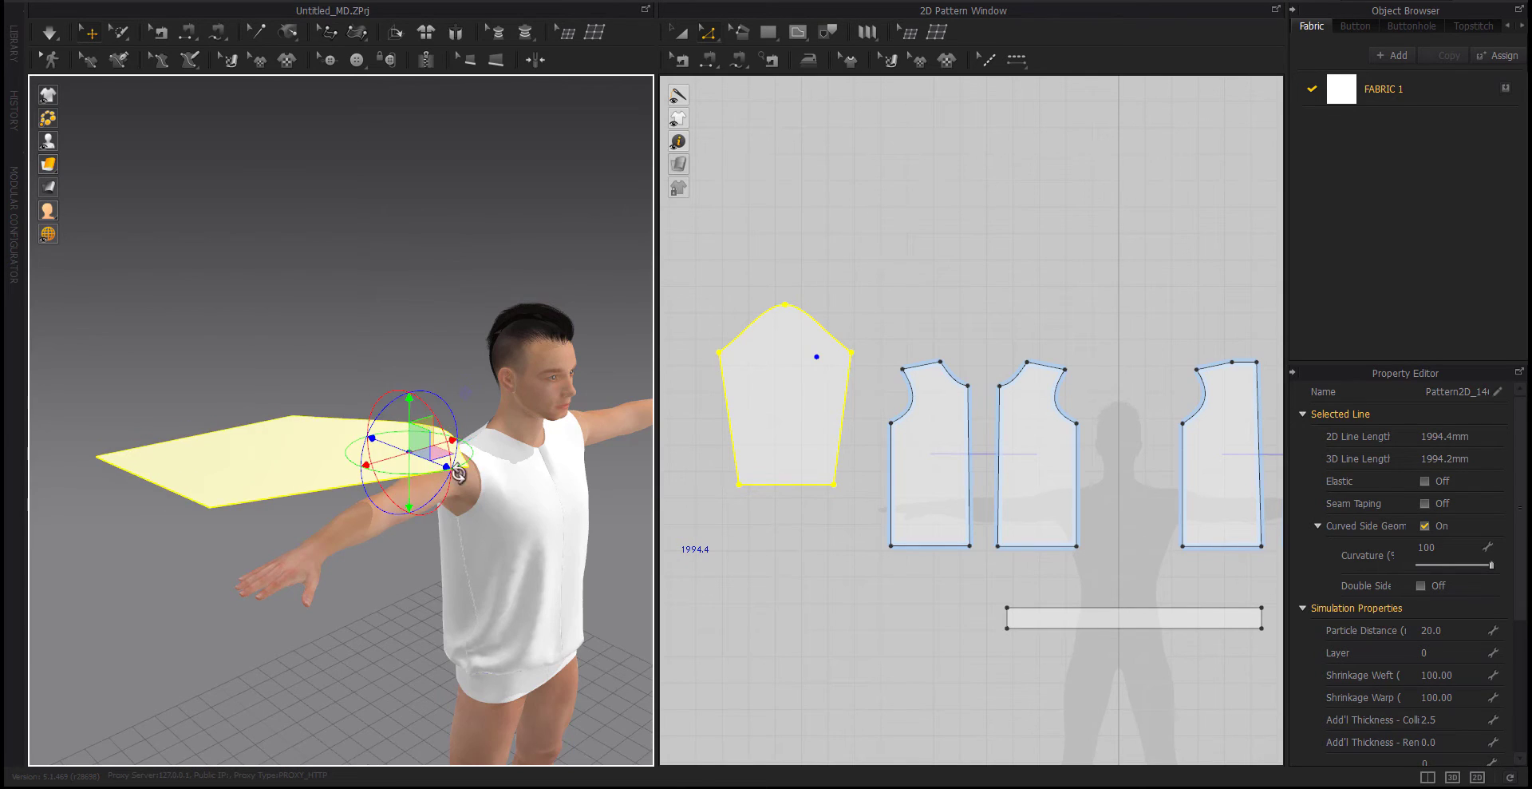
right_click_drag(410, 395, 429, 521)
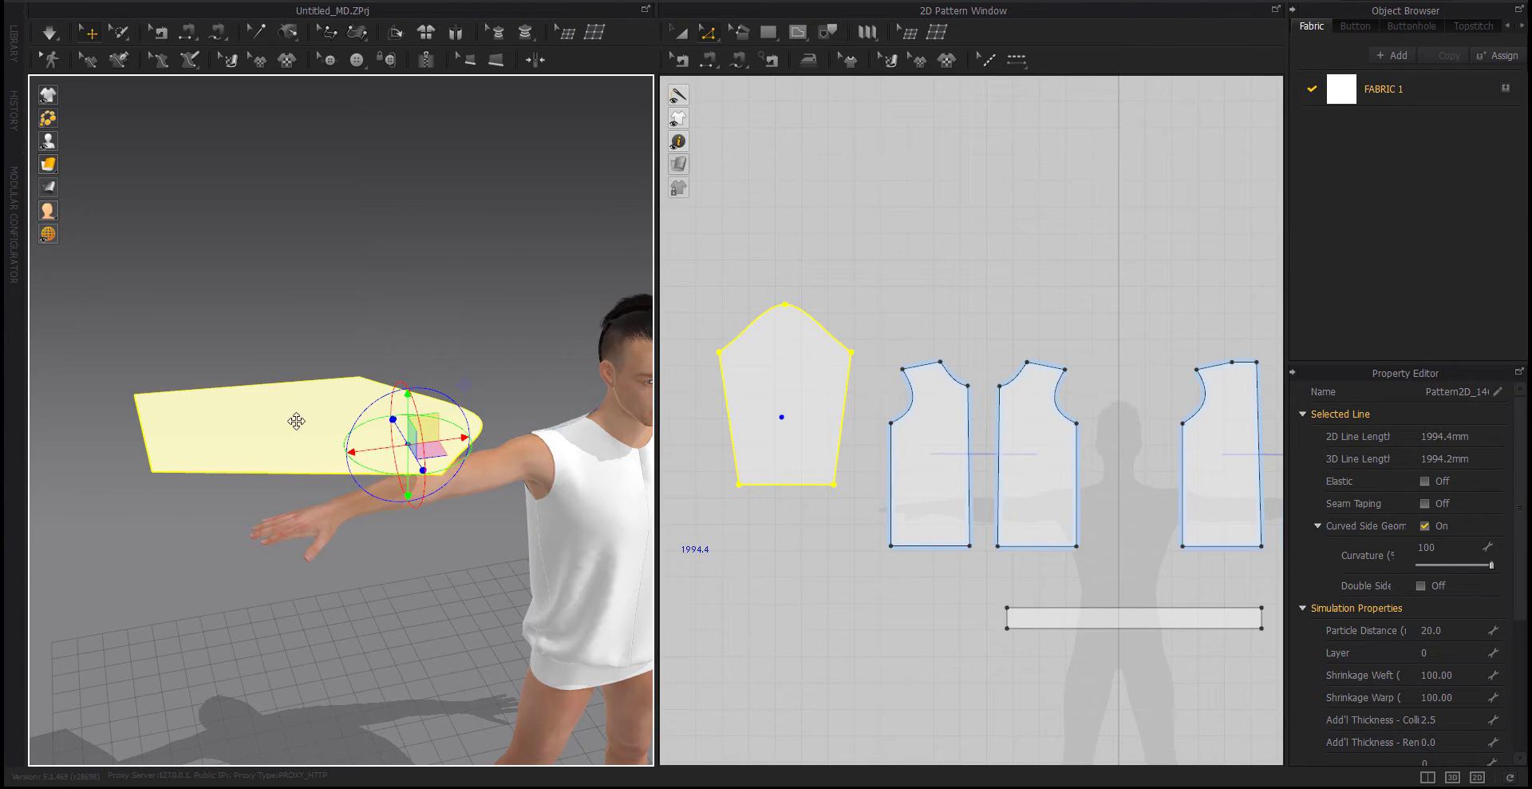
left_click_drag(294, 428, 340, 427)
left_click(840, 501)
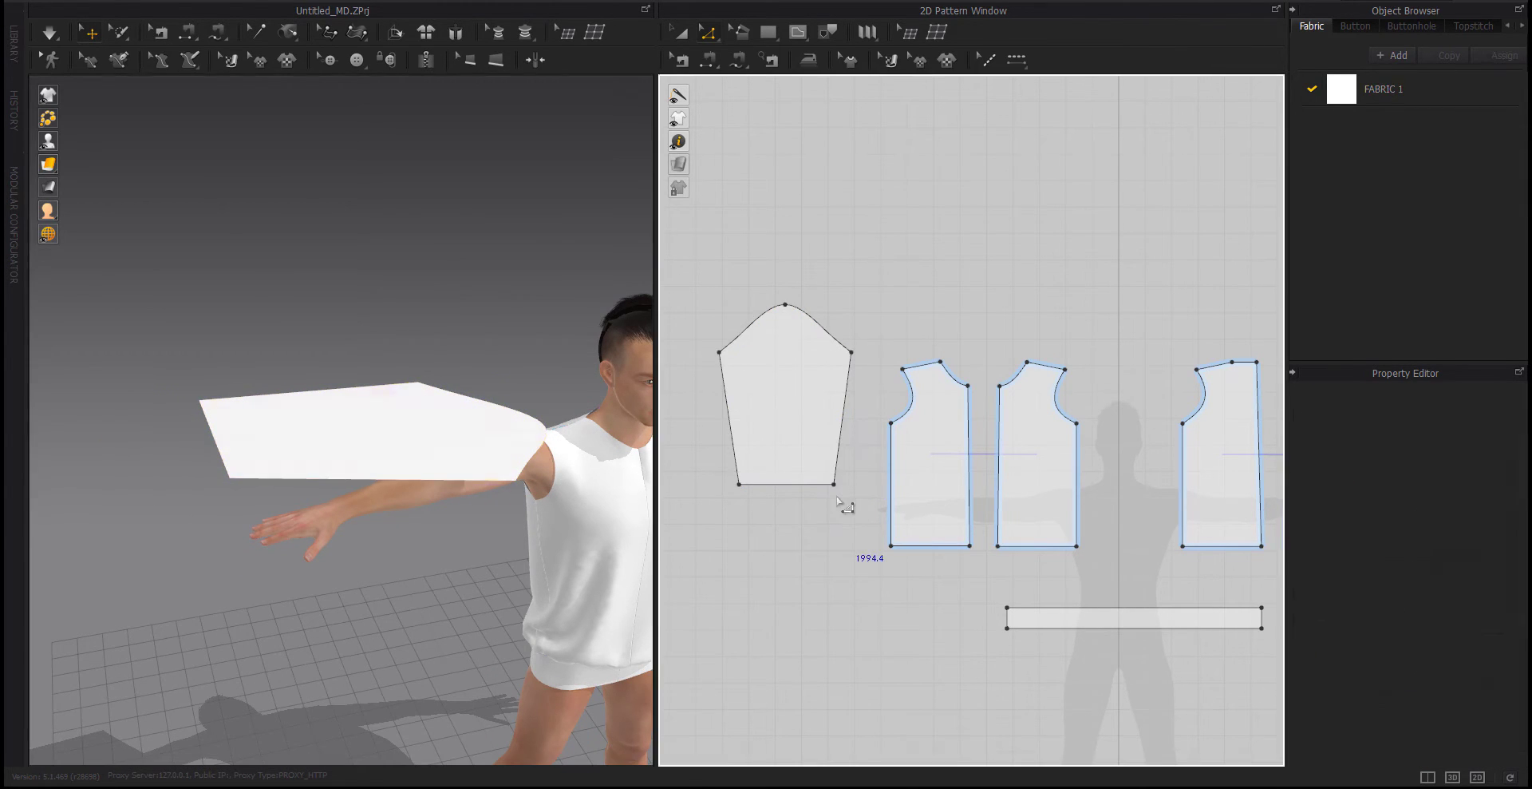
Sew the sleeve cap halves to the front and back armholes with Segment Sewing
left_click(708, 60)
left_click(830, 326)
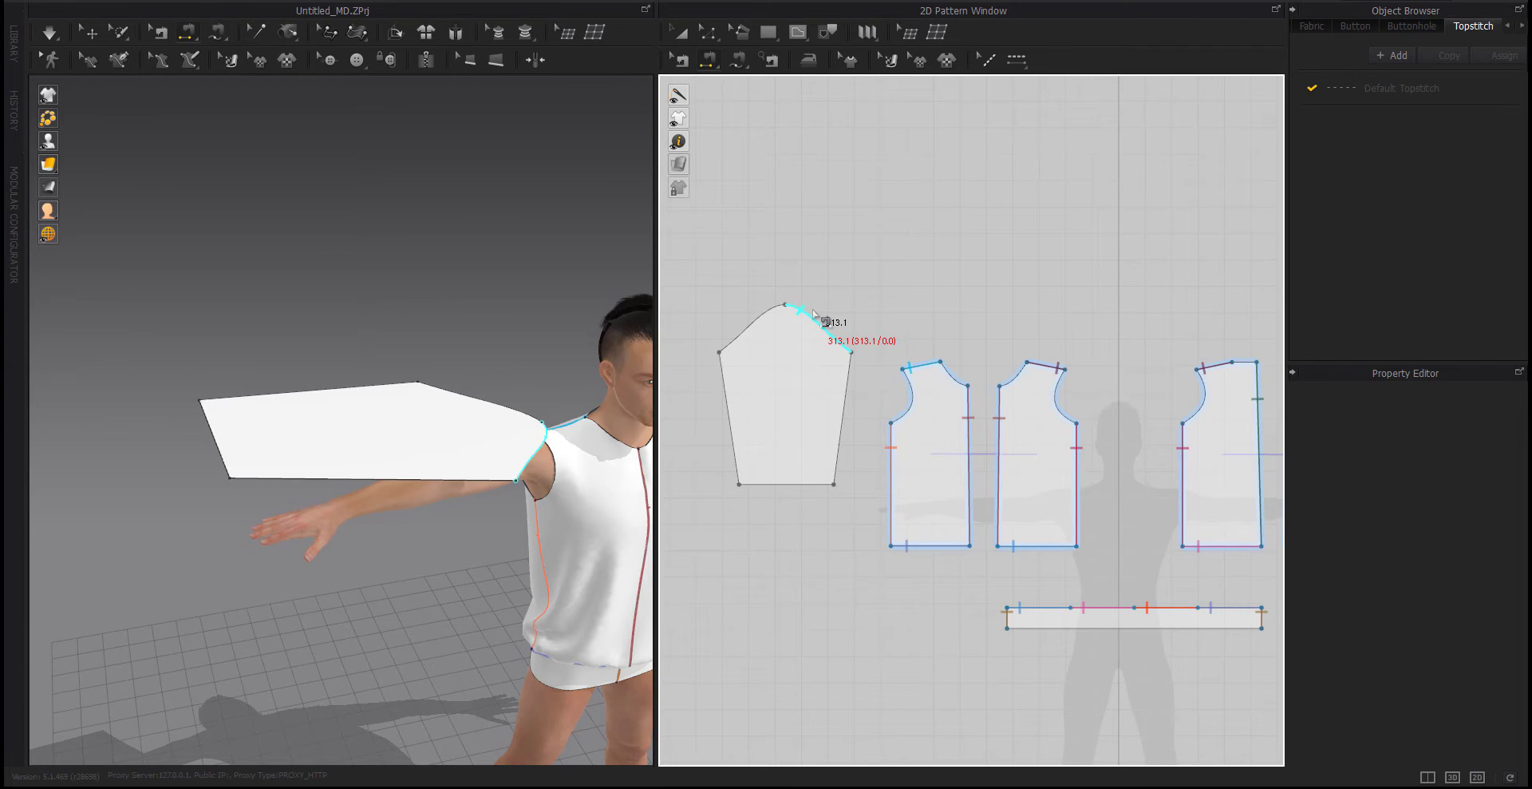
left_click(910, 385)
right_click_drag(455, 370, 617, 425)
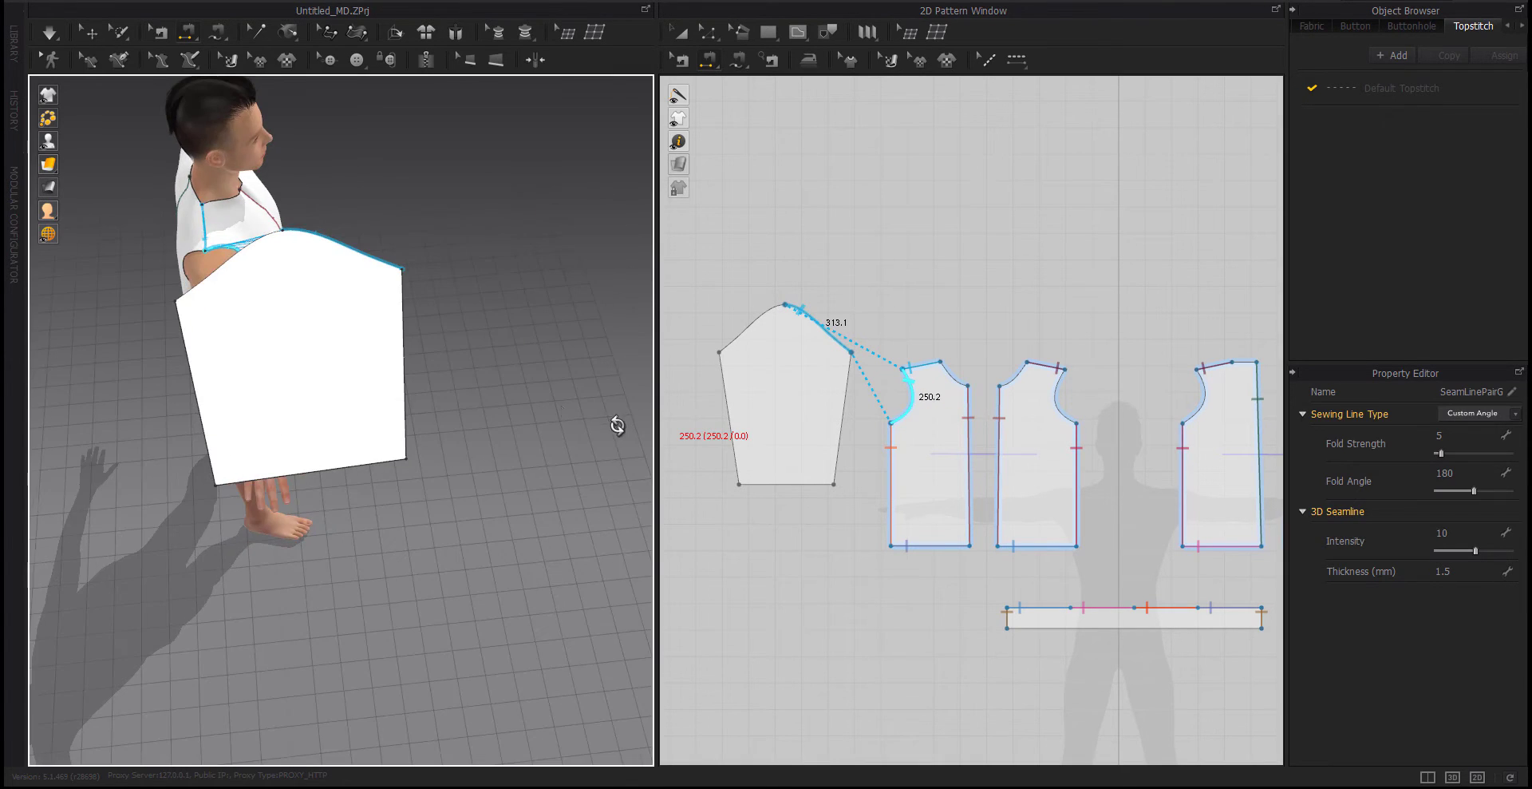
right_click_drag(385, 374, 445, 403)
left_click(818, 329)
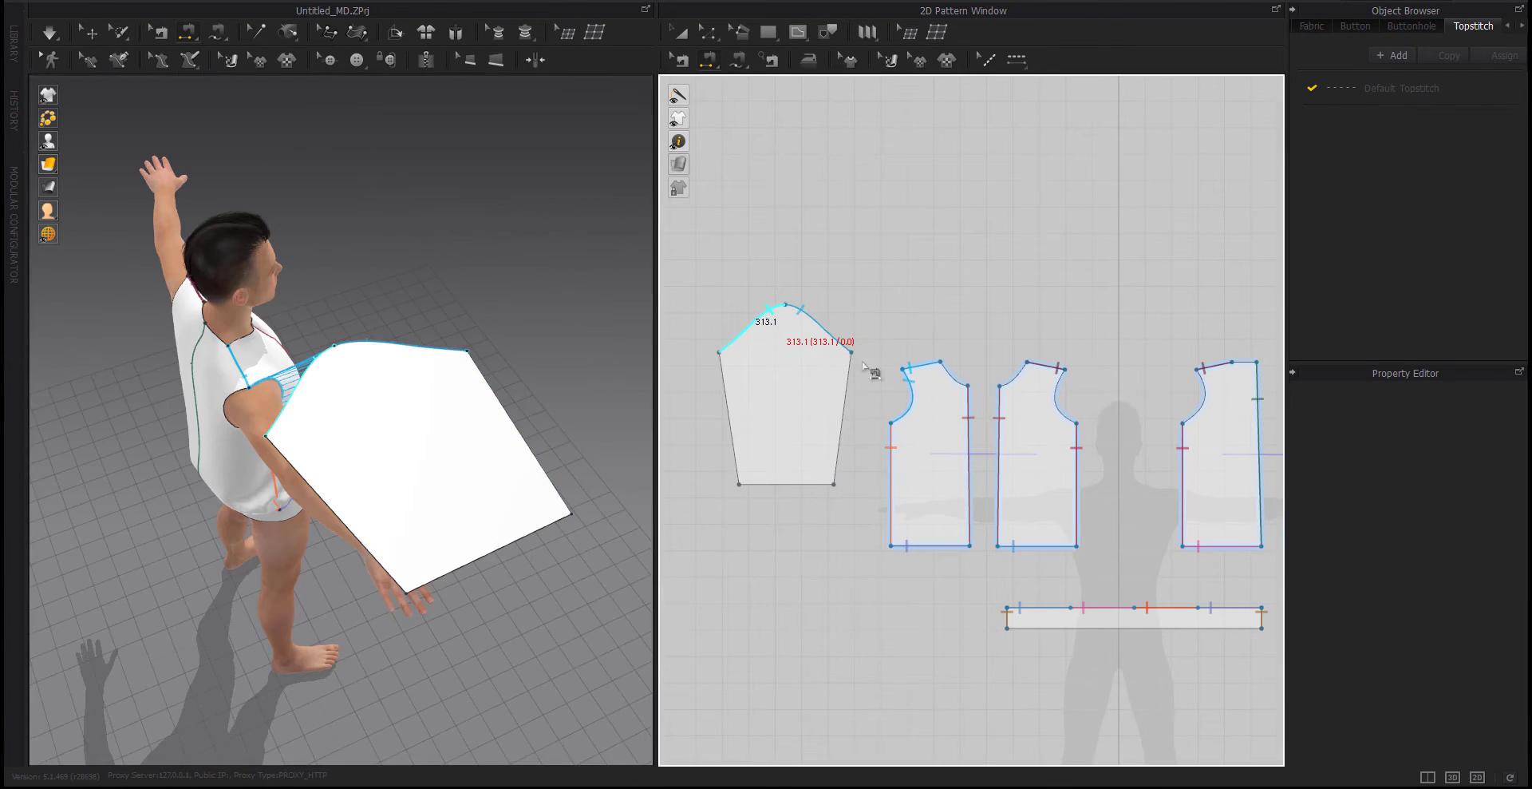
middle_click_drag(1111, 409, 953, 409)
left_click(1197, 399)
mouse_move(343, 319)
right_mouse_down()
mouse_move(399, 351)
mouse_move(435, 439)
right_mouse_up()
scroll(433, 438, "down", 5)
Simulate the sewn sleeve, pull it down toward the forearm, and re-drape it
key("space")
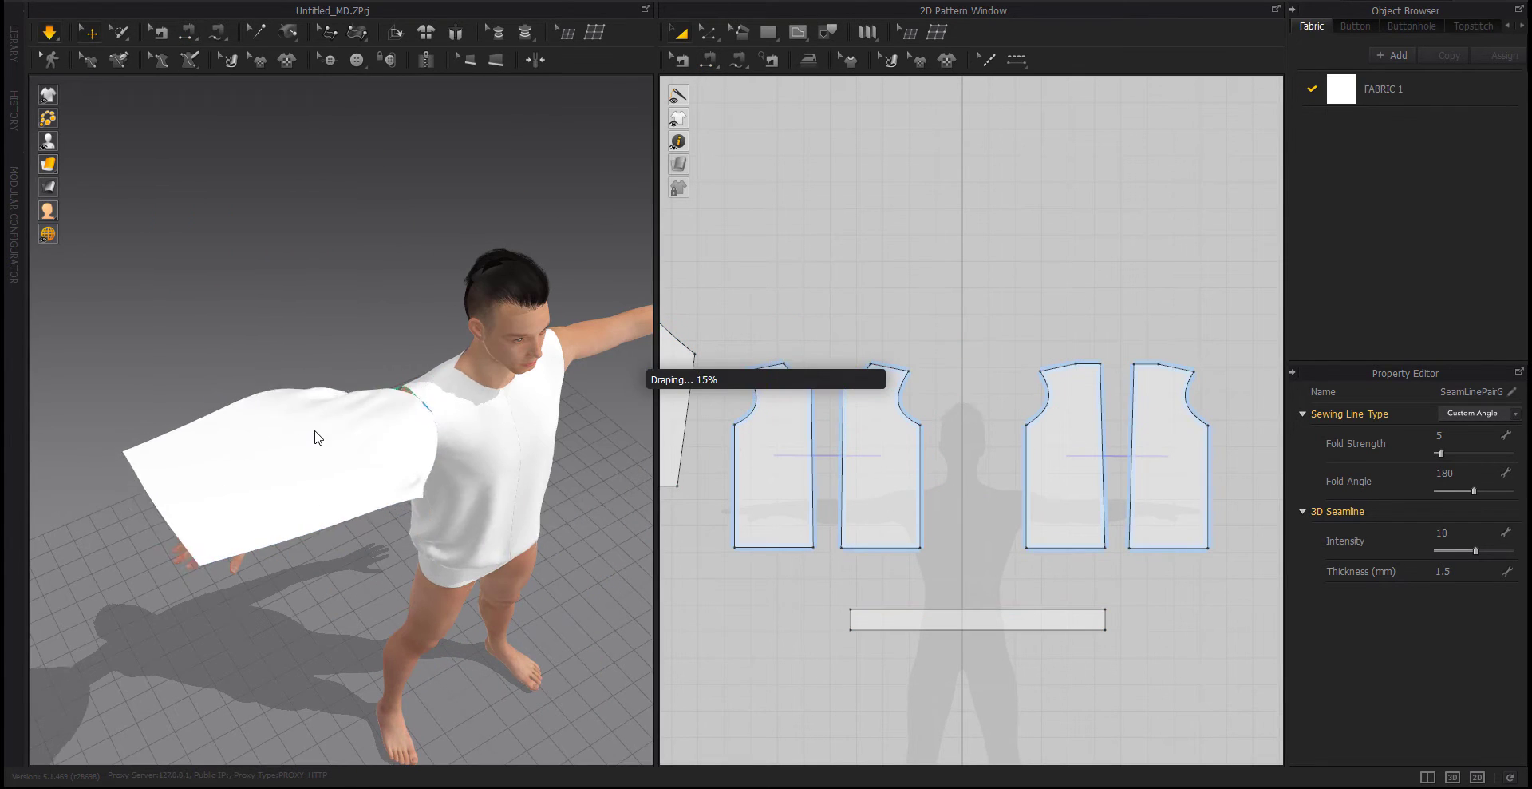
key("b")
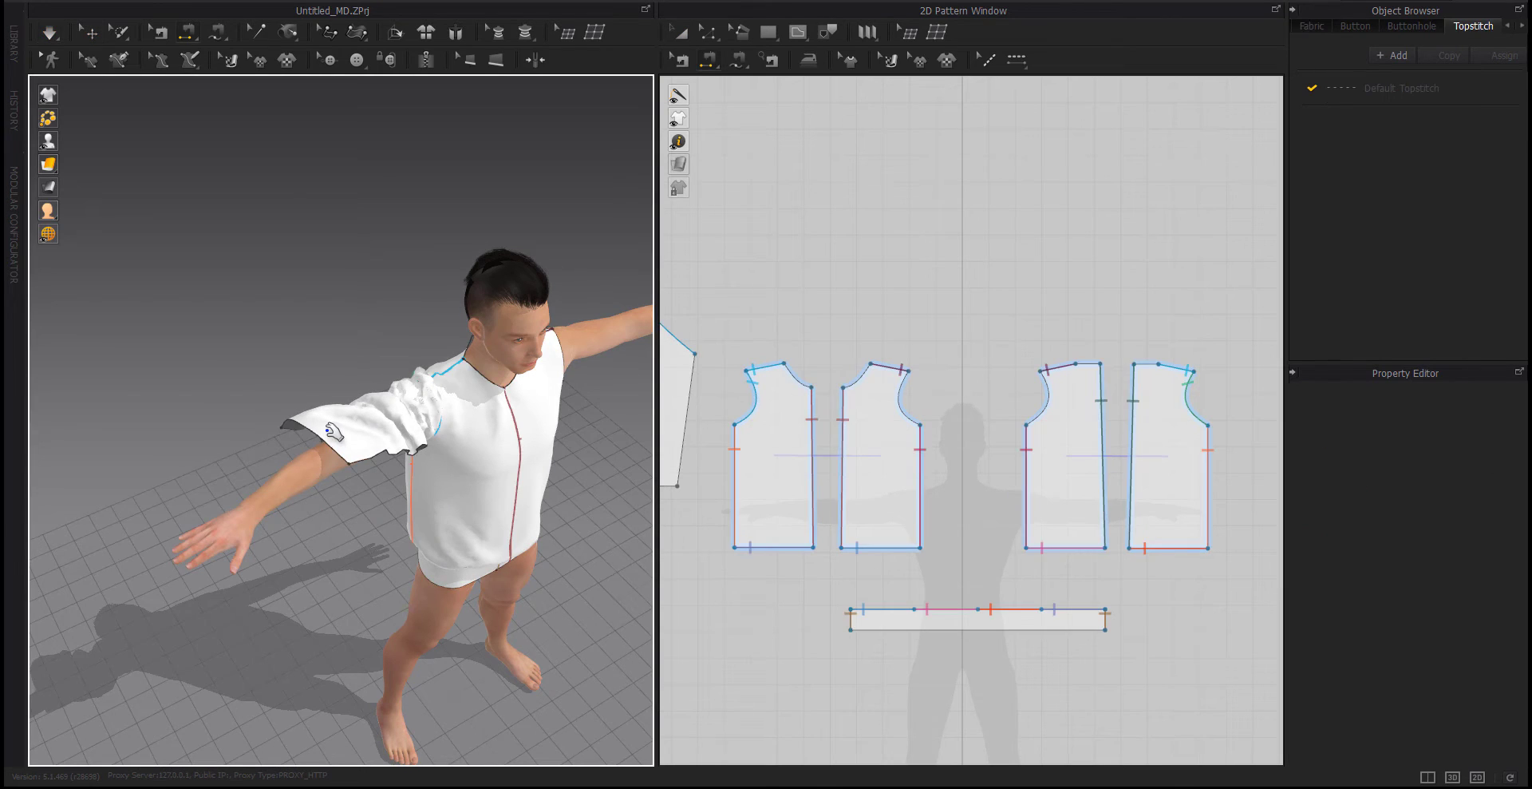
key("q")
left_click_drag(335, 443, 280, 515)
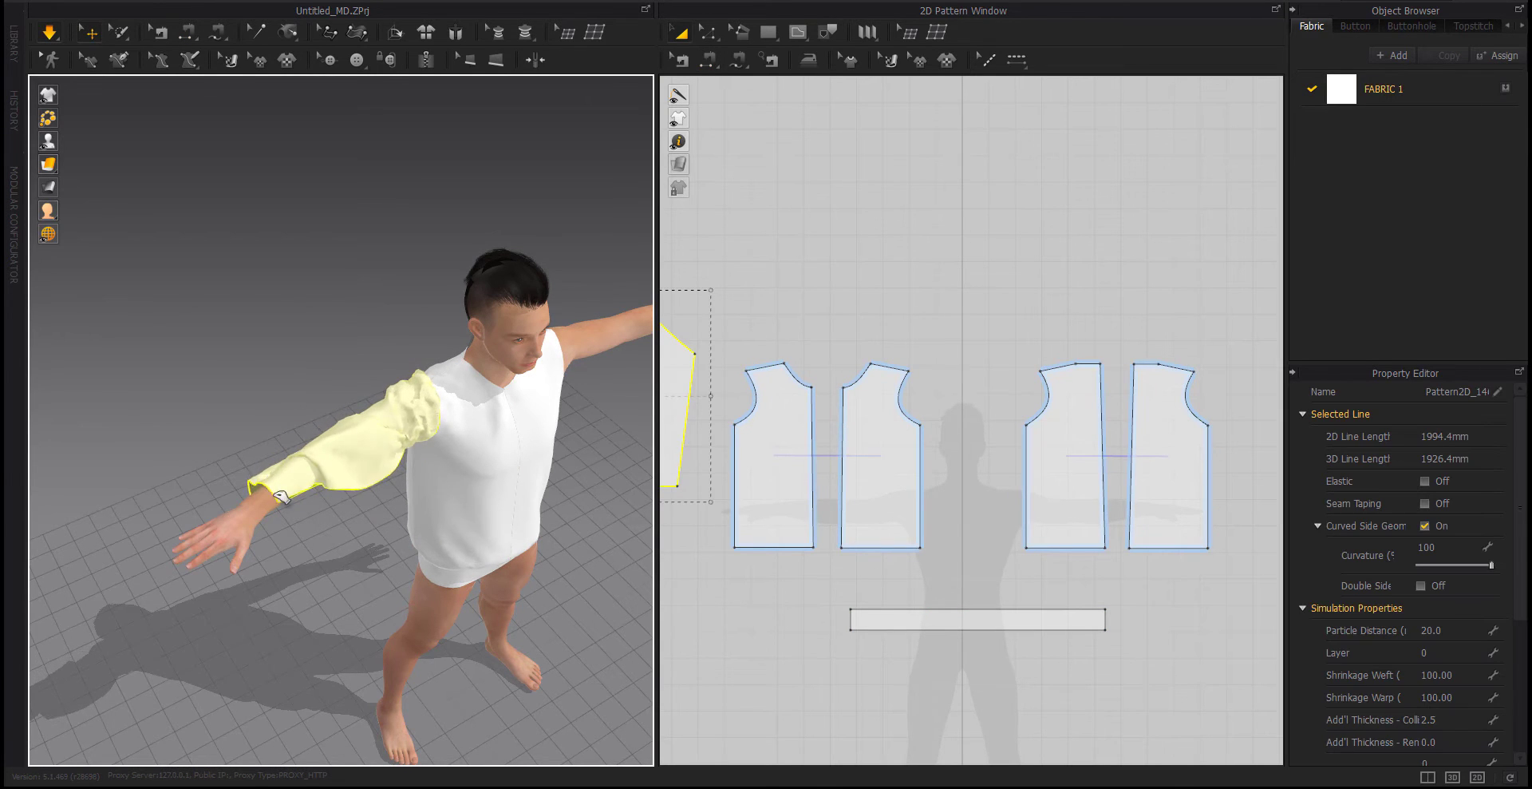
key("b")
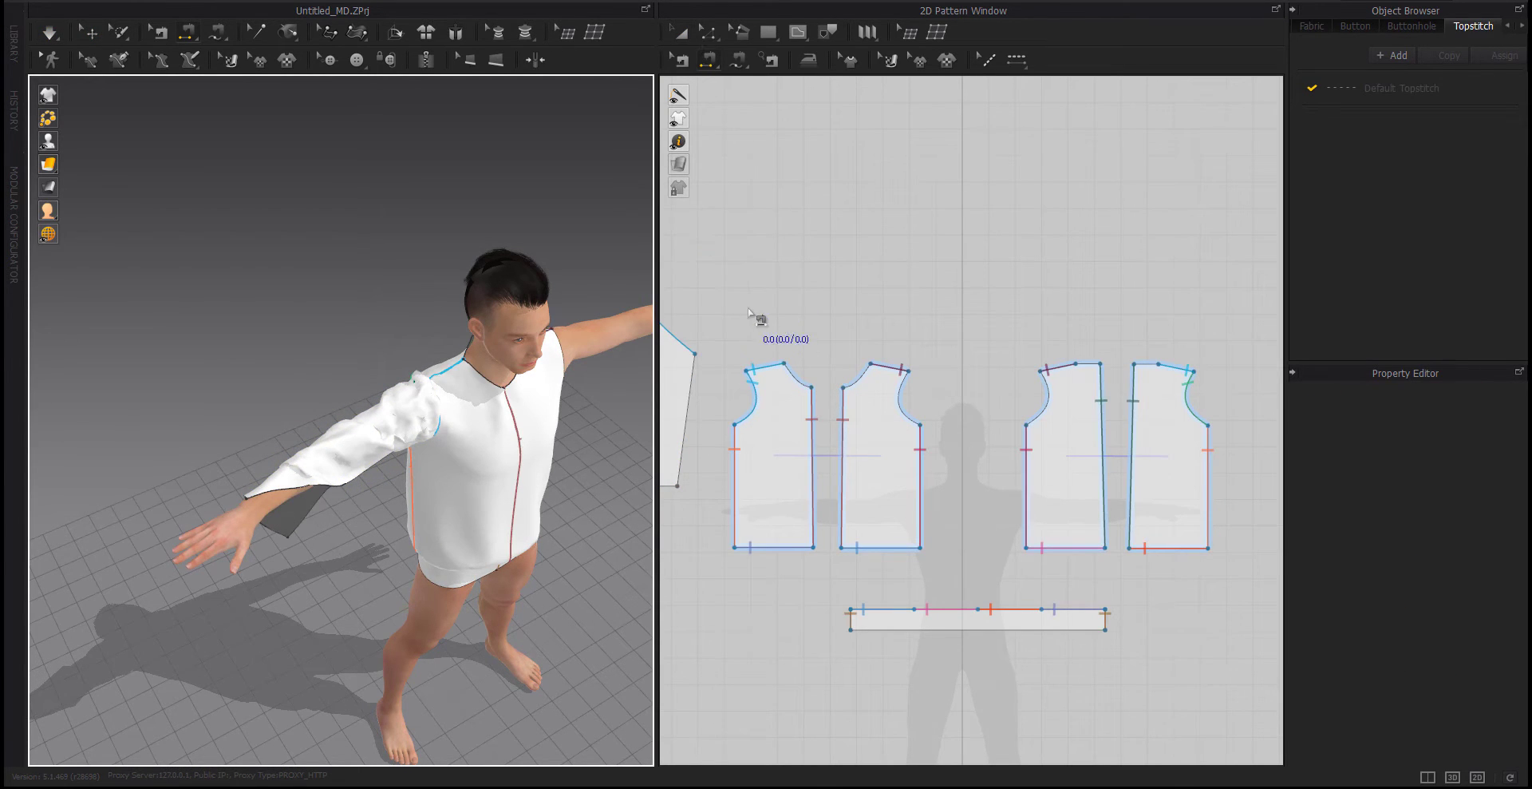
middle_click_drag(760, 325, 890, 324)
left_click(700, 415)
key("space")
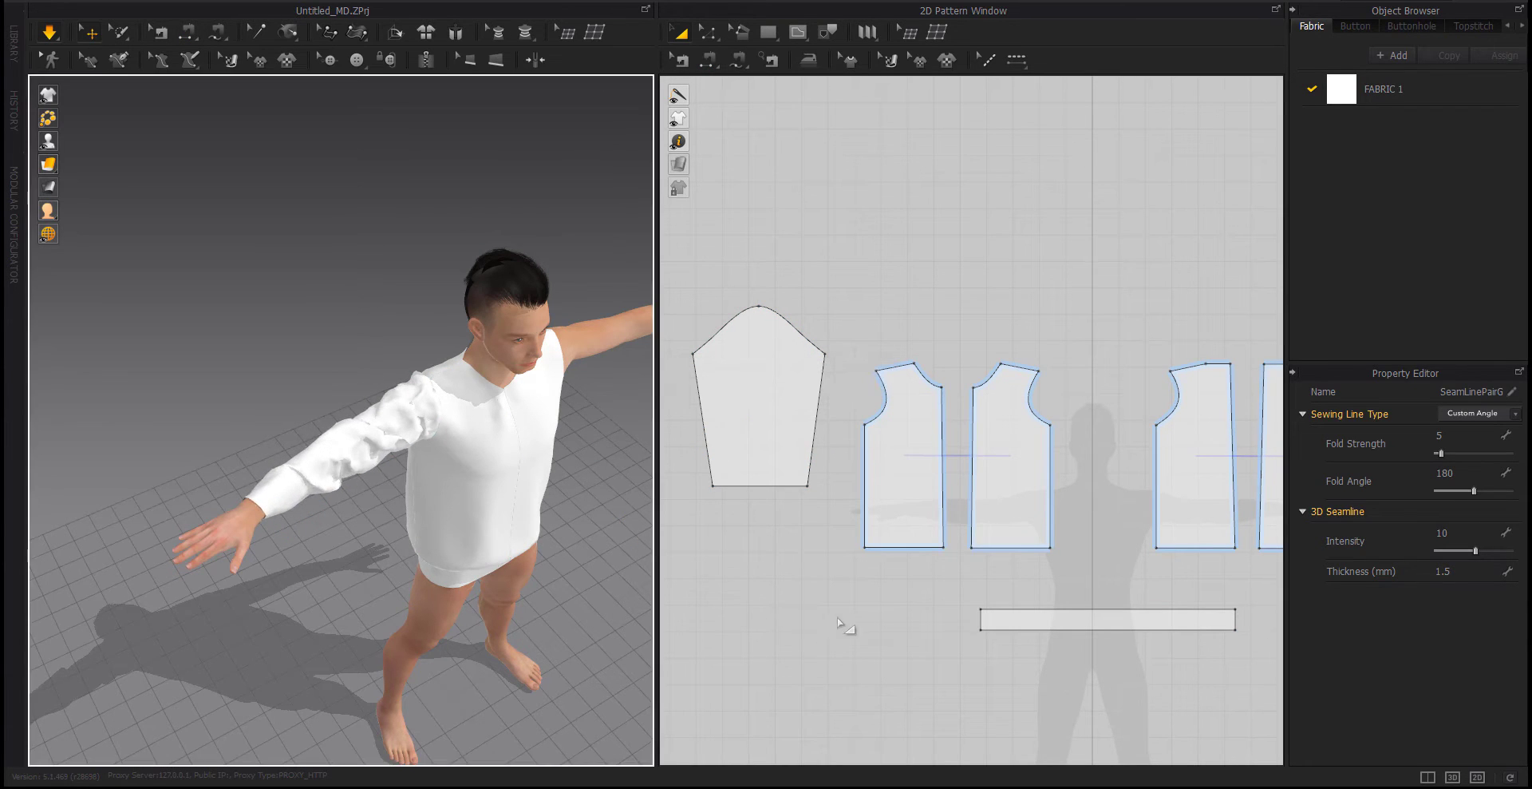
right_click_drag(543, 511, 395, 487)
Inspect the draped sleeve from behind and bring the sleeve pattern into view
left_click(275, 467)
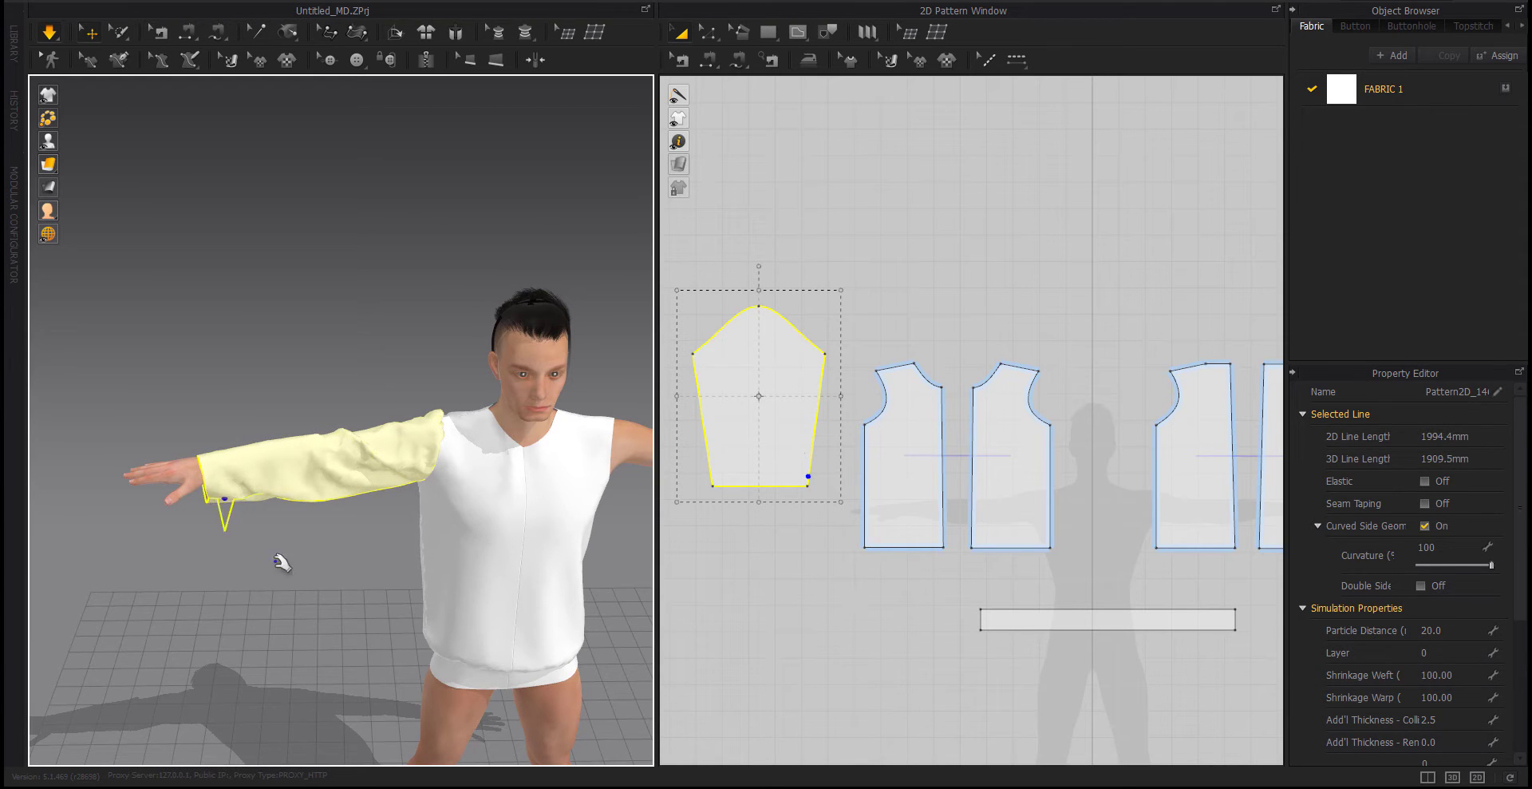
mouse_move(301, 520)
right_mouse_down()
mouse_move(599, 479)
mouse_move(249, 512)
right_mouse_up()
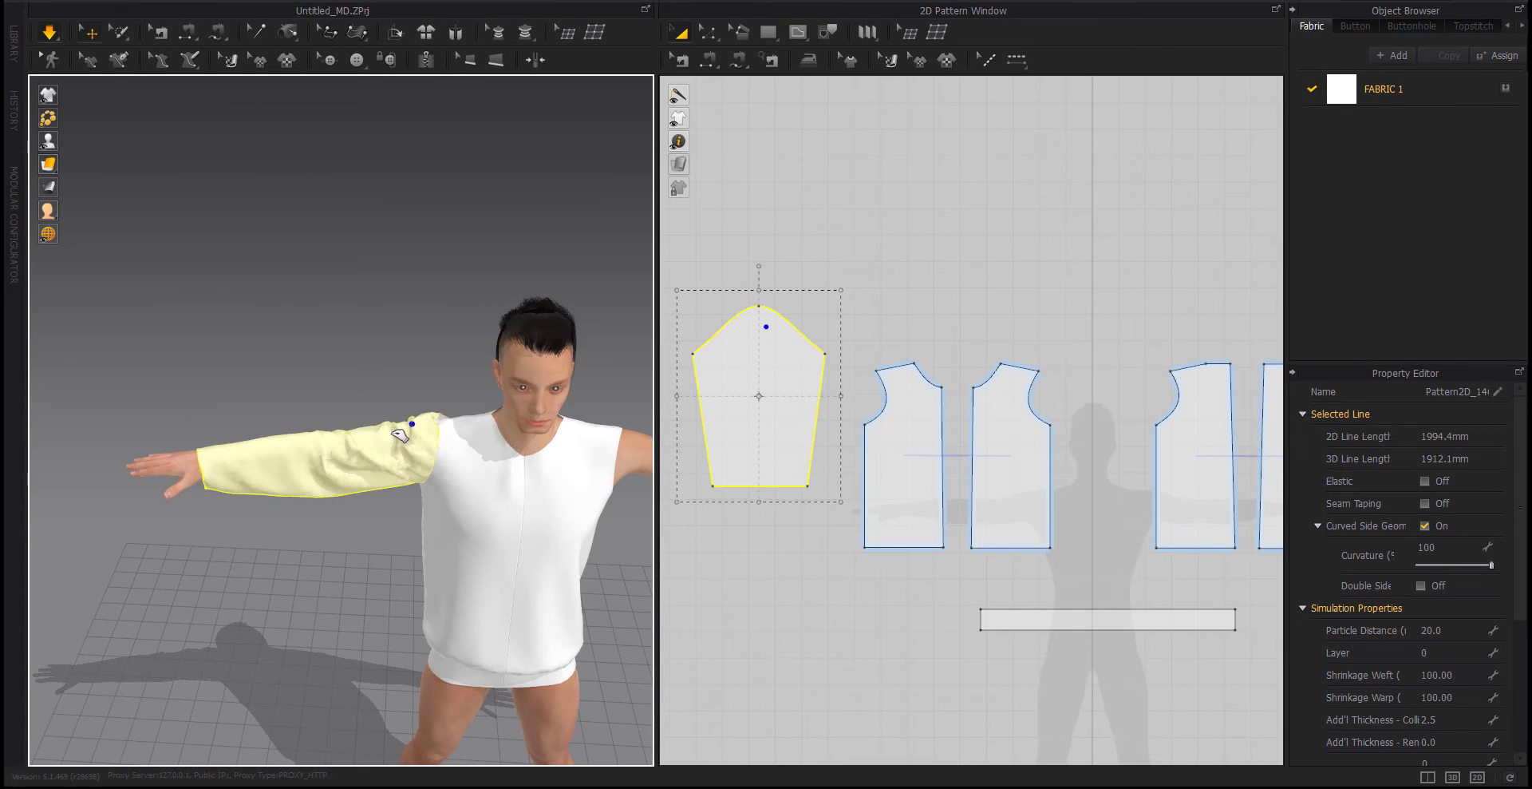
left_click(511, 382)
scroll(745, 358, "up", 3)
scroll(903, 397, "up", 3)
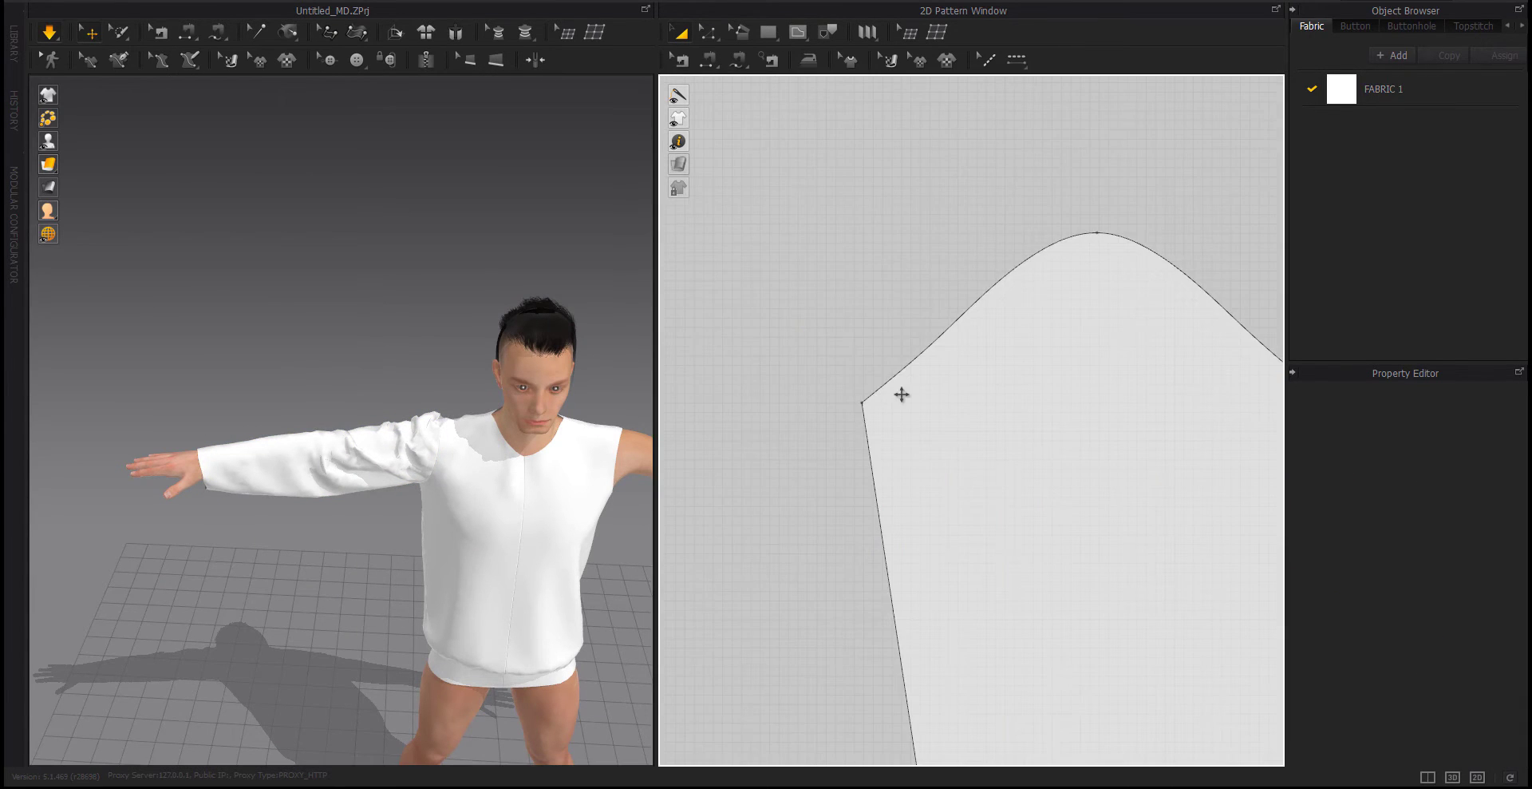
scroll(1066, 472, "down", 2)
mouse_move(1066, 472)
right_mouse_down()
mouse_move(938, 438)
mouse_move(883, 403)
right_mouse_up()
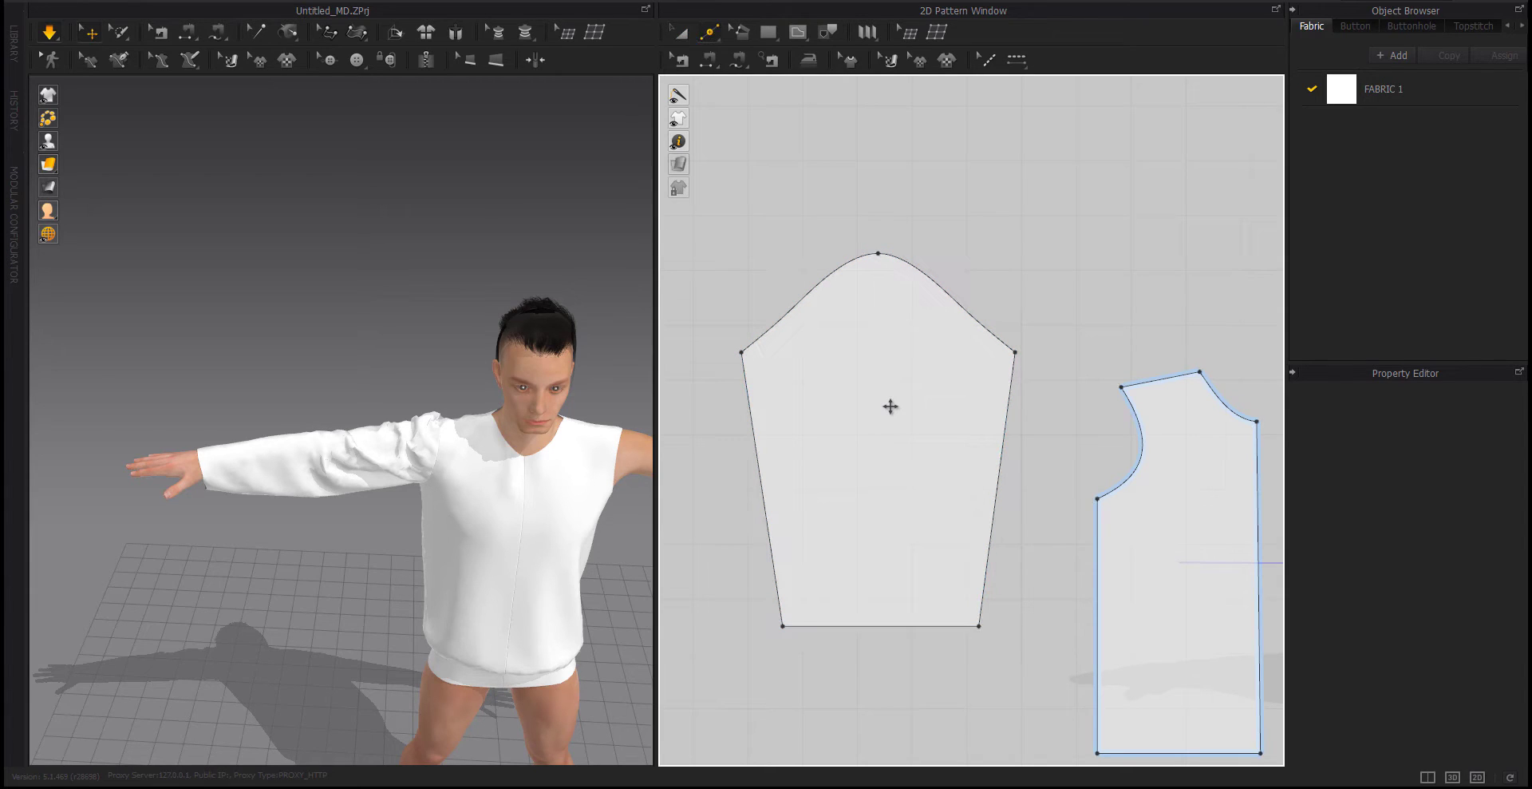
Delete two sleeve cap curve points and lower the top of the cap curve
right_click(782, 319)
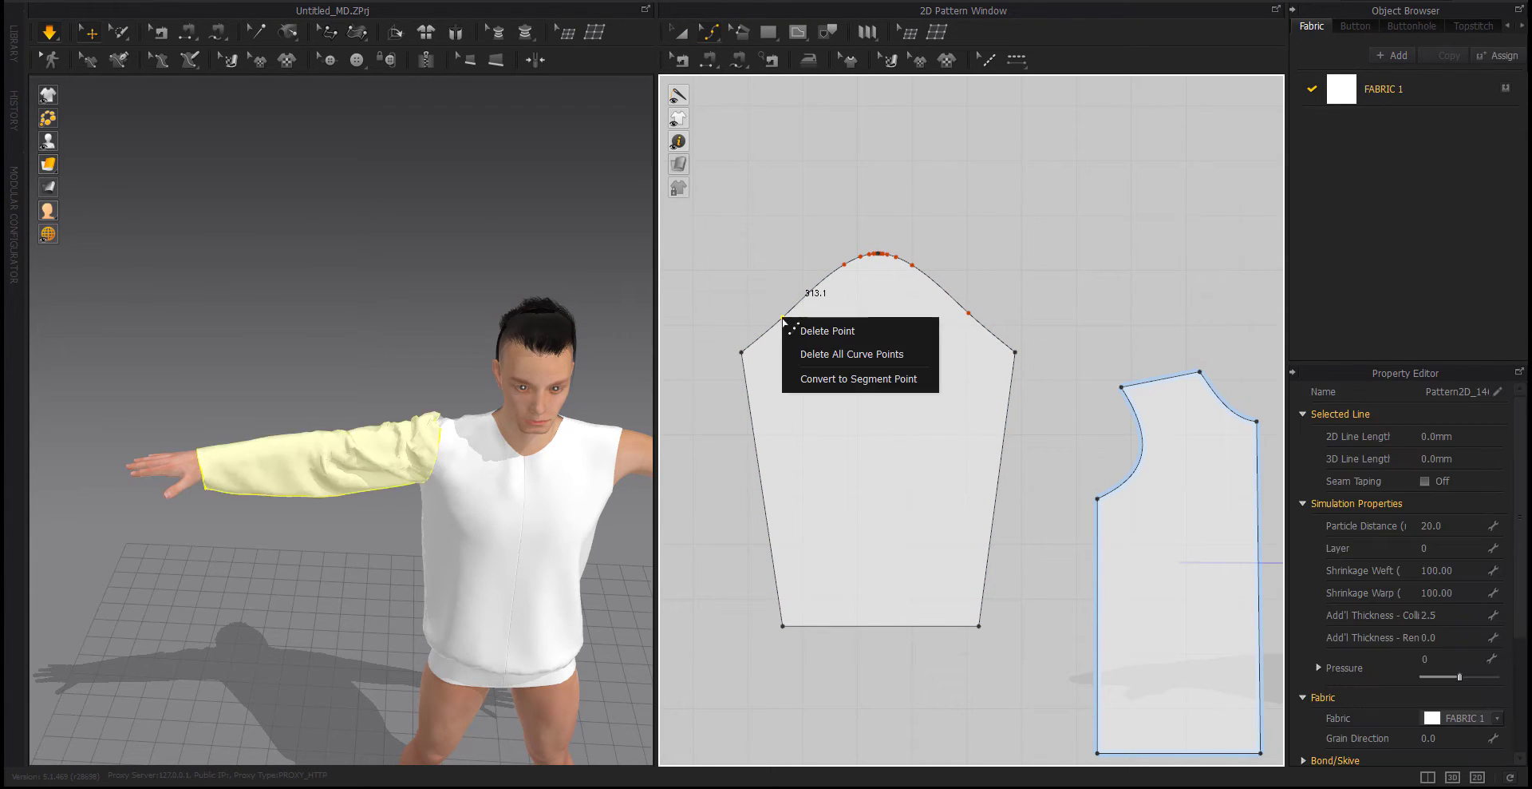
left_click(805, 335)
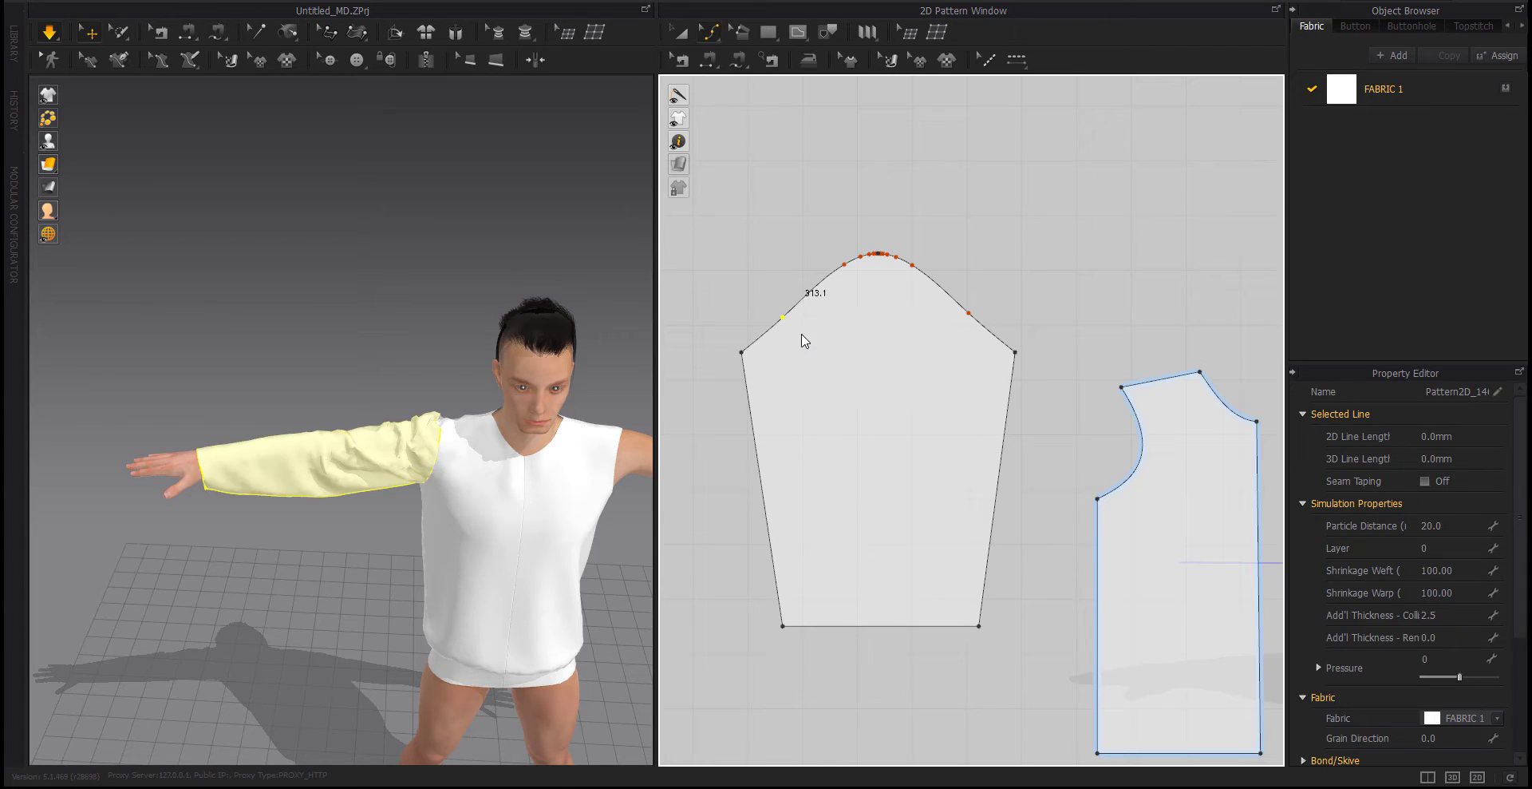
right_click(970, 316)
left_click(1008, 323)
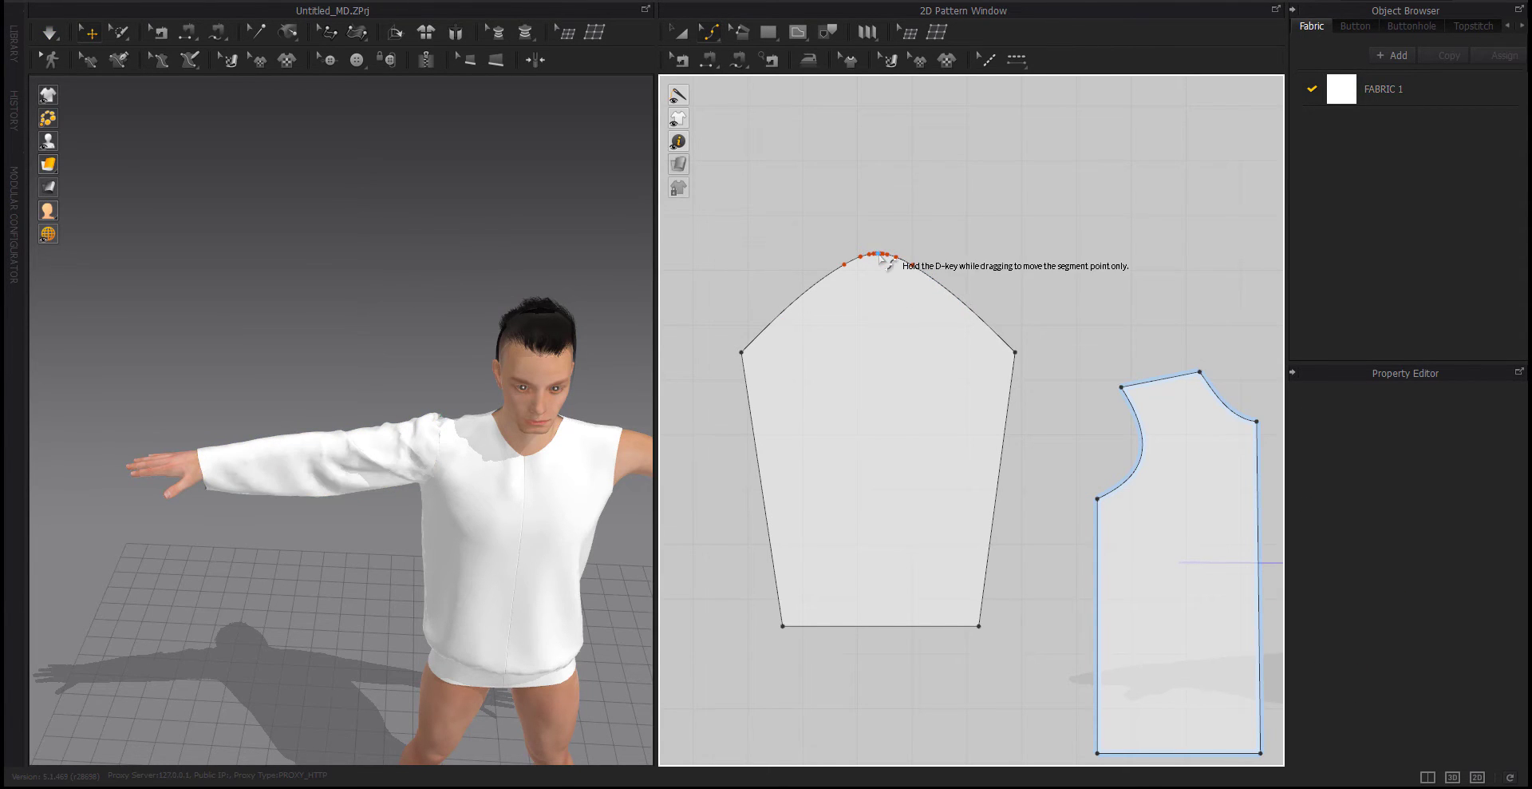
left_click_drag(880, 257, 885, 315)
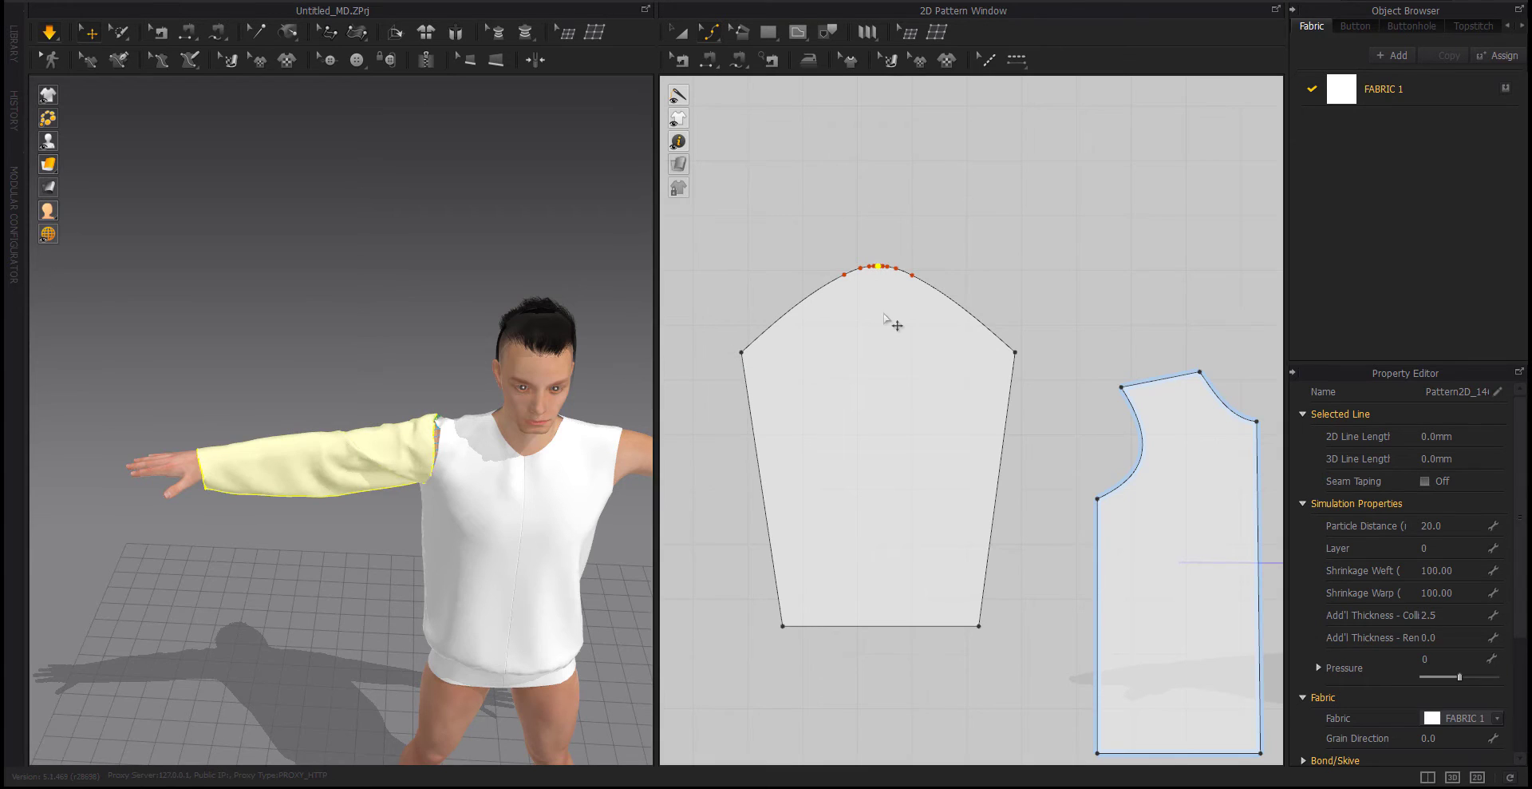
Pull the sleeve cloth to settle it on the arm
left_click(982, 254)
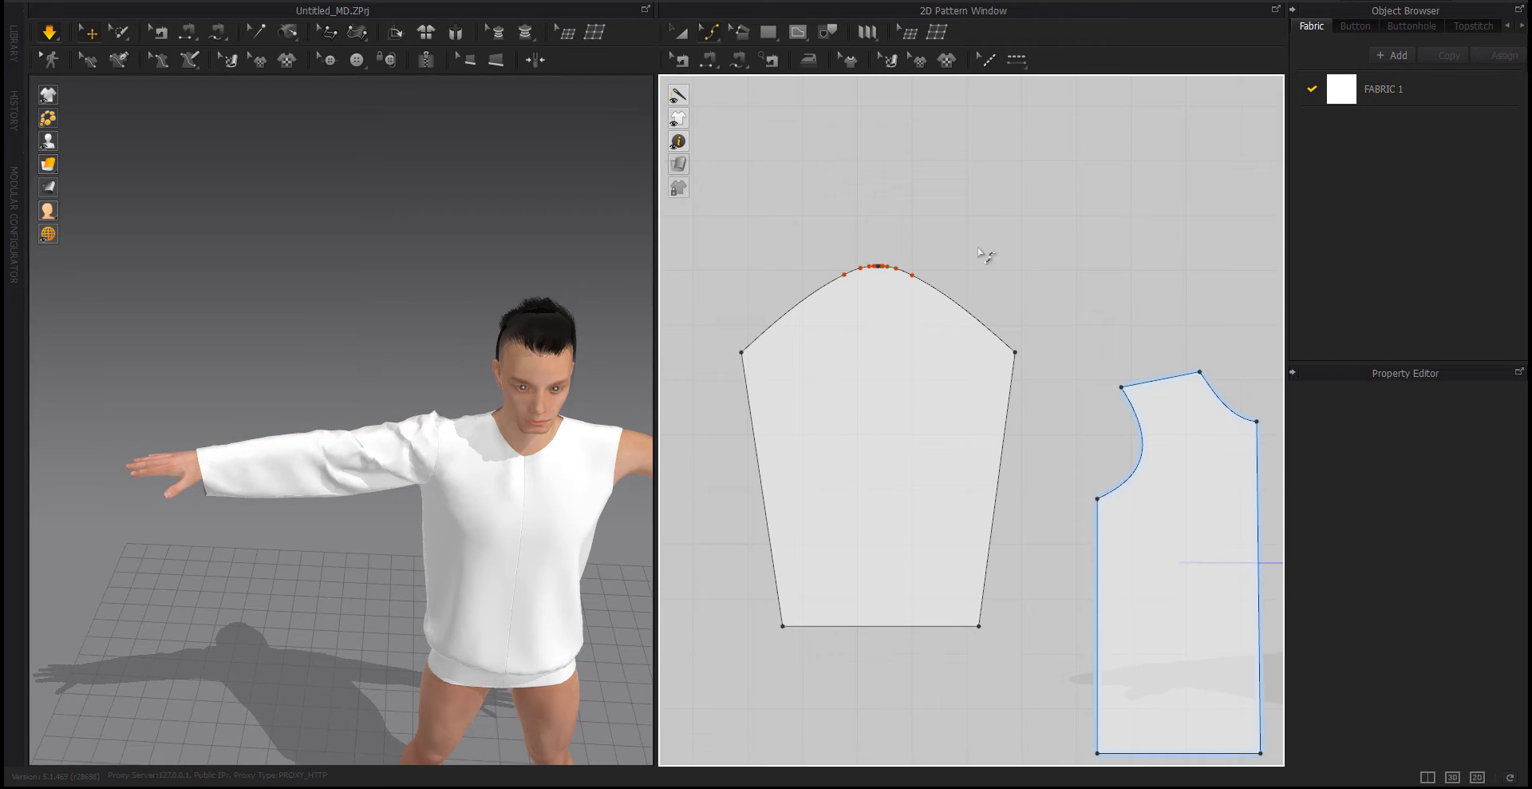
mouse_move(472, 410)
right_mouse_down()
mouse_move(427, 453)
mouse_move(270, 449)
right_mouse_up()
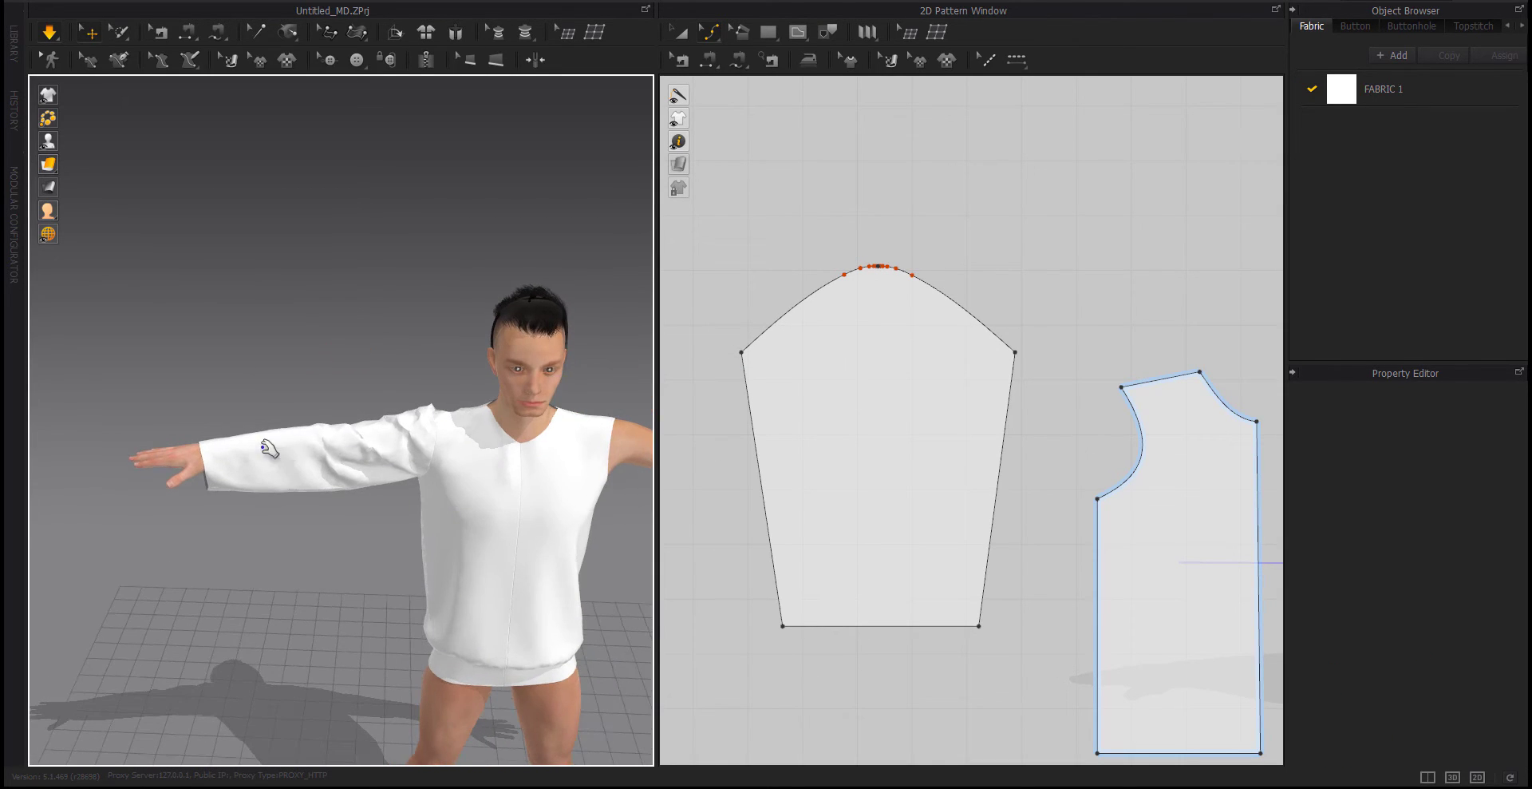
left_click_drag(293, 443, 352, 440)
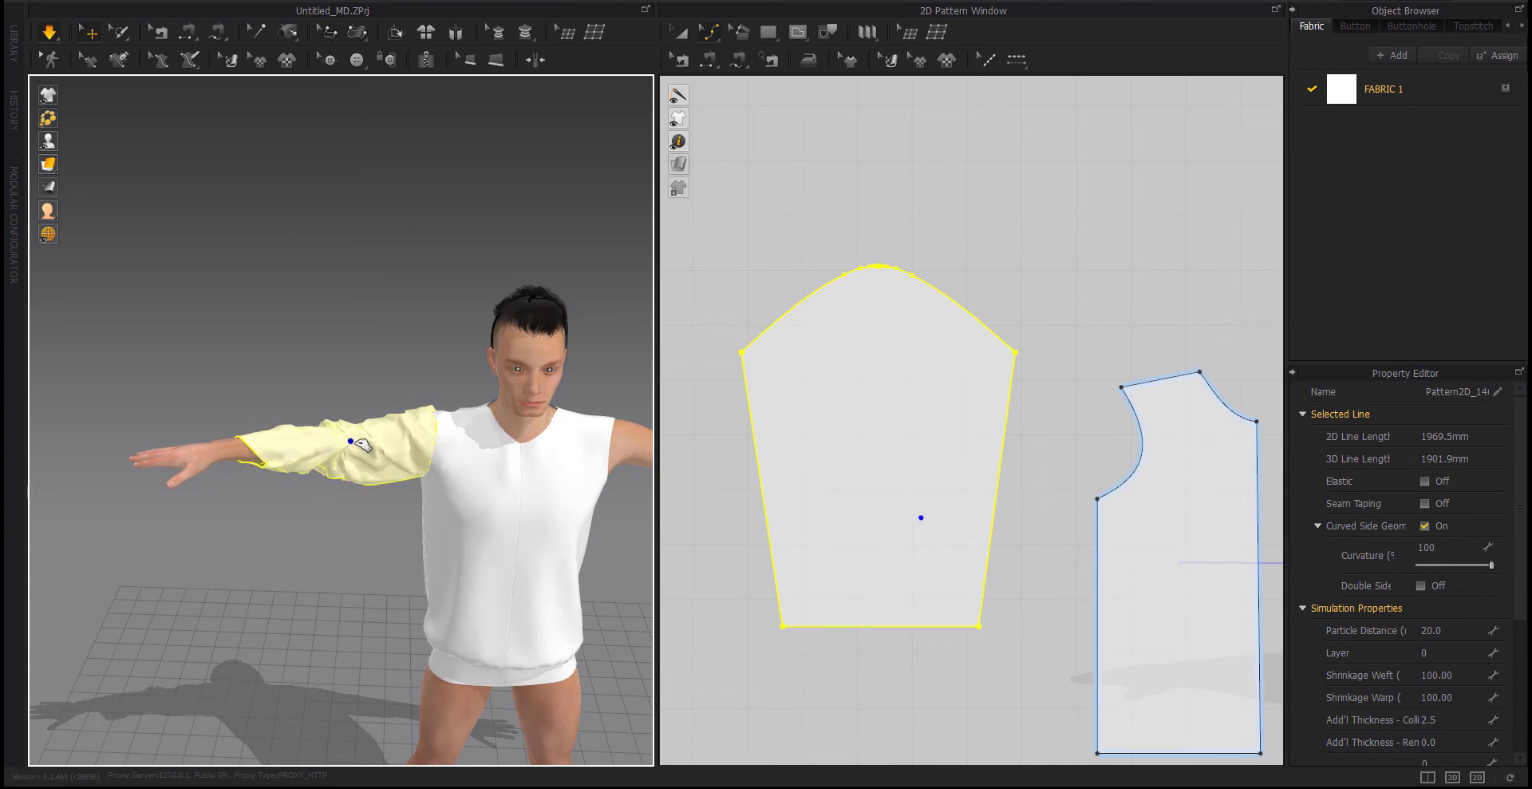
left_click(315, 373)
right_click_drag(767, 157, 755, 50)
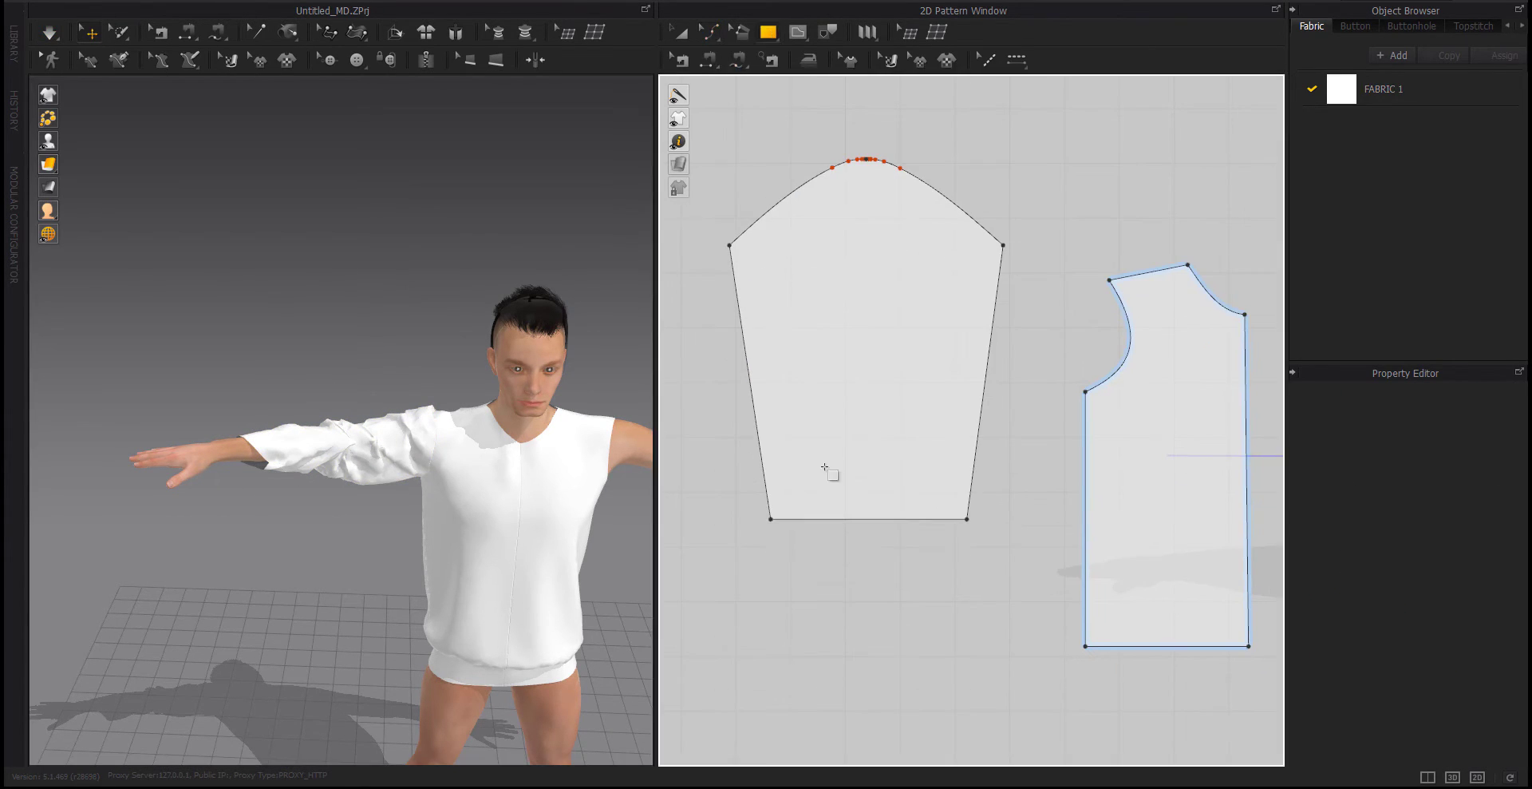
Draw a small rectangle below the sleeve pattern and place it on the wrist arrangement point
left_click_drag(818, 541, 937, 588)
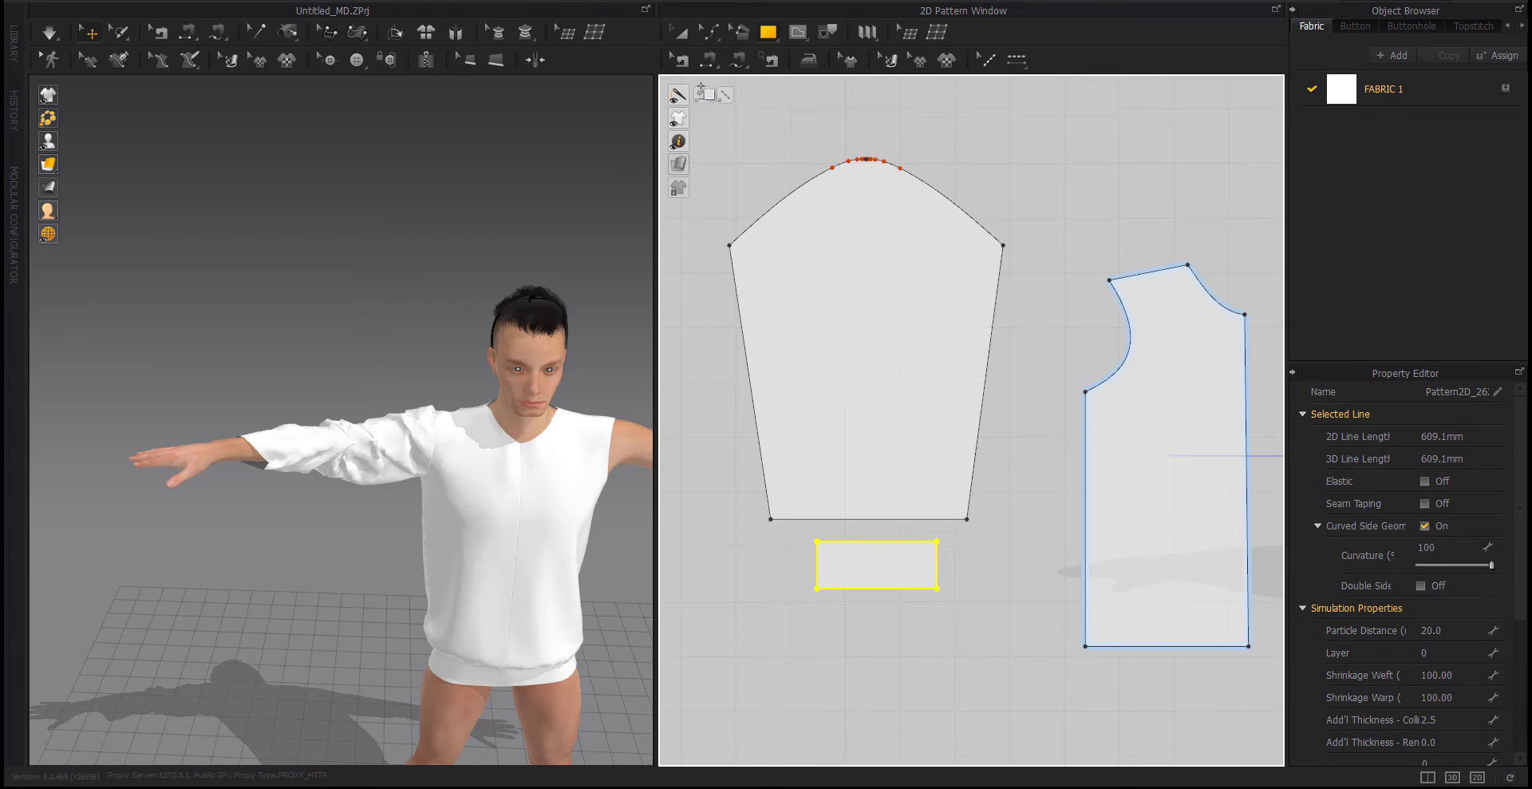
key("a")
scroll(61, 457, "down", 3)
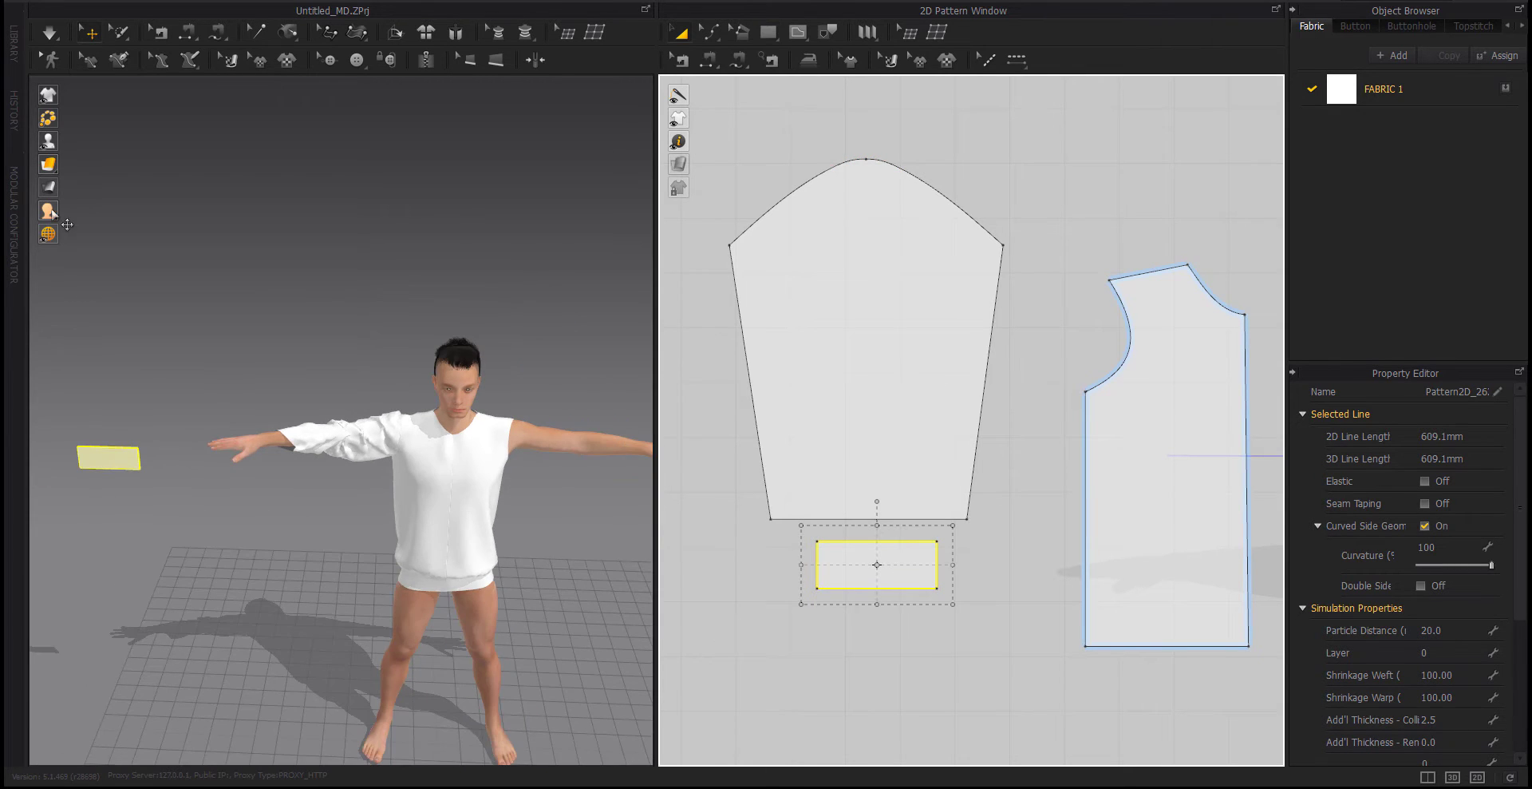
left_click(76, 142)
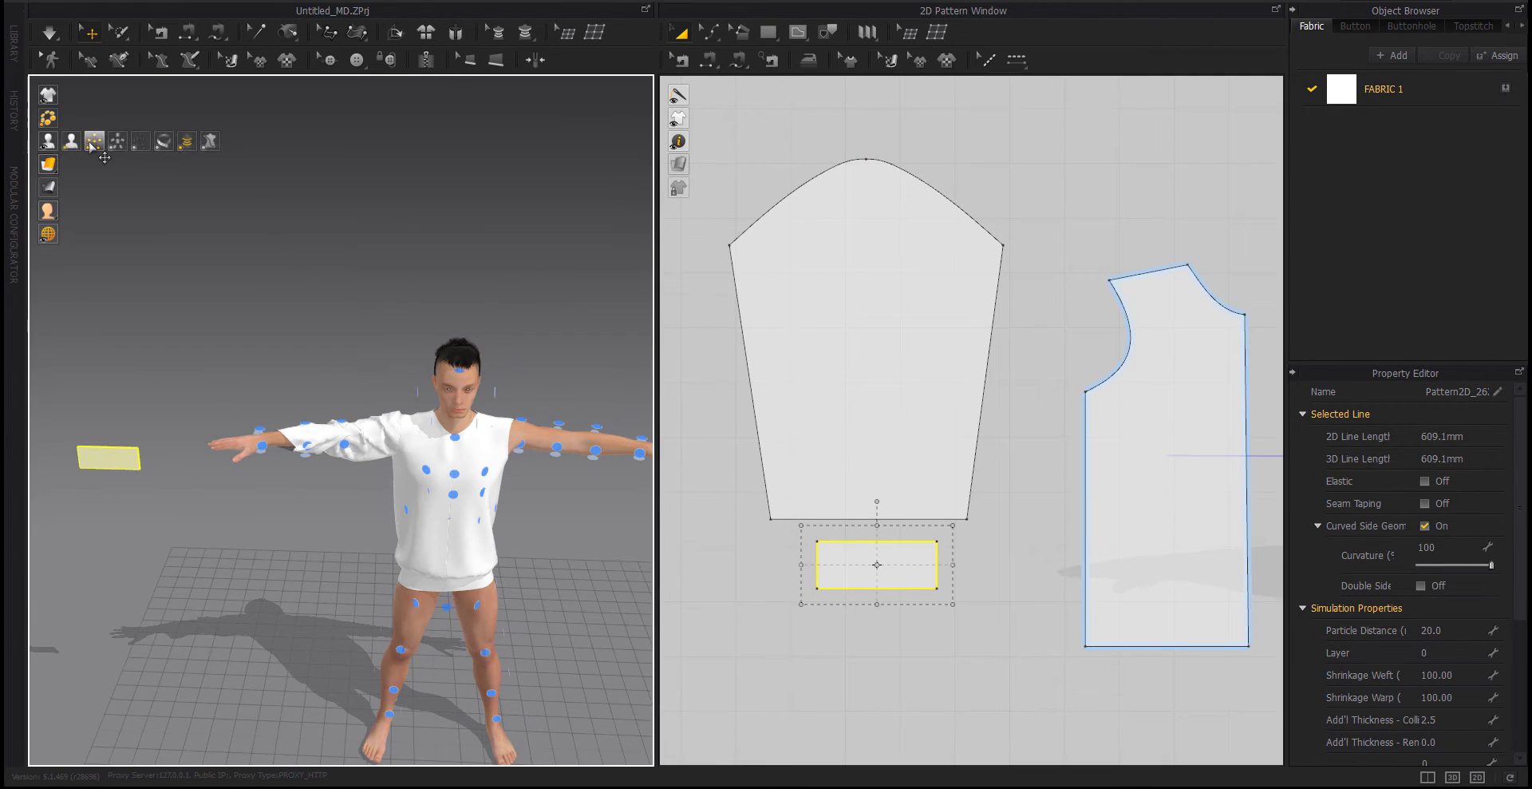
left_click(263, 429)
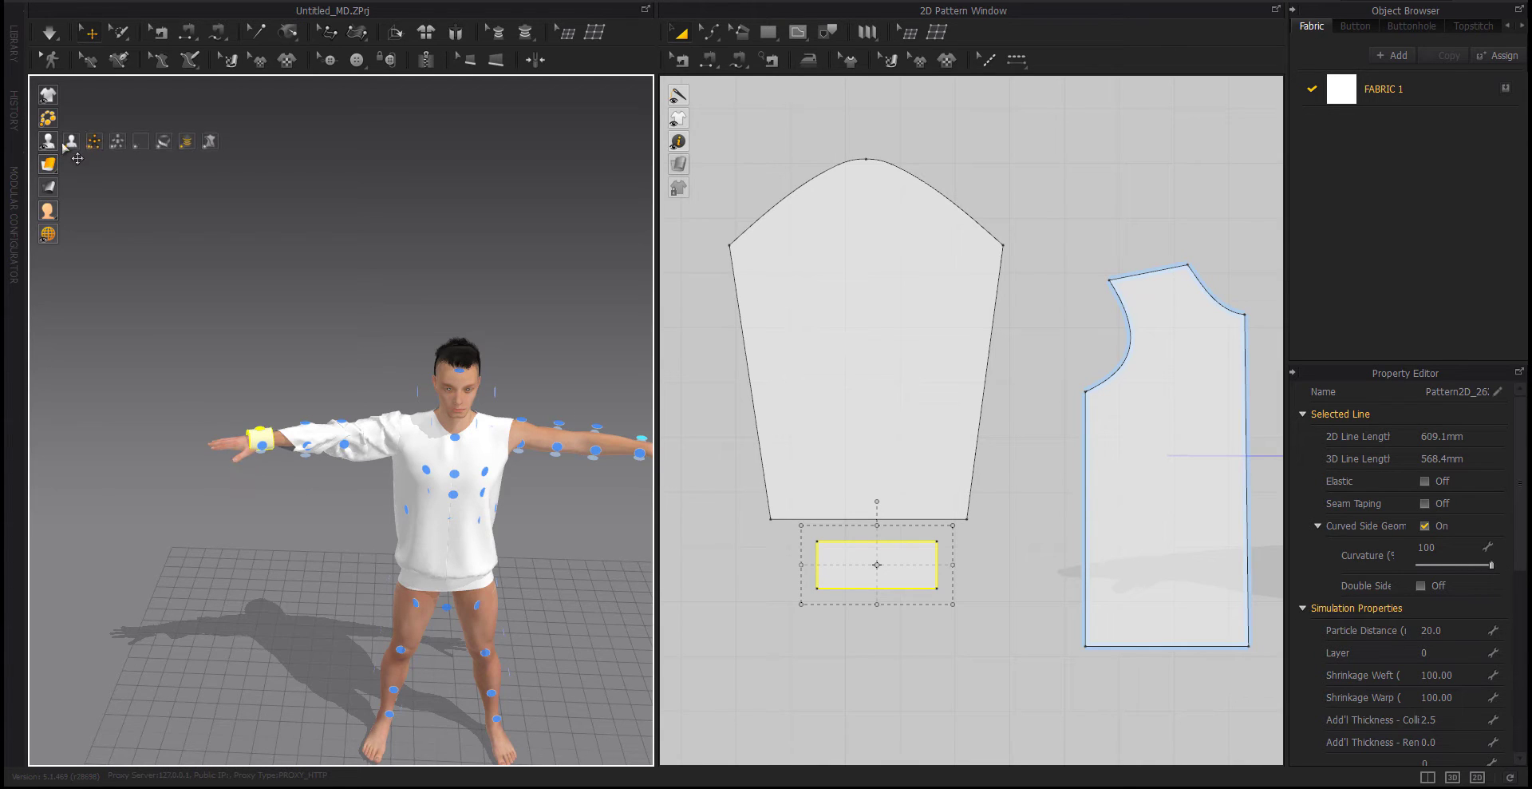
left_click(96, 143)
scroll(242, 463, "up", 5)
right_click_drag(242, 462, 243, 450)
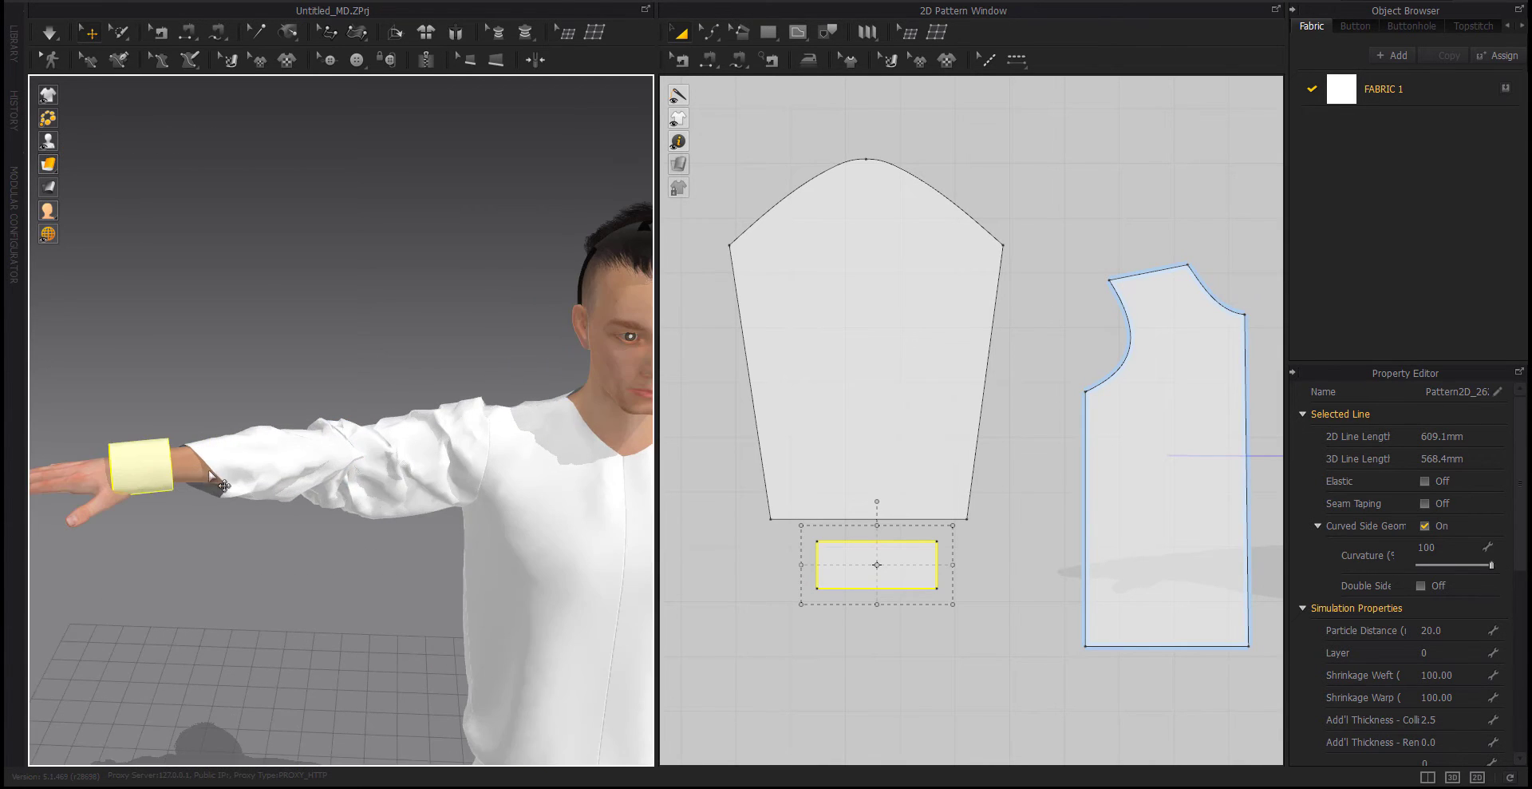
left_click(232, 518)
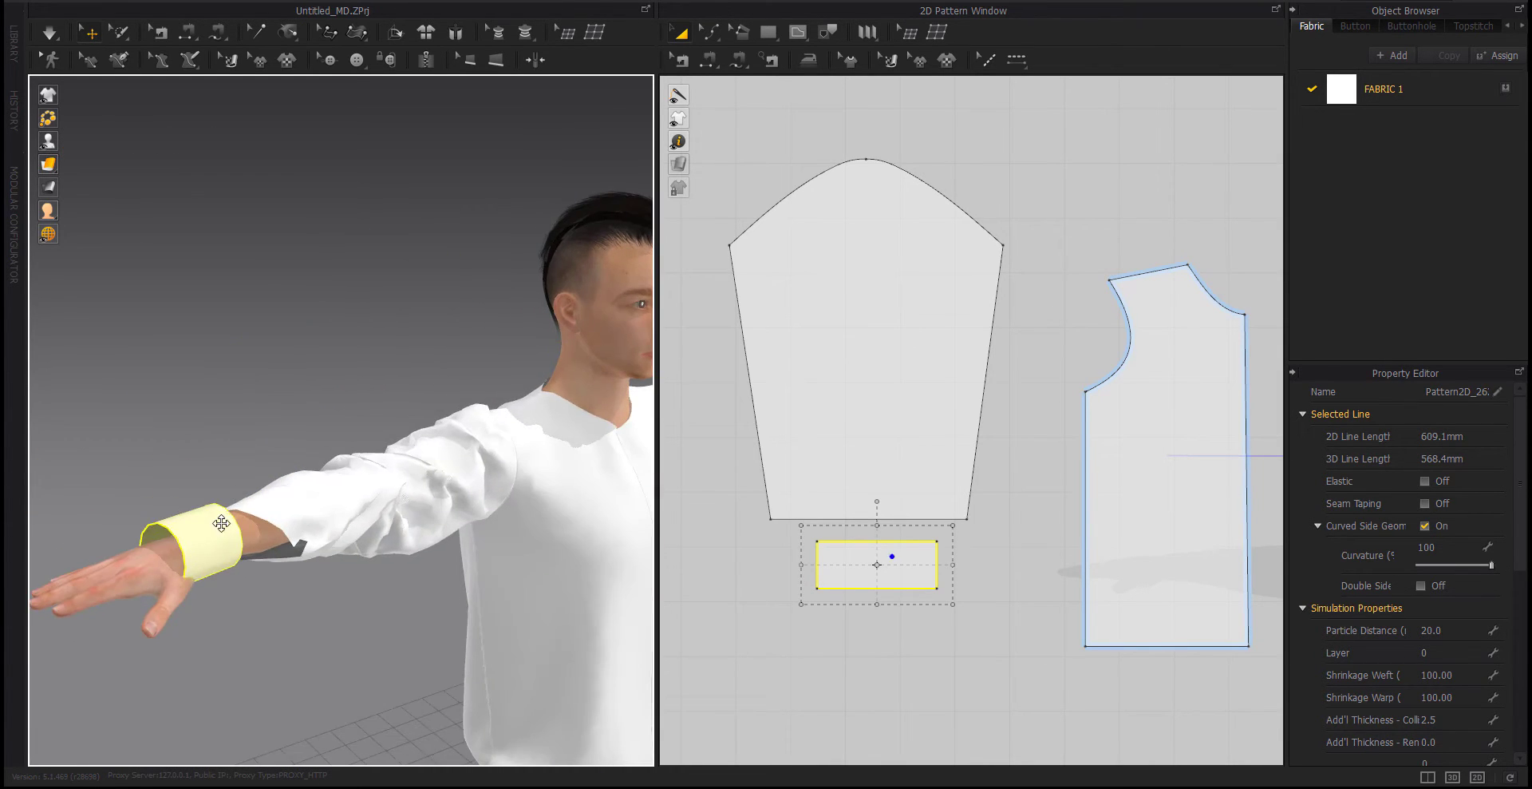
Sew the cuff's top edge to the sleeve's bottom edge and simulate to drape the cuff
left_click(708, 60)
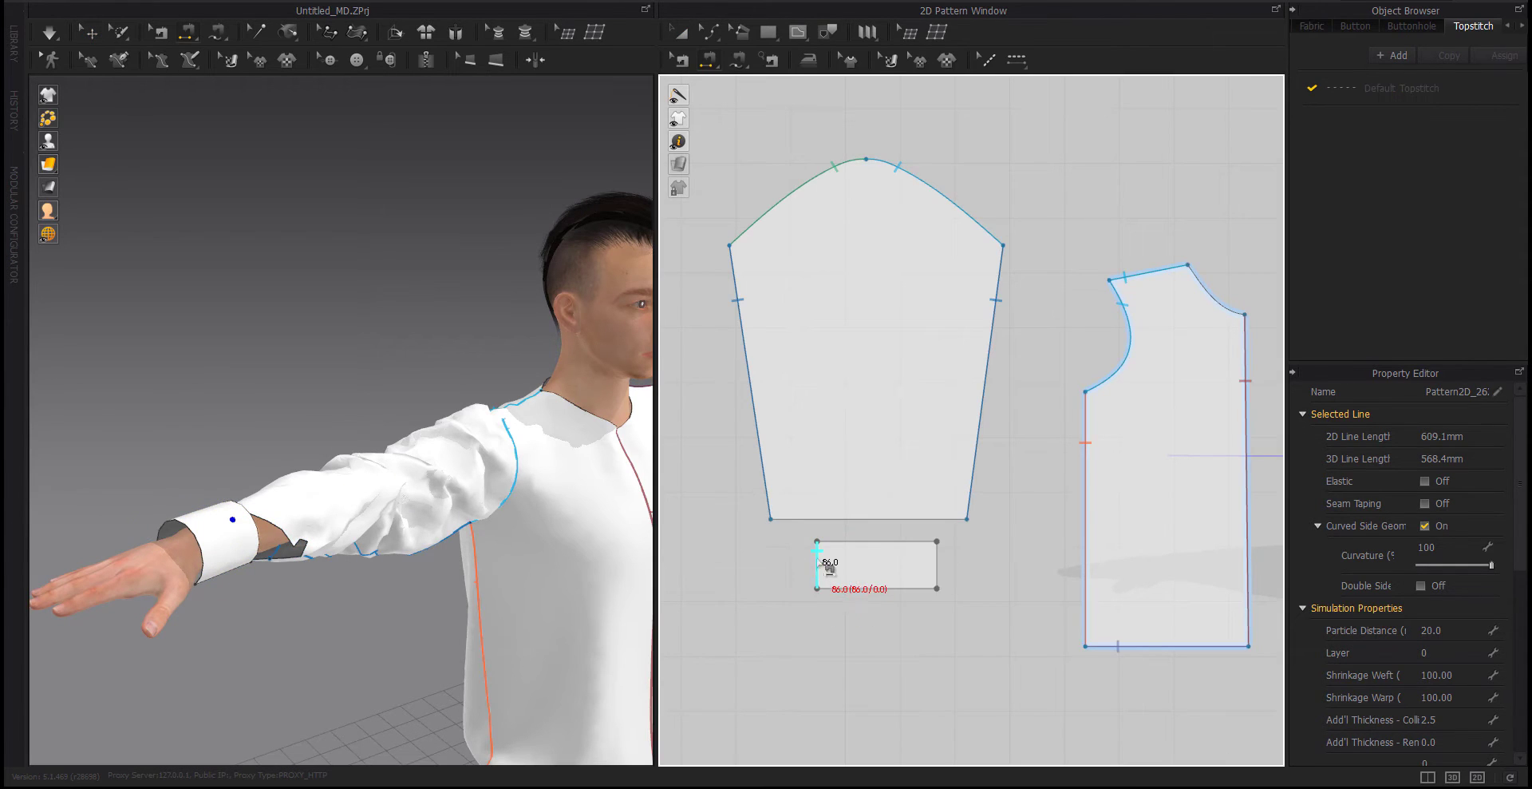
left_click(878, 541)
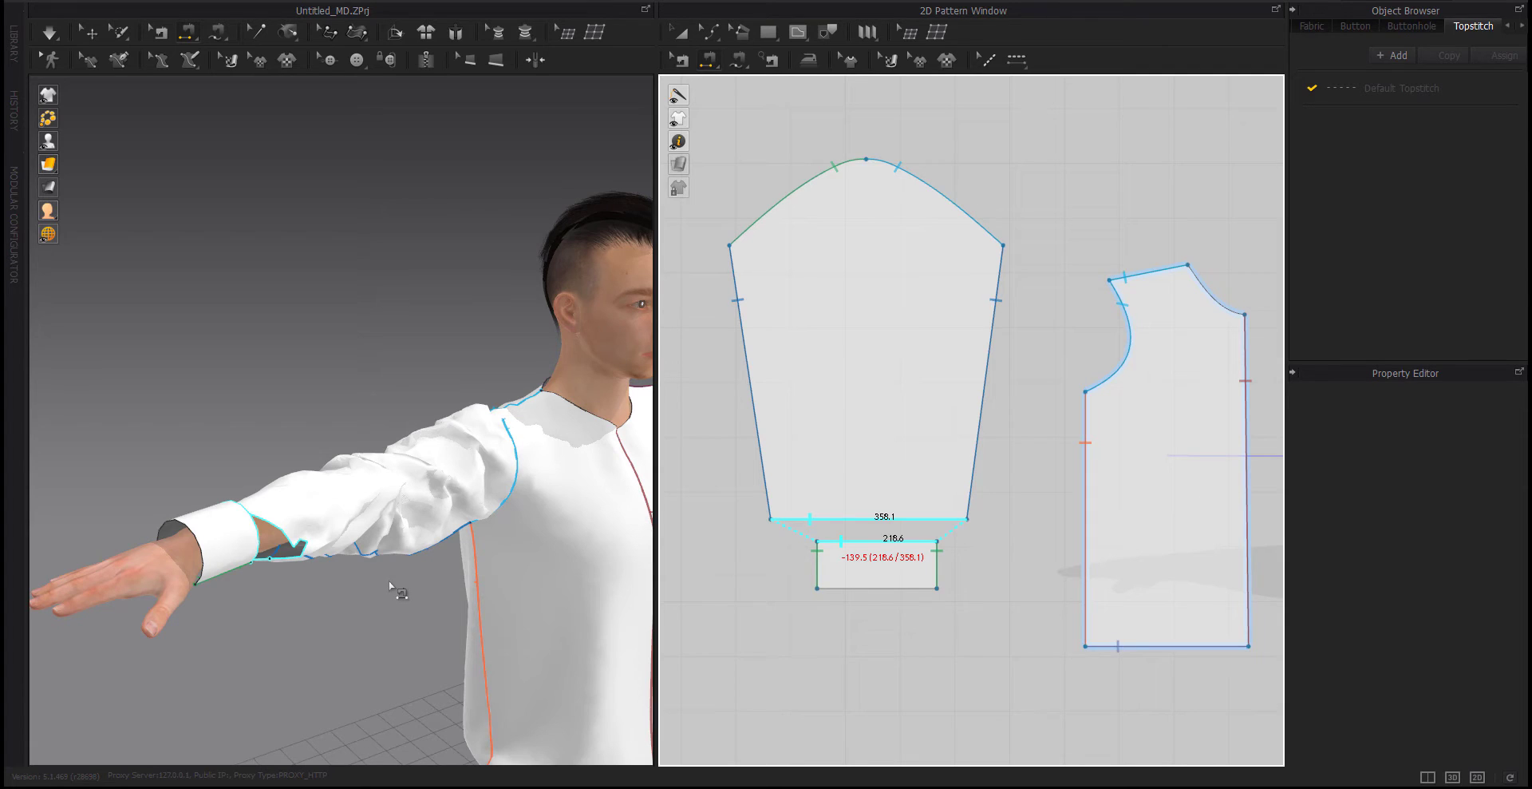
left_click(926, 469)
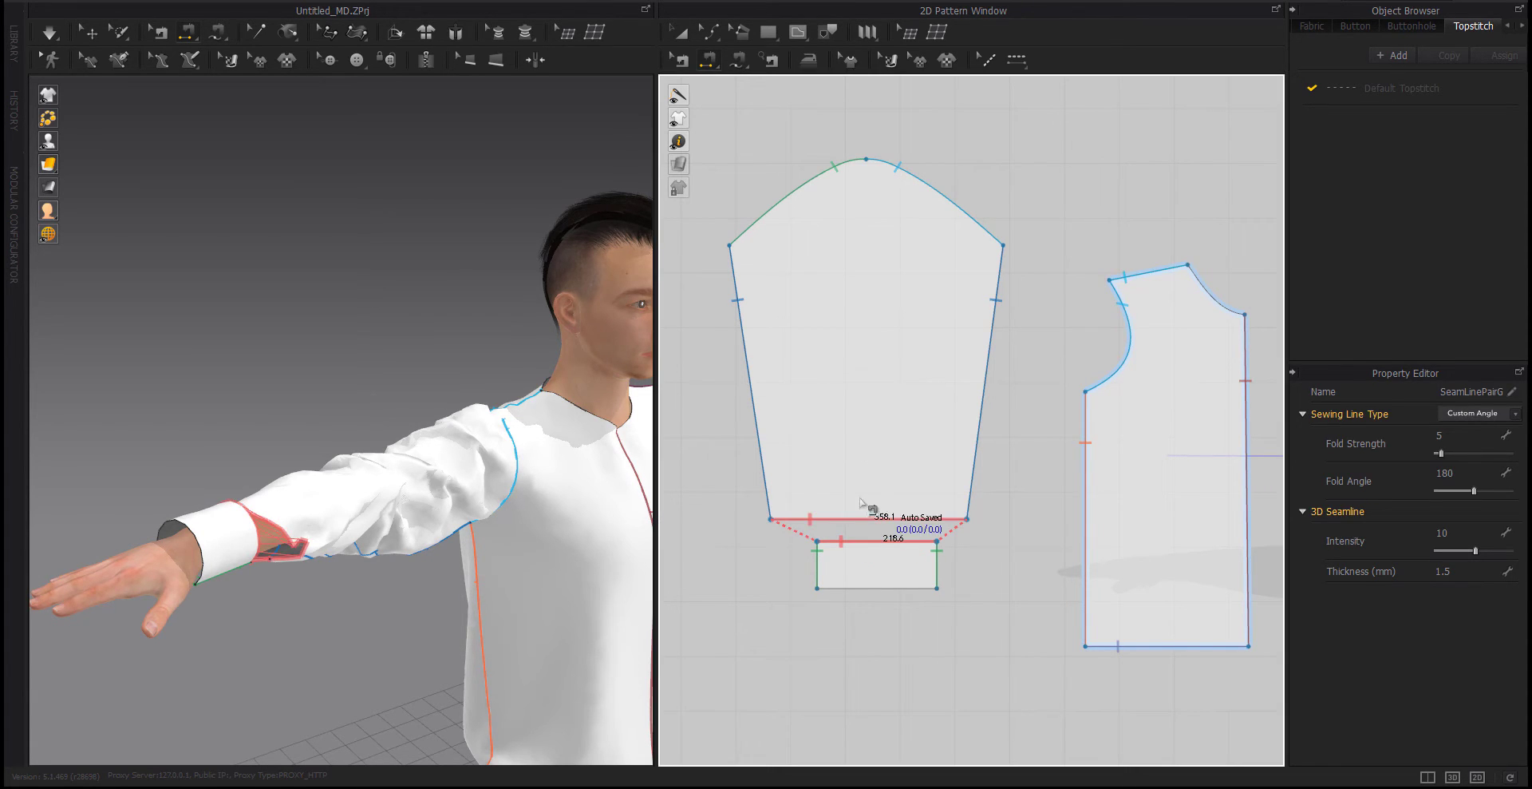
mouse_move(160, 518)
right_mouse_down()
mouse_move(304, 345)
mouse_move(338, 356)
mouse_move(342, 519)
right_mouse_up()
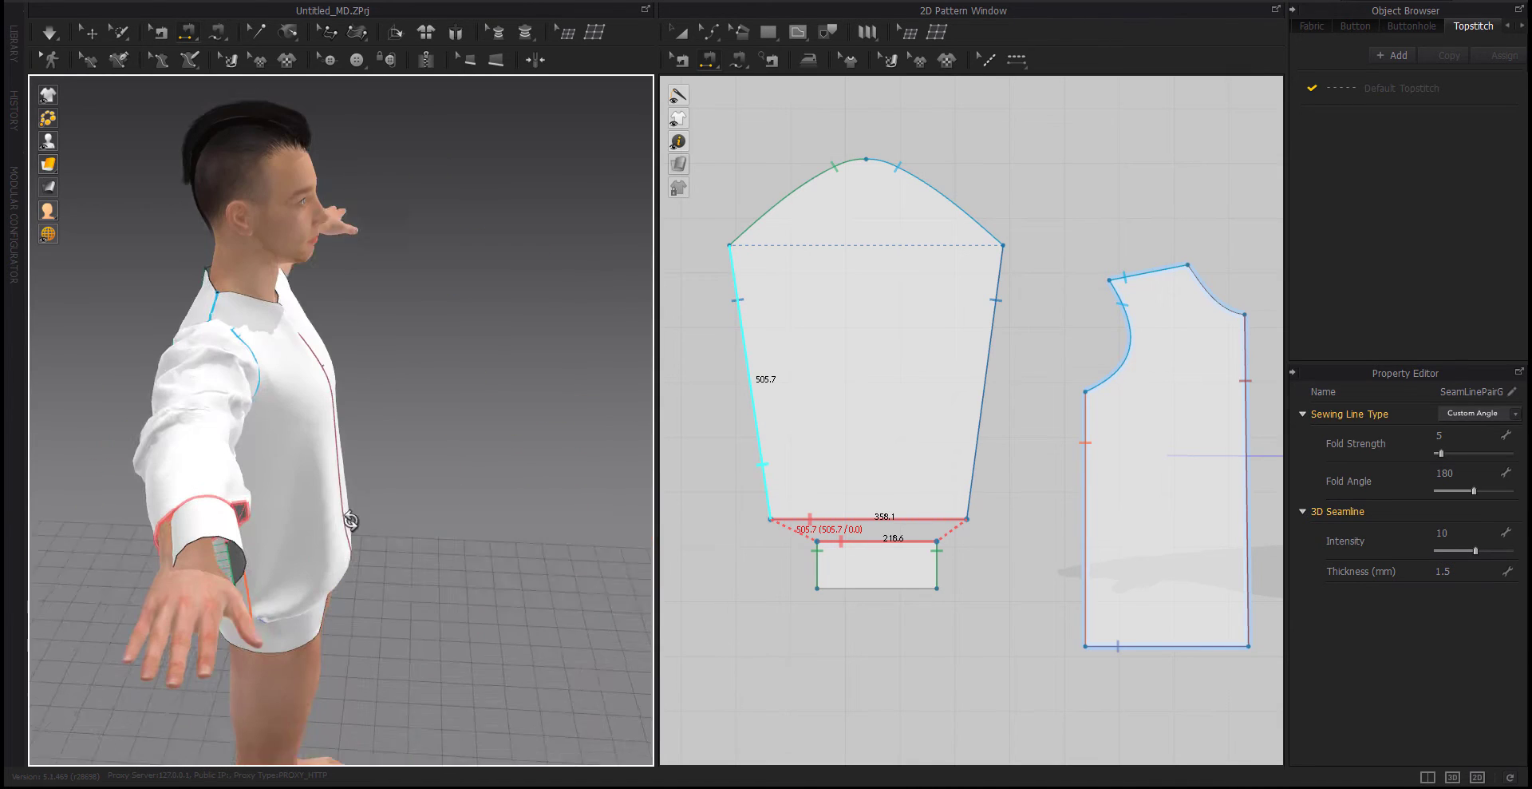
key("q")
left_click(243, 550)
key("space")
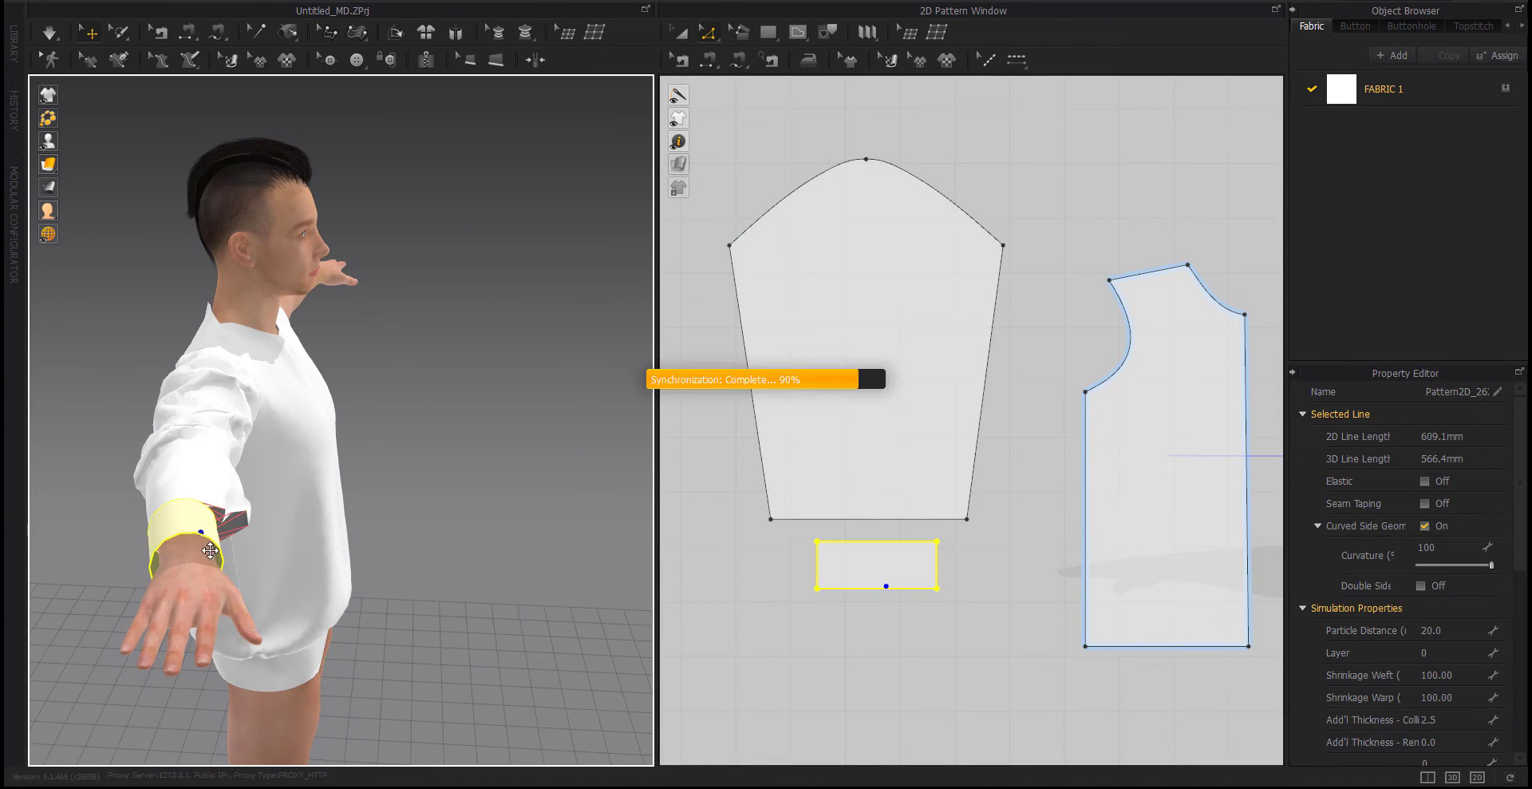
mouse_move(284, 603)
right_mouse_down()
mouse_move(156, 588)
mouse_move(339, 582)
mouse_move(184, 566)
right_mouse_up()
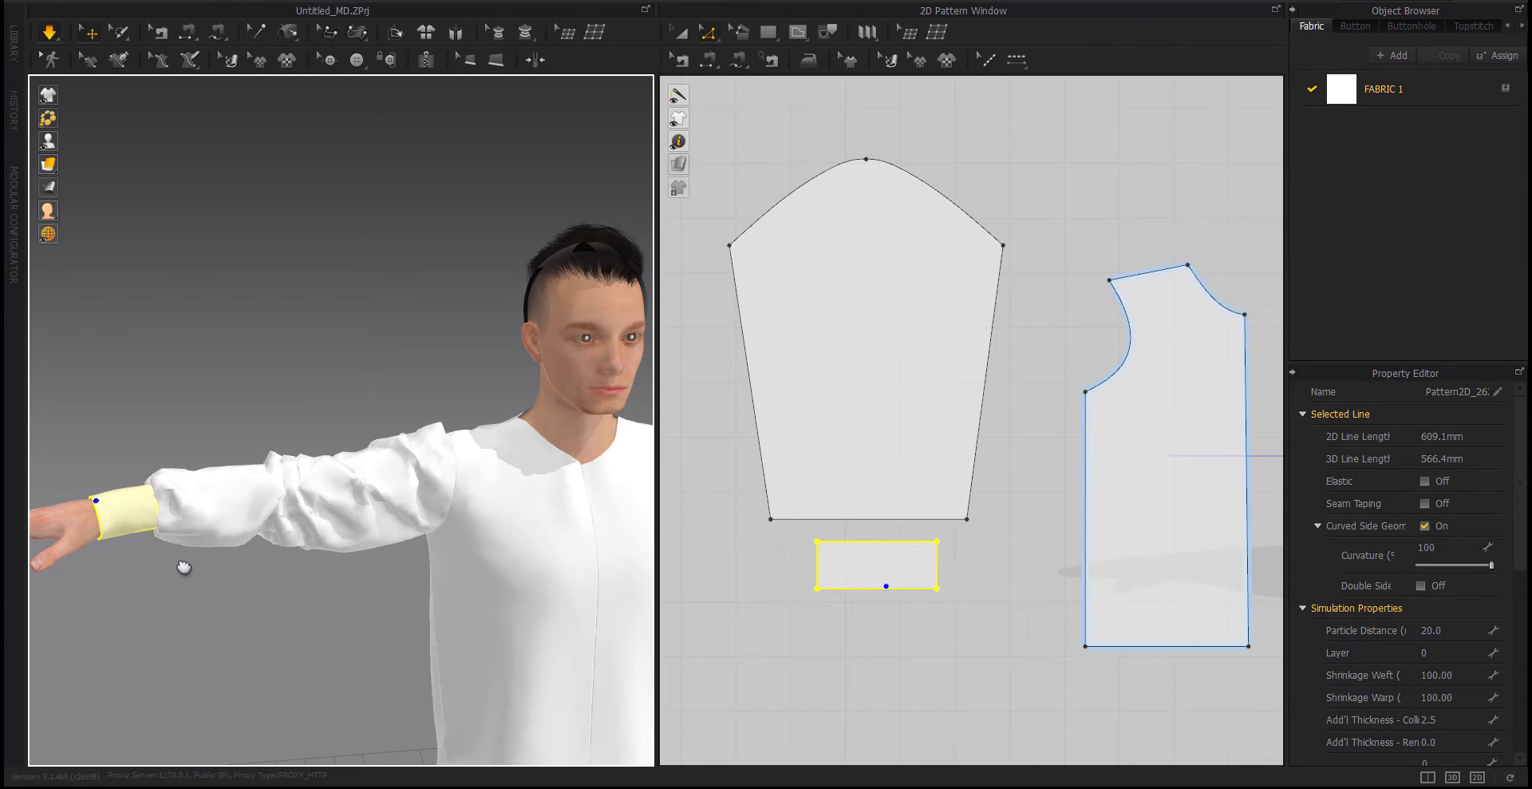
Move the cuff's bottom edge with Move Distance and pull the sleeve toward the wrist
left_click(868, 625)
right_click_drag(284, 614, 283, 607)
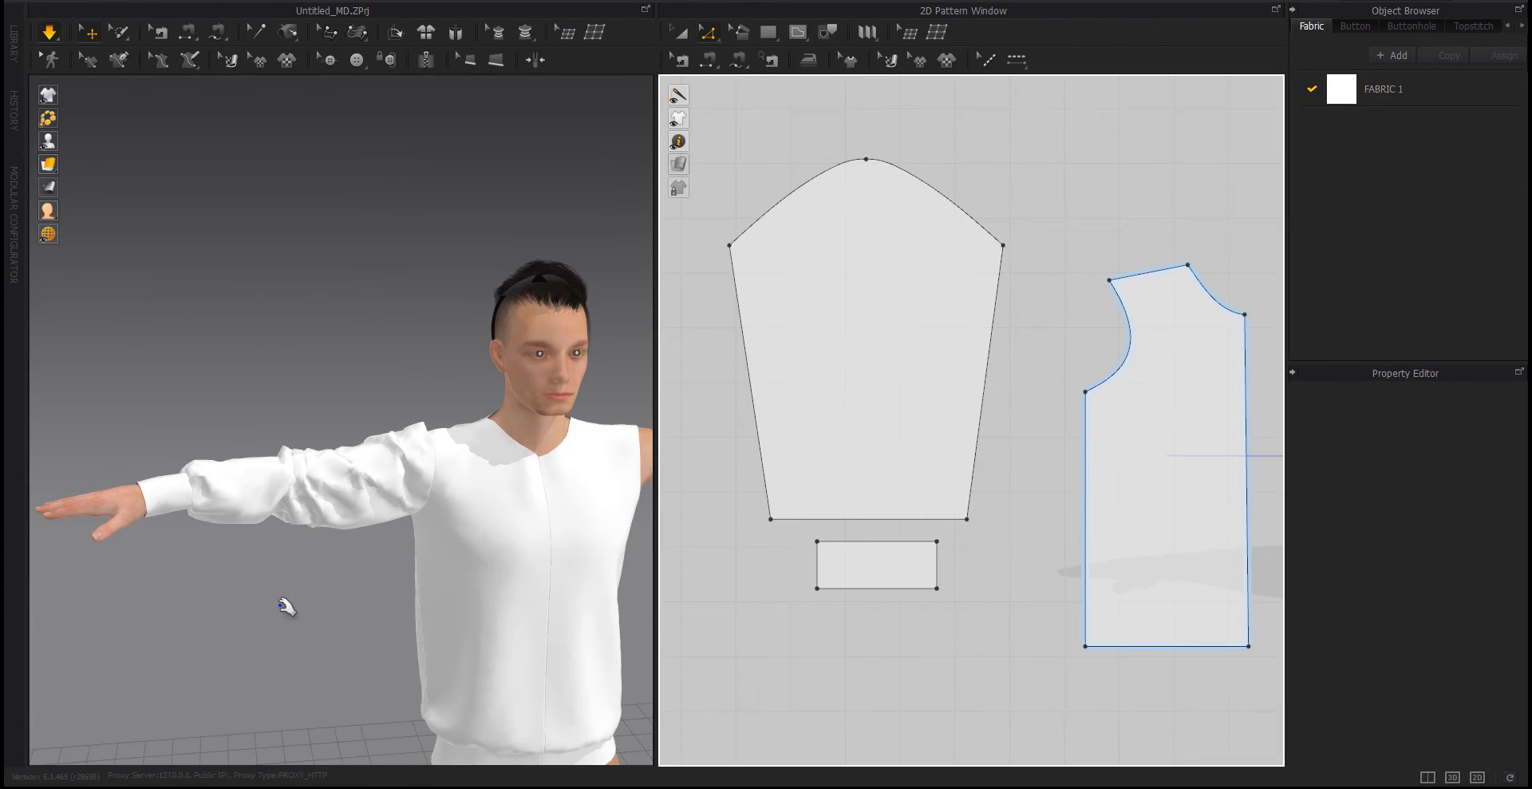
left_click(874, 588)
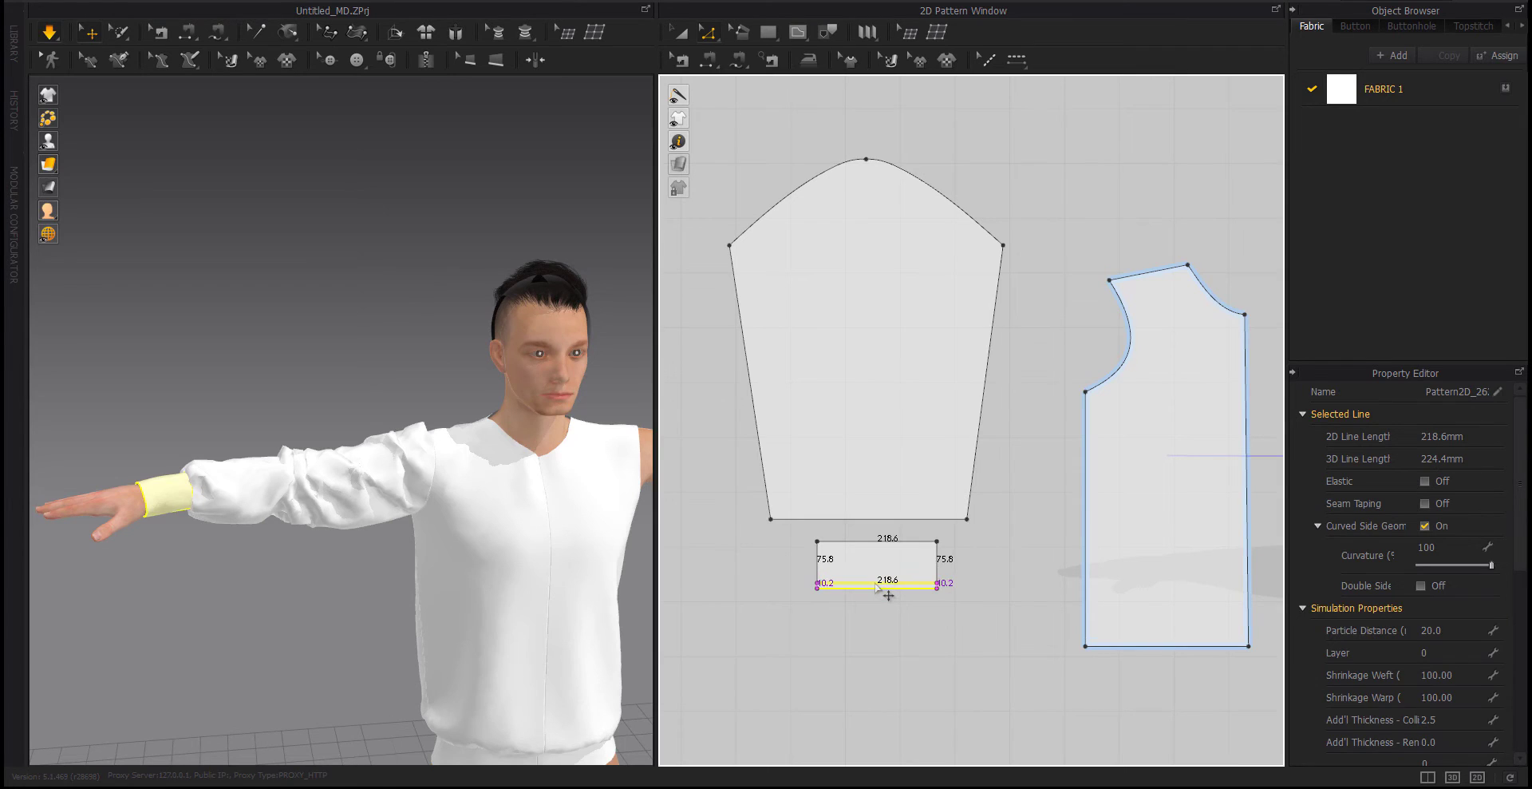
right_click(878, 588)
key("Return")
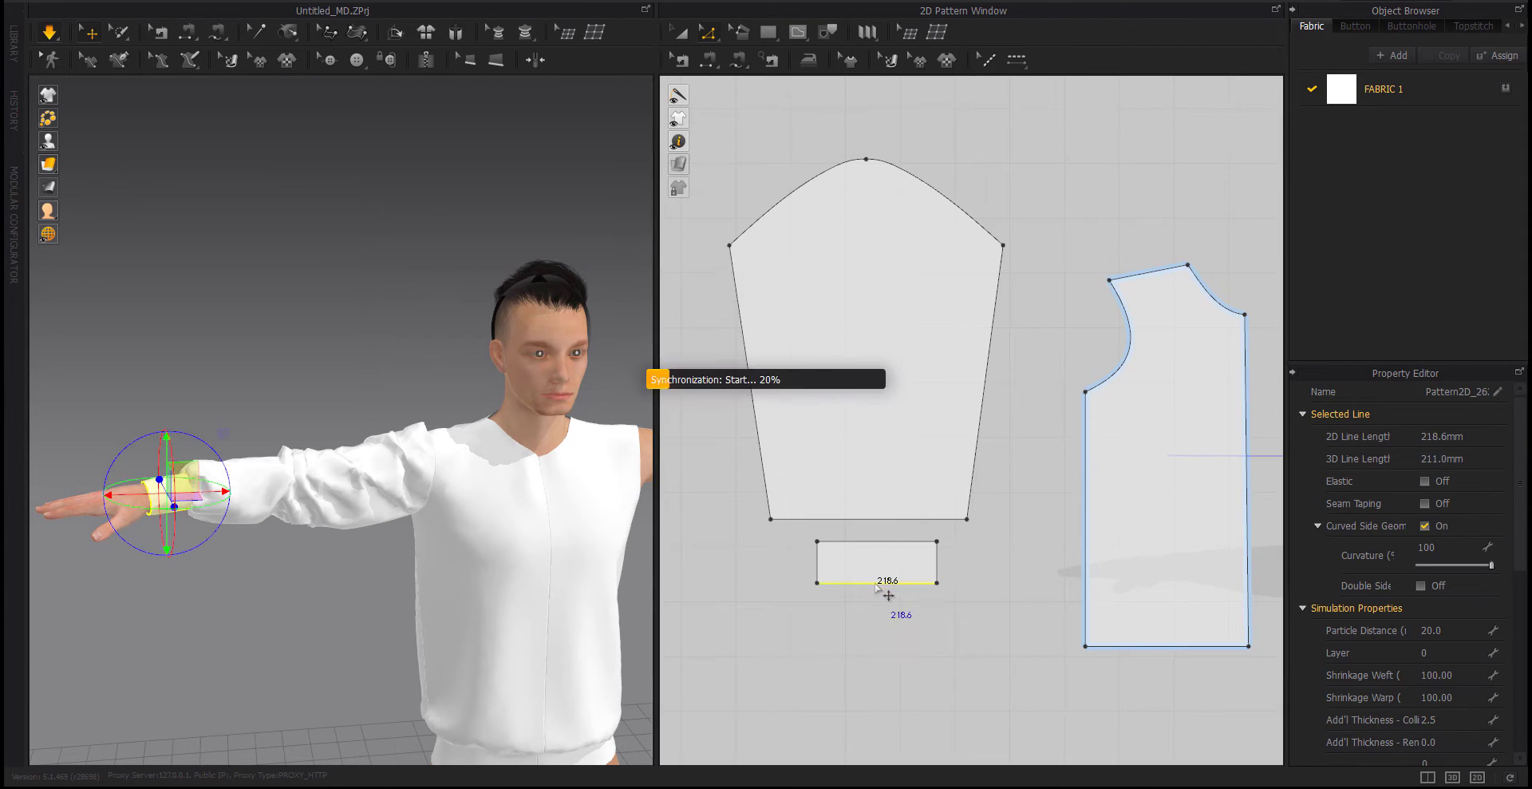
left_click(257, 570)
left_click_drag(345, 482, 197, 486)
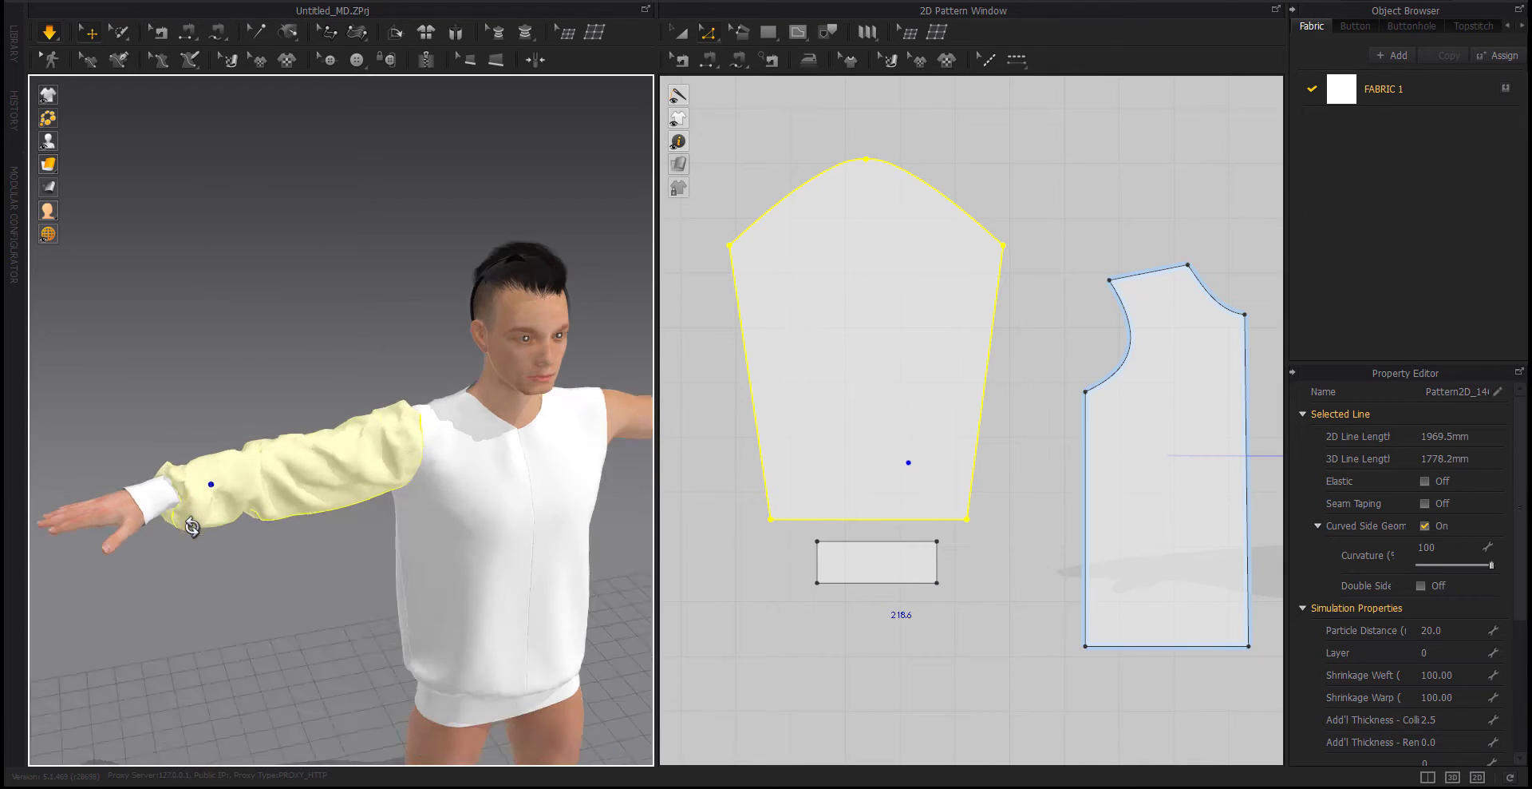
right_click_drag(199, 485, 335, 579)
Extend the cuff's left 76 mm edge outward to loosen the wrist band
left_click(816, 563)
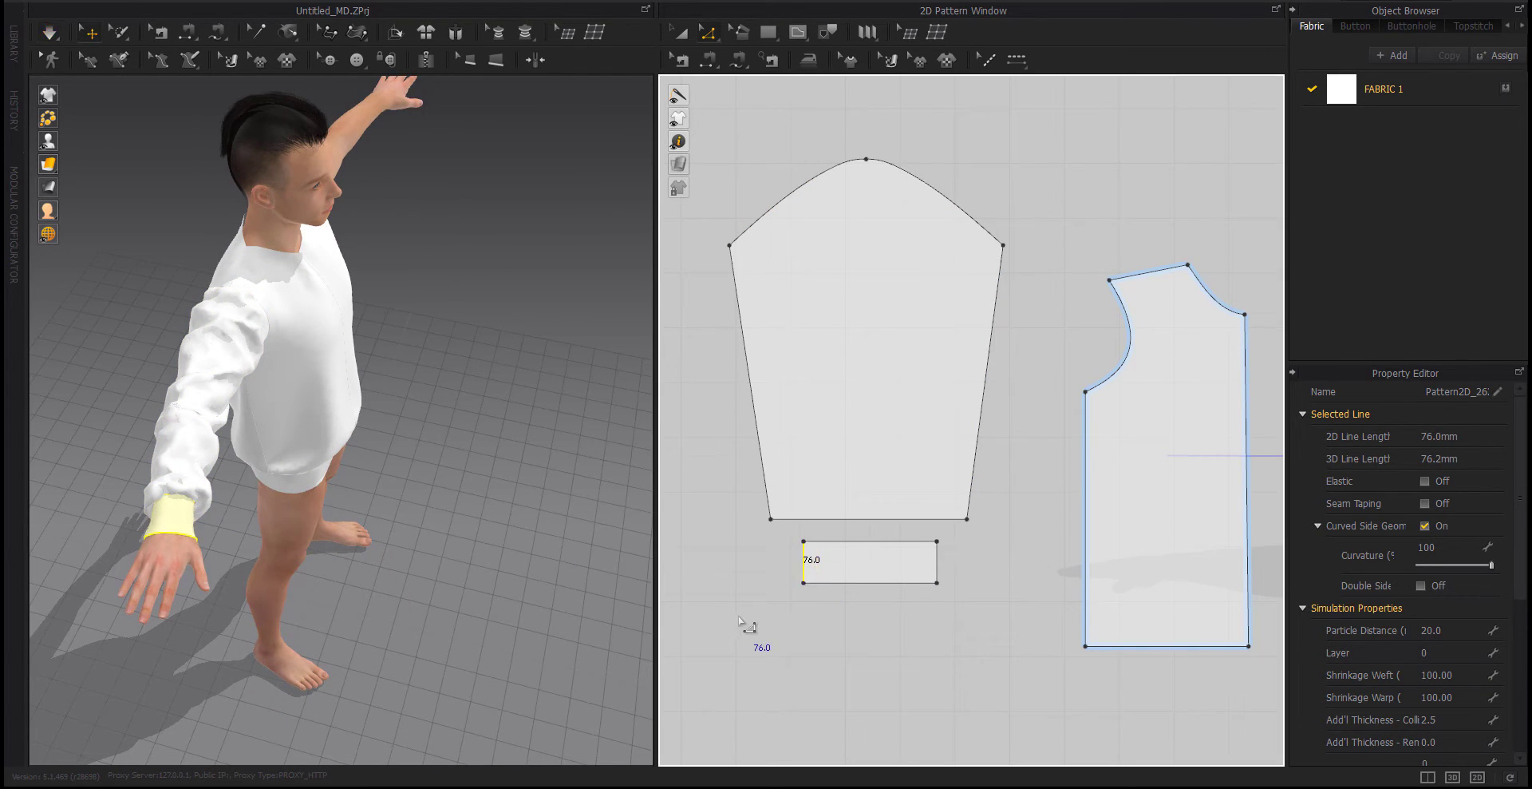
left_click(193, 525)
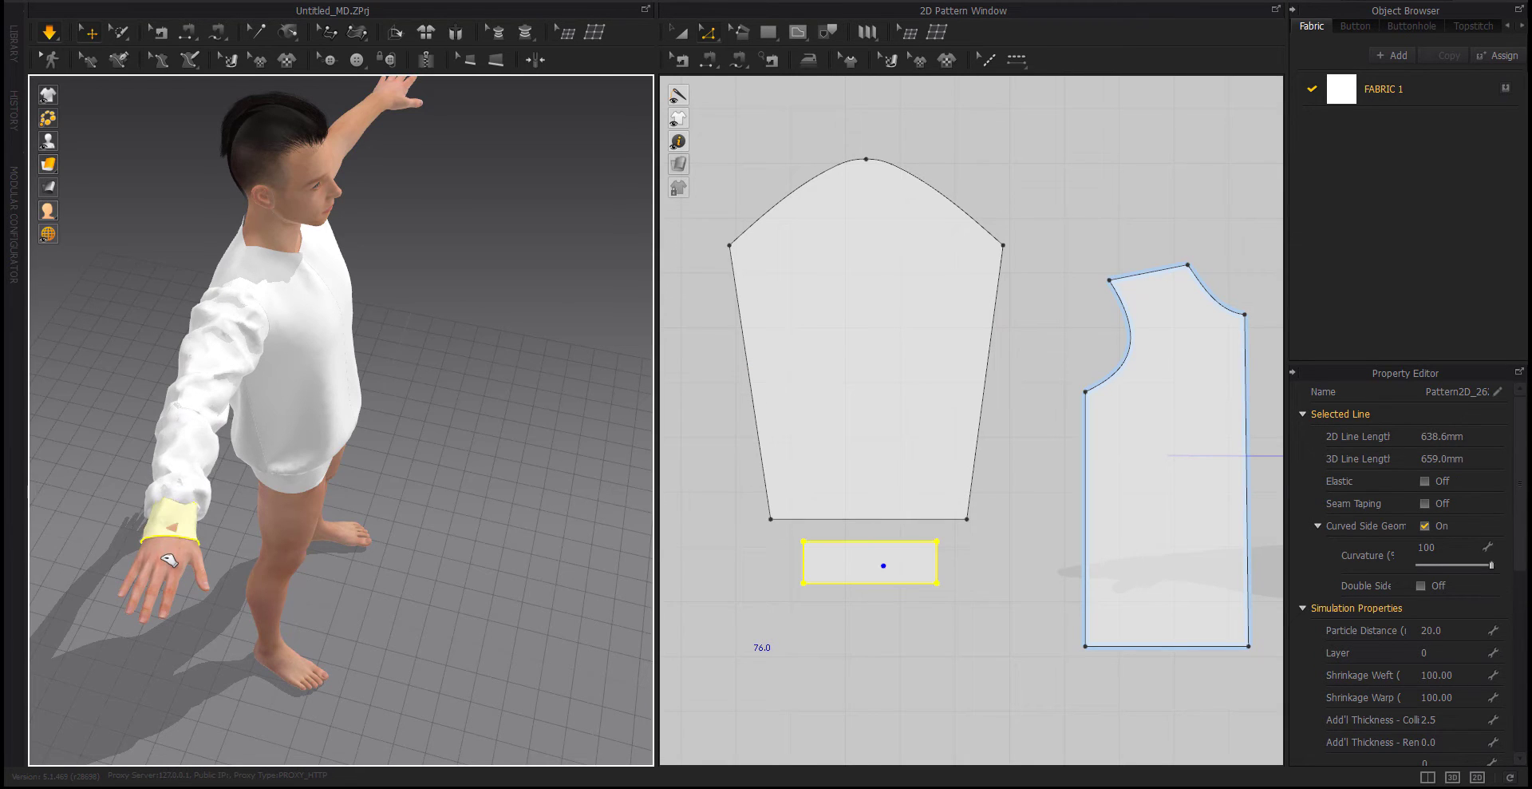
left_click(803, 565)
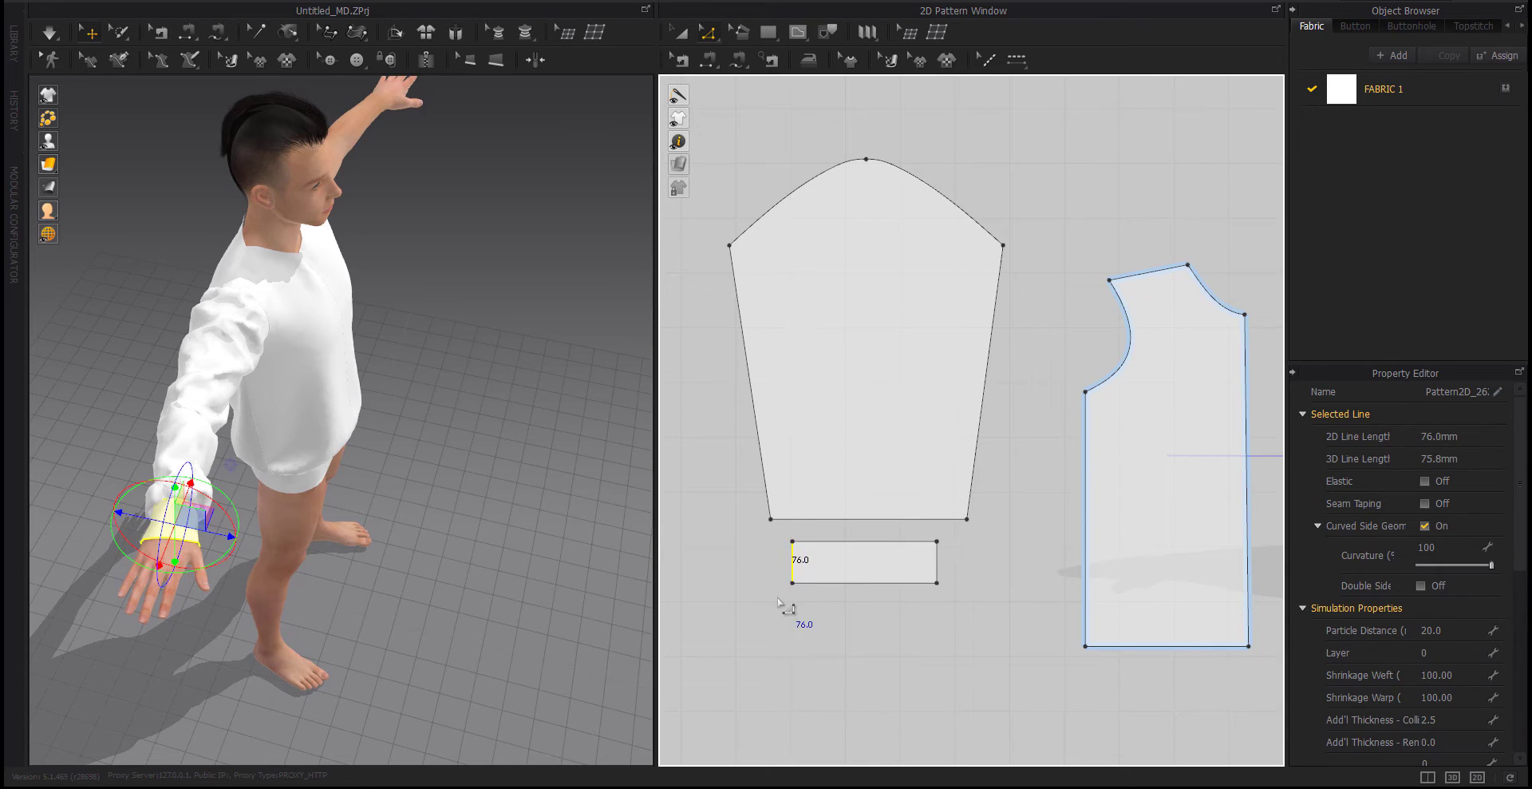
mouse_move(383, 543)
right_mouse_down()
mouse_move(217, 535)
mouse_move(270, 587)
mouse_move(479, 479)
right_mouse_up()
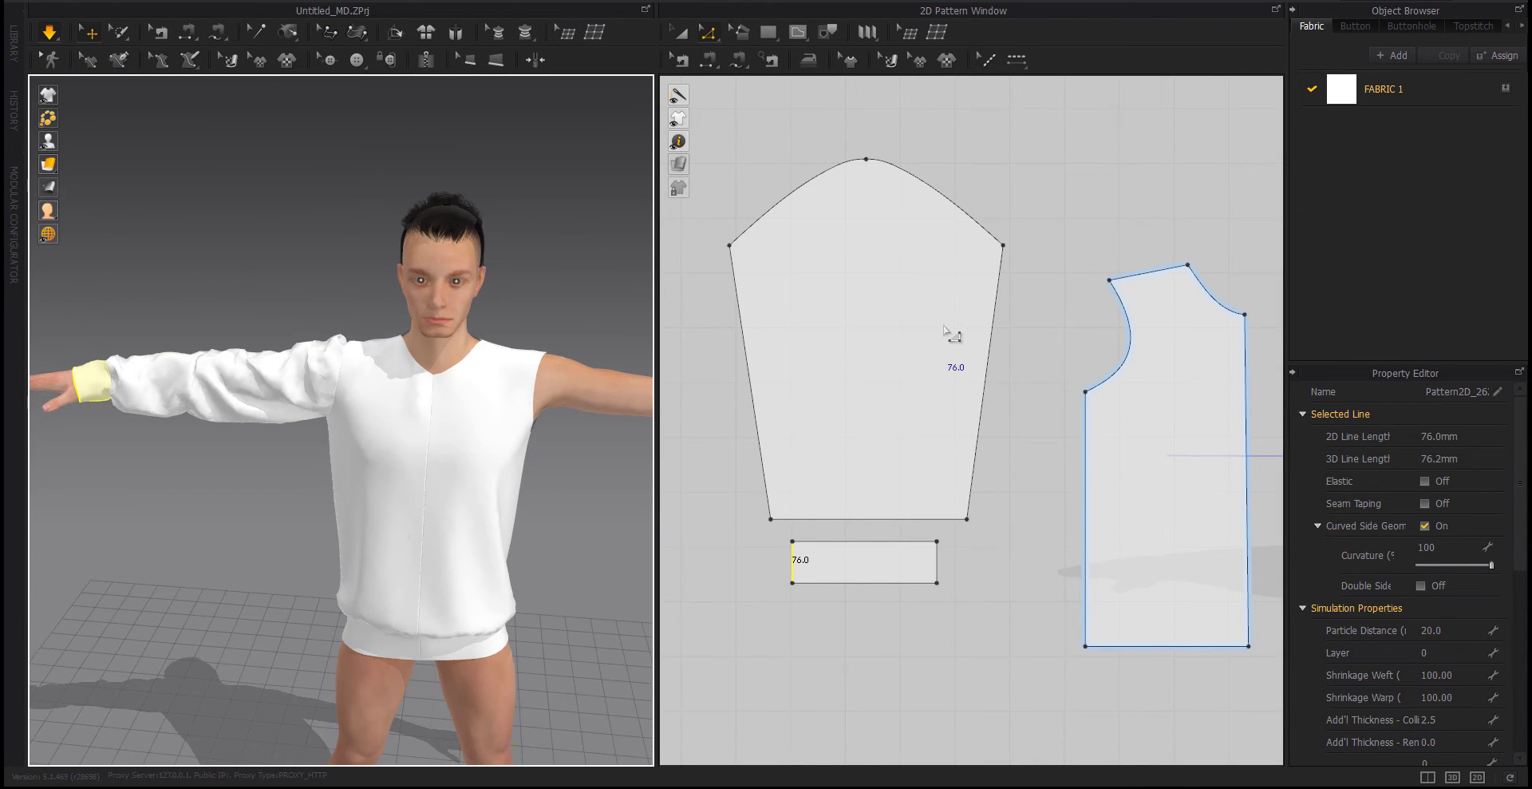
Narrow the sleeve pattern to about 1892.8 mm and resume the simulation
key("a")
left_click(874, 344)
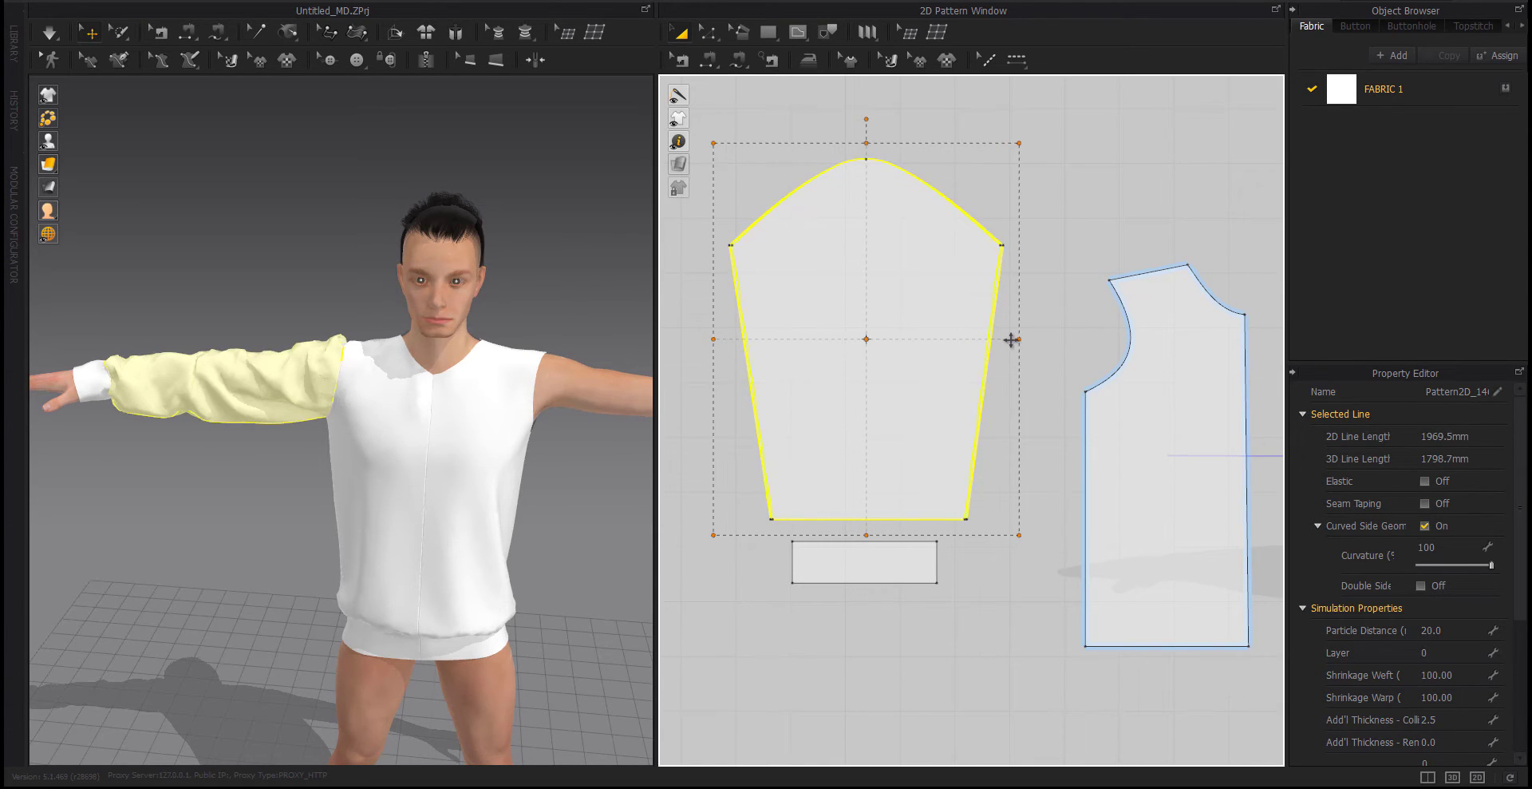
left_click_drag(1004, 340, 999, 340)
key("space")
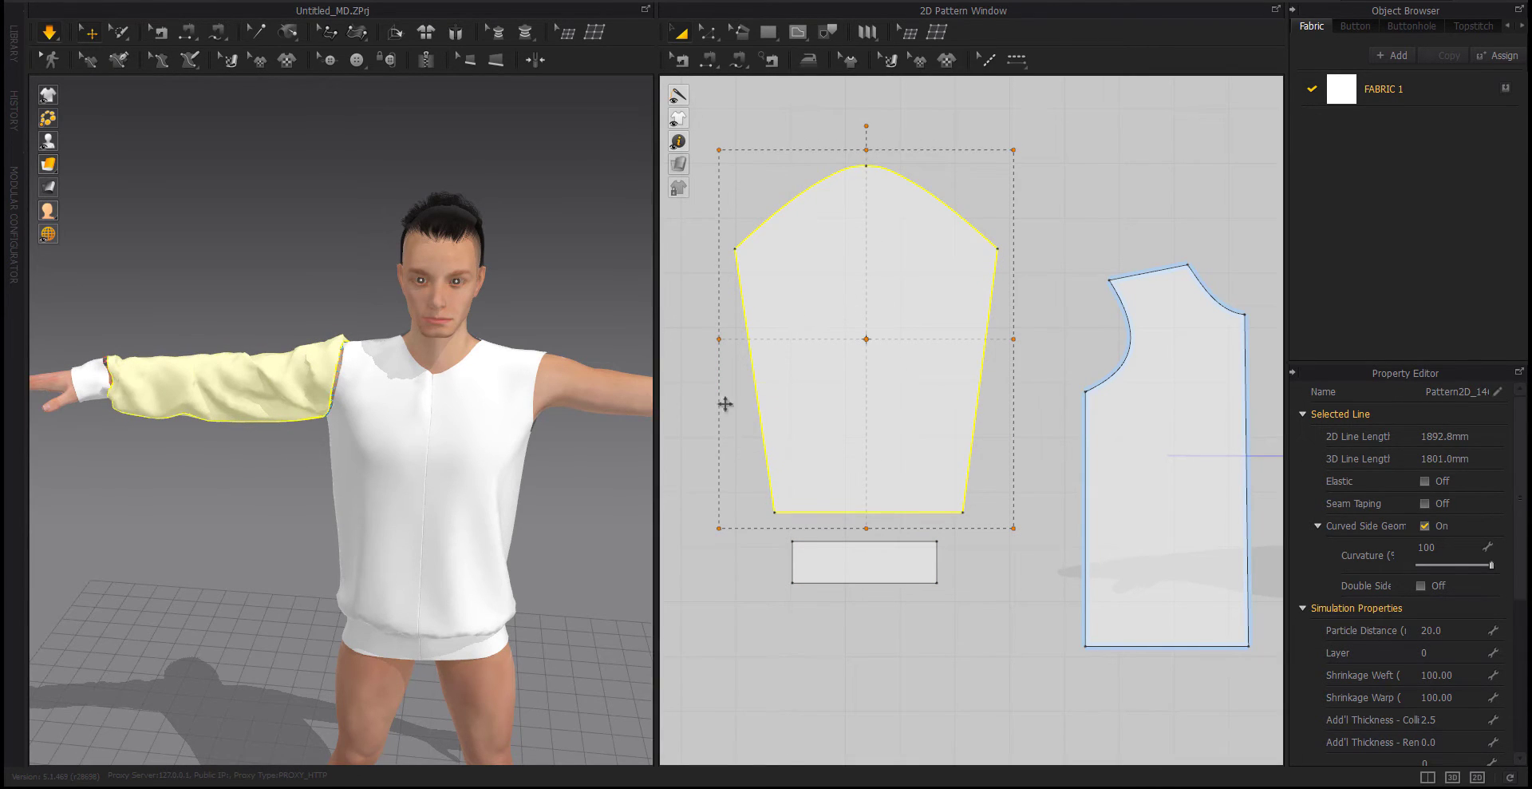
Check the front view, then box-select the sleeve and cuff together
left_click(249, 542)
right_click_drag(250, 542, 323, 497)
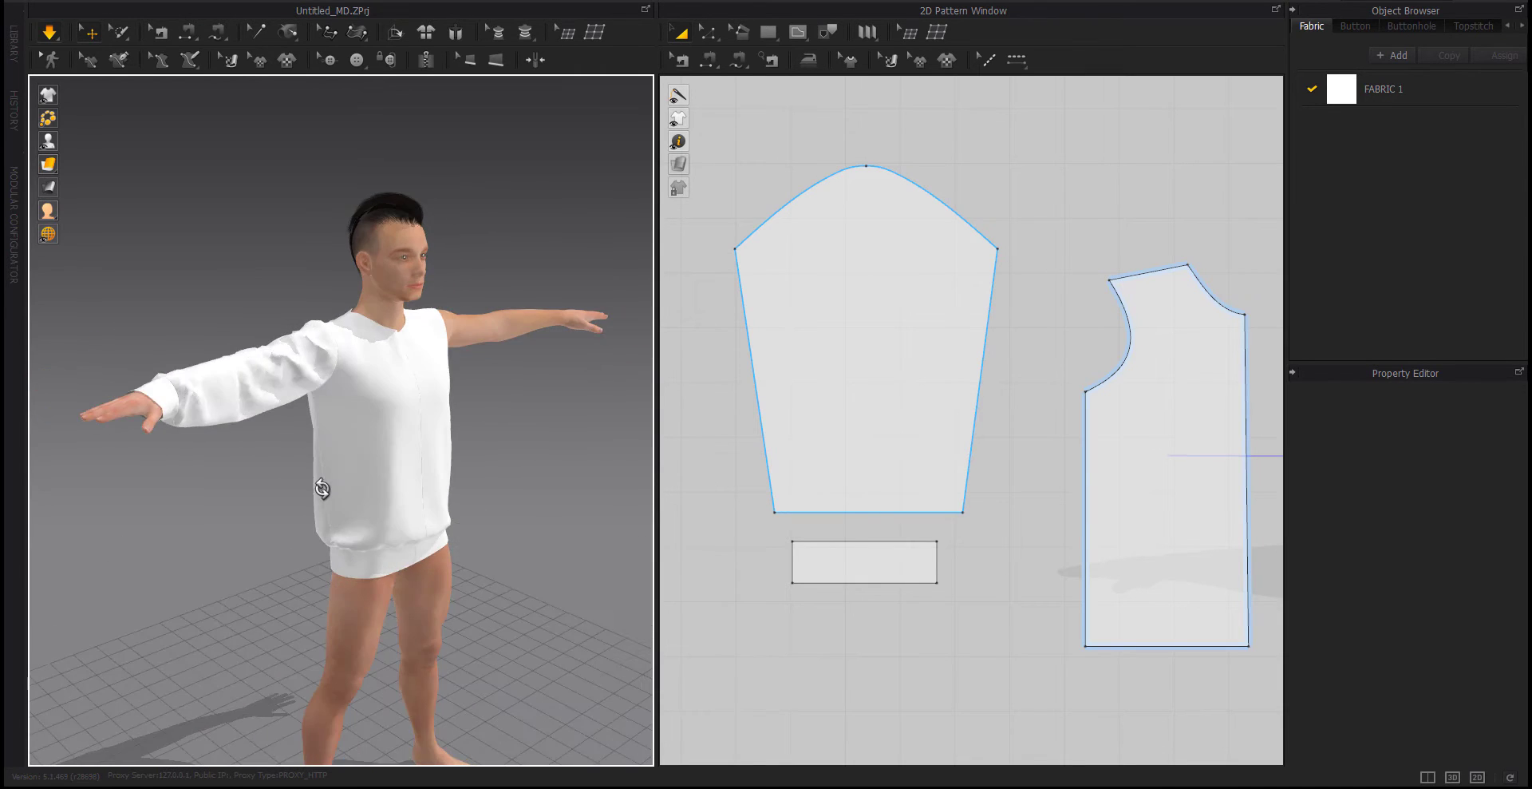
key("2")
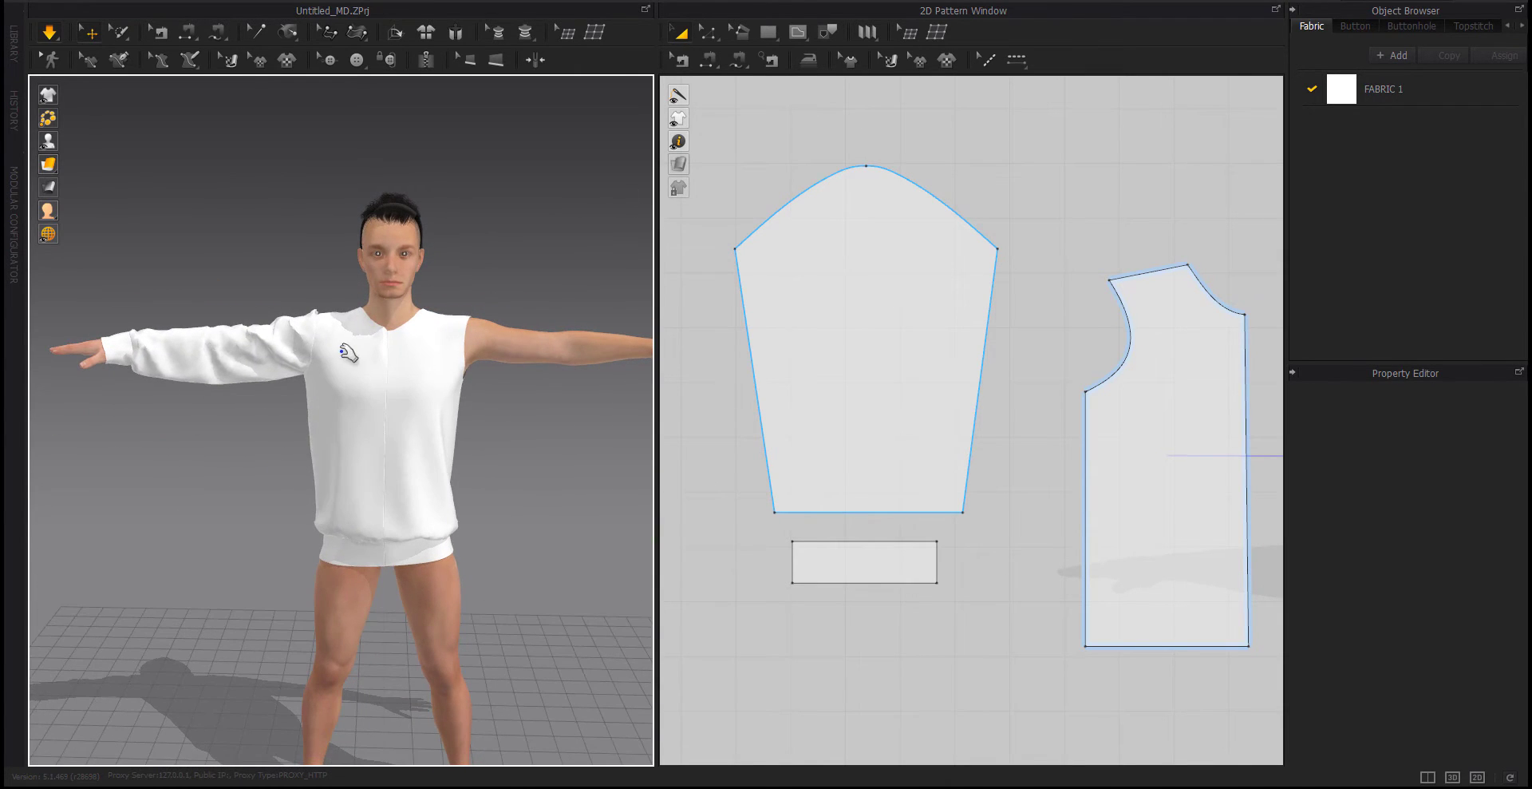
left_click(373, 336)
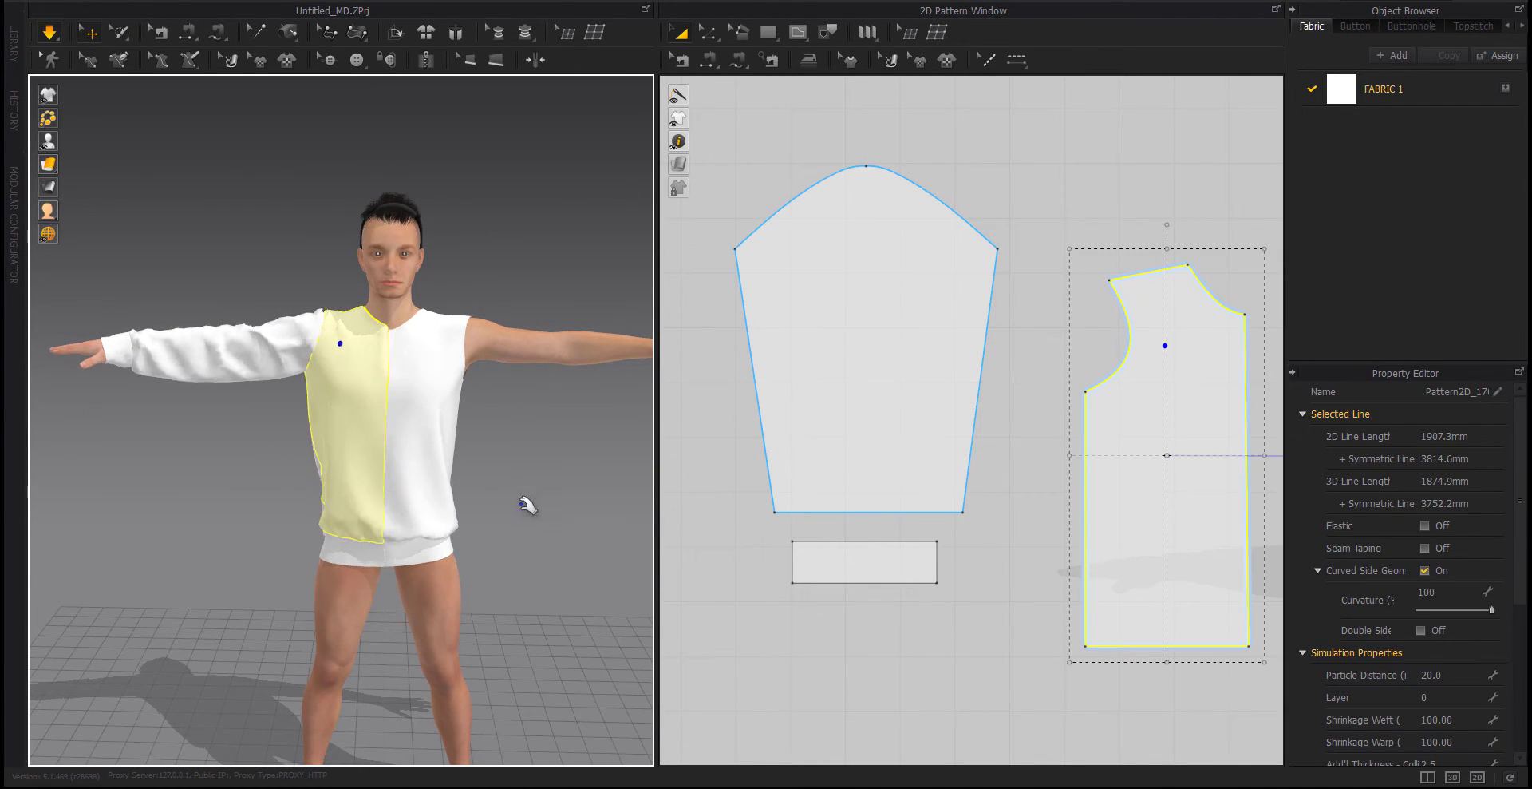
middle_click_drag(545, 513, 489, 513)
left_click(1016, 581)
scroll(1016, 581, "down", 3)
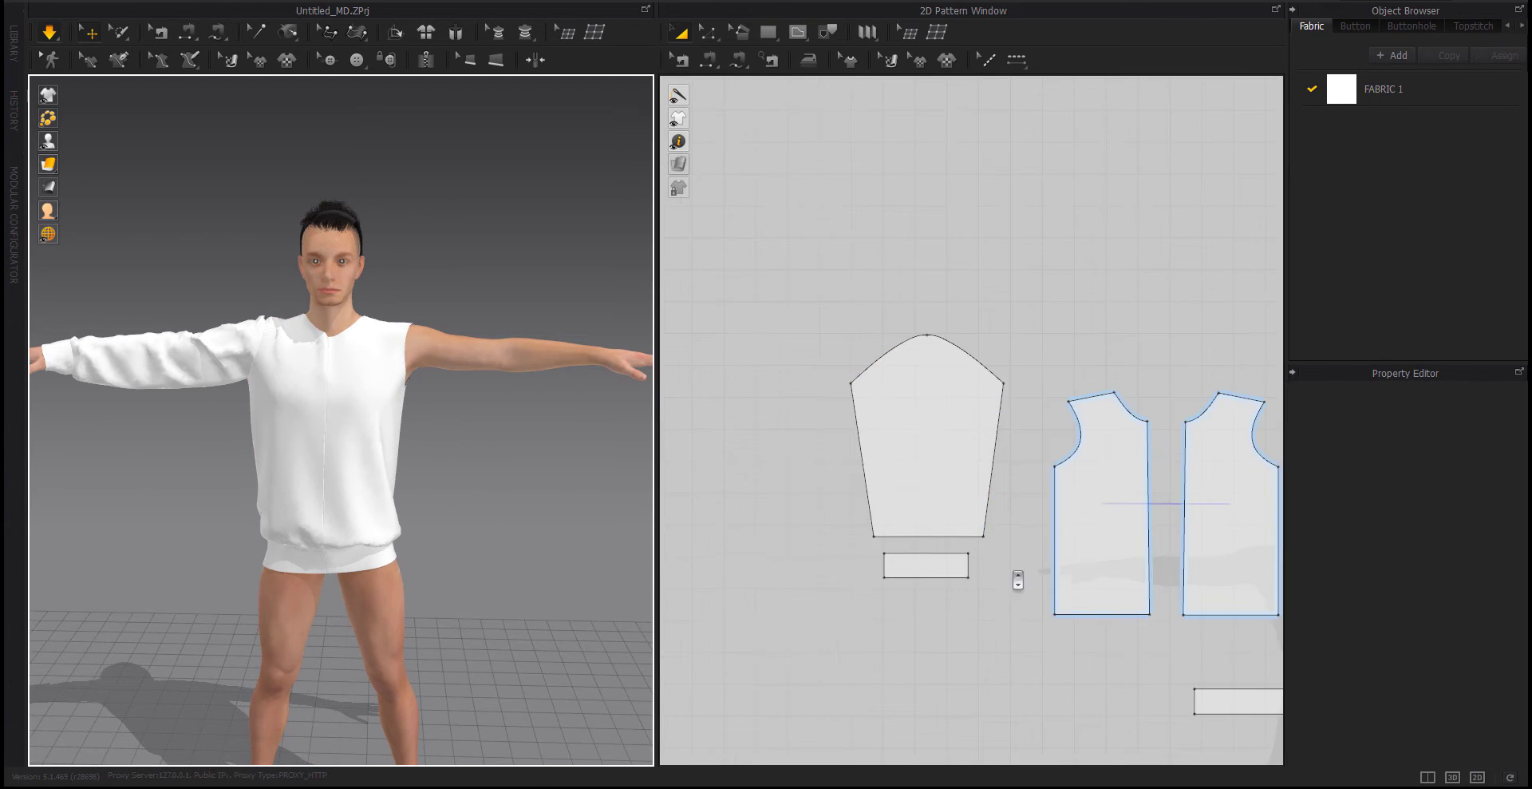
scroll(826, 572, "down", 2)
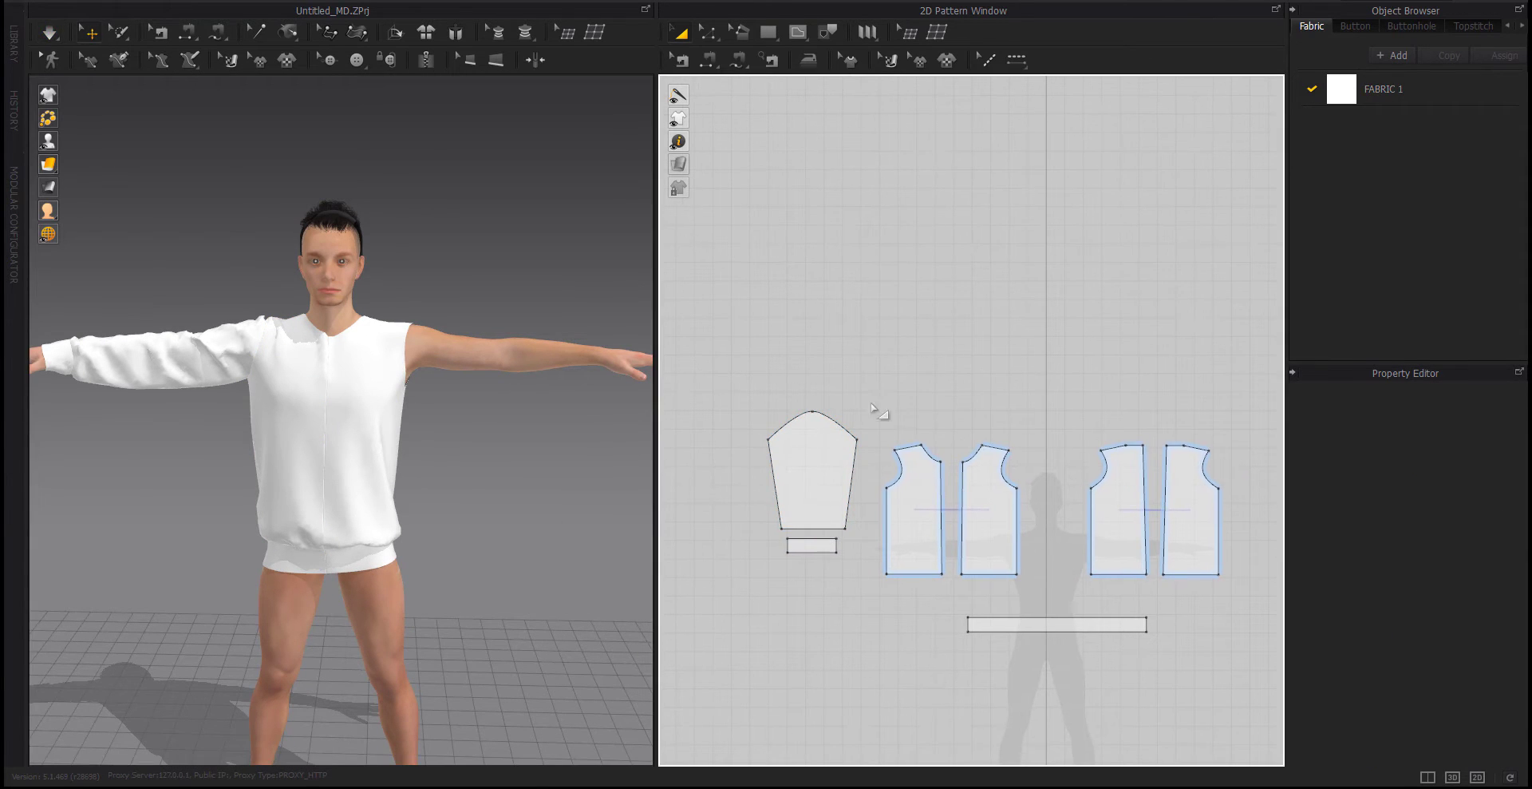
left_click_drag(876, 414, 770, 618)
Create a mirrored symmetric copy of the sleeve and cuff on the right side
right_click(797, 515)
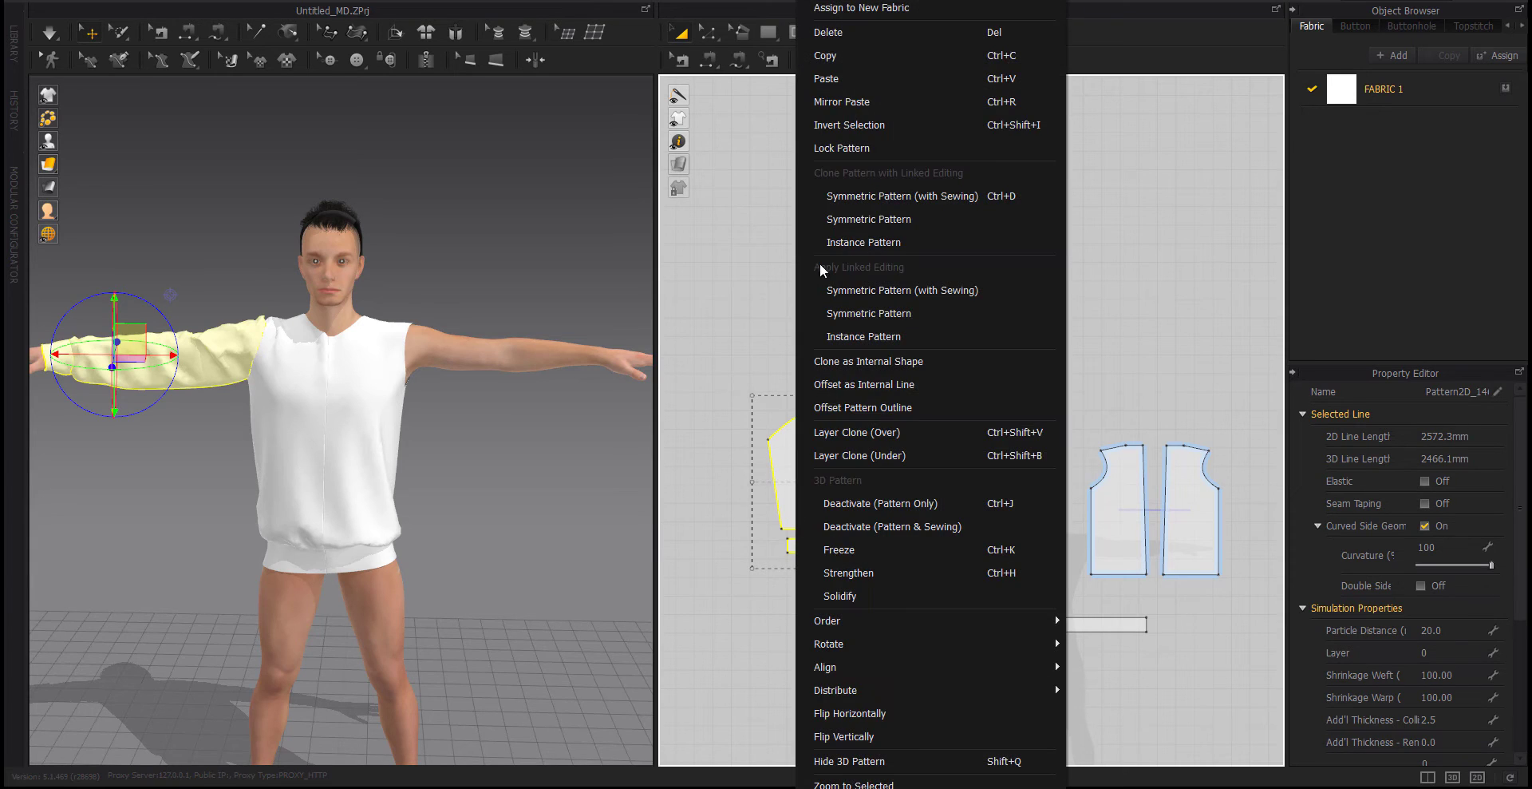
left_click(854, 217)
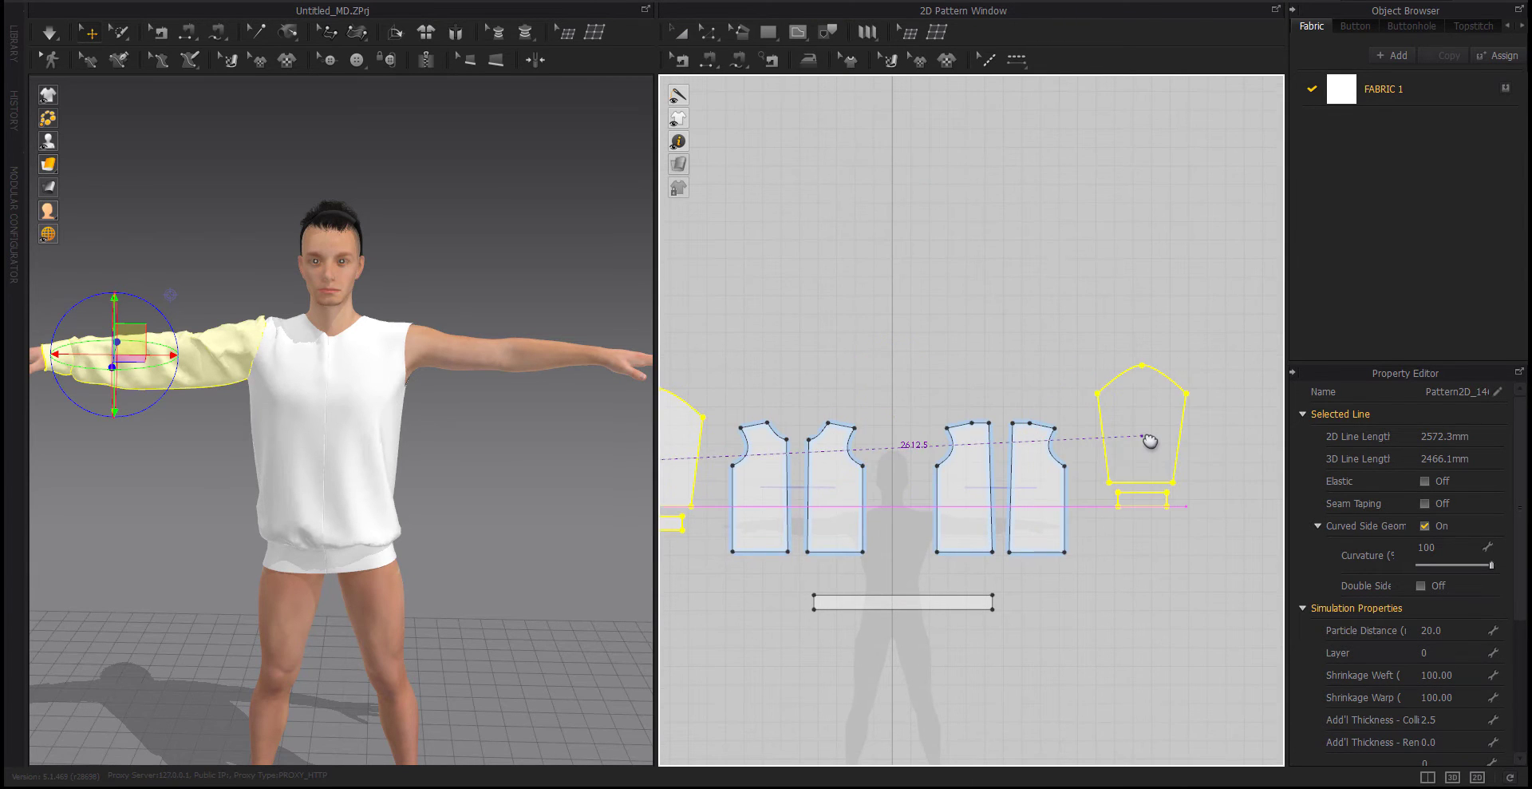
left_click(1144, 437)
left_click_drag(1125, 438, 1173, 423)
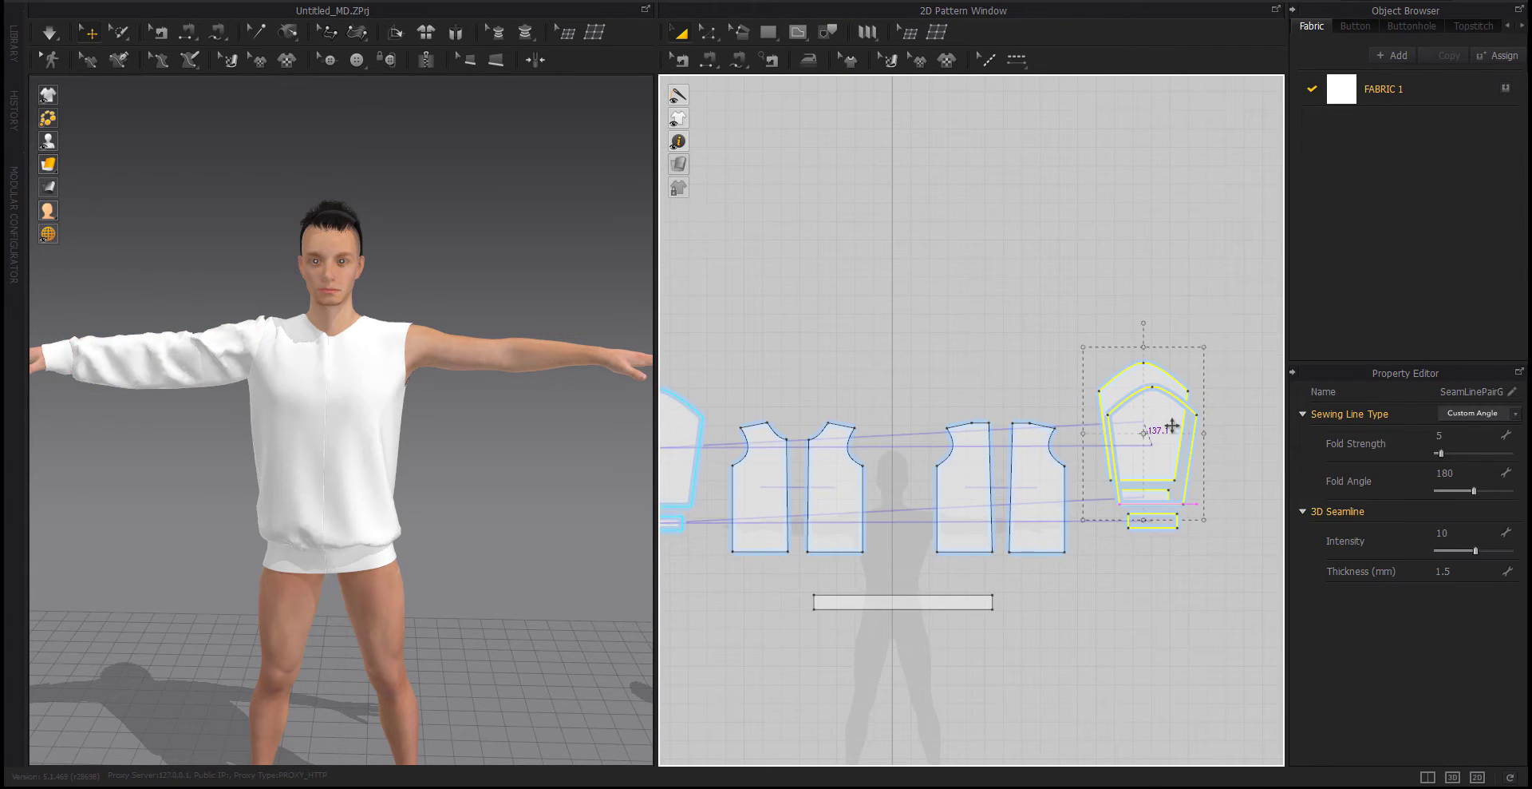
left_click(1086, 459)
Move the second sleeve and cuff onto the avatar's other outstretched arm
scroll(510, 481, "down", 3)
middle_click_drag(511, 481, 372, 508)
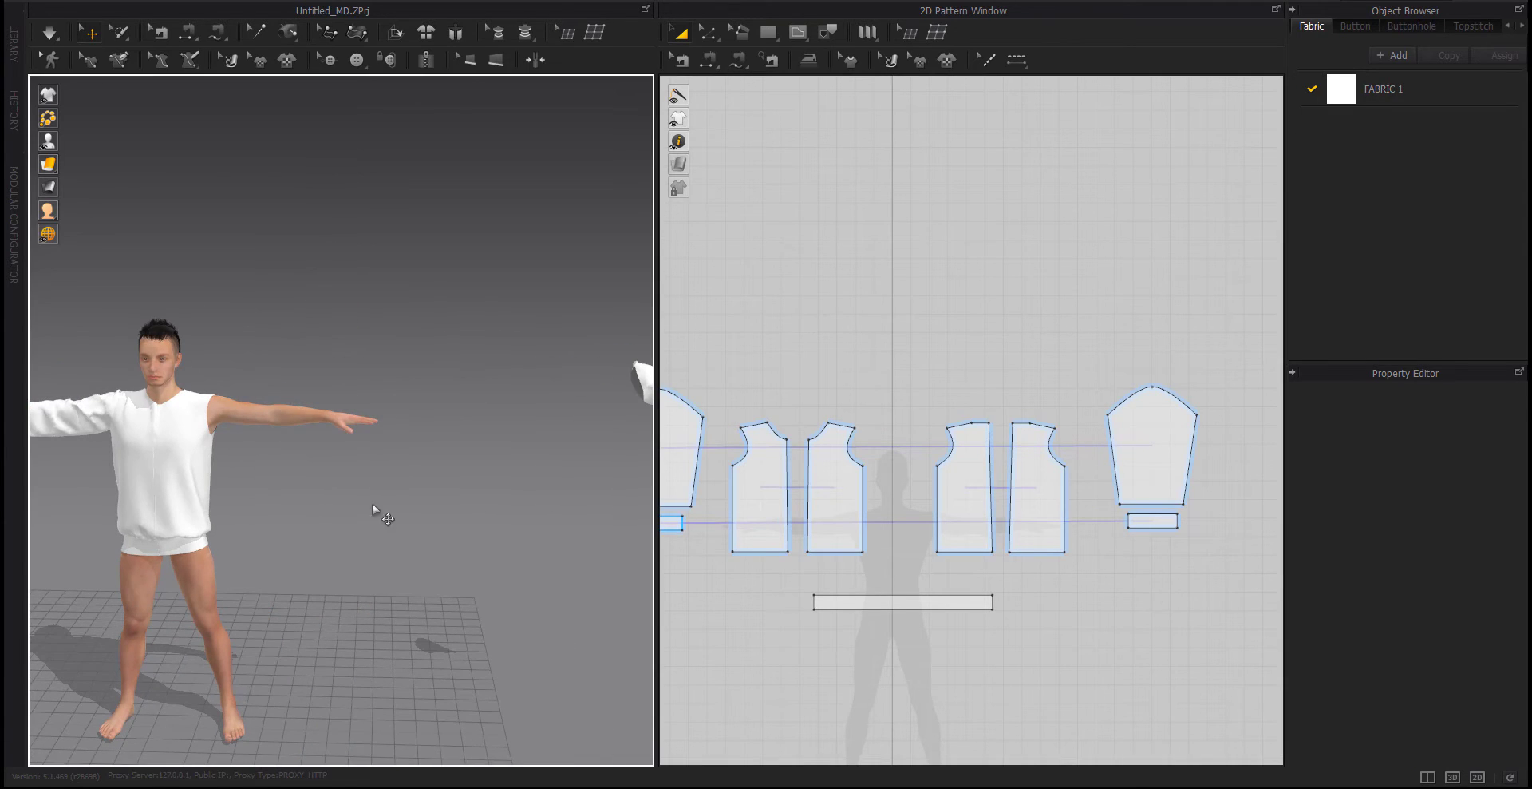
left_click(1147, 525)
left_click(1150, 447)
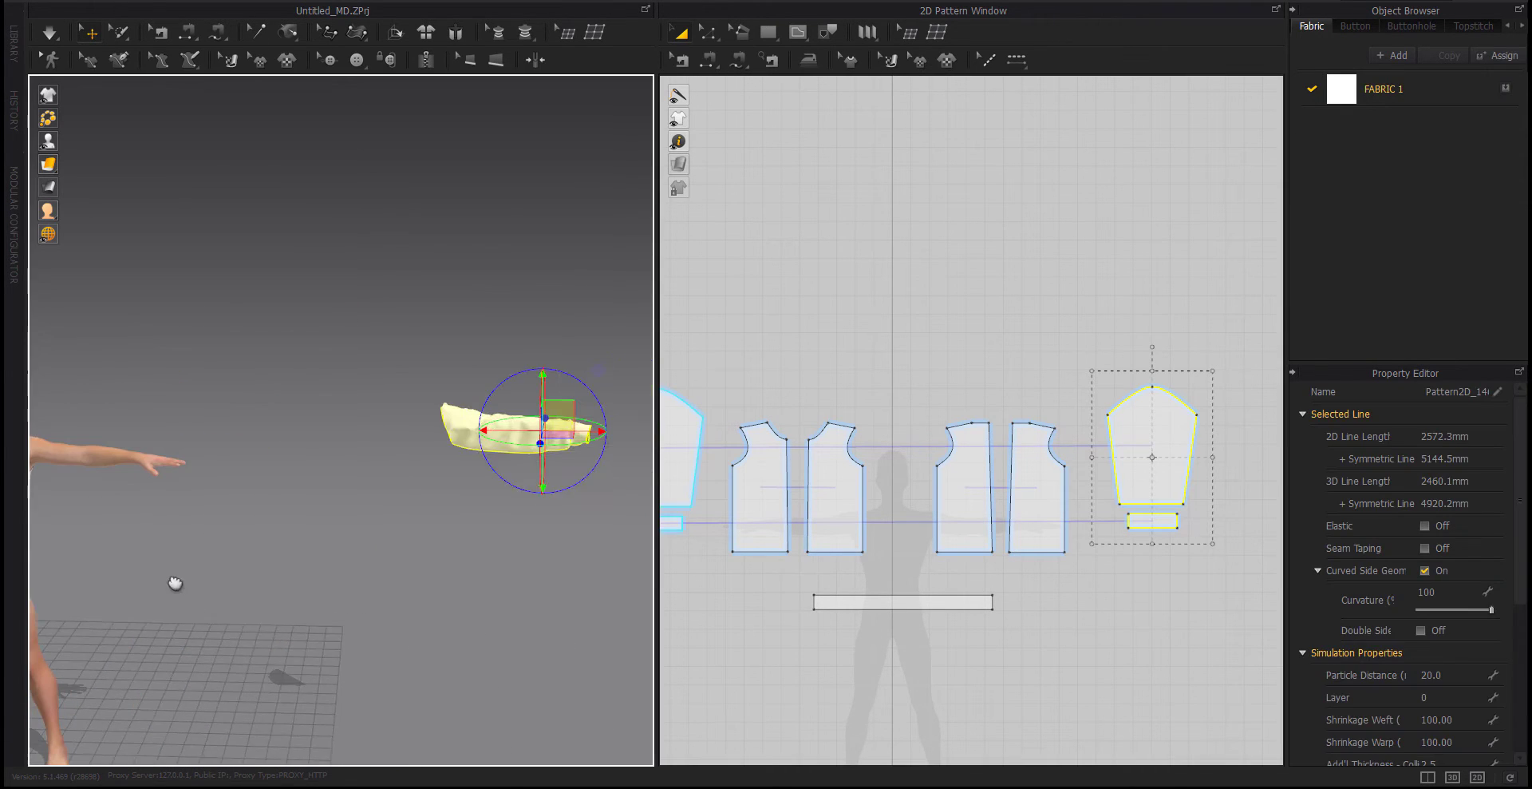
left_click_drag(487, 426, 140, 425)
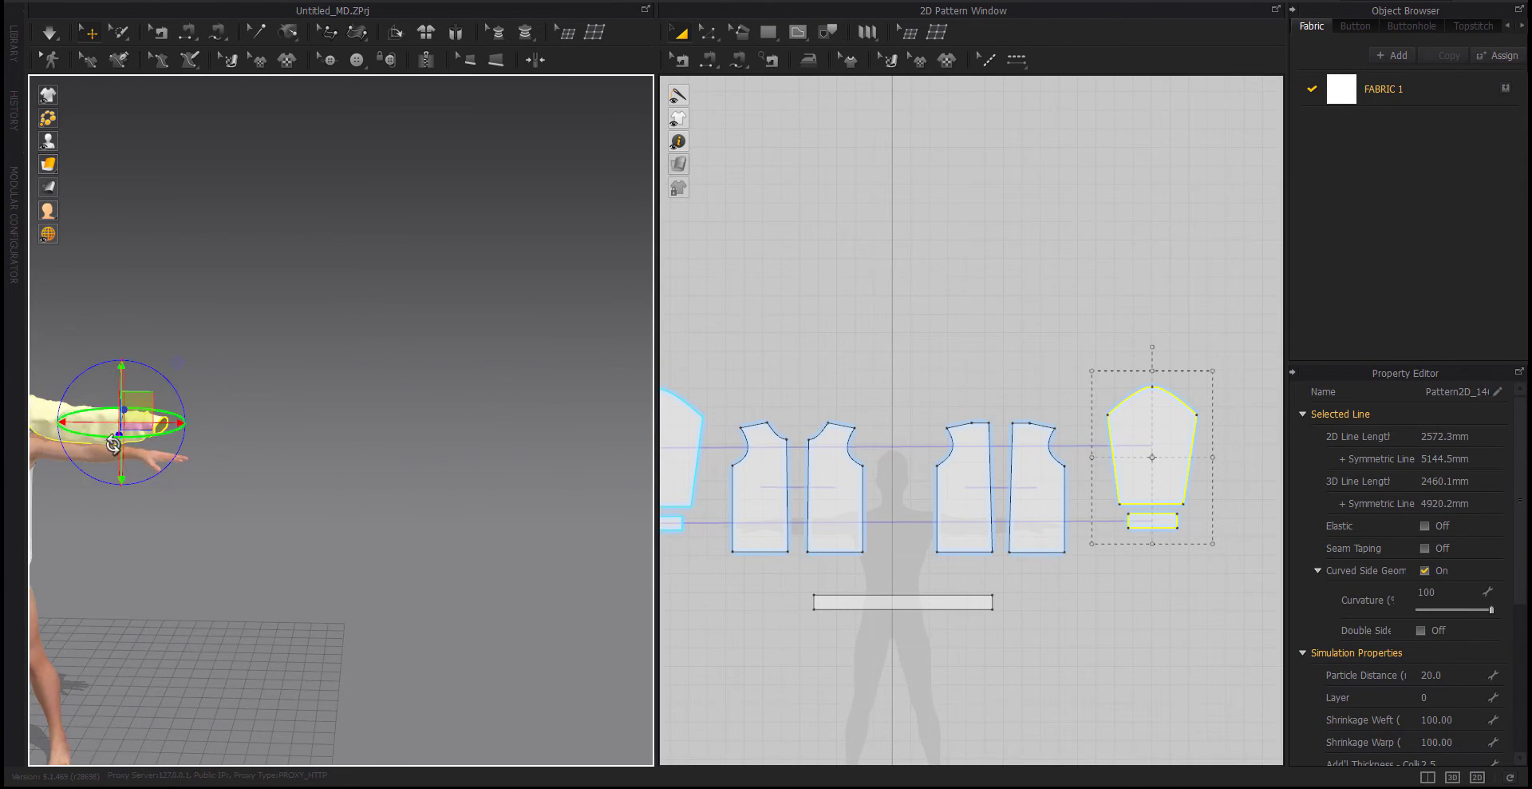
scroll(139, 426, "down", 3)
scroll(140, 426, "up", 3)
middle_click_drag(140, 425, 388, 392)
scroll(389, 392, "up", 2)
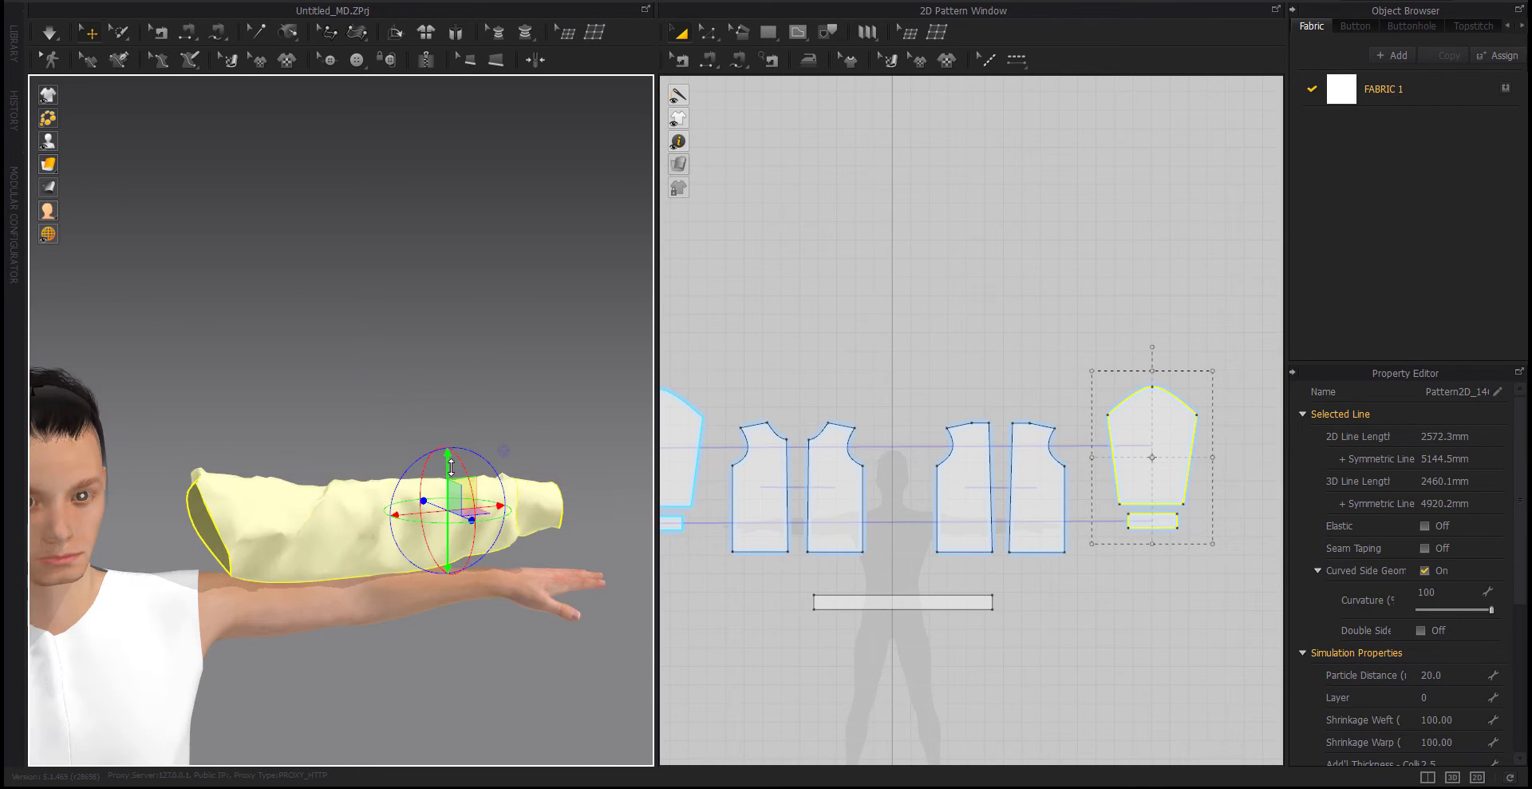
left_click_drag(455, 468, 455, 536)
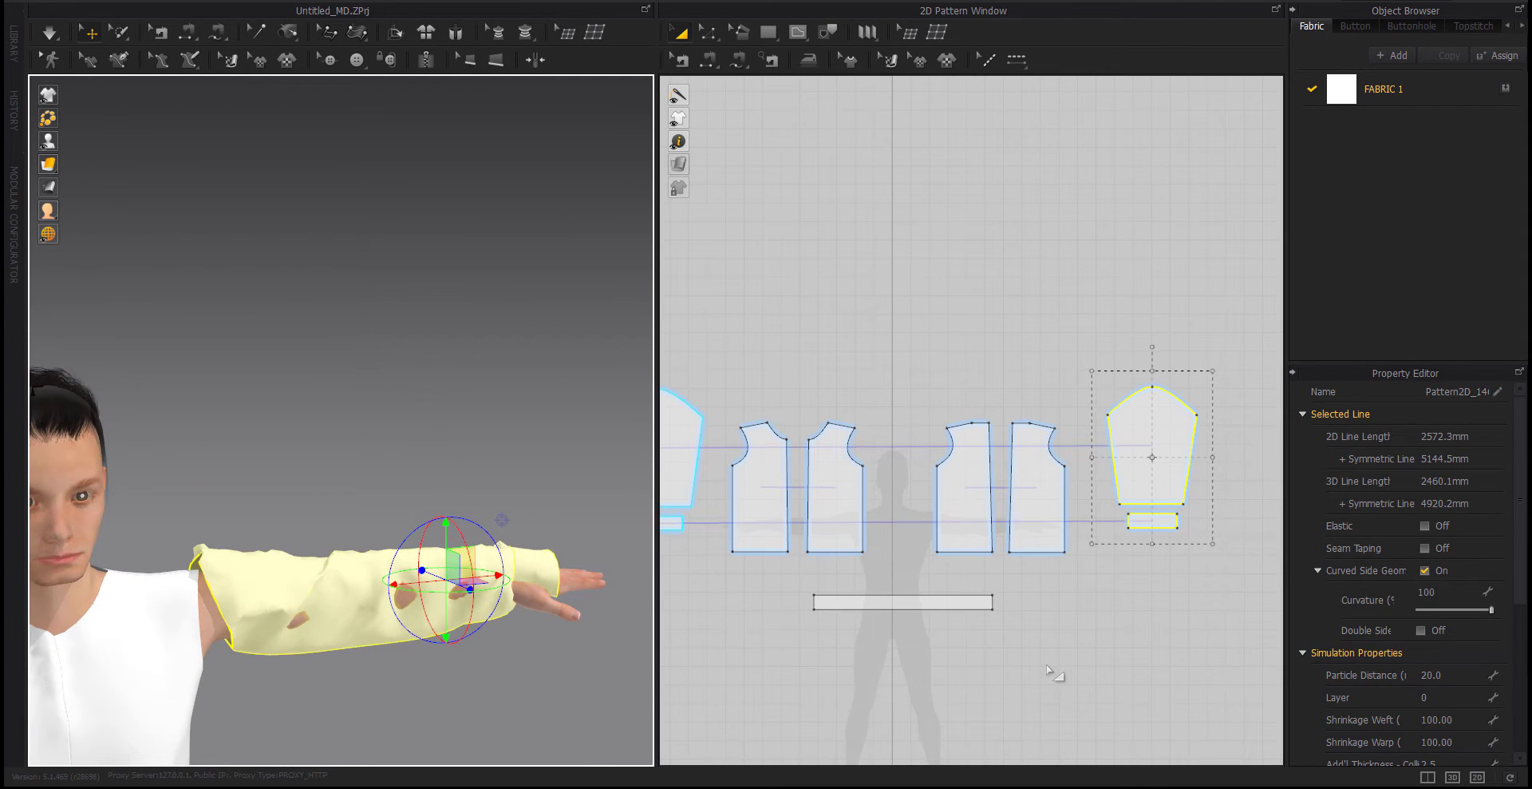
left_click(1052, 672)
left_click(708, 60)
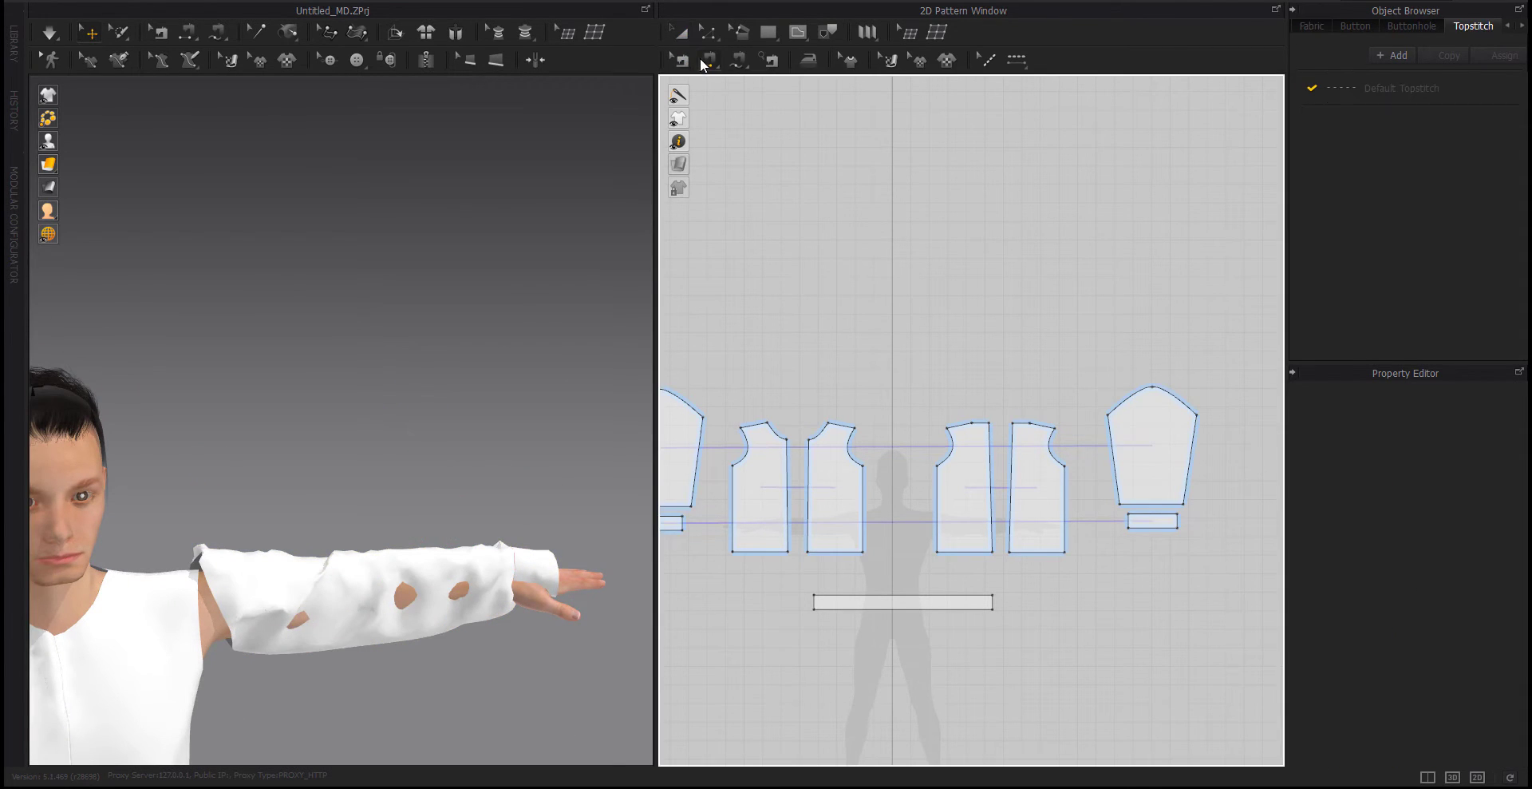
Sew the new sleeve cap halves to the front and back armholes, then simulate
left_click(1144, 403)
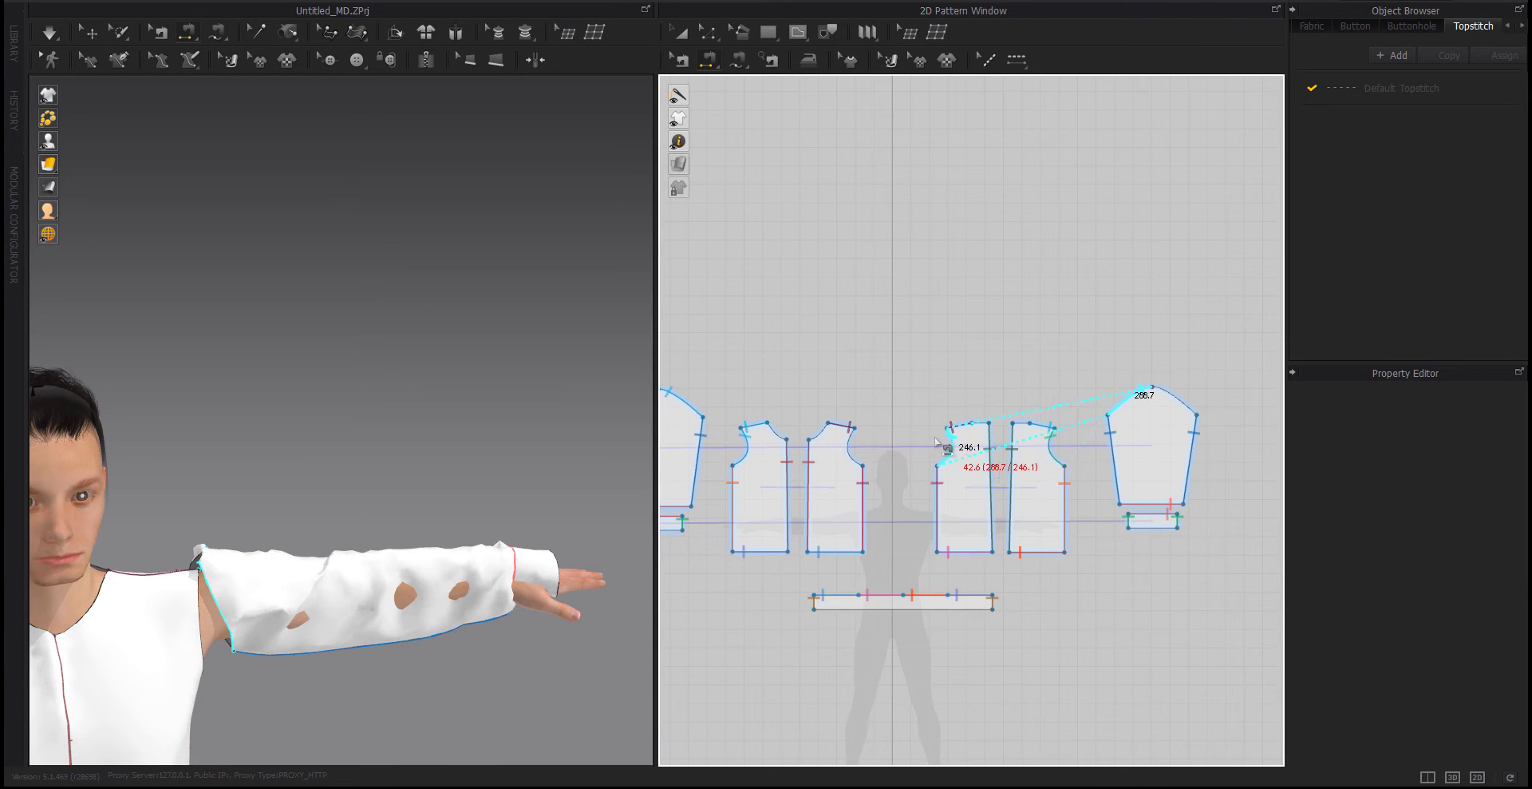
left_click(859, 451)
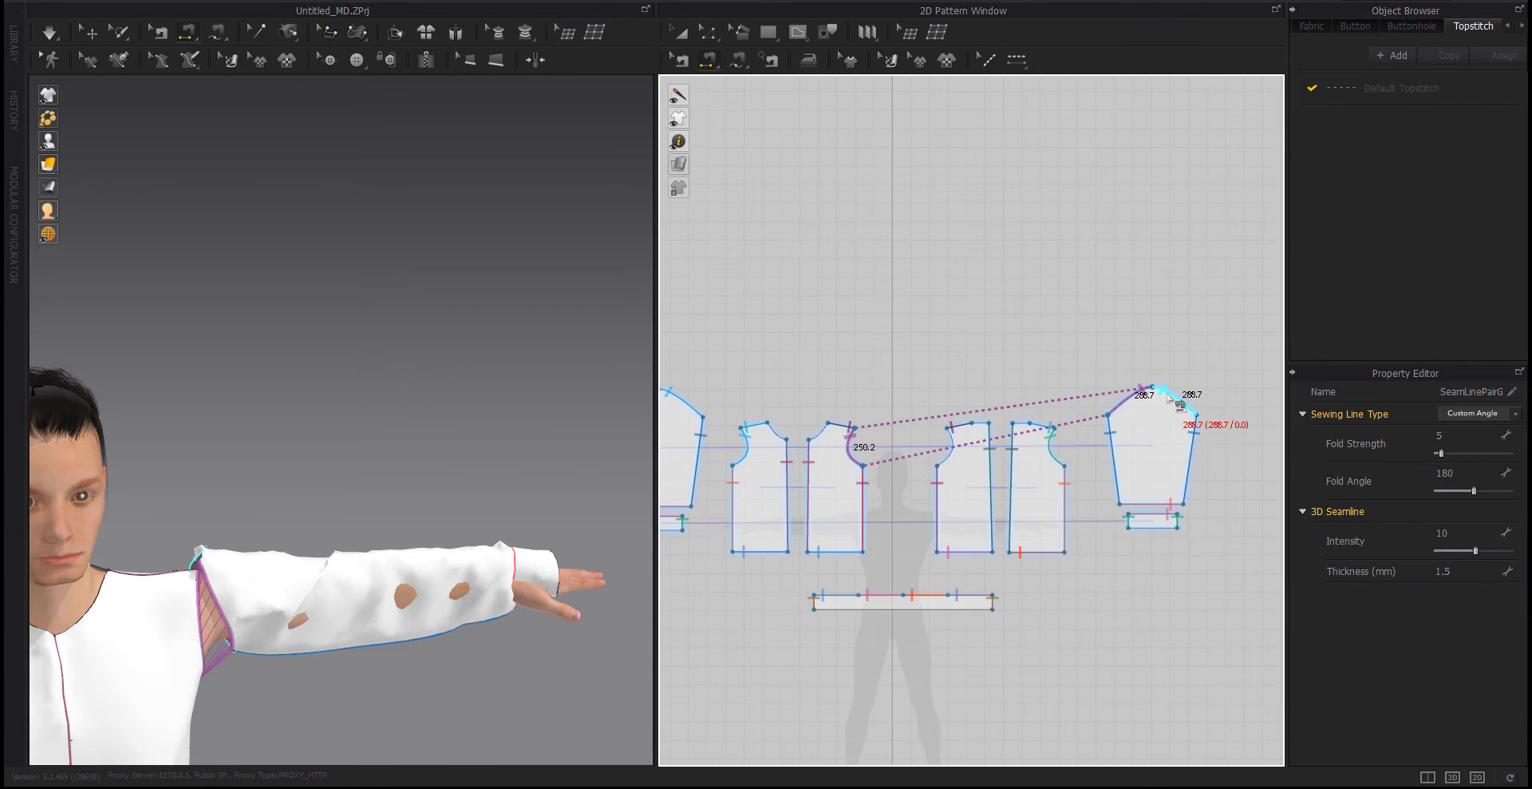
left_click(1171, 399)
left_click(955, 444)
key("space")
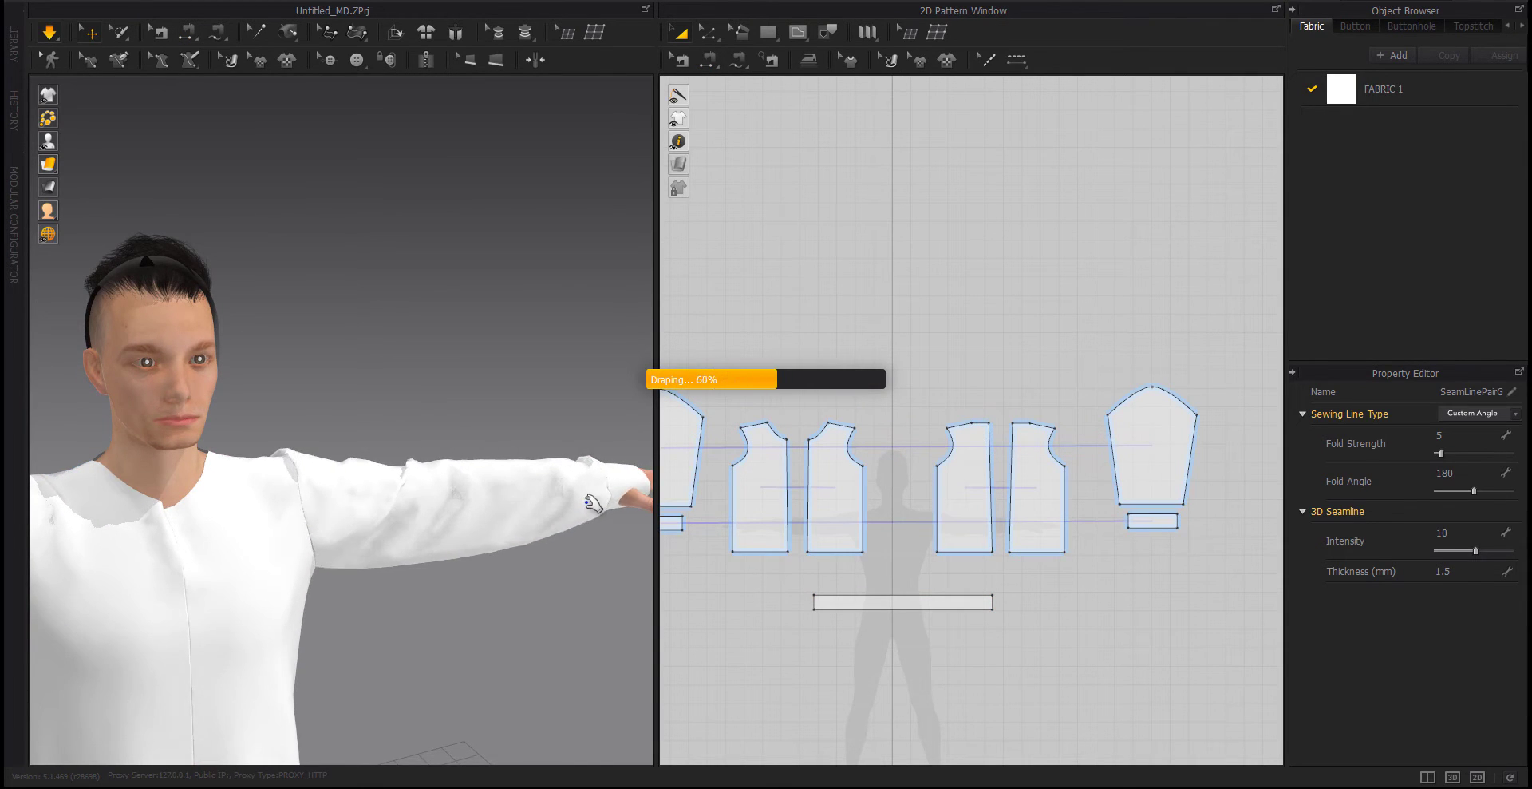
Select the cuff and pull its cloth into place around the wrist
middle_click_drag(594, 504, 501, 512)
left_click(503, 512)
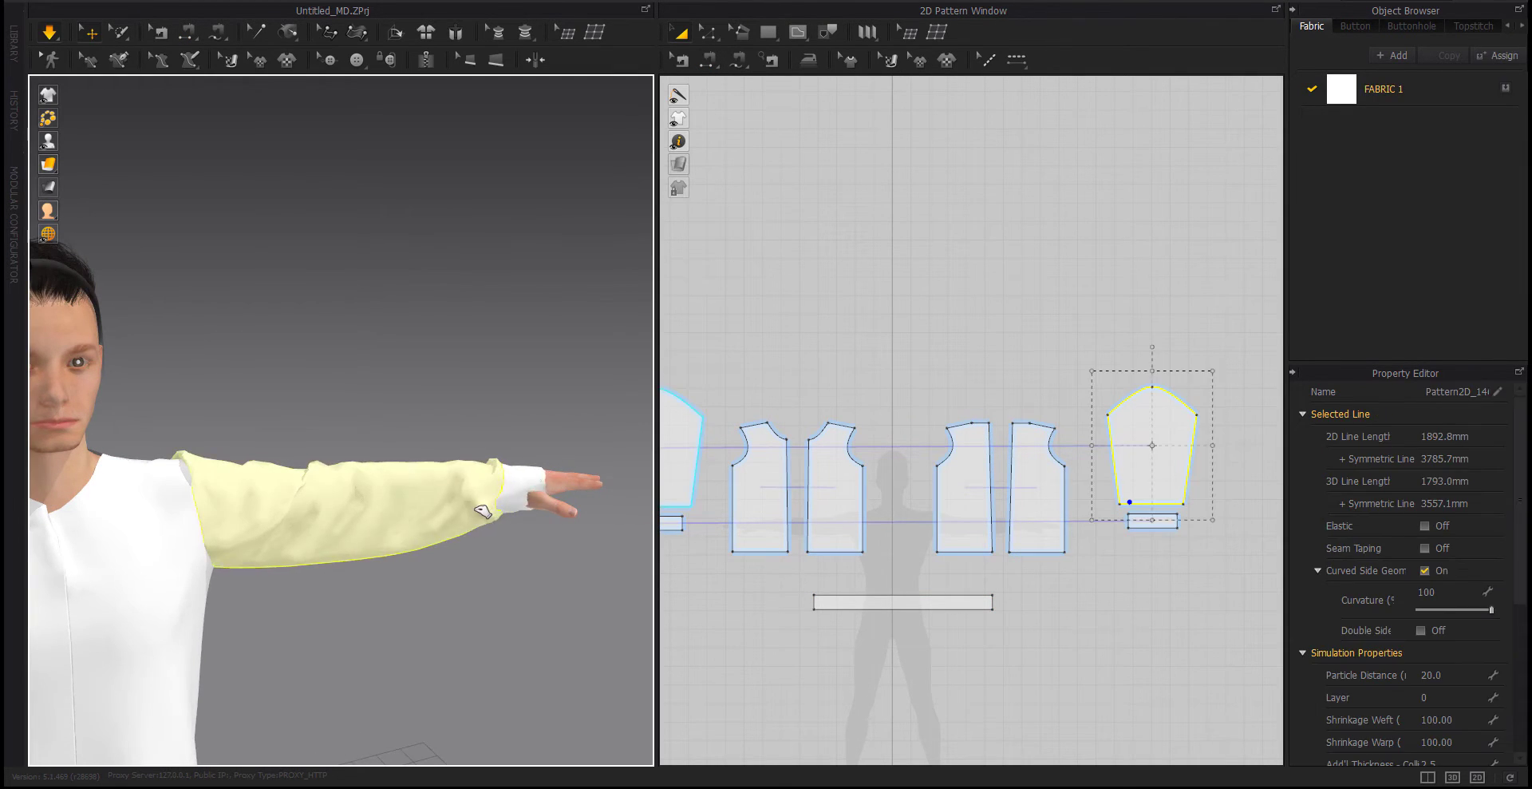
right_click_drag(558, 536, 329, 572)
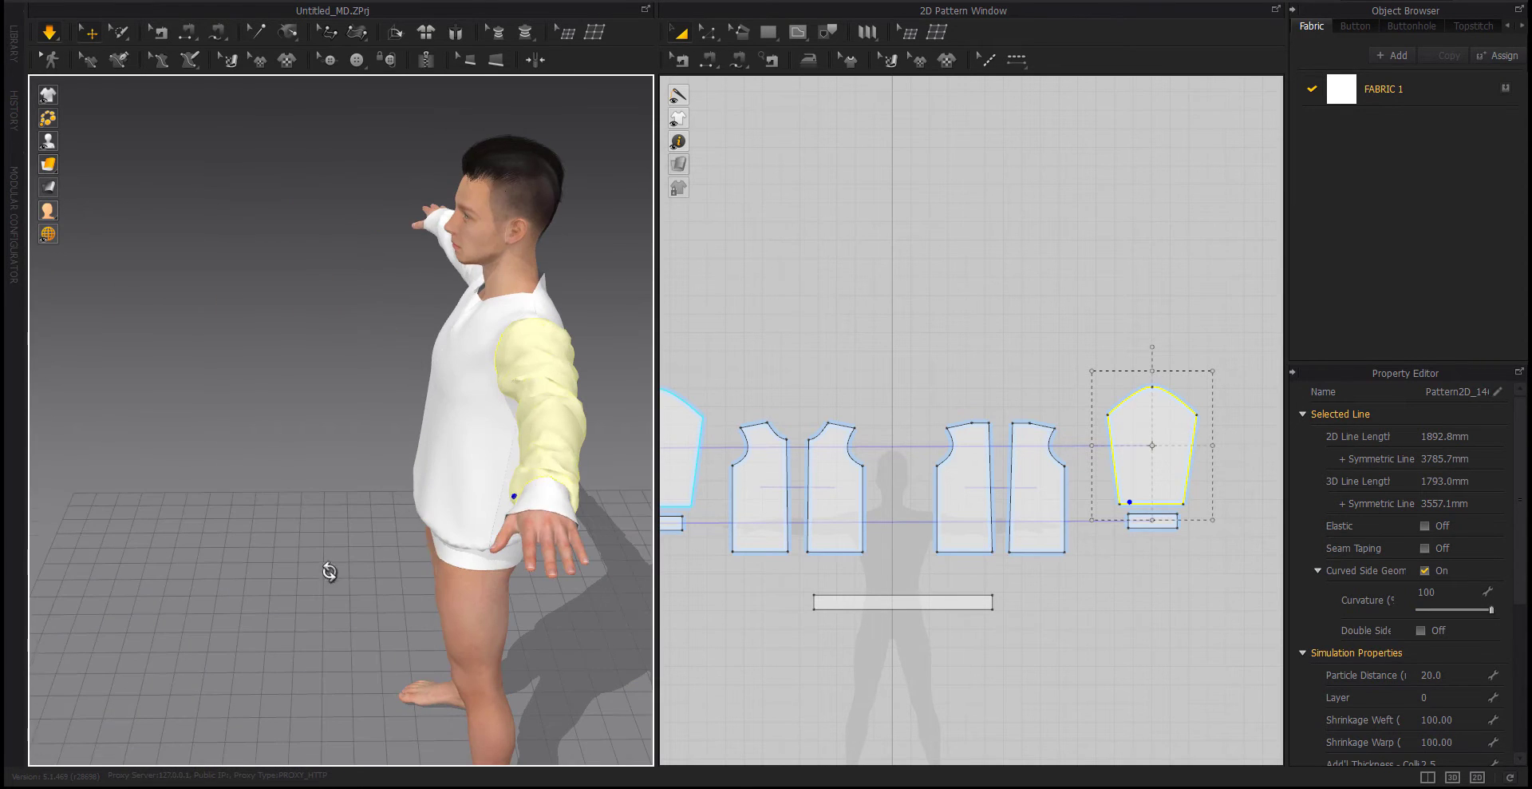
left_click(547, 481)
mouse_move(547, 482)
right_mouse_down()
mouse_move(587, 293)
mouse_move(528, 511)
right_mouse_up()
left_click_drag(506, 490, 547, 487)
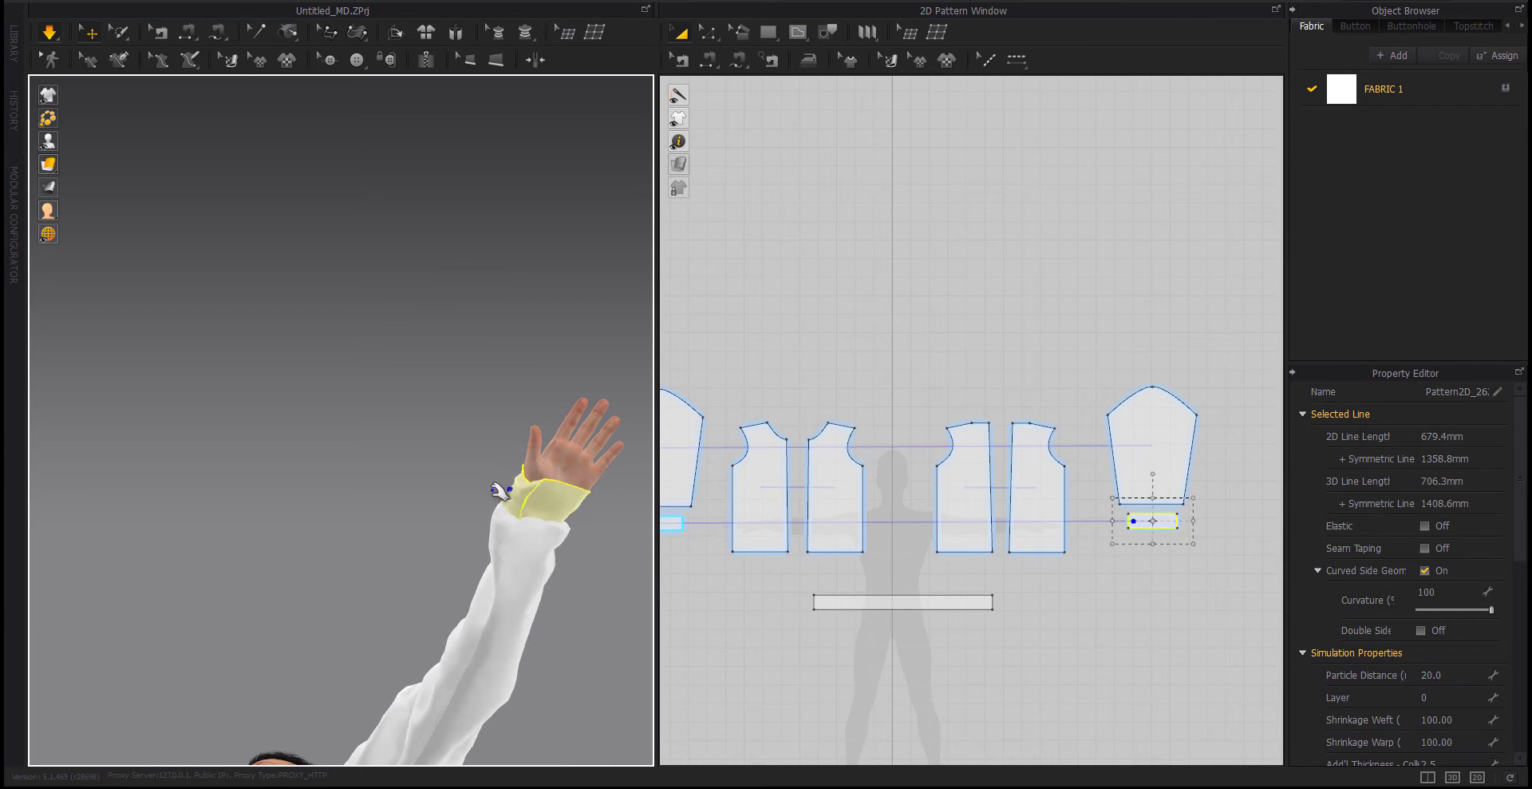
Deselect the cuff and orbit to a front view to check the cuffed sleeve
scroll(548, 487, "down", 5)
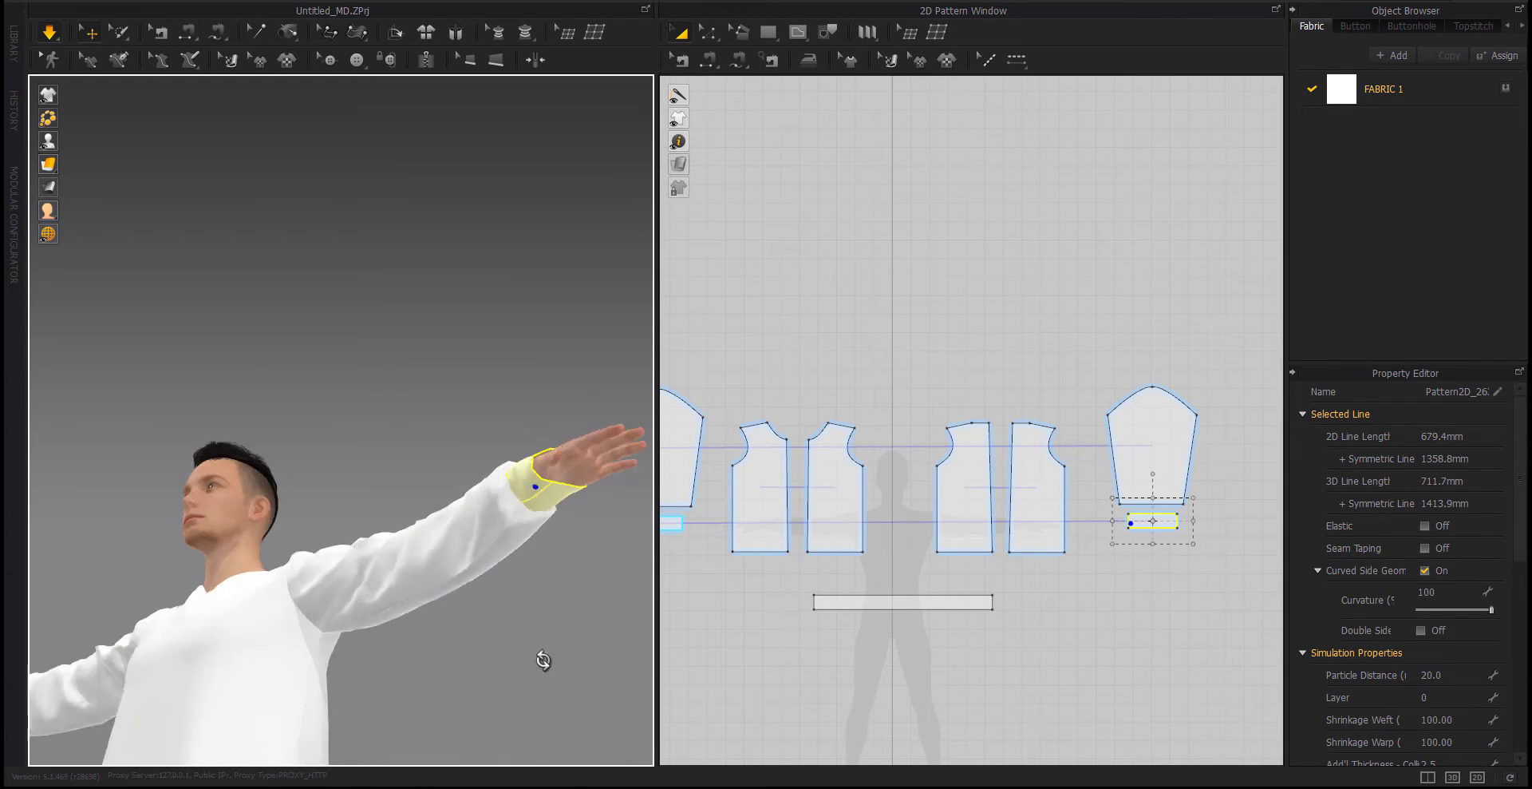
right_click_drag(538, 660, 370, 729)
left_click(472, 582)
right_click_drag(472, 582, 563, 581)
scroll(563, 581, "down", 5)
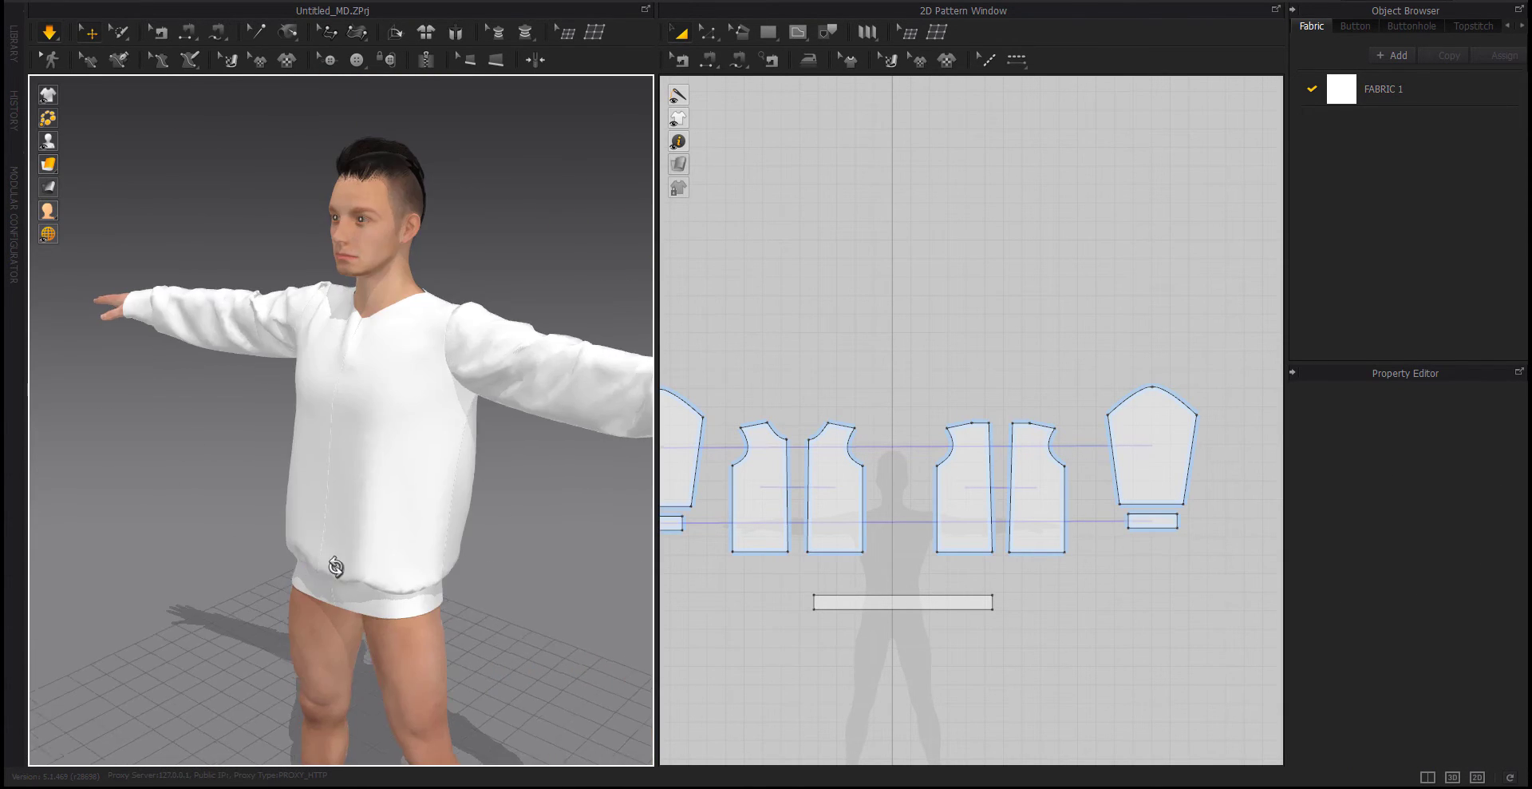
right_click_drag(335, 557, 469, 545)
Inspect the other sleeve and front panel, then orbit around to the shirt's back
left_click(520, 324)
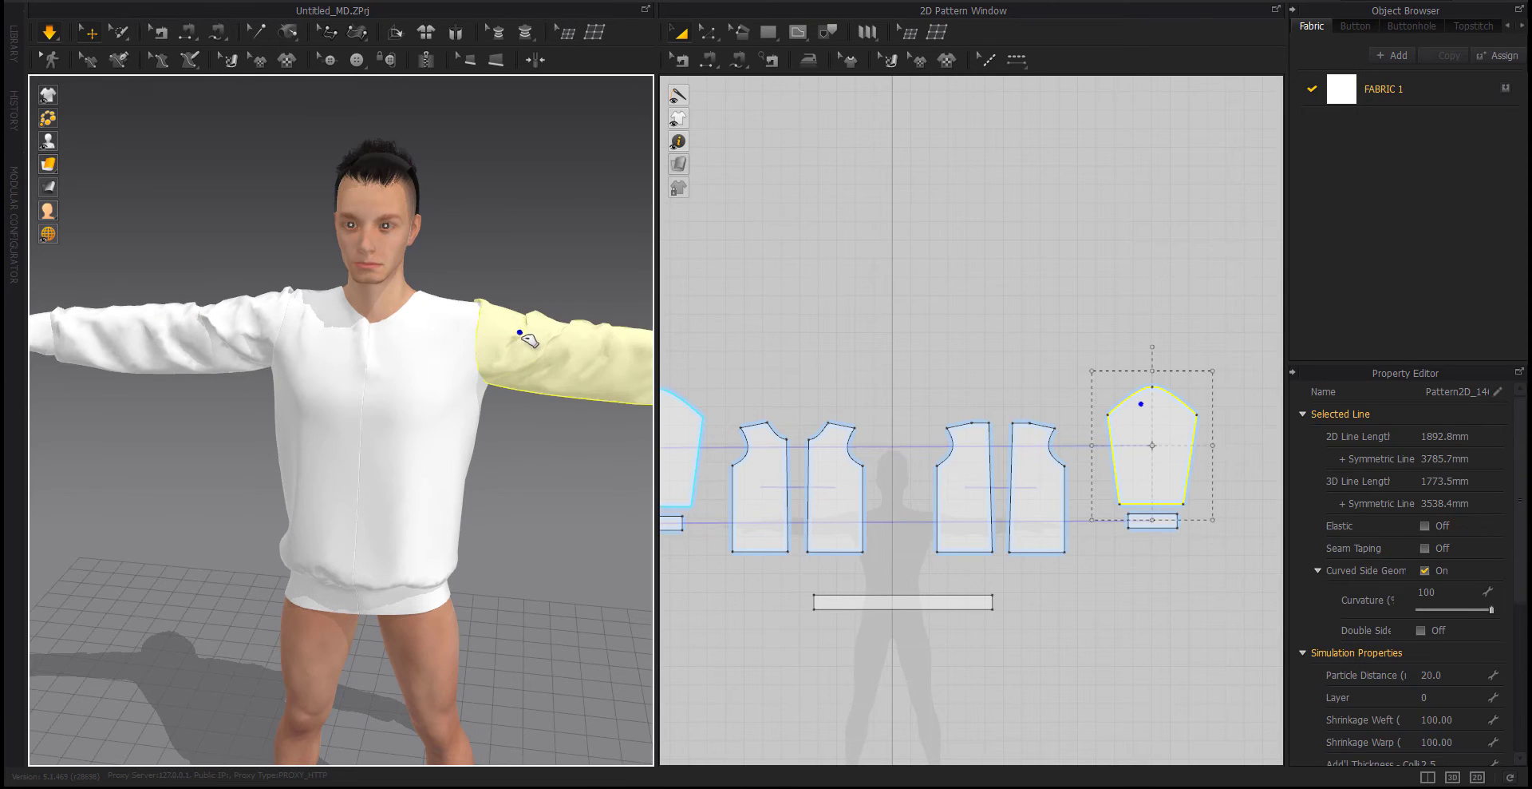
mouse_move(534, 454)
right_mouse_down()
mouse_move(184, 431)
mouse_move(489, 451)
mouse_move(582, 502)
right_mouse_up()
scroll(489, 451, "up", 3)
scroll(489, 451, "down", 2)
left_click(328, 389)
left_click(483, 492)
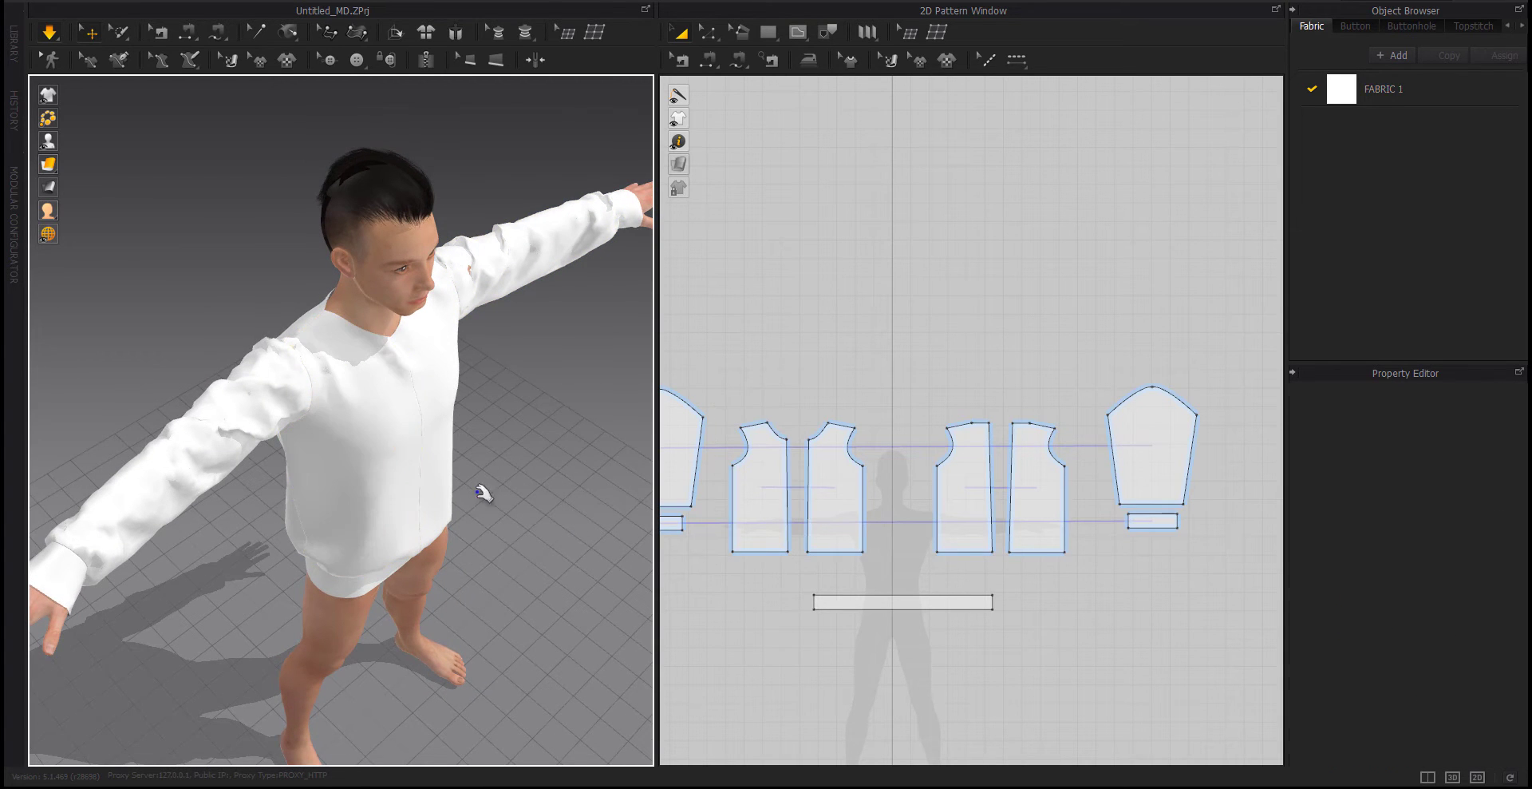
mouse_move(419, 413)
right_mouse_down()
mouse_move(495, 444)
mouse_move(670, 383)
mouse_move(981, 369)
right_mouse_up()
Show all seams, return to Edit Pattern mode and frame the 2D pattern layout
key("b")
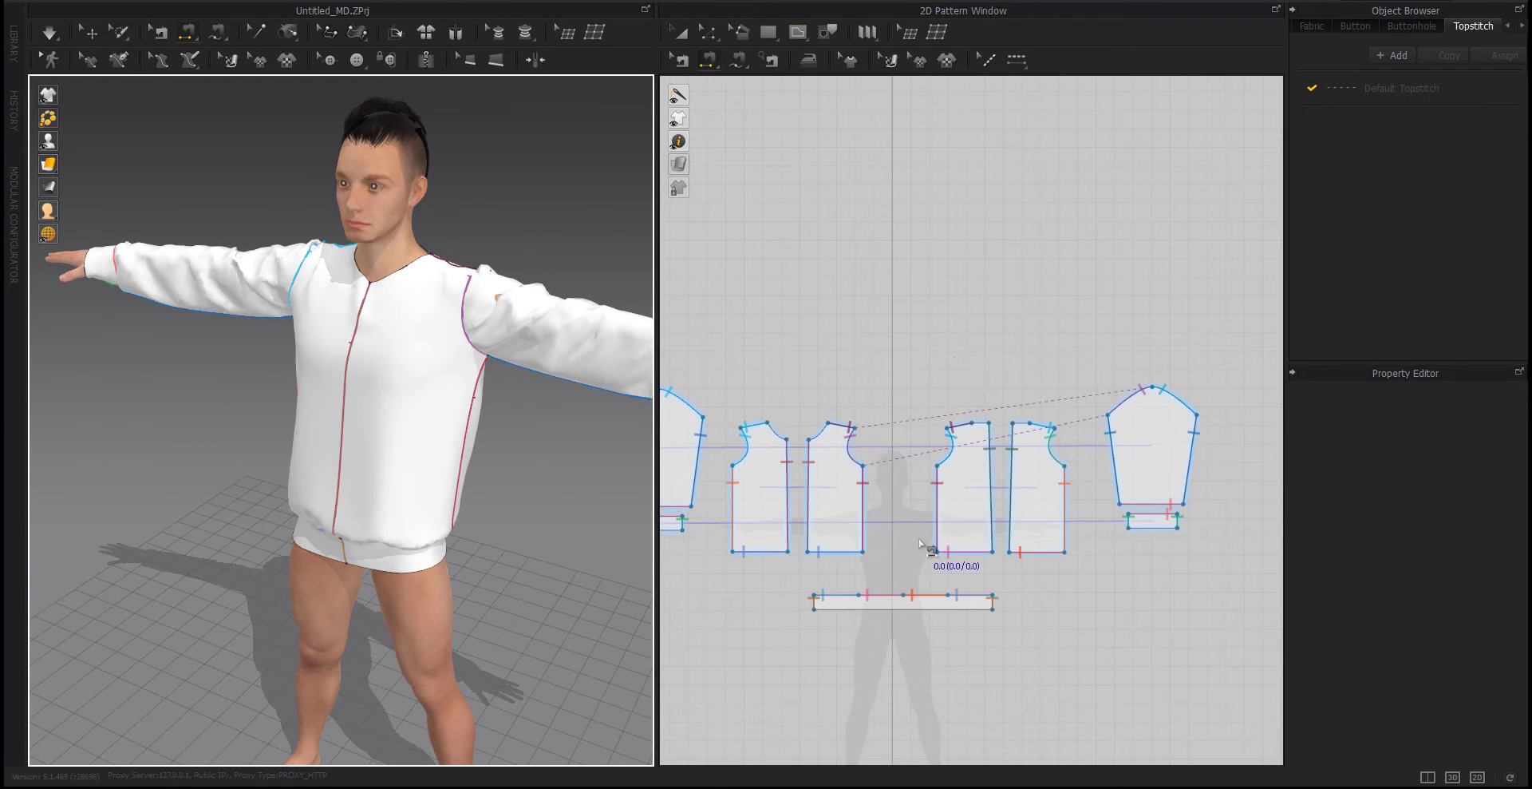
key("z")
right_click_drag(948, 646, 1002, 605)
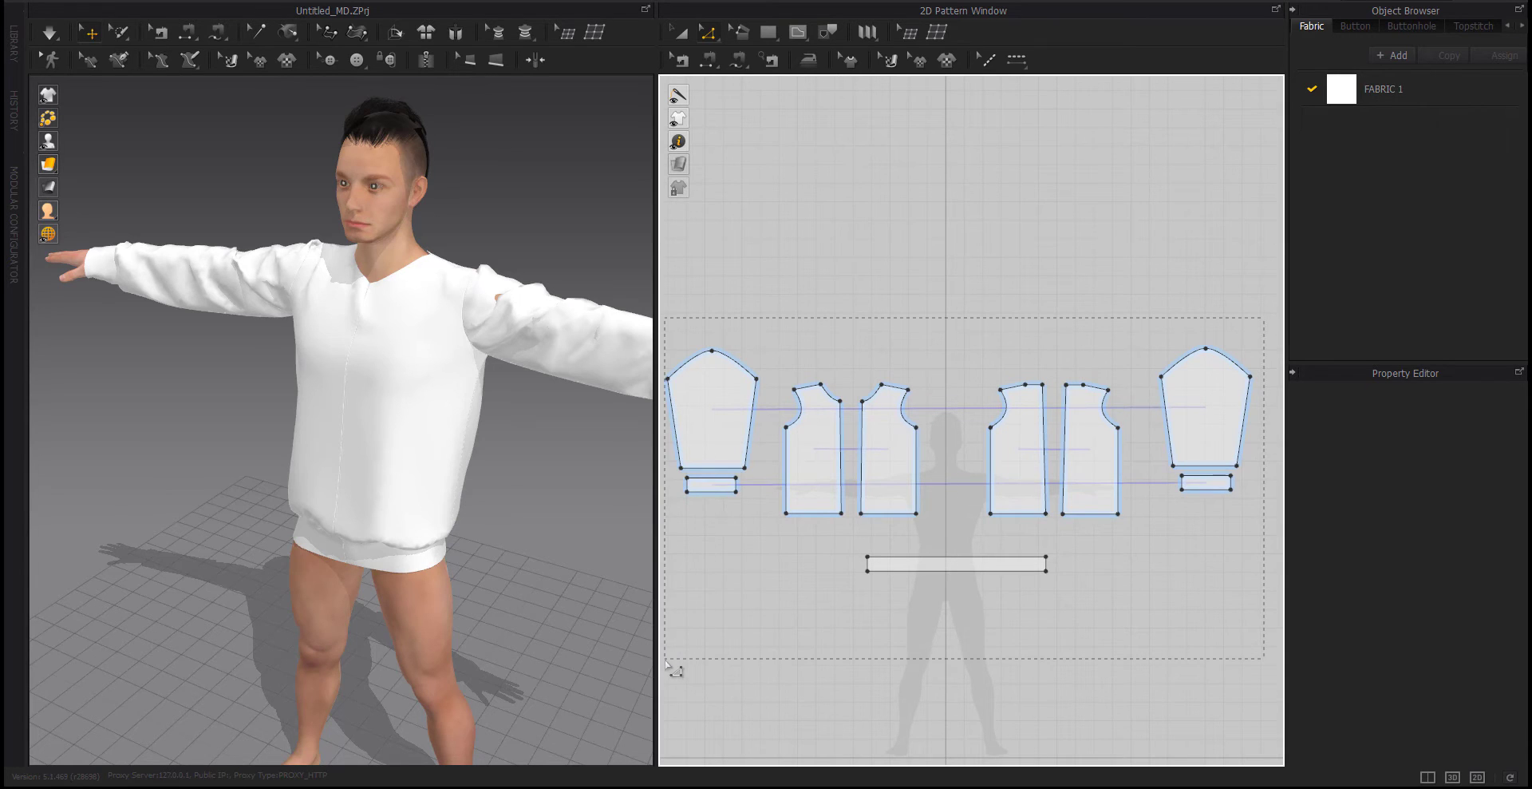
scroll(862, 387, "up", 5)
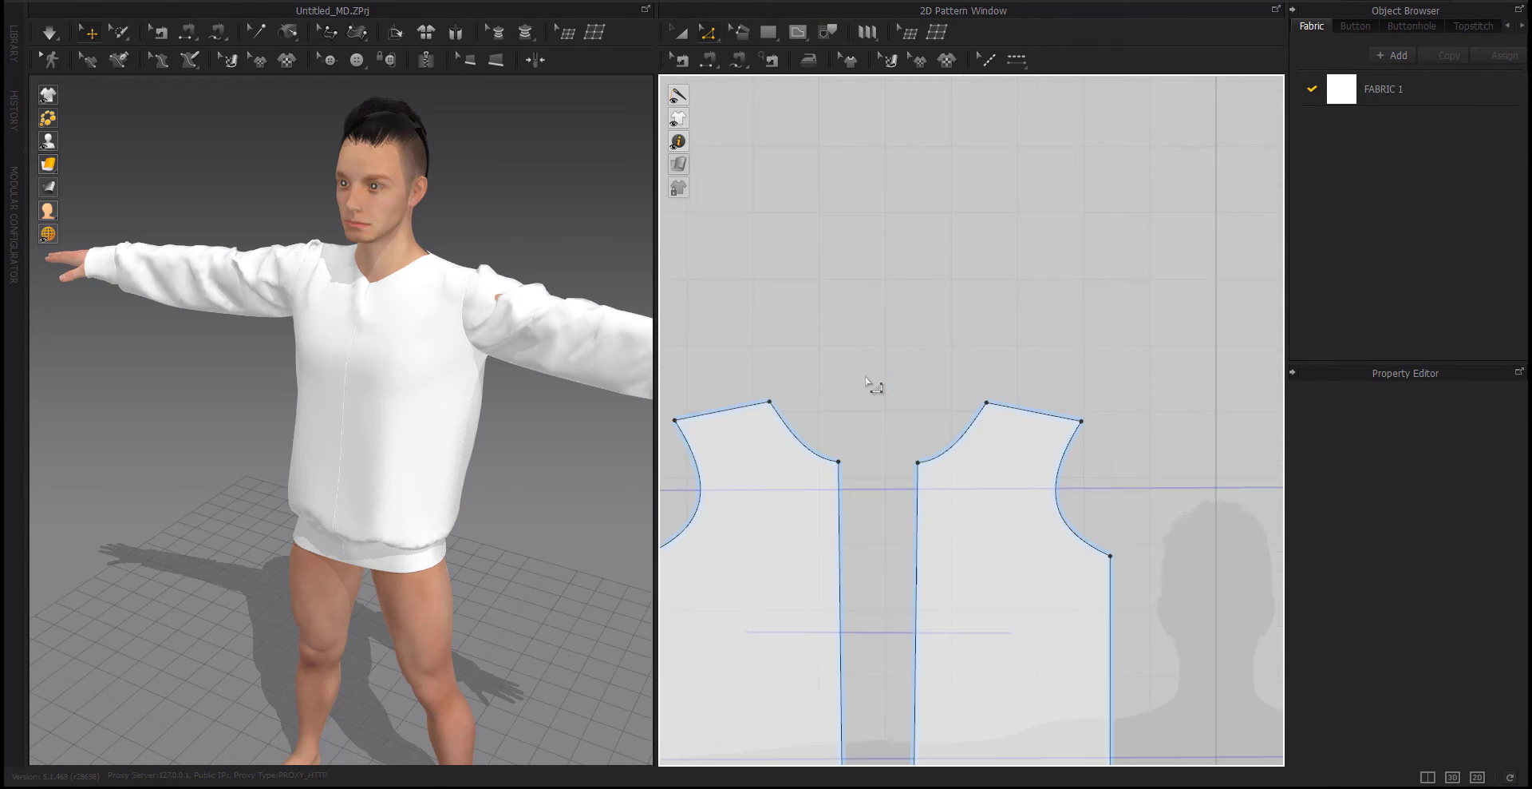
scroll(883, 391, "down", 2)
scroll(900, 421, "up", 1)
Select the bodice pieces and compare their matching neckline edge lengths
left_click(972, 474)
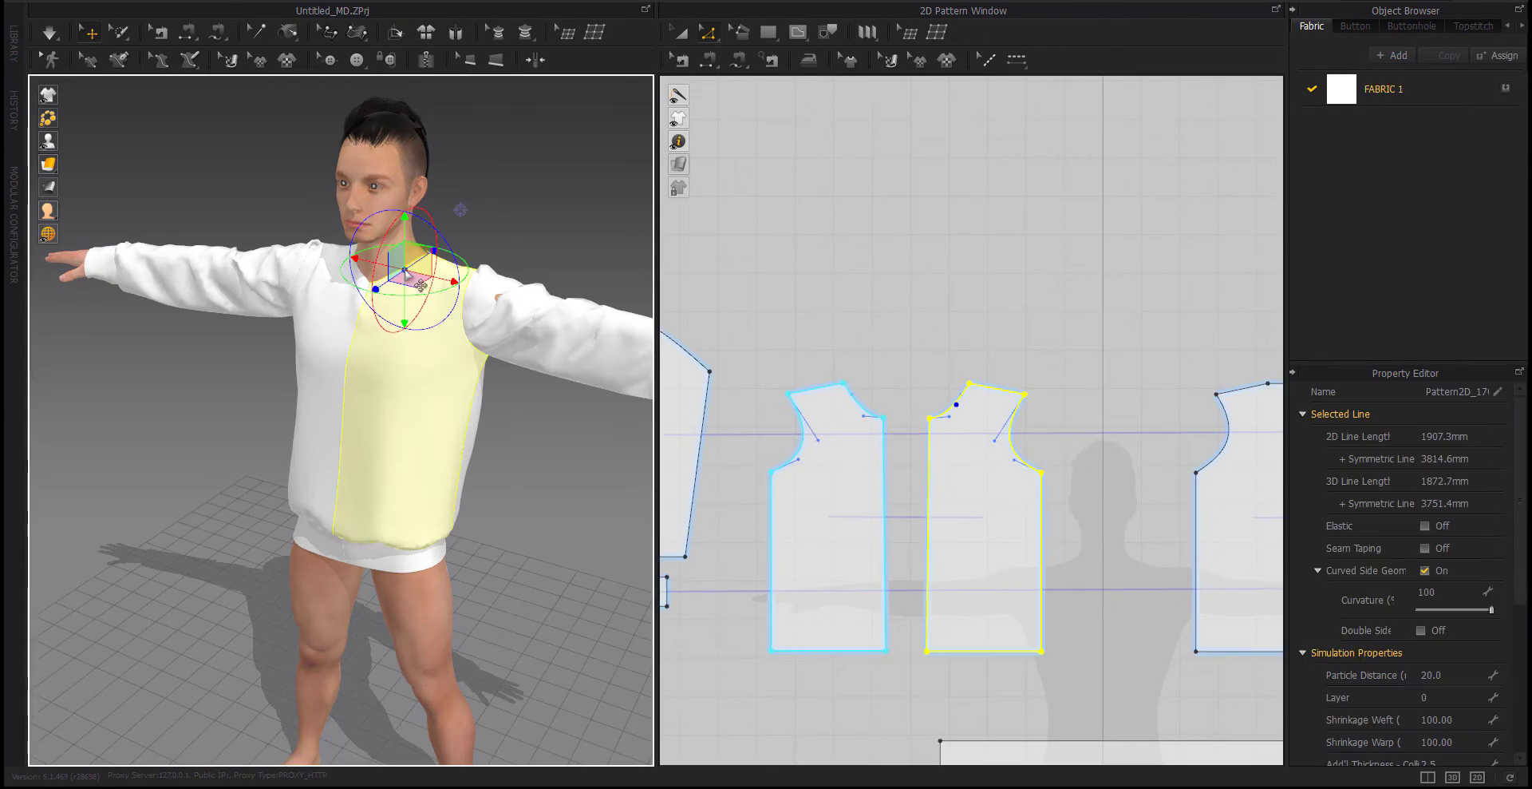
mouse_move(479, 335)
right_mouse_down()
mouse_move(277, 329)
mouse_move(445, 286)
right_mouse_up()
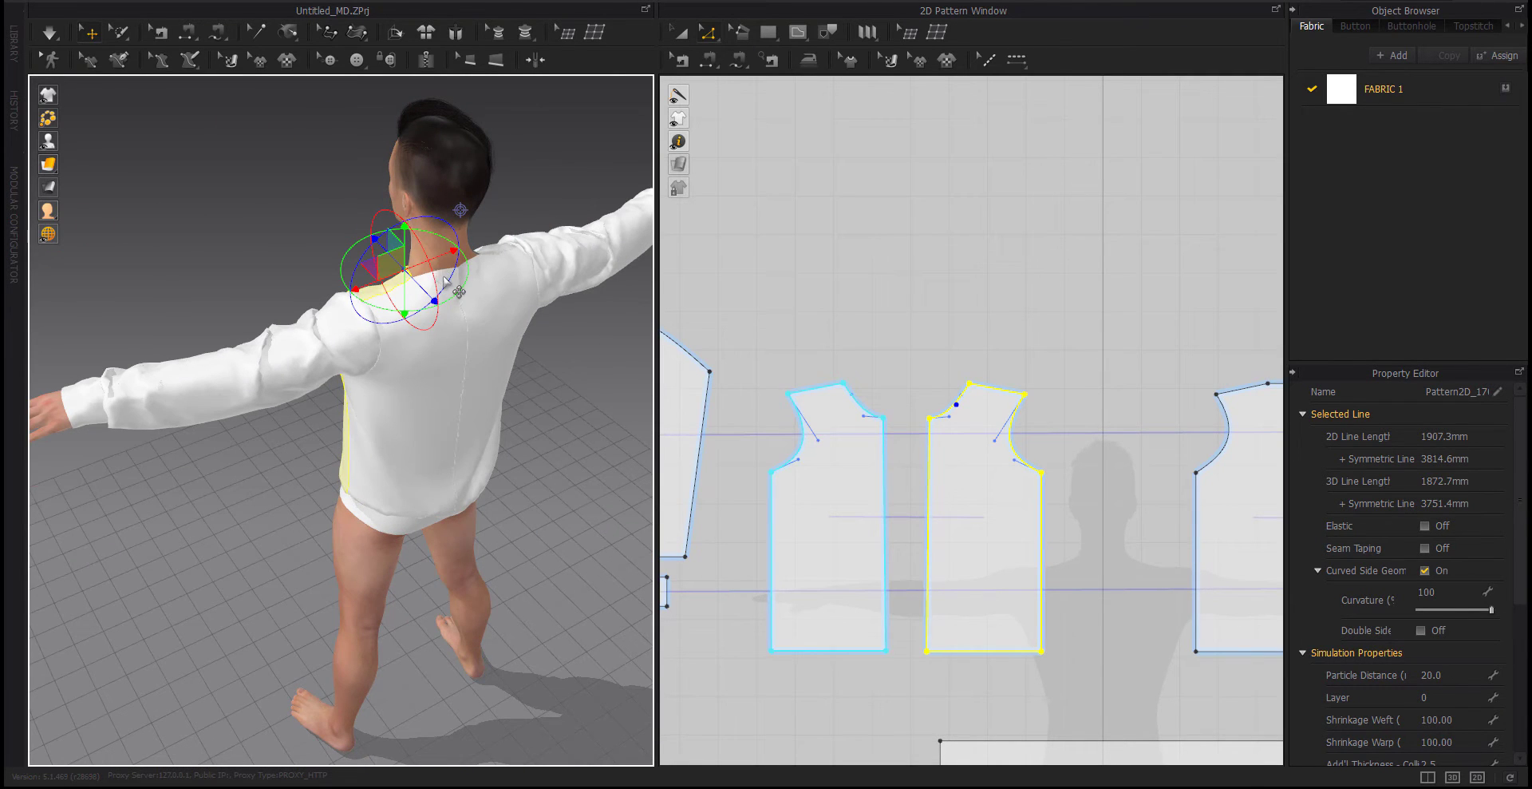
left_click(459, 291)
right_click_drag(736, 398, 664, 397)
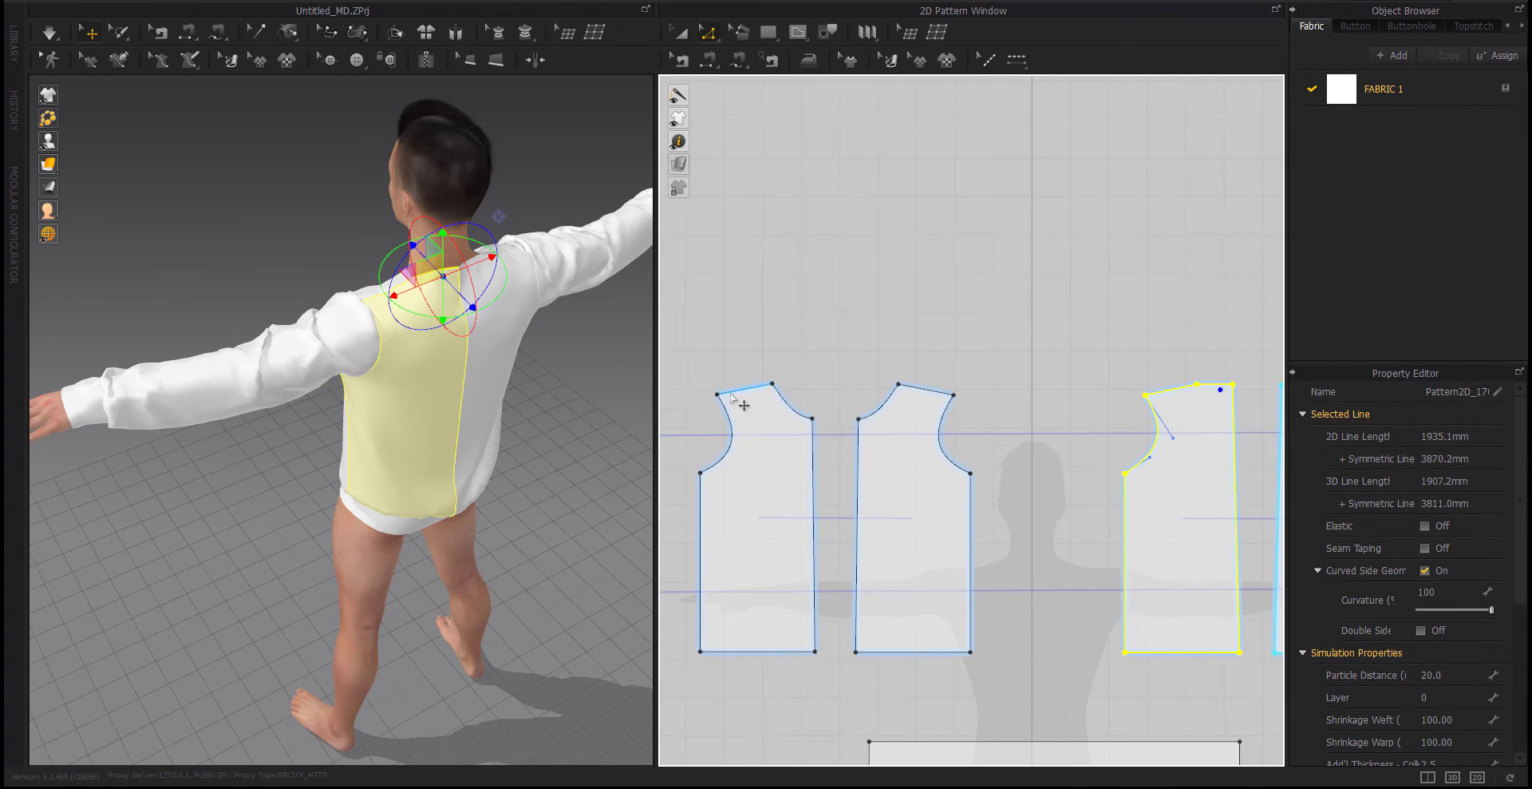
left_click(788, 402)
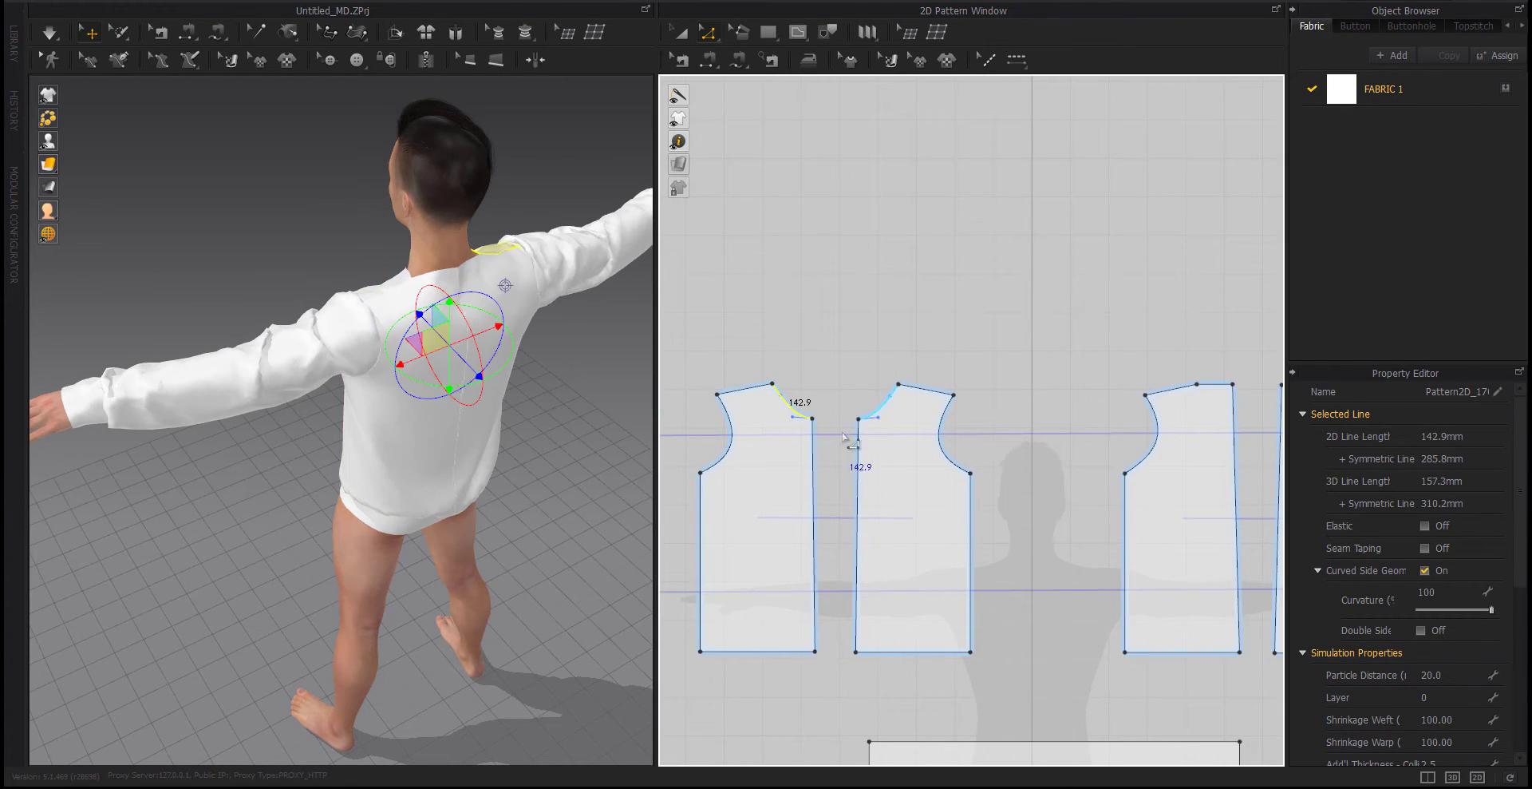
left_click(885, 410)
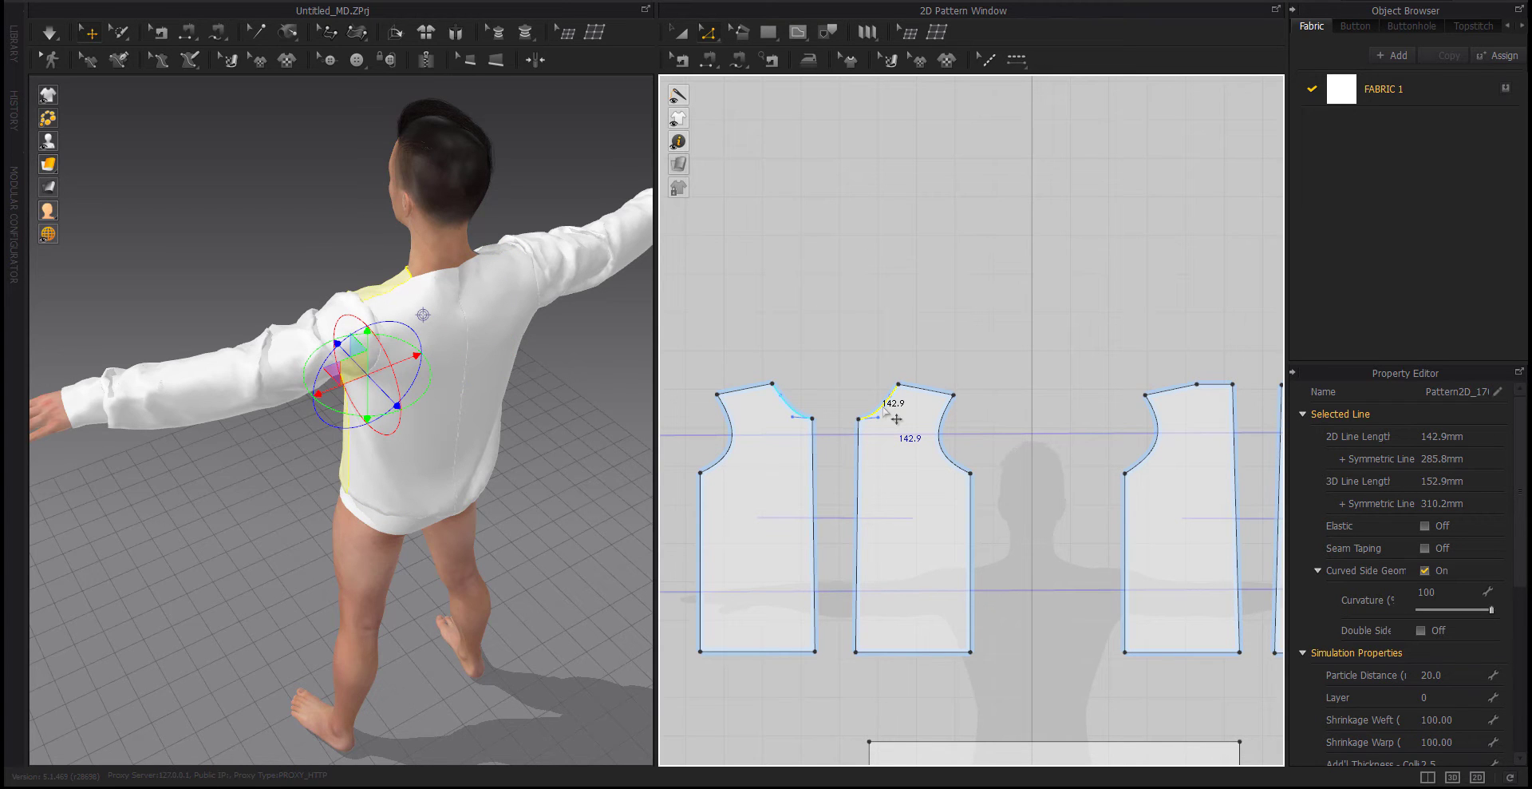
Compare the right back piece's shoulder line with the neighbouring shoulder edge, then clear selection
right_click_drag(881, 383, 808, 367)
right_click_drag(335, 360, 389, 360)
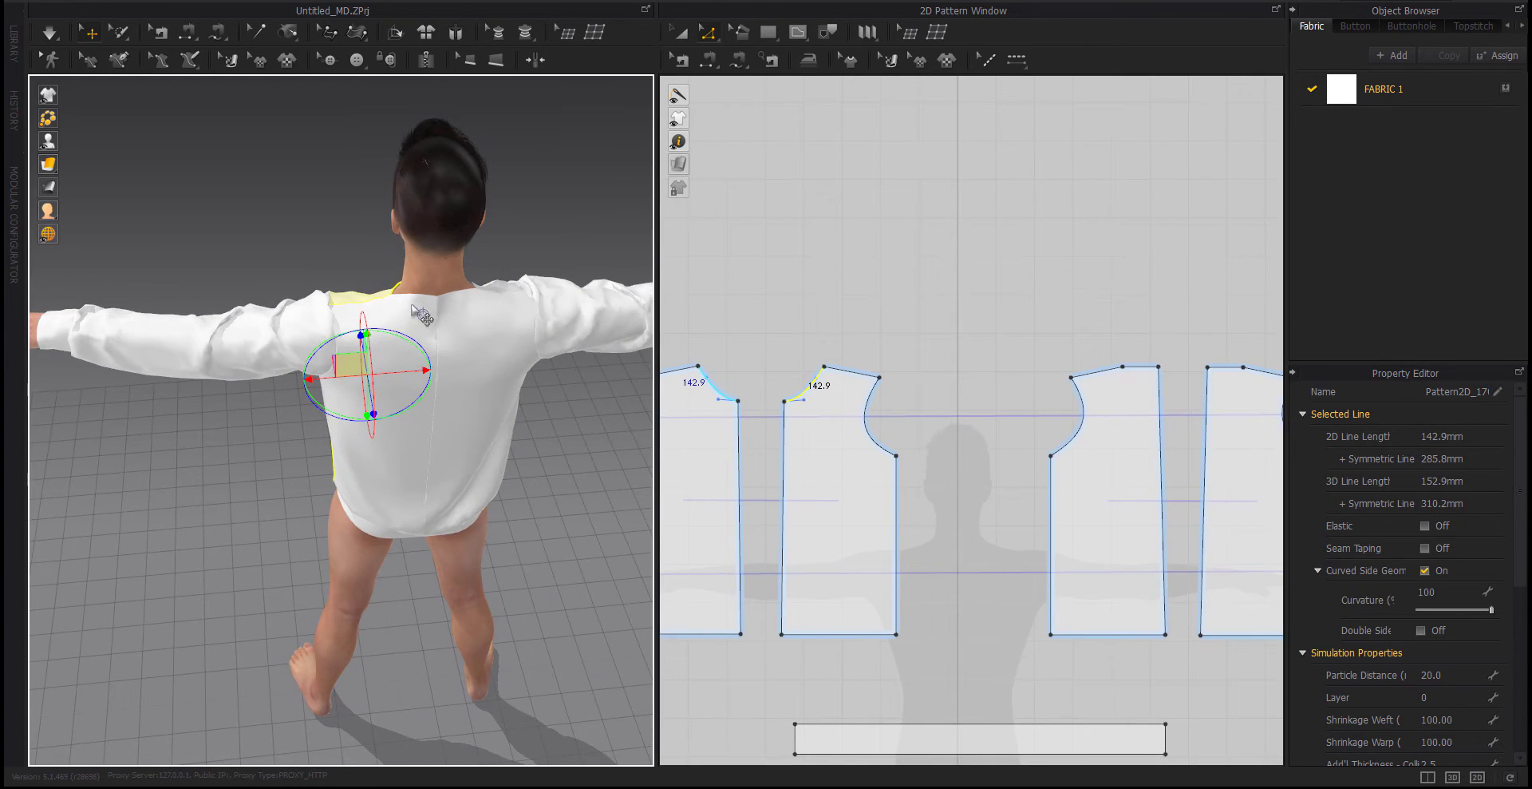
right_click_drag(1170, 376, 1066, 397)
left_click(1125, 391)
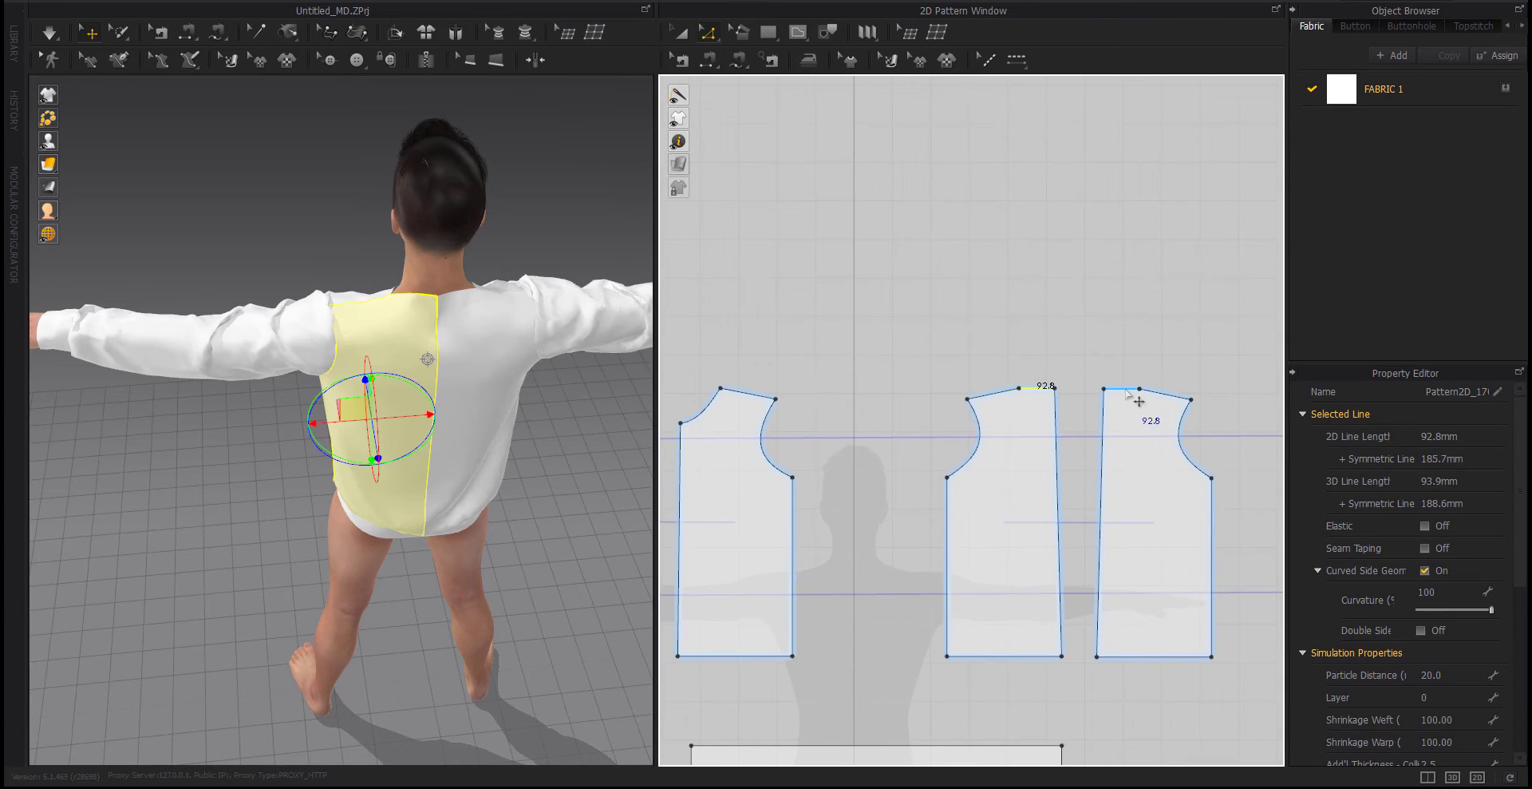
left_click(1025, 389)
left_click(822, 241)
Create a 400 x 400 mm square pattern with the Rectangle tool
left_click(767, 36)
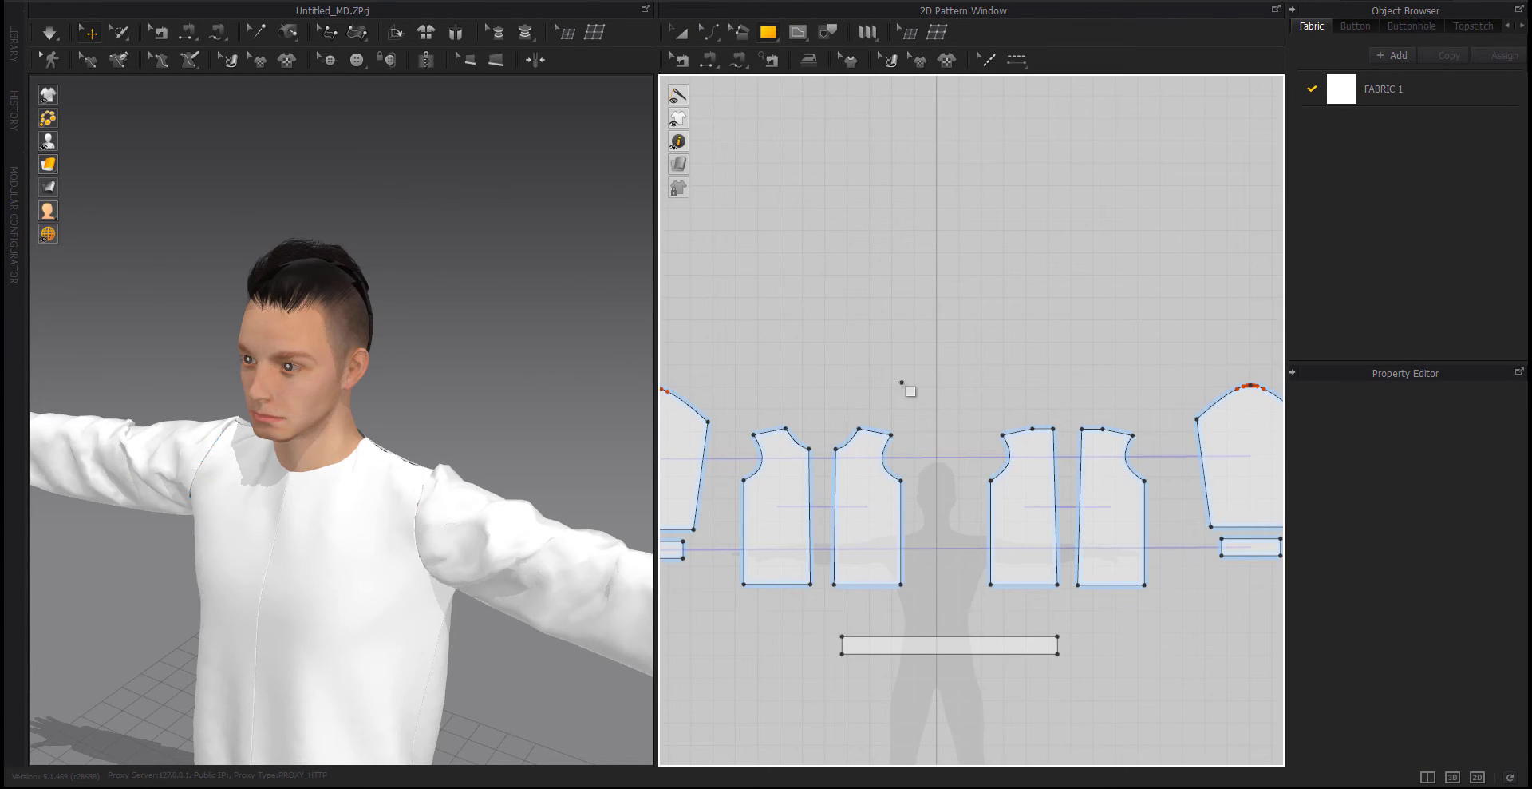
left_click(902, 384)
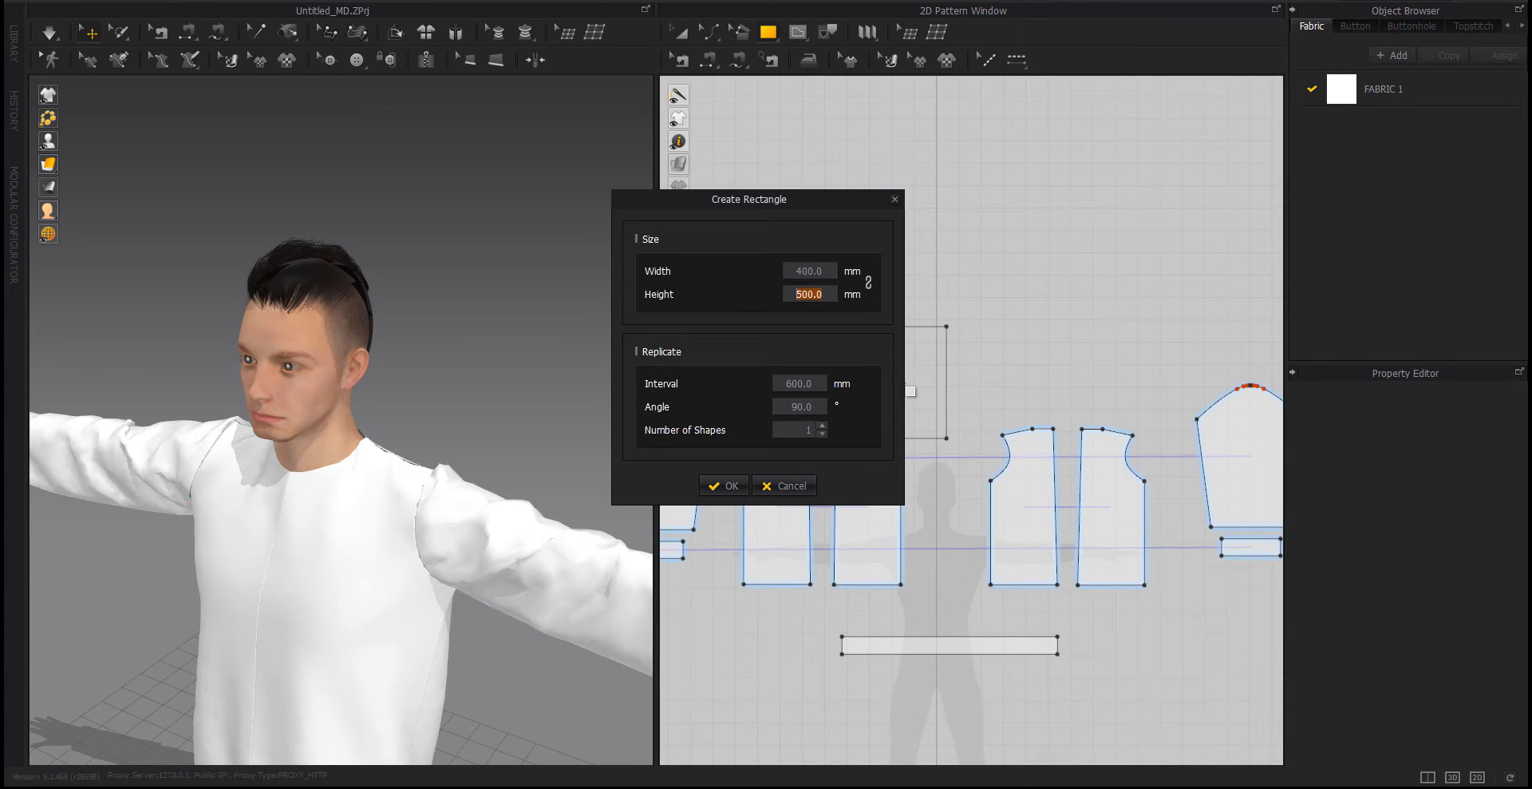
type("0")
key("Return")
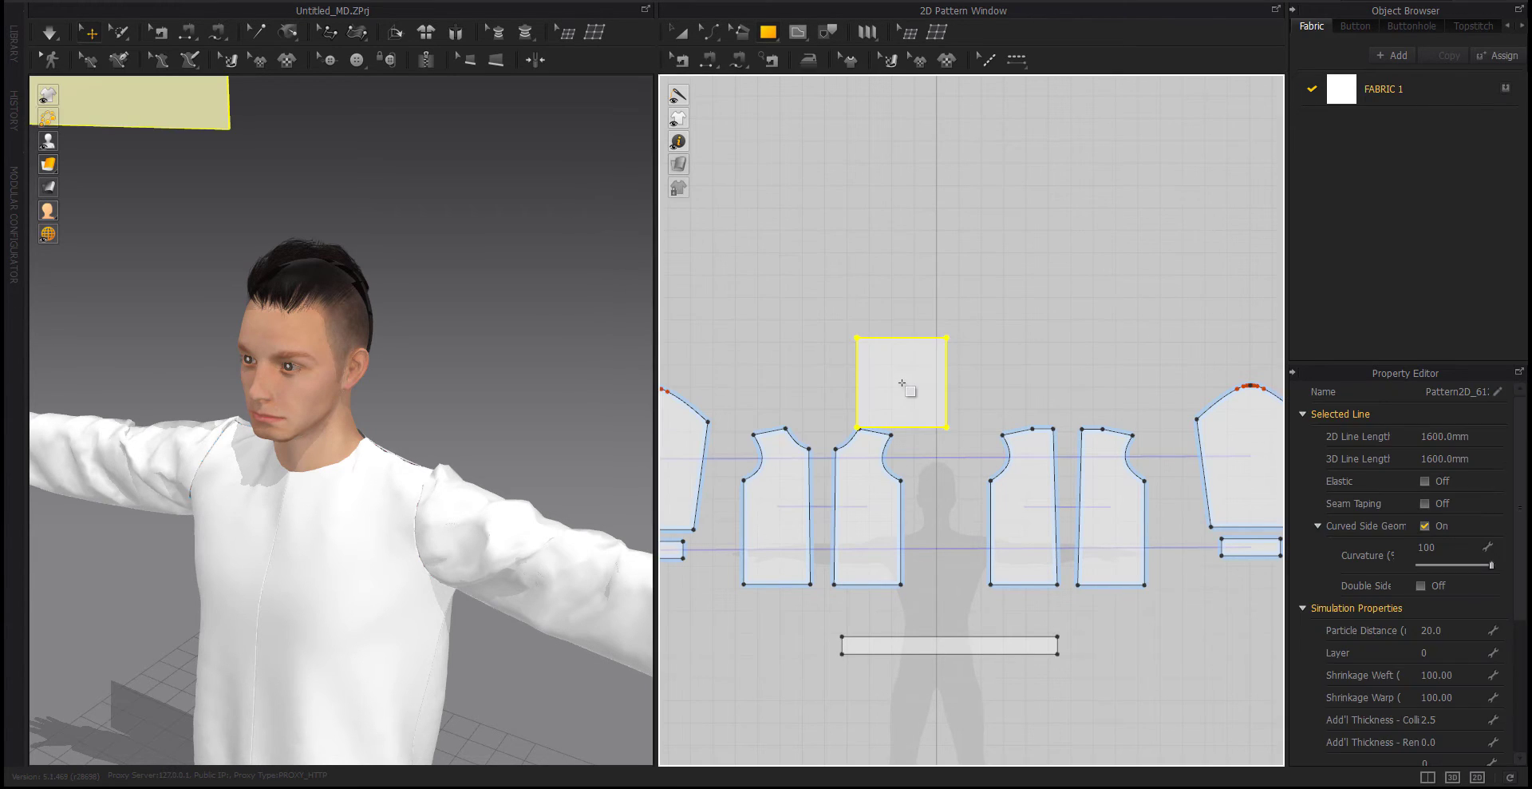
Move the square above the bodice, place a Symmetric Pattern copy beside it, and show Arrangement Points
key("a")
left_click_drag(916, 375, 907, 330)
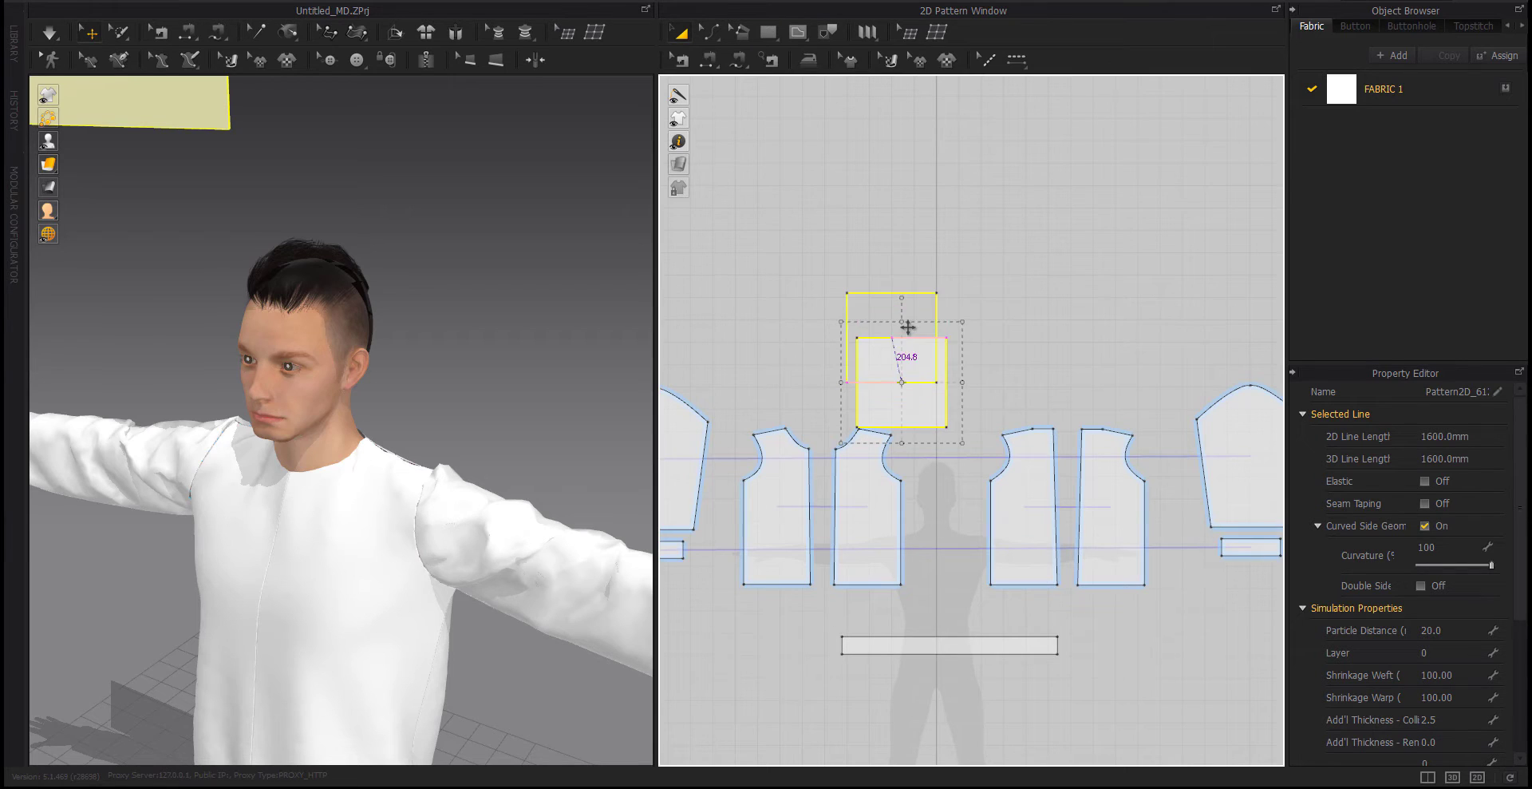
right_click(908, 326)
left_click(934, 213)
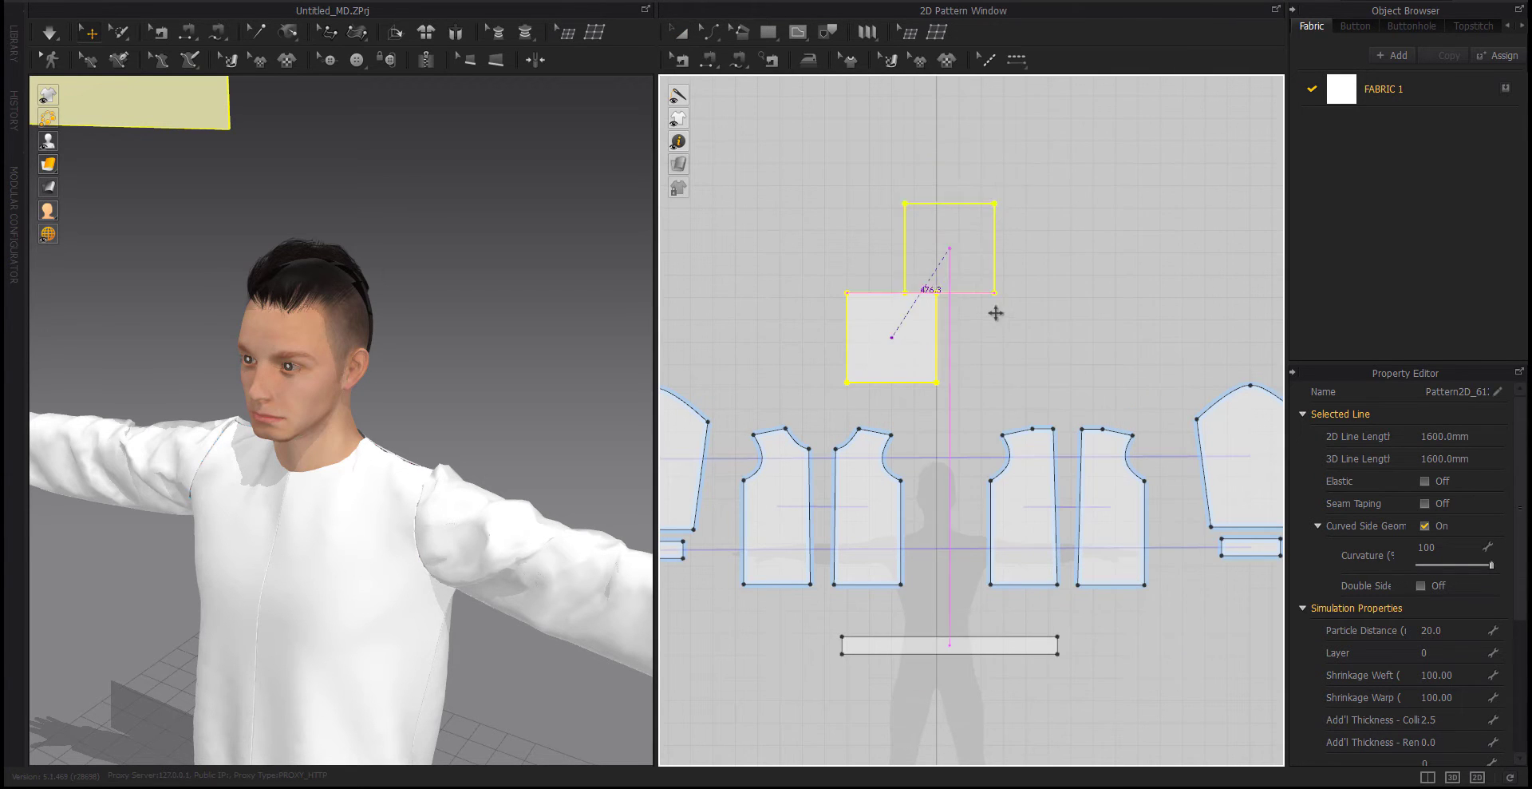
left_click(494, 350)
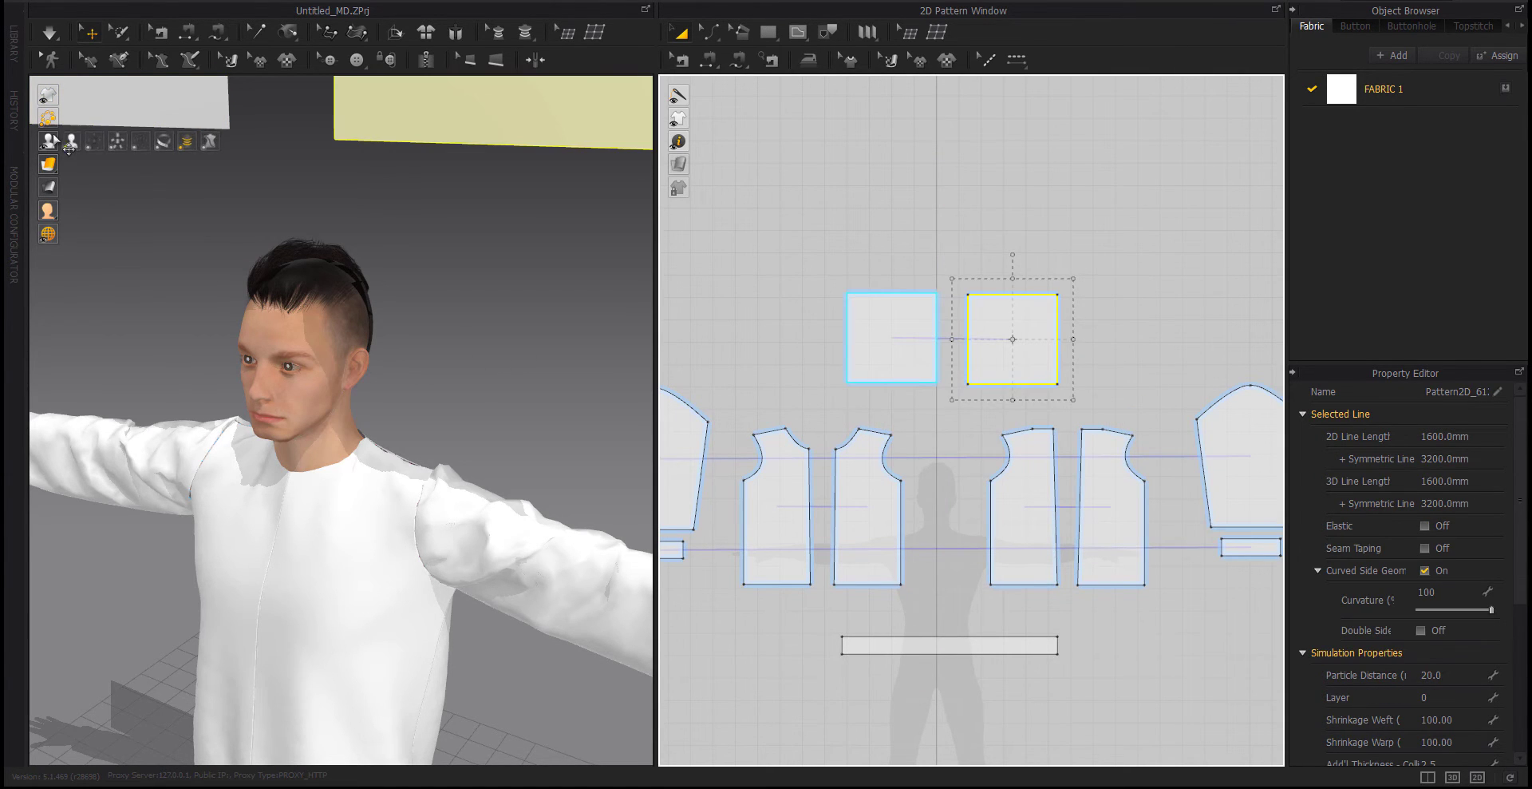
left_click(93, 141)
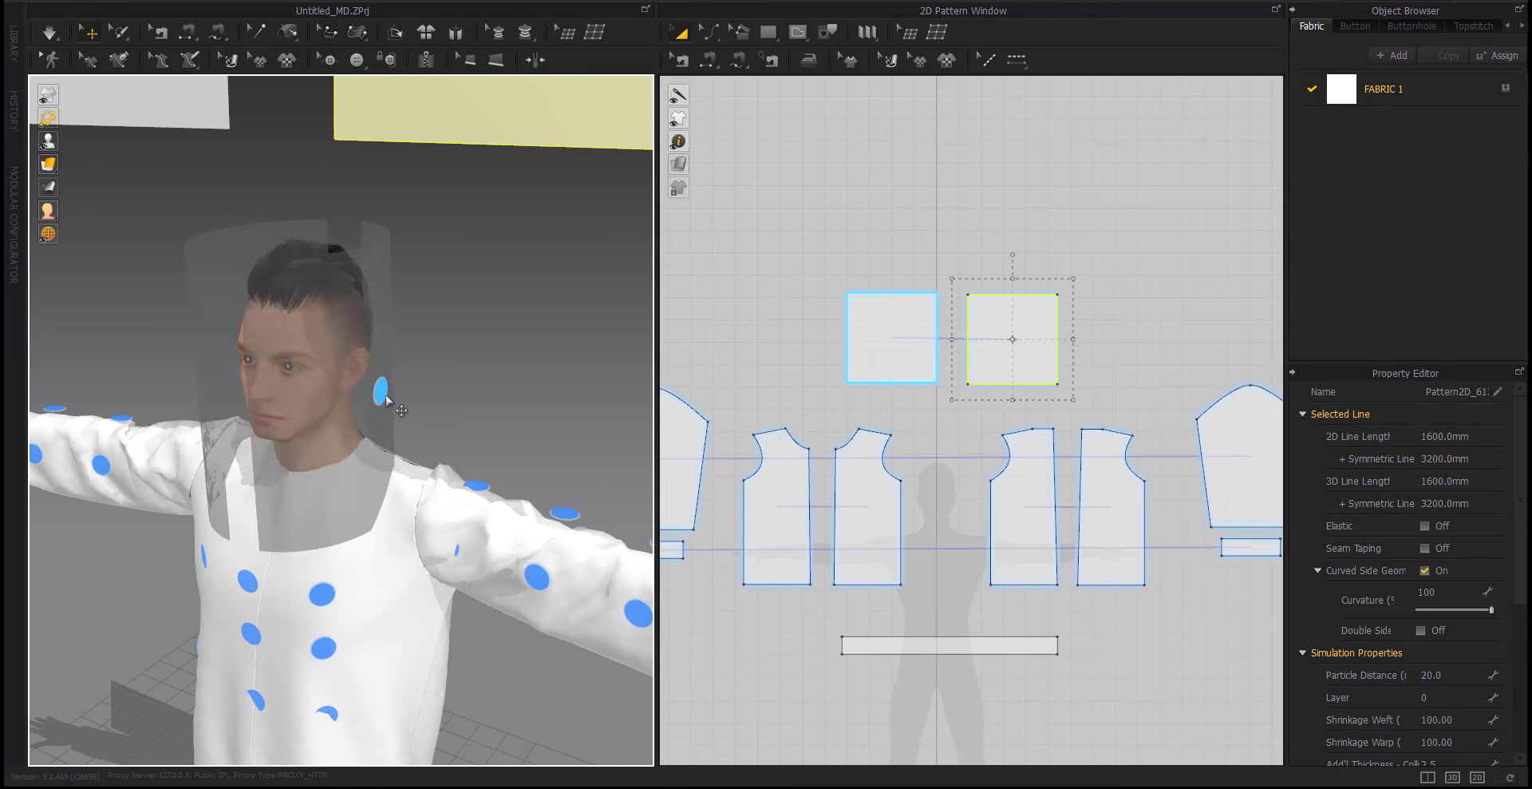
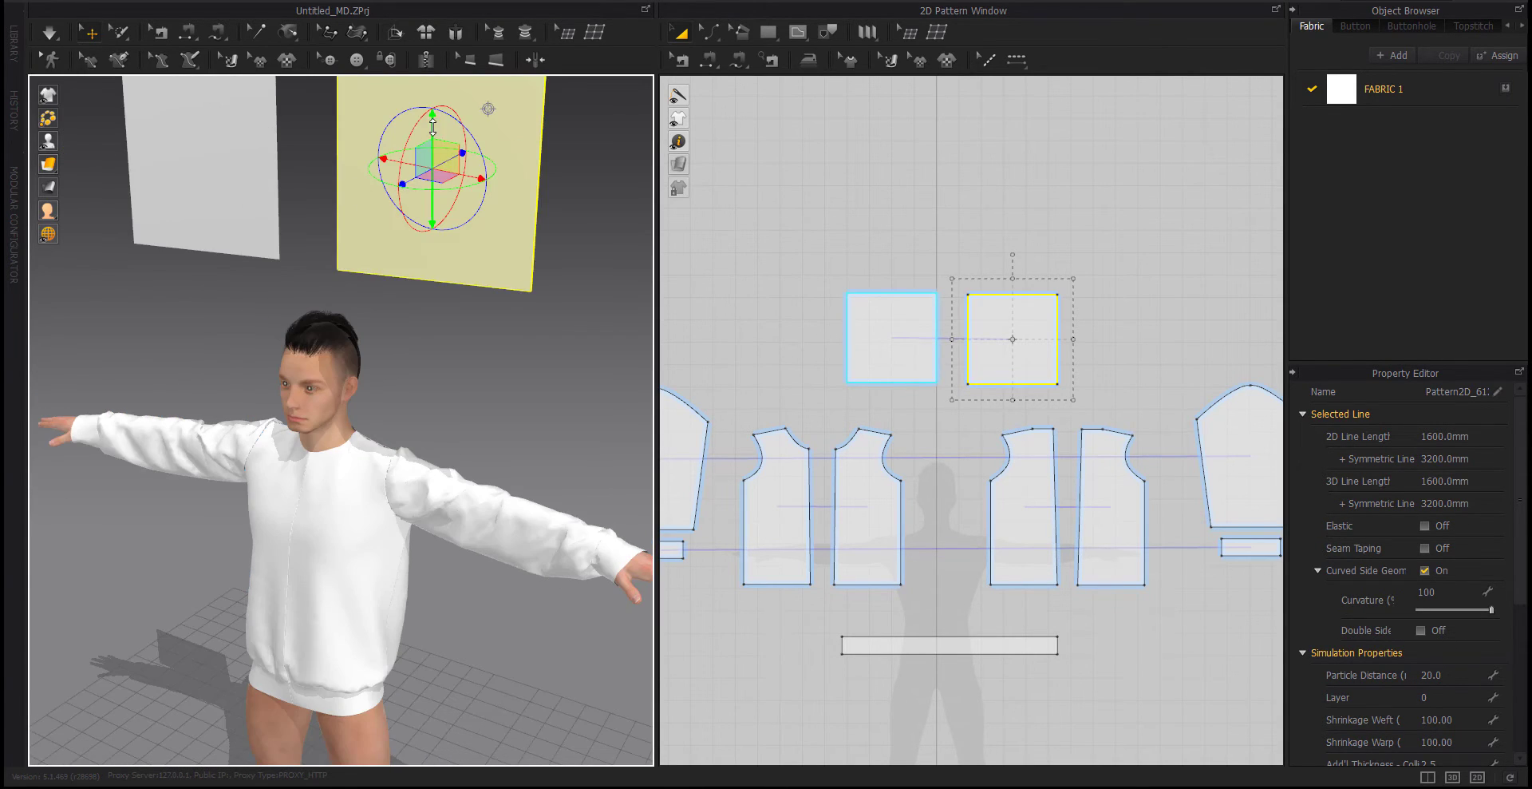
Lower the first square panel and turn it edgewise beside the avatar's head
left_click_drag(432, 128, 426, 351)
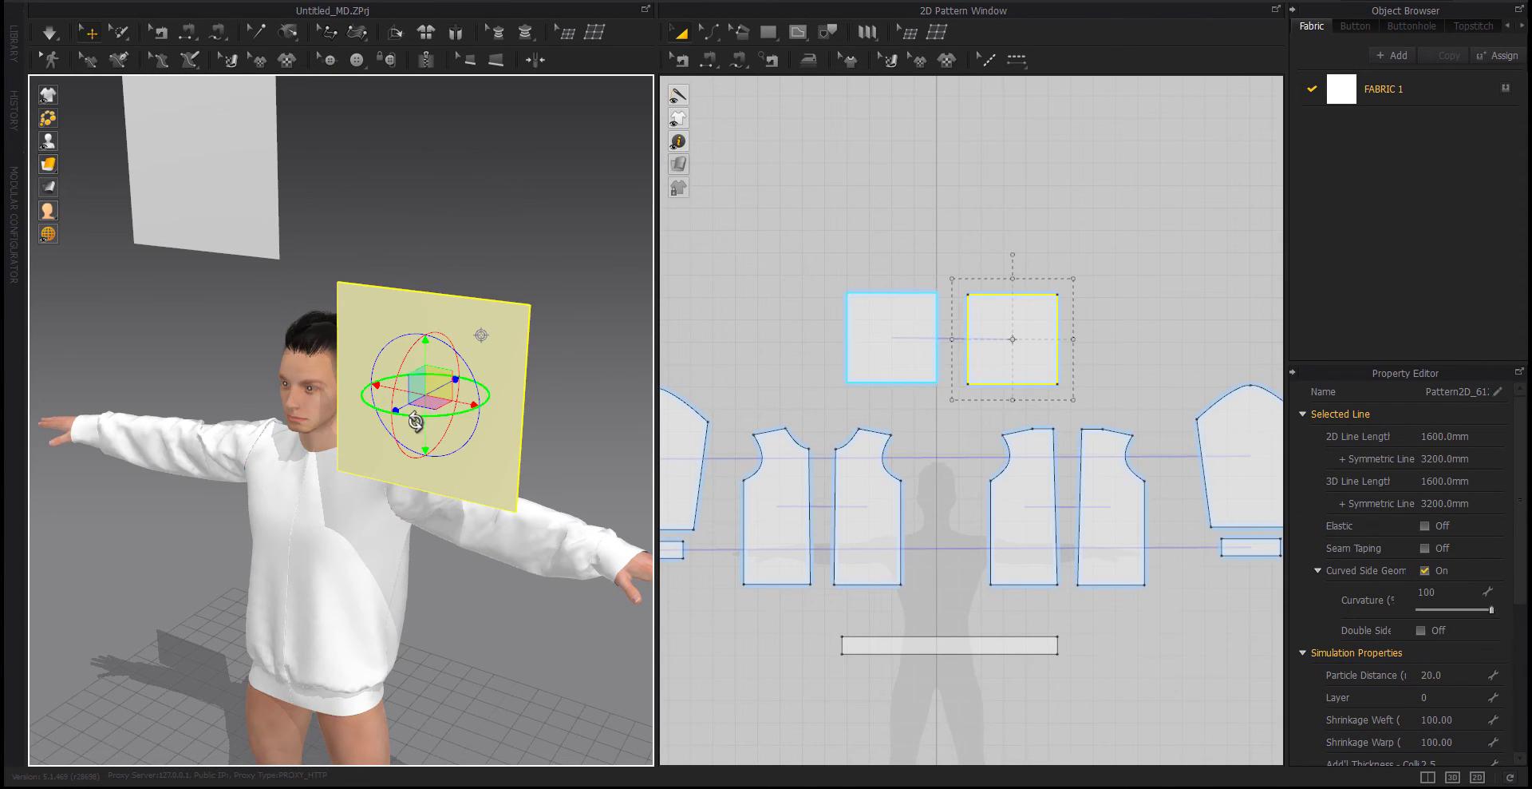
left_click_drag(411, 420, 375, 439)
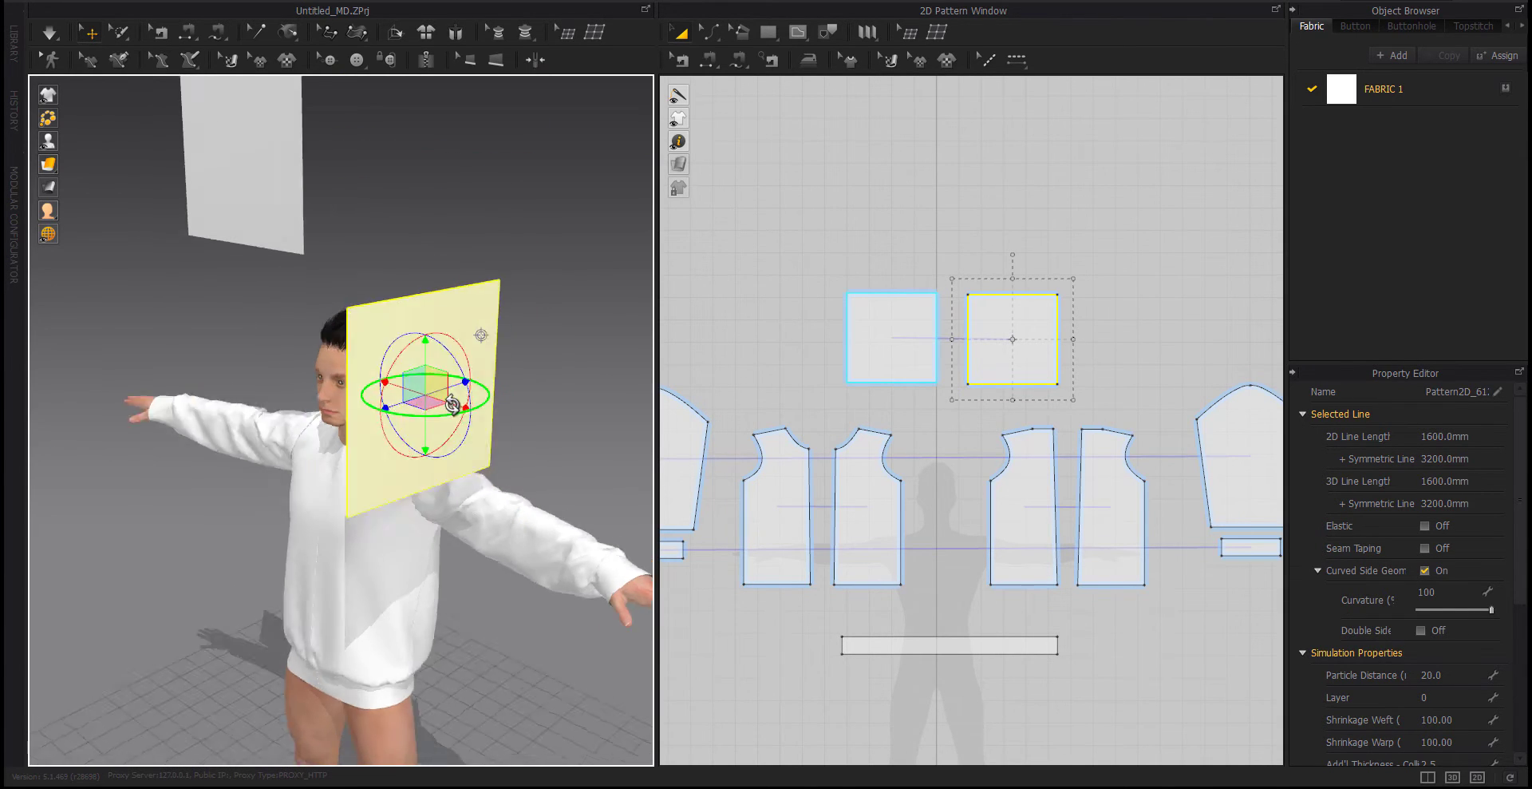
right_click_drag(375, 439, 348, 456)
key("2")
left_click_drag(423, 375, 304, 376)
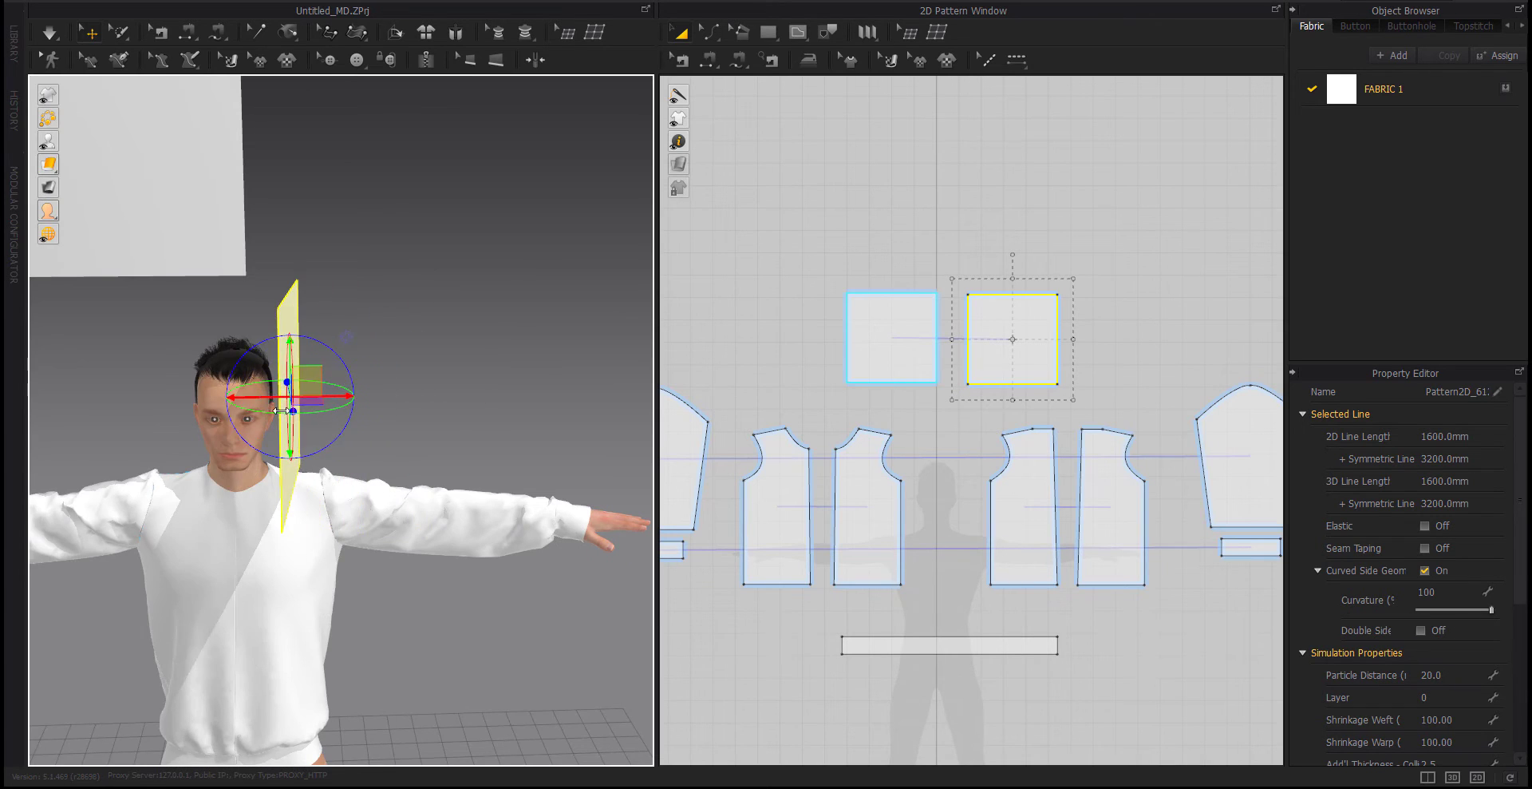
right_click_drag(304, 375, 276, 392)
left_click_drag(276, 392, 237, 401)
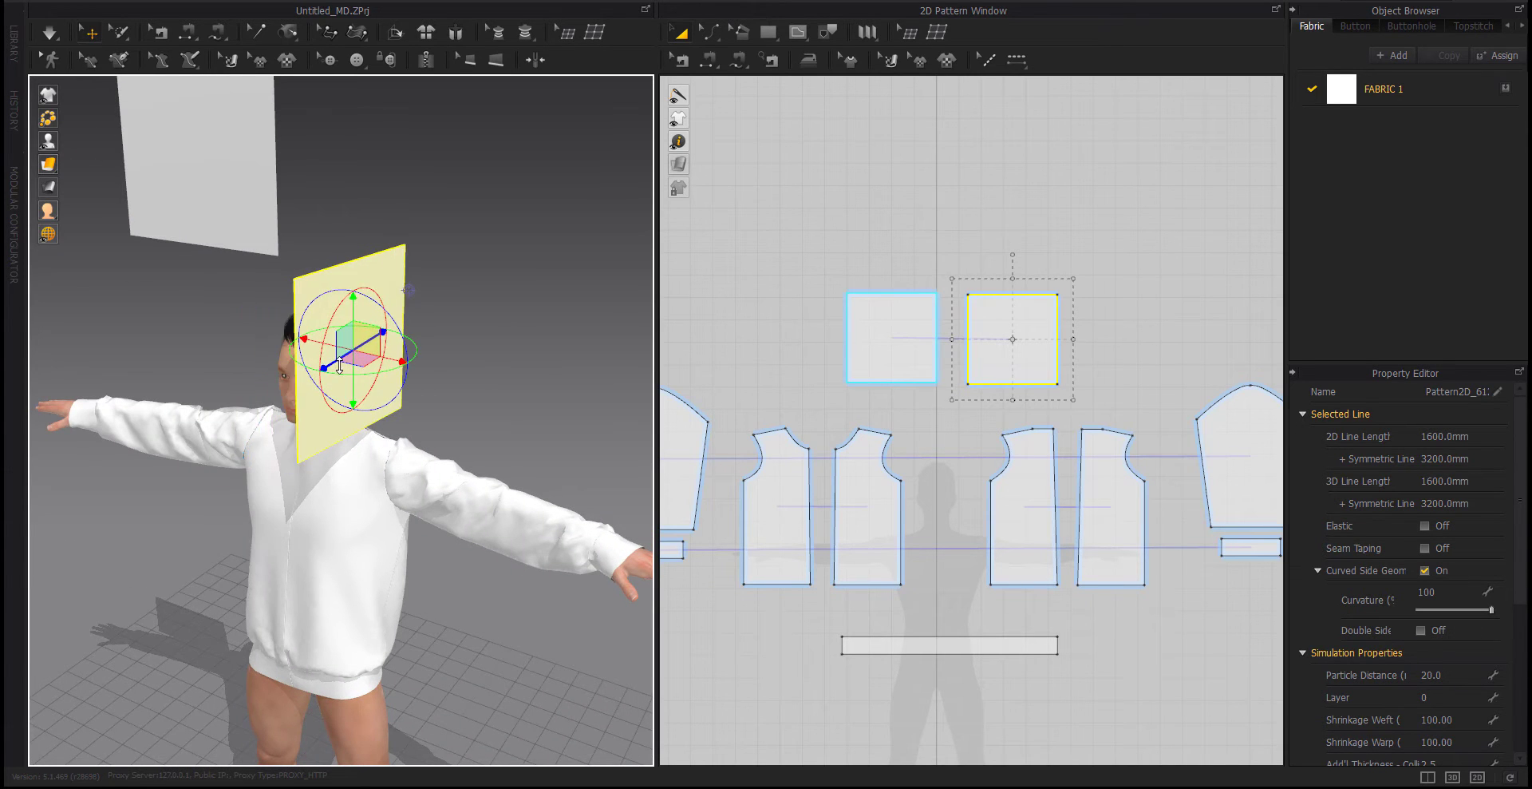
right_click_drag(237, 401, 214, 277)
Stand the second square panel edgewise and lower it beside the other side of the head
left_click(191, 210)
left_click_drag(189, 205, 1, 179)
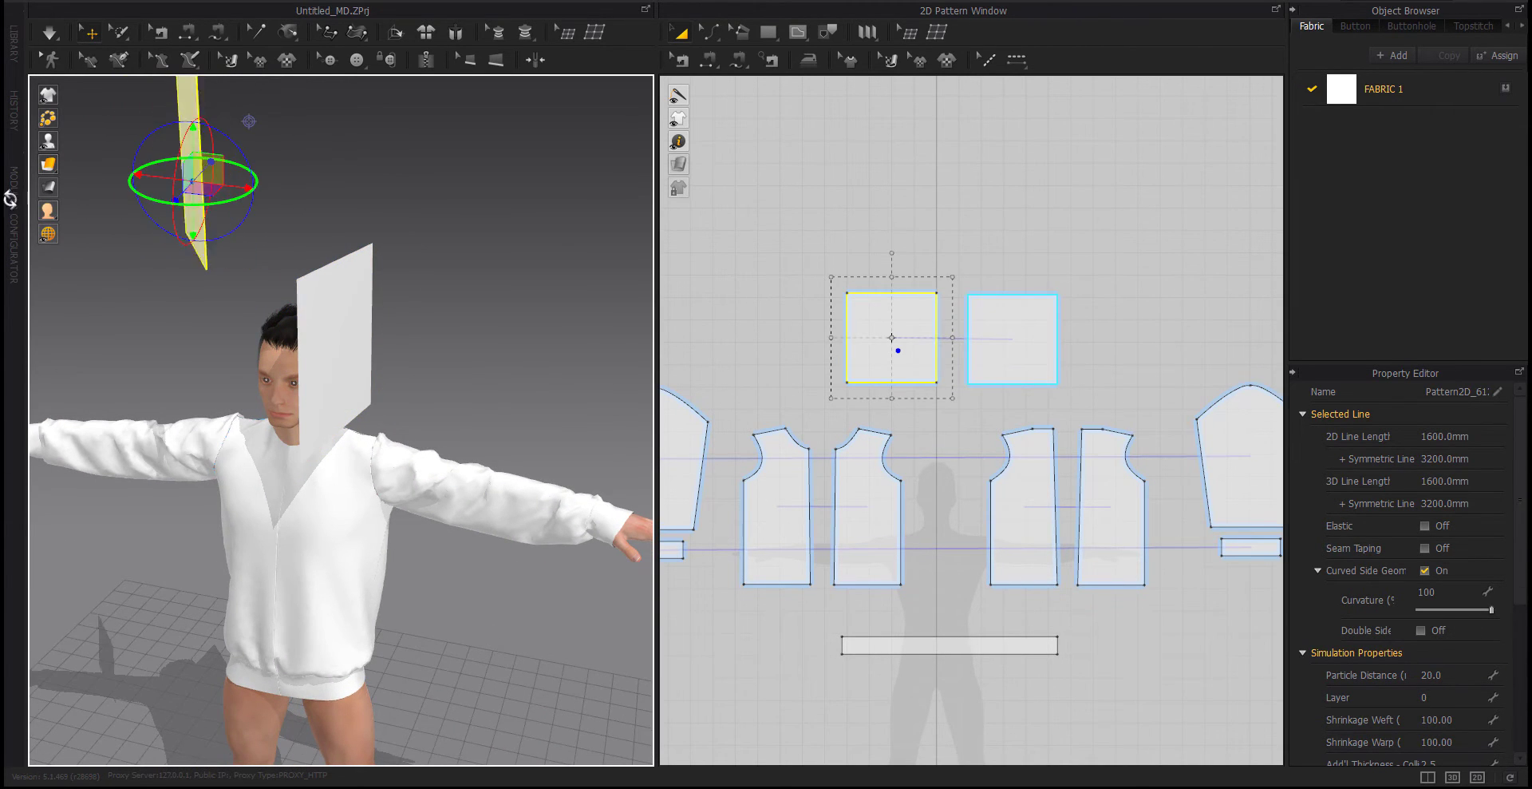
mouse_move(32, 192)
right_mouse_down()
mouse_move(290, 232)
mouse_move(213, 205)
right_mouse_up()
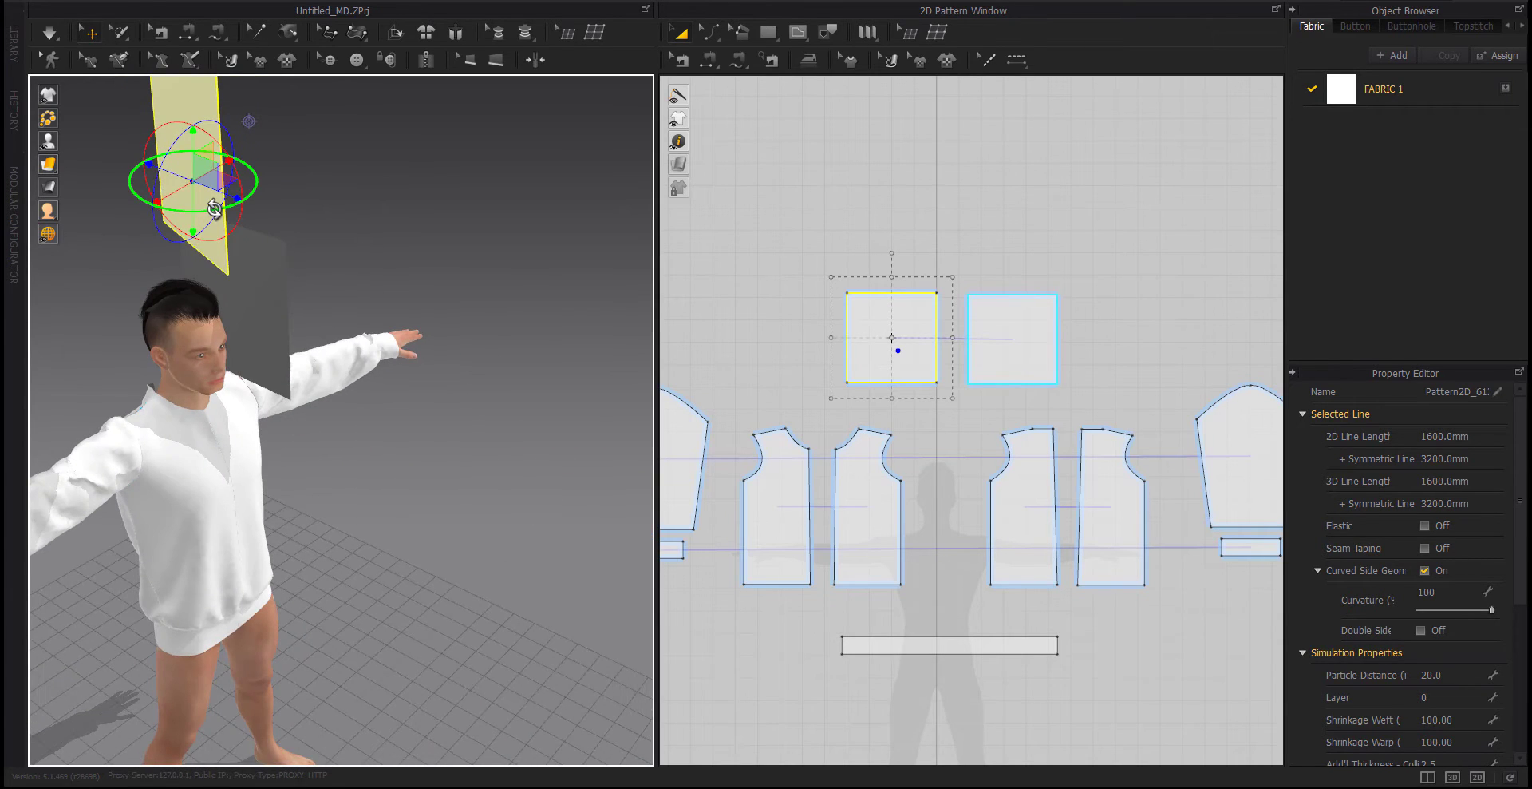
left_click_drag(212, 205, 239, 206)
left_click_drag(191, 139, 197, 352)
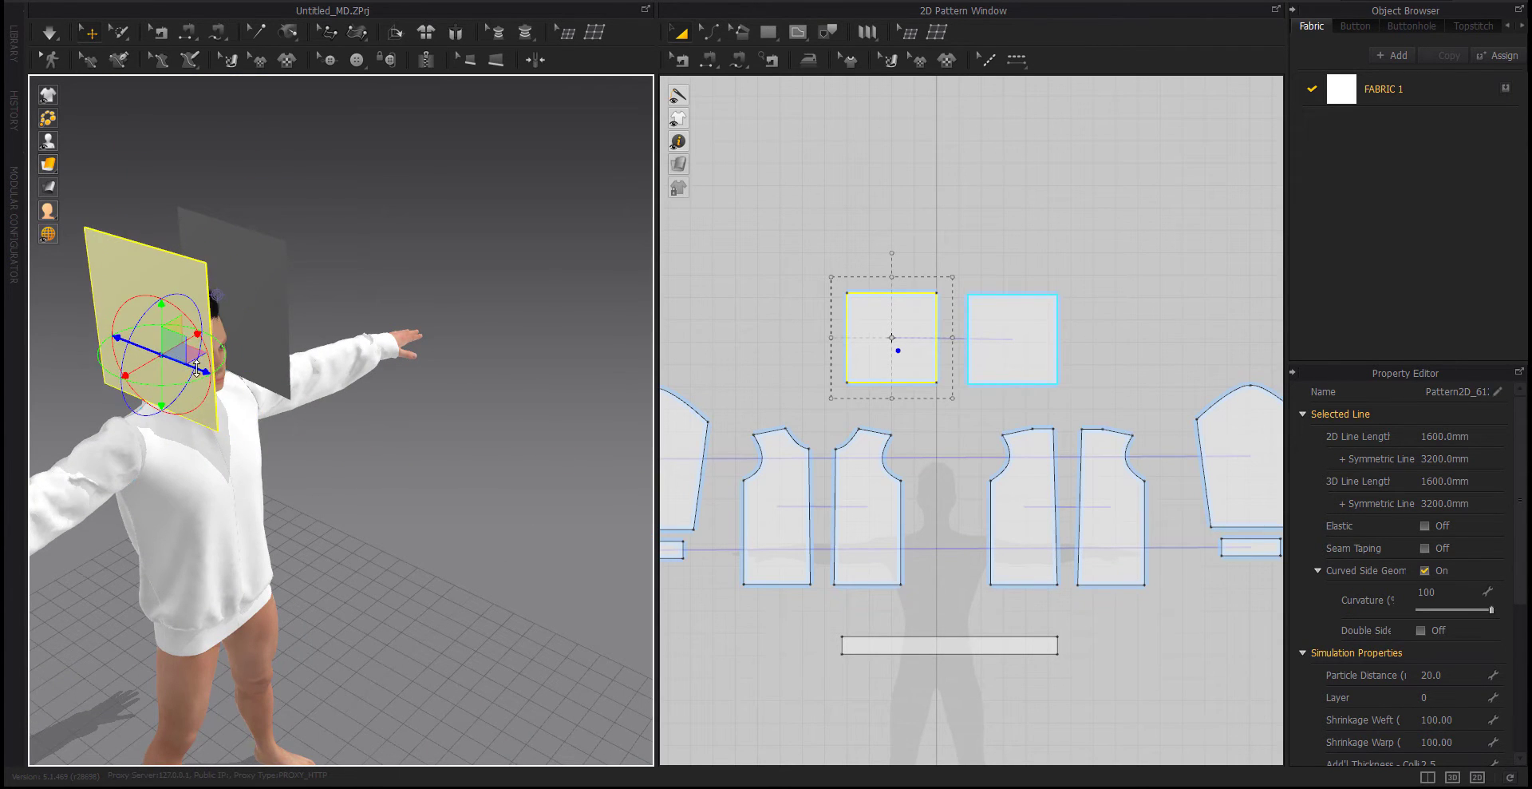
mouse_move(216, 380)
right_mouse_down()
mouse_move(510, 381)
mouse_move(382, 381)
right_mouse_up()
left_click(511, 381)
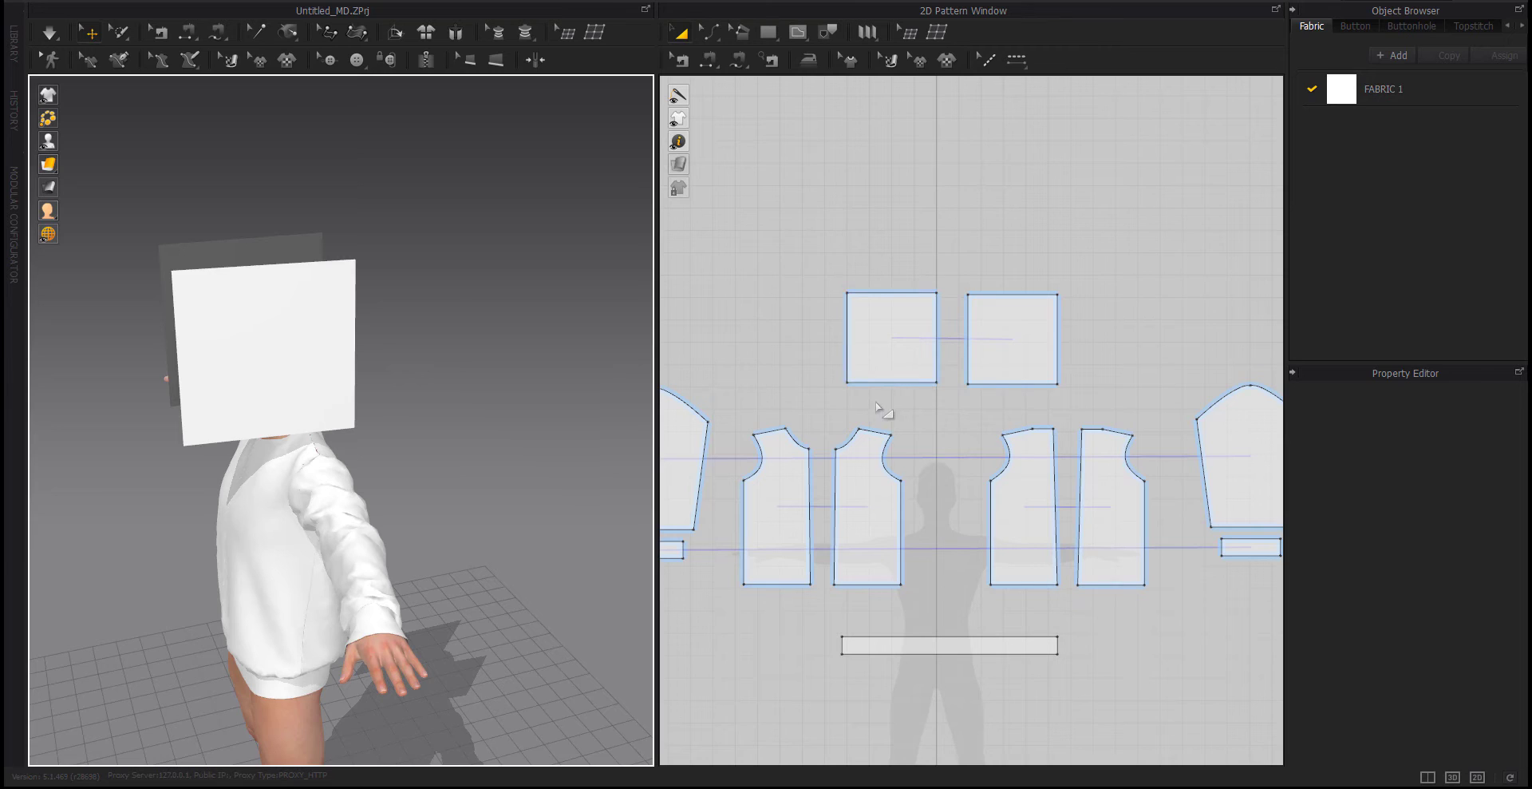
Narrow the hood squares by moving their side edge a distance of 100 with Edit Point
key("v")
left_click_drag(851, 348, 865, 343)
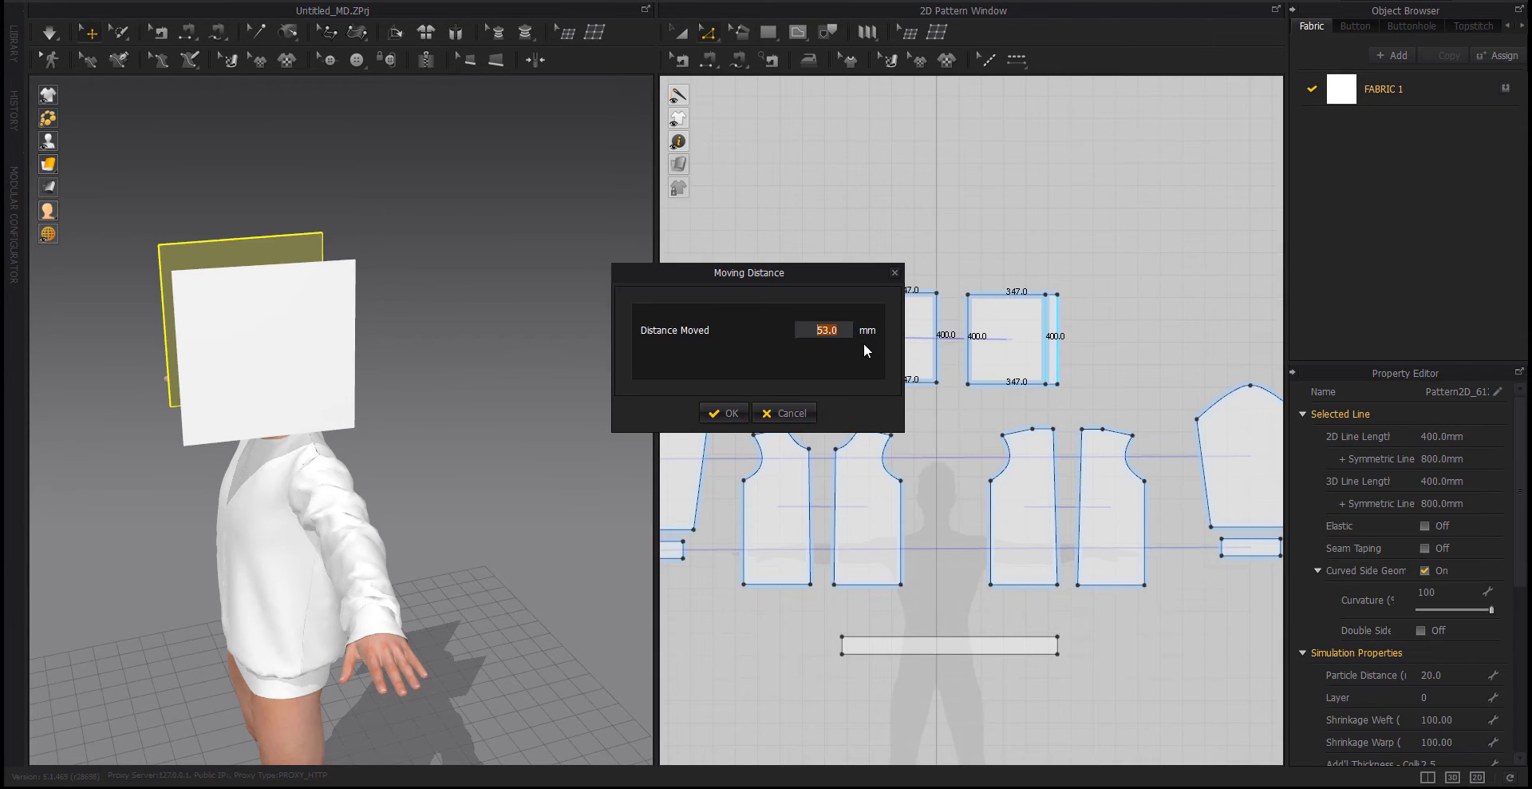
type("100")
key("Return")
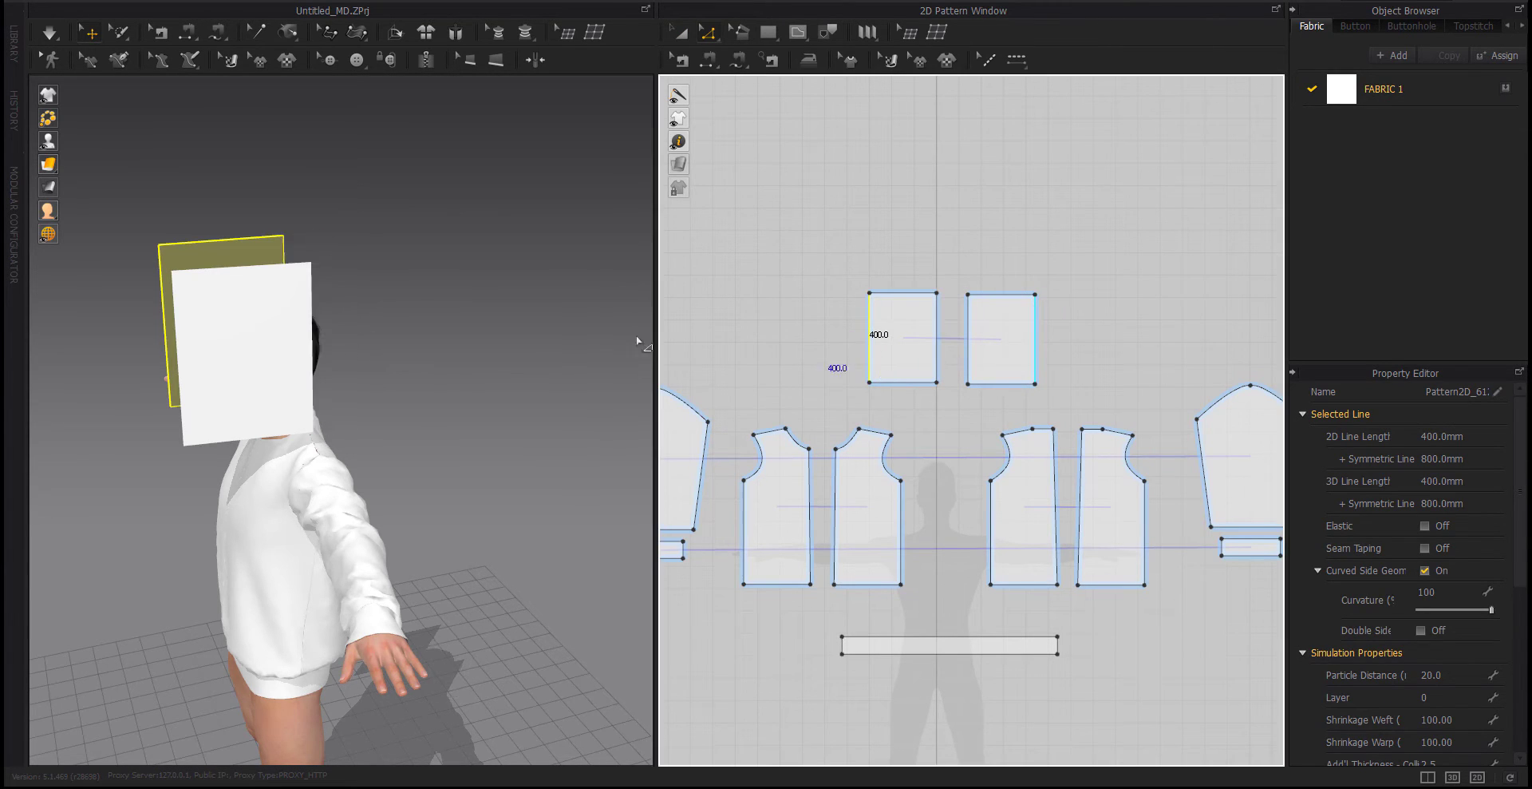
left_click(242, 359)
mouse_move(314, 352)
right_mouse_down()
mouse_move(158, 407)
mouse_move(271, 489)
mouse_move(319, 495)
right_mouse_up()
left_click(157, 407)
left_click(1083, 277)
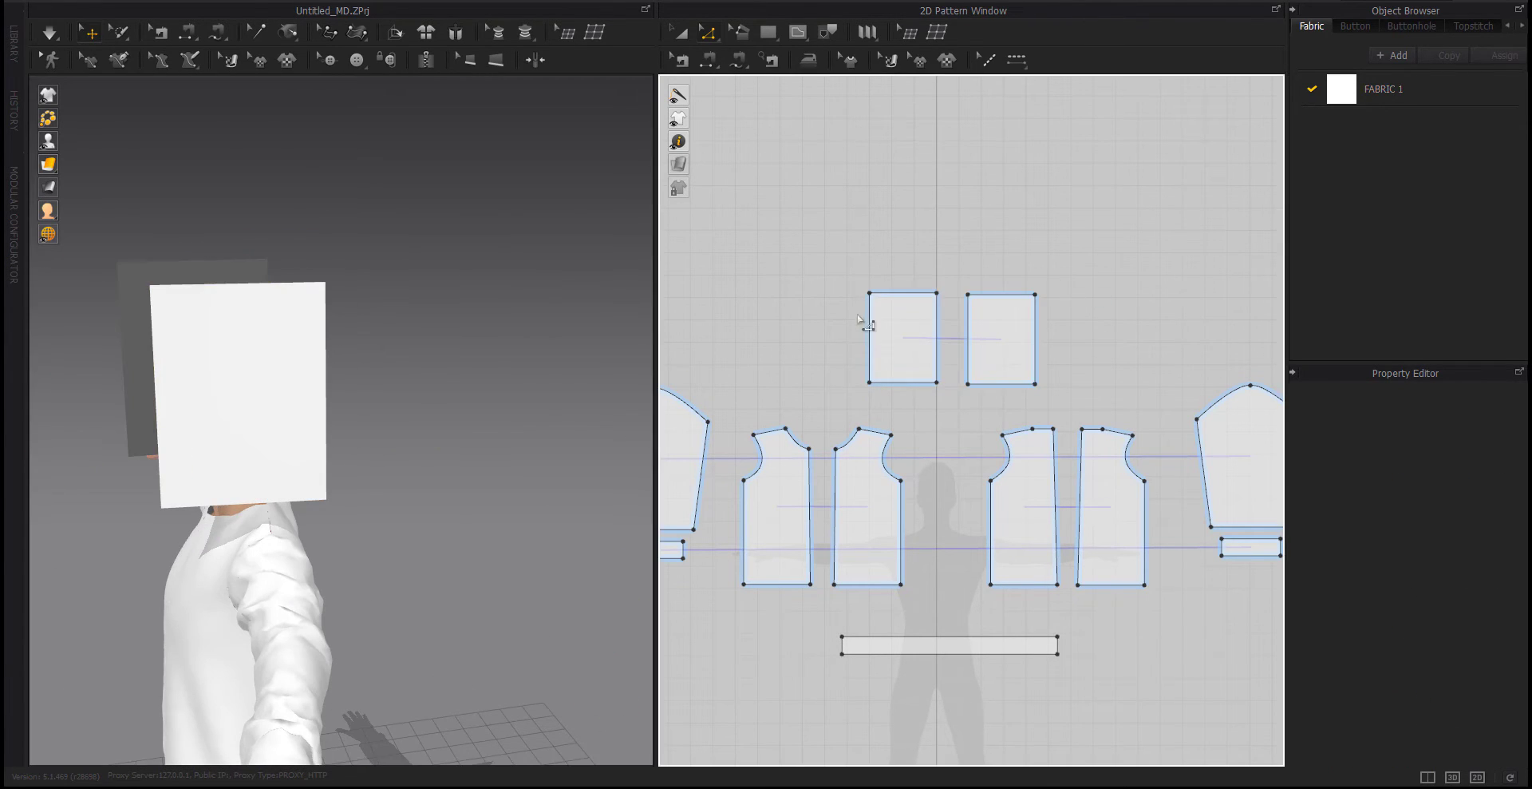
Convert the panels' top corner to a curve point to round it, then select both panels
right_click(870, 293)
left_click(908, 377)
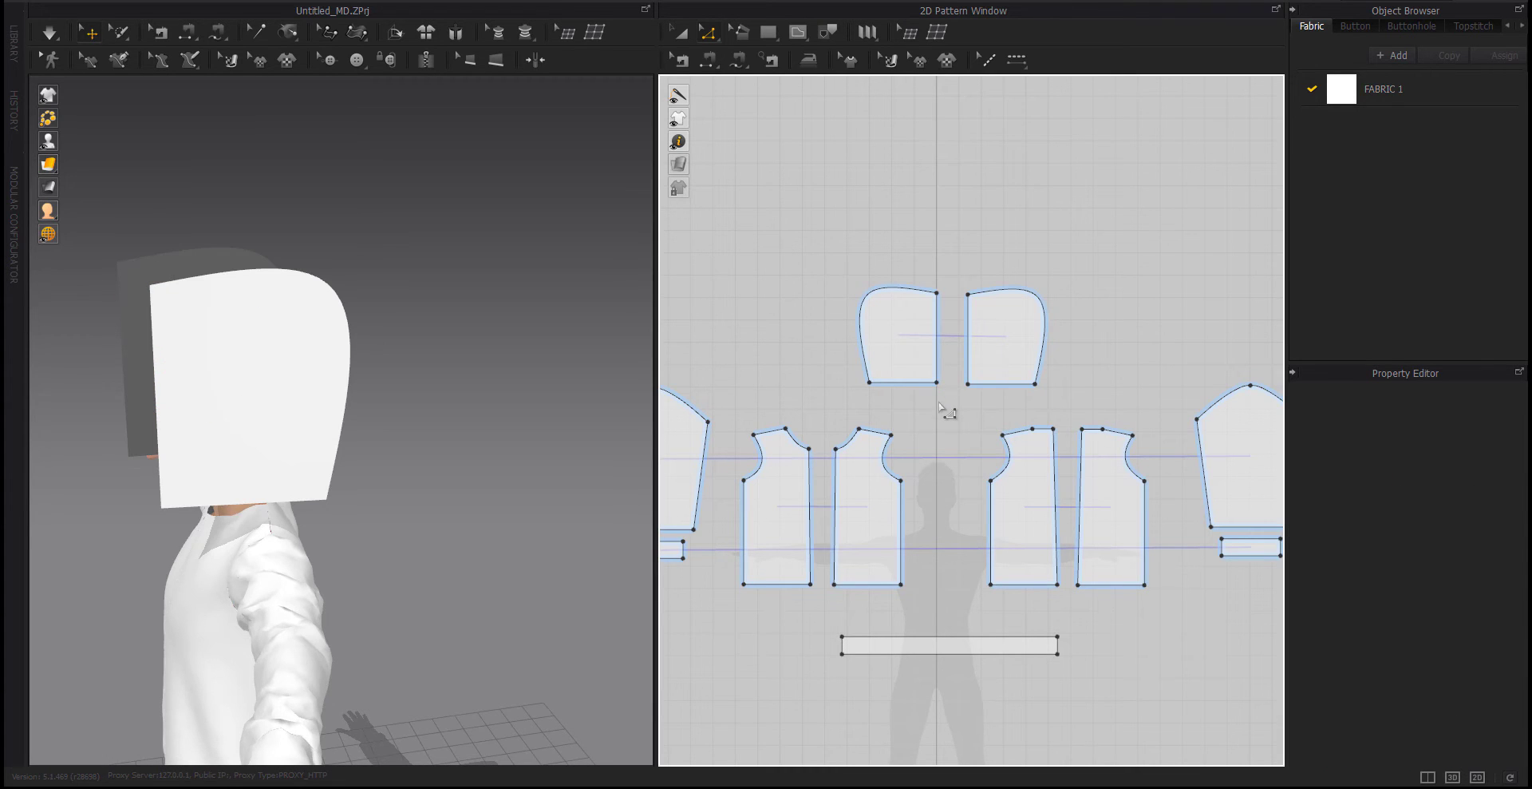
left_click(936, 336)
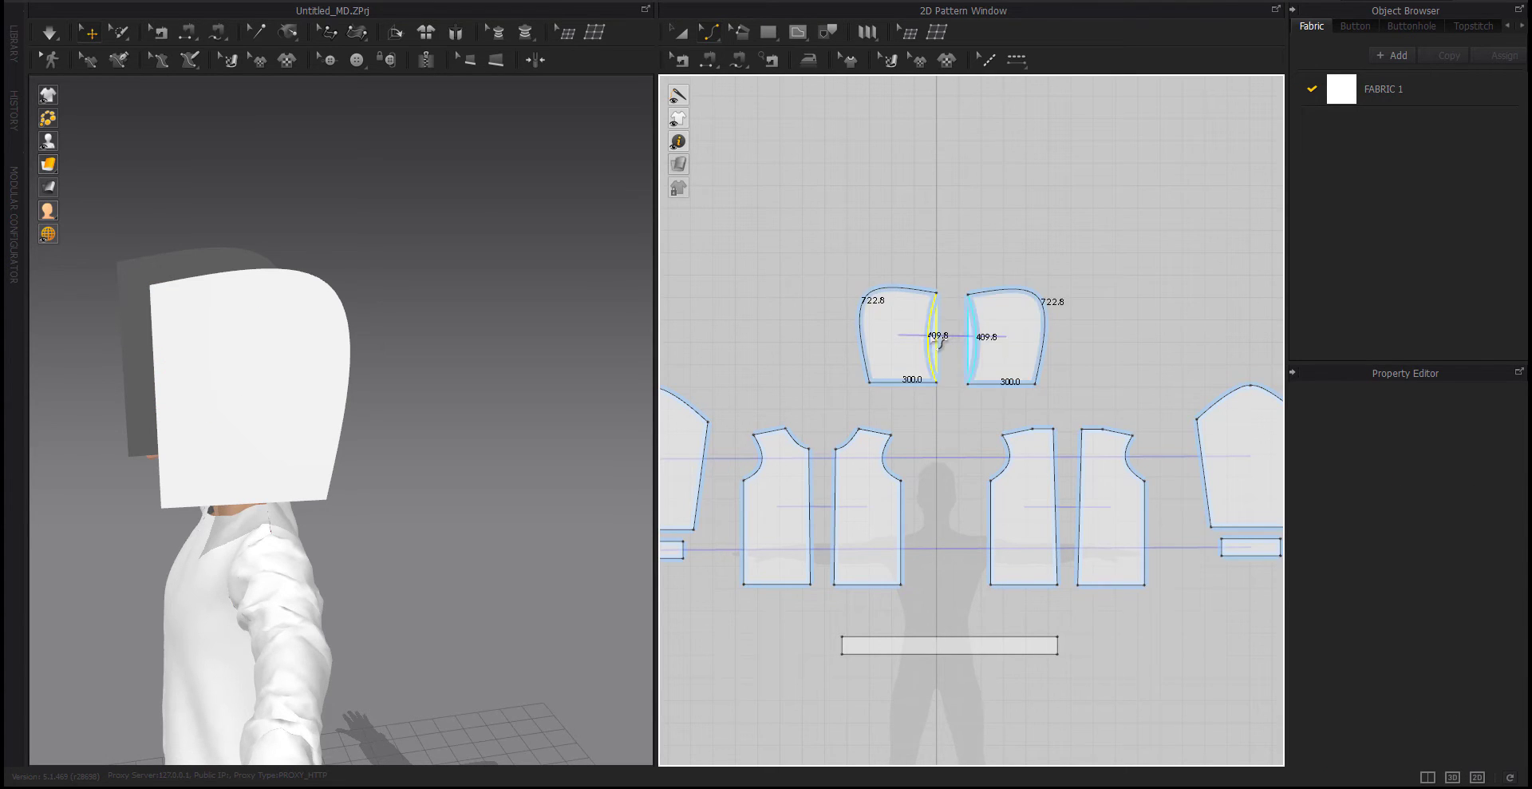
left_click(955, 416)
right_click_drag(318, 445, 320, 452)
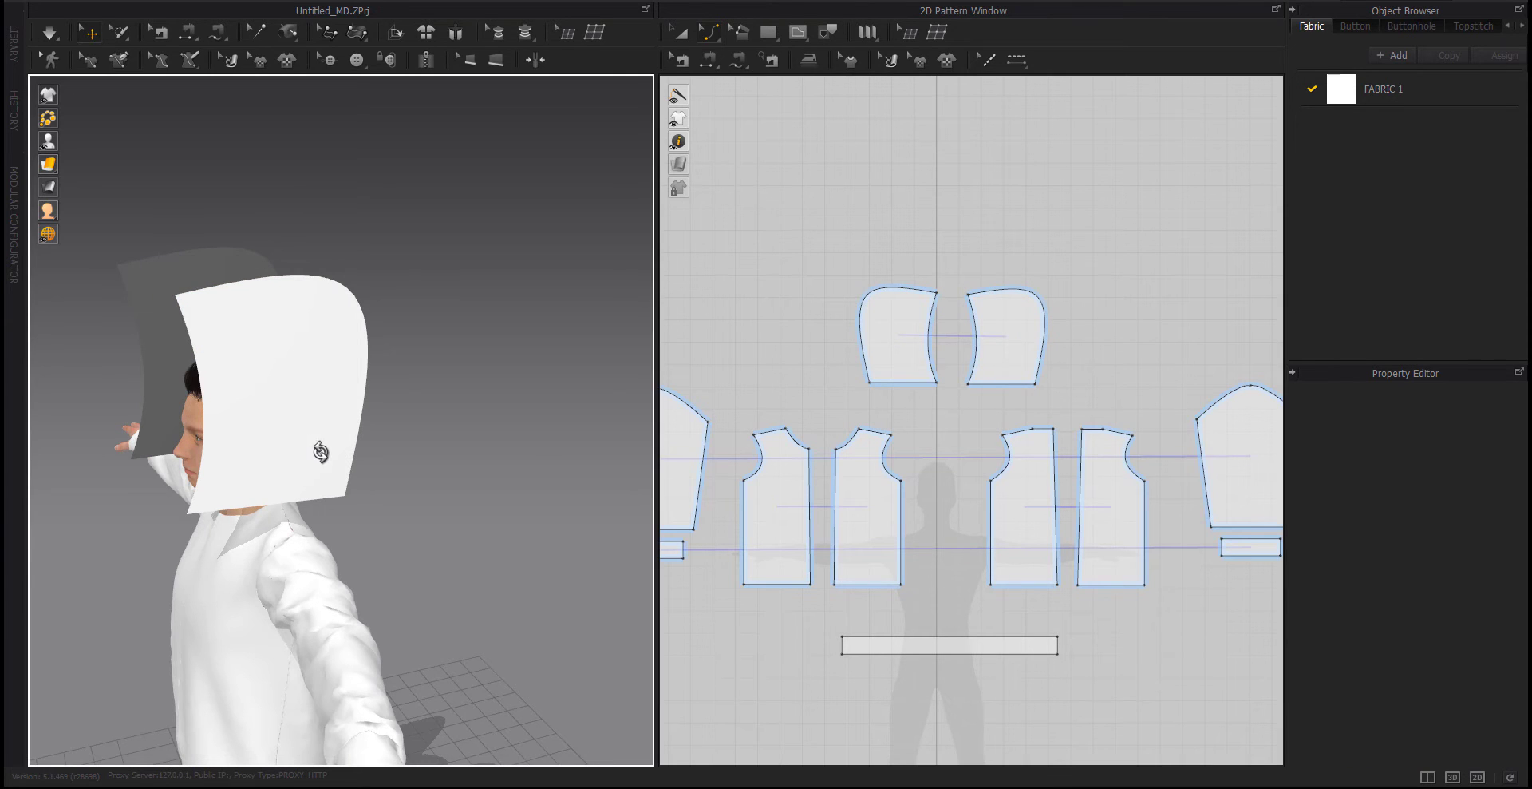
left_click(869, 338)
left_click(1021, 348, "shift")
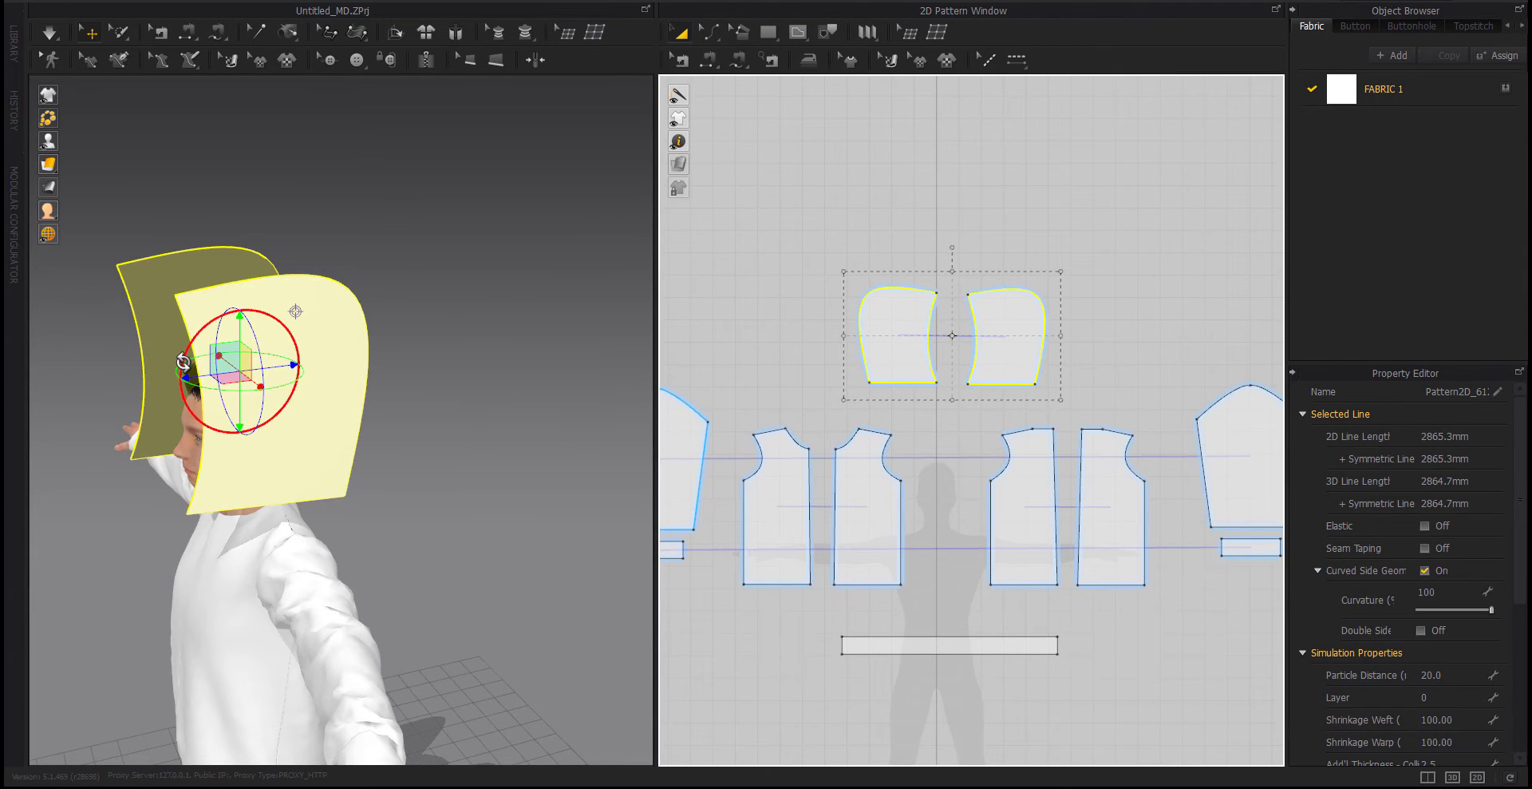
Rotate both hood panels upright and shift one panel in beside the avatar's head
left_click_drag(185, 359, 189, 417)
right_click_drag(189, 417, 485, 454)
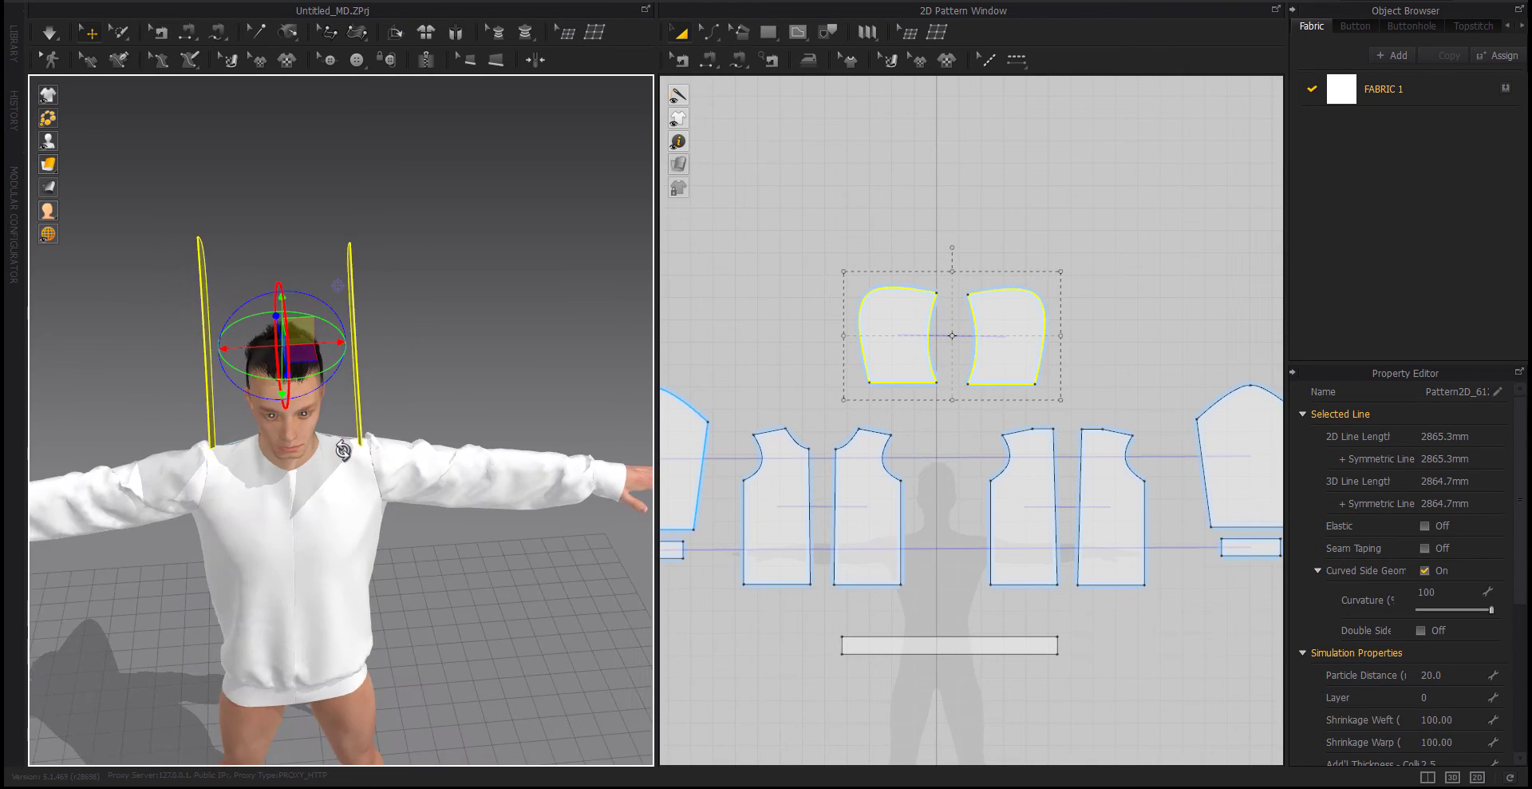
left_click(485, 453)
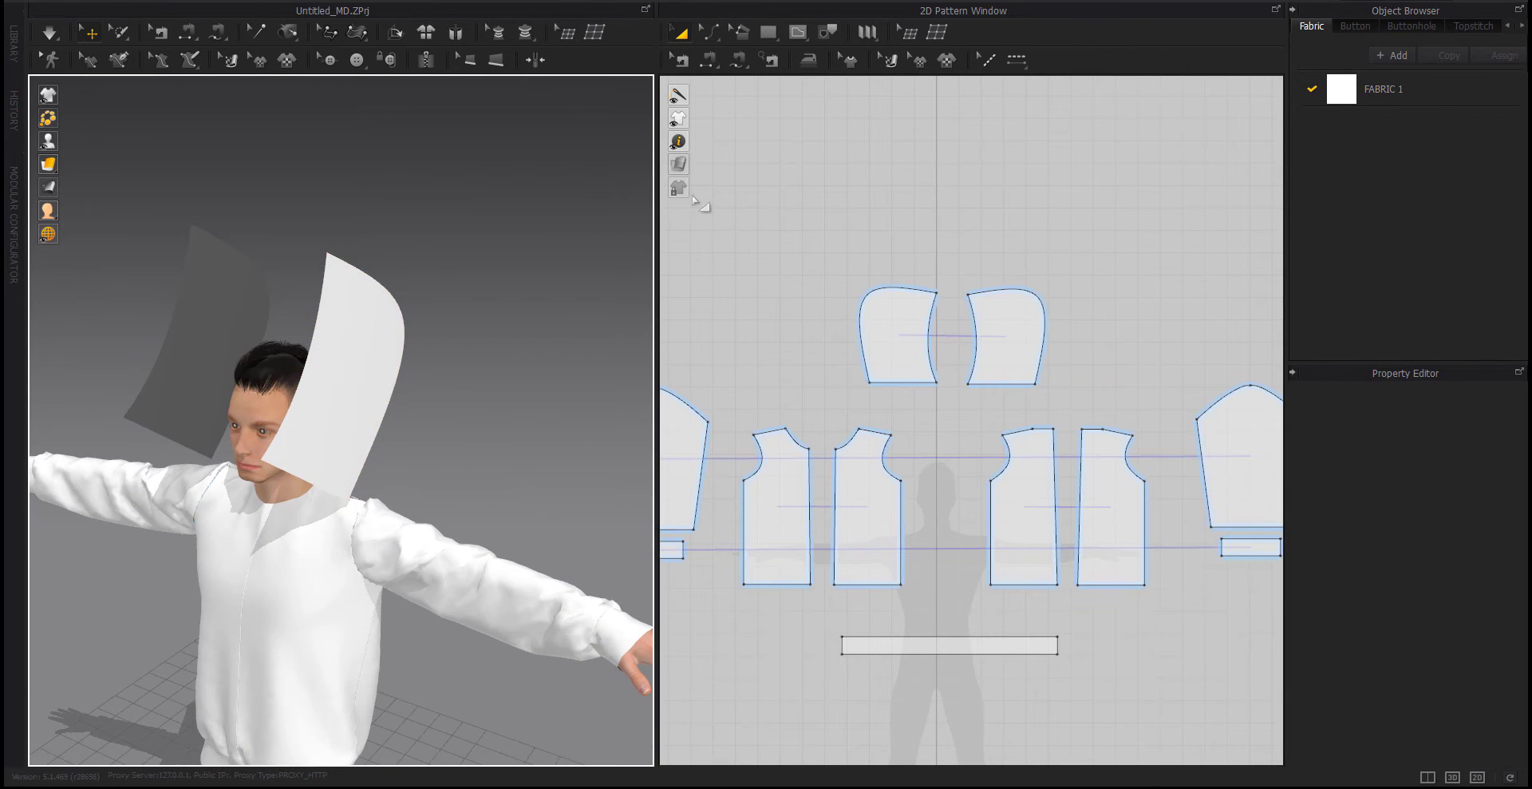
left_click(355, 409)
right_click_drag(355, 408, 434, 430)
left_click_drag(355, 434, 344, 437)
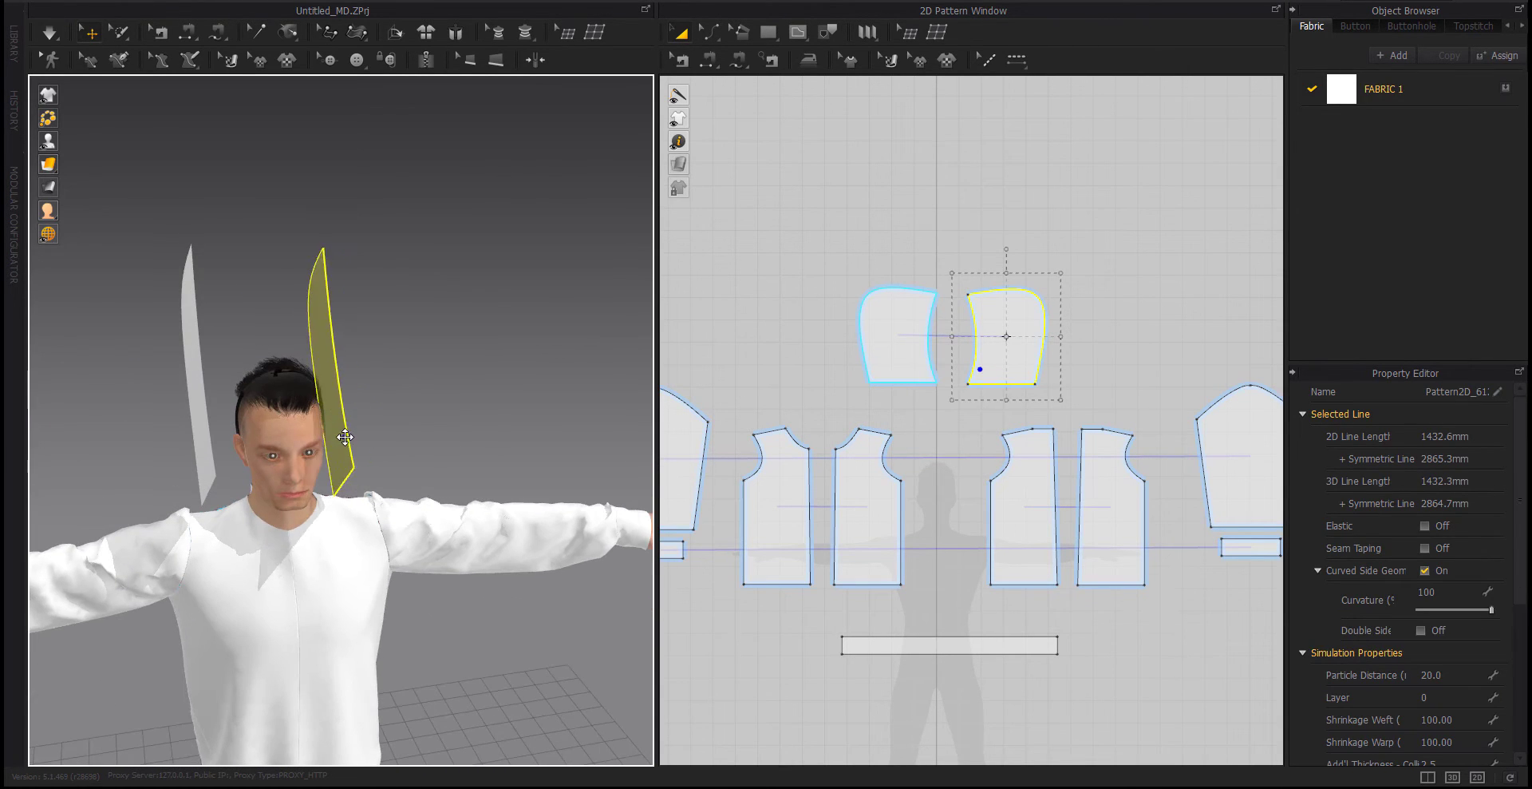
left_click(211, 463)
mouse_move(210, 463)
right_mouse_down()
mouse_move(7, 498)
mouse_move(291, 522)
right_mouse_up()
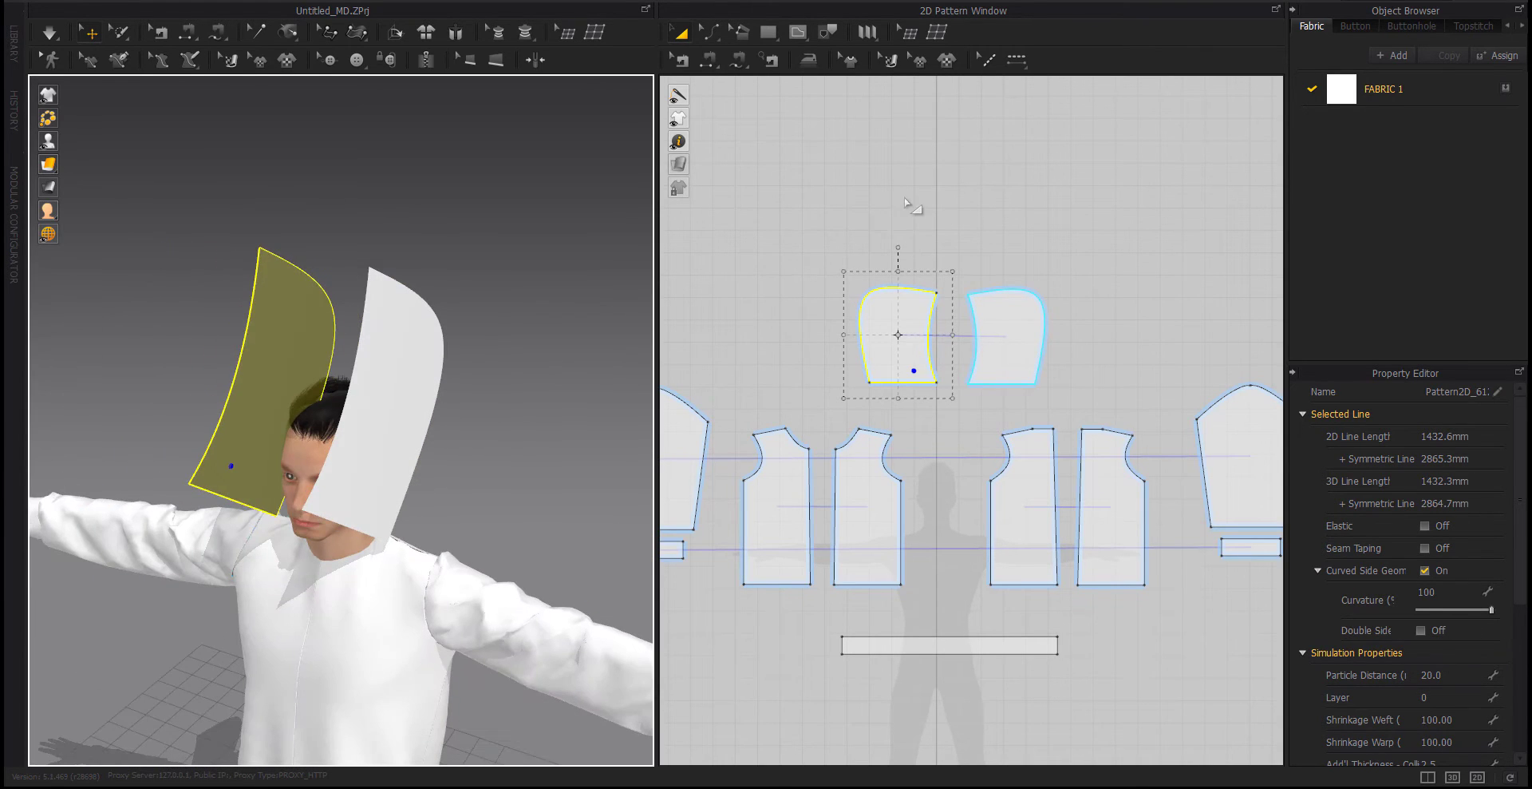
Use Segment Sewing to sew each hood panel's bottom edge to the necklines
key("n")
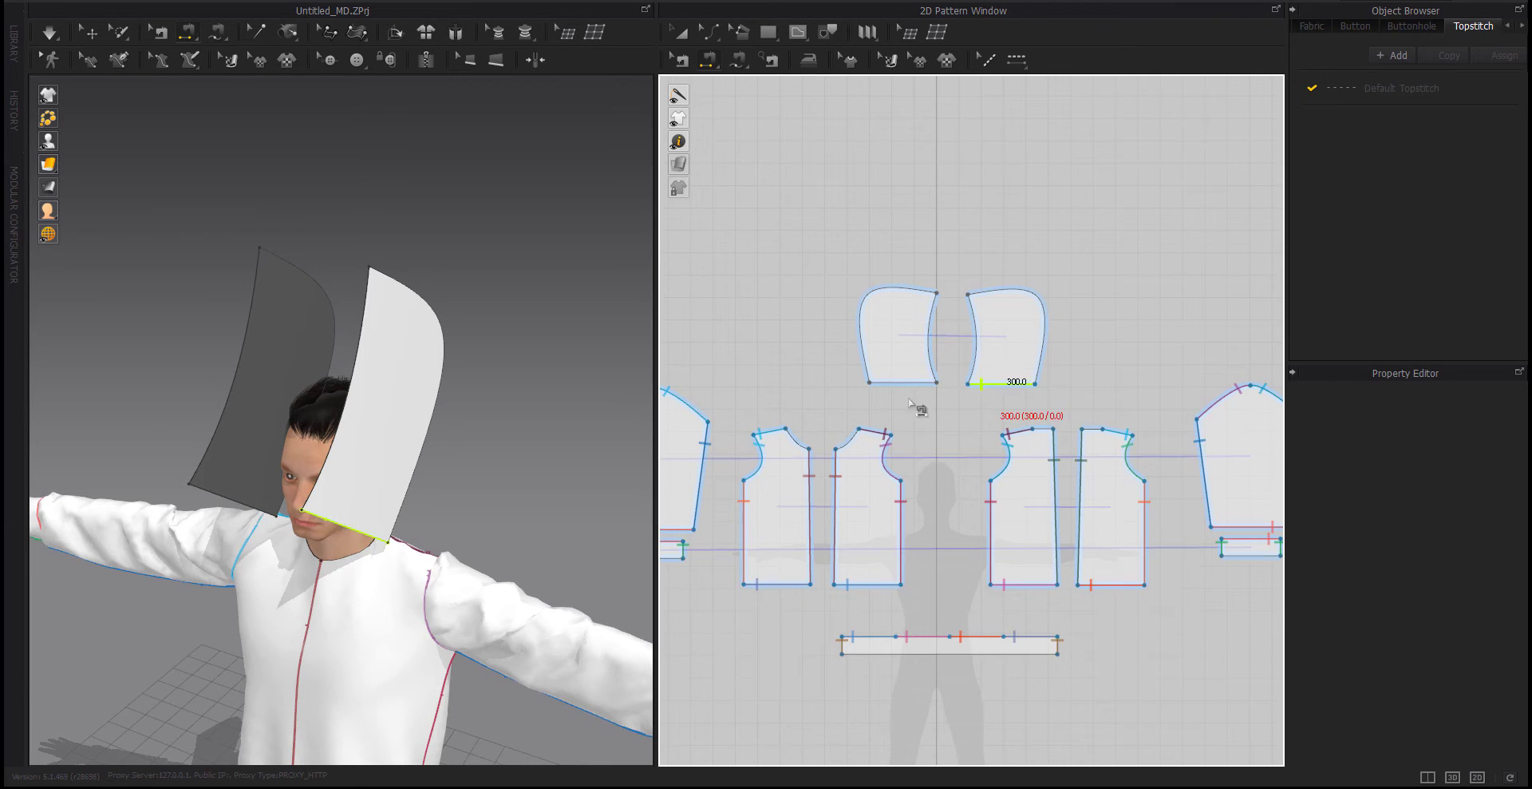
left_click(333, 521)
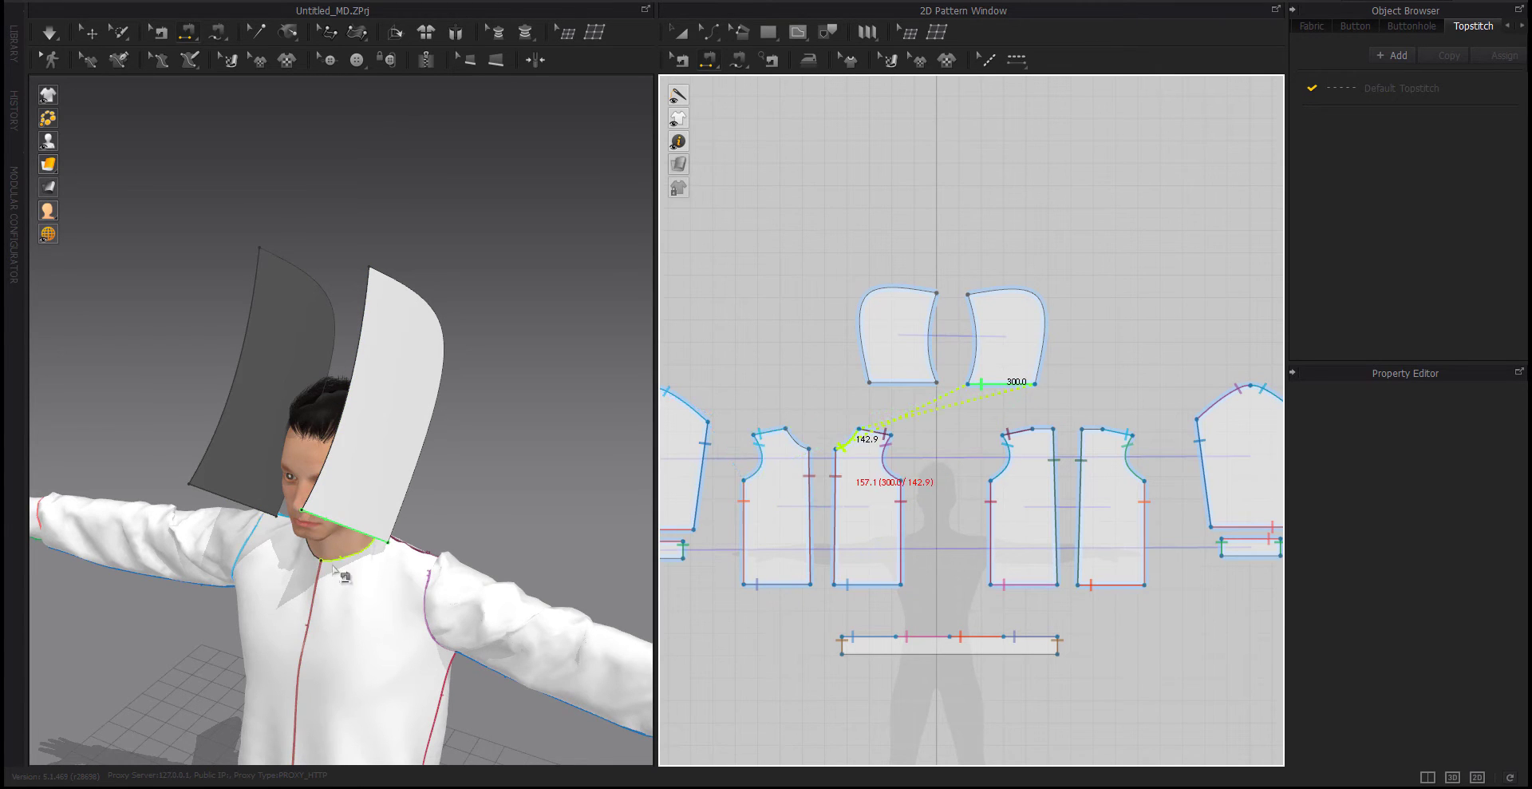
right_click_drag(383, 558, 250, 573)
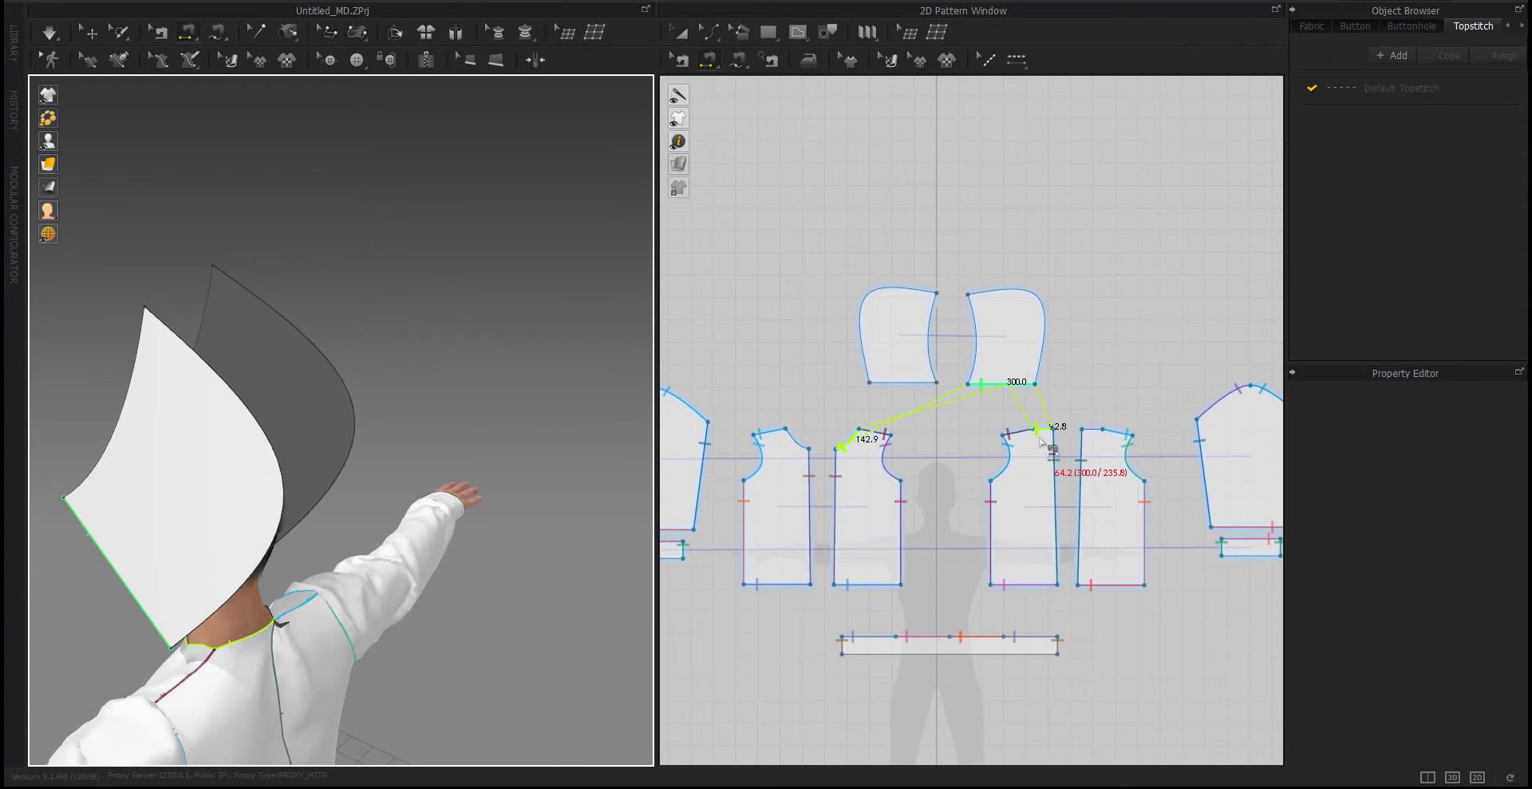
left_click(381, 638)
right_click_drag(387, 611, 718, 568)
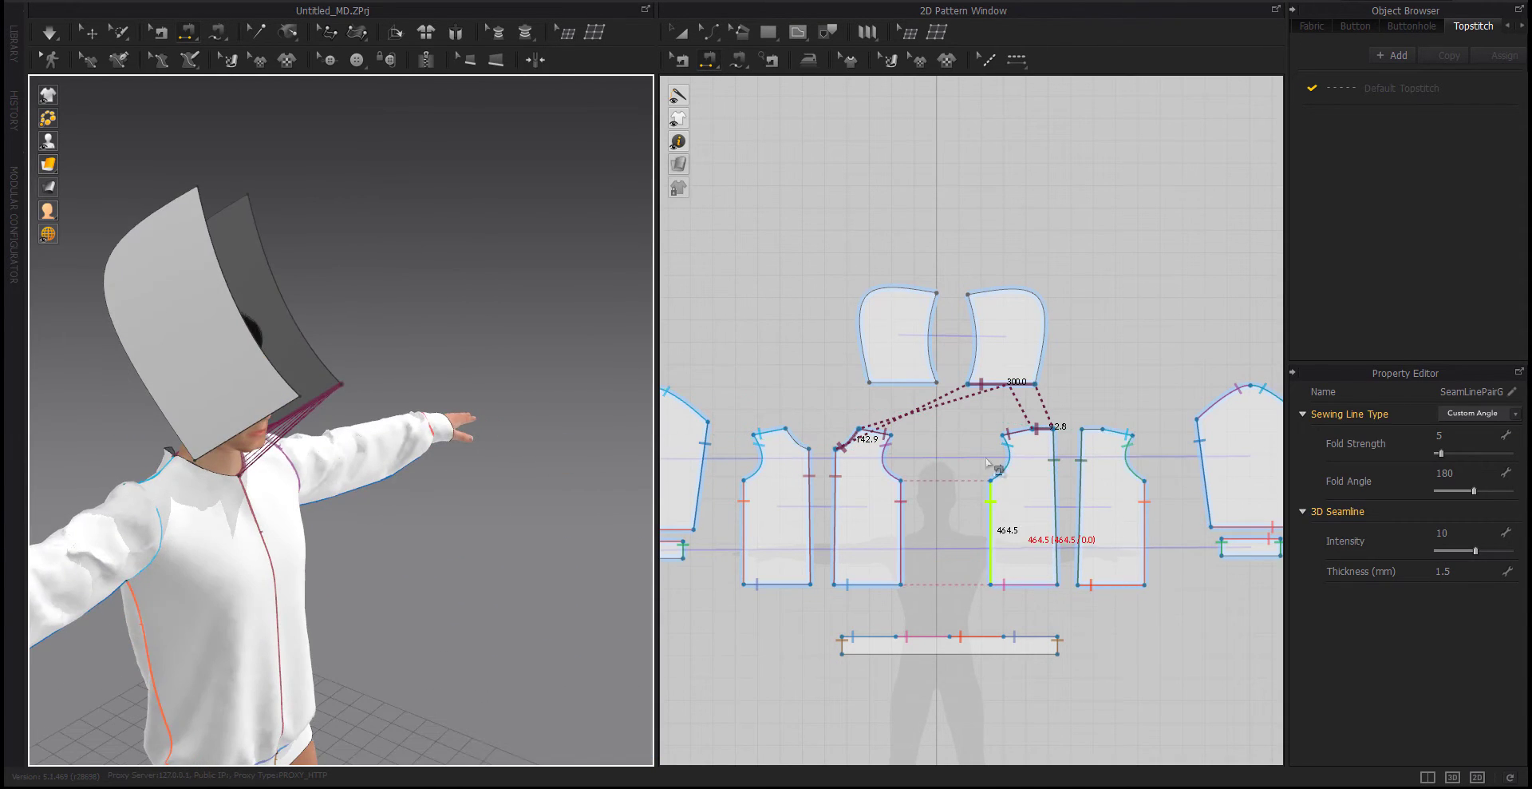
left_click(918, 383)
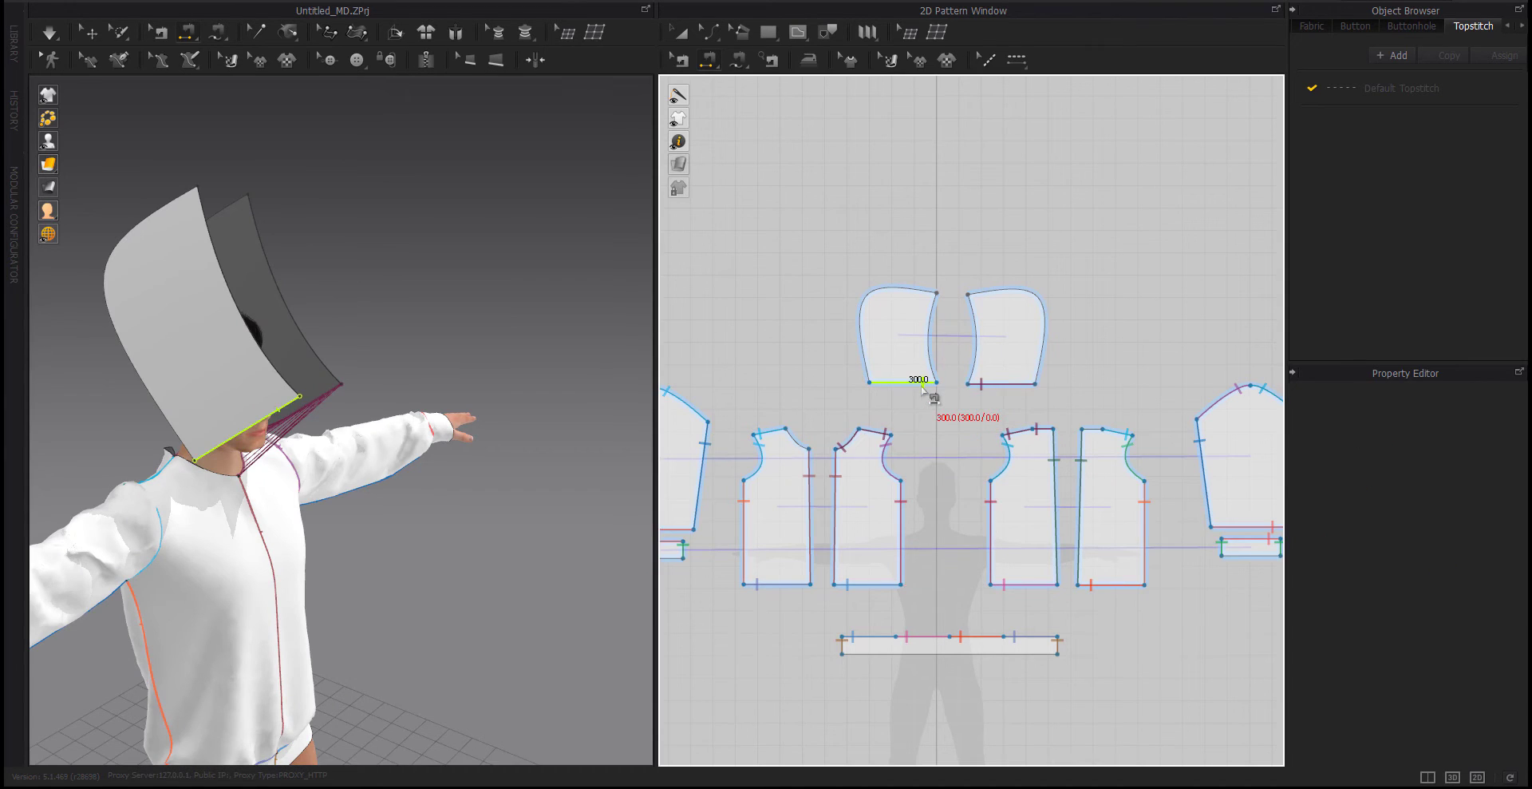
left_click(807, 452, "shift")
left_click(1093, 431)
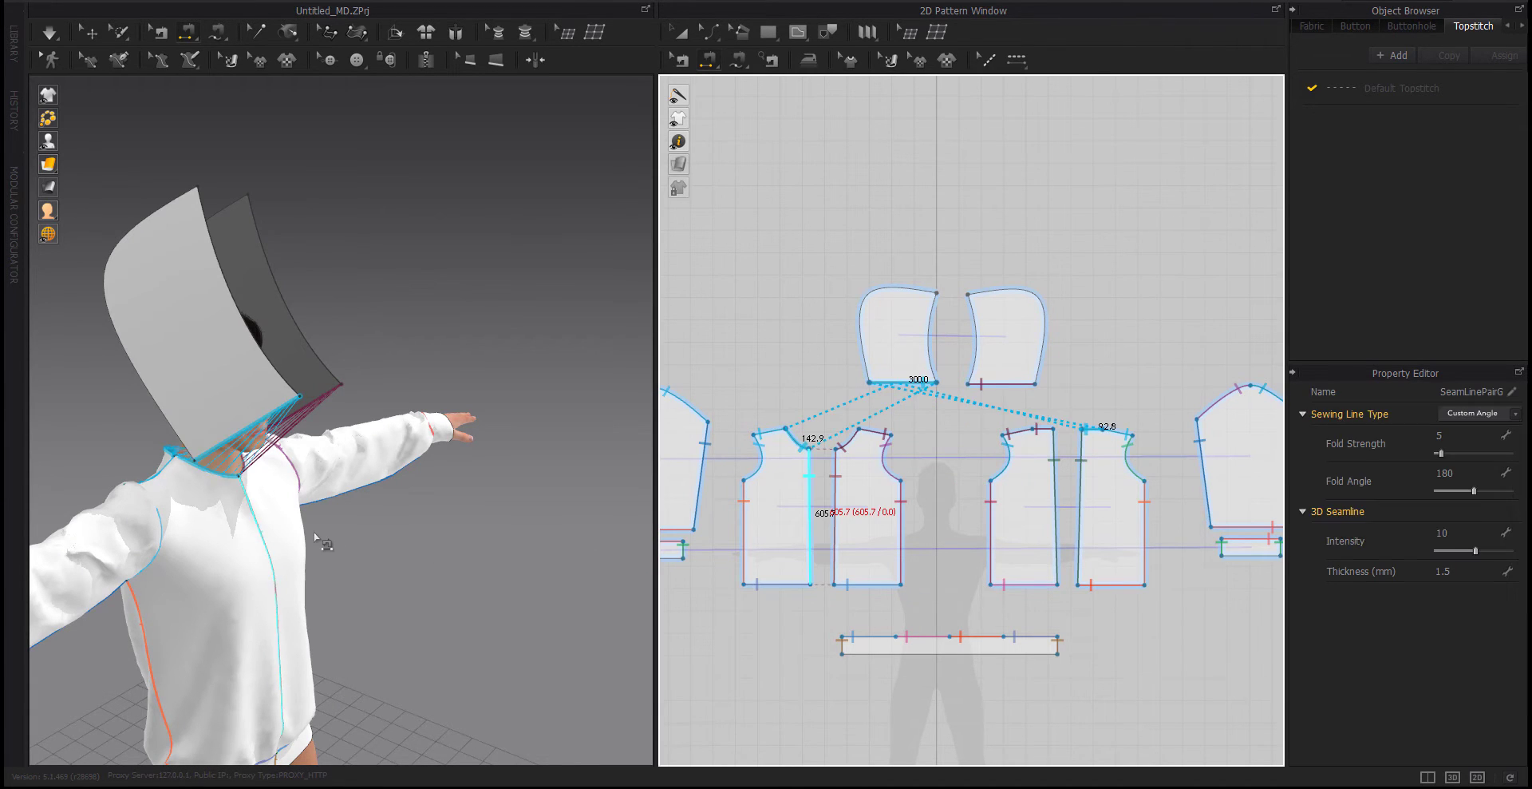
Sew the two hood panels' curved back edges together and simulate to drape the hood
right_click_drag(316, 537, 495, 529)
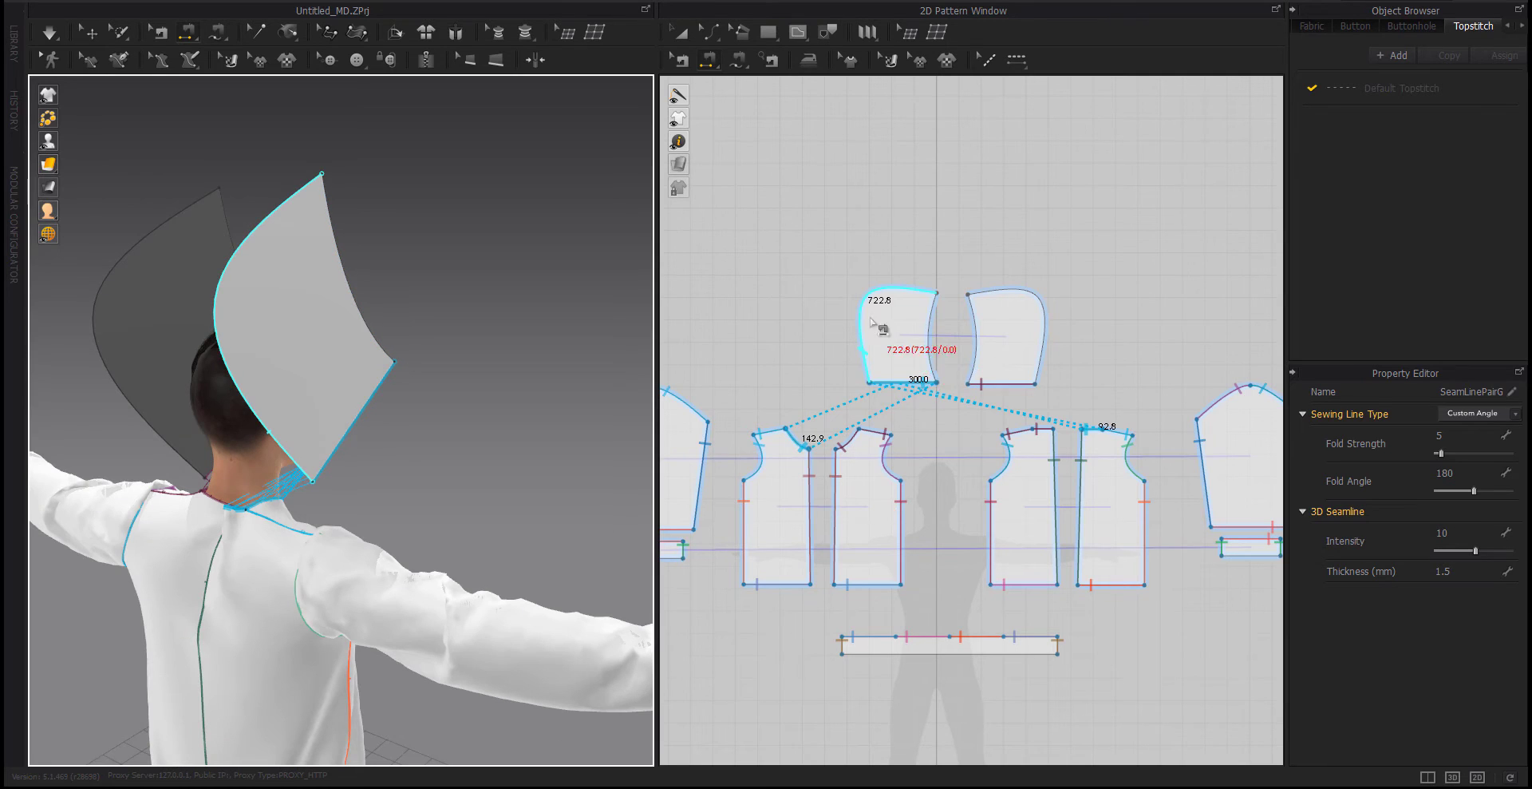
left_click(871, 318)
left_click(1046, 351)
right_click_drag(479, 480, 529, 461)
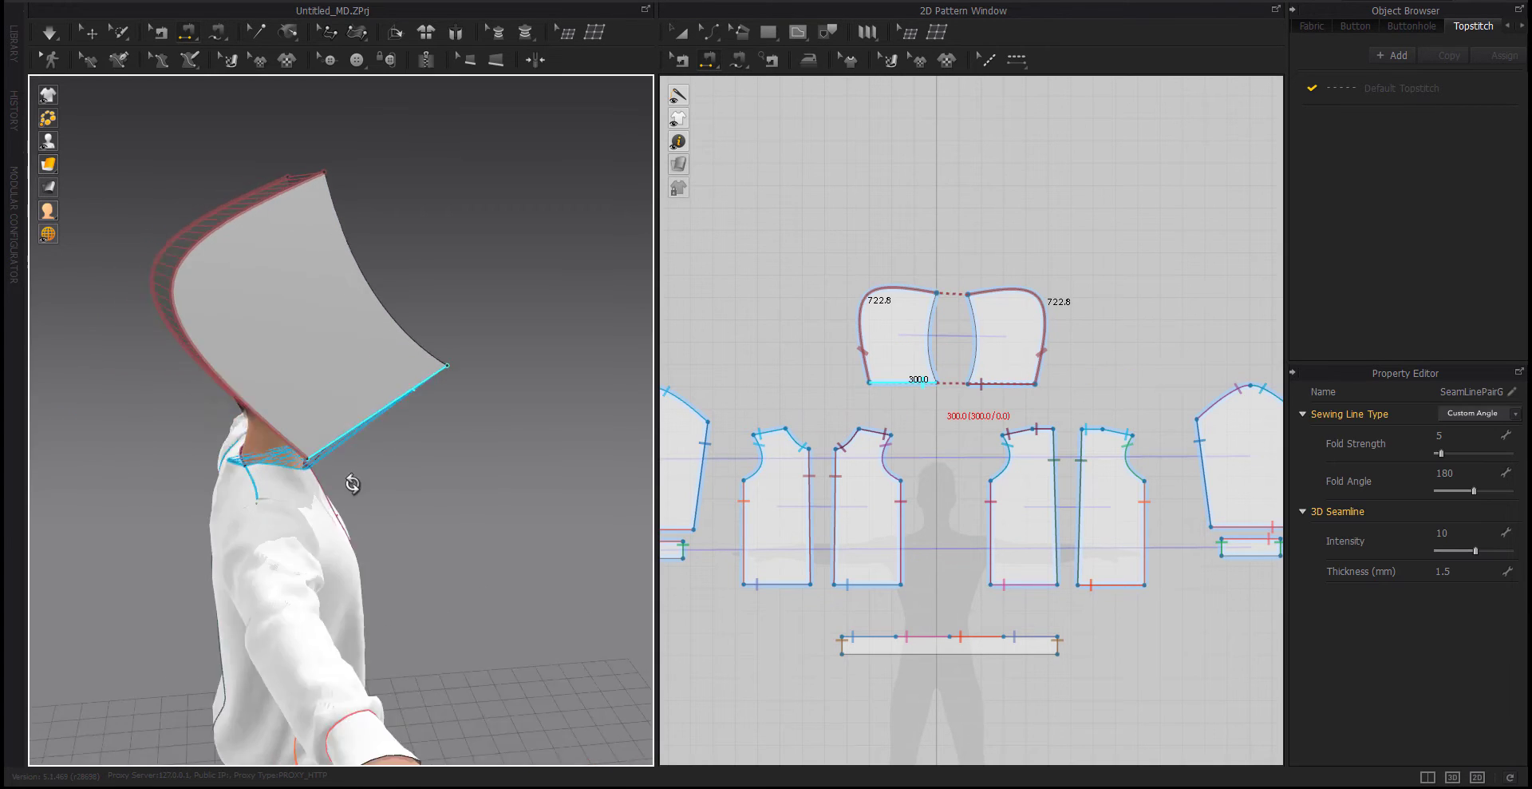
key("space")
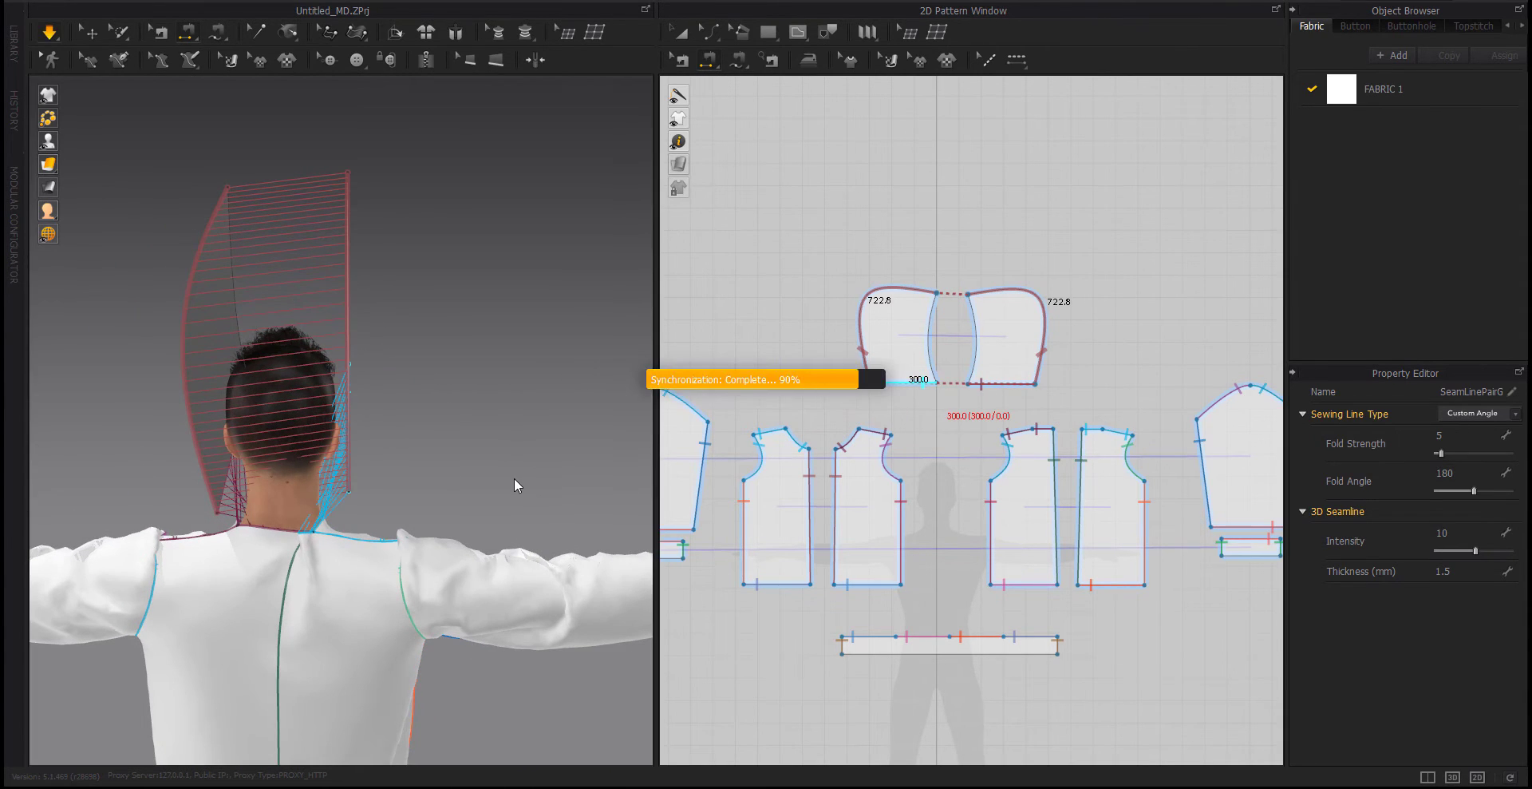
right_click_drag(514, 477, 243, 516)
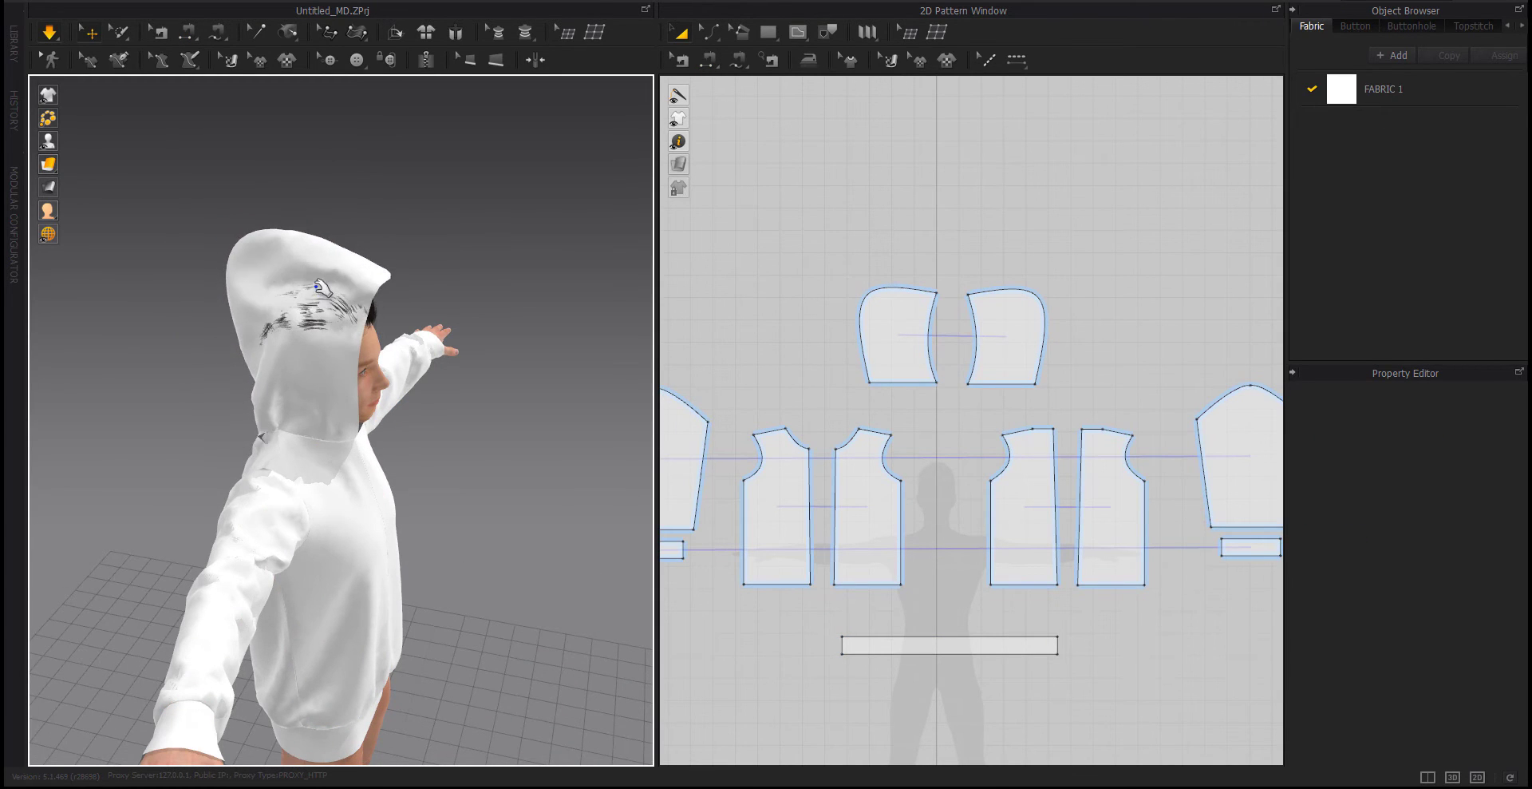
With simulation running, pull the hood tip off the head down to the left
left_click_drag(316, 399, 327, 499)
key("t")
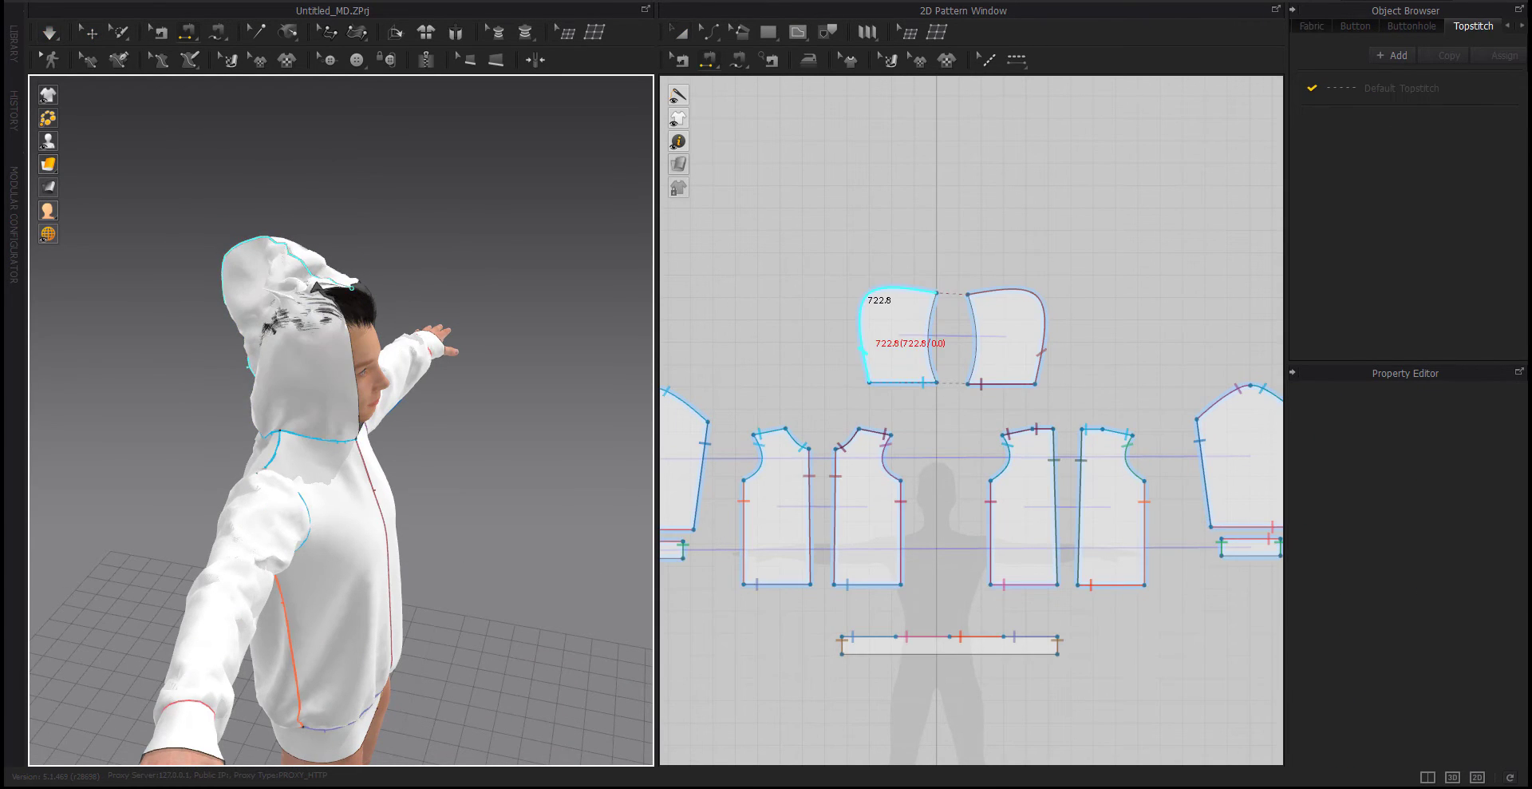
key("space")
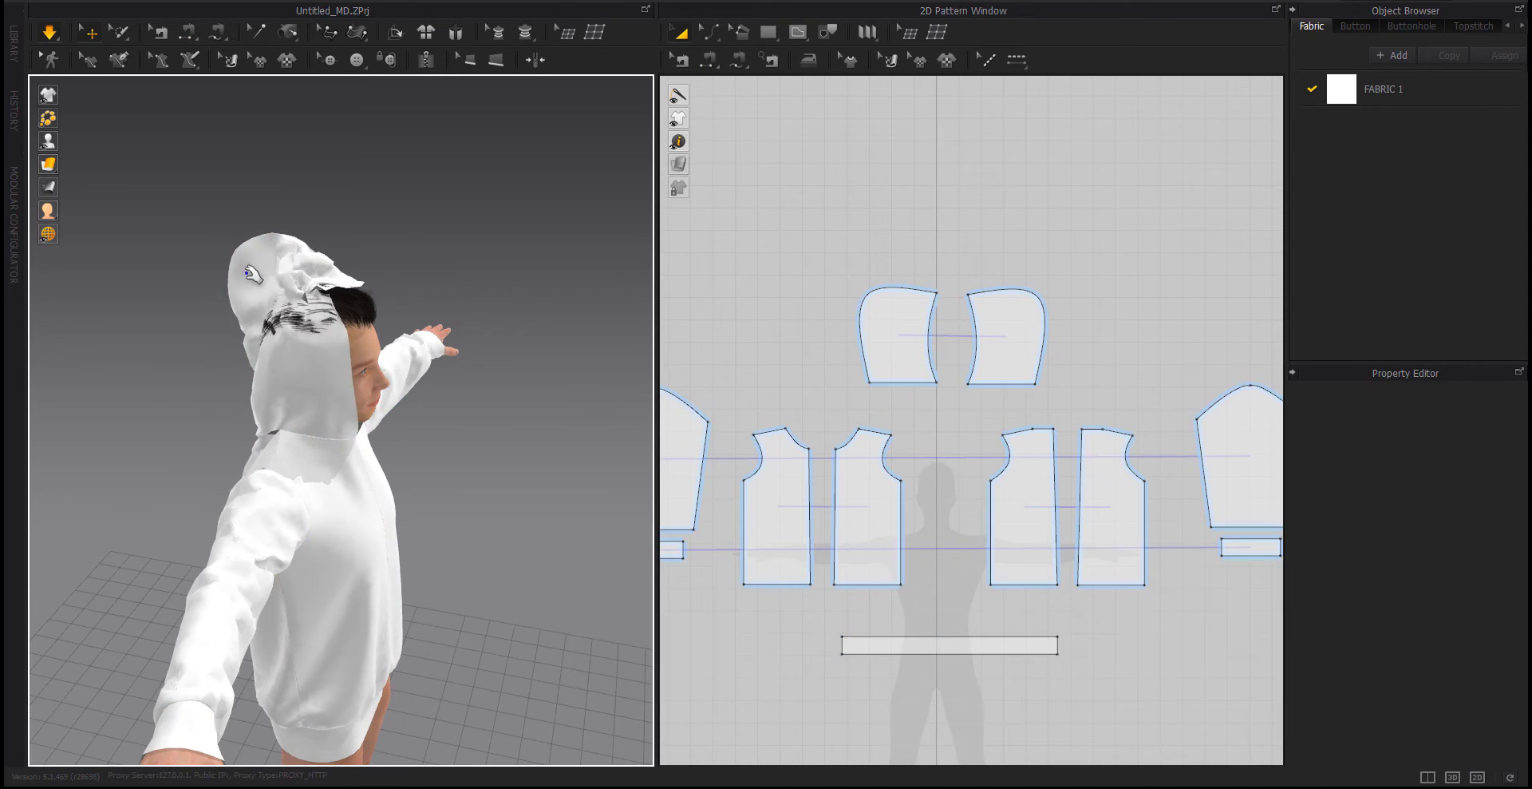
mouse_move(266, 273)
left_mouse_down()
mouse_move(195, 276)
mouse_move(144, 308)
left_mouse_up()
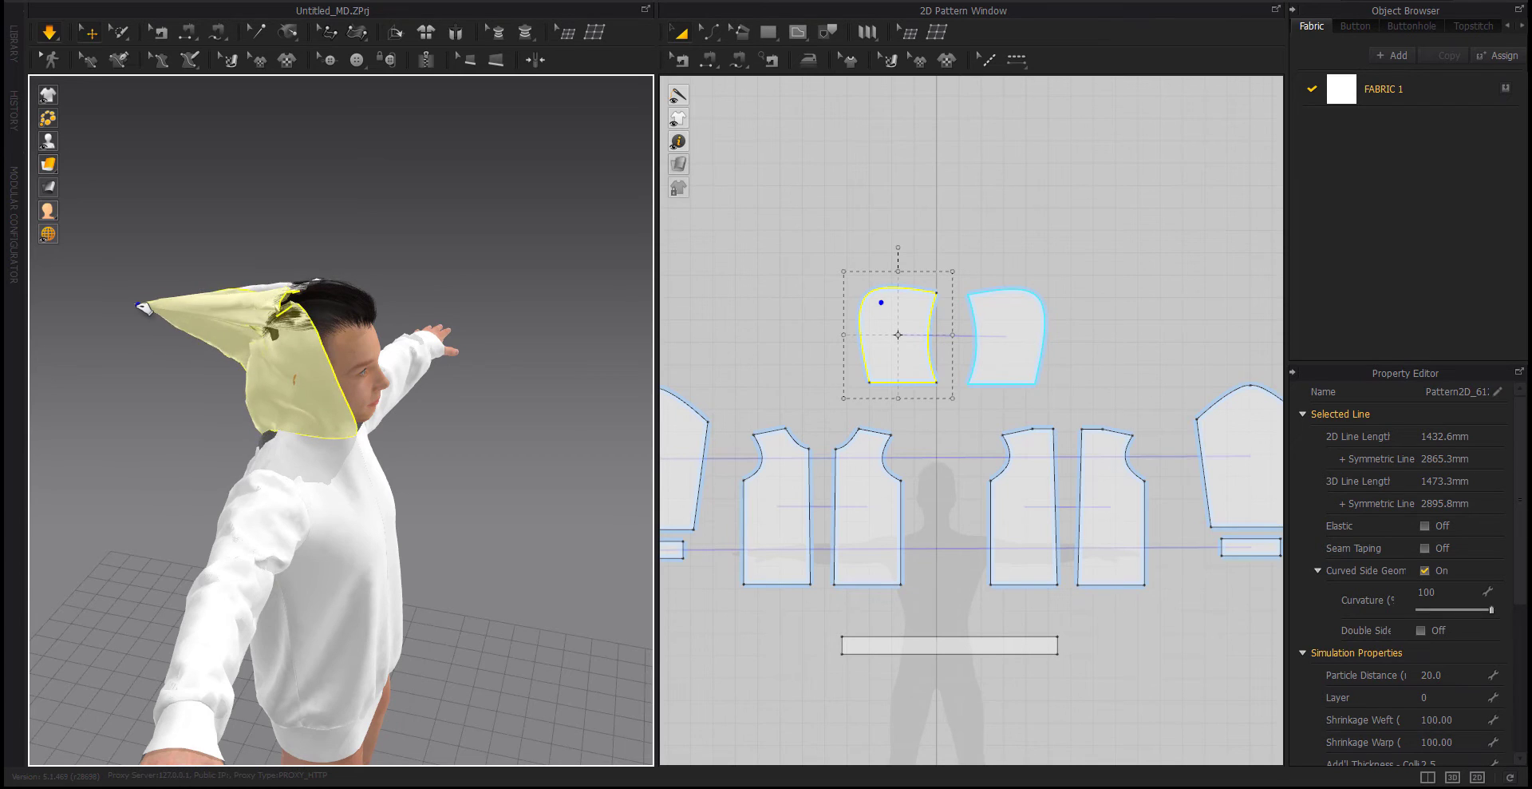
left_click_drag(144, 308, 89, 322)
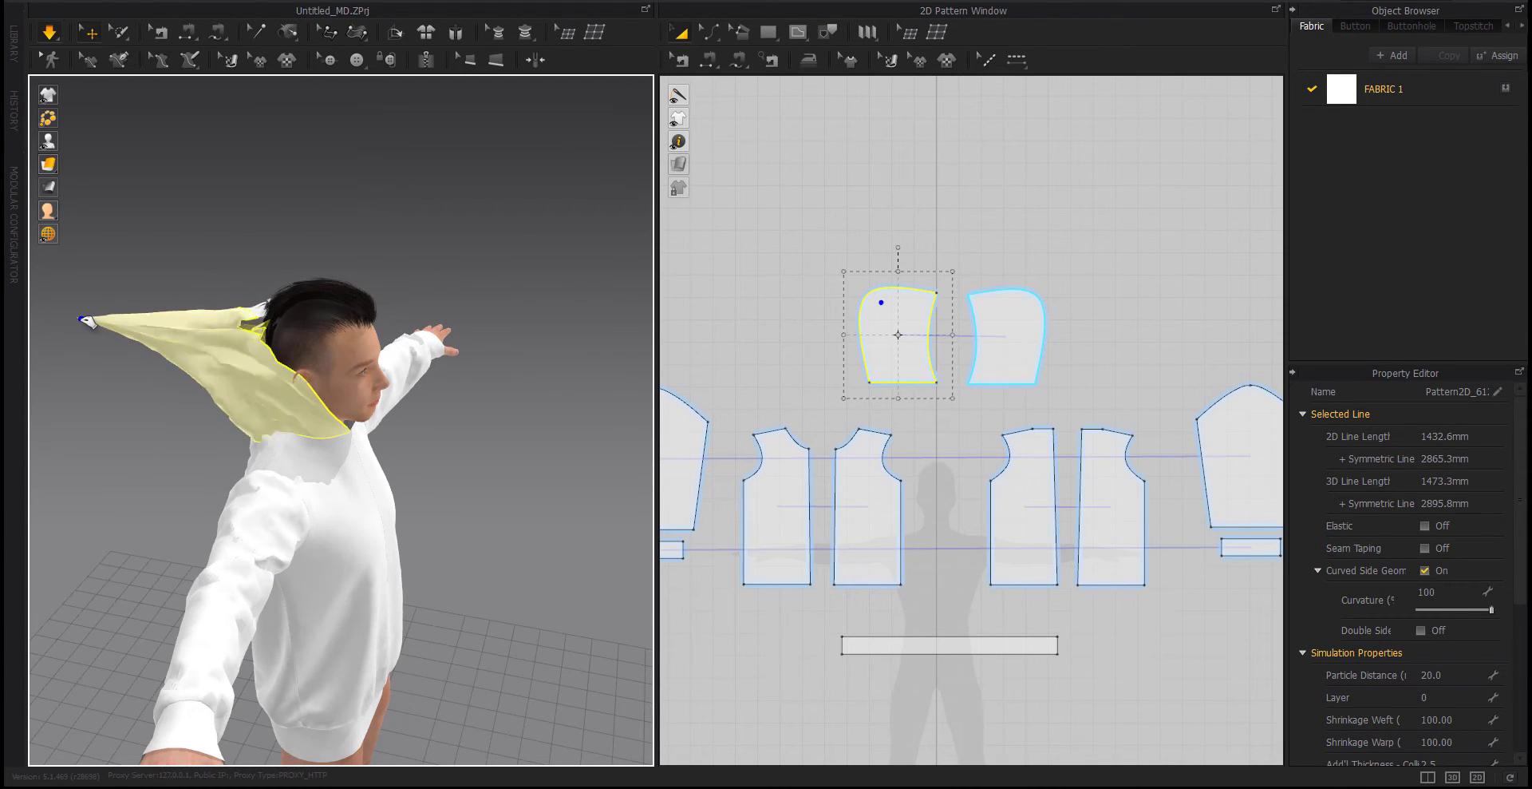
mouse_move(83, 321)
left_mouse_down()
mouse_move(86, 404)
mouse_move(60, 446)
left_mouse_up()
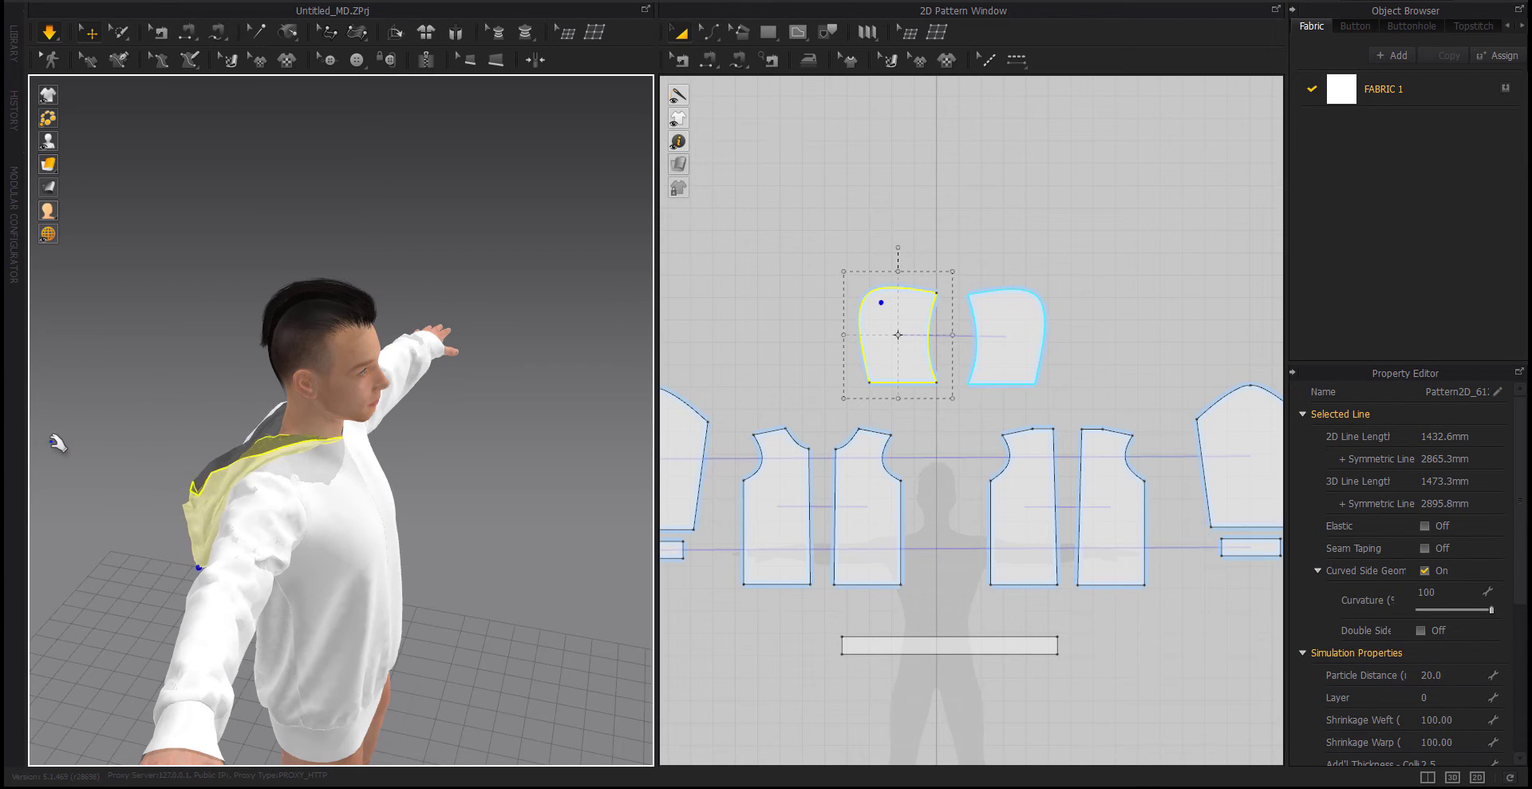
Drag a hood piece left so it hangs behind the avatar's back
right_click_drag(192, 458, 372, 430)
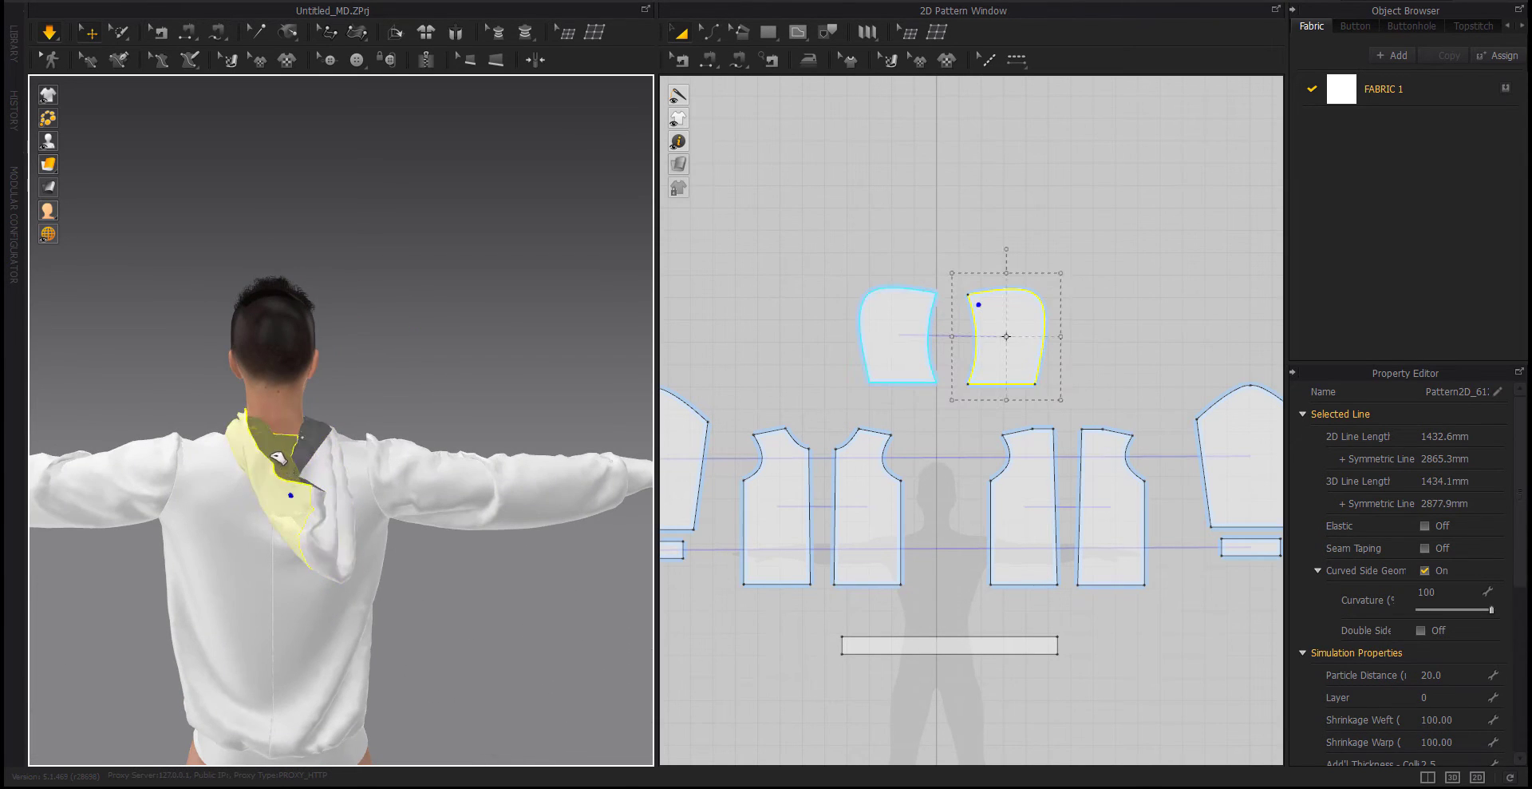
left_click_drag(277, 456, 243, 452)
right_click_drag(410, 397, 230, 411)
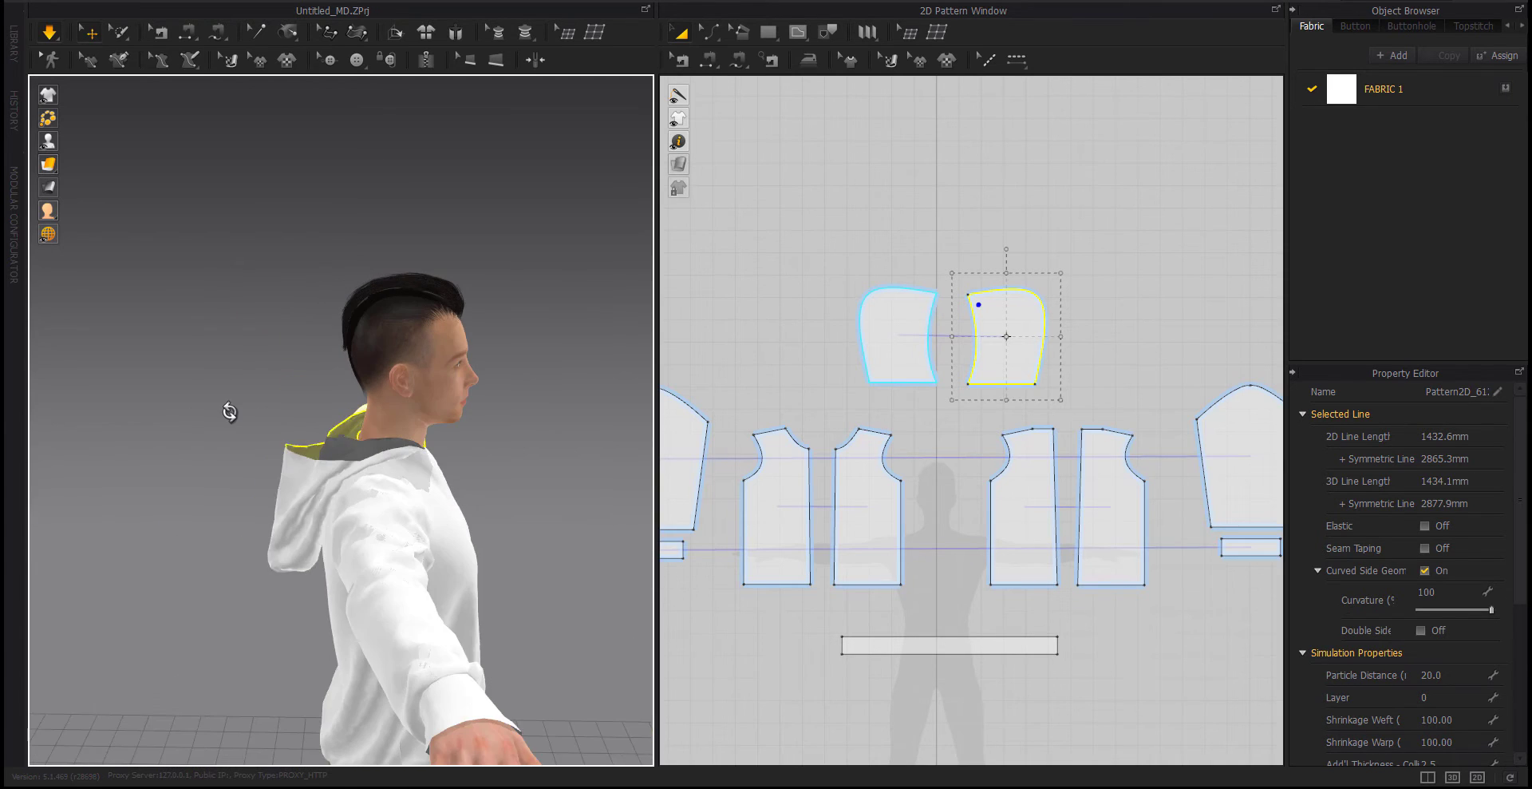
right_click_drag(325, 514, 385, 540)
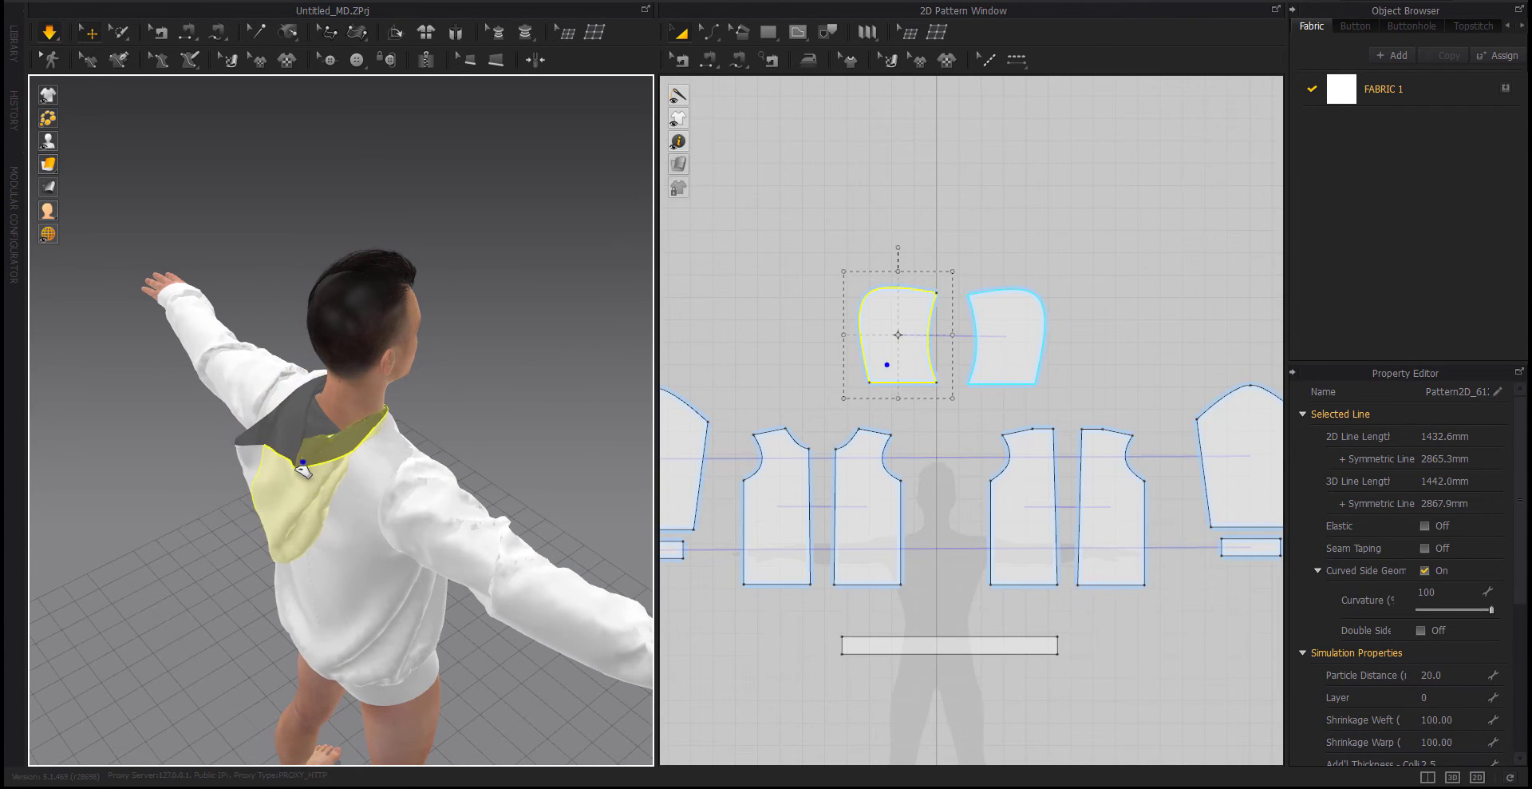
left_click(597, 423)
mouse_move(496, 479)
right_mouse_down()
mouse_move(446, 565)
mouse_move(463, 523)
mouse_move(404, 531)
right_mouse_up()
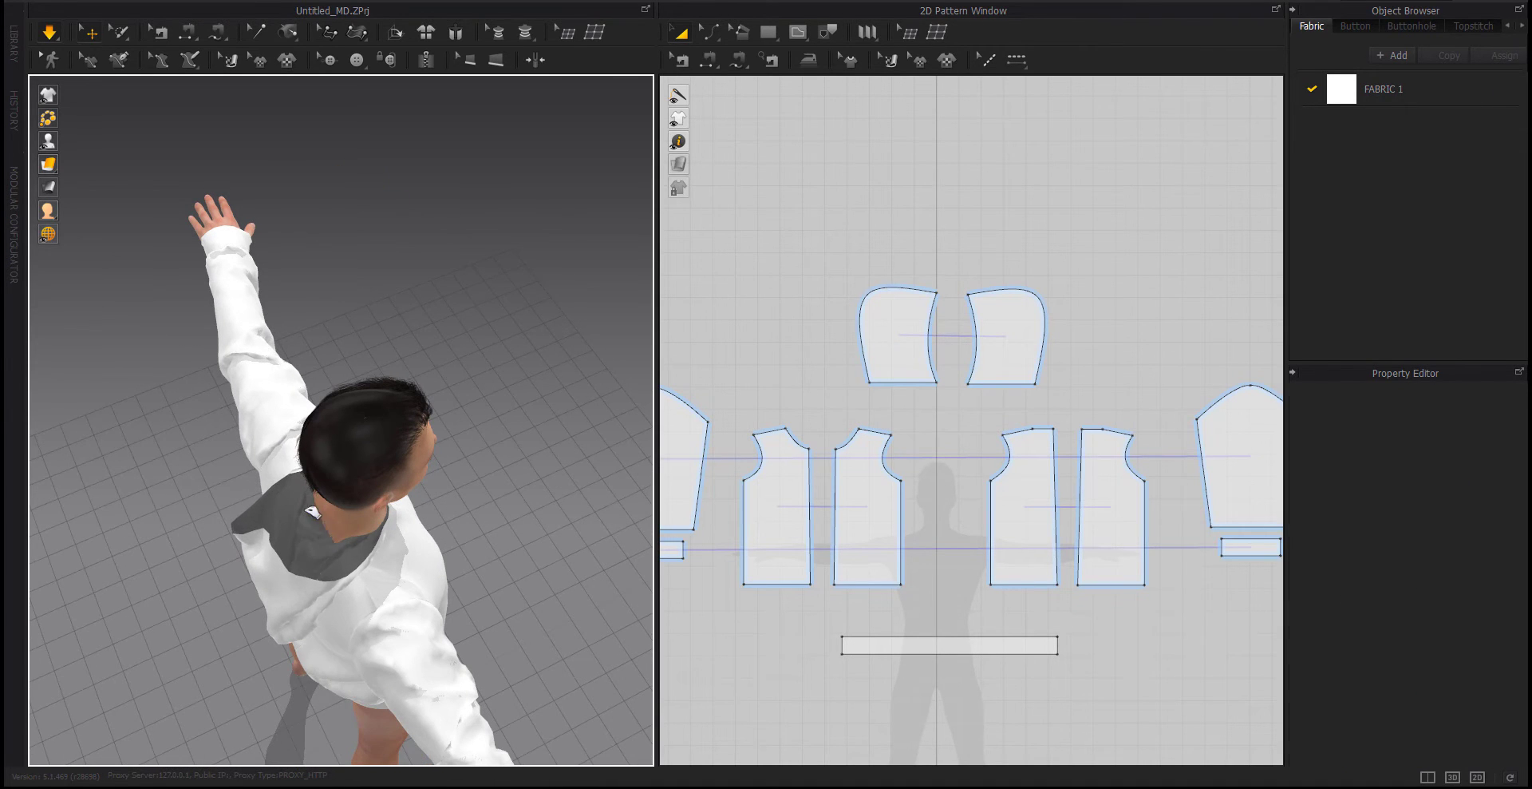
Pull the other hood piece up over the shoulder and let it fall there
left_click(300, 495)
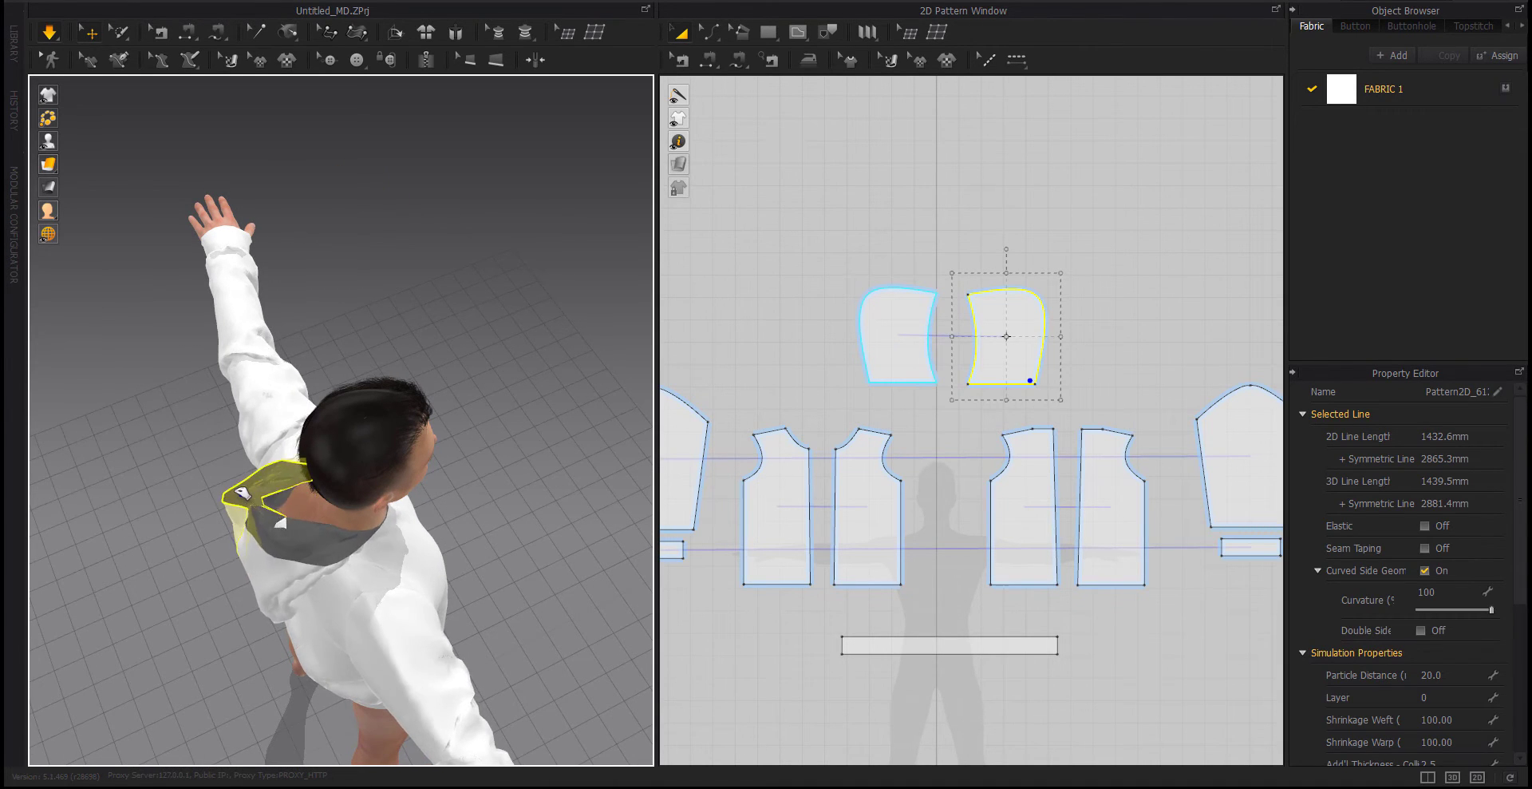
left_click_drag(192, 491, 190, 490)
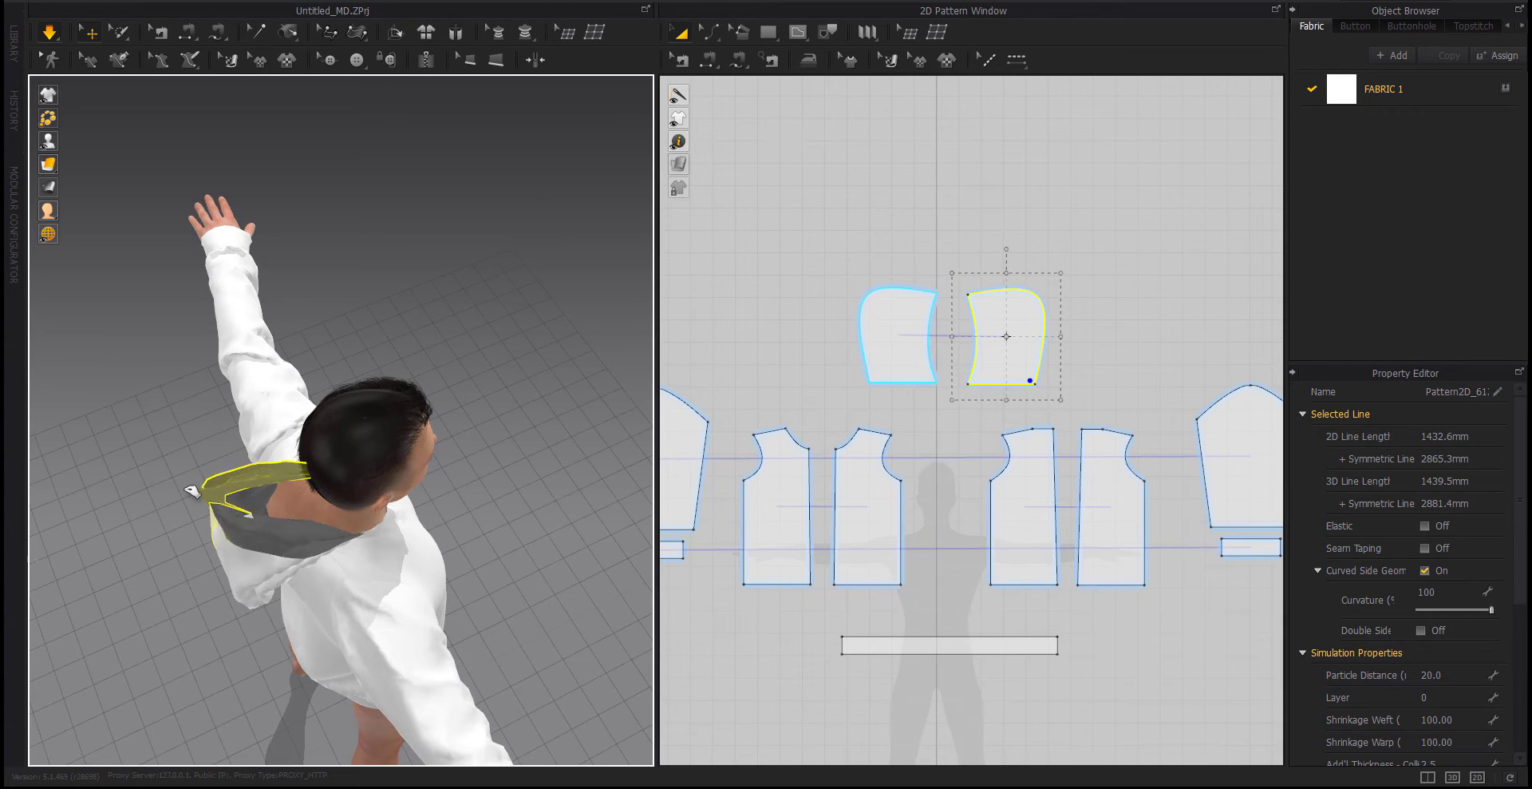
scroll(192, 490, "up", 5)
mouse_move(192, 491)
right_mouse_down()
mouse_move(365, 559)
mouse_move(538, 537)
right_mouse_up()
left_click(369, 417)
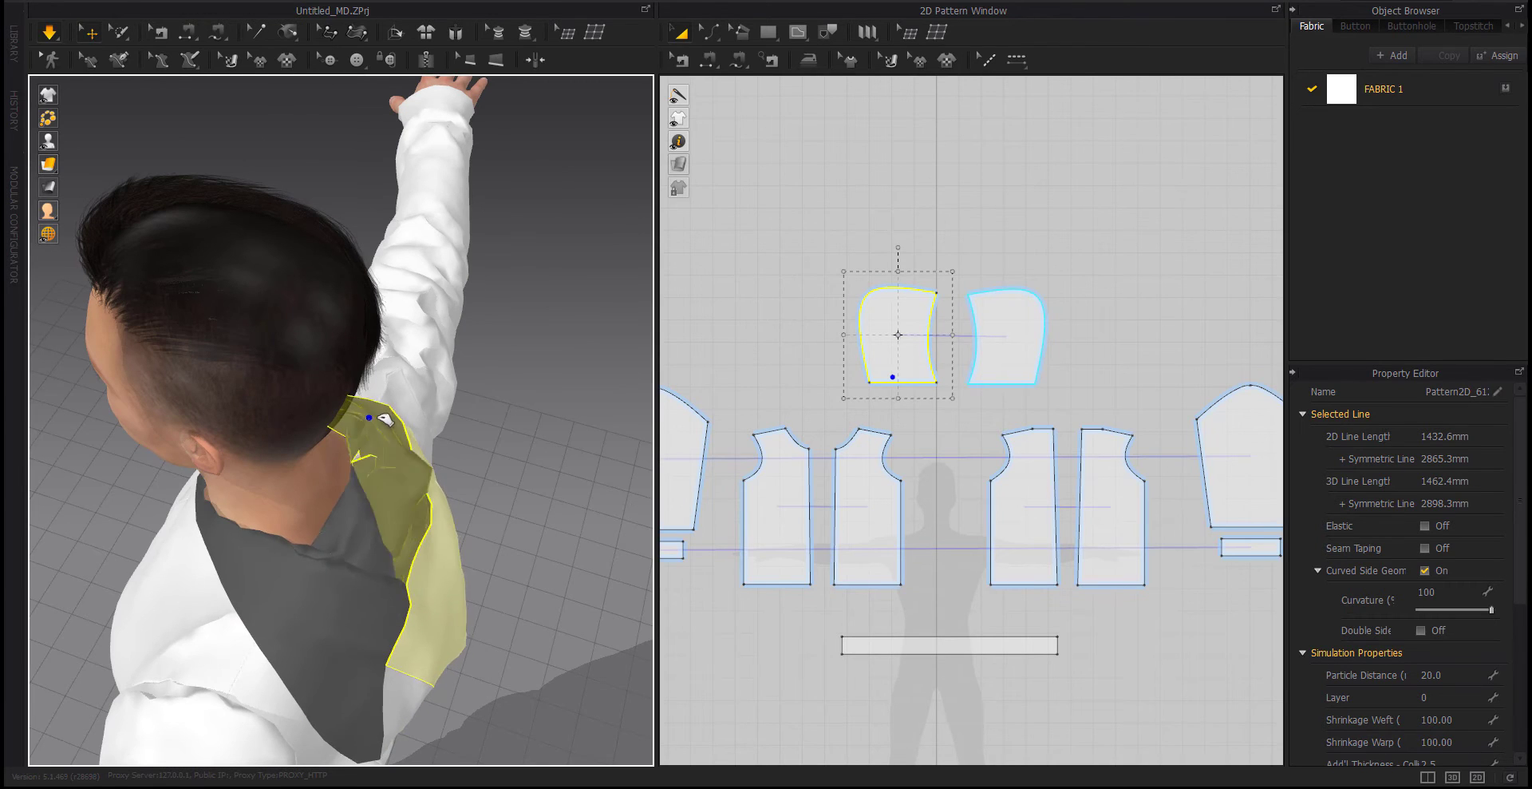
left_click_drag(383, 415, 503, 266)
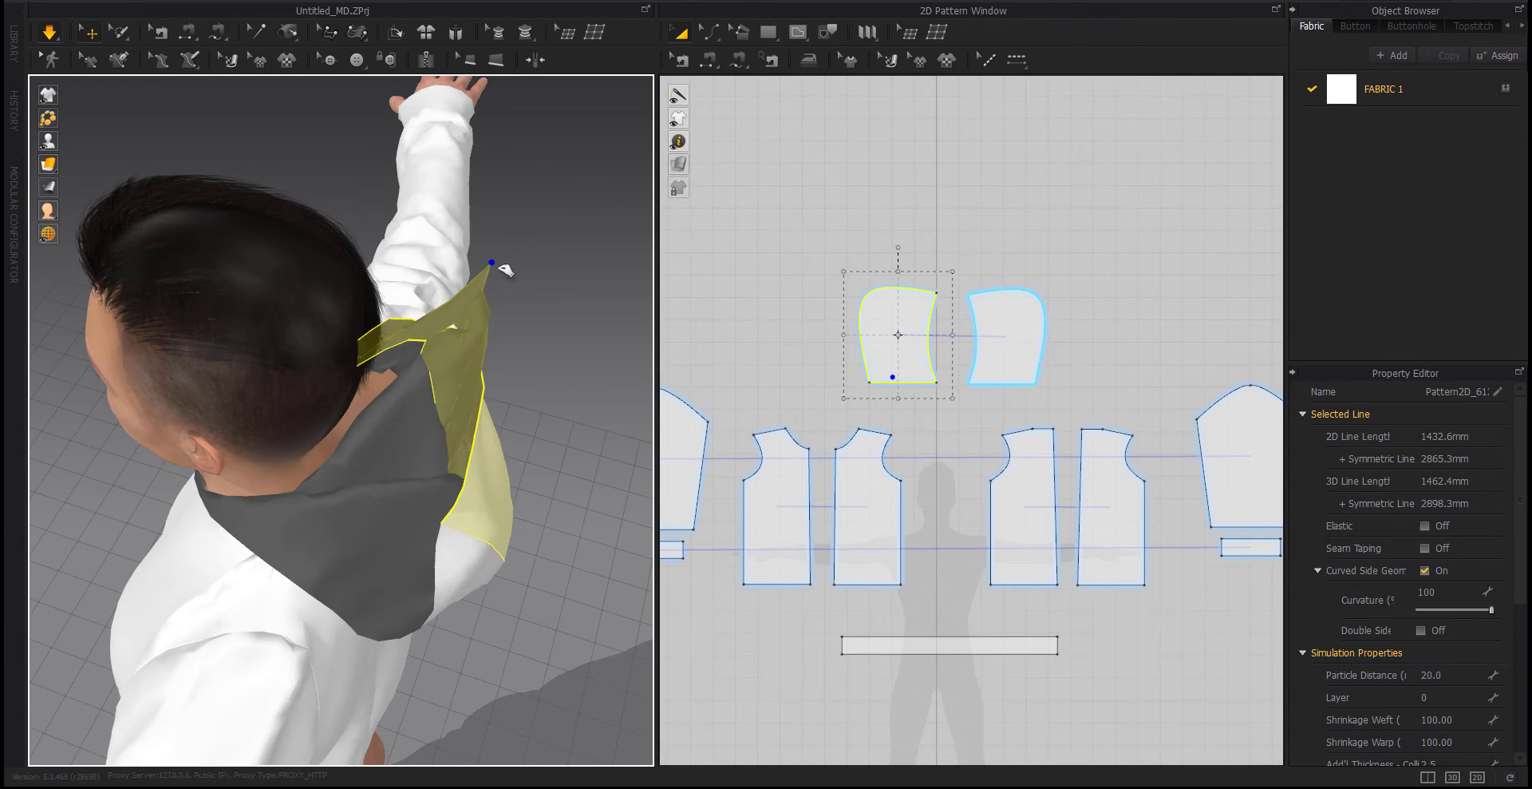
left_click_drag(504, 270, 505, 270)
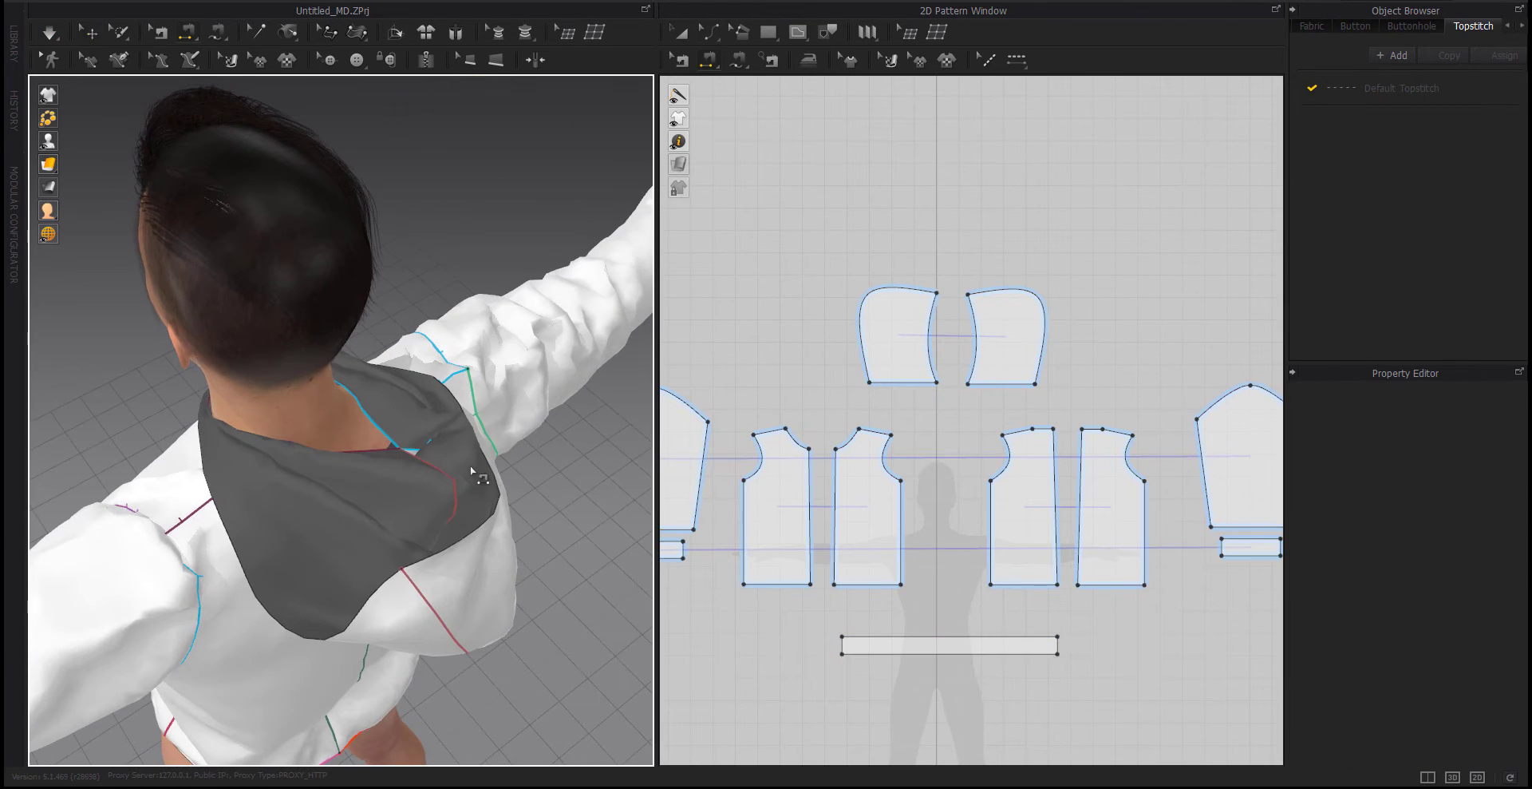
Reset the hood's 3D arrangement above the head and simulate so it drapes down
left_click(471, 470)
right_click(470, 471)
left_click(503, 431)
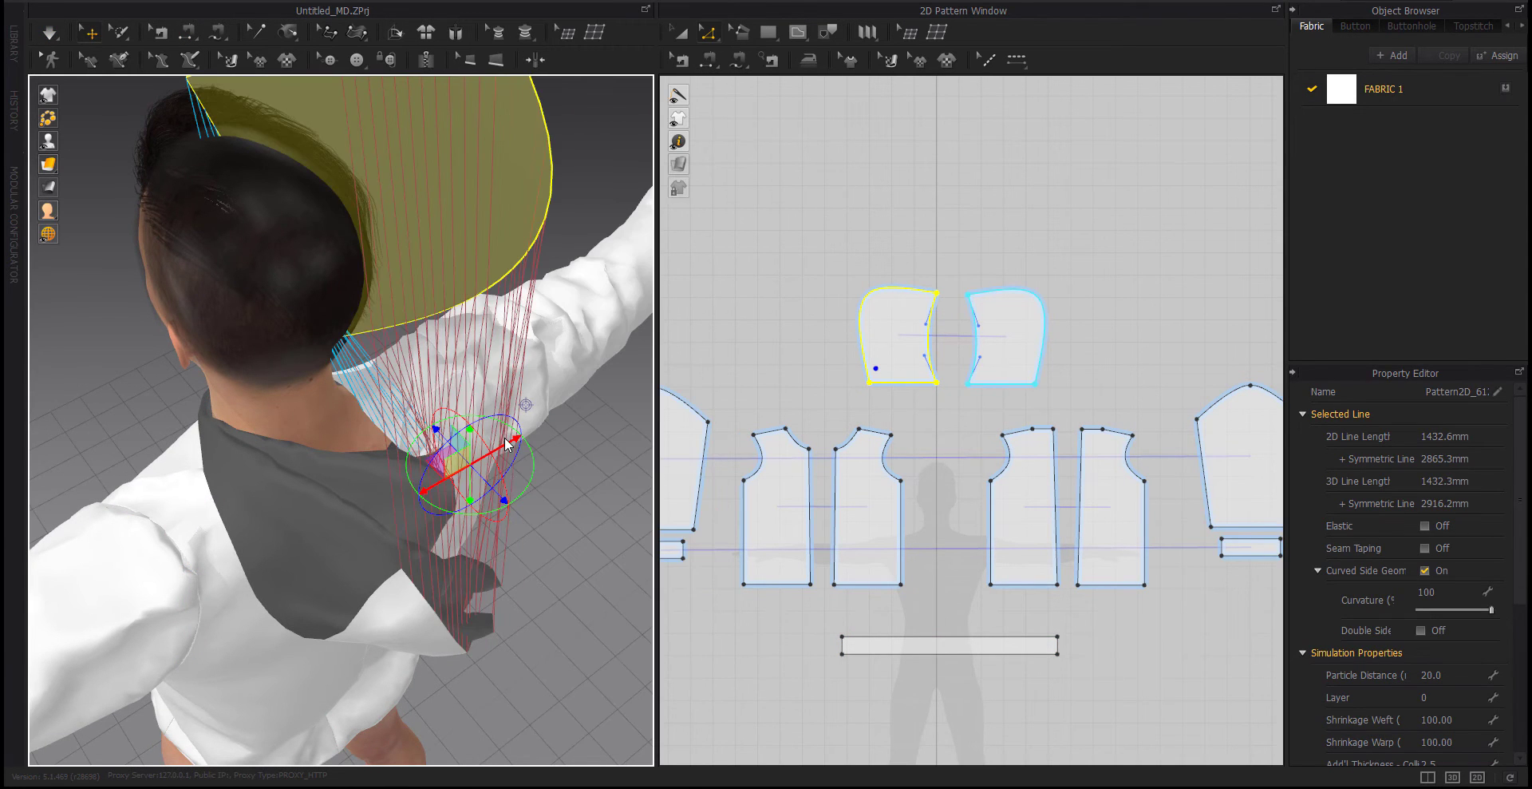
right_click_drag(504, 476, 363, 317)
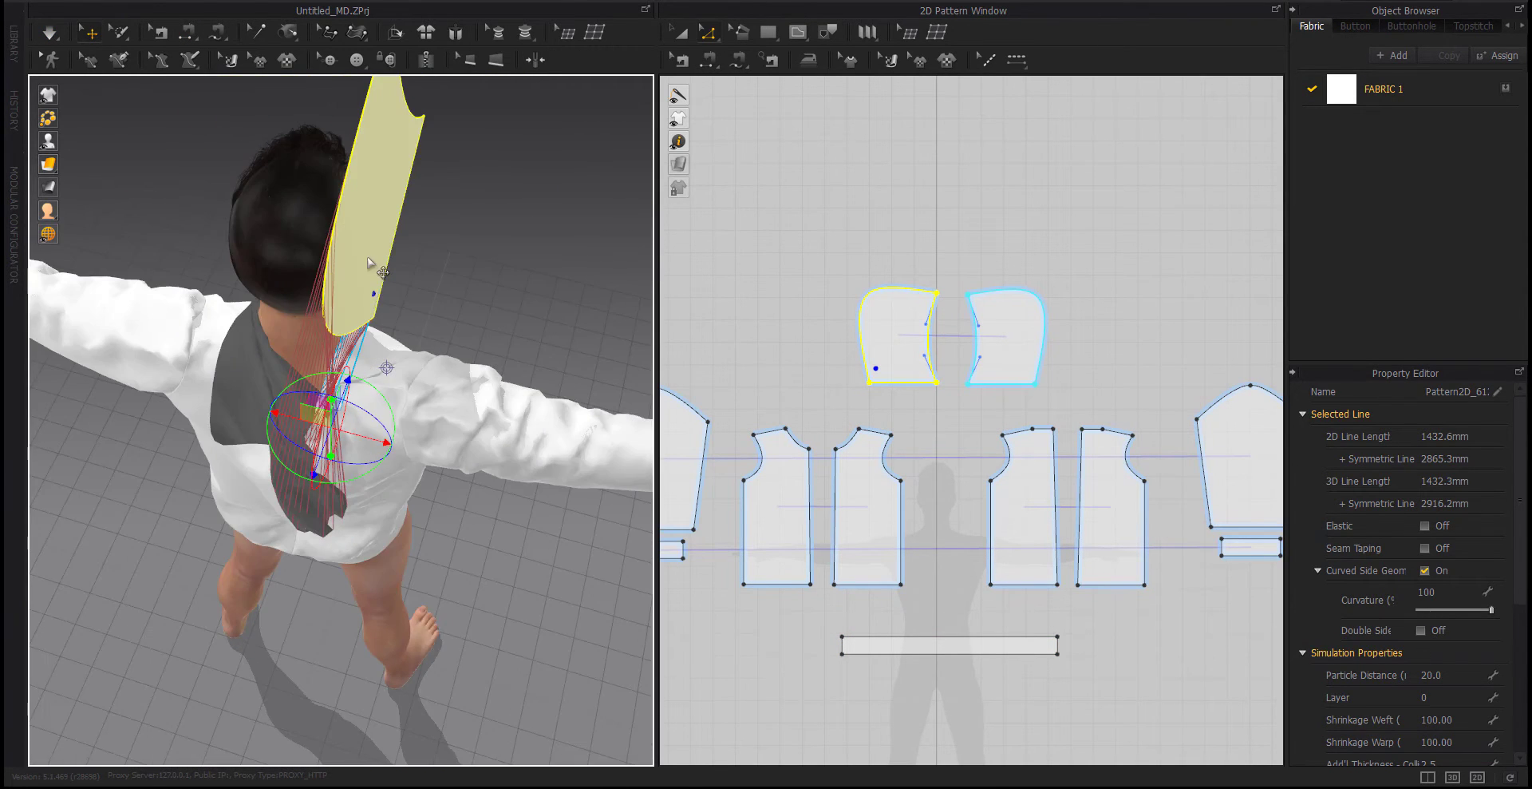
key("space")
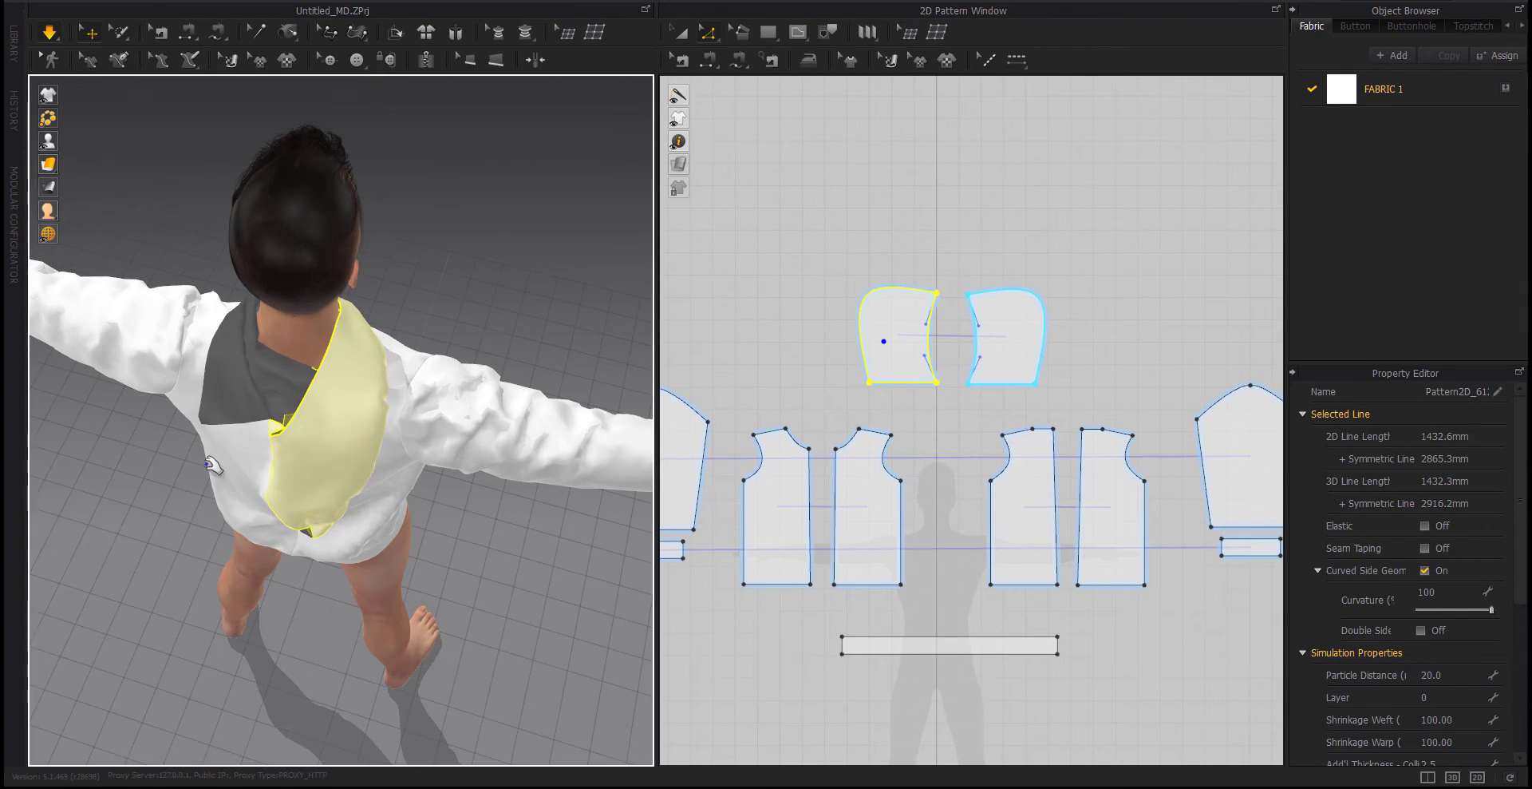
Select both hood halves, scale them down, and re-simulate the smaller hood
right_click_drag(279, 466, 278, 467)
left_click(280, 467)
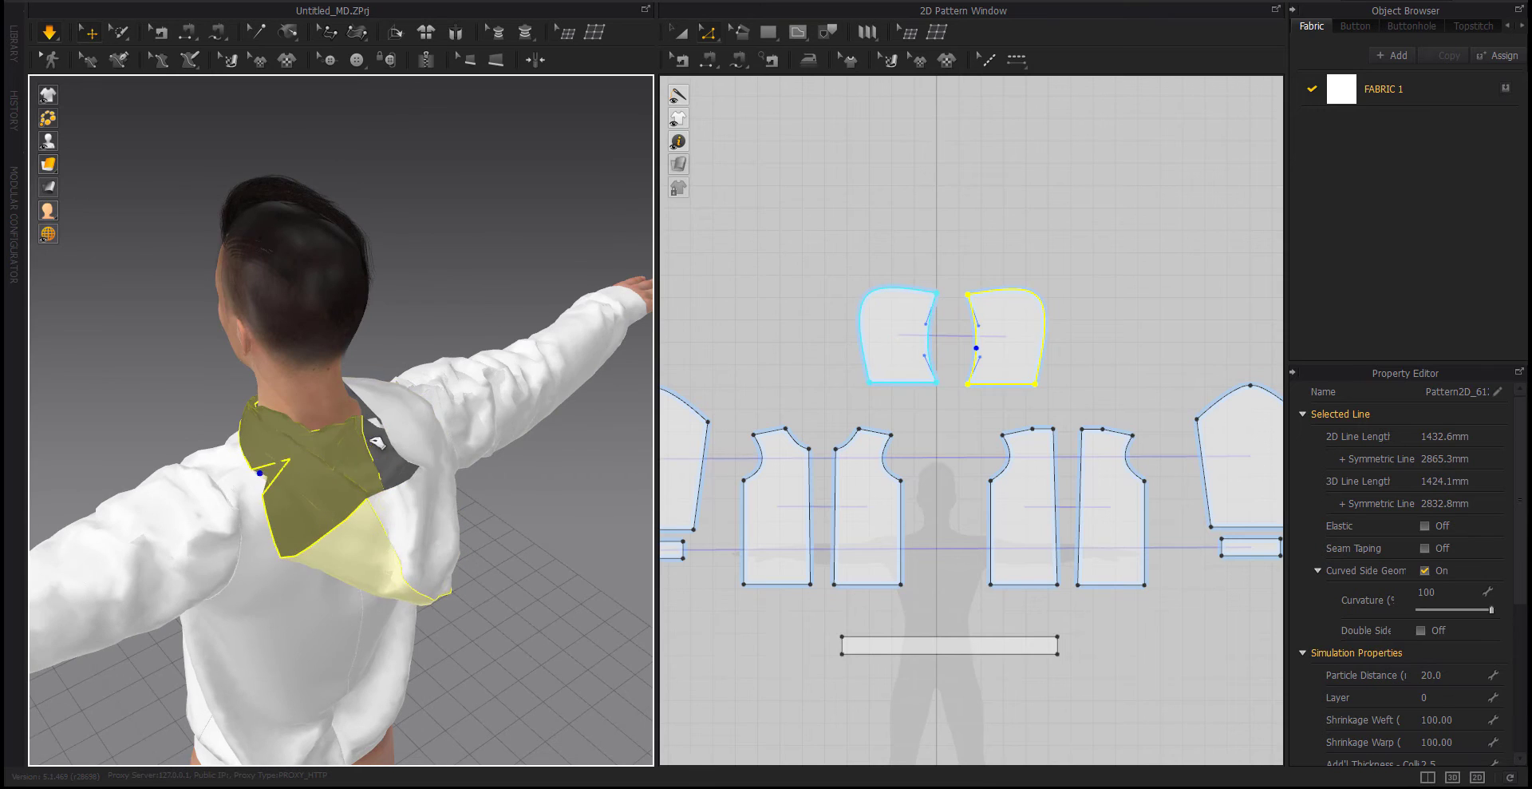
left_click(790, 403)
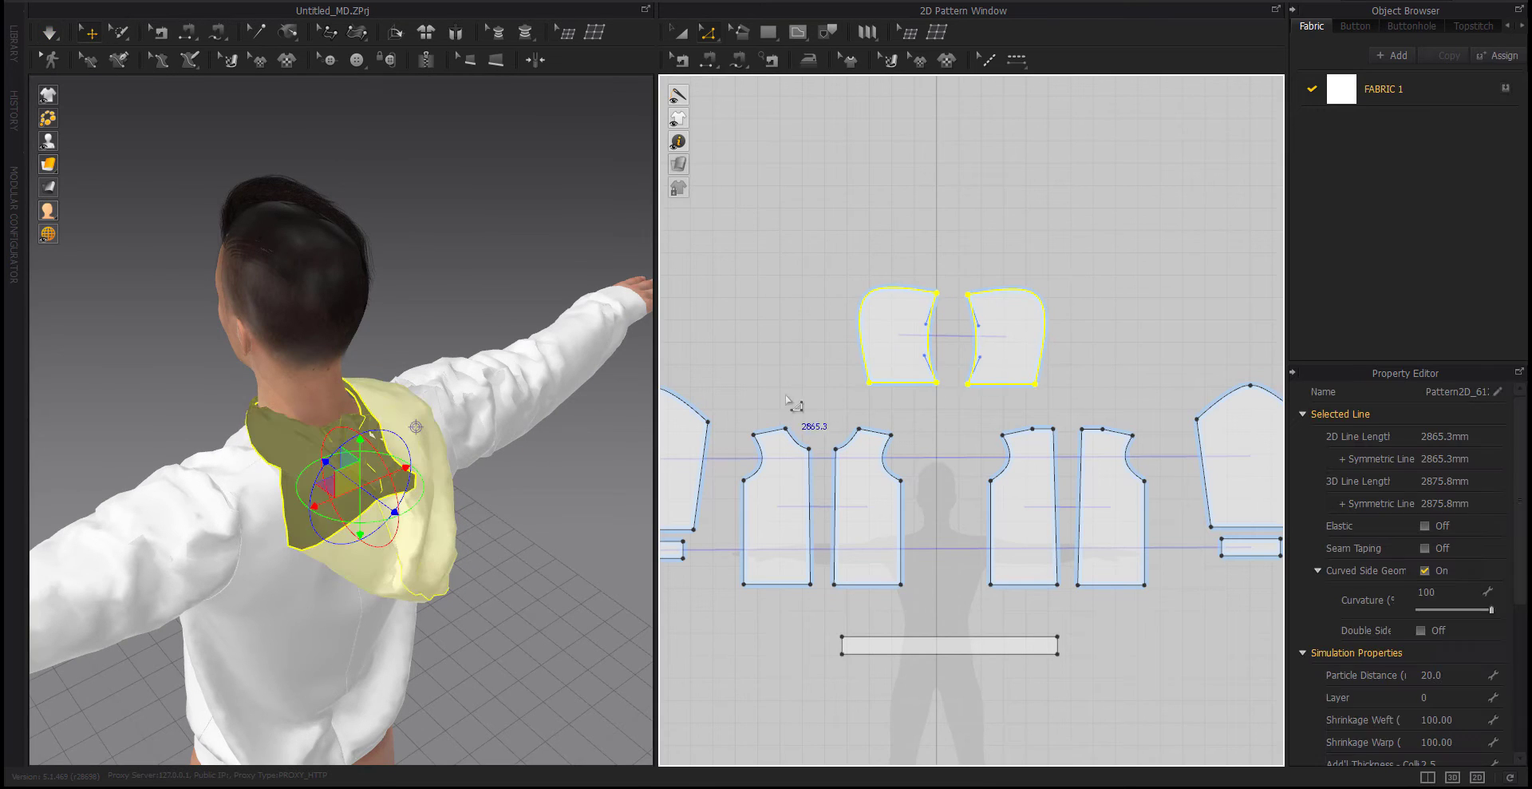
left_click_drag(840, 269, 855, 277)
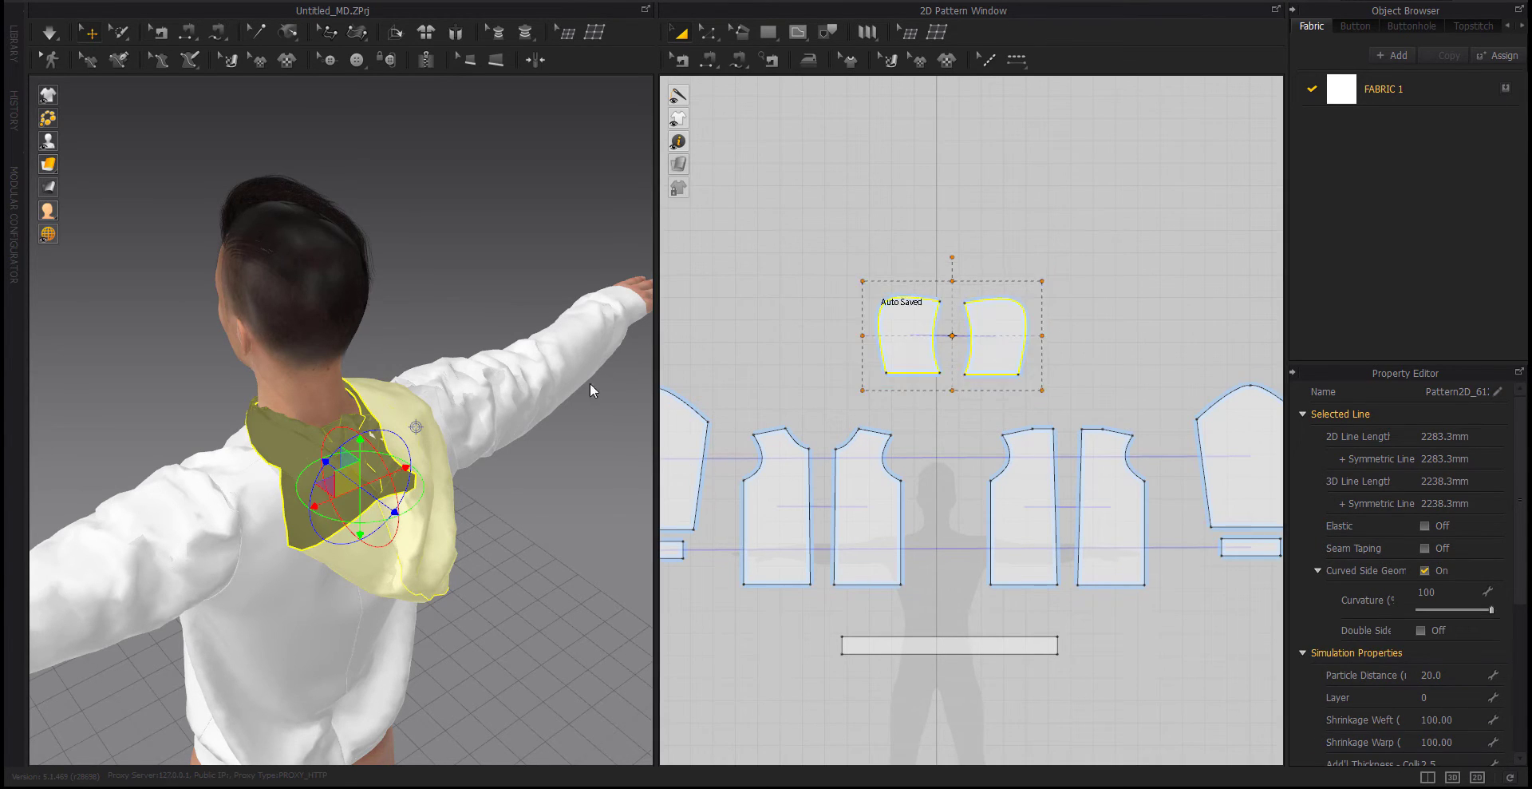
key("space")
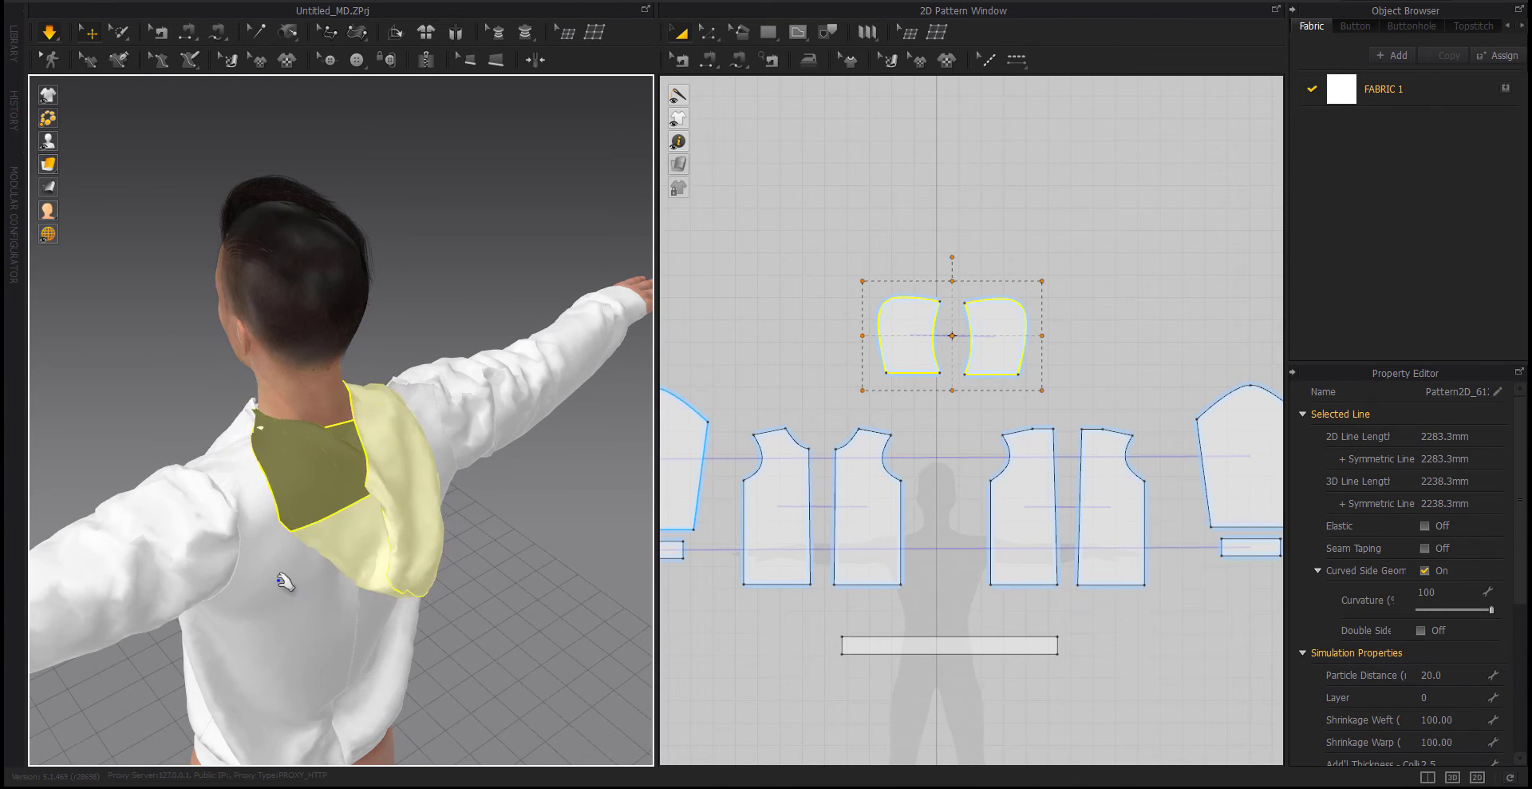
mouse_move(280, 578)
right_mouse_down()
mouse_move(268, 546)
mouse_move(415, 558)
mouse_move(479, 523)
mouse_move(466, 601)
mouse_move(445, 626)
mouse_move(370, 558)
right_mouse_up()
Flip the selected hood piece horizontally
left_click(426, 563)
left_click(479, 523)
left_click(386, 513)
right_click(388, 511)
left_click(447, 477)
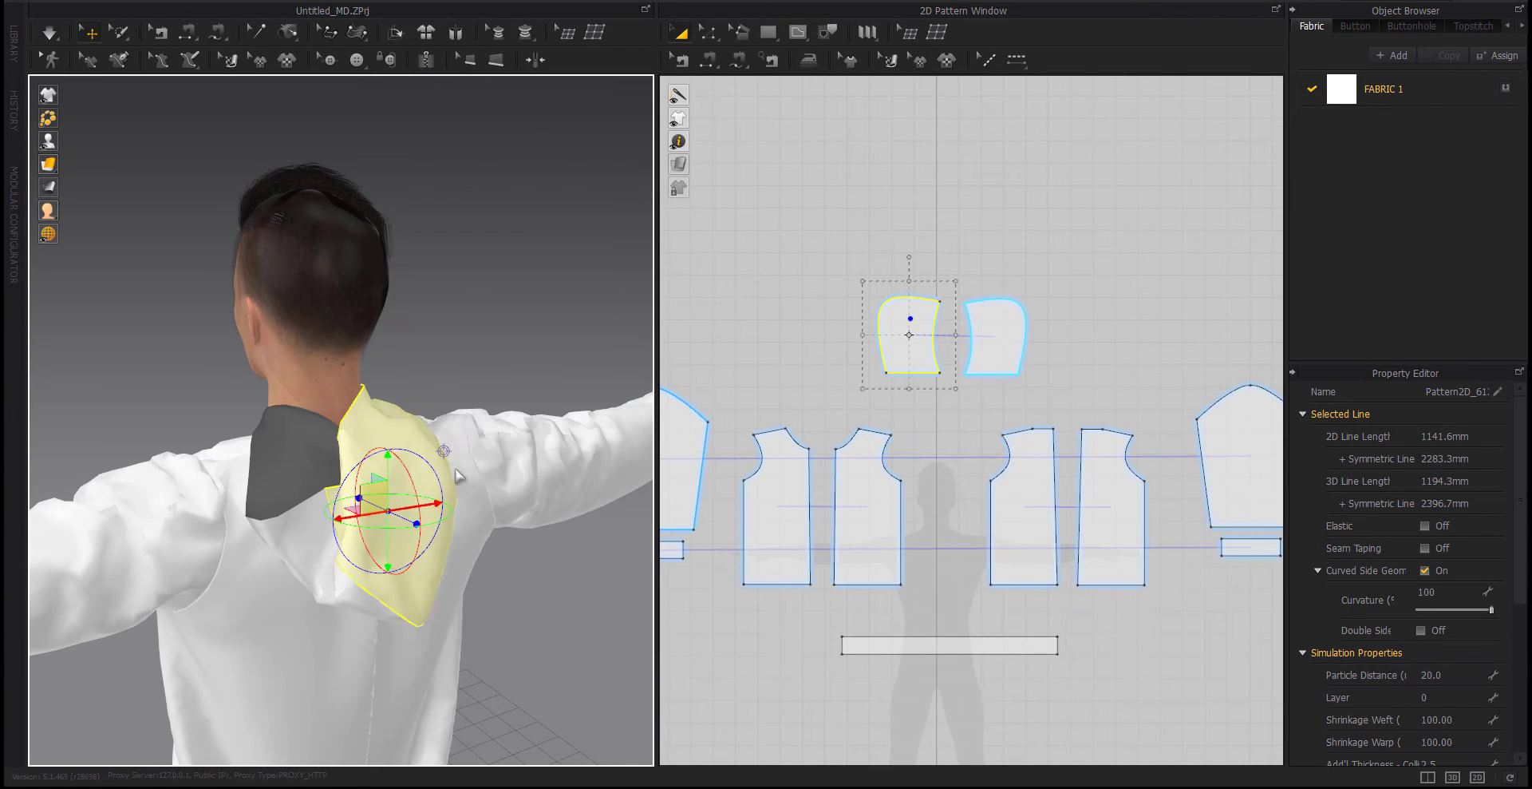
right_click(302, 519)
left_click(372, 453)
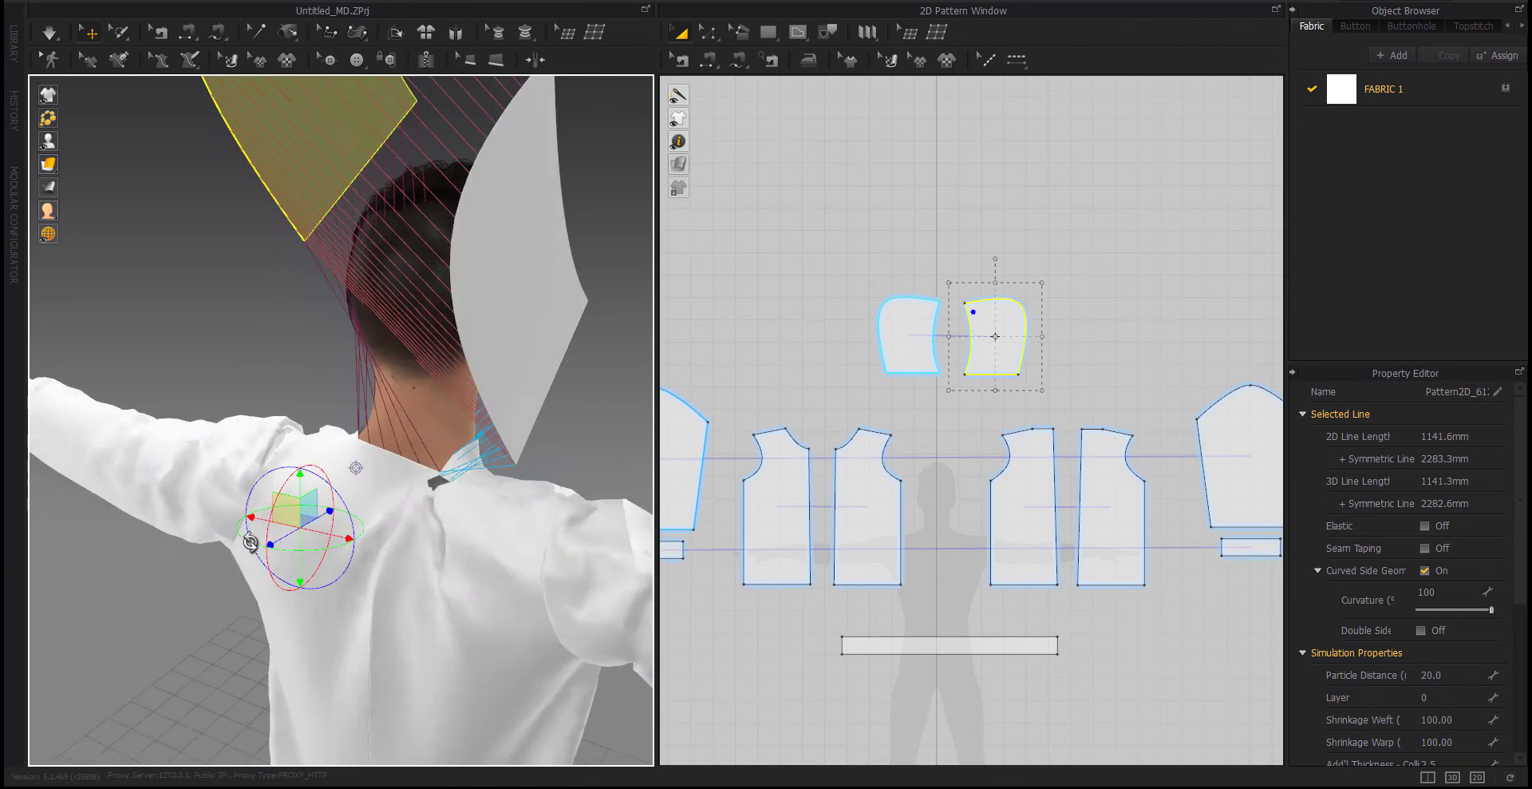
mouse_move(372, 453)
right_mouse_down()
mouse_move(385, 433)
mouse_move(500, 448)
mouse_move(256, 416)
mouse_move(317, 462)
mouse_move(126, 538)
mouse_move(237, 622)
mouse_move(226, 633)
right_mouse_up()
Select the hood pieces and simulate to drape them, then undo the drape
left_click(384, 432)
left_click(256, 416)
left_click(380, 479)
key("space")
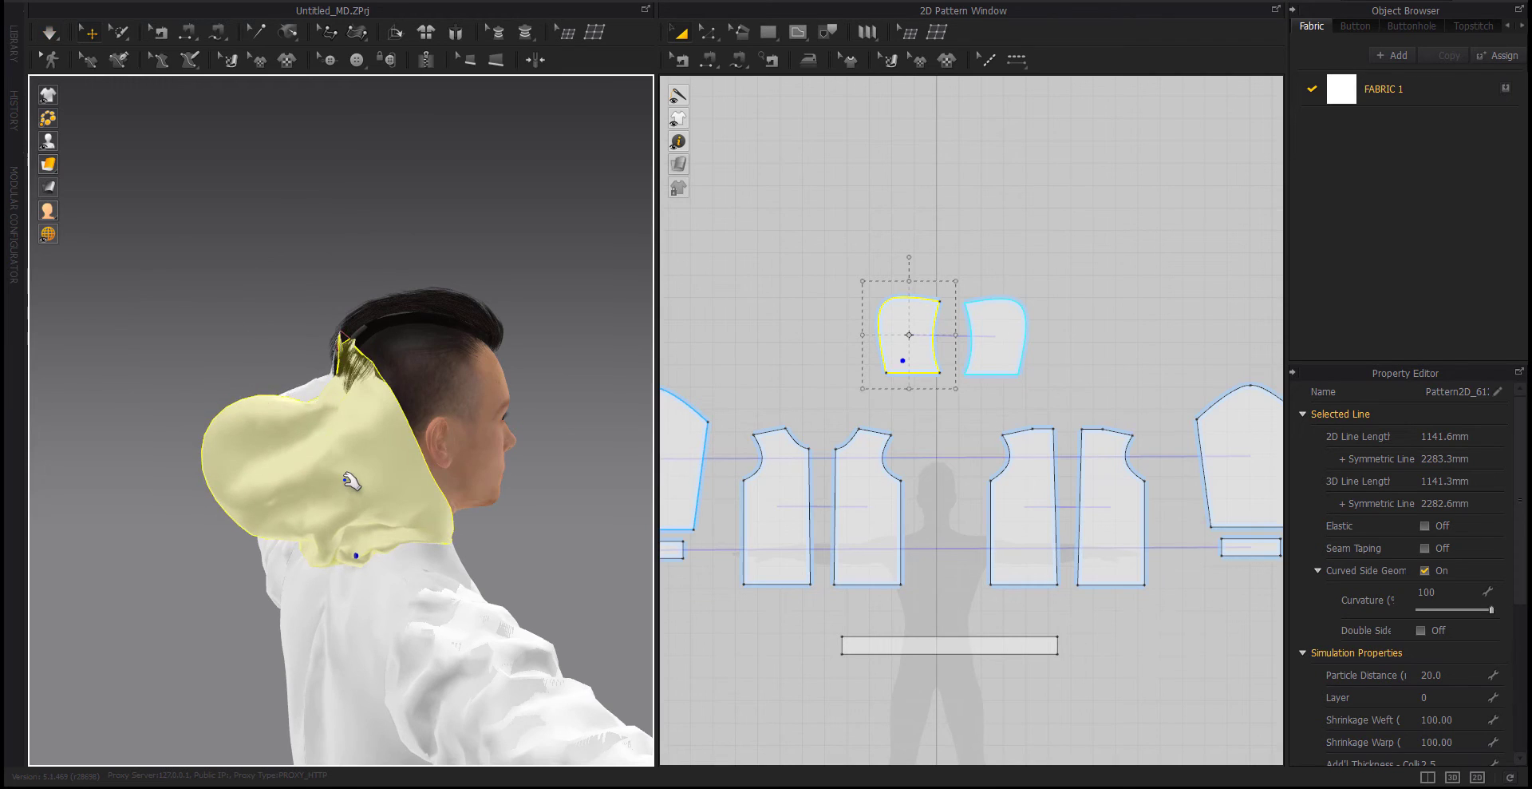
mouse_move(342, 506)
right_mouse_down()
mouse_move(503, 554)
mouse_move(494, 515)
mouse_move(531, 459)
mouse_move(331, 285)
right_mouse_up()
left_click(536, 458)
left_click(351, 280)
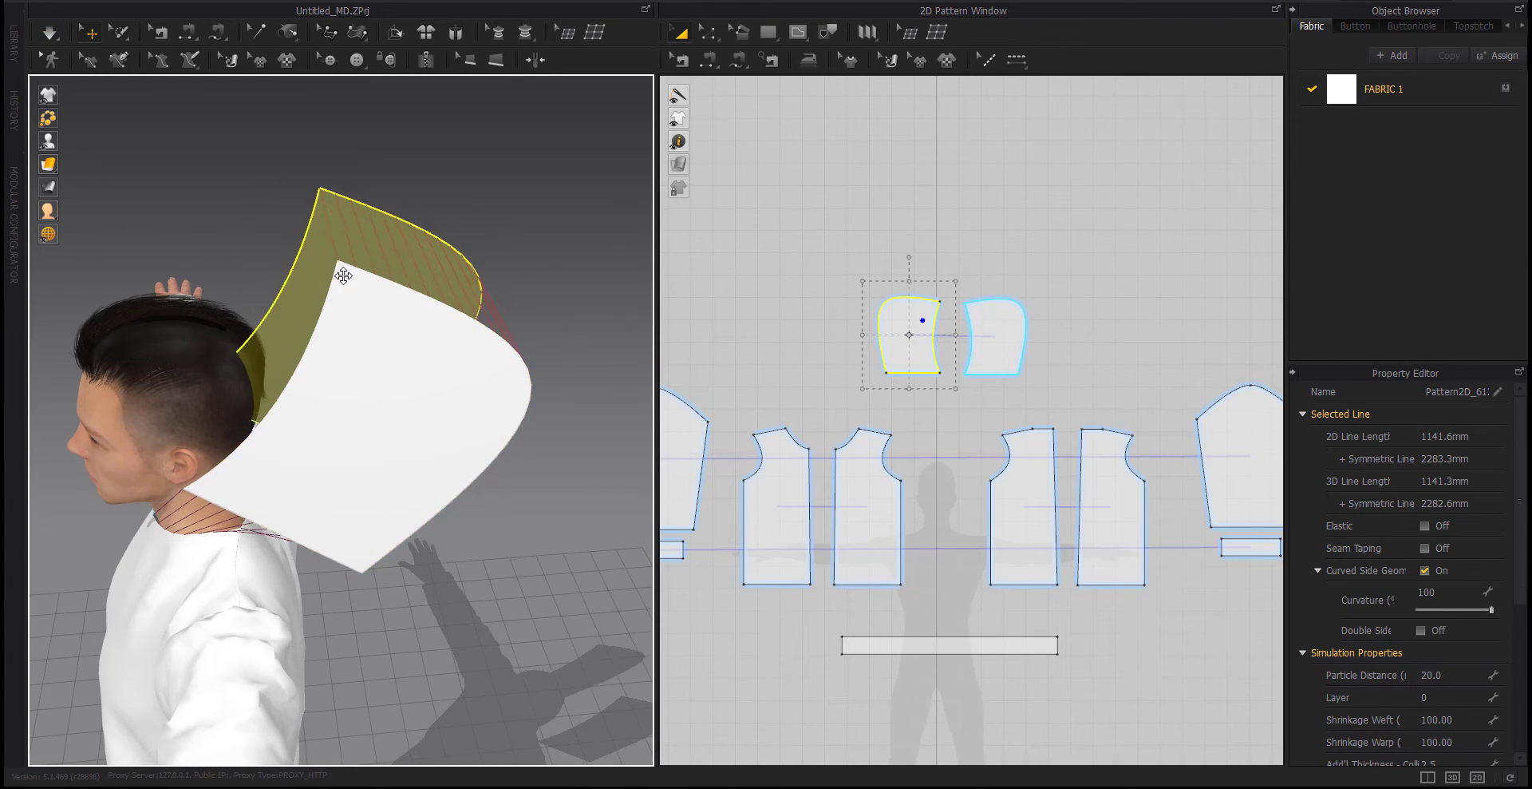
key("space")
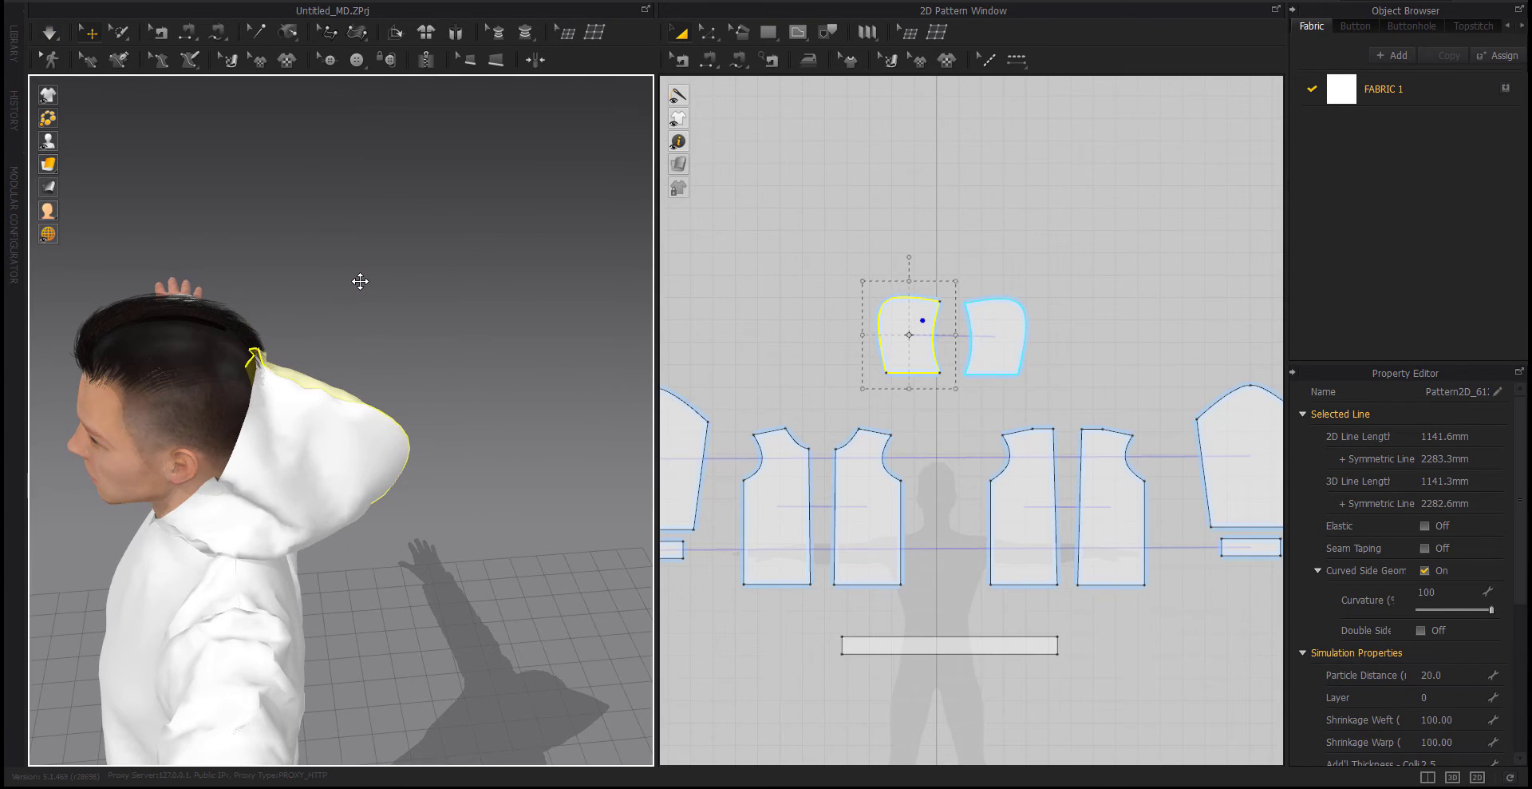
key("ctrl+z")
Select both hood pieces and simulate so the hood drapes around the neck
left_click(360, 379)
left_click_drag(1105, 246, 816, 385)
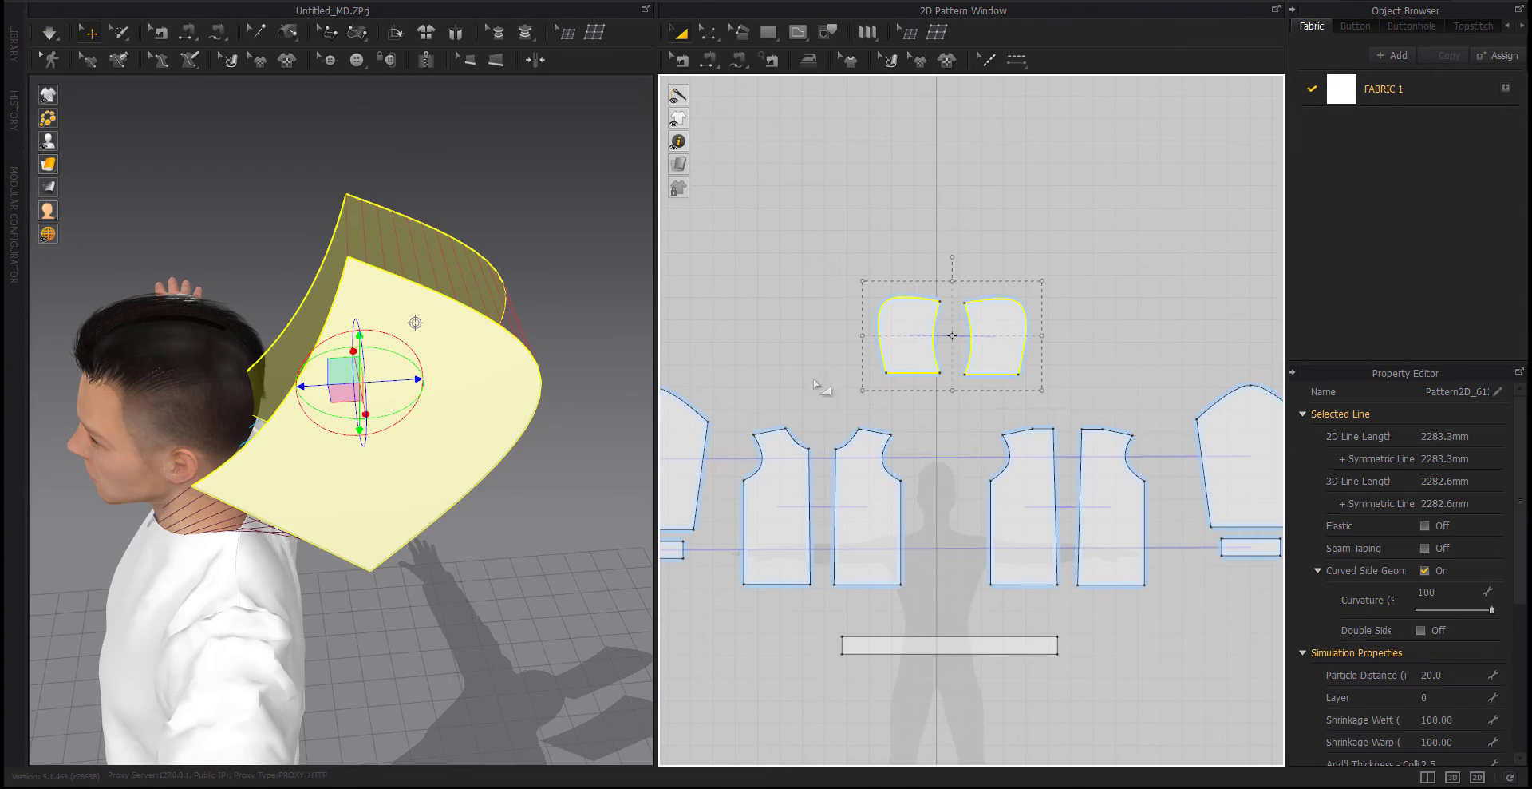
key("space")
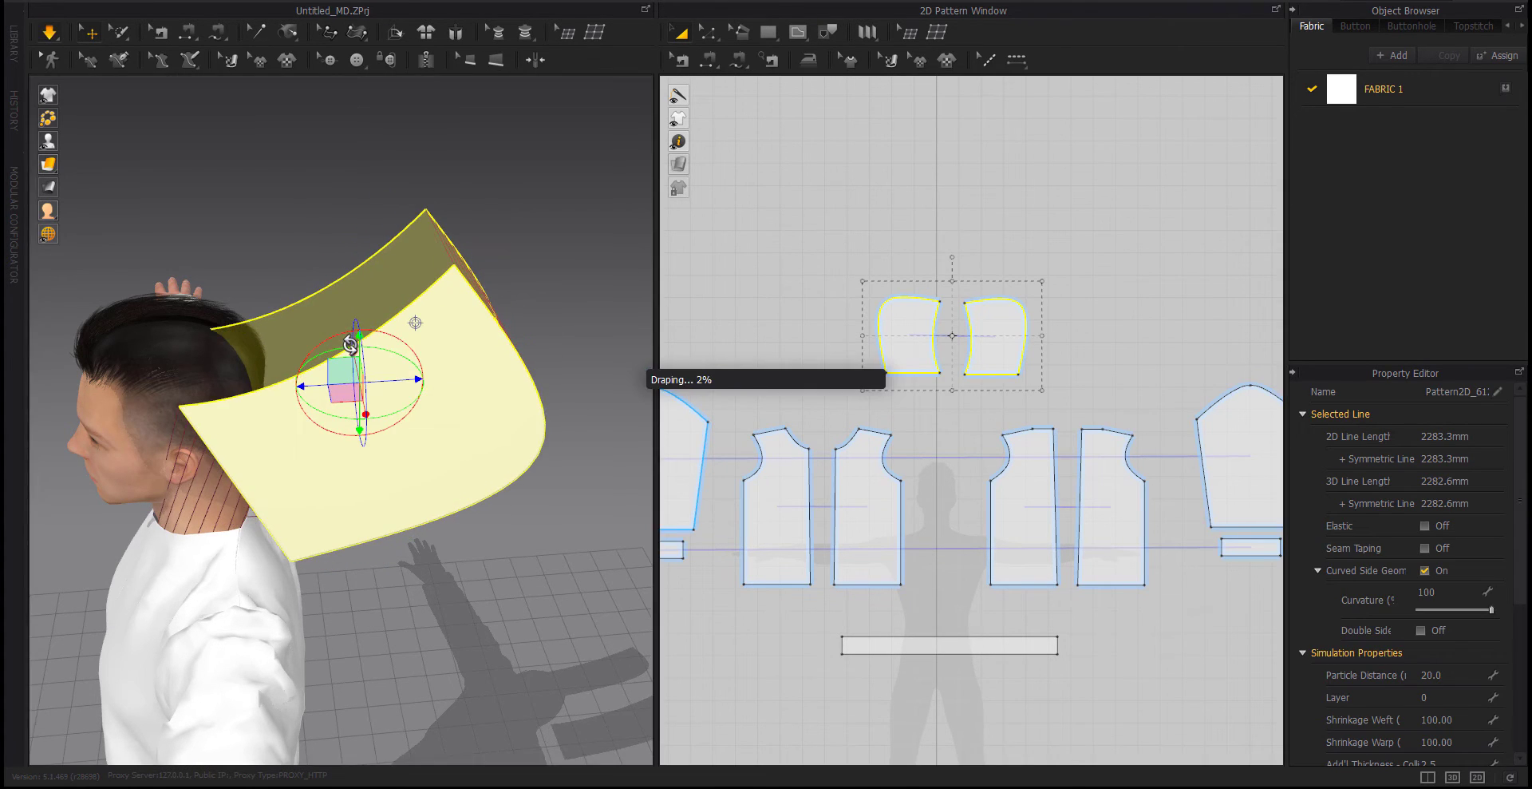
right_click_drag(350, 344, 341, 460)
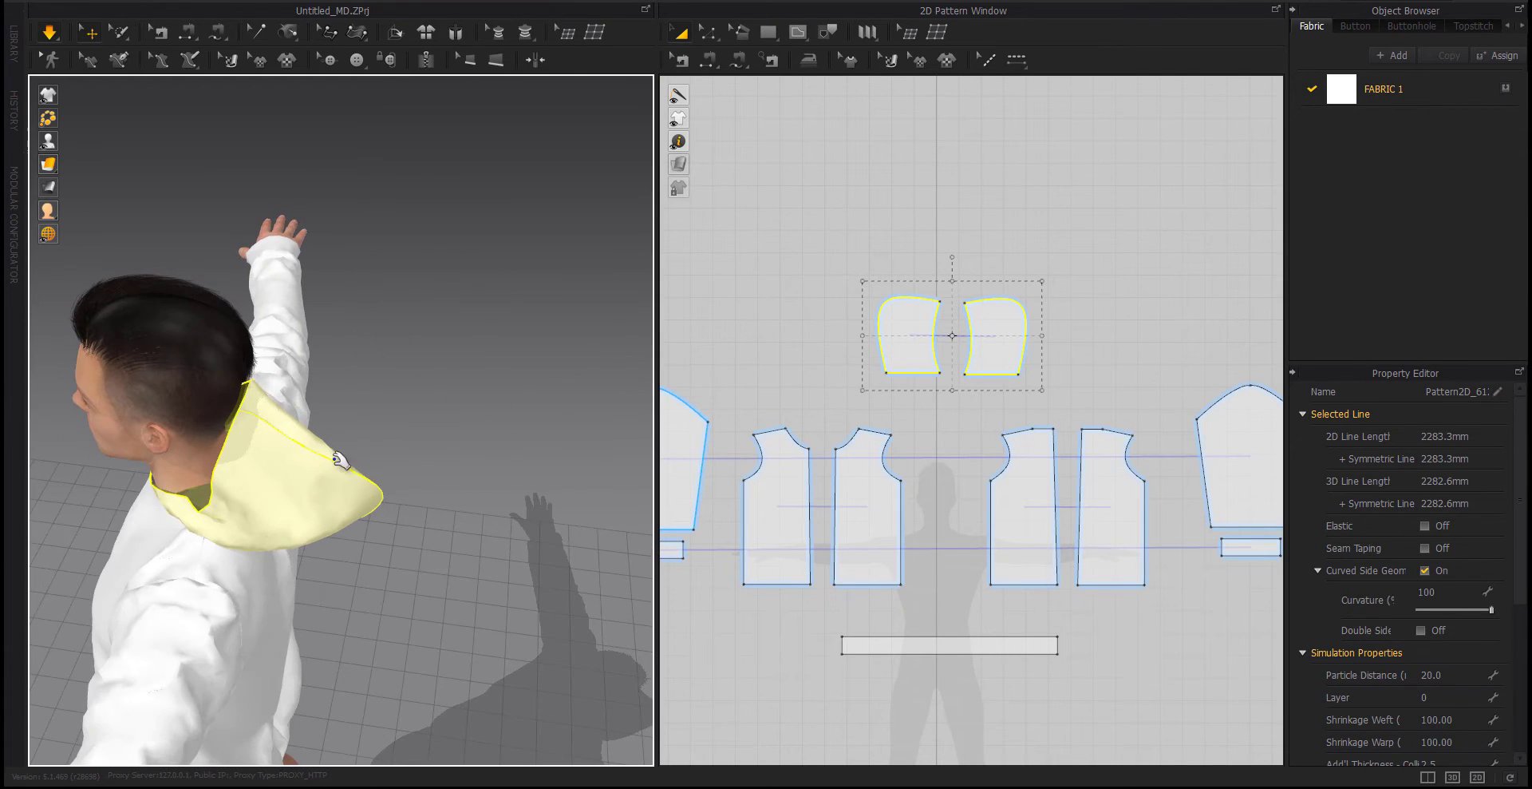
left_click_drag(383, 488, 376, 486)
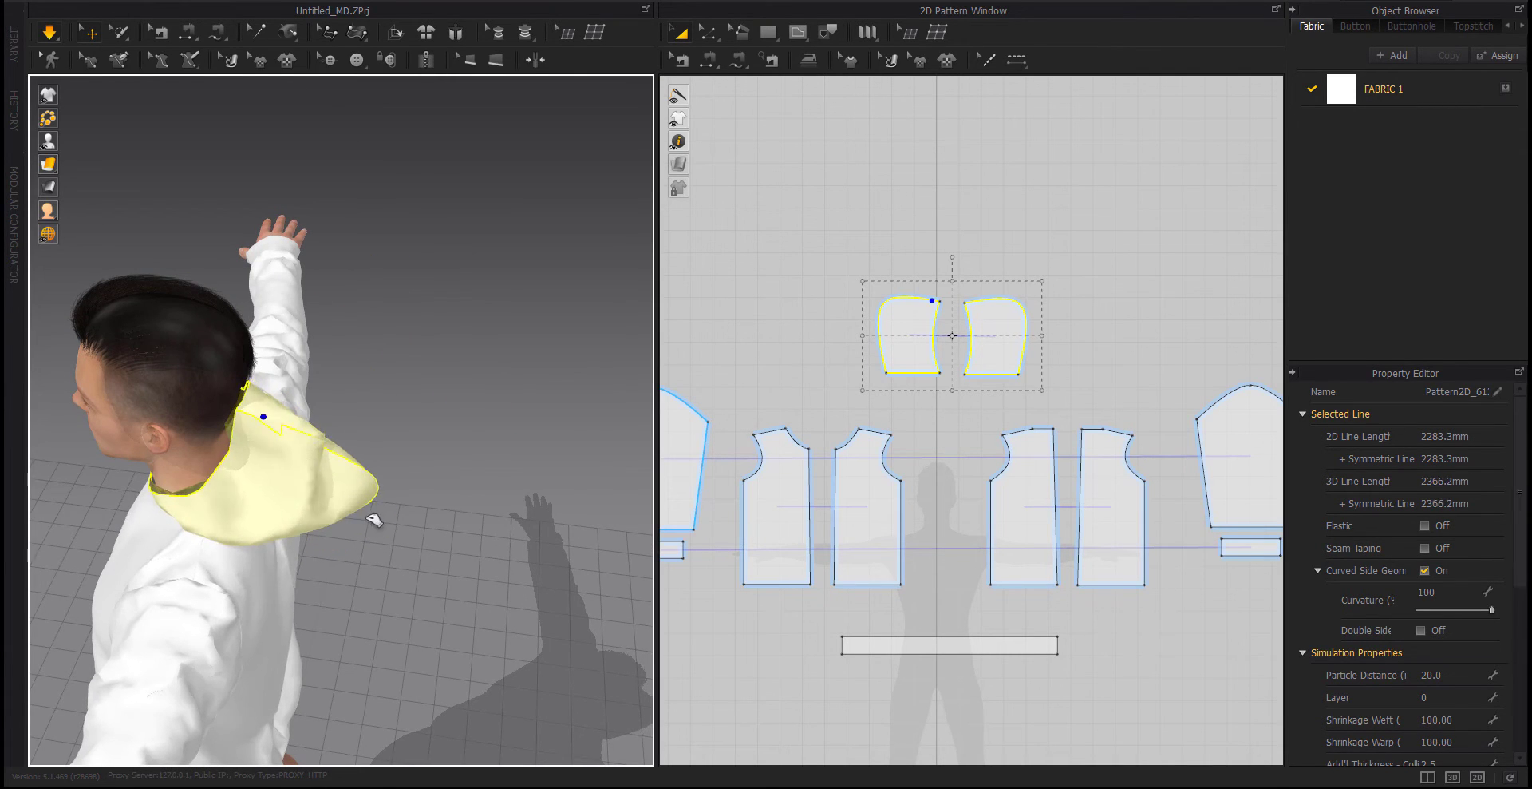
right_click_drag(404, 537, 357, 464)
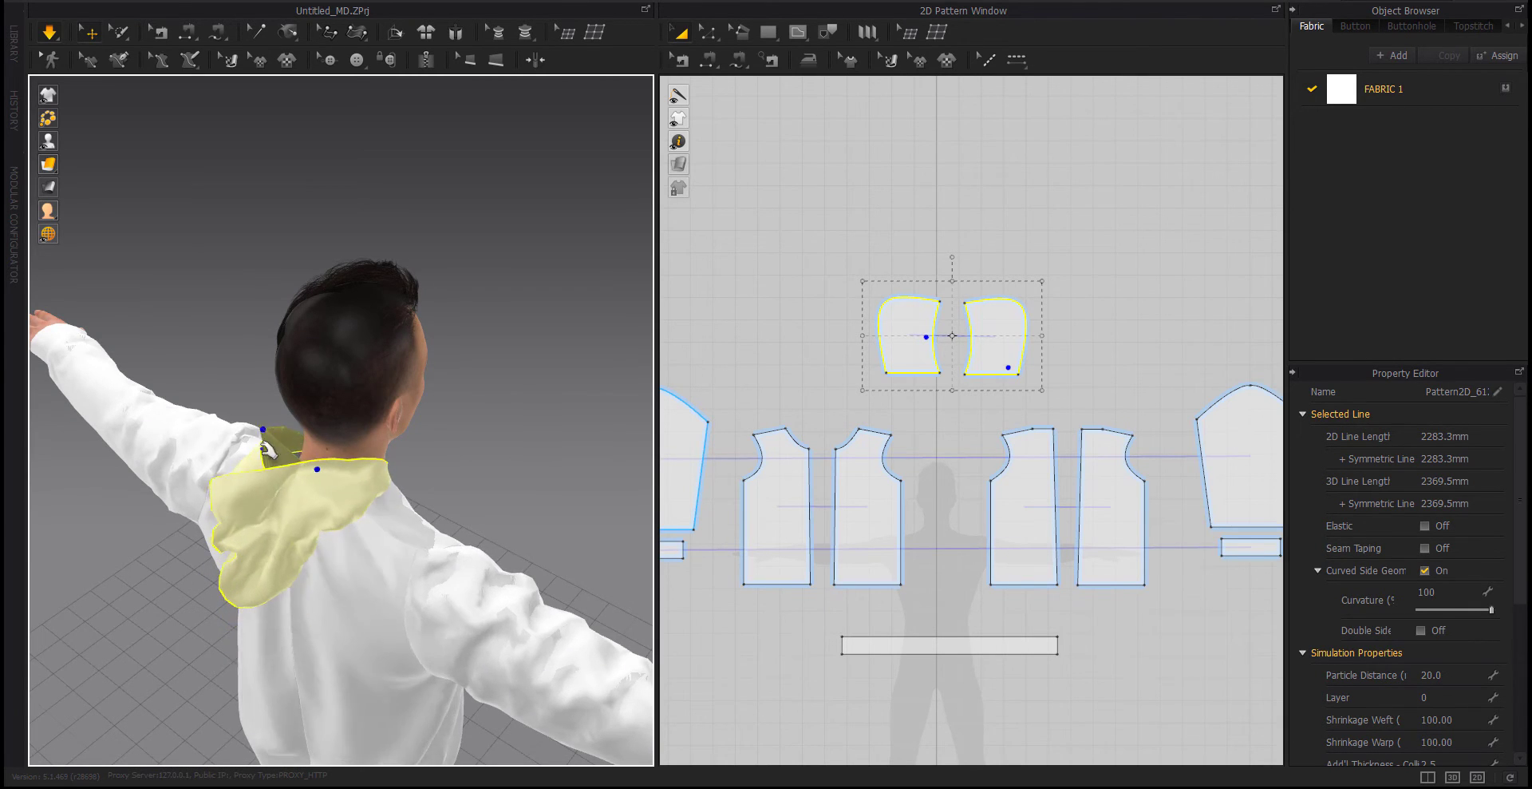
Drag the draped hood's tip out and lift it up behind the head
mouse_move(324, 485)
right_mouse_down()
mouse_move(519, 567)
mouse_move(453, 554)
right_mouse_up()
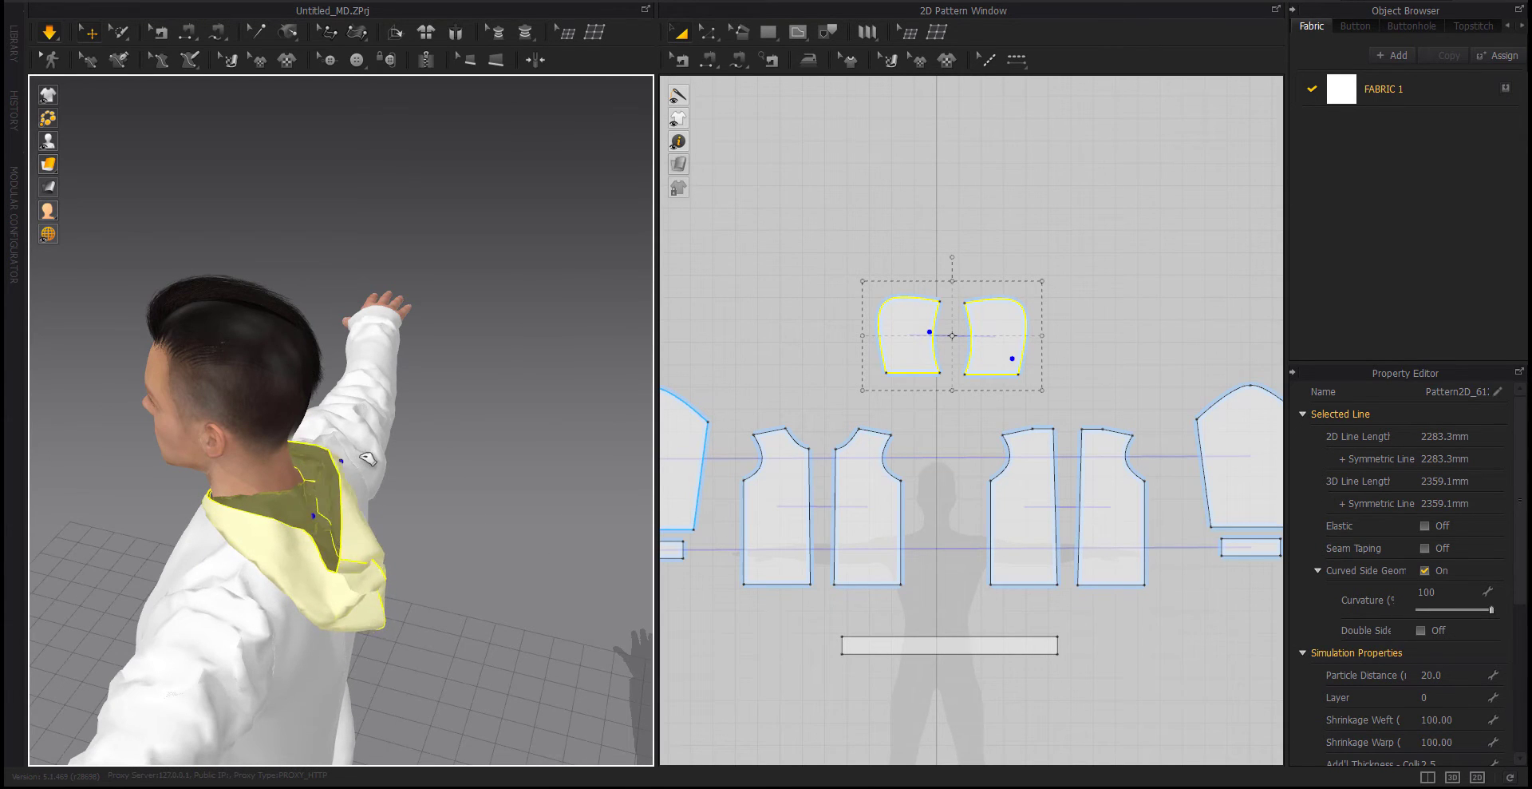
mouse_move(434, 431)
right_mouse_down()
mouse_move(234, 495)
mouse_move(120, 445)
mouse_move(315, 537)
mouse_move(312, 653)
right_mouse_up()
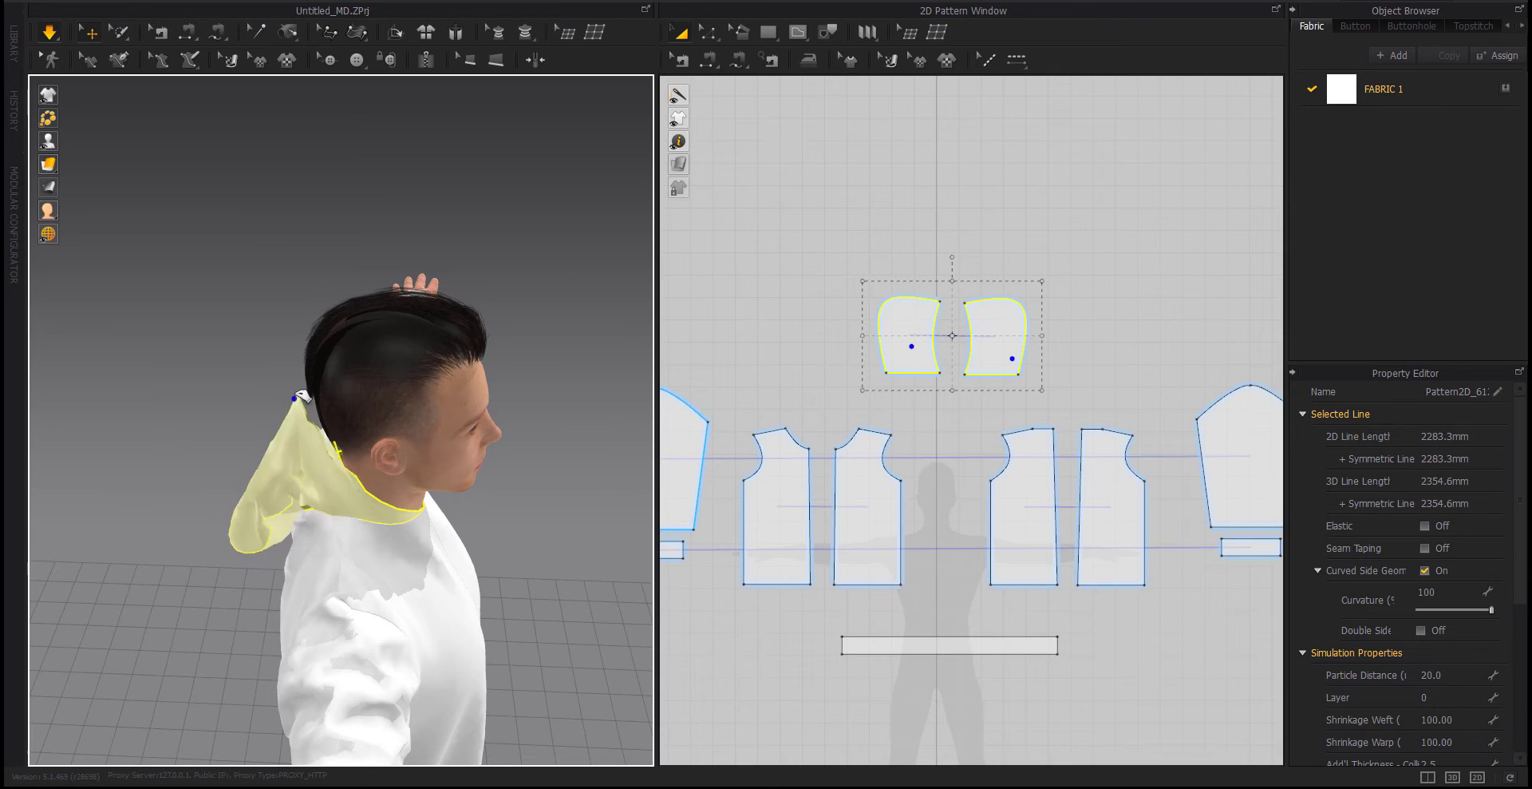
left_click_drag(301, 397, 250, 500)
left_click_drag(206, 427, 166, 329)
Drag the back panels' centre-back neck point down, then simulate and pull the hood over the head
key("8")
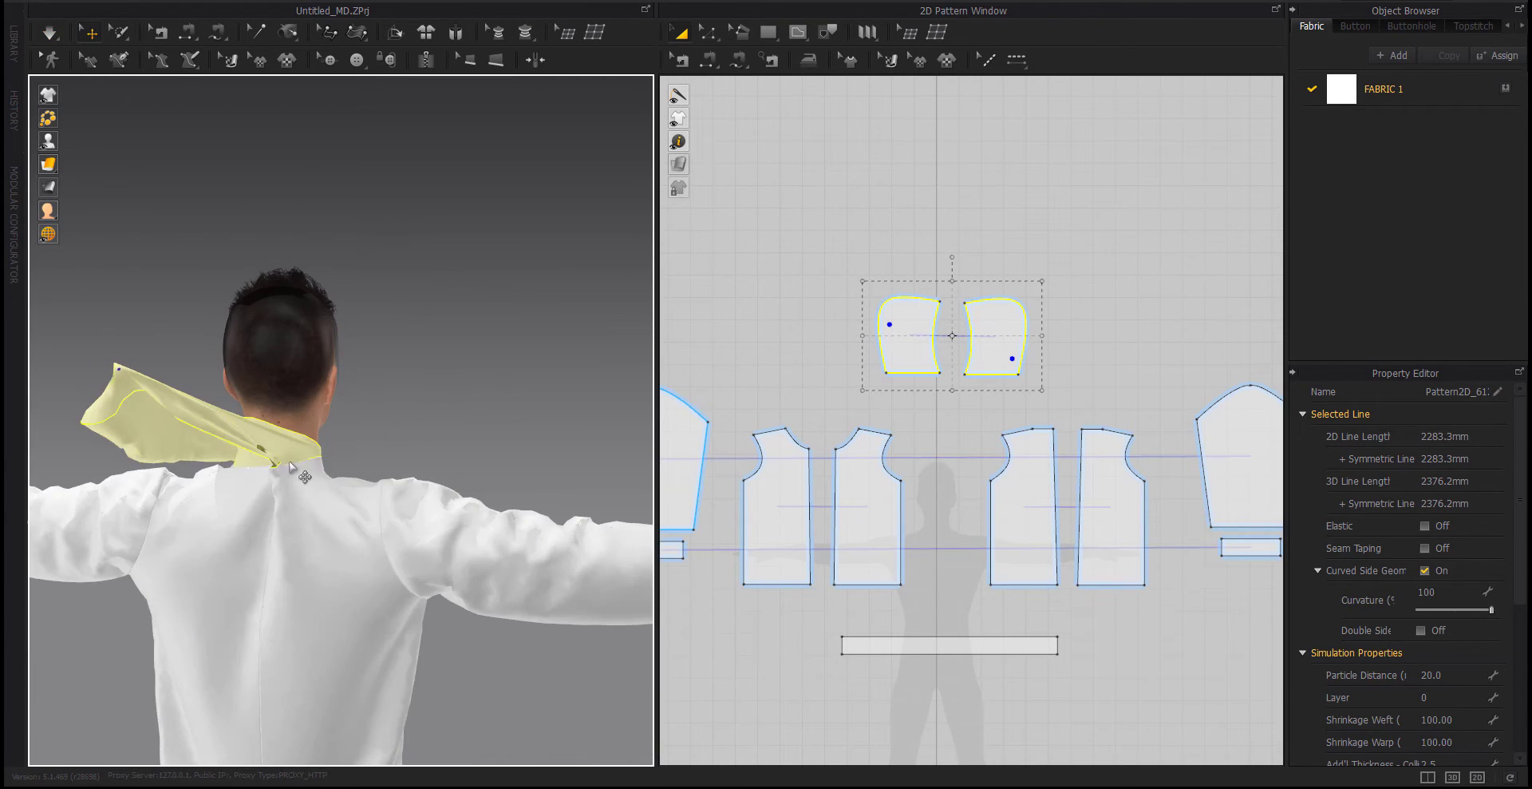
left_click(292, 460)
left_click(1165, 644)
scroll(1099, 472, "up", 5)
middle_click_drag(1098, 472, 1109, 601)
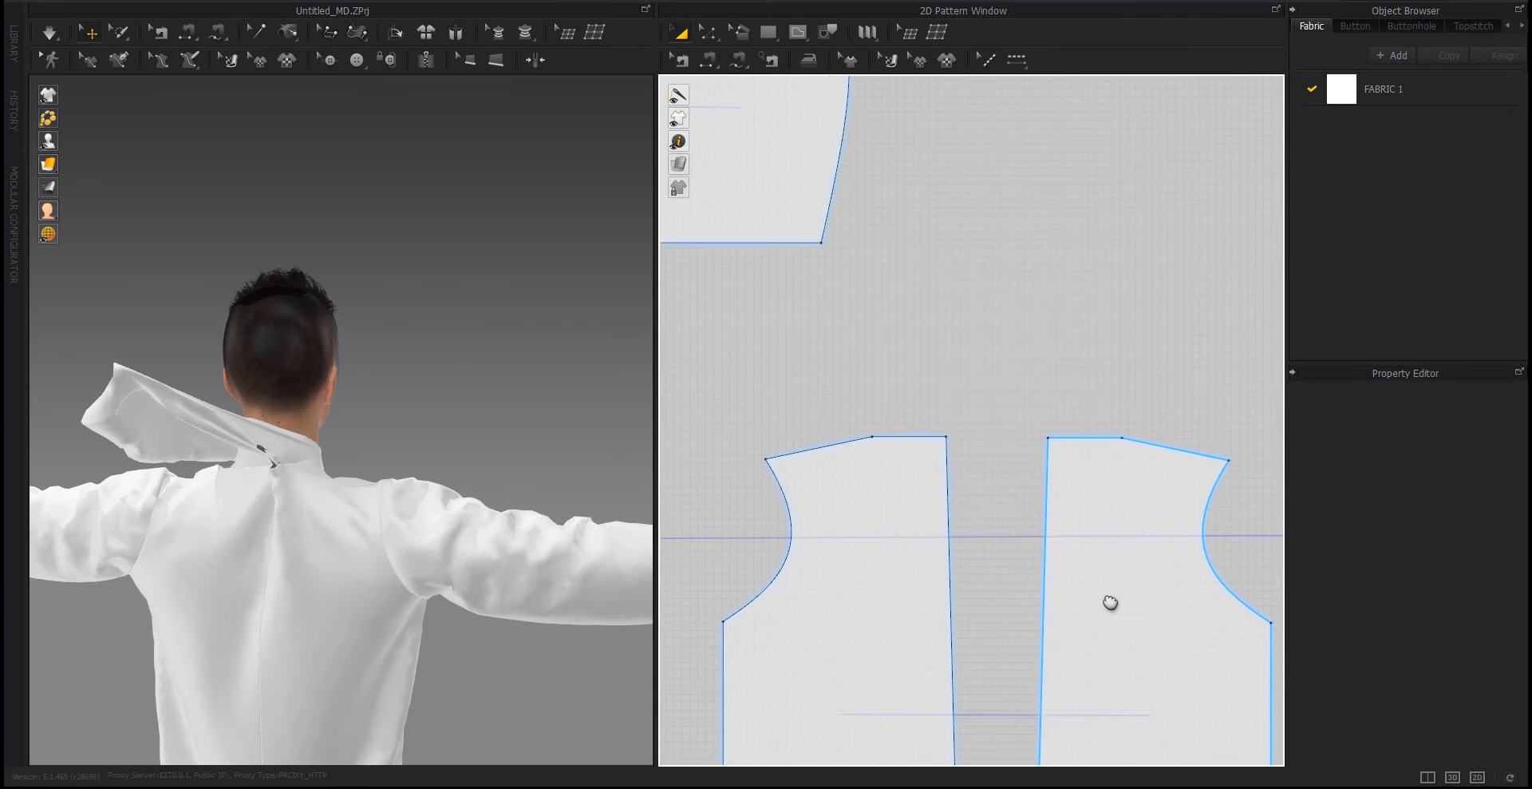
scroll(915, 443, "down", 3)
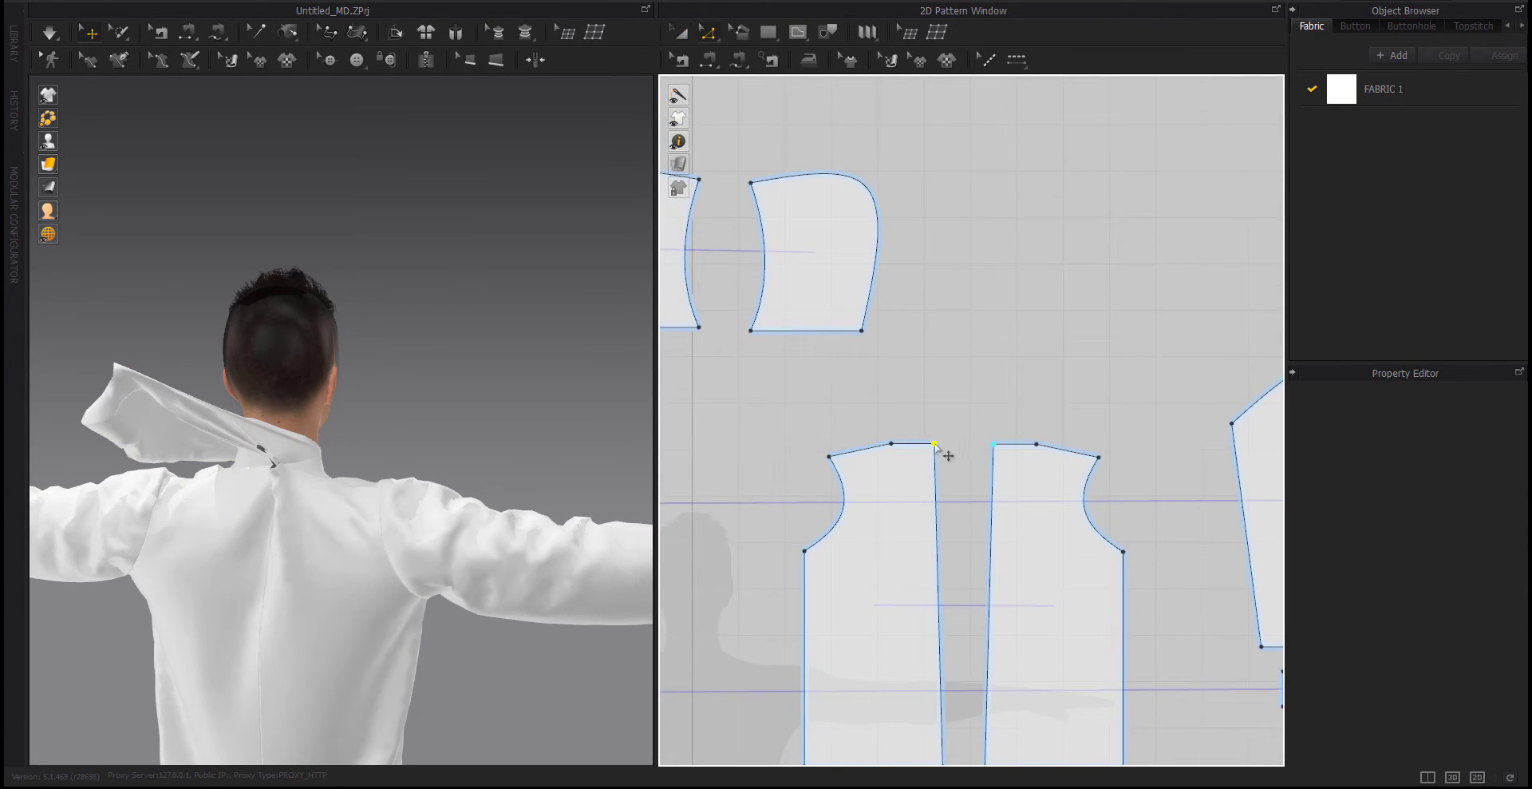
left_click_drag(934, 444, 889, 448)
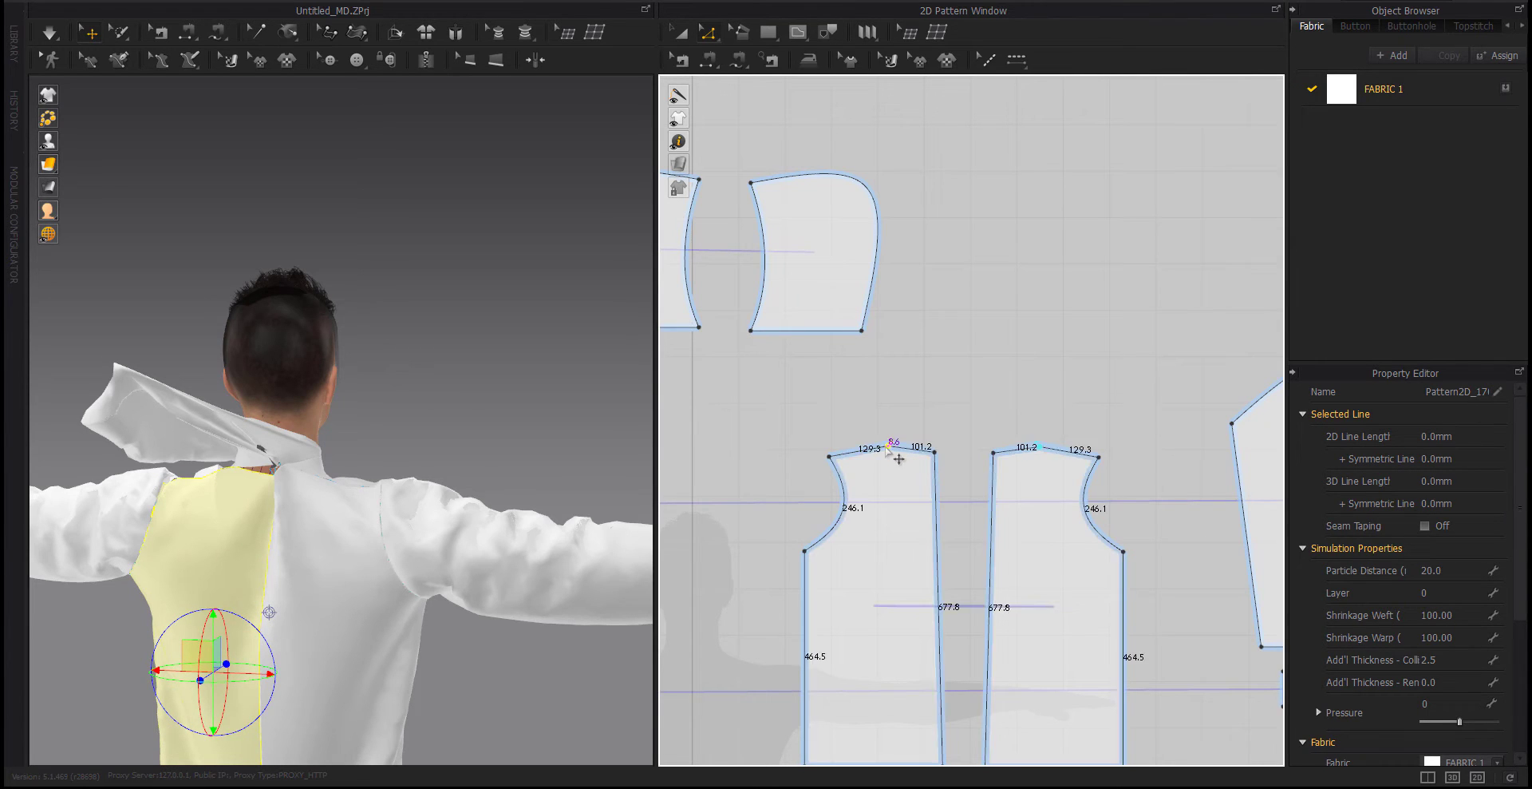
key("space")
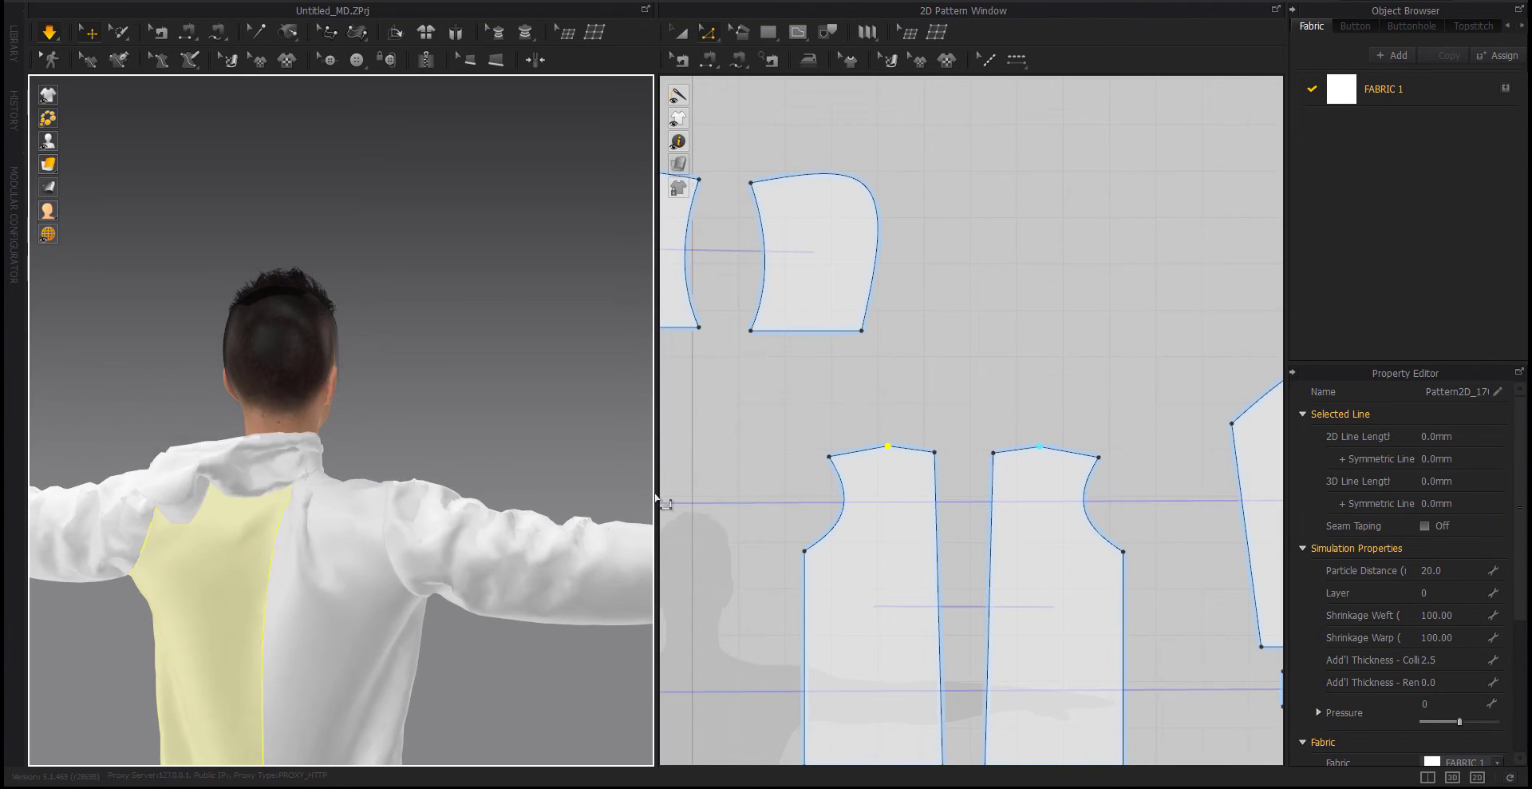
left_click_drag(231, 429, 256, 258)
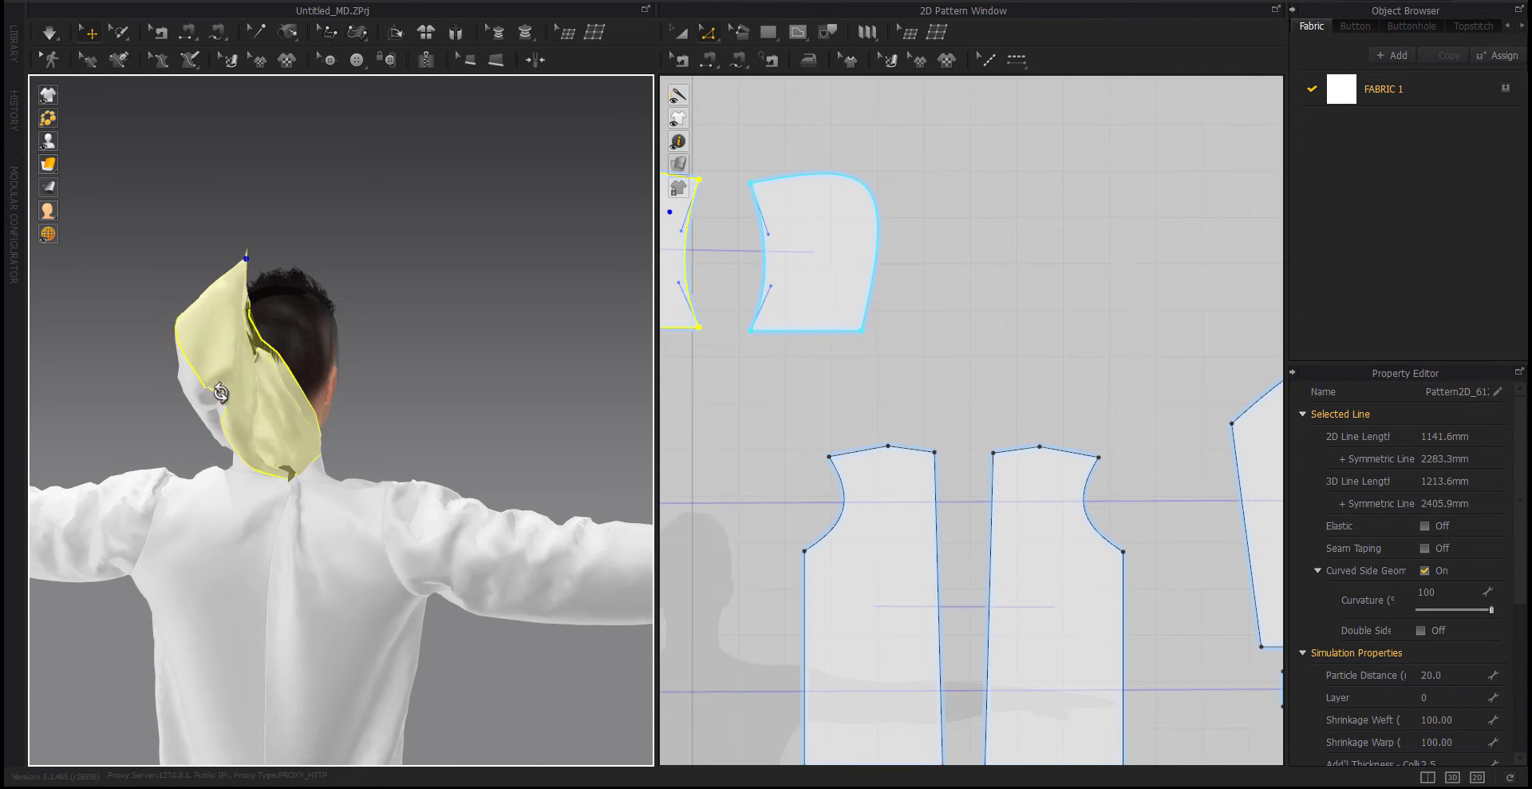
Stop the simulation and reset the hood's 3D arrangement flat beside the avatar
key("space")
right_click(271, 399)
left_click(351, 501)
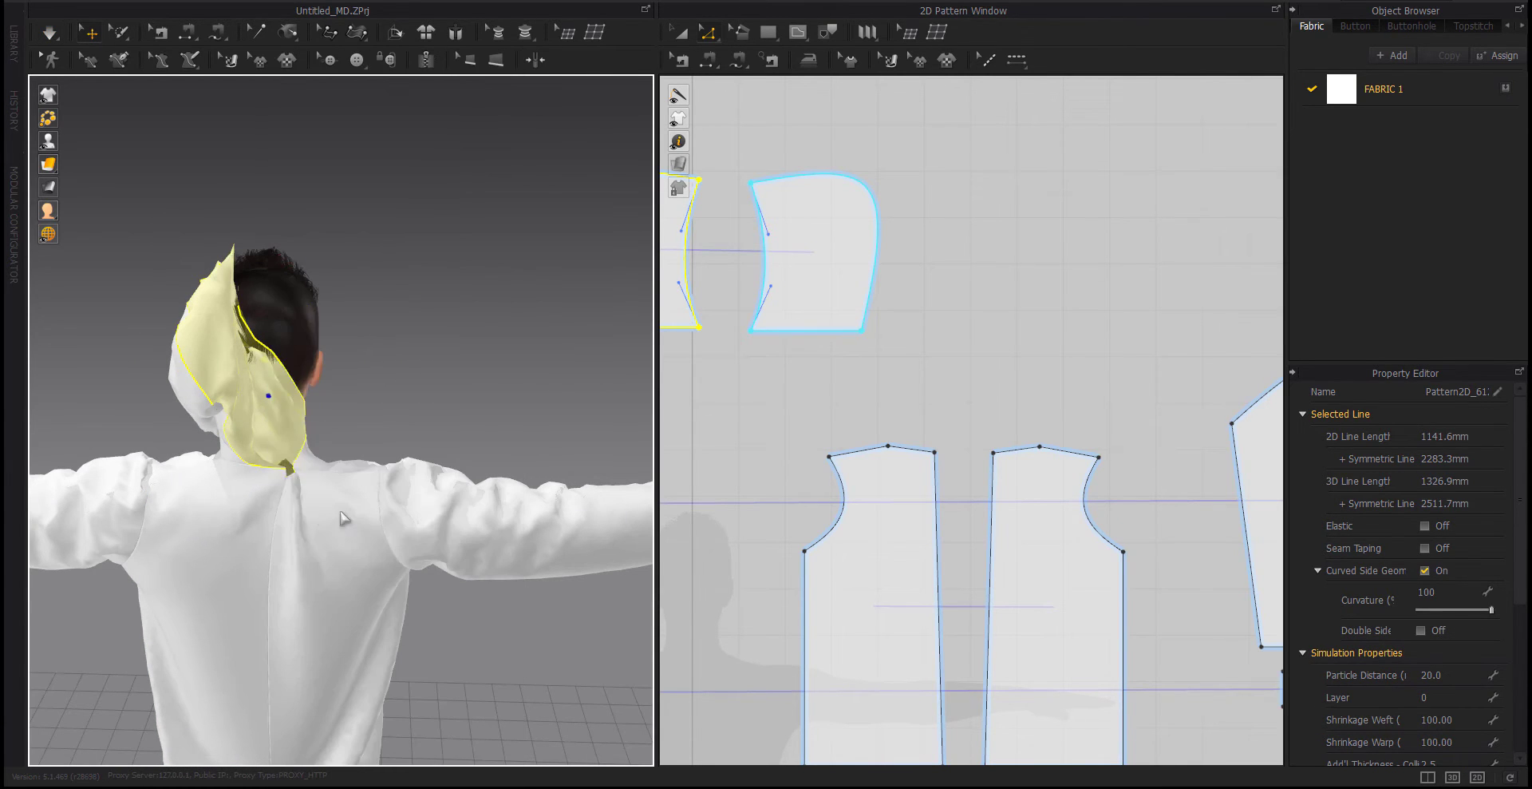
right_click(256, 418)
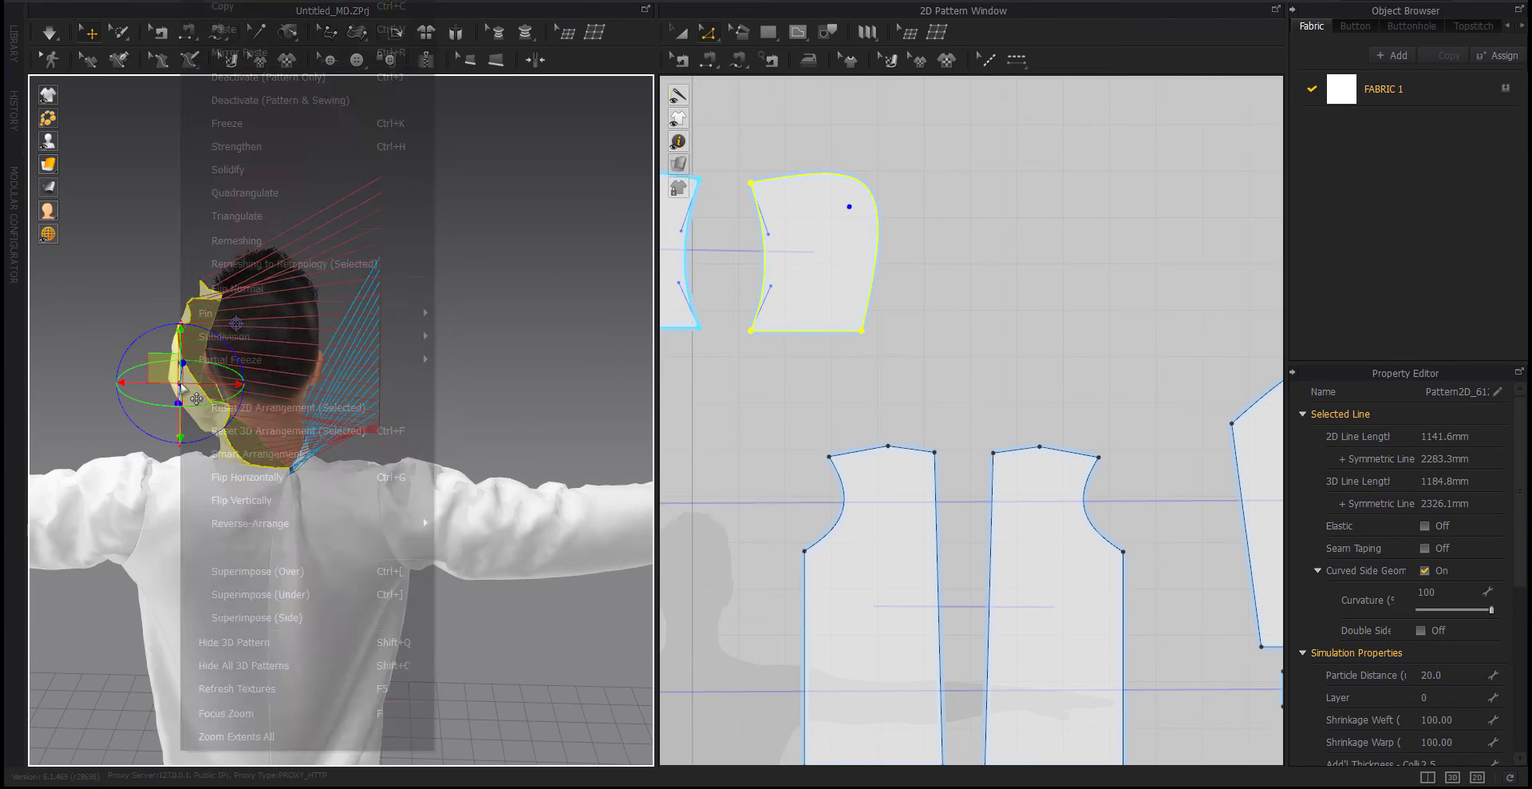
left_click(263, 431)
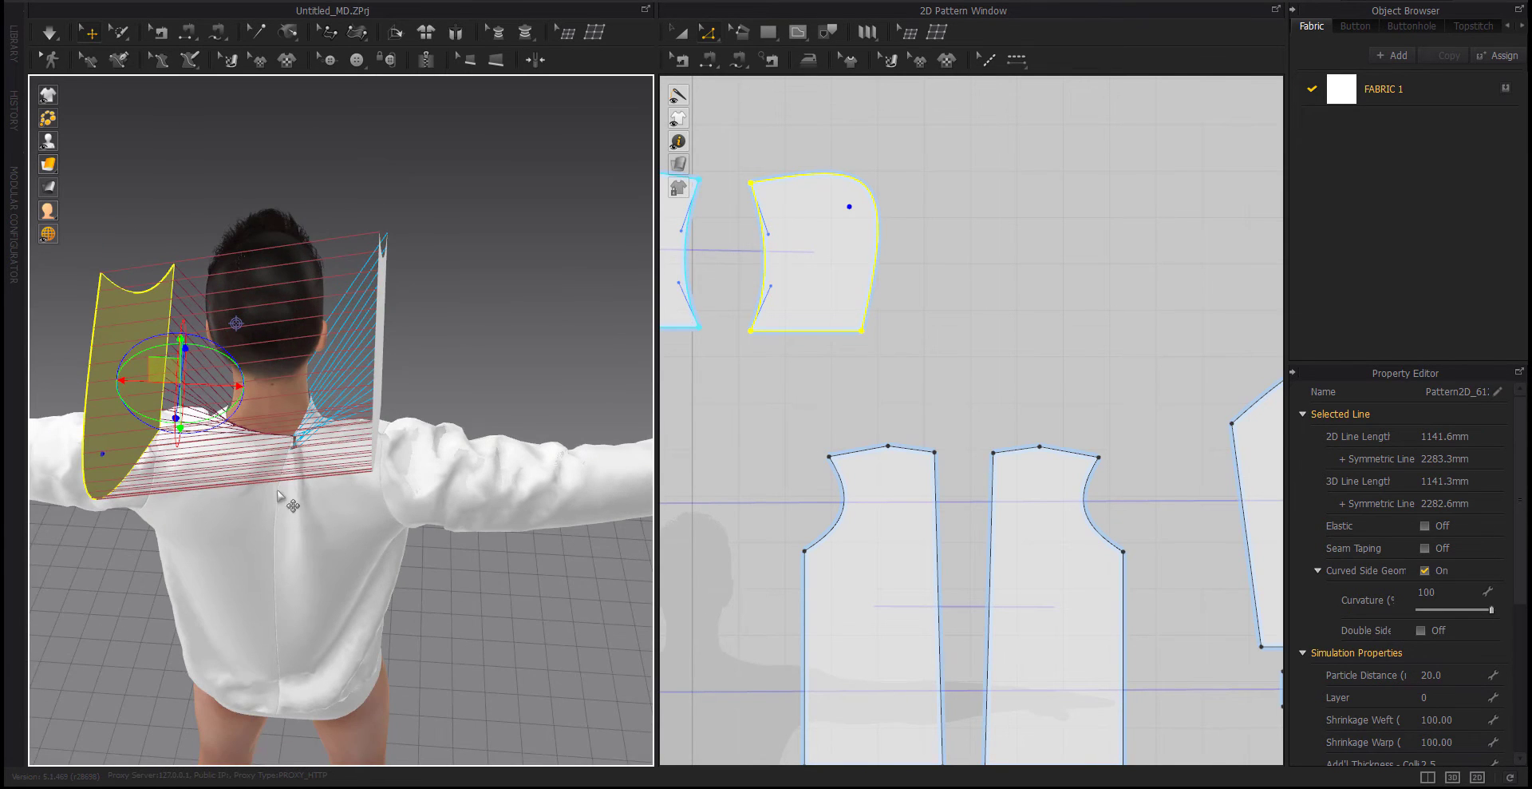
left_click(270, 507)
Simulate again and pull the hood left so it settles around the shoulders
left_click(300, 531)
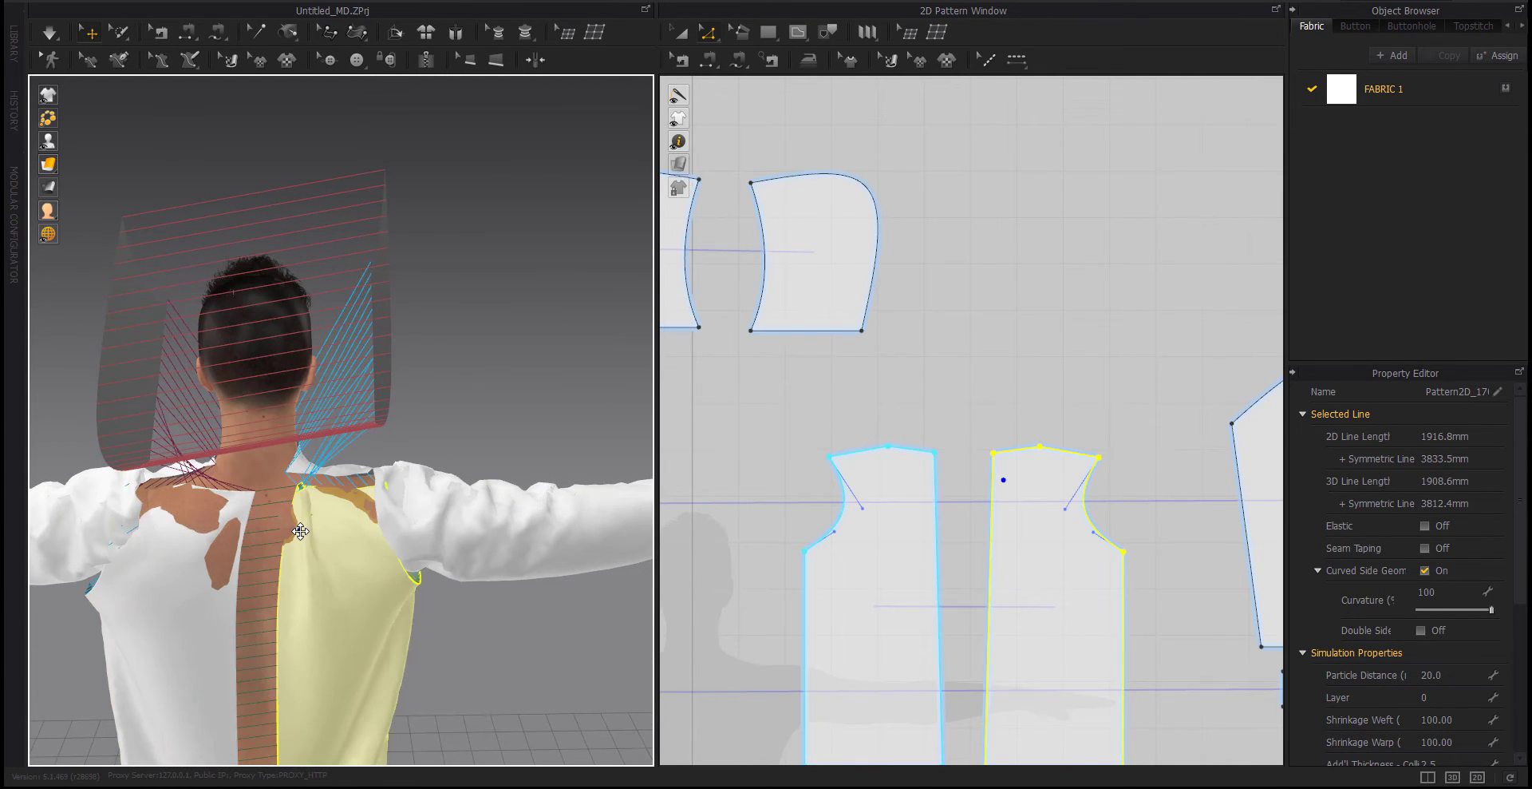
right_click_drag(300, 531, 239, 575)
left_click(198, 523)
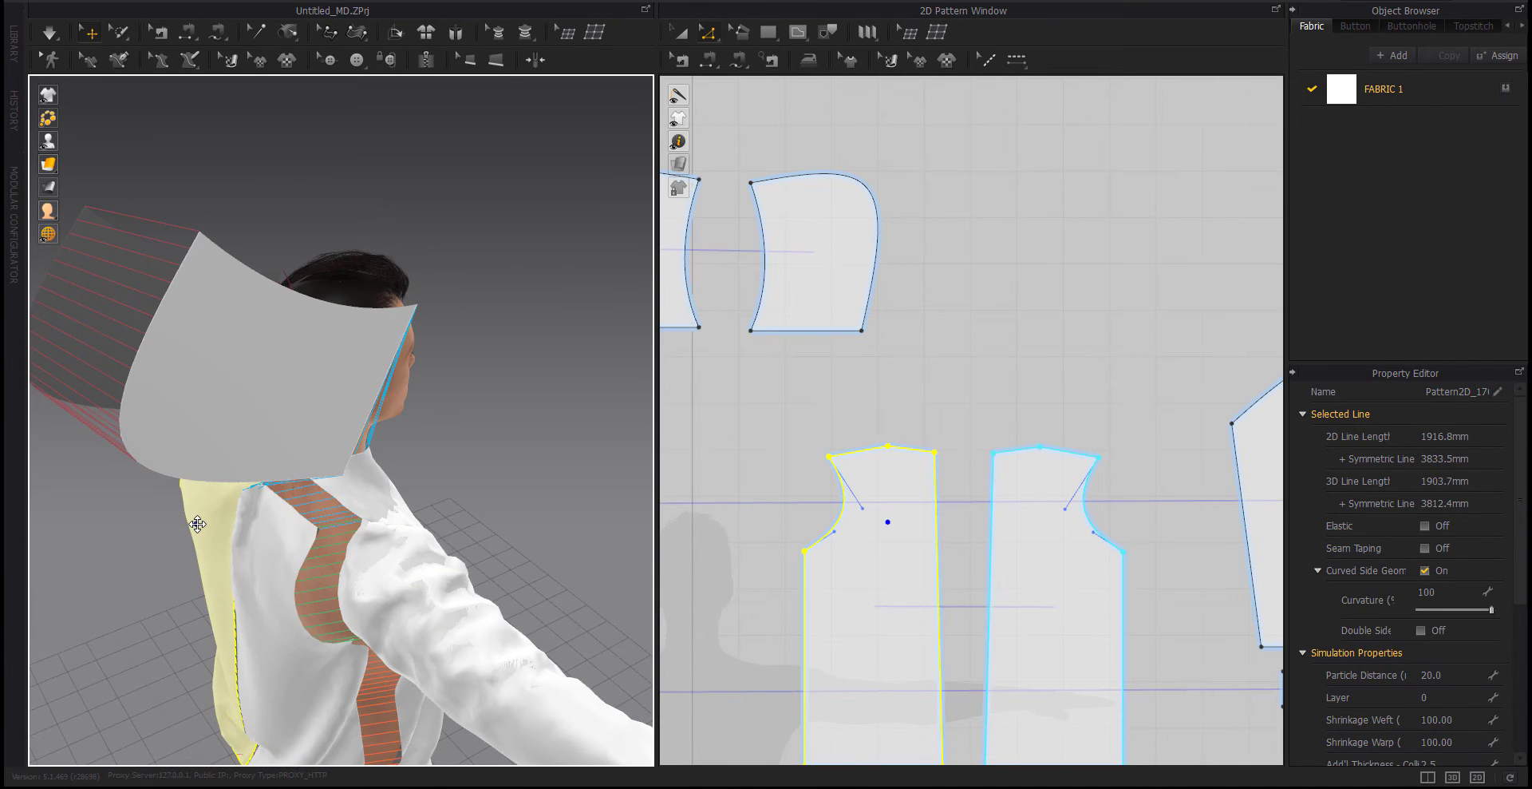
key("space")
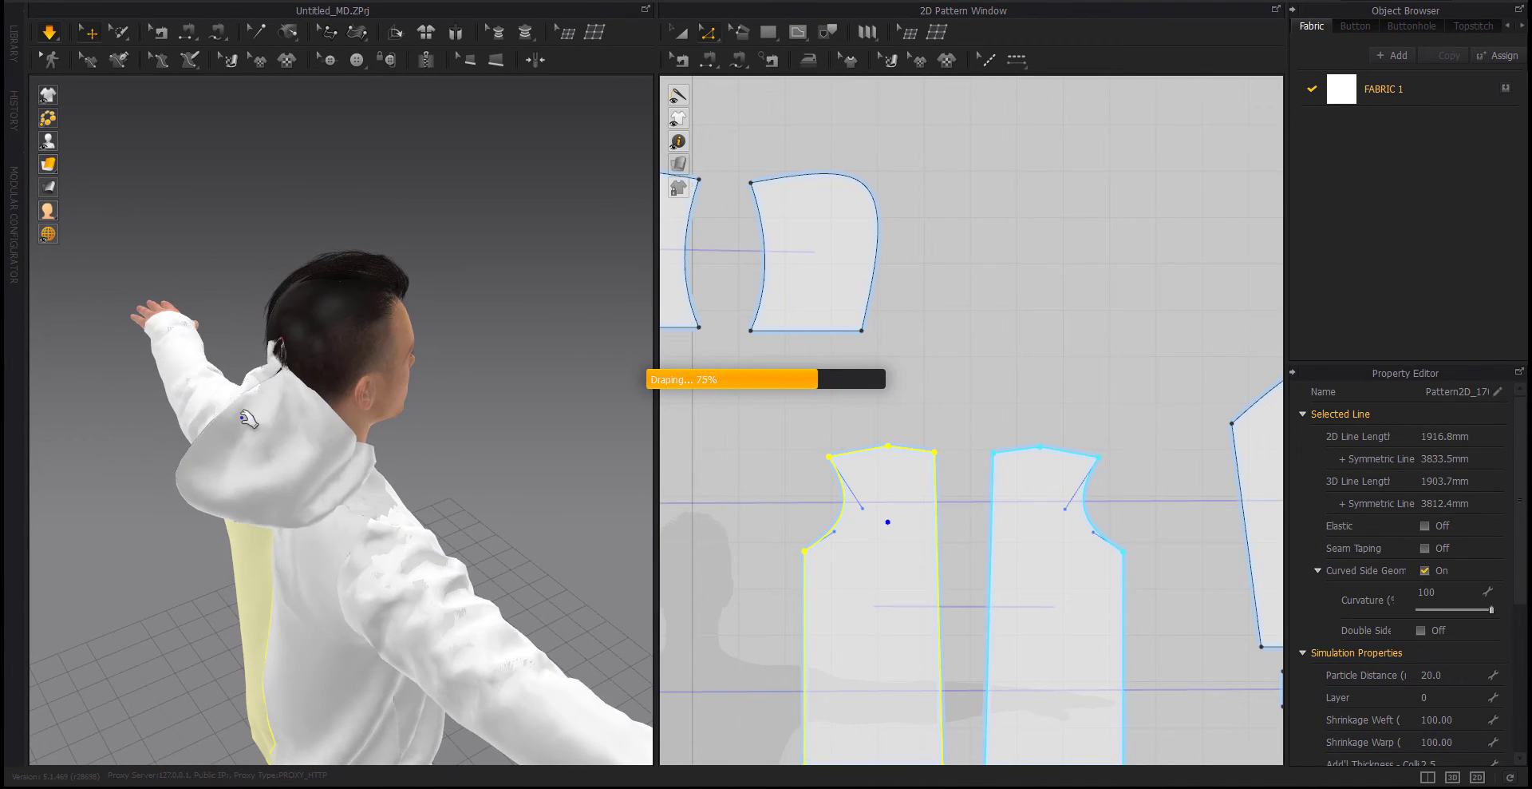
mouse_move(249, 419)
left_mouse_down()
mouse_move(266, 436)
mouse_move(109, 511)
left_mouse_up()
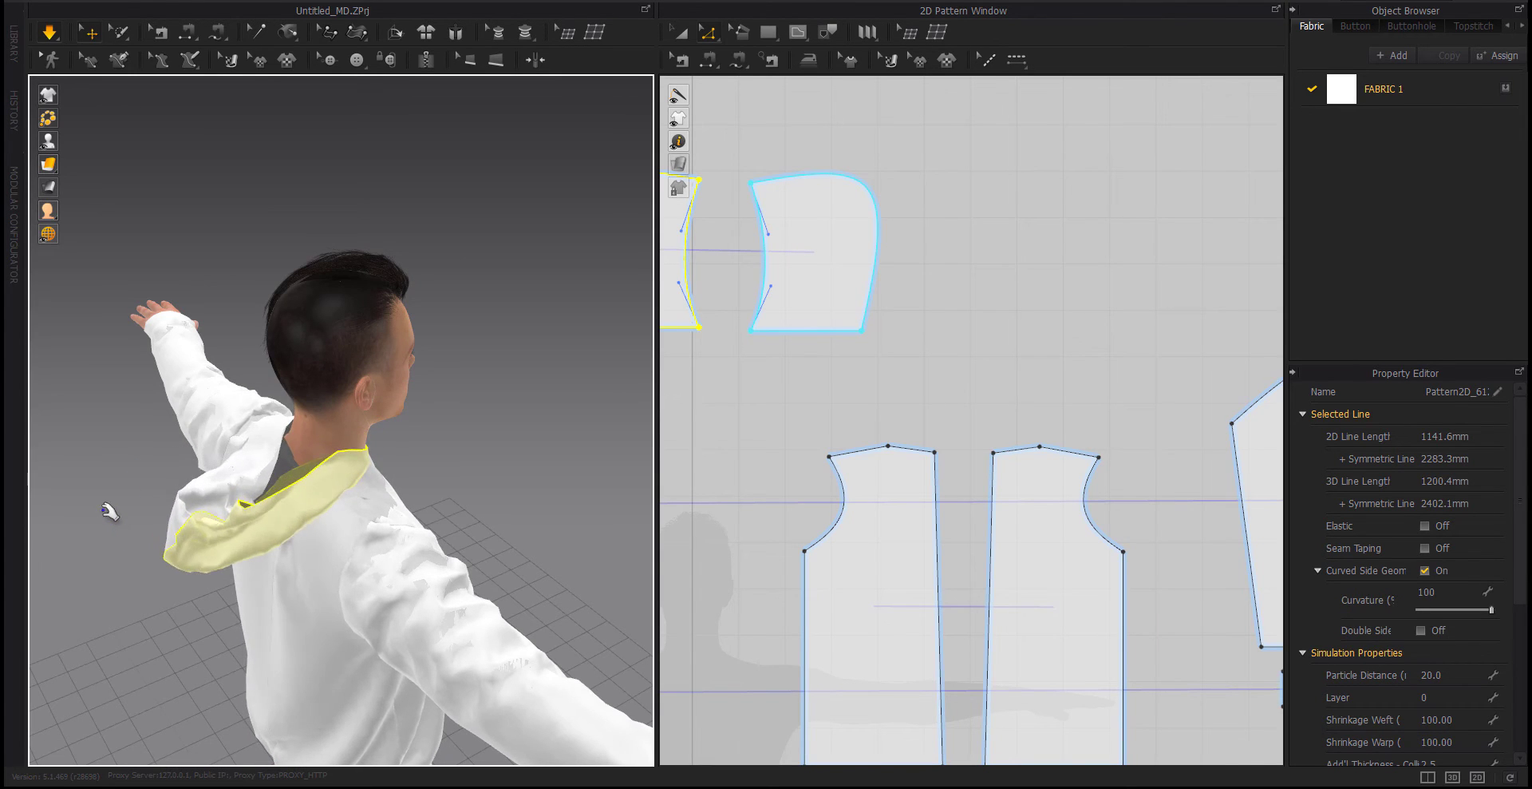
mouse_move(109, 511)
right_mouse_down()
mouse_move(184, 526)
mouse_move(116, 502)
right_mouse_up()
Select both hood pieces and move them higher in the 2D pattern layout
scroll(852, 335, "down", 3)
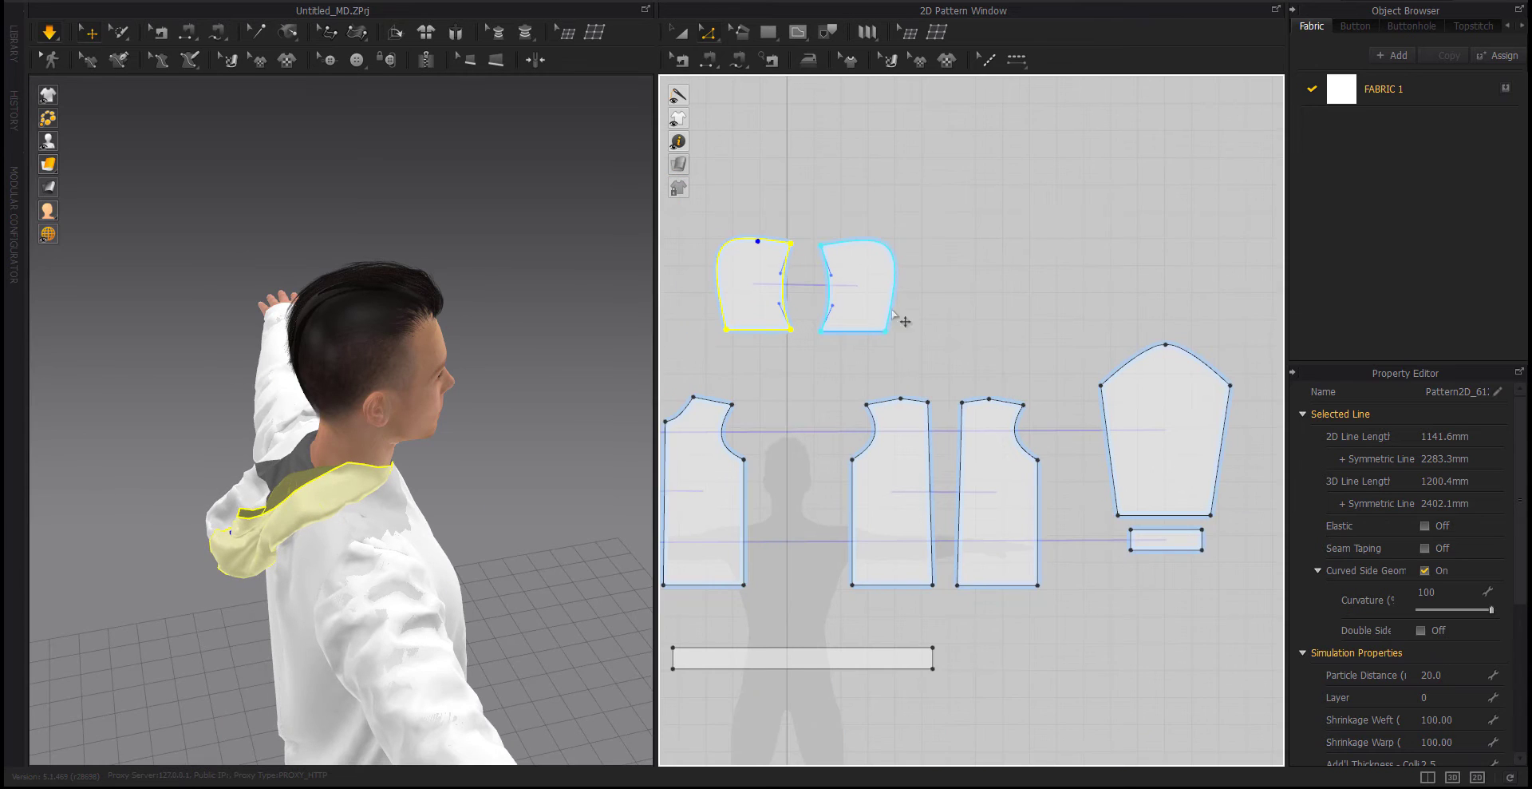
left_click_drag(934, 195, 714, 351)
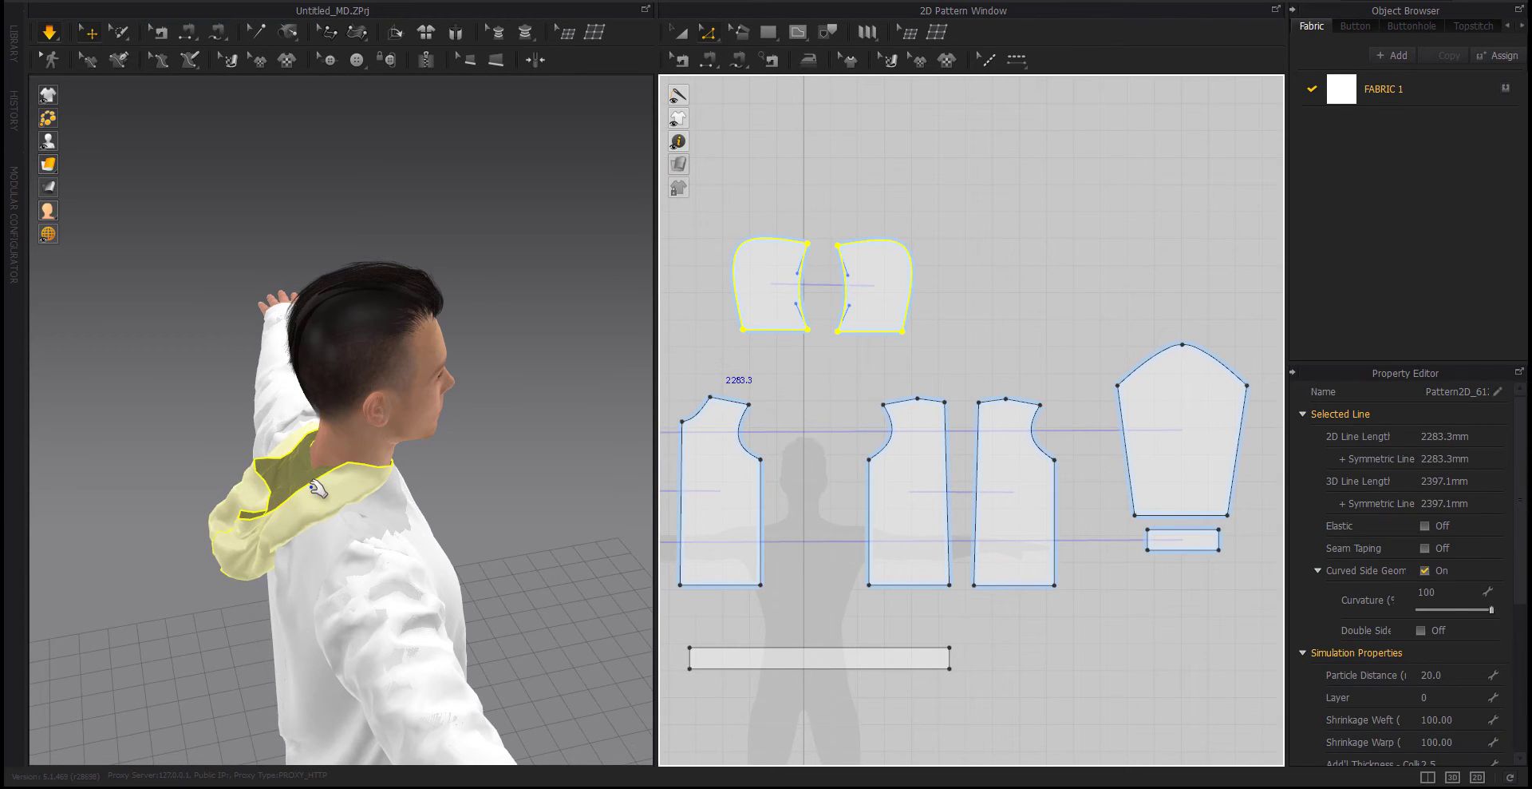
left_click(288, 502)
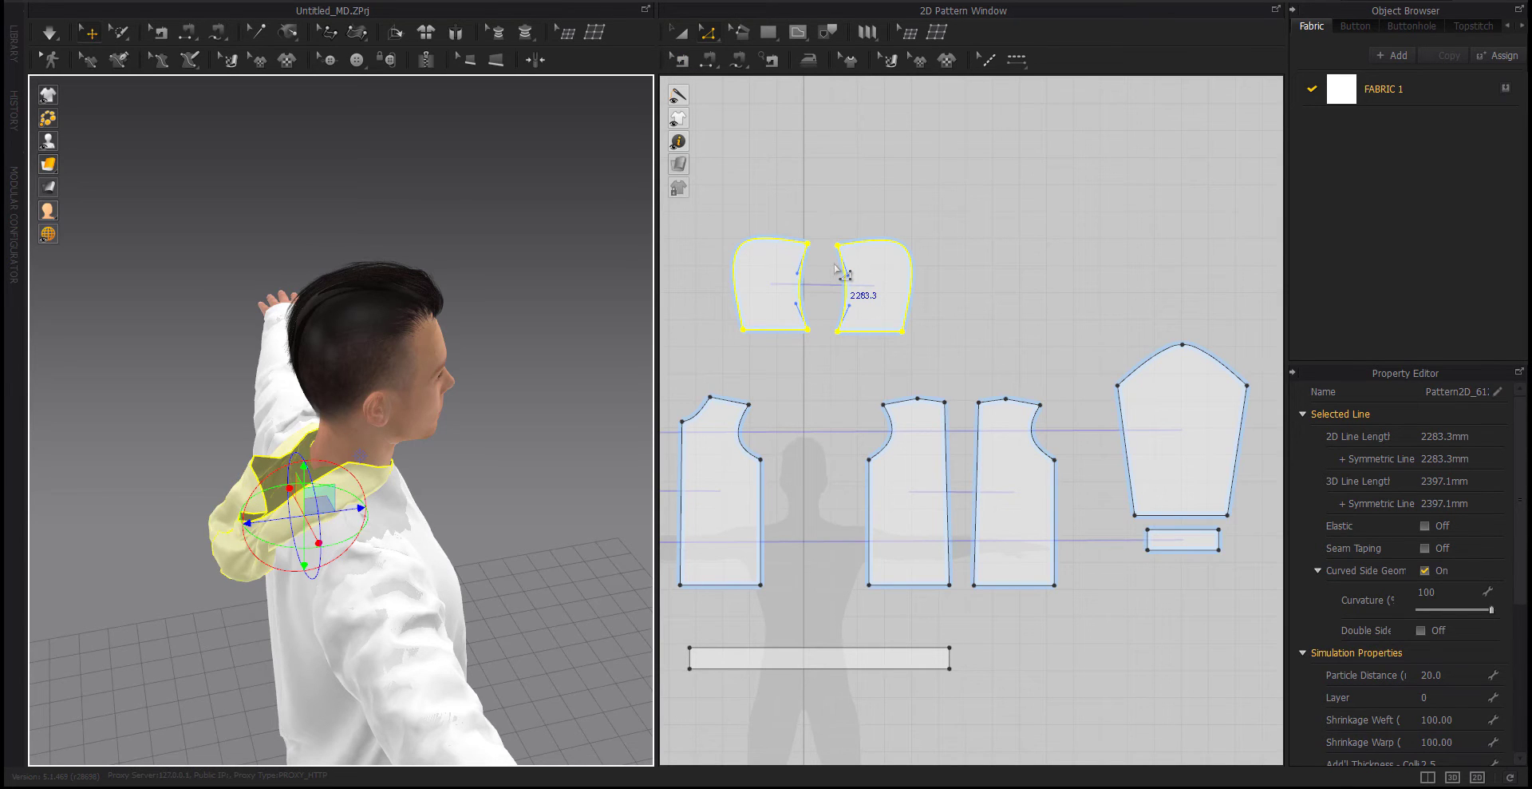
scroll(832, 193, "down", 2)
right_click_drag(870, 208, 889, 234)
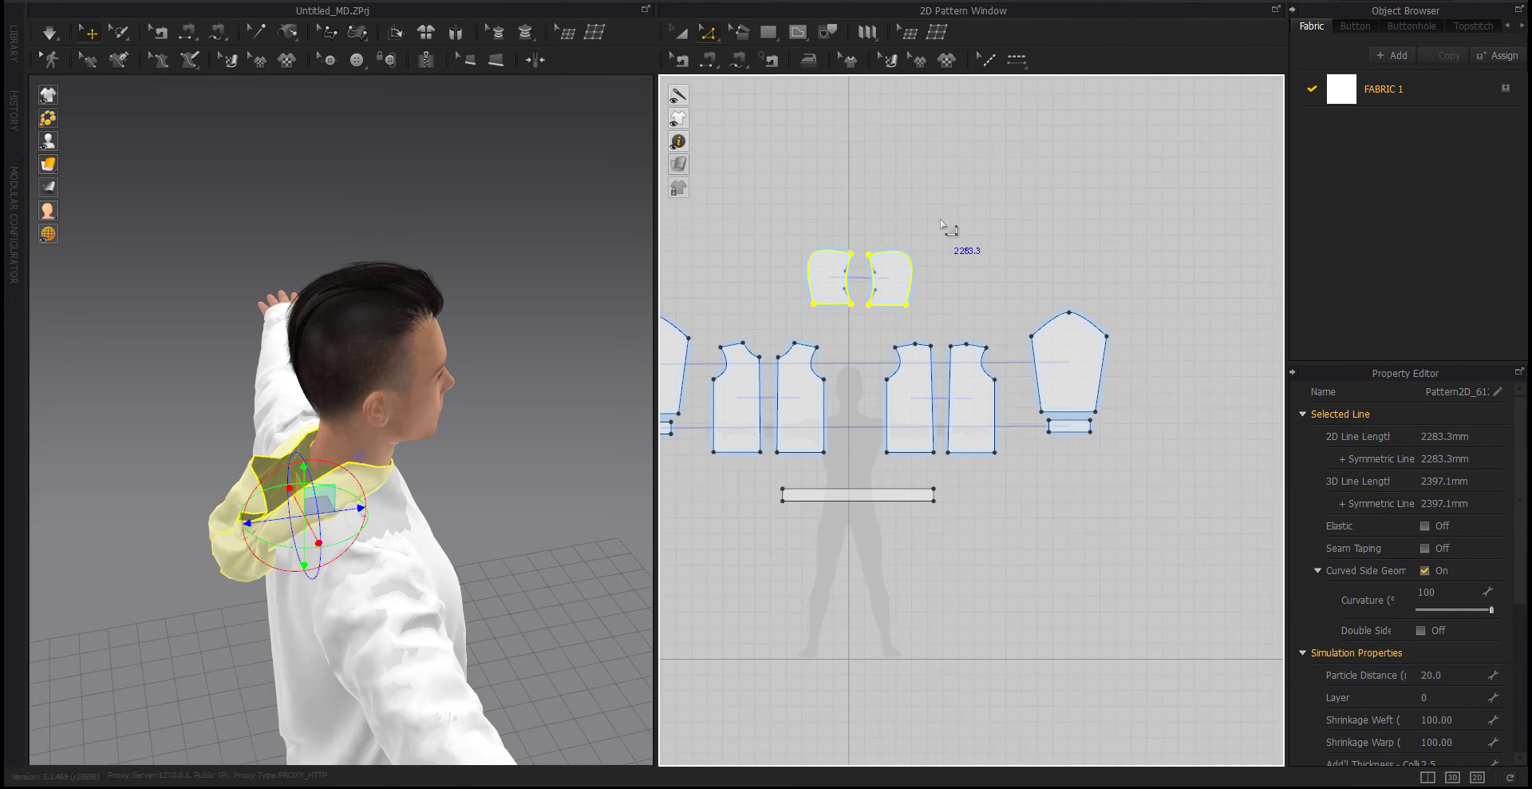
left_click_drag(954, 217, 775, 309)
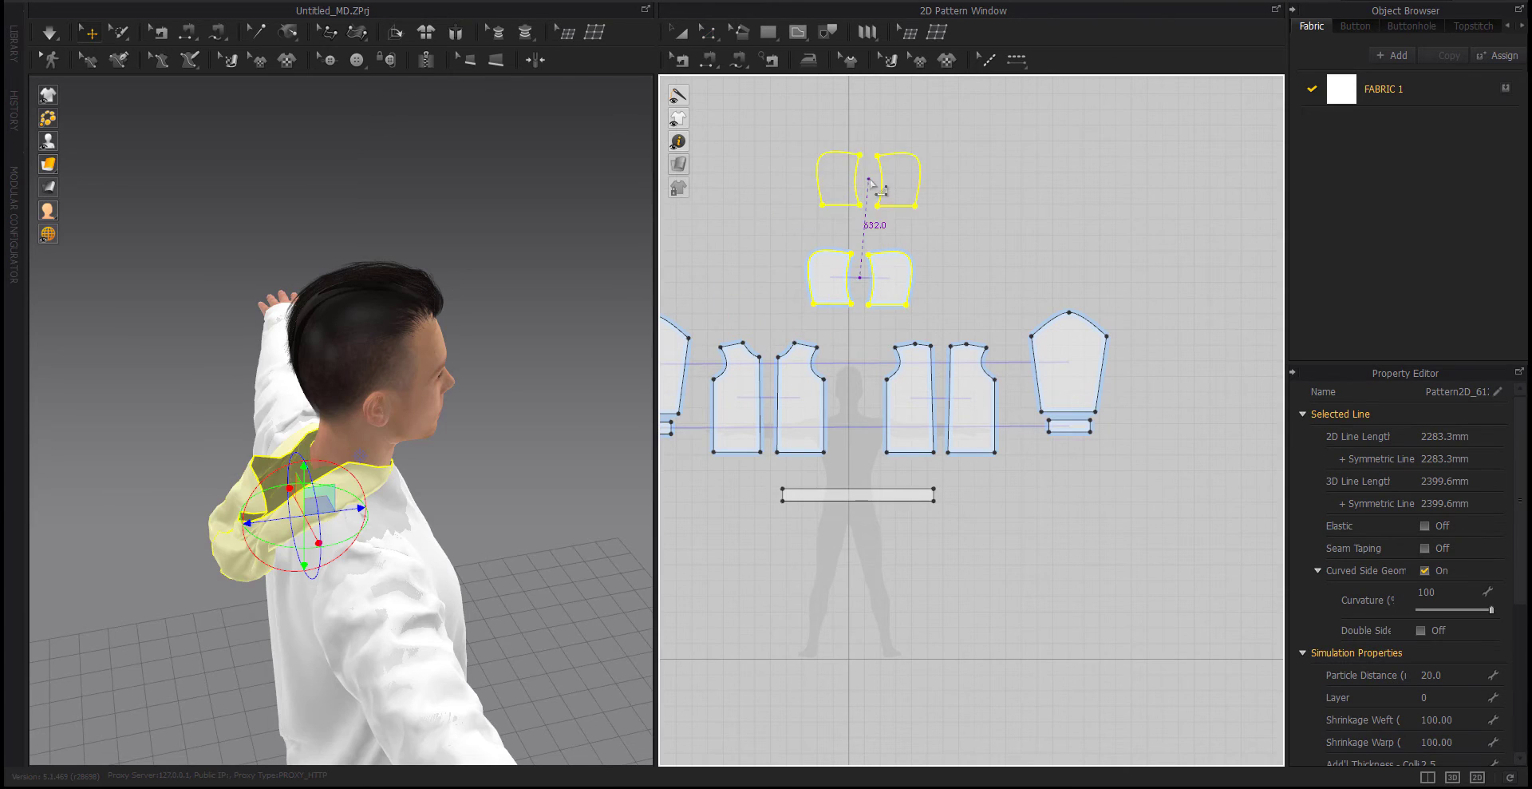
Reselect both hood pieces and delete the draped hood from the avatar
mouse_move(936, 226)
left_mouse_down()
mouse_move(772, 300)
mouse_move(781, 329)
left_mouse_up()
key("Delete")
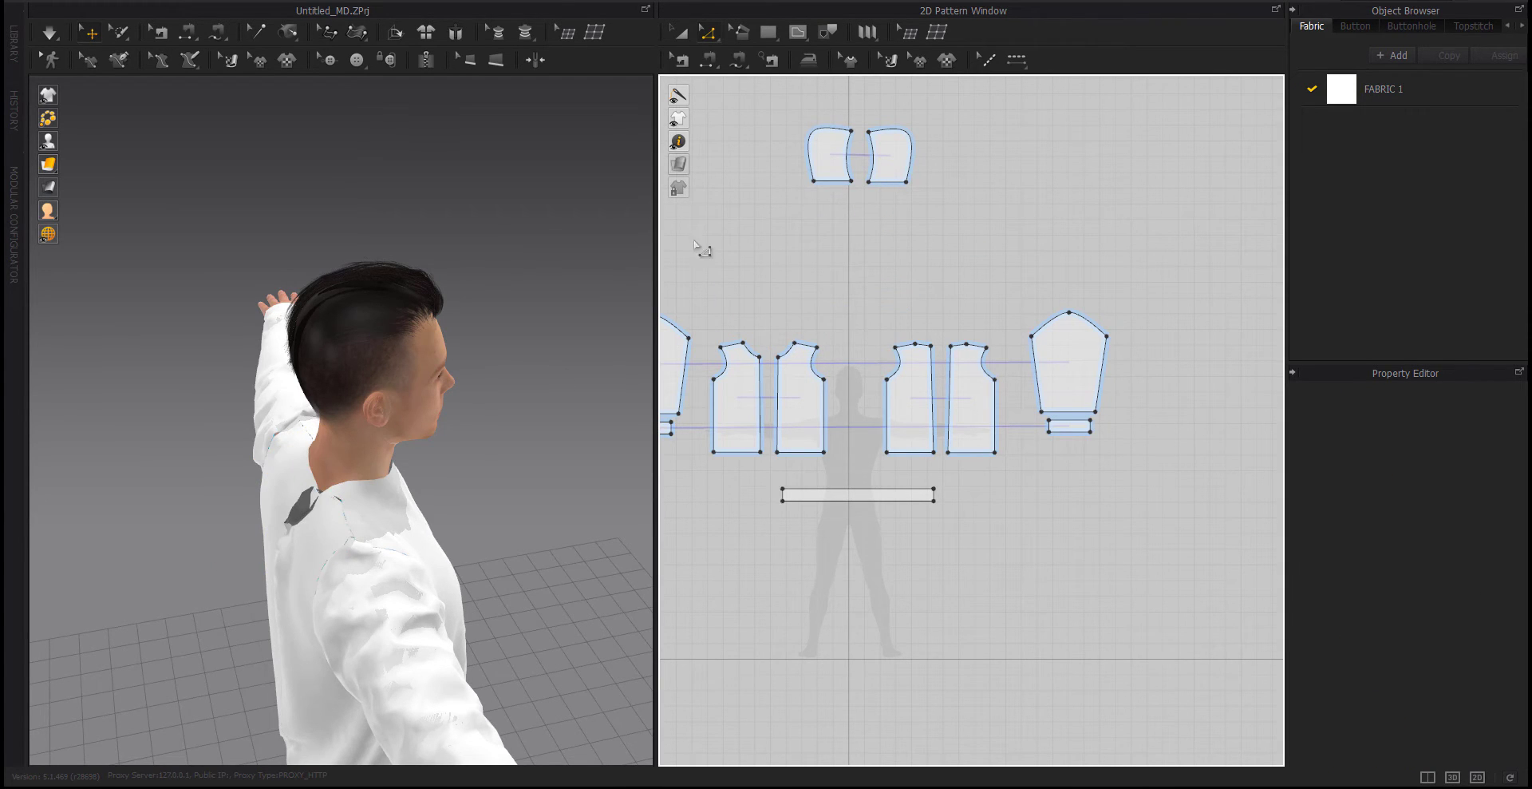
scroll(255, 256, "down", 3)
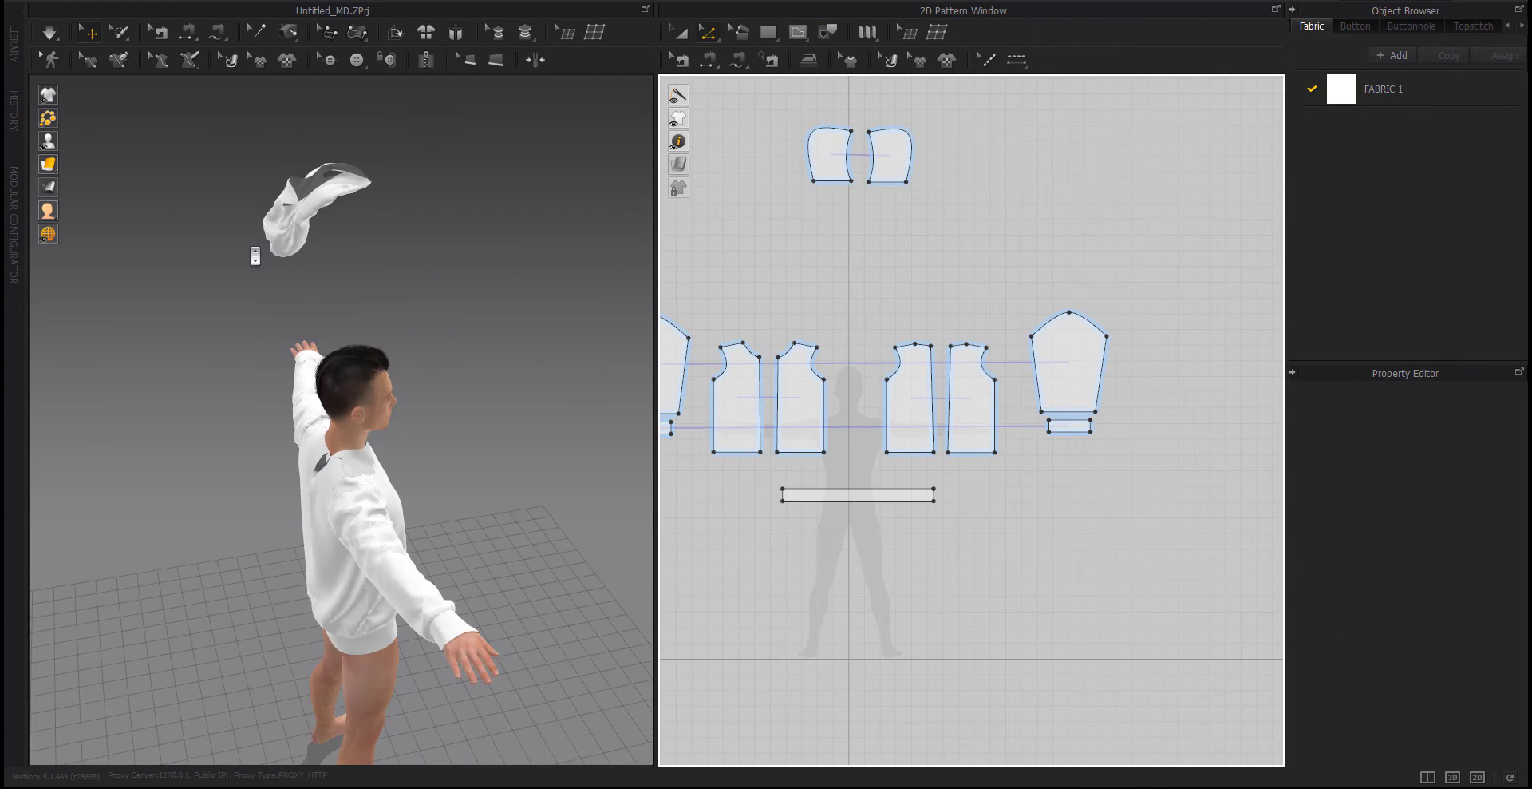
Switch 3D selection to the garment mesh and start the draping simulation
left_click(116, 40)
left_click(141, 144)
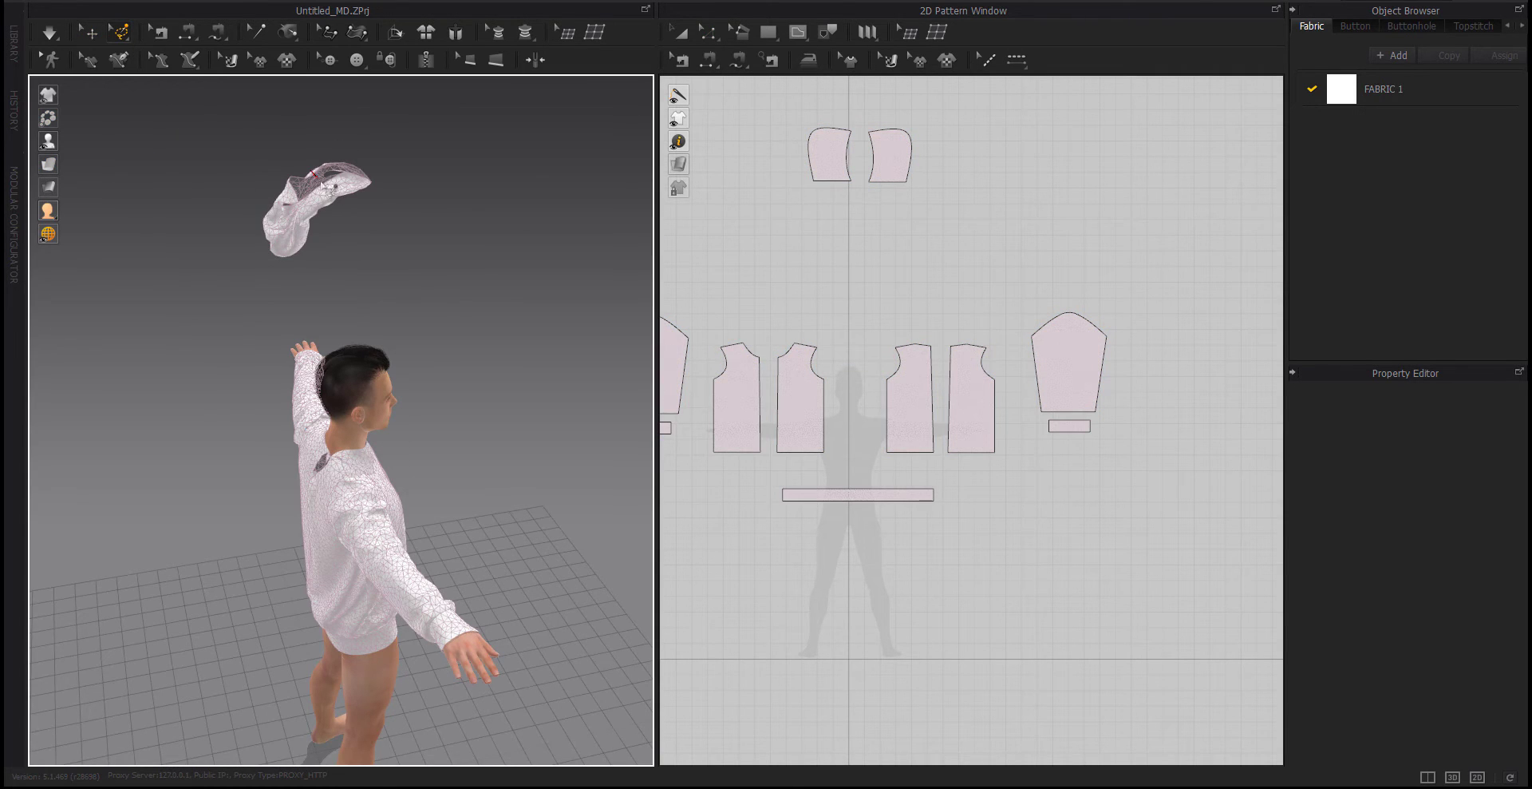
scroll(328, 196, "up", 2)
scroll(336, 260, "up", 2)
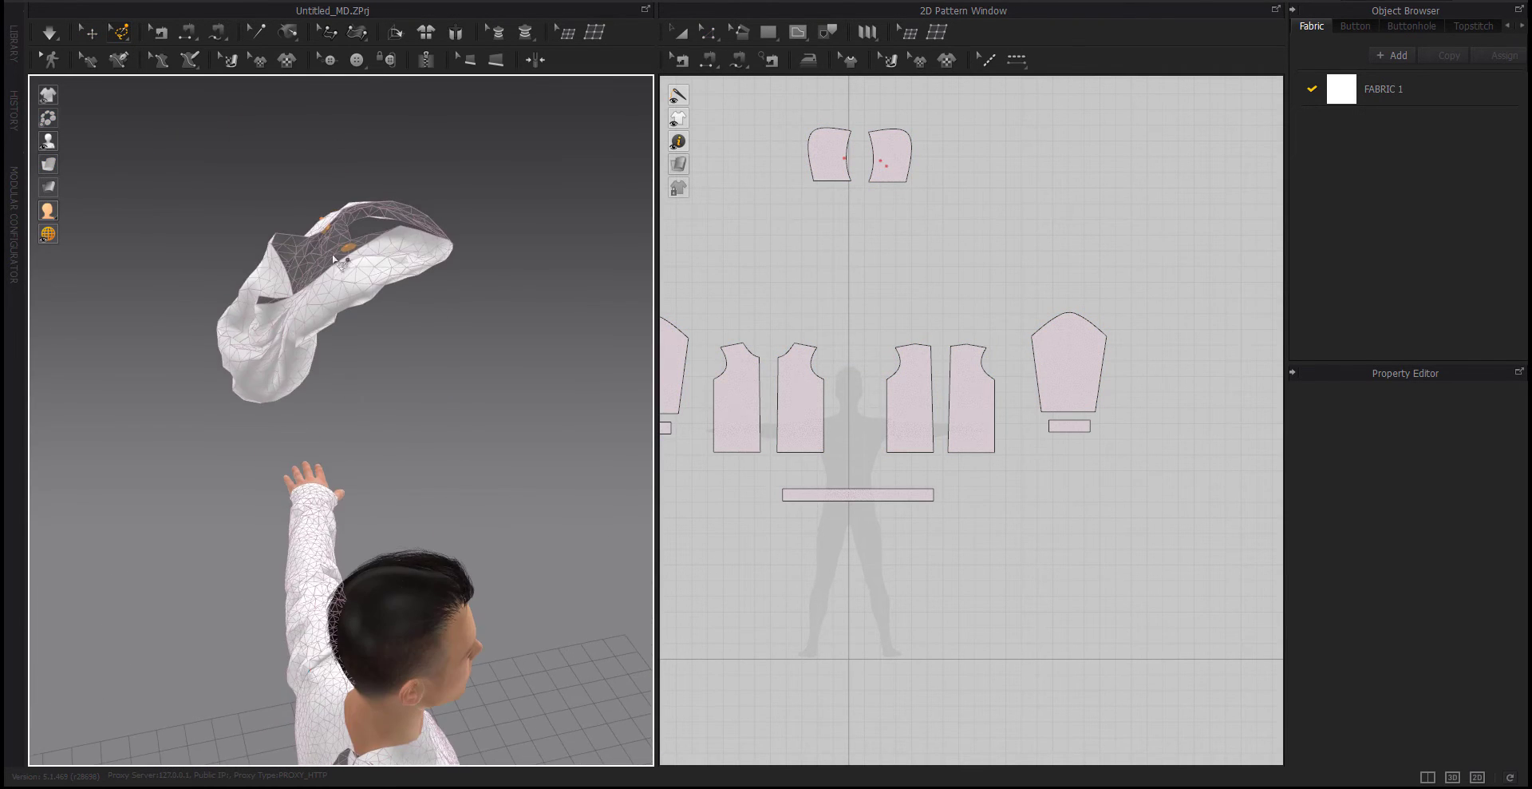
key("space")
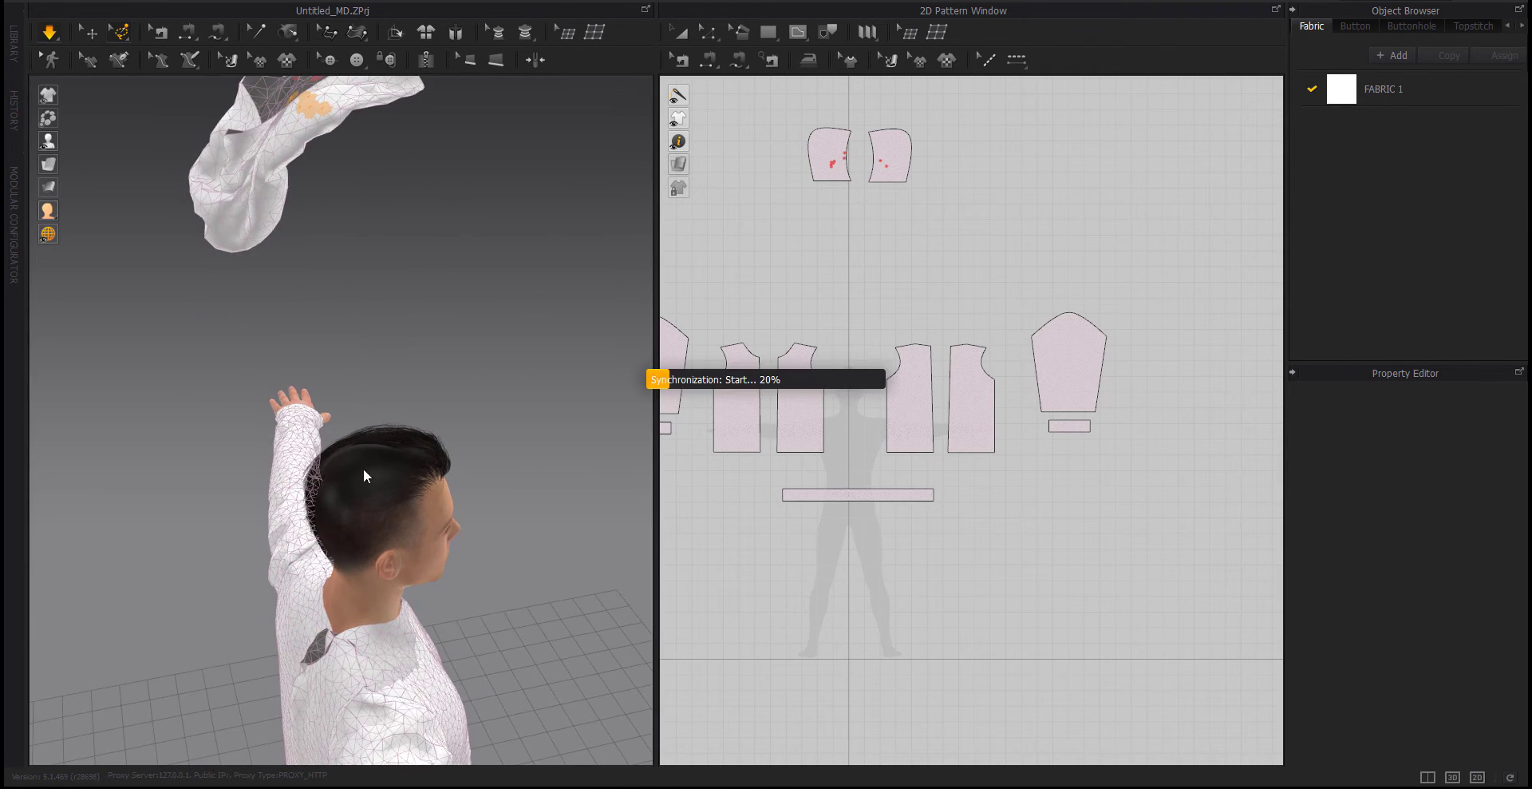
Move the first back panel's top corner point outward and re-drape the garment
mouse_move(392, 404)
right_mouse_down()
mouse_move(462, 427)
mouse_move(404, 472)
mouse_move(431, 504)
right_mouse_up()
left_click(346, 459)
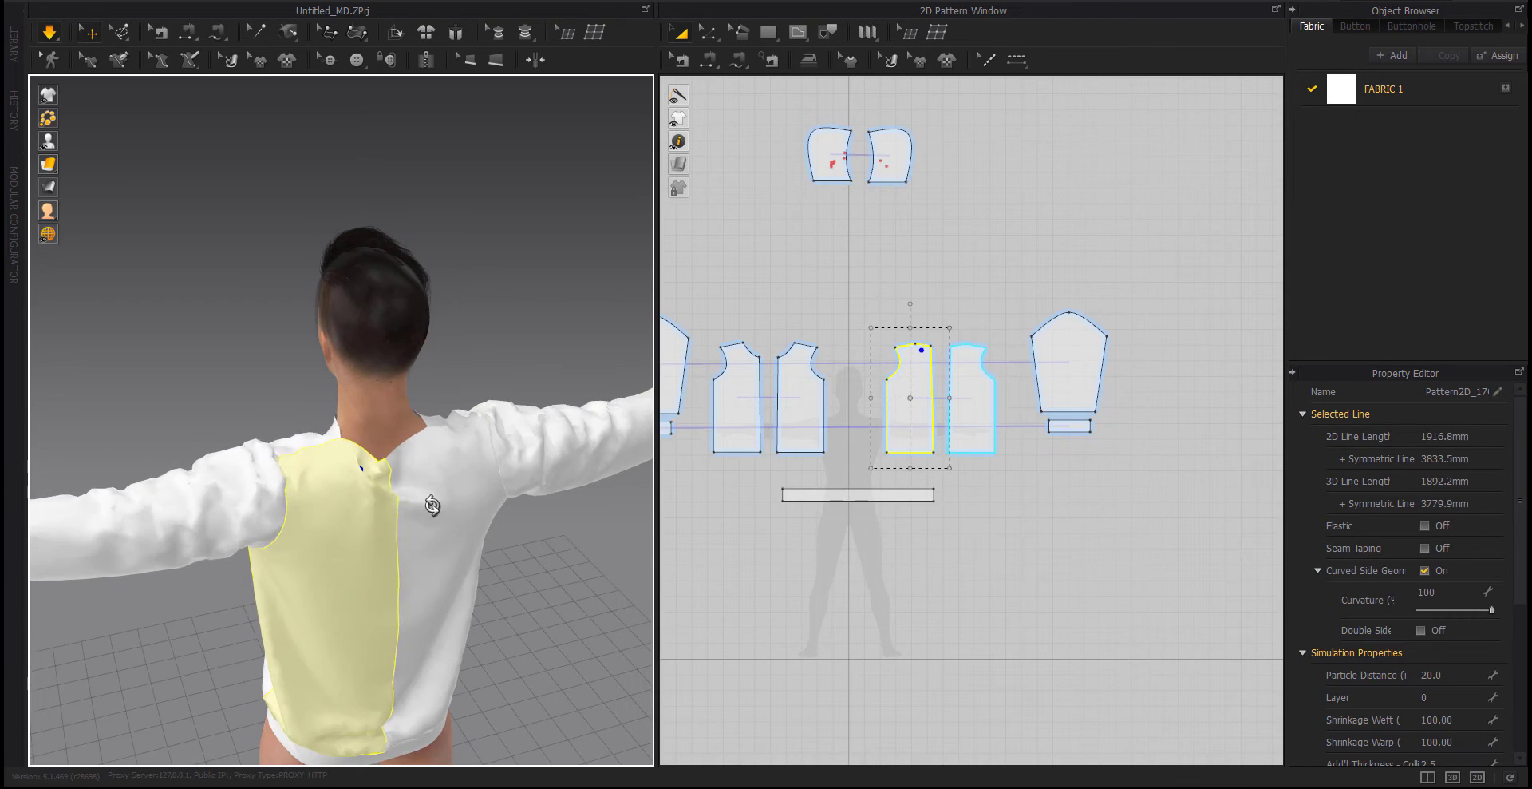
scroll(391, 468, "up", 3)
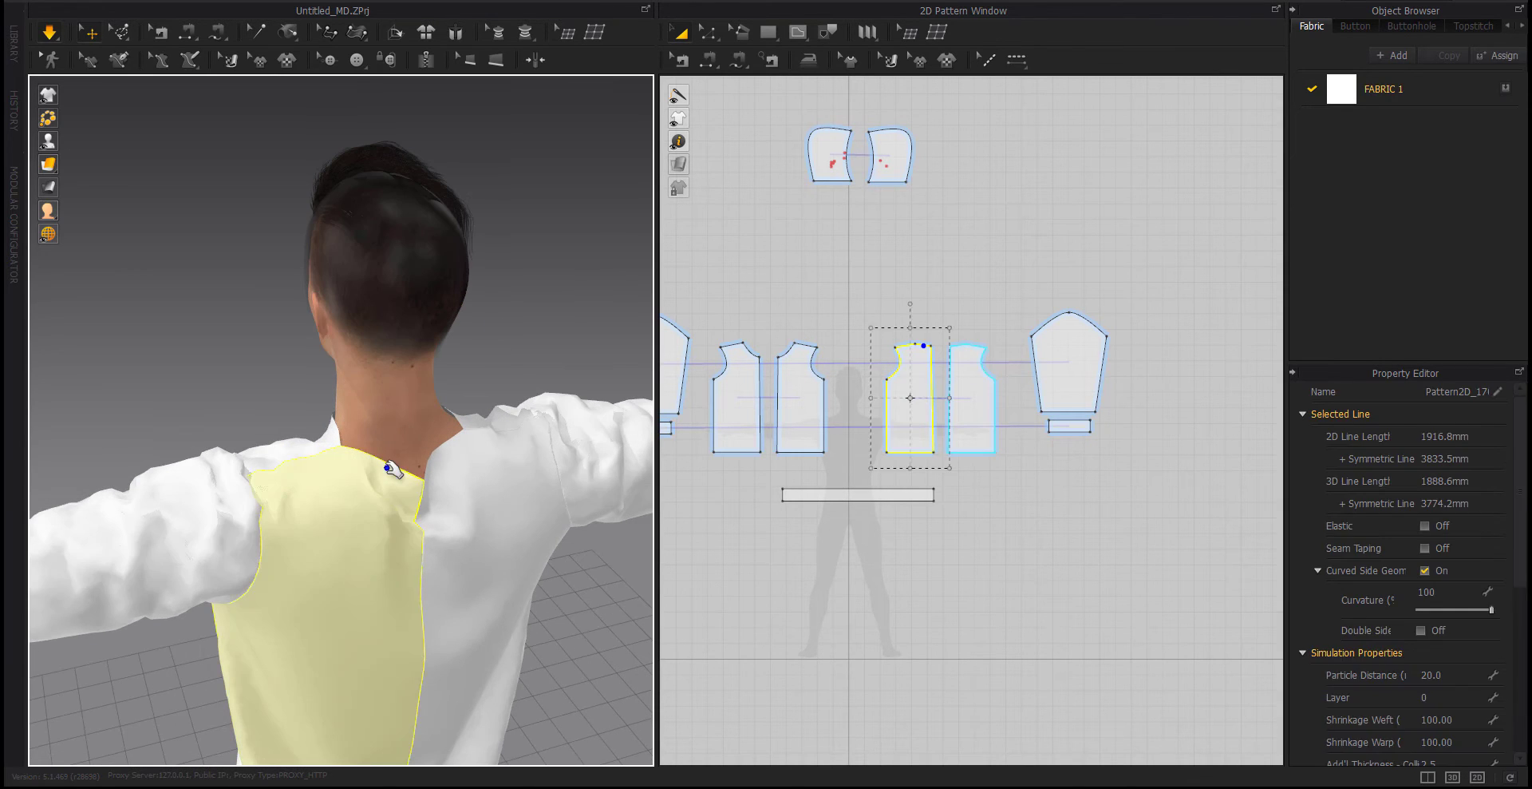
left_click(853, 327)
scroll(936, 370, "up", 5)
right_click_drag(946, 400, 948, 424)
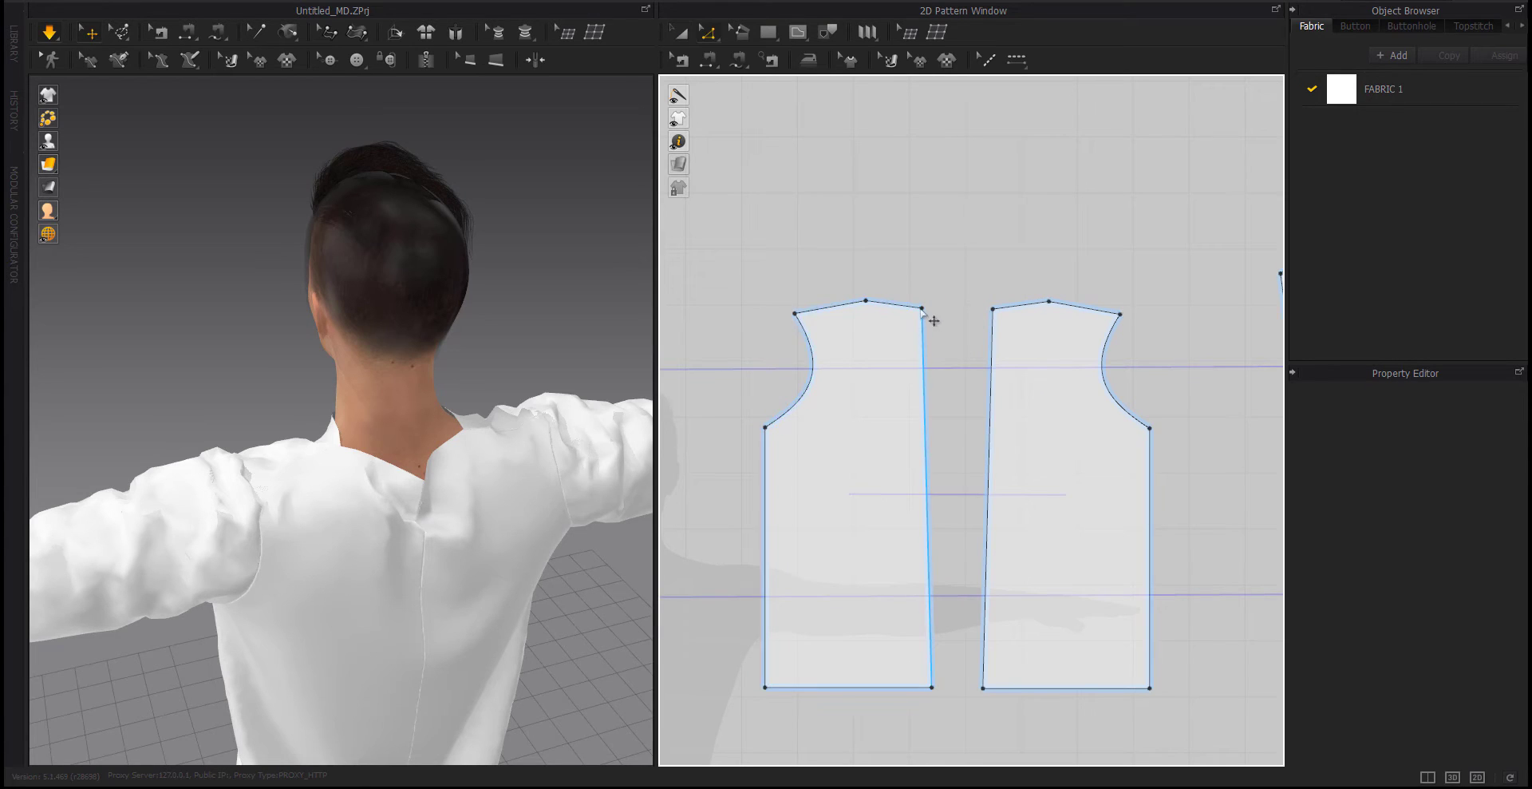
left_click_drag(922, 310, 929, 313)
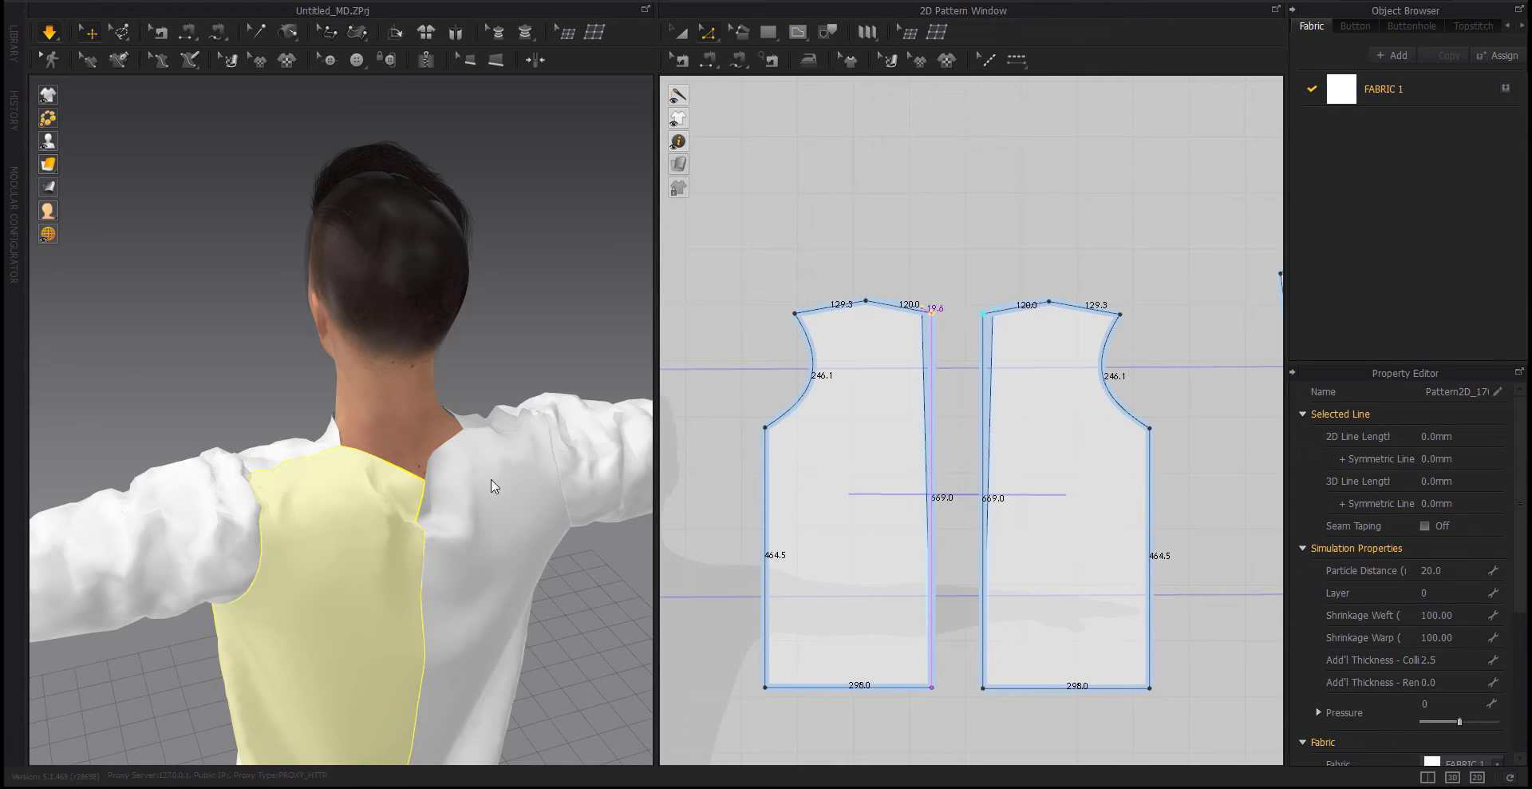
key("space")
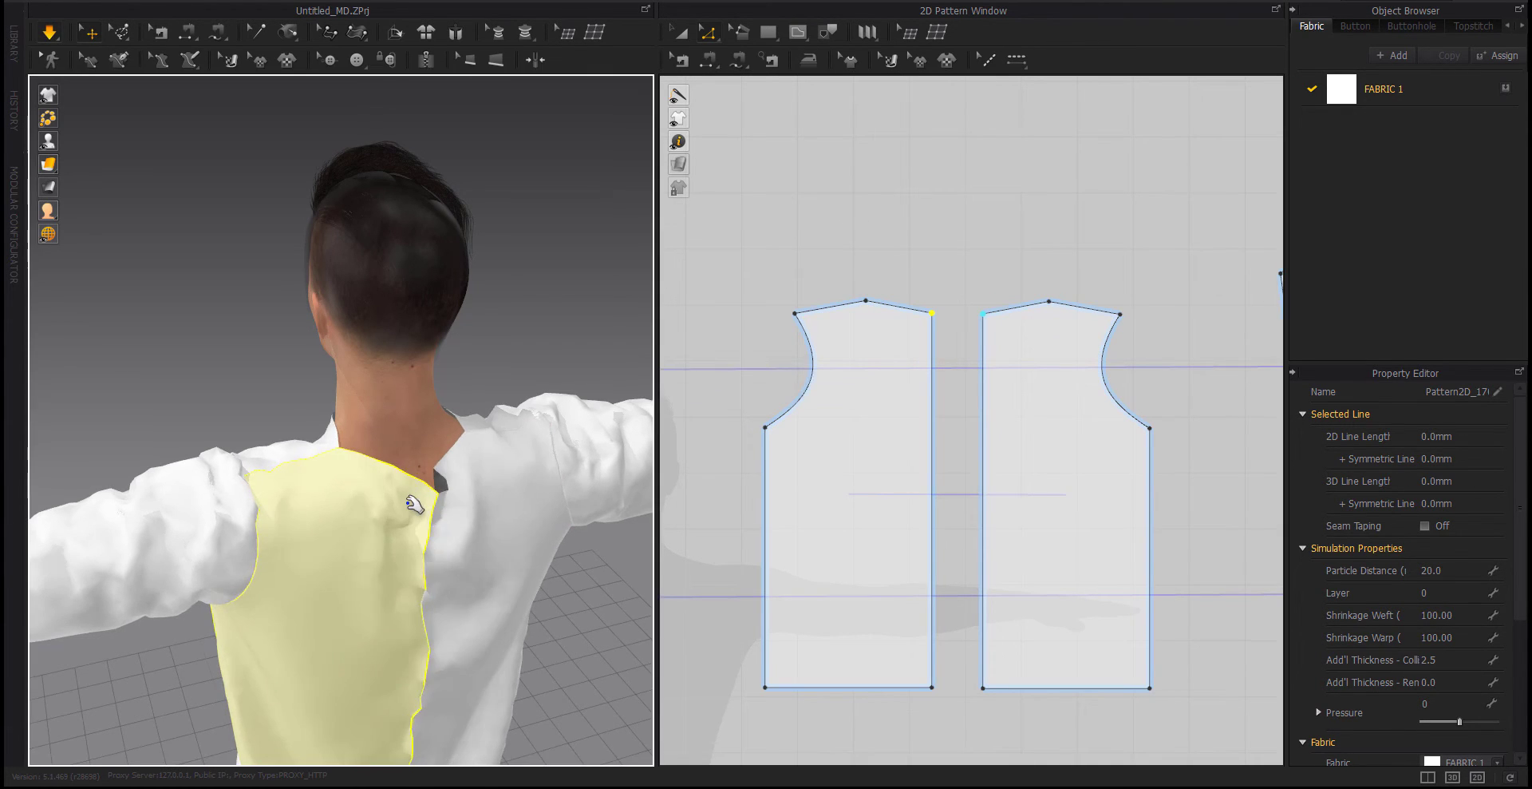
Pull the left back panel up toward the shoulder, then pause the simulation
left_click(476, 437)
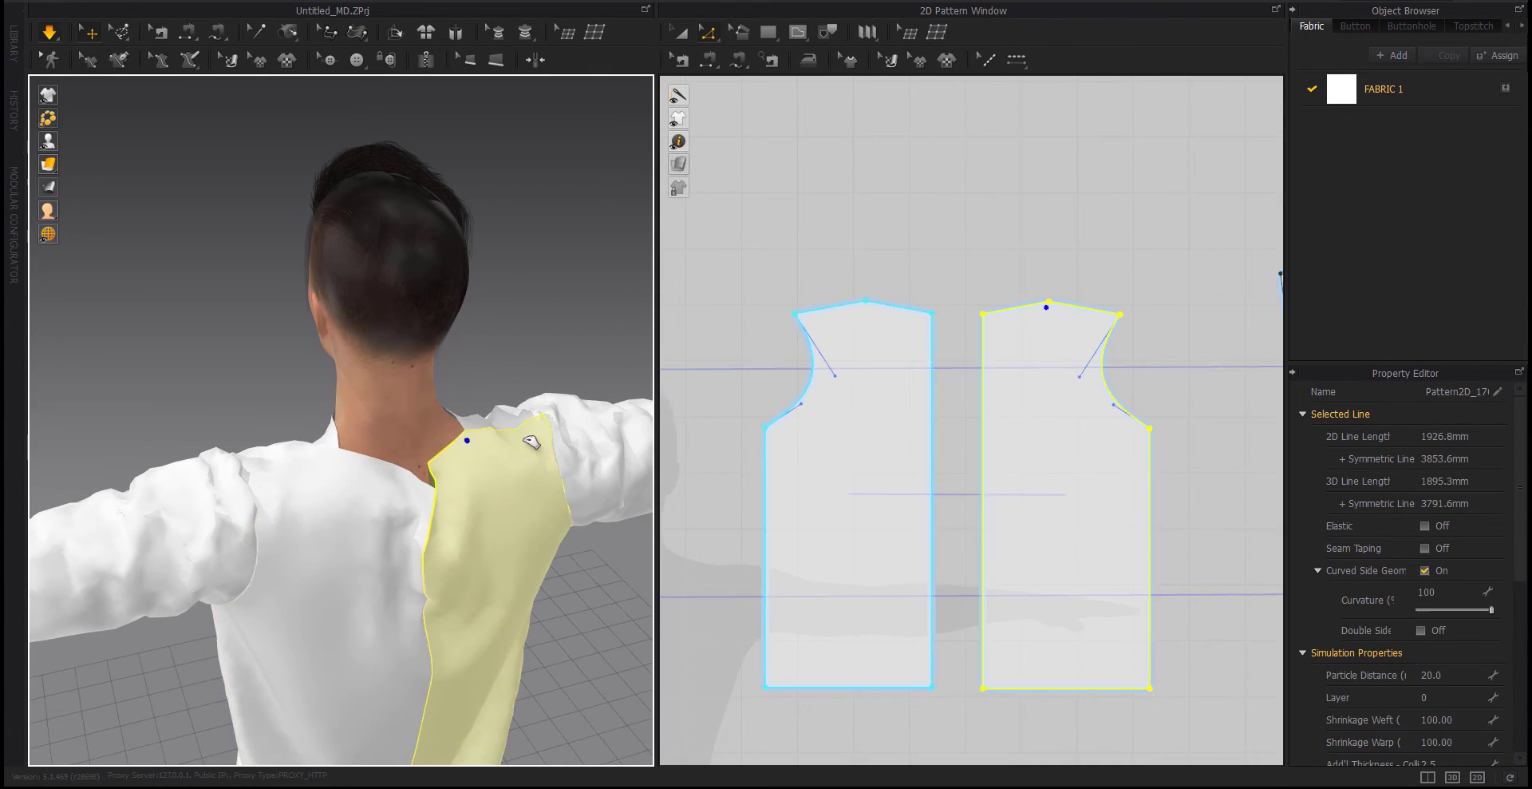
left_click(274, 484)
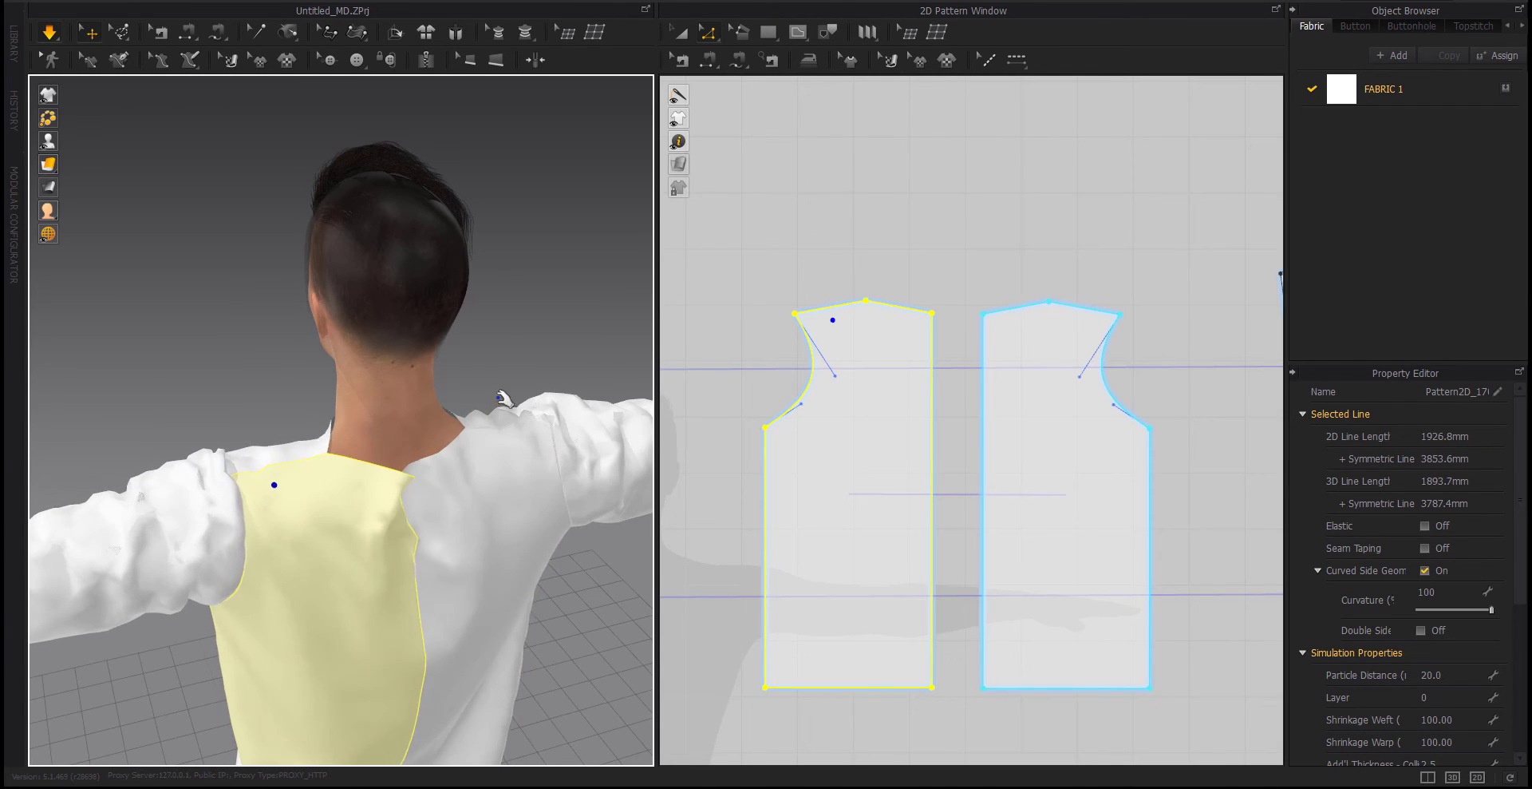
left_click(506, 564)
right_click_drag(506, 563, 314, 478)
left_click(308, 488)
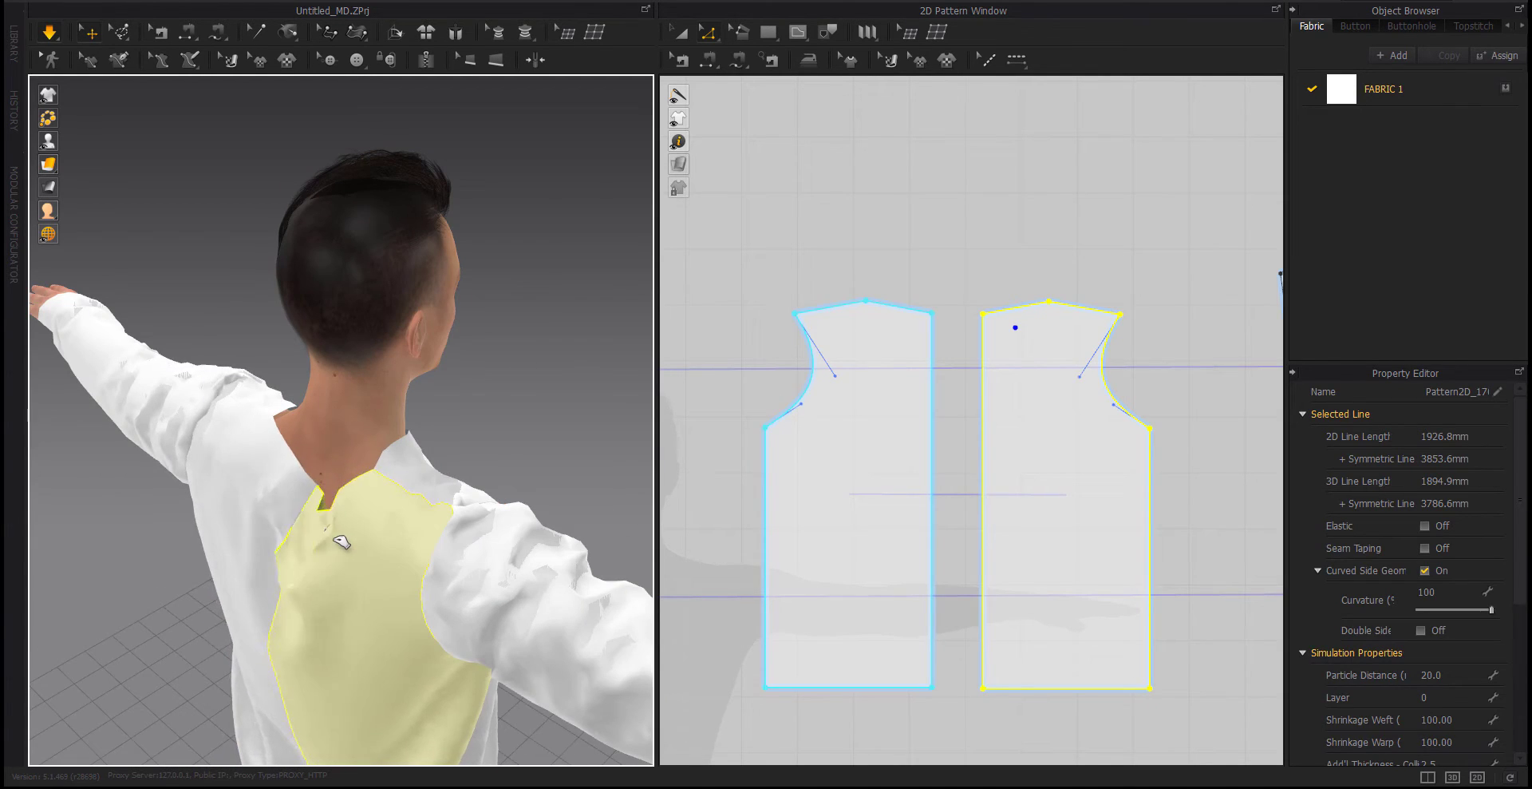
left_click(267, 511)
right_click_drag(267, 511, 336, 508)
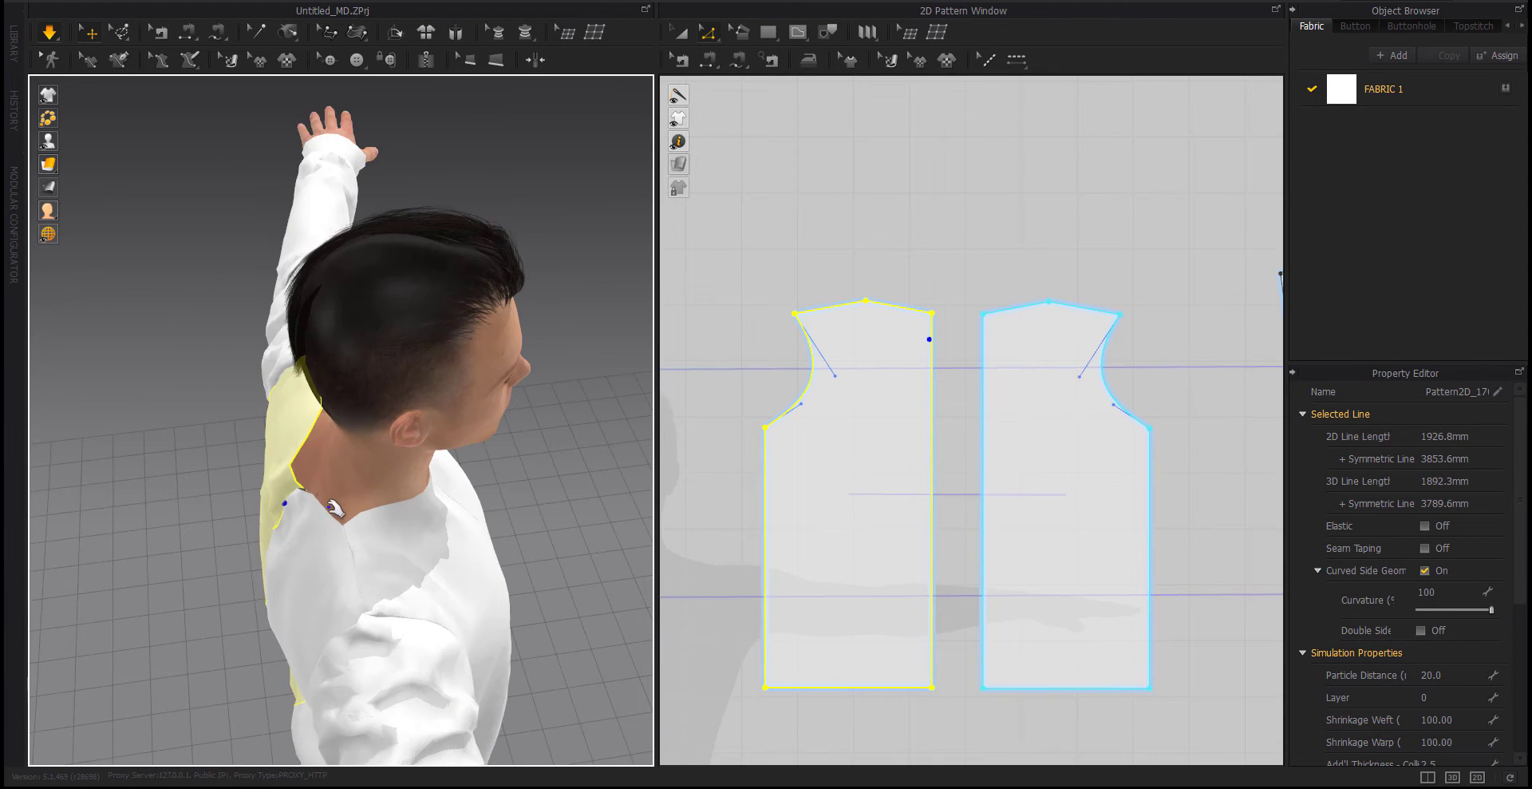
left_click_drag(268, 458, 154, 447)
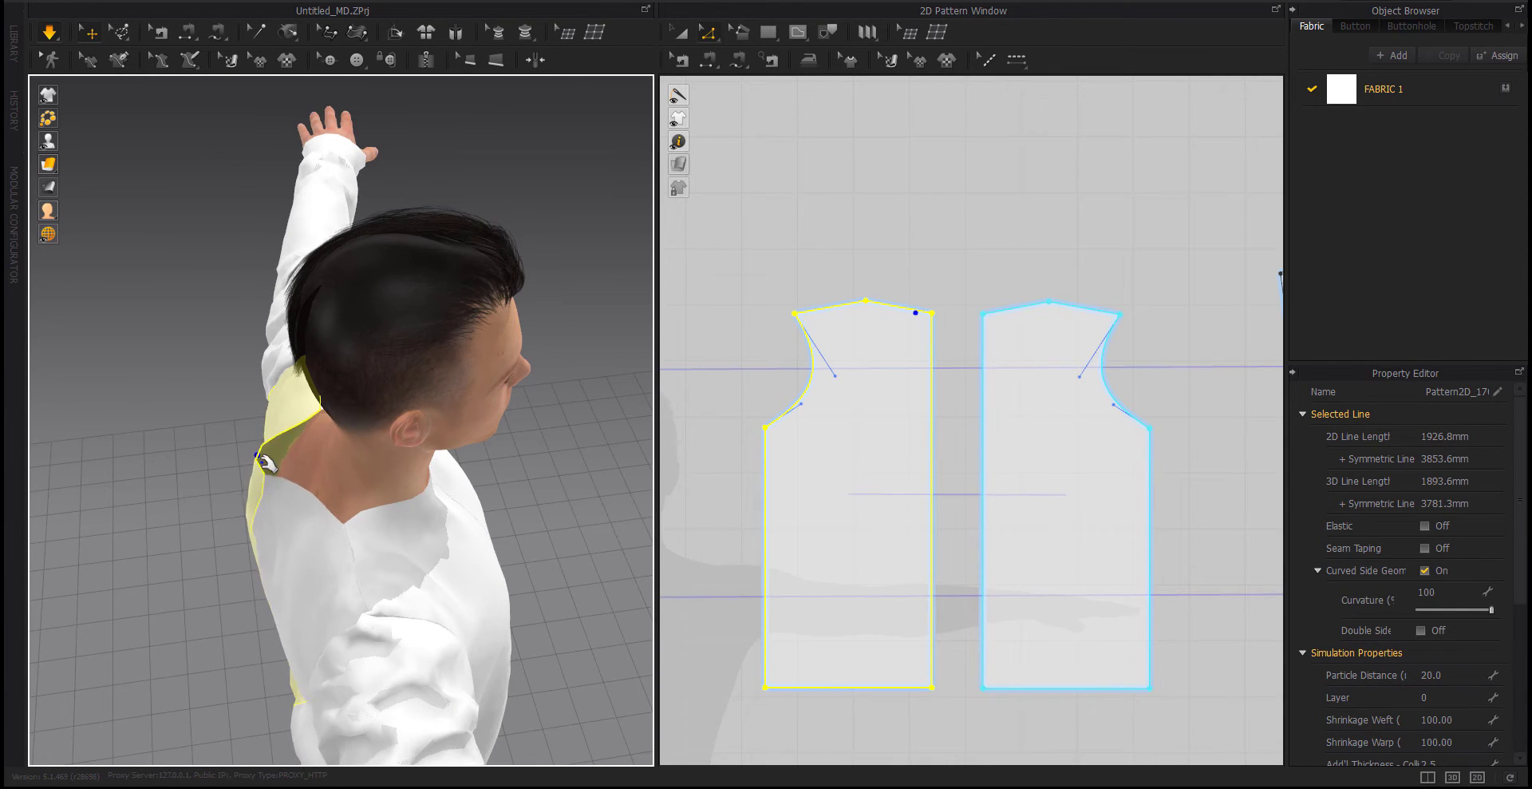
scroll(266, 463, "down", 2)
scroll(292, 508, "down", 2)
left_click(506, 432)
key("space")
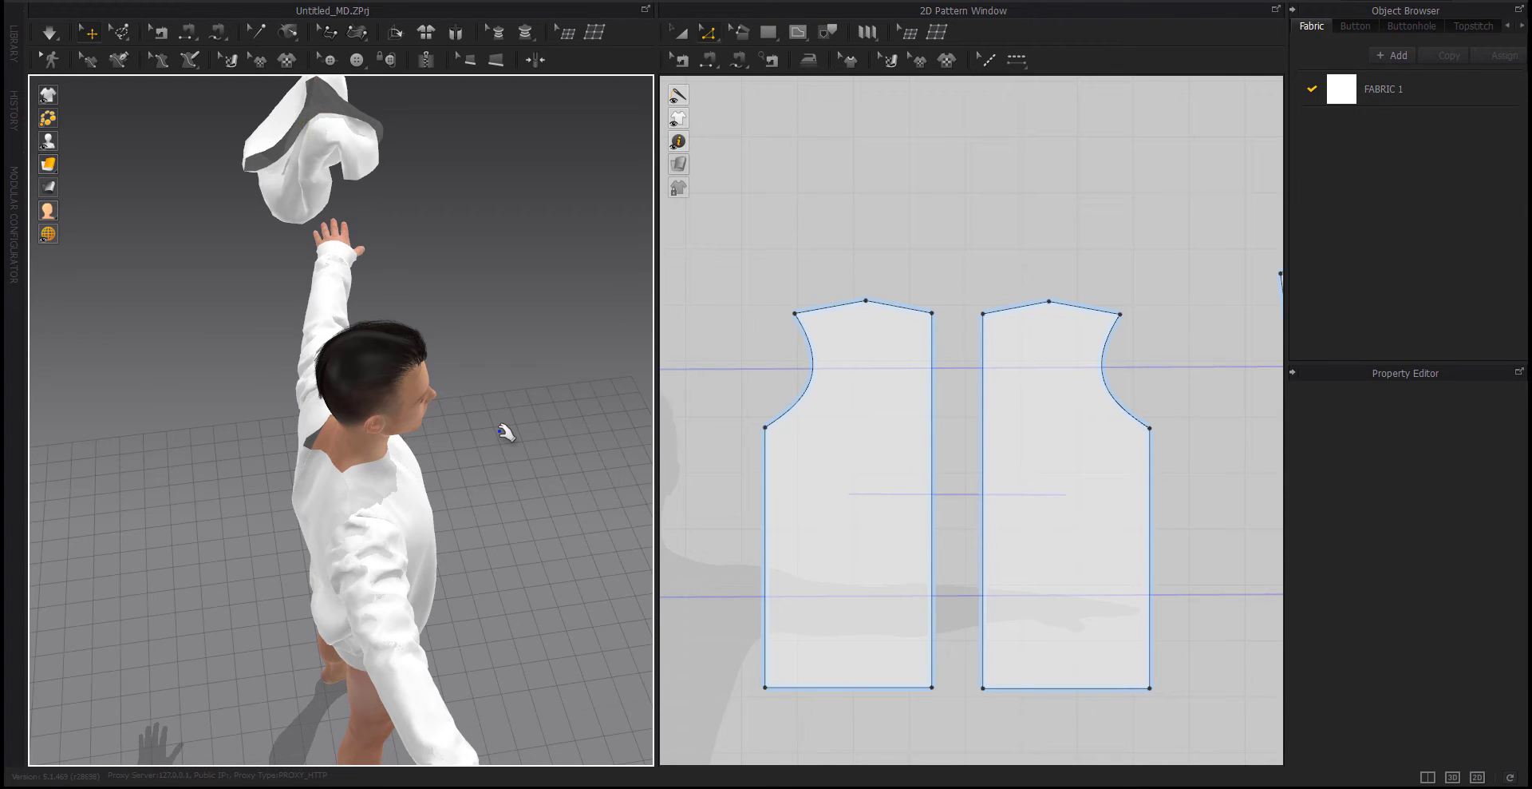
Move the pair of hood pieces lower in the 2D pattern layout
scroll(886, 232, "down", 3)
scroll(886, 232, "down", 2)
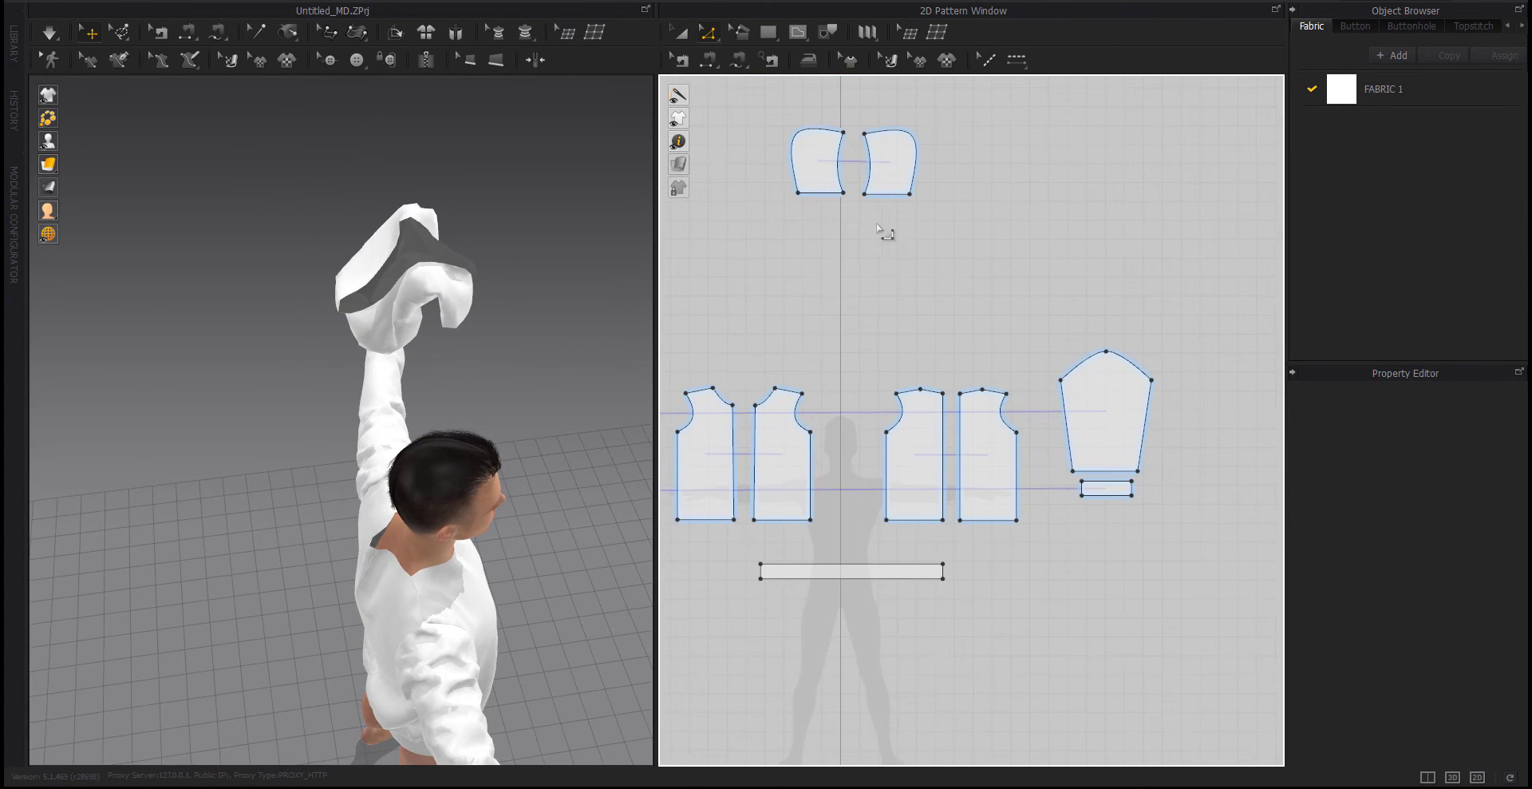
left_click(892, 171)
left_click_drag(893, 206, 892, 312)
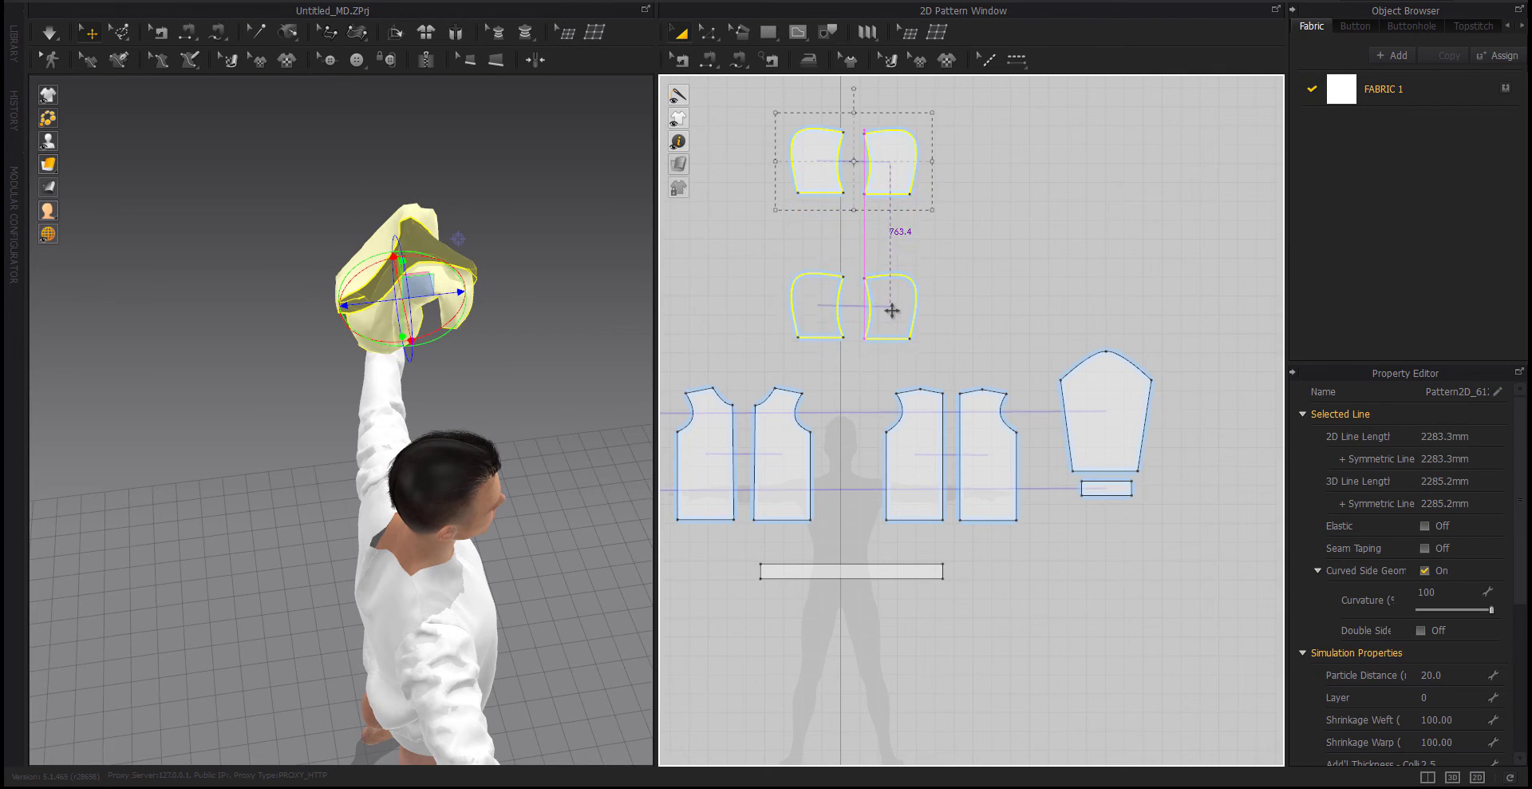
left_click(866, 382)
scroll(863, 375, "up", 5)
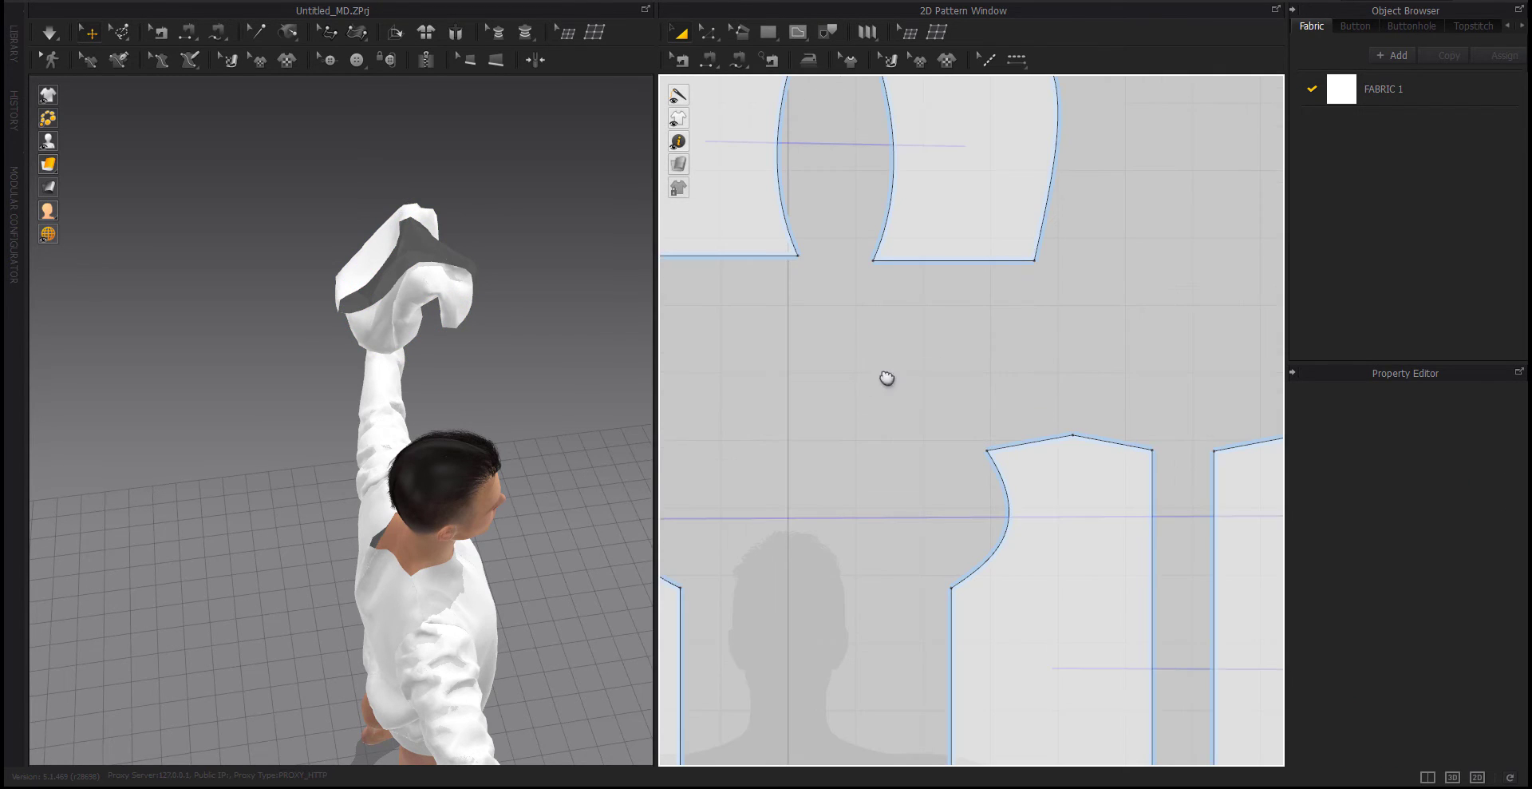
scroll(887, 378, "down", 2)
Sew the first hood half's bottom edge to the back and front necklines, then pull it toward the neck
left_click(708, 60)
scroll(850, 315, "down", 3)
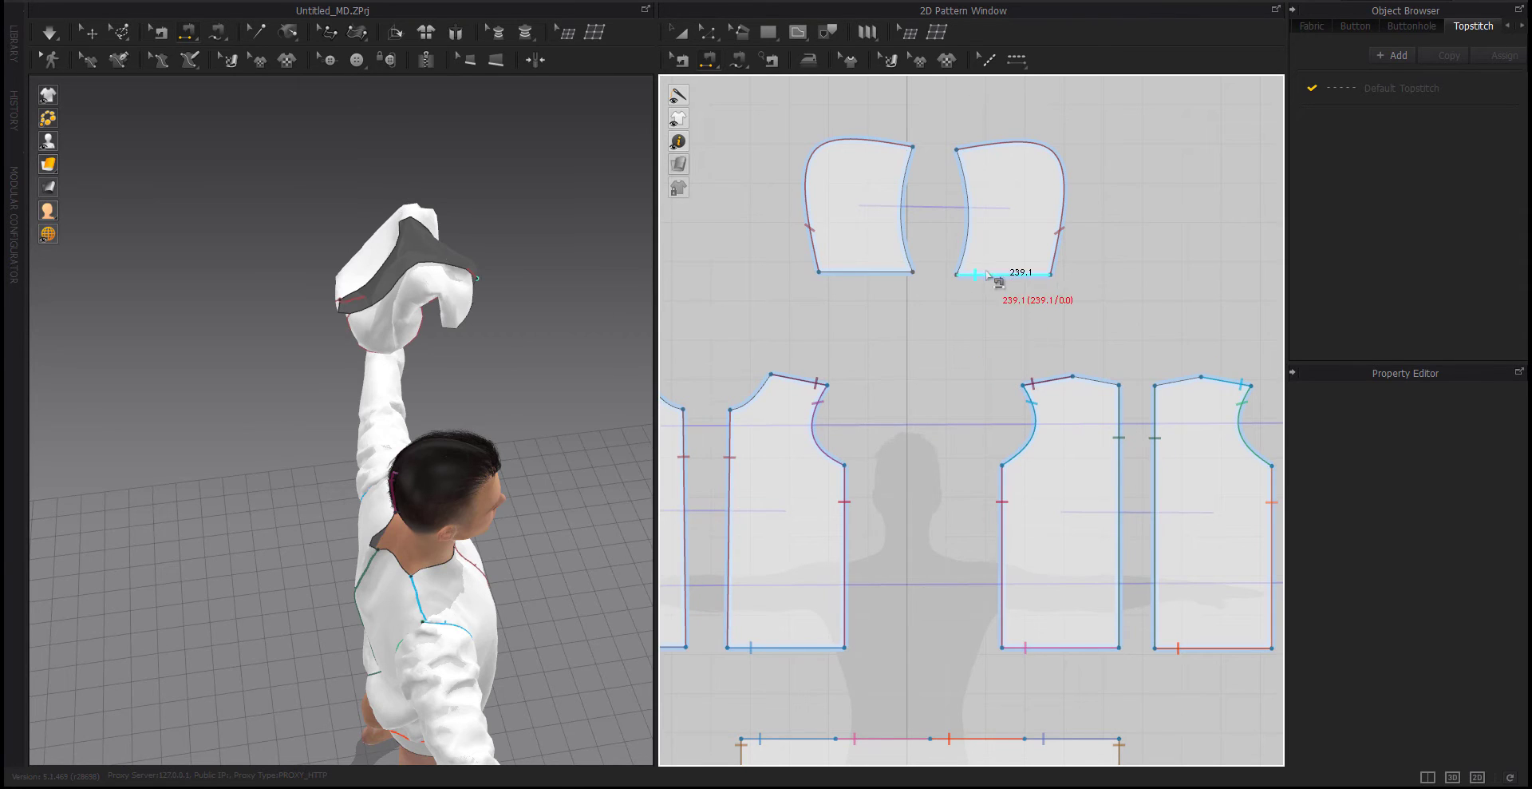
right_click_drag(343, 288, 290, 318)
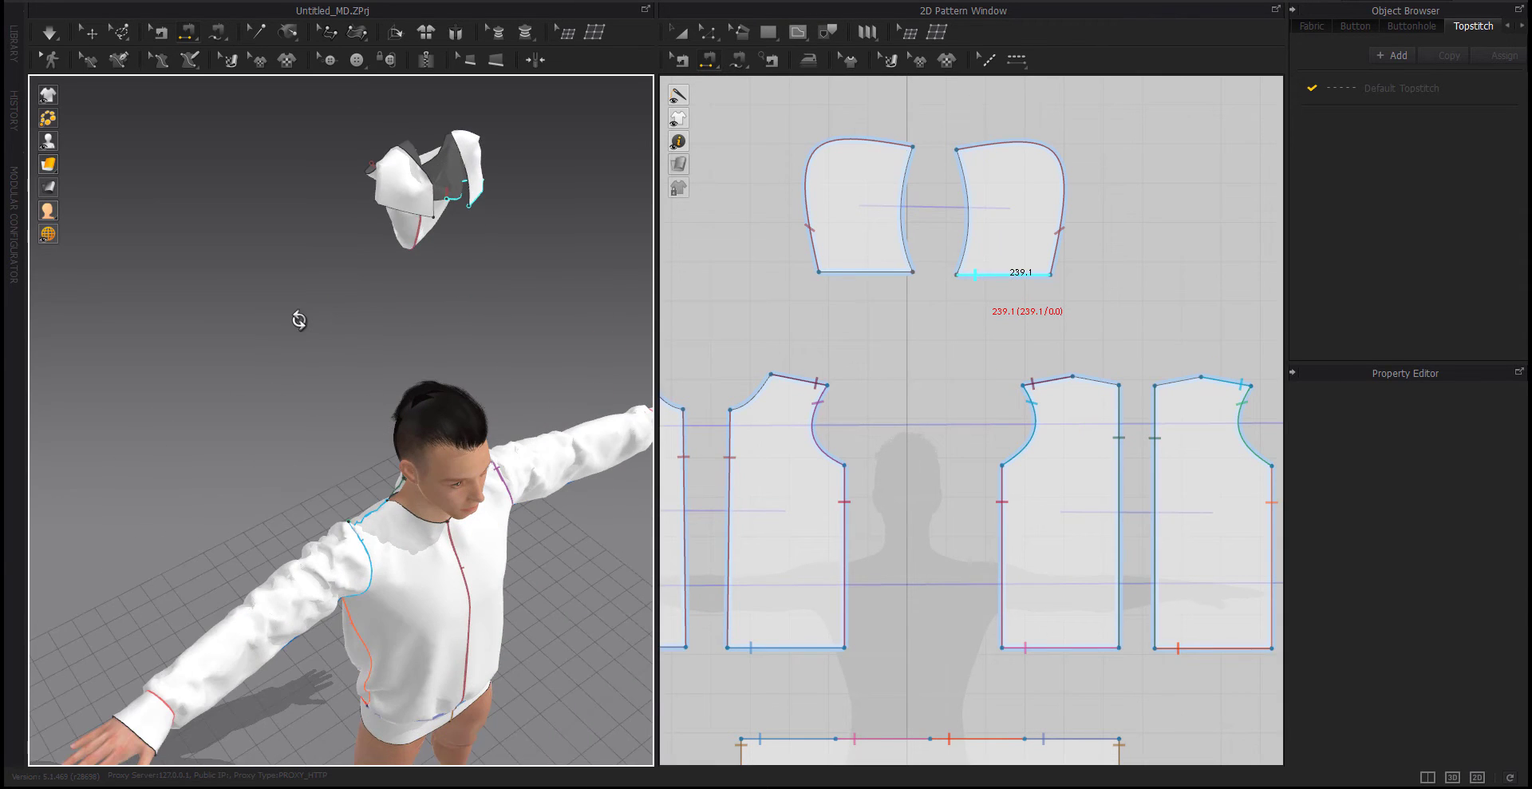
left_click(884, 272)
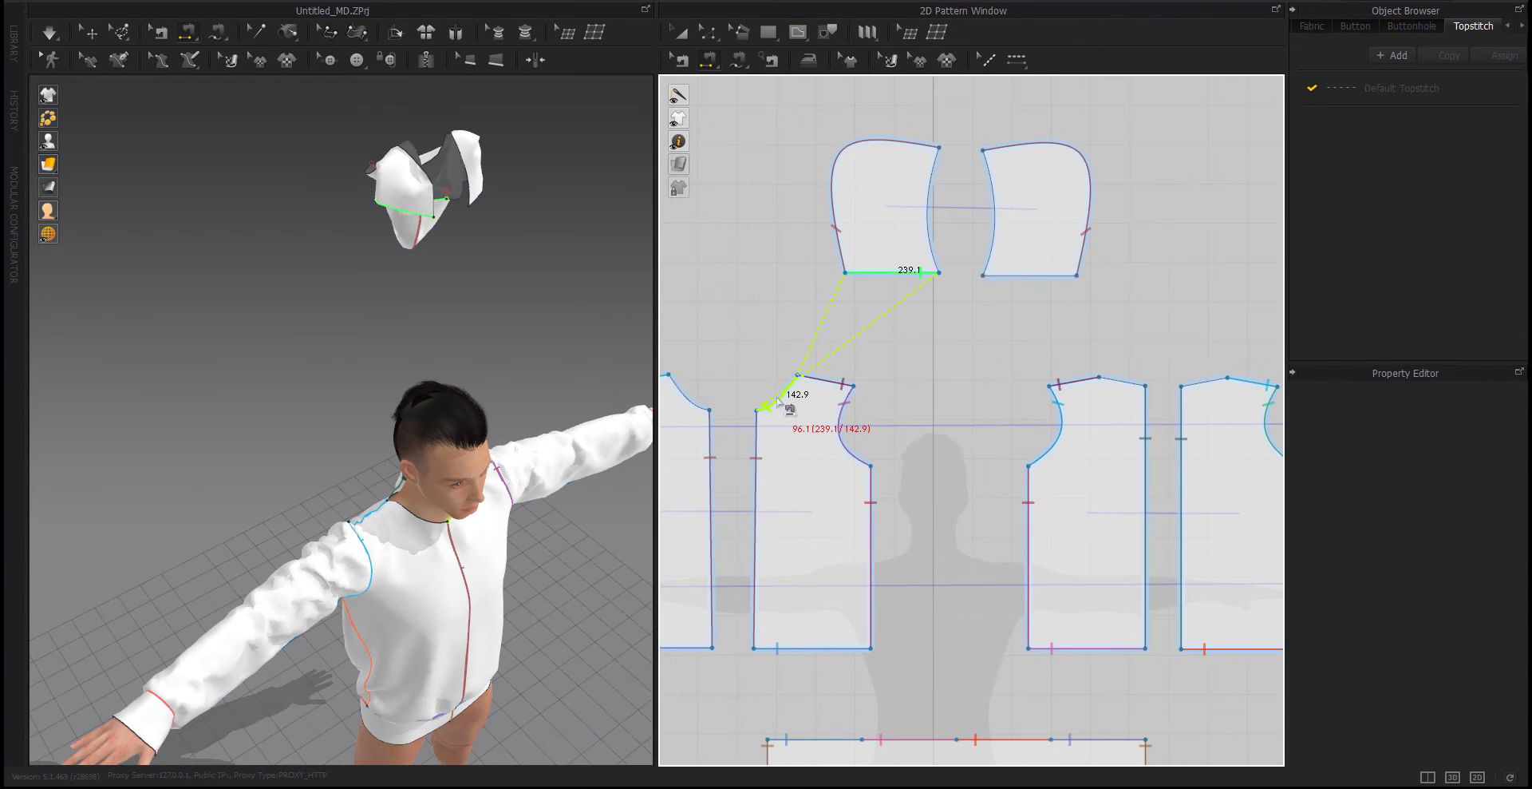
left_click(700, 406)
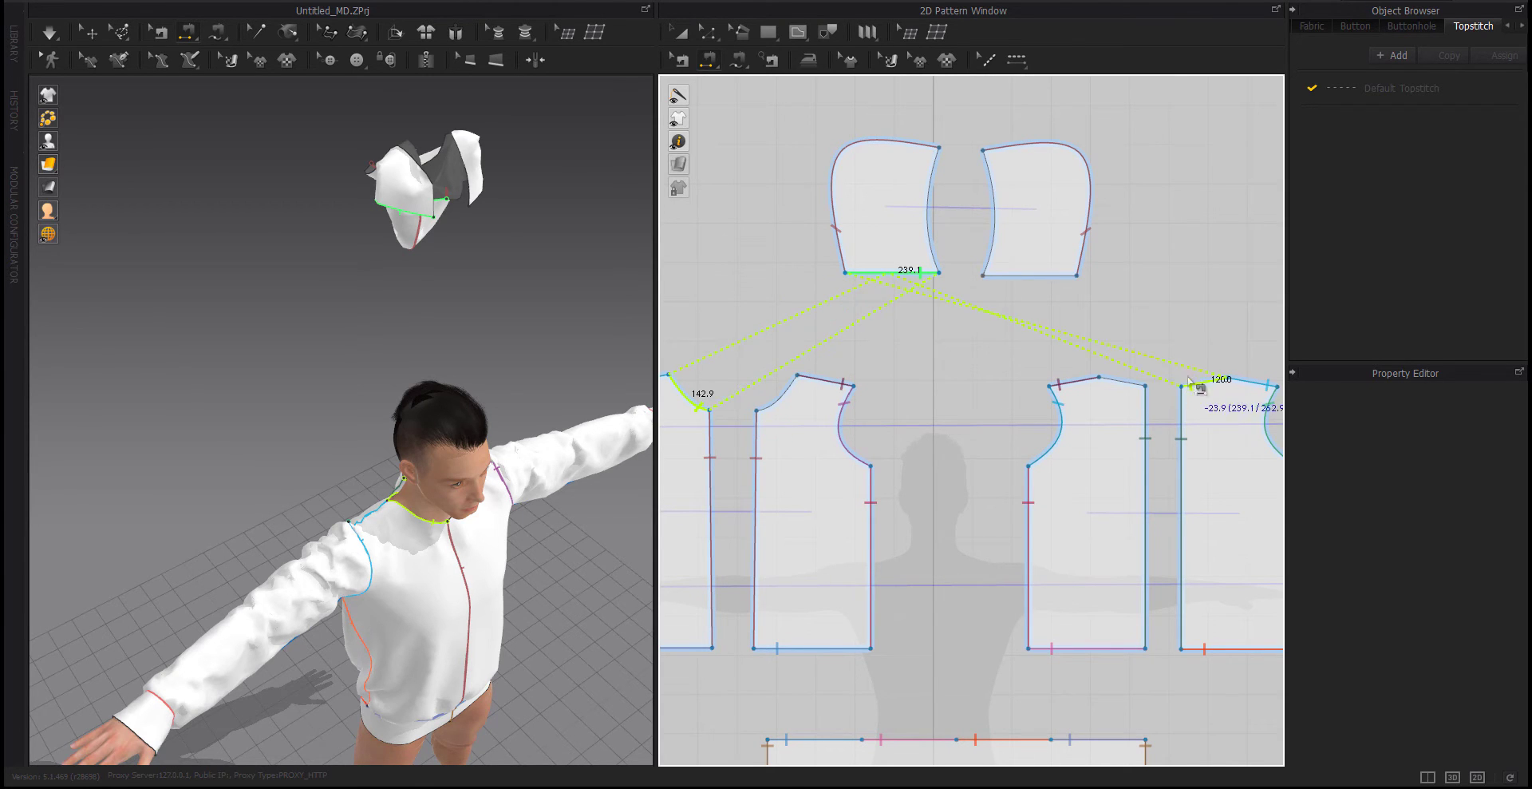
right_click(573, 445)
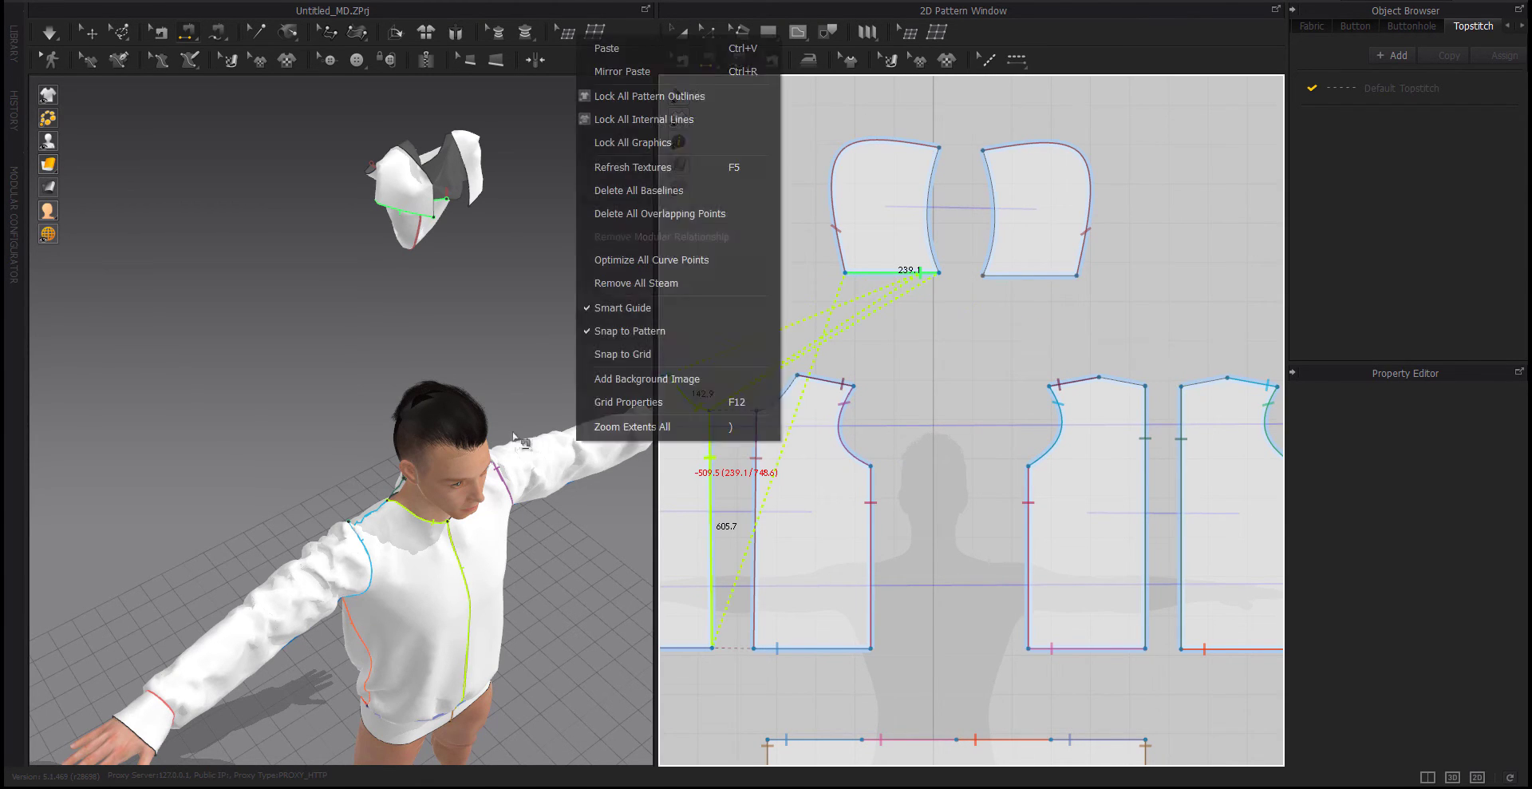
right_click_drag(445, 443, 467, 447)
left_click(840, 427)
key("ctrl+z")
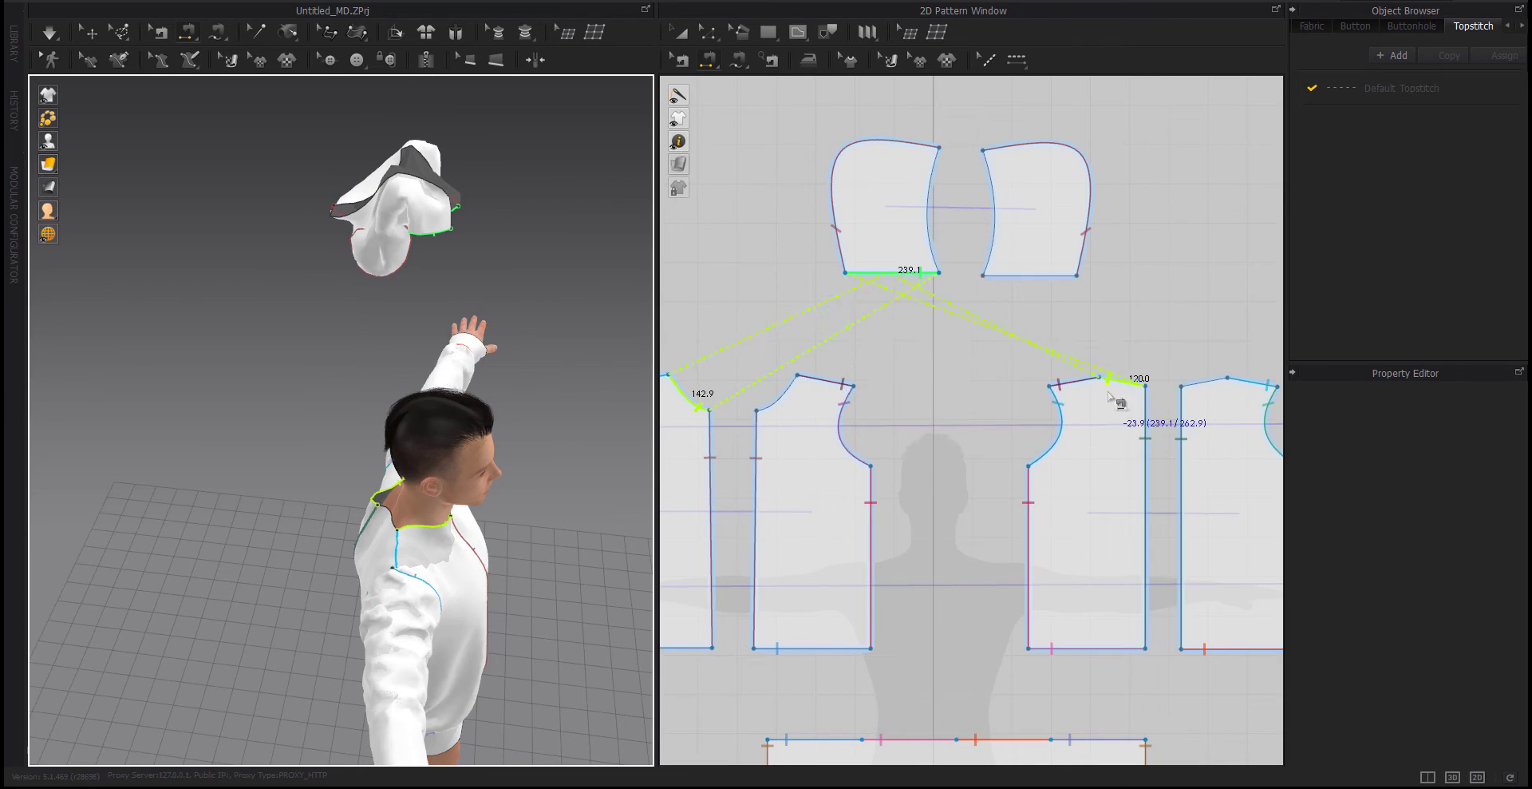
left_click(1227, 384)
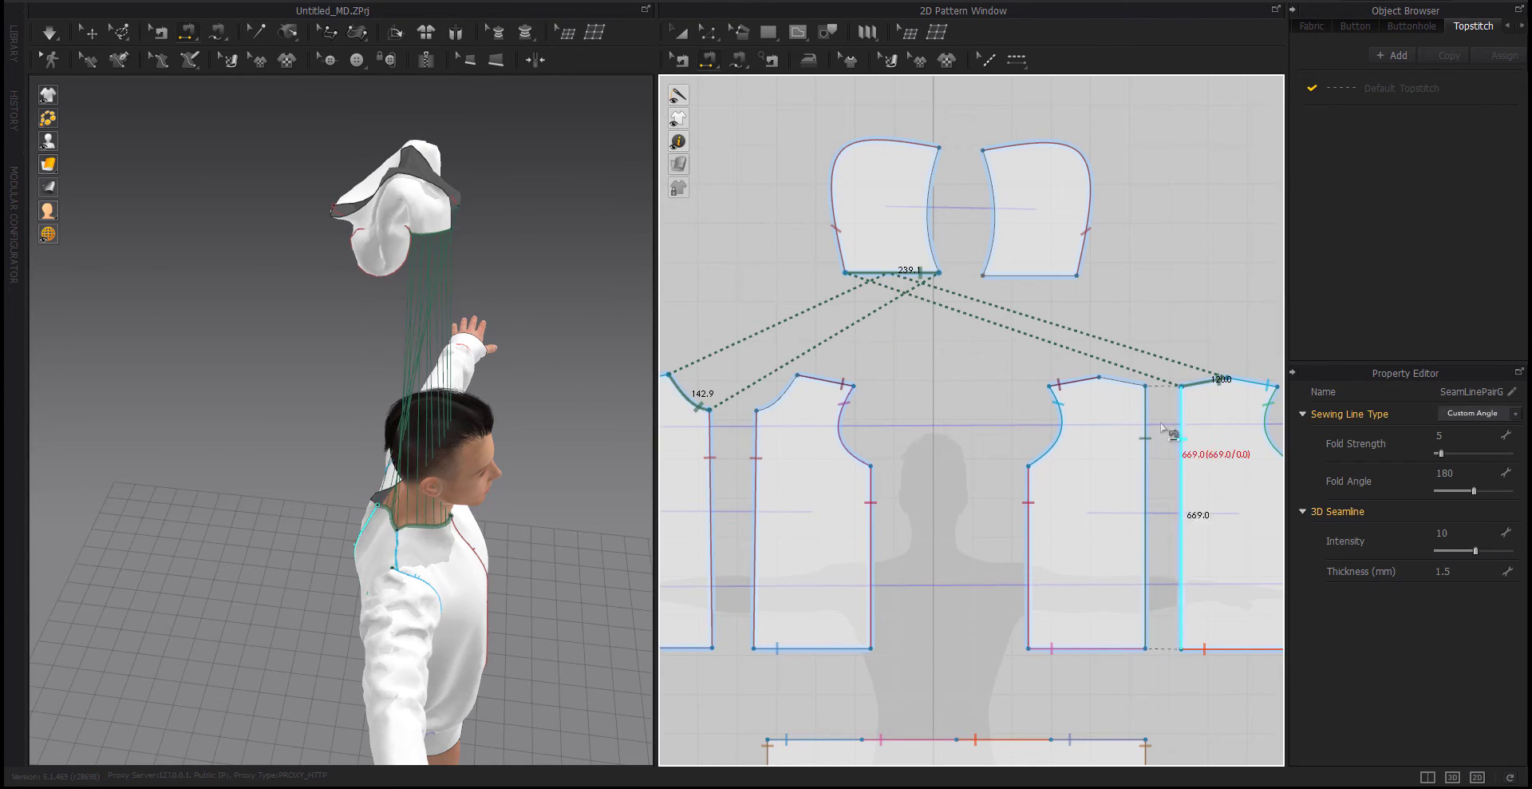
key("a")
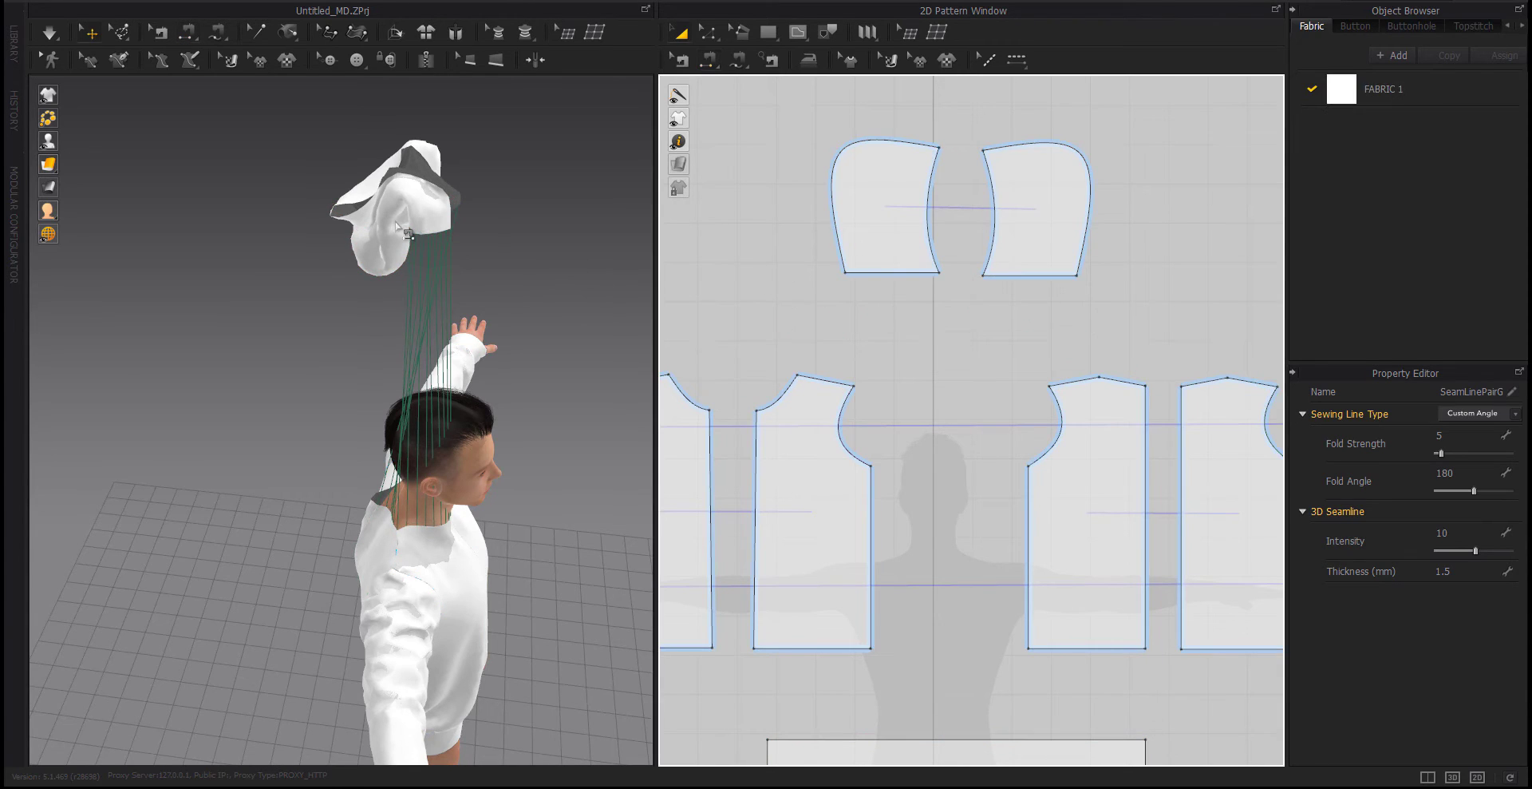
mouse_move(383, 231)
left_mouse_down()
mouse_move(370, 405)
mouse_move(280, 443)
left_mouse_up()
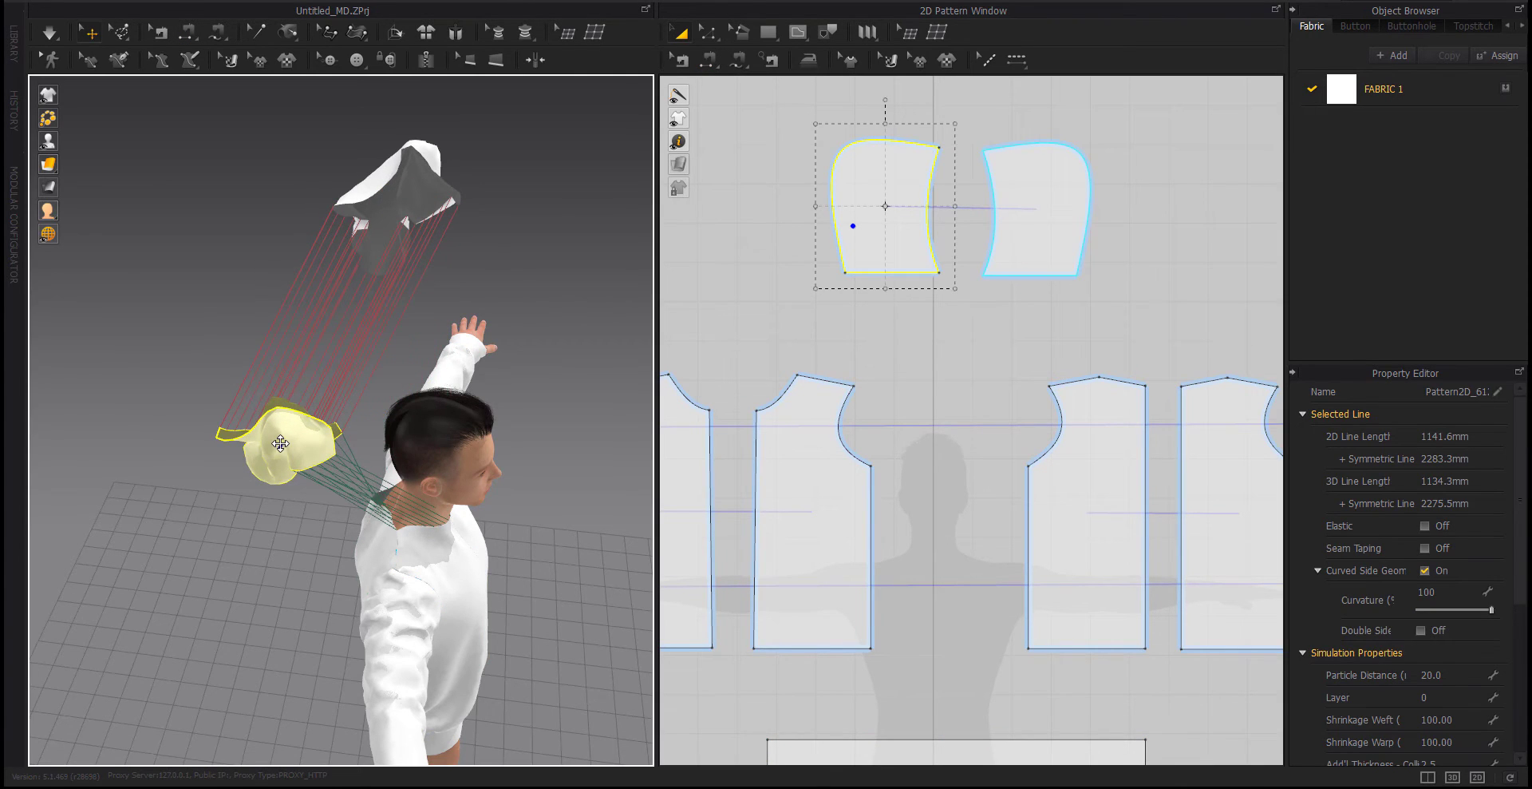
Sew the second hood half's bottom edge to the back and front neckline segments
left_click(708, 59)
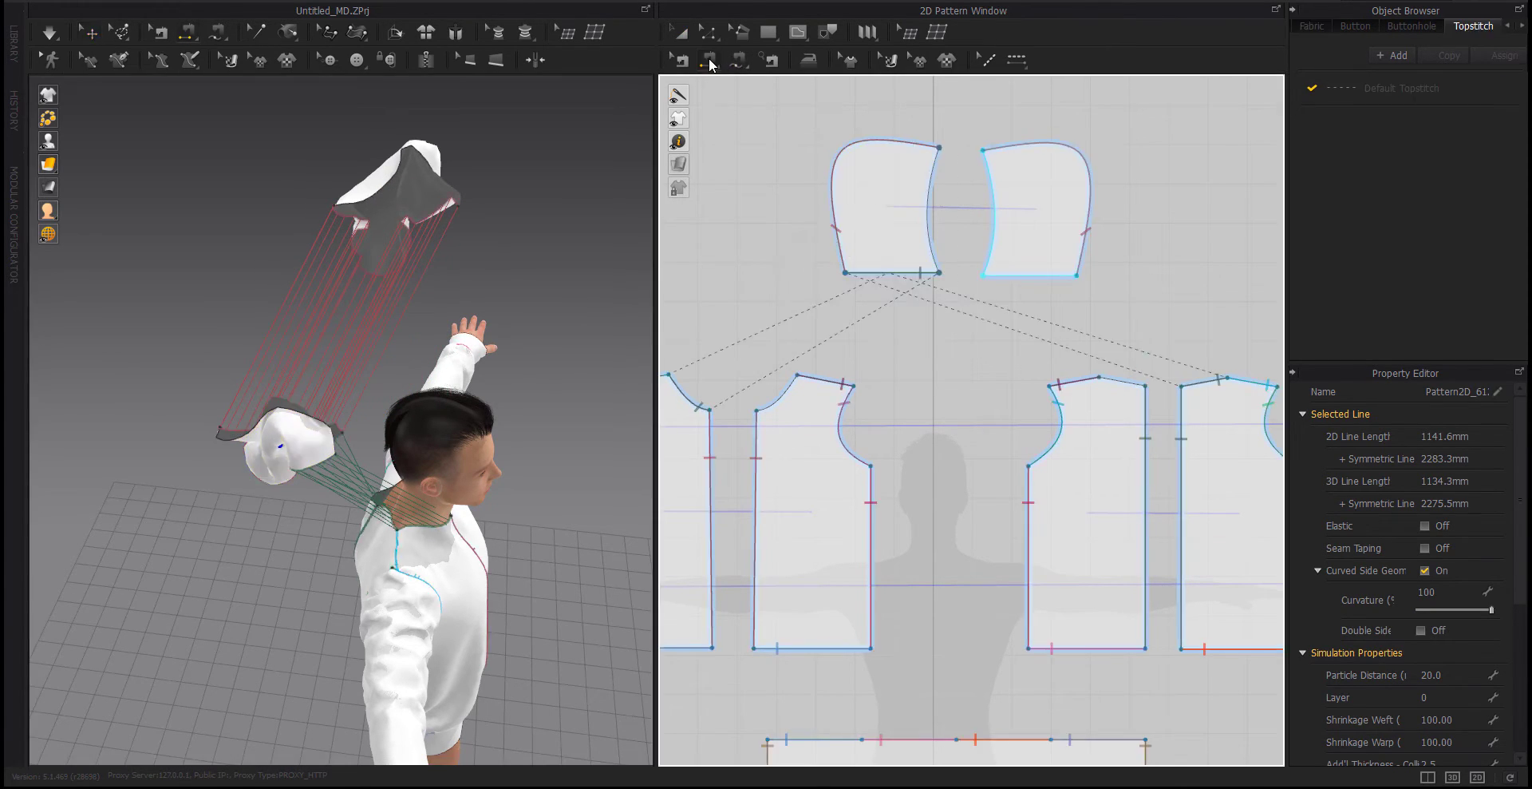
mouse_move(467, 359)
right_mouse_down()
mouse_move(126, 344)
mouse_move(109, 357)
right_mouse_up()
left_click(76, 356)
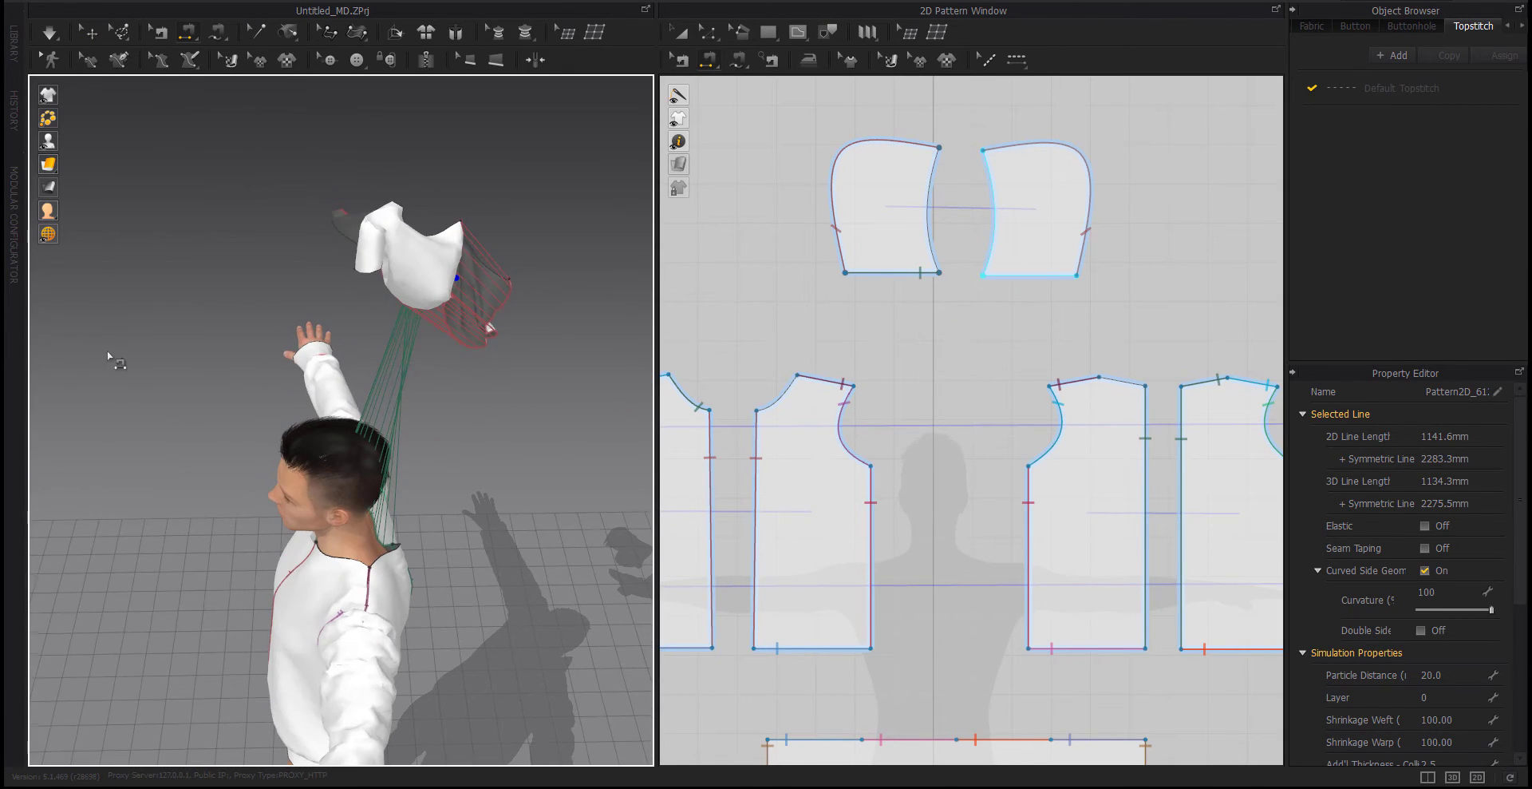
left_click(1021, 275)
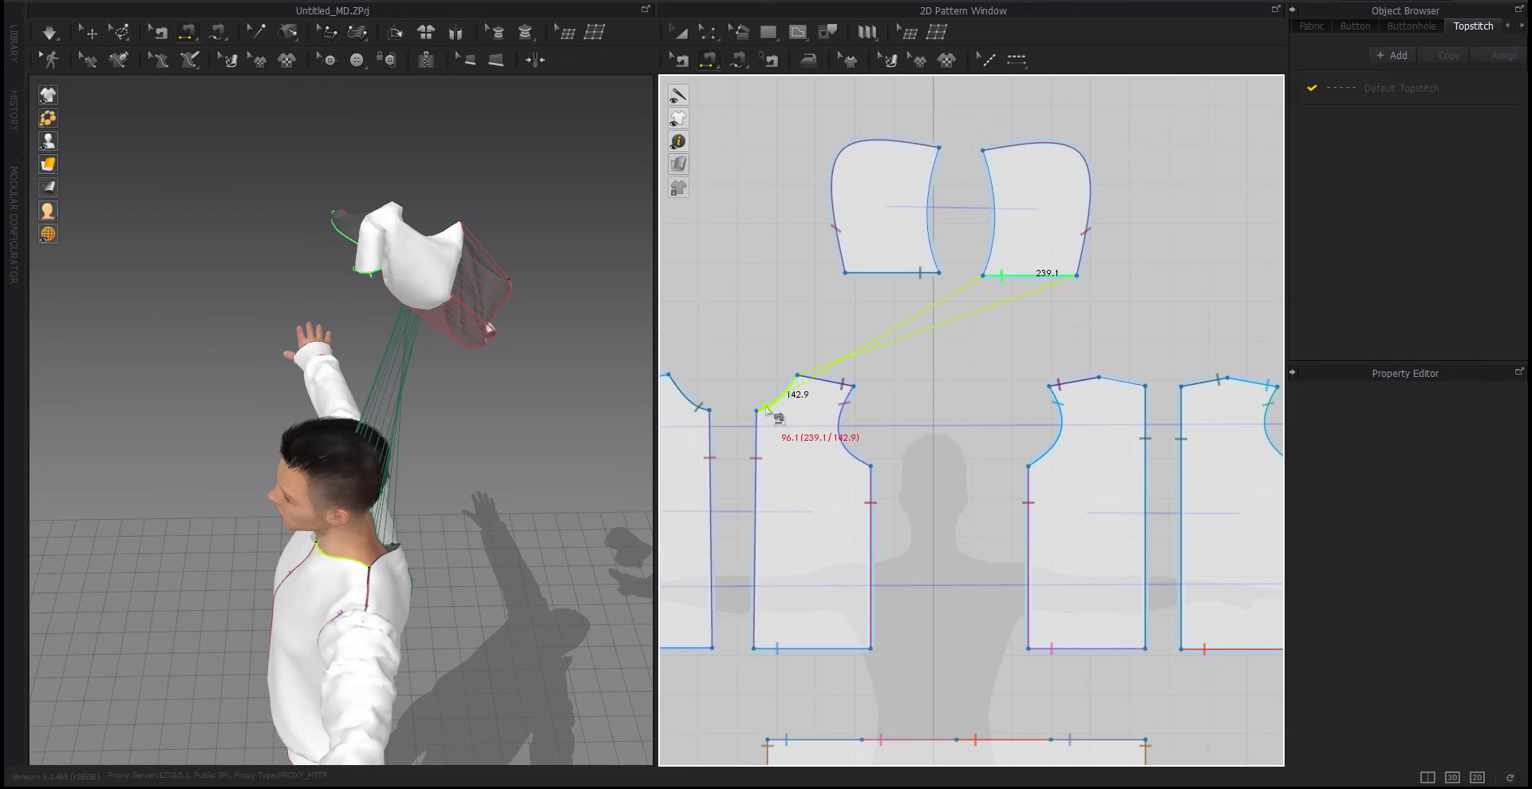
left_click(778, 391)
left_click(826, 381)
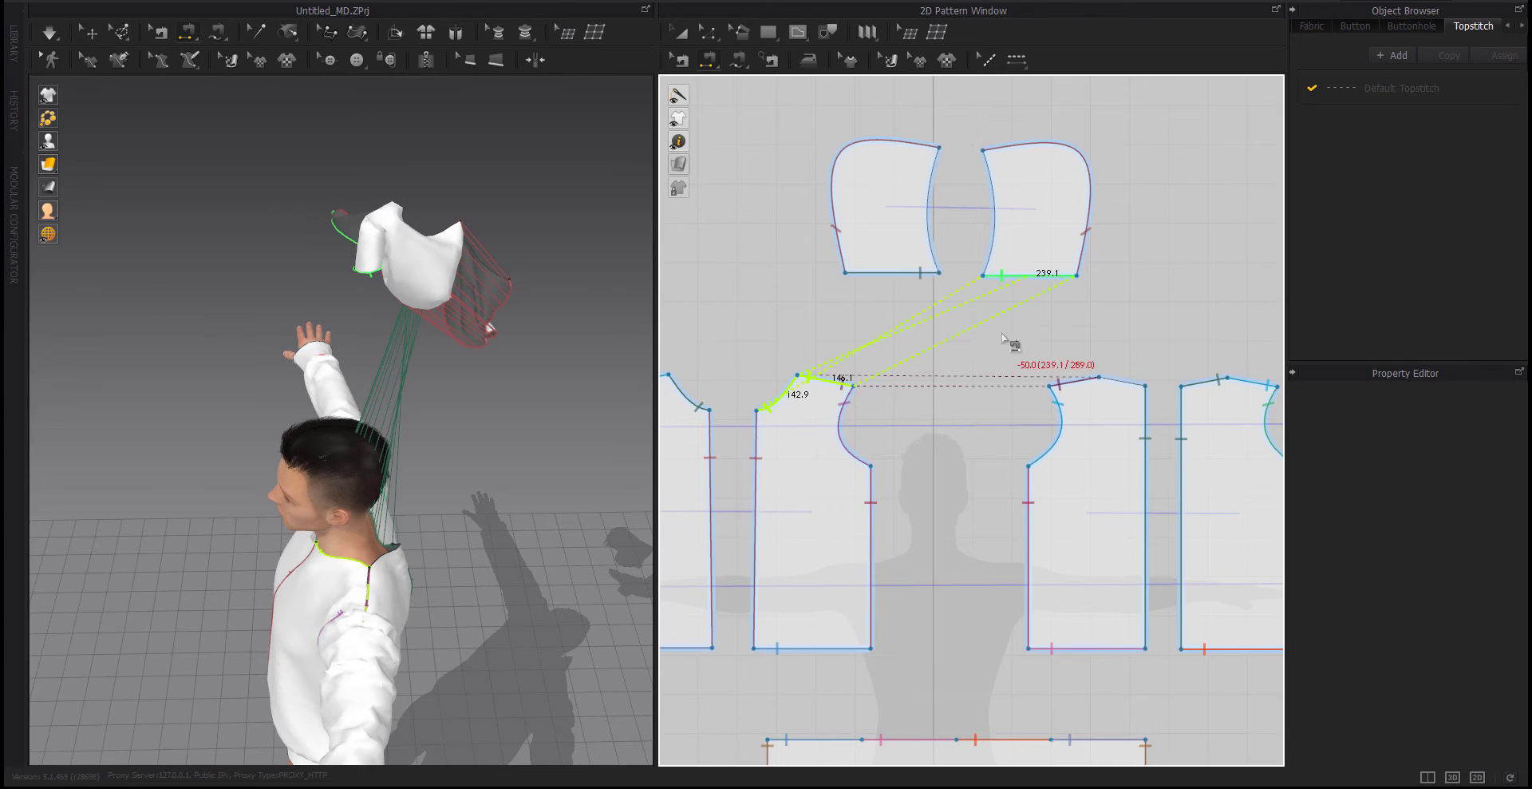
left_click(1107, 376)
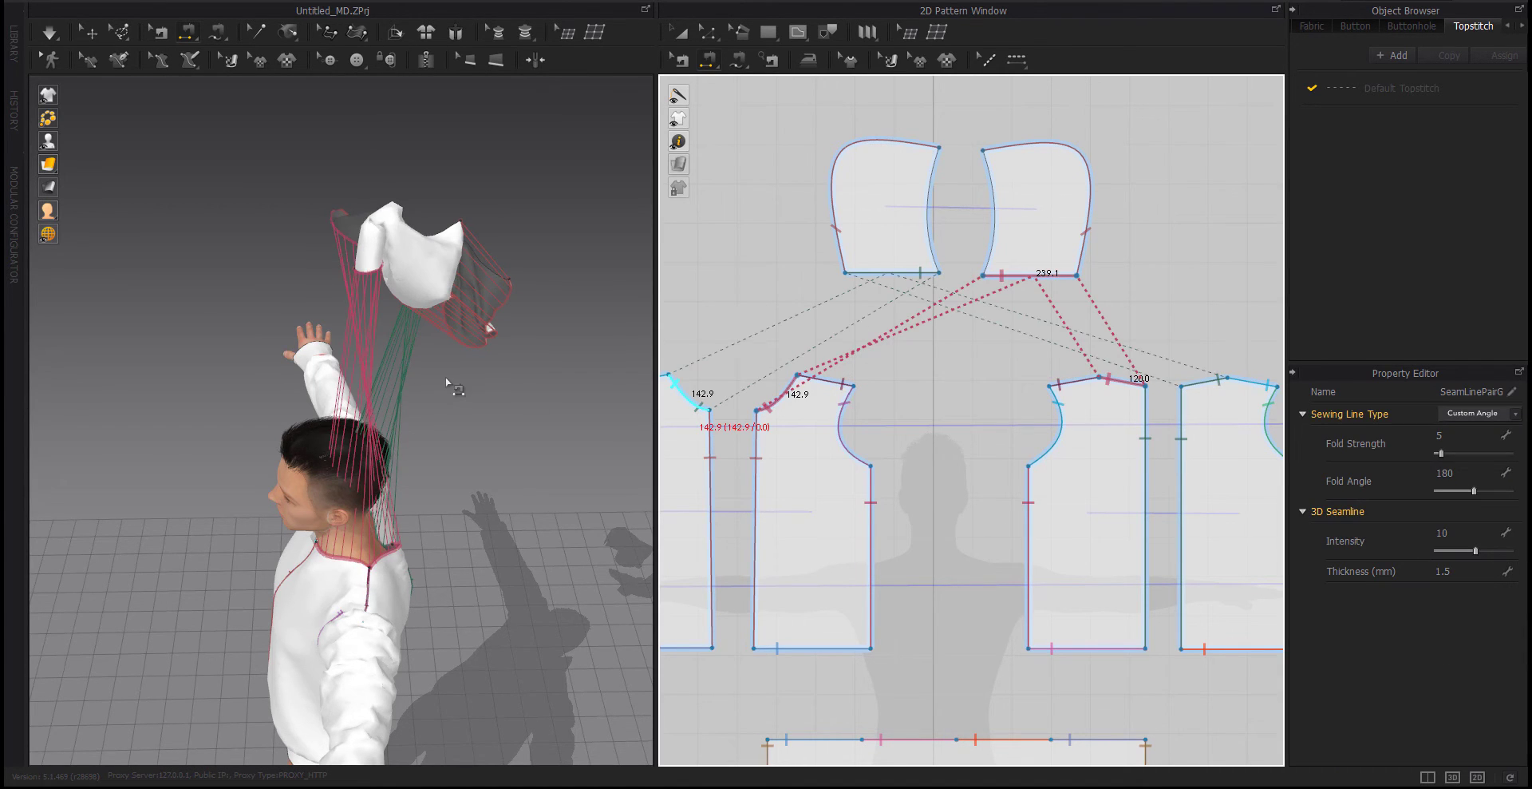
mouse_move(444, 383)
right_mouse_down()
mouse_move(495, 386)
mouse_move(351, 399)
right_mouse_up()
Pull the hood halves toward the neck, simulate, and shape the hood at the back
key("q")
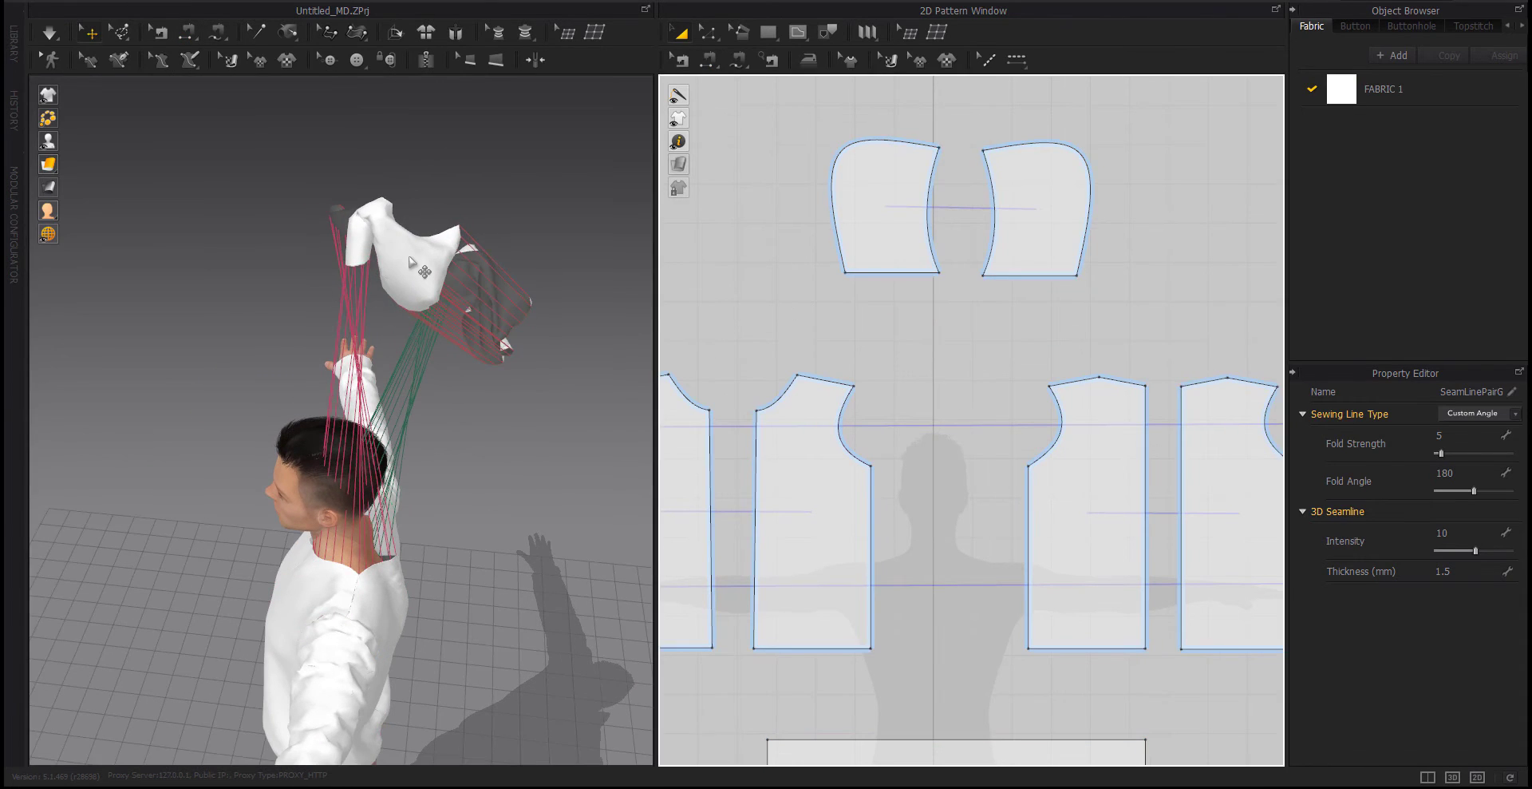
left_click_drag(447, 303, 496, 488)
left_click(479, 311)
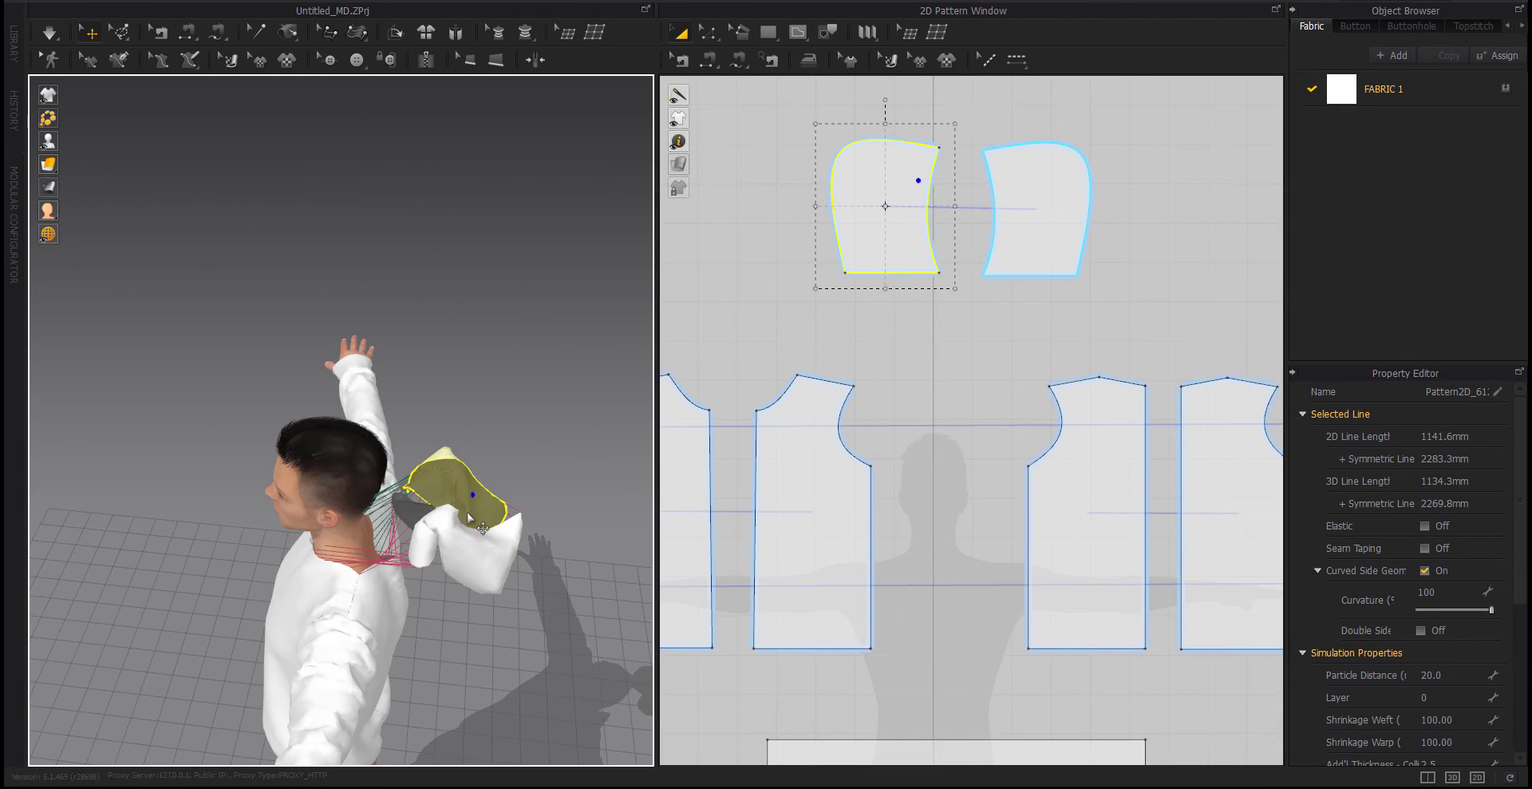
mouse_move(447, 479)
right_mouse_down()
mouse_move(243, 465)
mouse_move(370, 513)
mouse_move(201, 488)
mouse_move(253, 548)
mouse_move(444, 530)
right_mouse_up()
left_click(243, 465)
key("space")
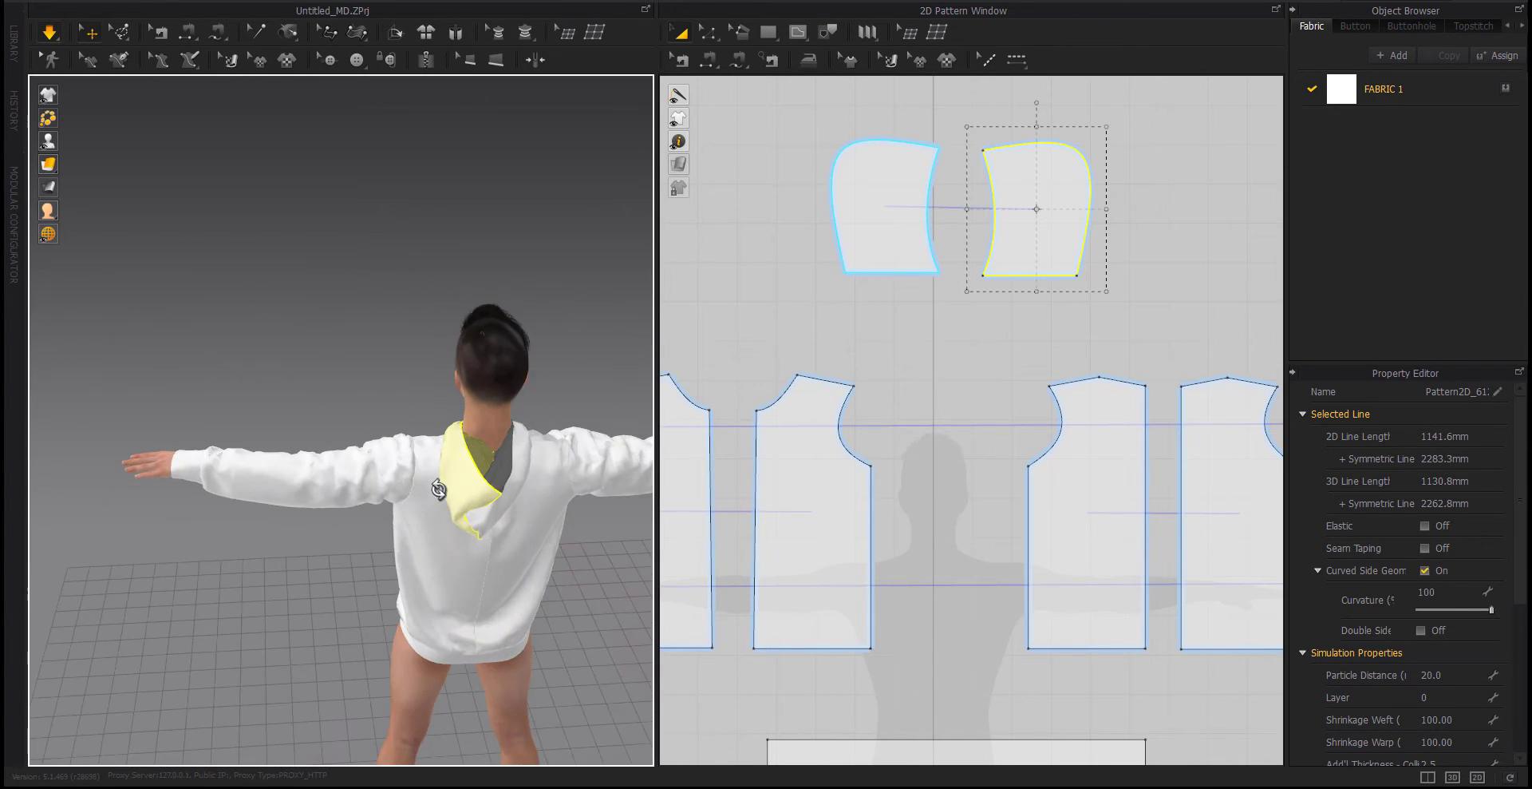
scroll(209, 452, "up", 3)
scroll(209, 452, "up", 3)
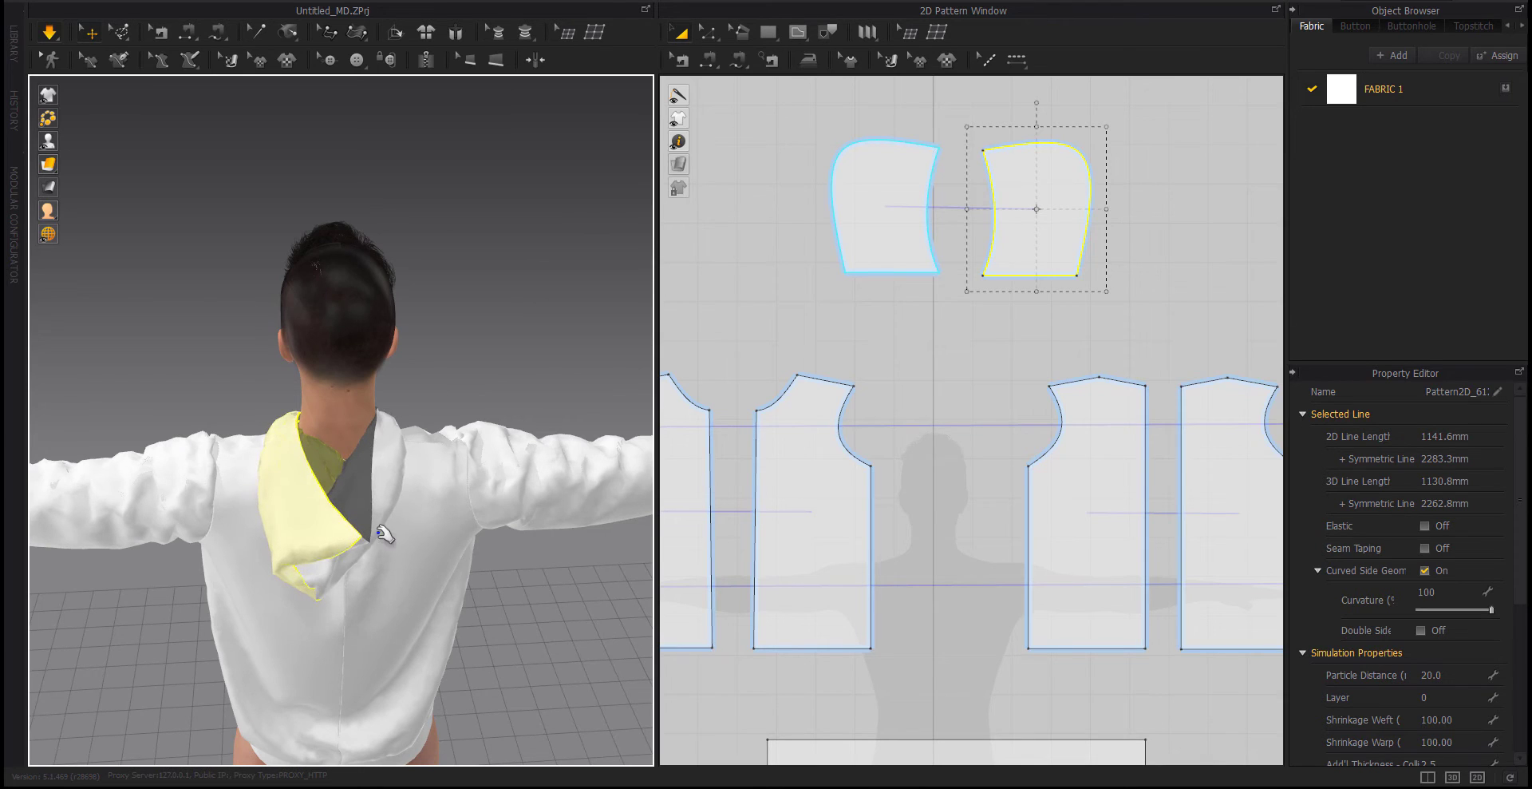
left_click(387, 500)
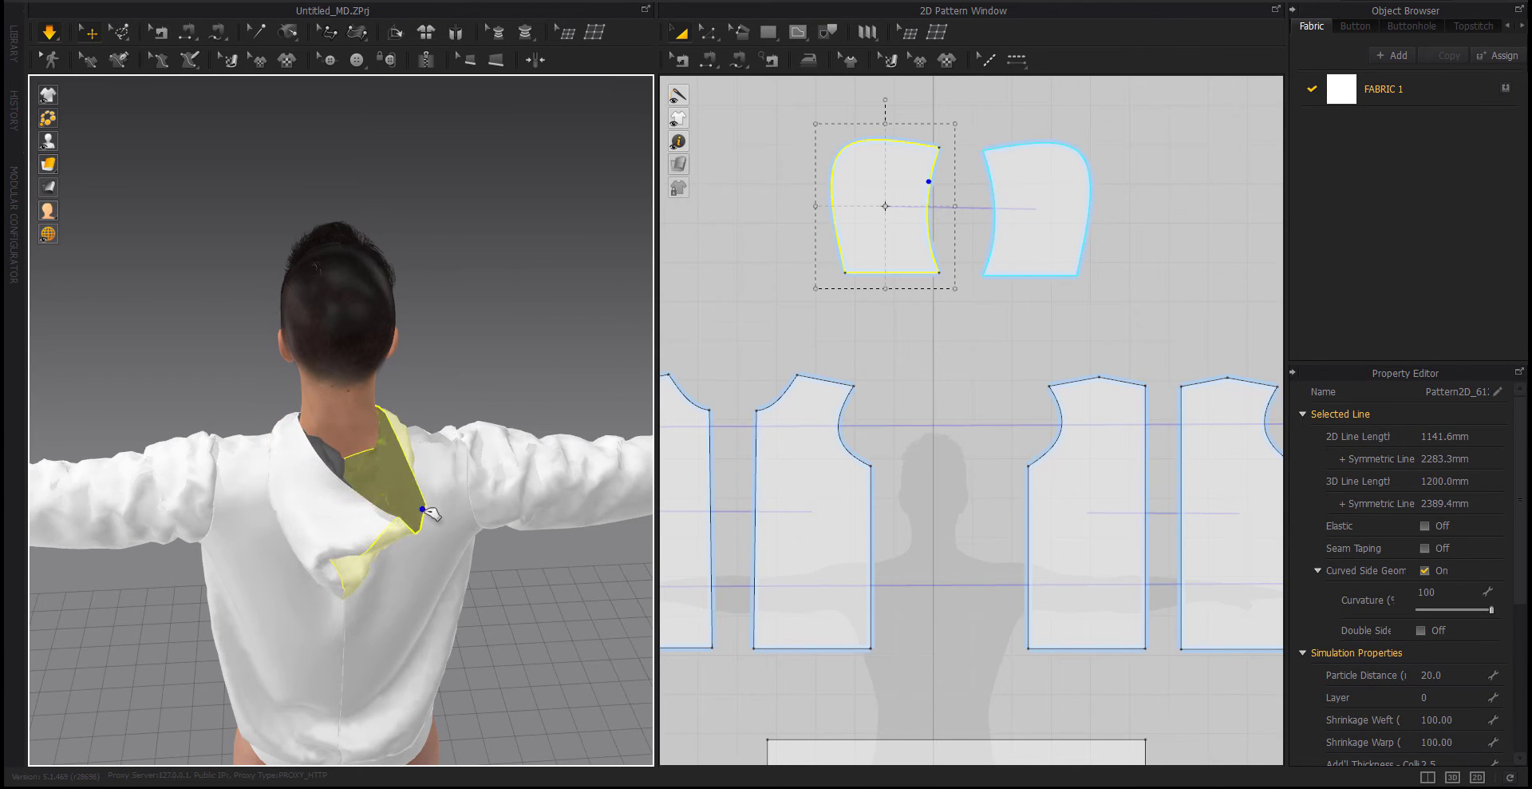
mouse_move(387, 500)
right_mouse_down()
mouse_move(149, 472)
mouse_move(315, 426)
right_mouse_up()
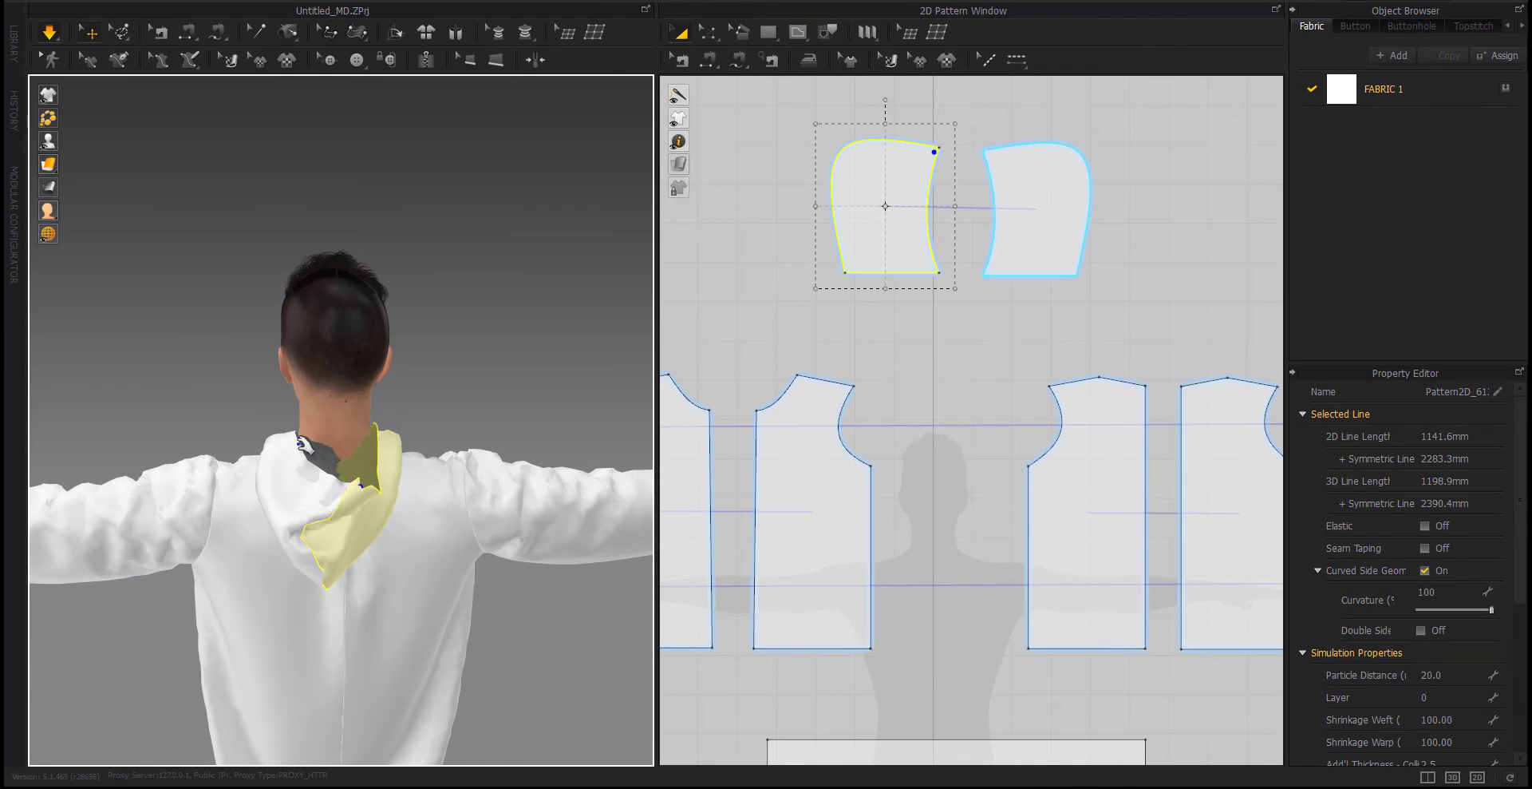
left_click(200, 421)
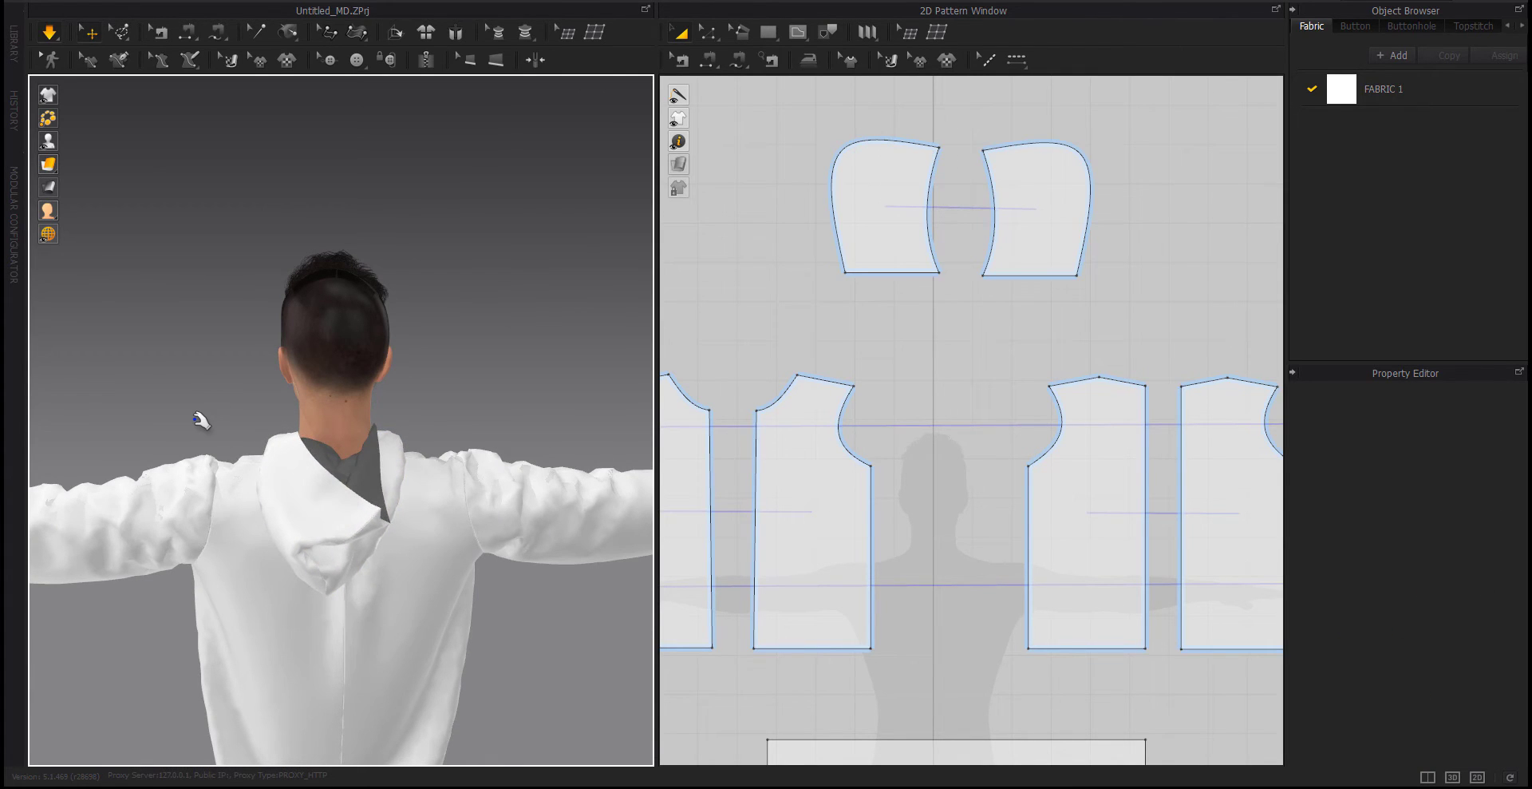
Turn to the front and draw a rectangular pocket outline on the front bodice
mouse_move(200, 421)
right_mouse_down()
mouse_move(591, 520)
mouse_move(345, 520)
mouse_move(475, 509)
right_mouse_up()
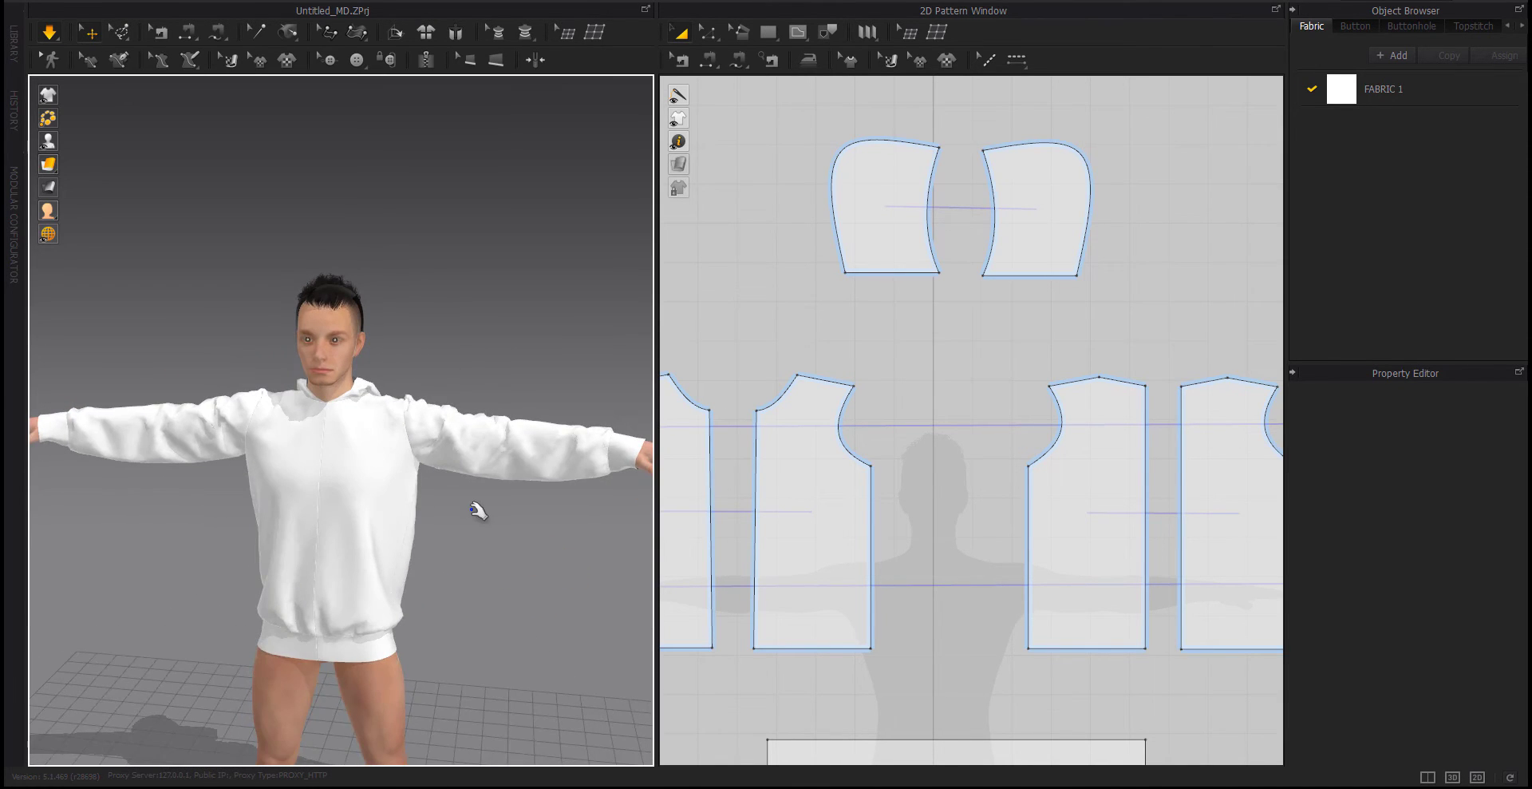
scroll(472, 479, "up", 2)
scroll(804, 465, "down", 5)
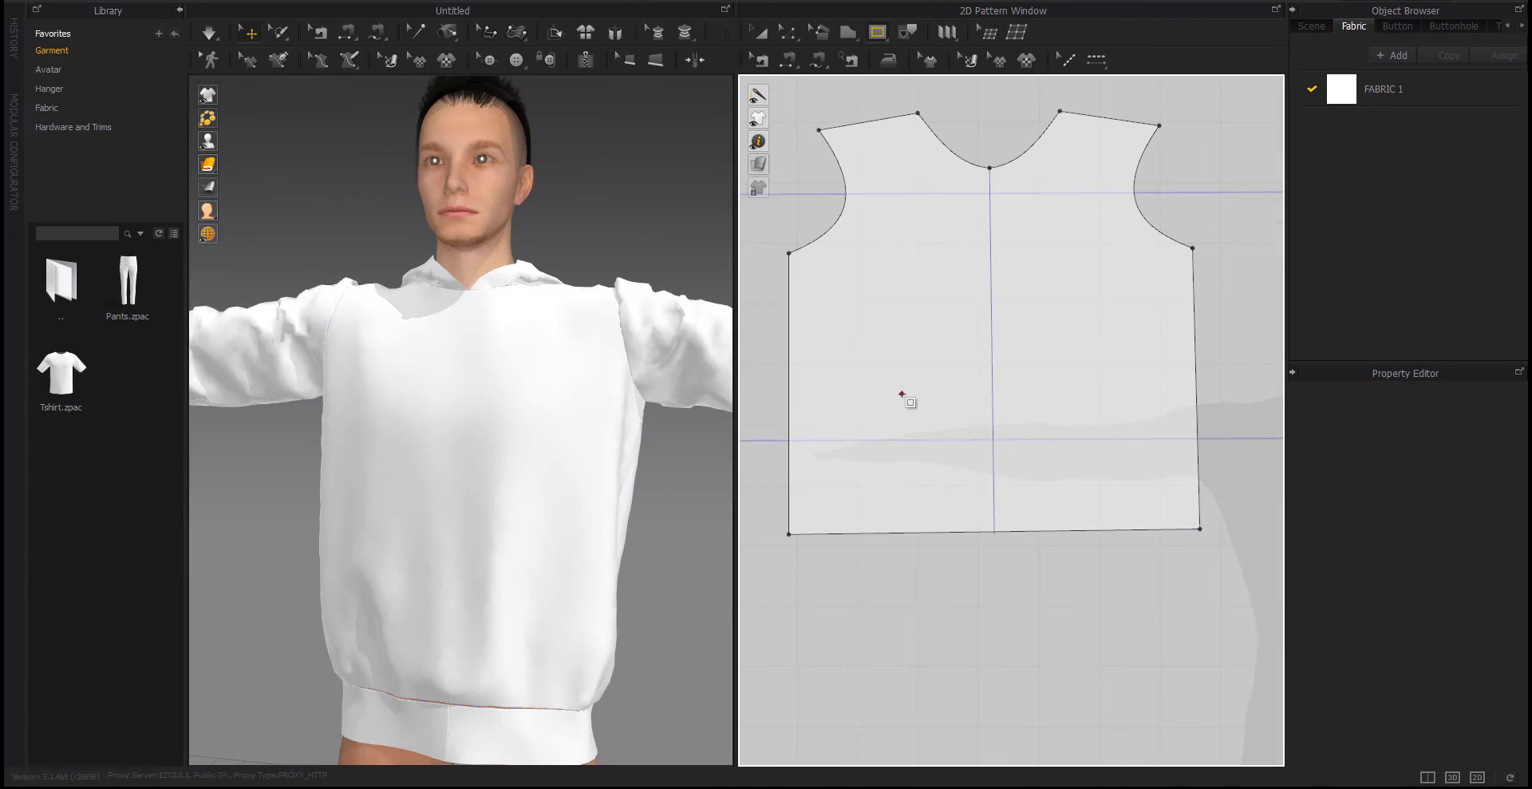
mouse_move(901, 393)
left_mouse_down()
mouse_move(1084, 523)
mouse_move(1124, 525)
left_mouse_up()
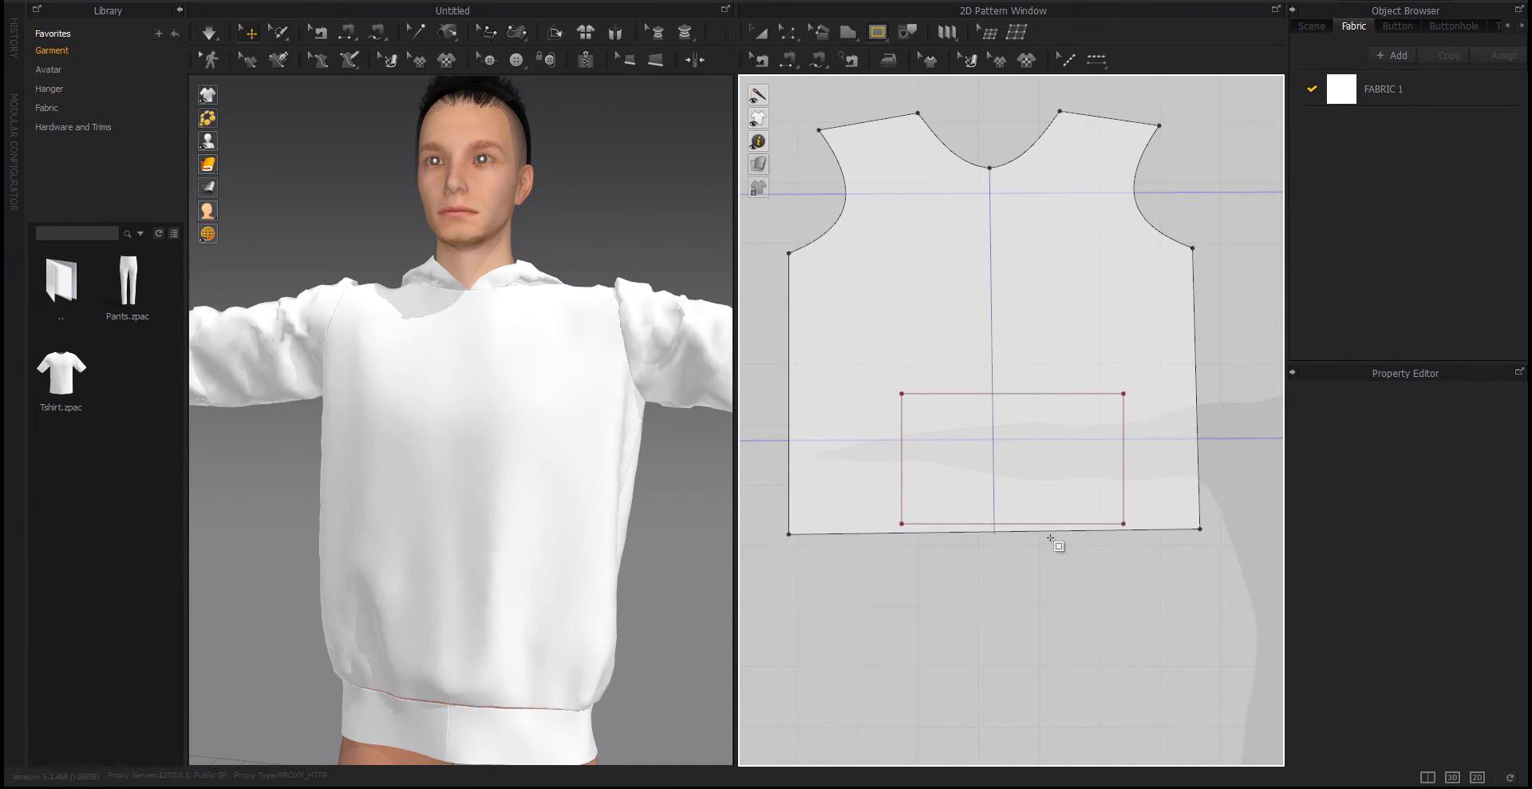
Shift the pocket rectangle slightly left on the front bodice
left_click(1050, 535)
mouse_move(1045, 479)
left_mouse_down()
mouse_move(1022, 482)
mouse_move(1048, 482)
left_mouse_up()
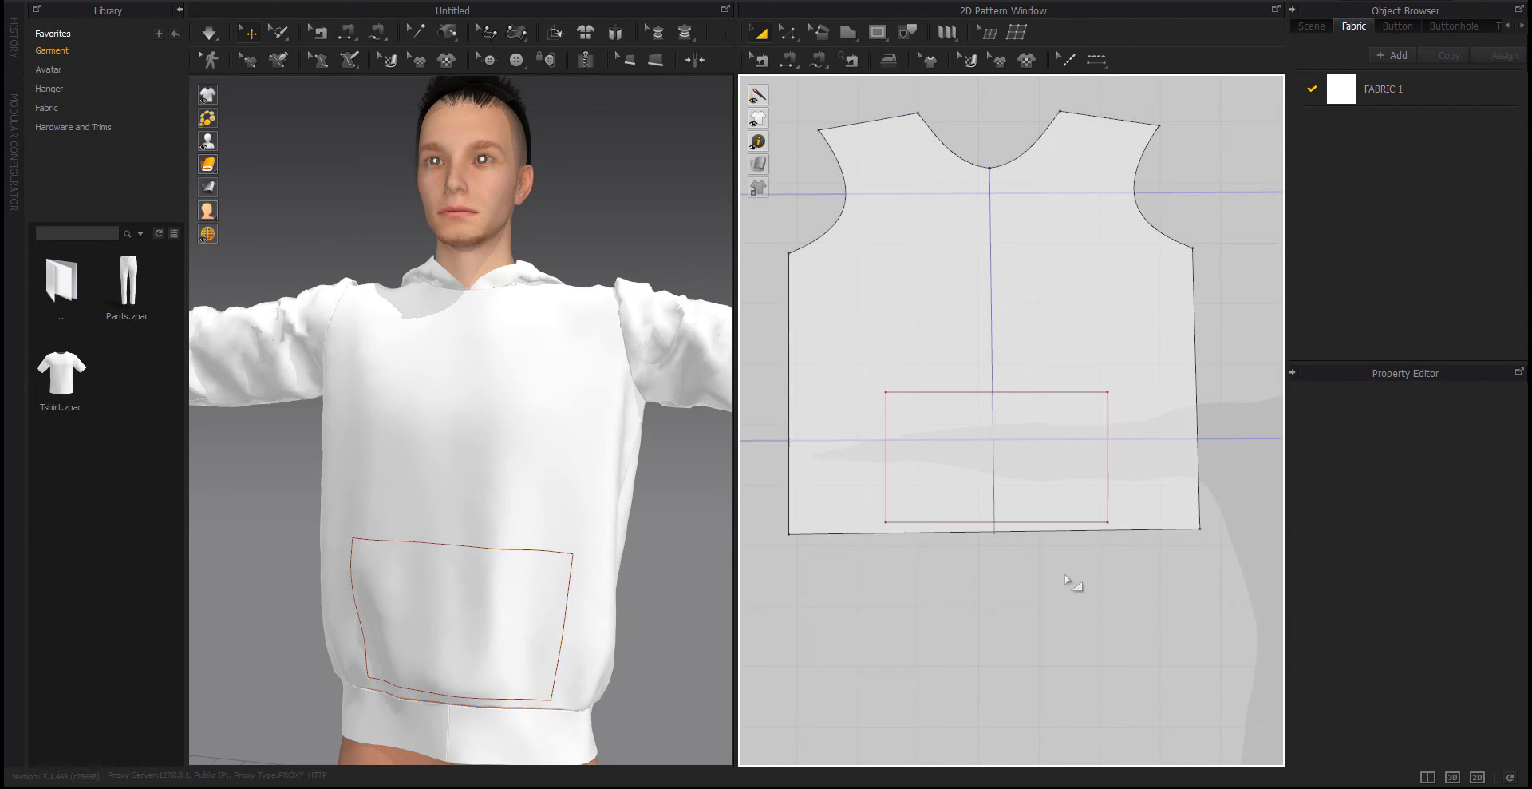
left_click(952, 344)
right_click_drag(930, 285, 934, 306)
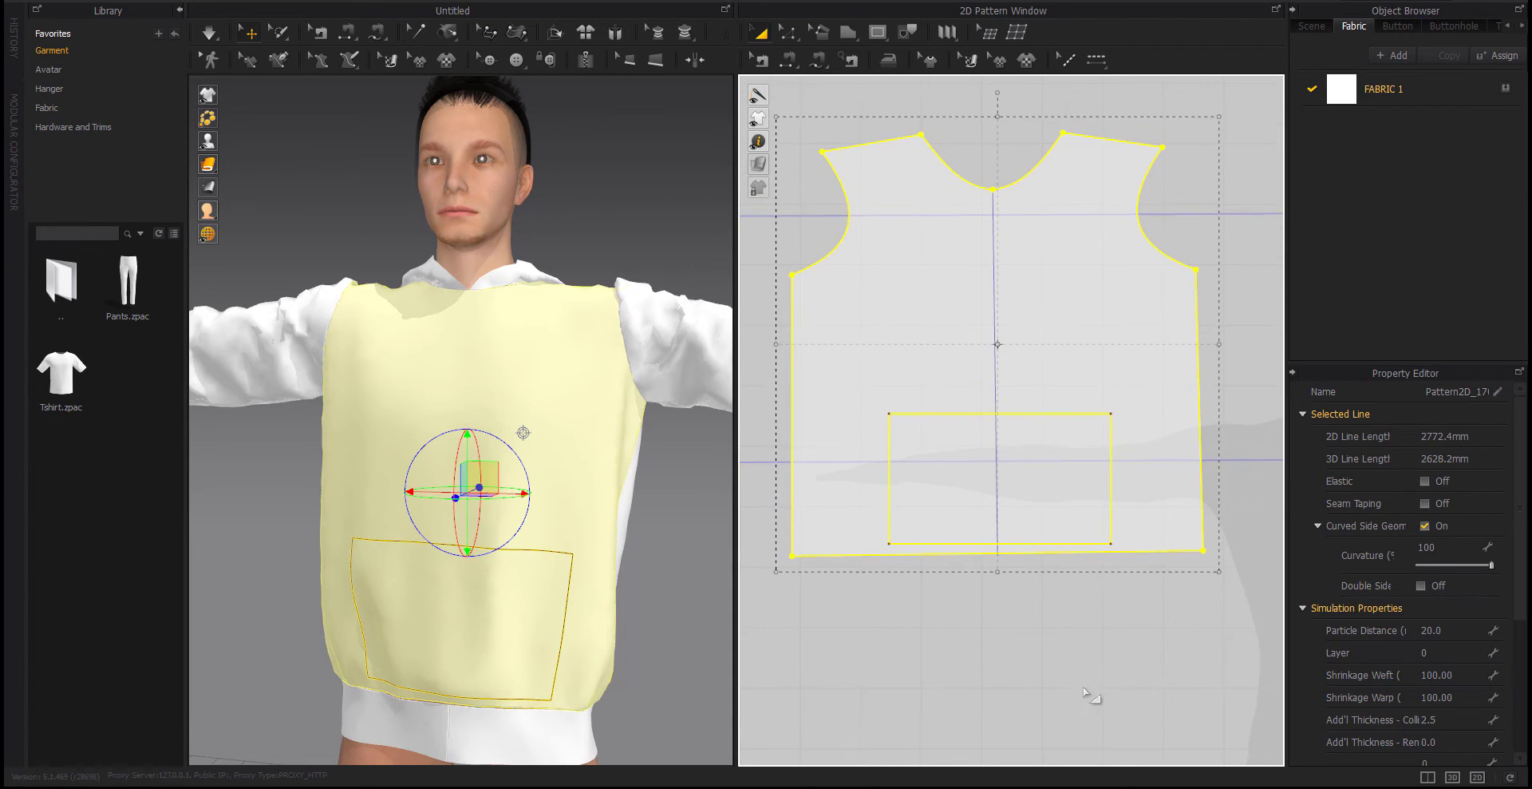
key("Escape")
left_click_drag(960, 477, 957, 485)
left_click(1002, 615)
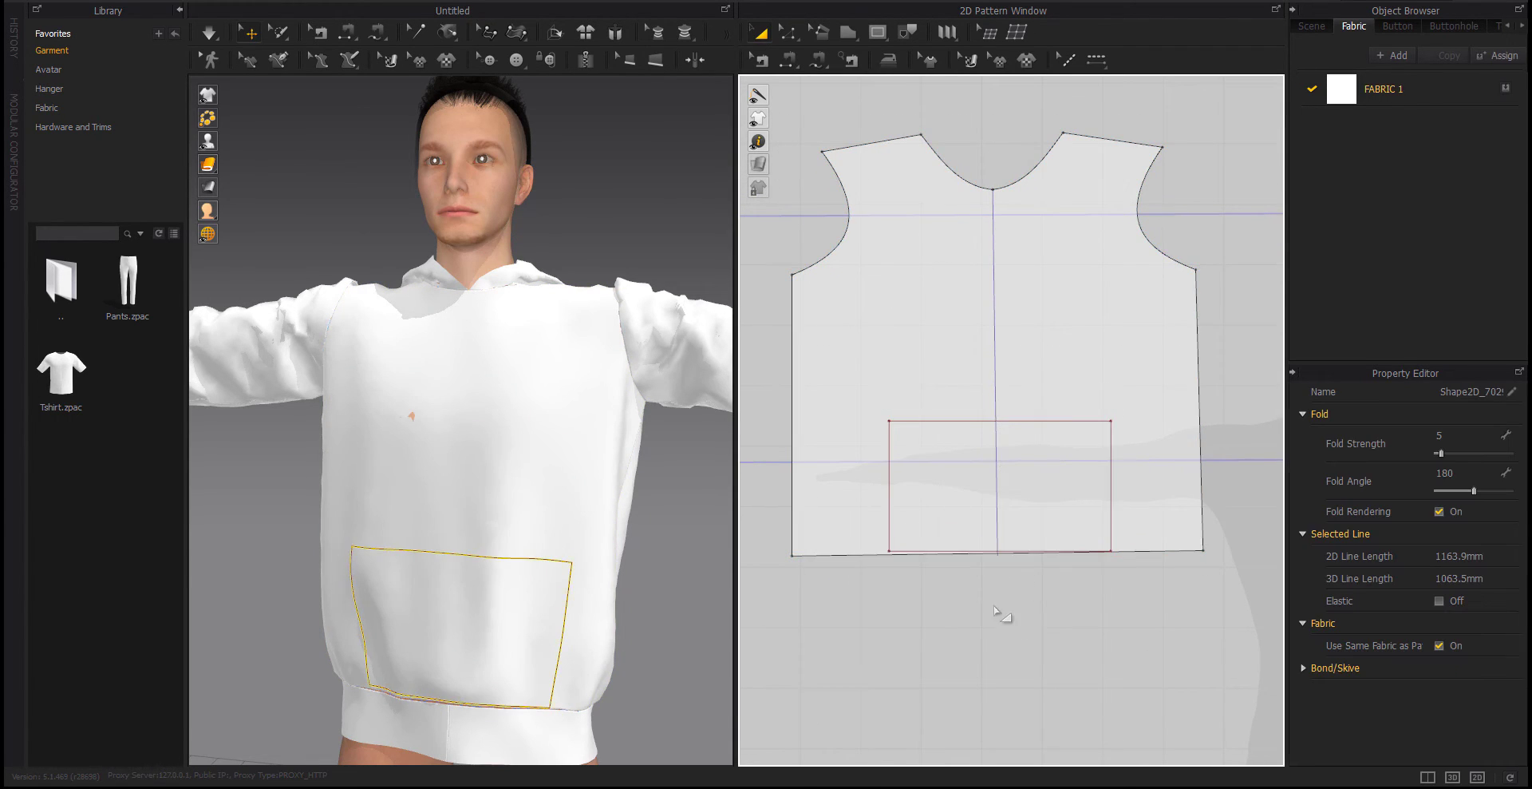
scroll(886, 551, "up", 5)
Move the pocket's bottom-right corner down onto the front panel's hem line
key("z")
left_click(824, 546)
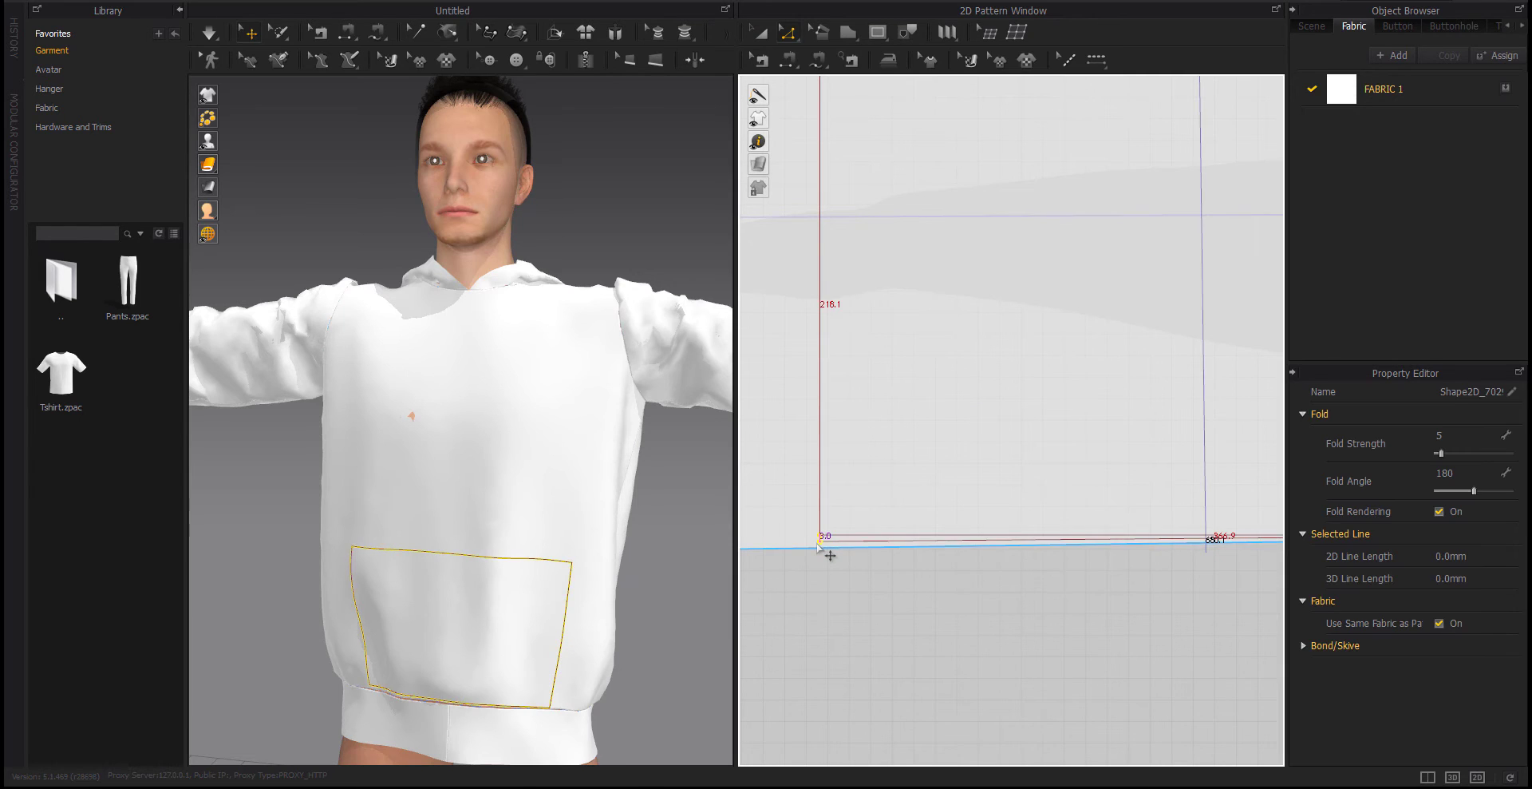
scroll(838, 558, "down", 2)
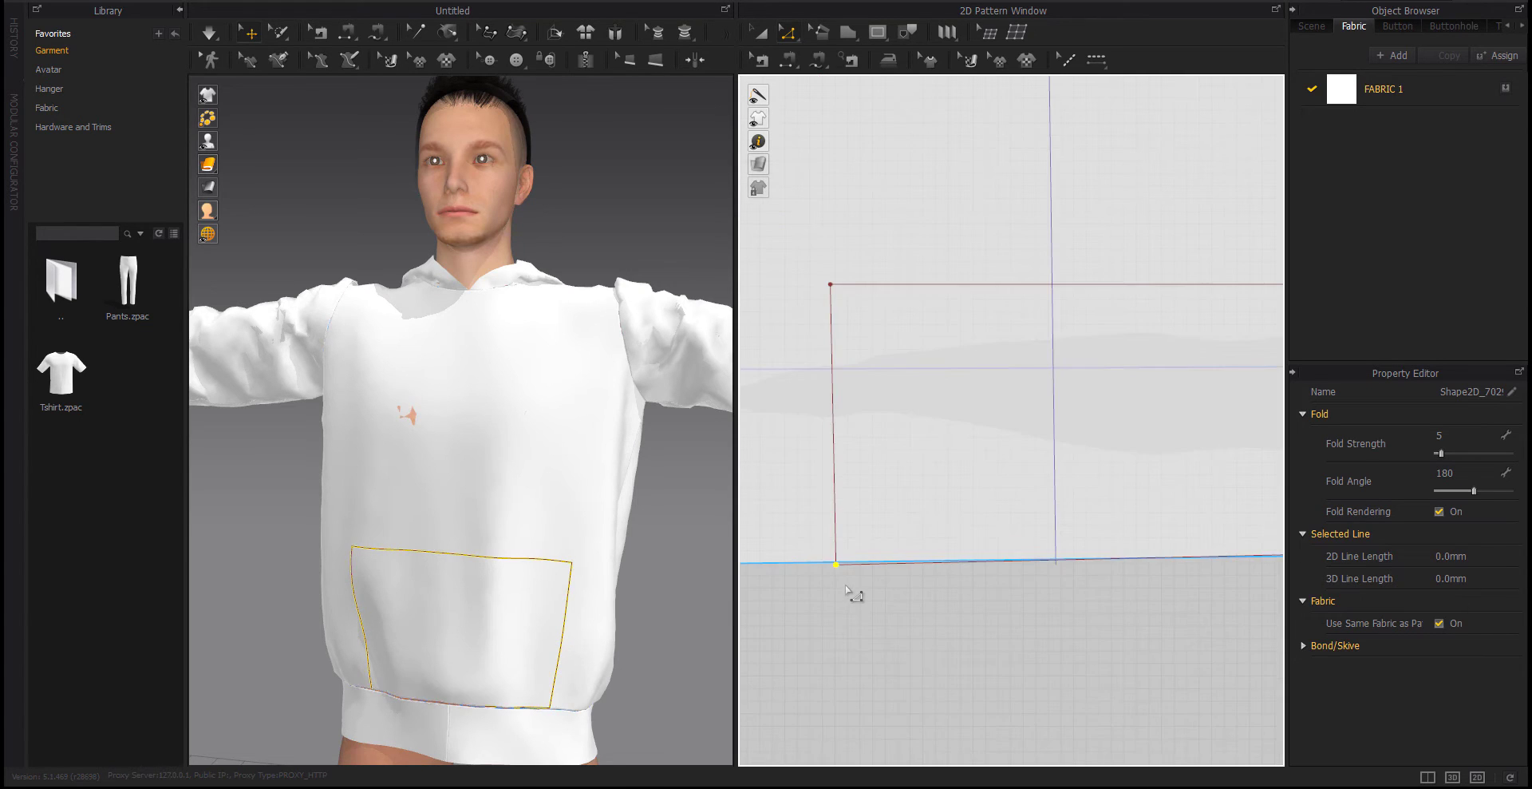
scroll(846, 587, "down", 2)
left_click(883, 558)
scroll(830, 578, "up", 4)
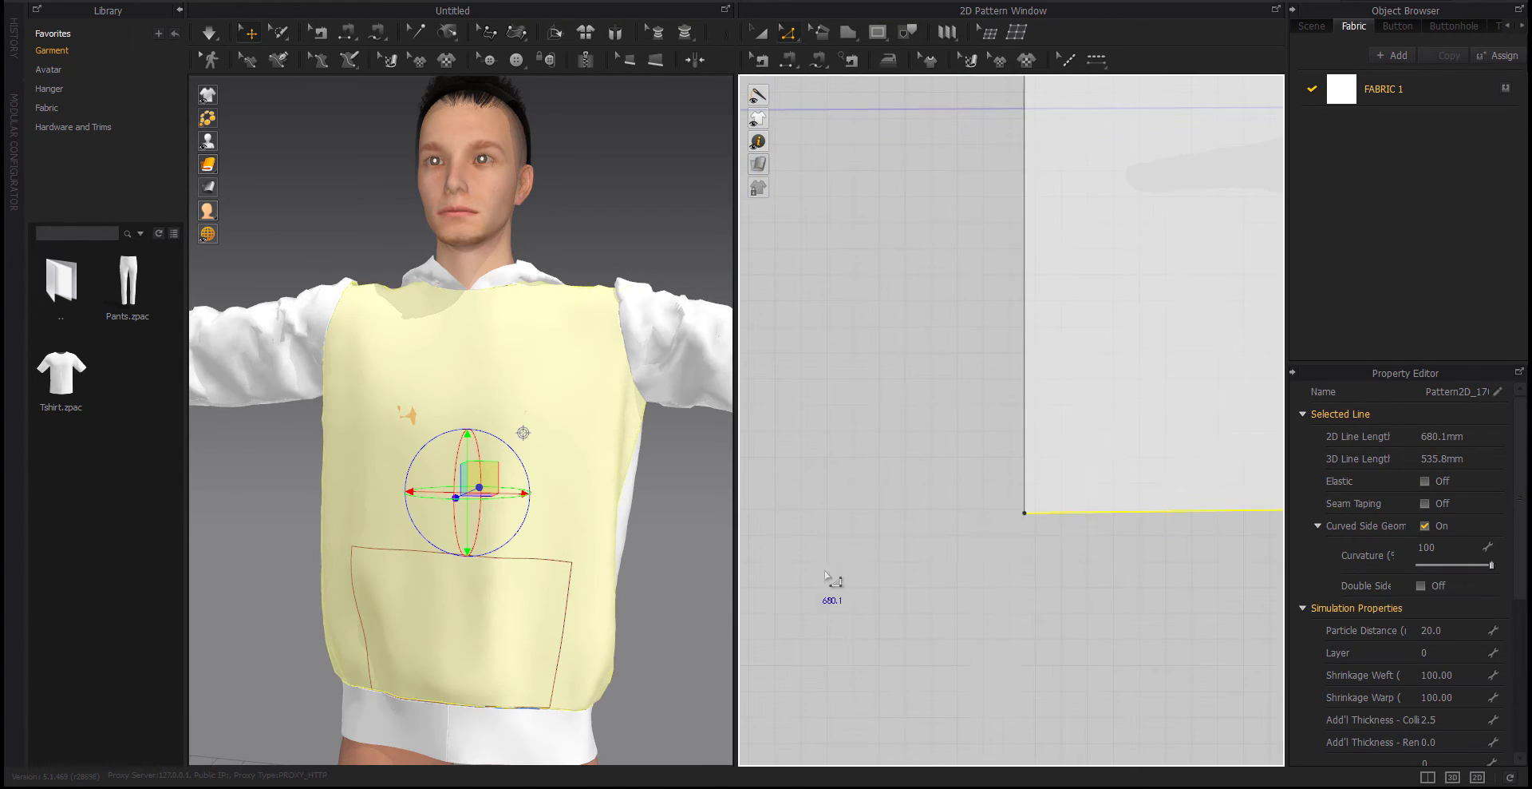
left_click(1024, 513)
scroll(1070, 557, "down", 4)
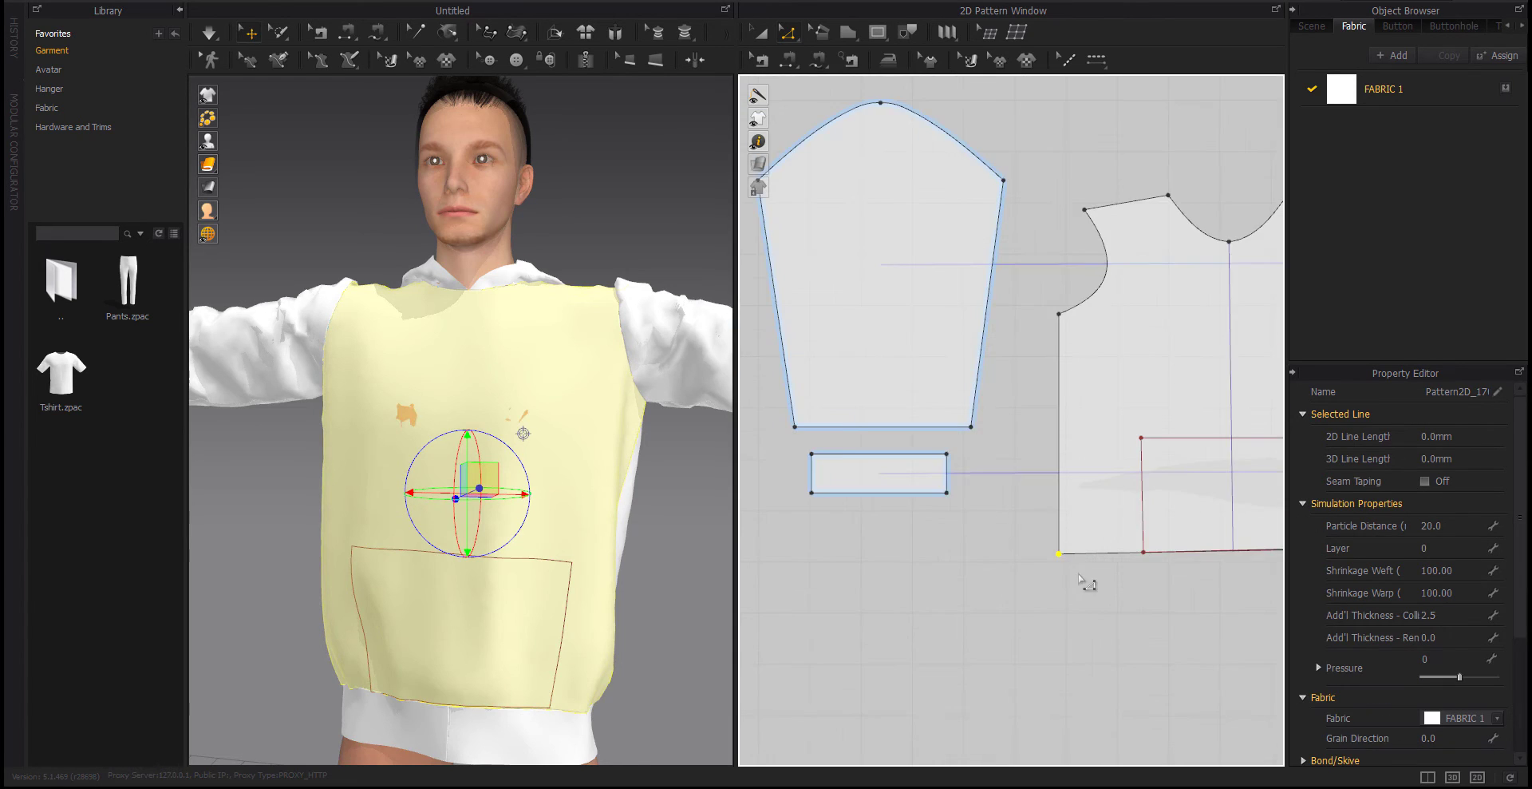
scroll(1080, 579, "up", 1)
scroll(1119, 549, "up", 4)
scroll(1046, 532, "up", 1)
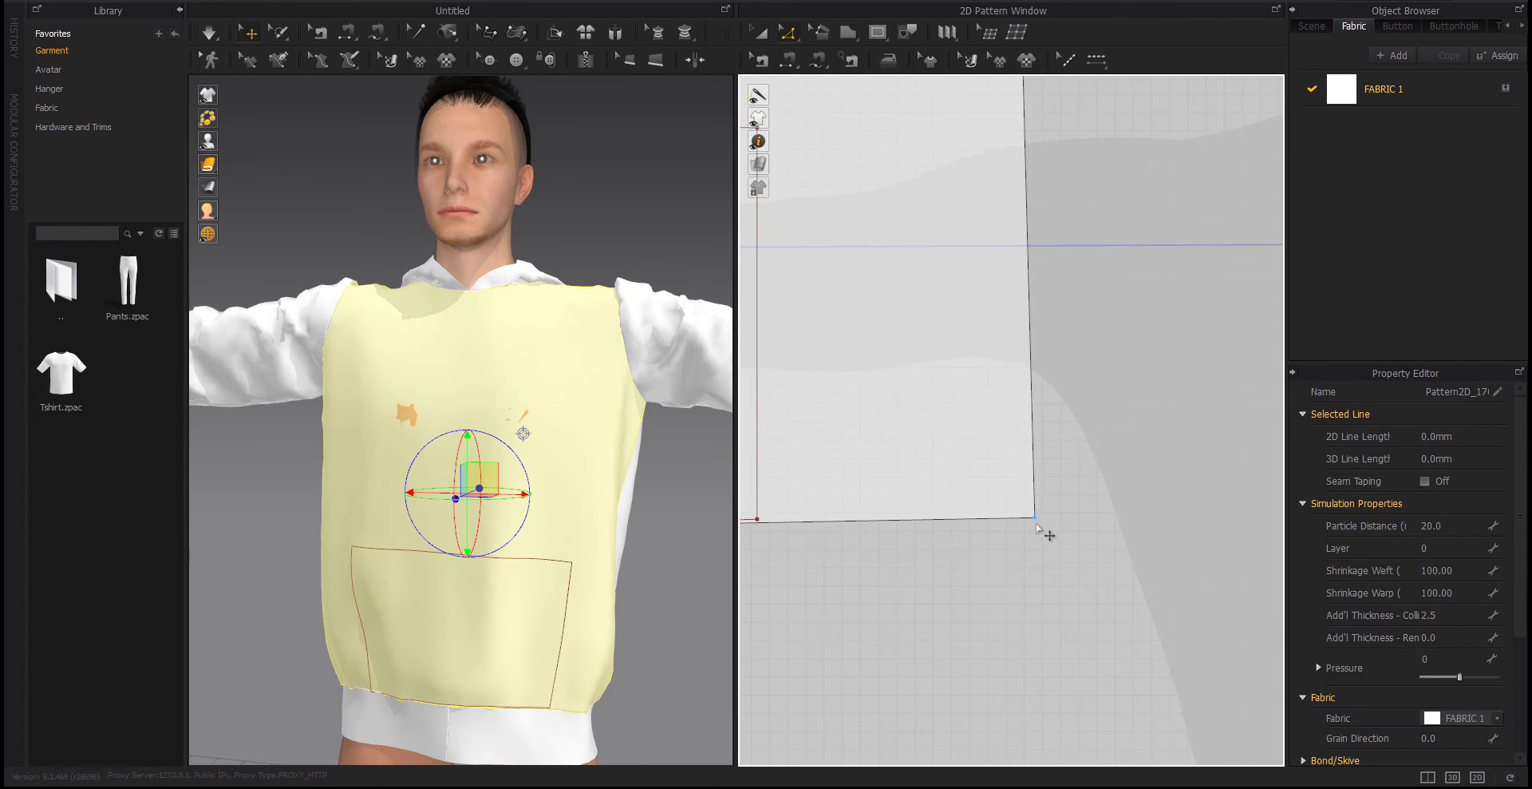
left_click_drag(1035, 517, 1036, 535)
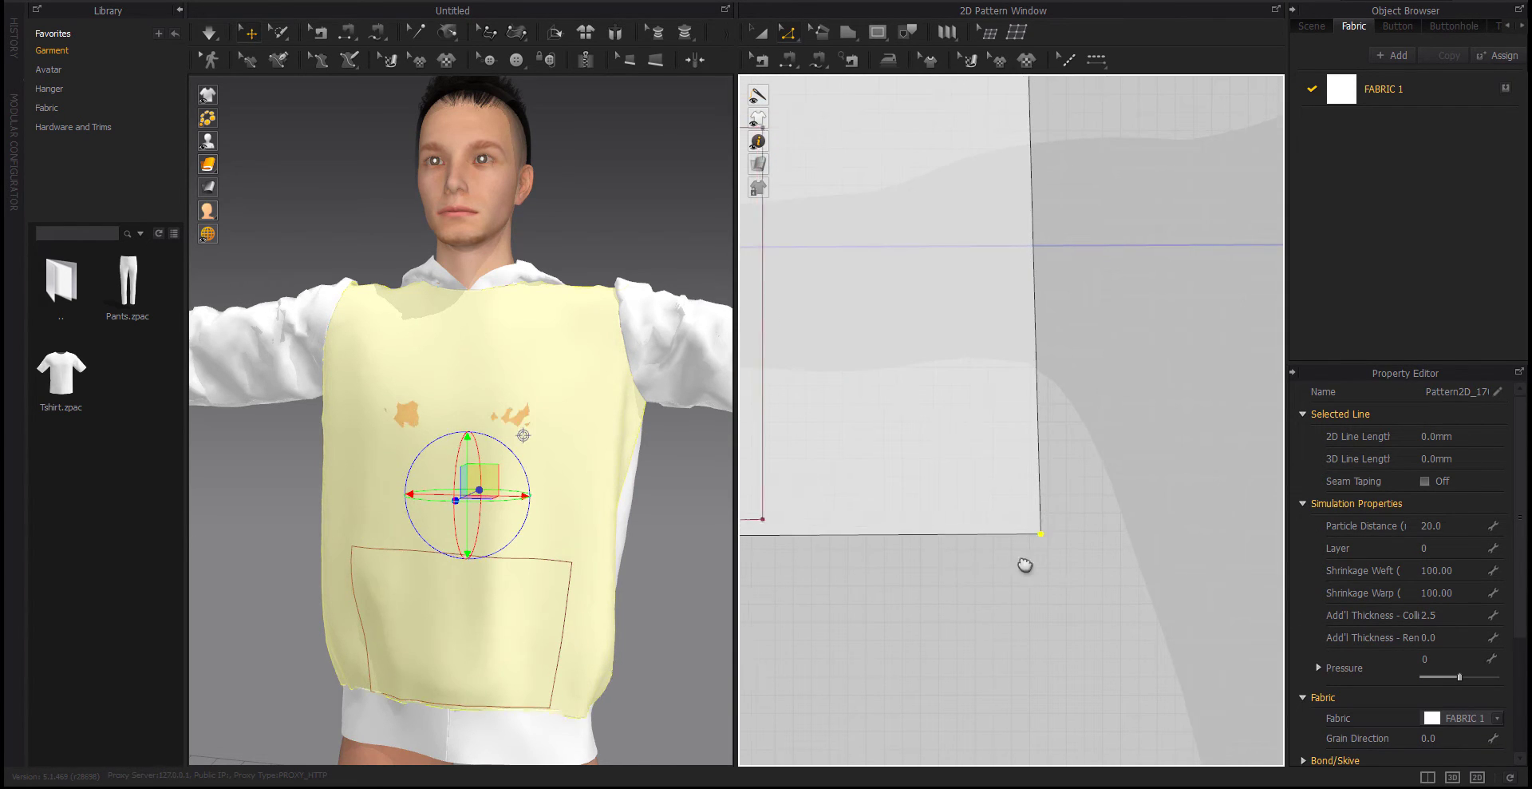
middle_click_drag(918, 558, 1082, 559)
Align the pocket's bottom-left corner with the hem line
left_click(920, 533)
scroll(912, 556, "down", 5)
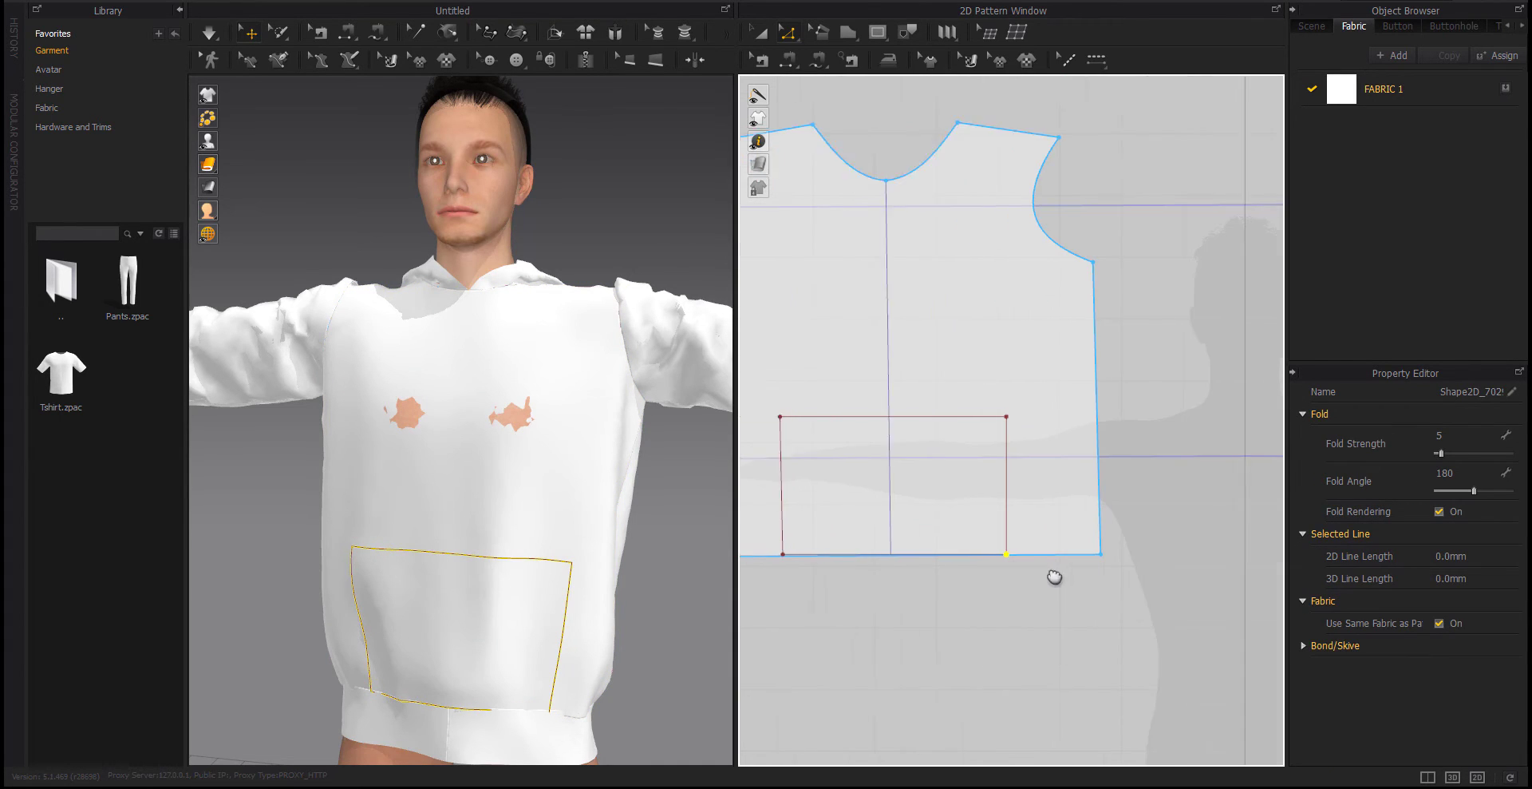
left_click(948, 609)
middle_click_drag(953, 580, 994, 585)
scroll(899, 577, "up", 4)
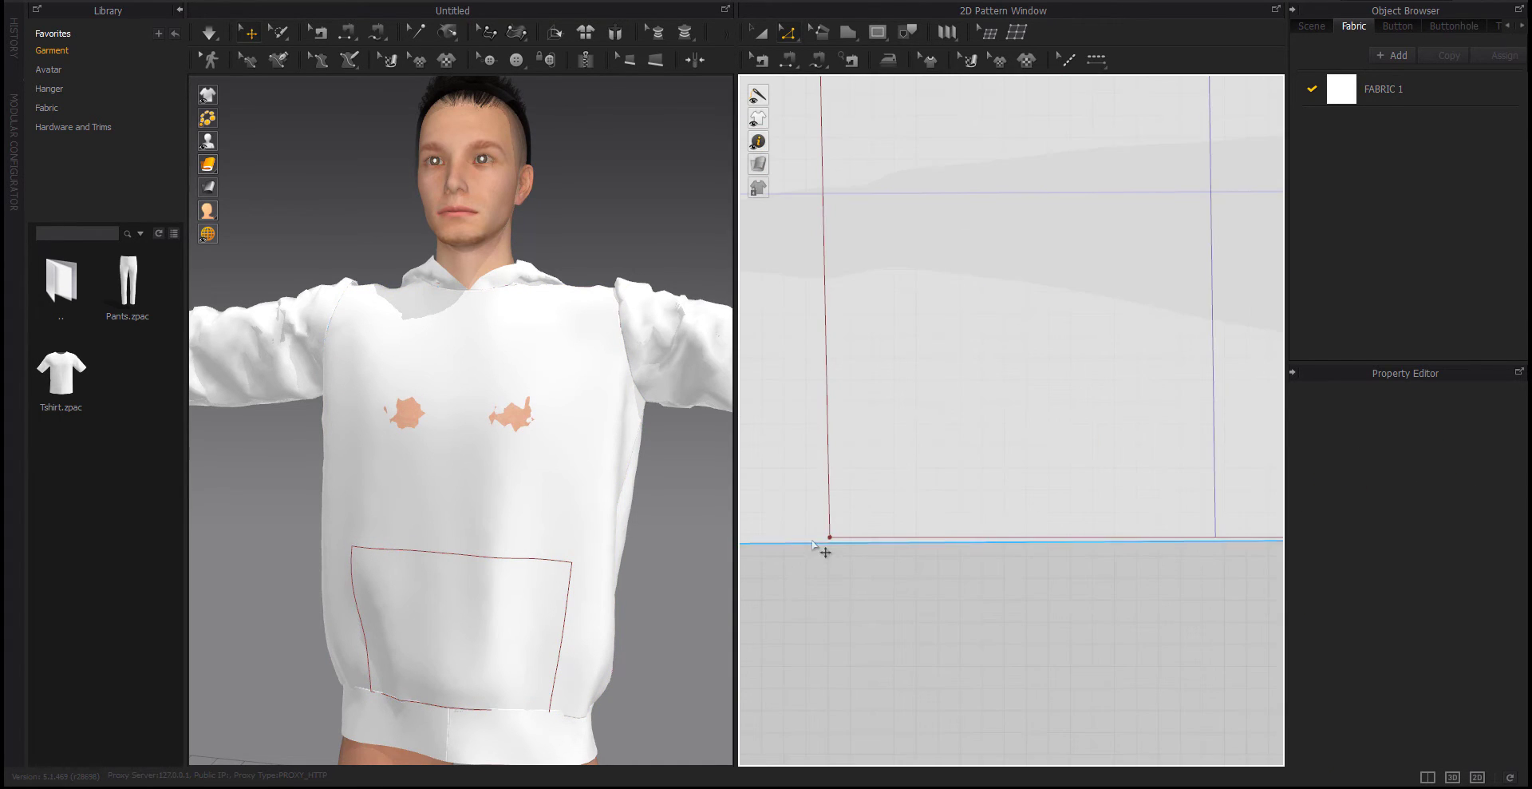
left_click(830, 539)
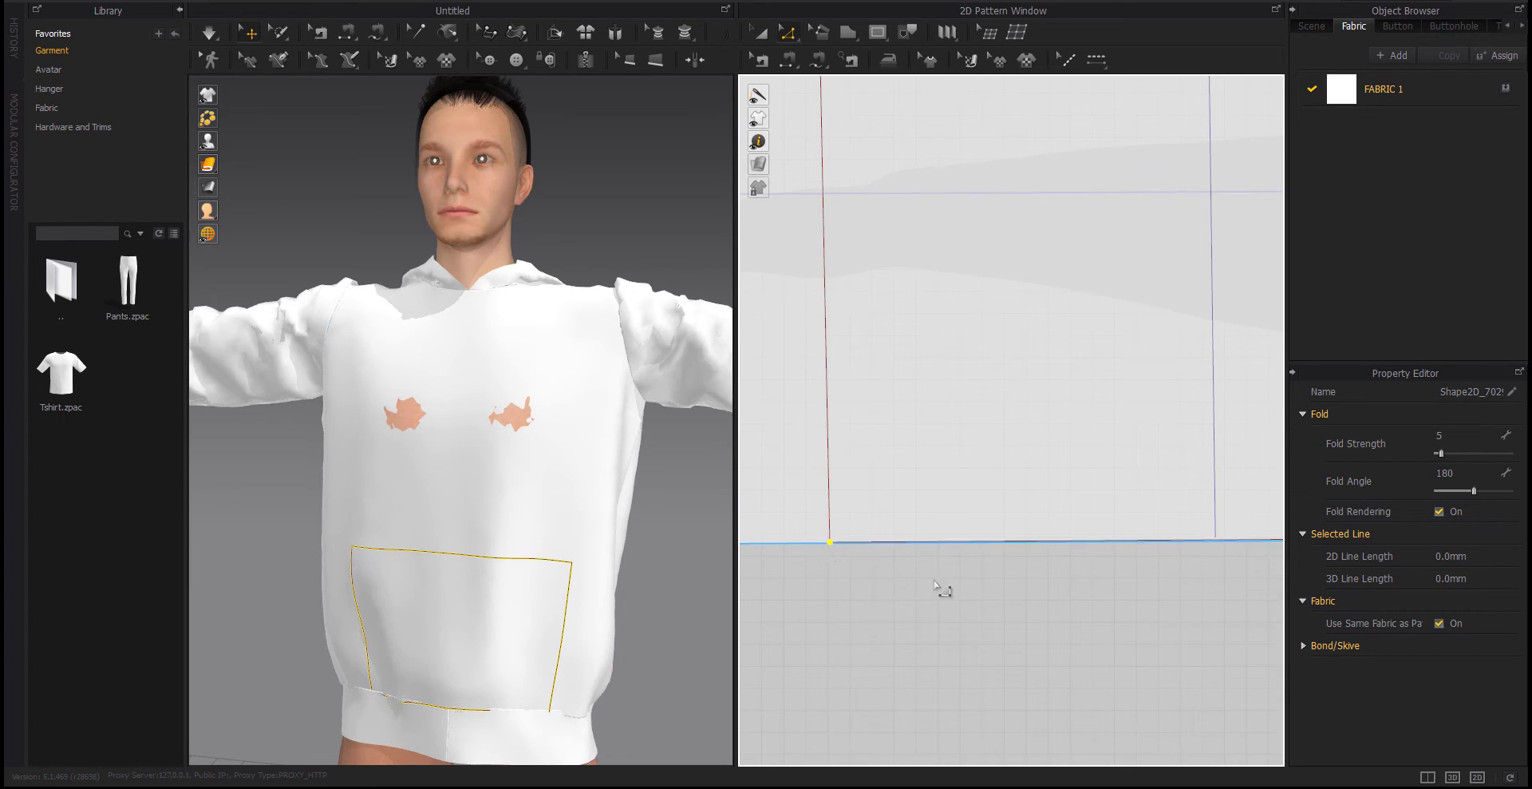
scroll(888, 590, "down", 3)
right_click(776, 463)
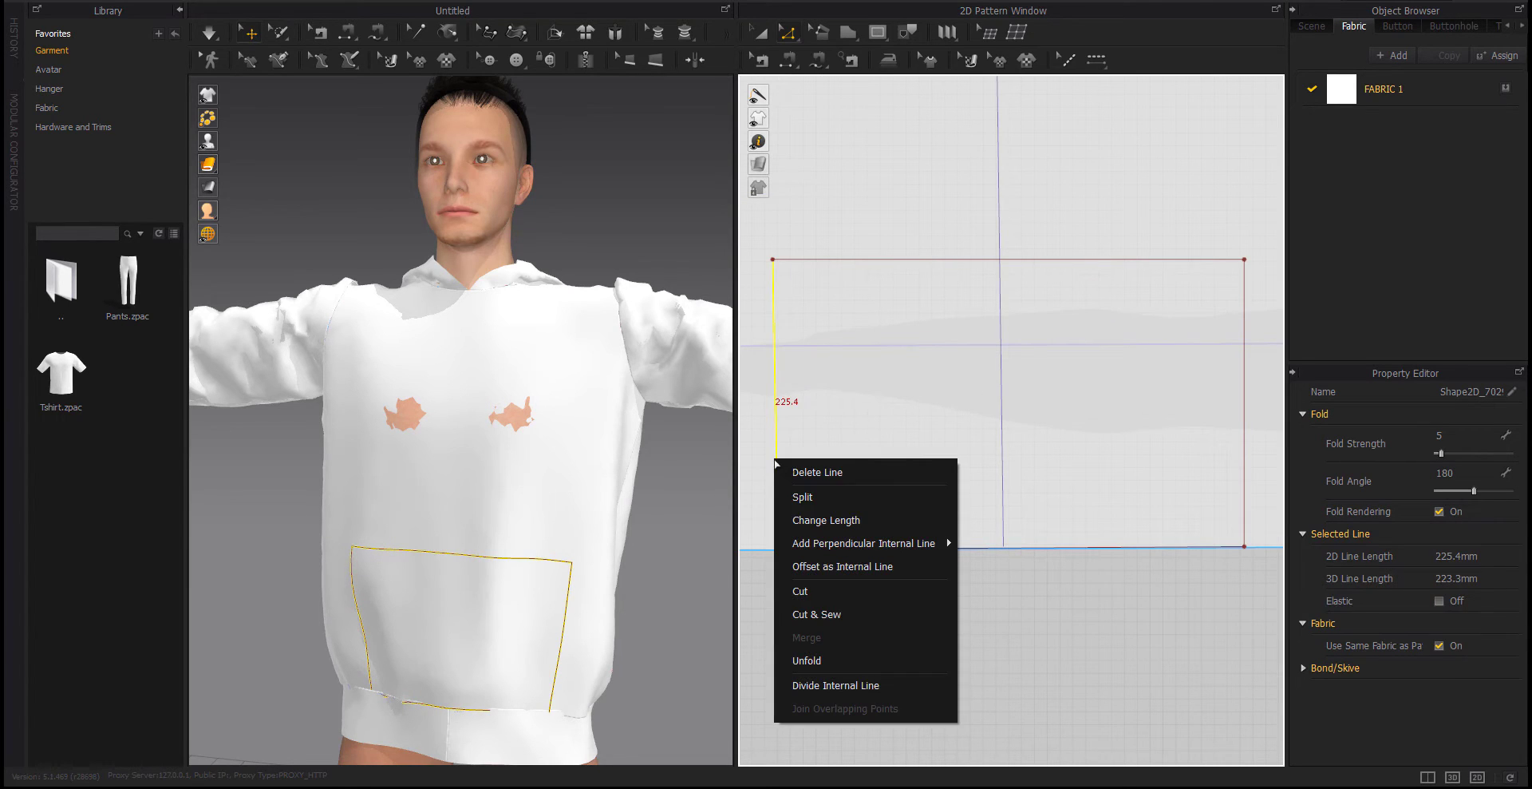
left_click(1003, 588)
scroll(1014, 599, "down", 3)
middle_click_drag(1016, 602, 979, 588)
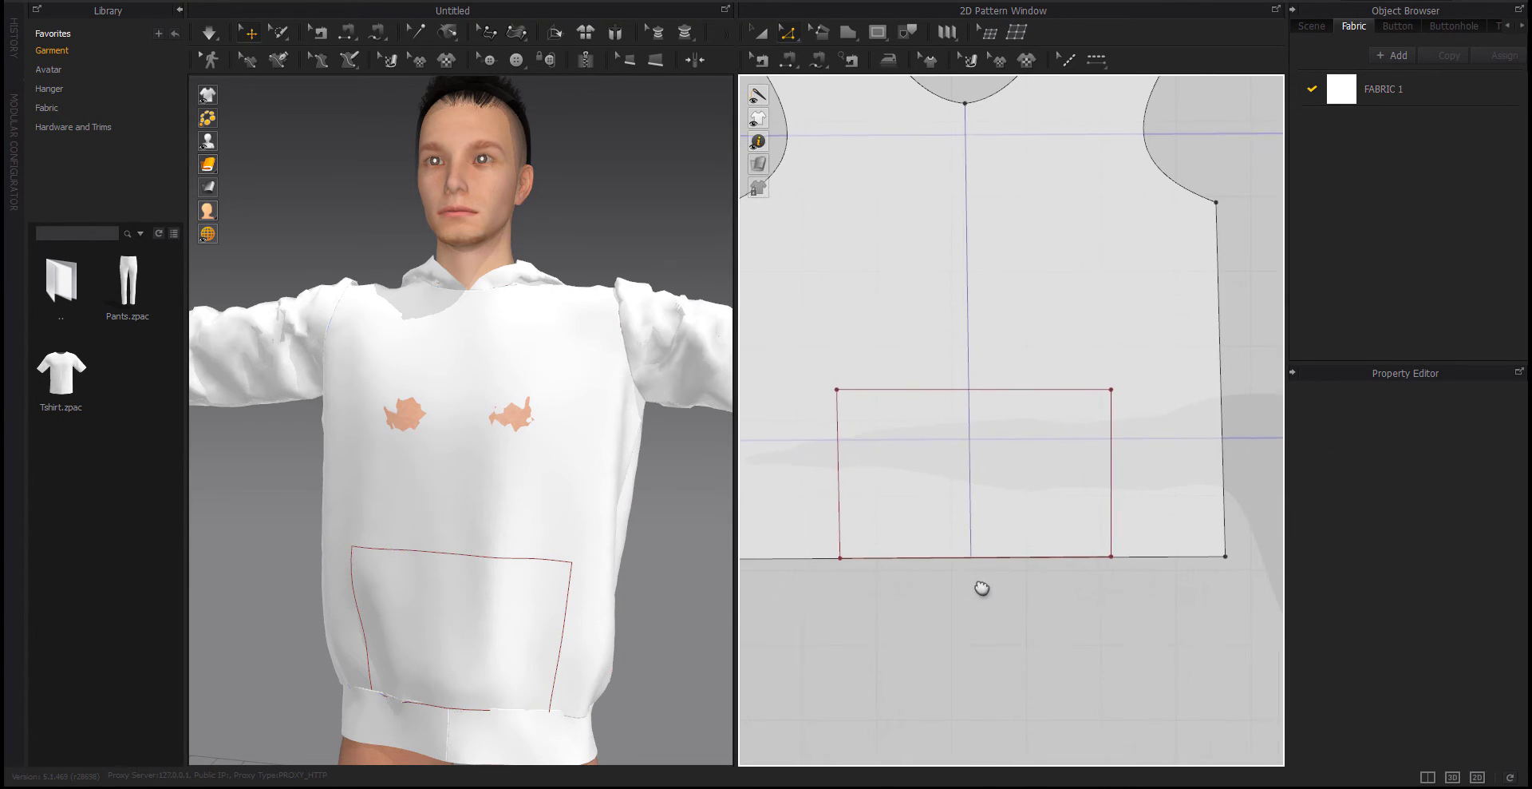
scroll(846, 575, "up", 4)
left_click(903, 541)
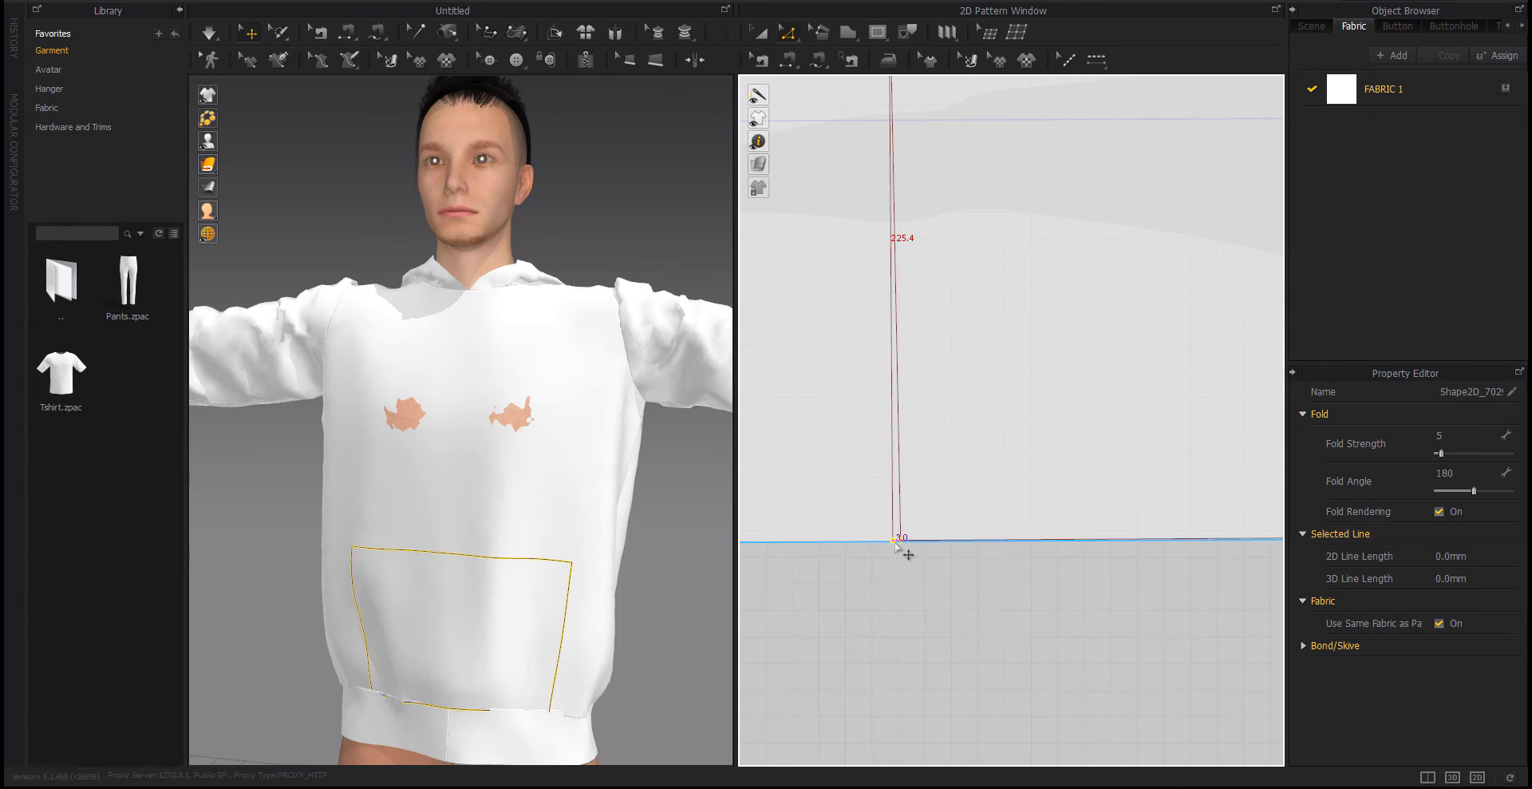
scroll(942, 595, "down", 3)
scroll(942, 597, "down", 2)
scroll(887, 605, "down", 1)
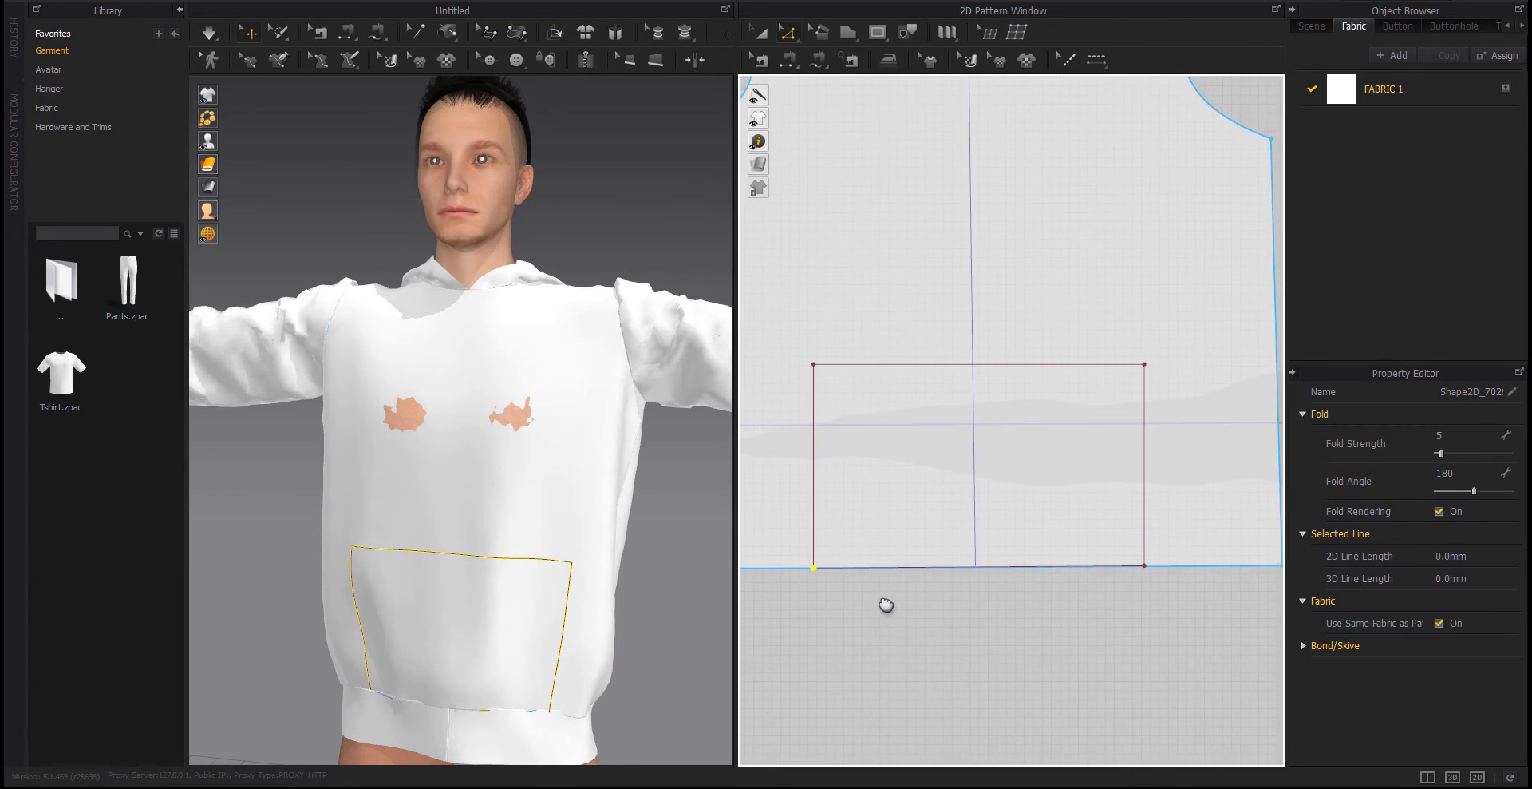
scroll(887, 605, "down", 3)
Reselect the whole pocket rectangle to check it, then clear all selections
key("a")
left_click(916, 535)
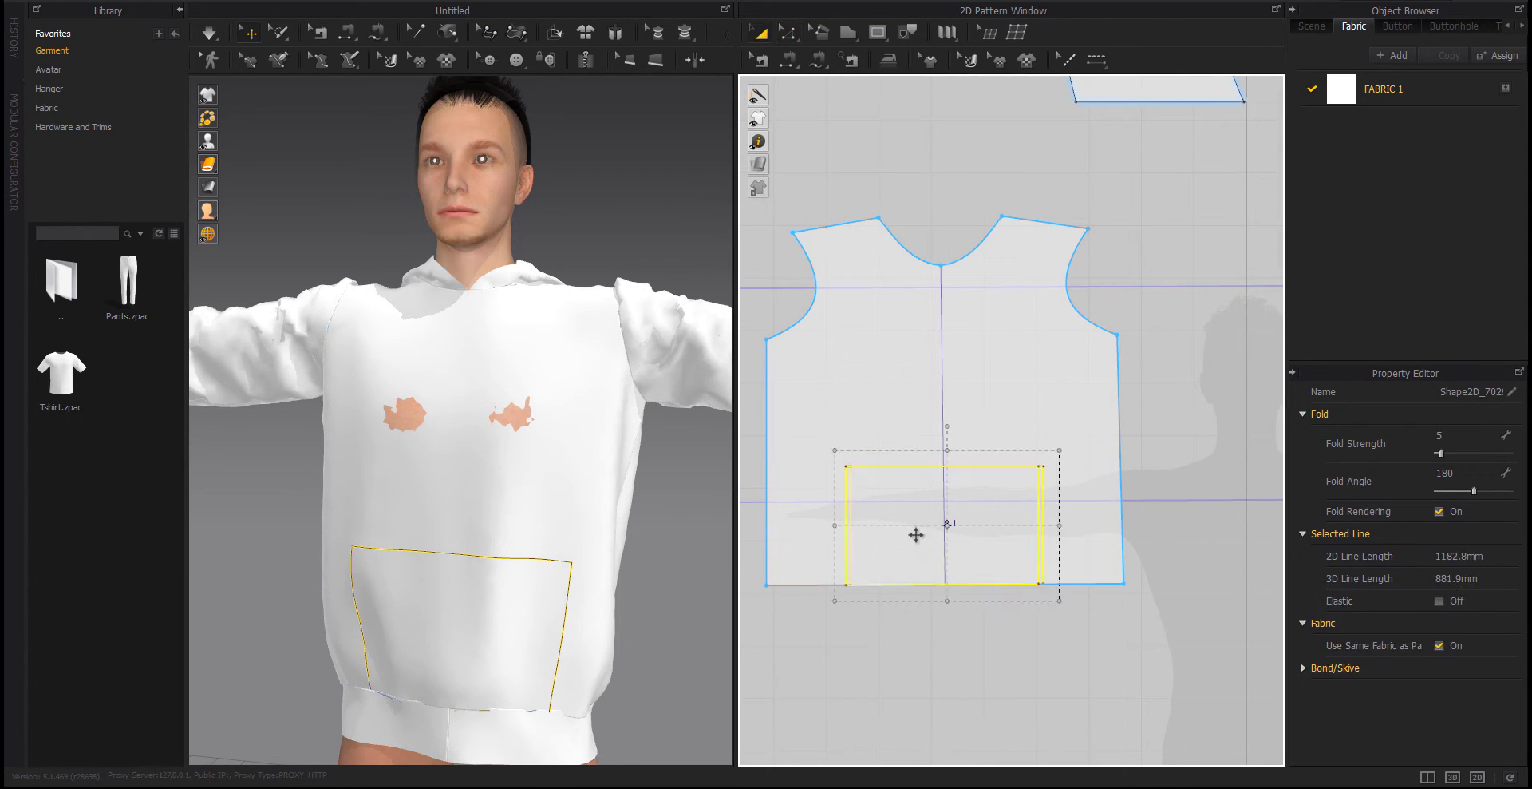
left_click(934, 620)
left_click(941, 535)
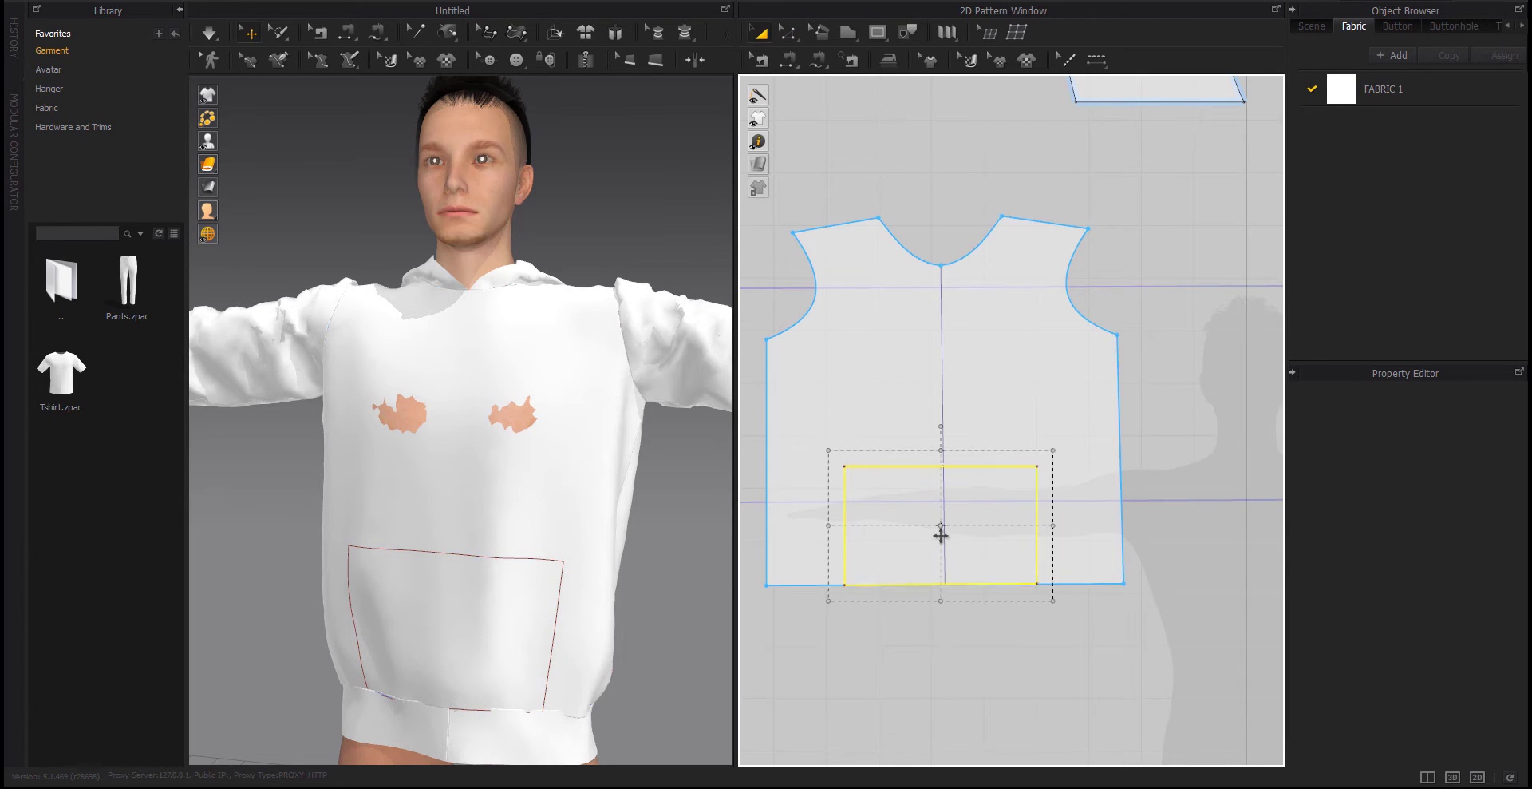
left_click(950, 635)
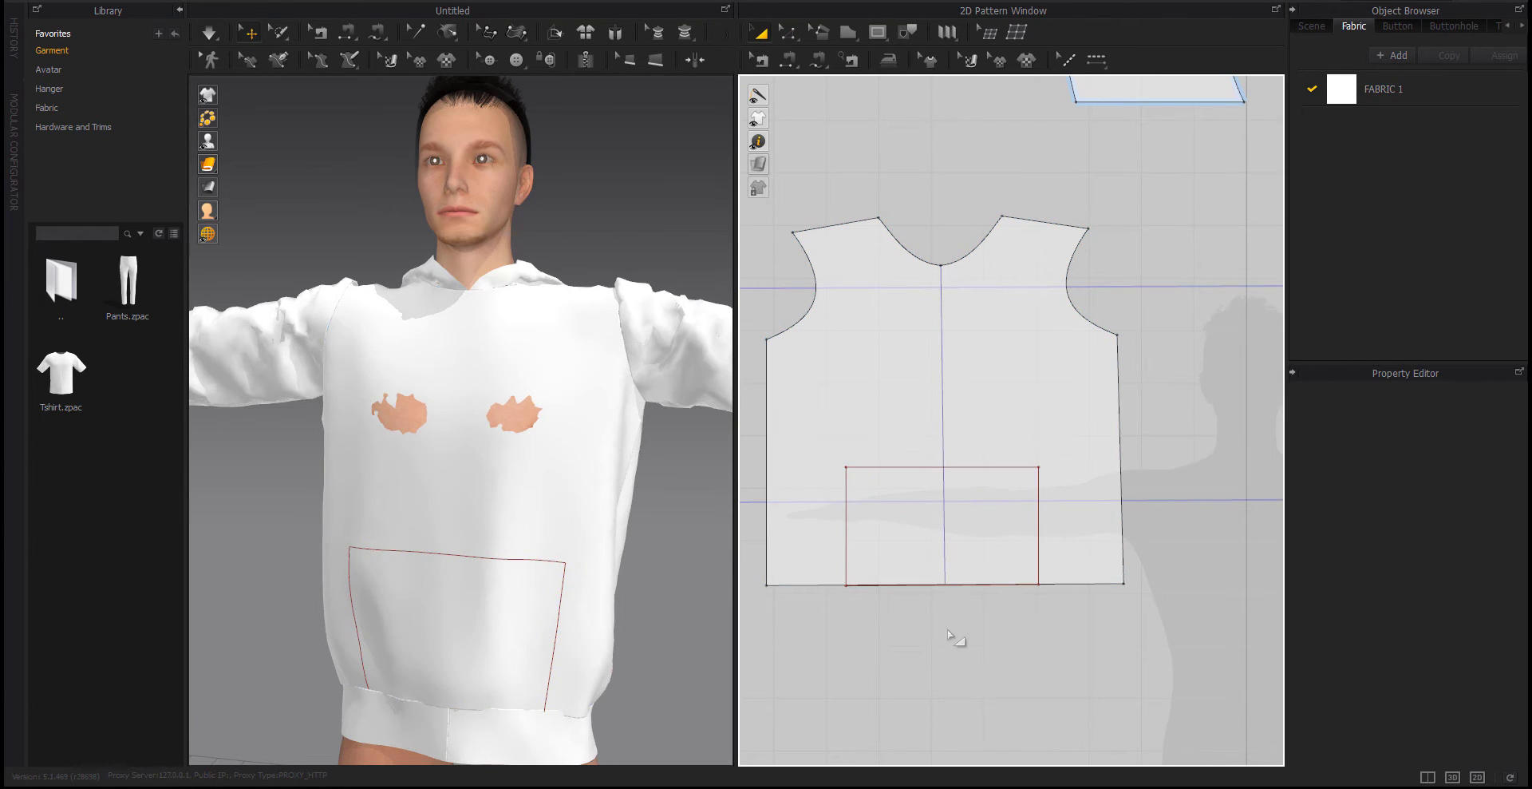
scroll(888, 613, "up", 4)
scroll(889, 617, "down", 3)
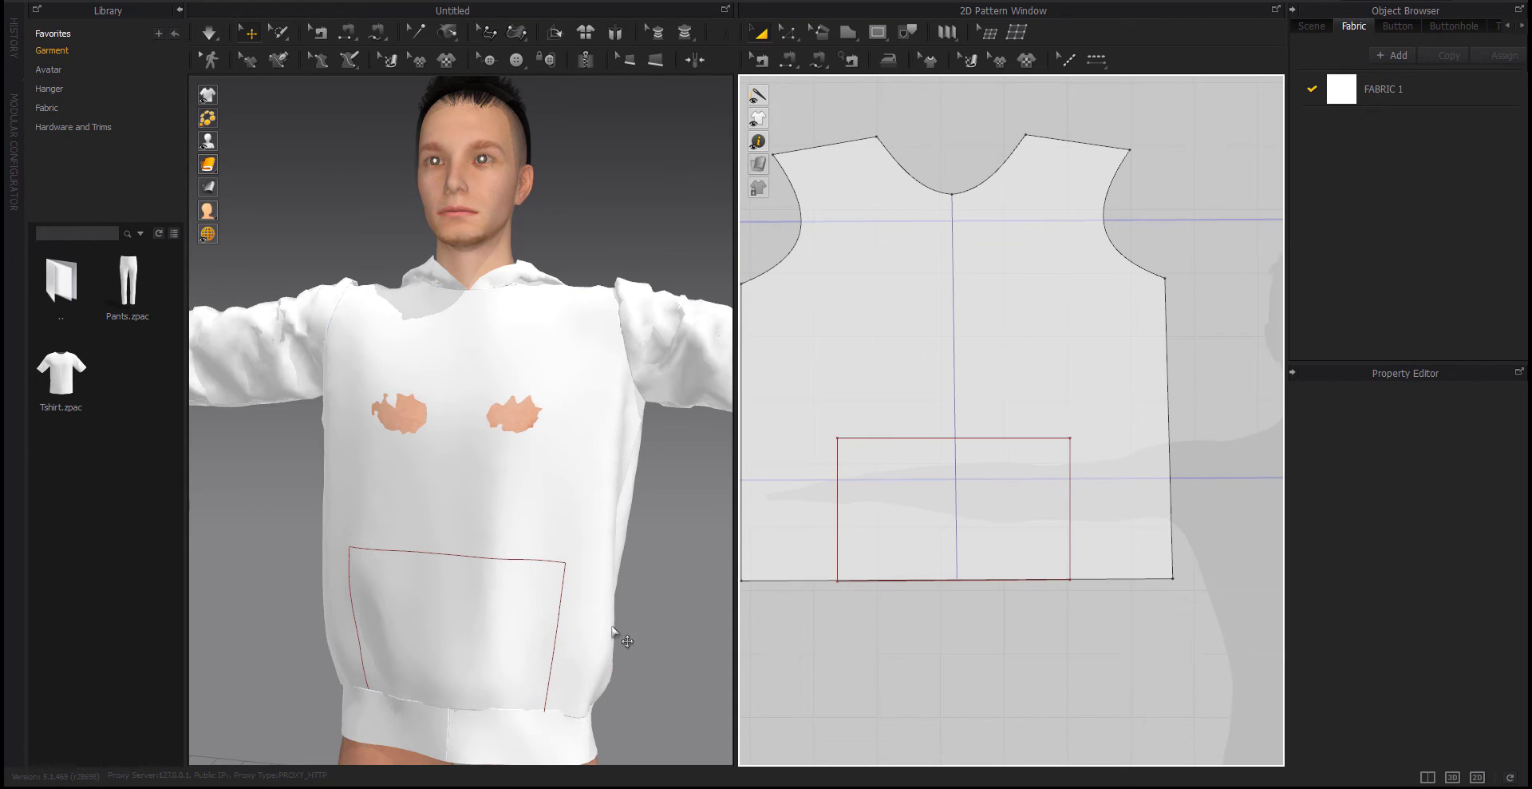
Start the simulation and split the pocket's left edge at 100 mm and its top edge twice
key("space")
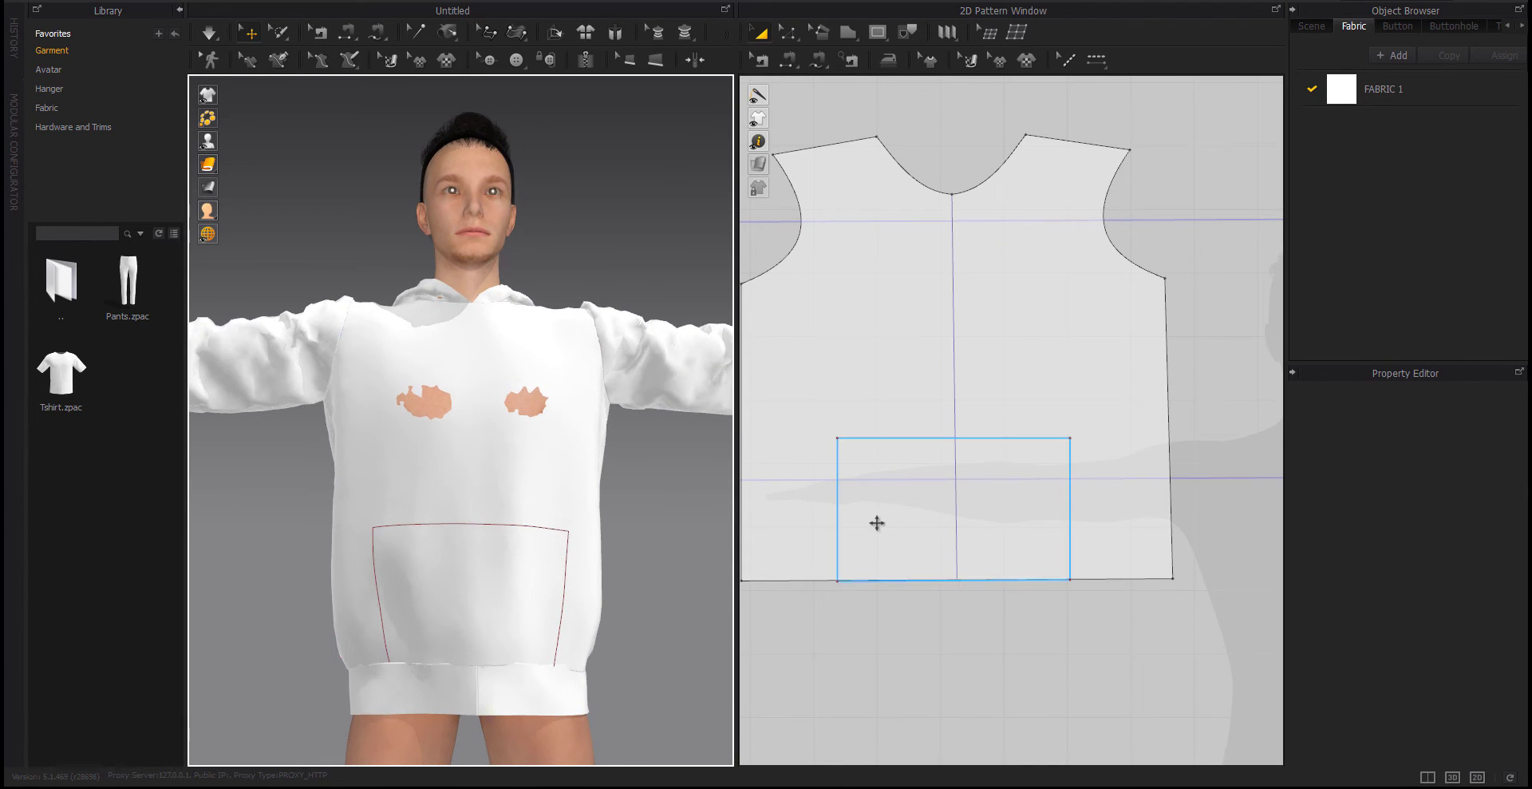
key("z")
left_click(837, 514)
type("100")
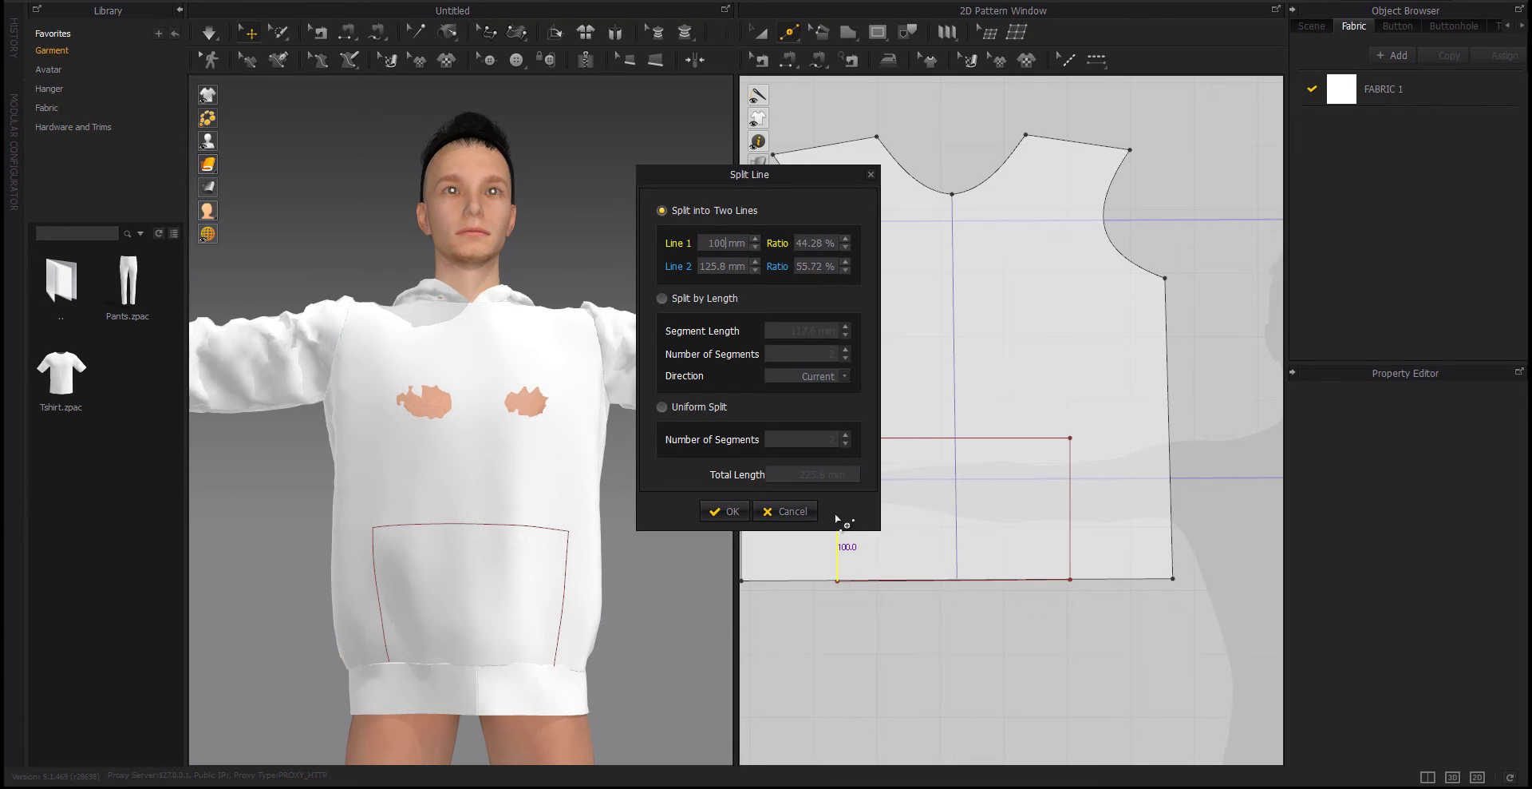
key("Return")
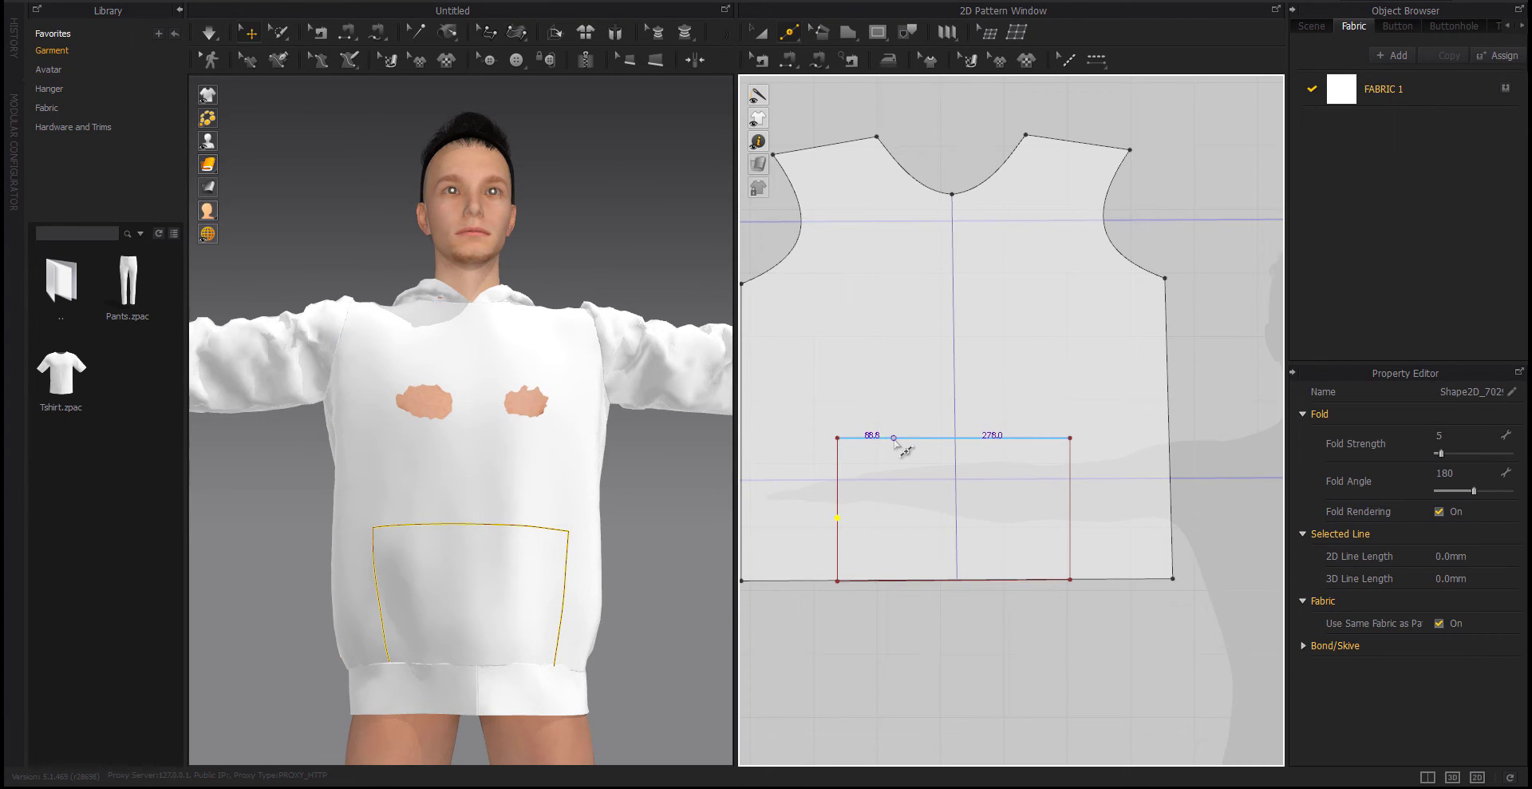
left_click(894, 438)
key("Return")
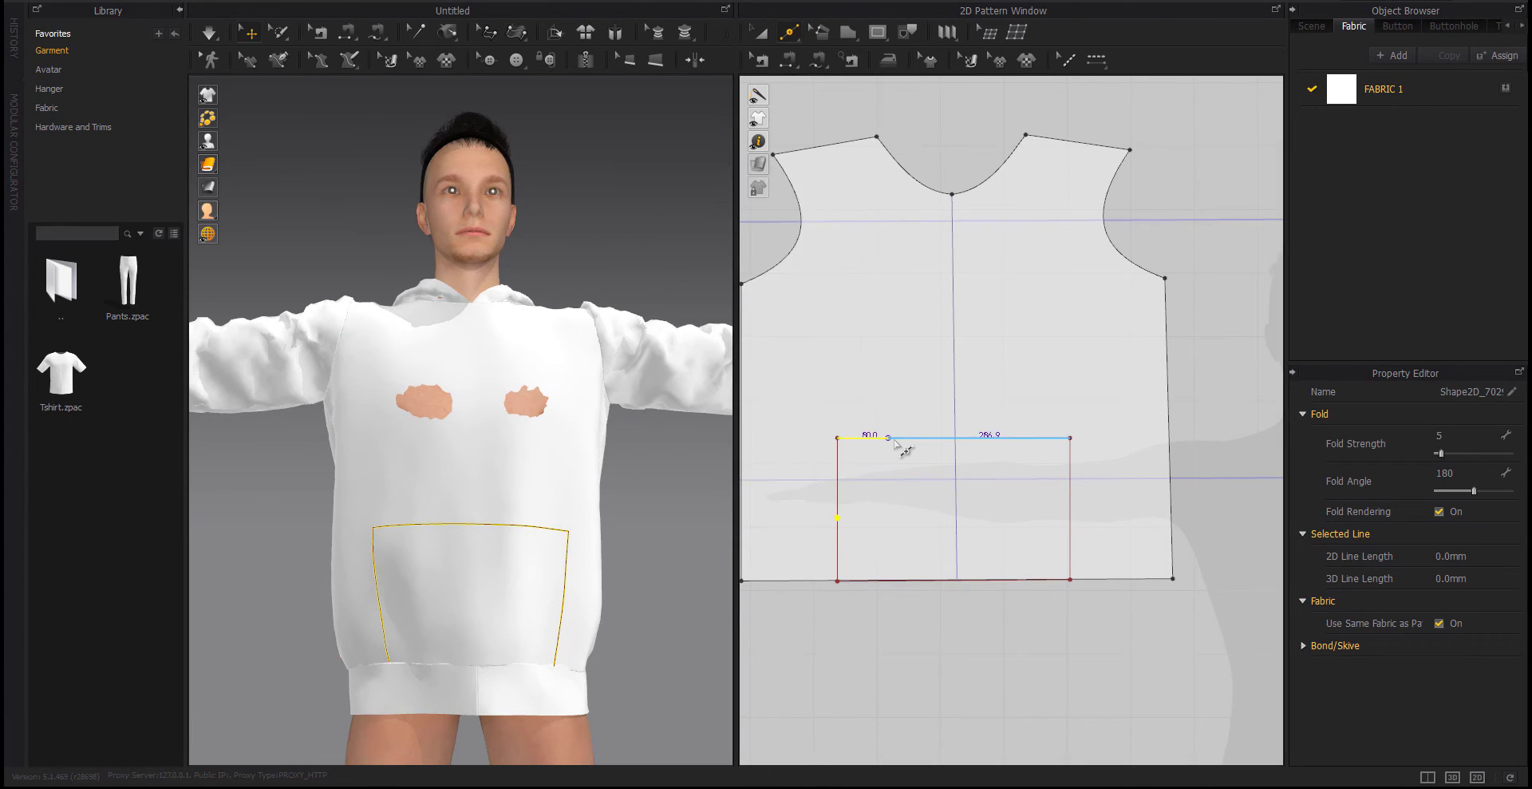
left_click(1028, 437)
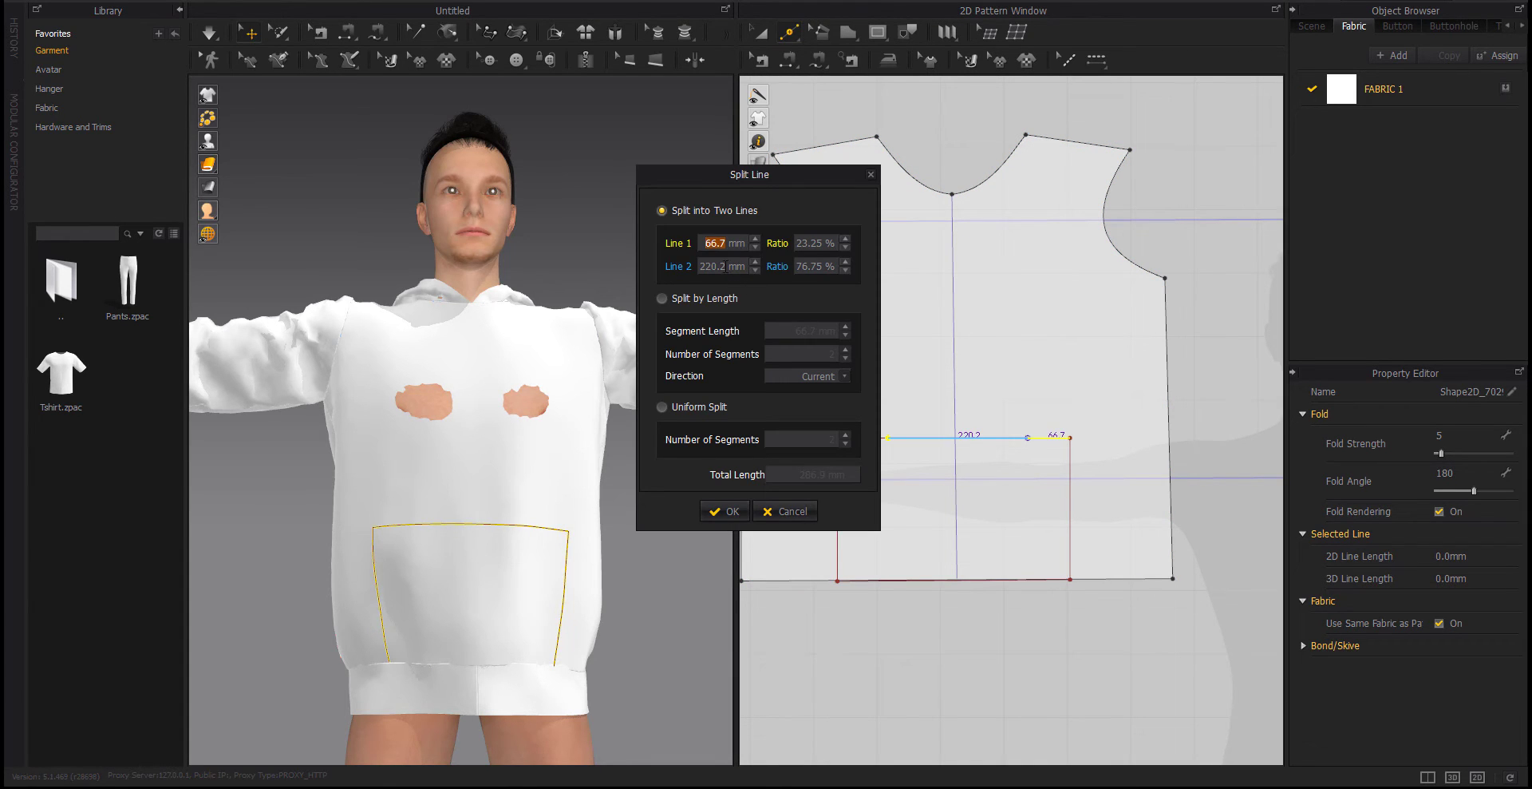
key("Return")
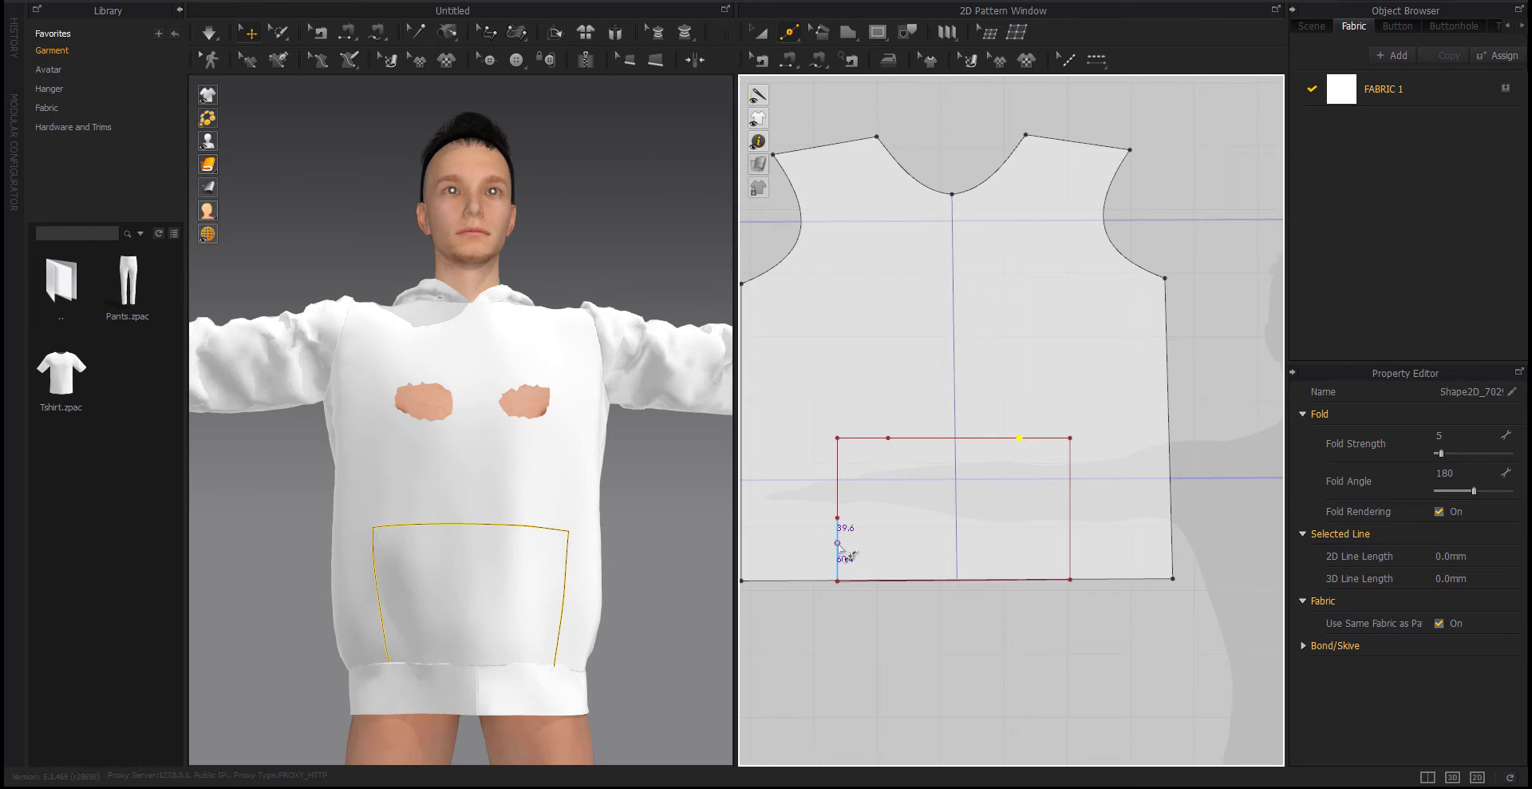
Split the pocket's right edge at 80 and bring up the top-right corner's point options
left_click(1071, 520)
type("80")
key("Return")
right_click(1070, 438)
Delete the pocket's top-right and top-left corner points so the upper sides become diagonals
left_click(1105, 447)
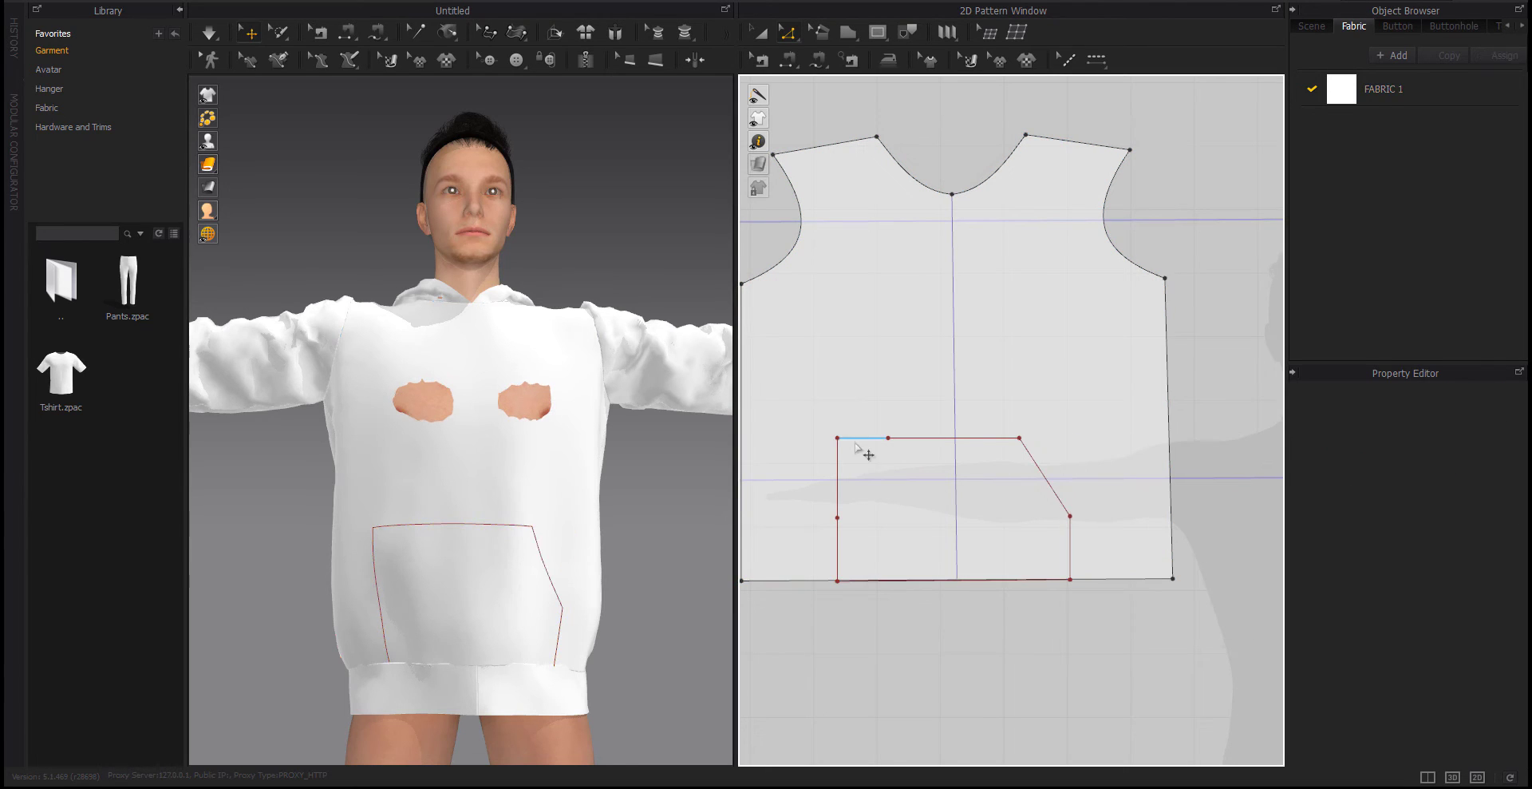
right_click(838, 438)
left_click(873, 447)
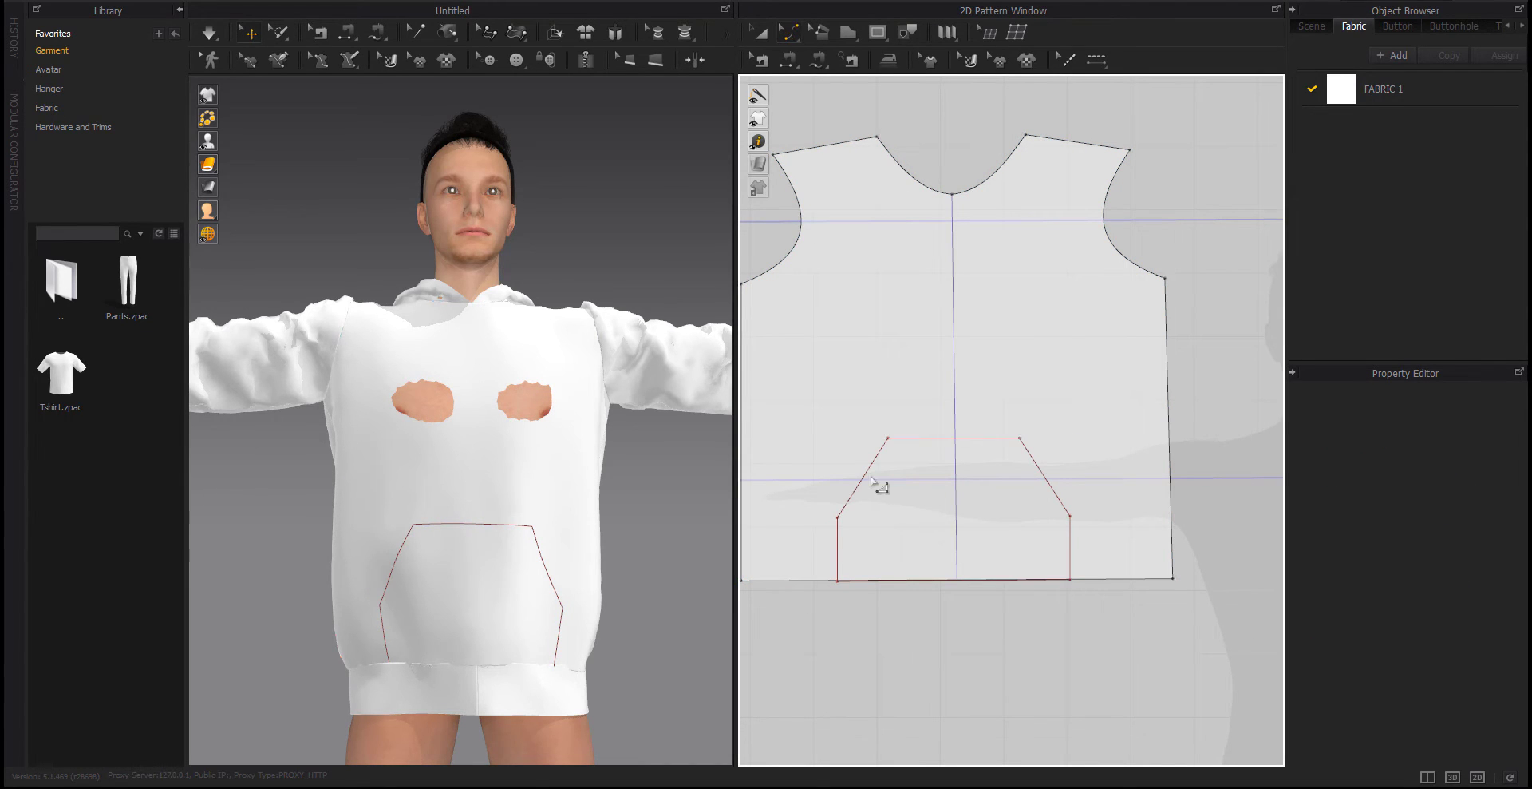
Bend both diagonal edges into inward curves, deepening the left curve to 179.3 mm
left_click_drag(878, 495, 884, 501)
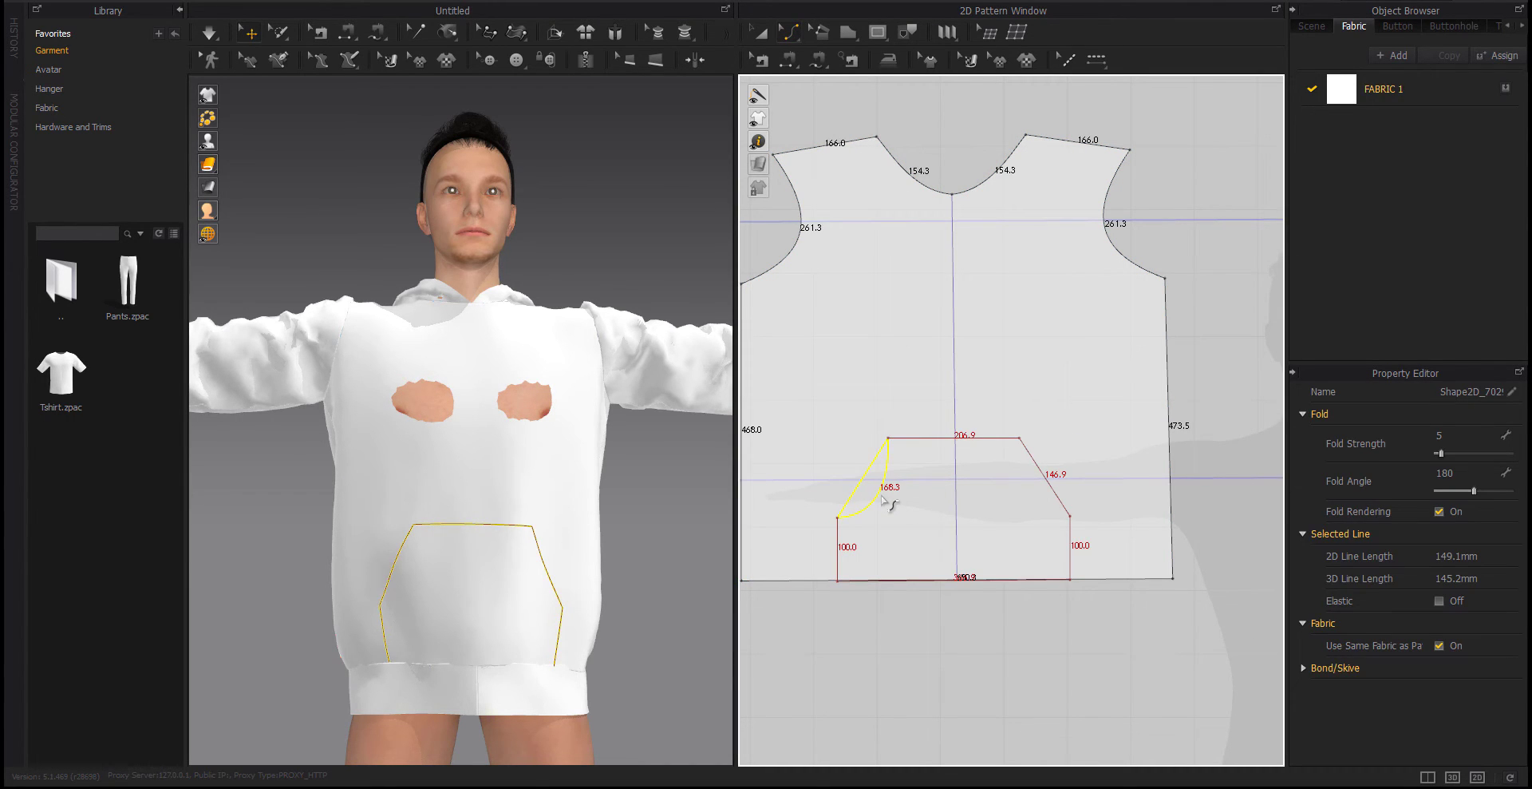
left_click_drag(1039, 489, 1030, 496)
left_click_drag(1027, 497, 1022, 487)
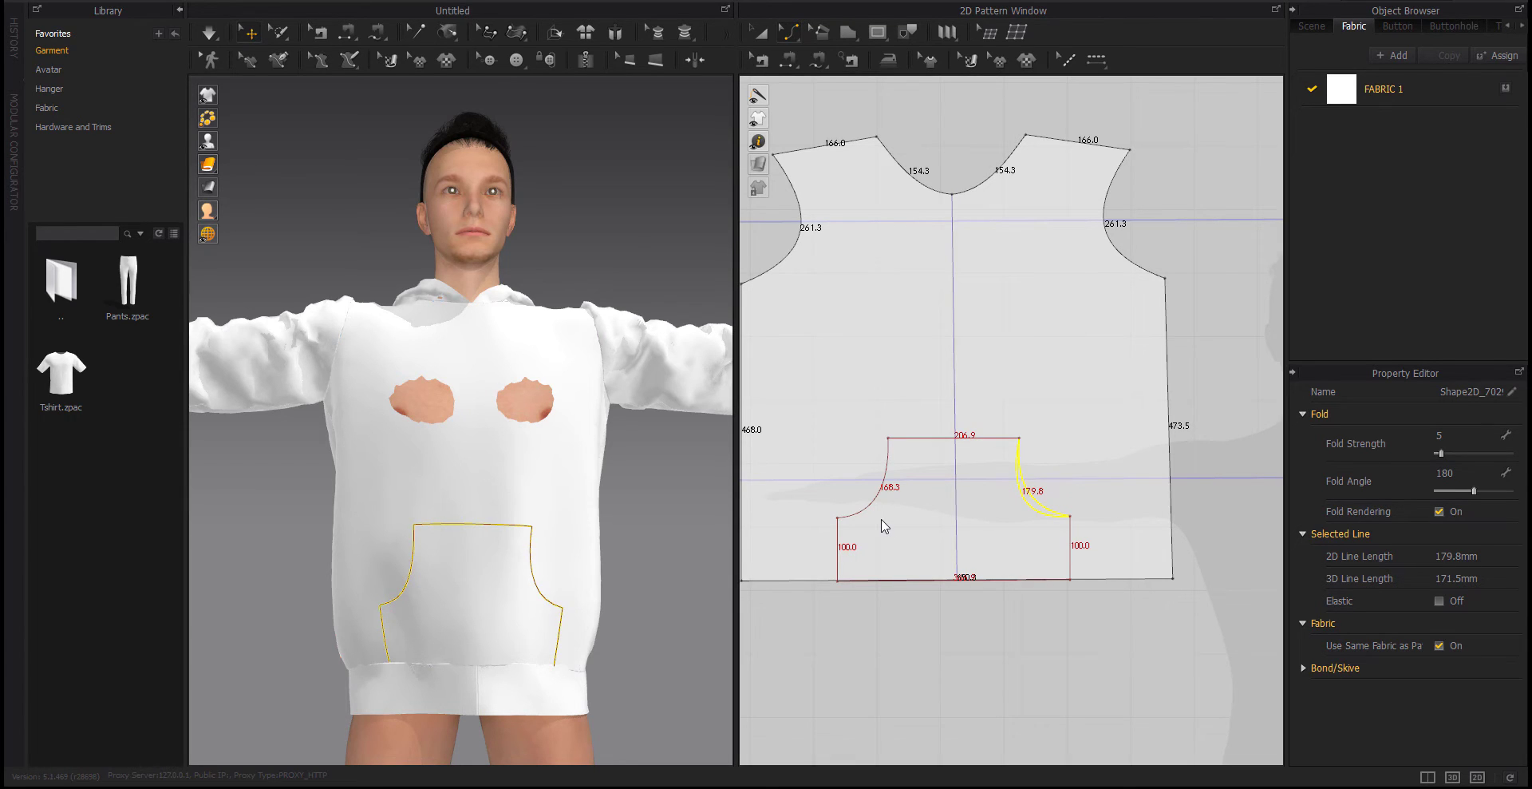
left_click_drag(884, 501, 889, 509)
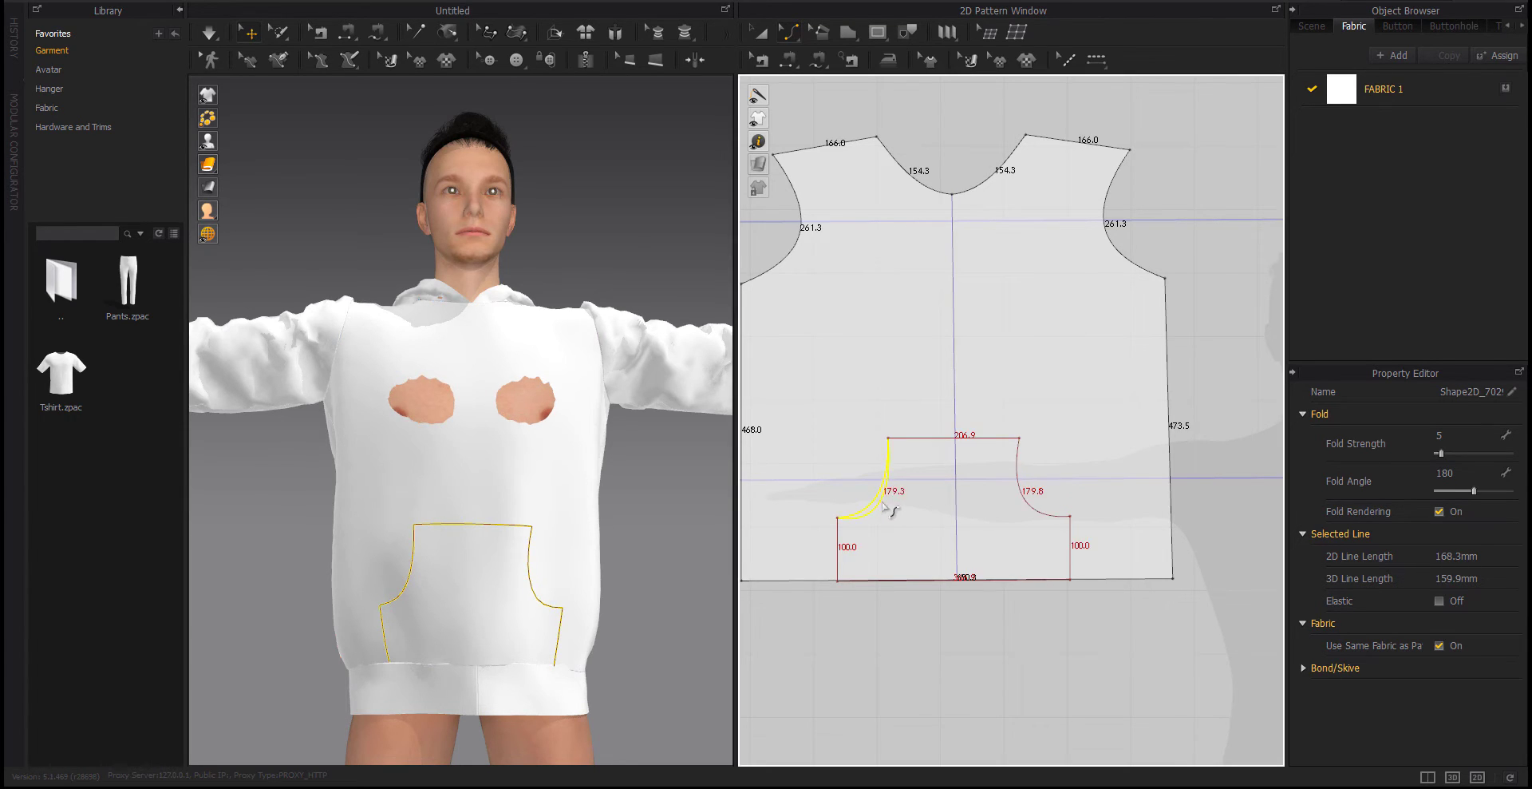
middle_click_drag(889, 642, 923, 641)
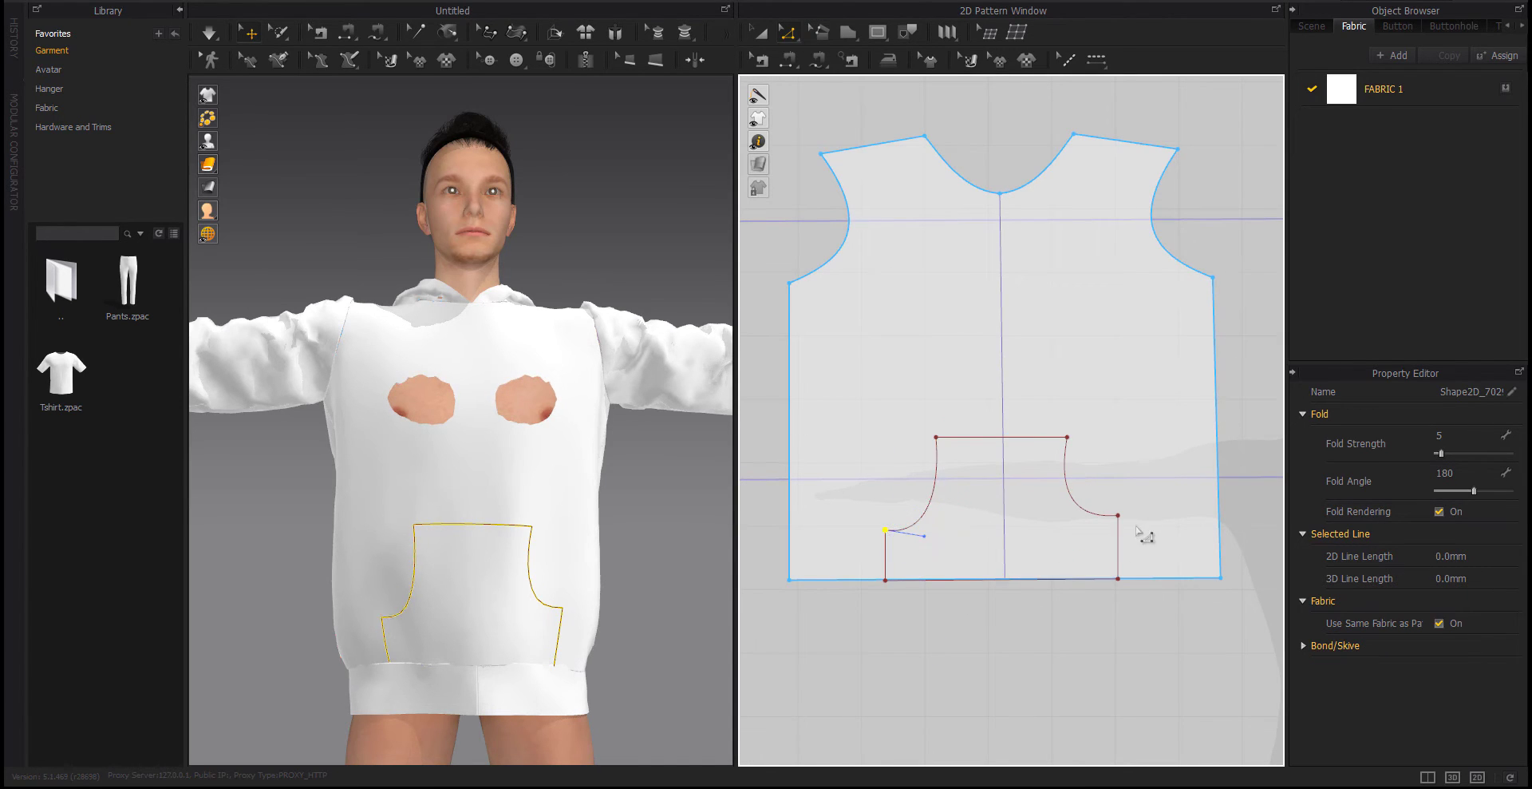
Adjust the pocket's right corner and top edge, then try a 40.3 mm side move and undo it
left_click_drag(1118, 518, 1119, 529)
left_click_drag(989, 437, 984, 451)
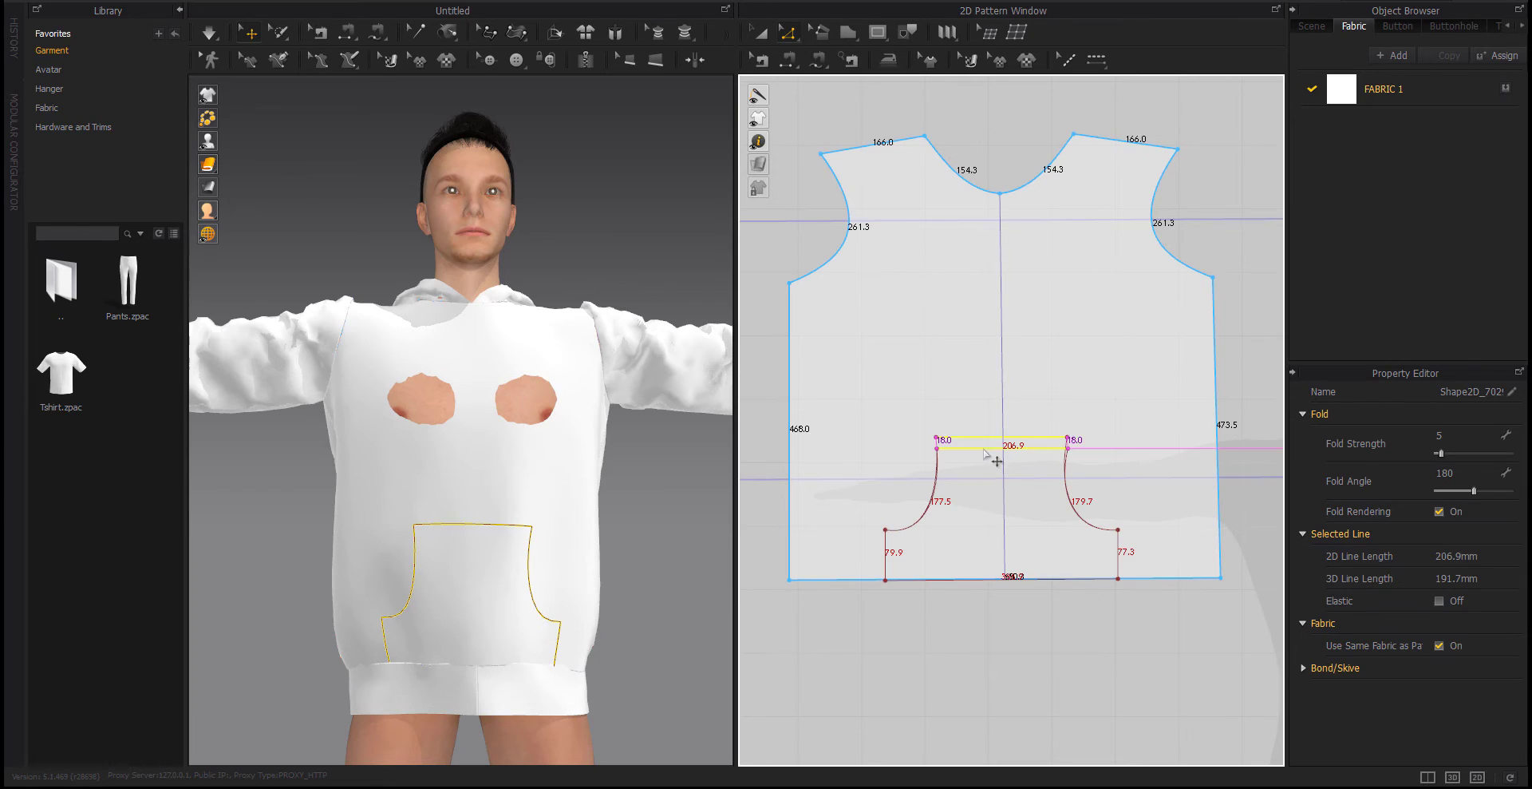
left_click_drag(885, 553, 873, 561)
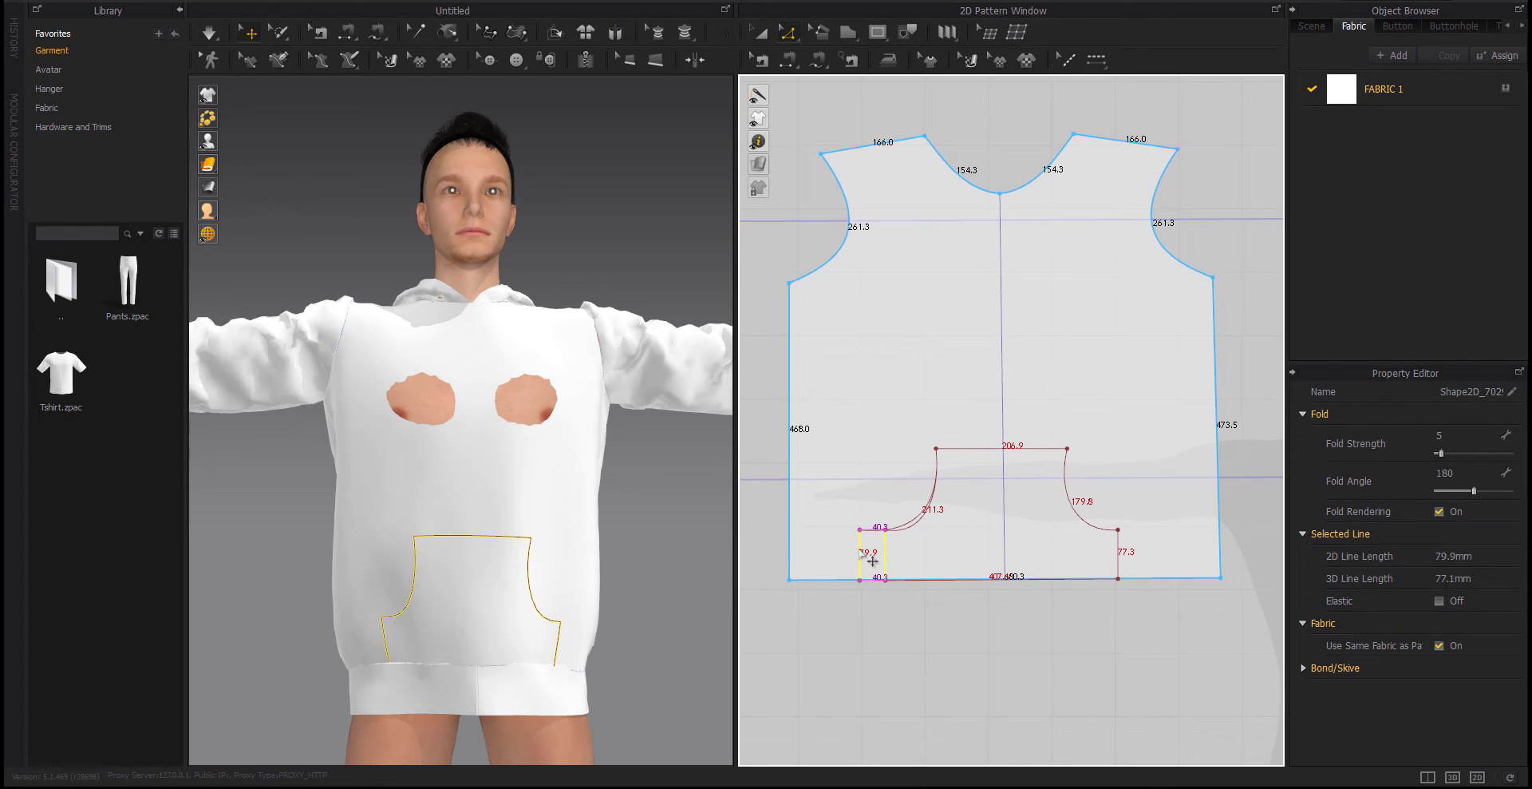
right_click(872, 561)
key("Return")
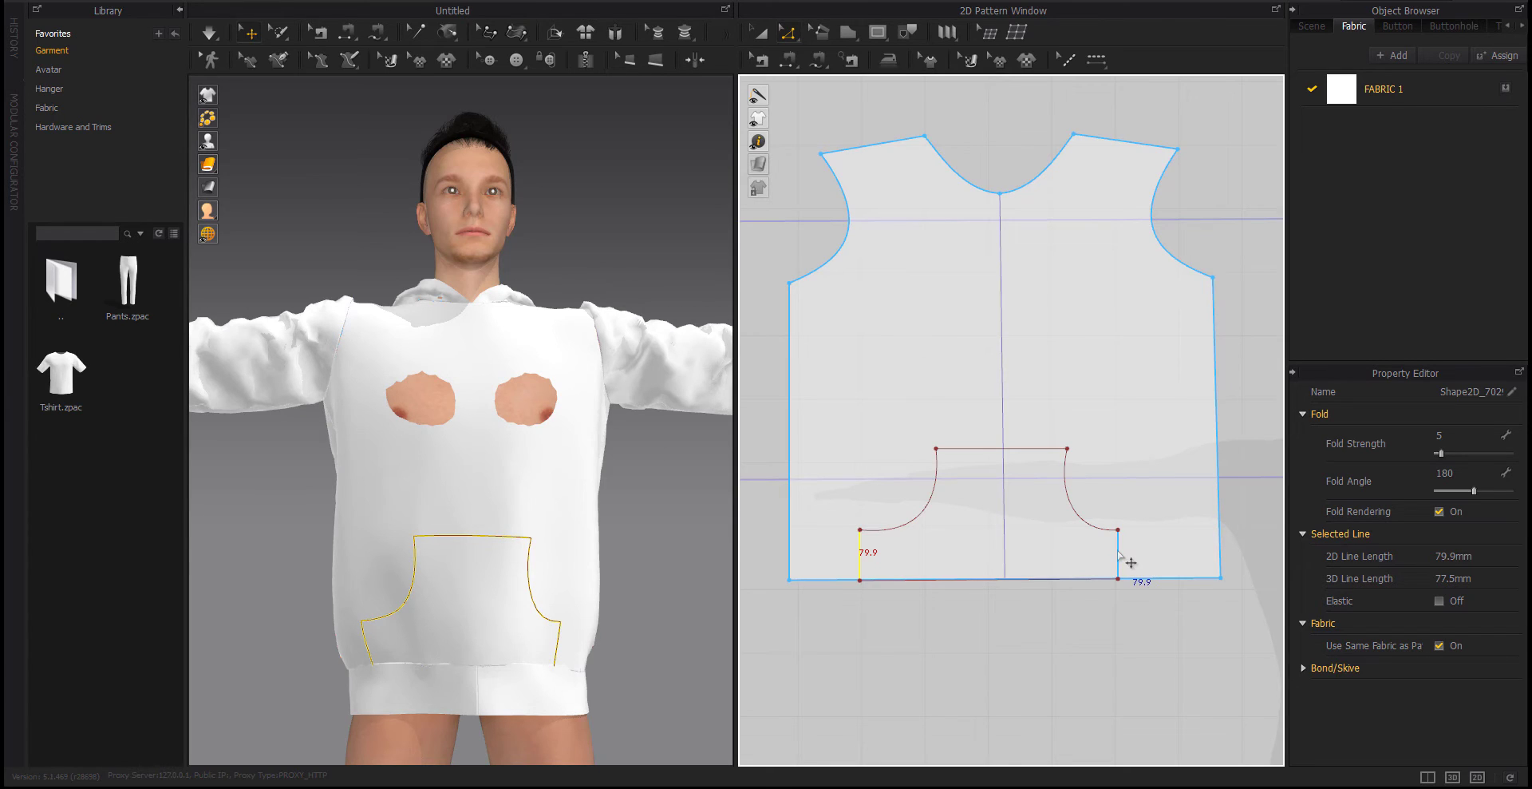
key("ctrl+z")
Lower the pocket's top edge and shift both sides slightly outward by exact distances
mouse_move(959, 450)
left_mouse_down()
mouse_move(958, 468)
mouse_move(981, 462)
left_mouse_up()
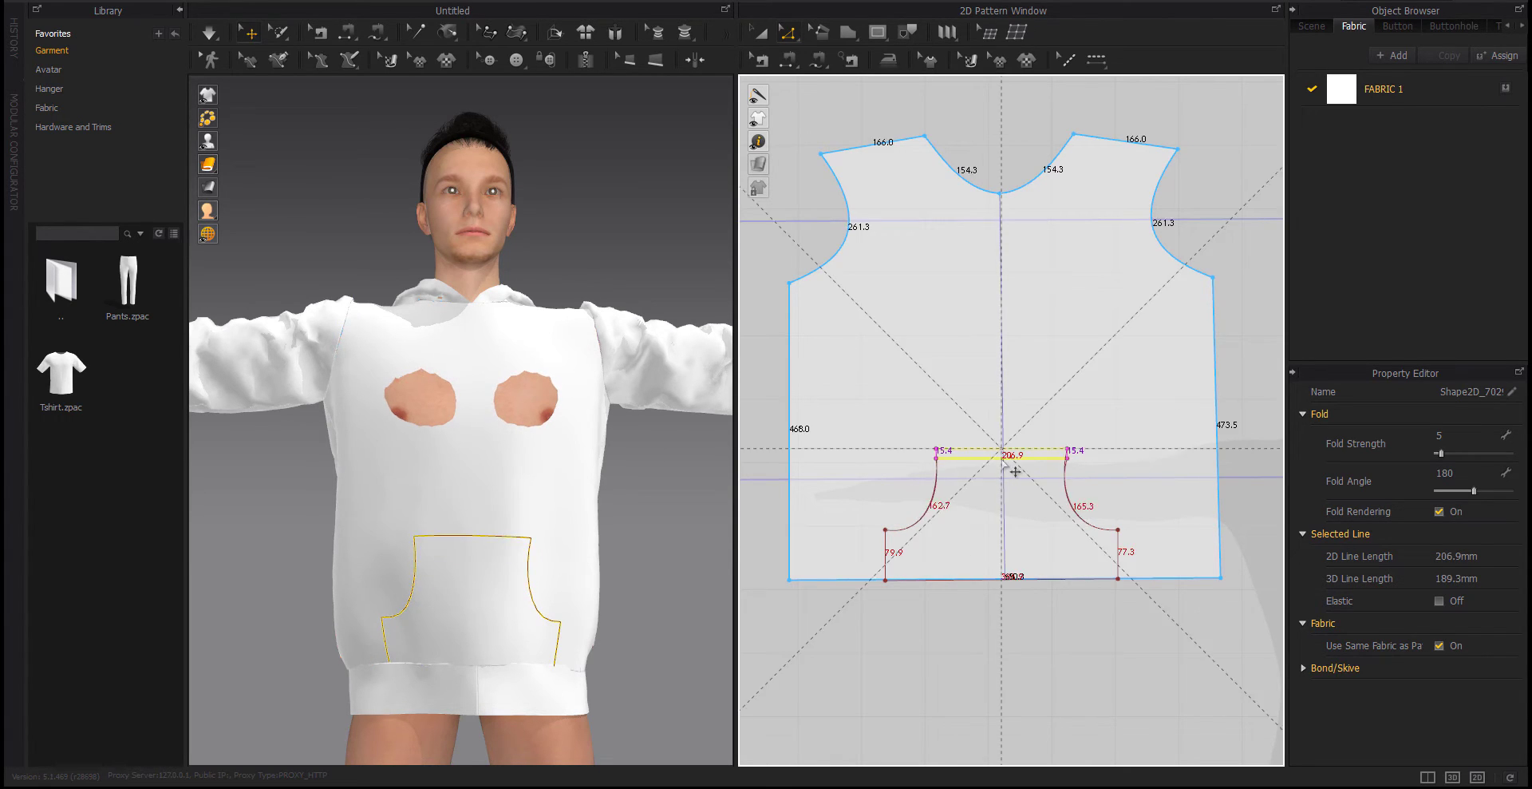
left_click_drag(886, 554, 881, 557)
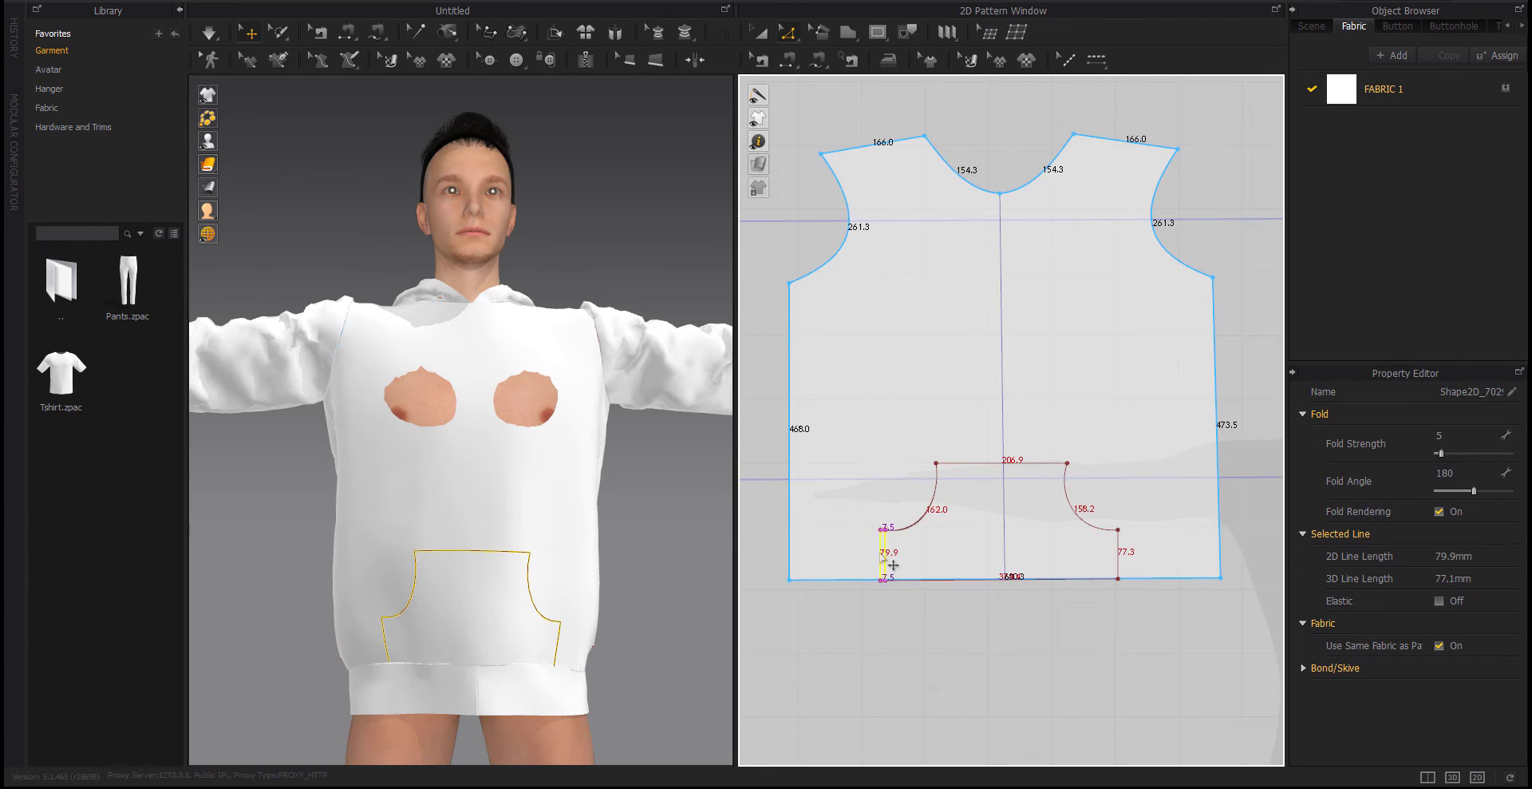
right_click(881, 558)
key("Return")
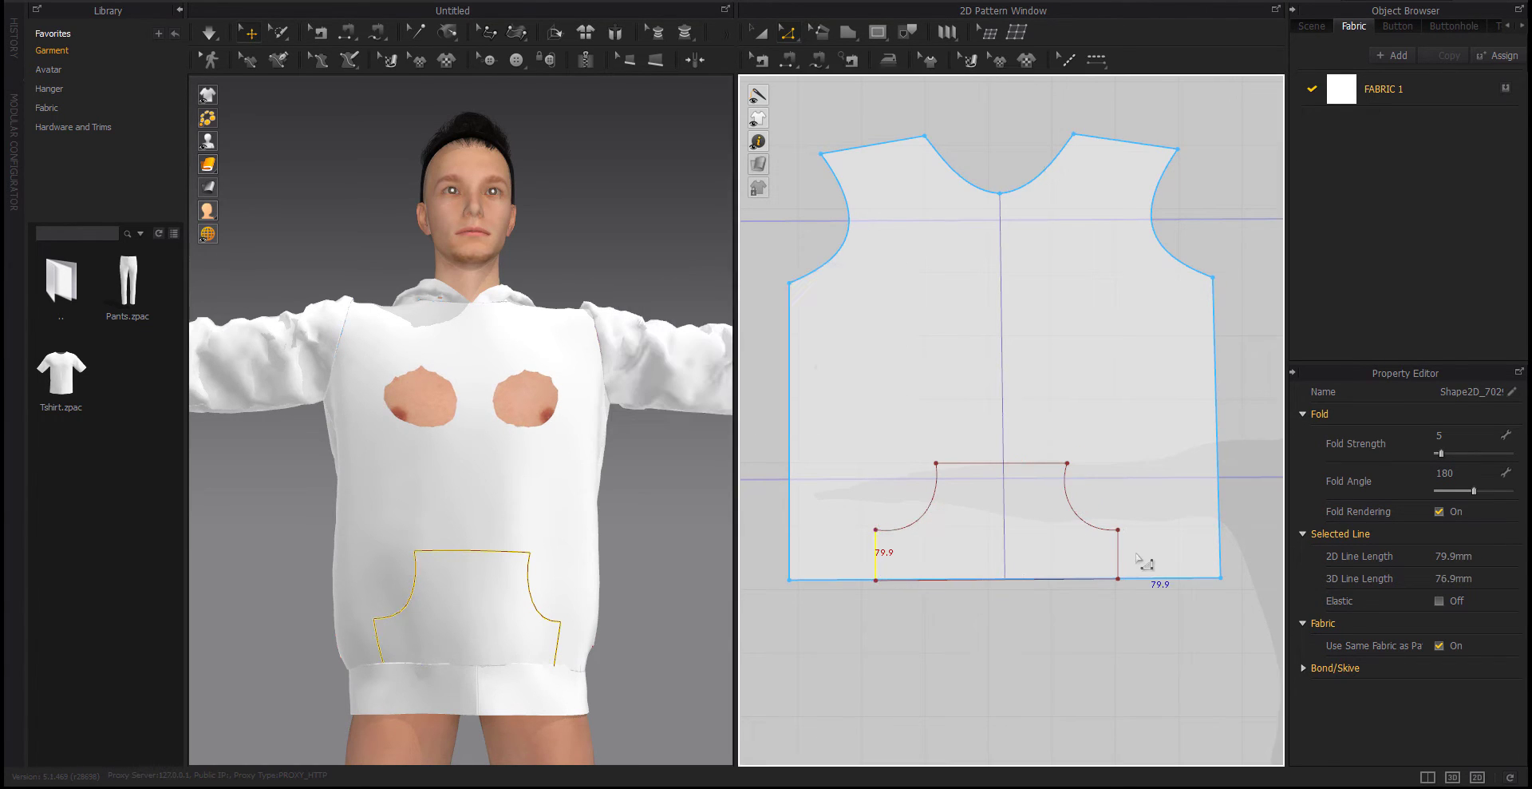
left_click_drag(1119, 554, 1128, 561)
right_click(1128, 562)
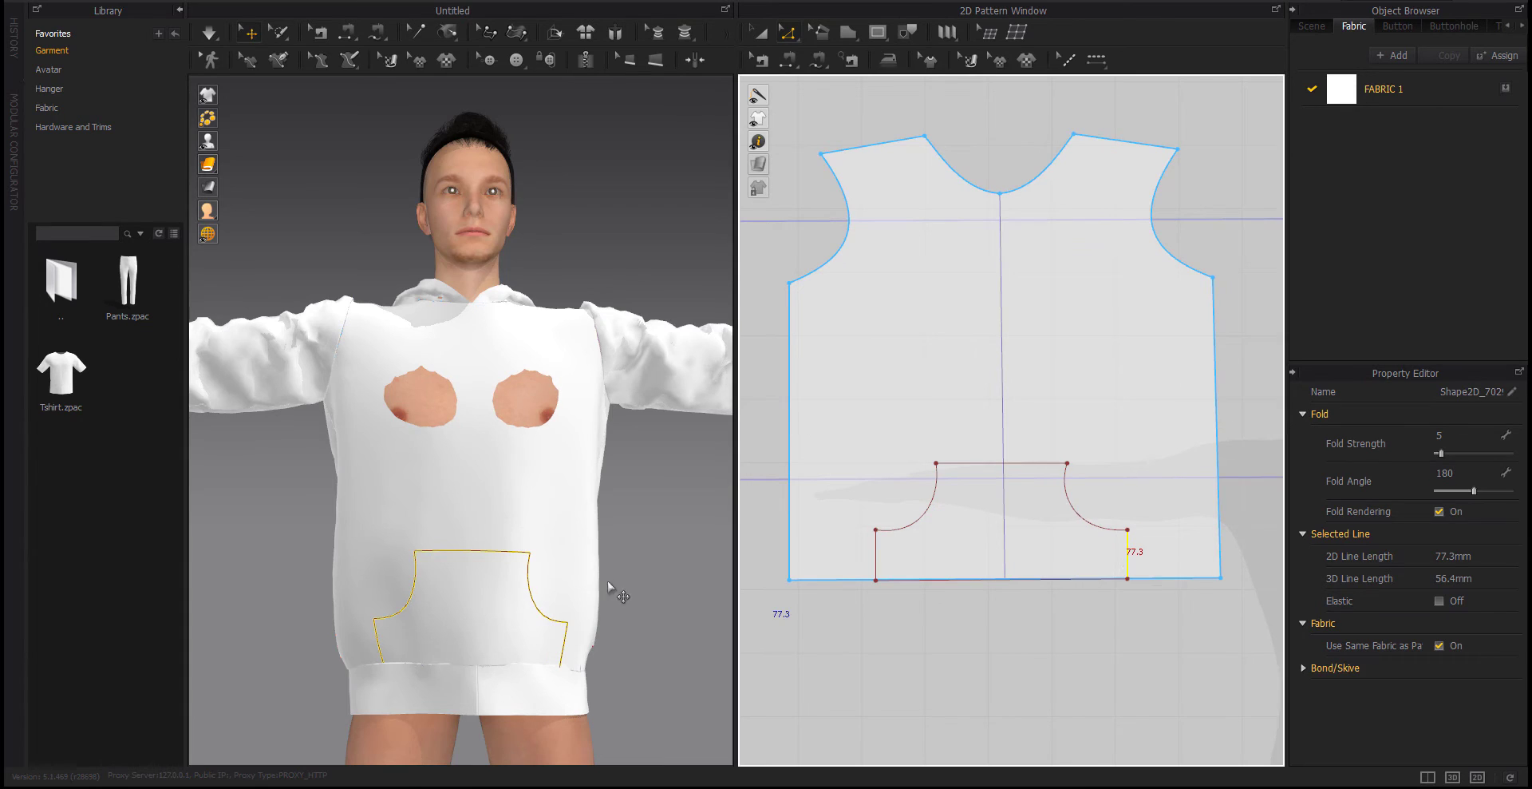
left_click(239, 615)
right_click_drag(239, 615, 241, 609)
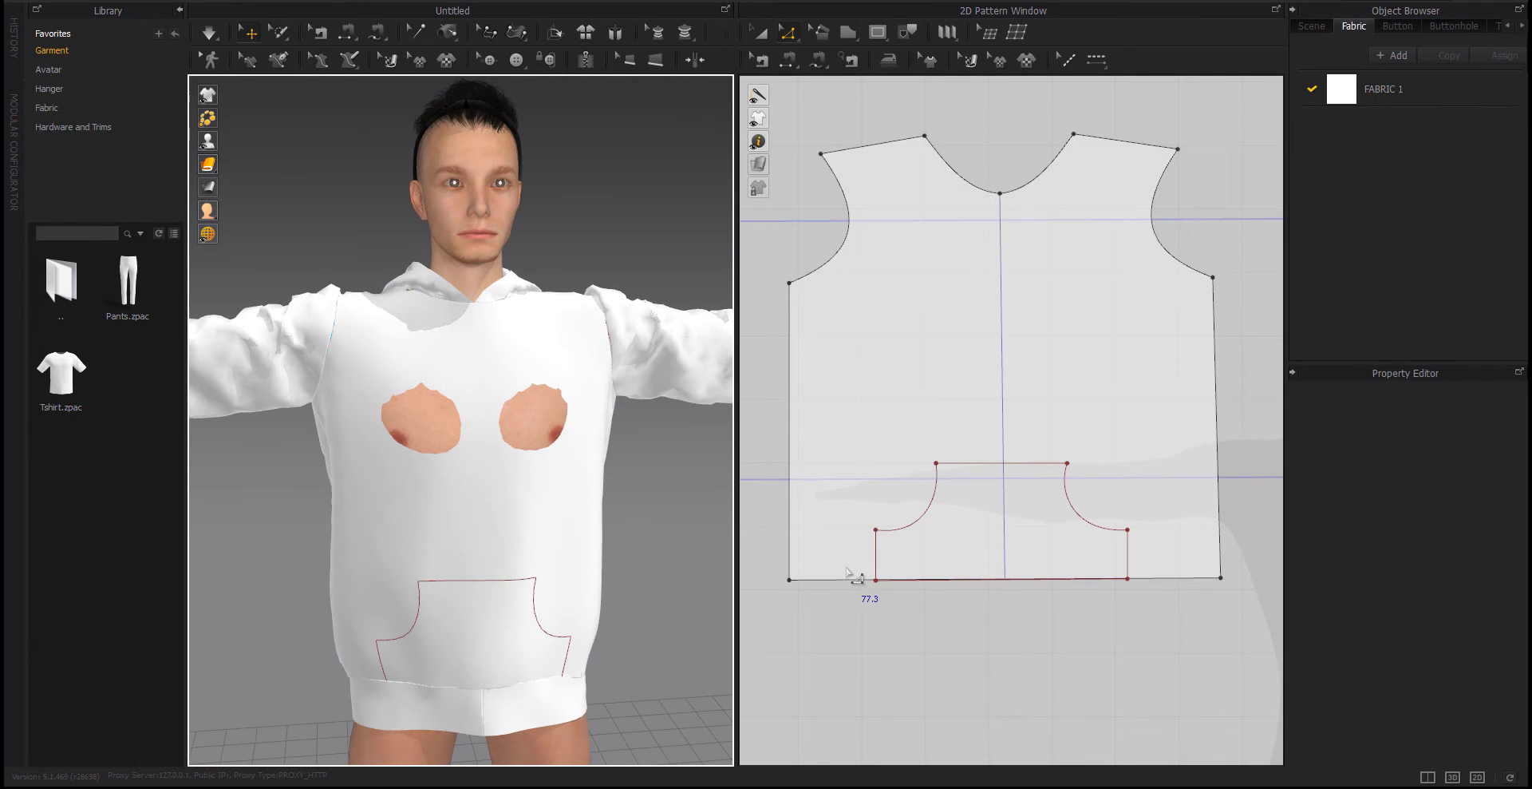
Raise the pocket's top edge slightly and check the lengths of its left and right curves
left_click_drag(978, 467, 977, 460)
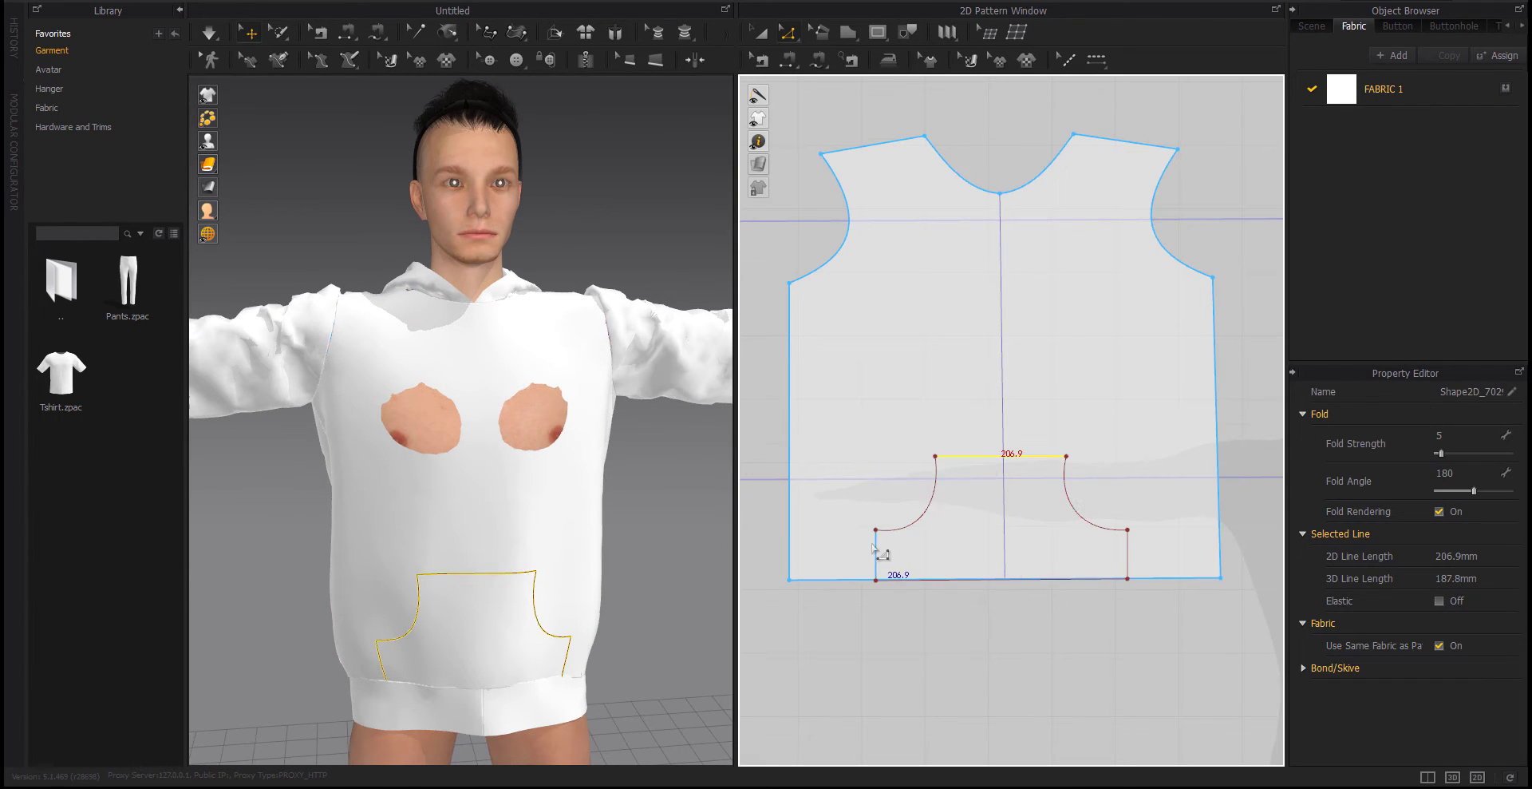
left_click_drag(876, 544, 887, 555)
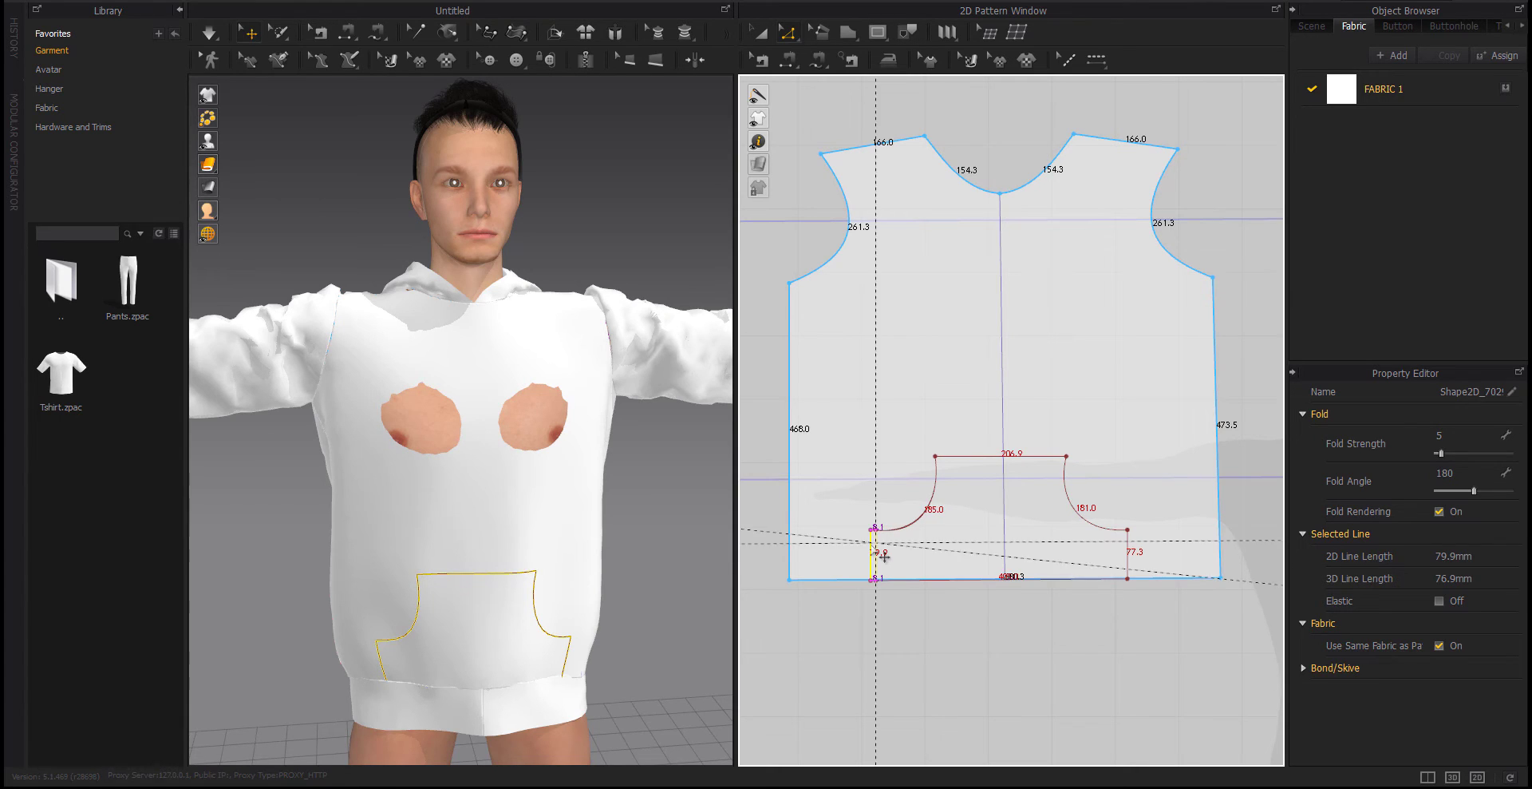
key("Escape")
left_click(931, 517)
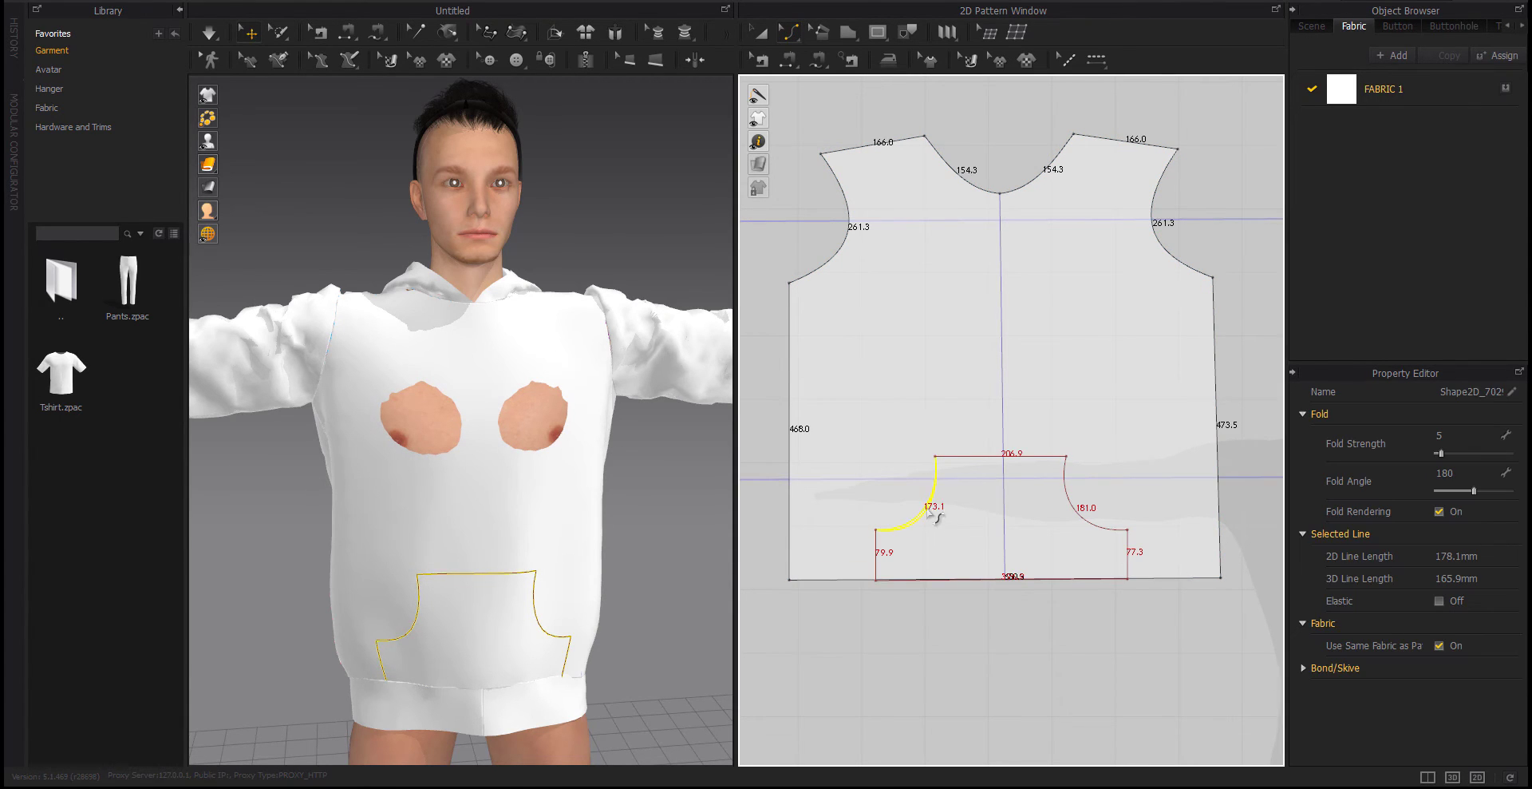
left_click(1083, 517)
left_click(1082, 614)
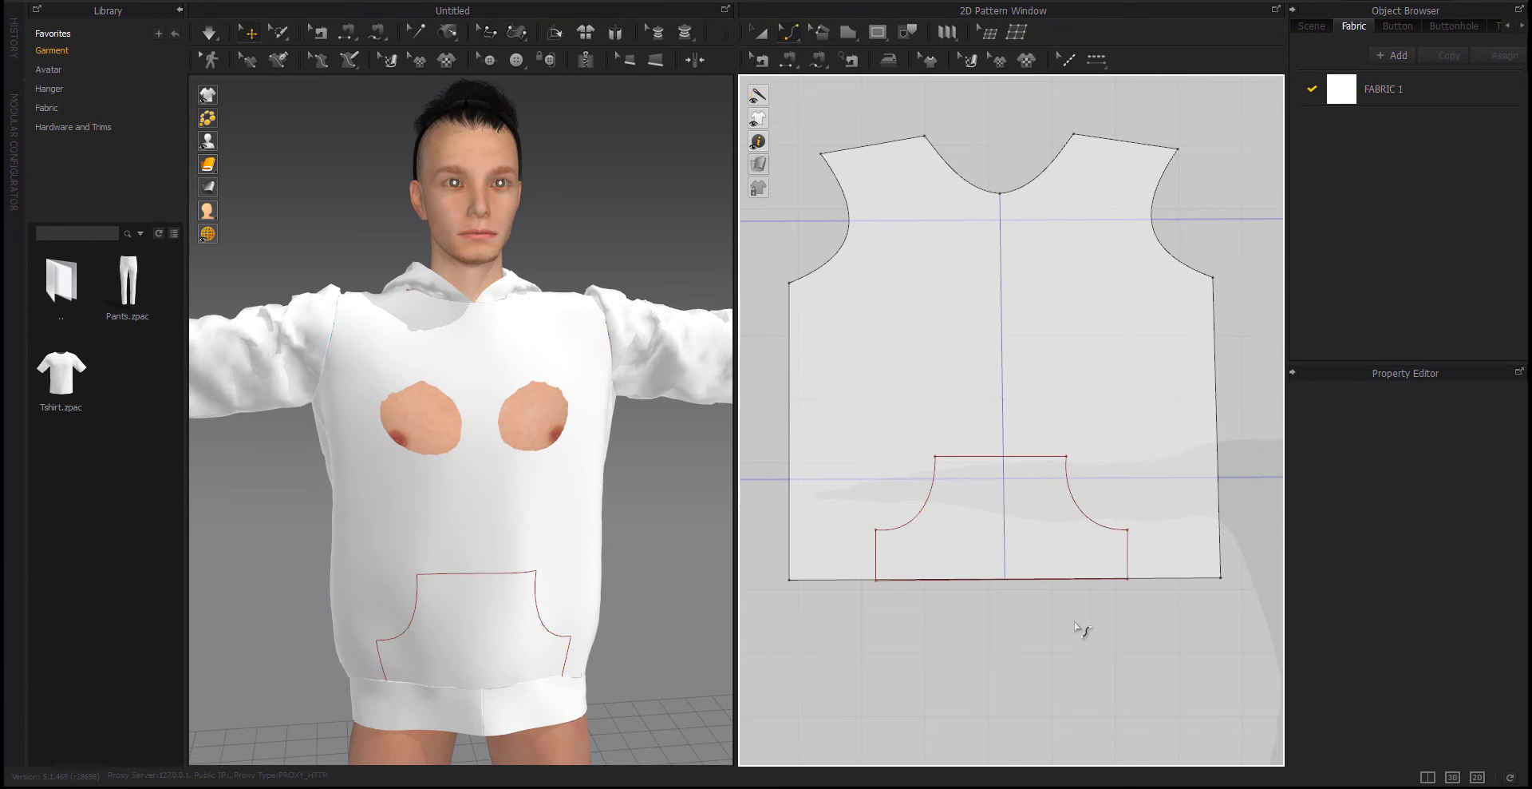
scroll(1083, 630, "down", 3)
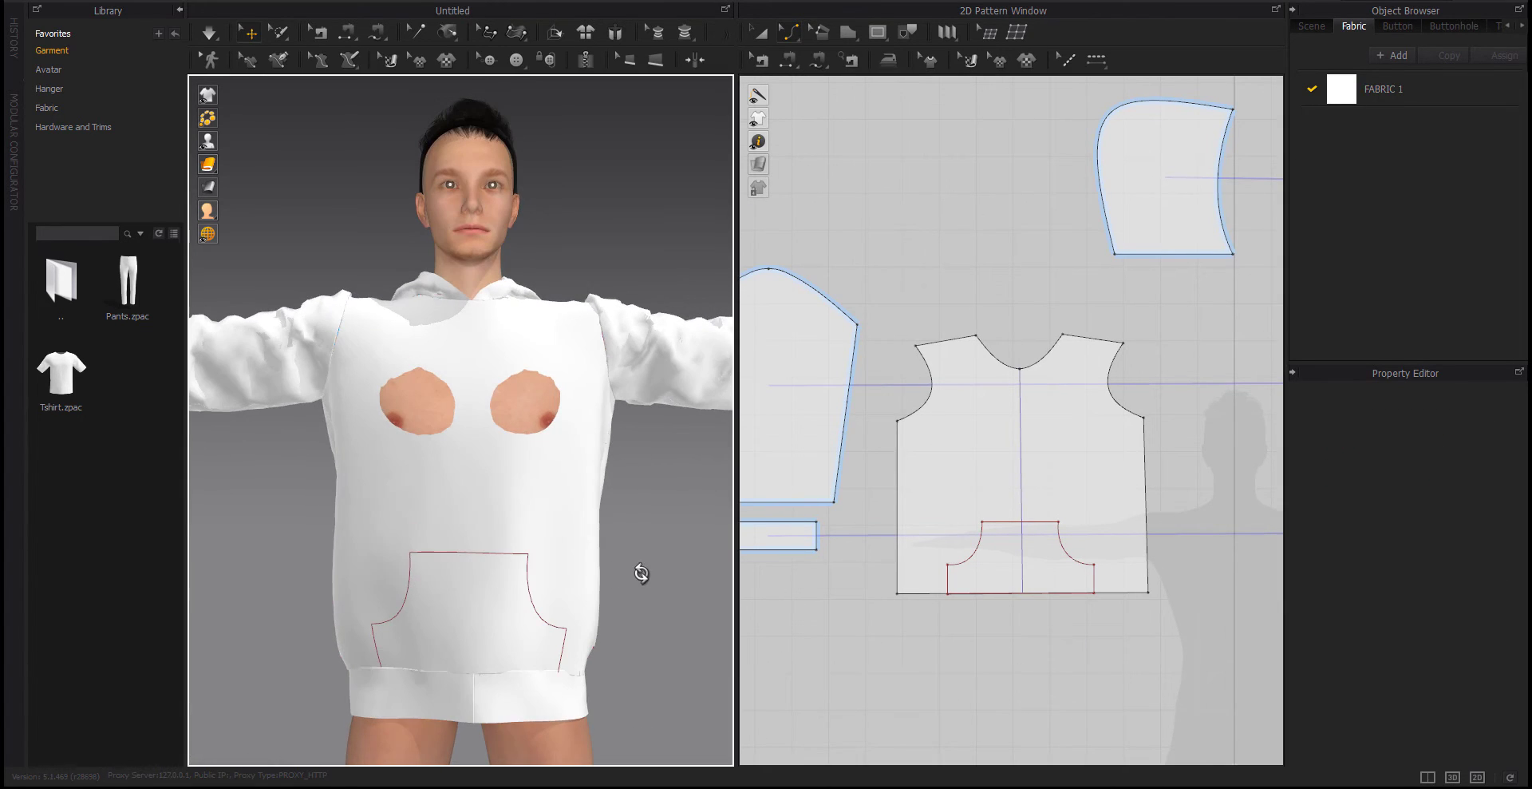
Clone the pocket outline as its own pattern and place it below the front piece
key("a")
right_click(1039, 558)
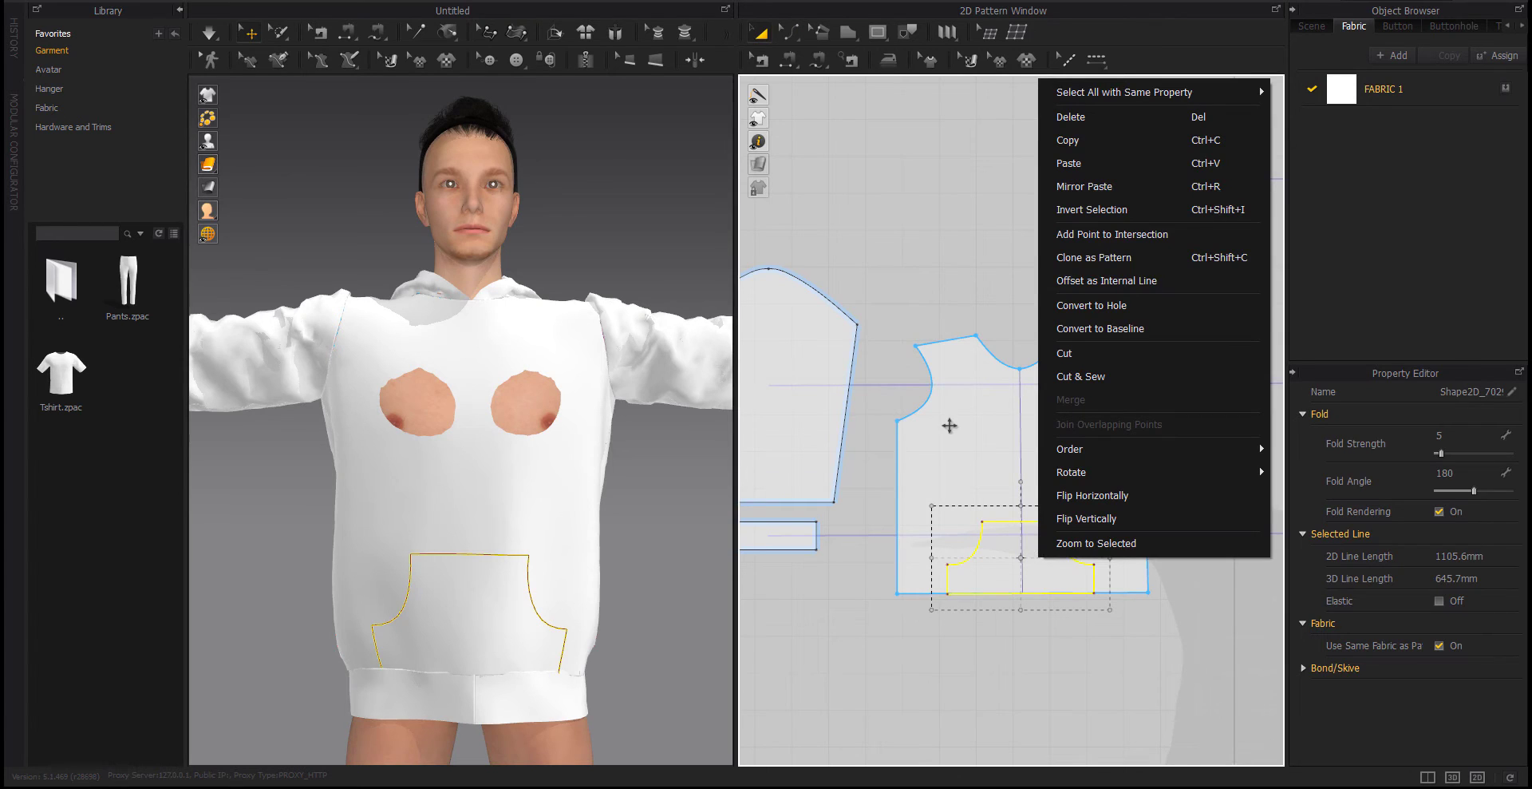
left_click(1072, 257)
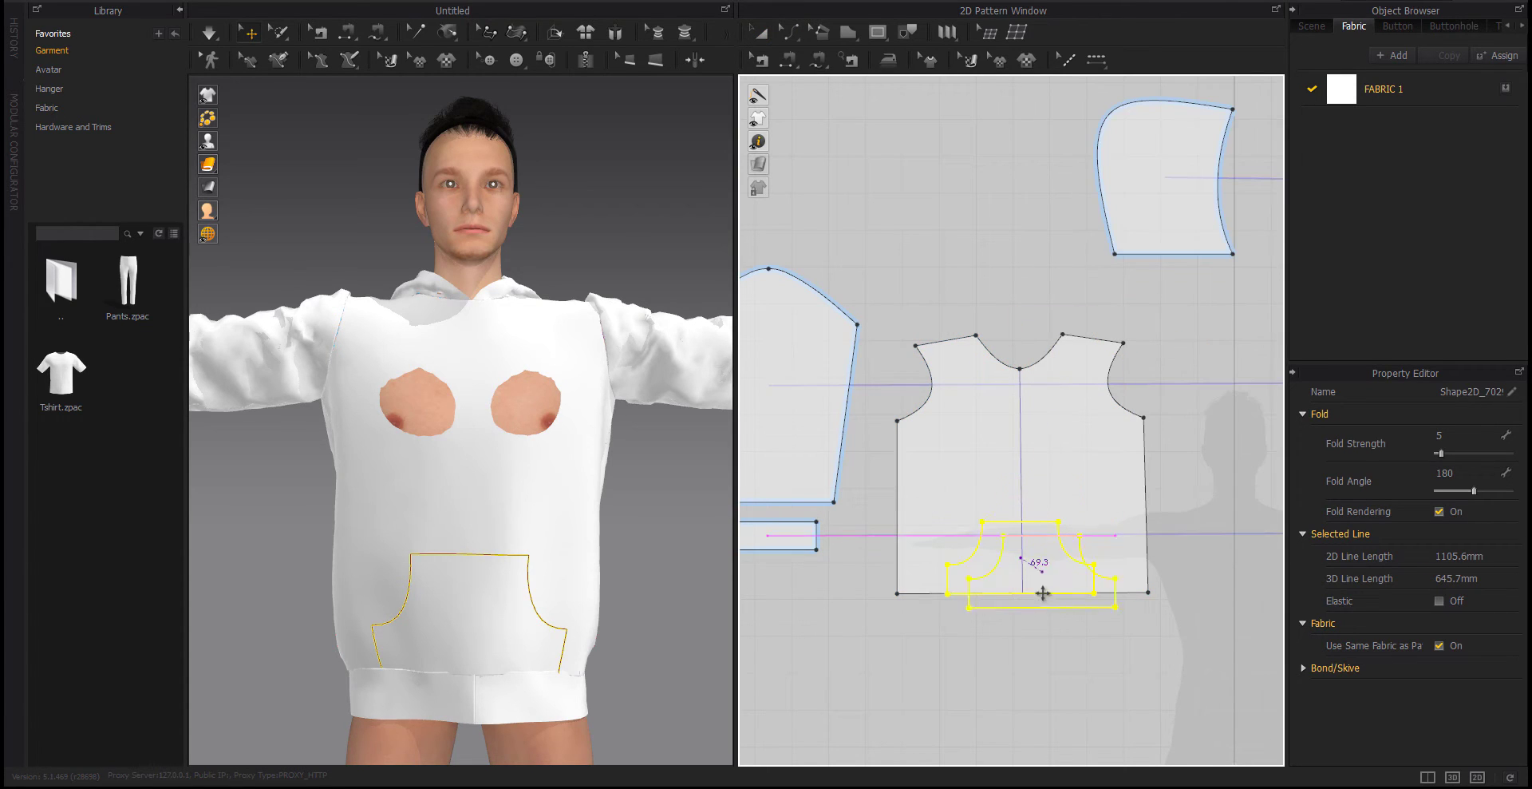
left_click(1028, 667)
left_click(864, 656)
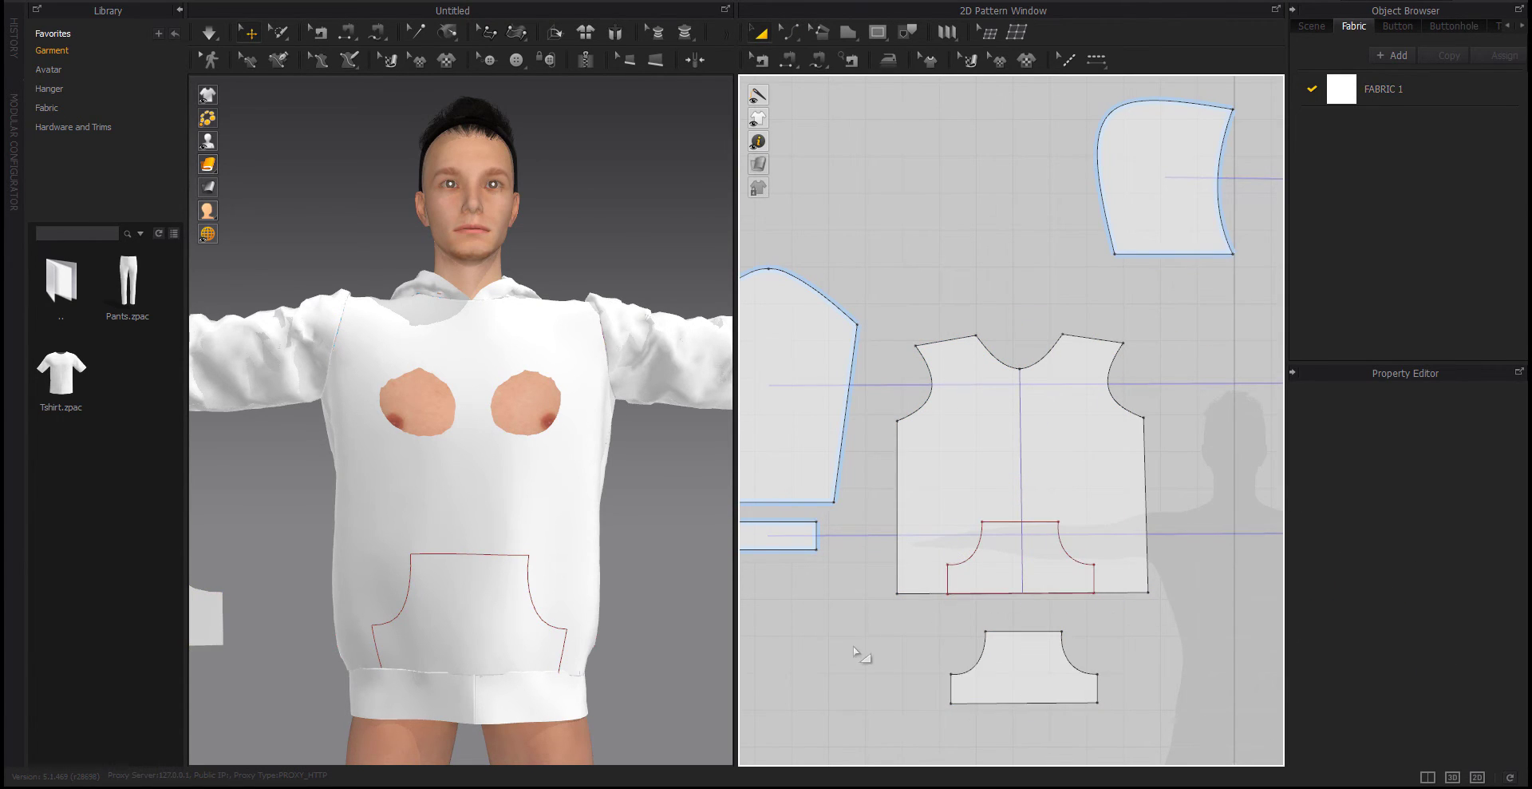
Sew the clone's top, left, right and bottom edges to the matching pocket outline on the front
left_click(789, 60)
left_click(1022, 620)
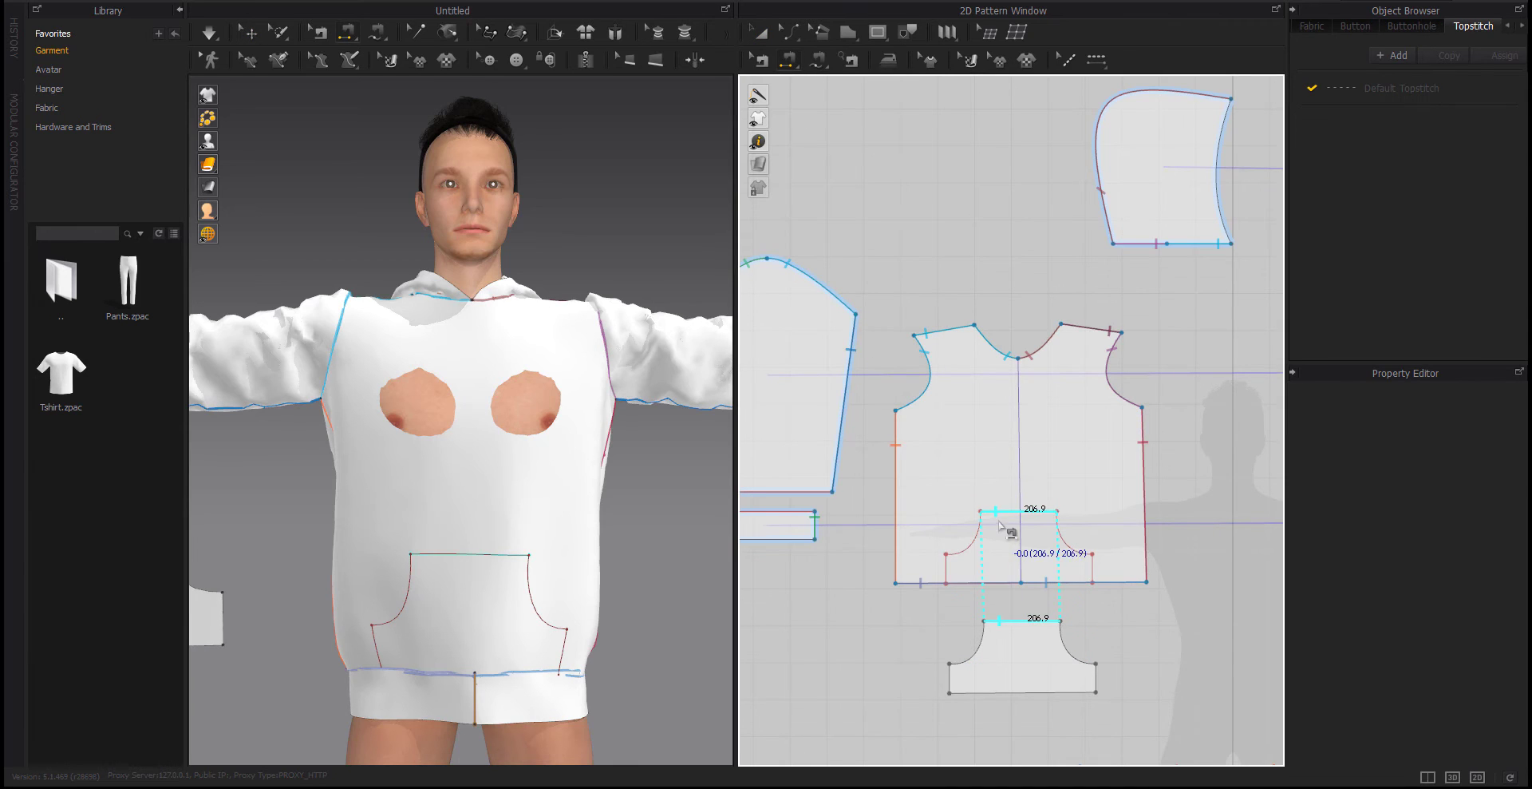
left_click(993, 545)
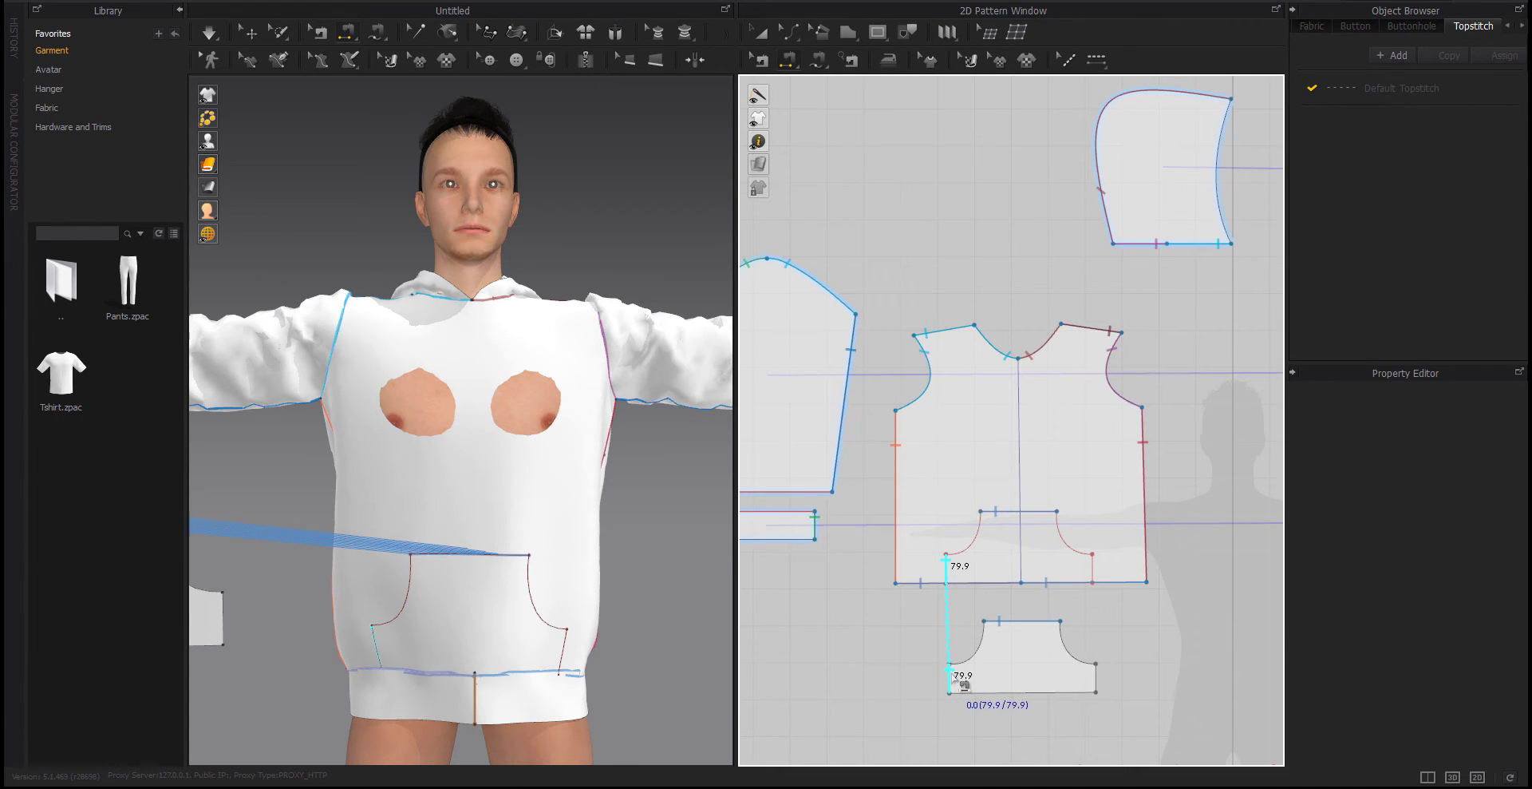
left_click(955, 675)
left_click(1095, 675)
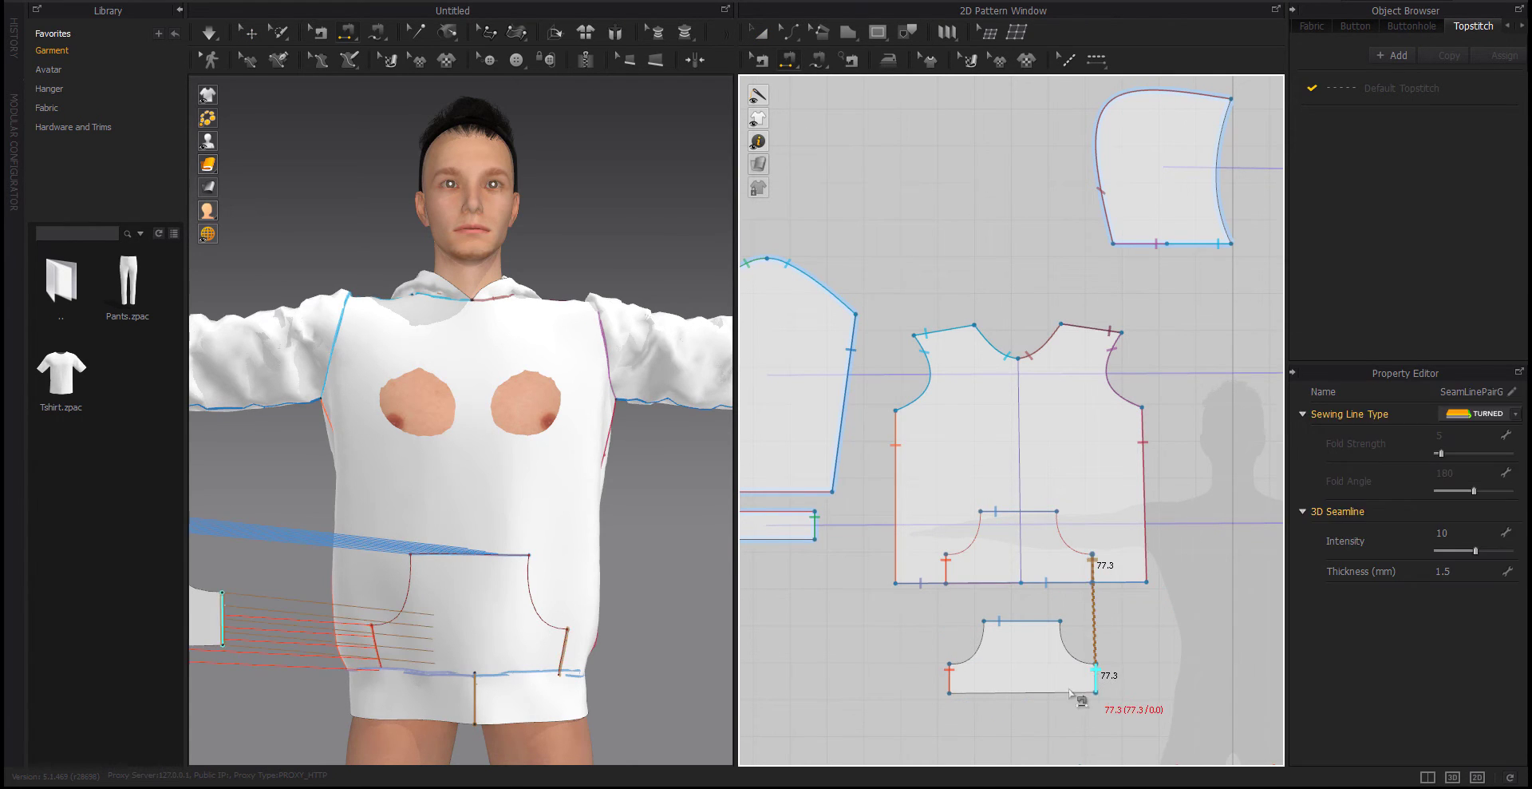
left_click(1071, 693)
left_click(1062, 691)
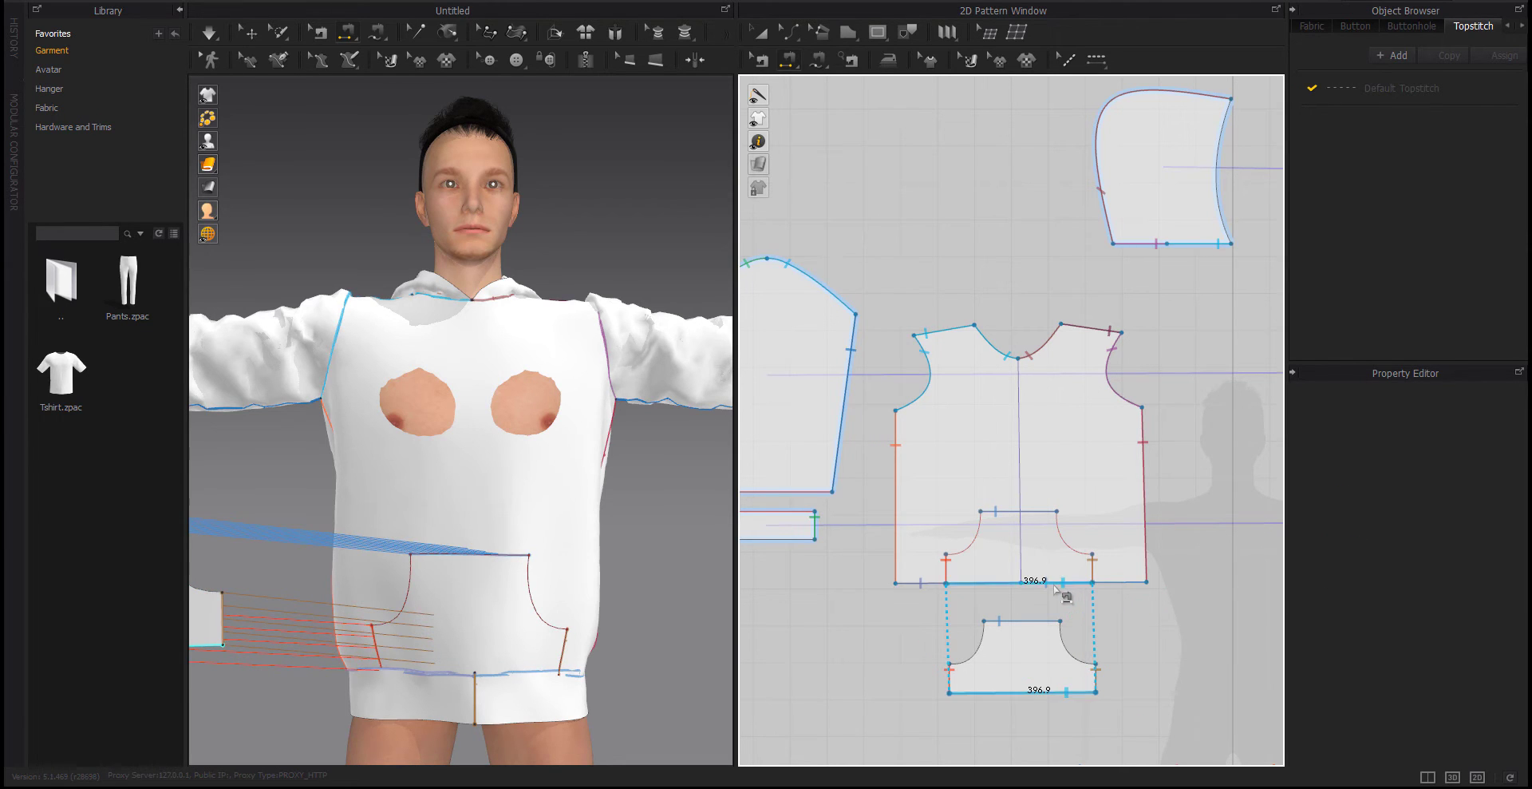
left_click(1055, 587)
Sew the small pocket piece's right edge to the pocket edge above it
scroll(1055, 586, "down", 3)
right_click_drag(543, 558, 481, 591)
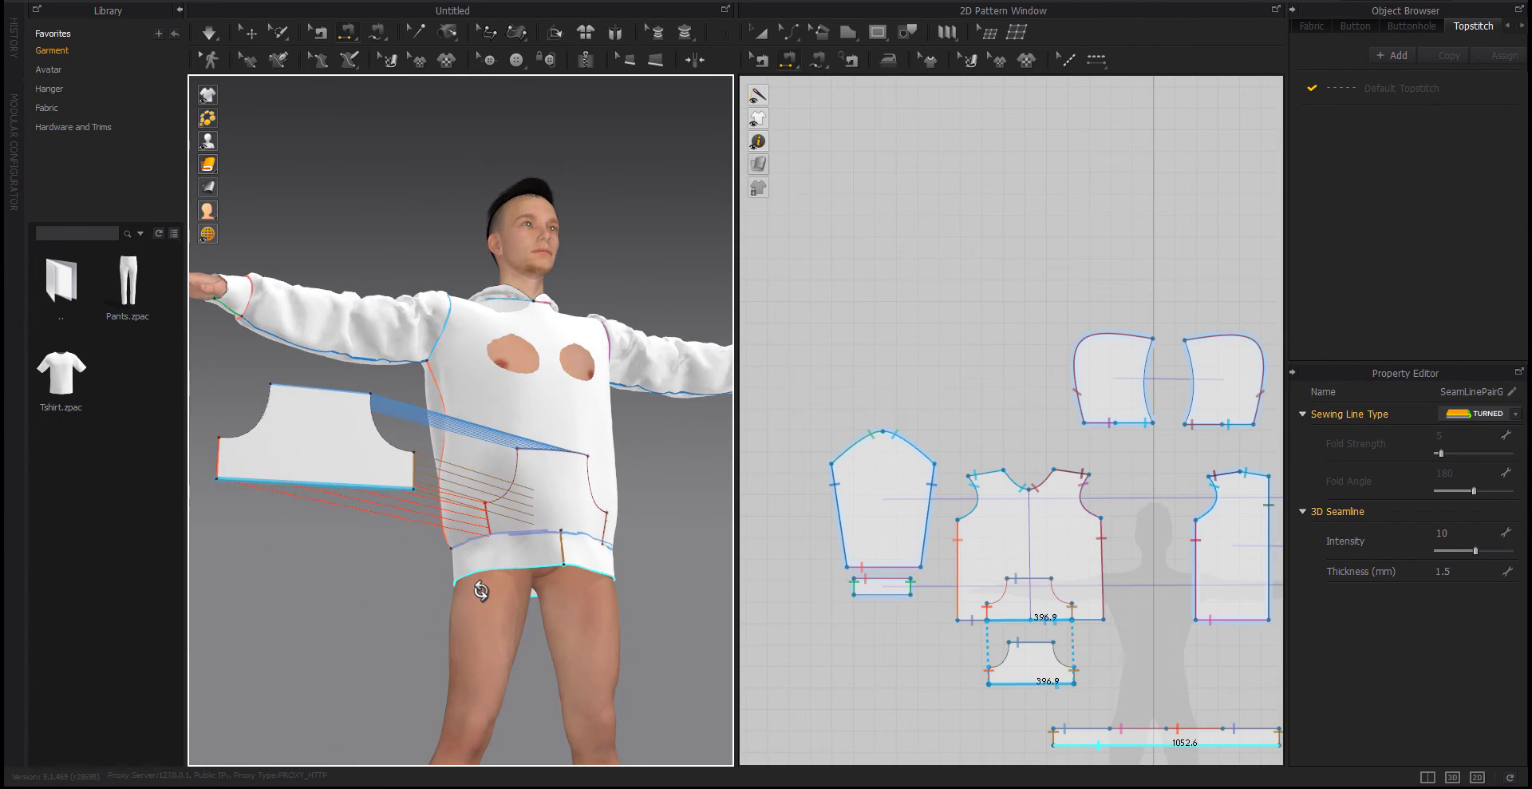
middle_click_drag(1035, 721, 992, 667)
left_click(990, 643)
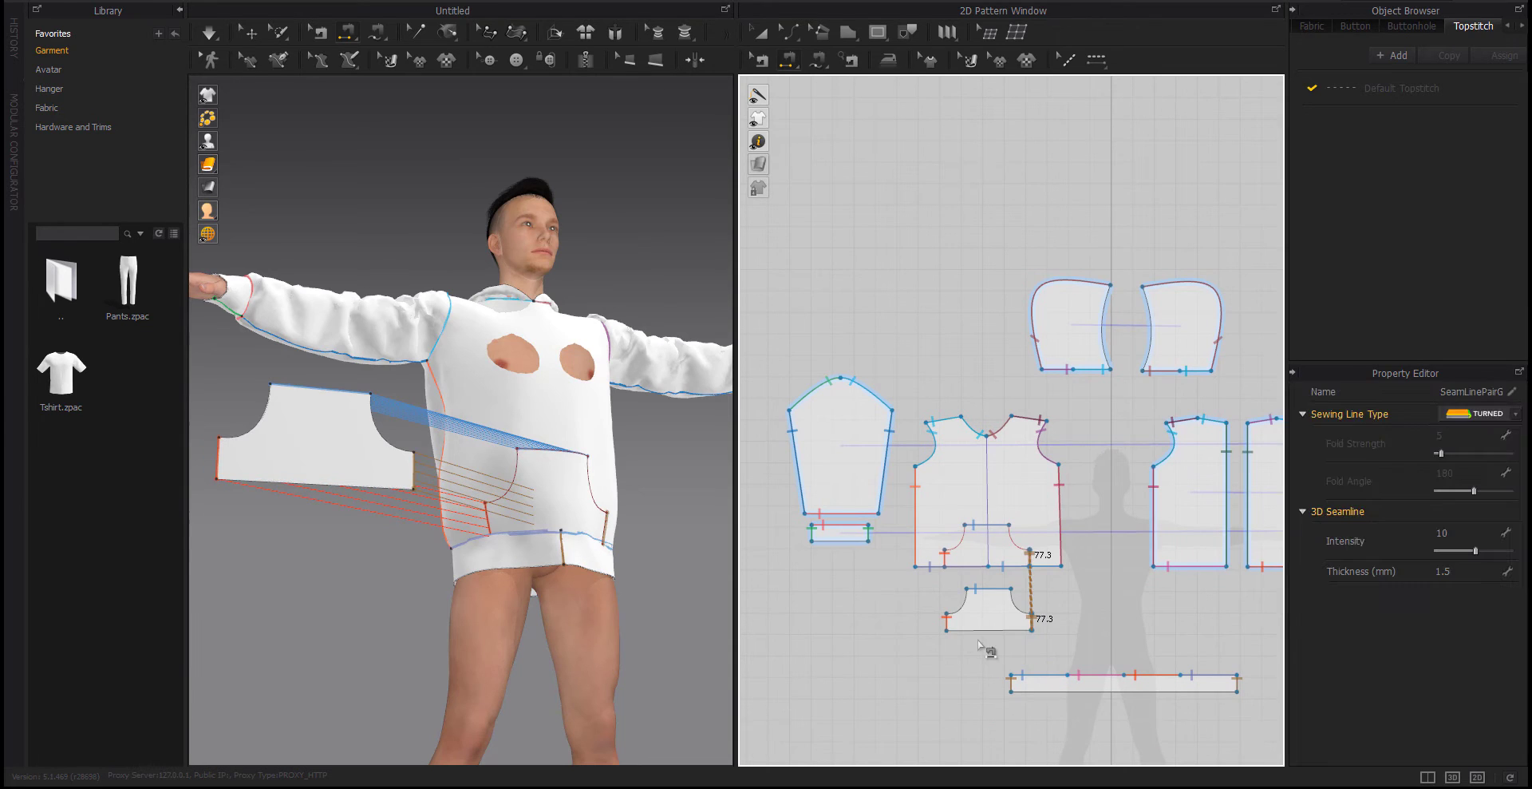
left_click(1030, 621)
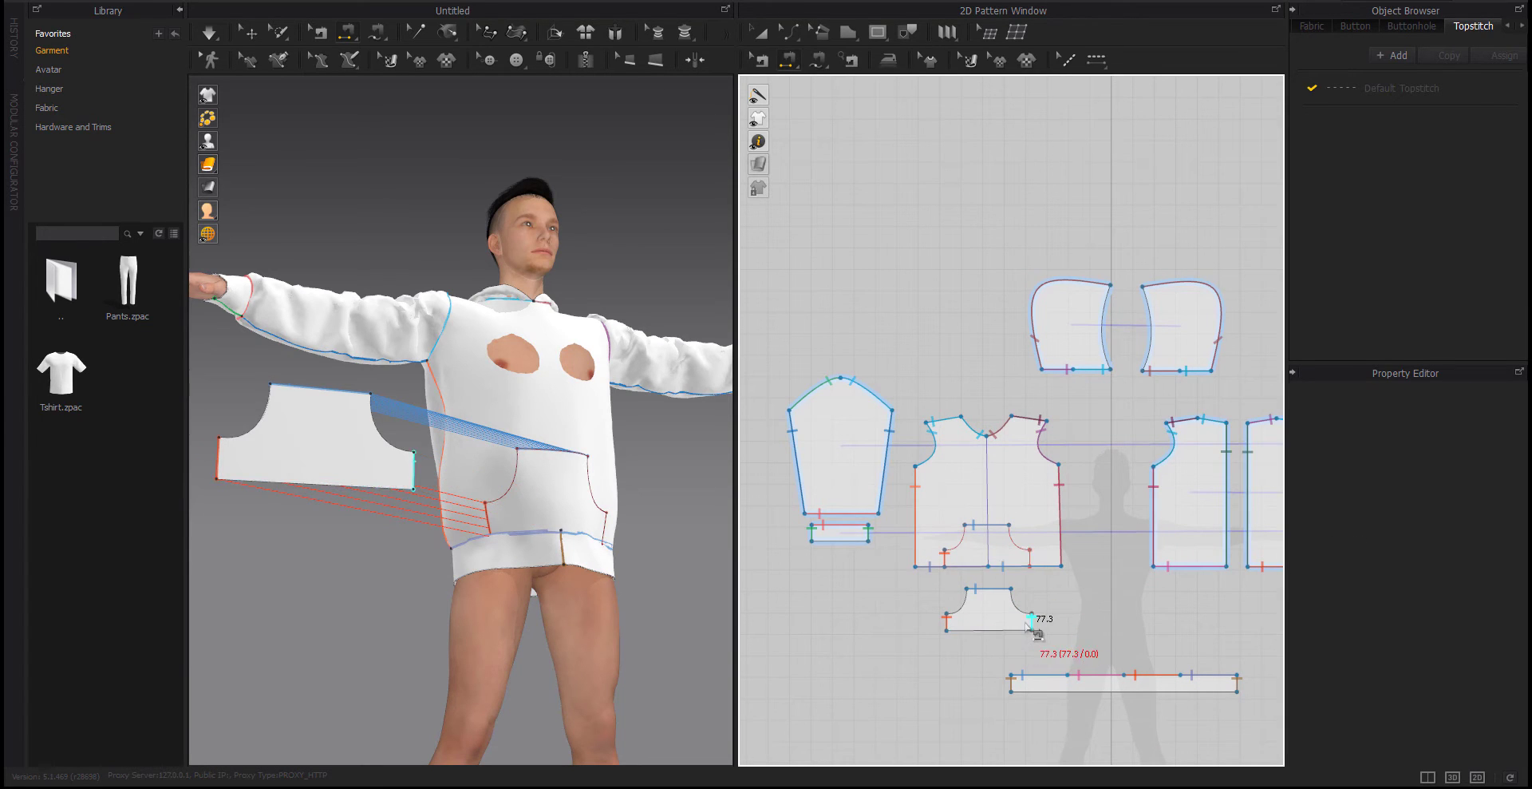
left_click(1030, 559)
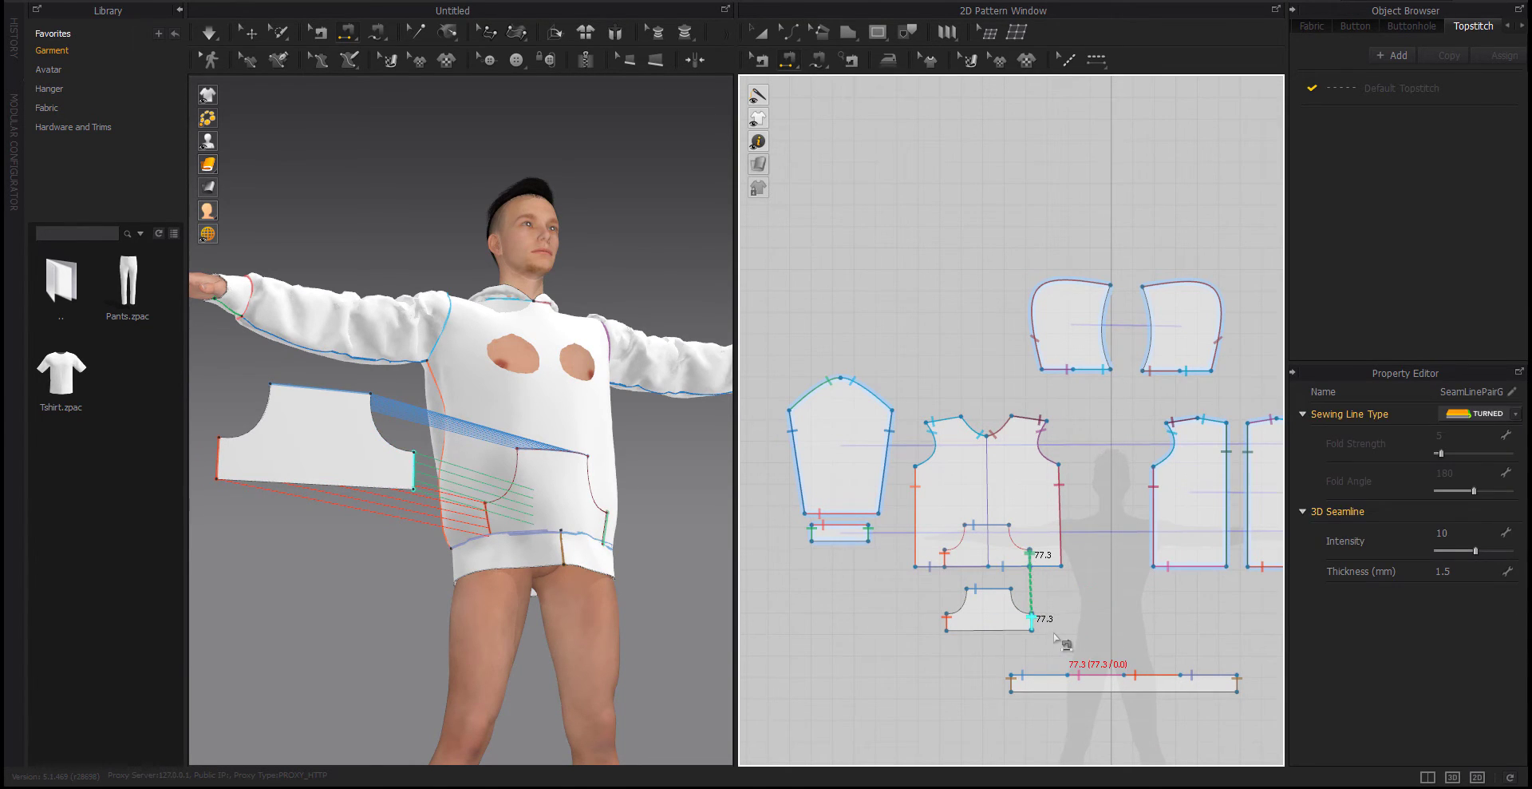
Sew the clone's bottom edge to the matching span along the hem band
scroll(1054, 645, "up", 5)
scroll(1007, 618, "down", 3)
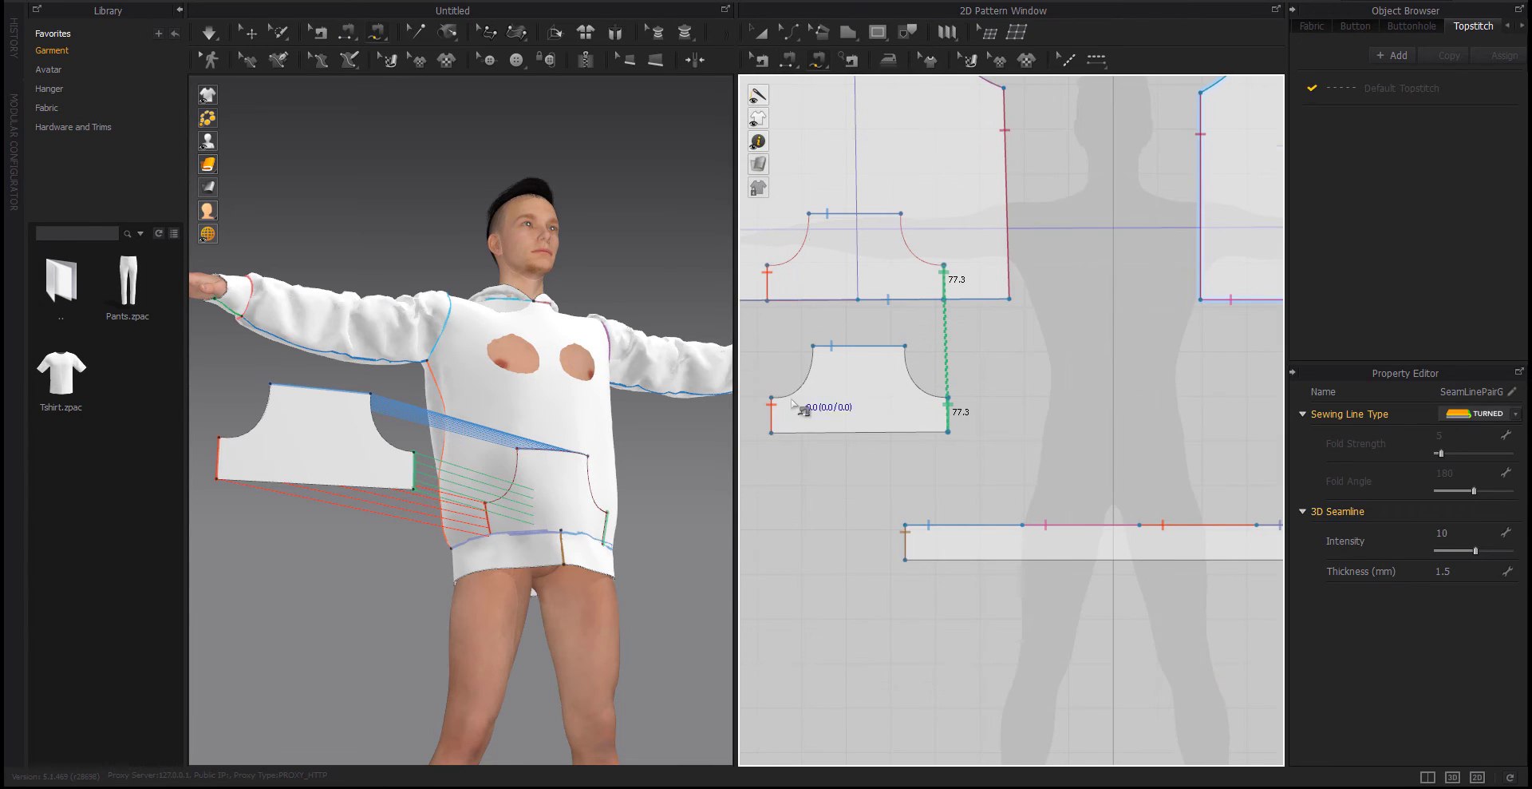
left_click(773, 435)
left_click(948, 432)
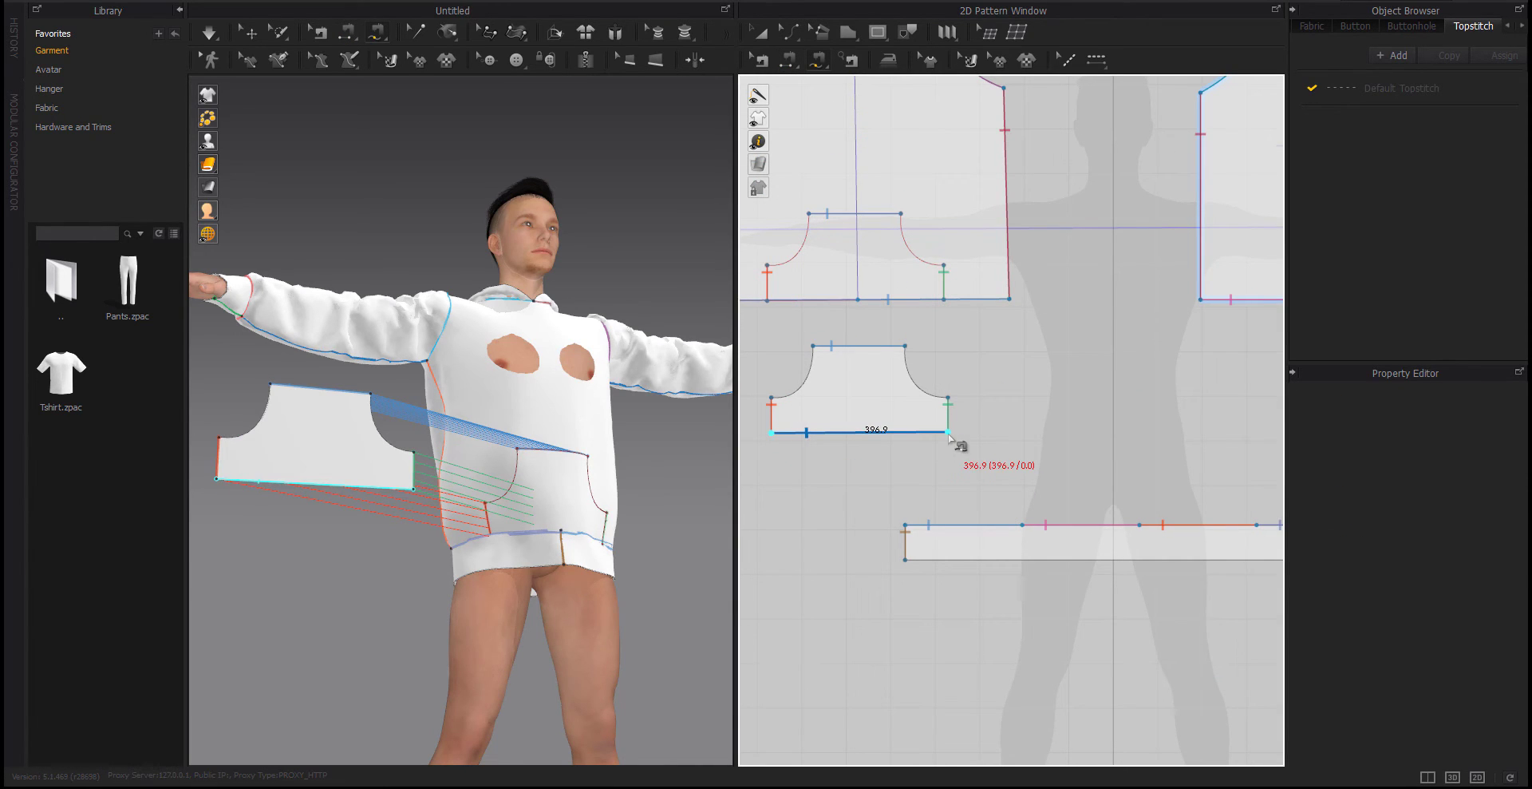
middle_click_drag(1057, 564, 940, 570)
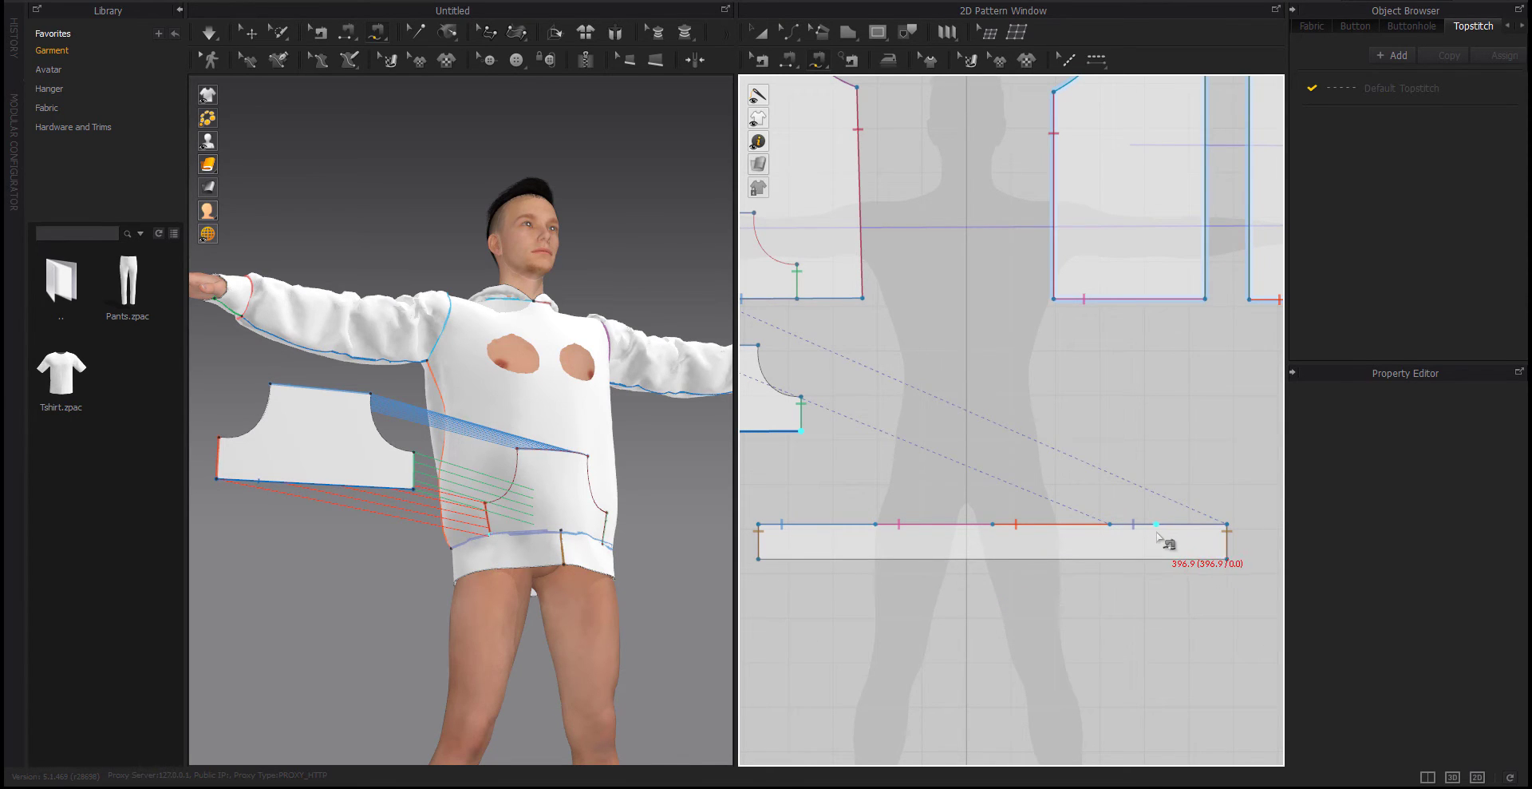
left_click(1106, 533)
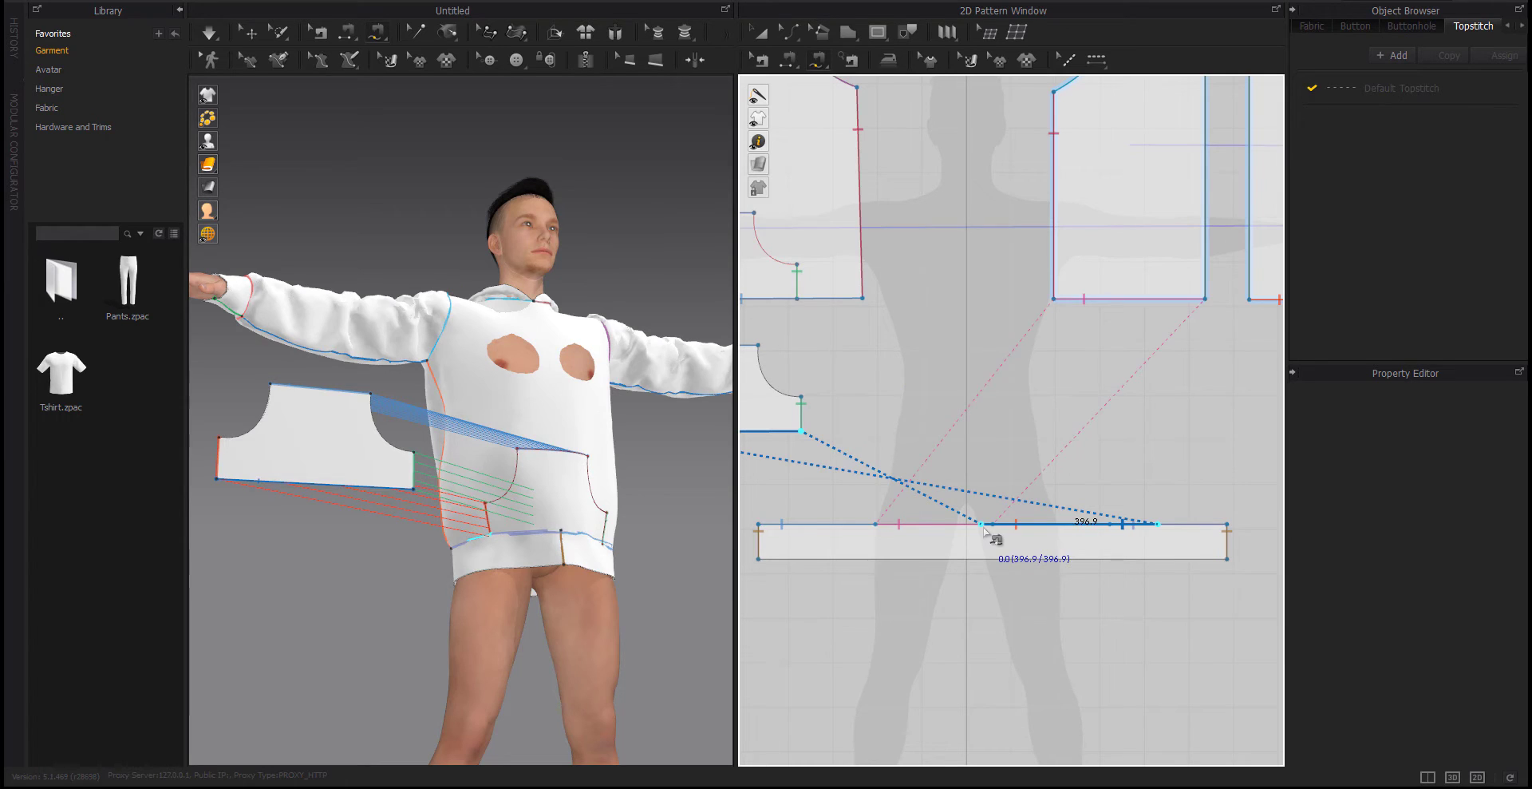
left_click(984, 527)
left_click(594, 563)
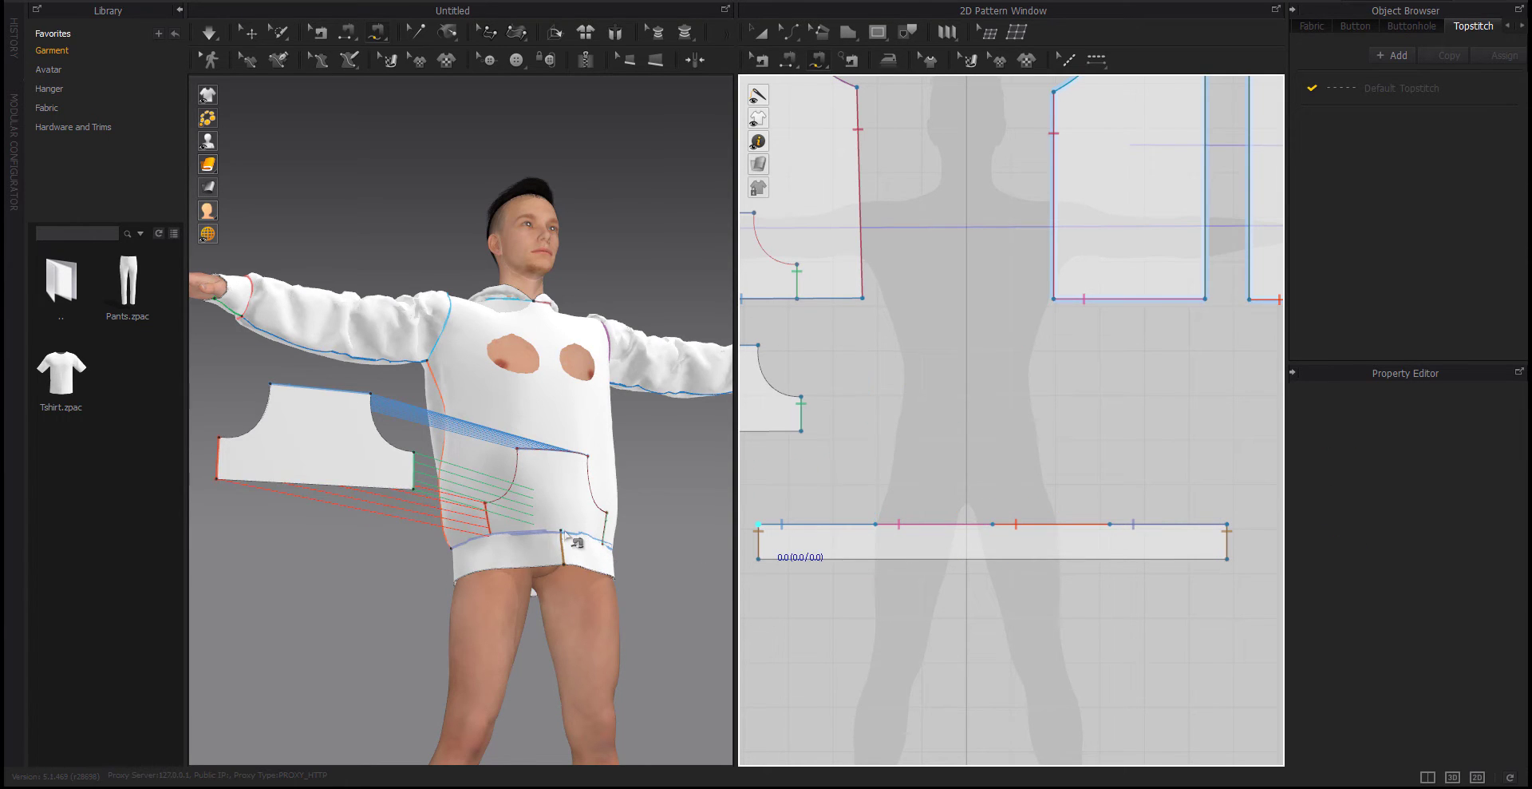
Split the pocket piece's bottom edge into two lines
scroll(571, 536, "up", 2)
scroll(509, 557, "up", 2)
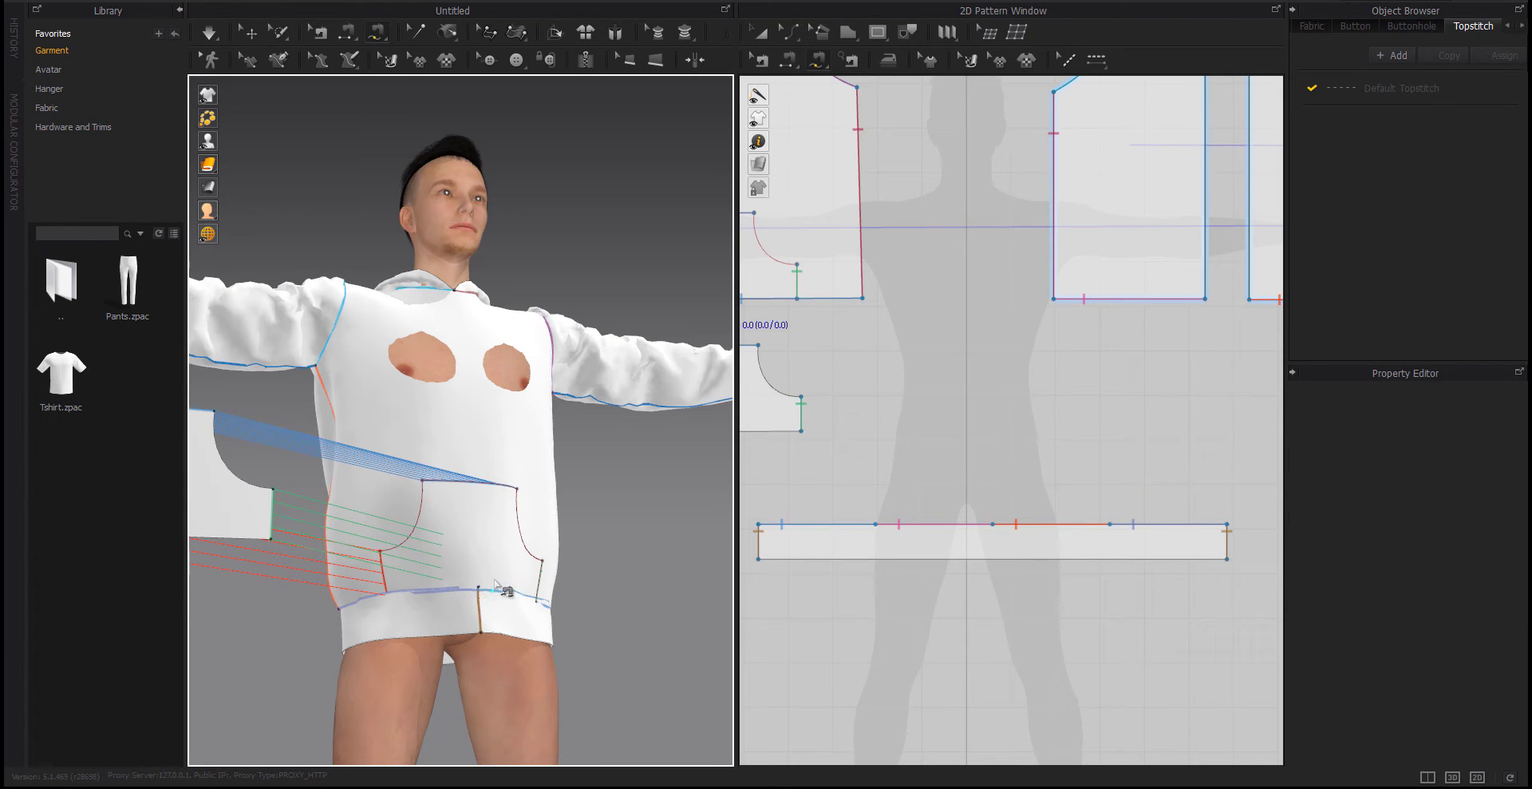
scroll(399, 590, "down", 2)
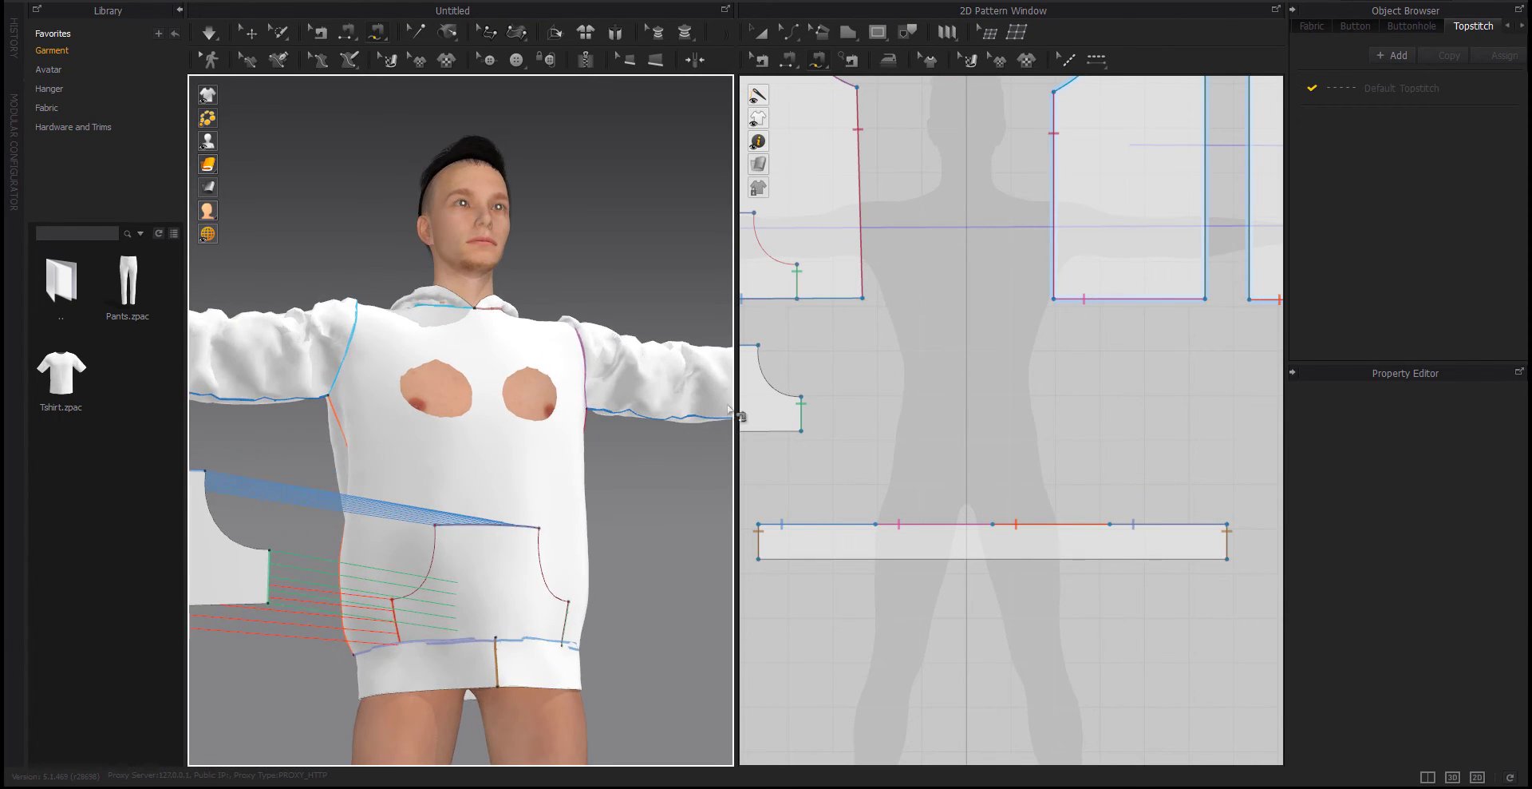
scroll(893, 445, "down", 2)
key("x")
right_click(802, 421)
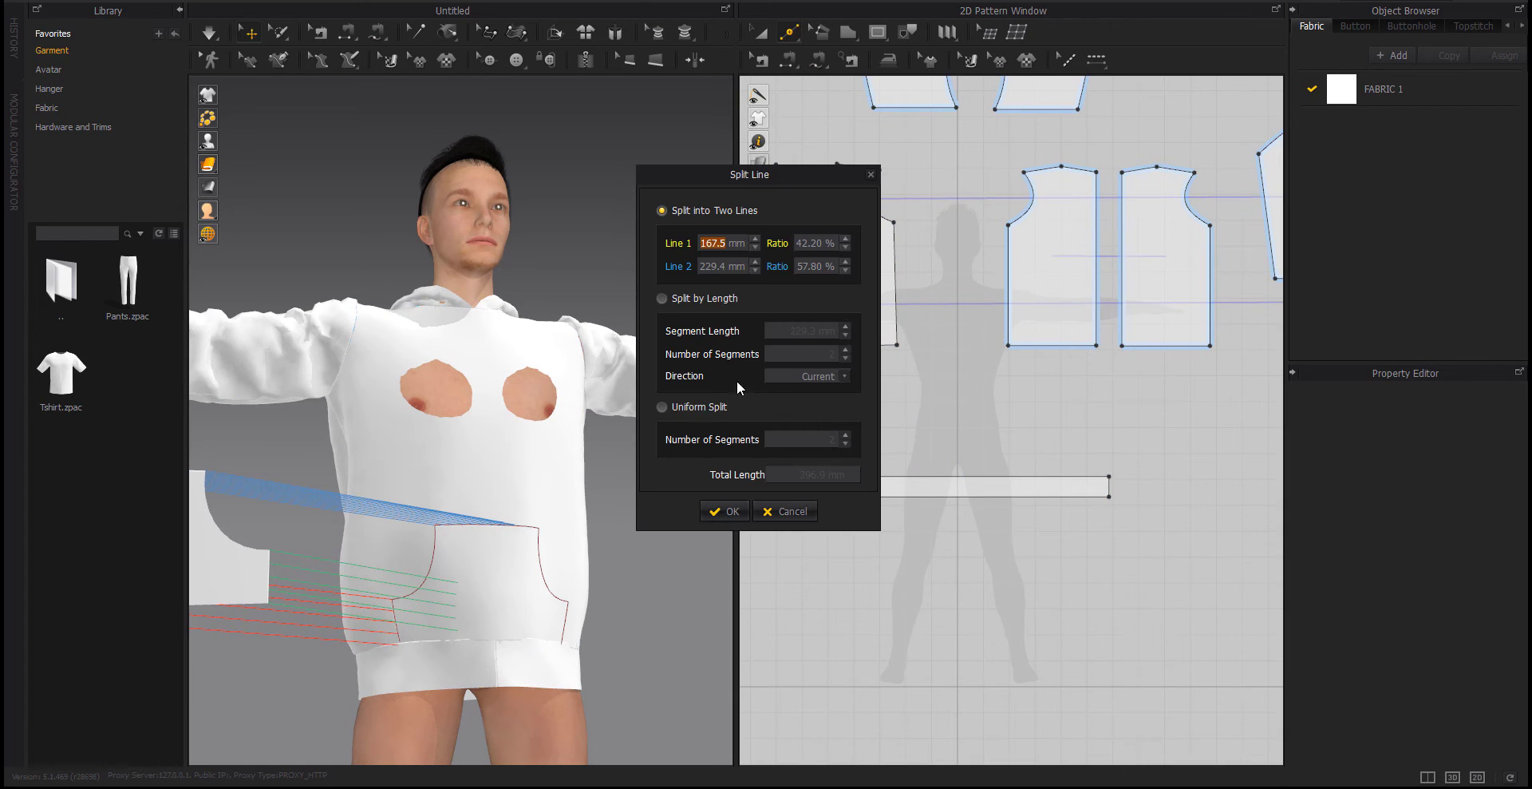
left_click(725, 511)
left_click(818, 60)
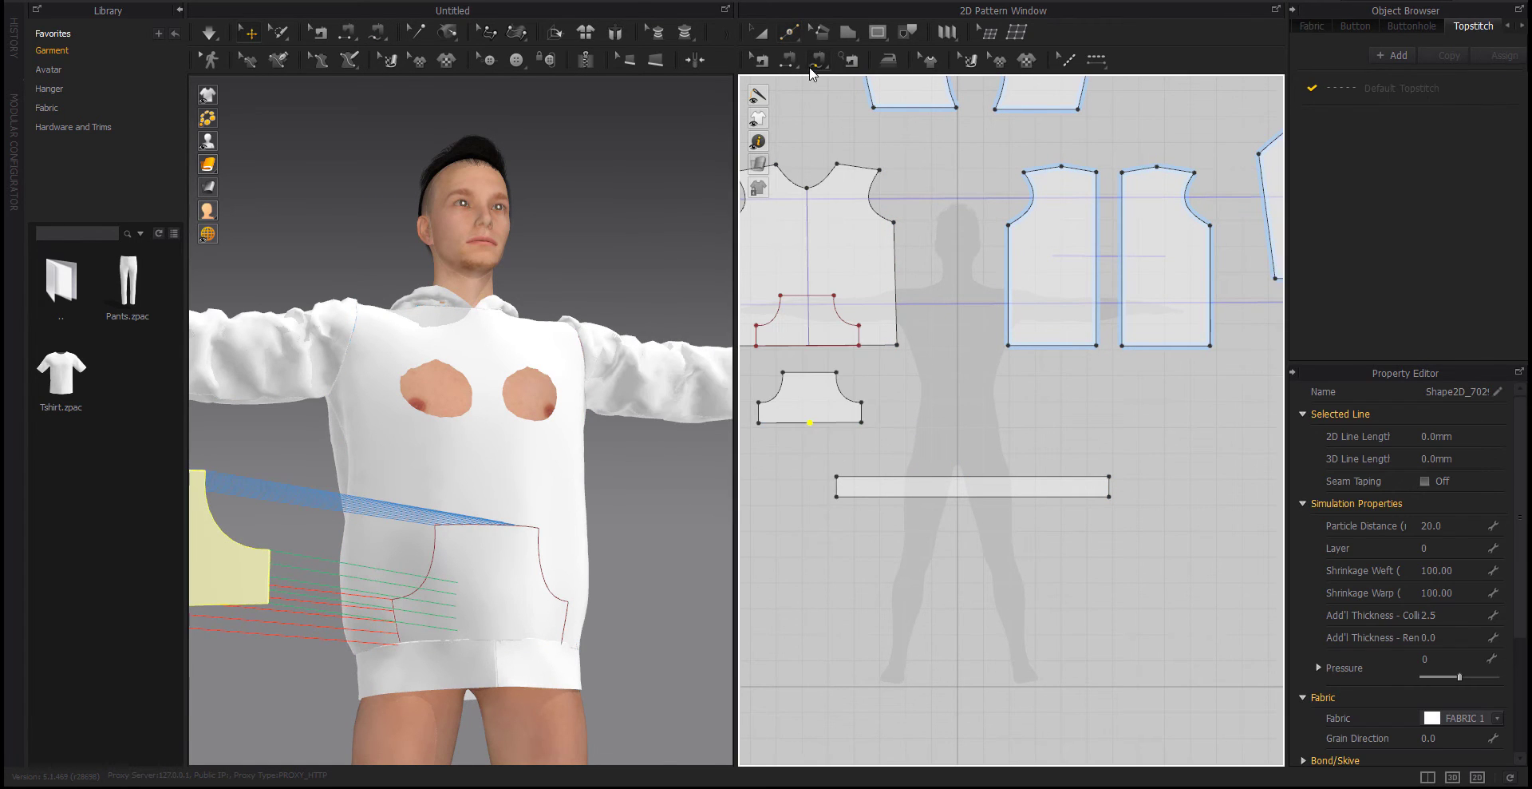
Move the pocket piece onto the hoodie front
key("q")
left_click_drag(239, 580, 583, 531)
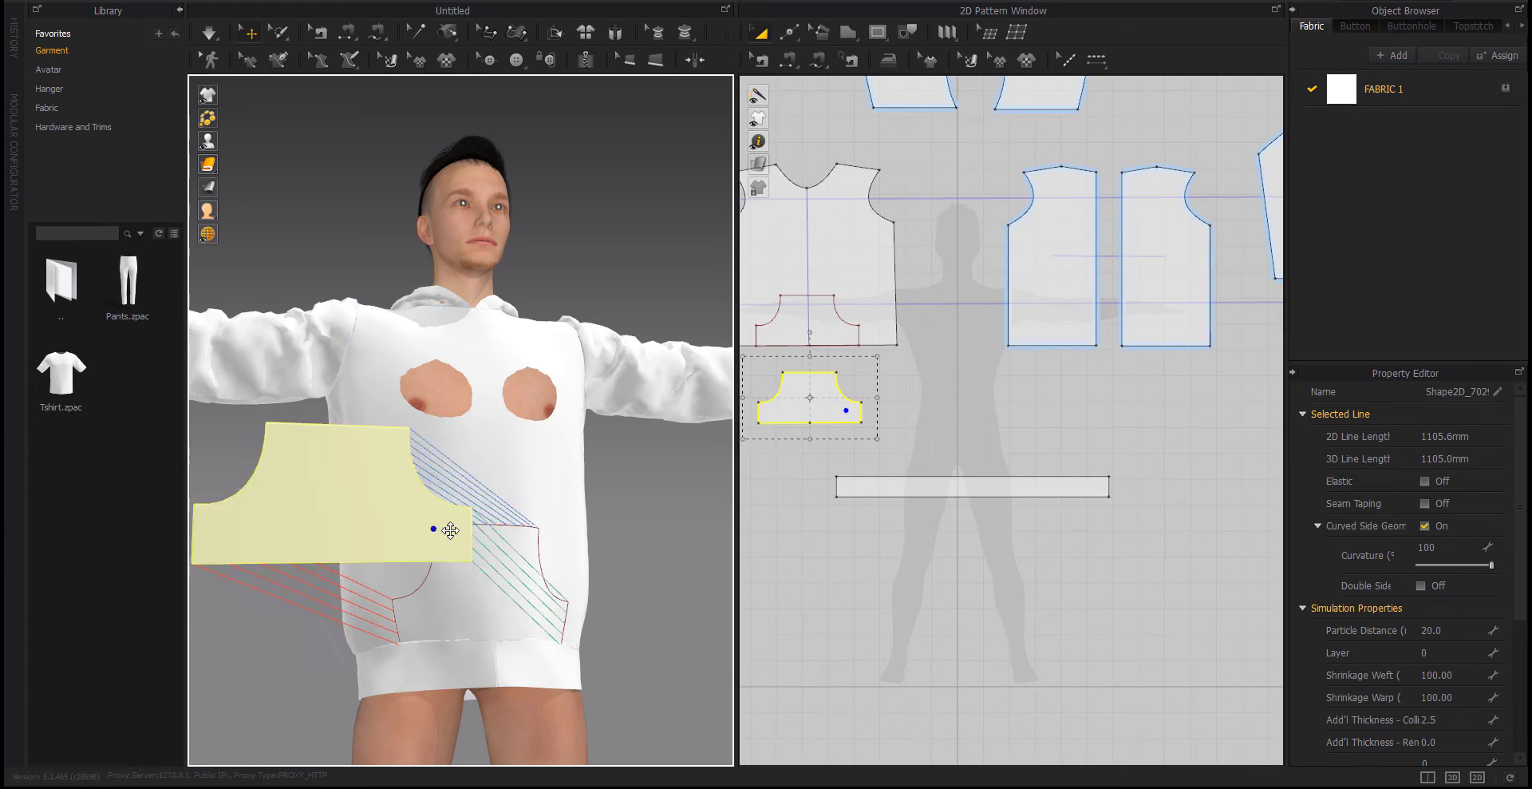
left_click(789, 60)
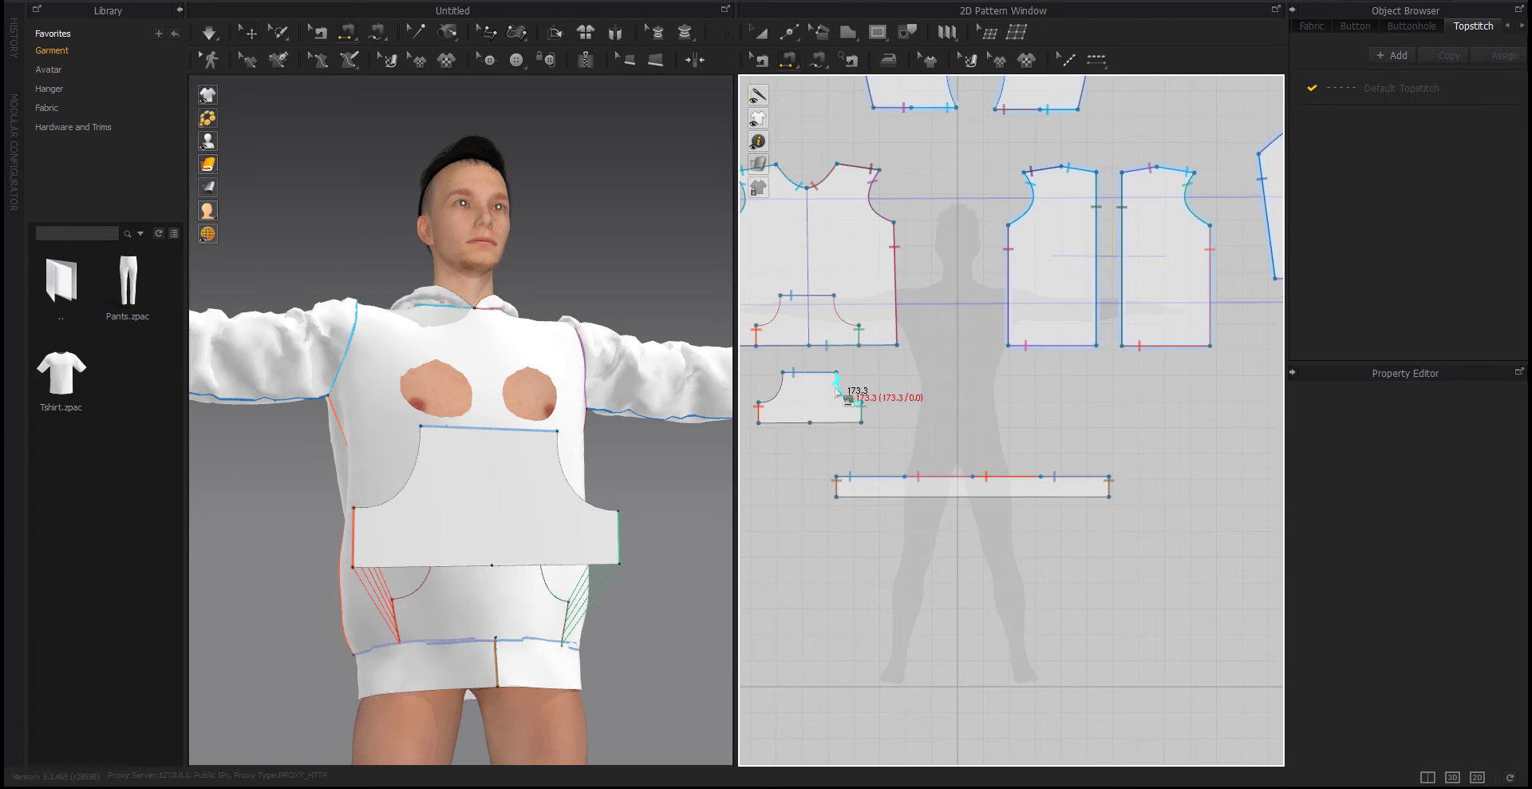
left_click(818, 60)
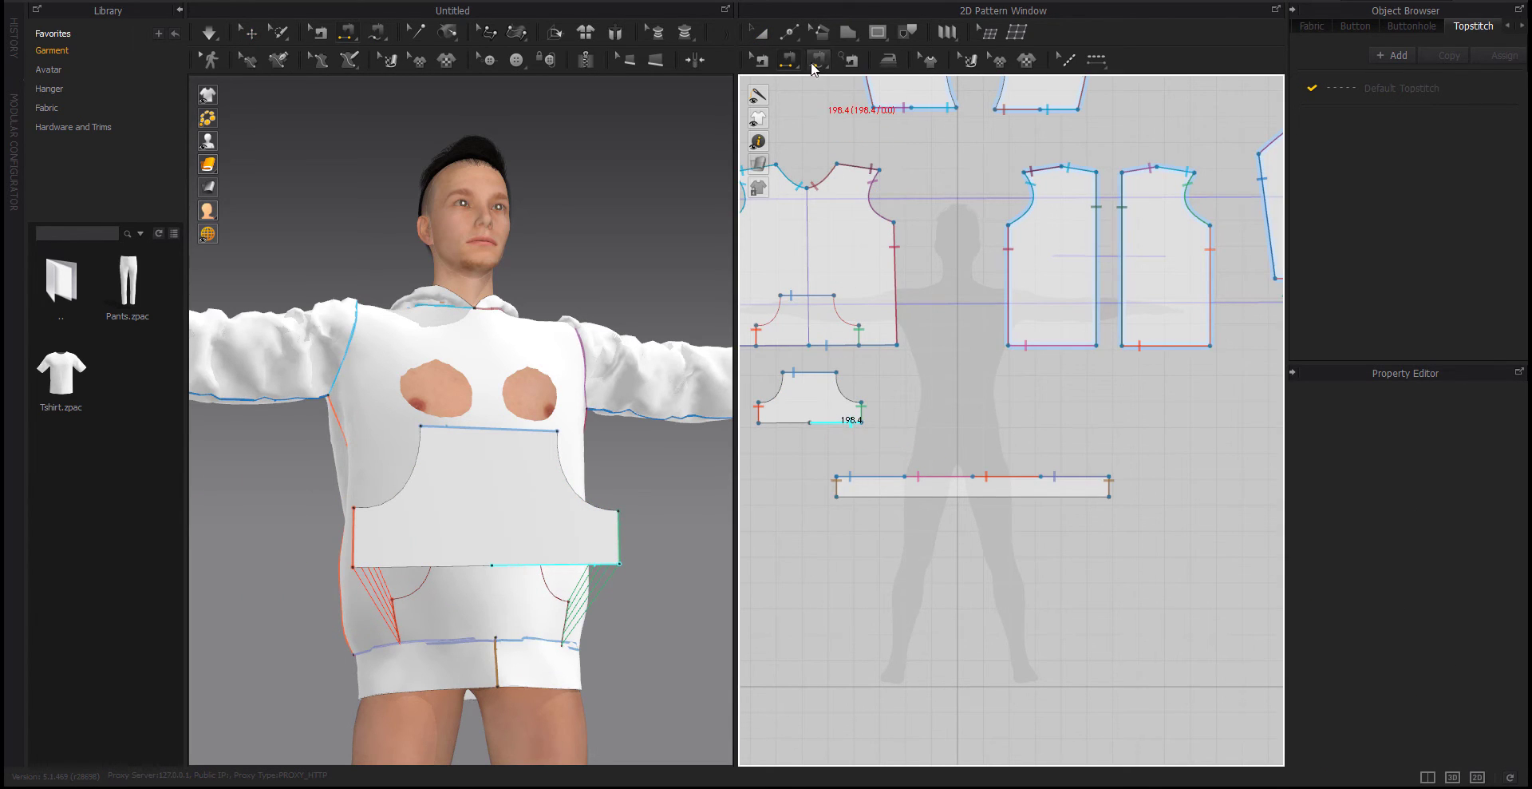
Sew the first 198.4 half of the pocket bottom to the hem band's left end
left_click(811, 423)
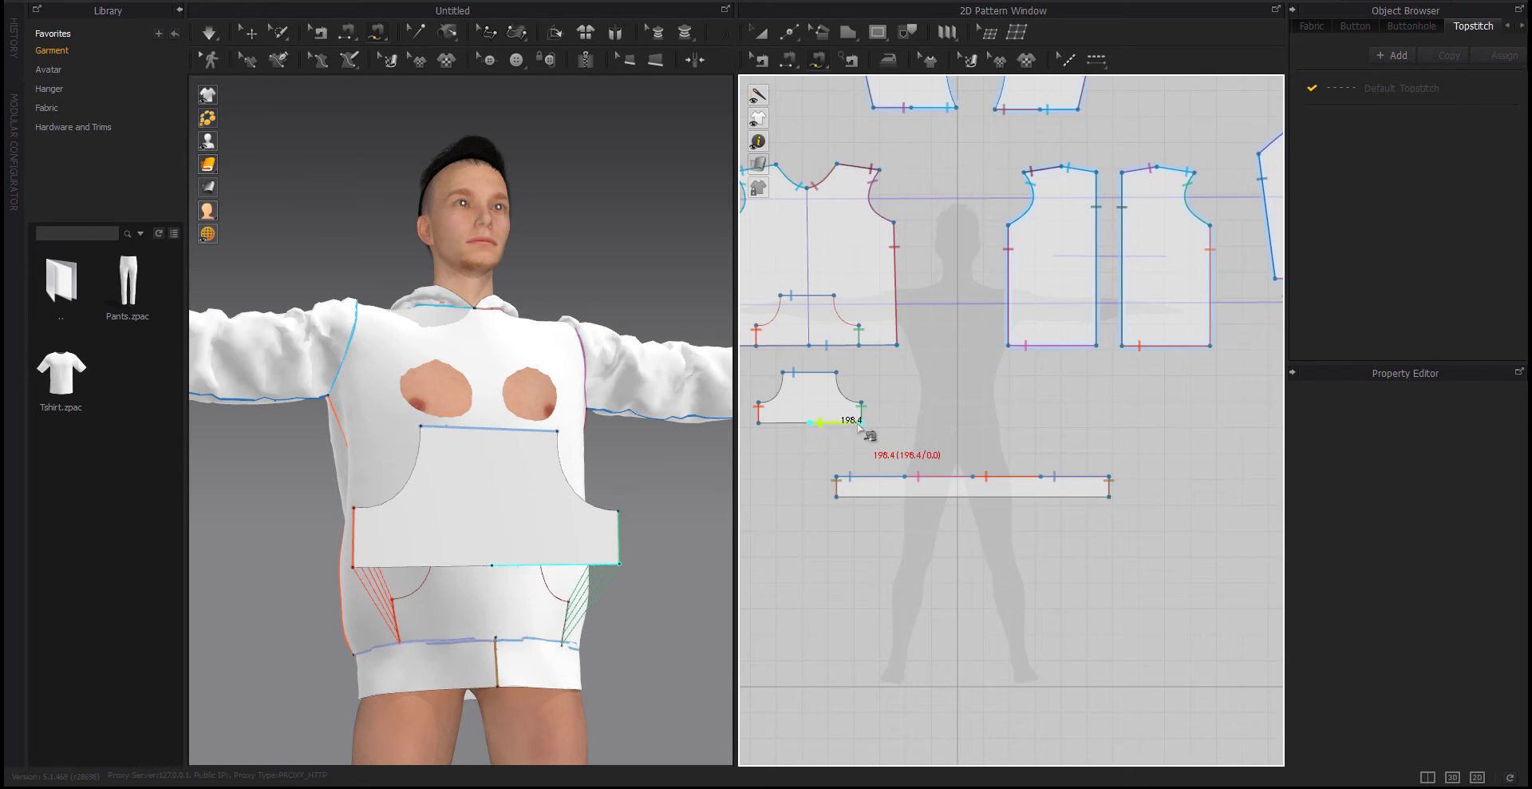
left_click(860, 423)
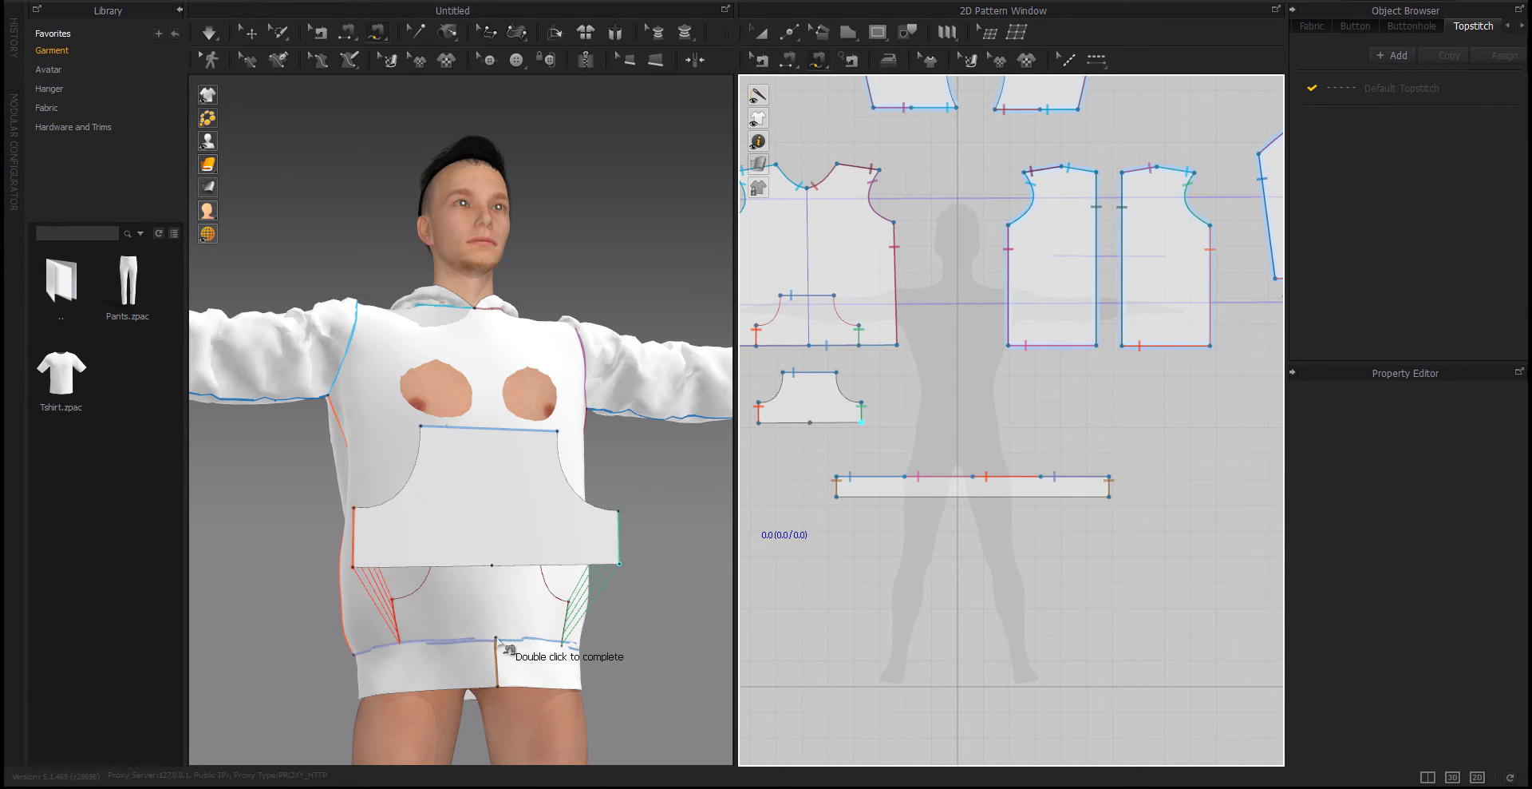
left_click(858, 428)
left_click(810, 423)
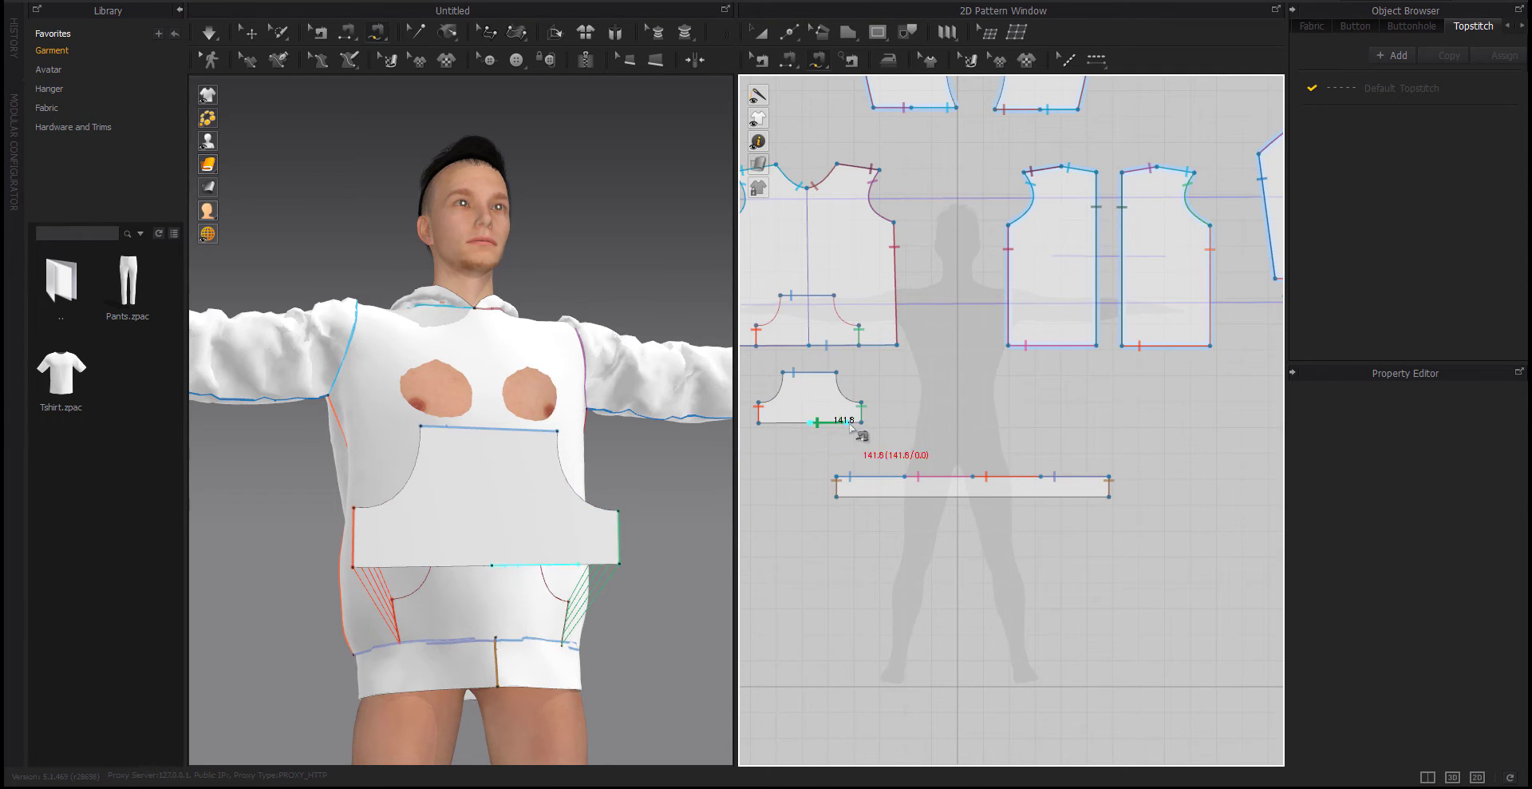
left_click(862, 422)
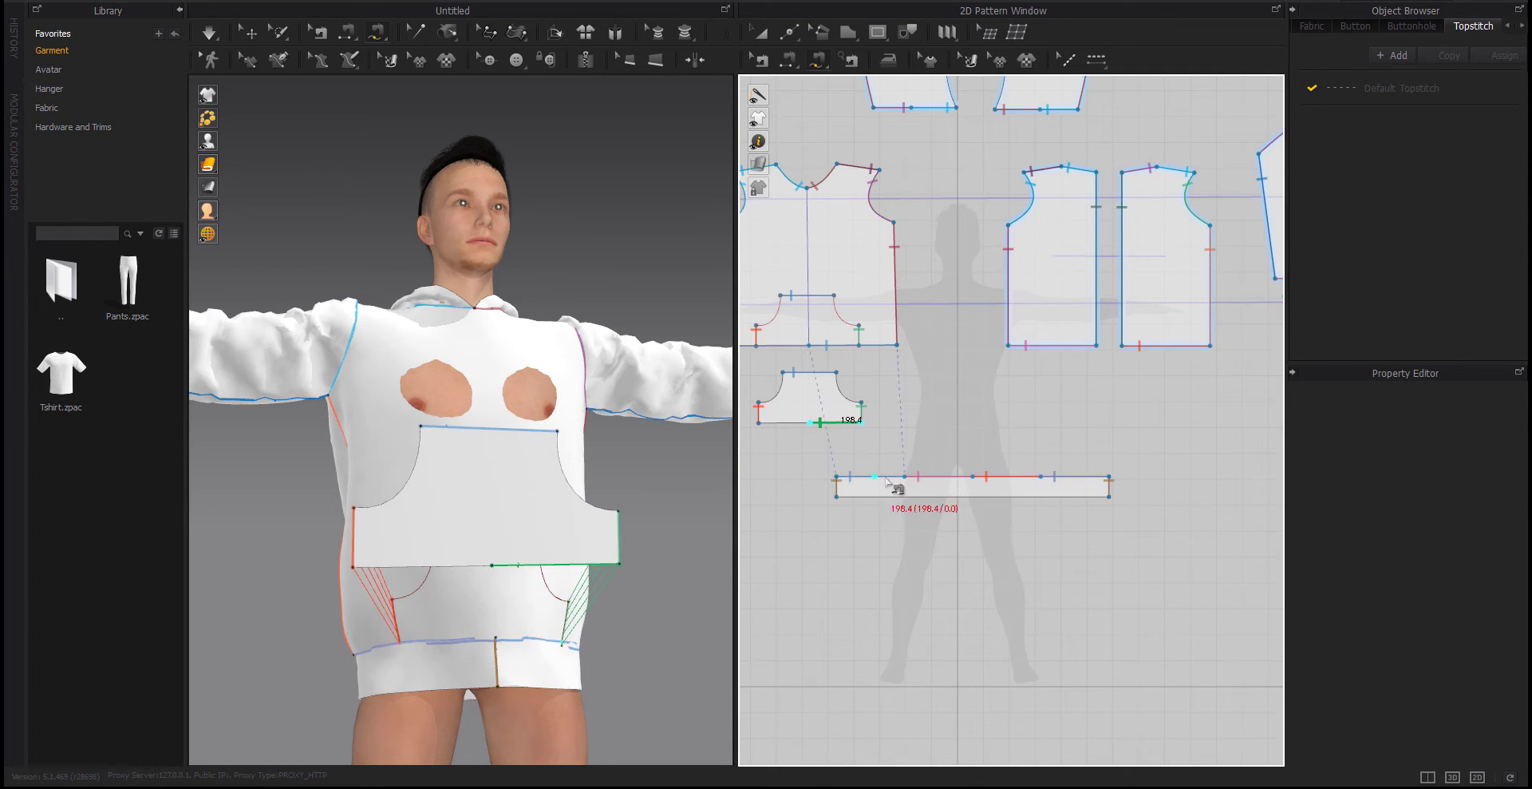
left_click(837, 477)
left_click(887, 476)
Sew the other 198.4 pocket-bottom half to the hem band
left_click(808, 423)
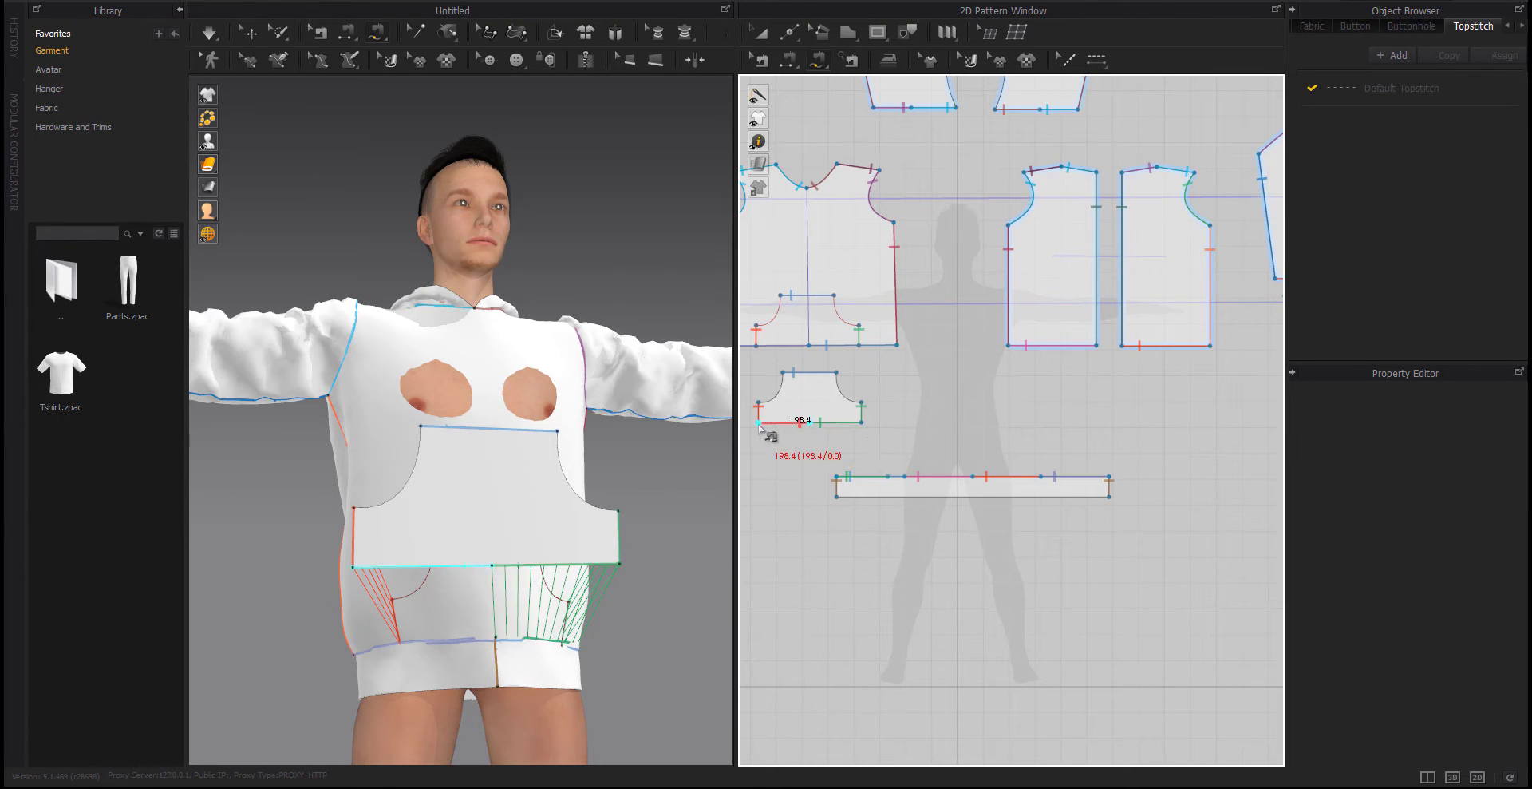
left_click(758, 423)
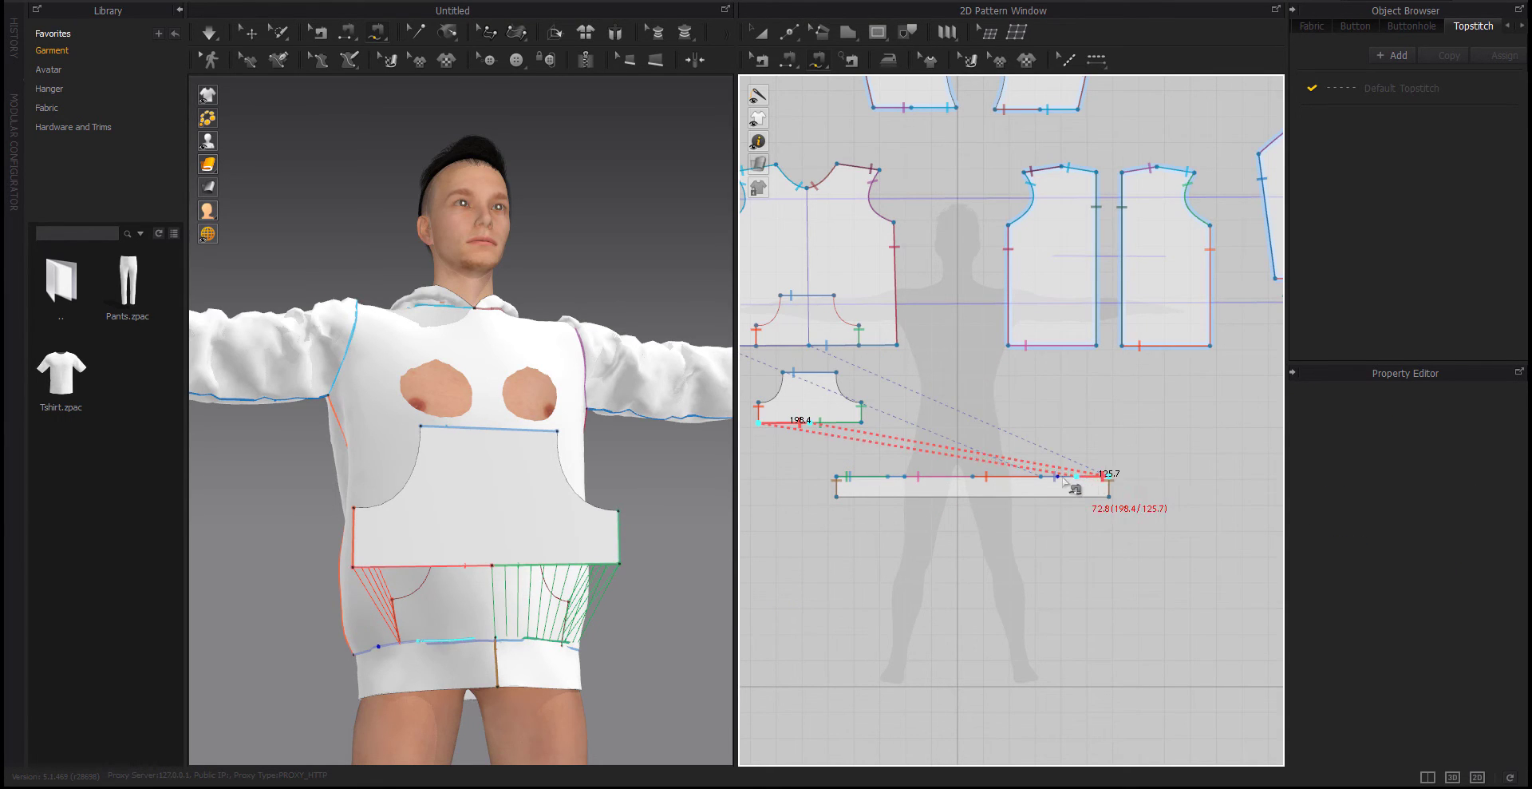
left_click(1103, 479)
Drag the pocket lower on the hoodie front and check the drape from the side
key("a")
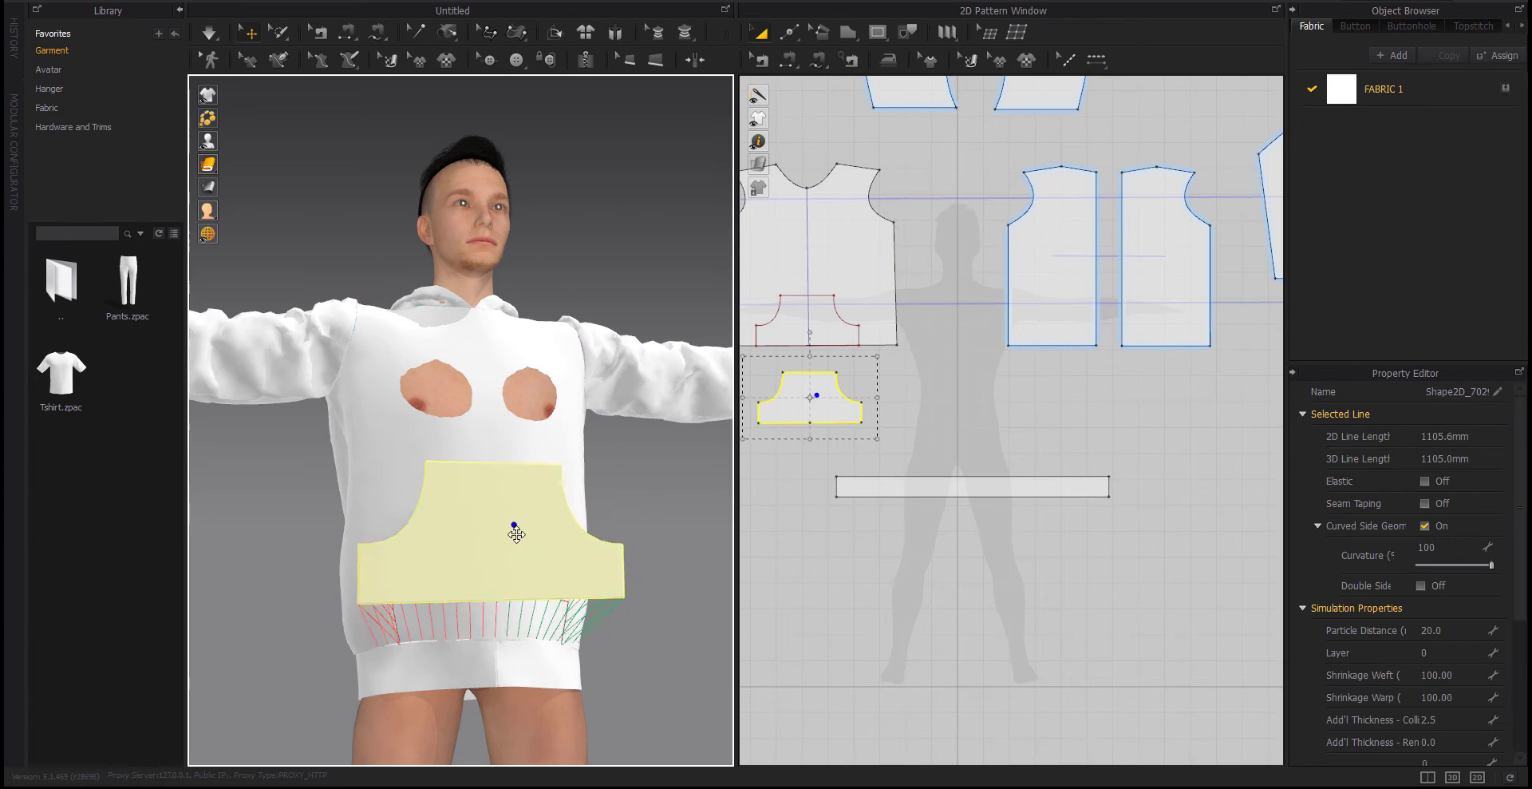
left_click_drag(510, 520, 520, 581)
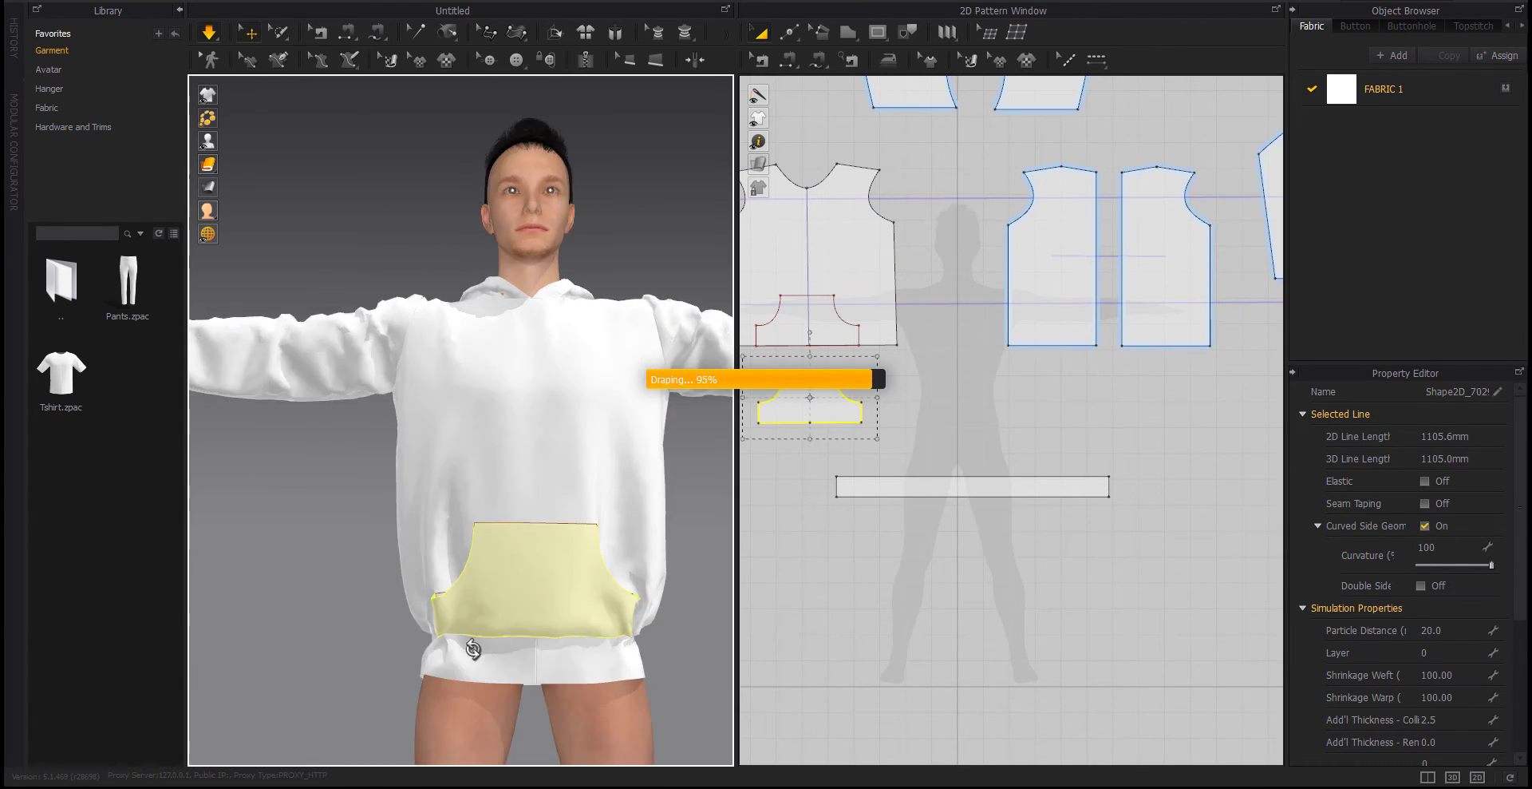
mouse_move(531, 610)
right_mouse_down()
mouse_move(530, 652)
mouse_move(240, 630)
right_mouse_up()
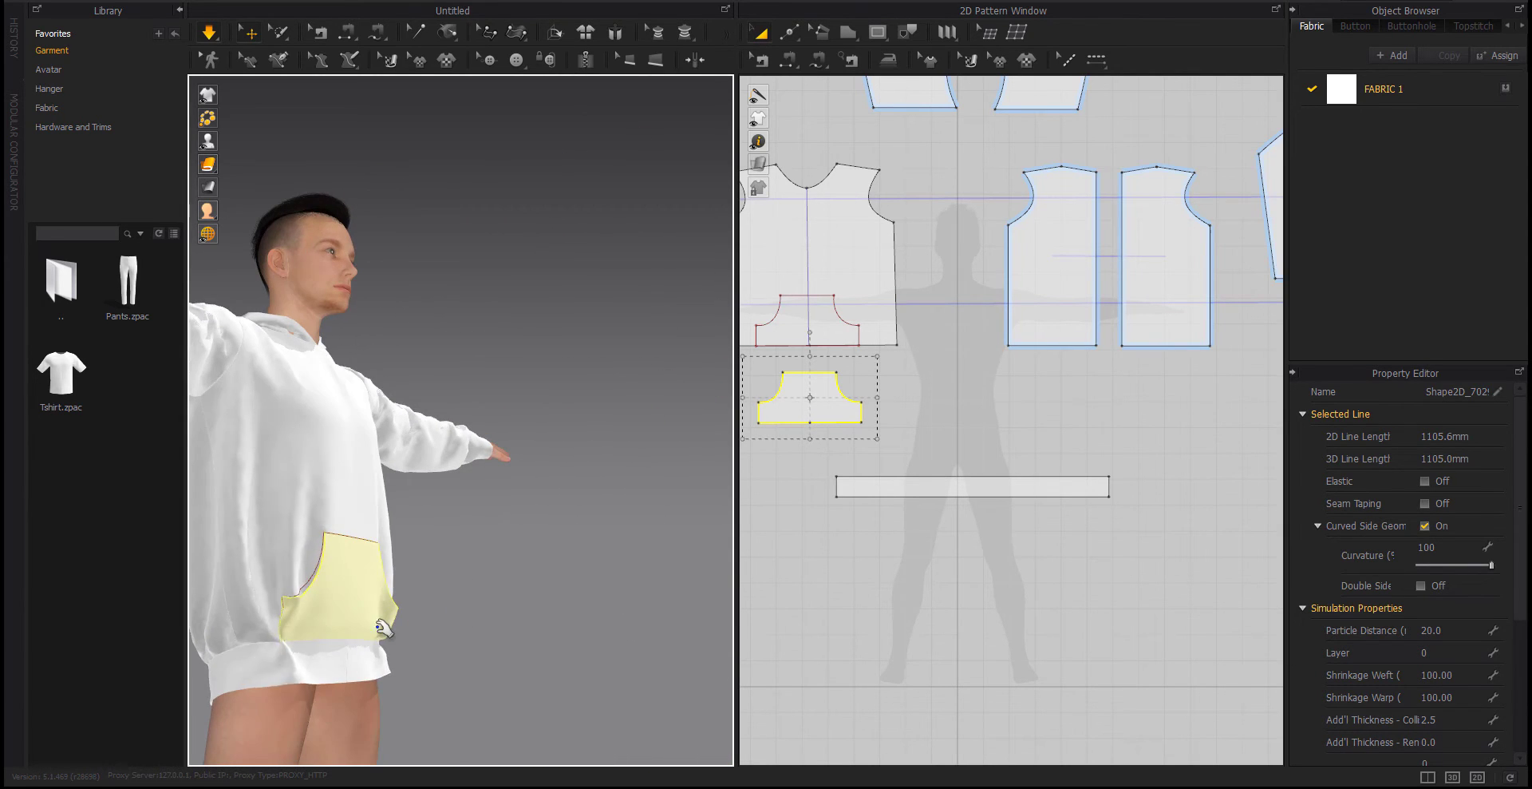
Apply Smart Arrangement to the pocket piece onto the hoodie front
left_click(230, 633)
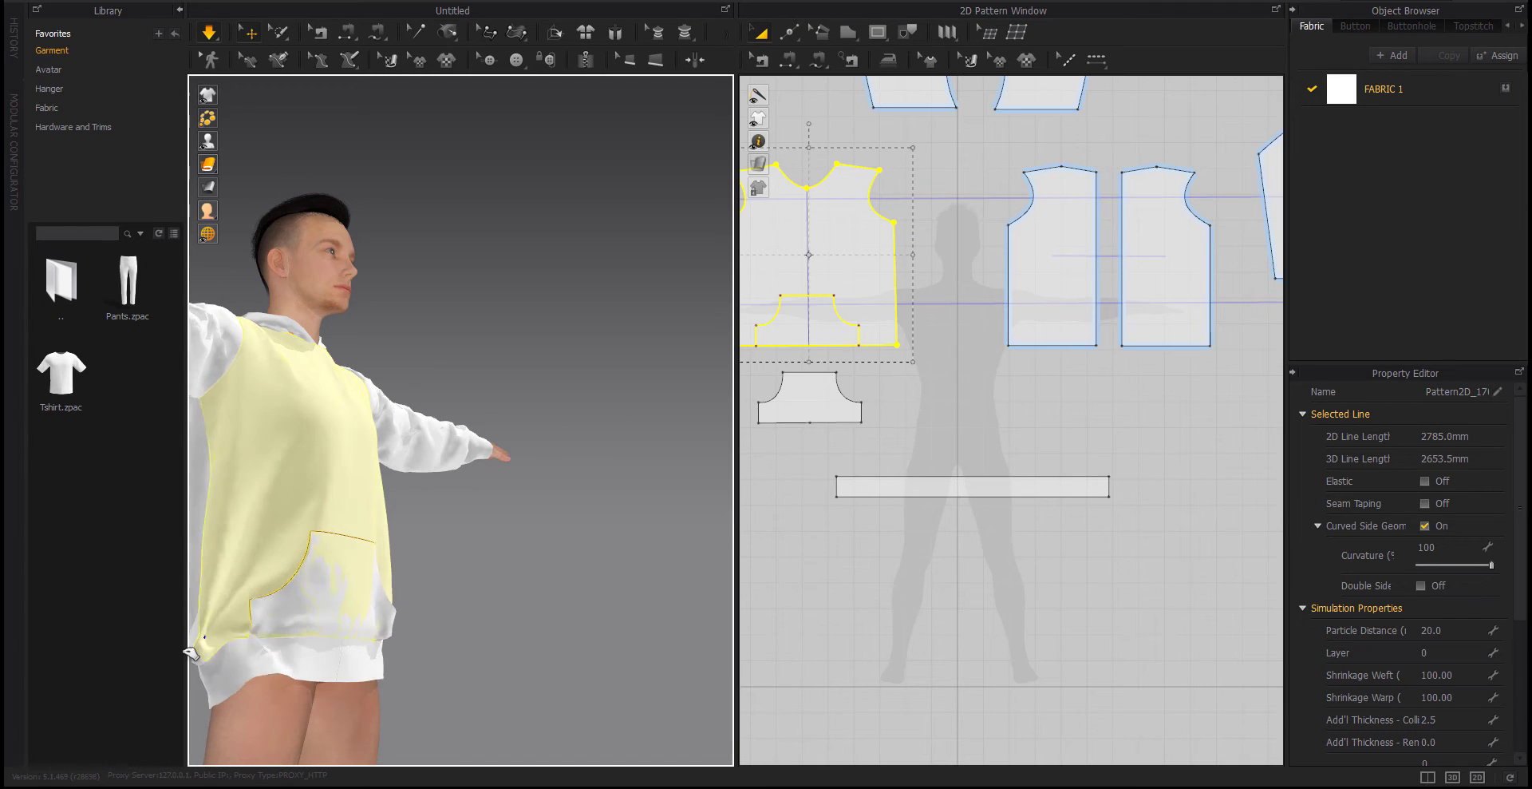
scroll(579, 390, "up", 2)
scroll(578, 390, "up", 3)
scroll(578, 389, "up", 2)
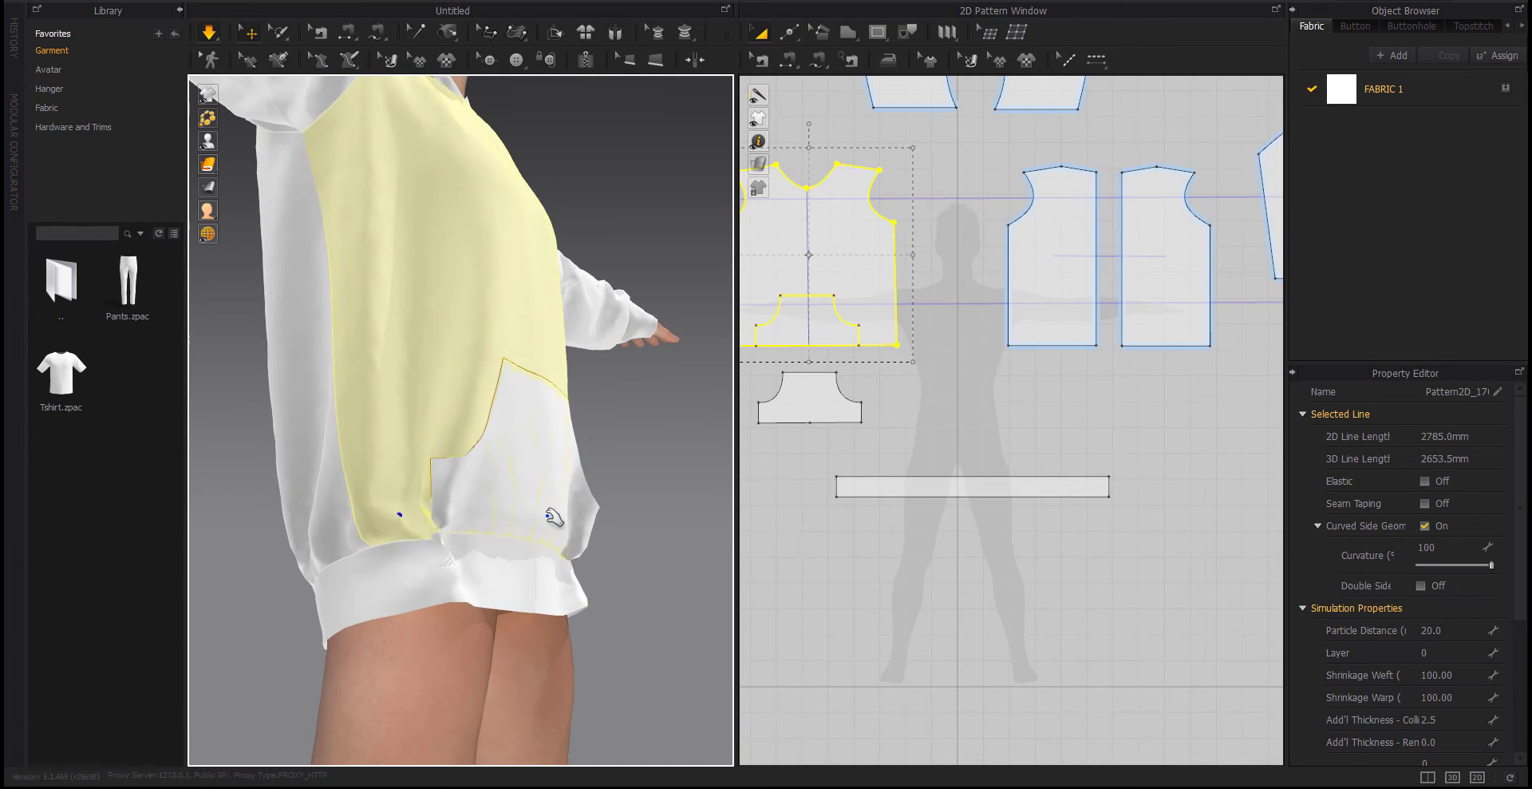
left_click(826, 412)
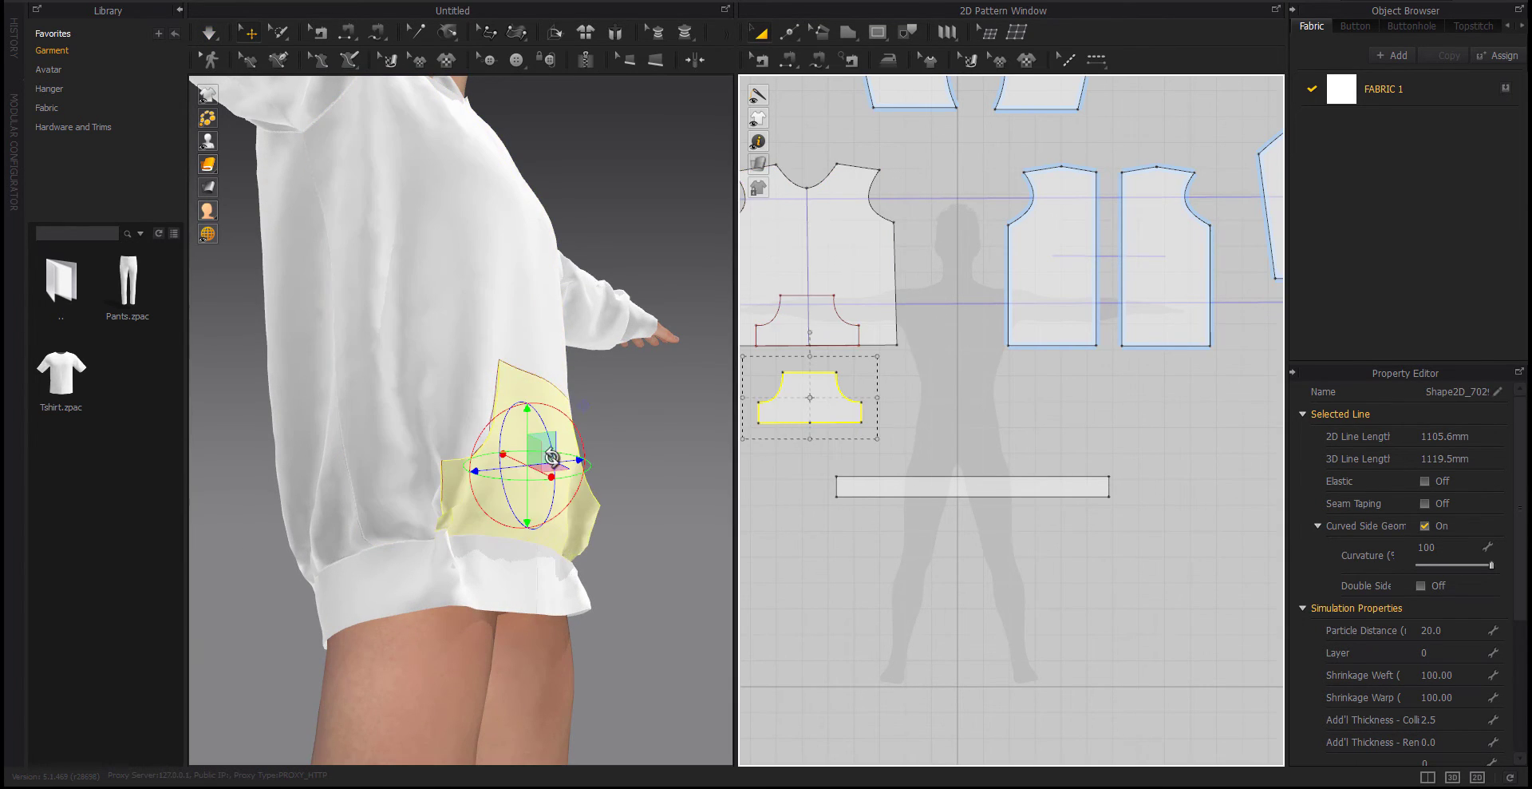
right_click(530, 459)
left_click(580, 452)
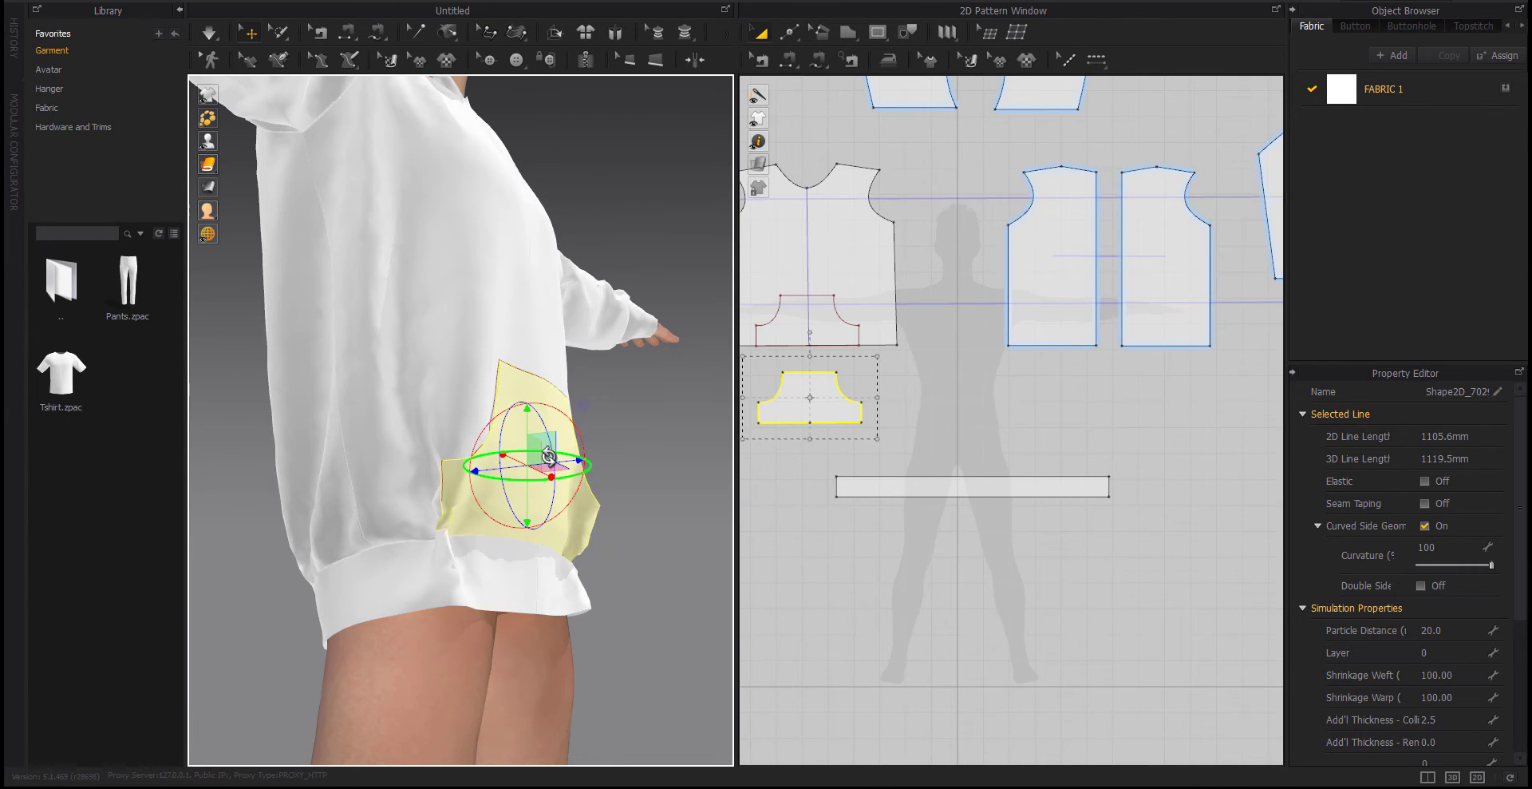
right_click(547, 455)
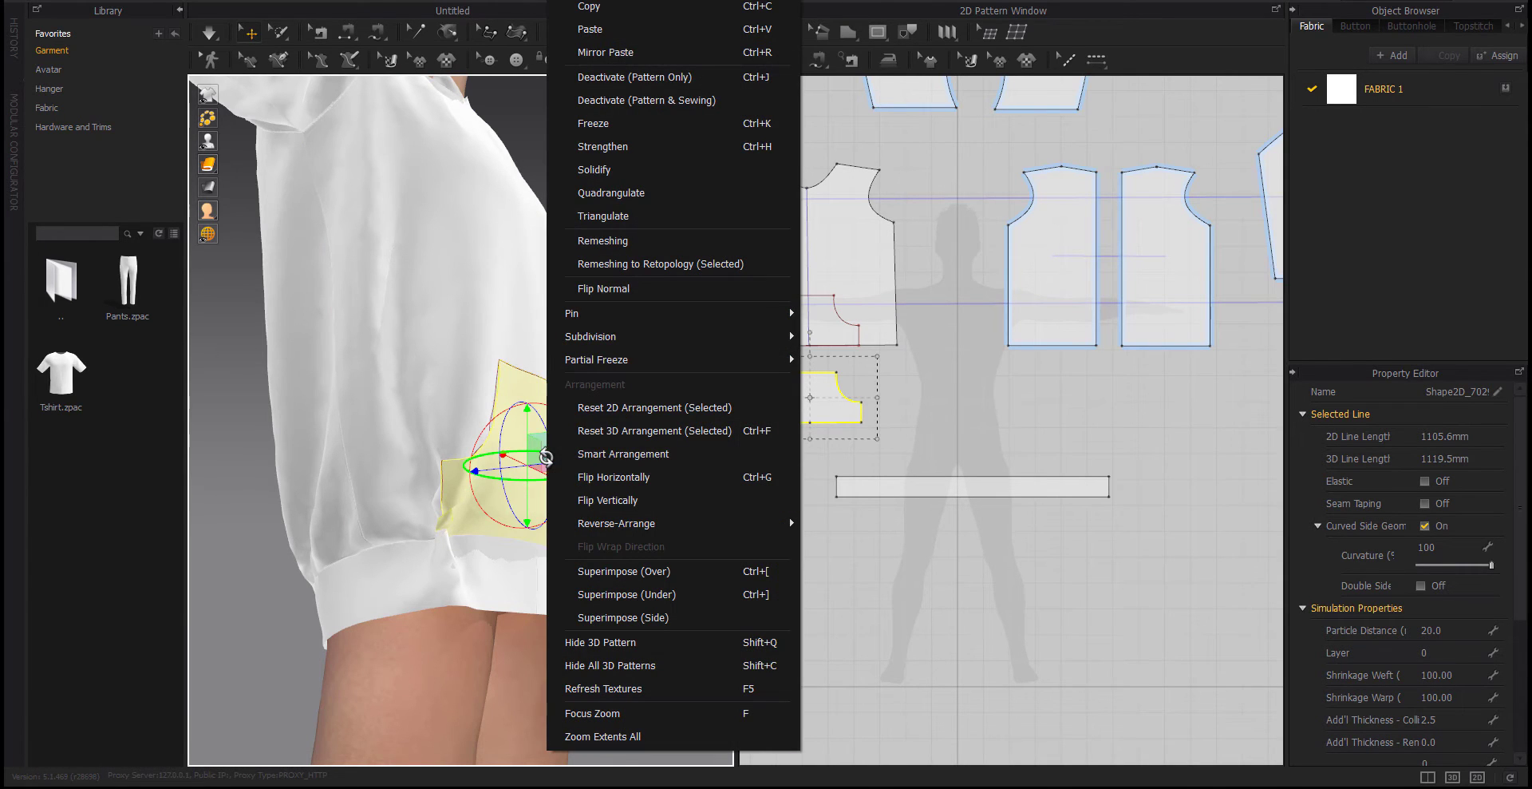
left_click(648, 452)
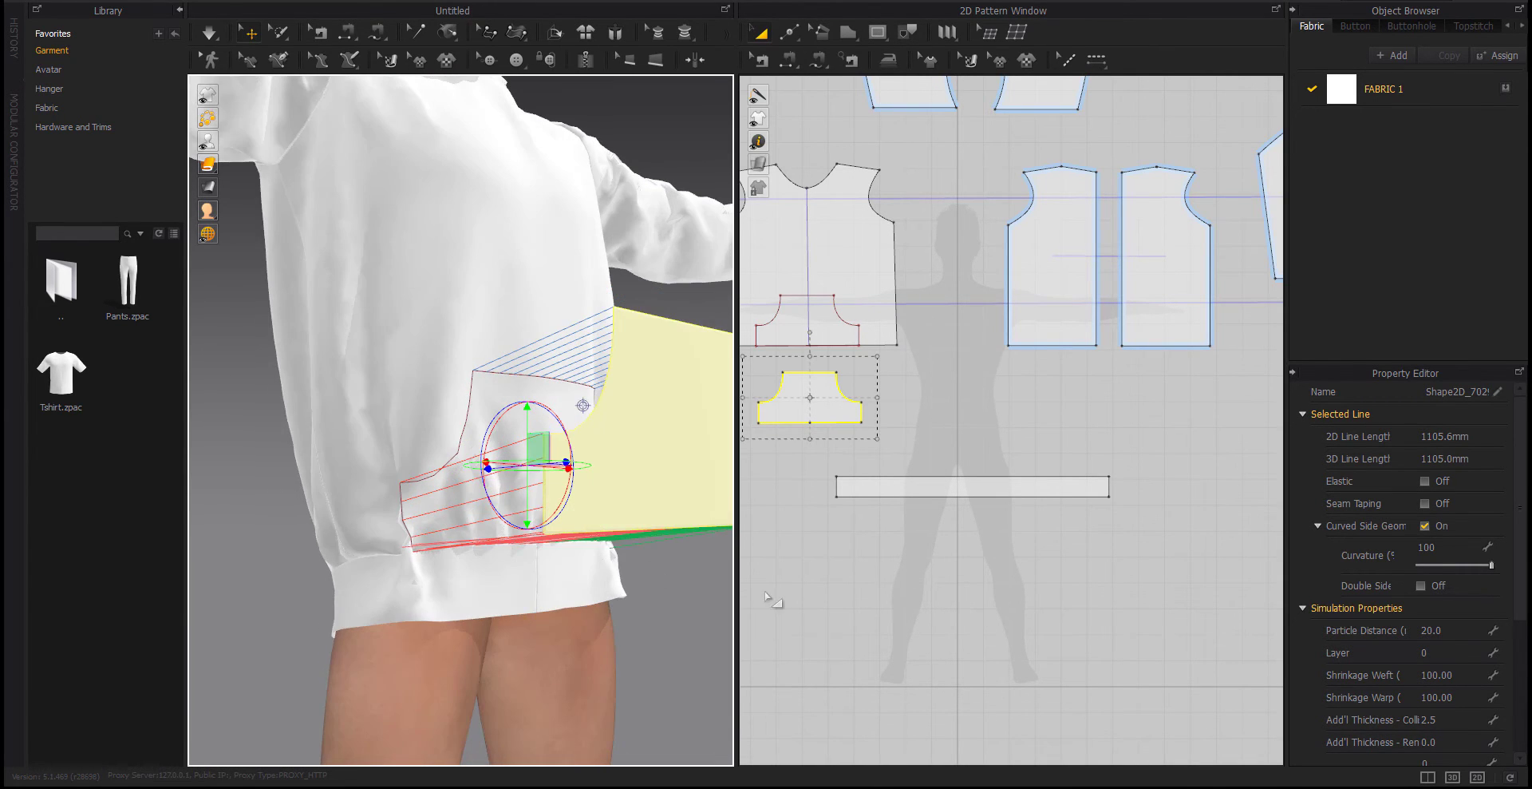
left_click(766, 595)
Inspect the pocket-opening corner, then start the draping simulation
scroll(794, 434, "up", 5)
key("z")
scroll(1023, 304, "up", 5)
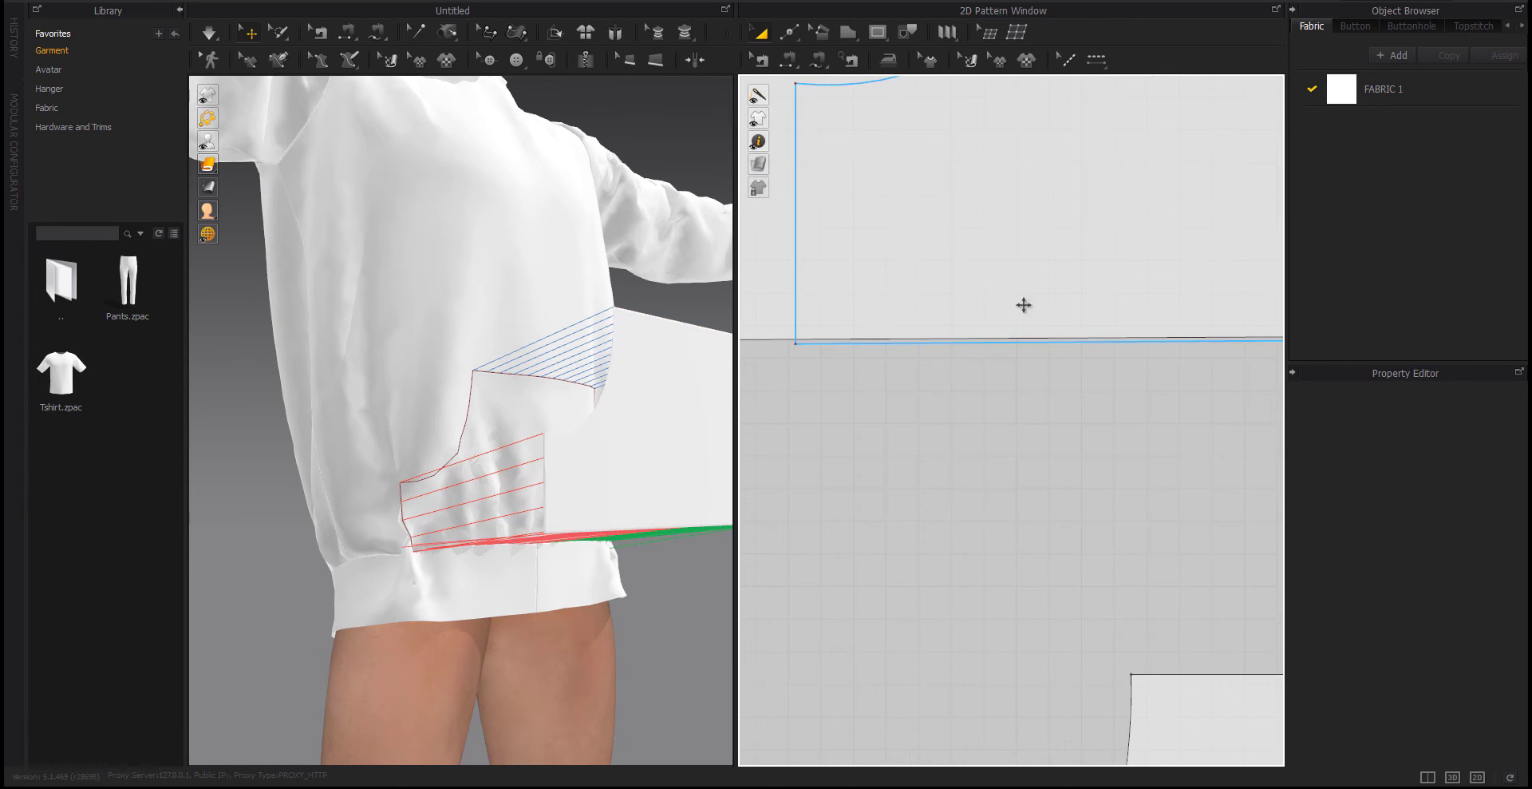
left_click(827, 359)
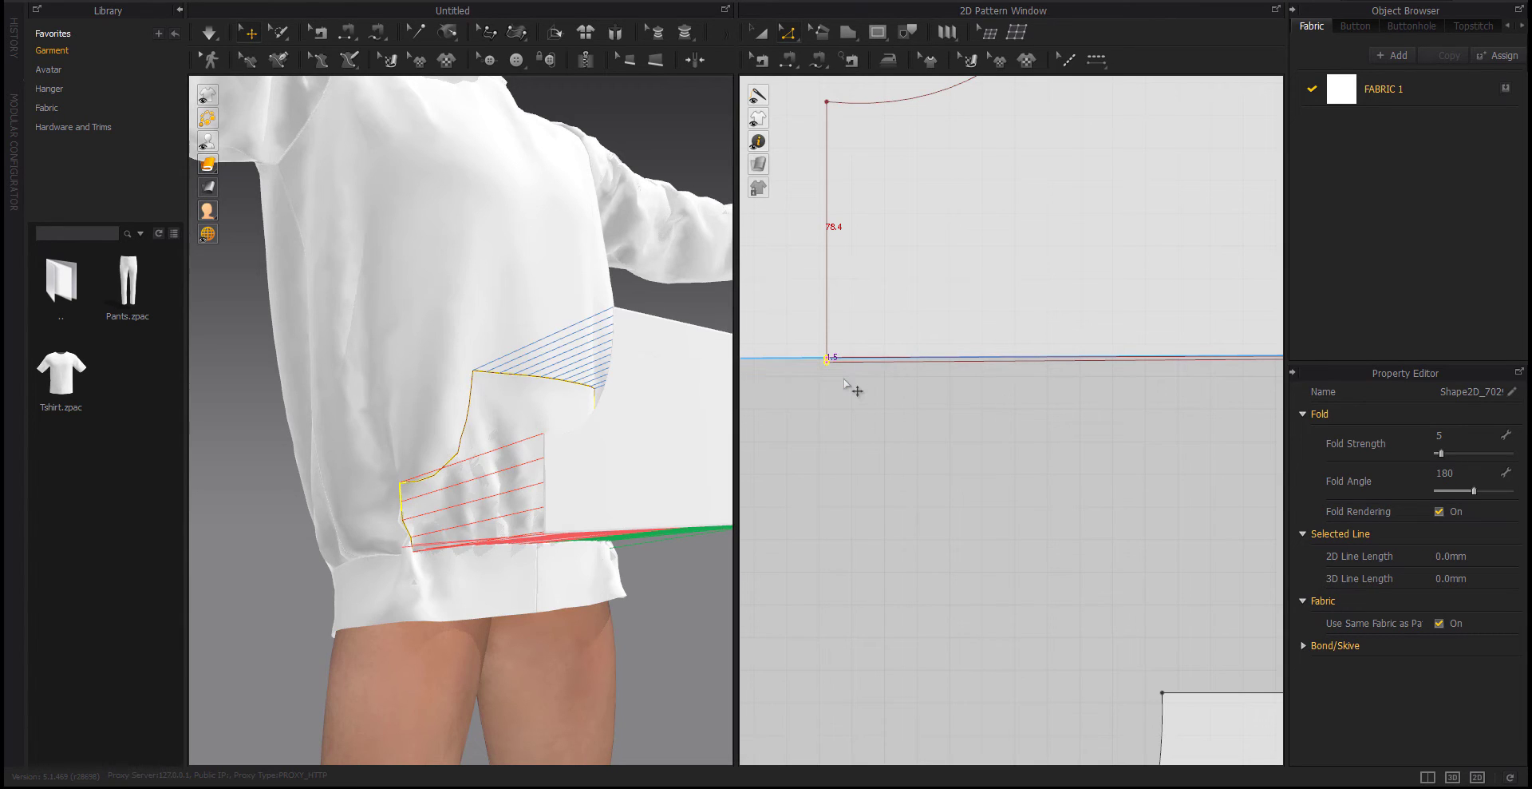
scroll(833, 359, "up", 2)
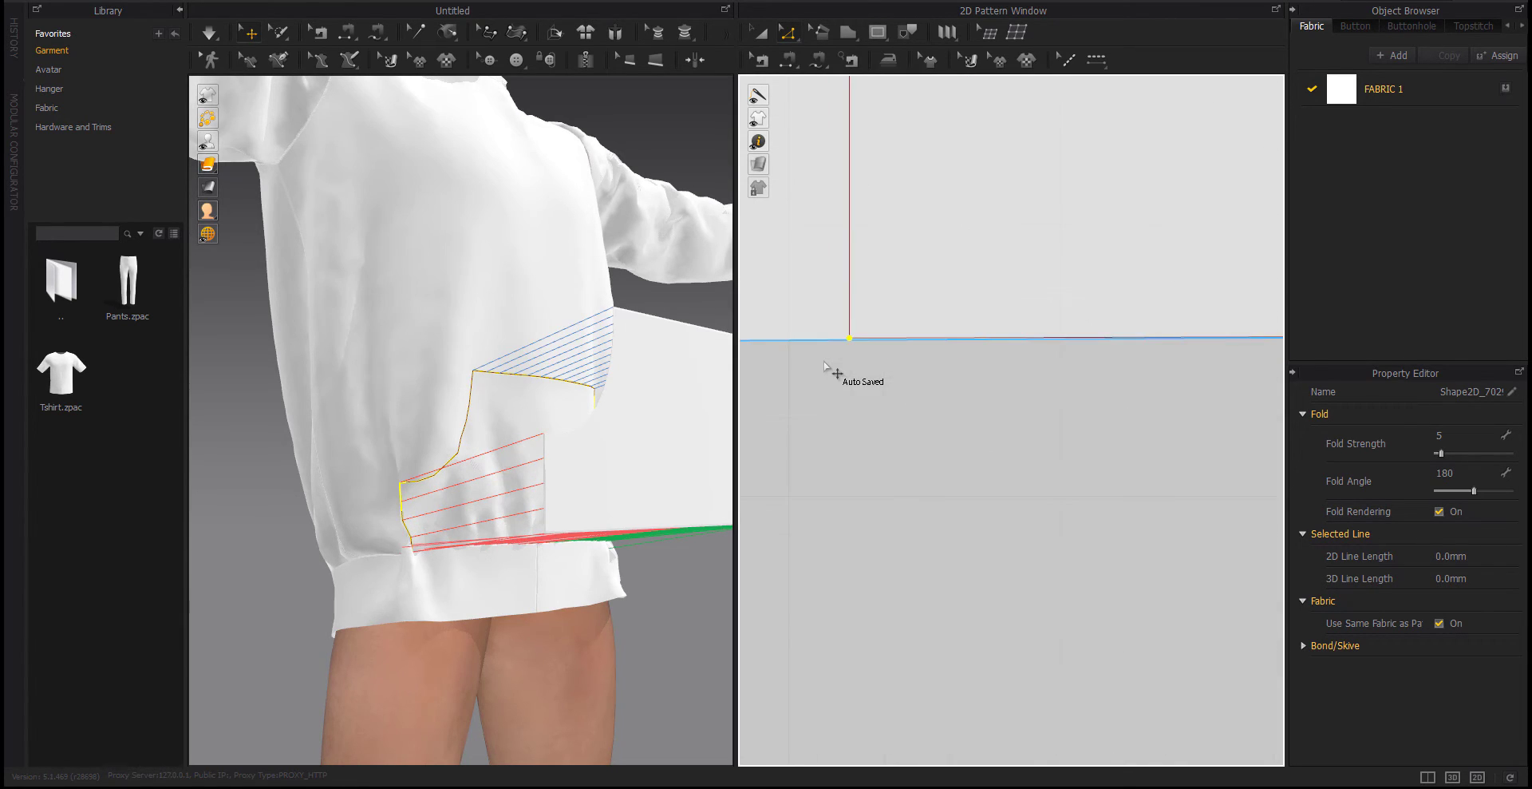
scroll(830, 347, "down", 5)
scroll(830, 390, "up", 5)
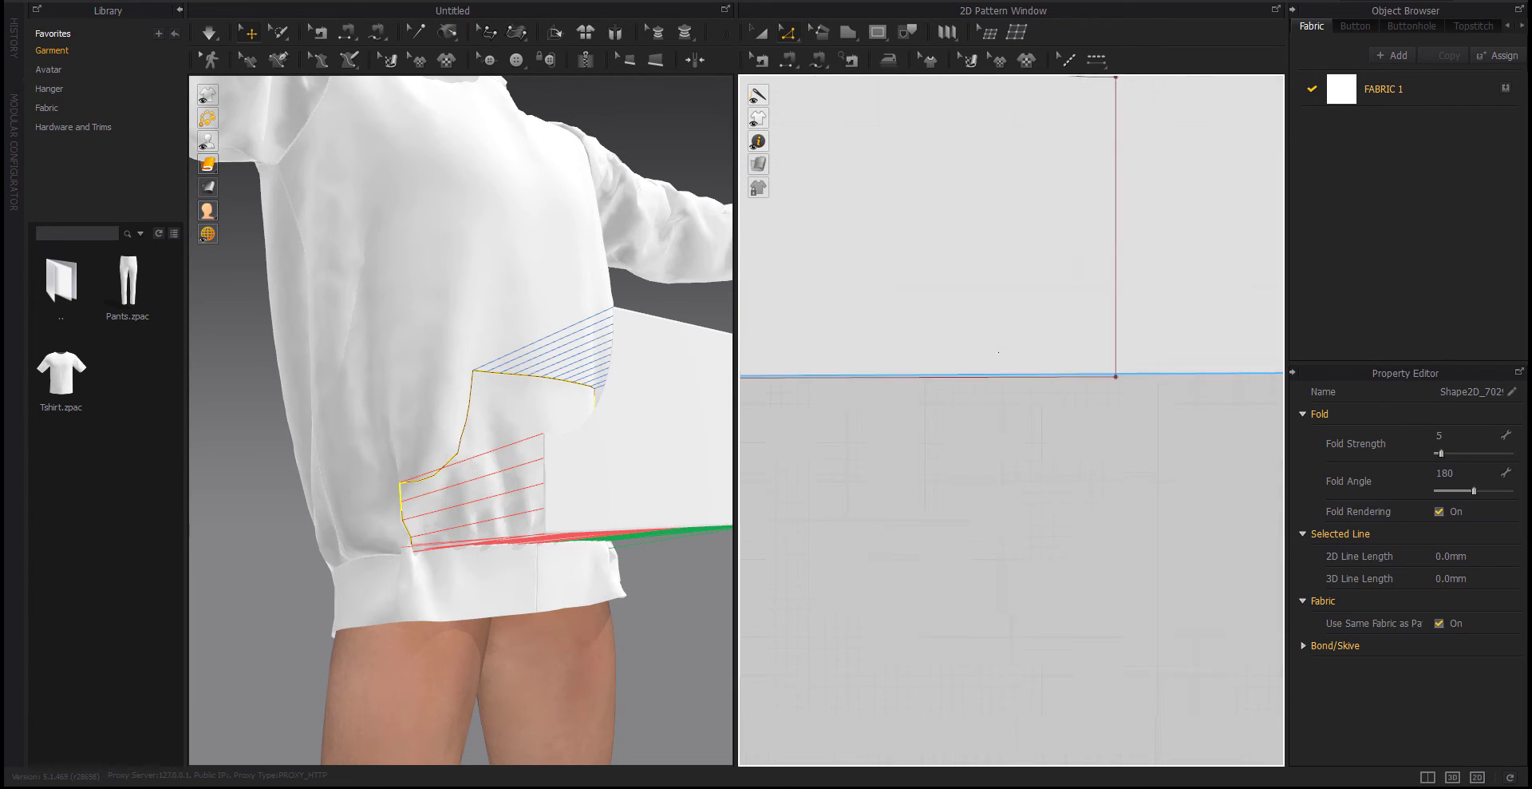
scroll(862, 415, "down", 2)
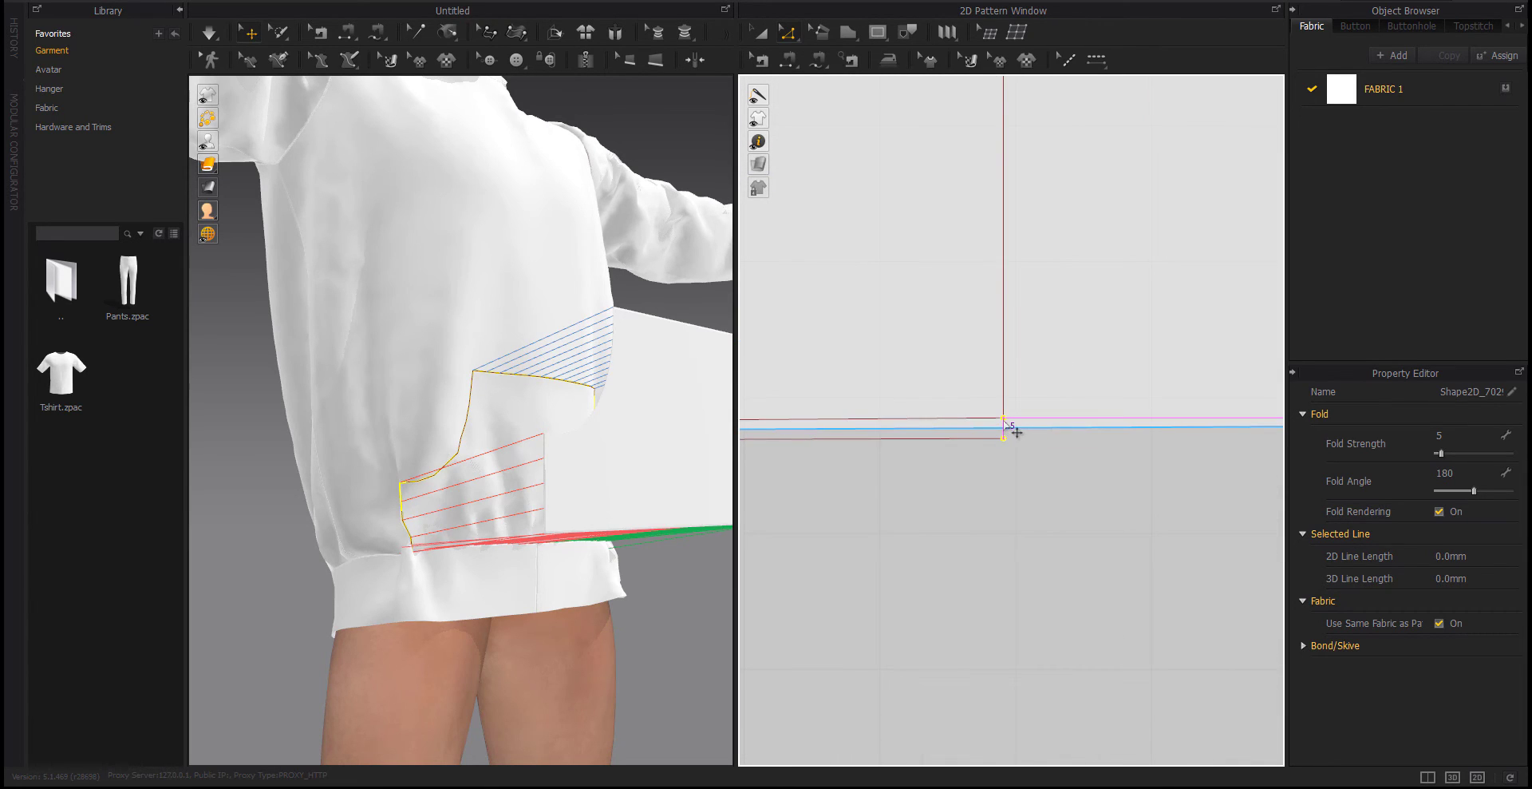
scroll(949, 473, "down", 3)
scroll(950, 474, "down", 3)
left_click(919, 486)
key("space")
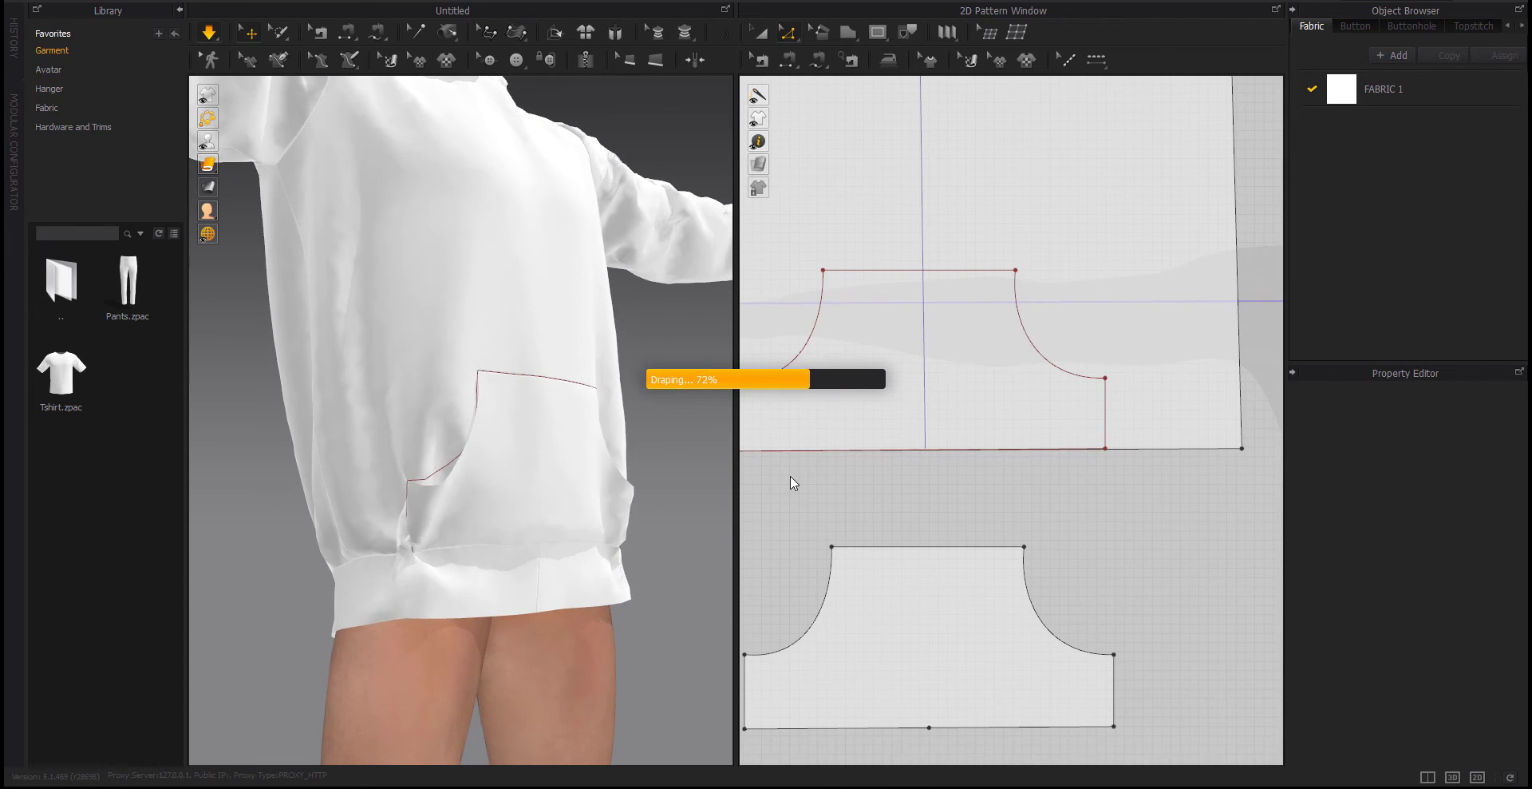
Select the pocket and hem band, then nudge the pocket piece slightly right
left_click(423, 543)
left_click(407, 551)
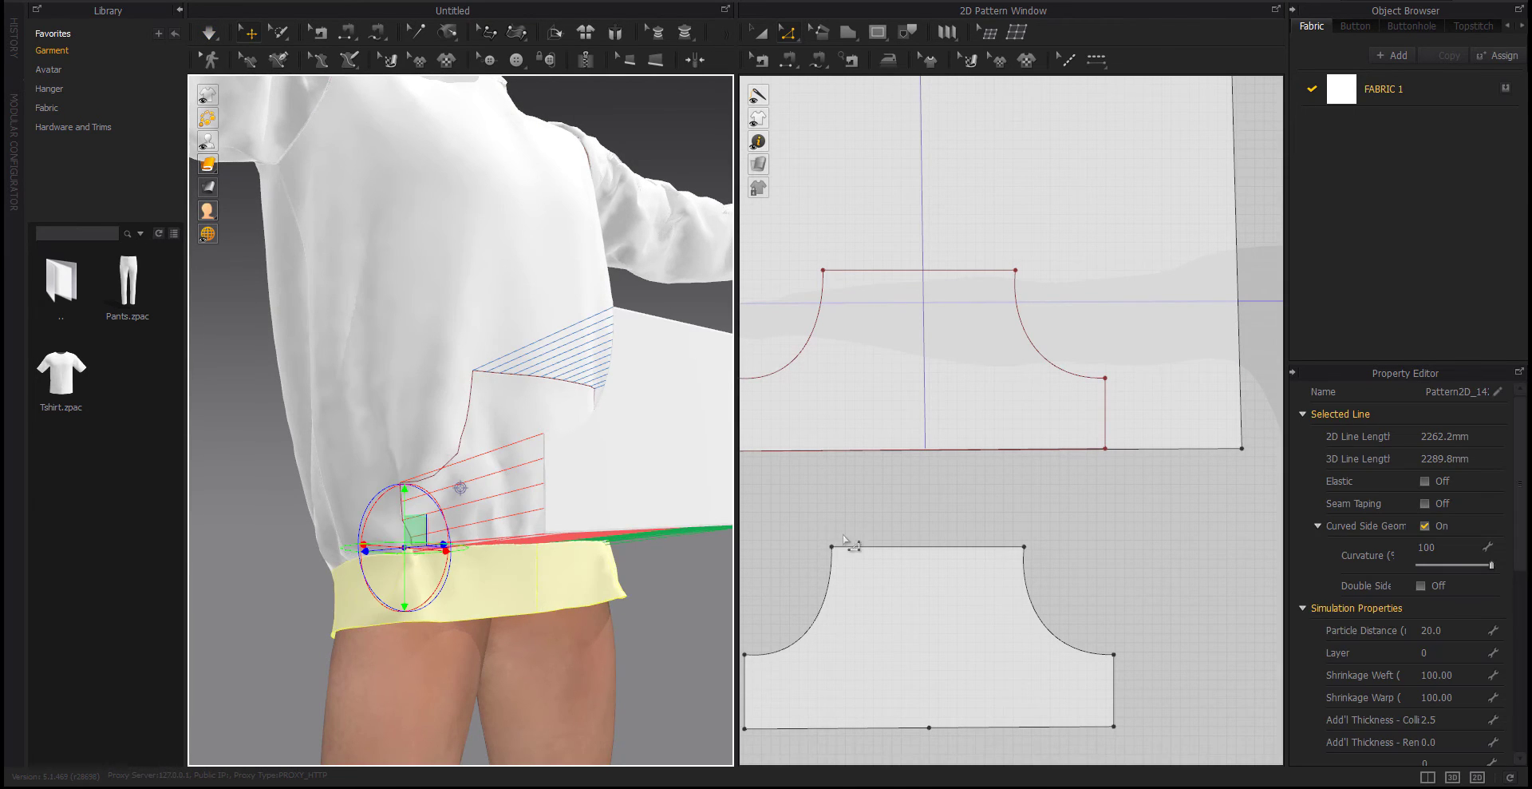
scroll(1035, 503, "up", 2)
scroll(1021, 463, "down", 3)
scroll(1004, 429, "up", 5)
scroll(1003, 428, "down", 3)
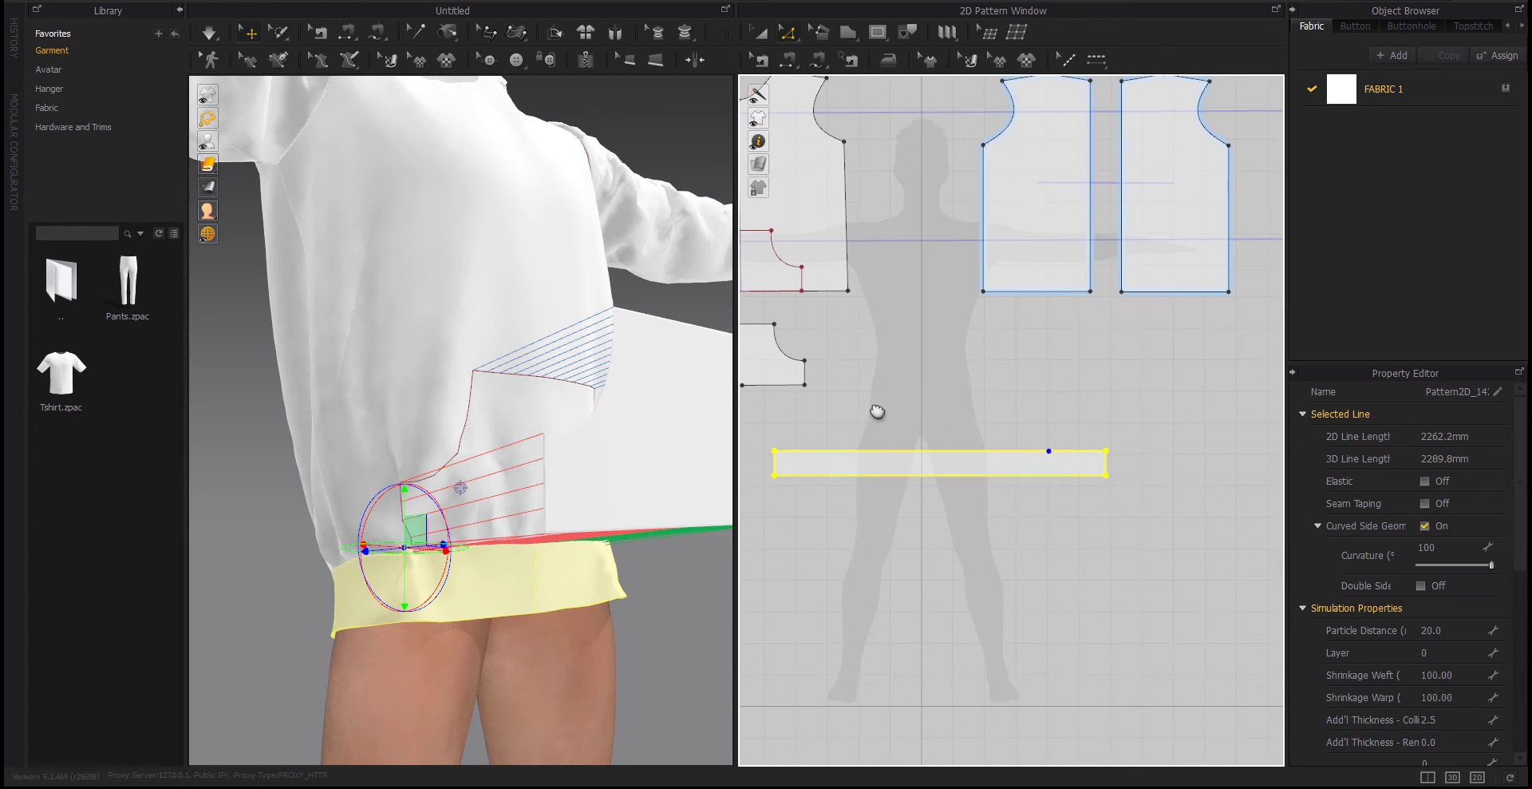
left_click(944, 438)
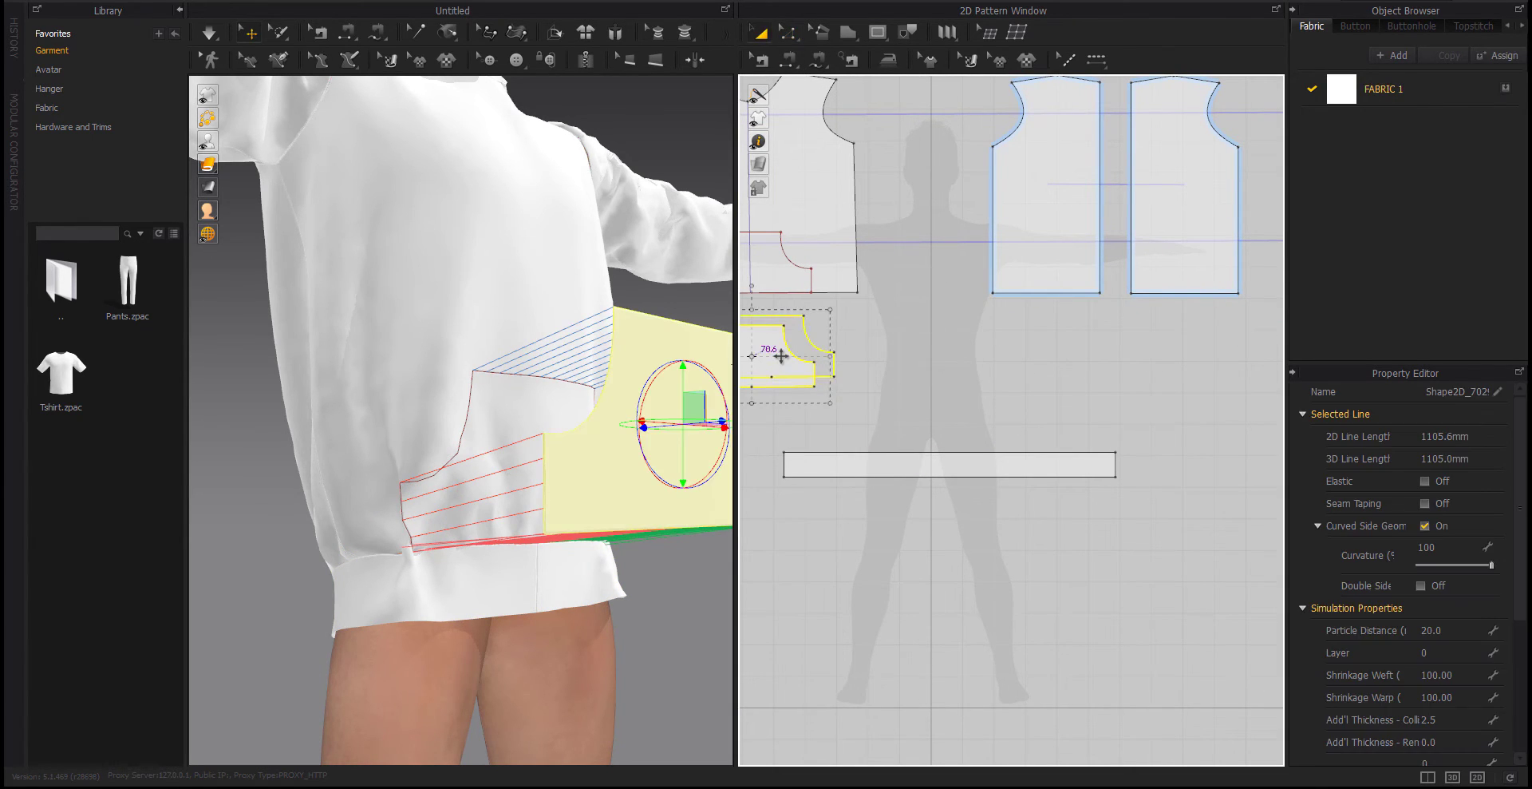
left_click_drag(760, 371, 769, 371)
Slide the pocket-to-hem seam's end further along the band's top edge to lengthen it
left_click(759, 32)
left_click(761, 62)
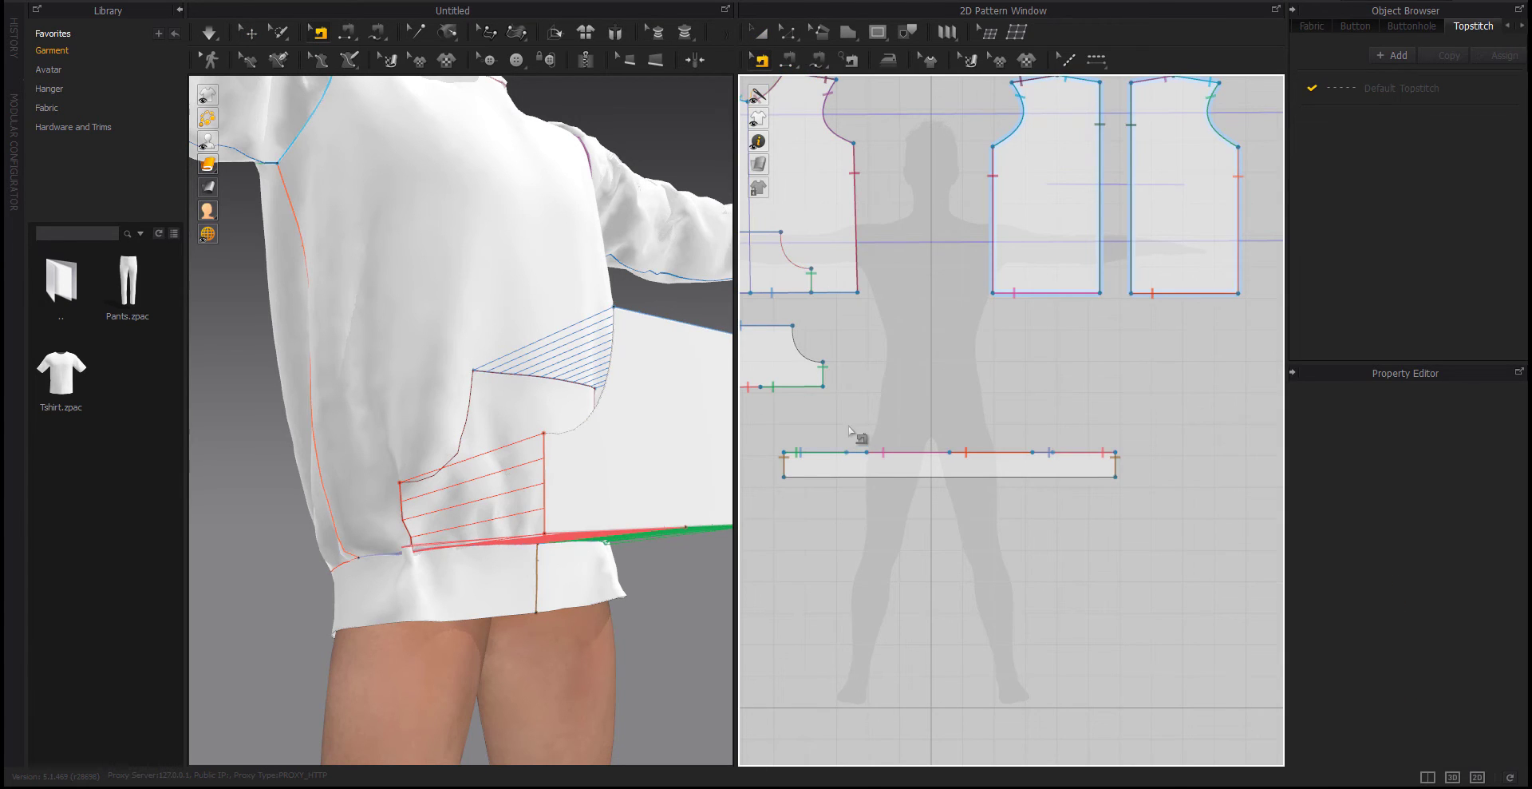
scroll(850, 443, "up", 2)
left_click(854, 362)
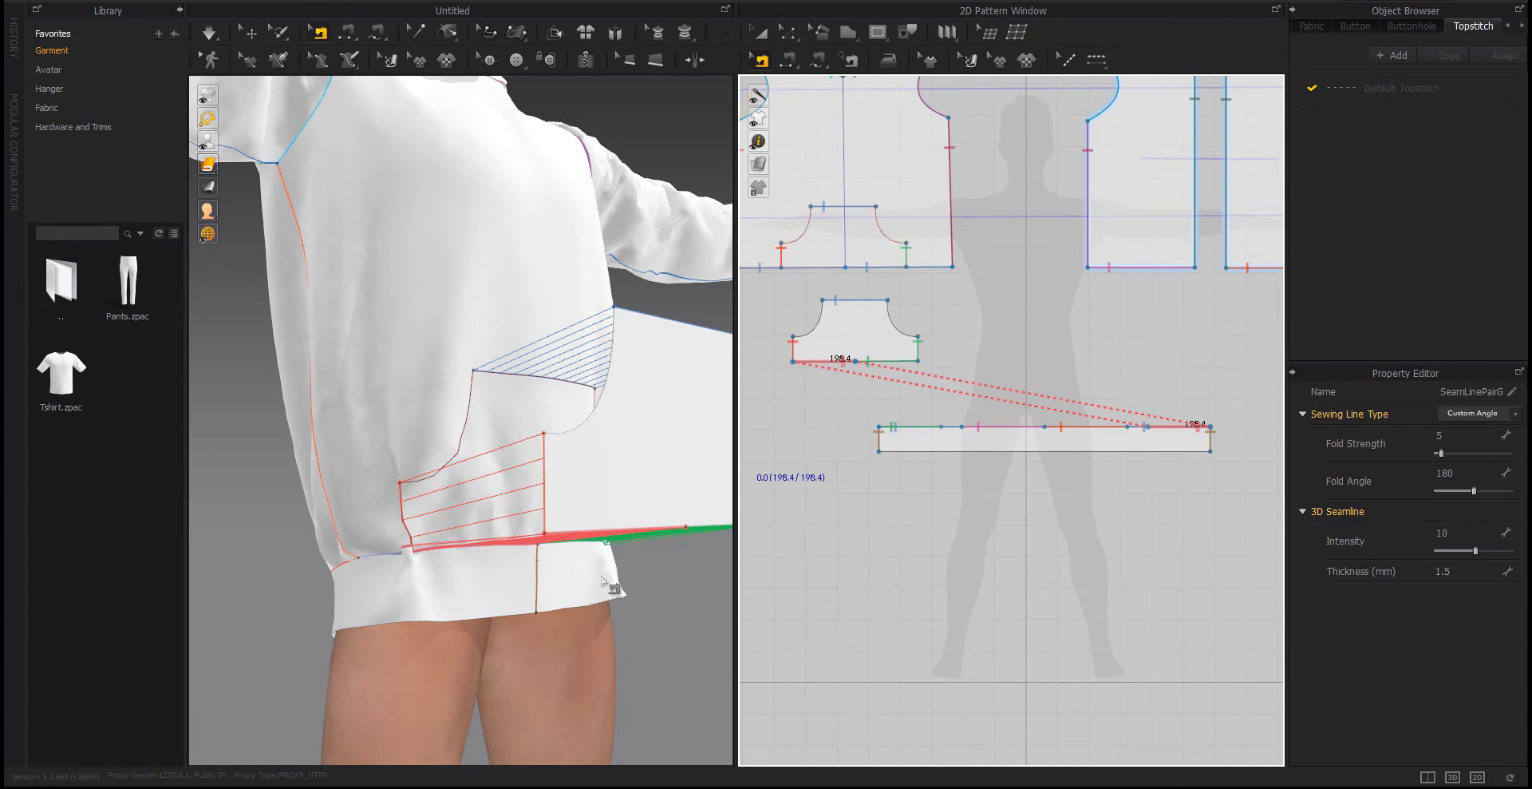
scroll(467, 519, "up", 5)
scroll(1221, 431, "up", 5)
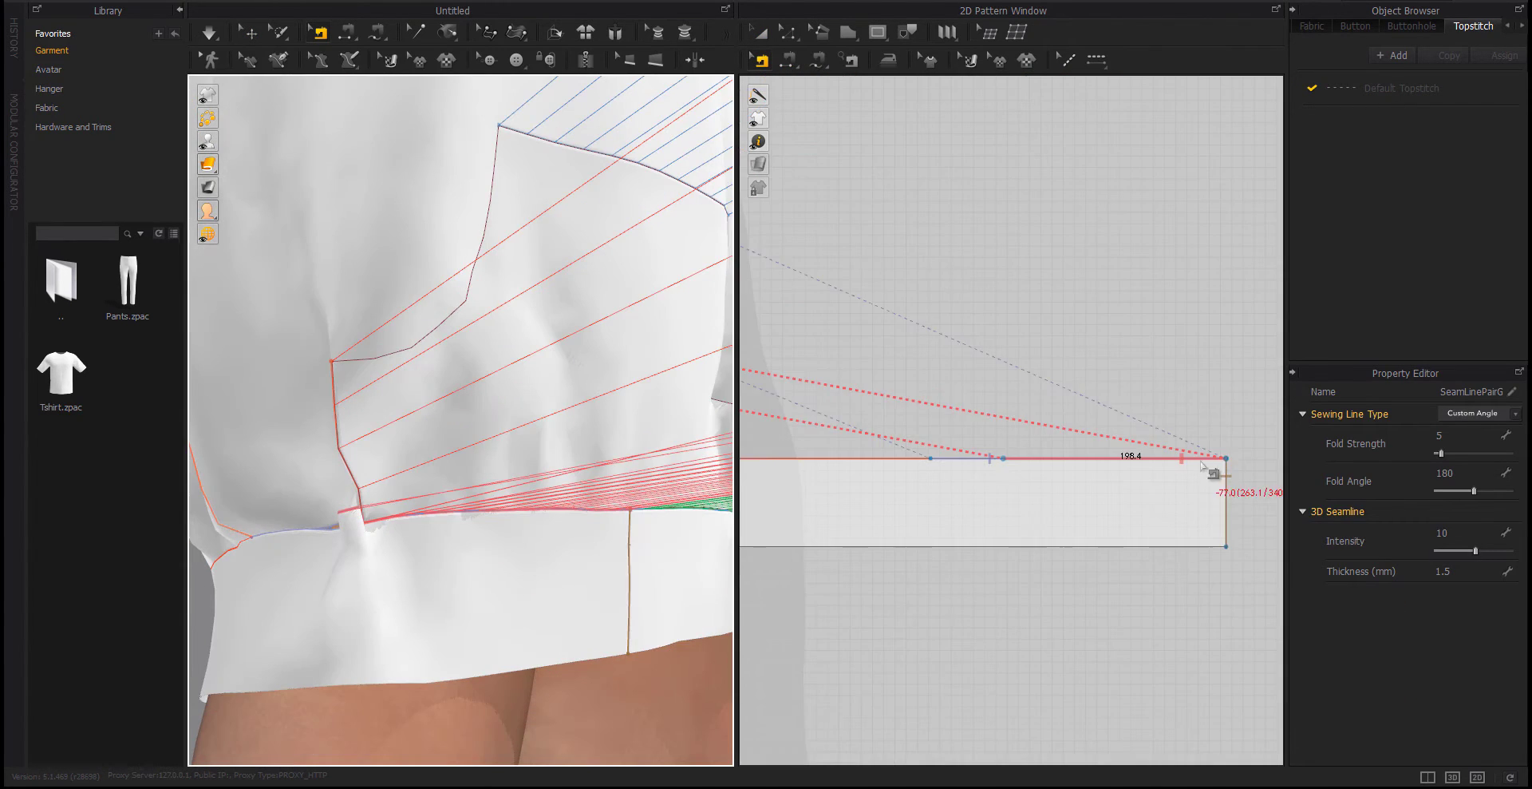
left_click(1003, 461)
left_click(1047, 500)
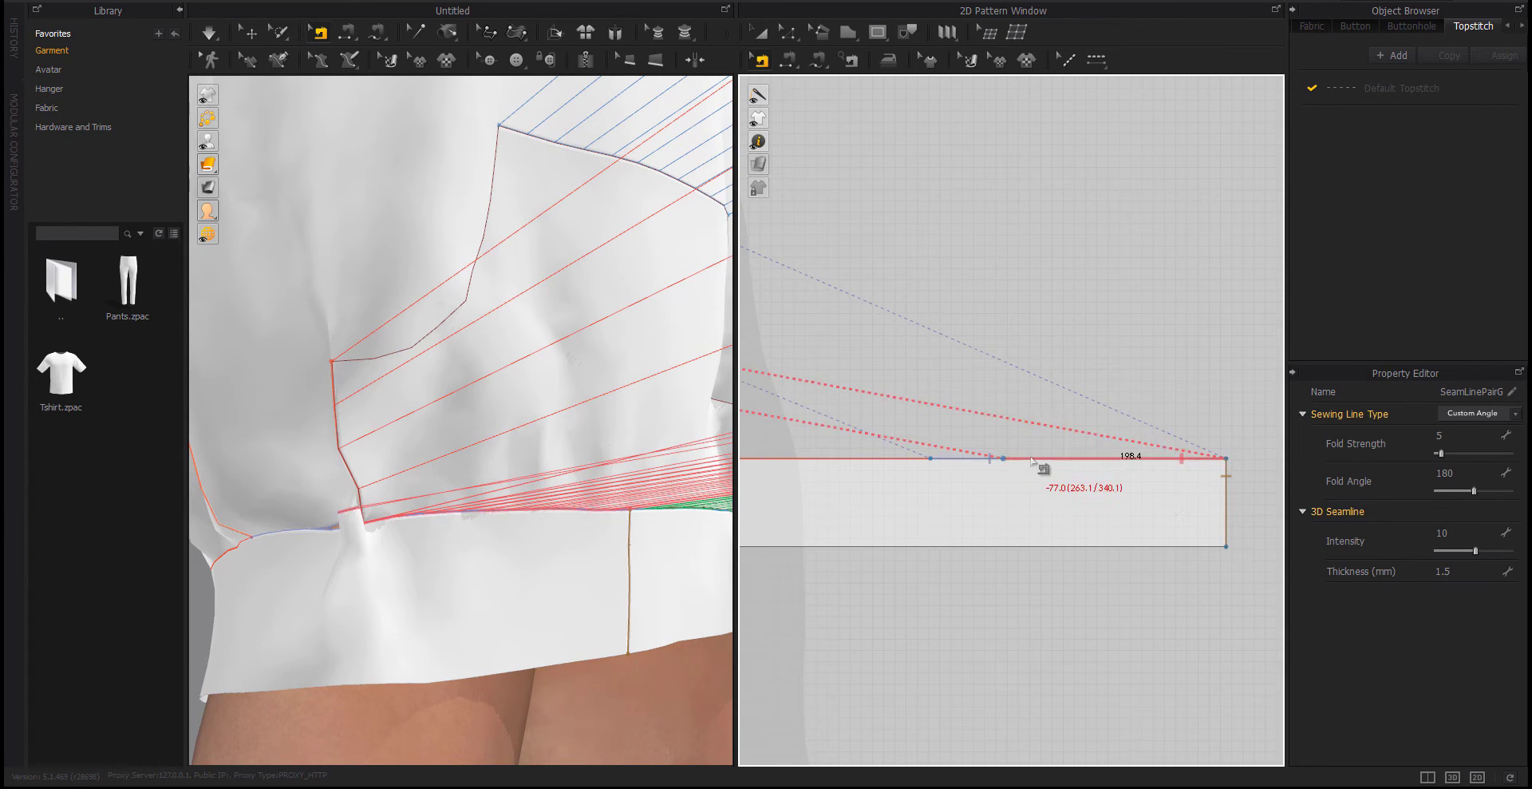
left_click(1023, 461)
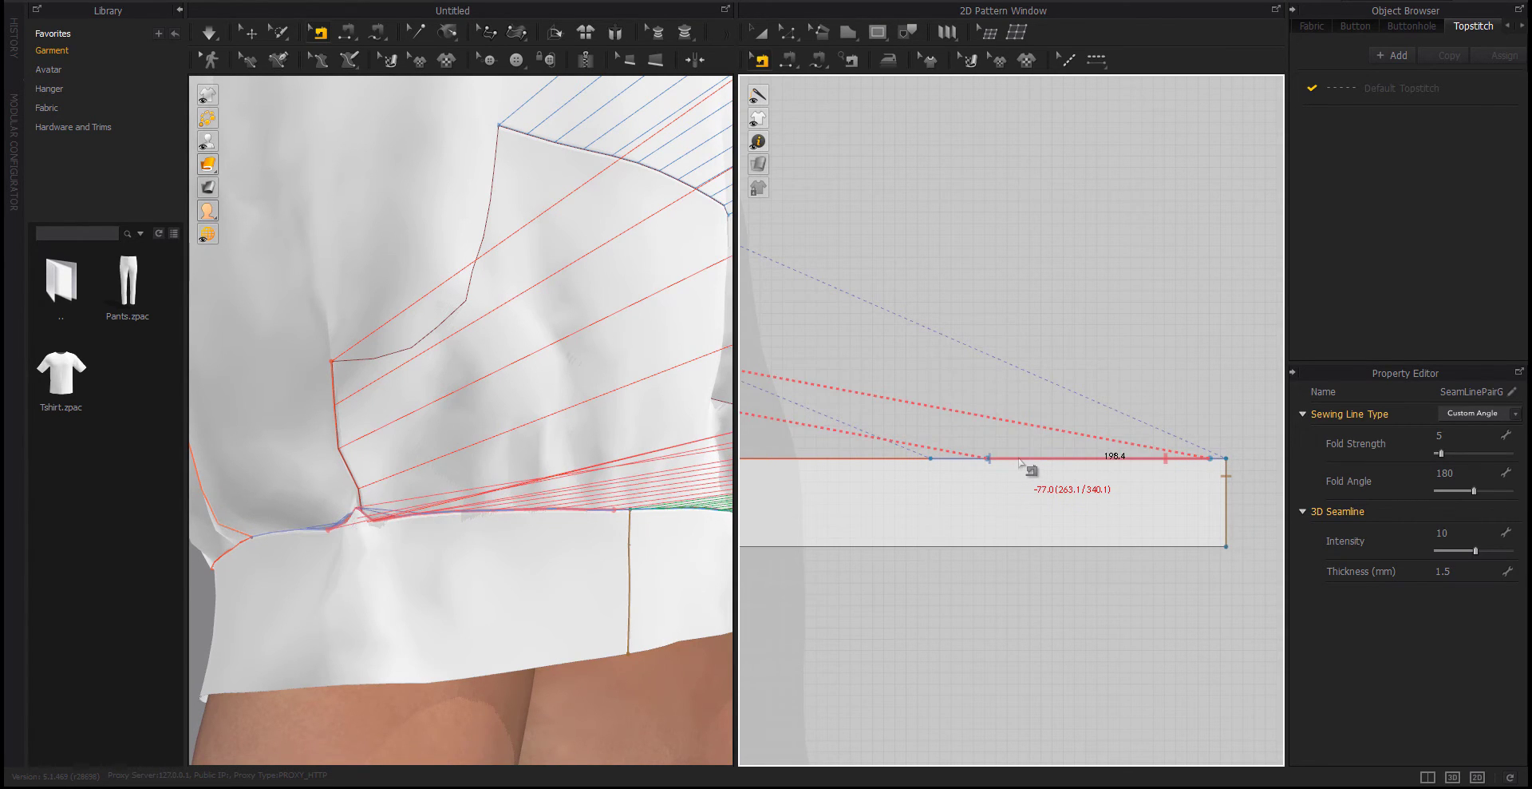
left_click(1021, 461)
left_click_drag(1050, 461, 1076, 462)
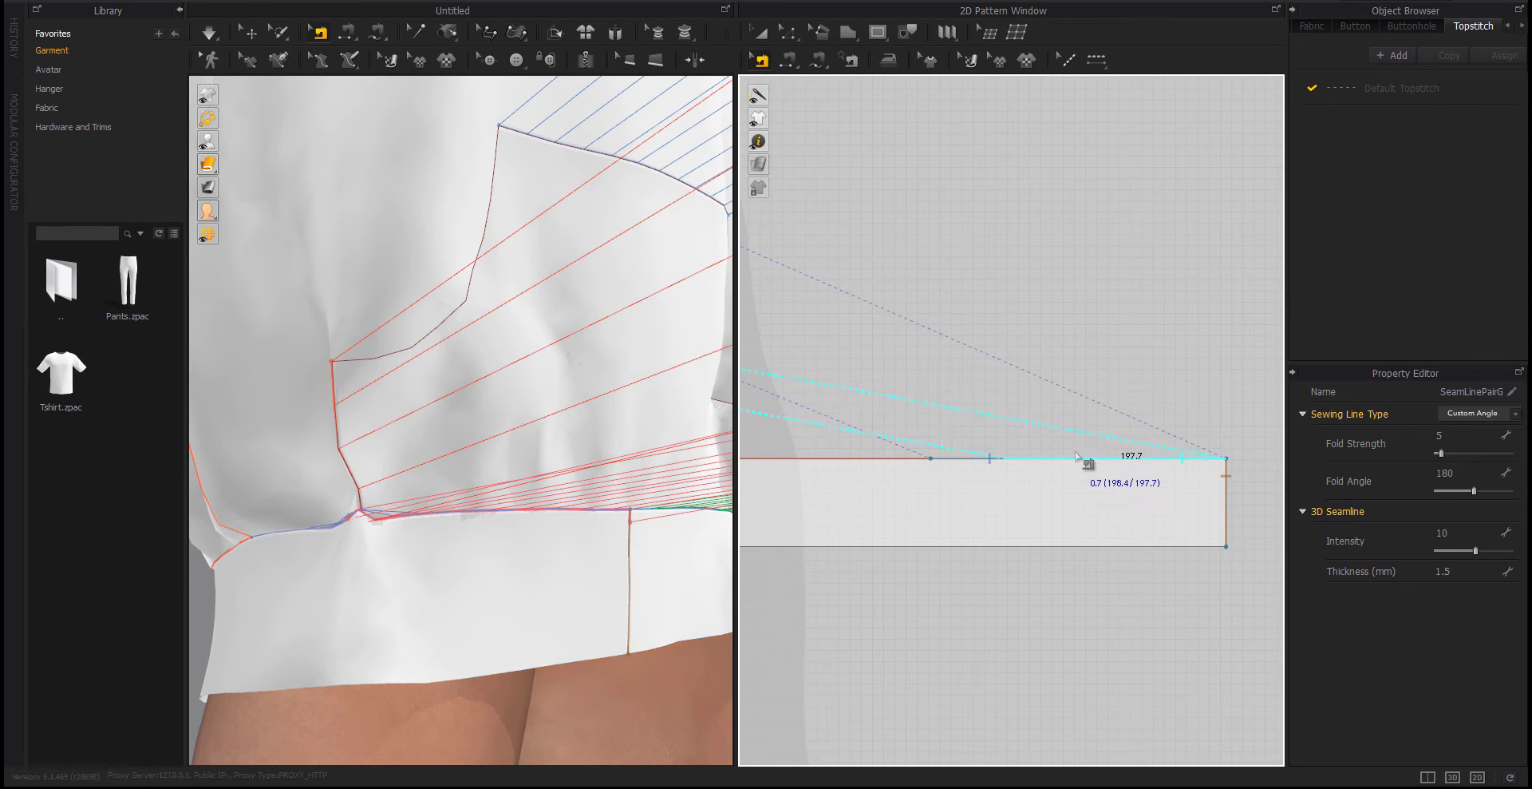
left_click(1077, 458)
Inspect the side hem and select the seams along the hem band's top edge
mouse_move(375, 551)
right_mouse_down()
mouse_move(441, 595)
mouse_move(356, 531)
right_mouse_up()
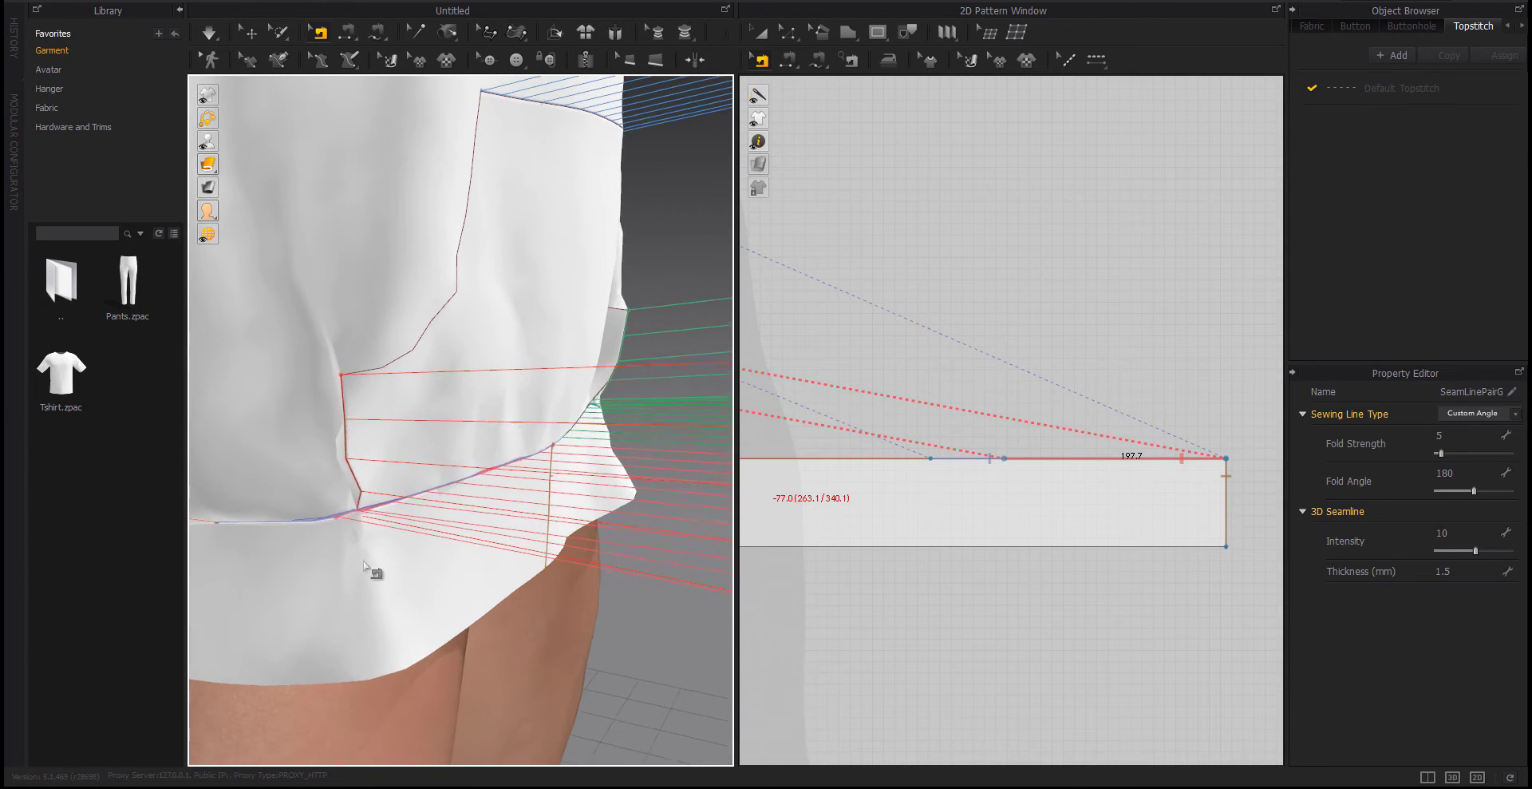
key("q")
left_click(340, 519)
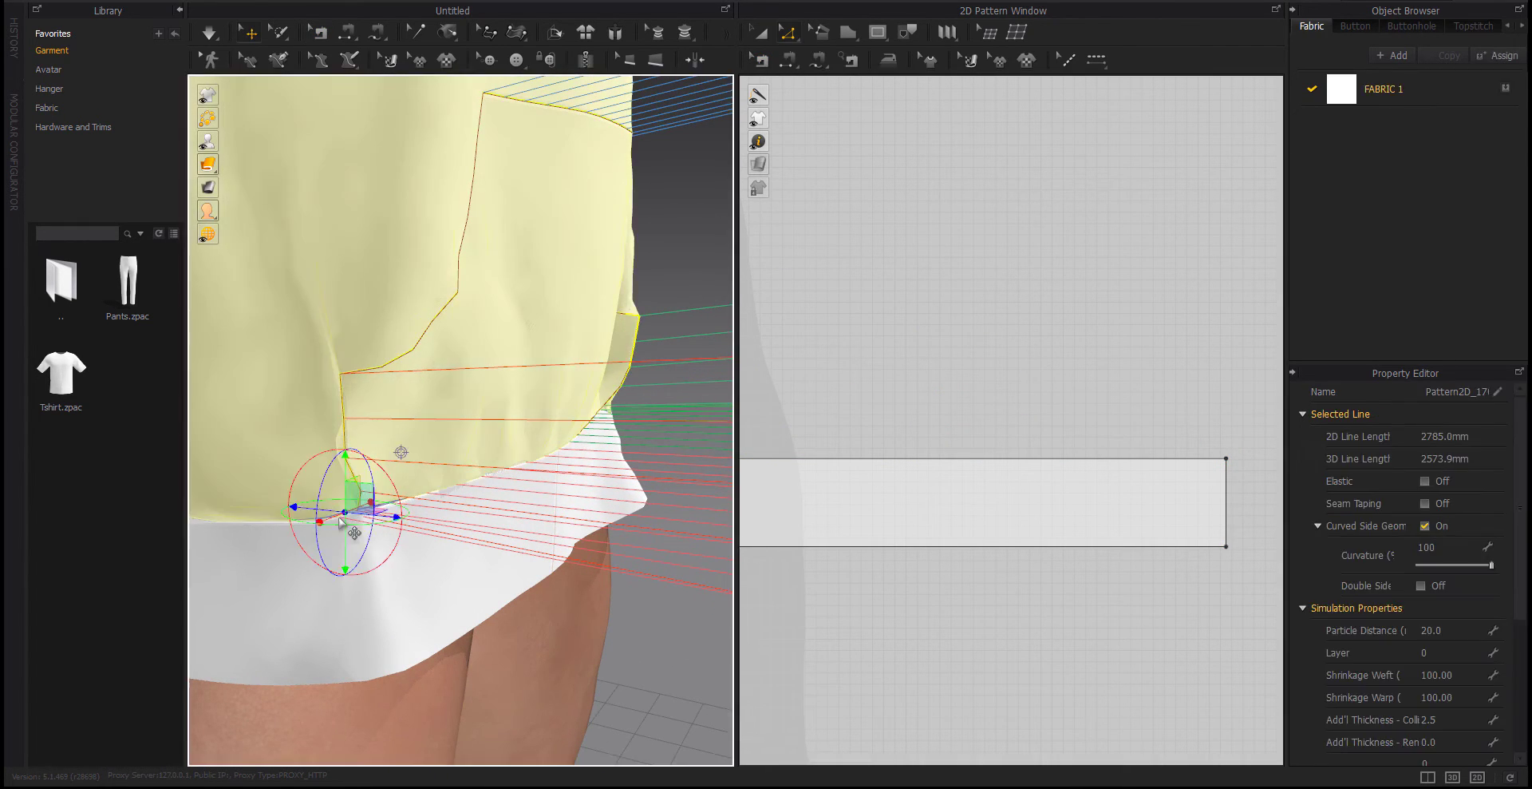
left_click(759, 61)
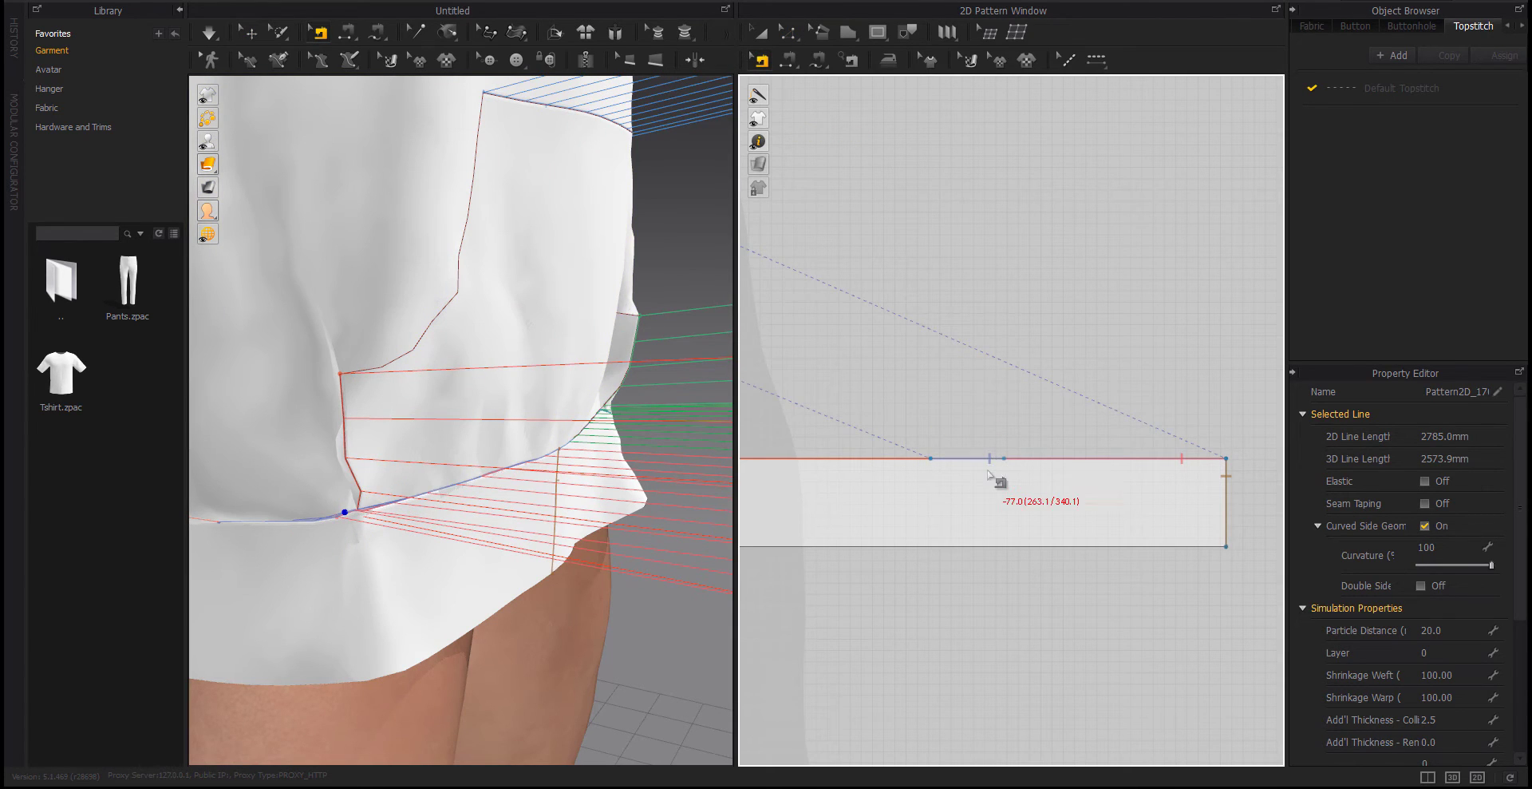
key("z")
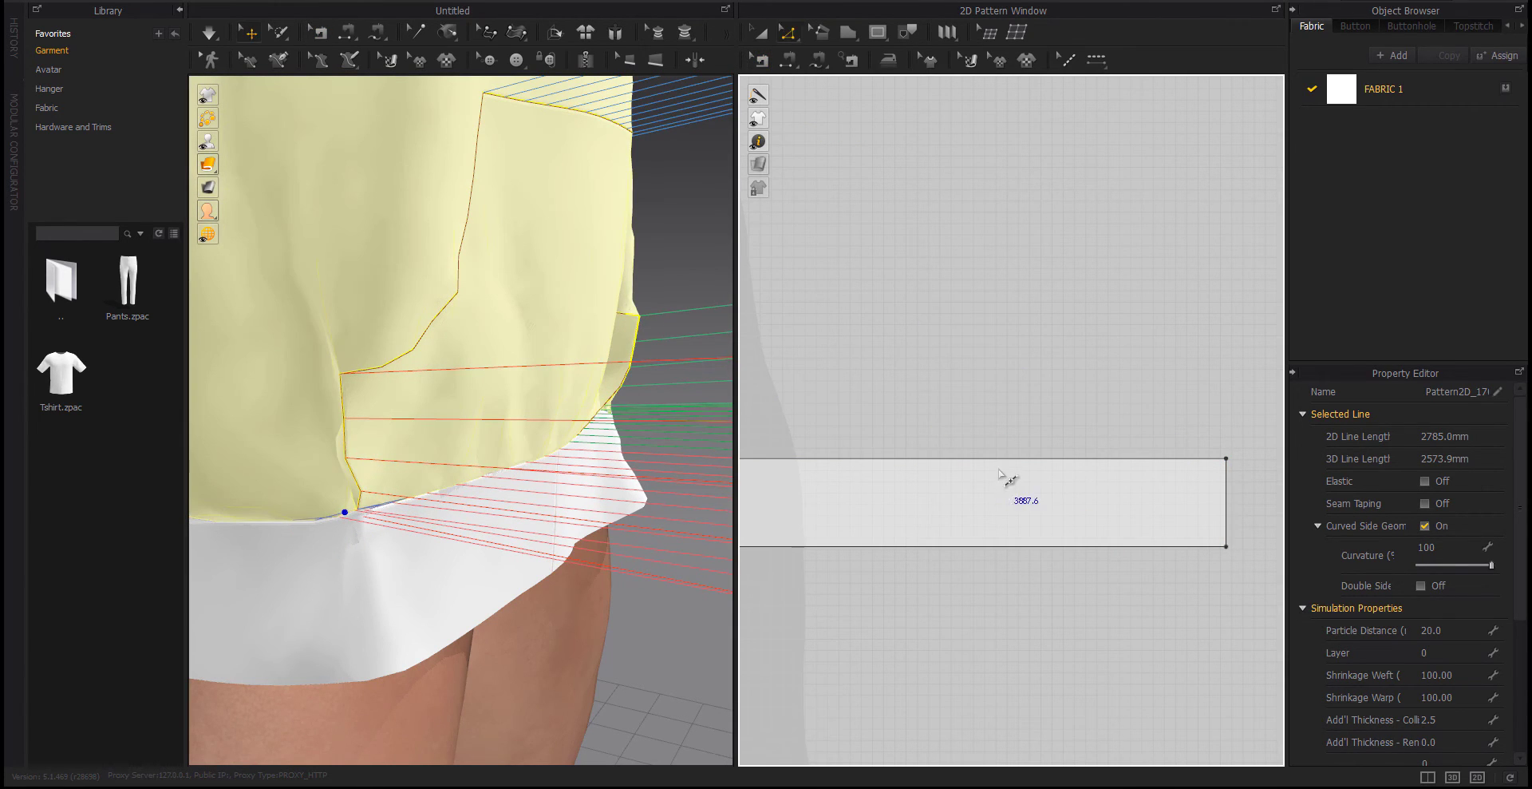
left_click(764, 59)
left_click(984, 456)
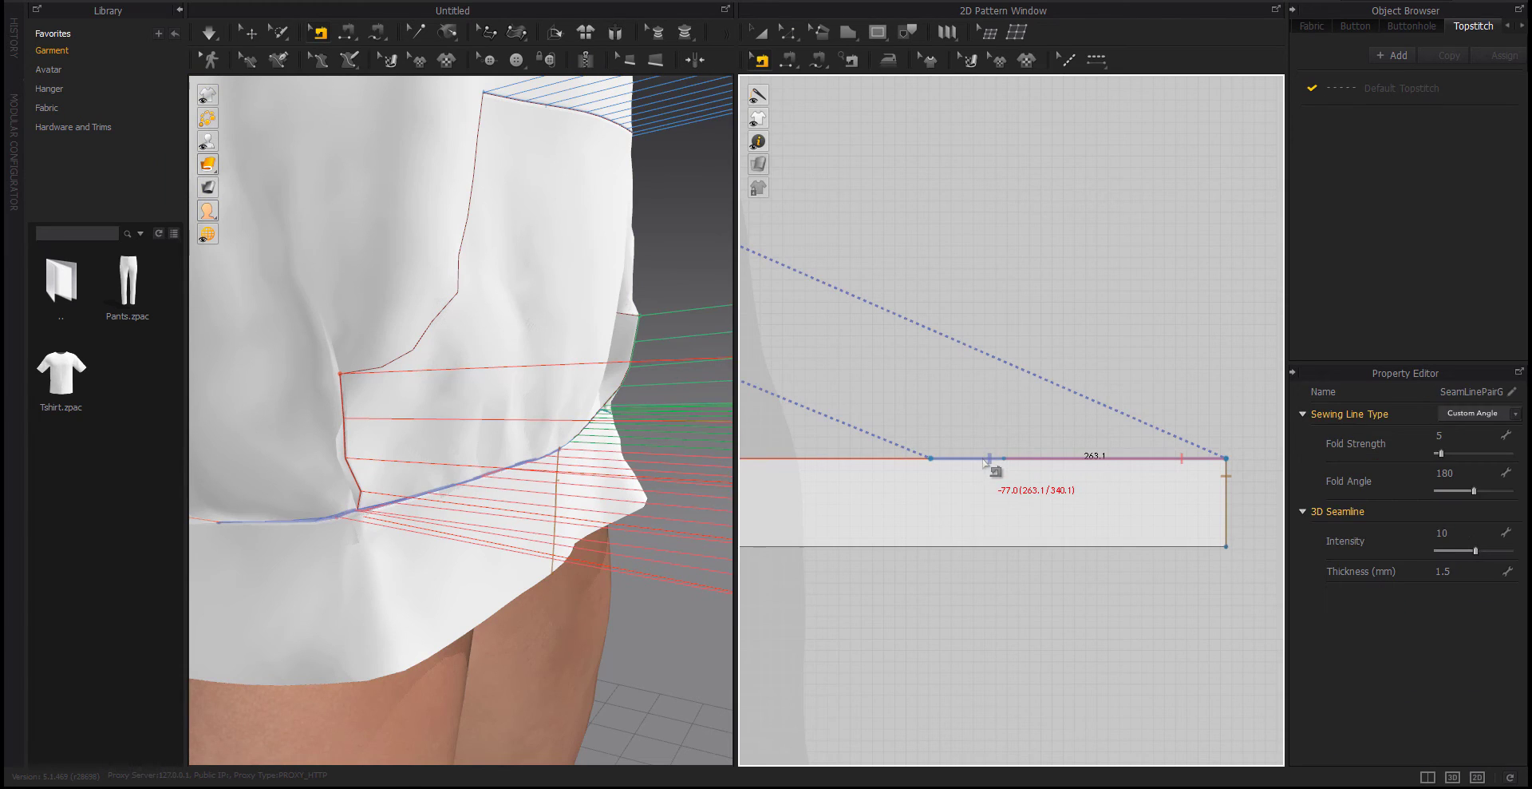
left_click(997, 459)
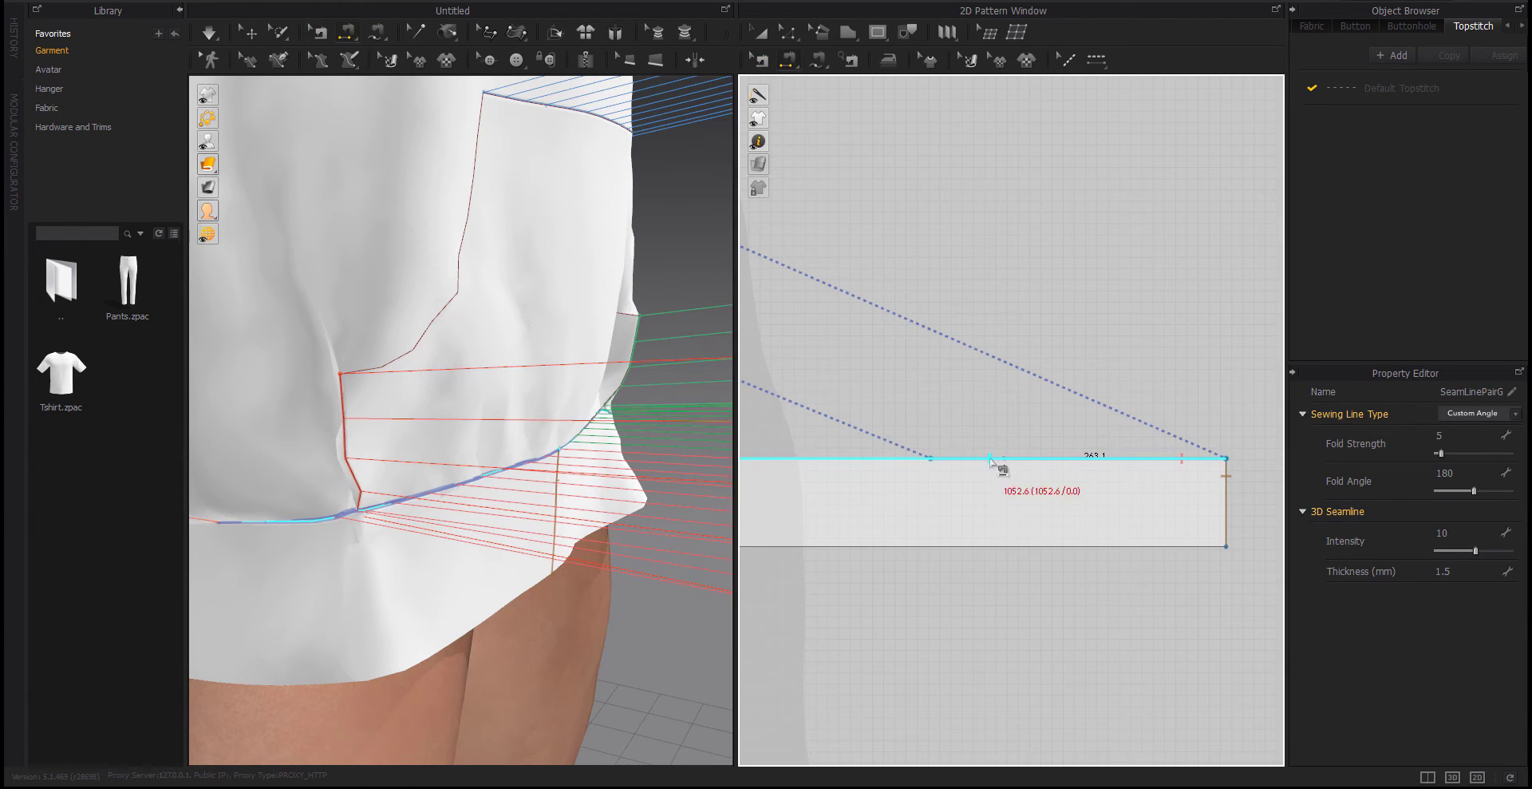
left_click(759, 60)
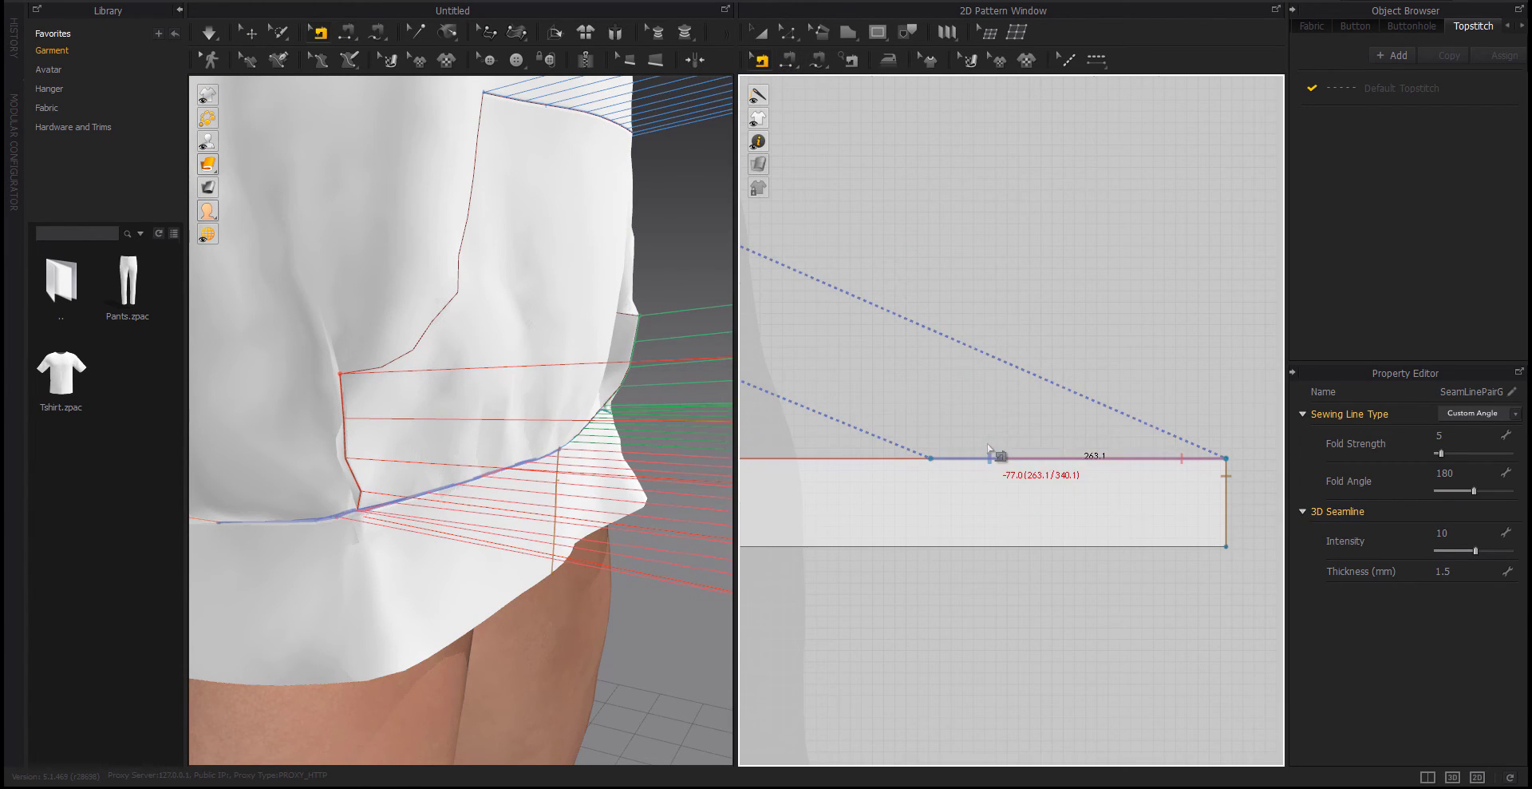
scroll(1038, 479, "down", 5)
mouse_move(1098, 506)
right_mouse_down()
mouse_move(1242, 511)
mouse_move(1167, 536)
right_mouse_up()
Delete the existing seam on the kangaroo pocket's bottom edge
right_click_drag(603, 527, 533, 516)
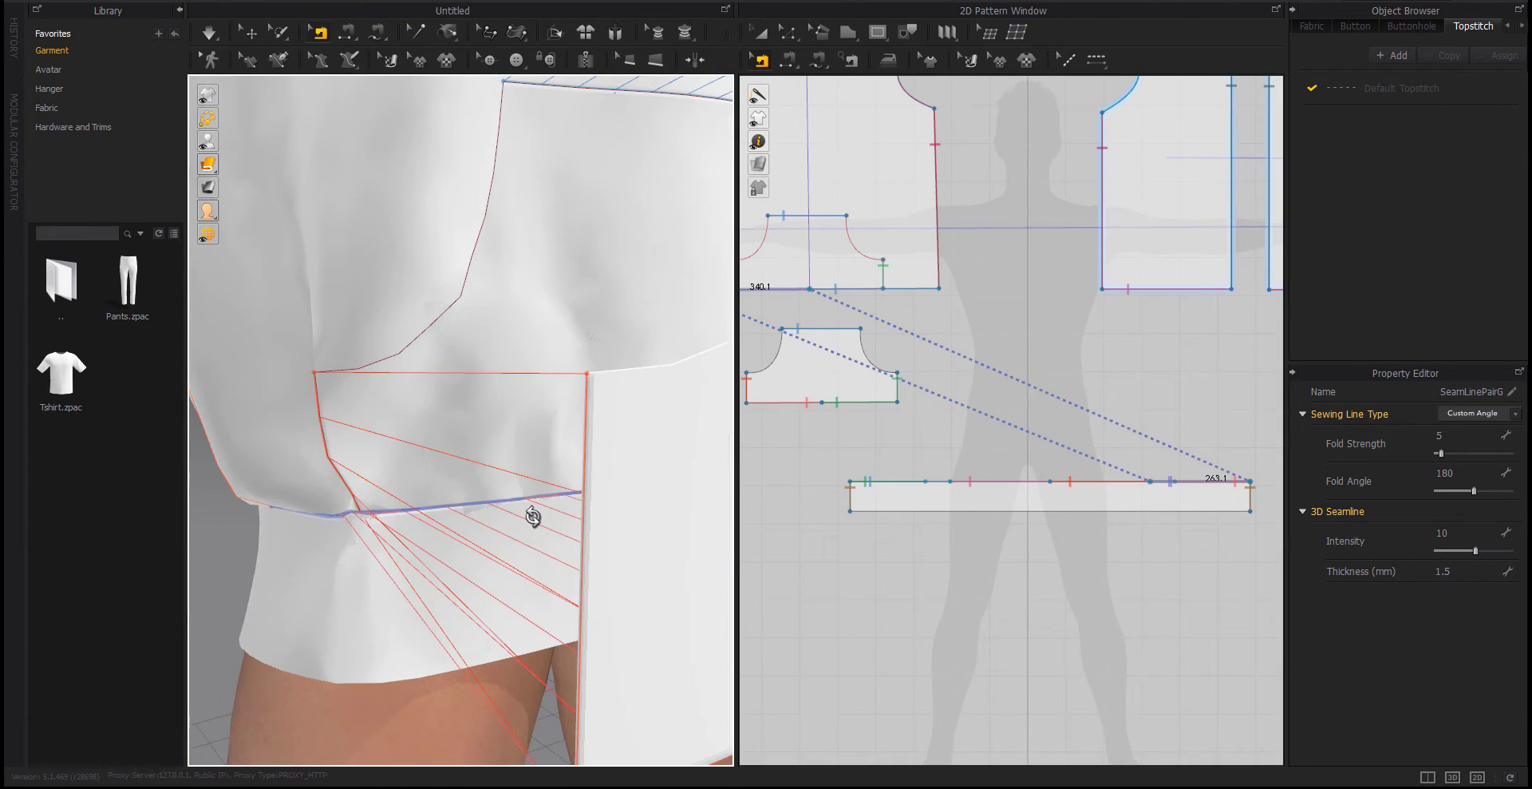
right_click_drag(920, 528, 987, 549)
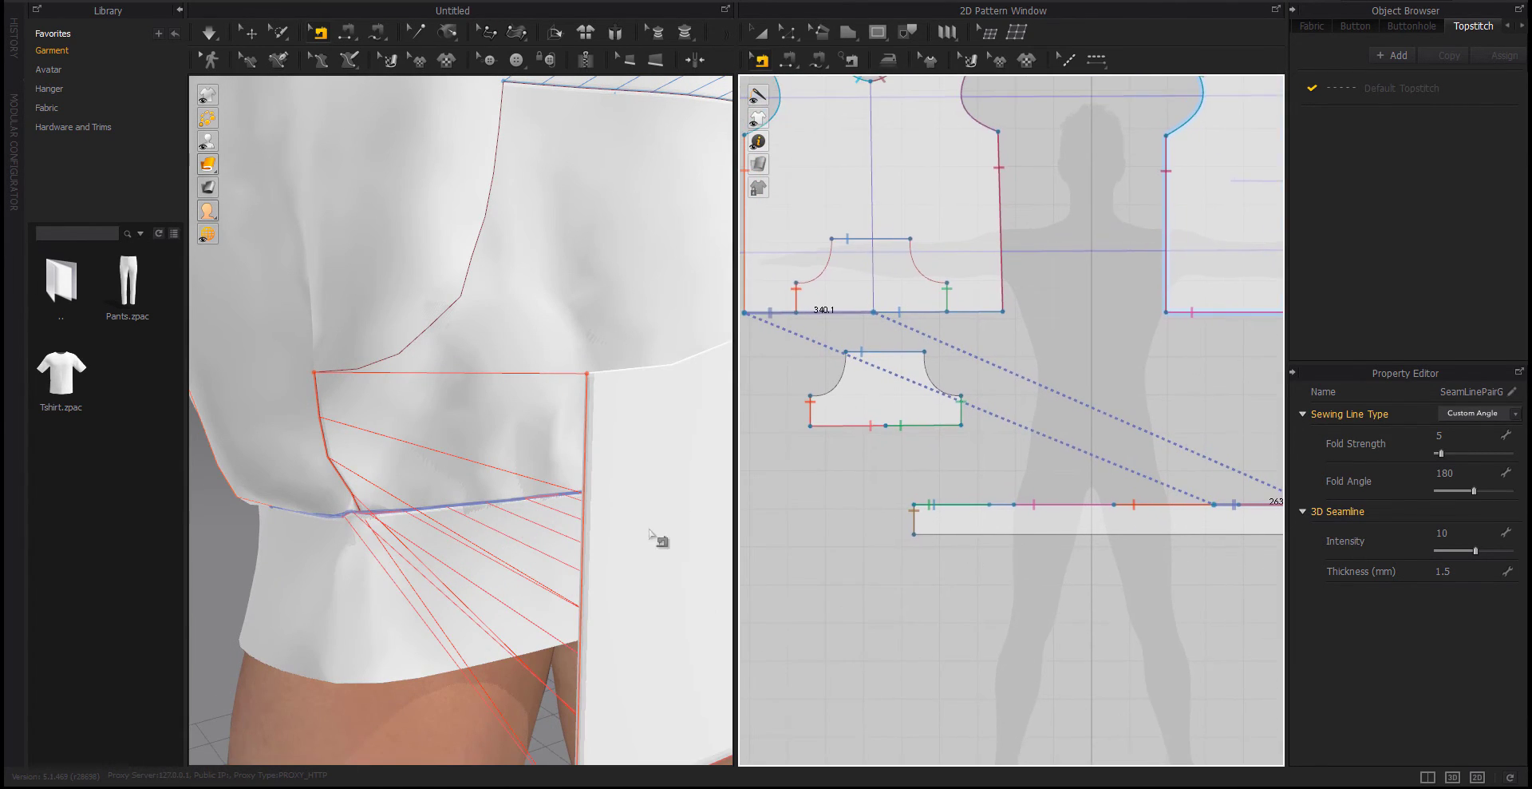
right_click_drag(661, 537, 451, 520)
scroll(855, 375, "up", 5)
right_click_drag(855, 328, 1002, 423)
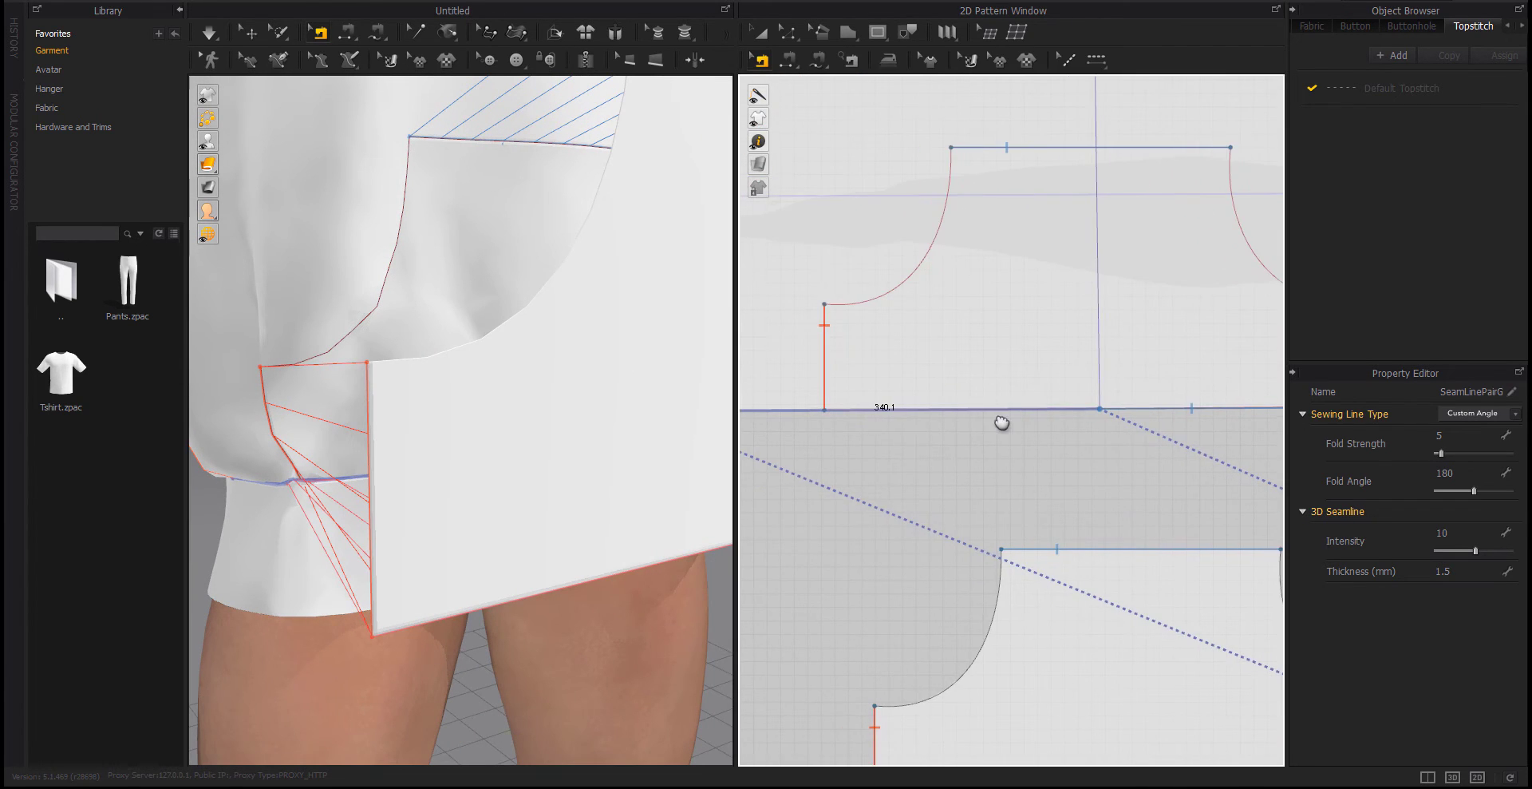
scroll(1002, 423, "down", 3)
left_click(994, 578)
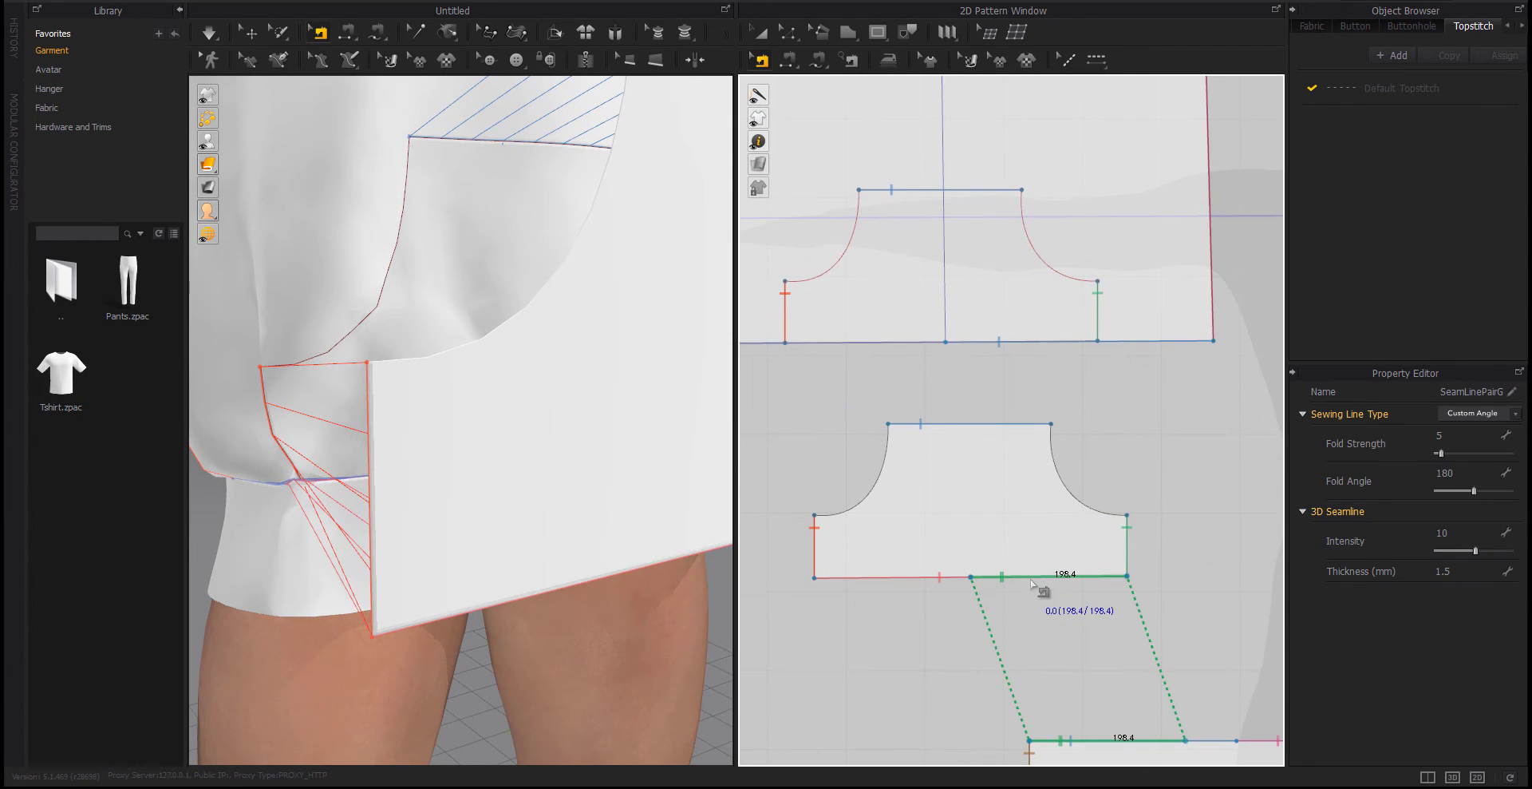
key("Delete")
Segment-sew the pocket's 396.9 bottom edge to the front panel's internal pocket line
right_click_drag(822, 369, 869, 406)
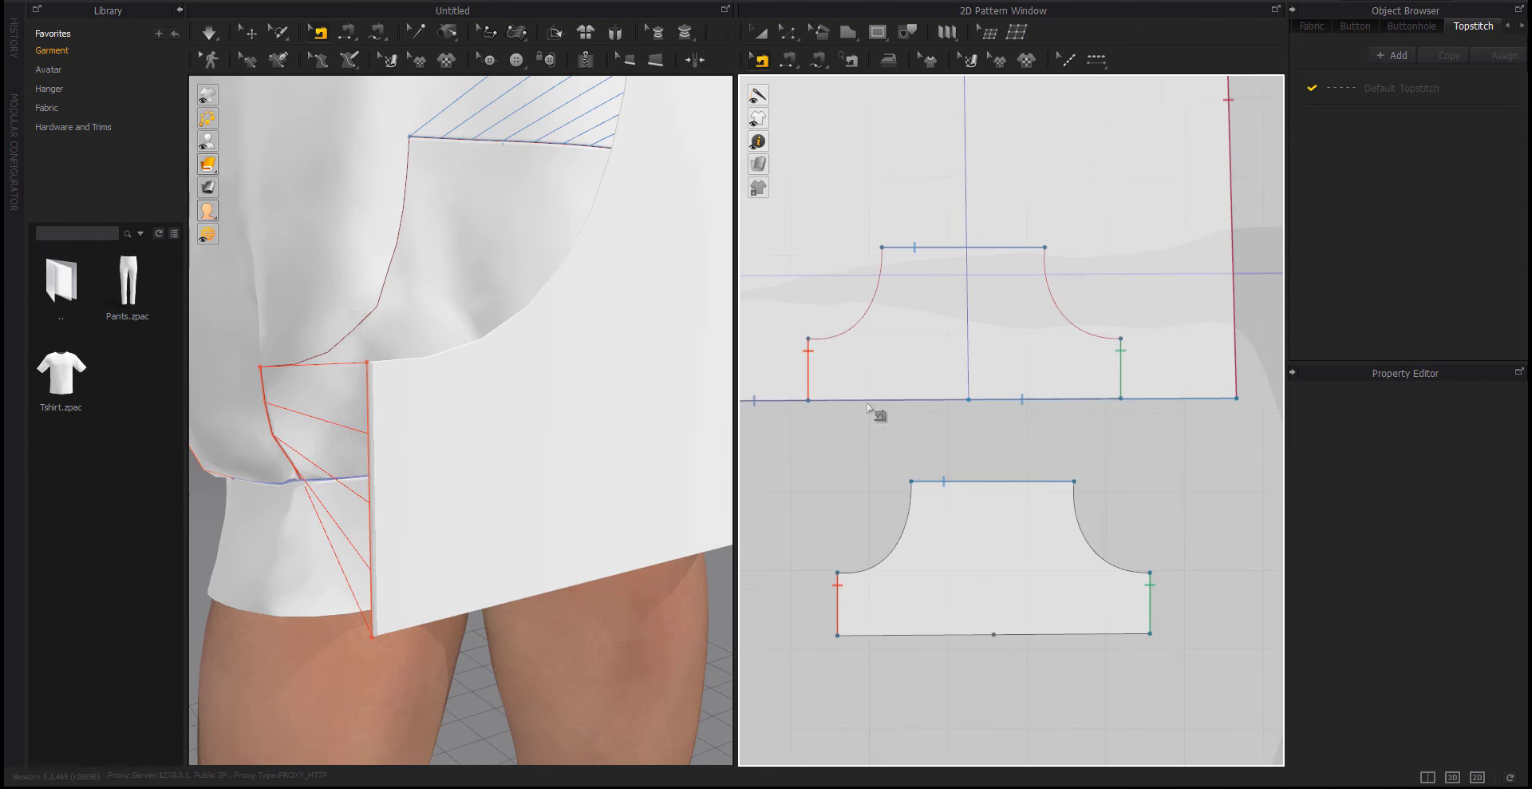
key("a")
left_click(925, 340)
left_click(913, 463)
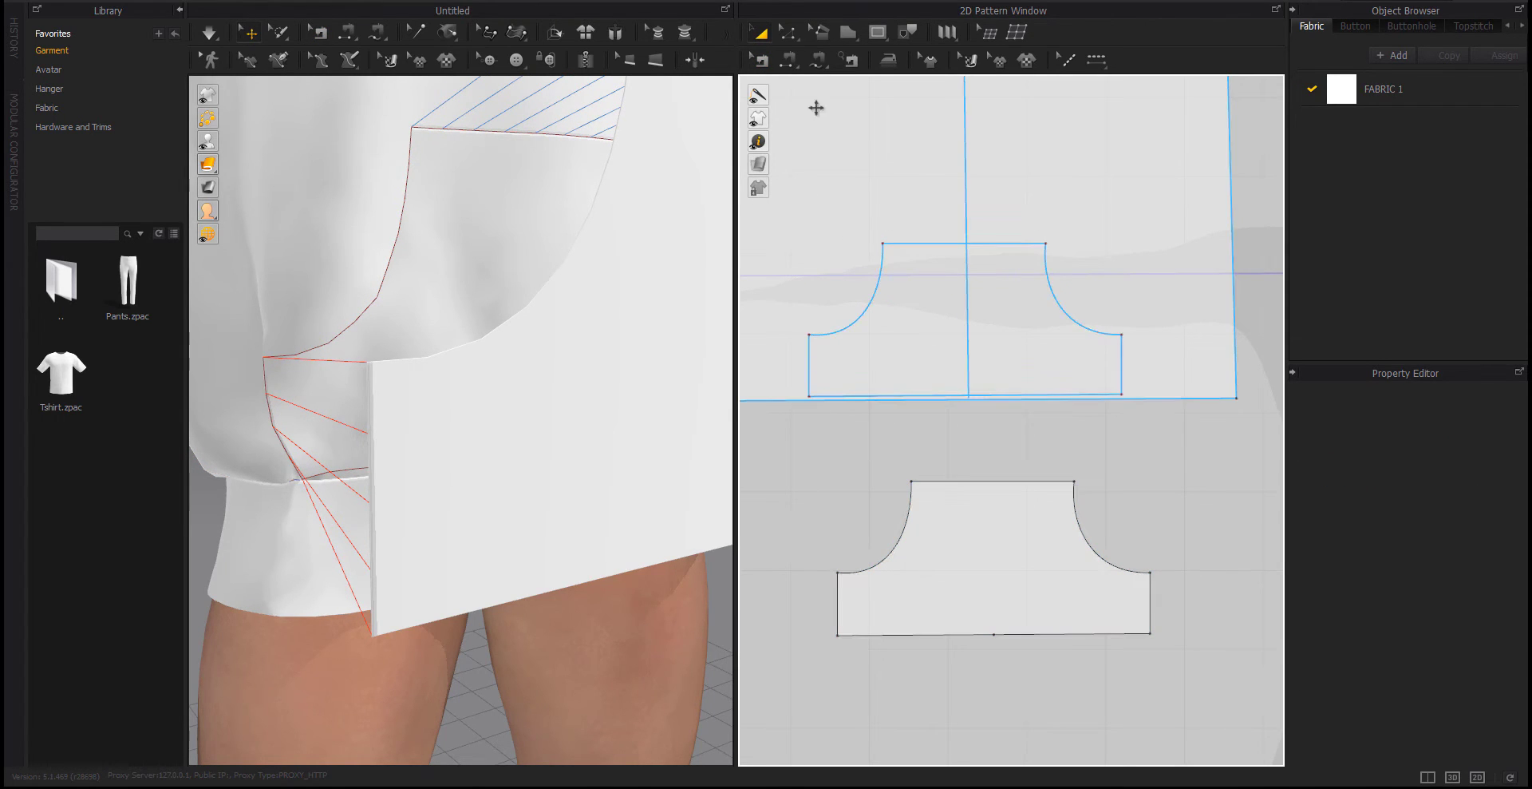
left_click(788, 32)
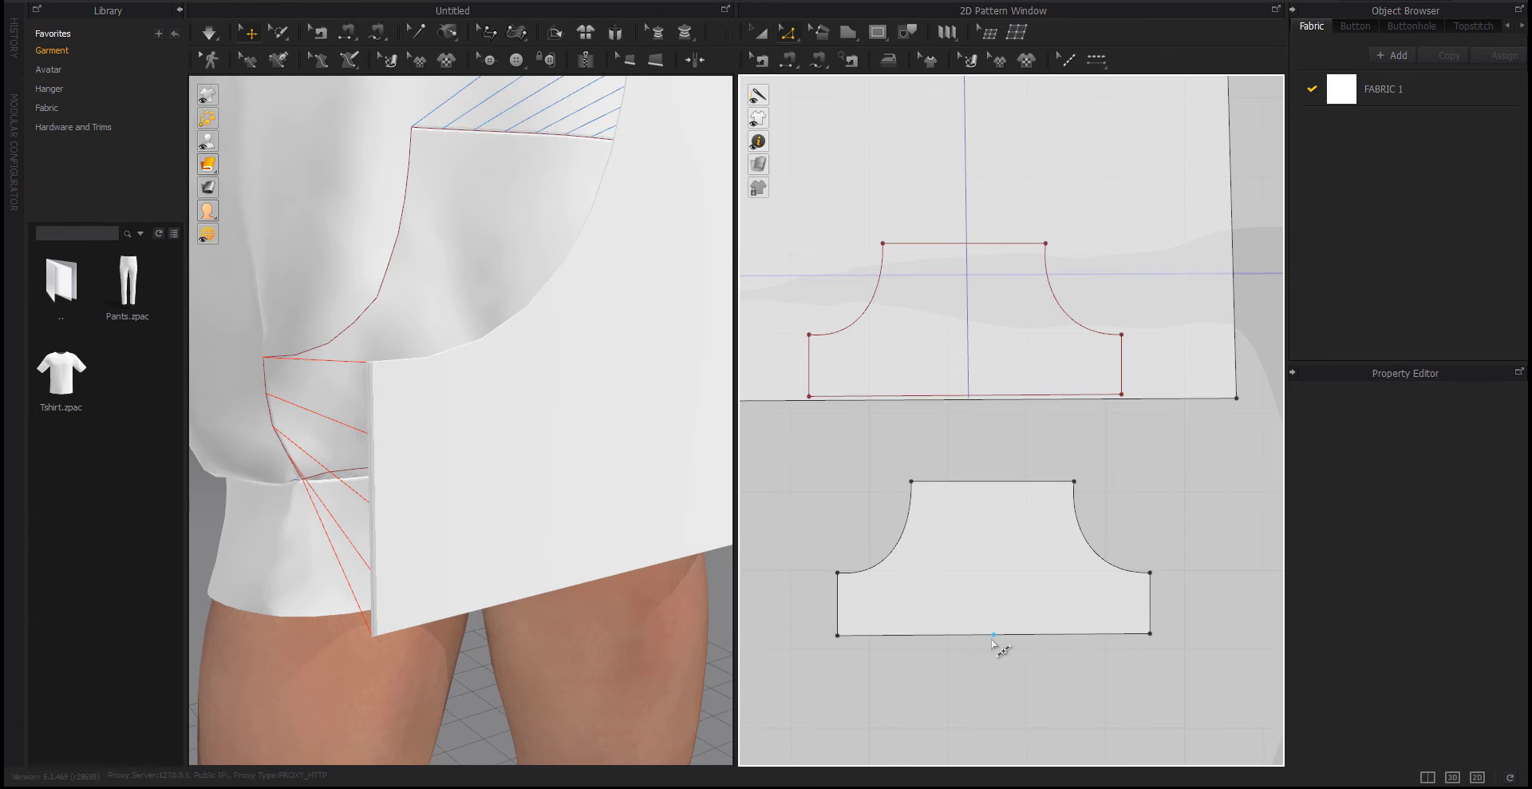
left_click(993, 636)
left_click(788, 61)
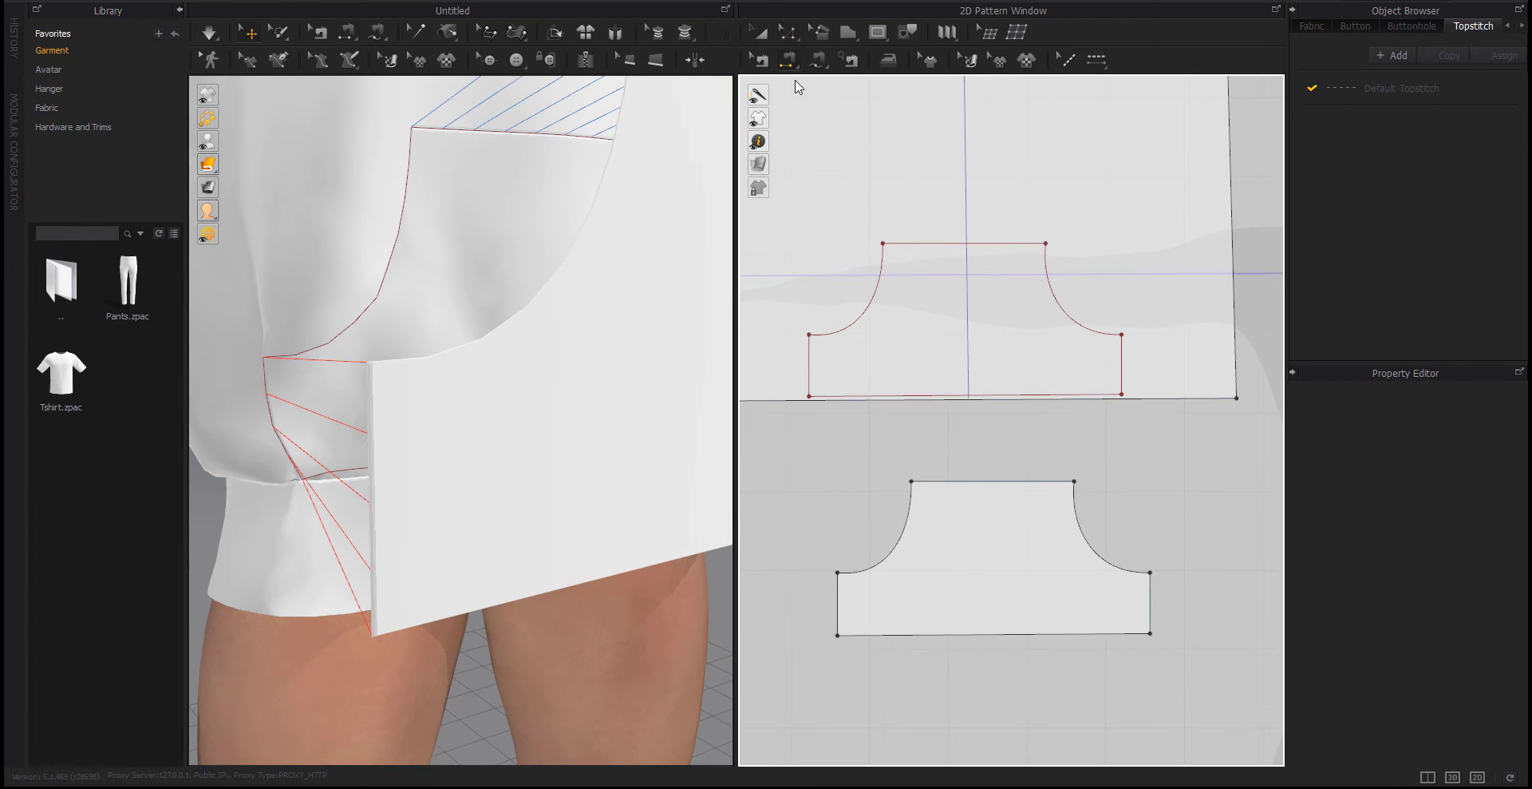
left_click(883, 395)
left_click(918, 633)
Simulate so the pocket drapes onto the hoodie front, then face the front view
right_click_drag(538, 514, 511, 597)
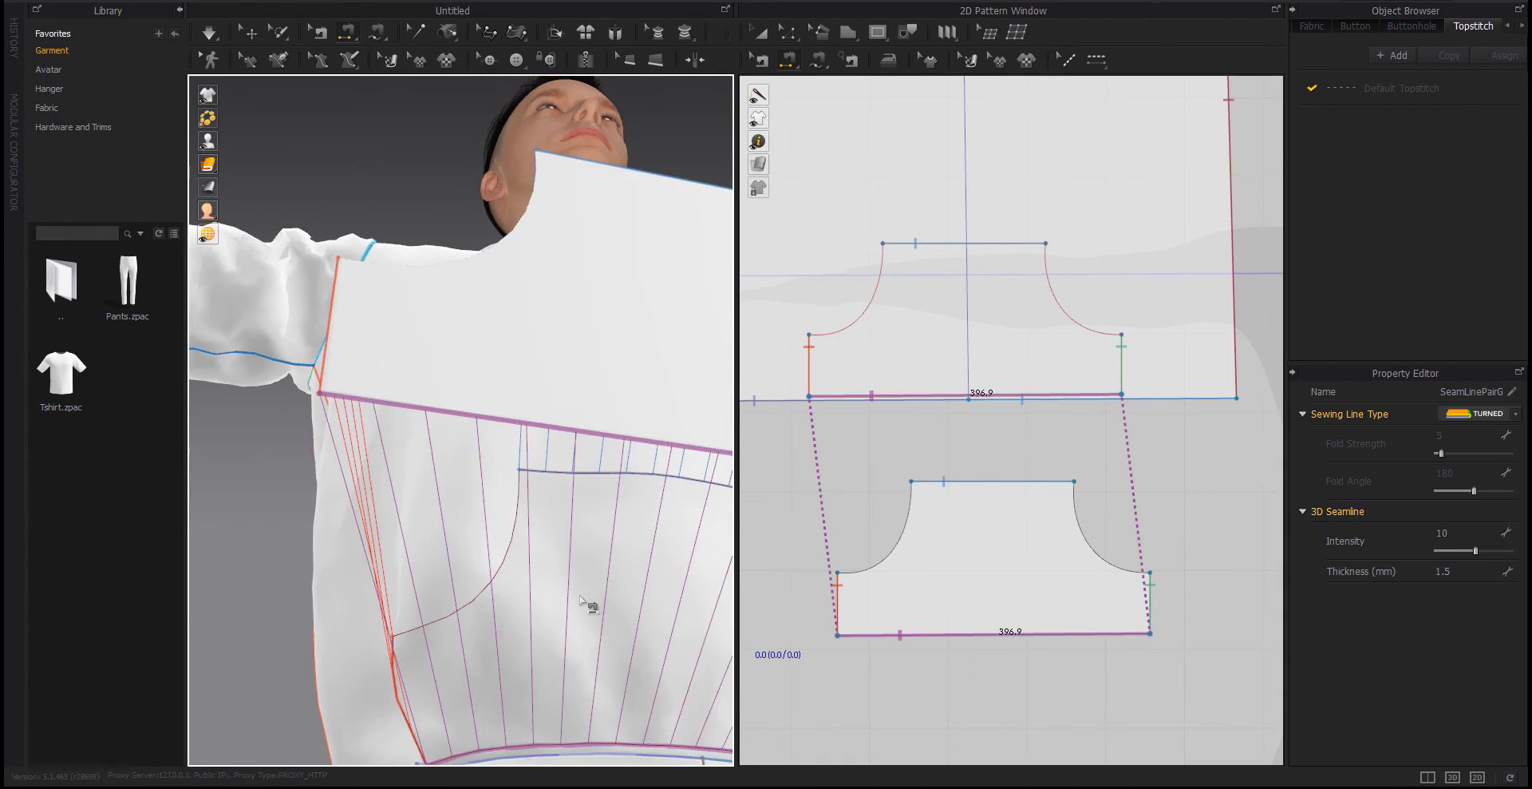
key("space")
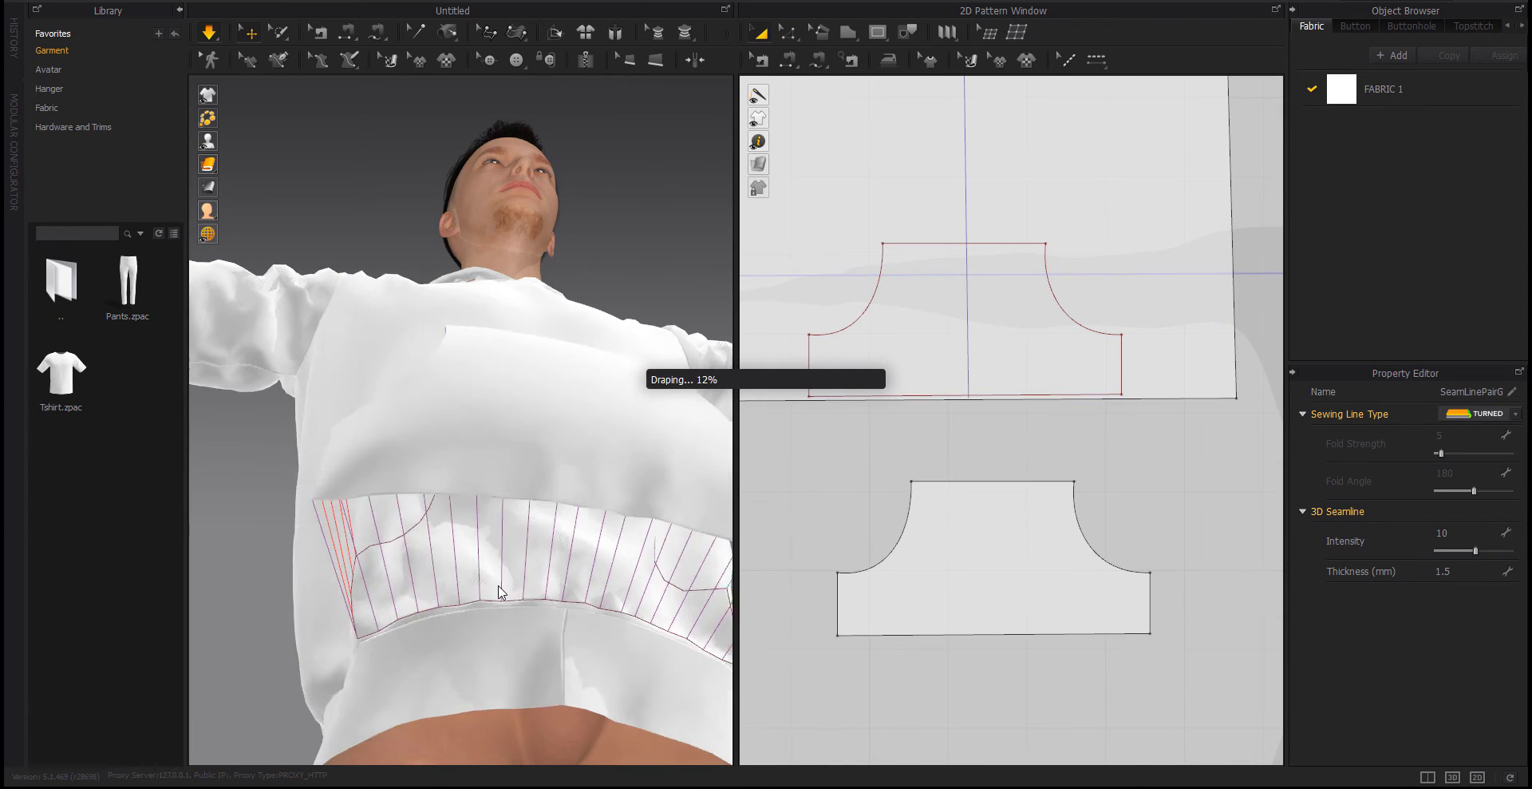
key("2")
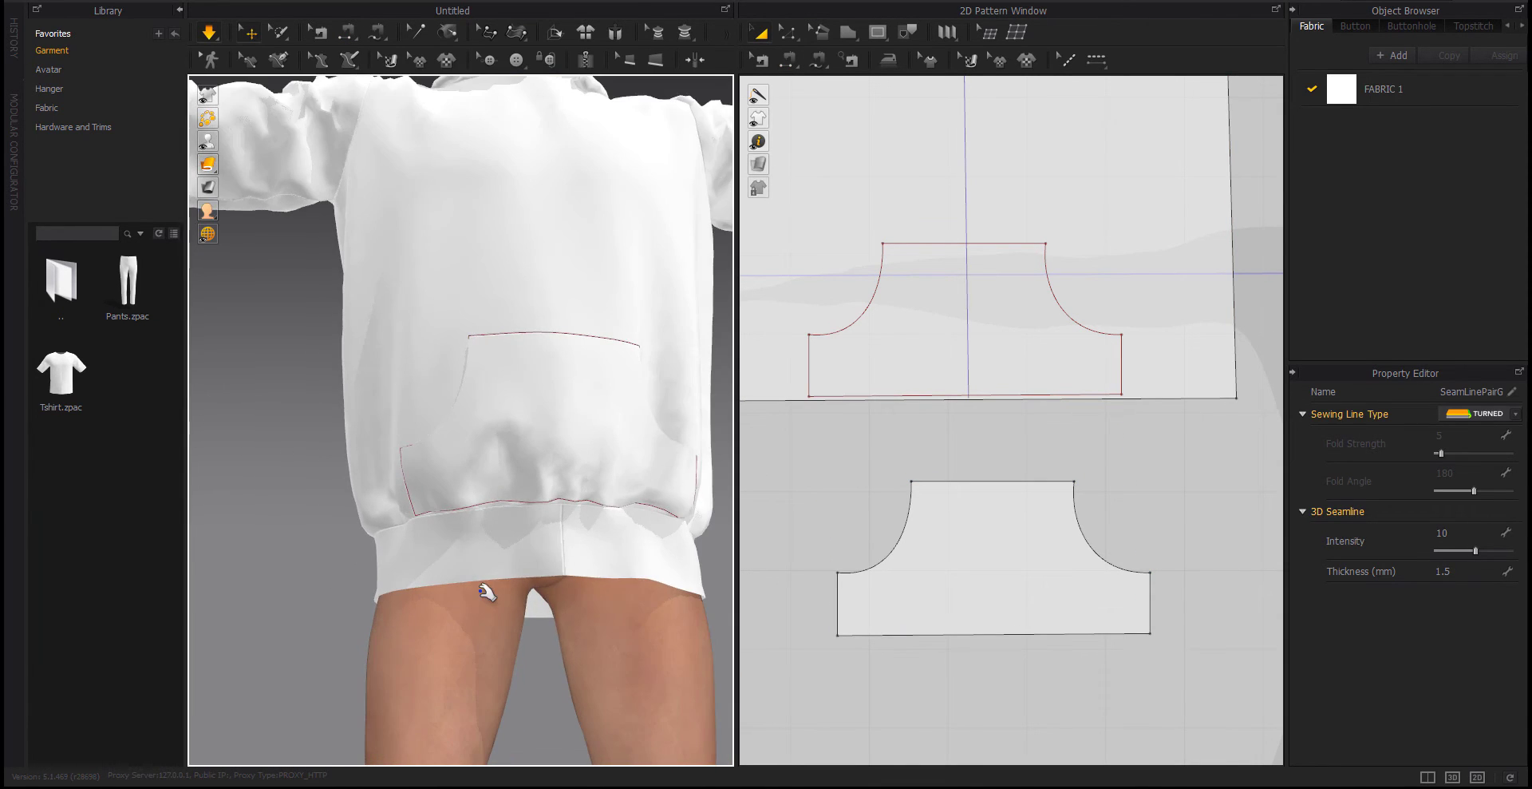
Enlarge the pocket pattern around its centre with Transform Pattern
scroll(542, 522, "up", 3)
scroll(527, 559, "up", 3)
left_click(530, 452)
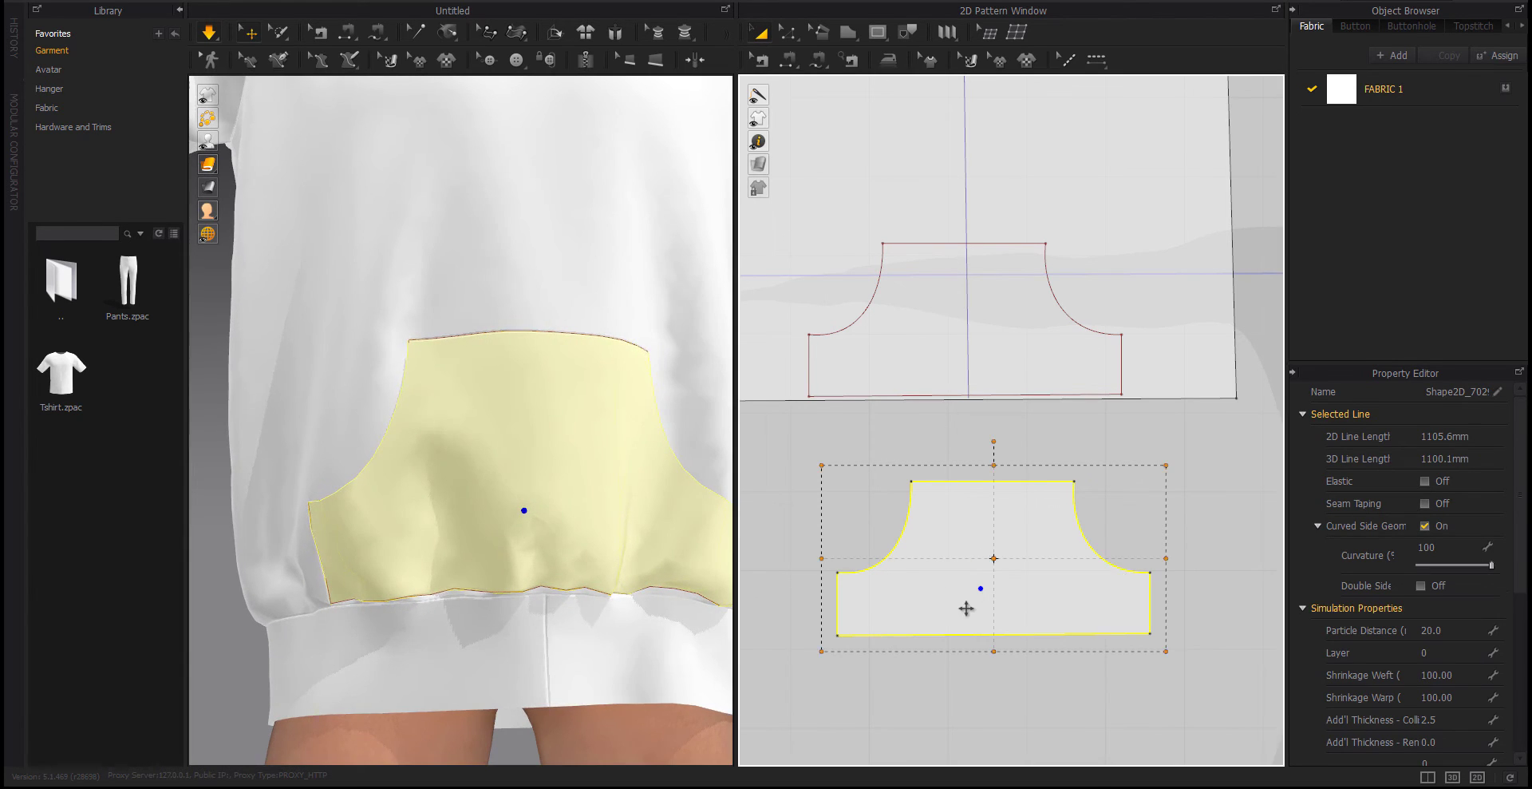
scroll(969, 603, "down", 3)
left_click_drag(866, 512, 860, 507)
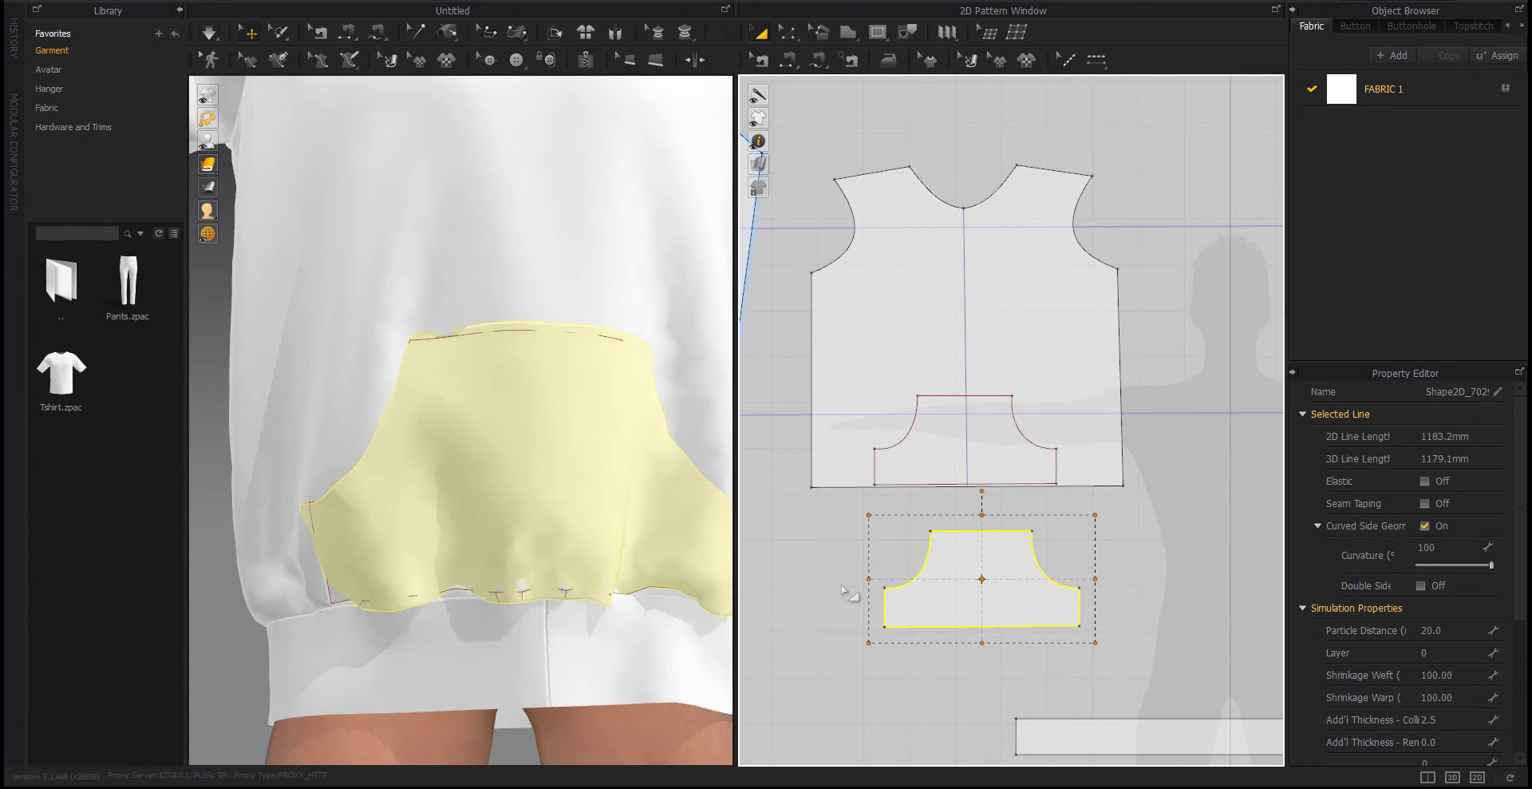
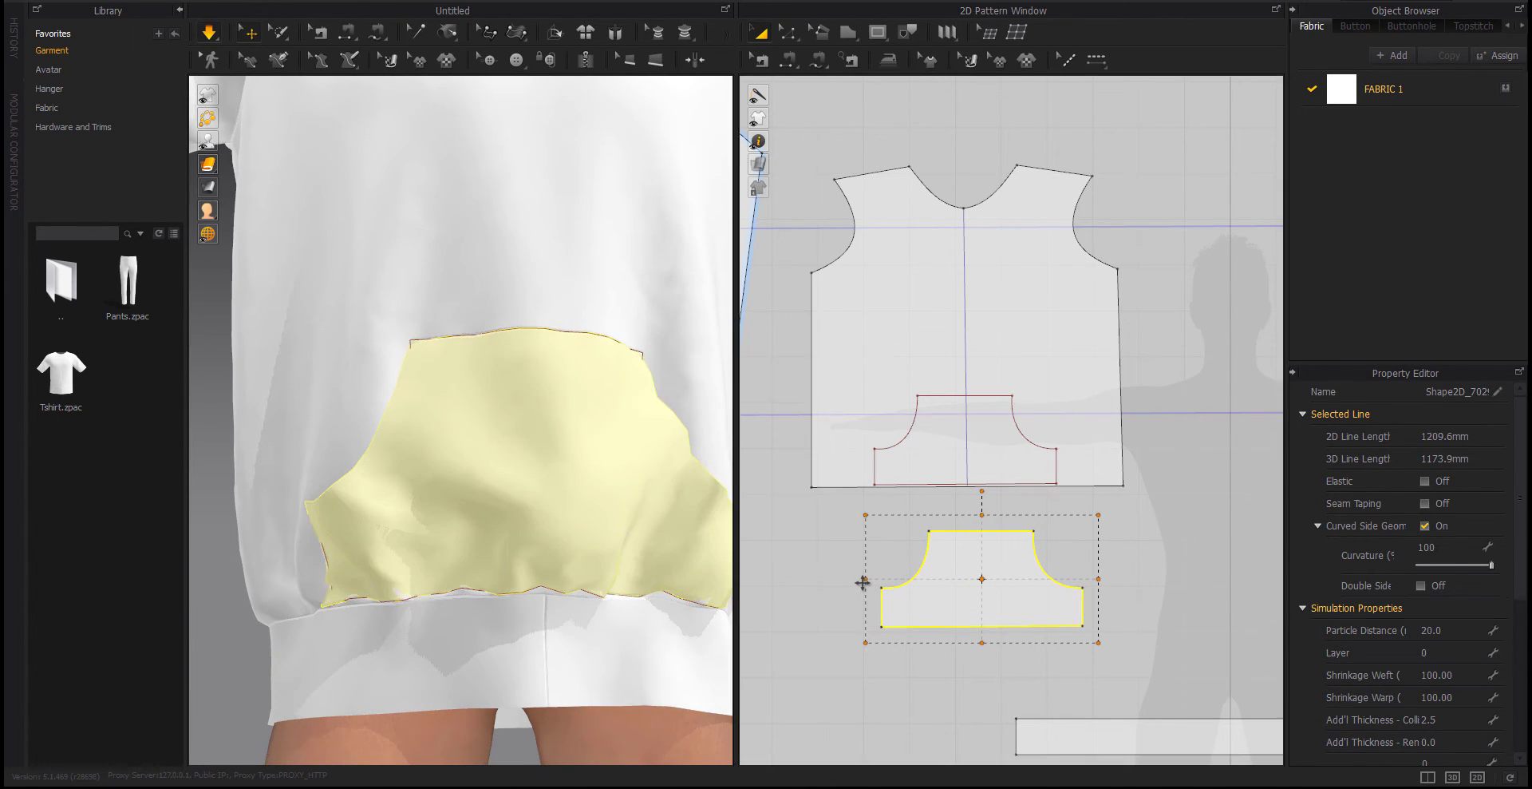
Select the kangaroo pocket pattern piece and start the cloth simulation
scroll(567, 575, "down", 5)
right_click_drag(566, 575, 428, 595)
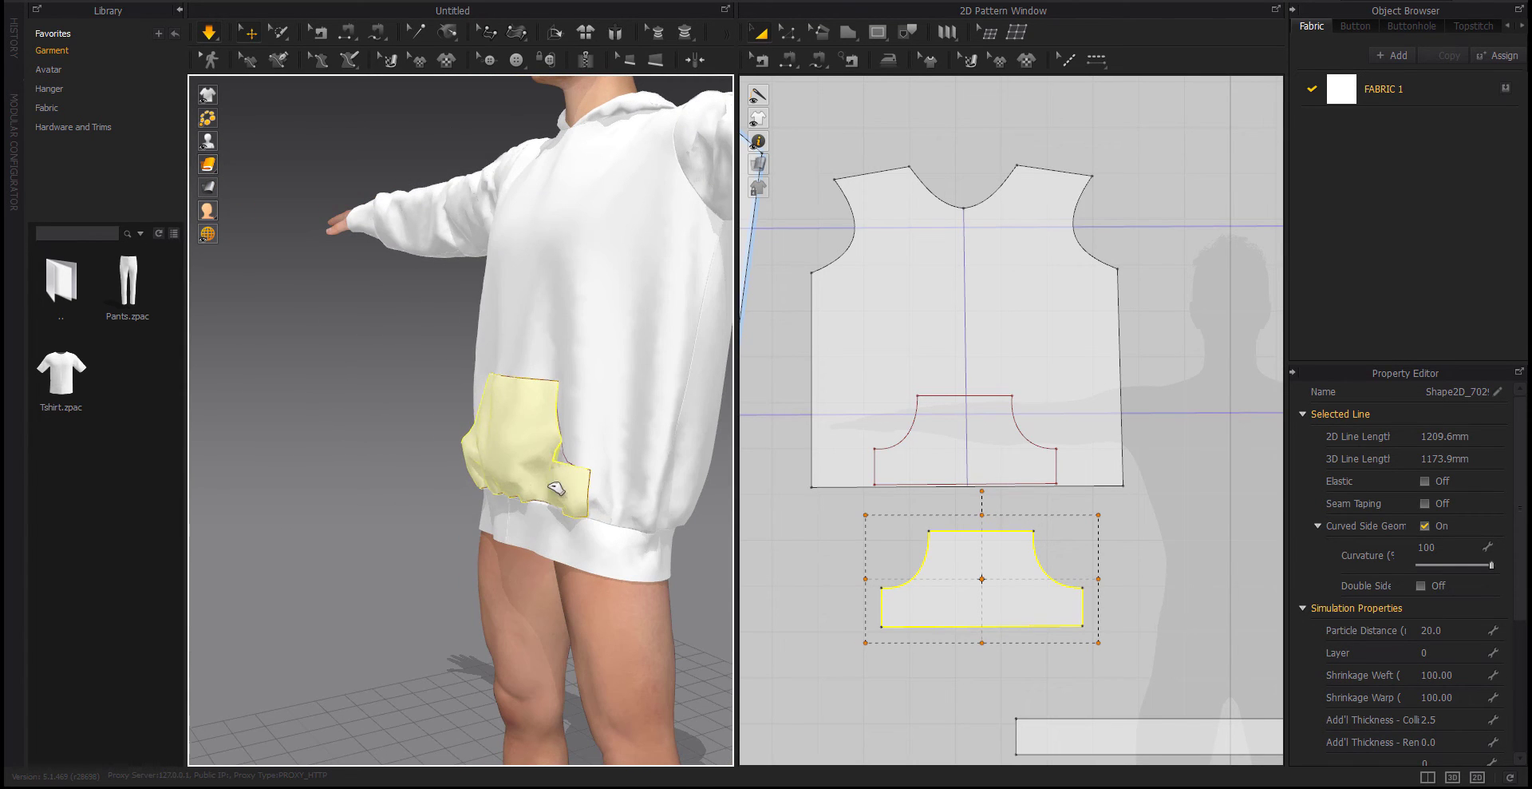
mouse_move(654, 581)
right_mouse_down()
mouse_move(688, 553)
mouse_move(503, 503)
right_mouse_up()
left_click(504, 507)
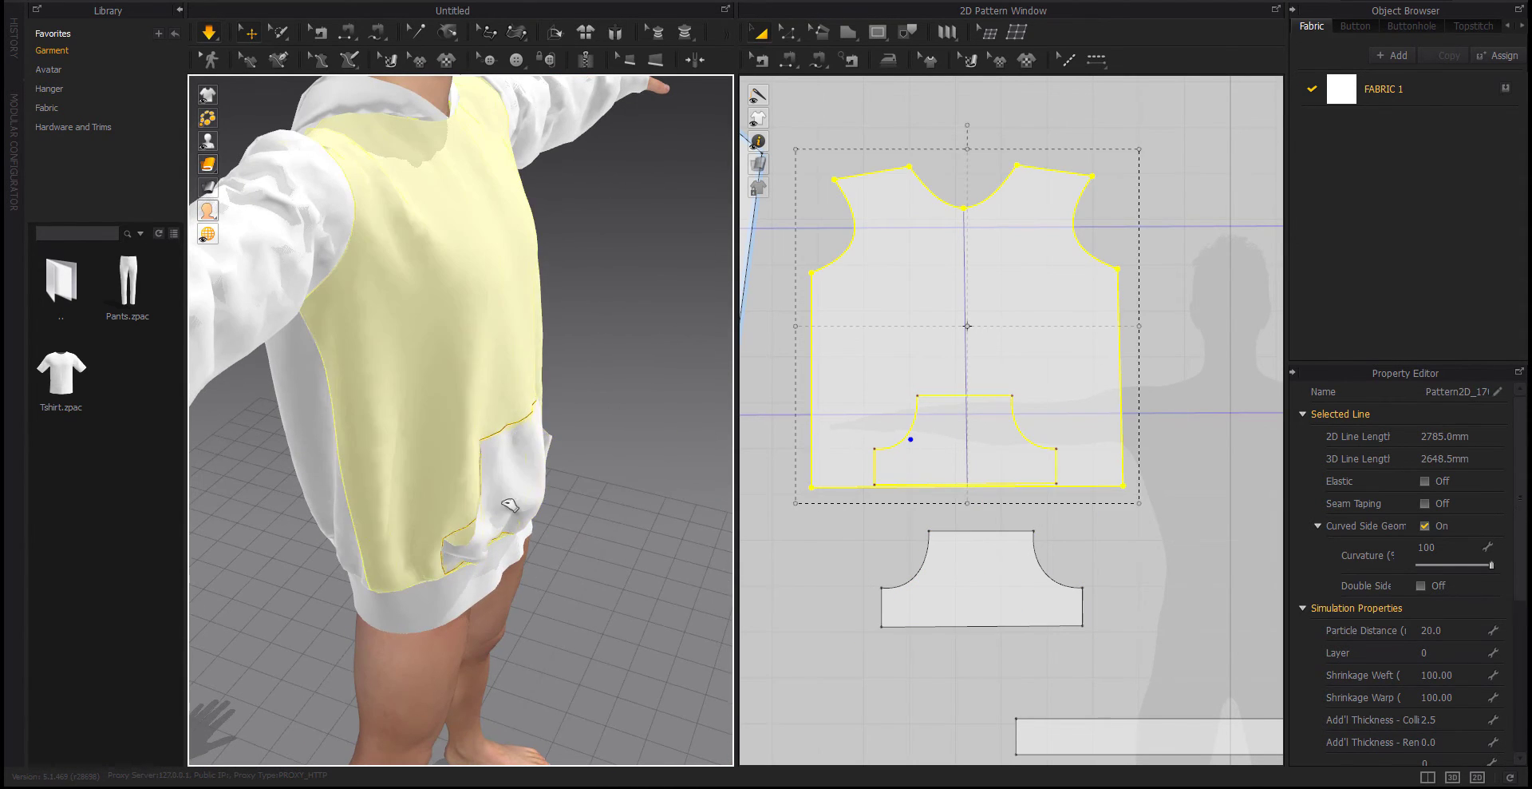
left_click(503, 541)
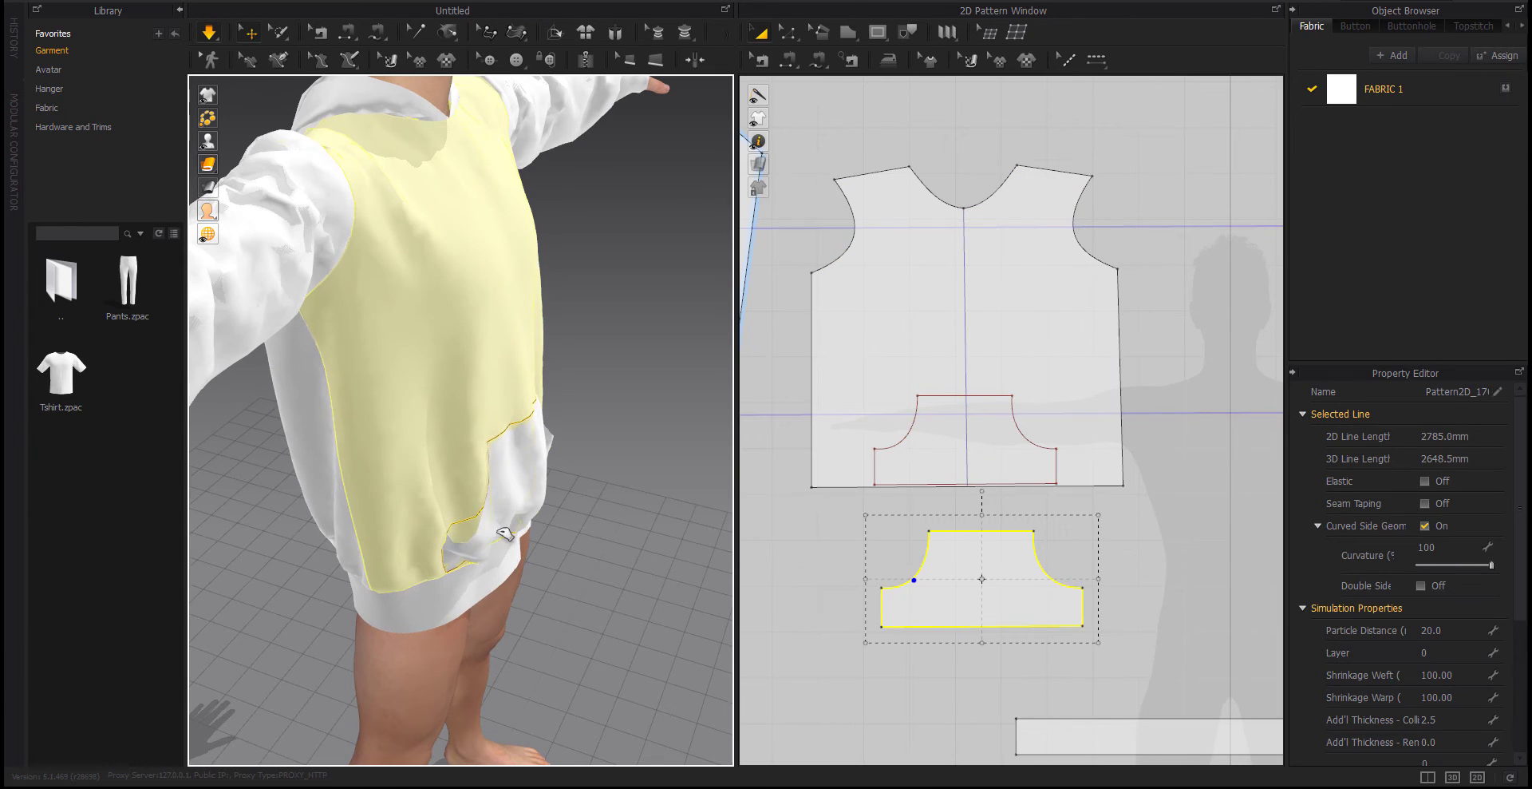
right_click_drag(606, 603, 515, 586)
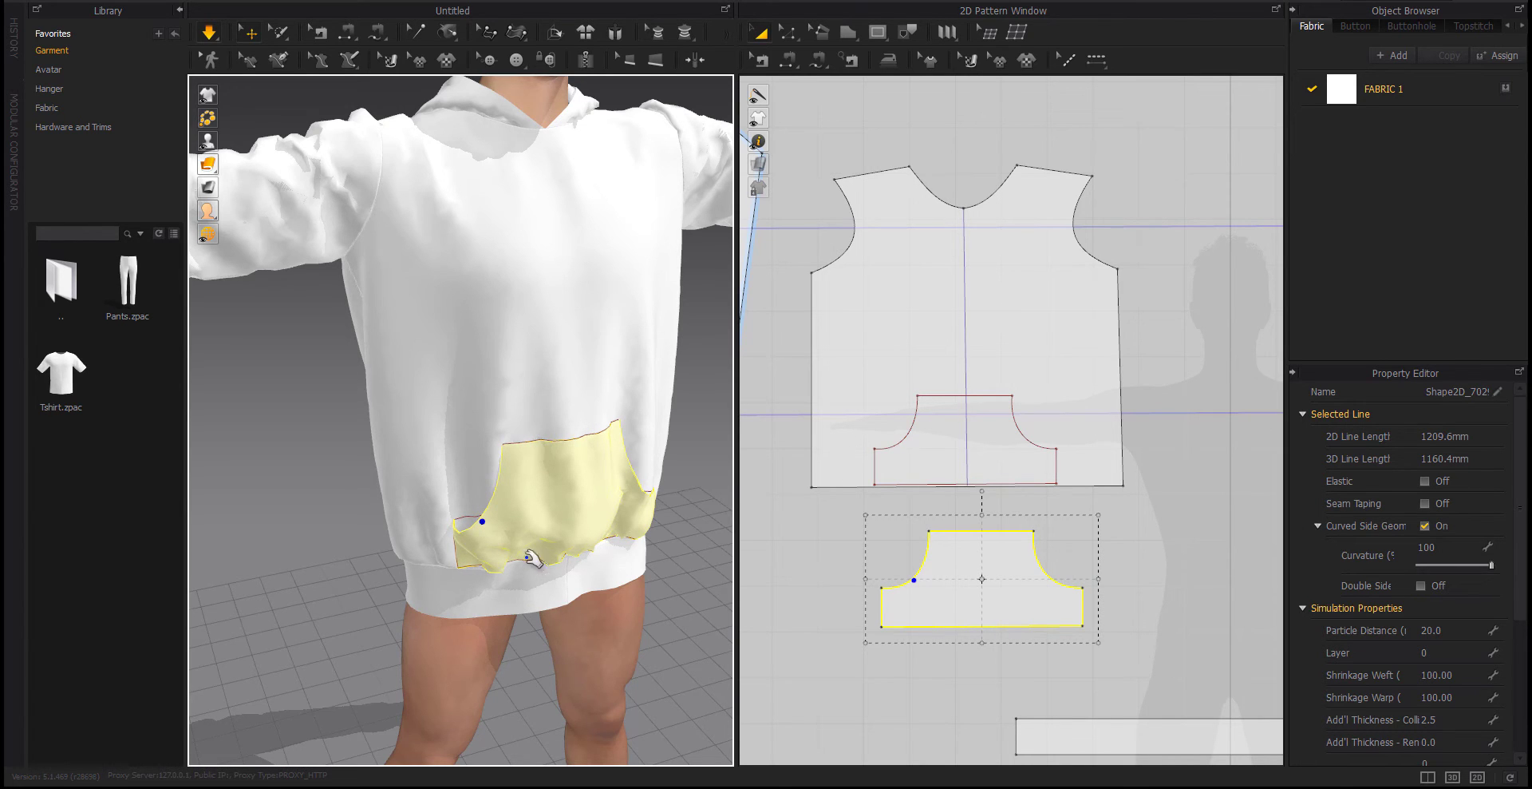
scroll(533, 559, "down", 5)
right_click_drag(513, 521, 643, 497)
left_click(643, 503)
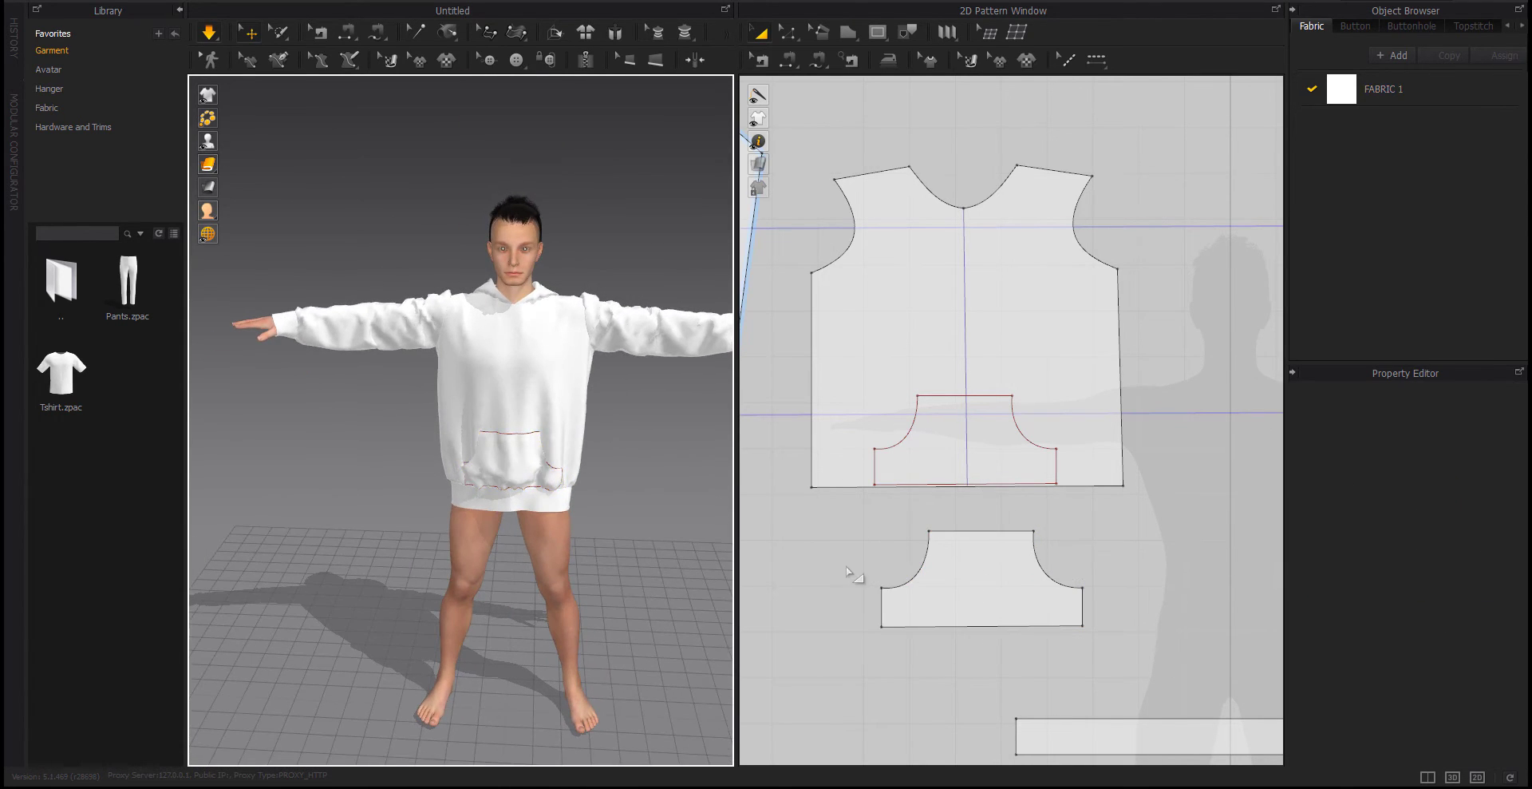
left_click(952, 586)
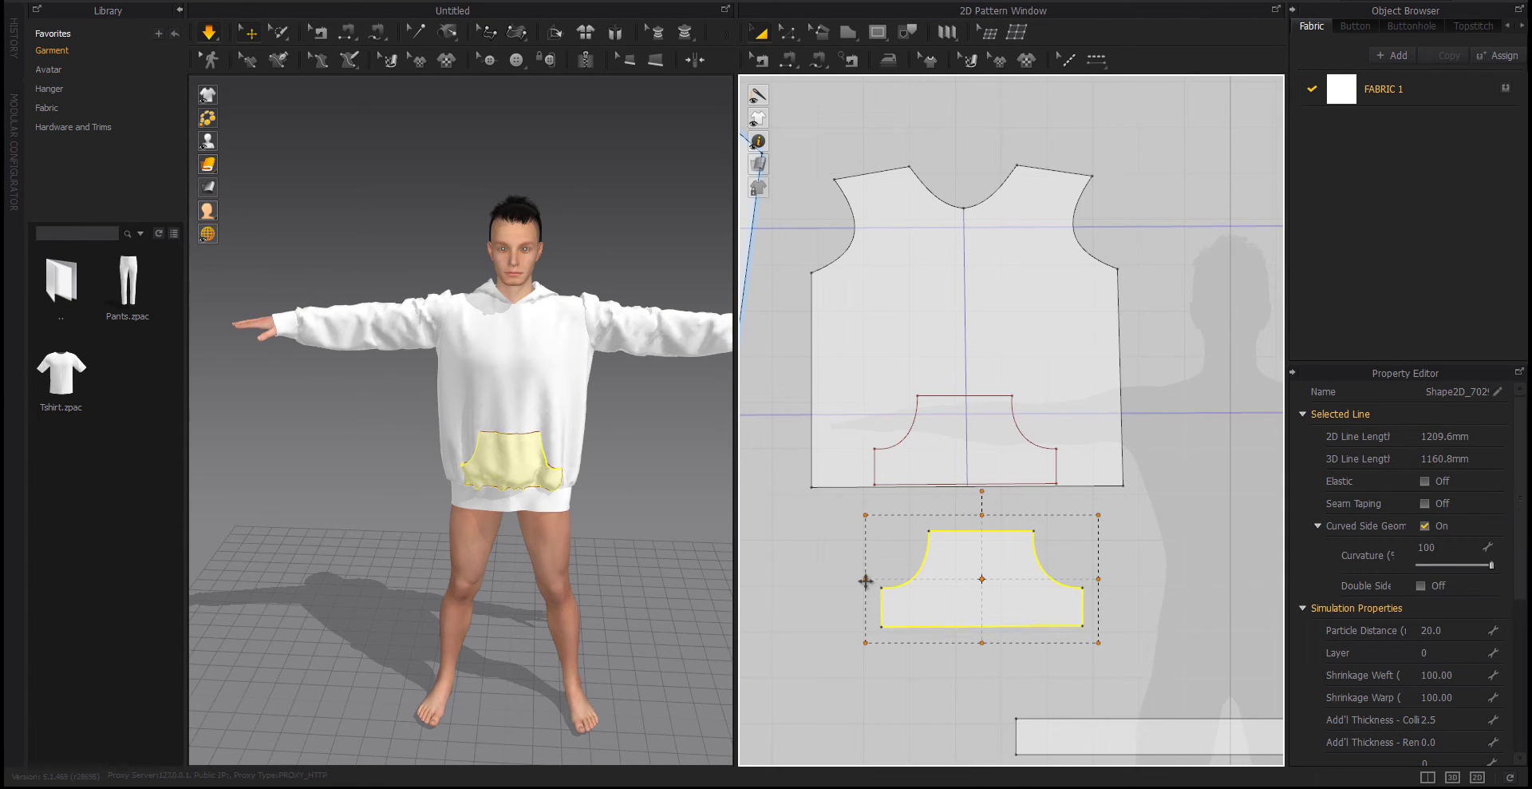
left_click(928, 630)
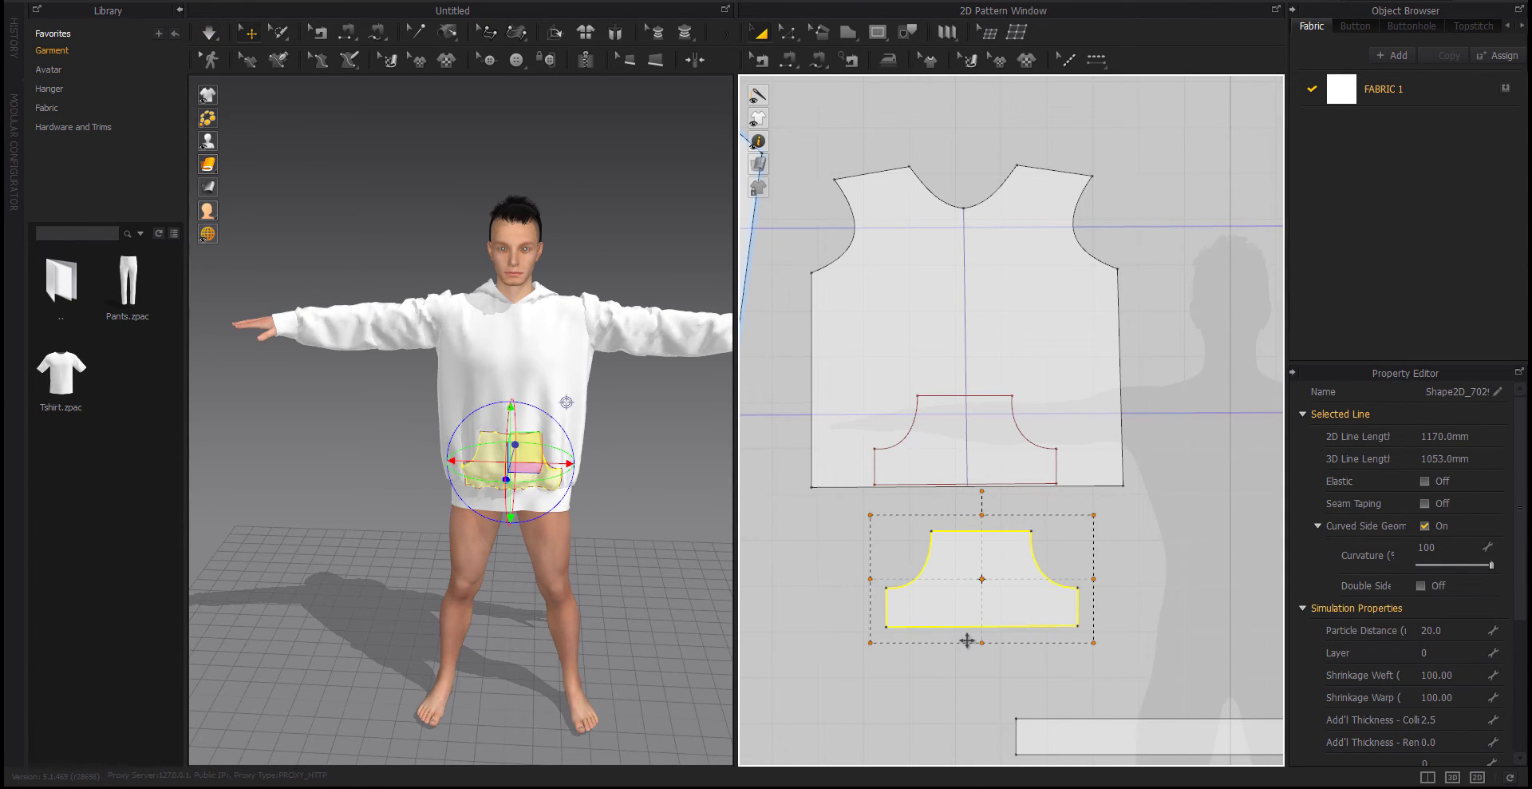
left_click(682, 537)
key("space")
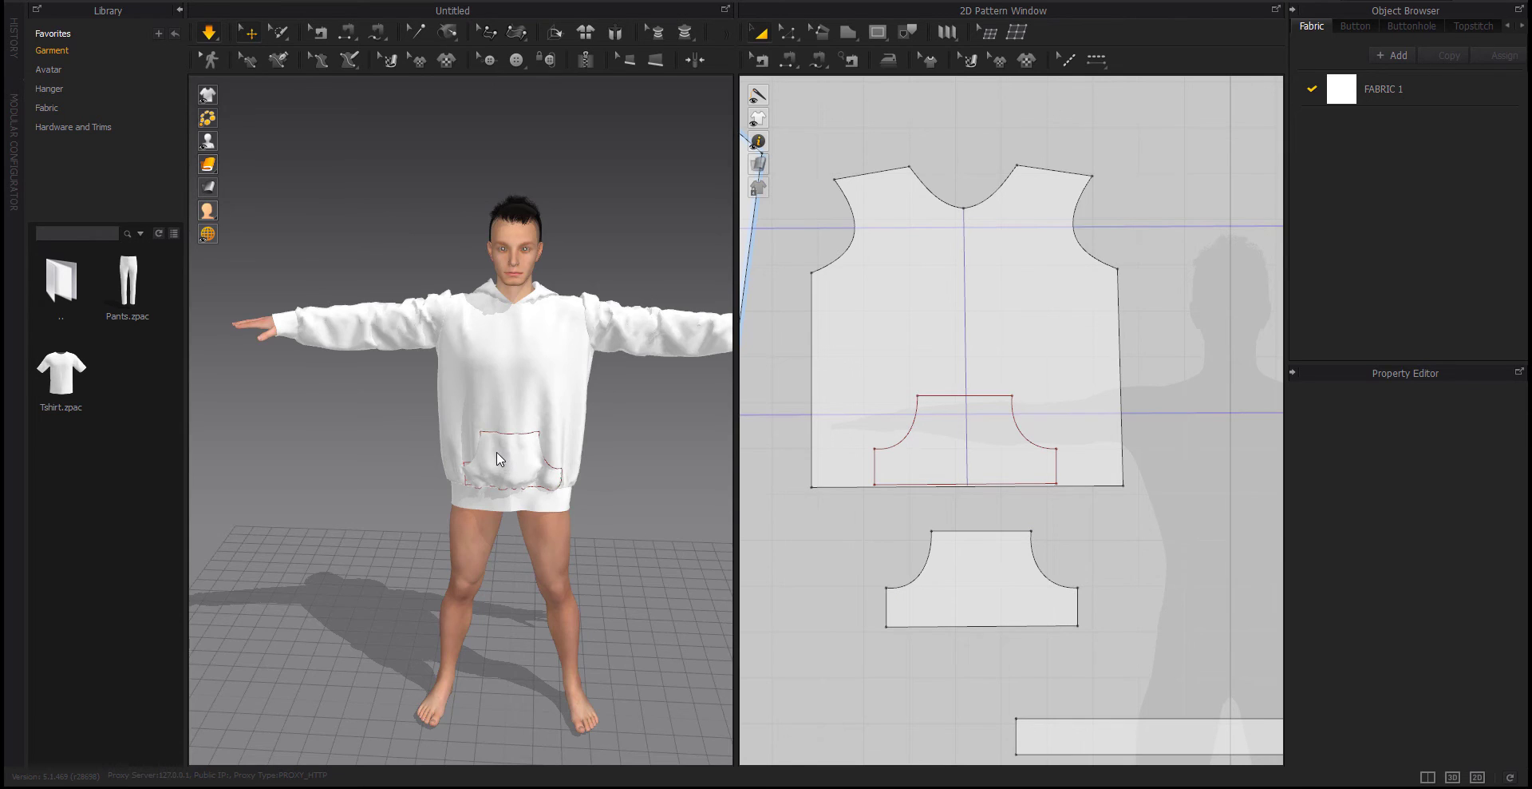
Snap the pocket onto its outline on the front body pattern
scroll(609, 529, "up", 10)
scroll(404, 403, "down", 5)
right_click_drag(495, 424, 480, 365)
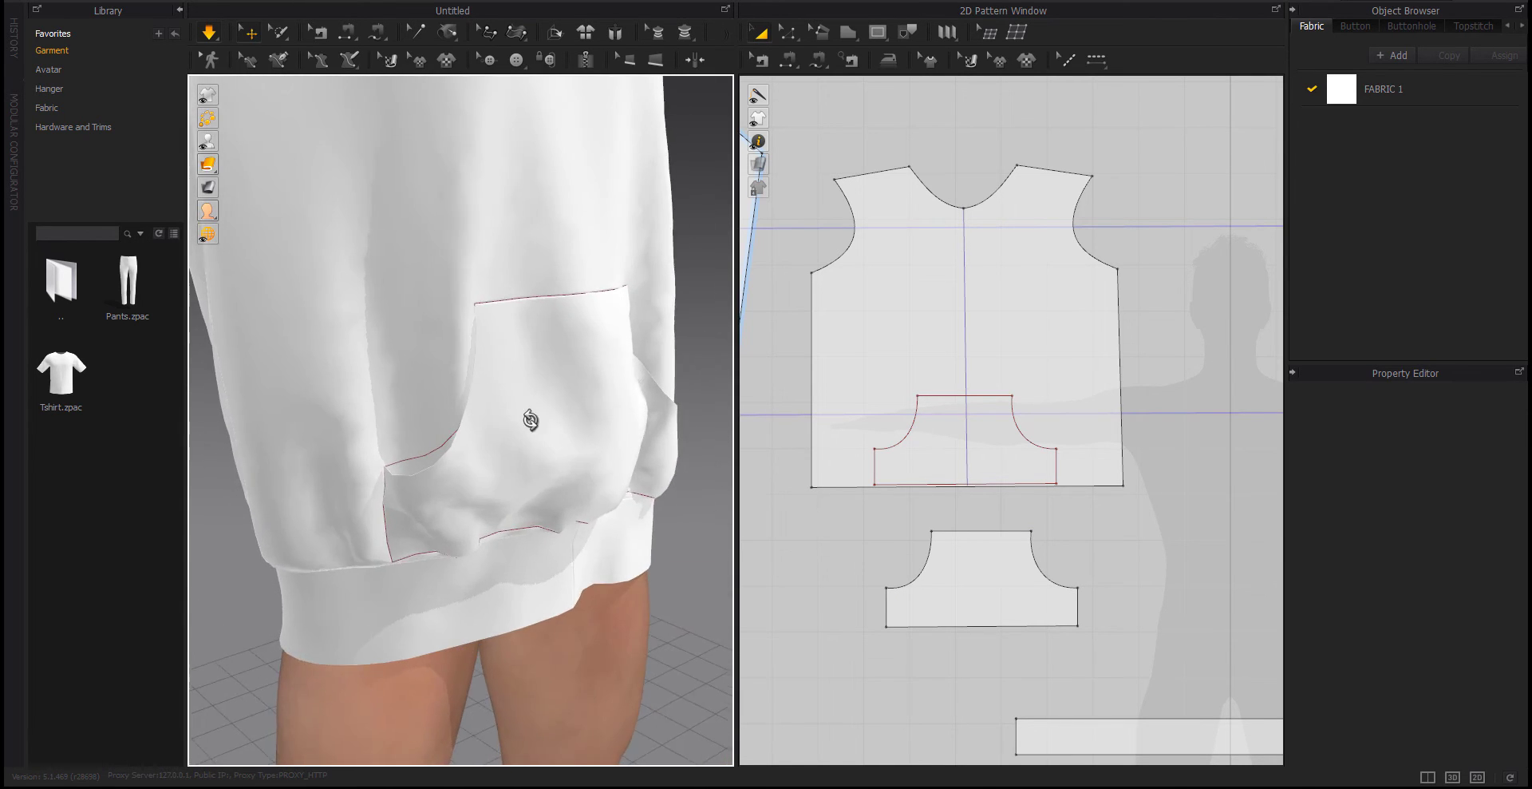
left_click(567, 375)
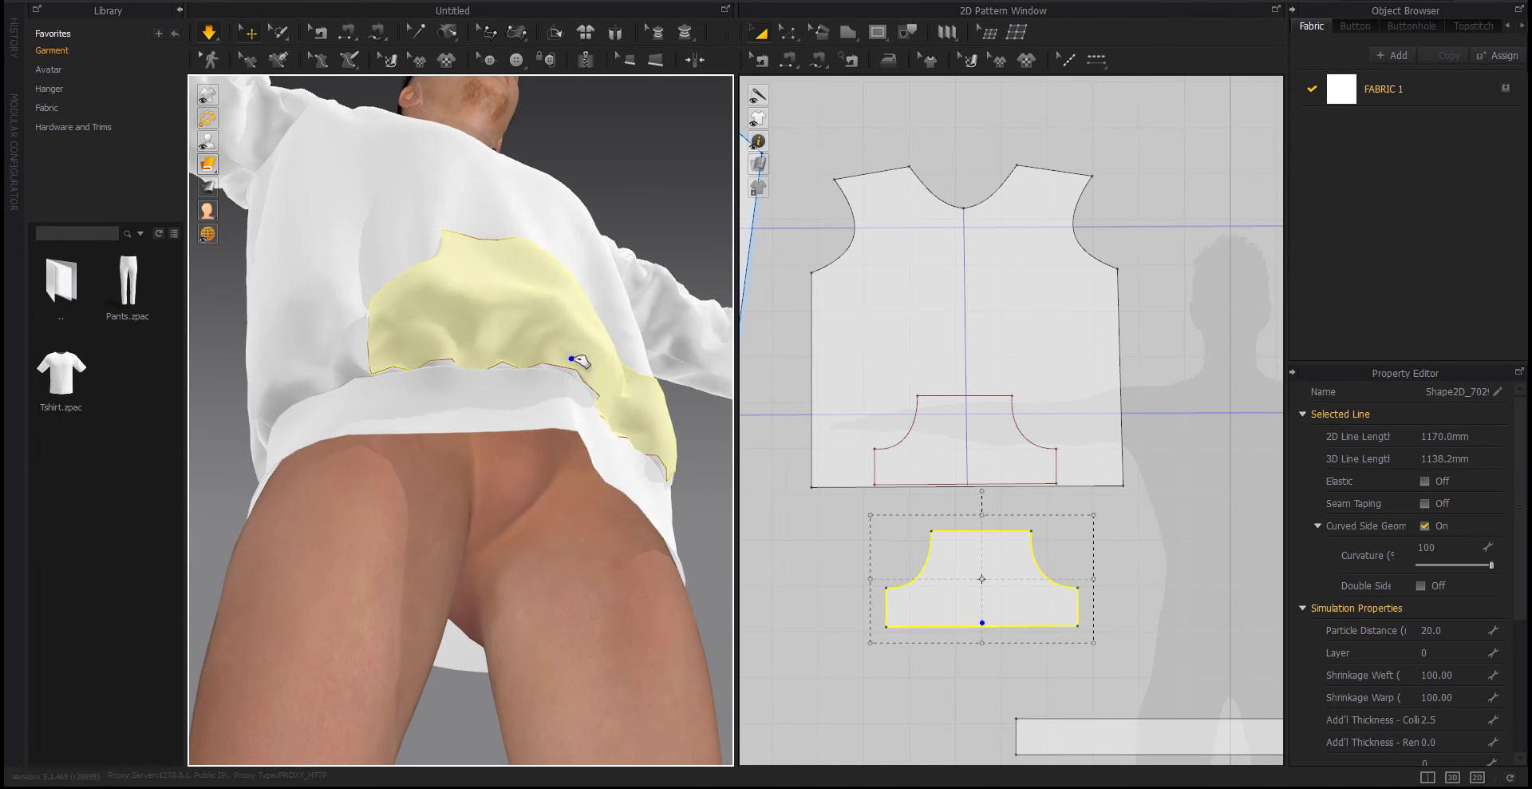
mouse_move(574, 367)
right_mouse_down()
mouse_move(574, 461)
mouse_move(531, 359)
right_mouse_up()
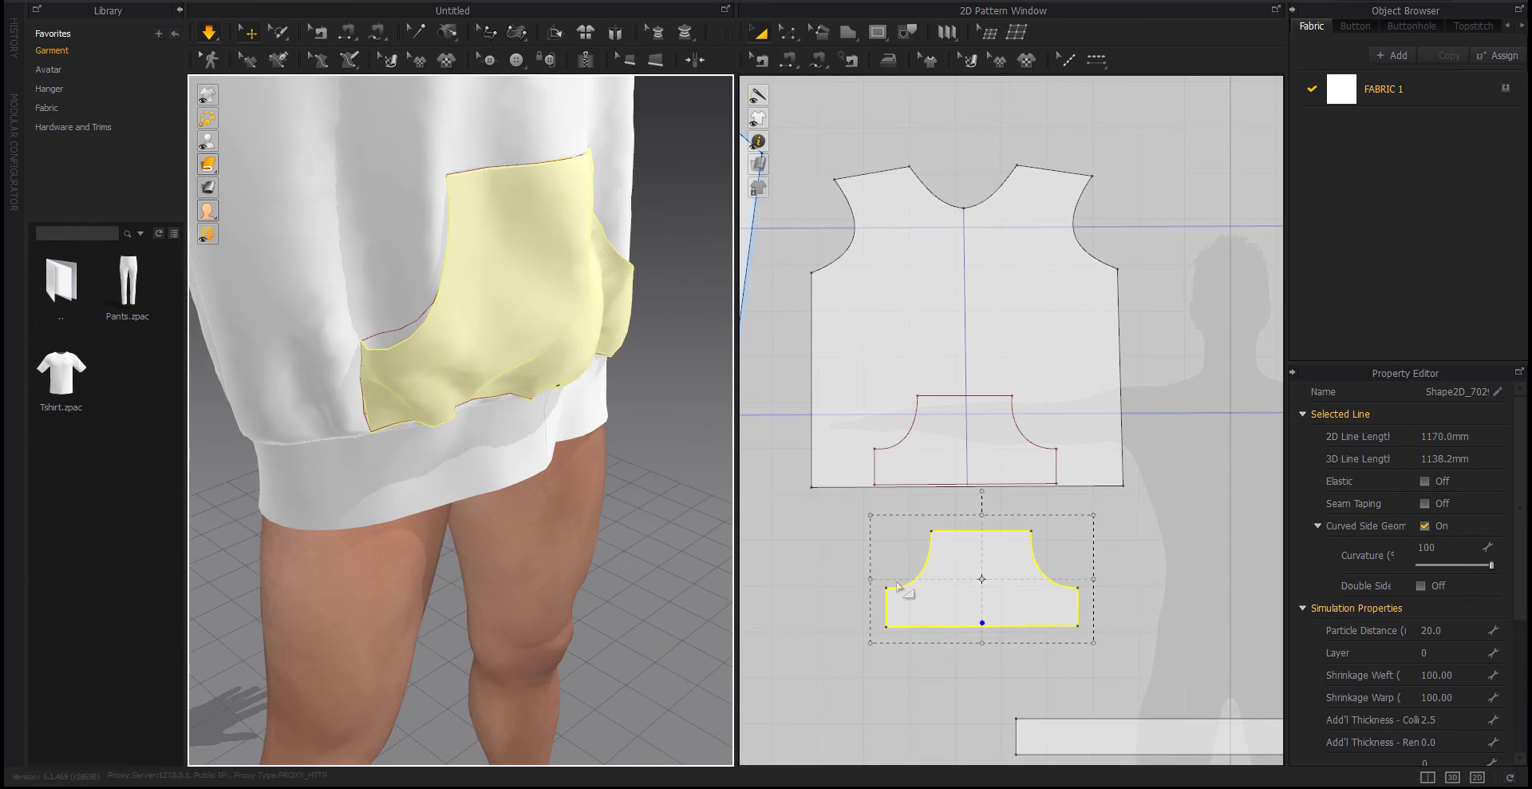
left_click(958, 433)
left_click(974, 581)
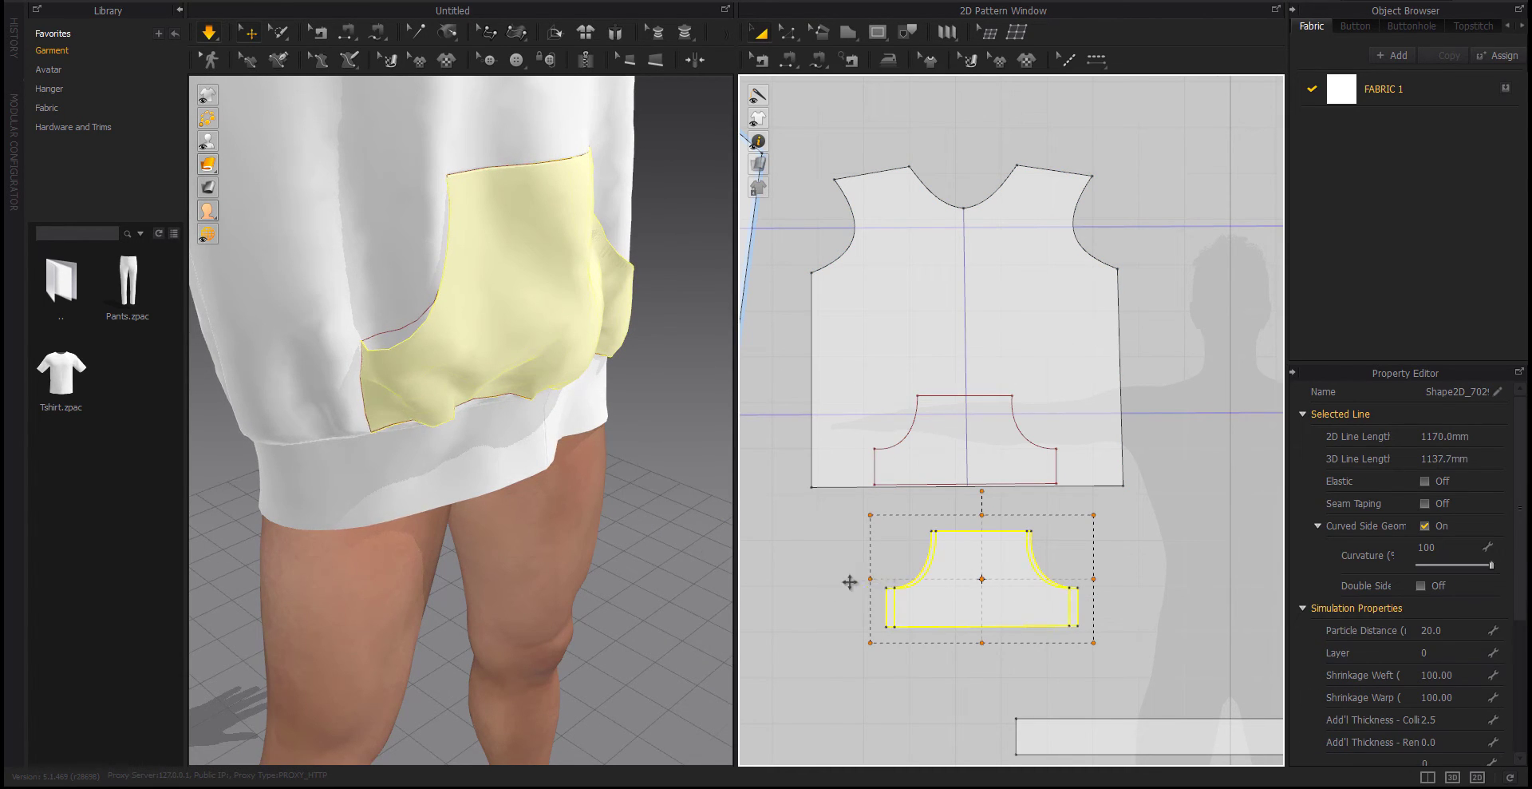
right_click_drag(588, 488, 471, 449)
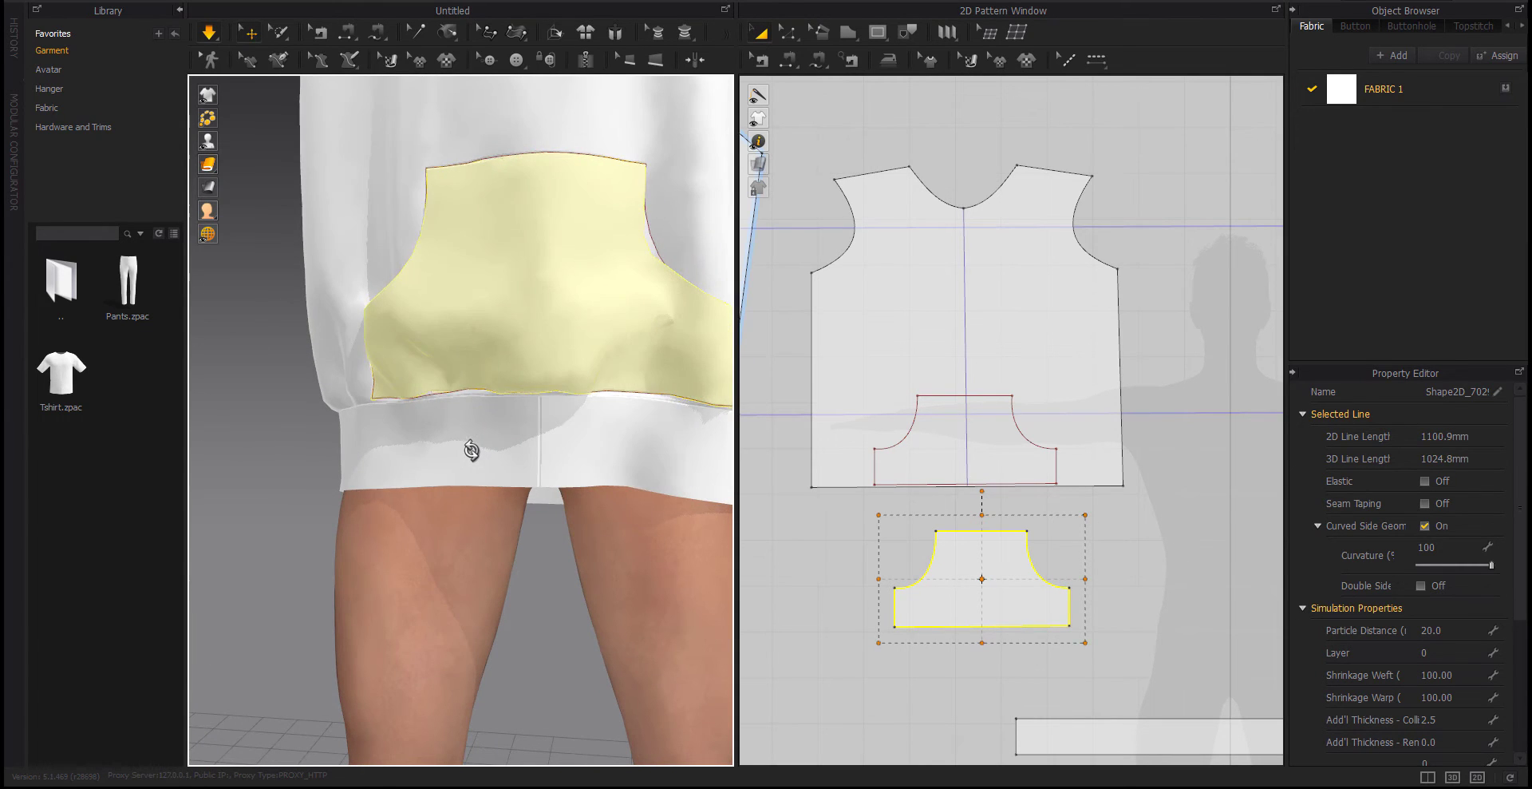
left_click(845, 603)
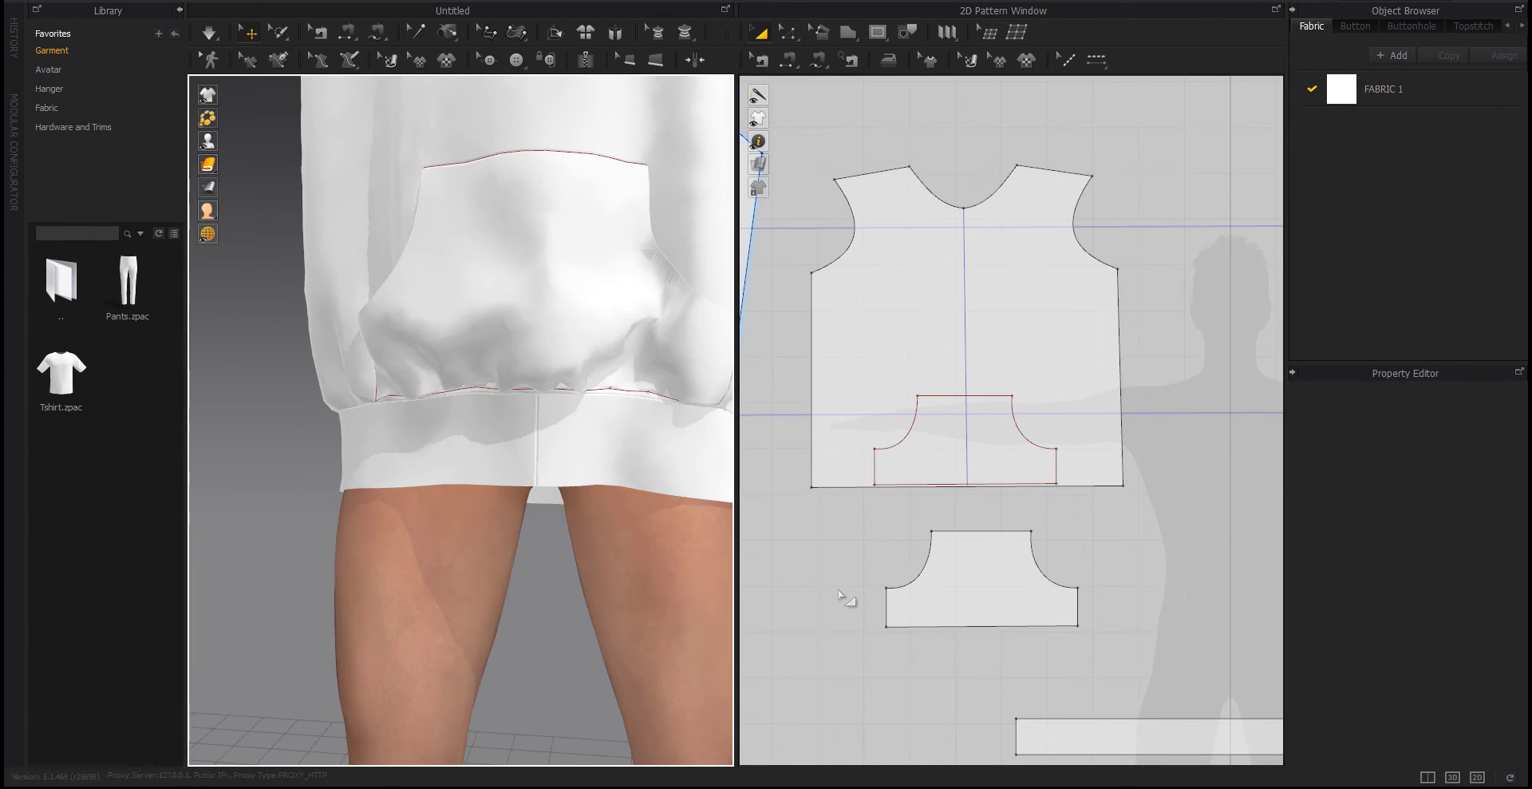
mouse_move(521, 522)
right_mouse_down()
mouse_move(630, 546)
mouse_move(369, 513)
mouse_move(406, 493)
mouse_move(482, 589)
mouse_move(574, 557)
right_mouse_up()
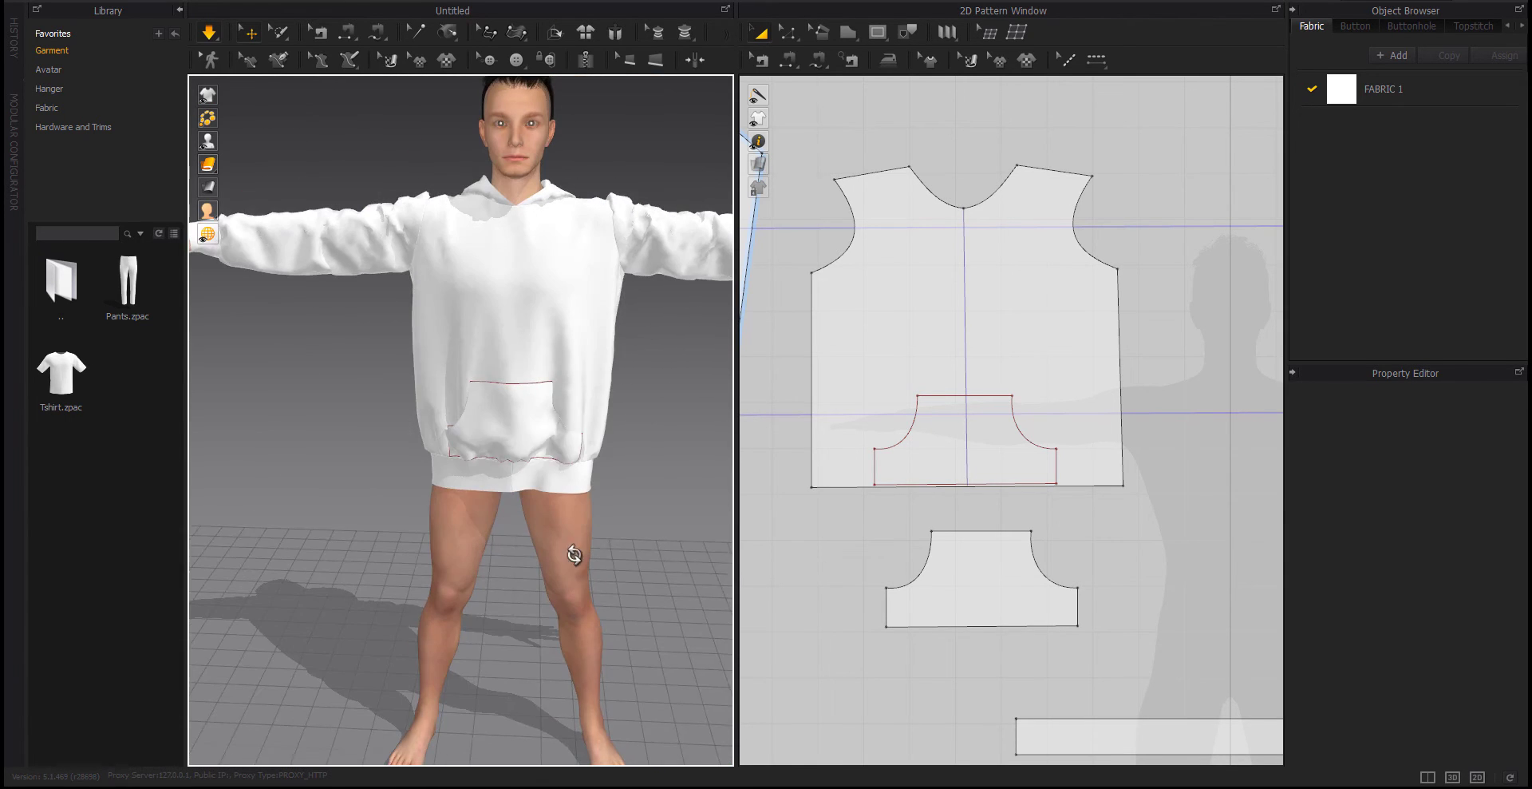
left_click(614, 466)
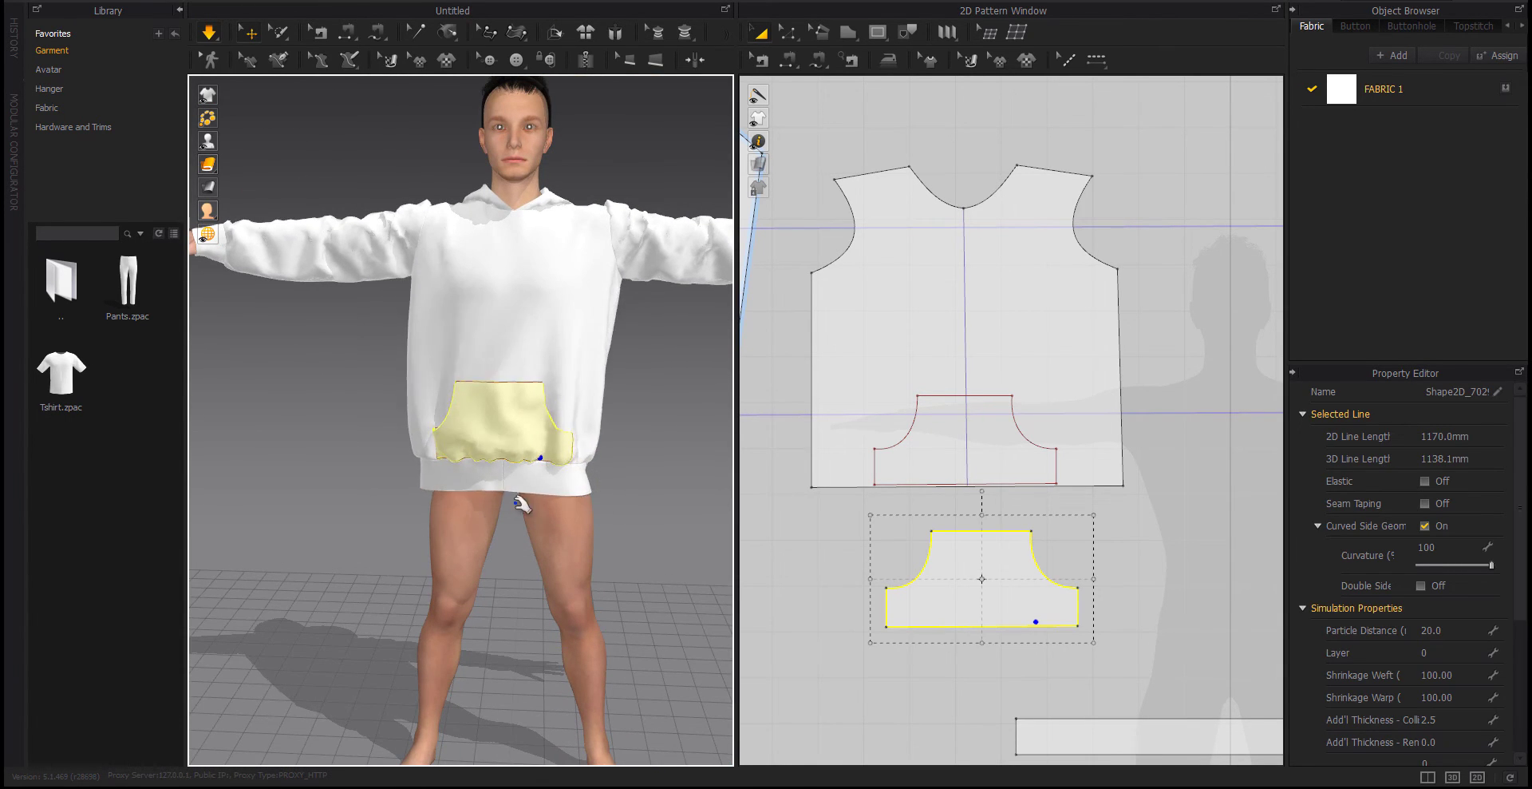
right_click_drag(529, 499, 562, 498)
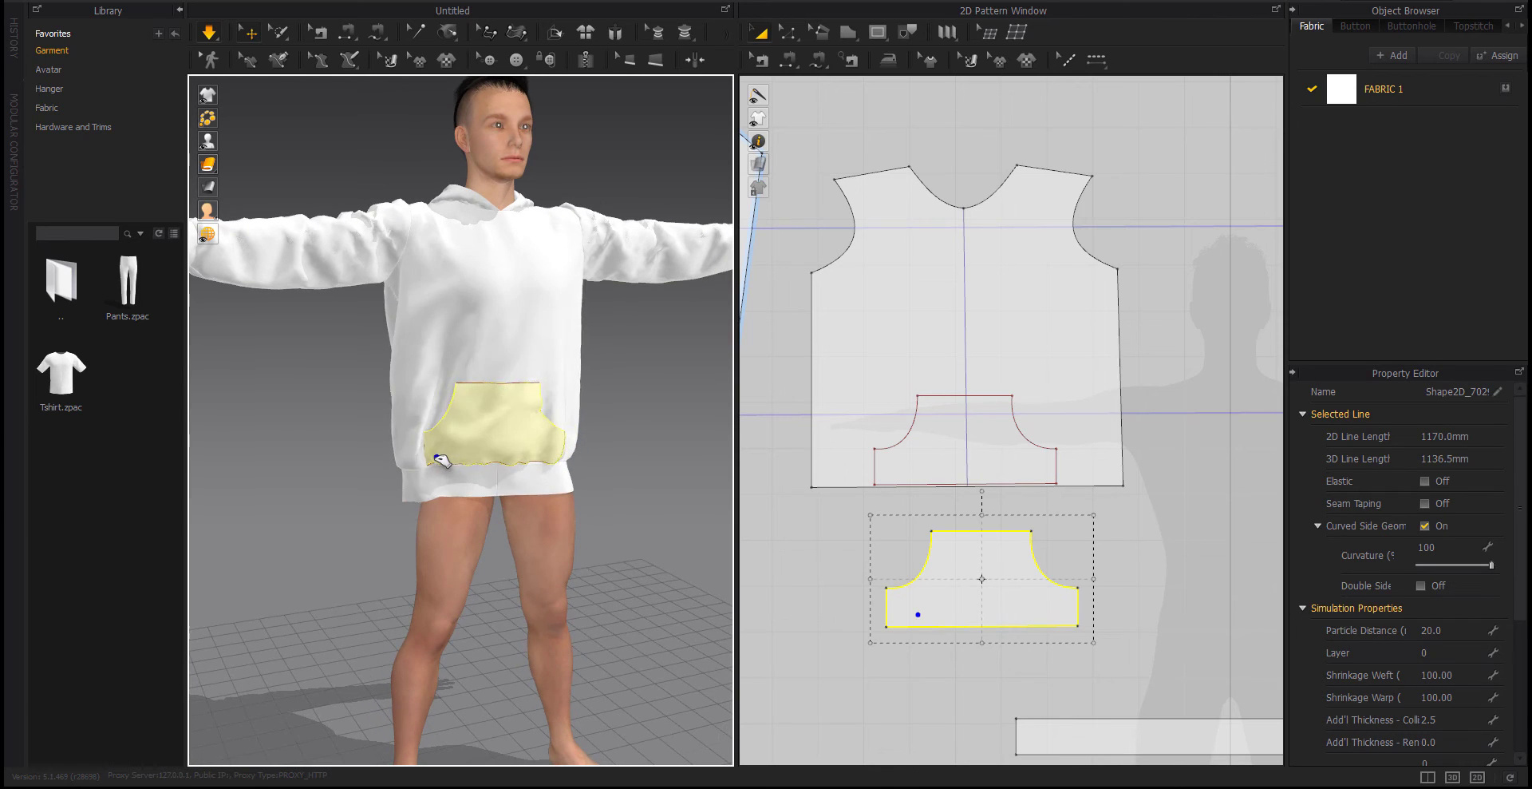
left_click(981, 445)
Zoom out the 2D pattern window so every pattern piece is visible
scroll(970, 455, "up", 5)
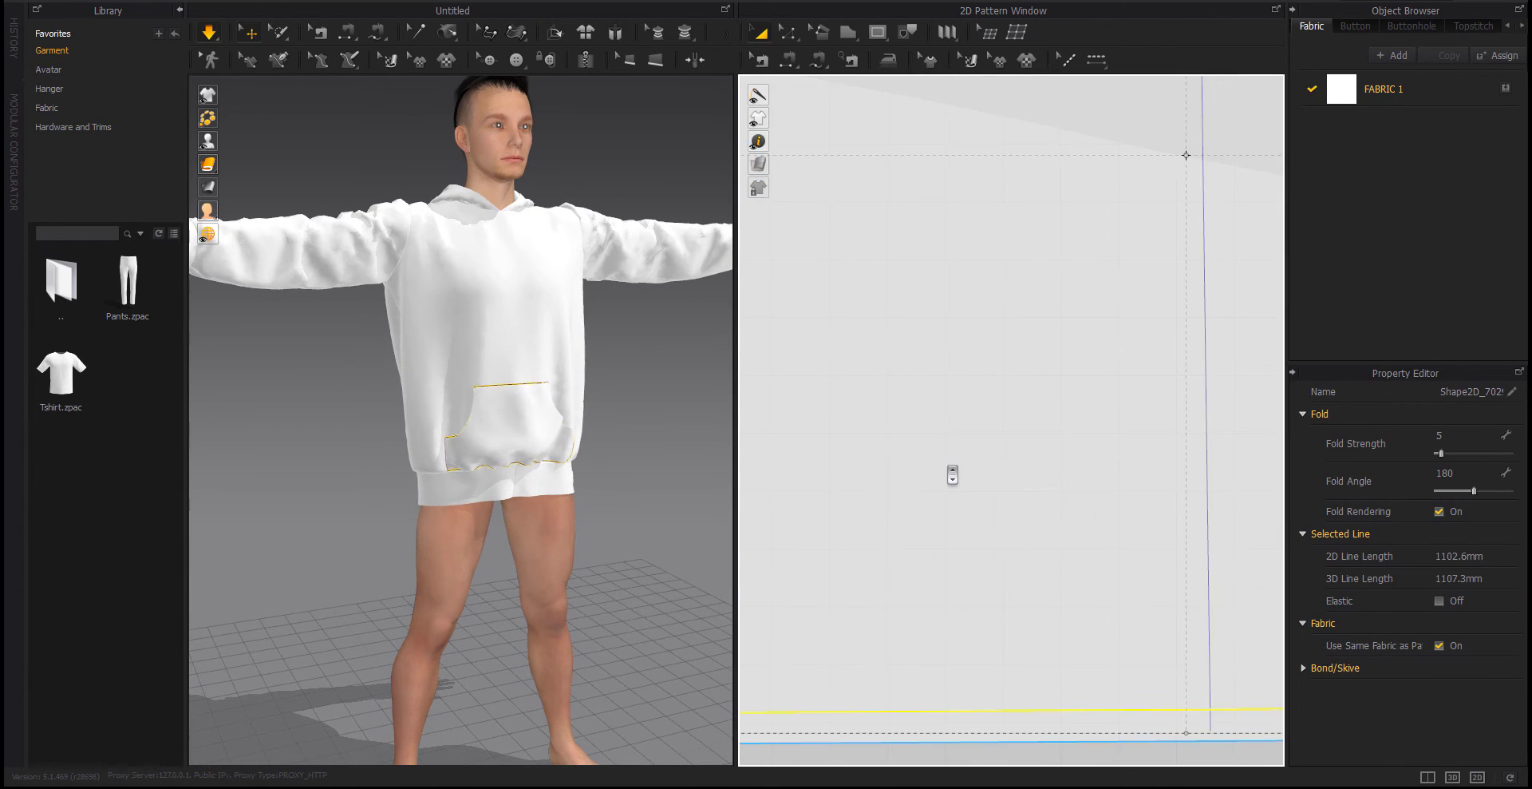
scroll(950, 471, "up", 2)
right_click_drag(1136, 577, 973, 476)
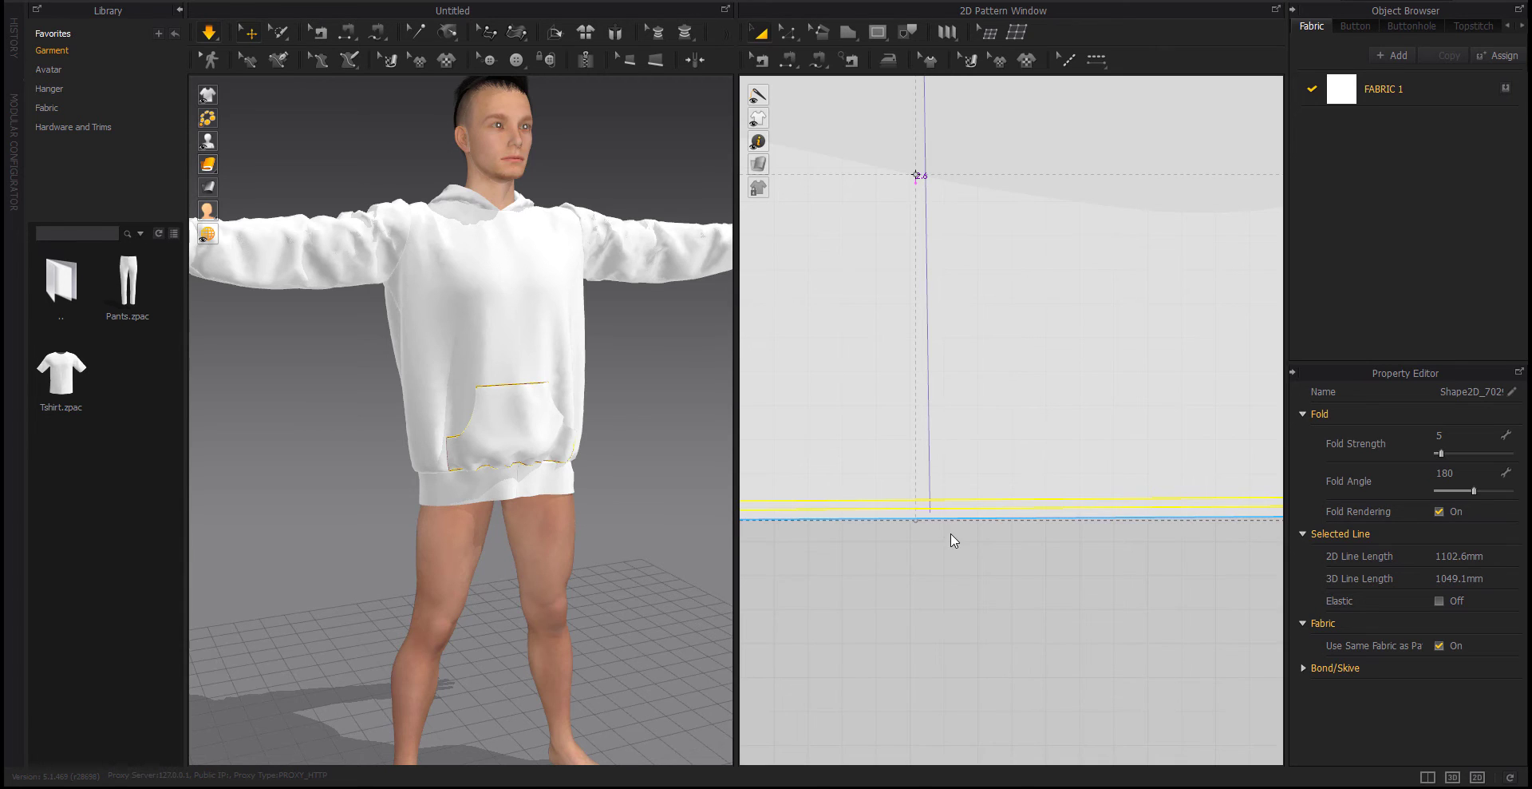
scroll(955, 538, "down", 2)
scroll(958, 537, "down", 5)
left_click(958, 547)
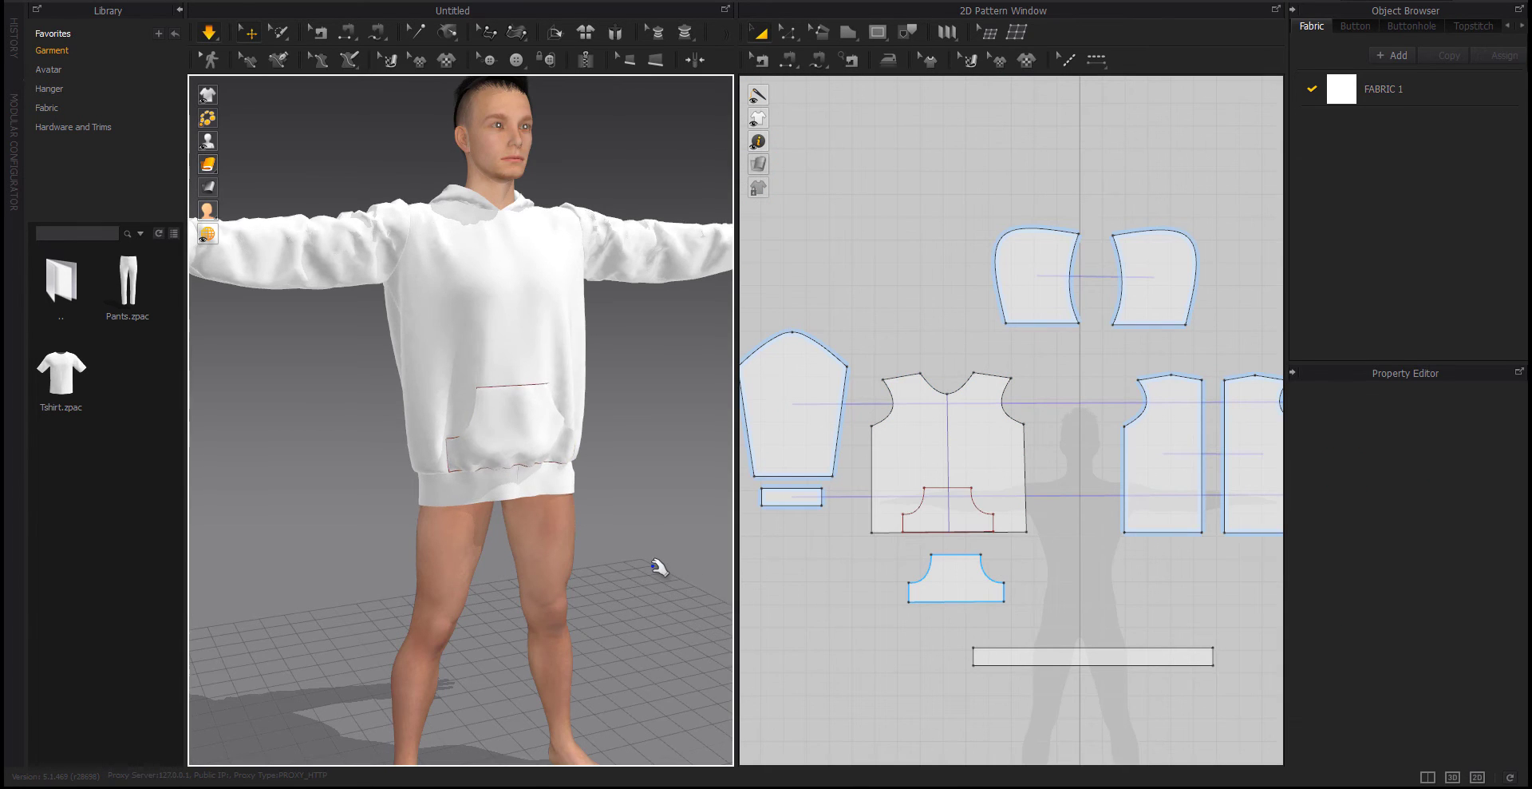
Marquee-select all the hoodie pattern pieces in the 2D window
key("8")
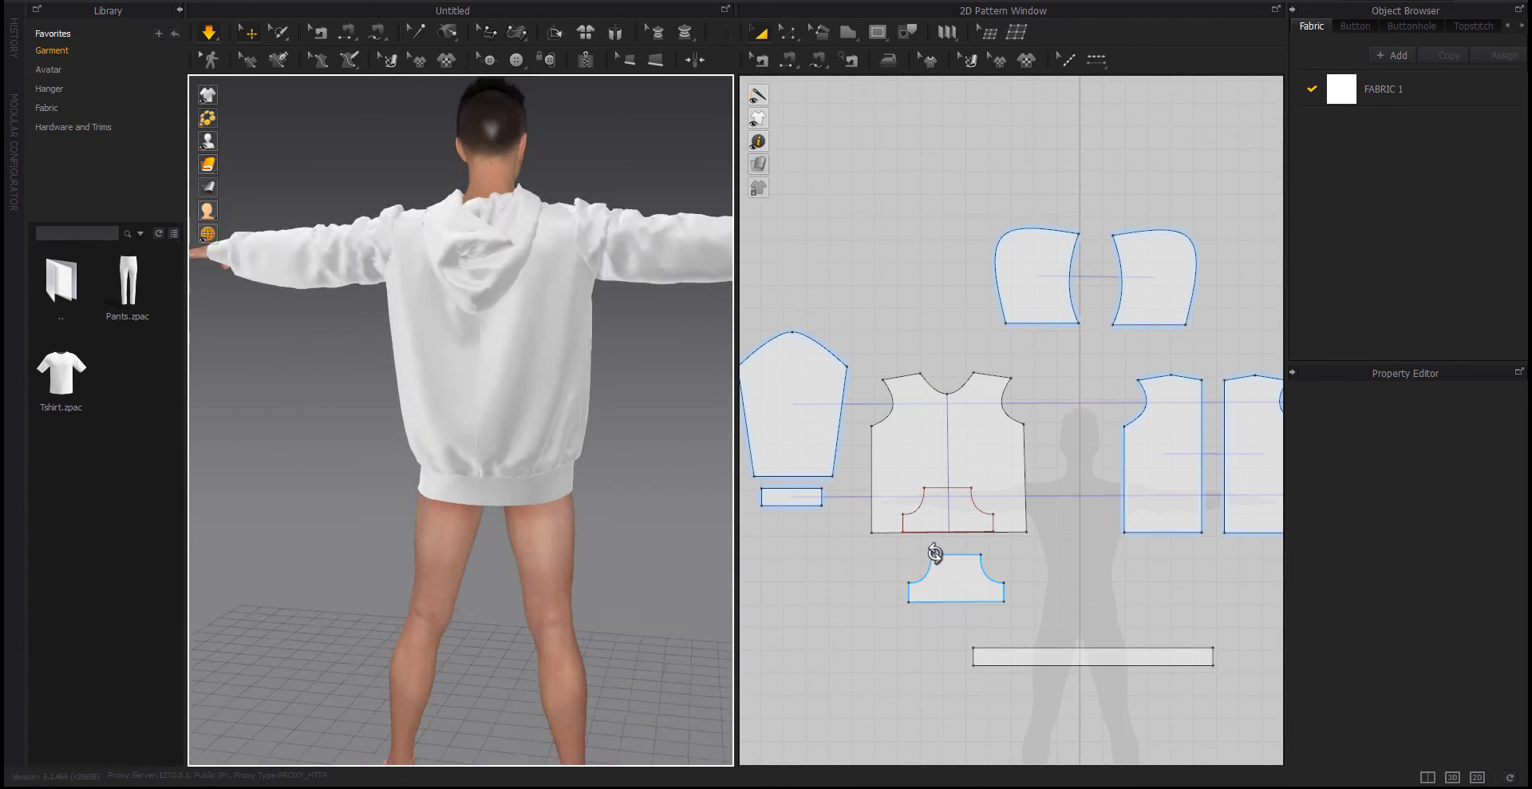
key("2")
scroll(1057, 537, "down", 3)
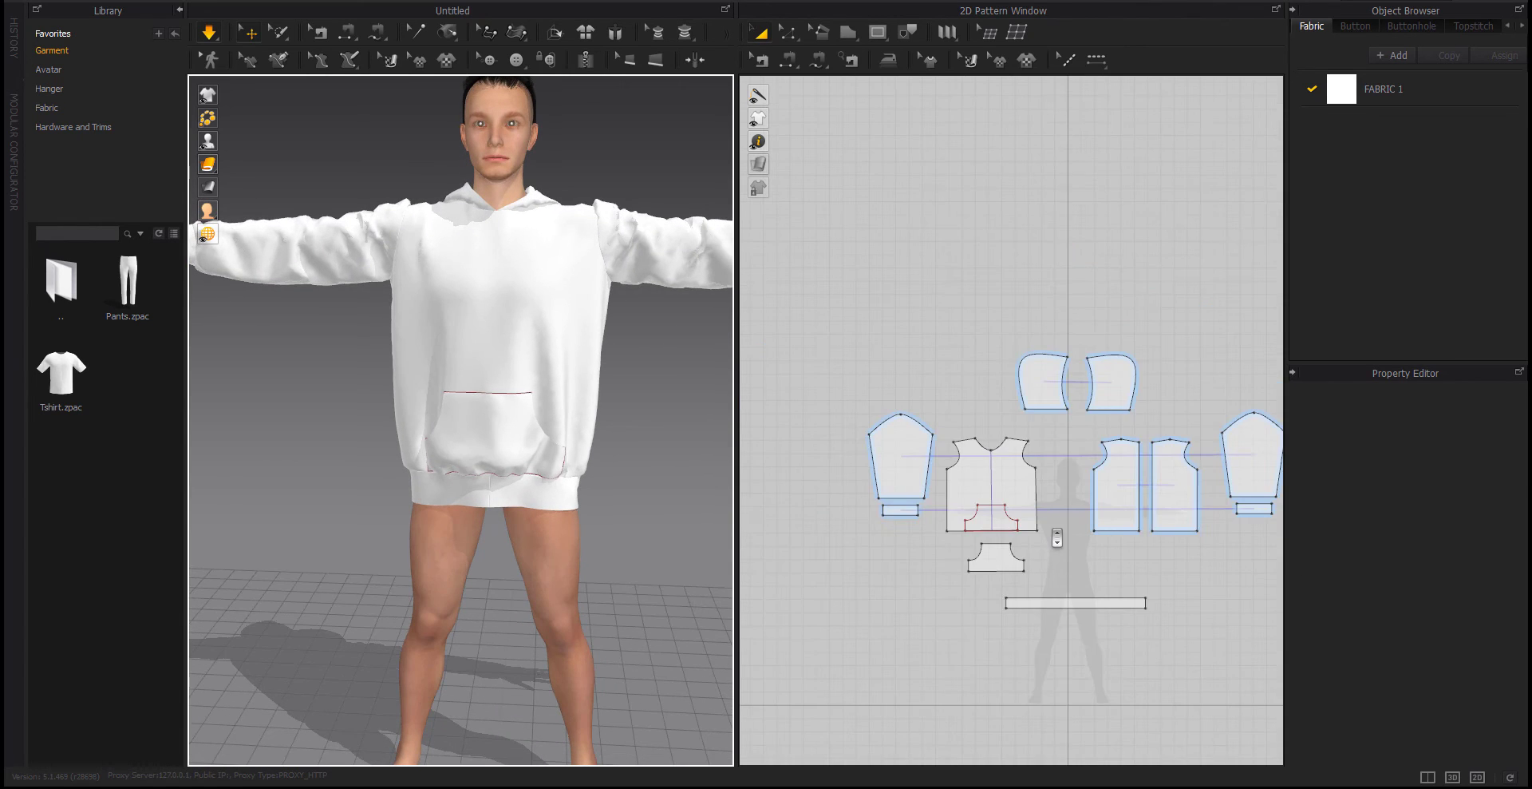
scroll(1057, 537, "down", 2)
middle_click_drag(1023, 532, 982, 525)
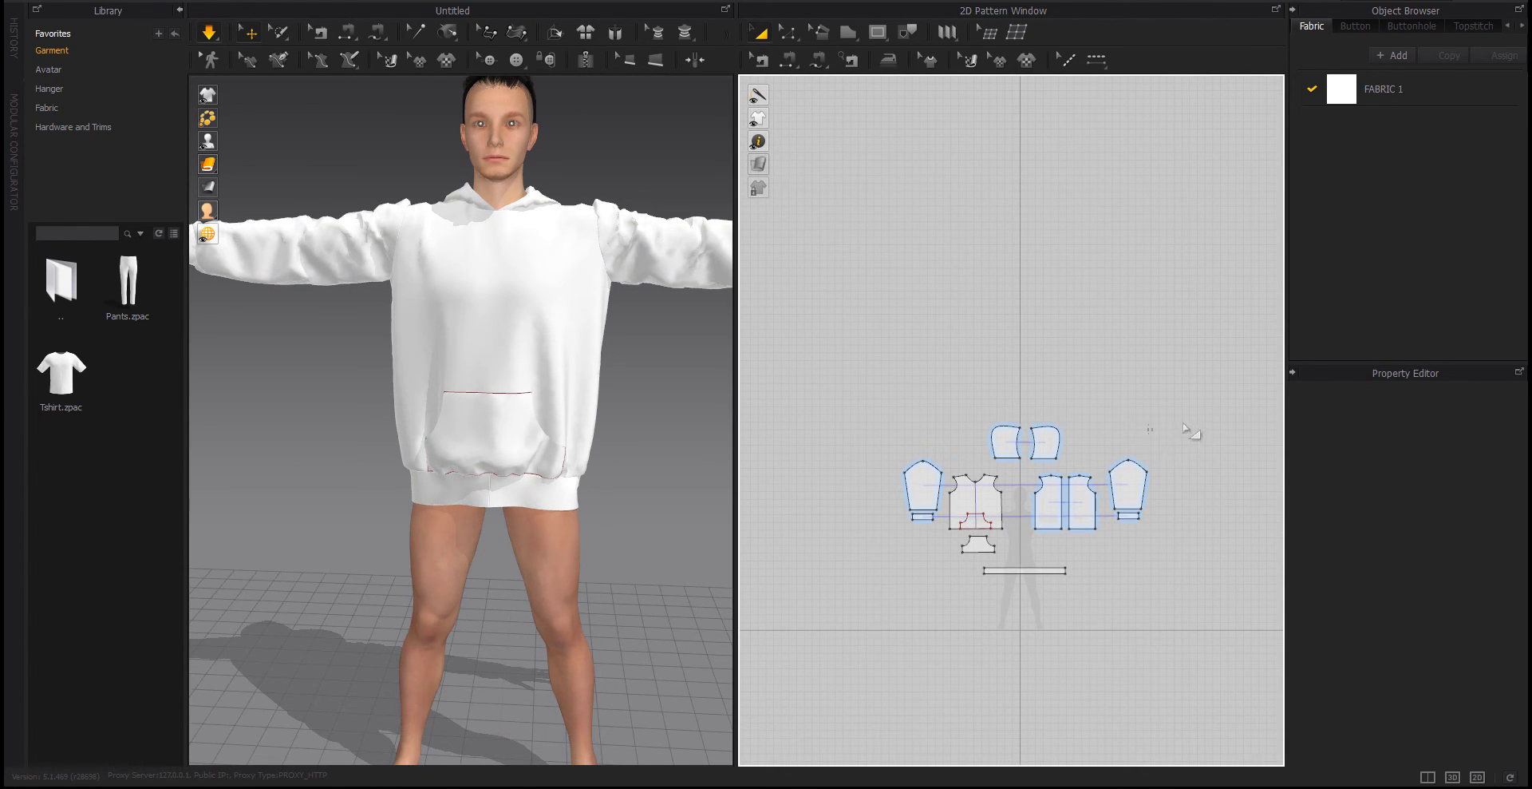
left_click_drag(1183, 421, 942, 621)
left_click(947, 621)
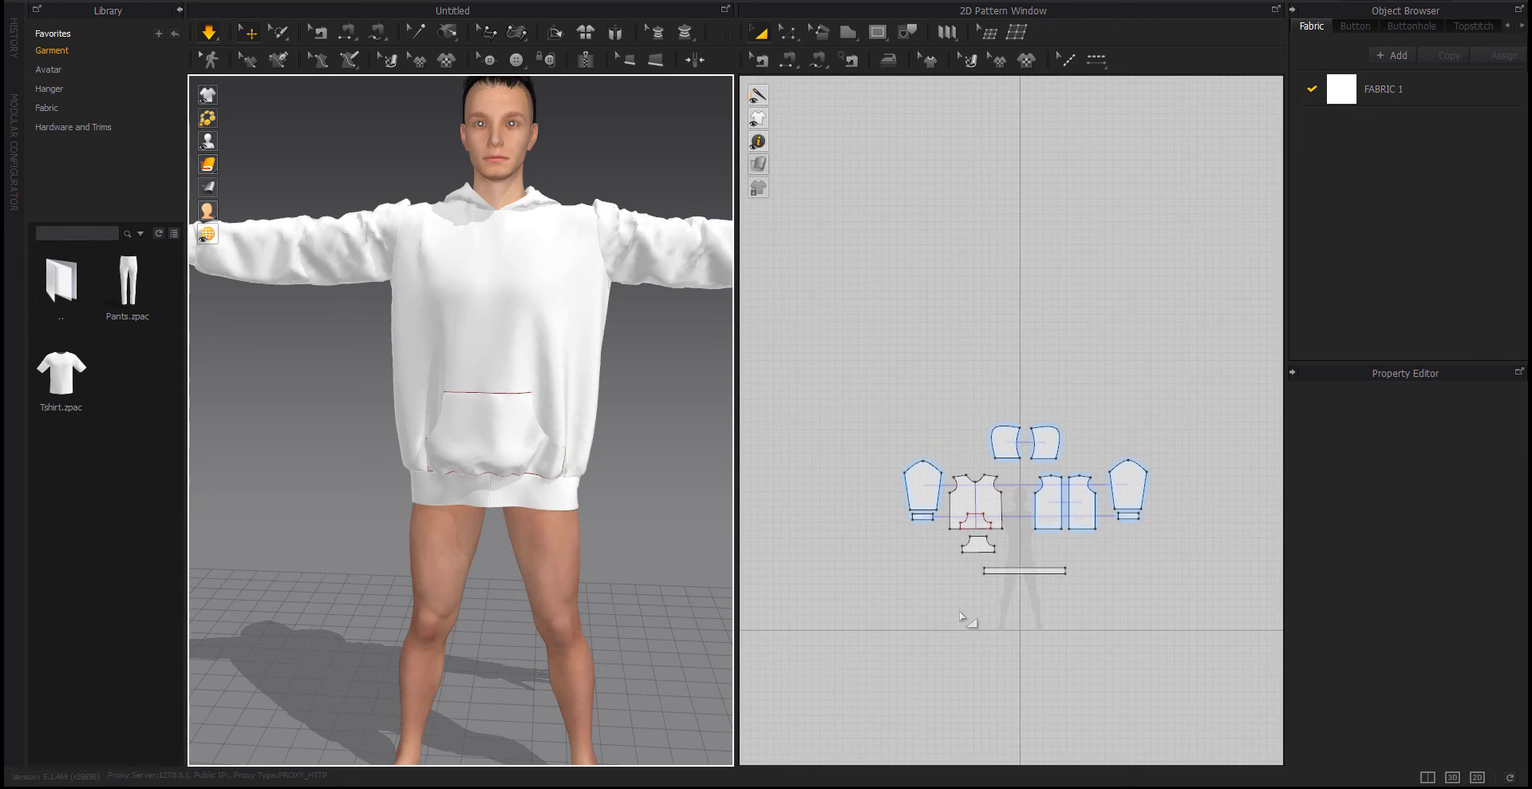
left_click_drag(1238, 341, 862, 616)
key("ctrl+c")
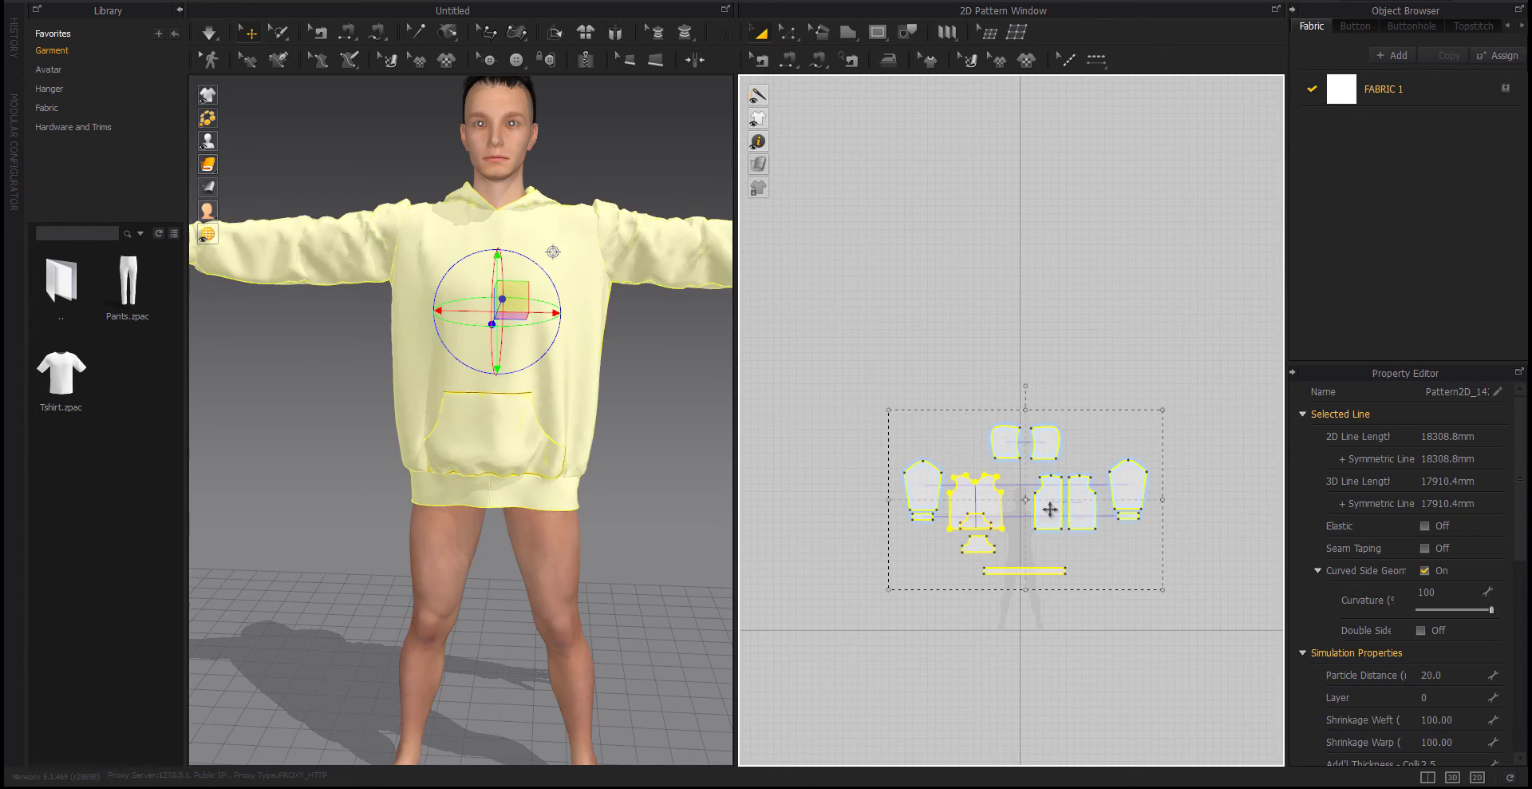
key("ctrl+v")
key("Escape")
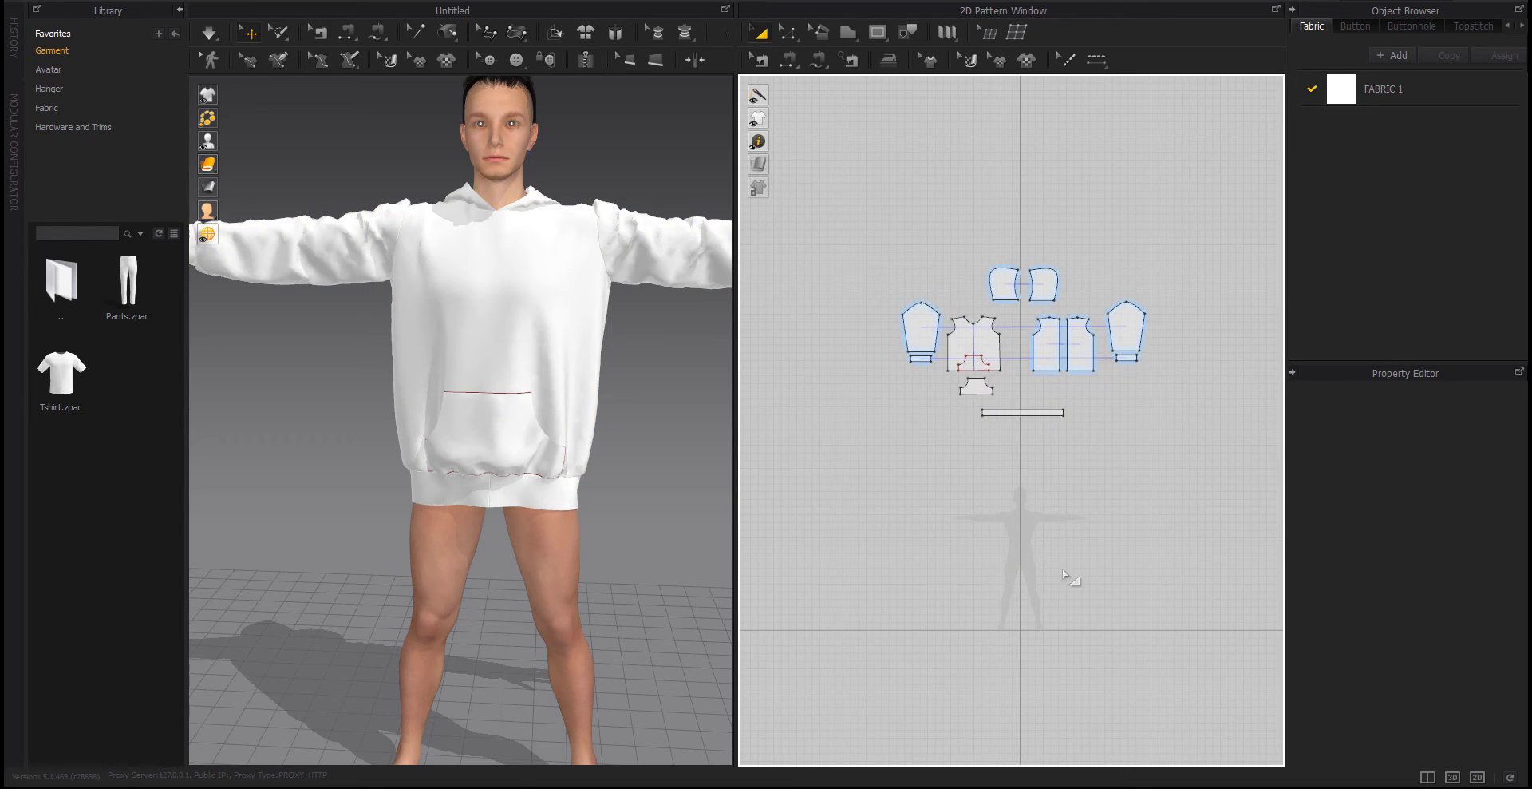
Deactivate the selected patterns and hide them from the 3D scene
scroll(1069, 576, "up", 5)
scroll(1019, 631, "down", 3)
scroll(968, 539, "down", 3)
scroll(878, 423, "up", 2)
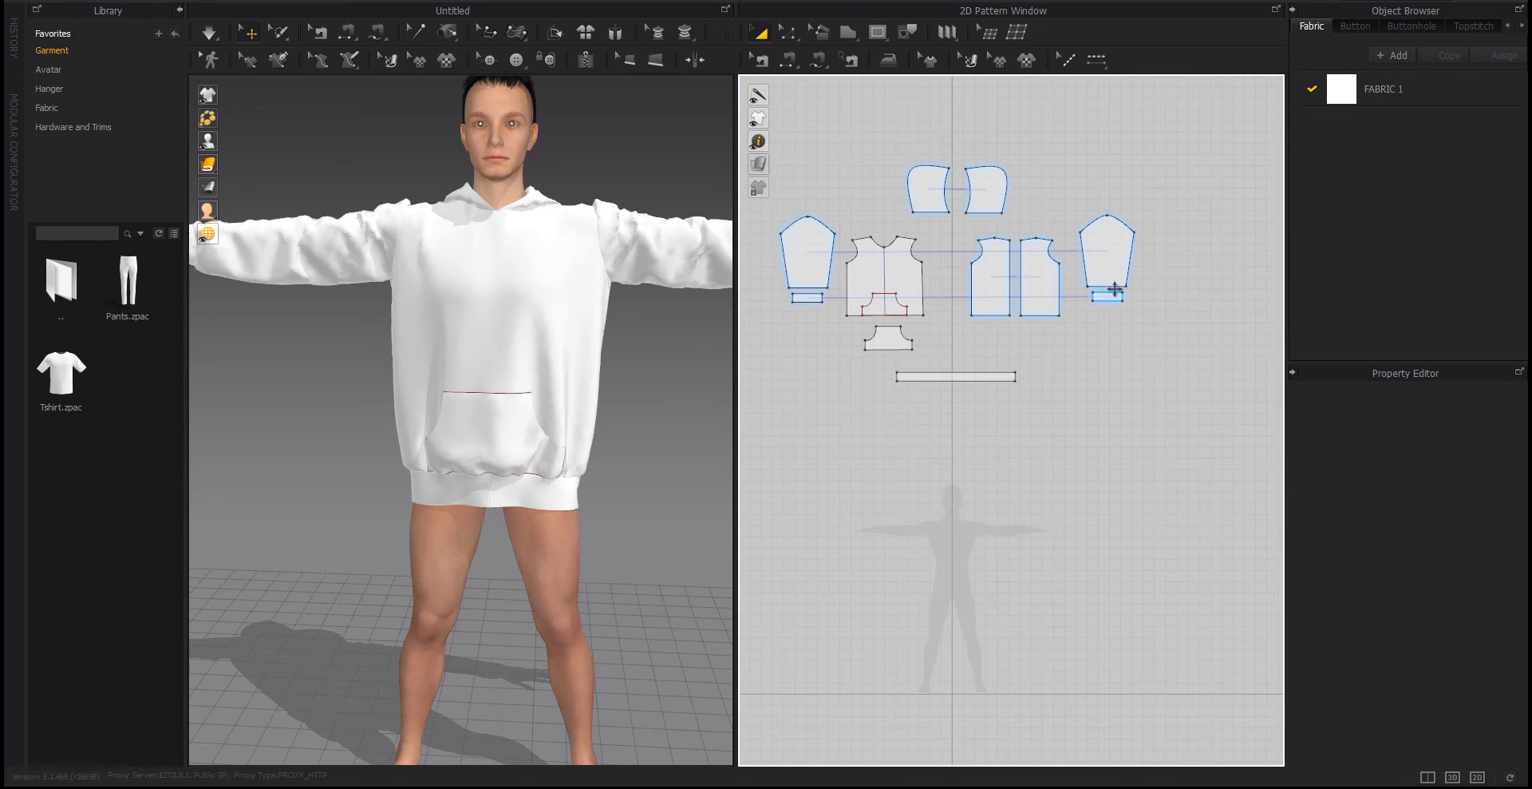
left_click_drag(736, 493, 738, 488)
right_click(889, 297)
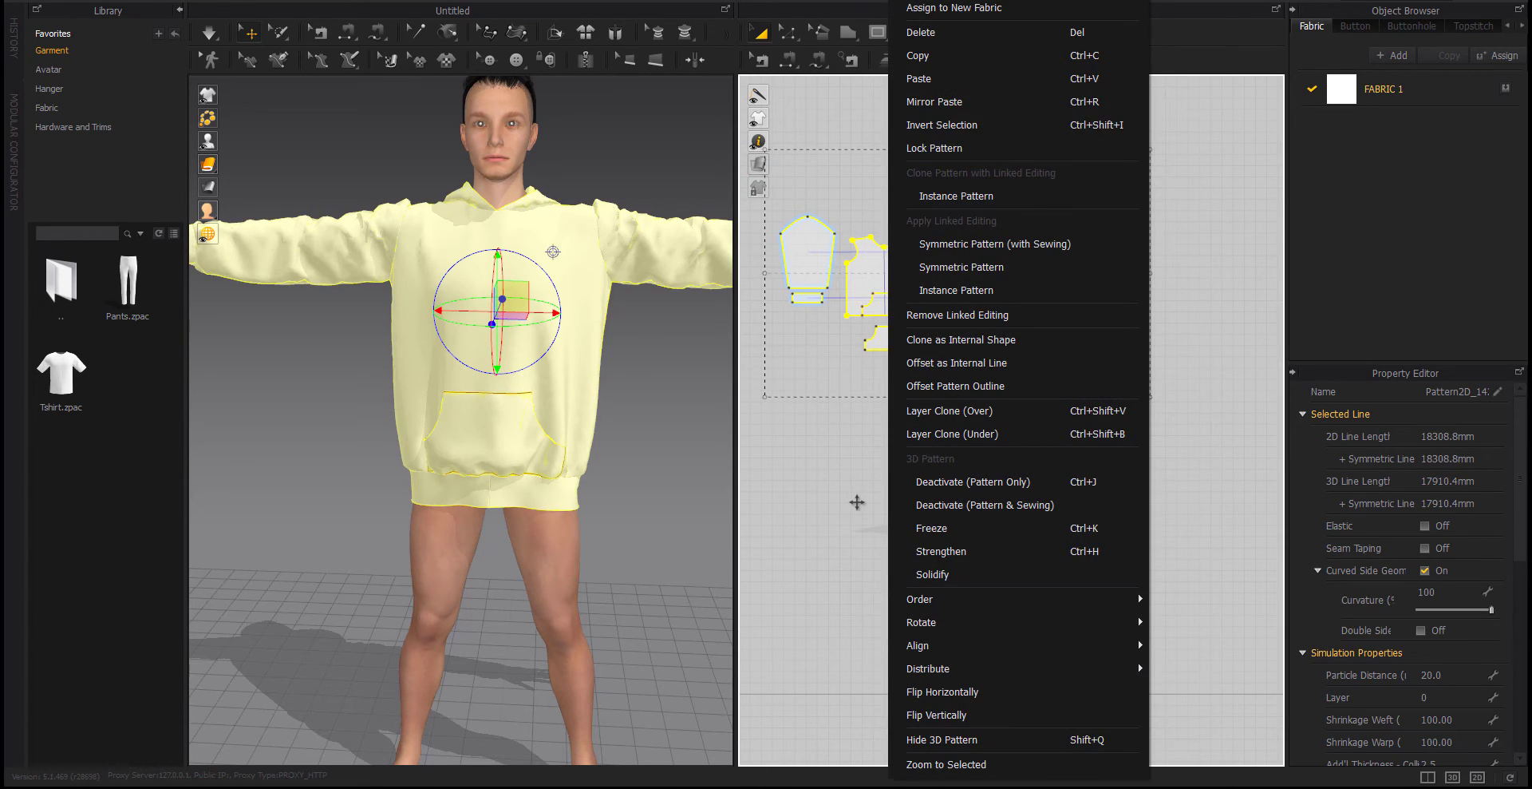
left_click(938, 506)
right_click(932, 380)
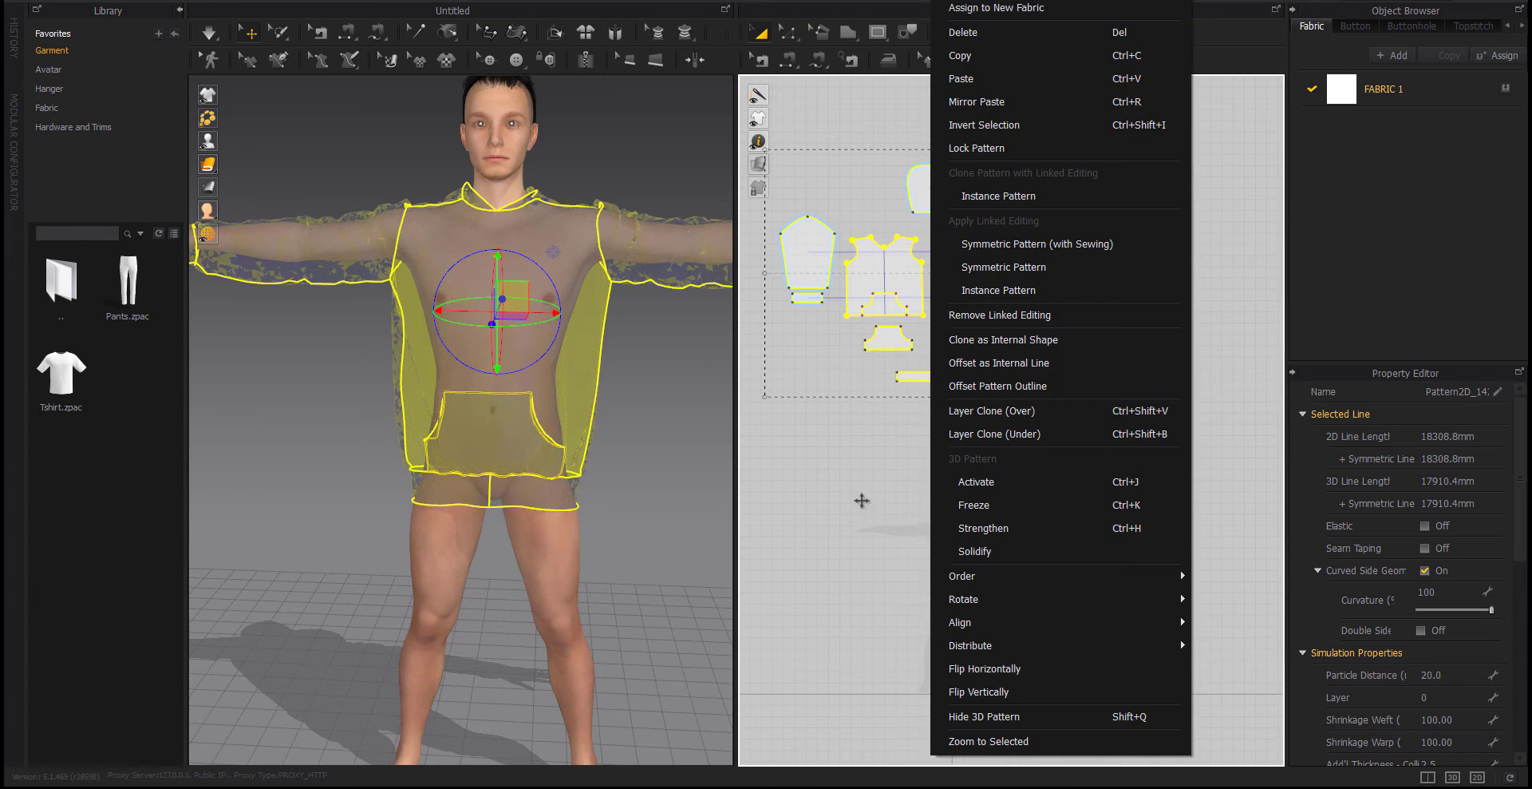
left_click(978, 722)
mouse_move(554, 535)
middle_mouse_down()
mouse_move(558, 427)
mouse_move(684, 514)
middle_mouse_up()
scroll(534, 399, "up", 2)
Draw a tall rectangular panel over one leg with the Rectangle tool
left_click(954, 608)
scroll(955, 608, "up", 3)
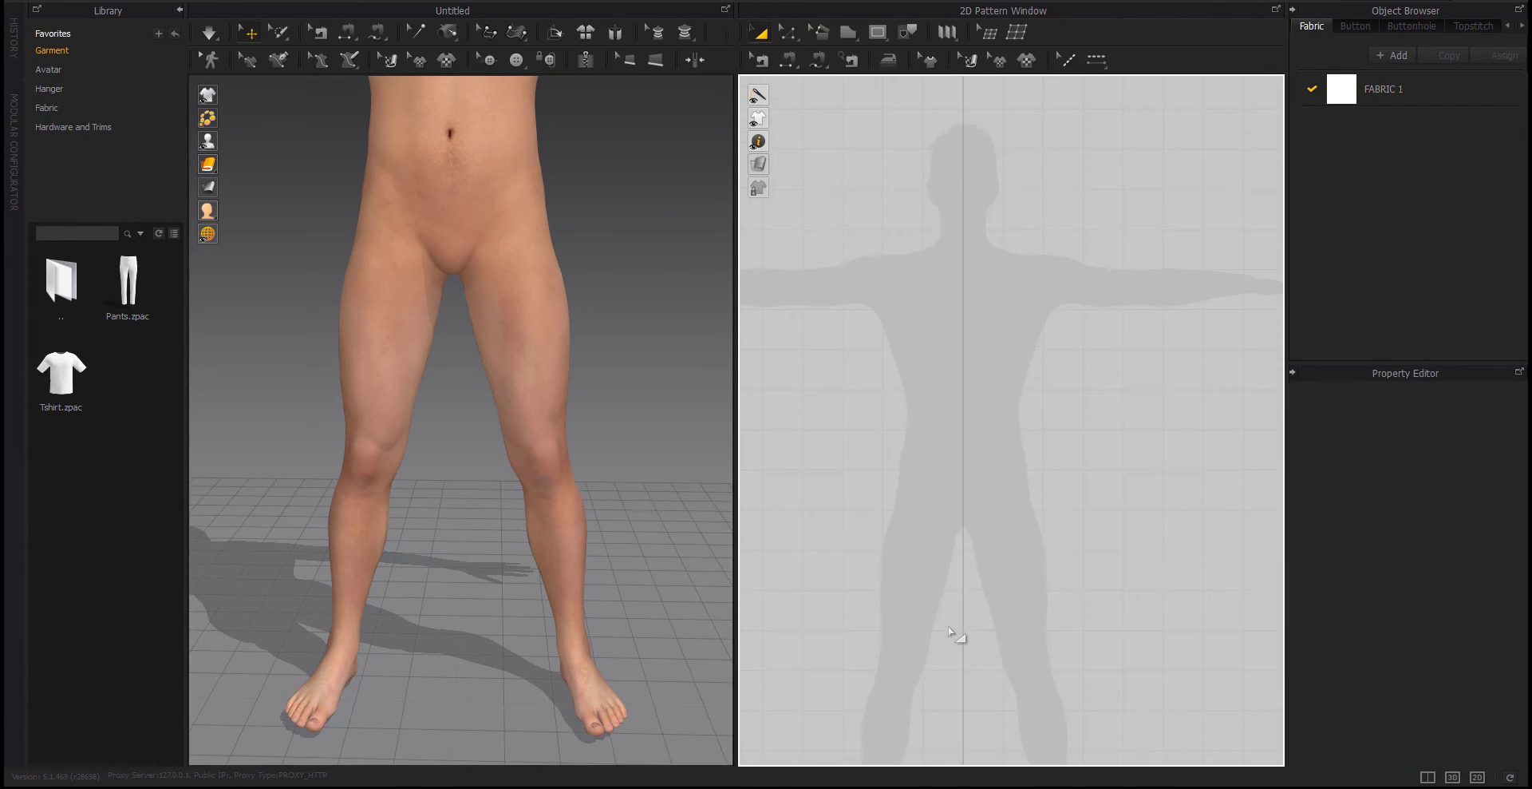
middle_click_drag(958, 631, 963, 425)
left_click(848, 31)
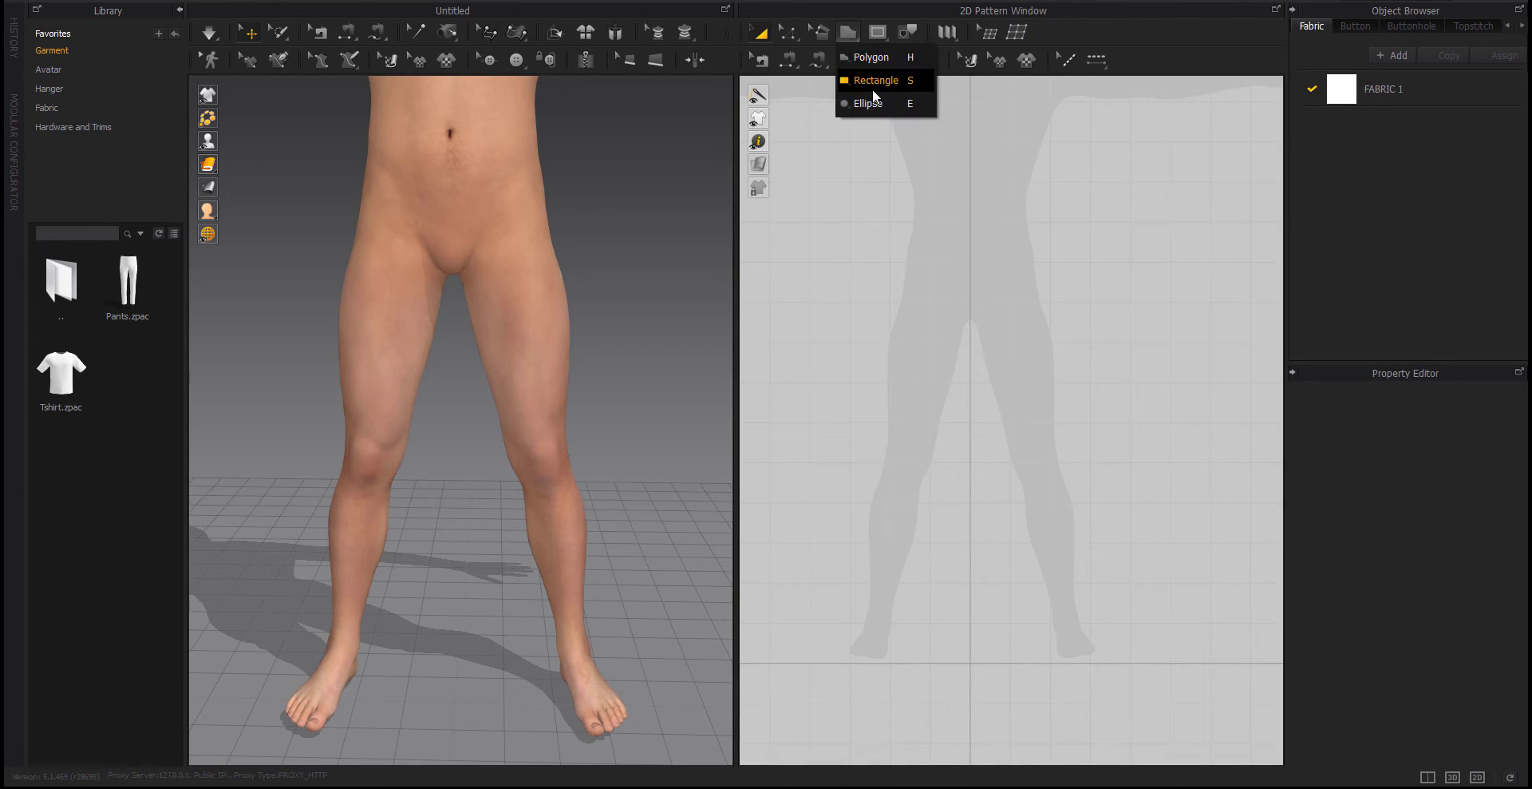
left_click(874, 80)
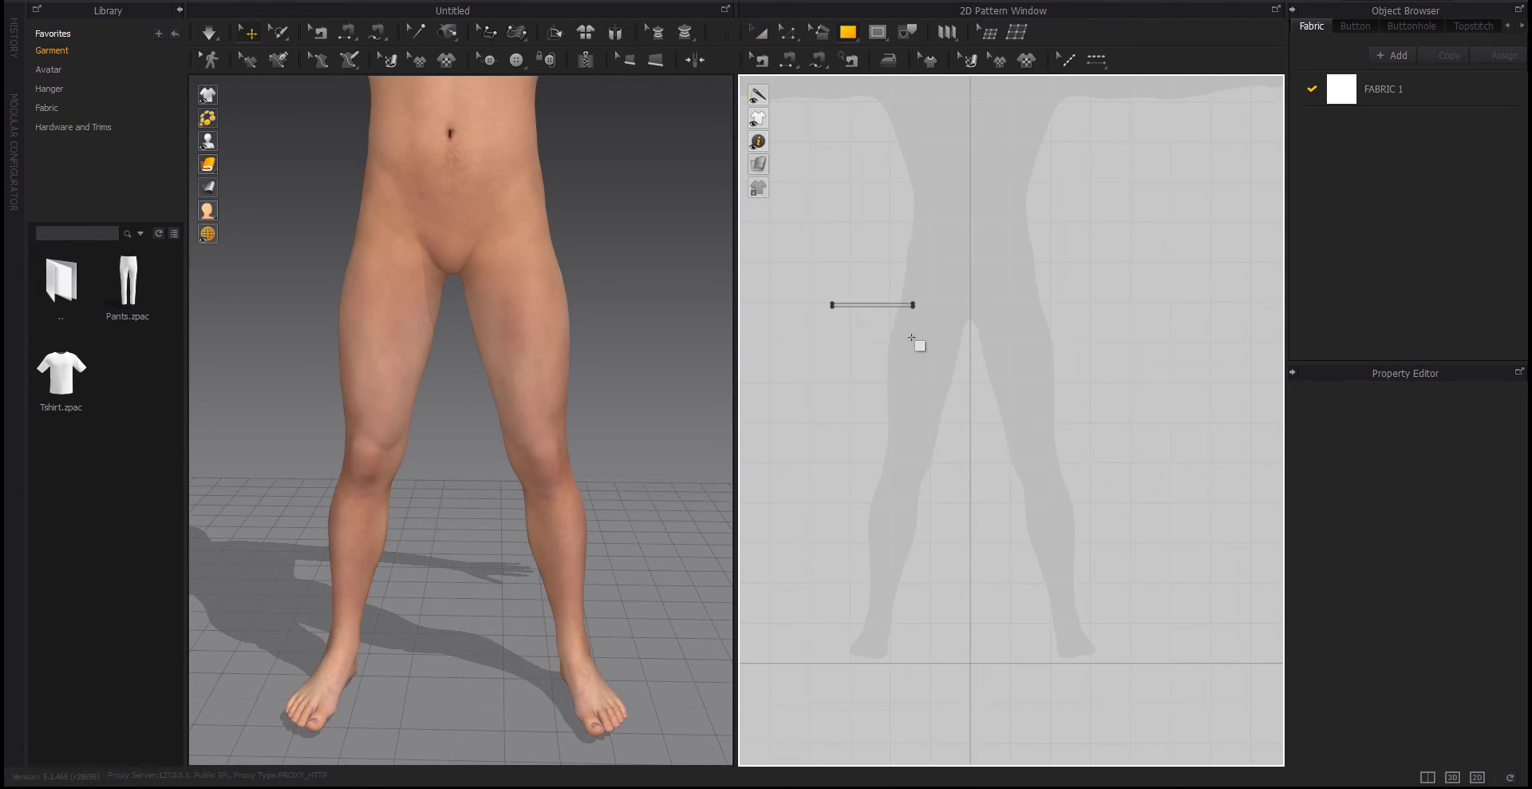
left_click_drag(912, 338, 931, 604)
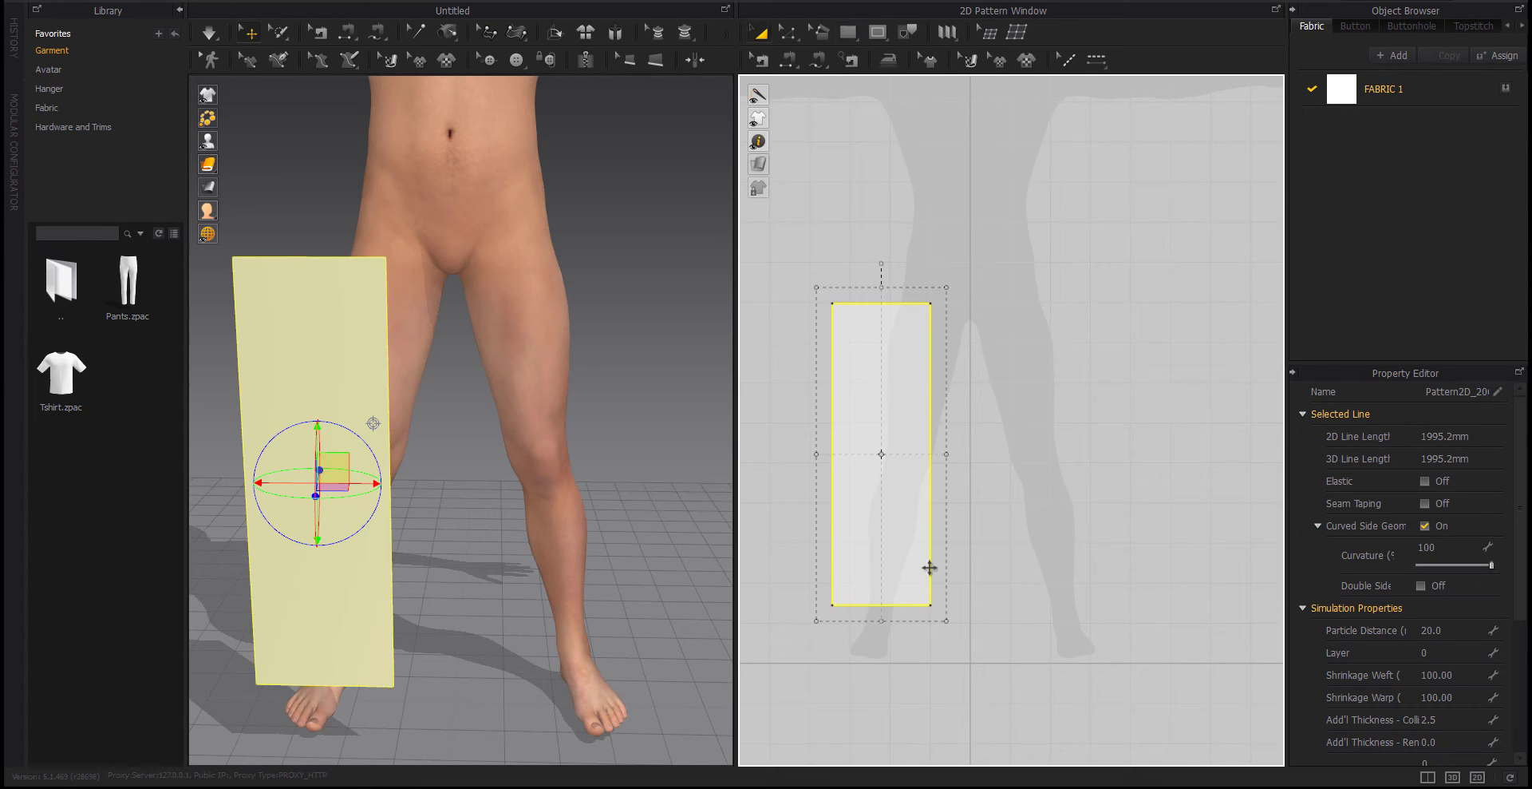
Add a mirrored symmetric copy with sewing and place it over the other leg
right_click(909, 510)
left_click(958, 219)
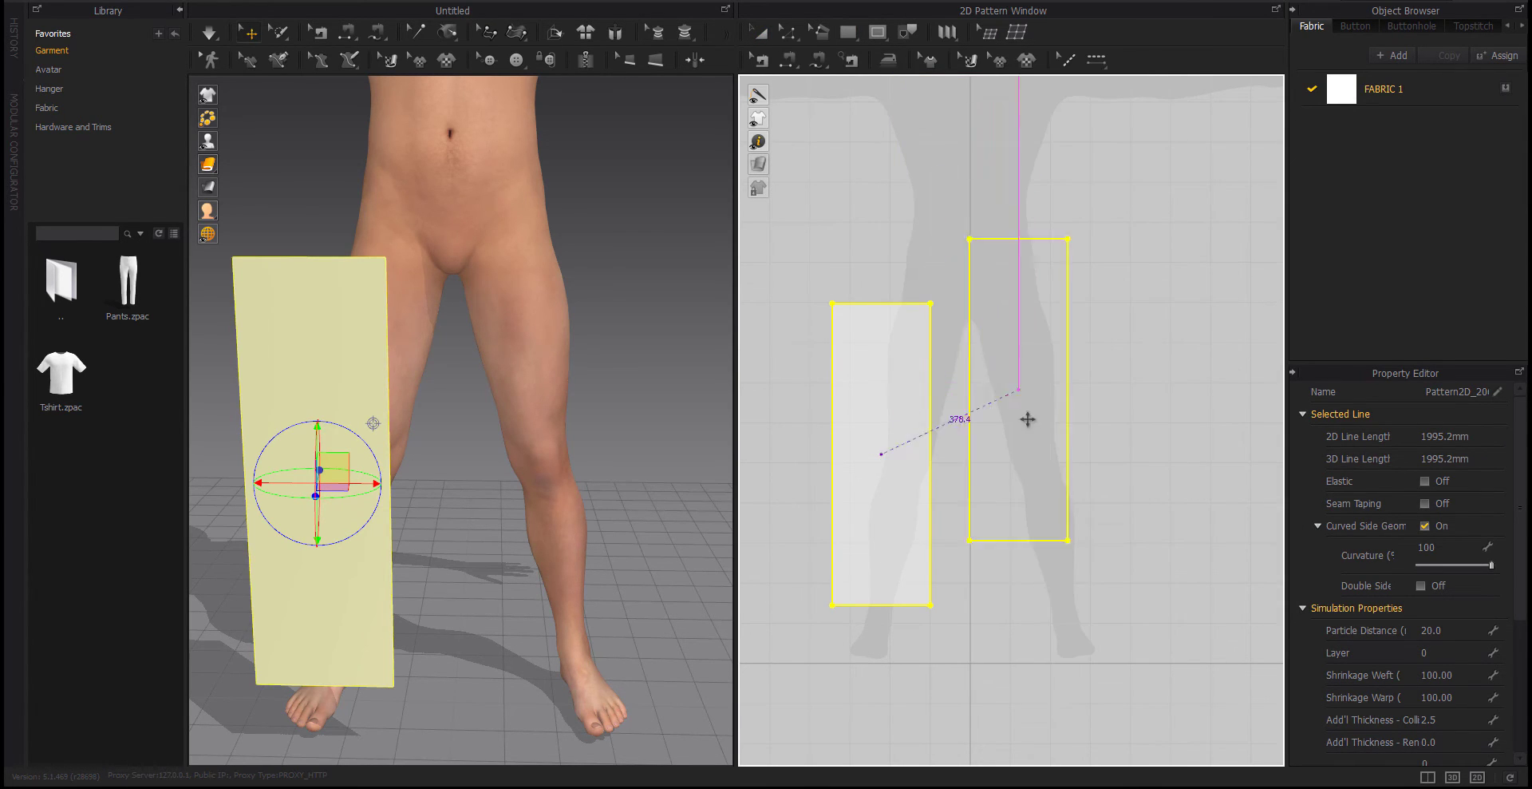
left_click(994, 462)
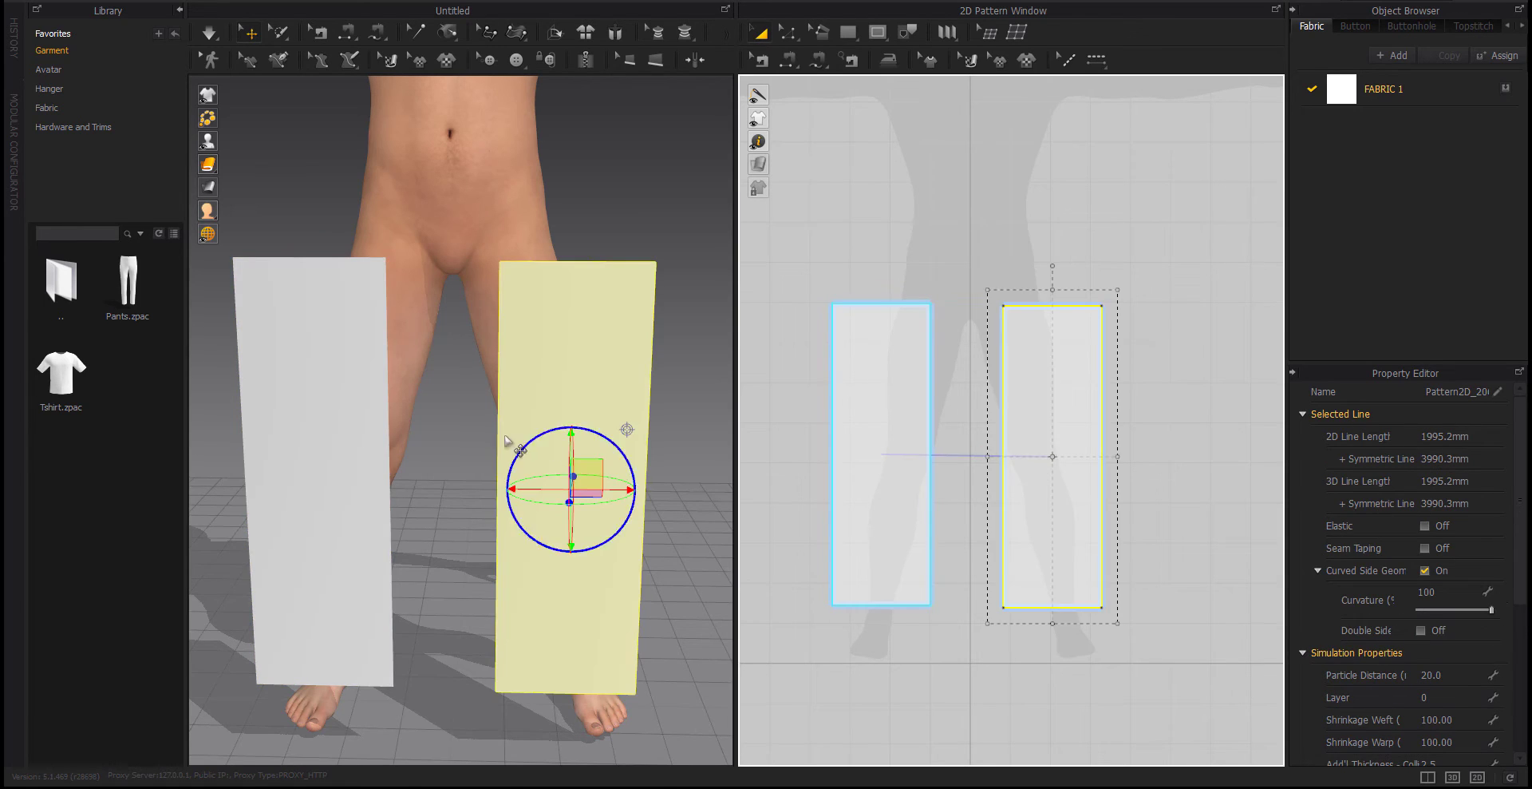
left_click(907, 401)
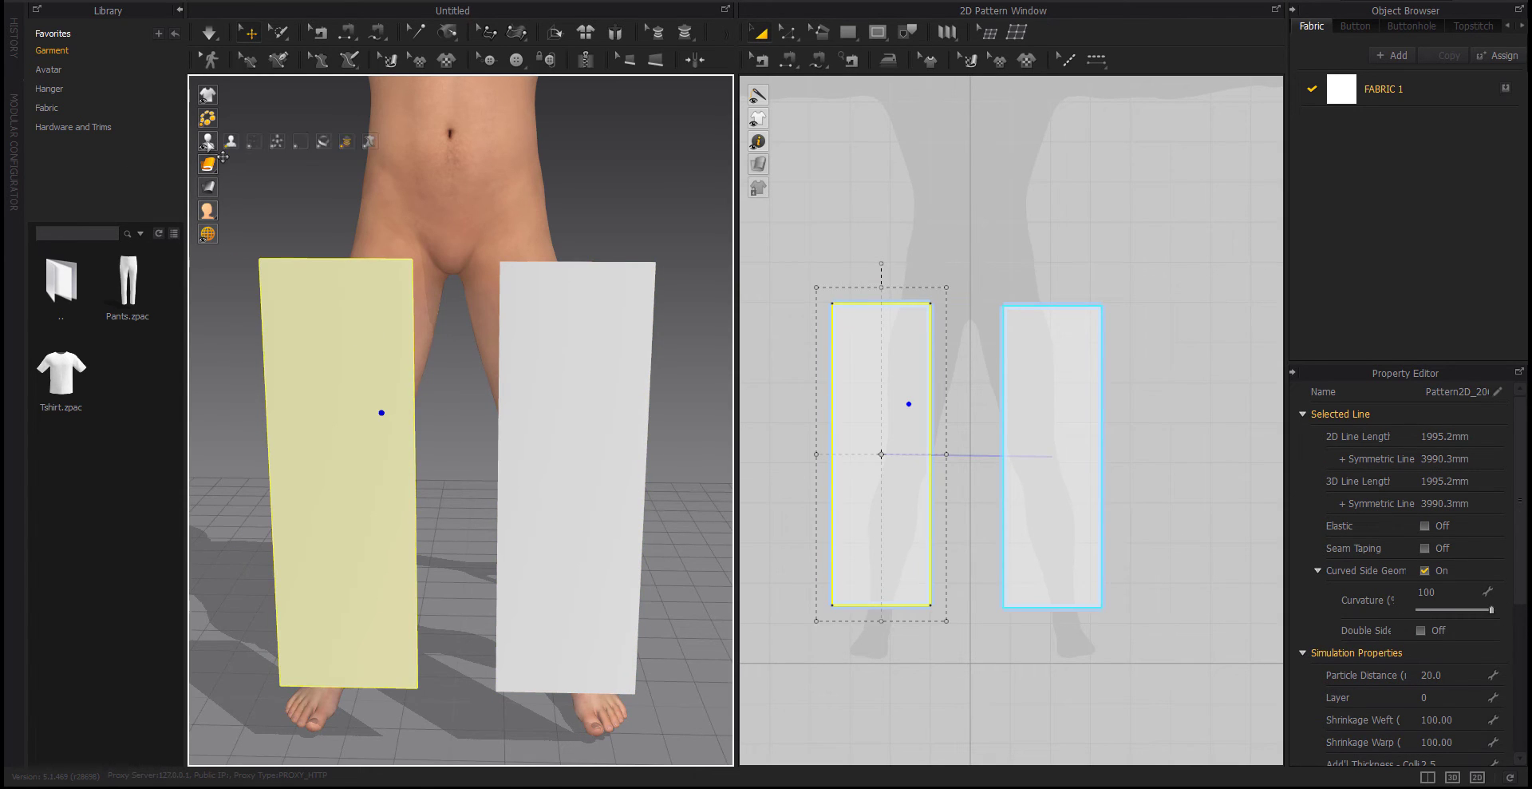
left_click(180, 11)
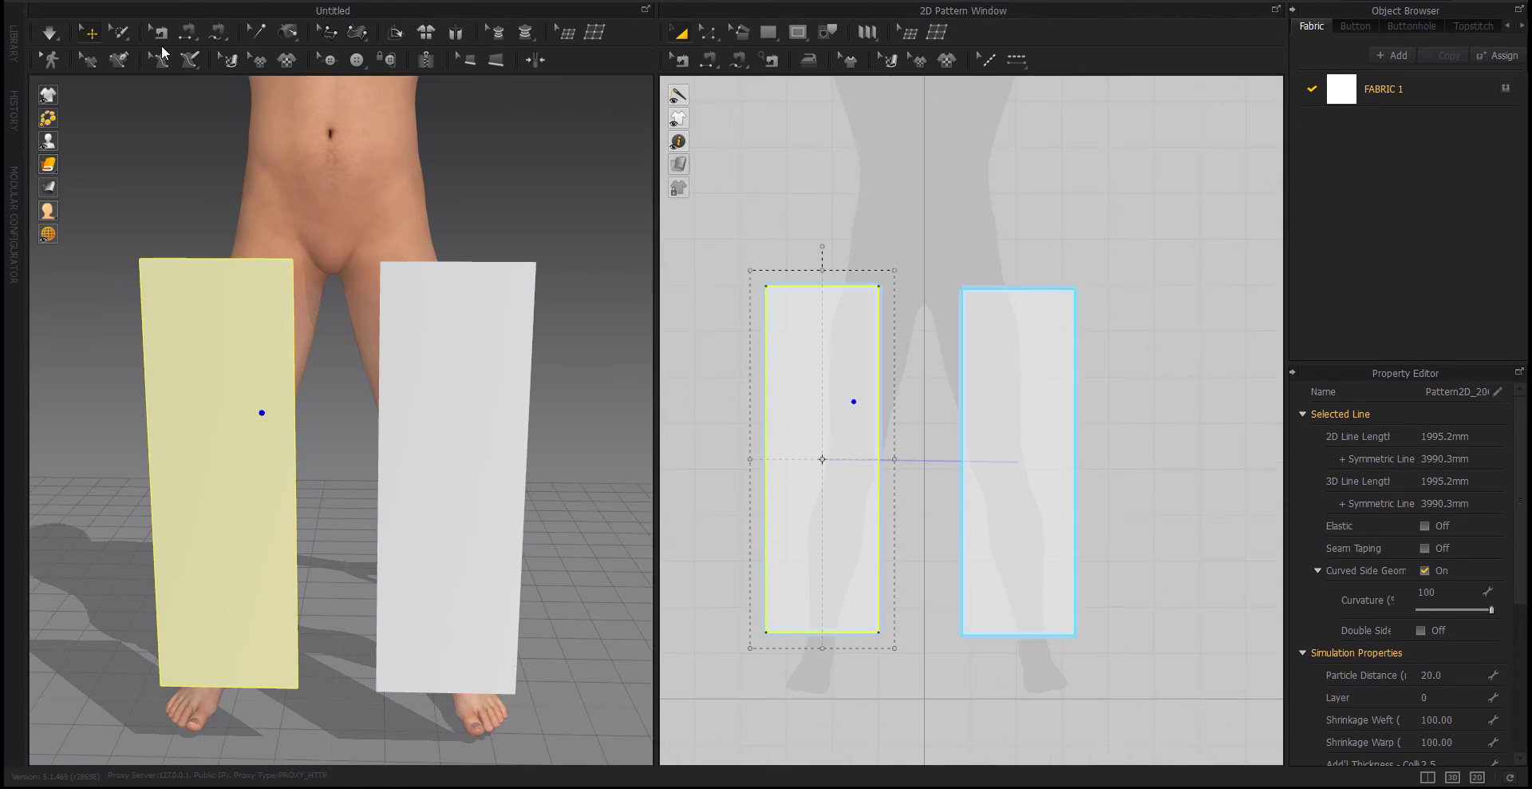
Wrap the two leg panels around the front of each leg using arrangement points
left_click(48, 139)
right_click_drag(164, 325, 359, 327)
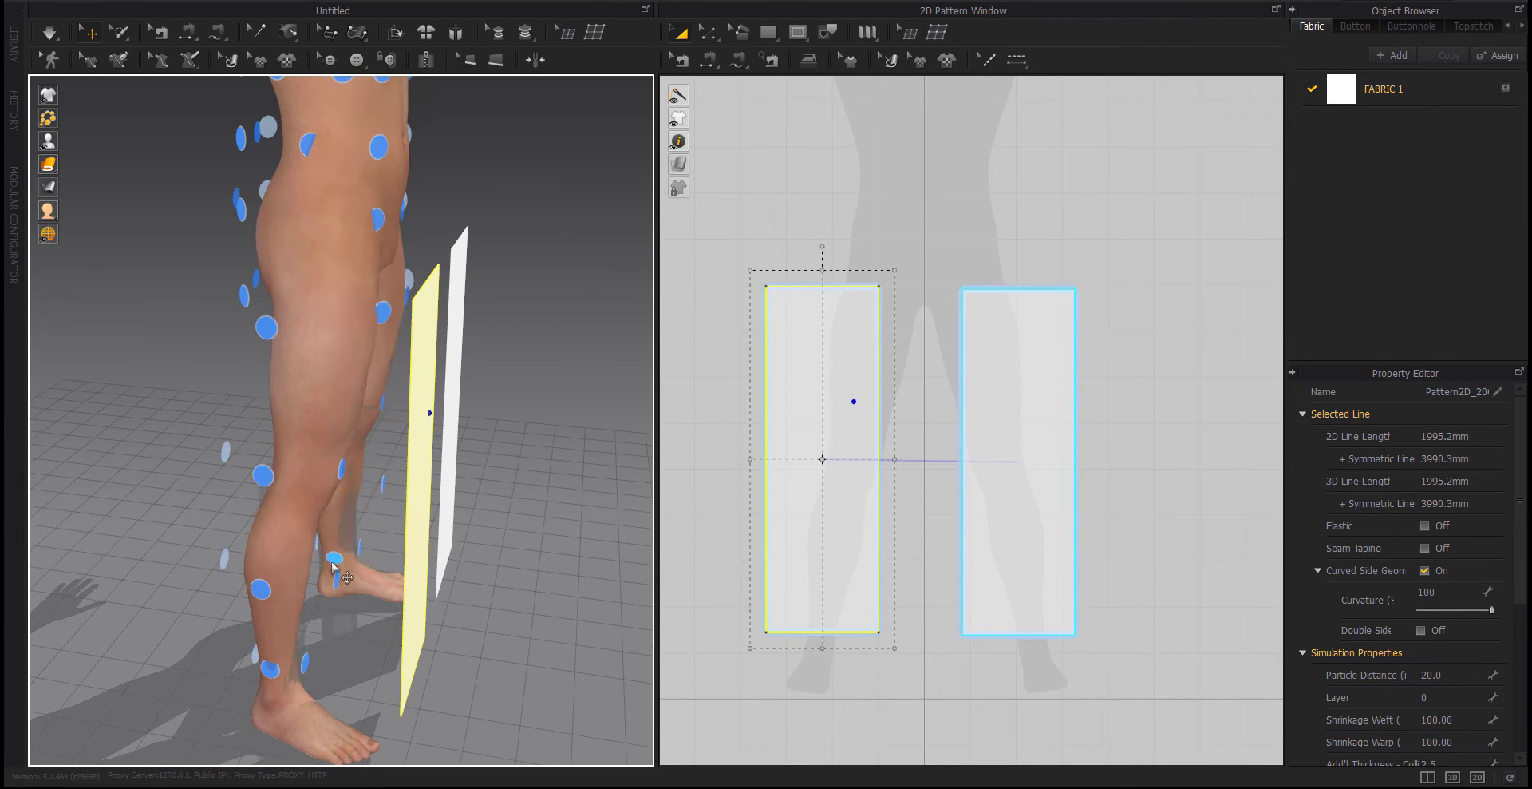
left_click(343, 471)
right_click_drag(355, 519, 252, 440)
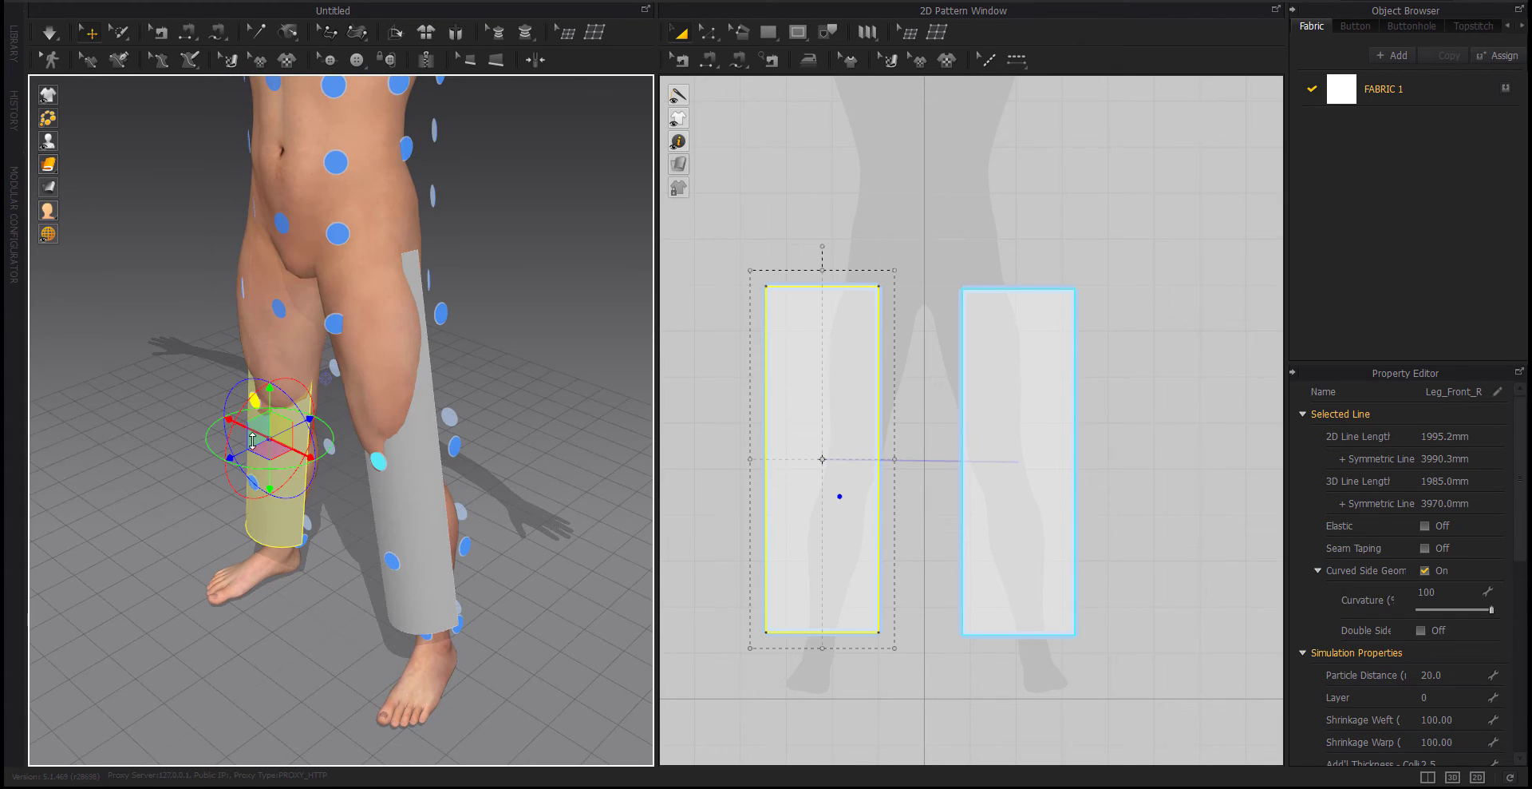
left_click_drag(243, 455, 188, 470)
left_click(398, 495)
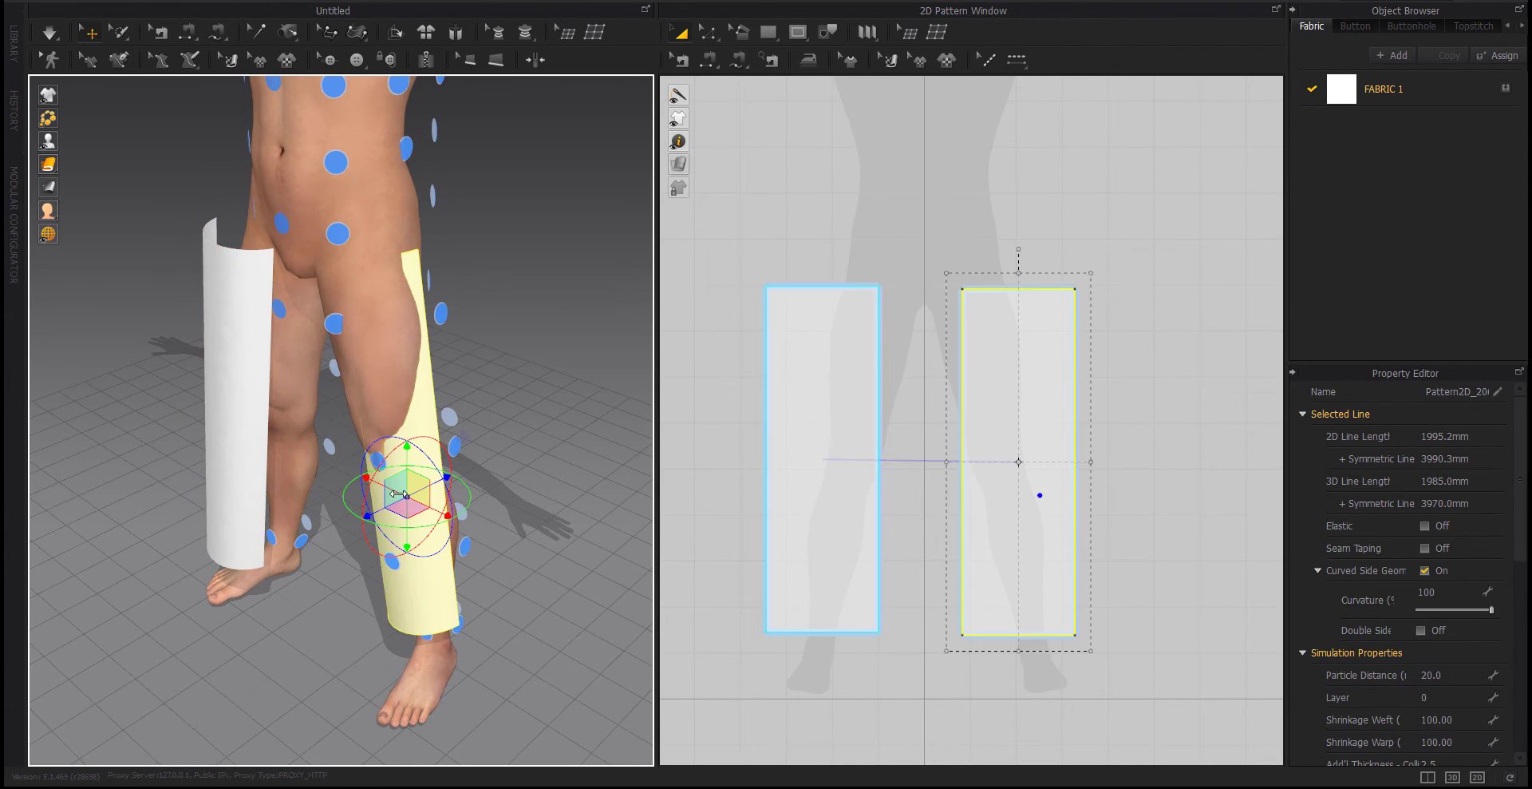
left_click_drag(383, 505, 376, 527)
right_click_drag(377, 527, 369, 375)
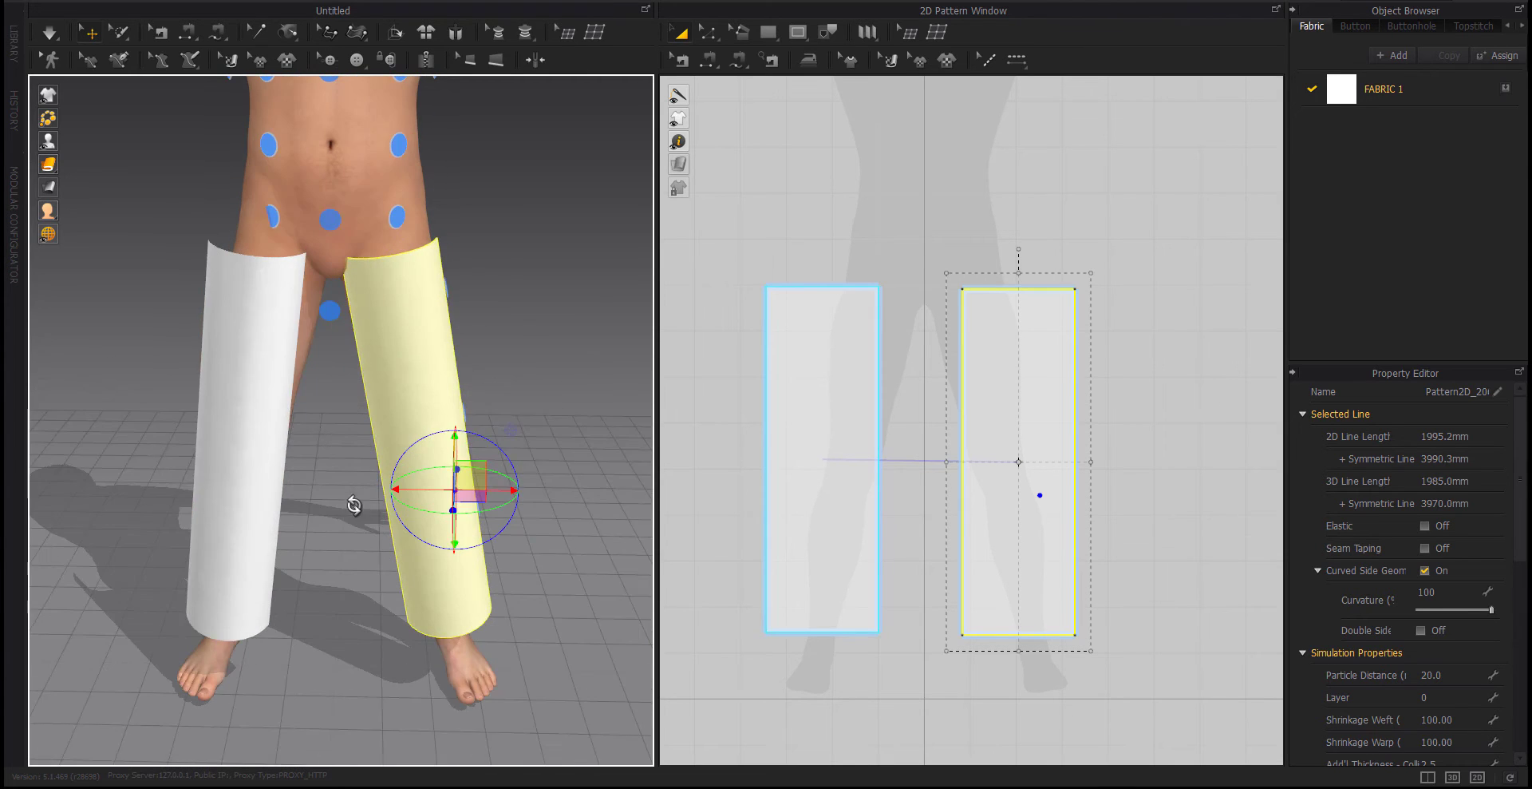
mouse_move(377, 301)
right_mouse_down()
mouse_move(286, 373)
mouse_move(424, 359)
mouse_move(311, 368)
right_mouse_up()
left_click(435, 349)
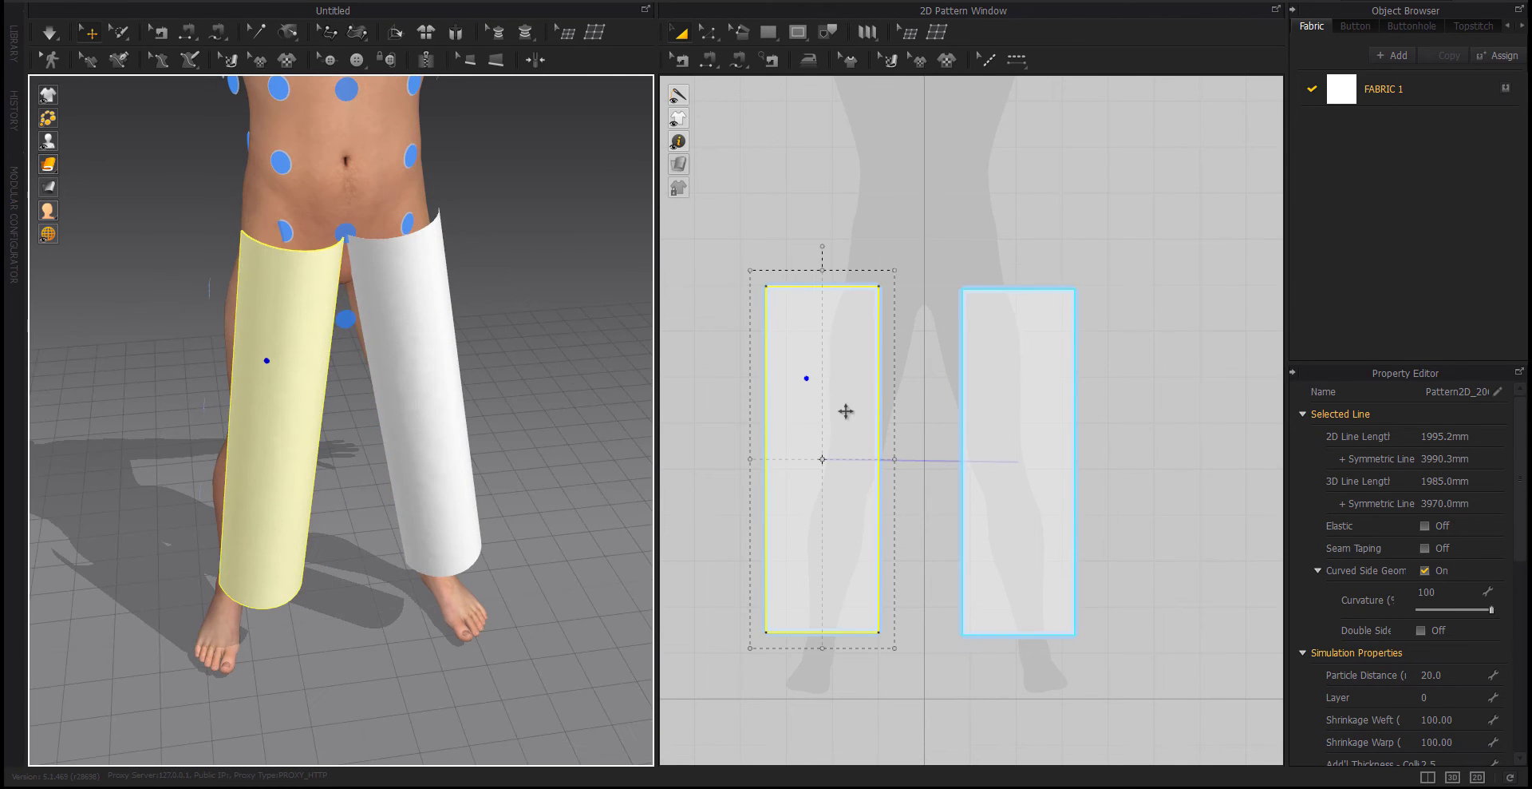
Copy and paste the panel pair and move the copies behind the legs
scroll(1150, 252, "down", 3)
left_click_drag(1149, 252, 824, 500)
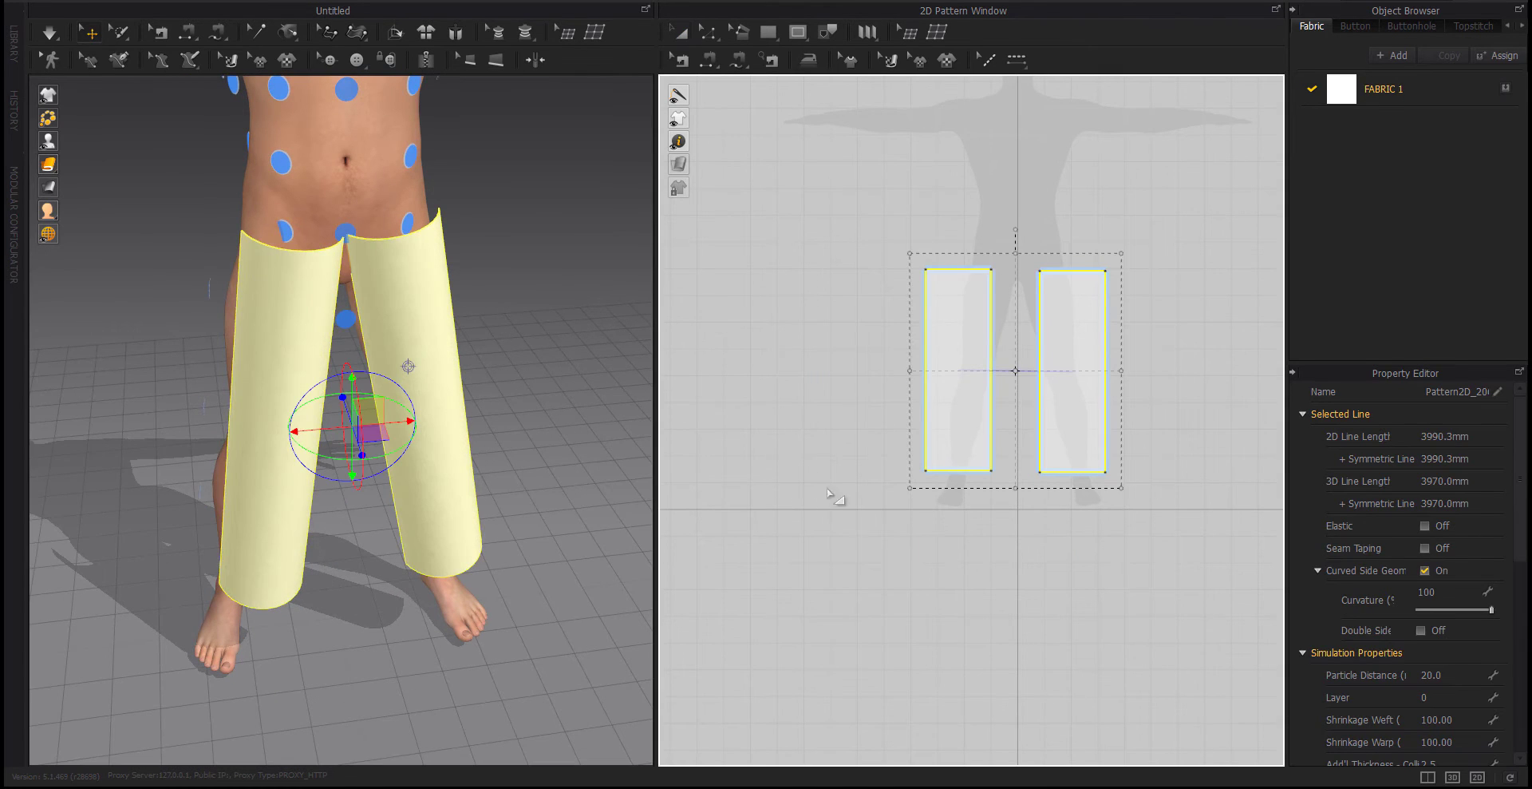
key("ctrl+c")
key("ctrl+v")
left_click(1139, 435)
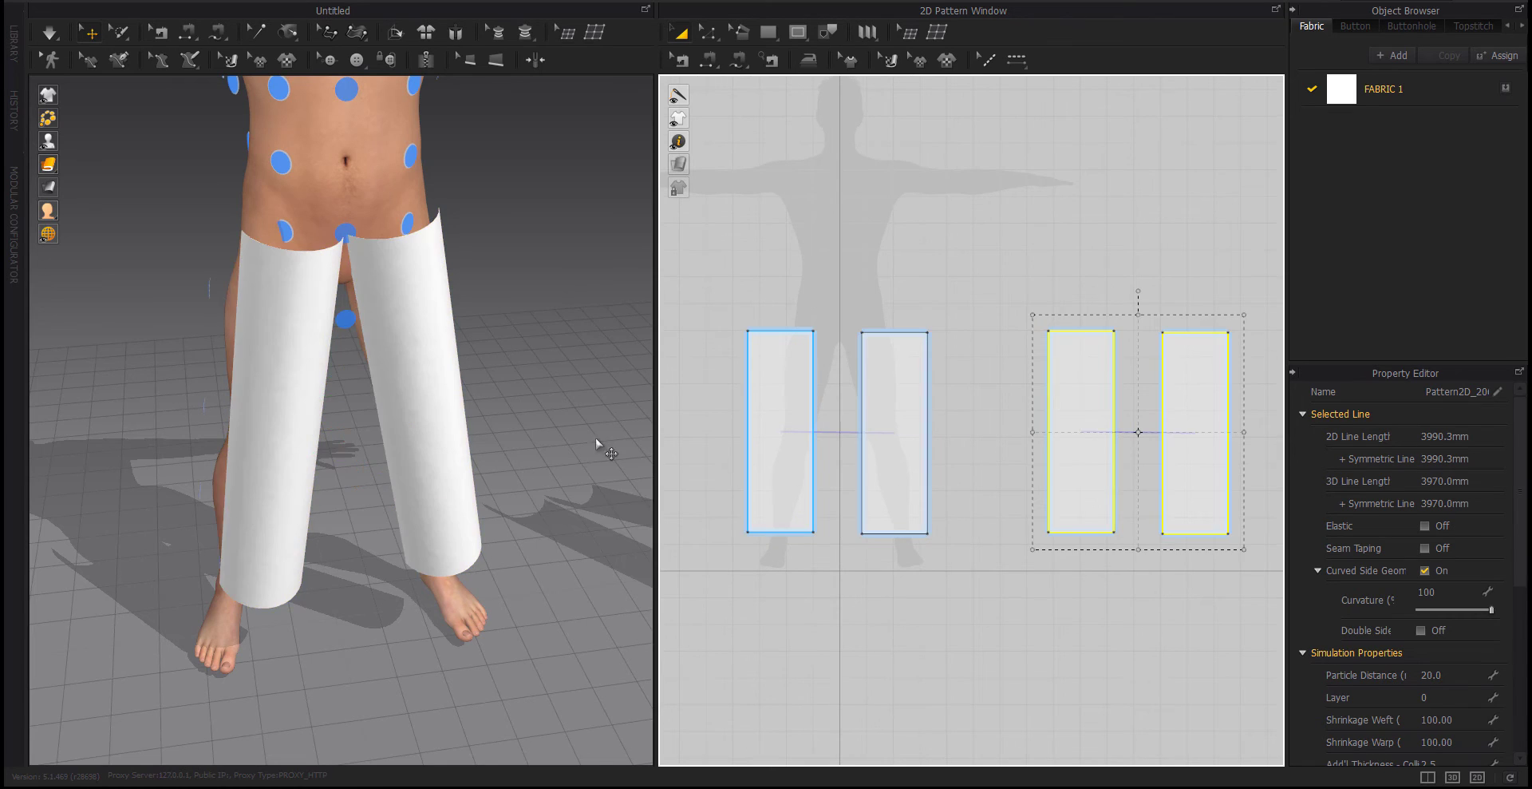
scroll(489, 461, "down", 2)
scroll(476, 457, "down", 2)
scroll(476, 457, "down", 4)
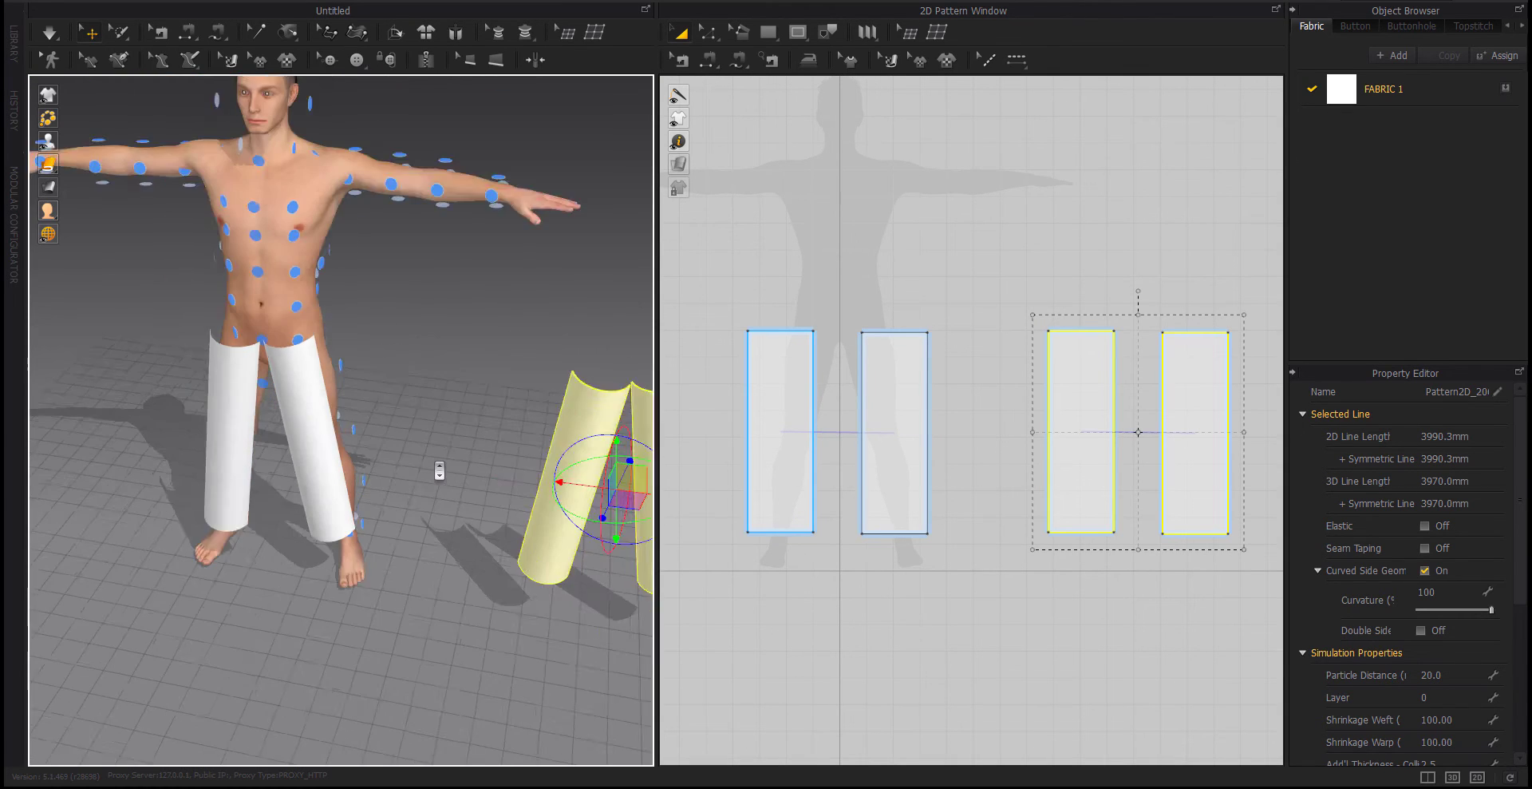
scroll(537, 472, "down", 2)
left_click_drag(537, 472, 259, 419)
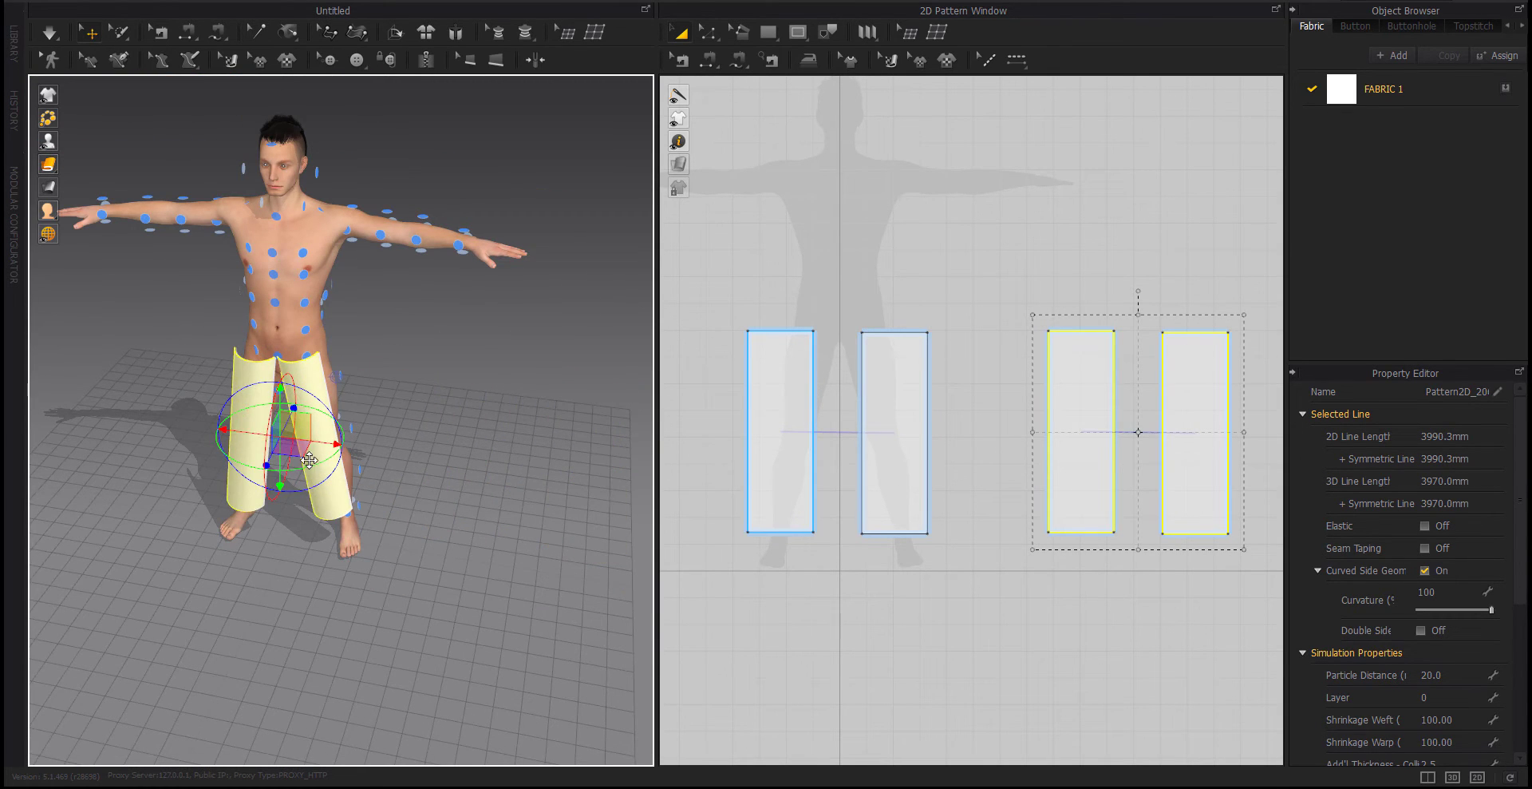
right_click_drag(310, 460, 268, 432)
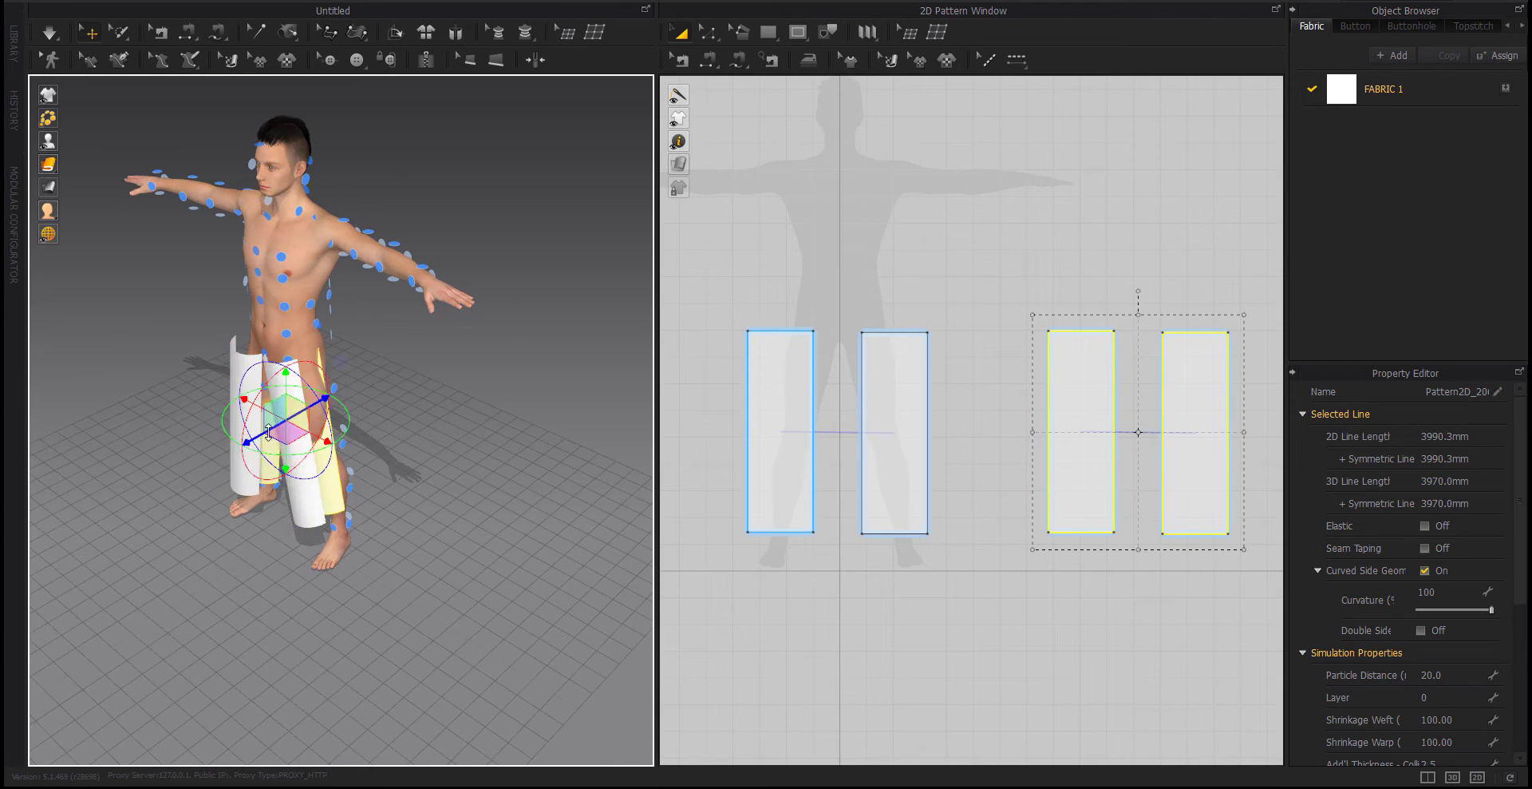
left_click_drag(268, 432, 319, 411)
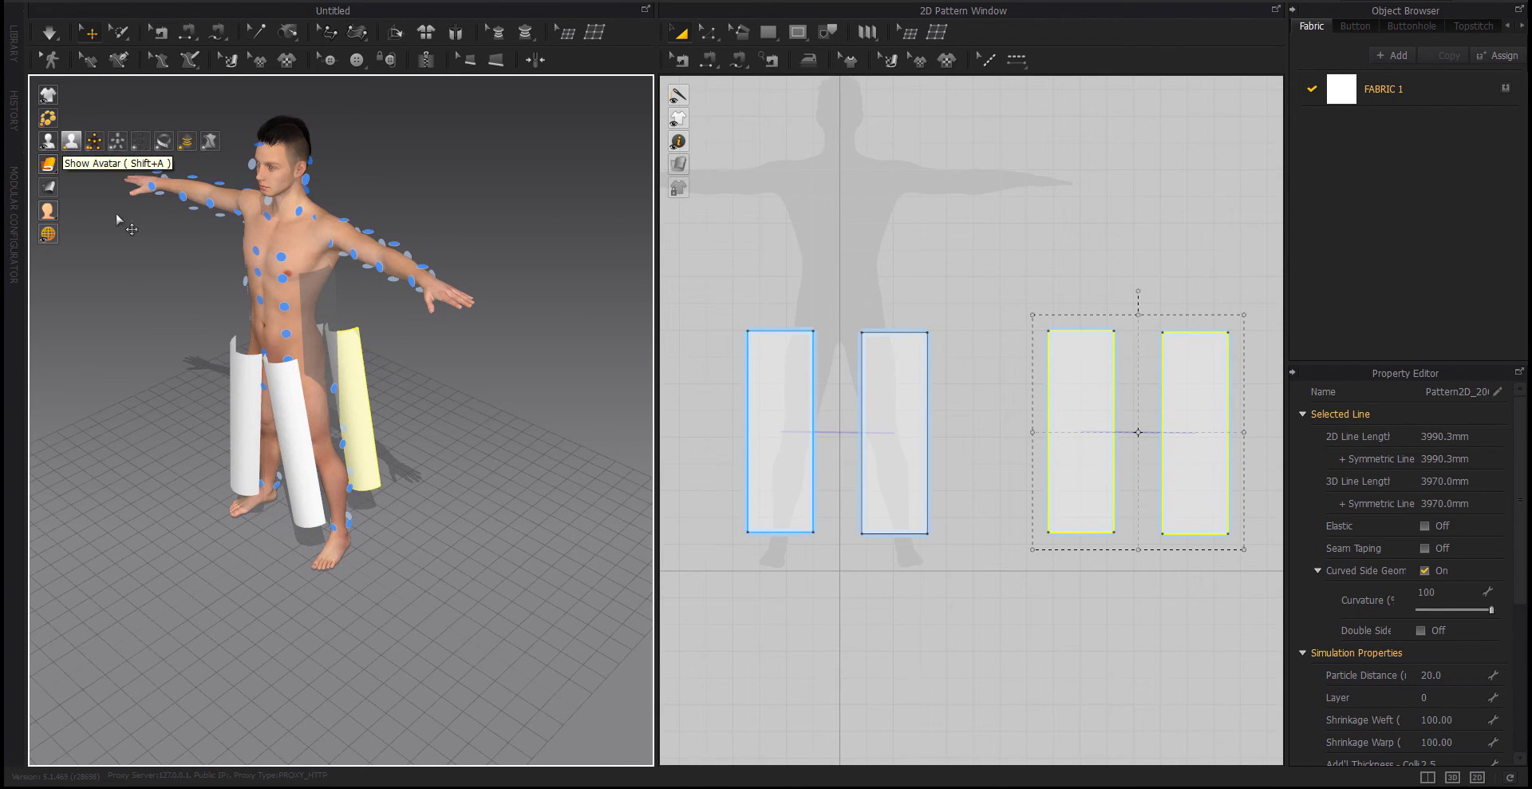
right_click_drag(444, 439, 361, 427)
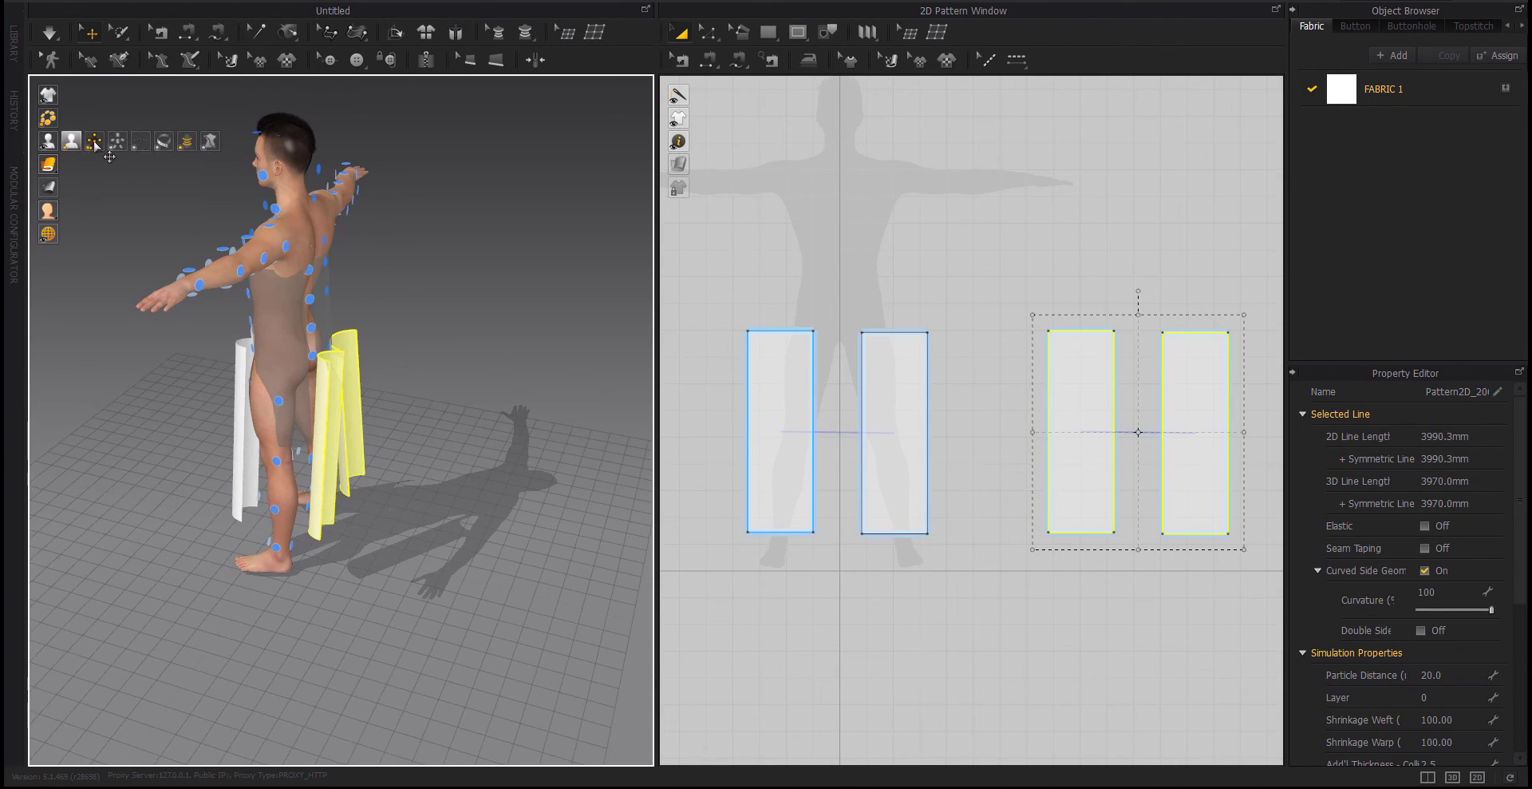
Flip the back pair of leg panels horizontally
left_click(96, 144)
right_click_drag(240, 431, 347, 435)
right_click(347, 435)
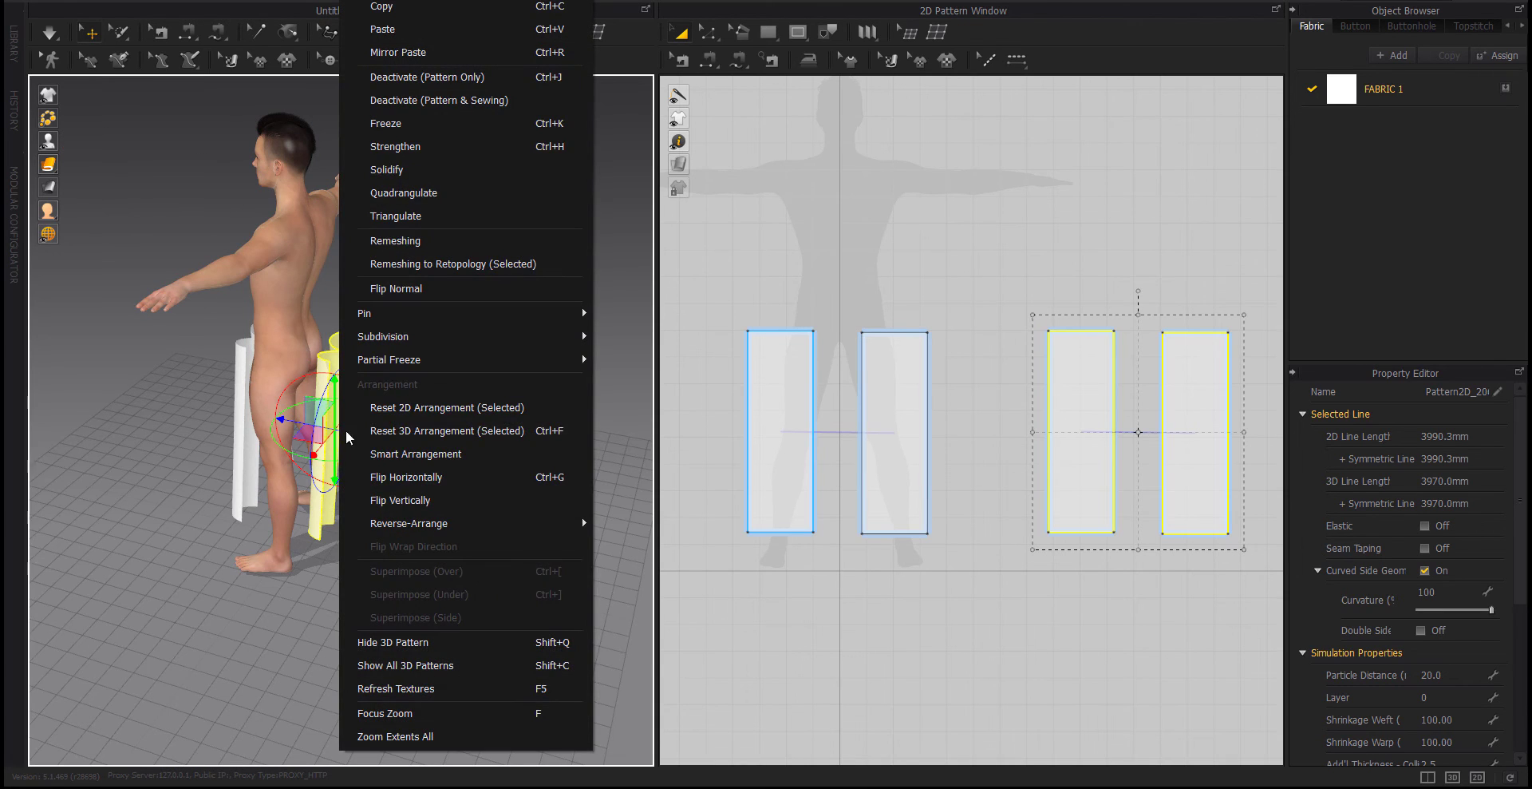
left_click(415, 474)
right_click_drag(415, 472, 328, 499)
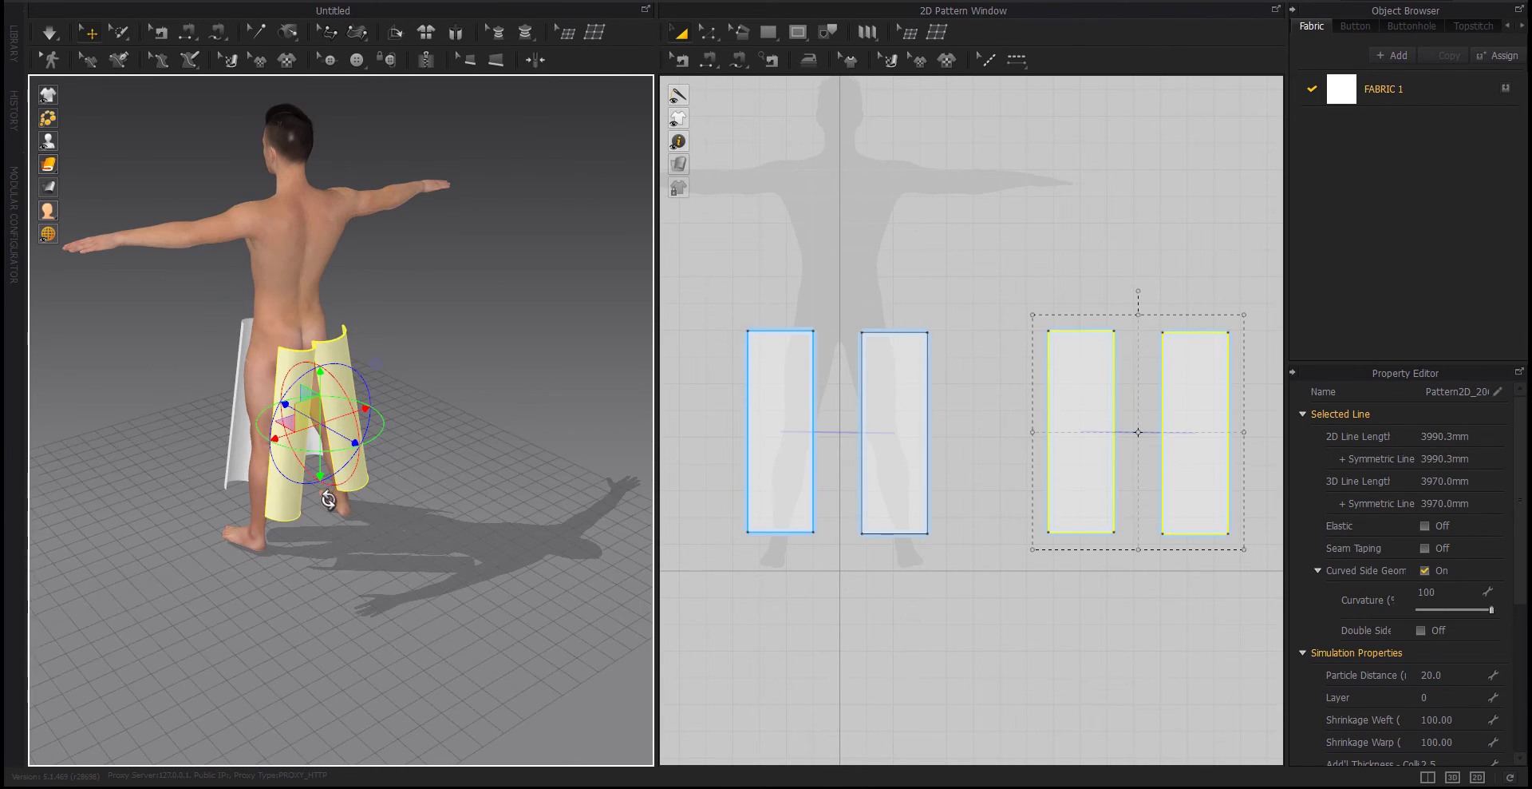
left_click(340, 363)
mouse_move(339, 362)
right_mouse_down()
mouse_move(331, 375)
mouse_move(284, 356)
mouse_move(350, 396)
mouse_move(304, 417)
mouse_move(224, 409)
right_mouse_up()
left_click(323, 392)
left_click(421, 440)
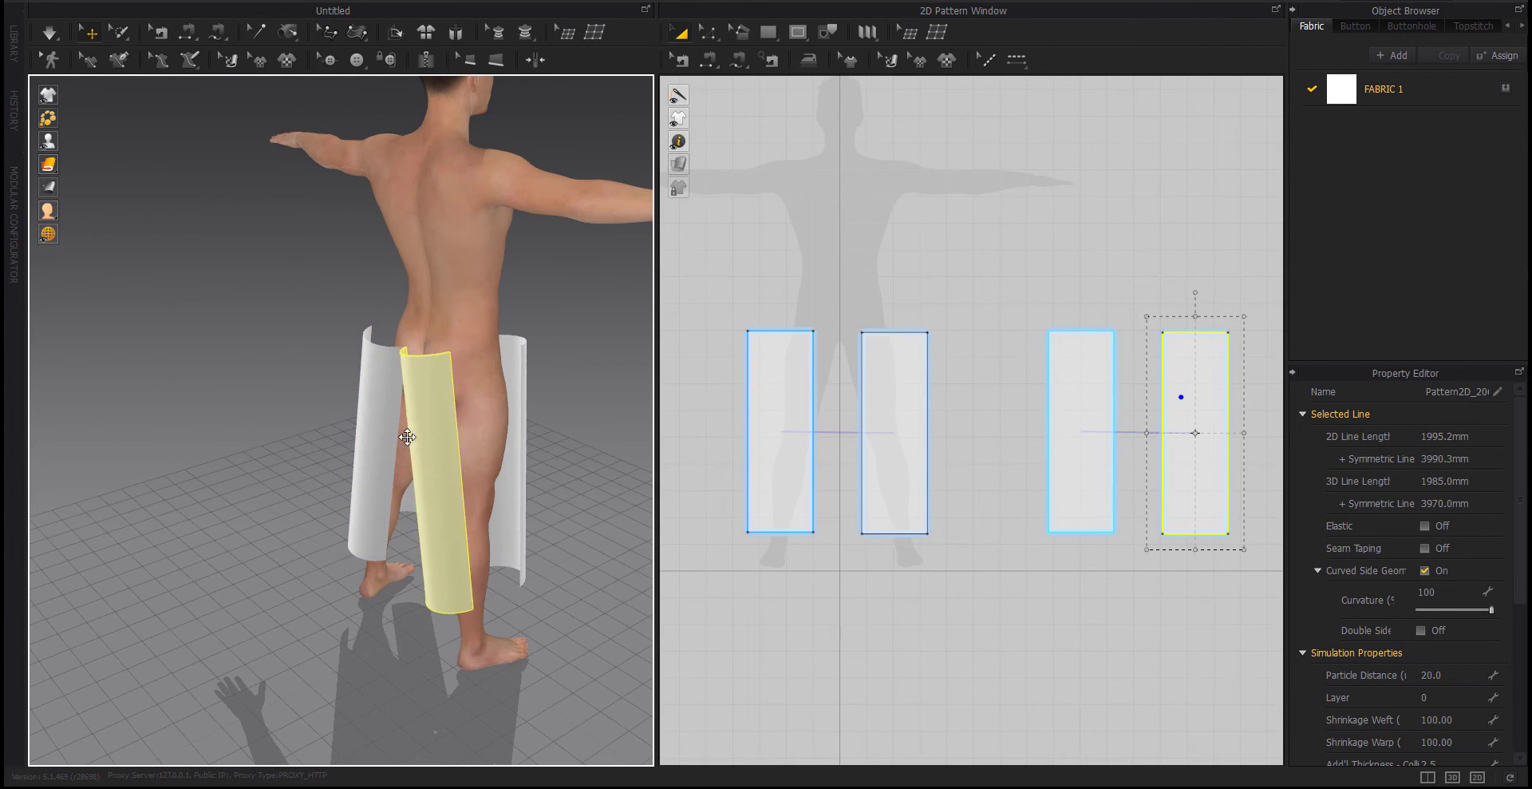
mouse_move(421, 440)
right_mouse_down()
mouse_move(404, 431)
mouse_move(625, 400)
mouse_move(634, 438)
right_mouse_up()
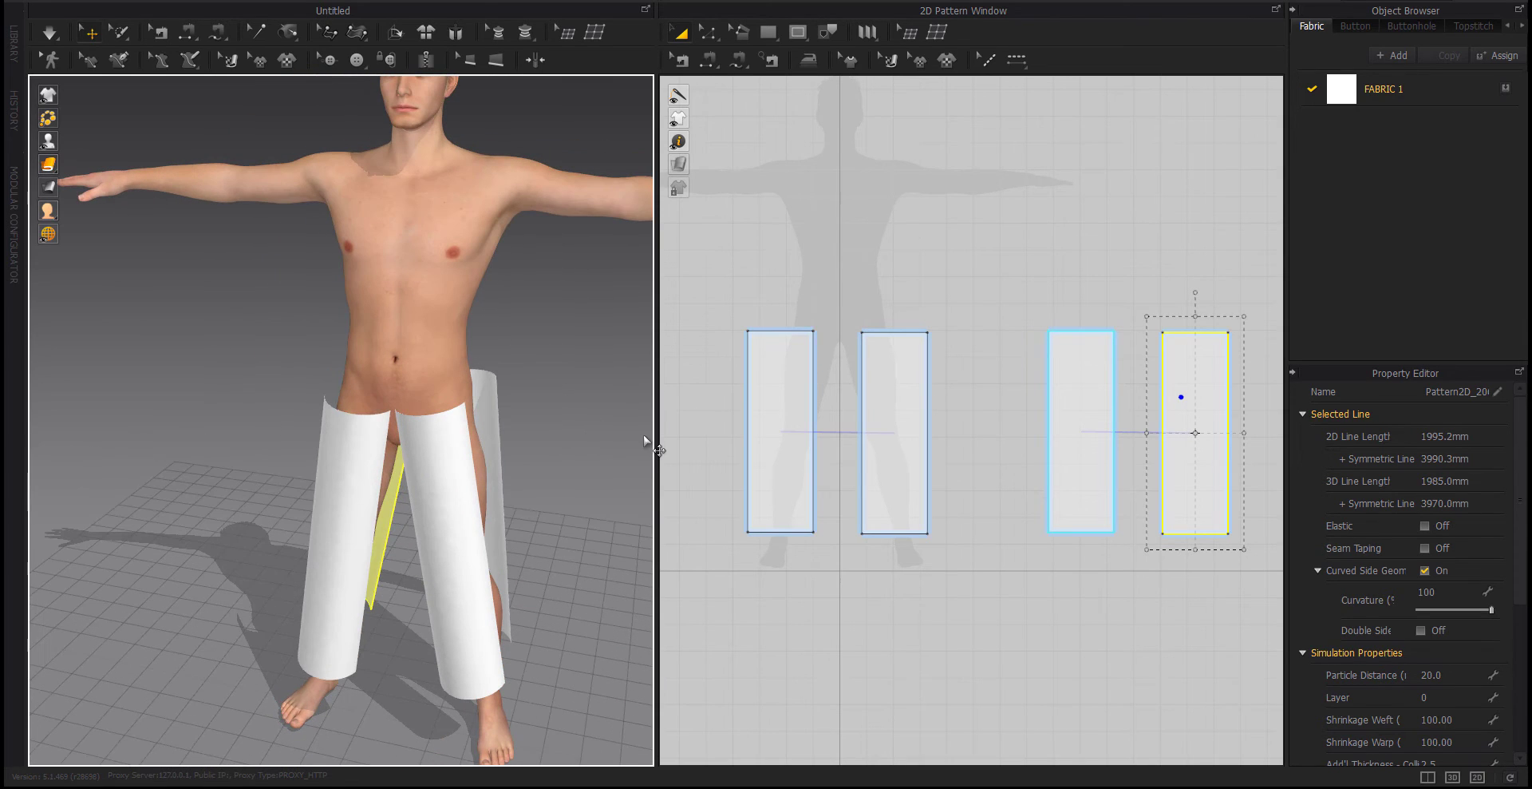
mouse_move(491, 433)
right_mouse_down()
mouse_move(526, 409)
mouse_move(392, 447)
mouse_move(410, 440)
right_mouse_up()
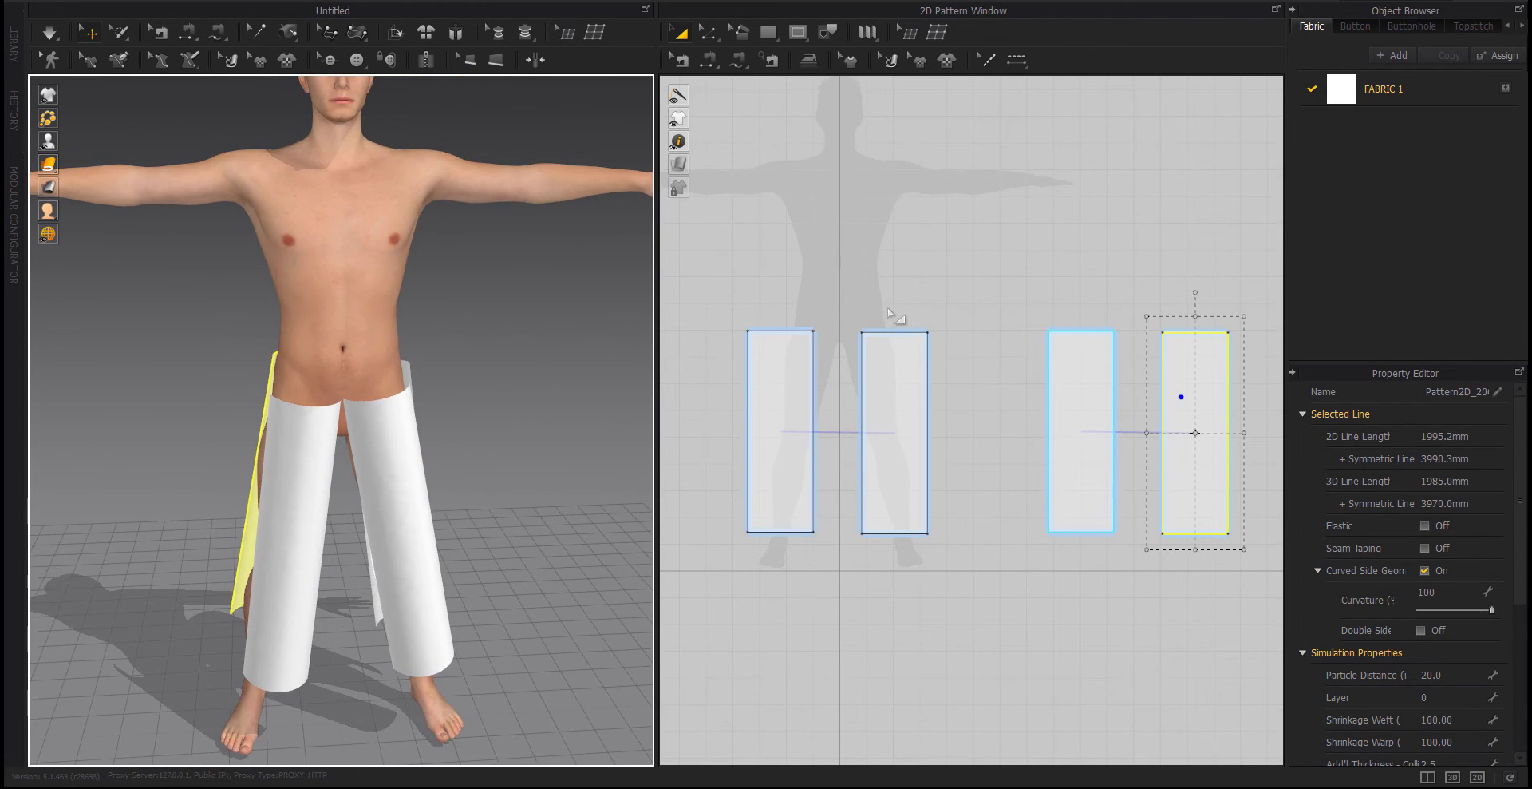
Select all four leg panels and freeze them
left_click_drag(1254, 287, 1098, 386)
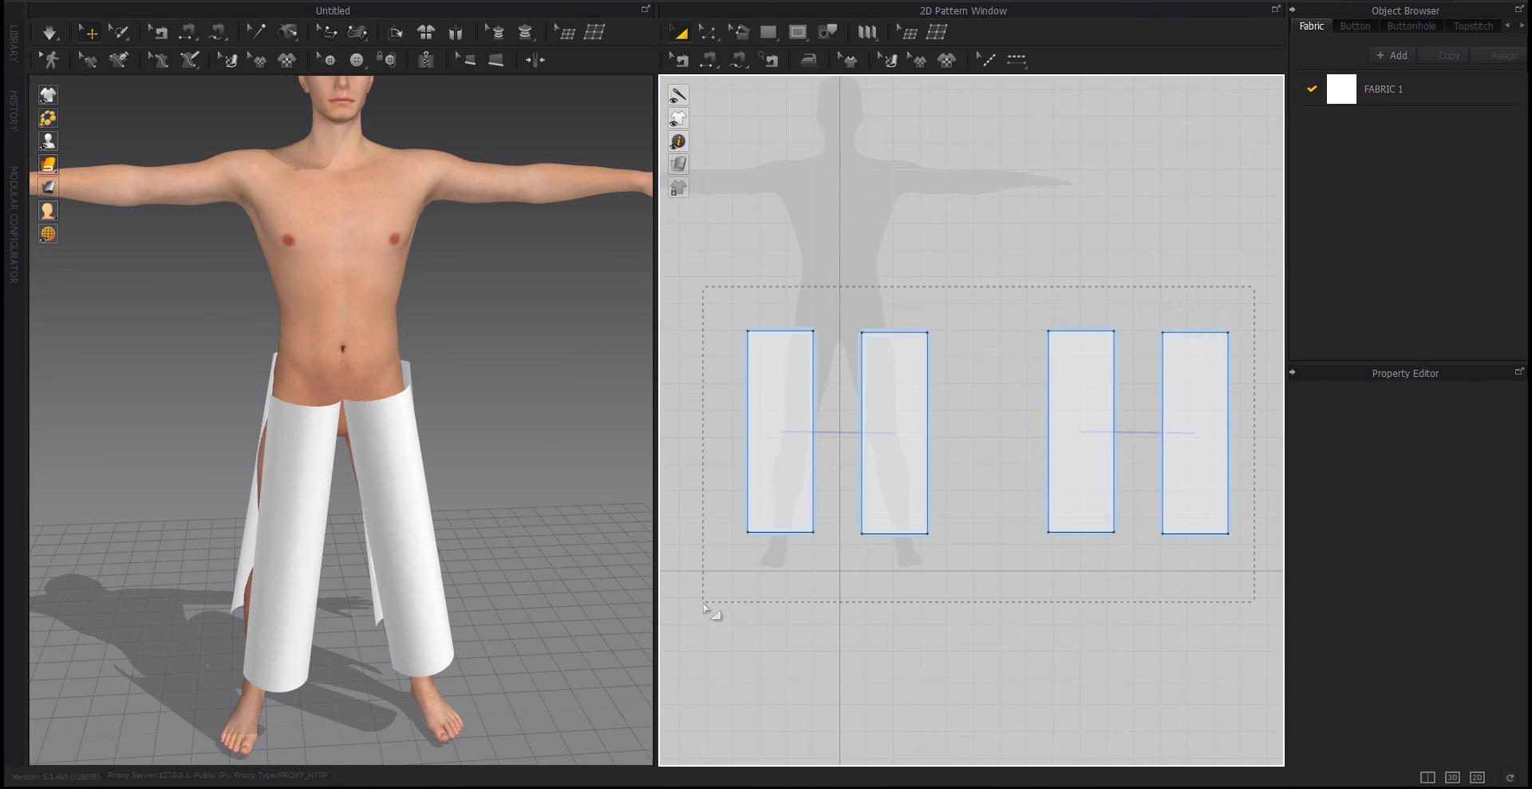
left_click_drag(706, 607, 705, 606)
right_click(795, 399)
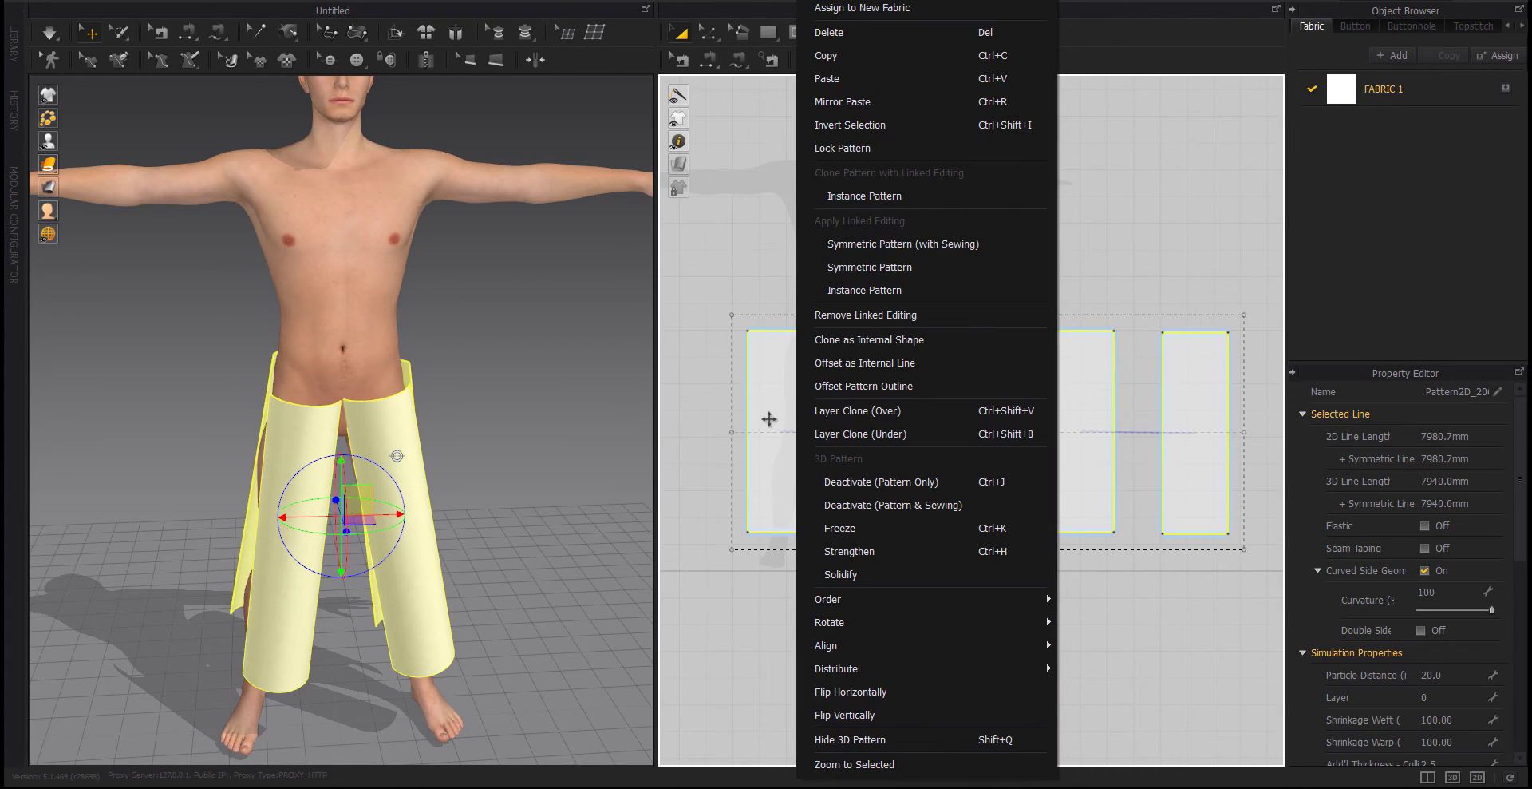
left_click(834, 529)
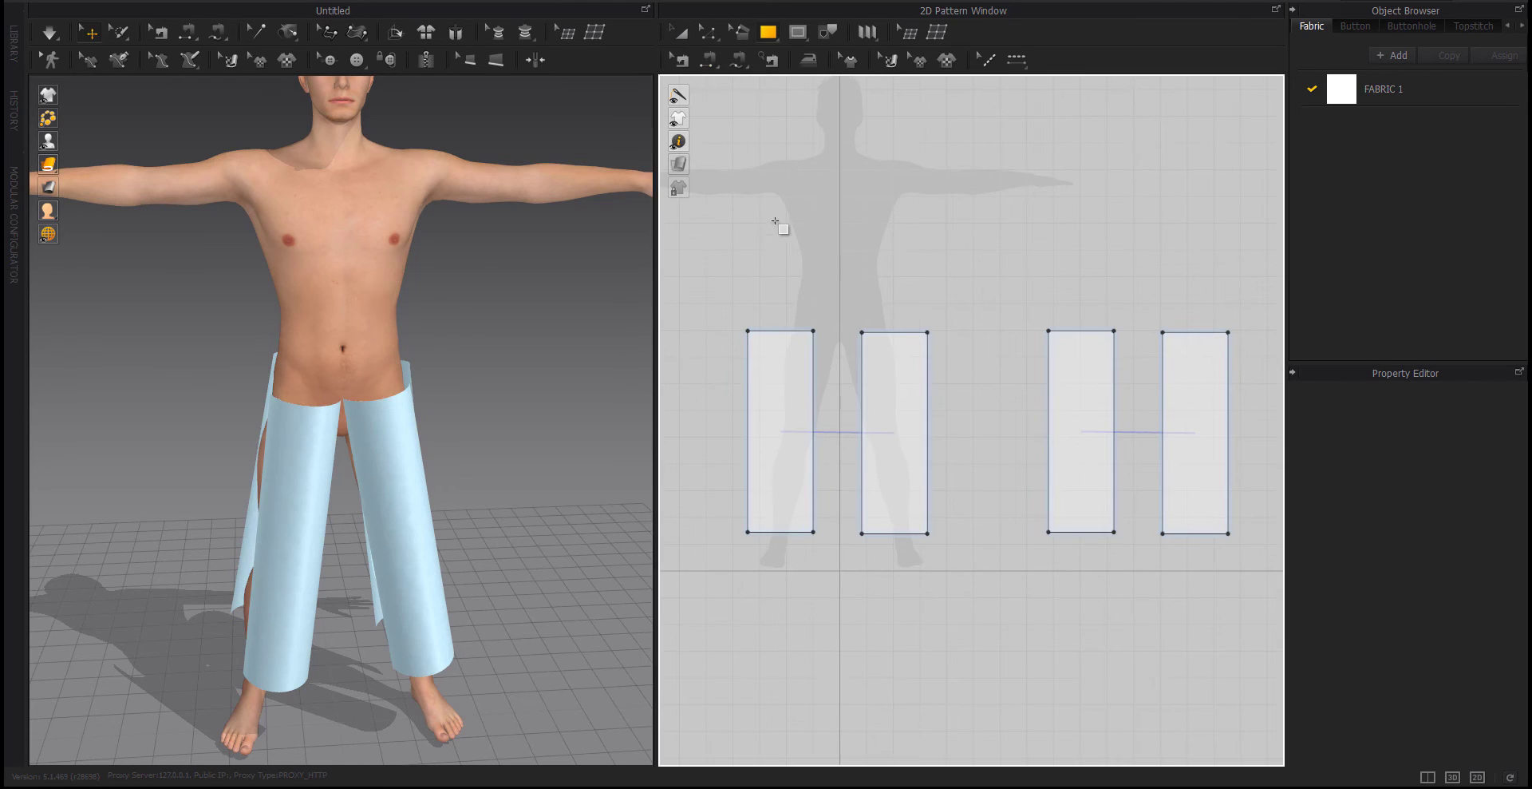
Create a long narrow waistband rectangle about 1600 mm long with exact dimensions
left_click_drag(868, 282, 866, 281)
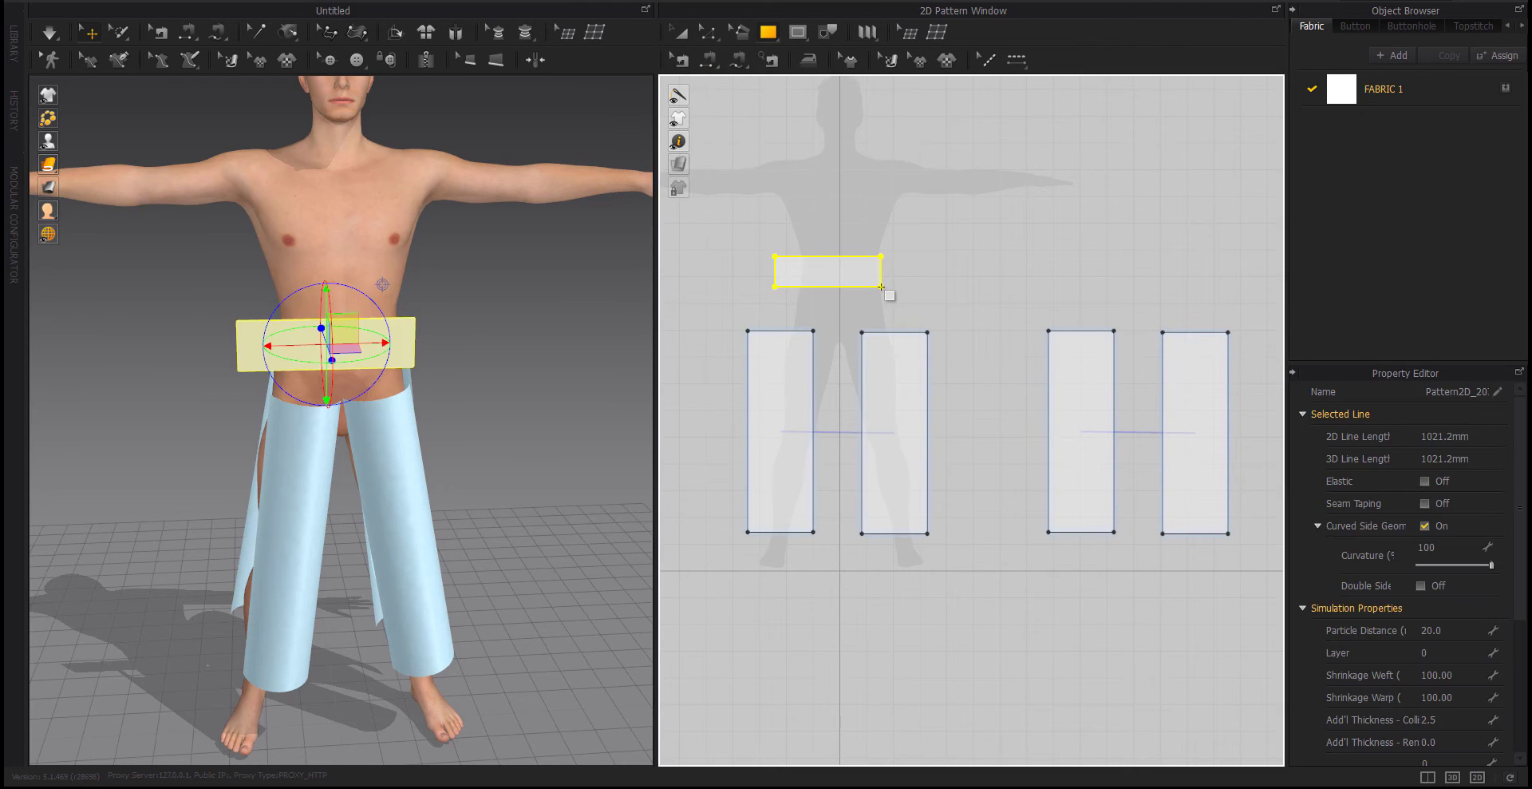
key("ctrl+z")
left_click(834, 281)
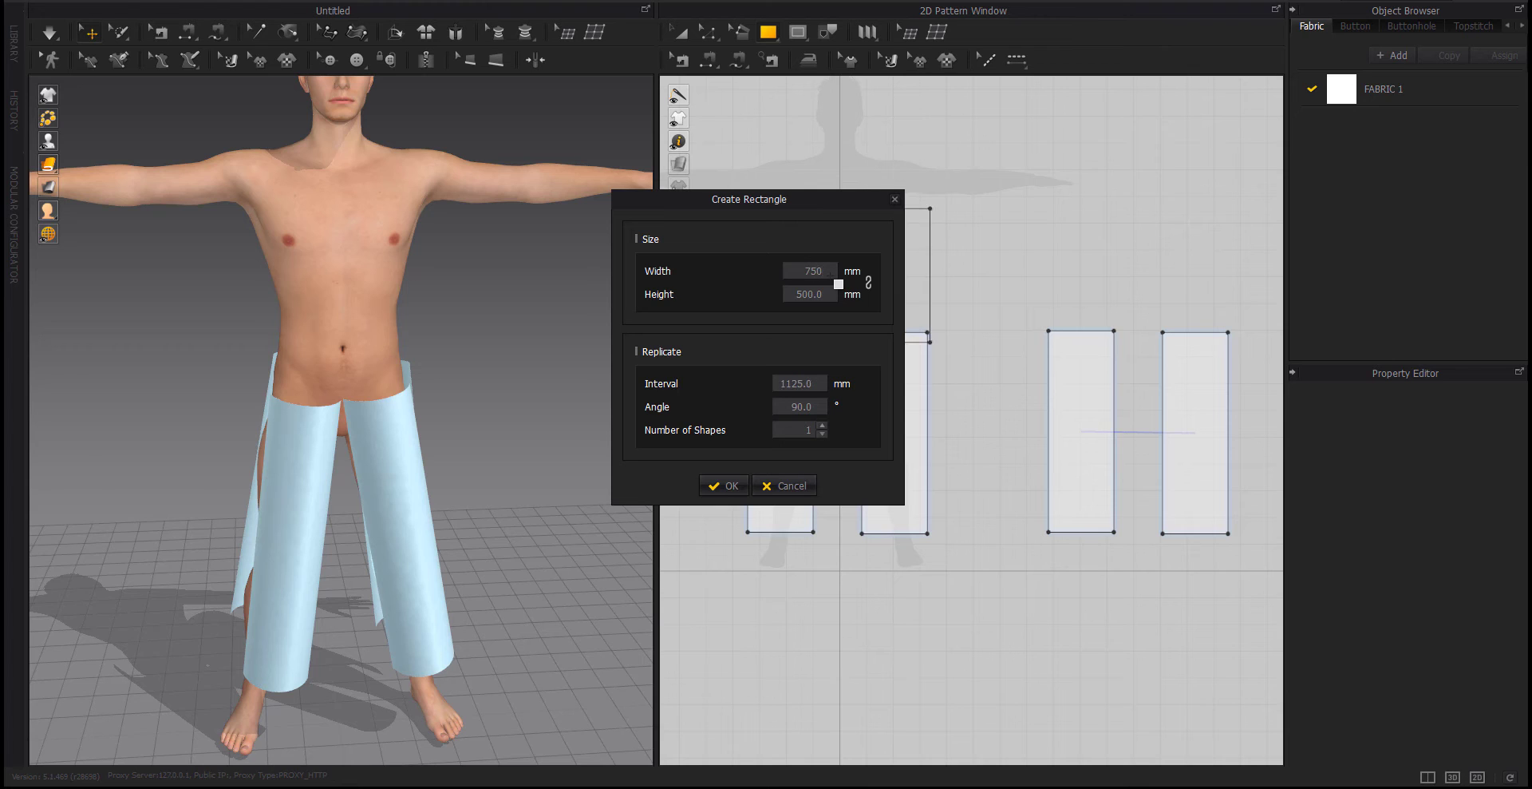
type("50")
key("Return")
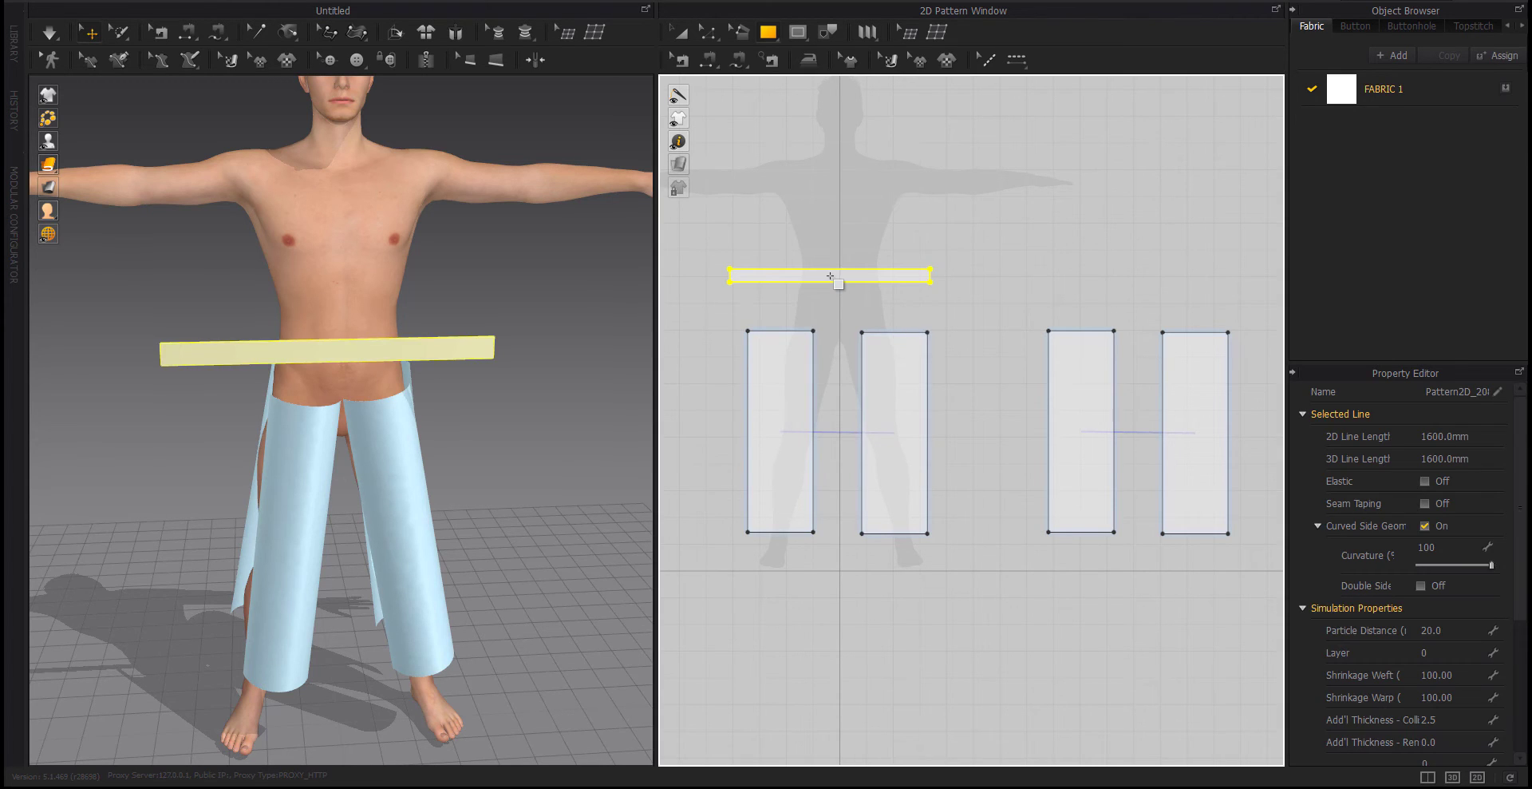
Wrap the waistband strip around the avatar's waist just above the leg panels
left_click(48, 119)
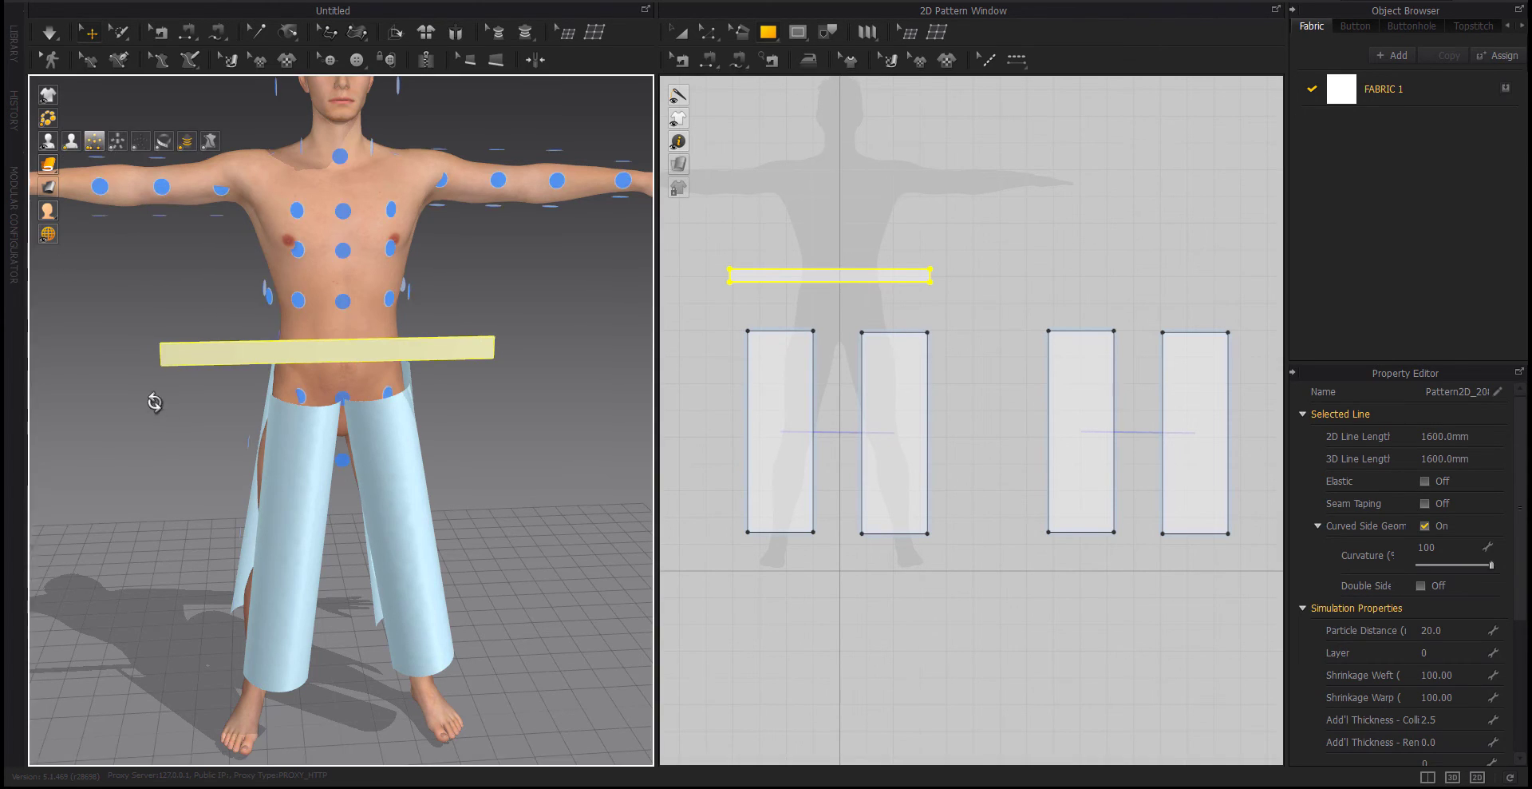
right_click_drag(151, 399, 345, 405)
left_click(297, 353)
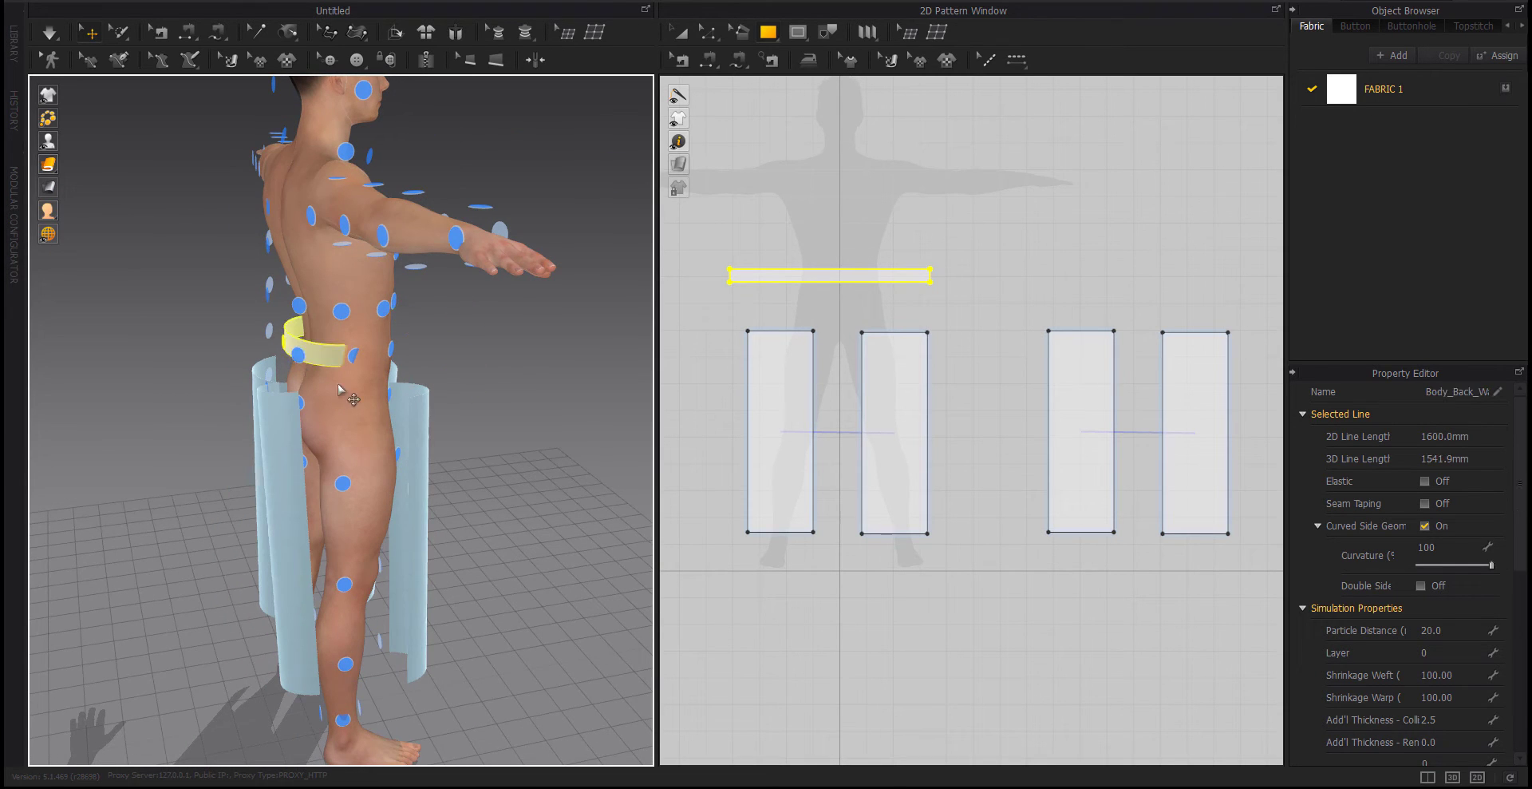
left_click(51, 142)
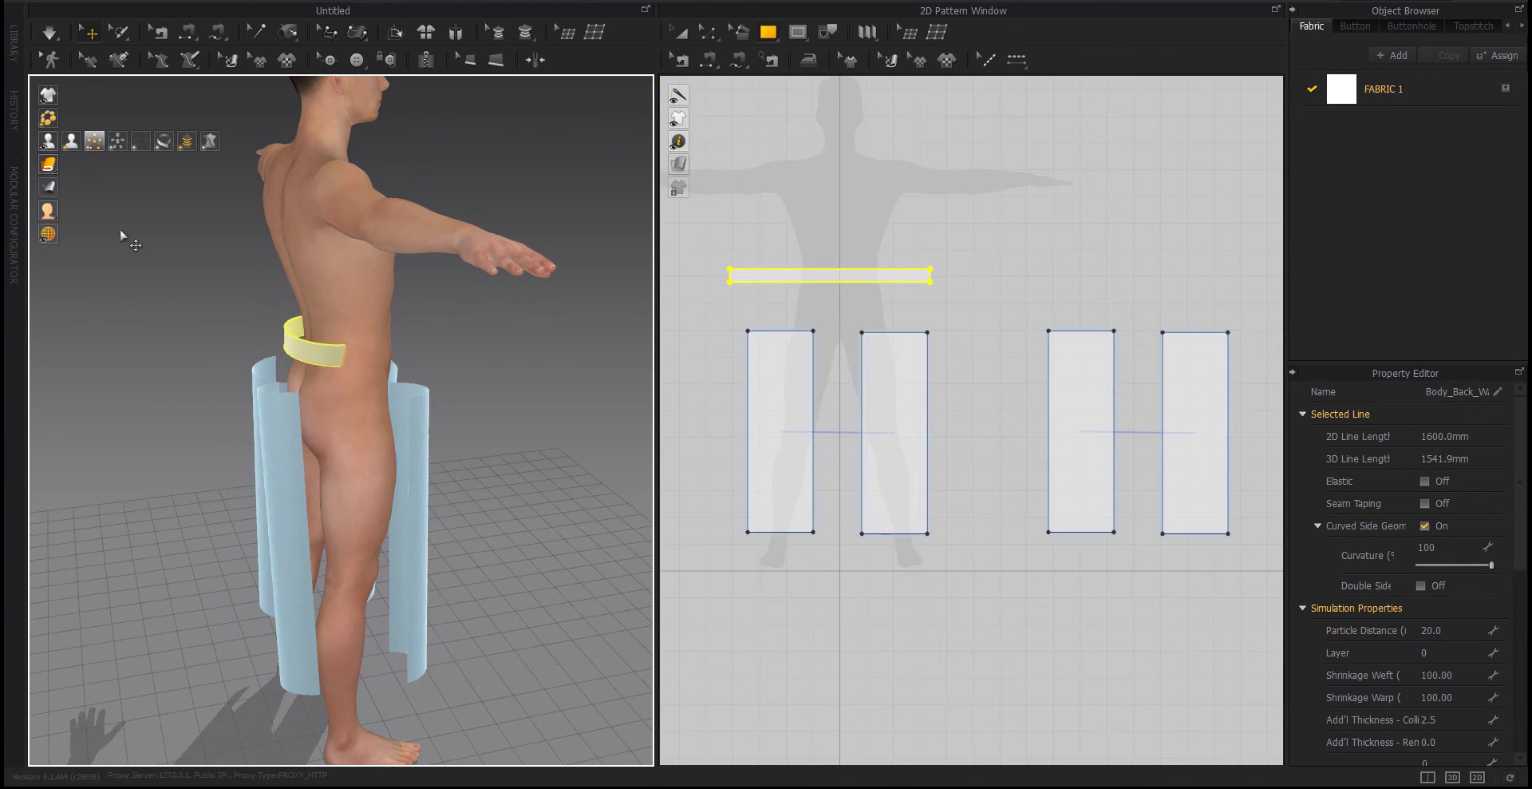
left_click_drag(316, 345, 320, 353)
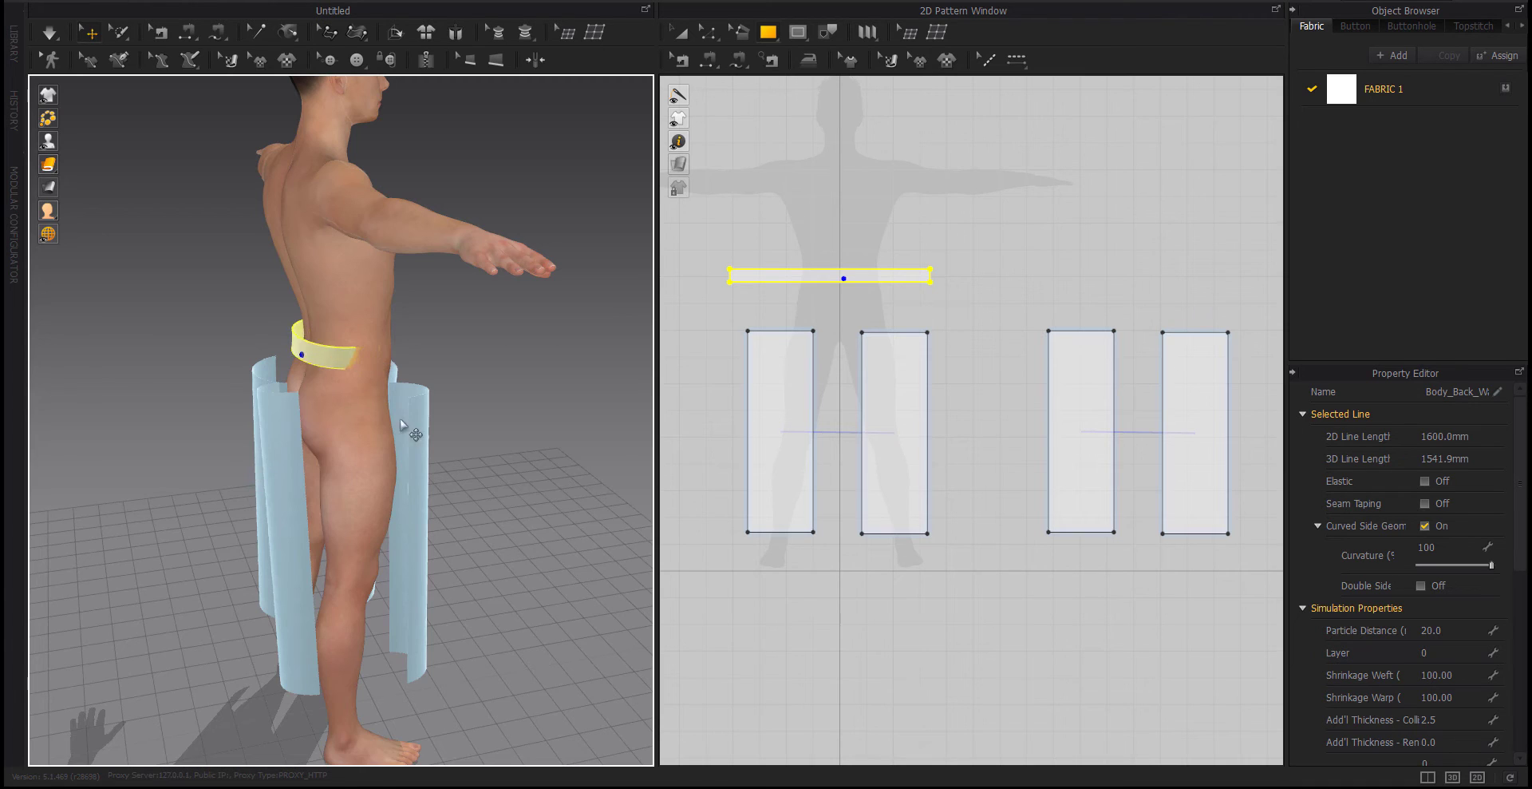
mouse_move(400, 418)
right_mouse_down()
mouse_move(479, 418)
mouse_move(342, 430)
right_mouse_up()
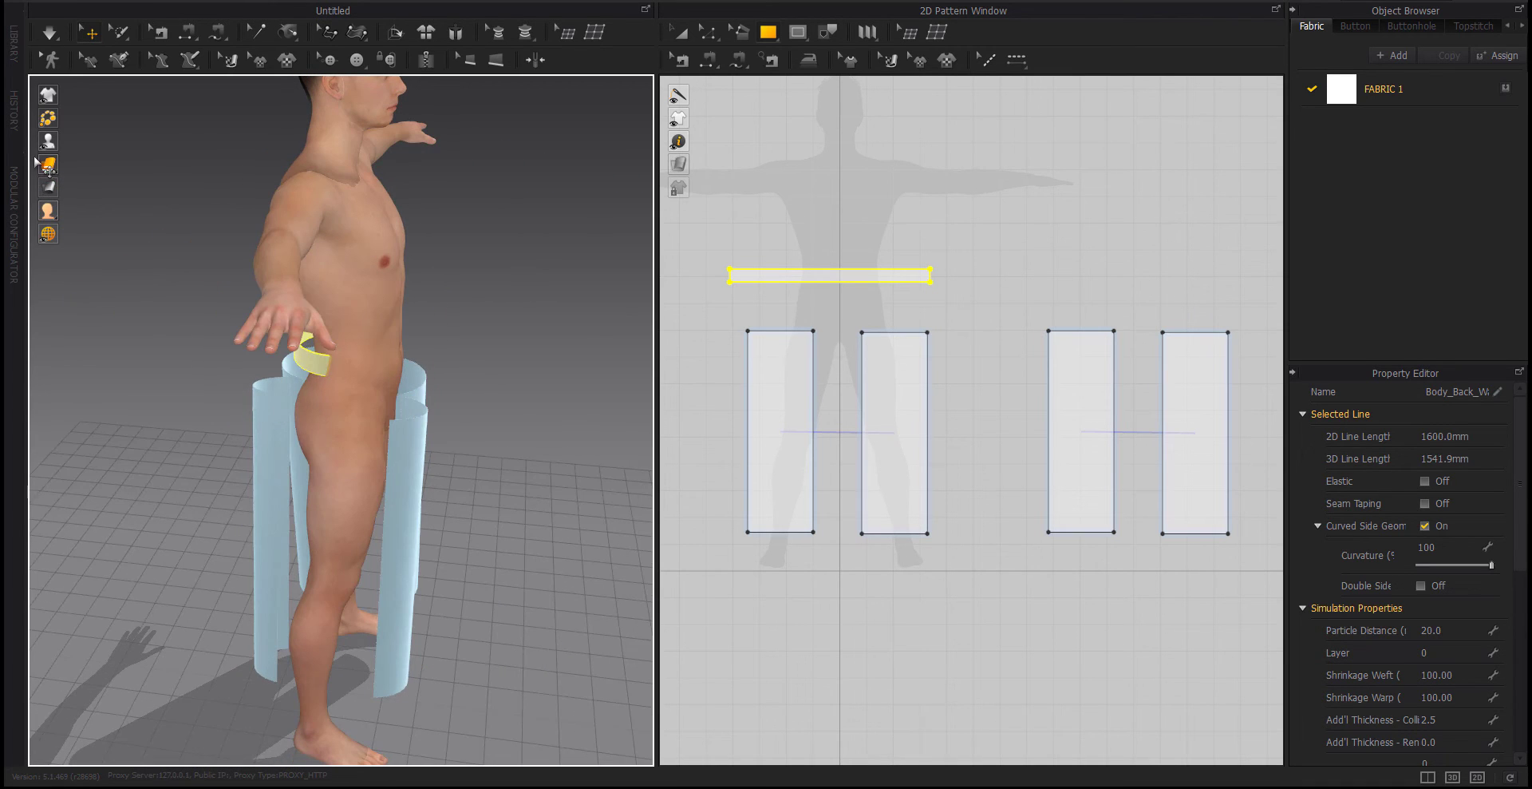
left_click(94, 141)
mouse_move(159, 363)
right_mouse_down()
mouse_move(375, 327)
mouse_move(375, 435)
mouse_move(343, 431)
right_mouse_up()
left_click(375, 326)
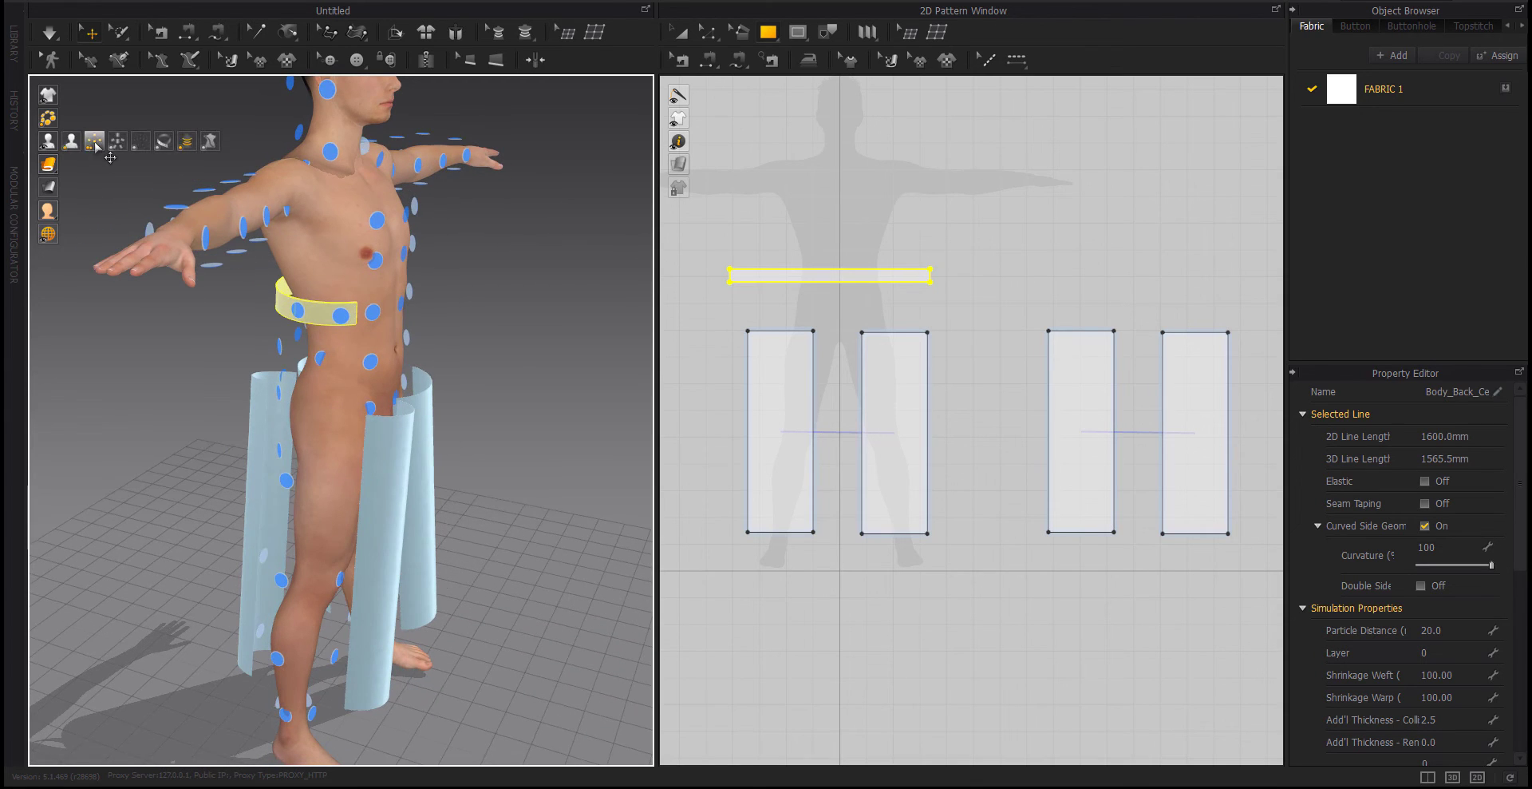
left_click_drag(300, 328, 301, 354)
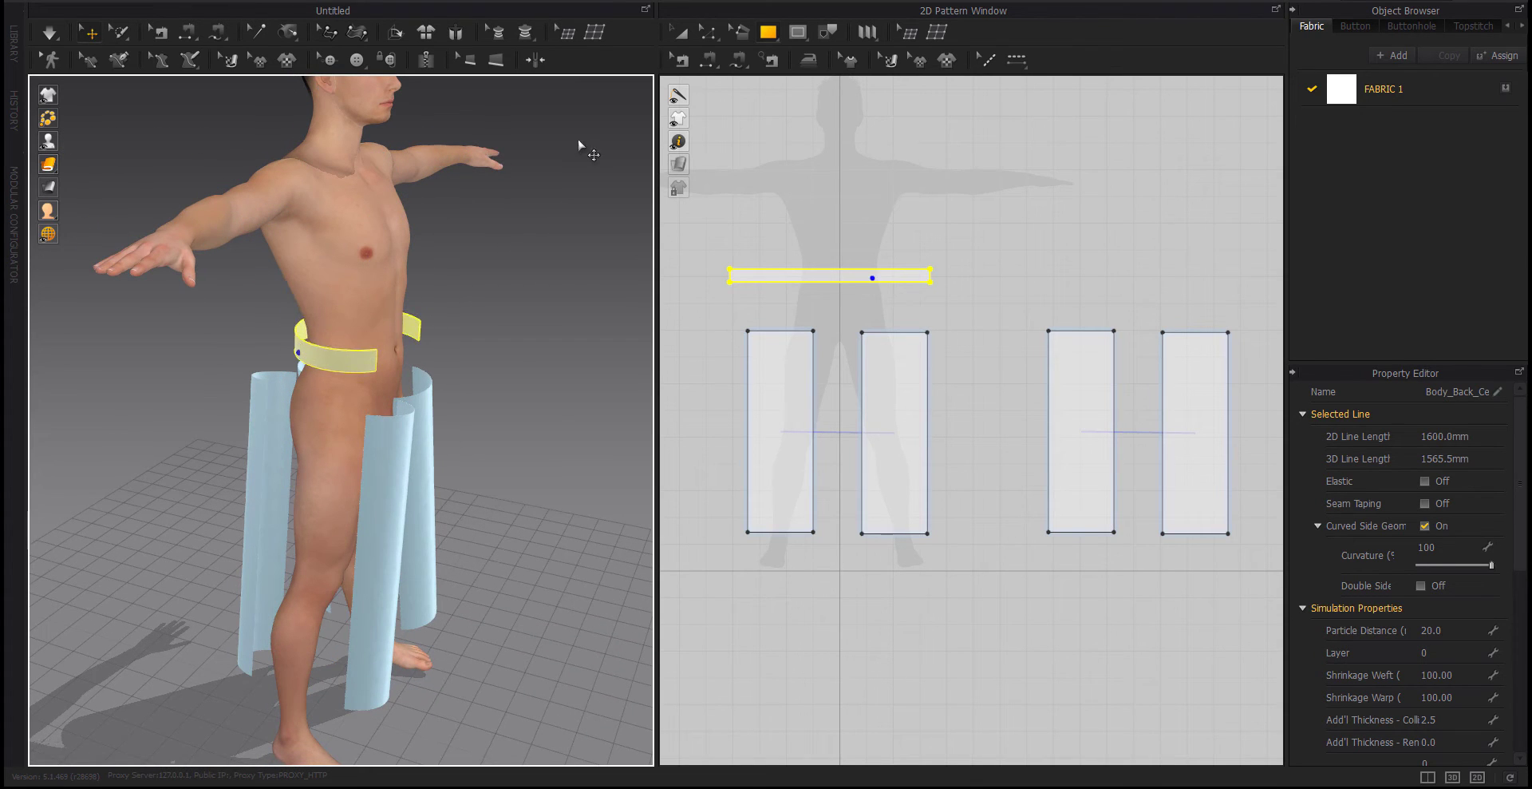
left_click(708, 64)
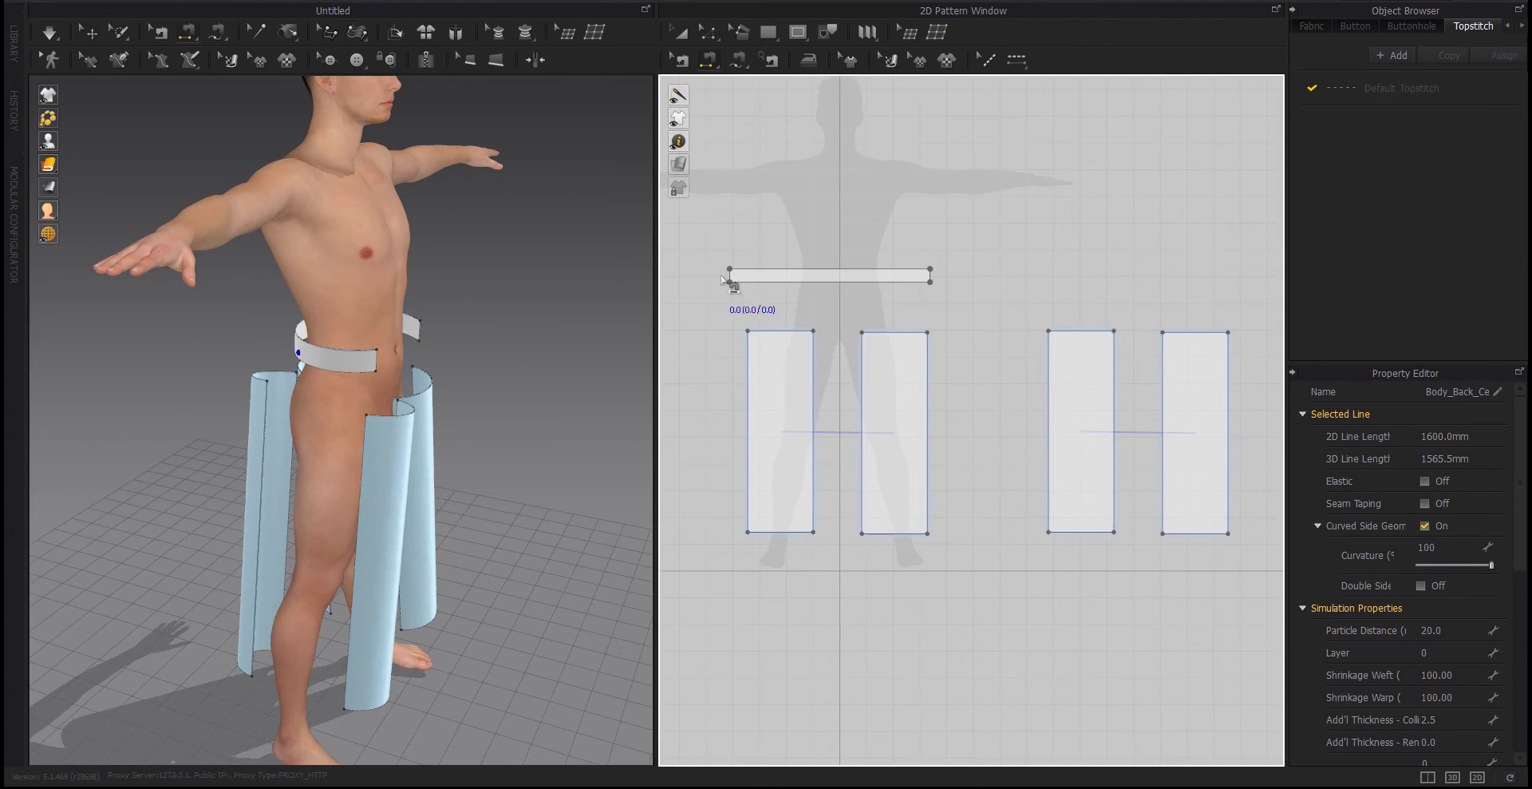
Sew the waistband's two short ends together and simulate
left_click(862, 309)
right_click_drag(559, 399, 447, 416)
key("space")
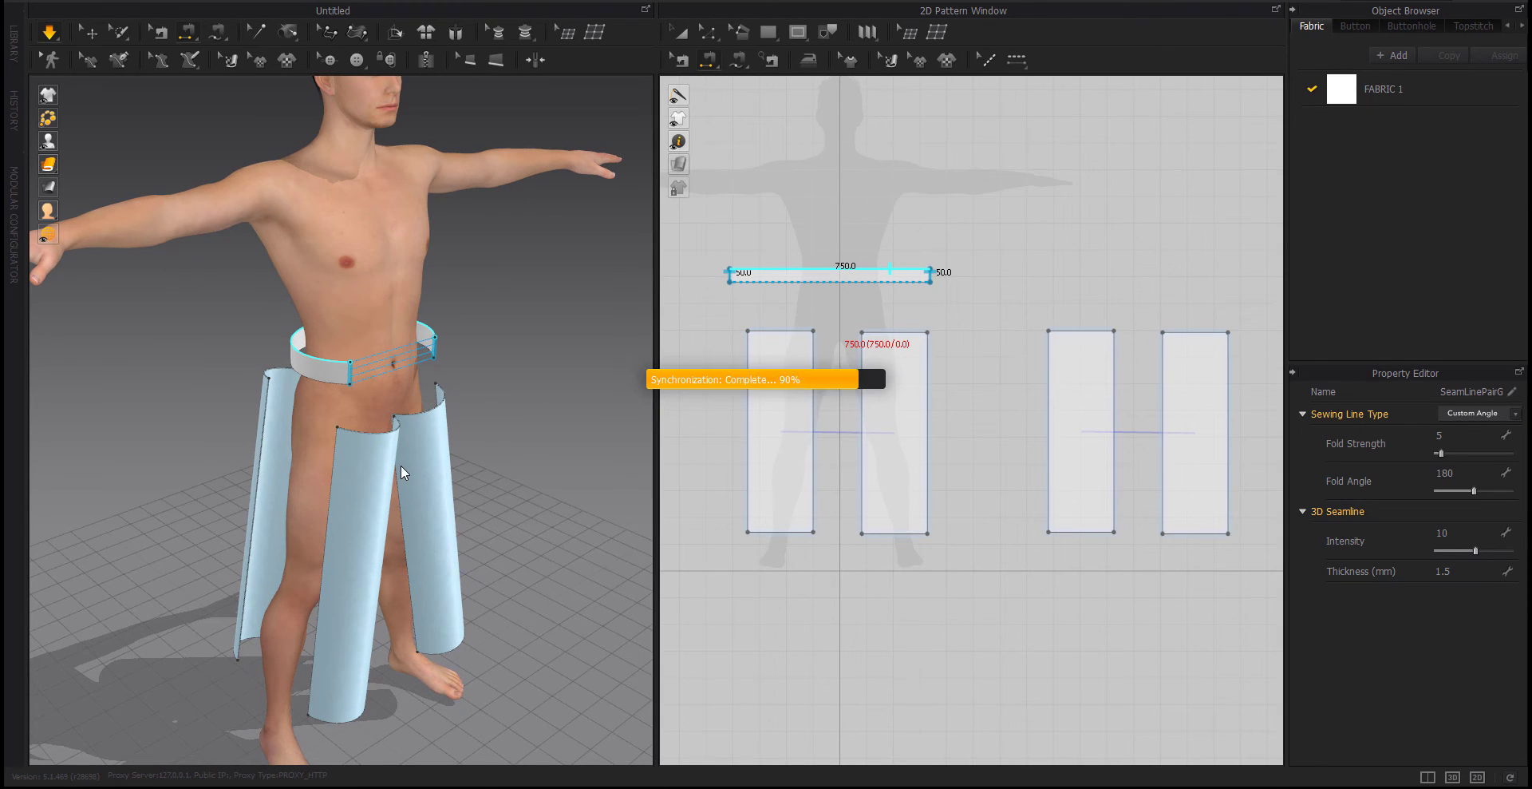
right_click_drag(544, 489, 447, 488)
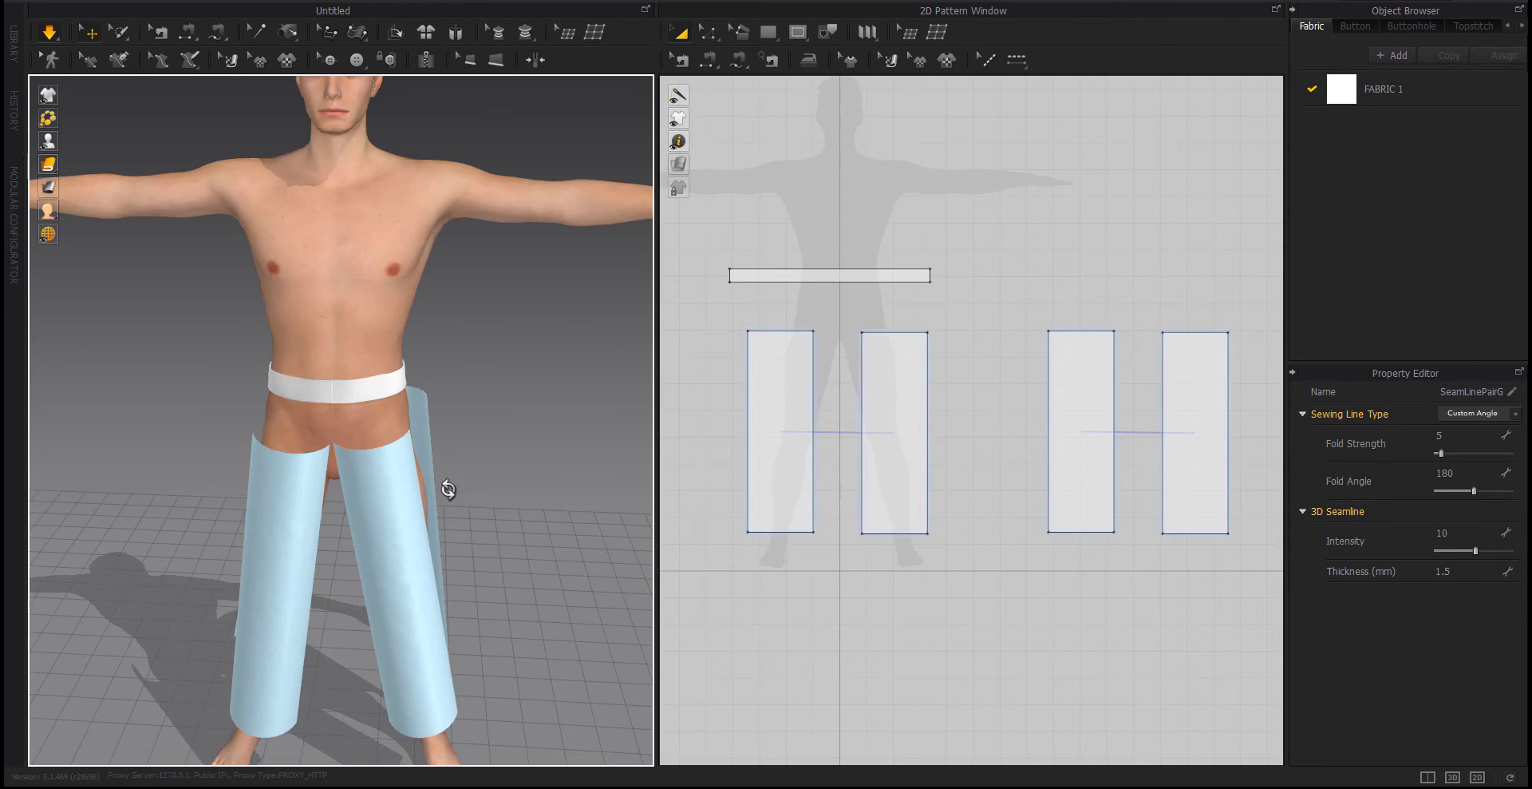
Shorten the waistband to 1498.5 mm and simulate again so it settles
left_click(751, 277)
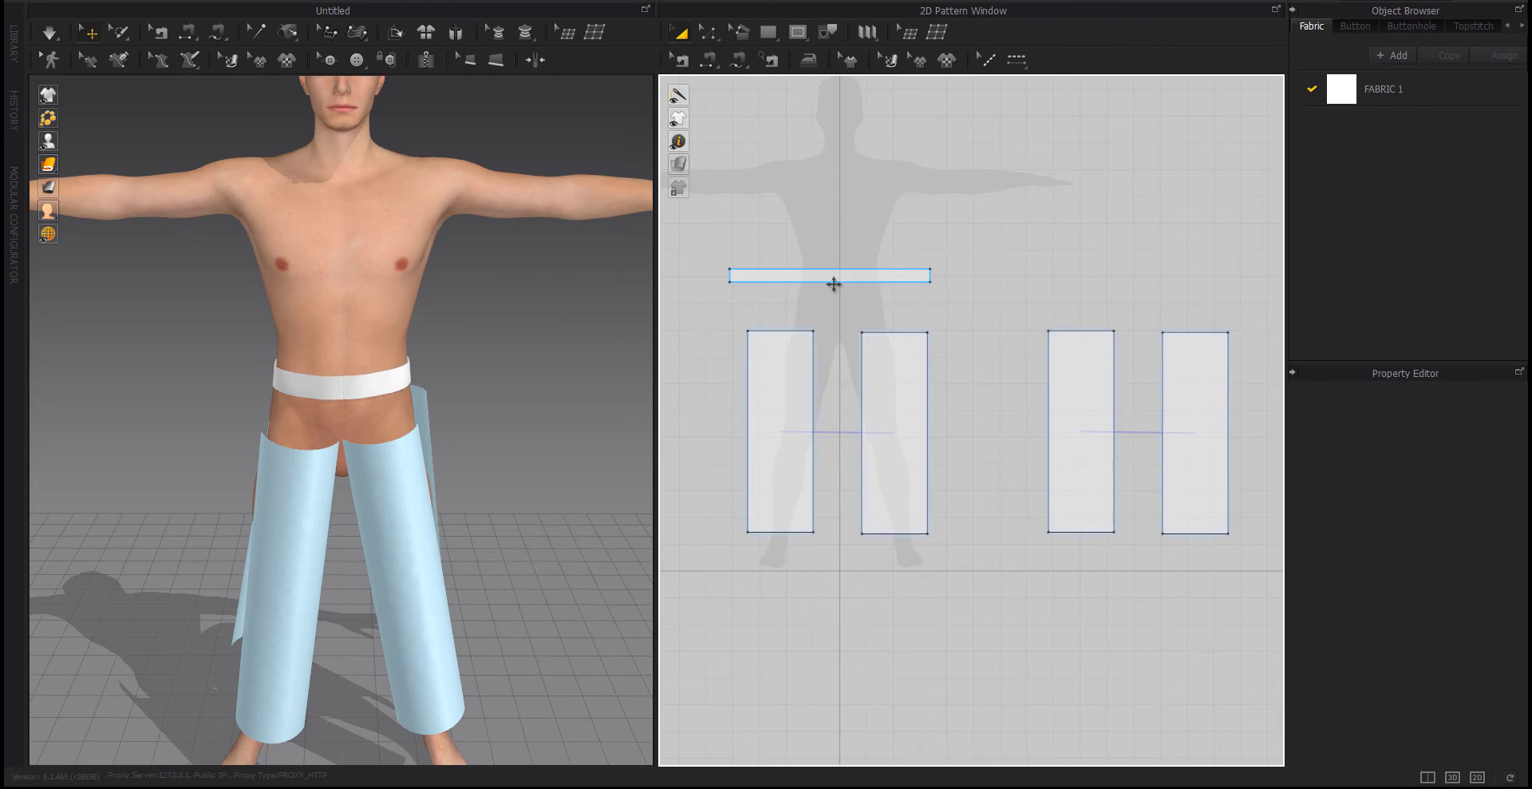
left_click(830, 278)
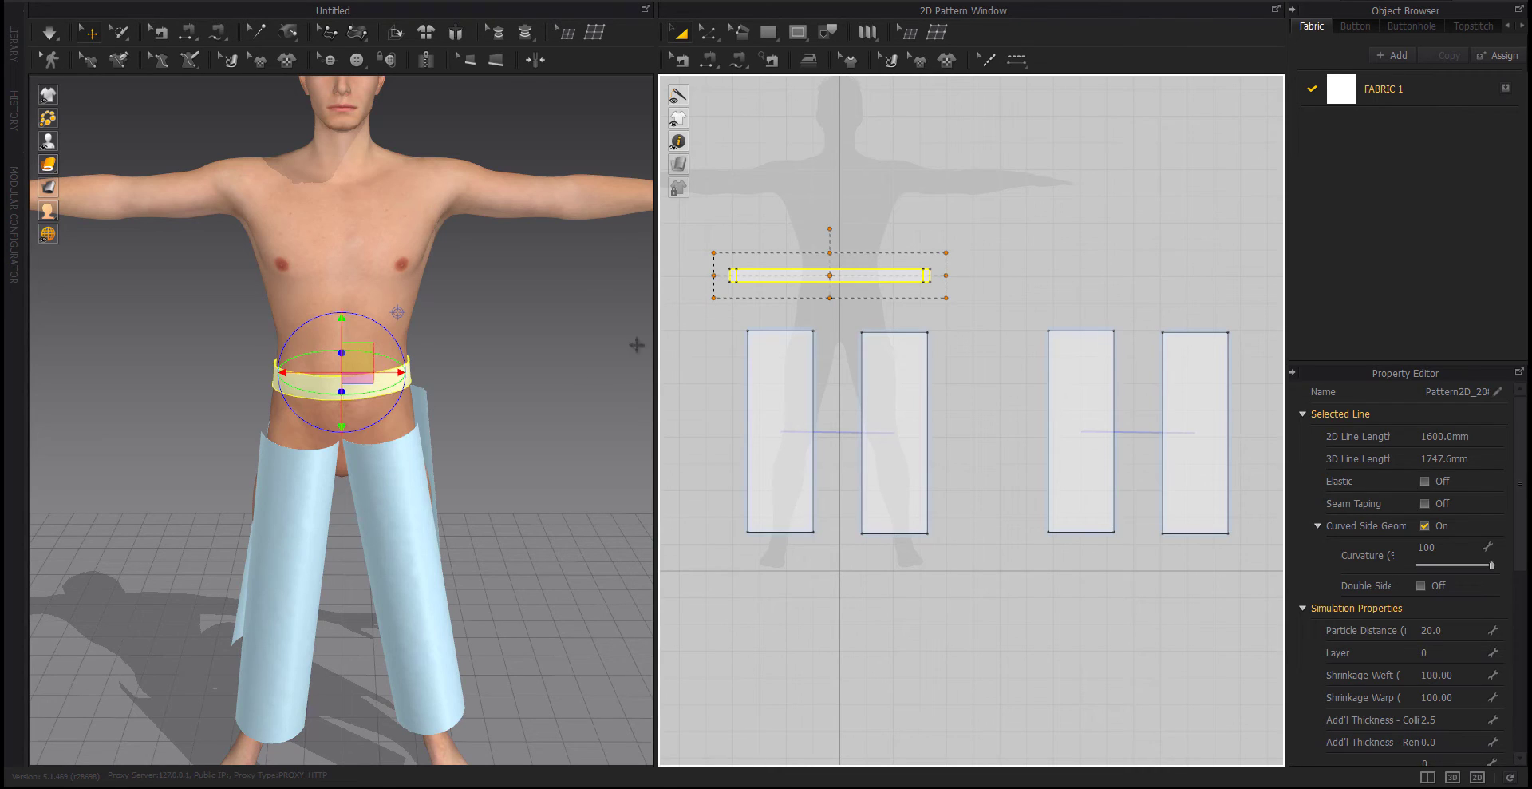
left_click(936, 270)
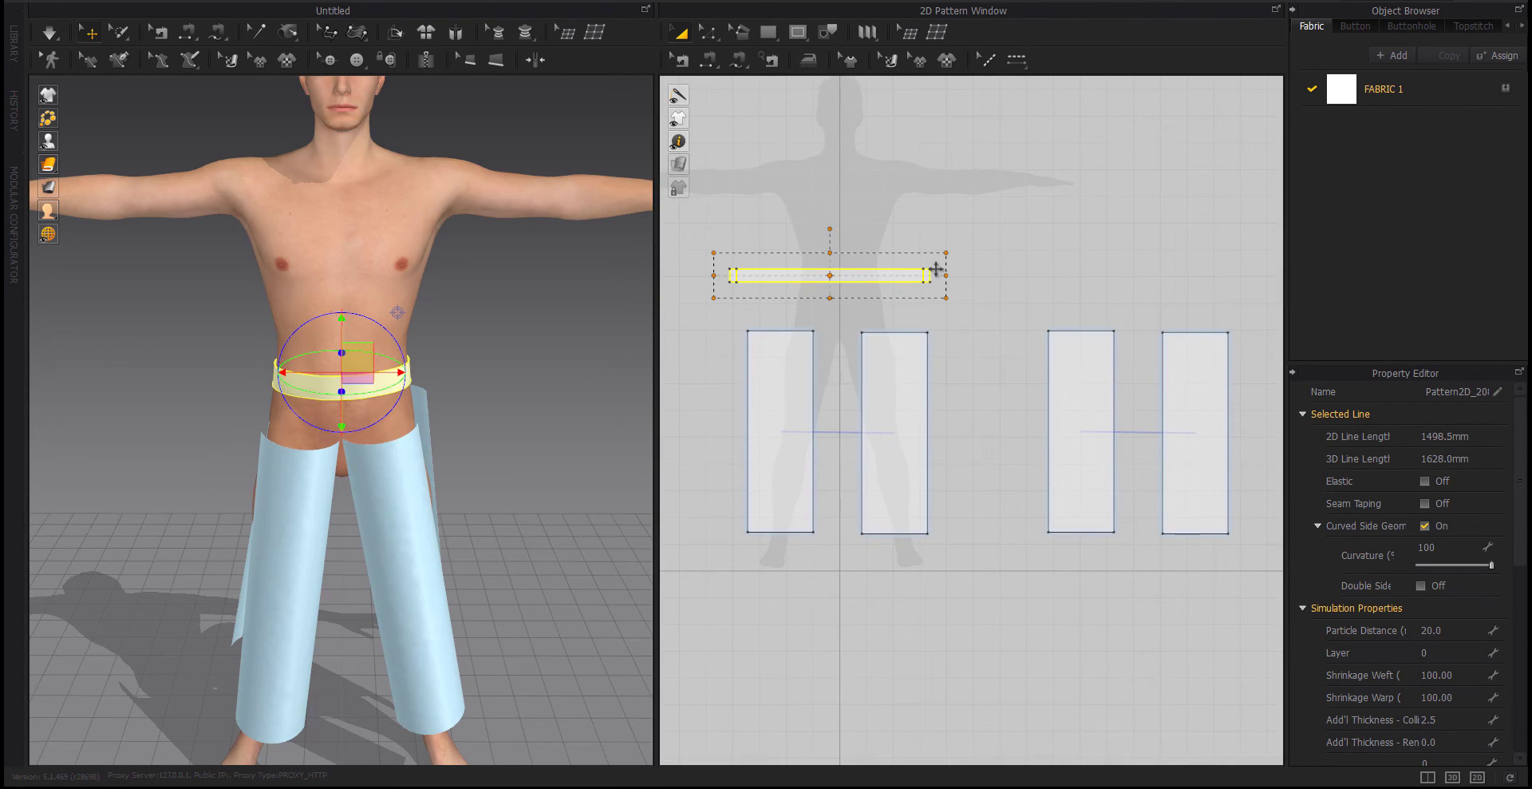
key("space")
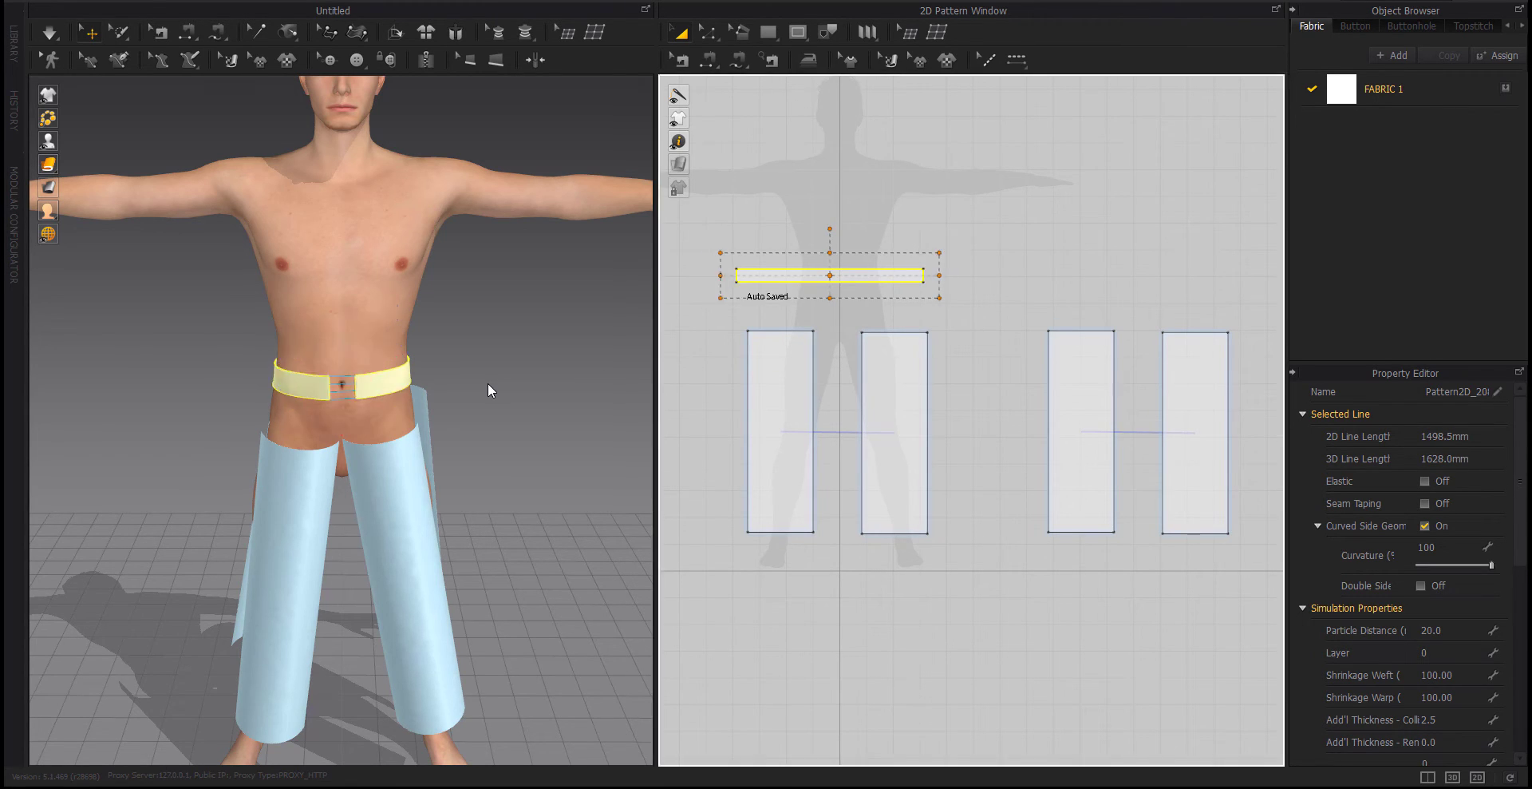
mouse_move(489, 384)
right_mouse_down()
mouse_move(521, 434)
mouse_move(432, 438)
right_mouse_up()
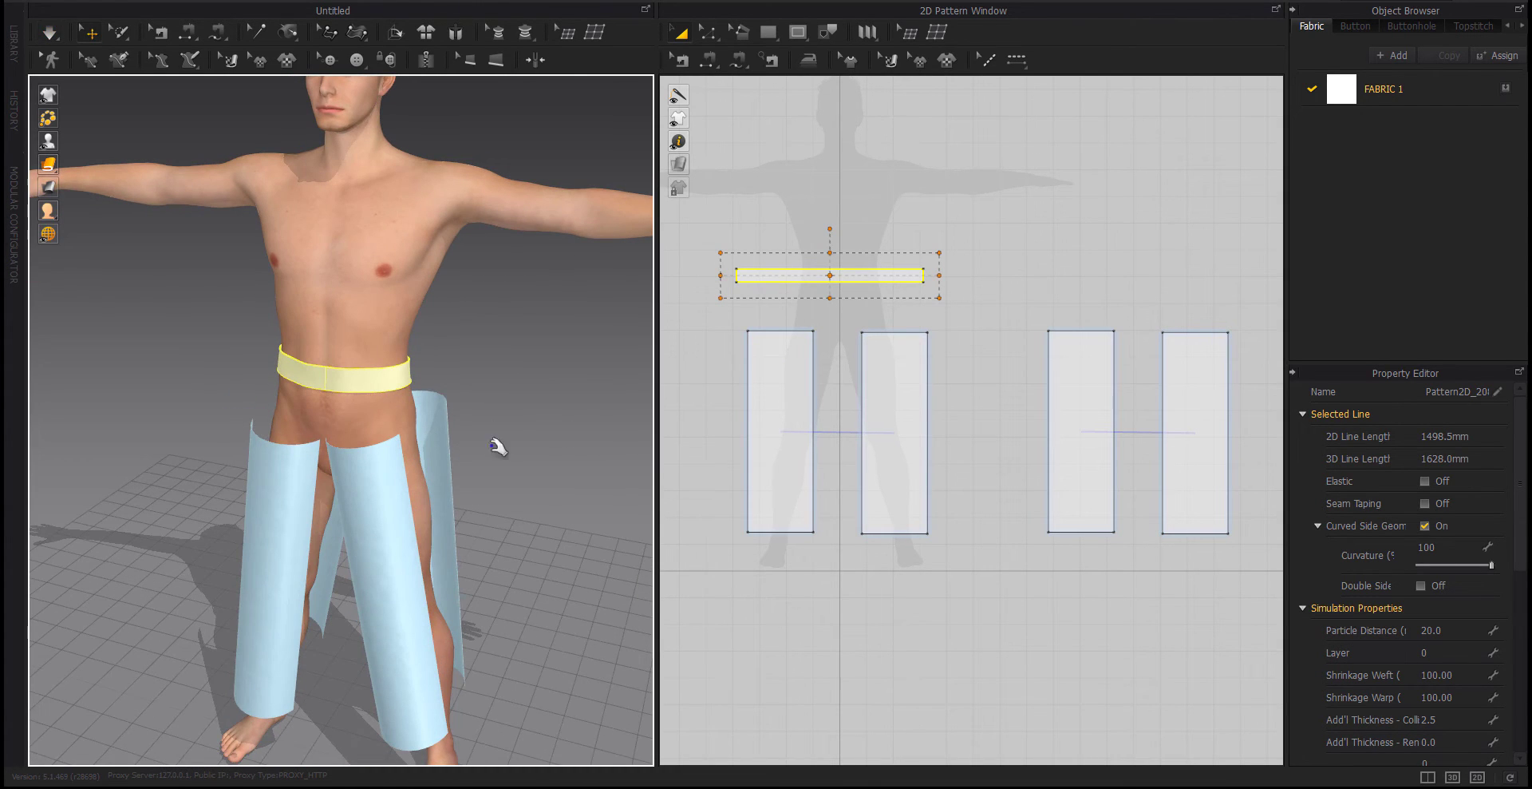
left_click(528, 452)
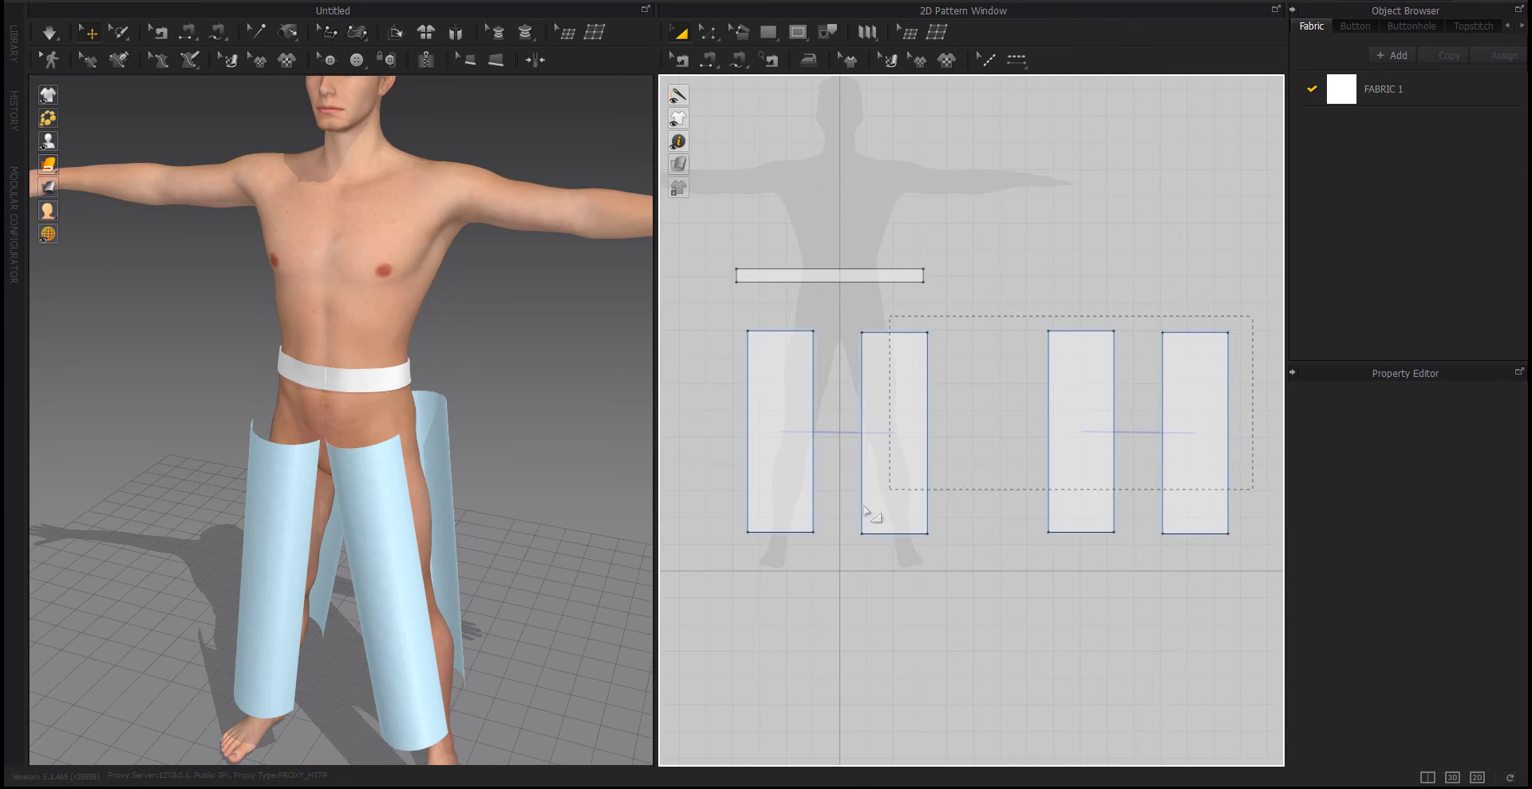
Select the four leg panels, then switch to Edit Pattern mode for the edges
left_click_drag(1251, 330, 702, 611)
right_click(775, 433)
left_click(764, 529)
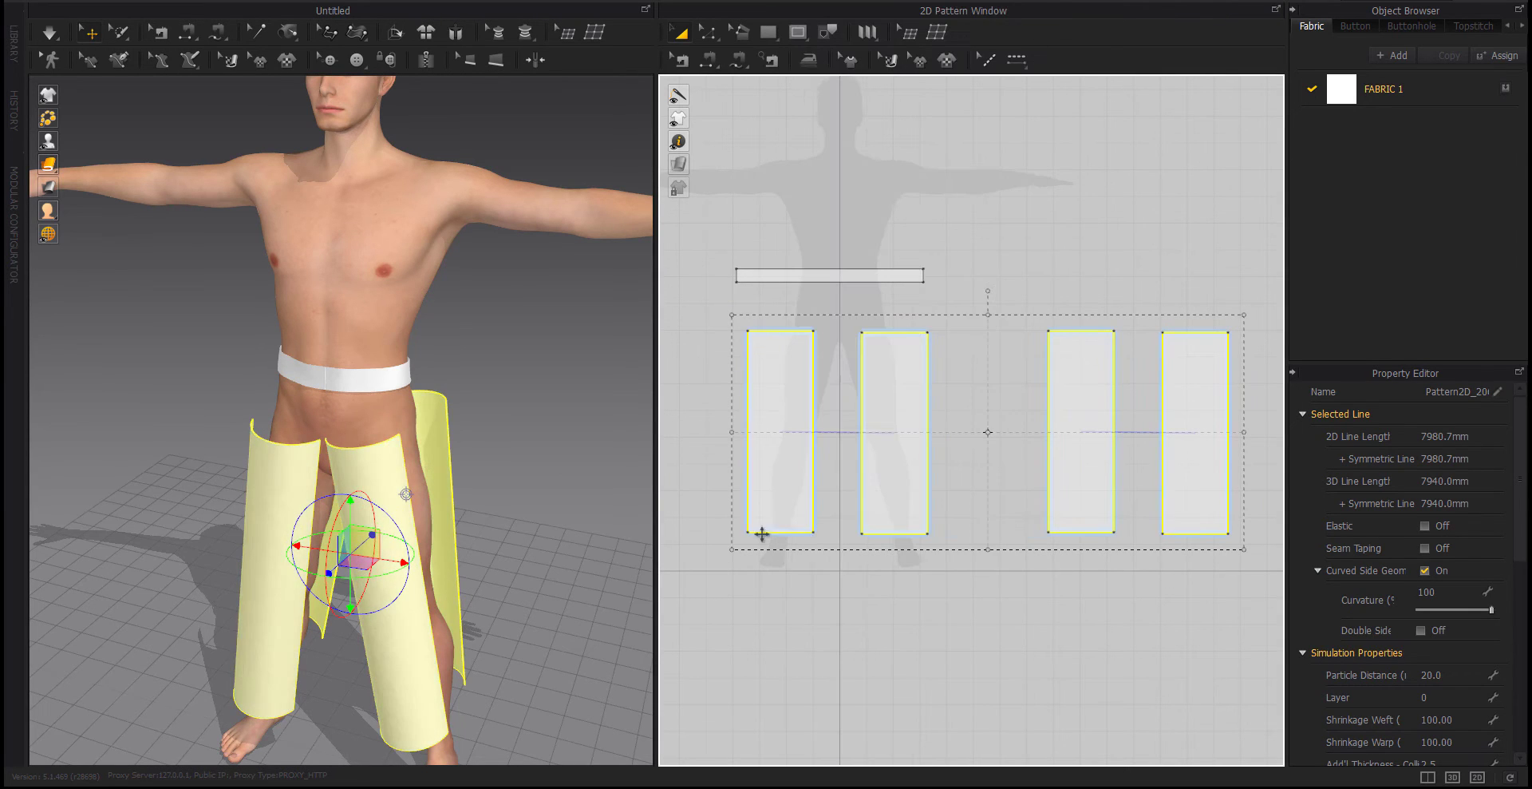
left_click(708, 57)
right_click_drag(598, 512, 566, 495)
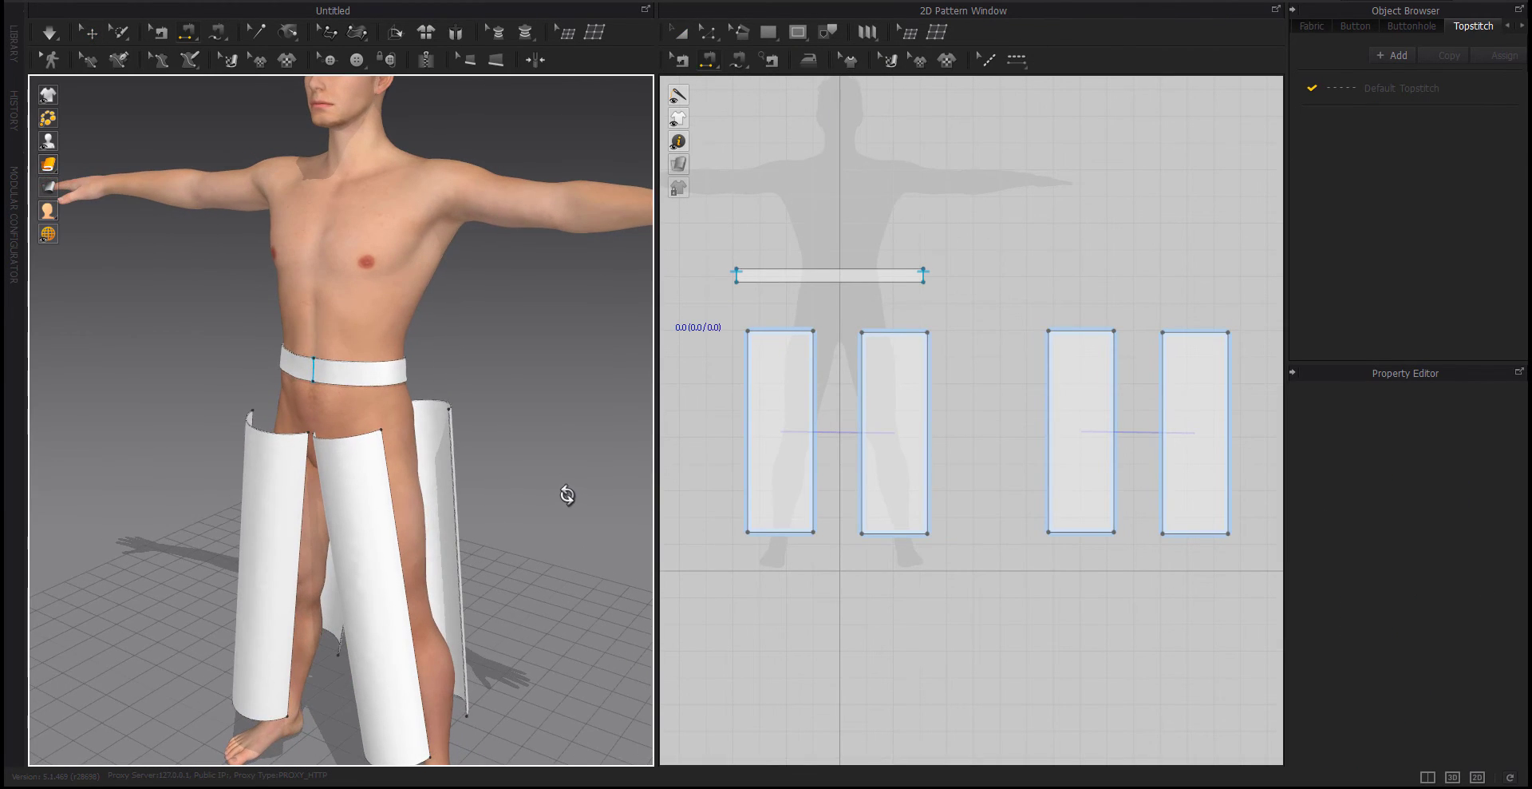
key("x")
Split the inner edges at 40 mm and 18 mm, then pull the right pair's points to taper it
right_click(813, 364)
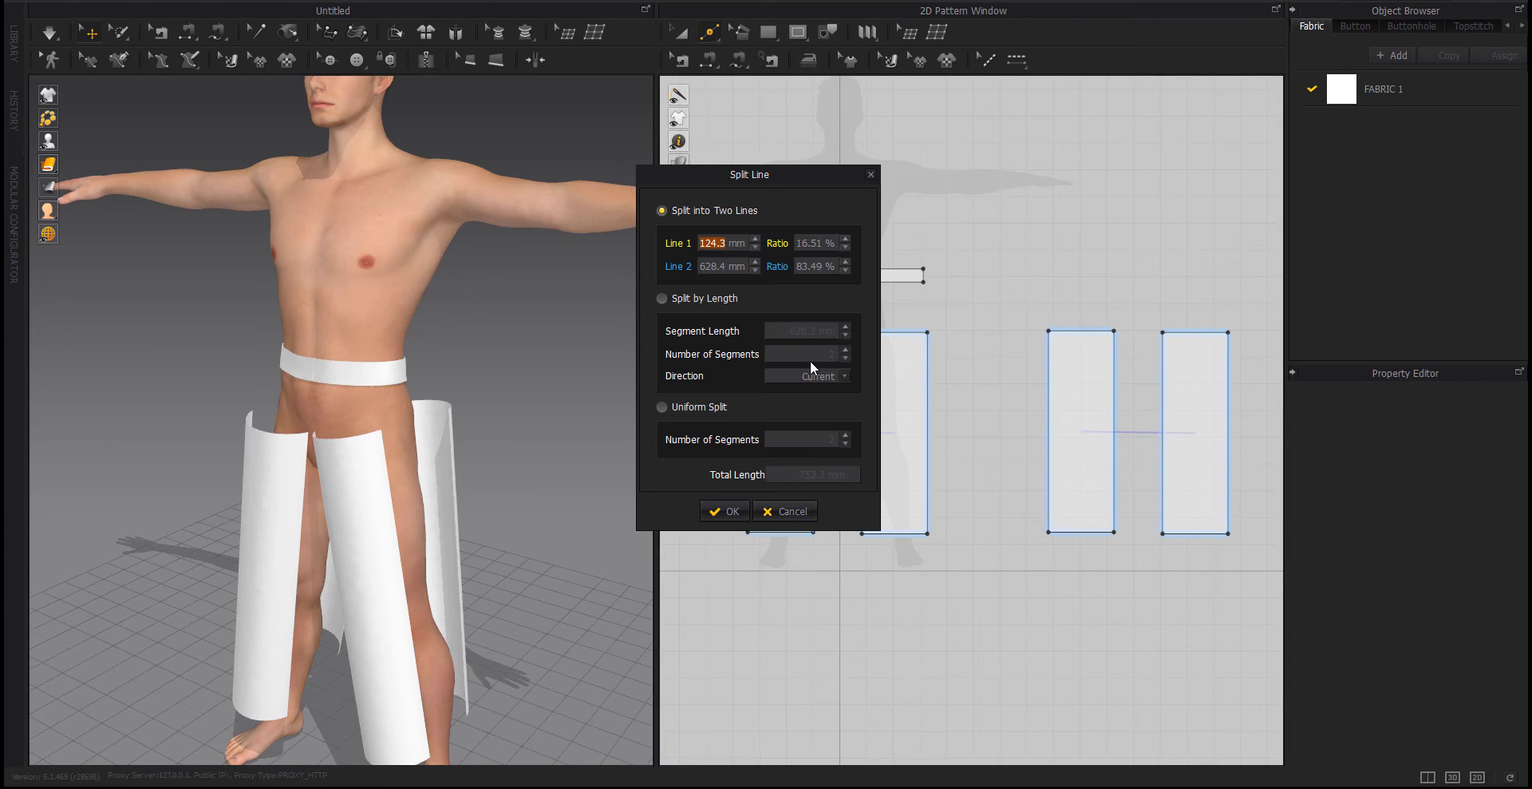
key("Return")
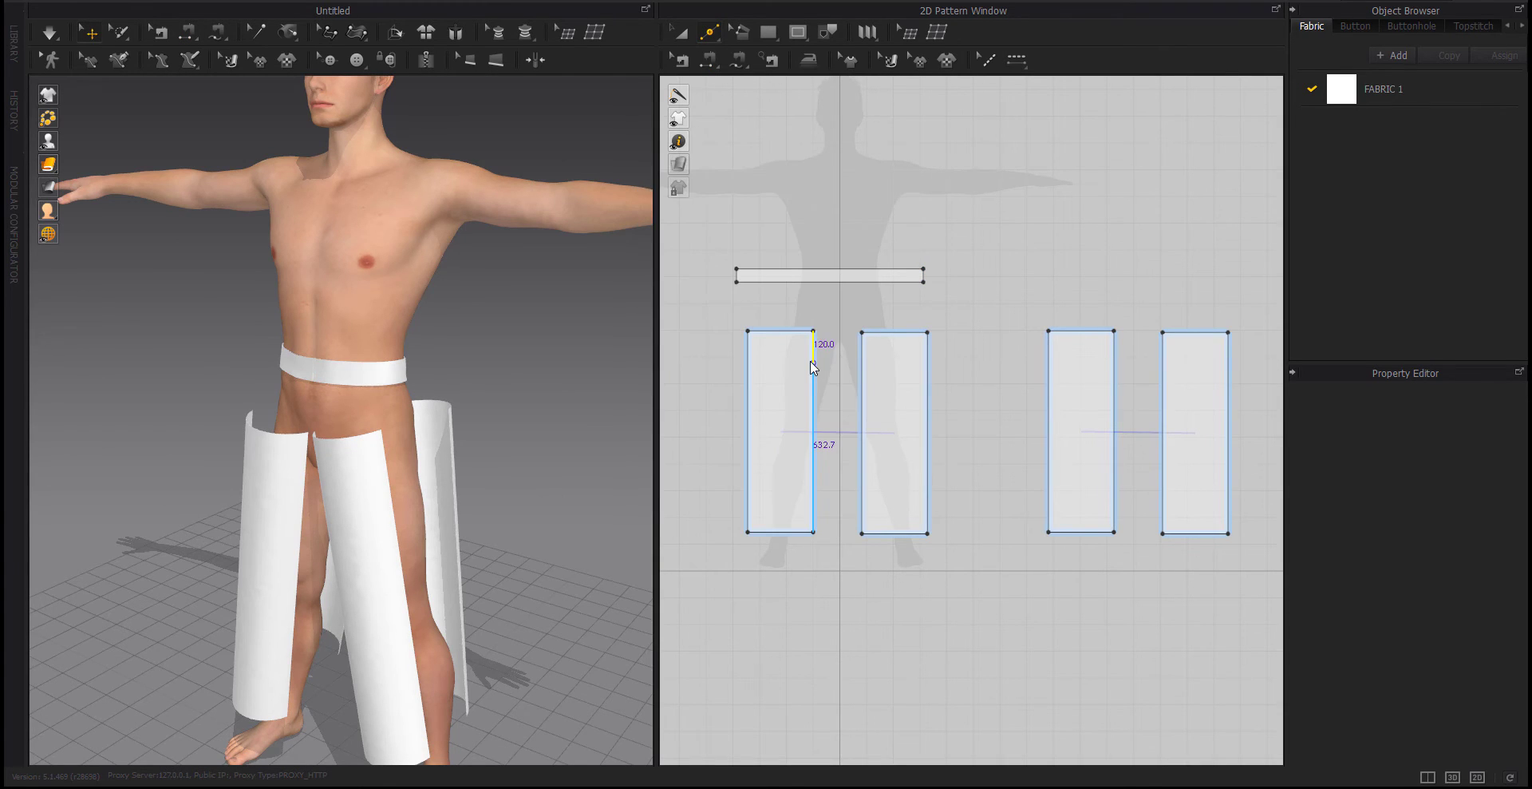
right_click(814, 372)
key("Return")
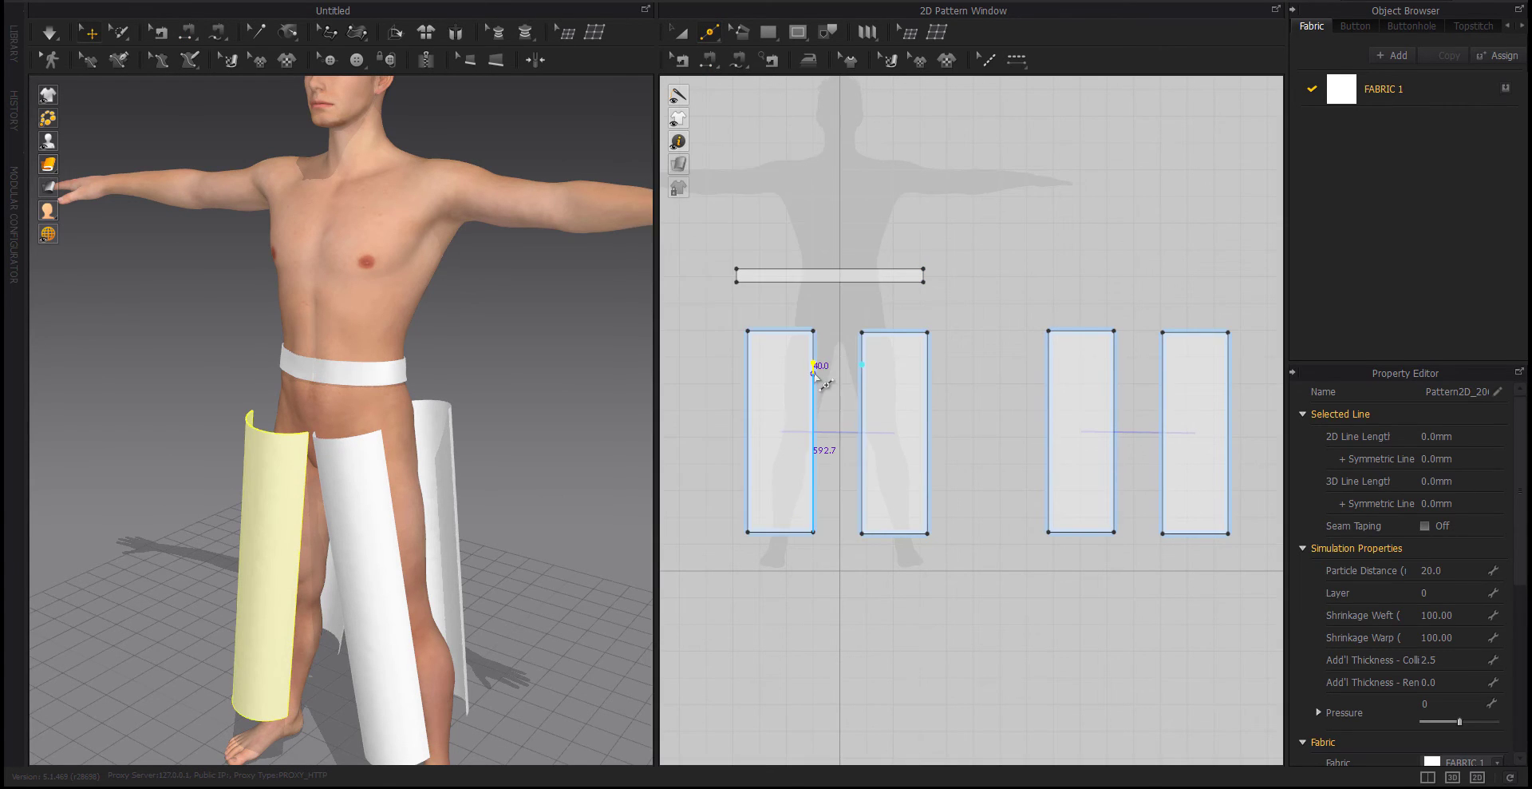
right_click(1115, 375)
type("18")
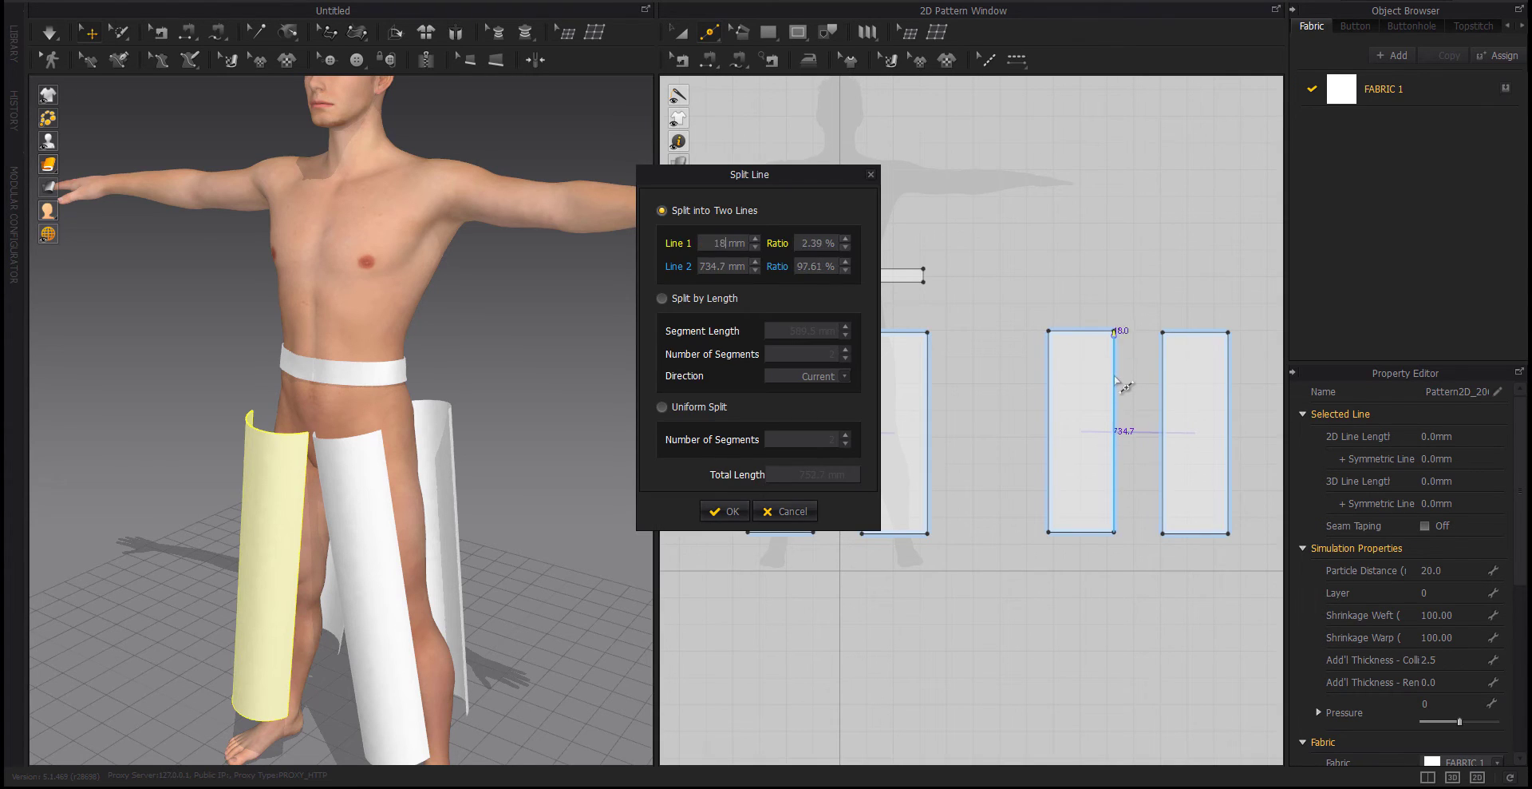
key("Return")
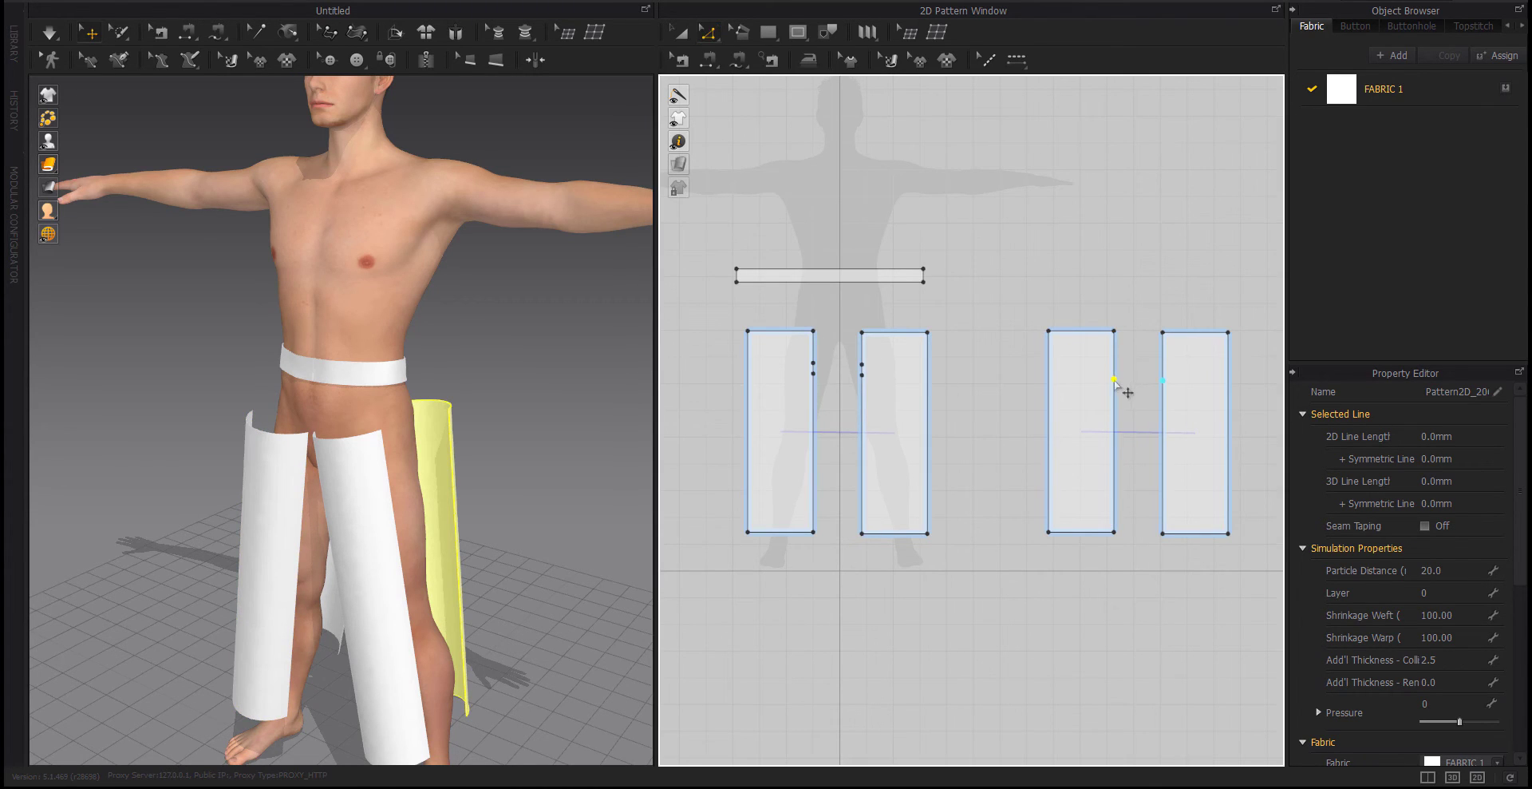
mouse_move(1115, 379)
left_mouse_down()
mouse_move(1147, 389)
mouse_move(1093, 397)
mouse_move(1127, 379)
mouse_move(1218, 402)
left_mouse_up()
left_click(1134, 402)
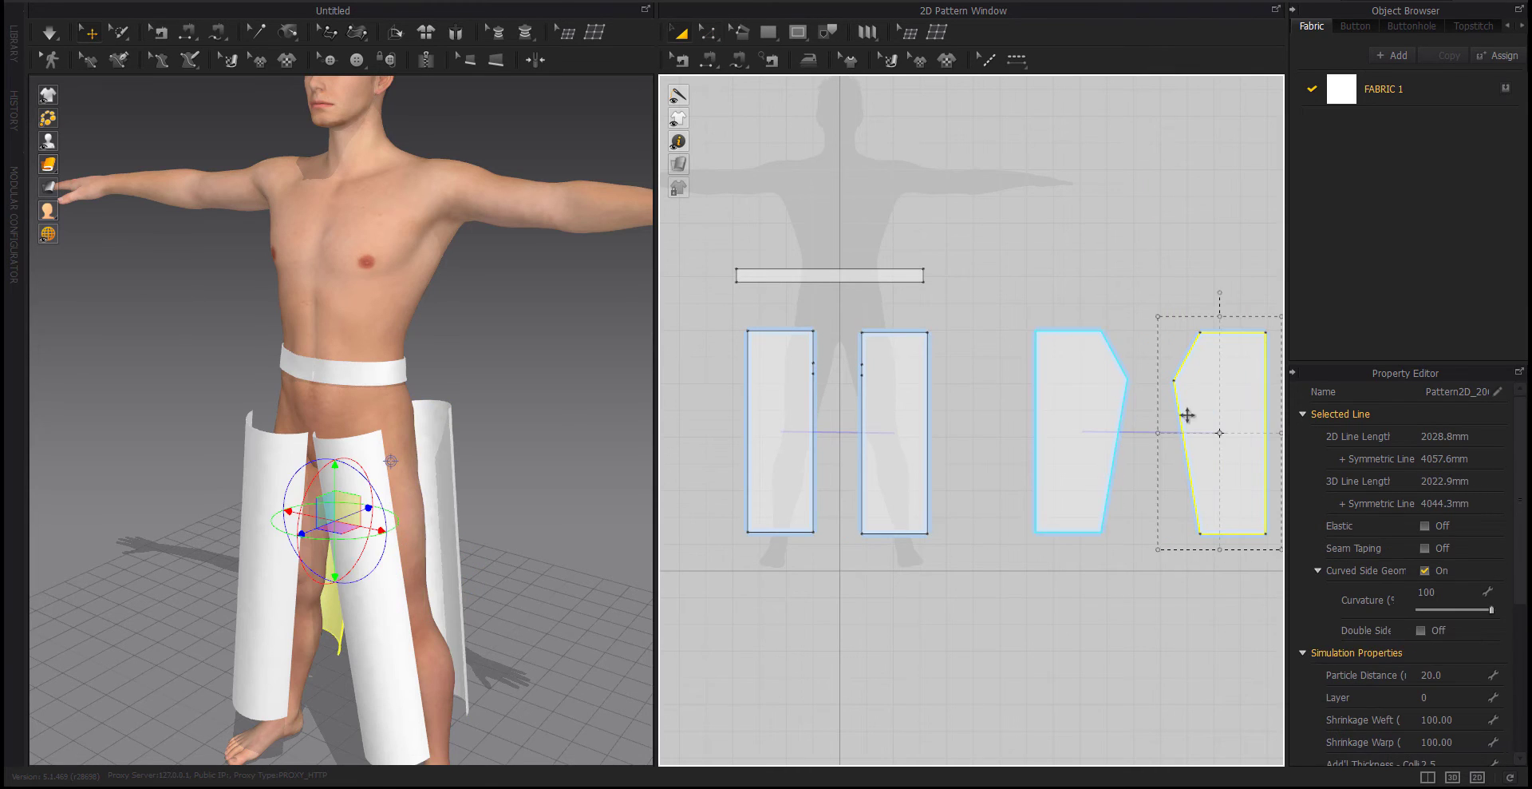
Bend the right pair's crotch edges into a deeper rounded curve
left_click(1111, 475)
key("z")
left_click(1130, 378)
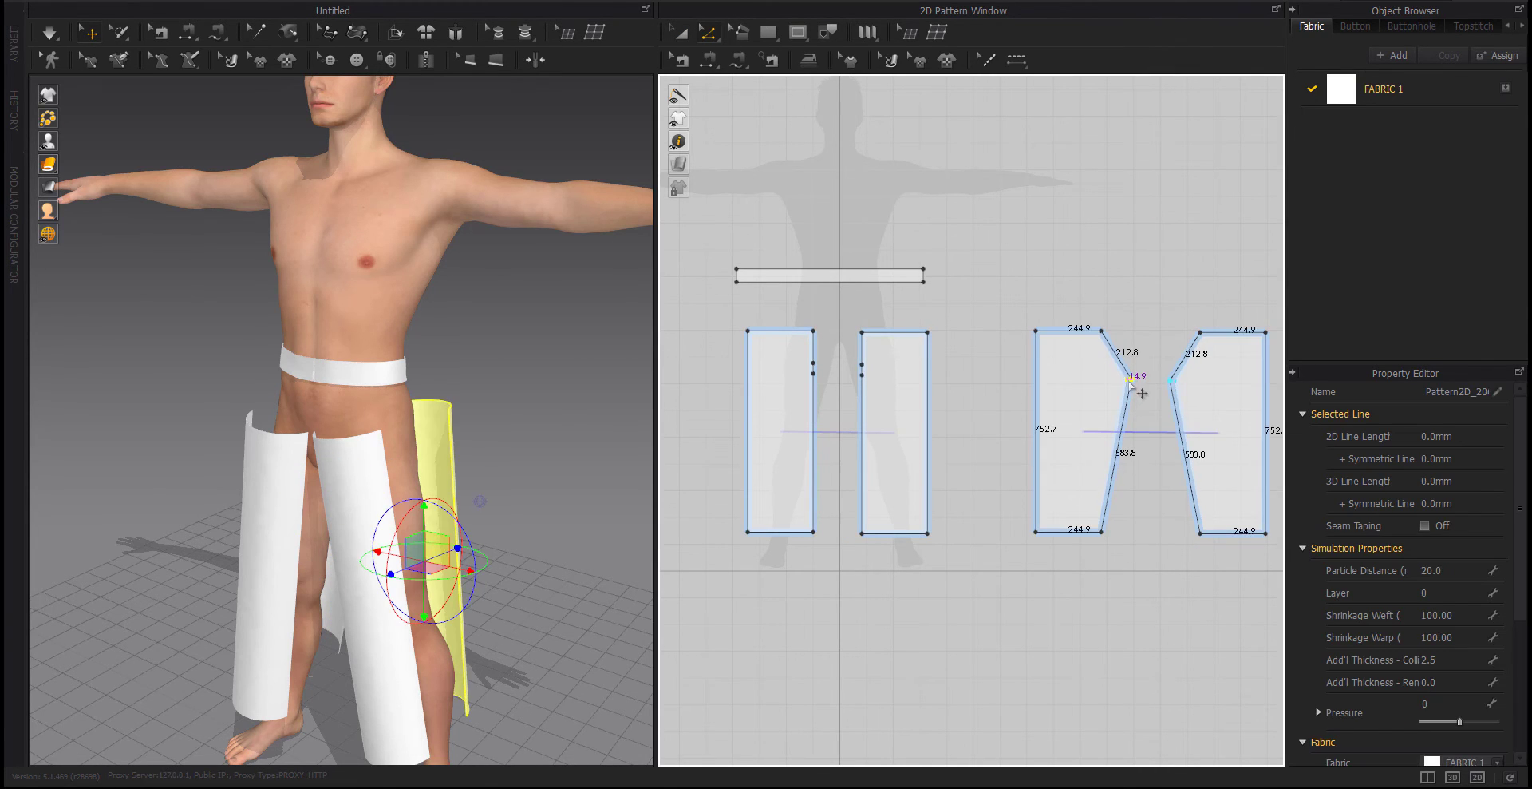
left_click(1120, 358)
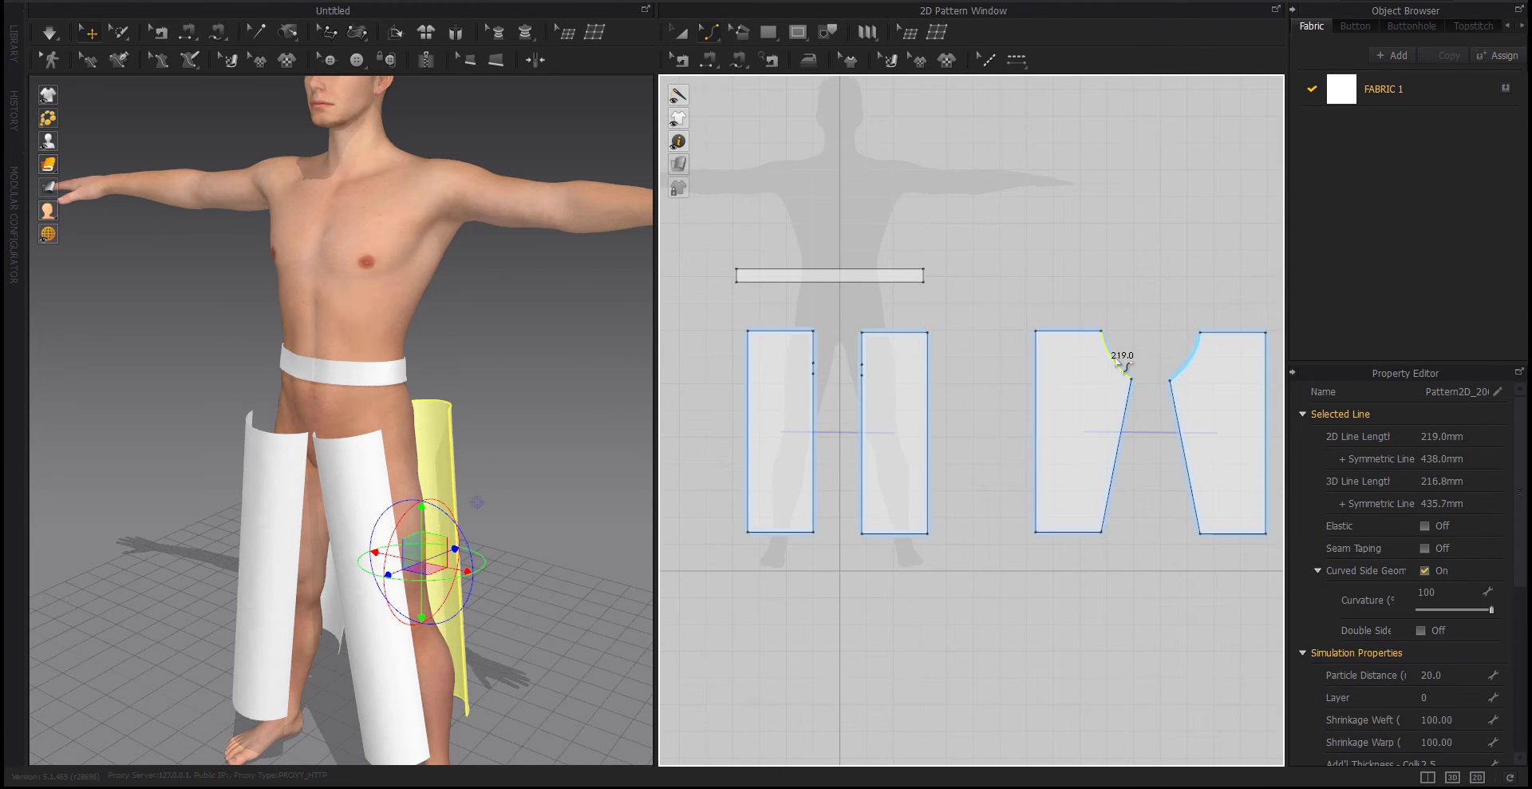
left_click_drag(1115, 363, 1110, 367)
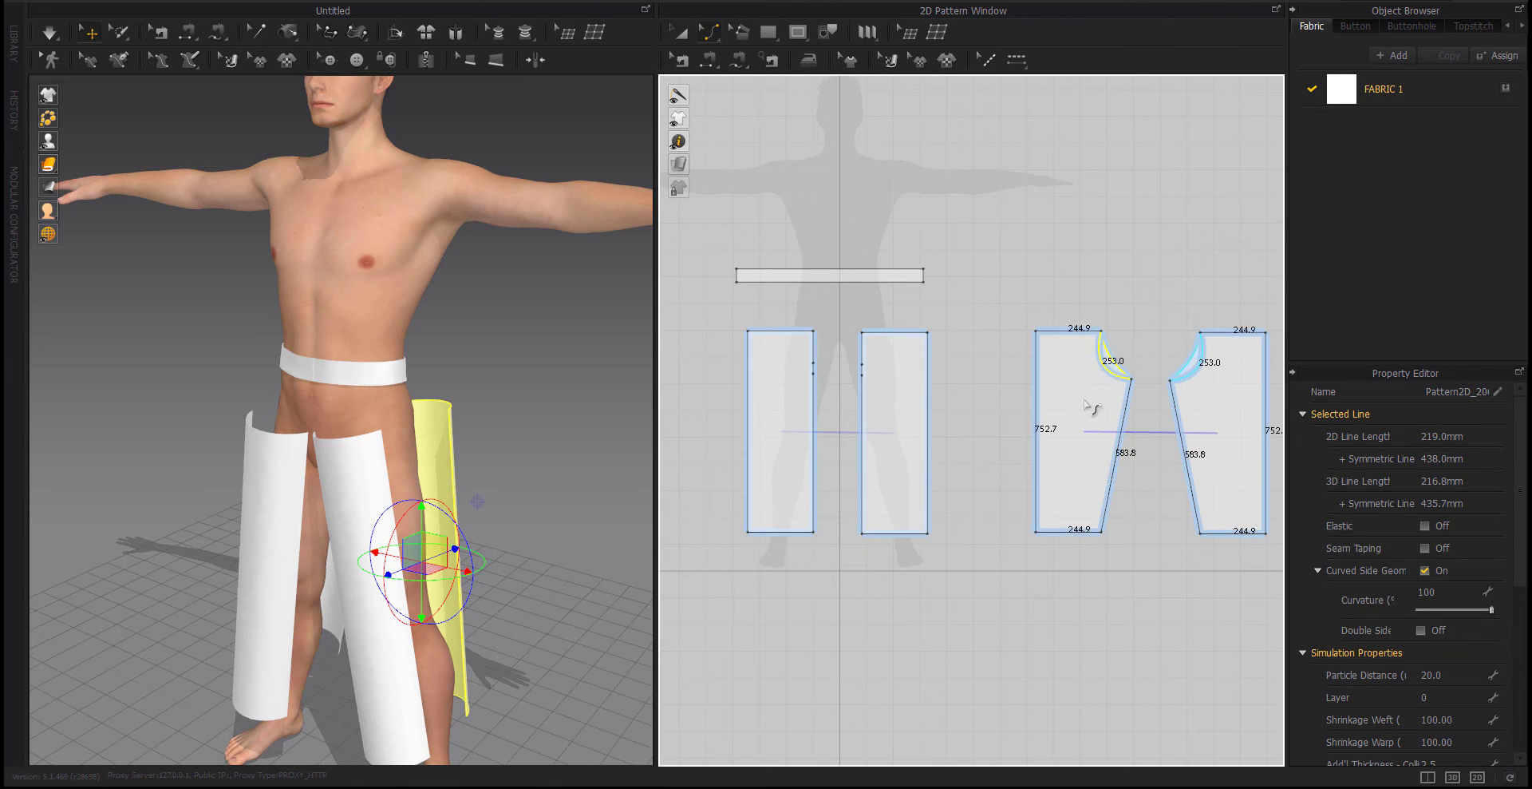
left_click(977, 577)
Drag the left pair's lower inner edges outward to form an angled crotch step
scroll(821, 375, "up", 4)
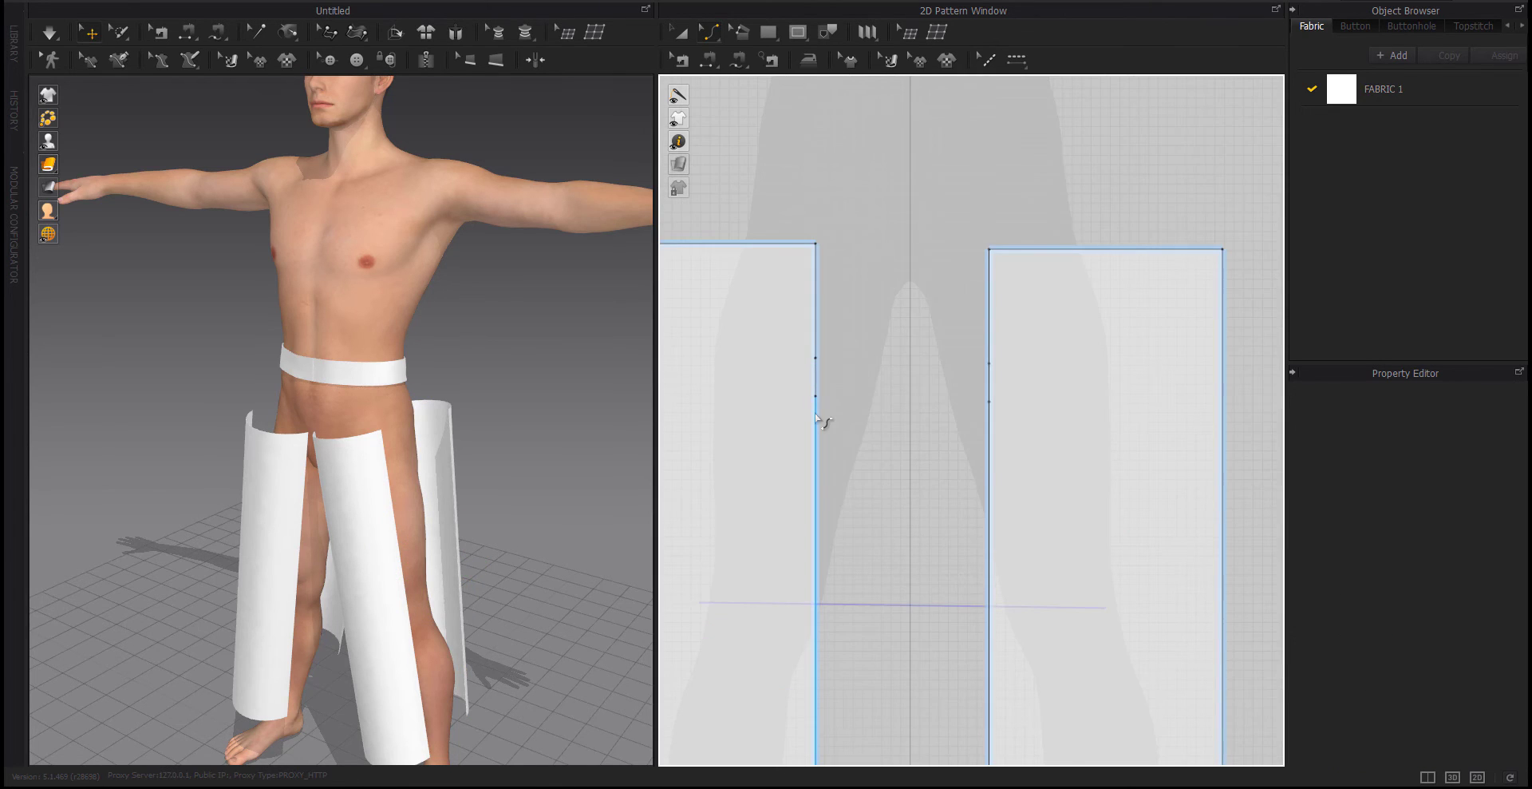
left_click(817, 382)
left_click(833, 471)
left_click_drag(822, 473, 855, 485)
mouse_move(501, 458)
right_mouse_down()
mouse_move(491, 471)
mouse_move(573, 444)
right_mouse_up()
key("Escape")
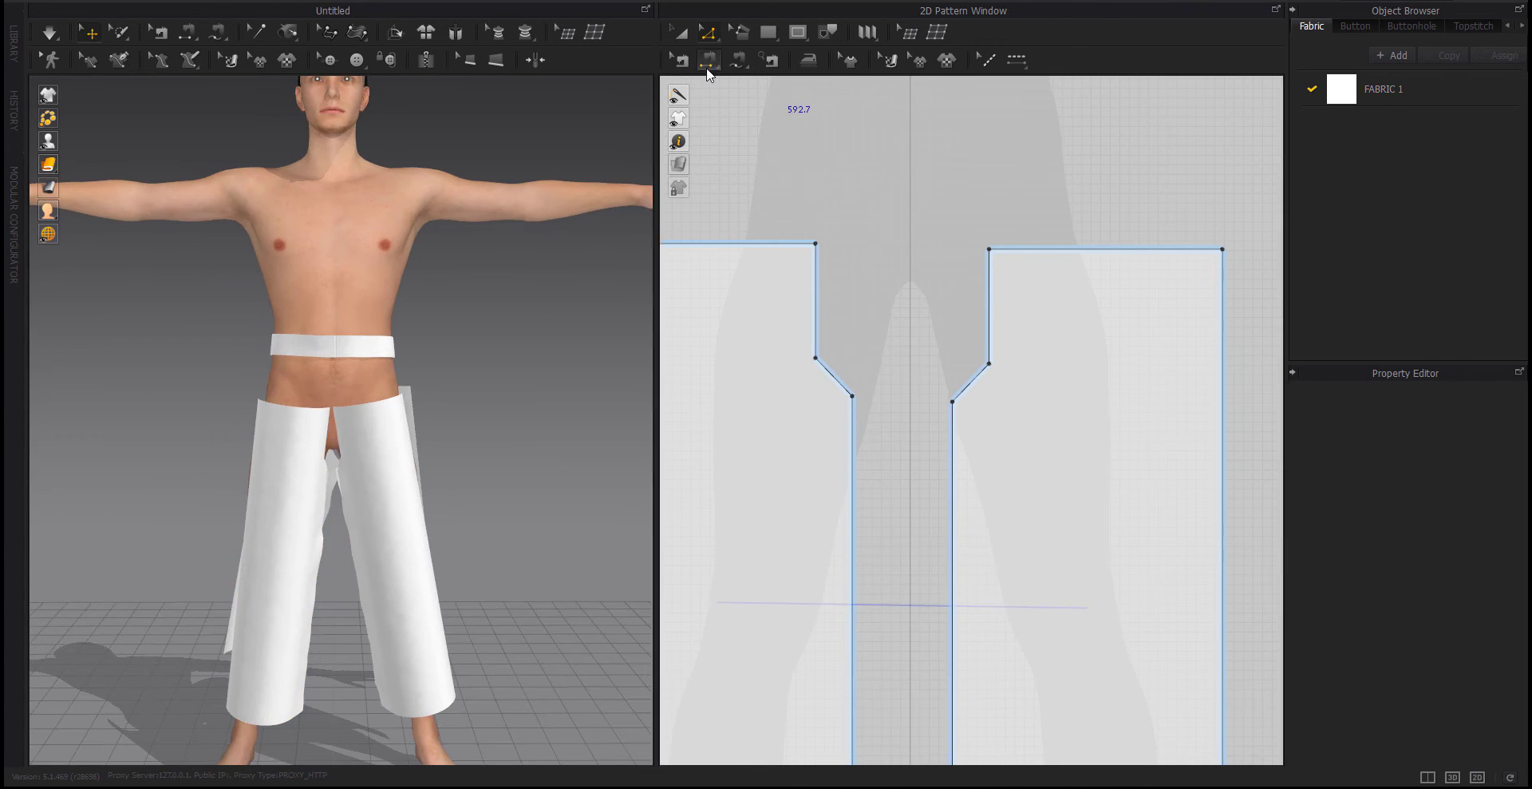
scroll(823, 342, "down", 3)
Sew the middle panels together and join the first and last panels' outer edges
key("b")
right_click_drag(823, 342, 744, 342)
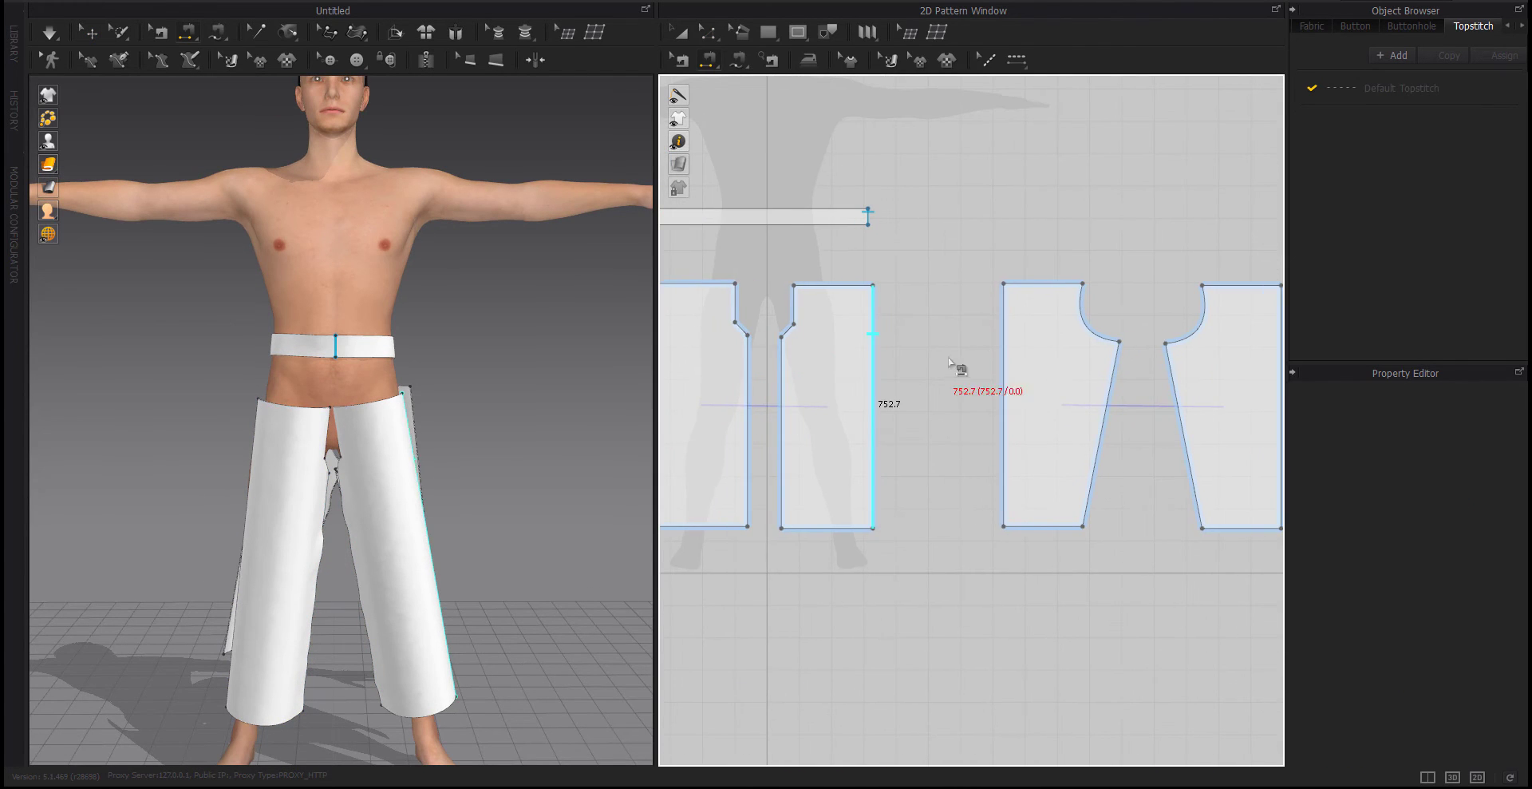
left_click(874, 333)
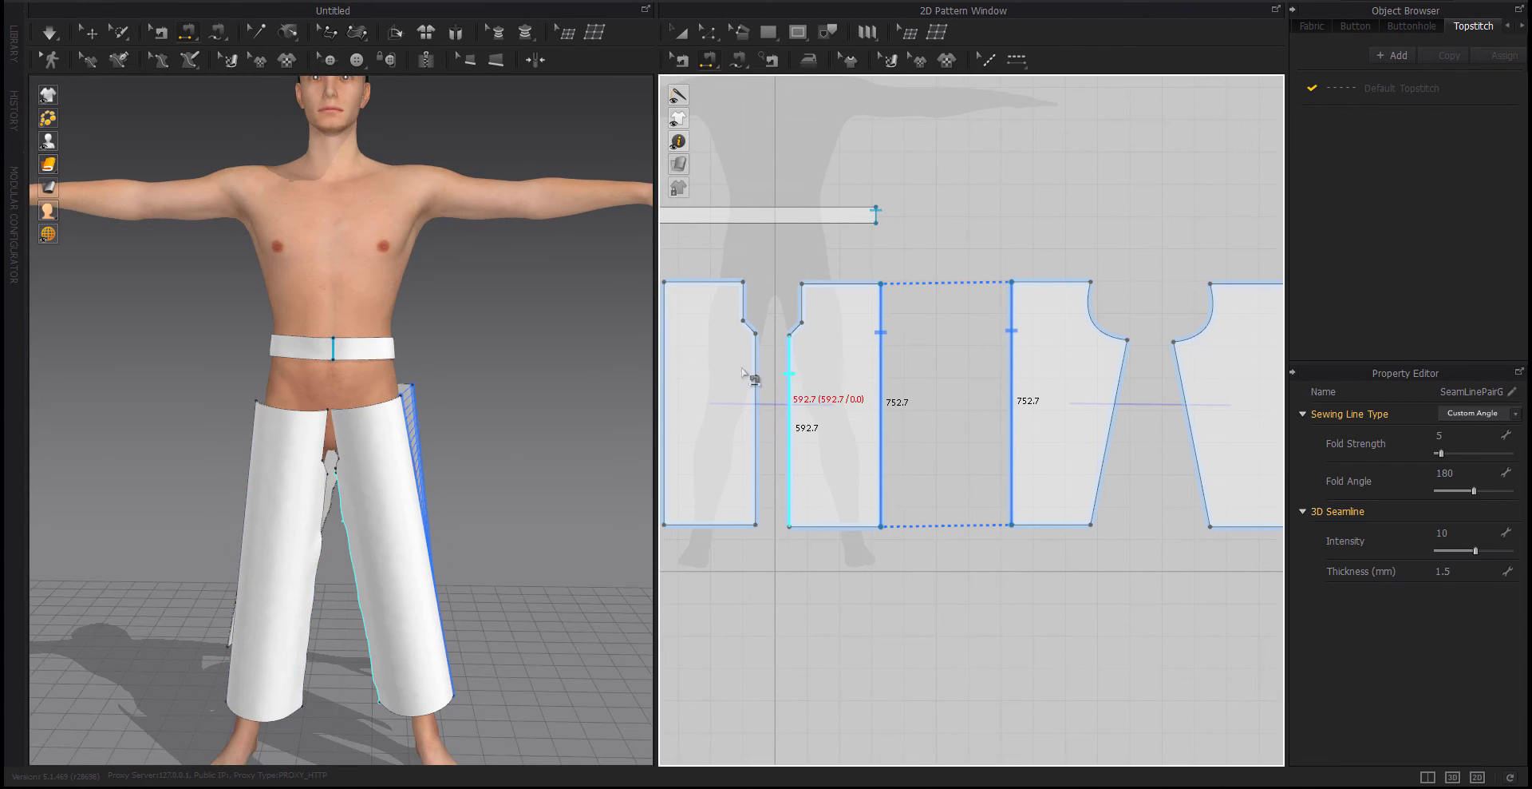
scroll(710, 351, "down", 2)
left_click(684, 351)
left_click(1050, 351)
right_click_drag(1054, 350, 1101, 364)
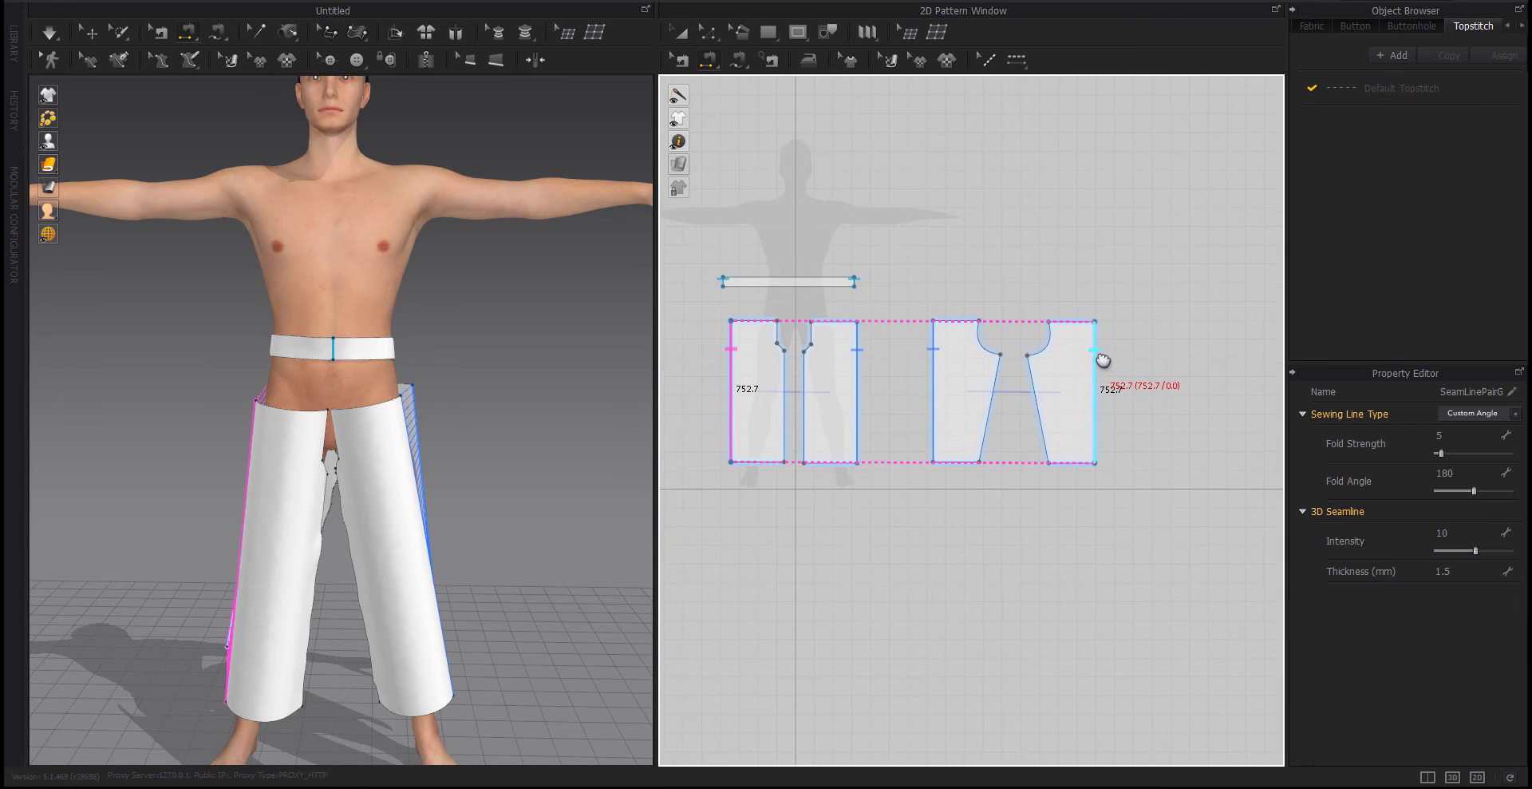
left_click_drag(420, 553, 355, 482)
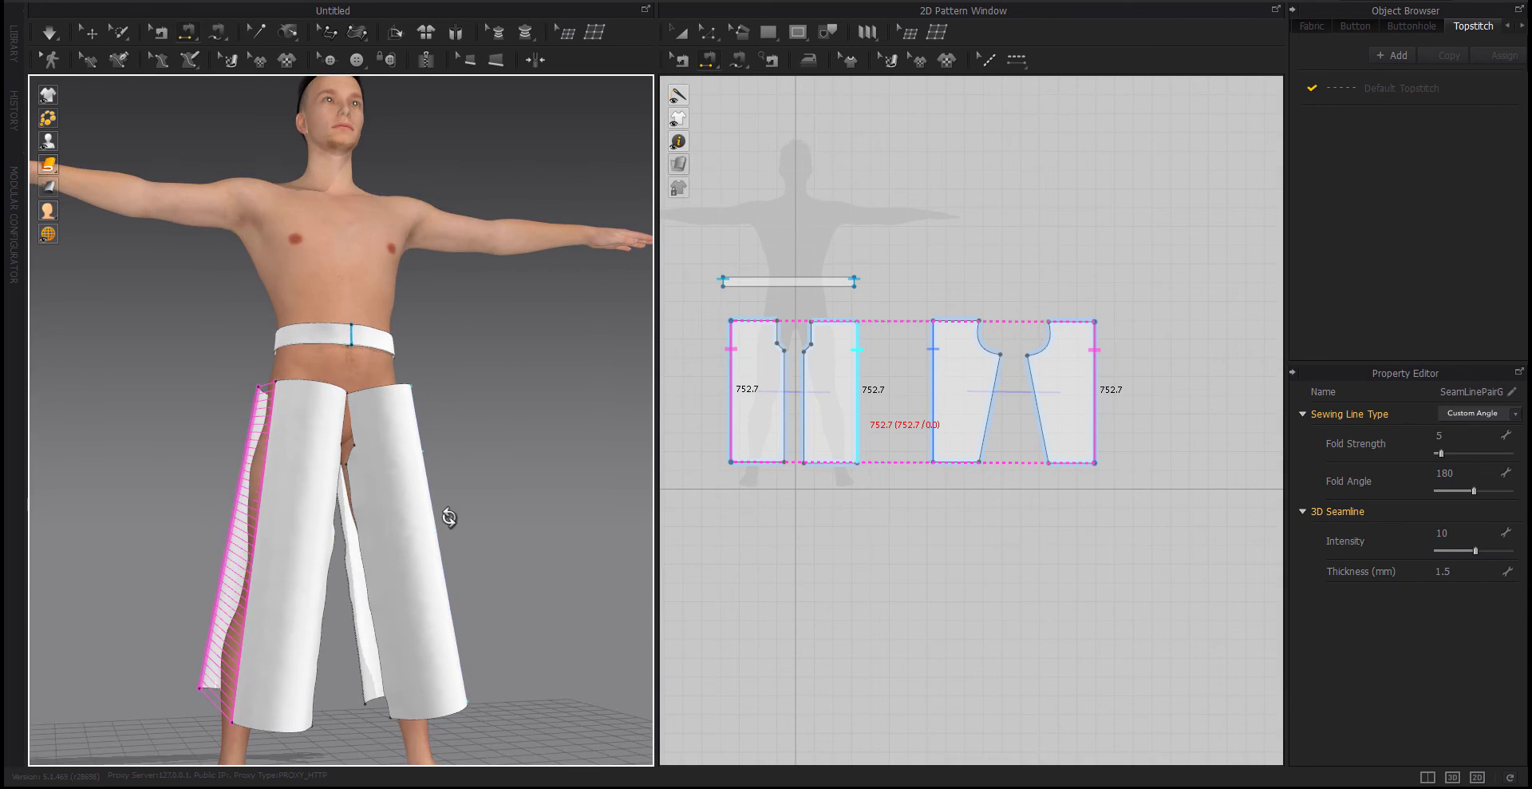
Sew side seams joining the second to third piece and the fourth to first
left_click(806, 376)
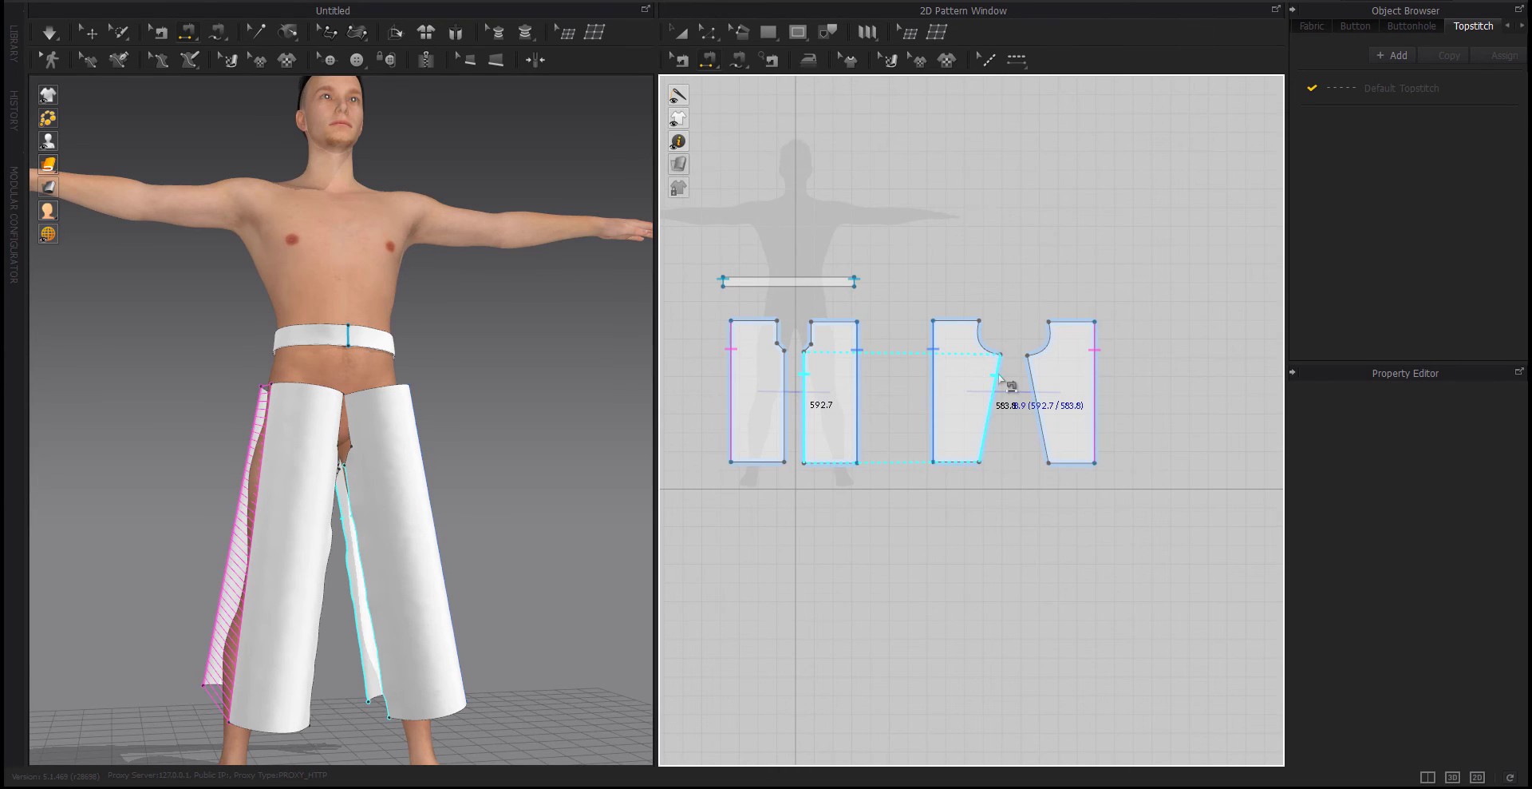
left_click(1000, 375)
left_click(1034, 386)
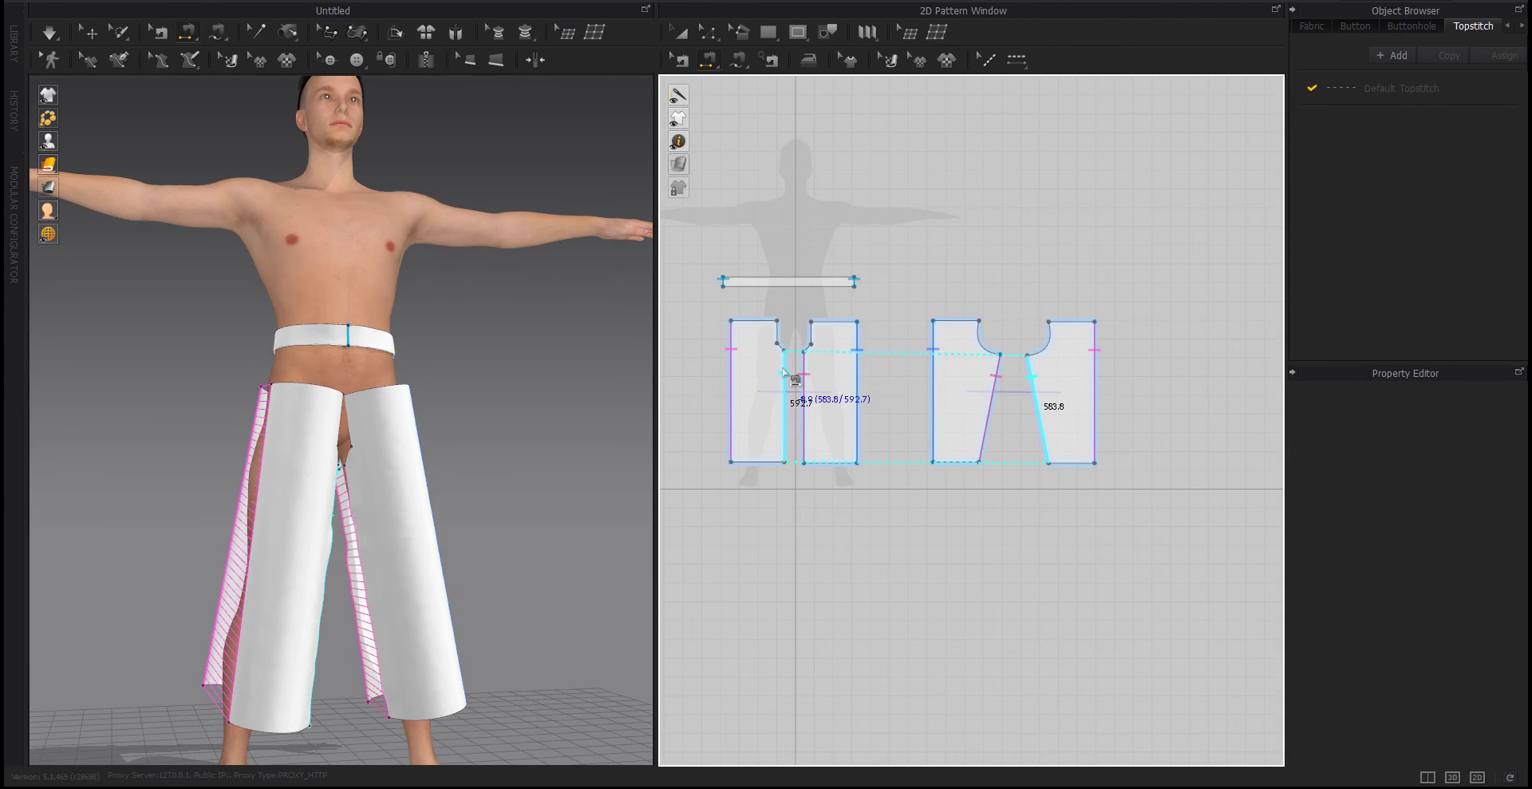
left_click(784, 368)
scroll(783, 368, "up", 5)
Sew the front crotch curves, back crotch curves and front upper crotch segments together
left_click(788, 337)
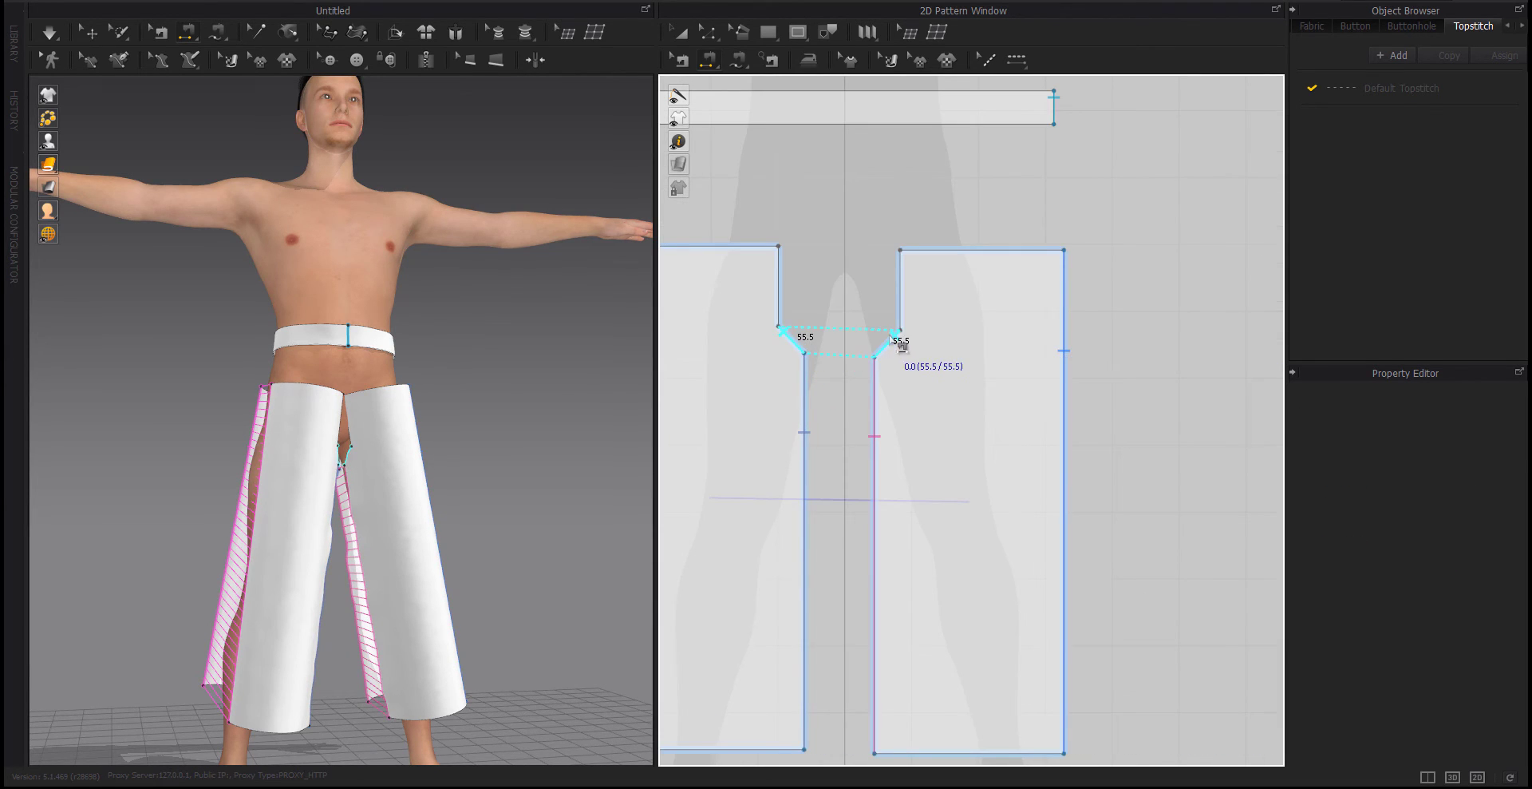
left_click(897, 342)
scroll(832, 400, "down", 3)
left_click(1037, 367)
left_click(1180, 359)
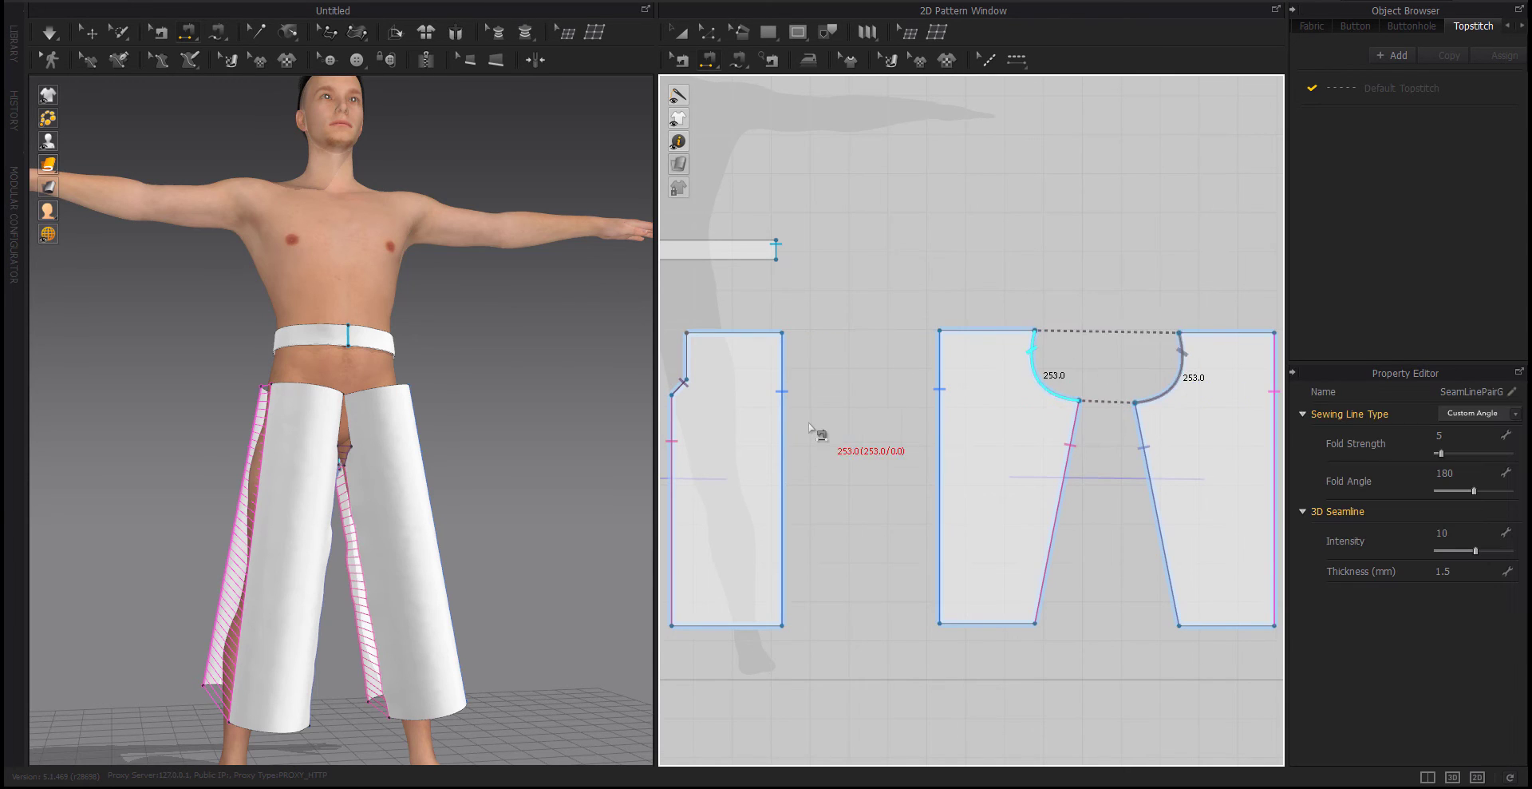
scroll(814, 431, "down", 1)
scroll(821, 435, "down", 4)
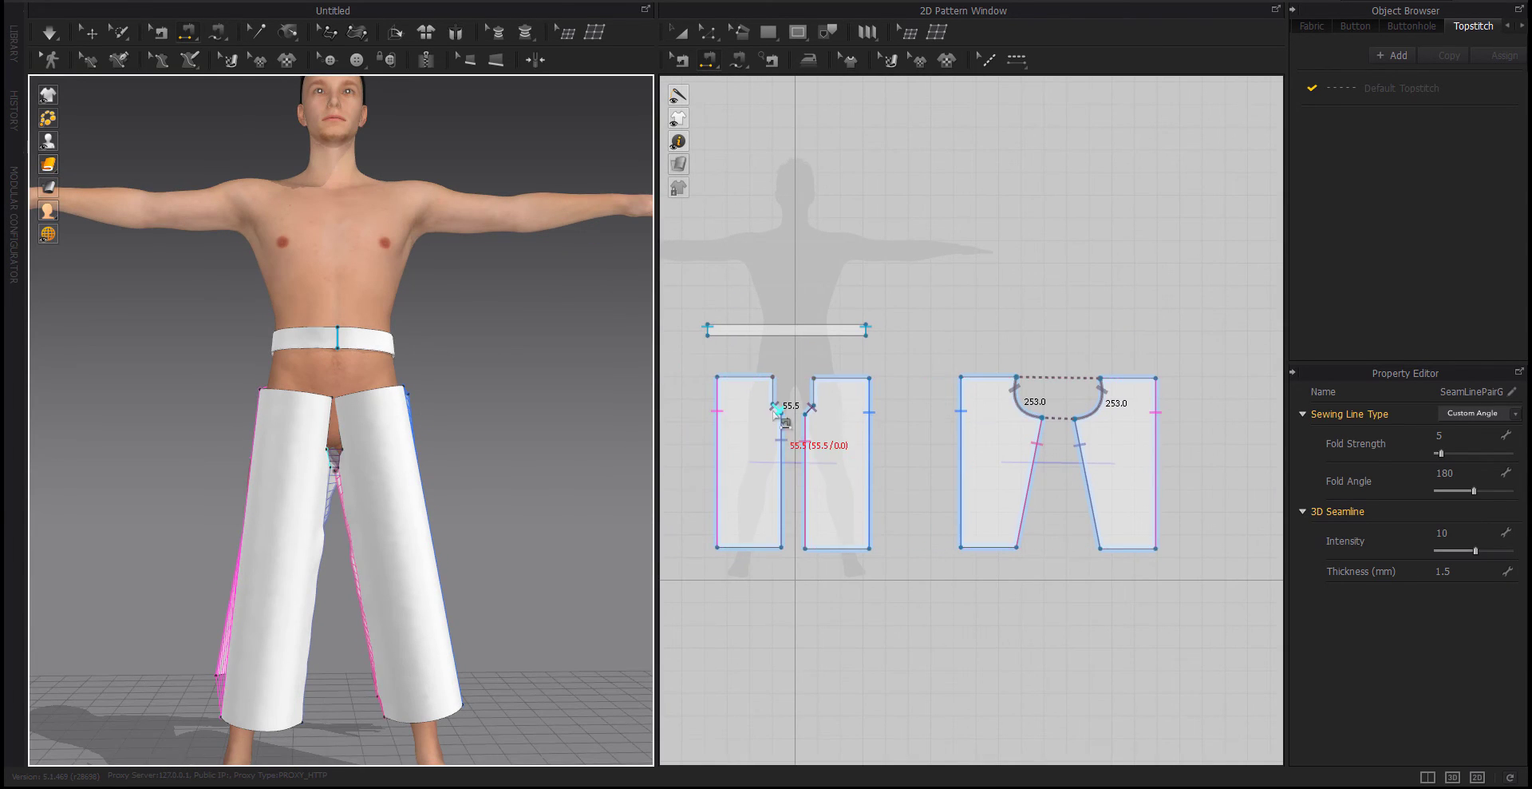
scroll(778, 411, "up", 5)
left_click(795, 363)
left_click(918, 359)
scroll(894, 488, "down", 2)
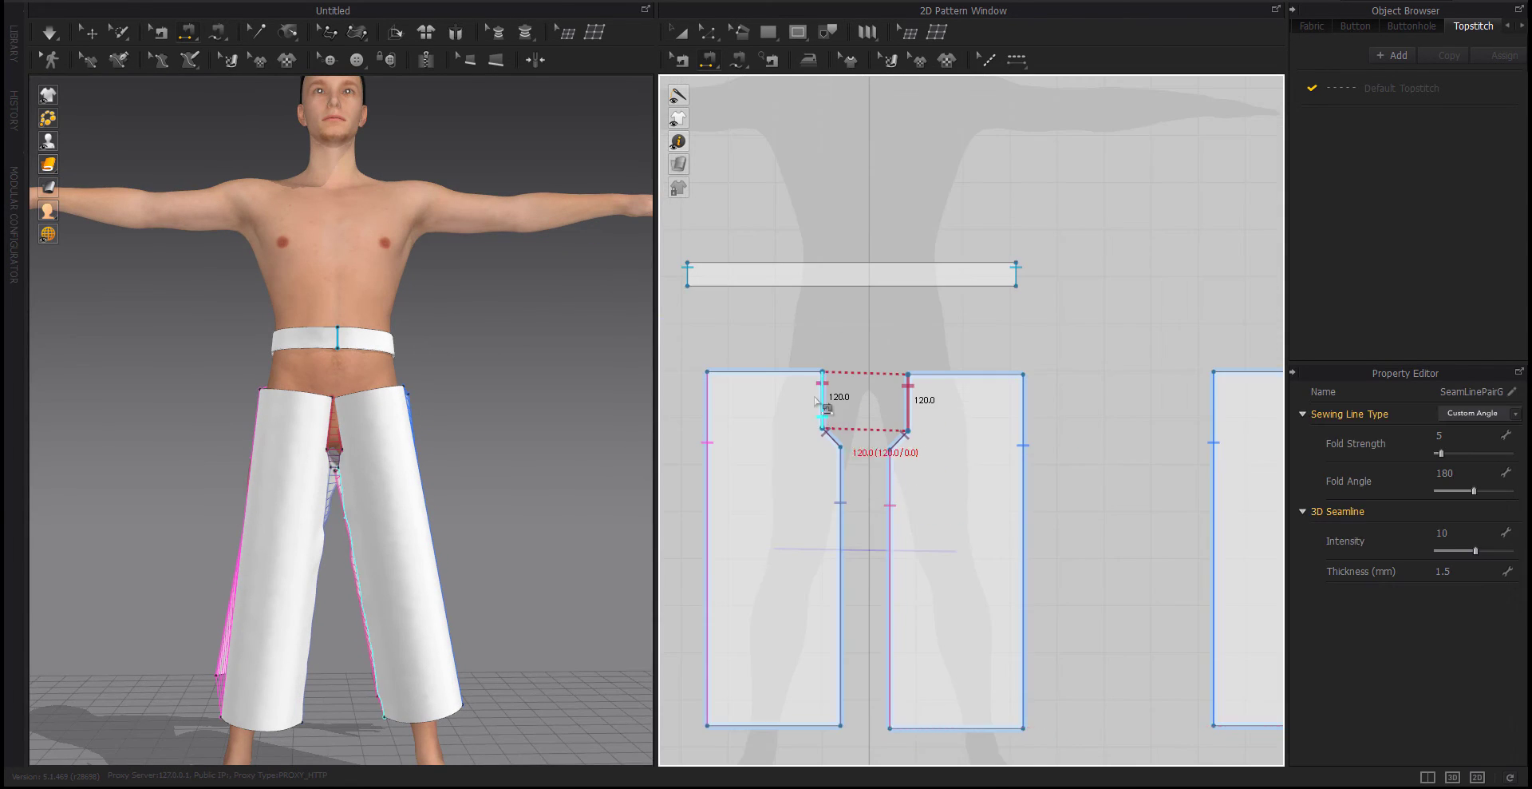
Stitch all pant waist edges to the waistband's lower edge with M:N sewing
left_click(800, 371)
right_click_drag(424, 410, 445, 418)
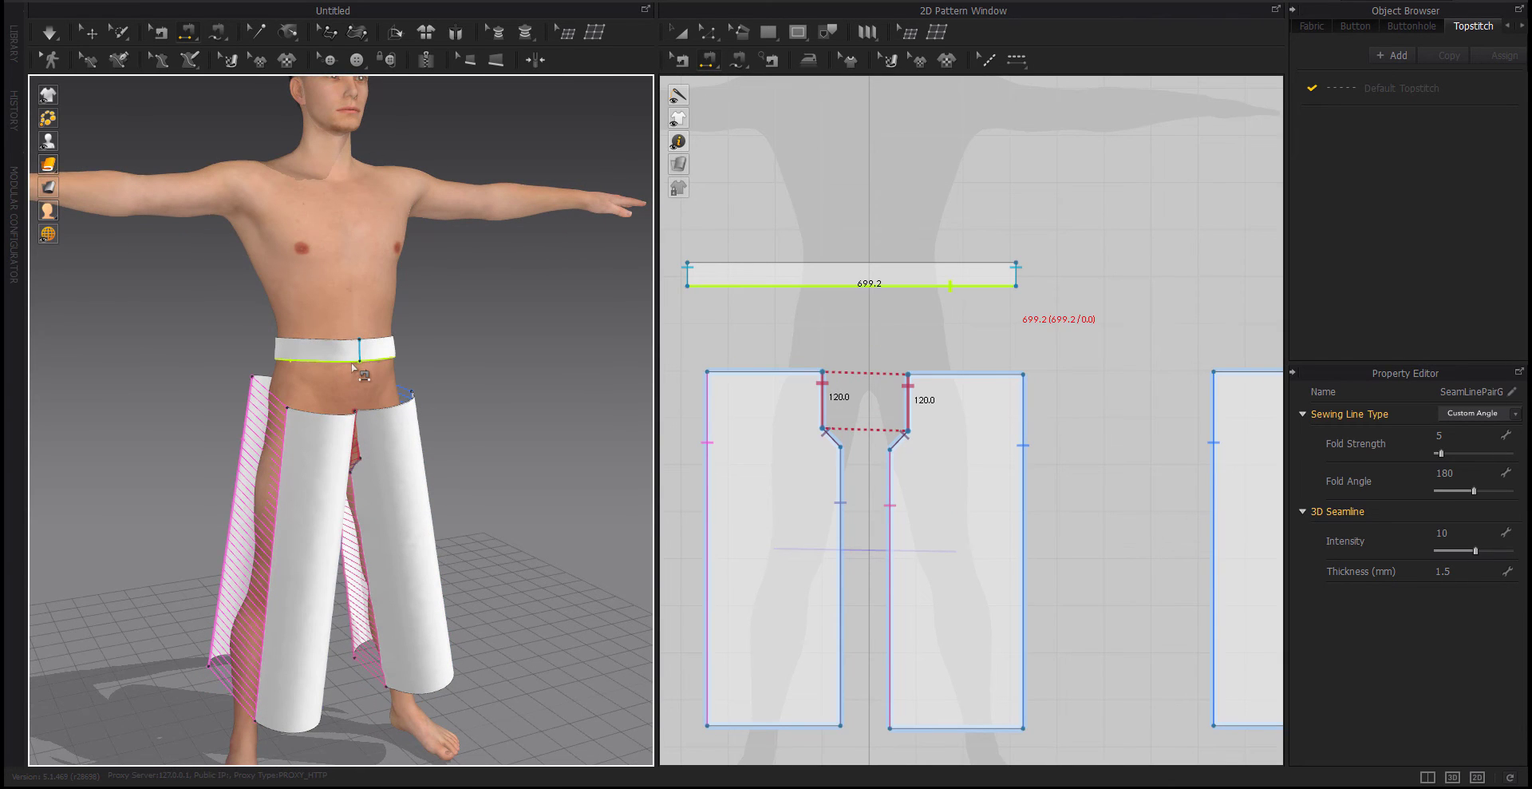
left_click(952, 288)
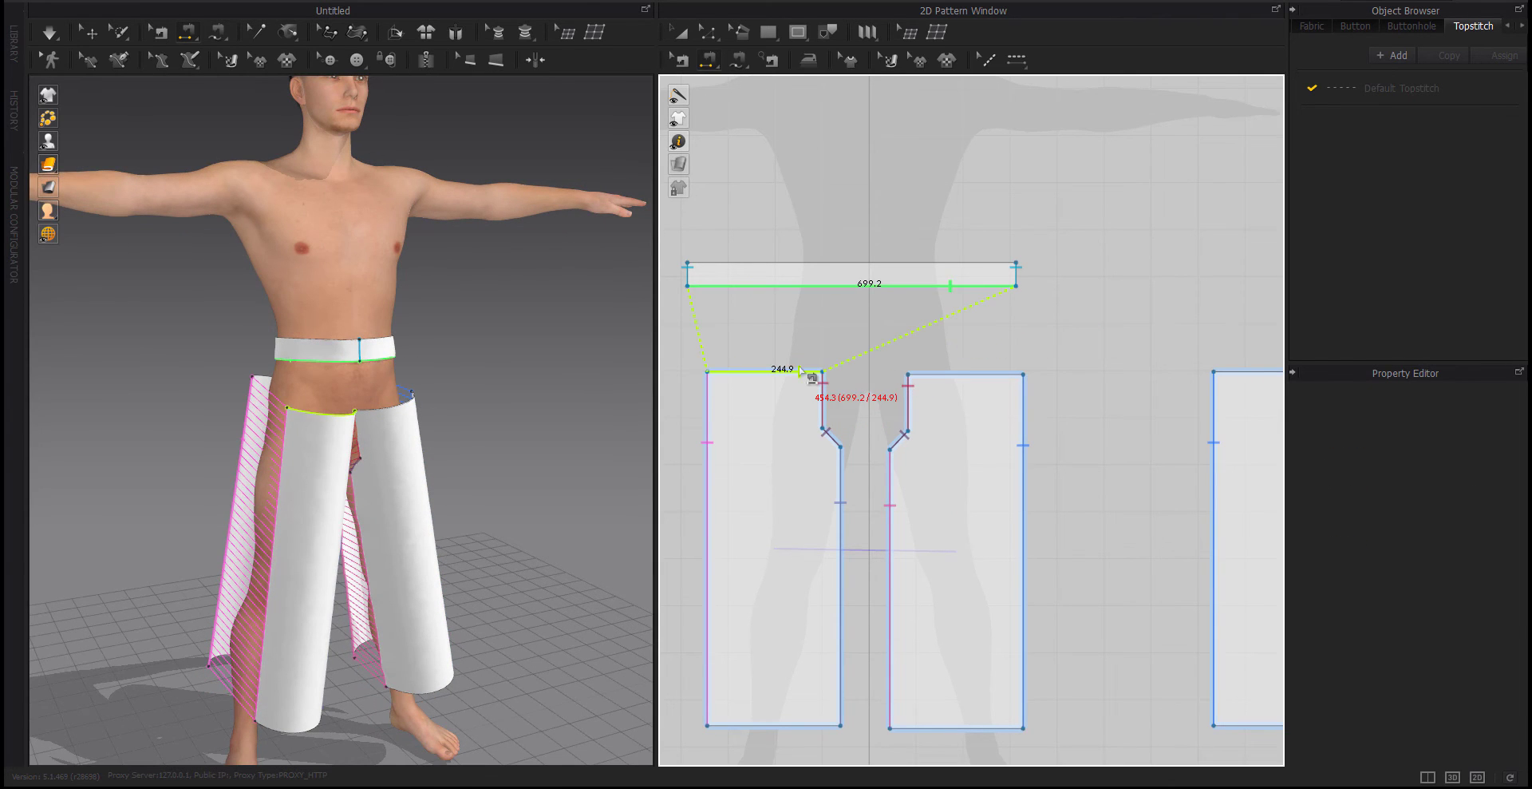
right_click_drag(447, 452, 575, 463)
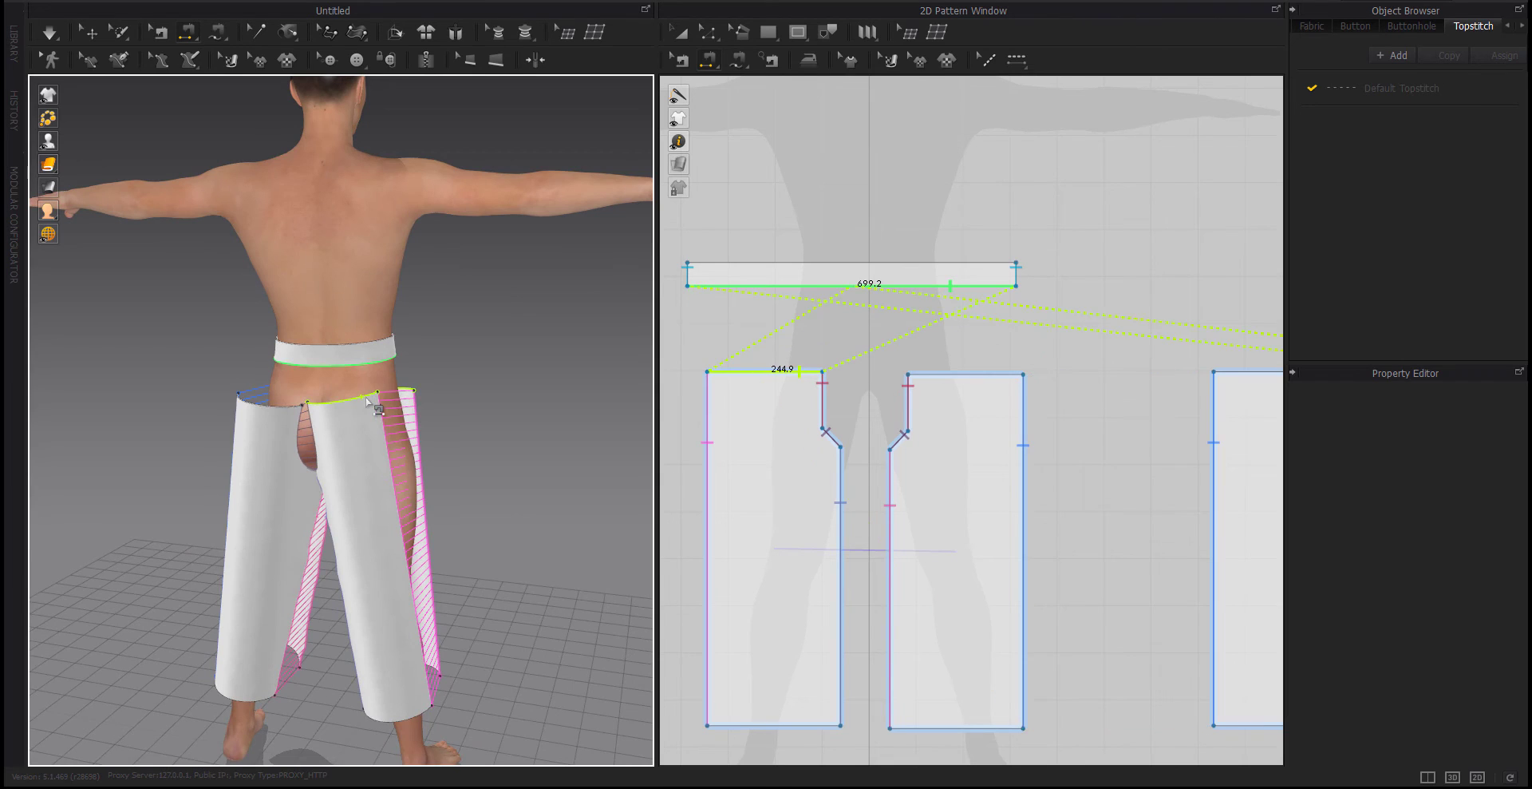
right_click_drag(1104, 417, 806, 440)
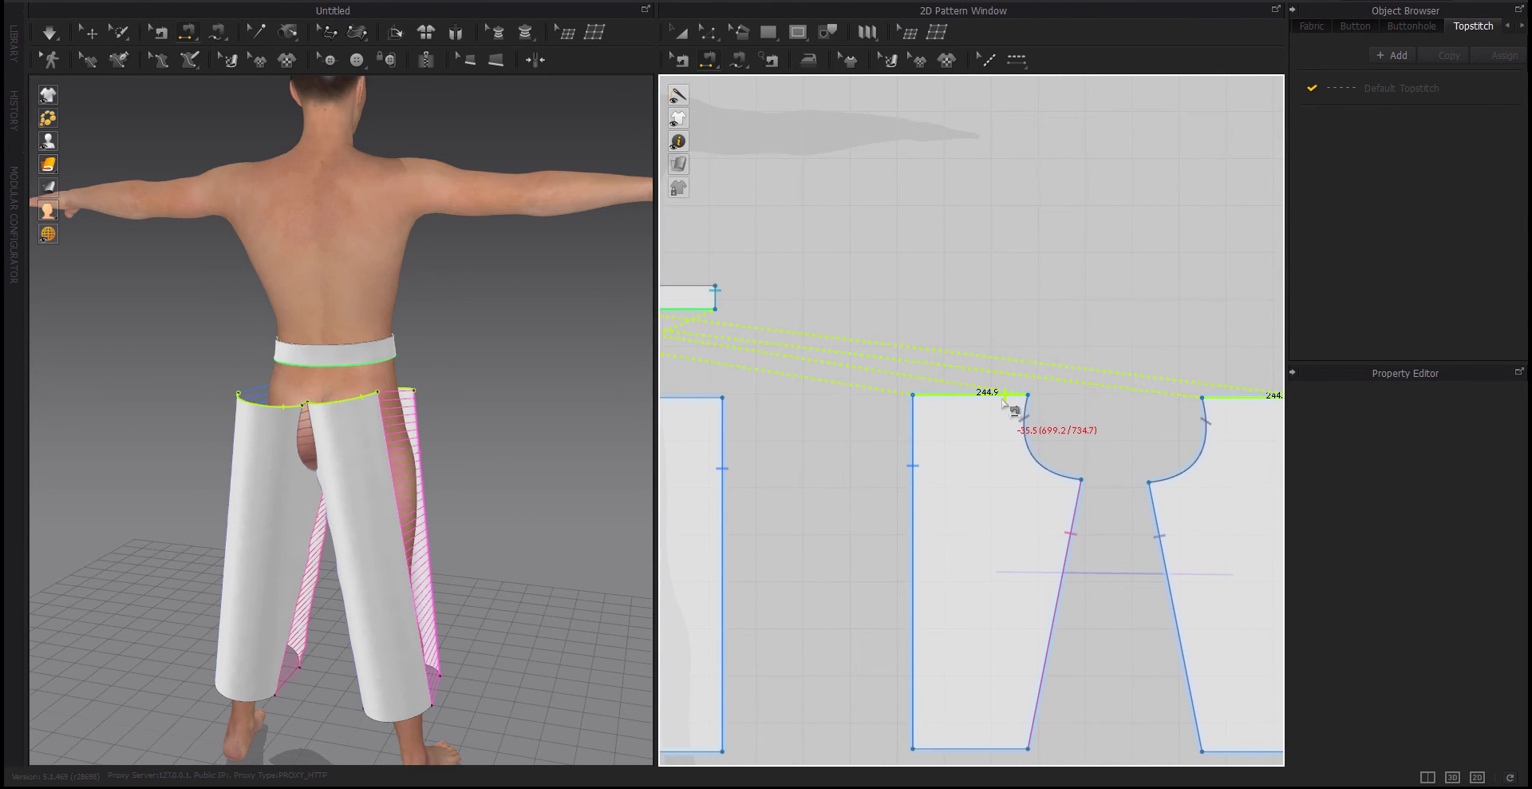
right_click_drag(882, 431, 1116, 427)
mouse_move(415, 439)
right_mouse_down()
mouse_move(545, 441)
mouse_move(602, 462)
right_mouse_up()
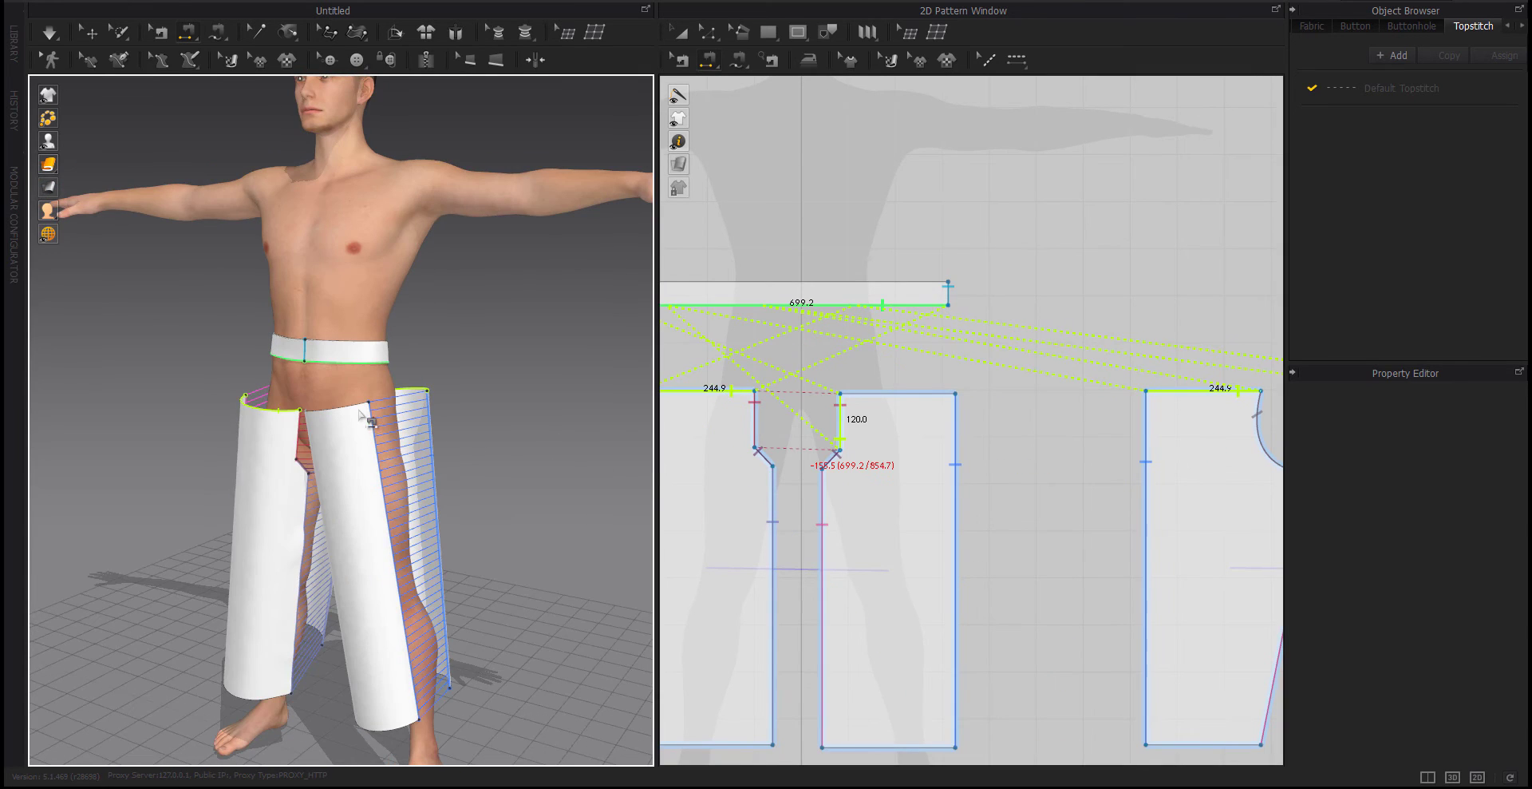
left_click(936, 394)
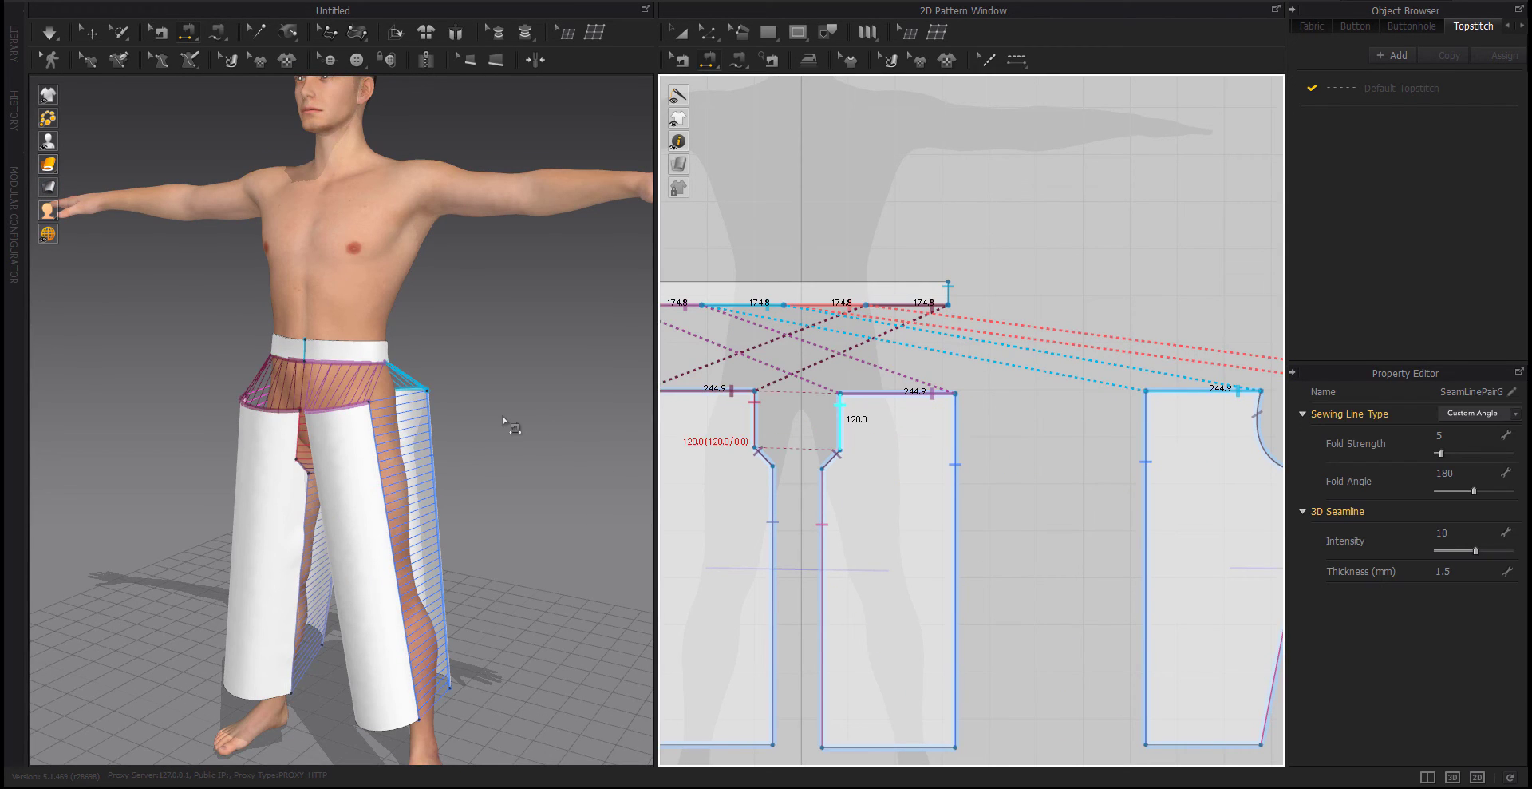
Simulate to drape the sewn trousers on the avatar and check them from behind
key("space")
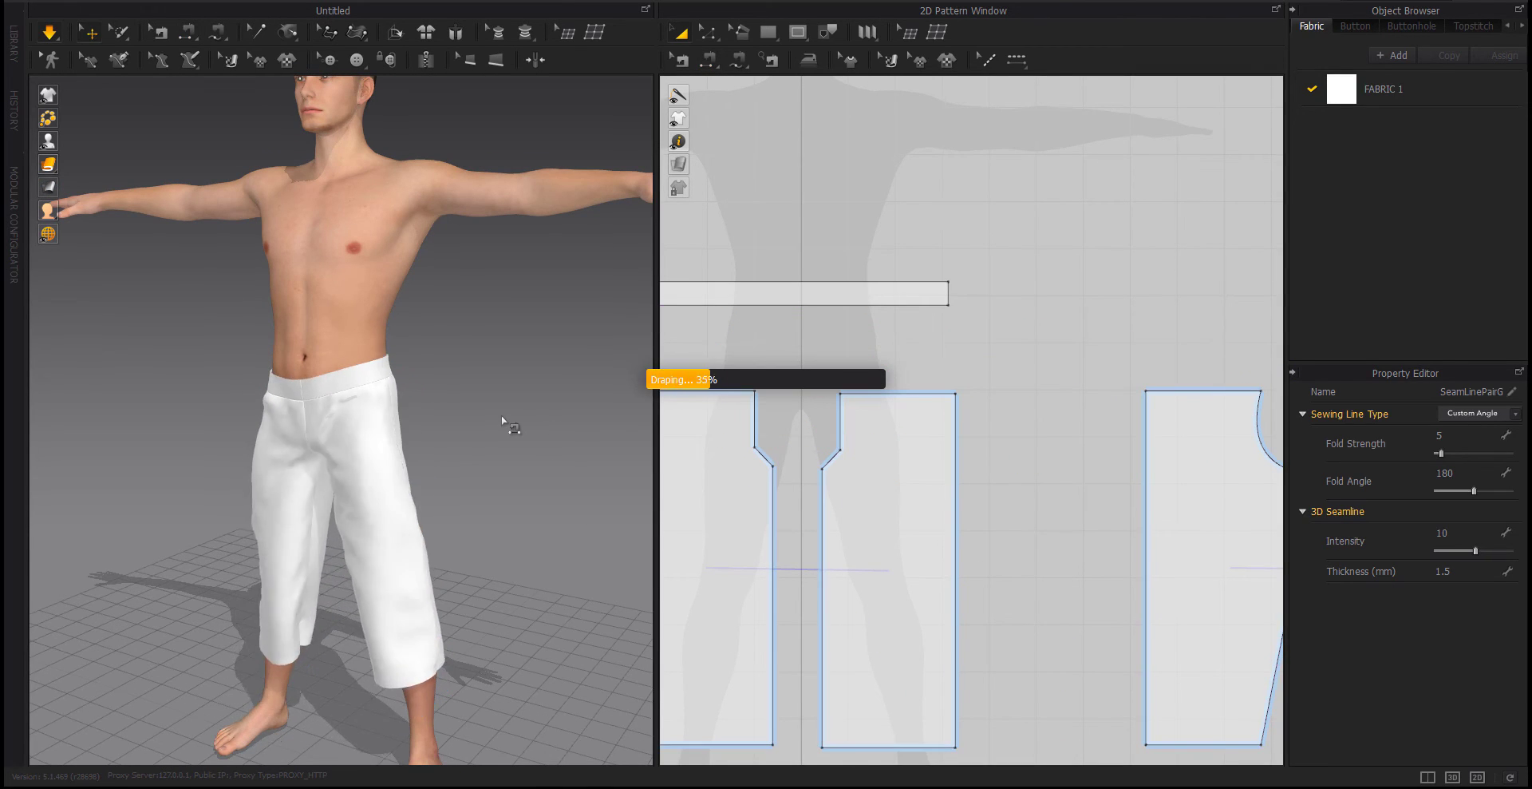
right_click_drag(391, 426, 596, 471)
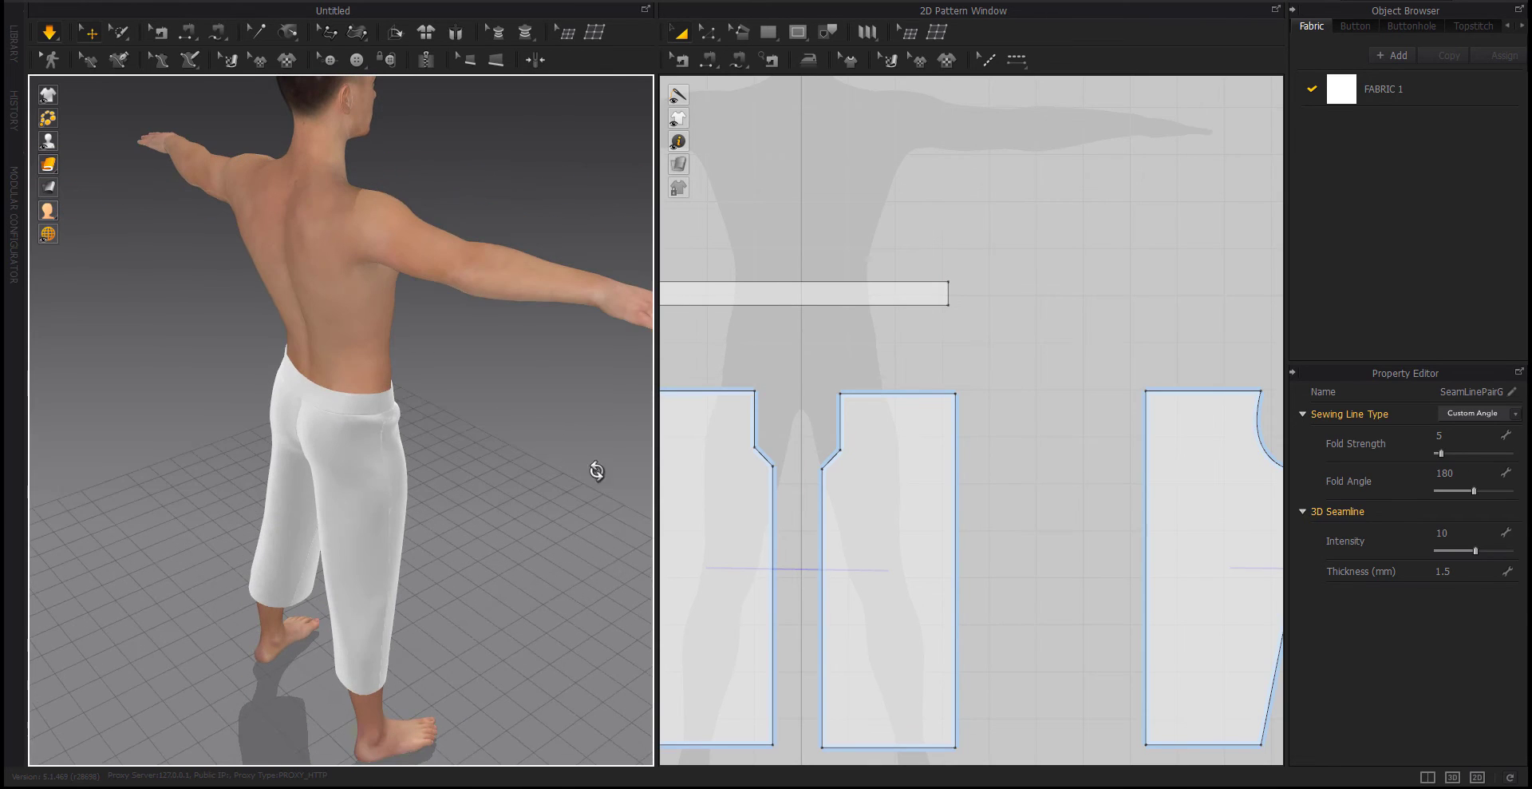
left_click(383, 401)
mouse_move(383, 401)
right_mouse_down()
mouse_move(410, 420)
mouse_move(203, 401)
mouse_move(496, 474)
mouse_move(513, 298)
mouse_move(821, 404)
mouse_move(406, 419)
right_mouse_up()
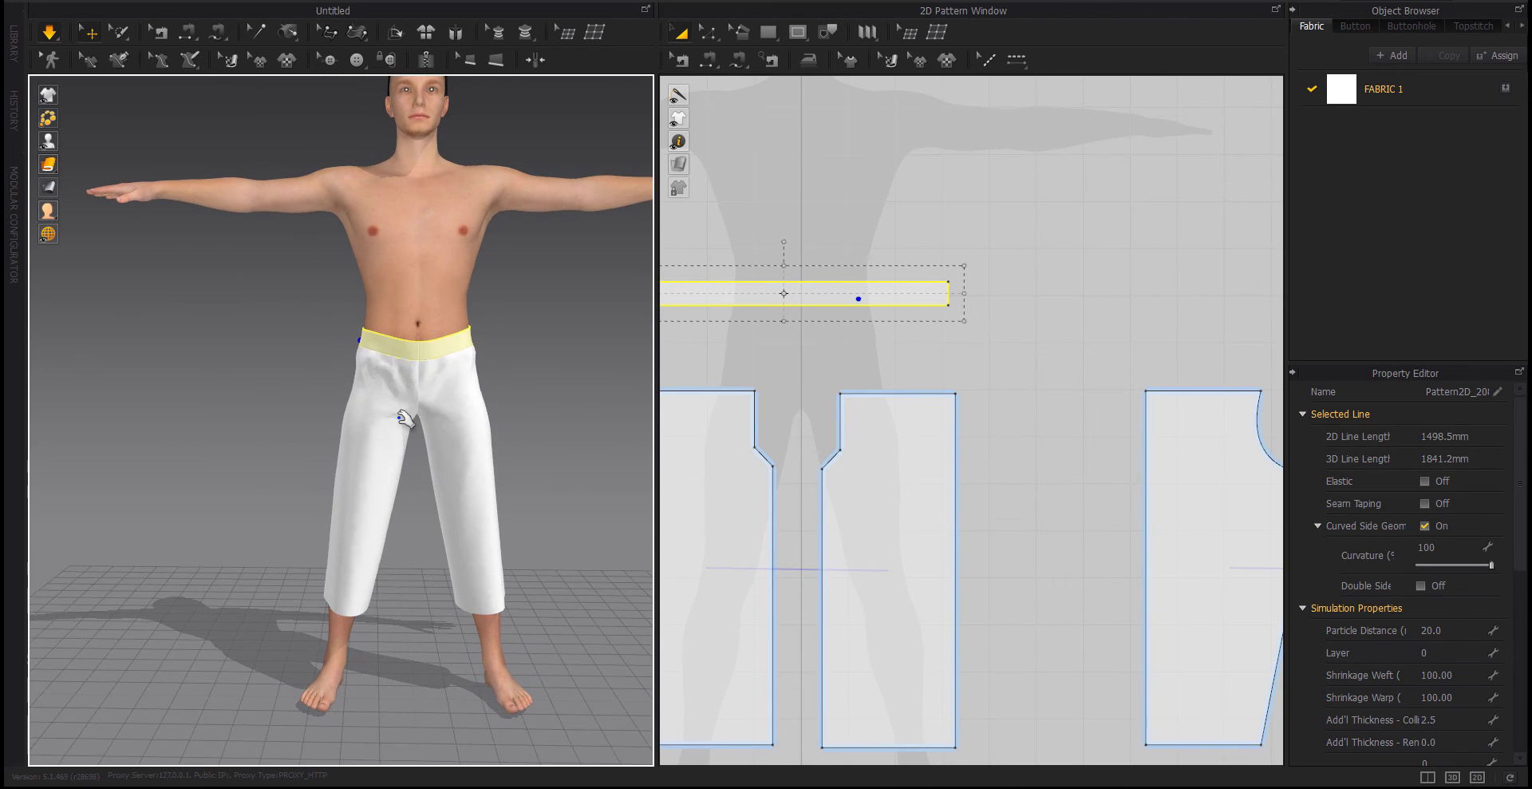
left_click(1061, 385)
Stretch all four trouser pieces longer and re-simulate the drape
scroll(1038, 379, "down", 2)
scroll(957, 345, "down", 2)
key("z")
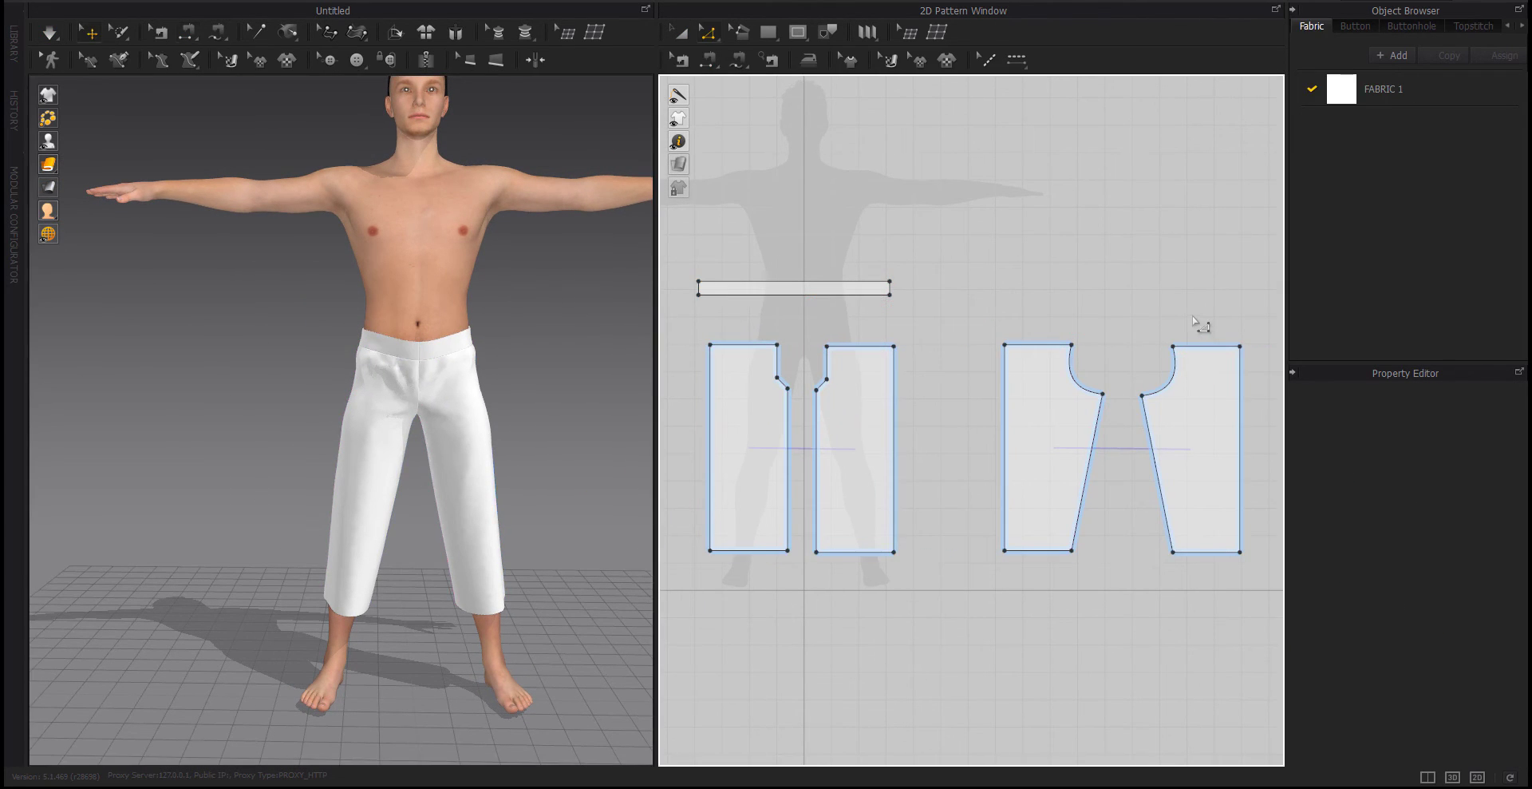
left_click_drag(691, 675, 693, 675)
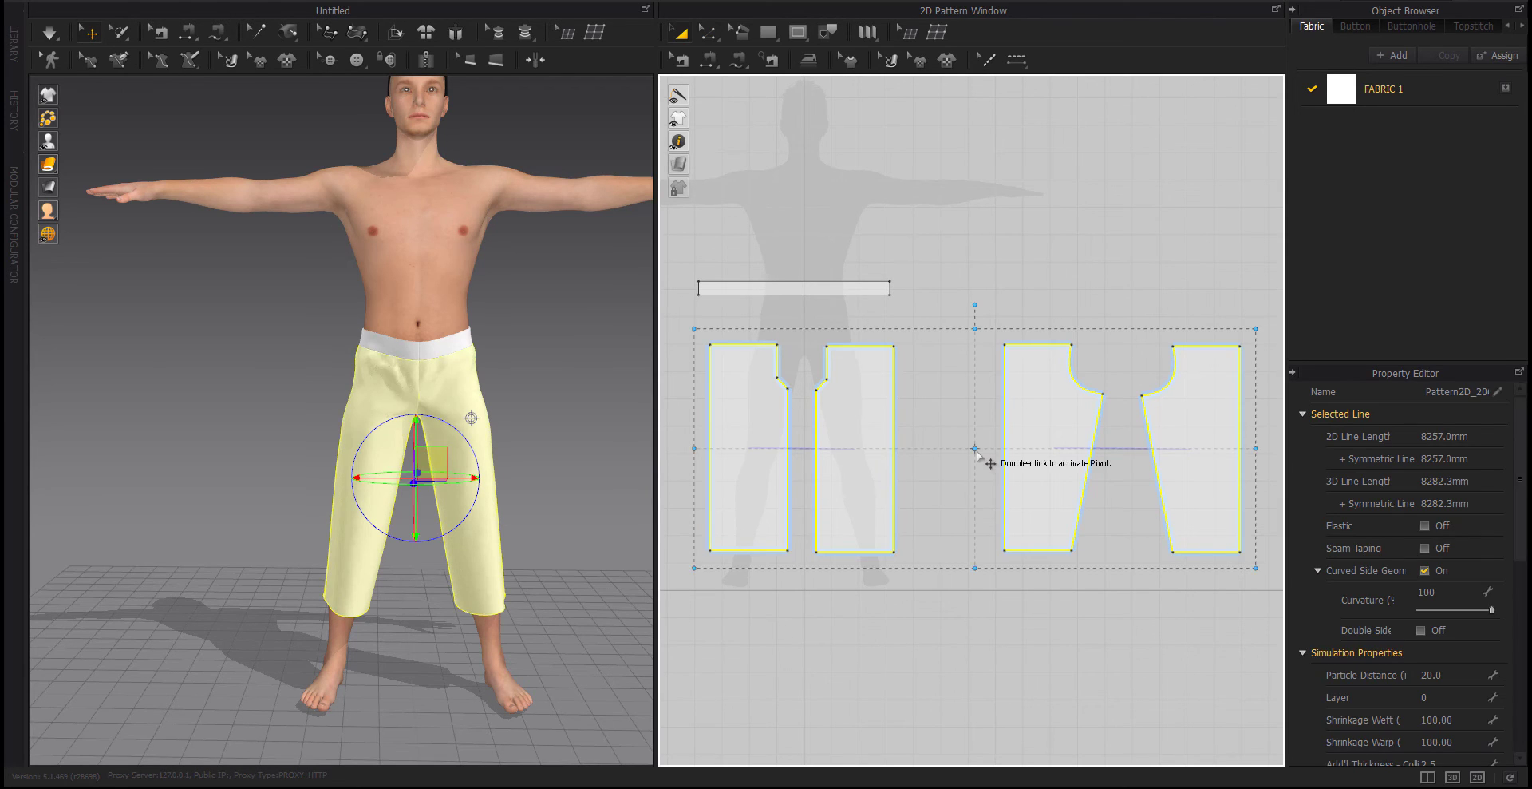
left_click_drag(971, 565, 975, 604)
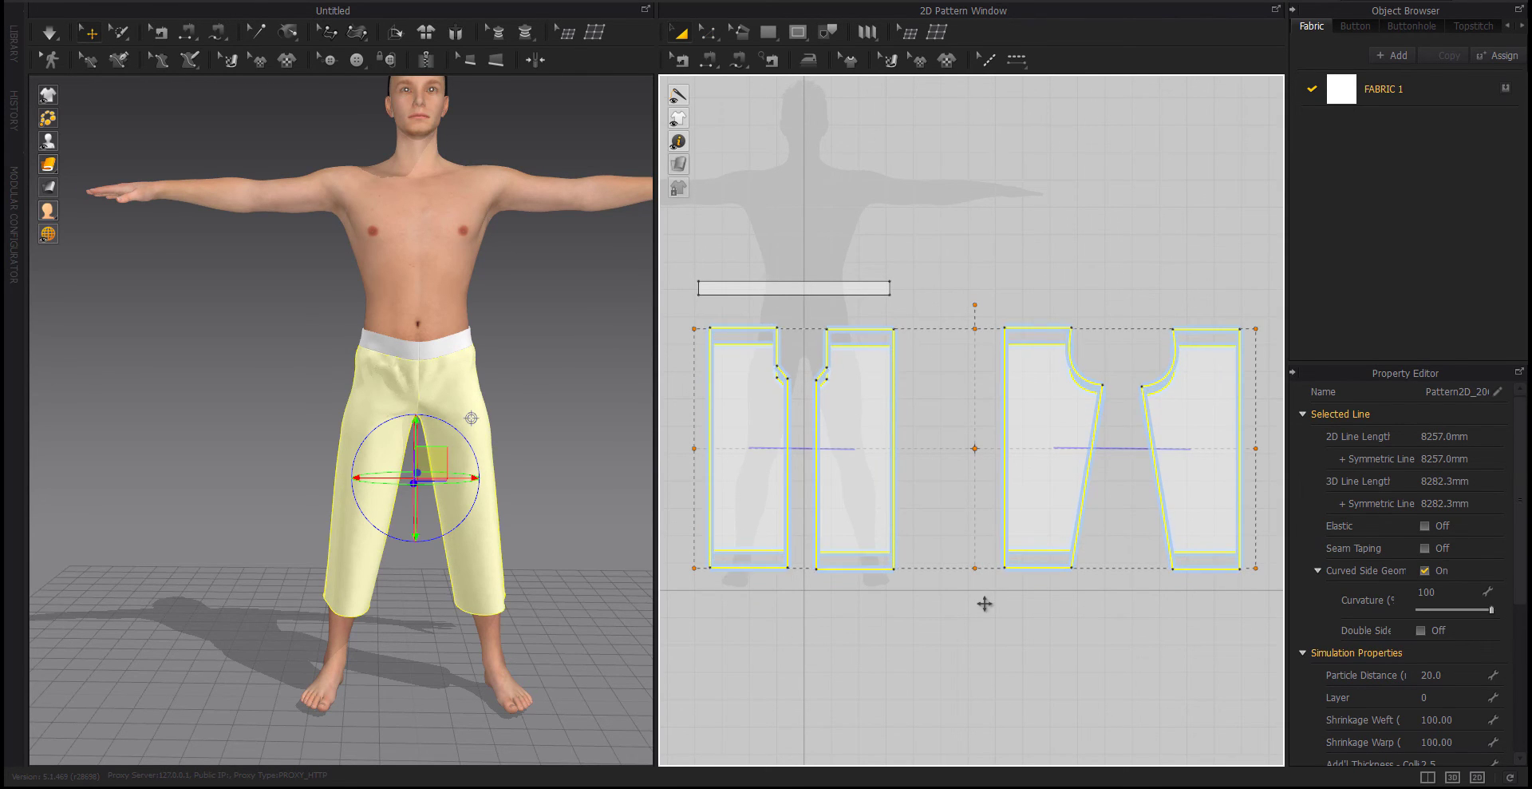
key("space")
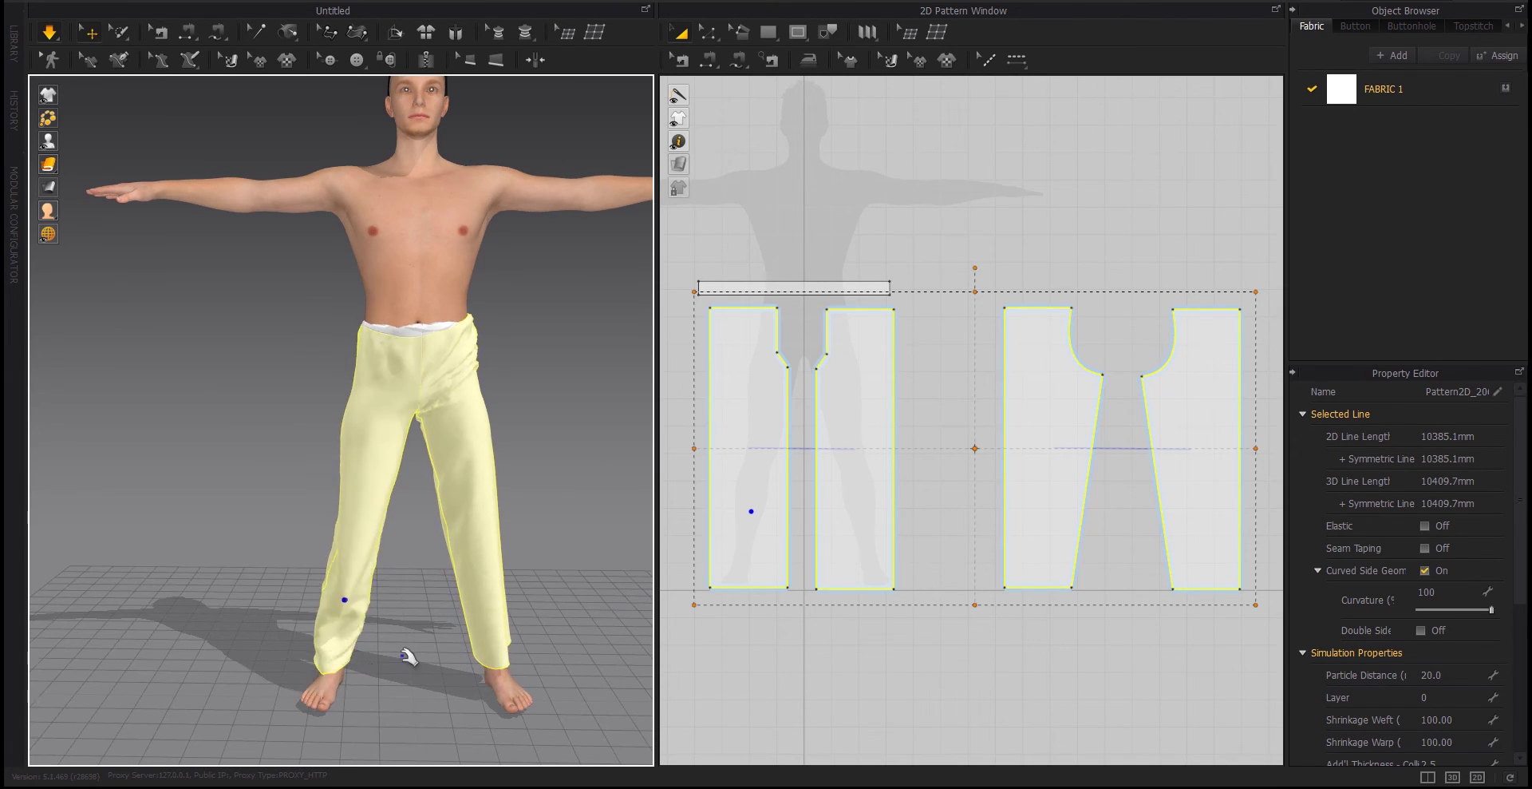
Tug both trouser legs and a back panel's waist to settle the drape
left_click_drag(481, 551, 498, 655)
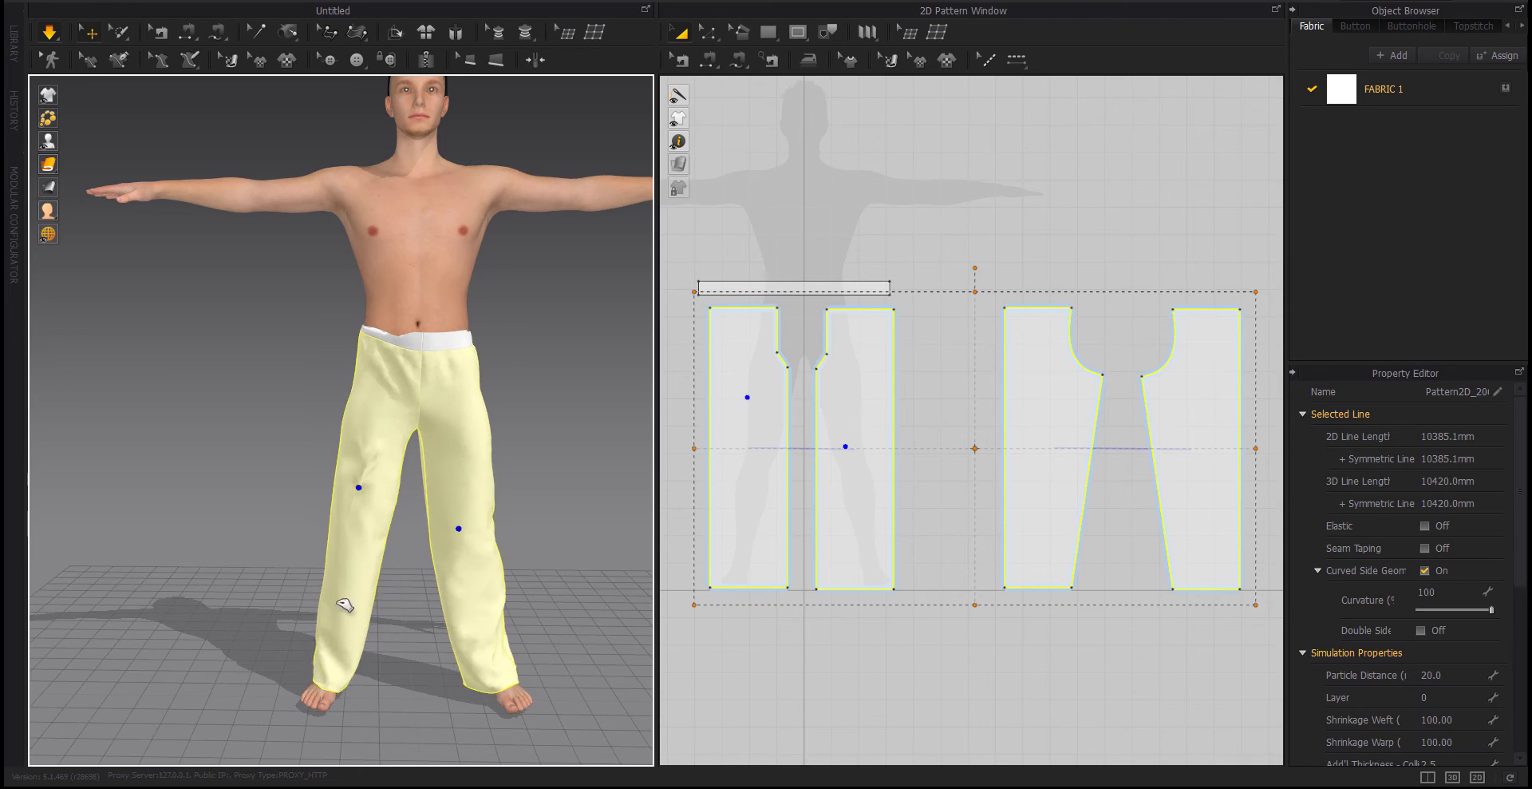
left_click_drag(352, 495, 355, 455)
right_click_drag(332, 513, 356, 383)
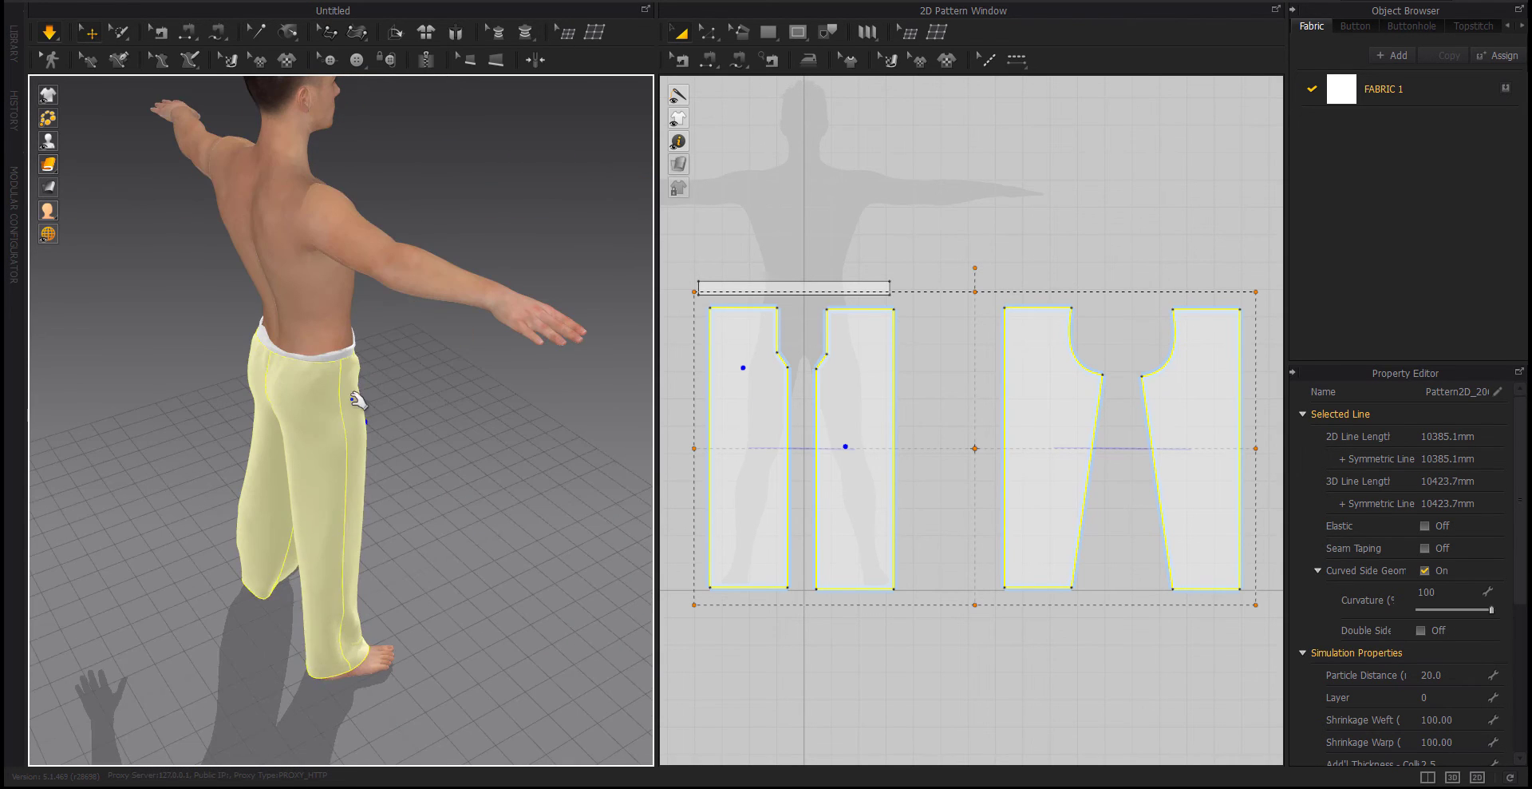
mouse_move(399, 455)
right_mouse_down()
mouse_move(161, 342)
mouse_move(485, 344)
right_mouse_up()
left_click(364, 335)
mouse_move(364, 335)
right_mouse_down()
mouse_move(373, 396)
mouse_move(462, 403)
right_mouse_up()
left_click_drag(461, 403, 495, 386)
right_click_drag(495, 386, 351, 383)
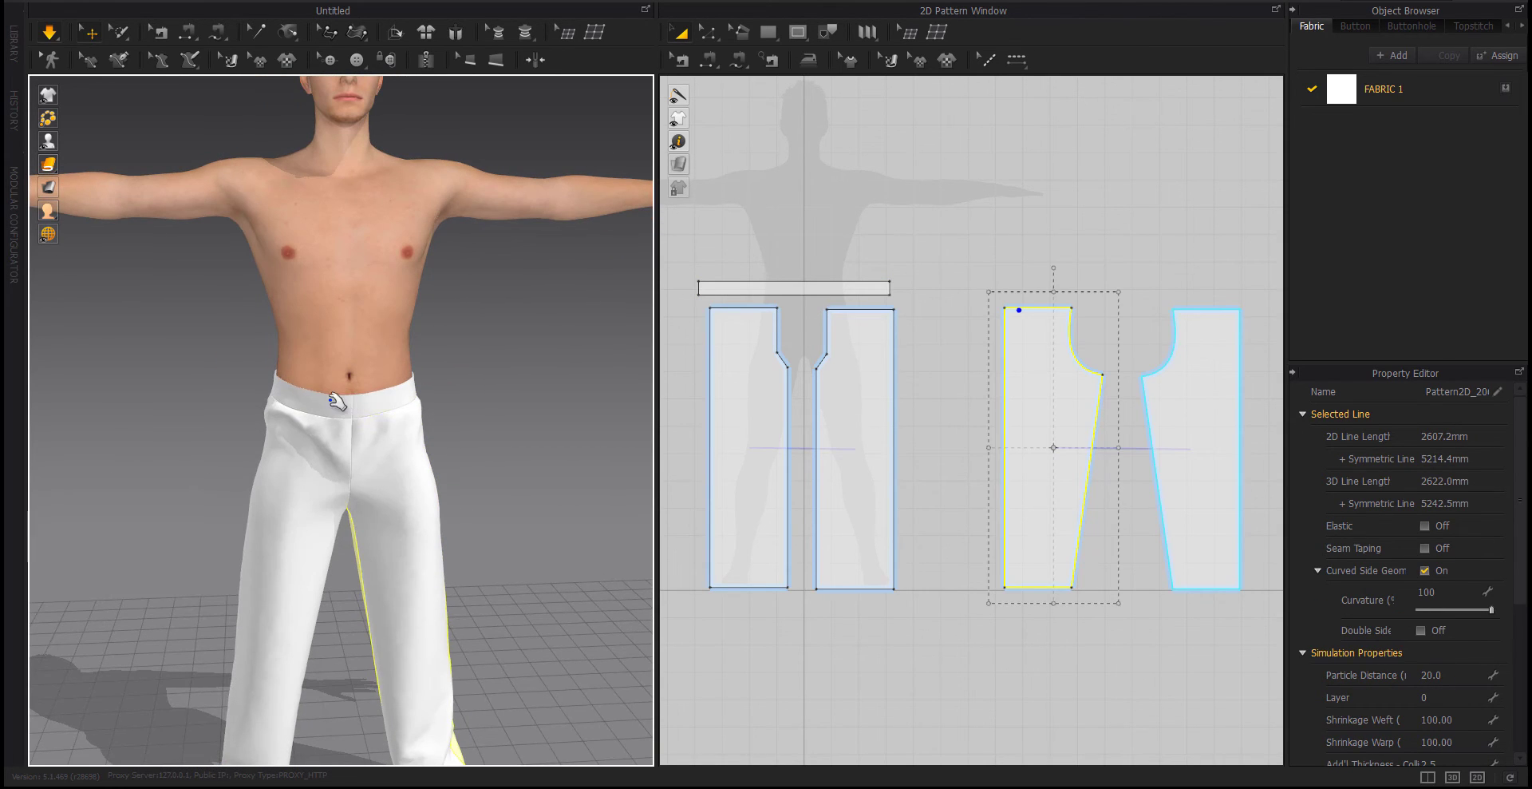
Pull the front right leg panel upward to relax its folds
left_click(348, 377)
scroll(510, 496, "down", 3)
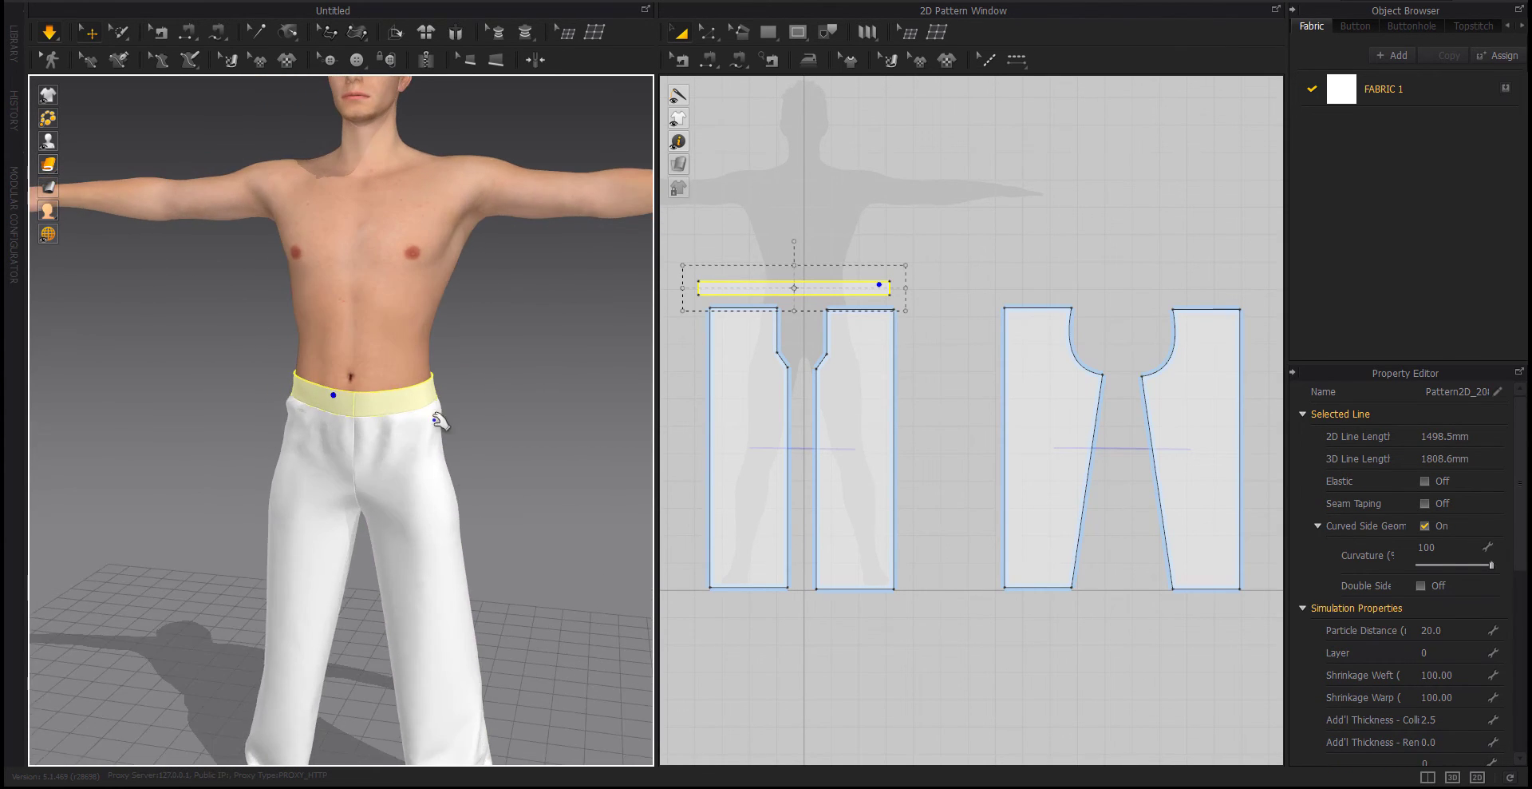
left_click(435, 411)
right_click_drag(446, 468, 456, 514)
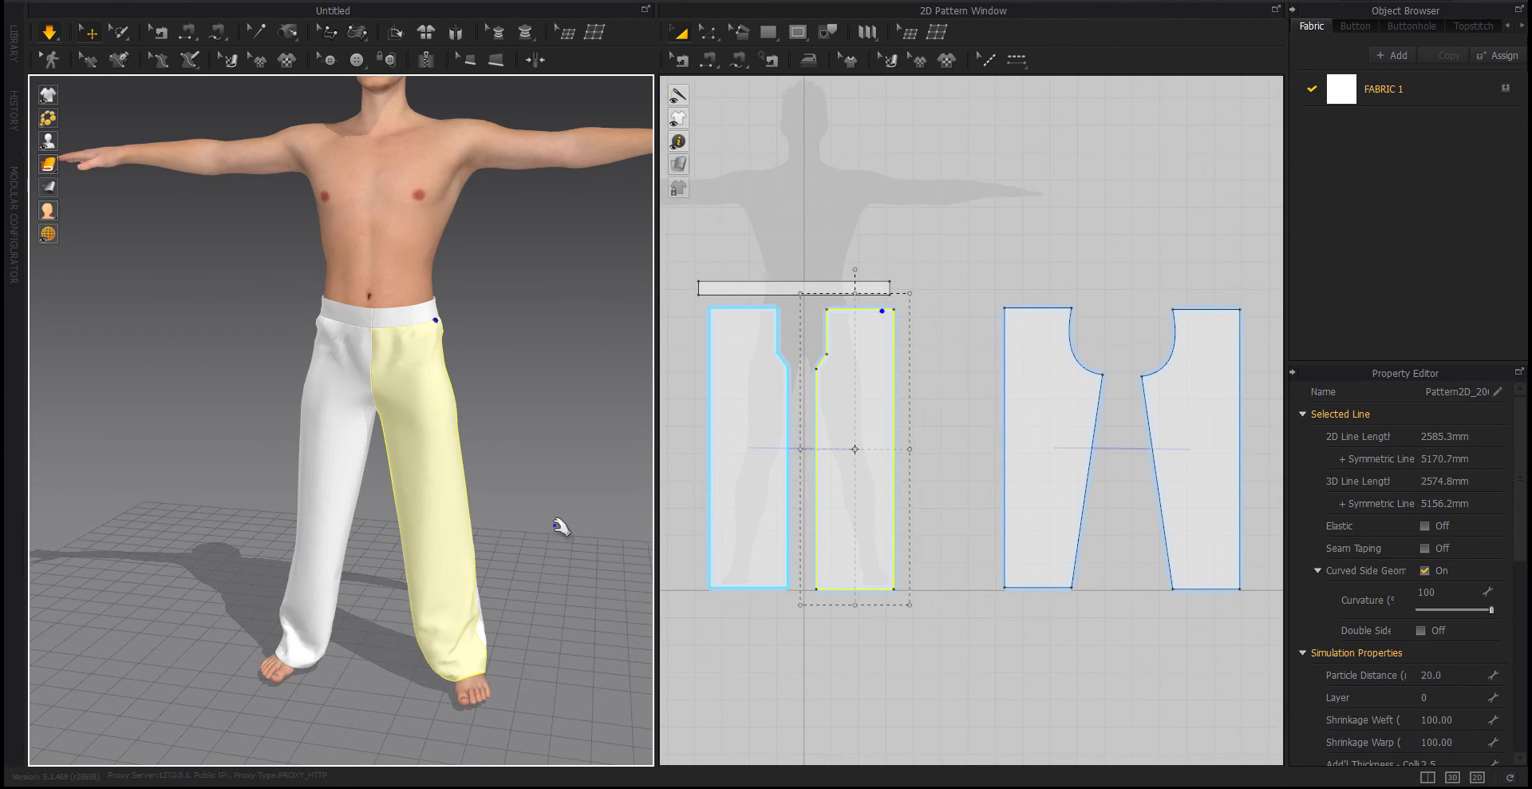
left_click(870, 656)
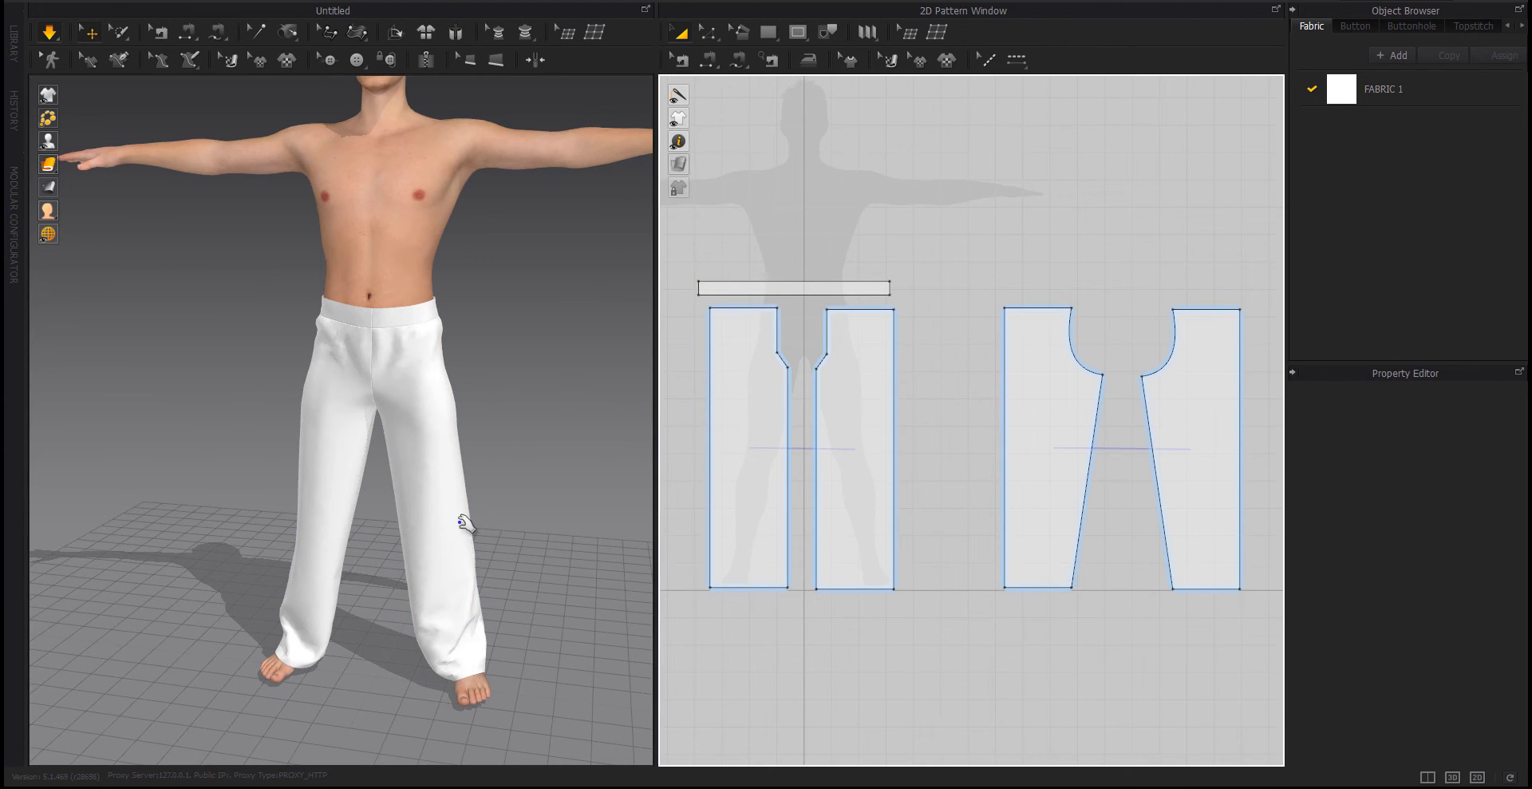
left_click_drag(465, 524, 432, 385)
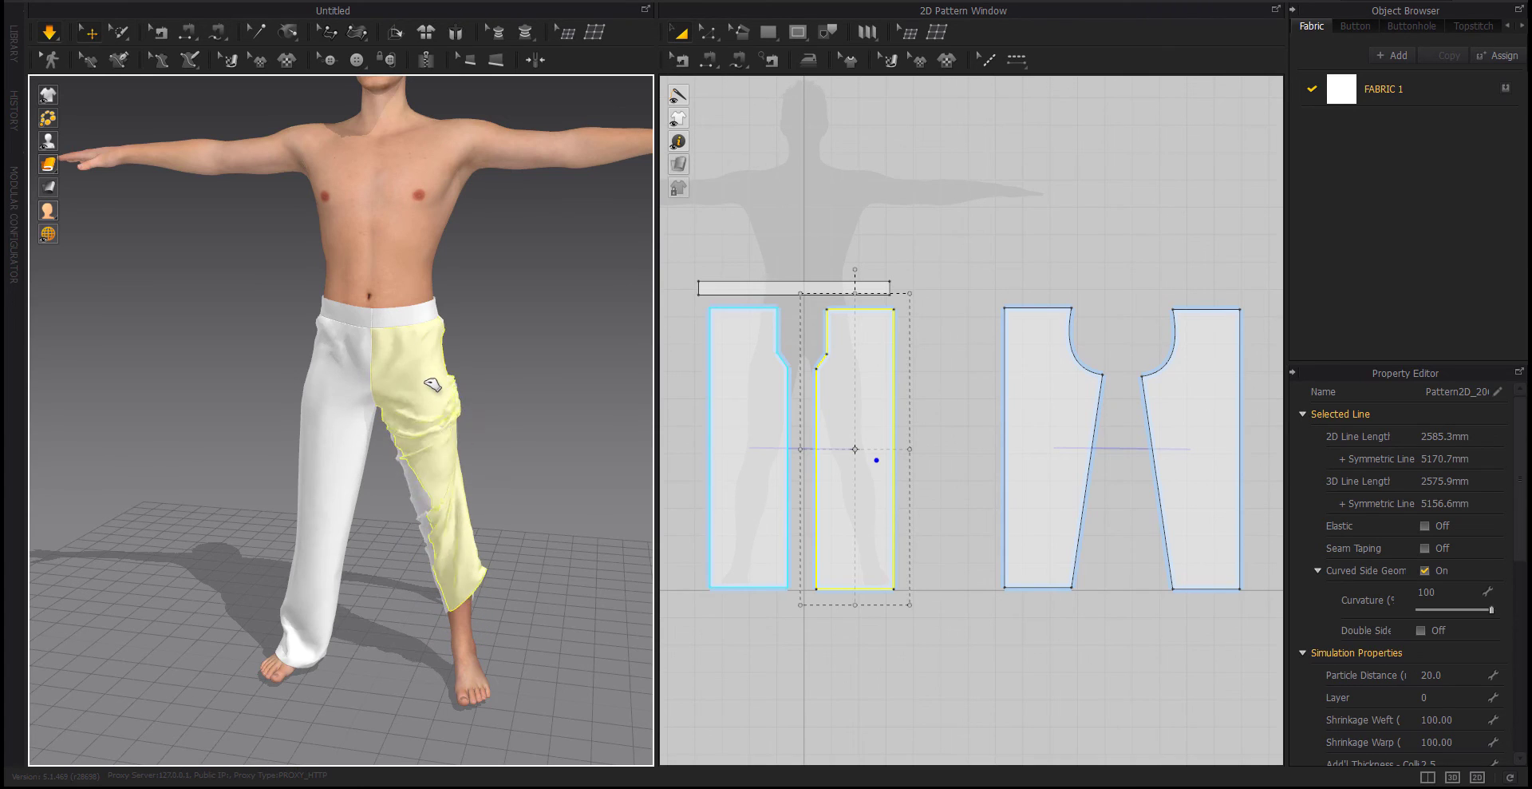
left_click(524, 463)
scroll(484, 659, "up", 3)
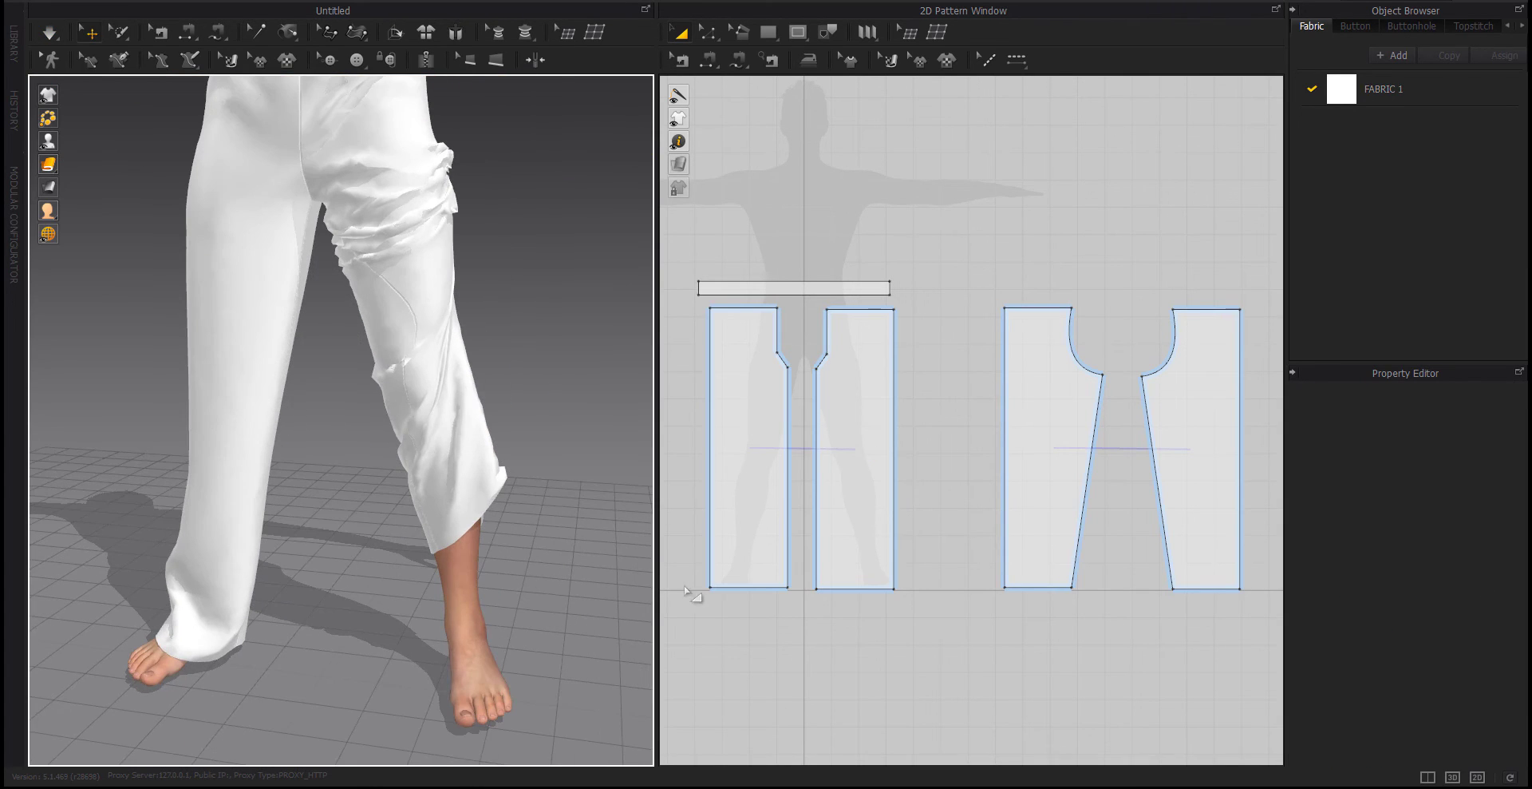
left_click_drag(1265, 257, 989, 485)
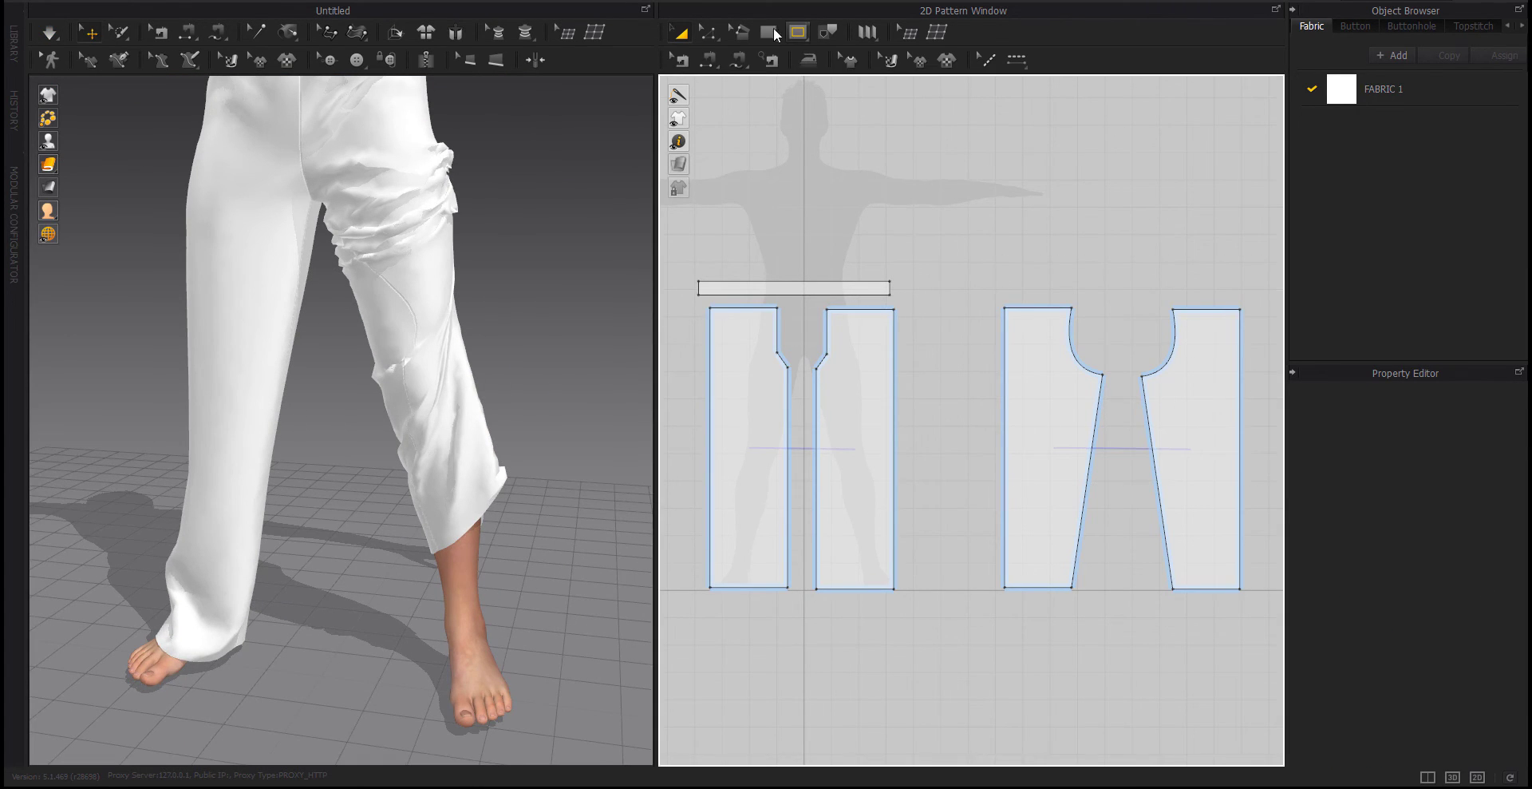
Draw a small rectangle pattern below the trouser leg
left_click(773, 31)
scroll(846, 559, "up", 5)
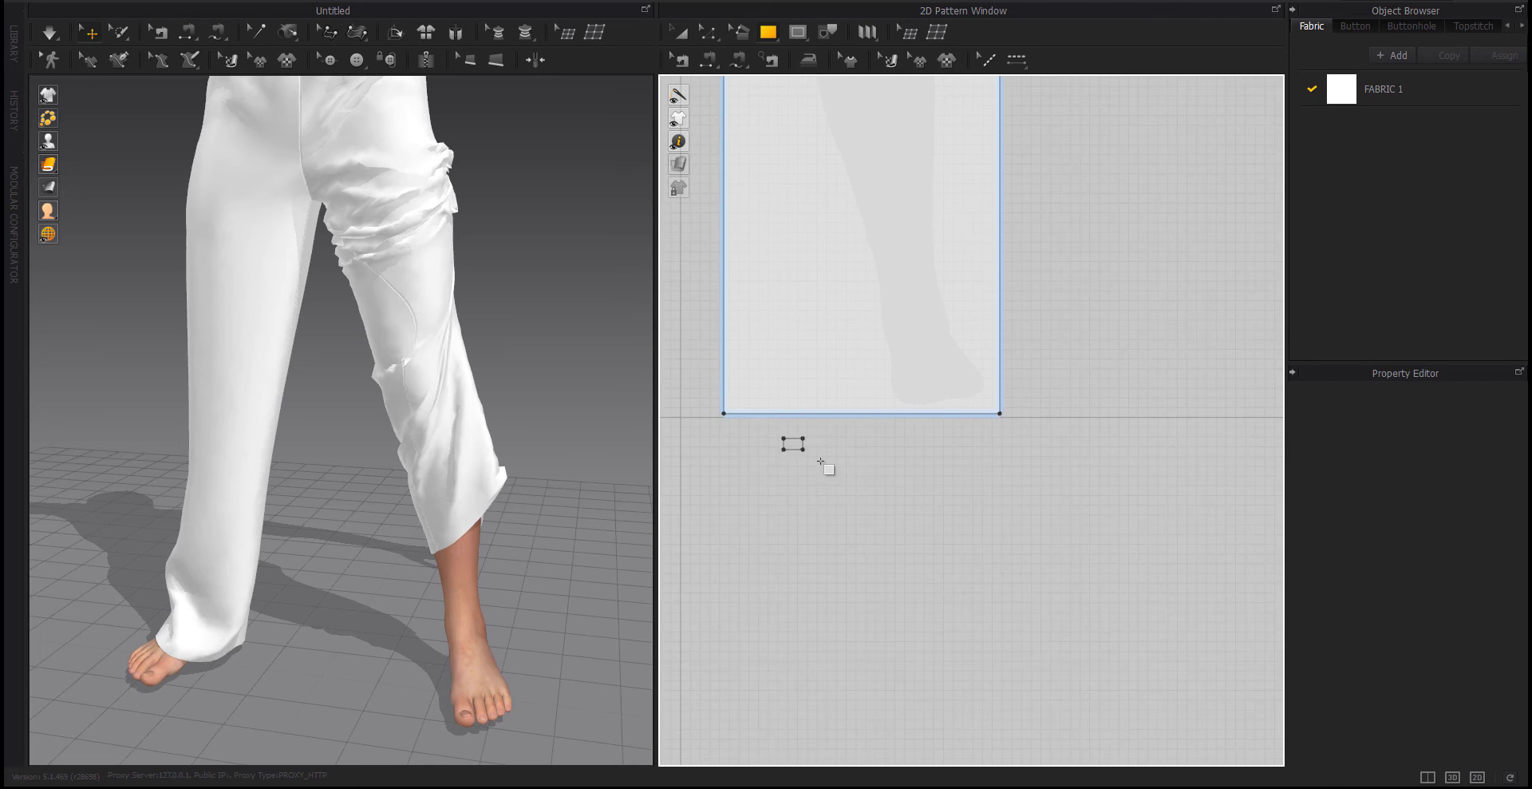
left_click_drag(821, 461, 925, 506)
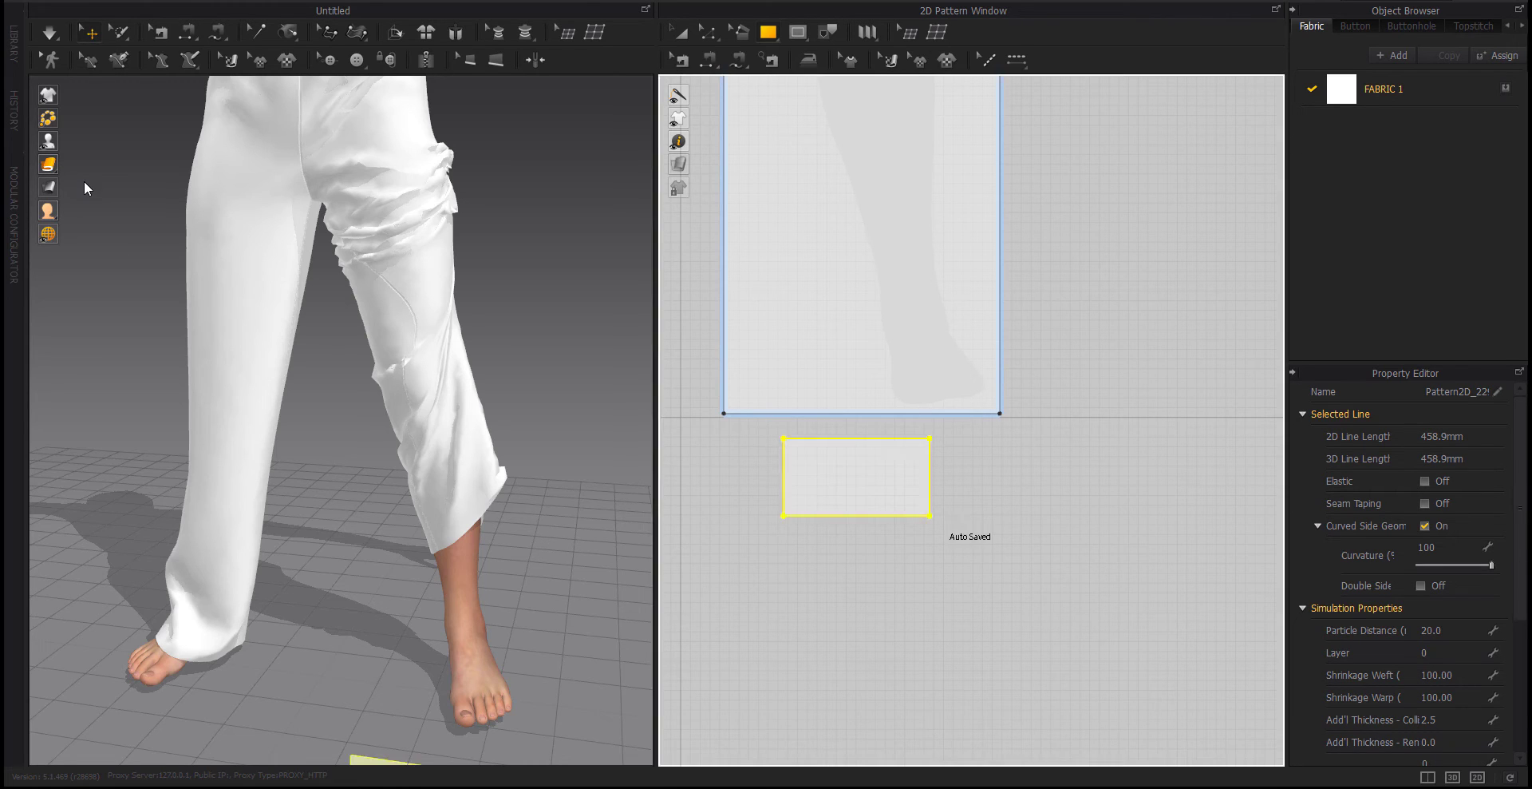
Wrap the rectangle around the left ankle as a cuff and nudge it into place
left_click(94, 140)
left_click(471, 613)
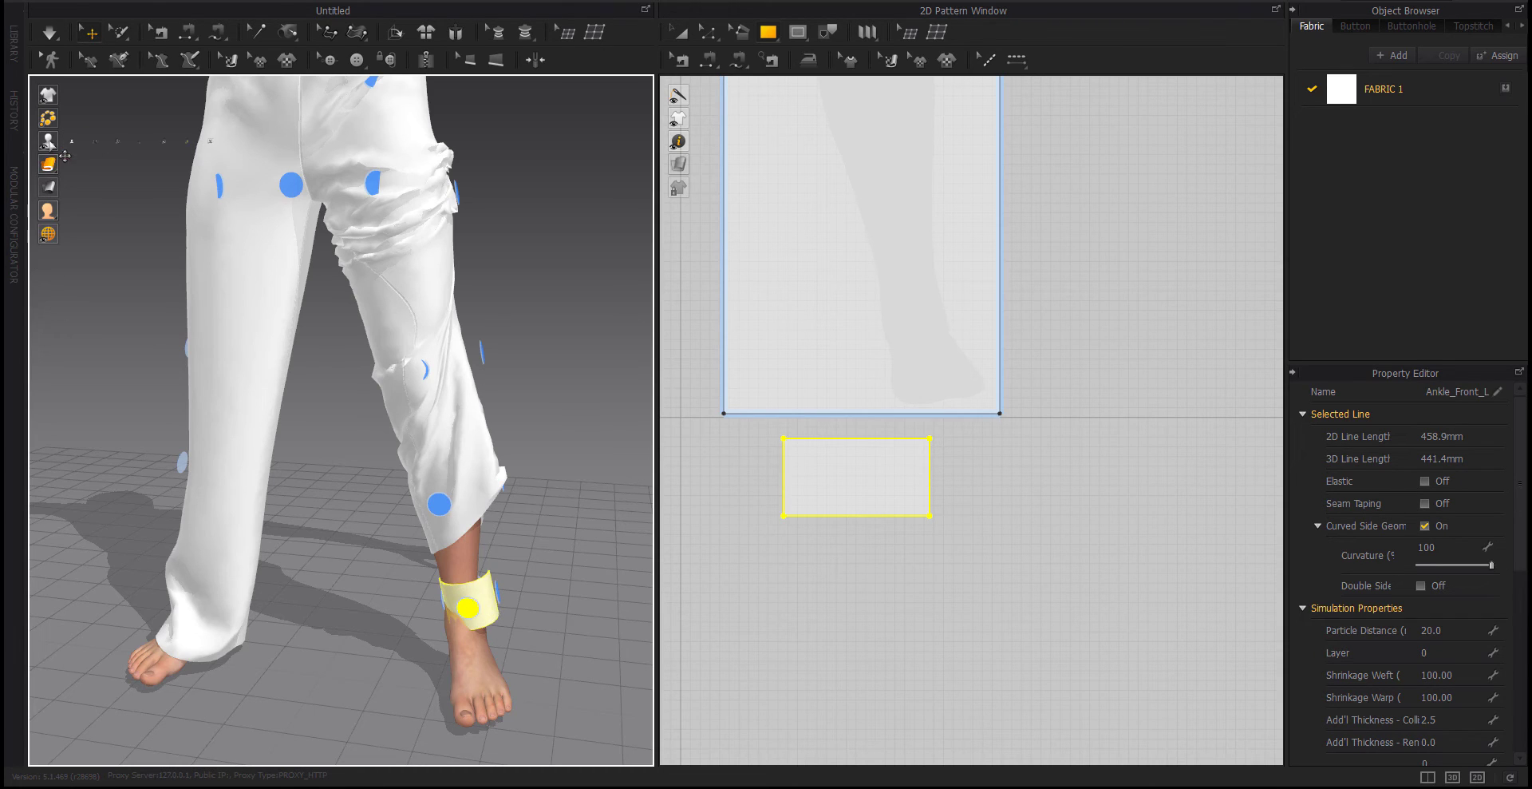
left_click(95, 140)
left_click_drag(451, 597, 453, 590)
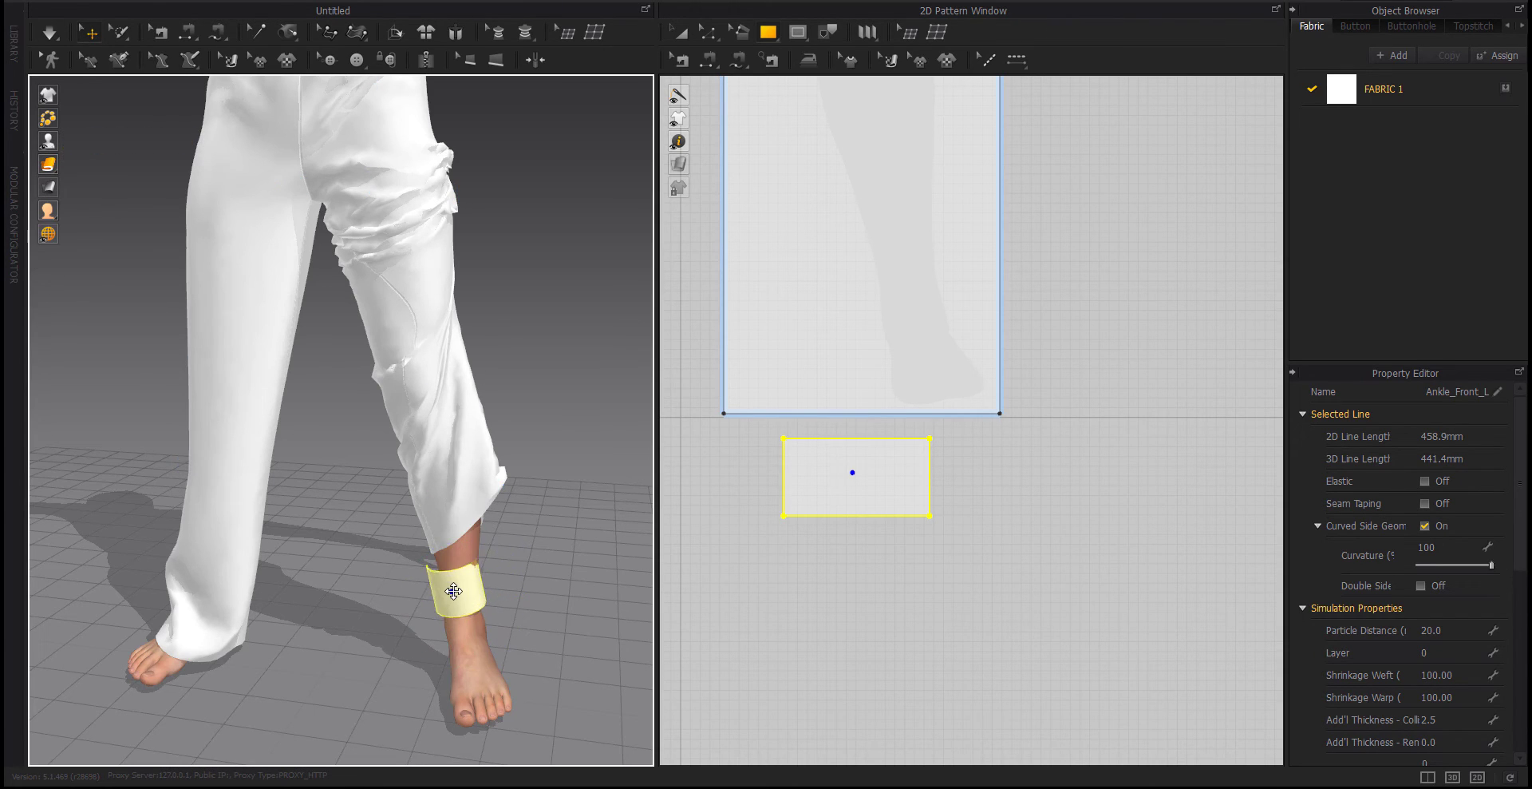
mouse_move(530, 633)
right_mouse_down()
mouse_move(147, 626)
mouse_move(514, 650)
right_mouse_up()
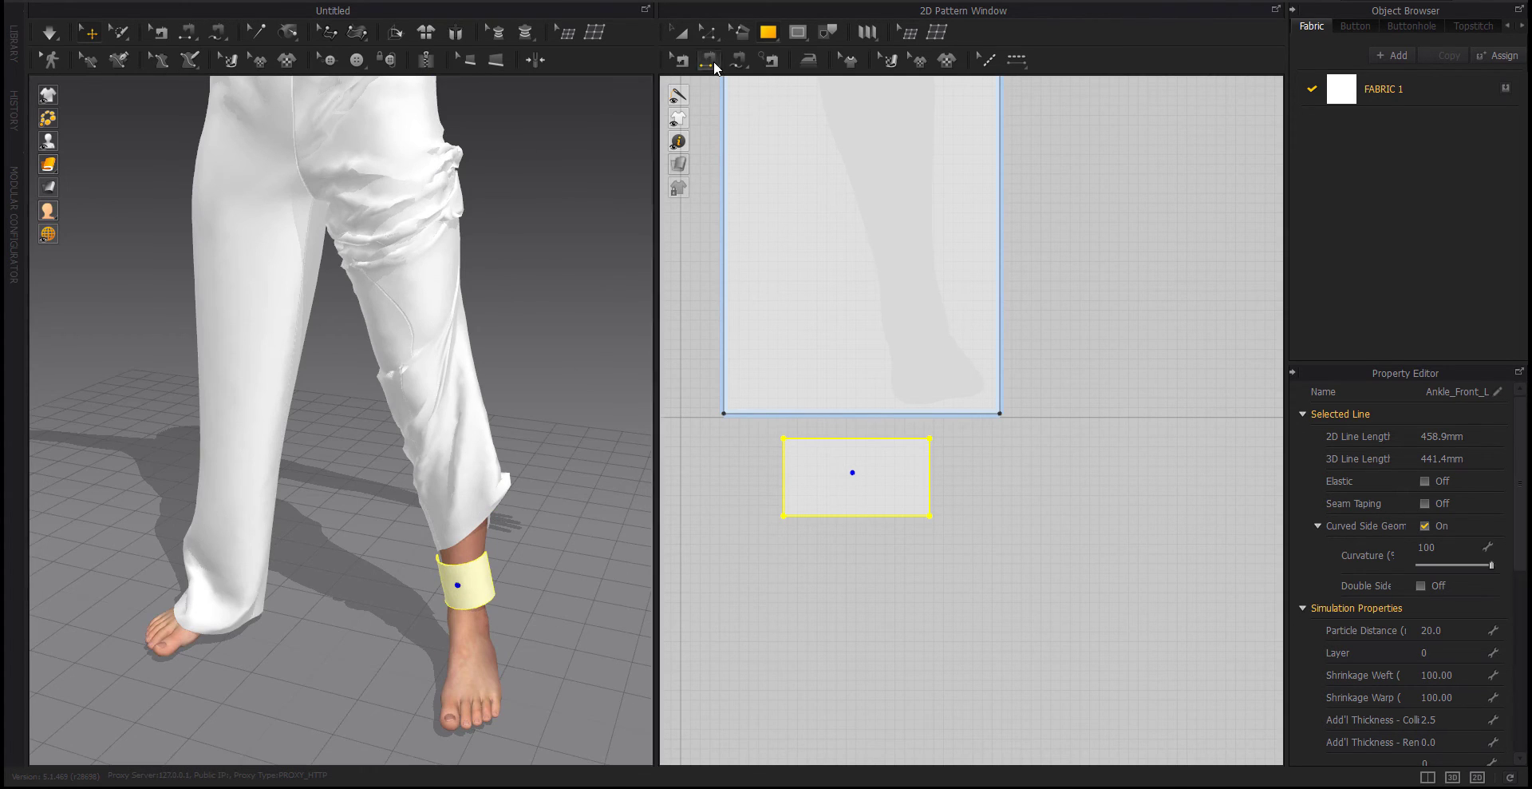
key("a")
left_click(858, 477)
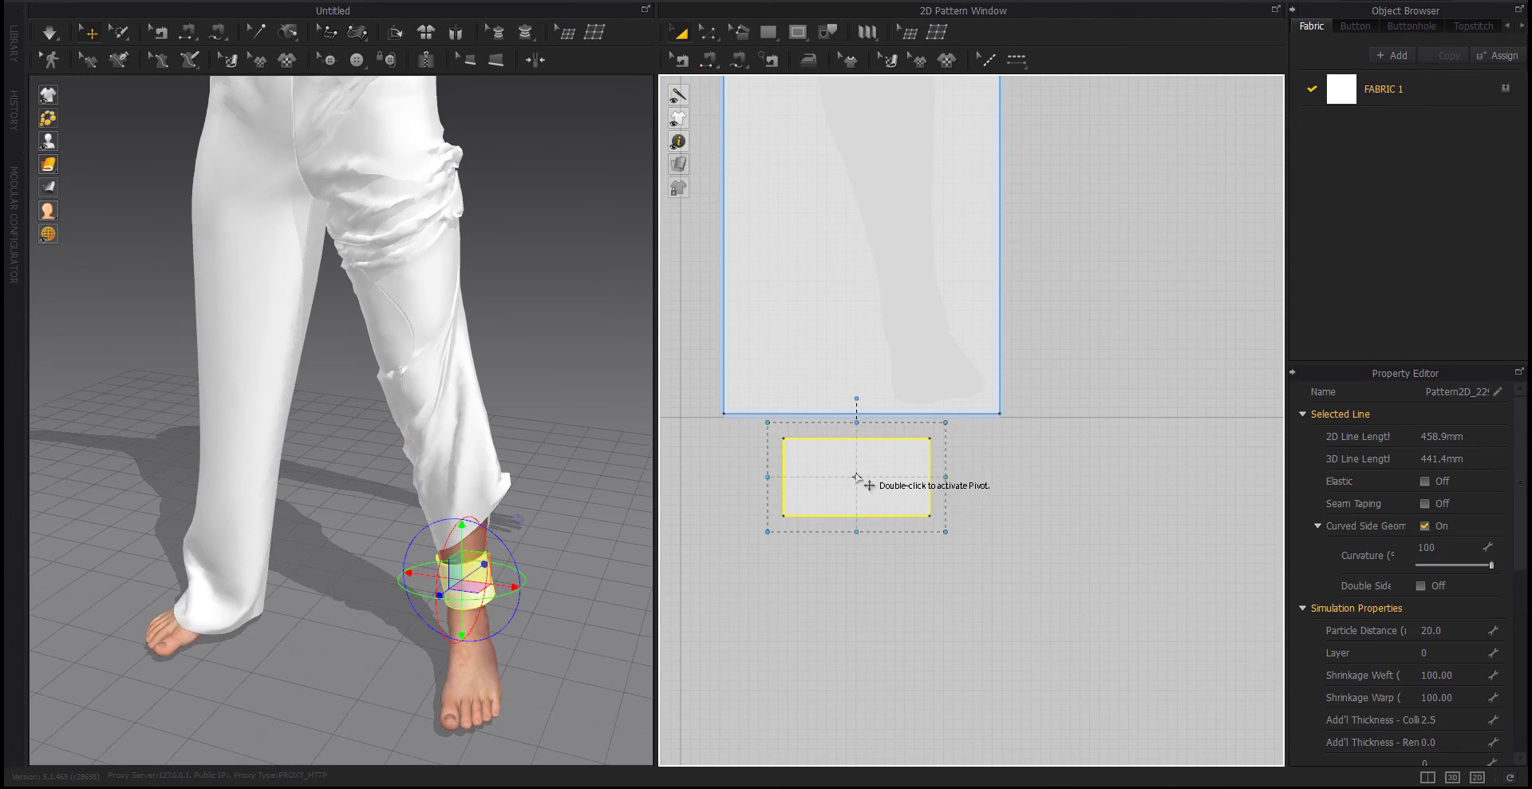
left_click(559, 618)
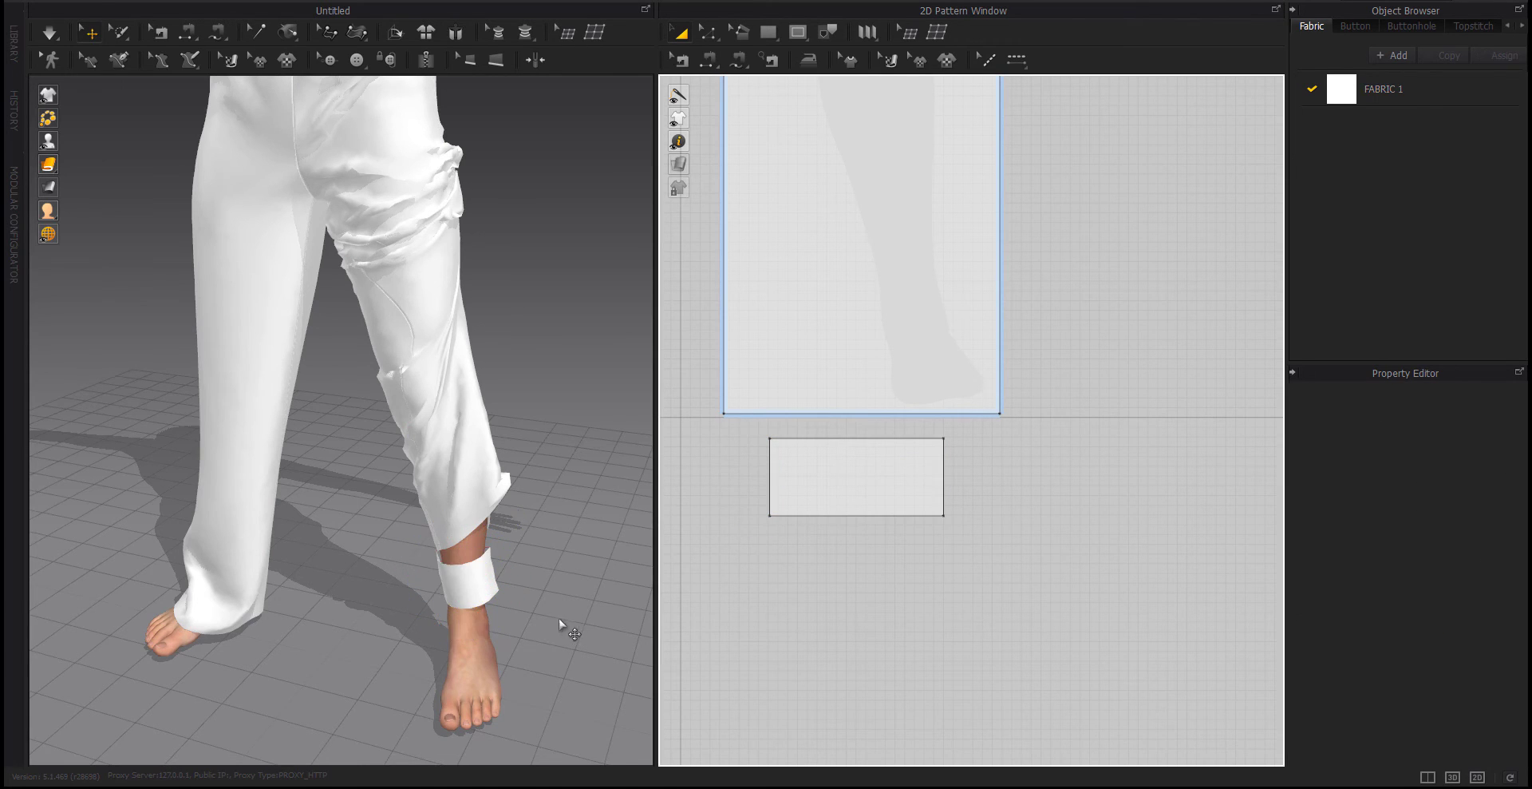
mouse_move(559, 618)
right_mouse_down()
mouse_move(366, 630)
mouse_move(591, 606)
right_mouse_up()
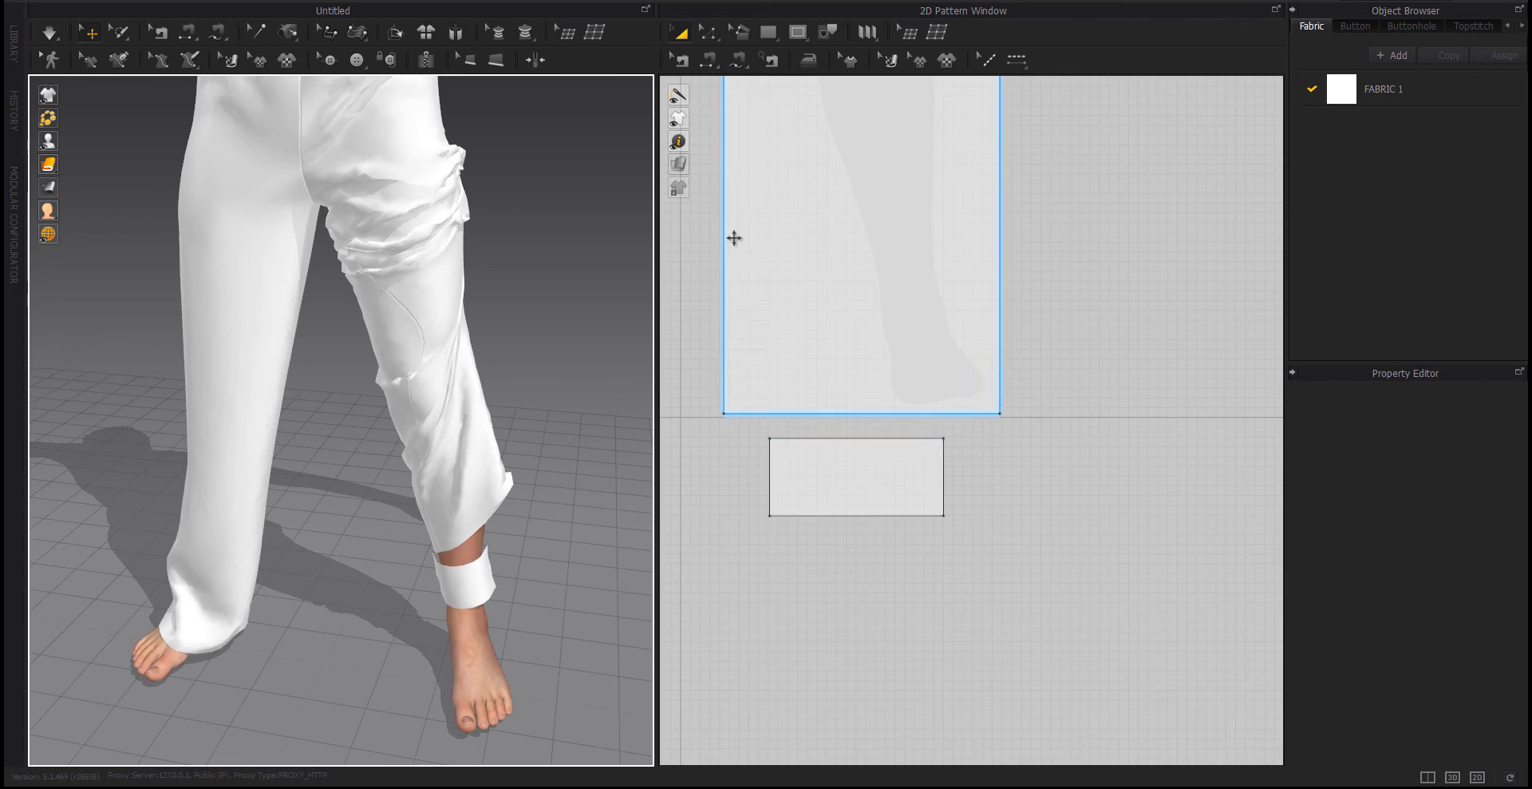
Sew the cuff's top edge to the first trouser hem edge
key("n")
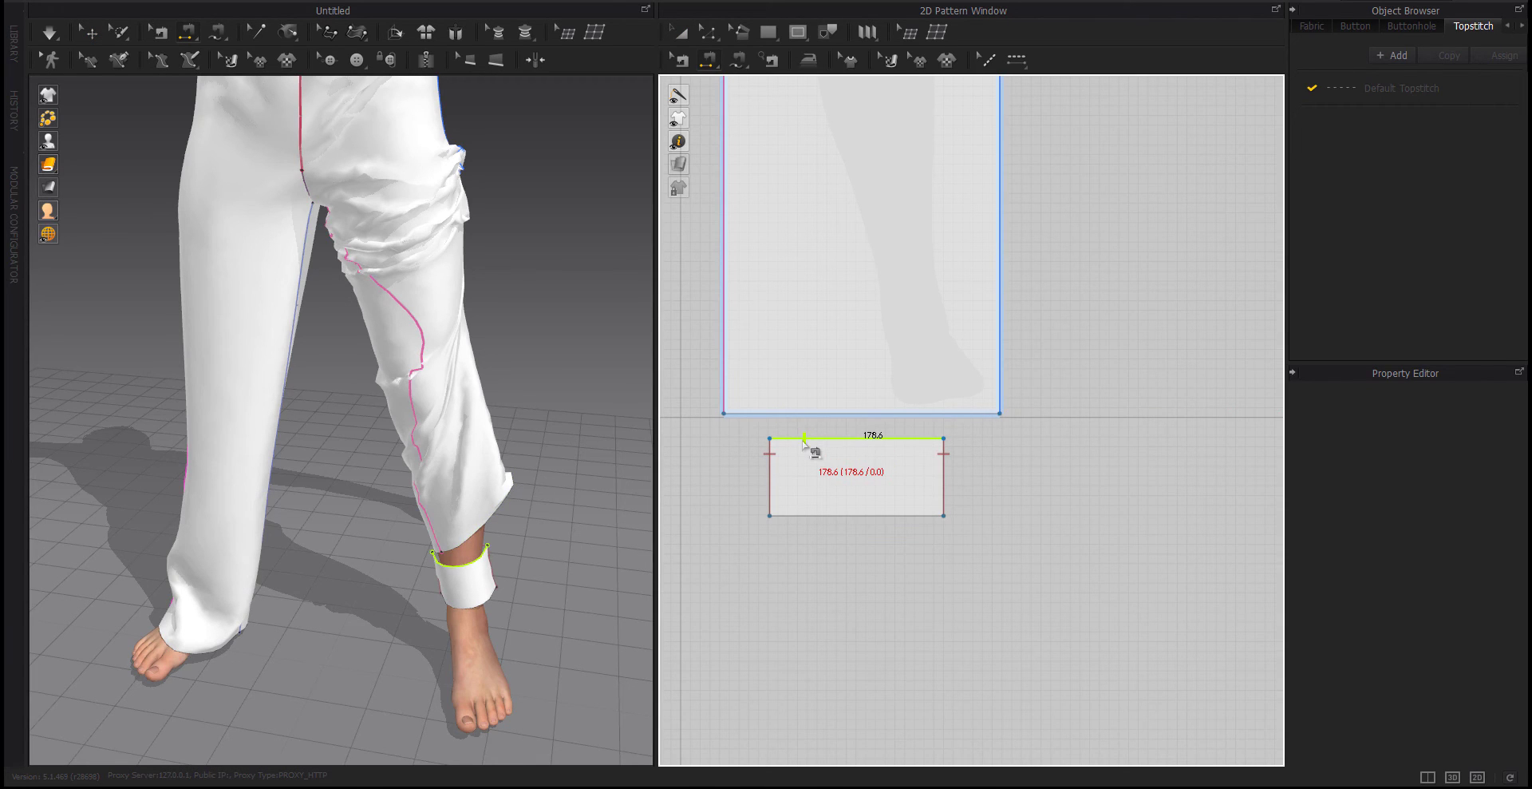
left_click(476, 527)
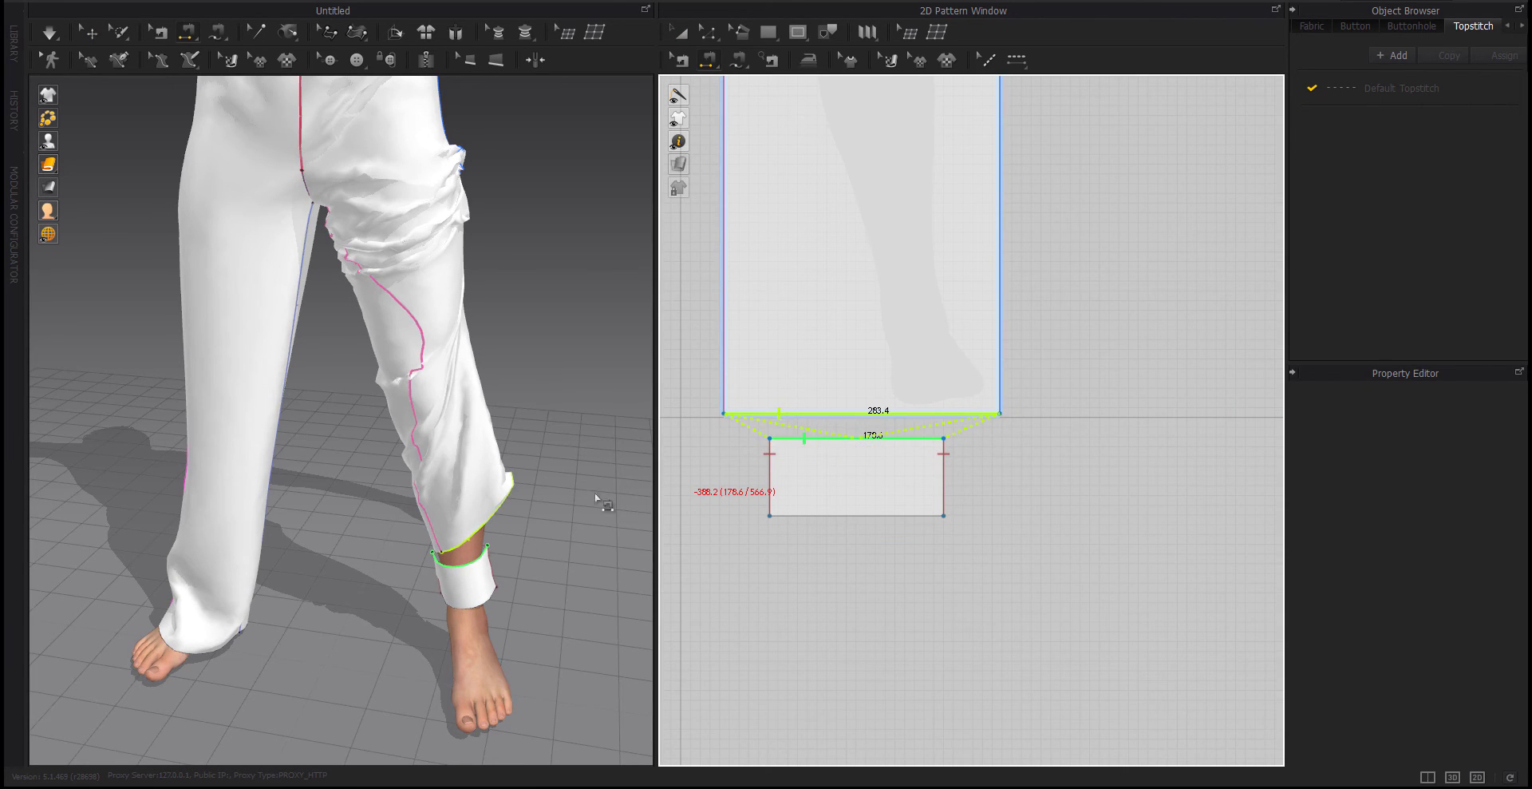
right_click_drag(597, 499, 256, 530)
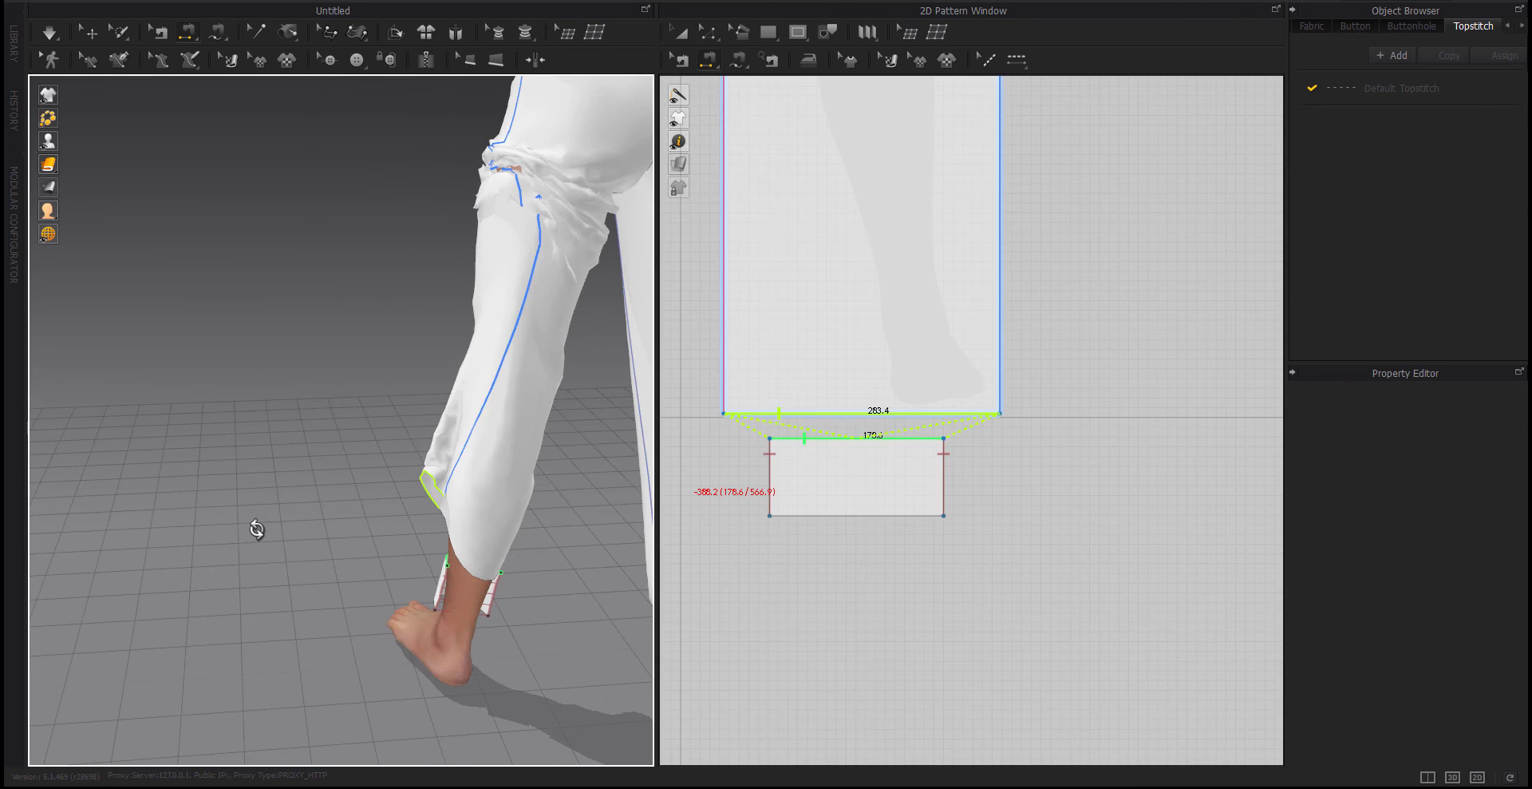
scroll(491, 587, "down", 3)
scroll(871, 517, "down", 5)
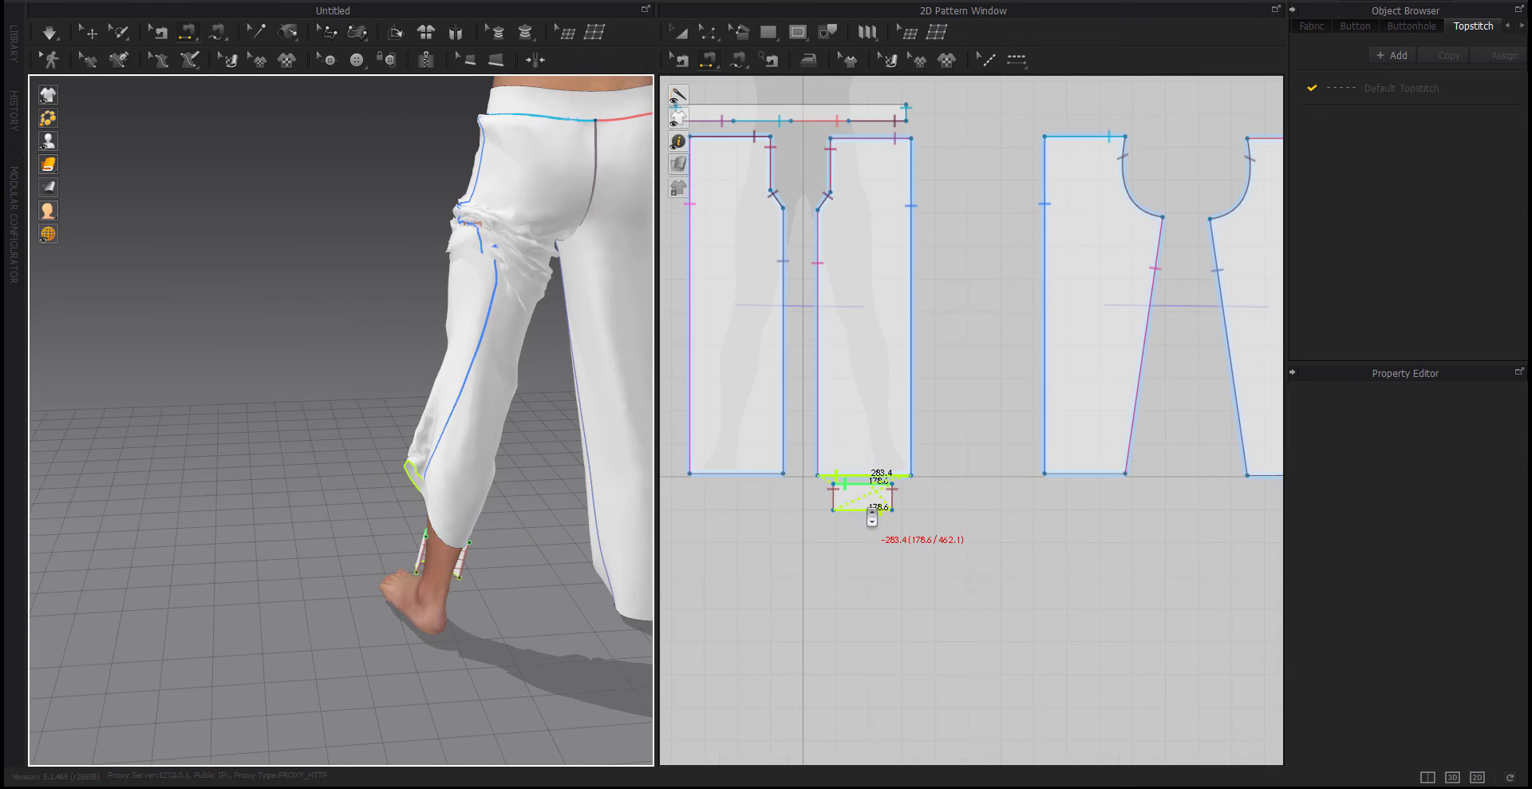
left_click(1108, 475)
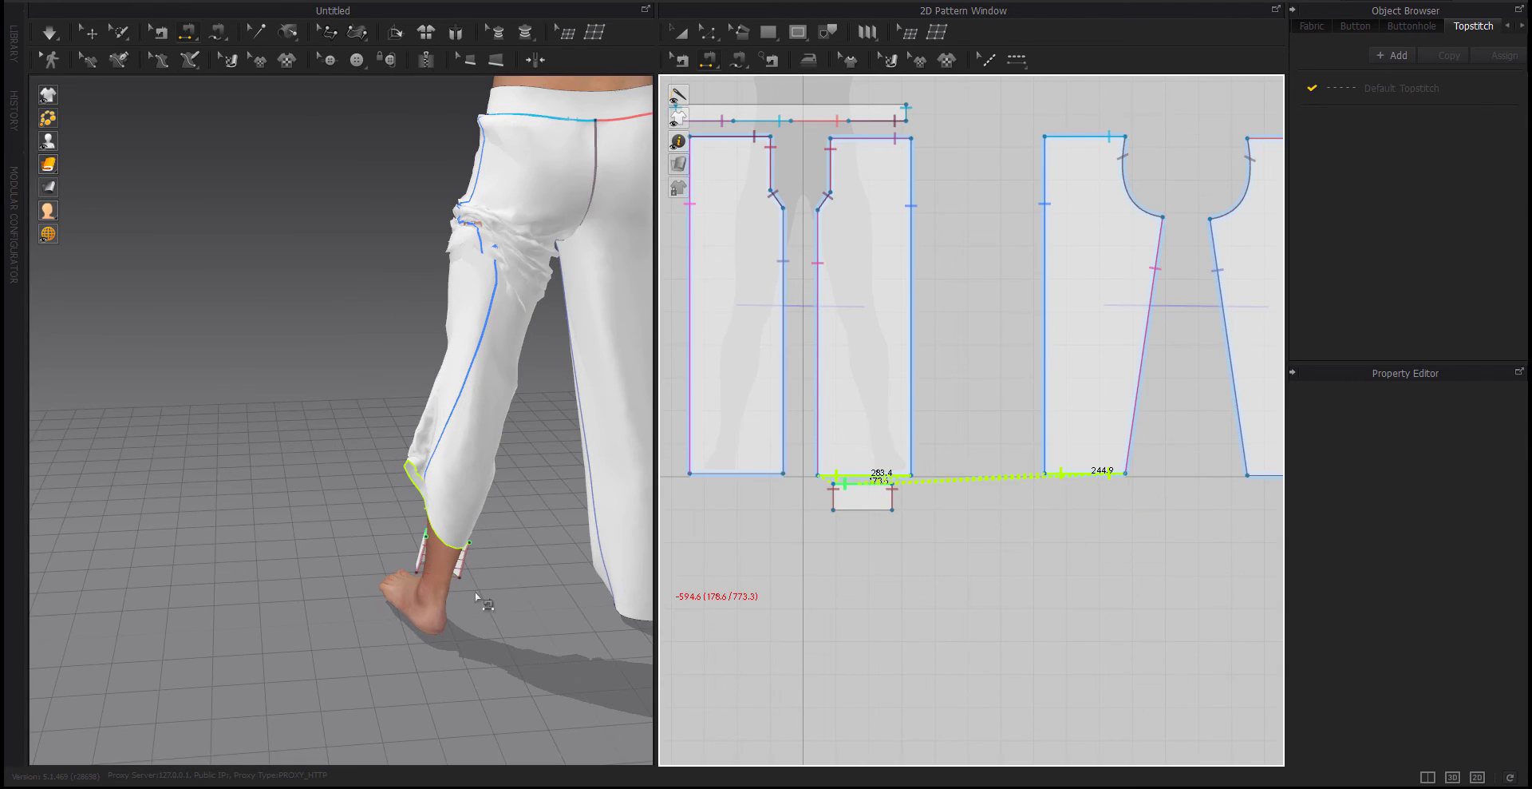
mouse_move(369, 588)
right_mouse_down()
mouse_move(655, 598)
mouse_move(542, 598)
right_mouse_up()
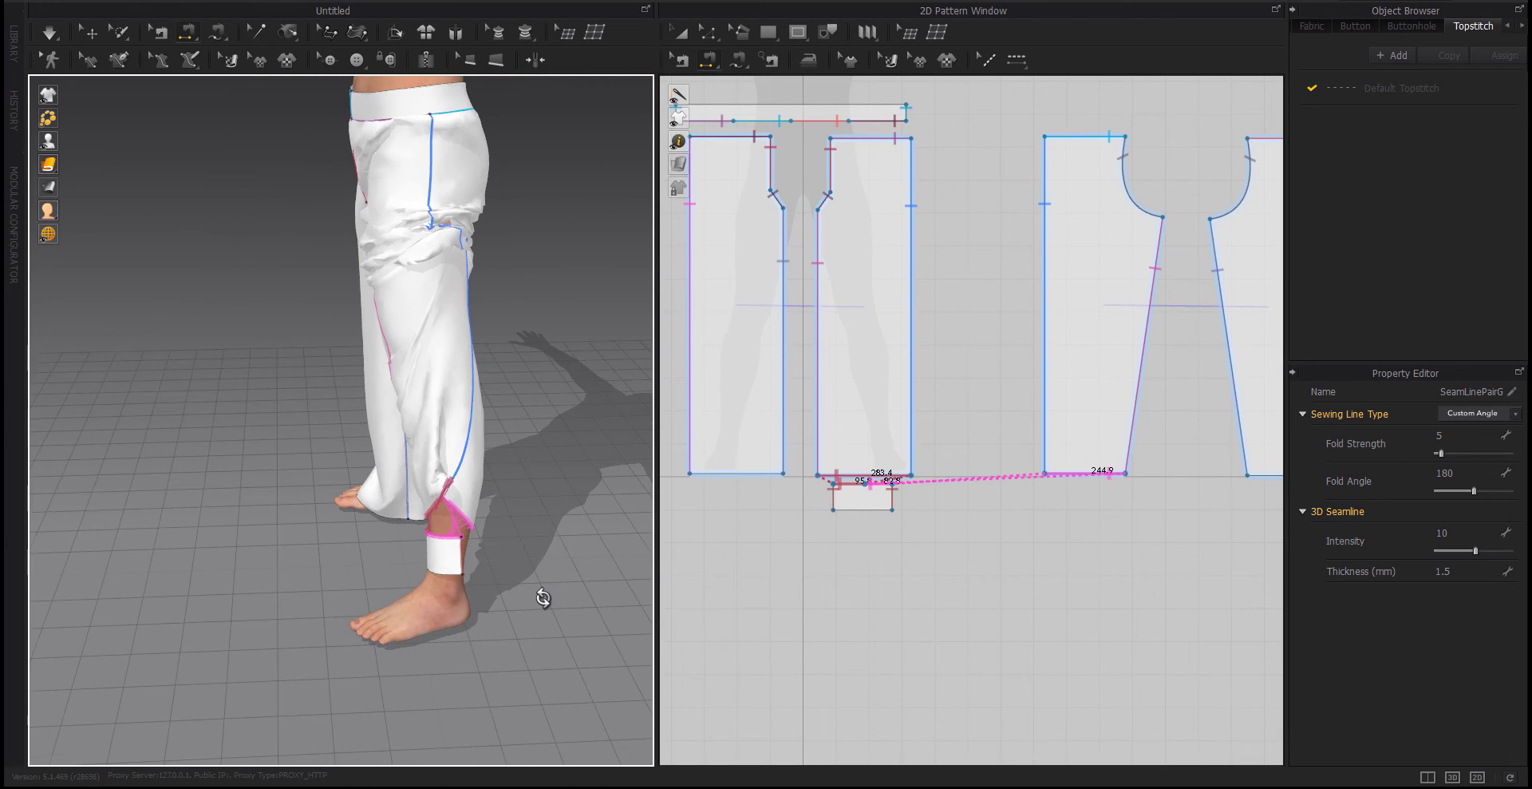
Link the cuff's 178.6 top edge to the 283.4 and 244.9 hem edges with M:N sewing
left_click(888, 486)
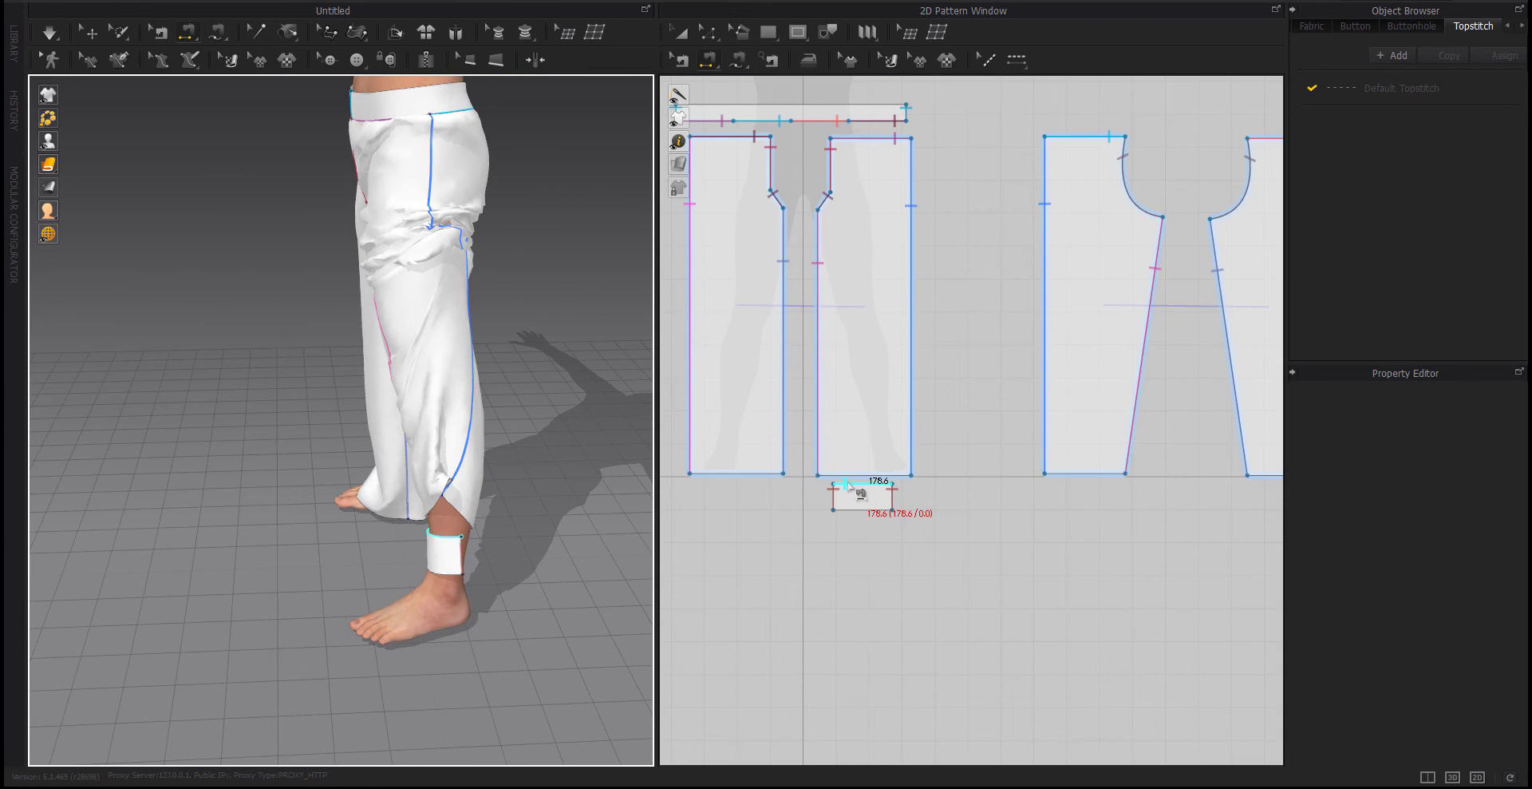
right_click_drag(431, 510, 530, 506)
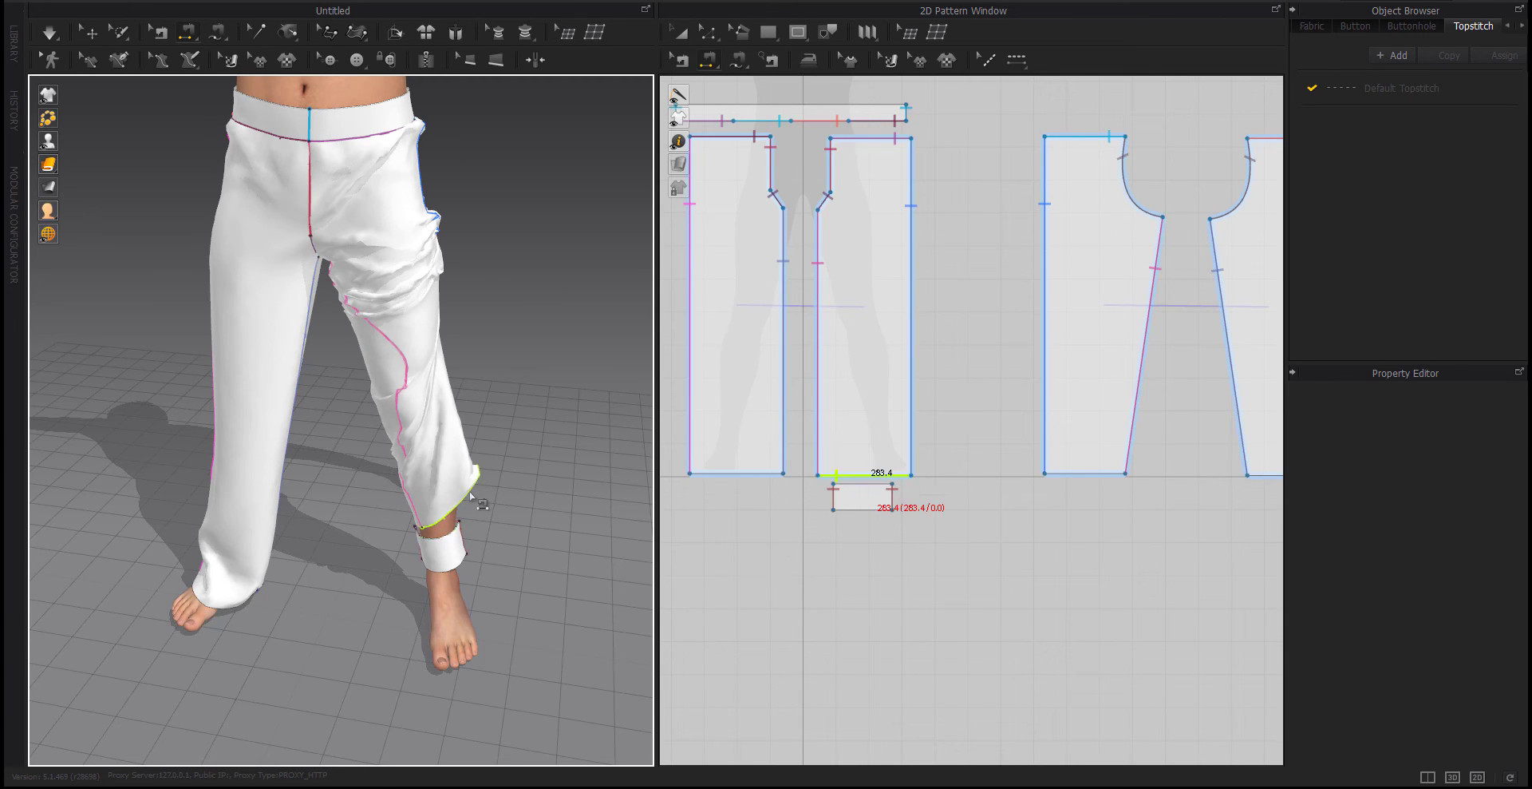
mouse_move(471, 497)
right_mouse_down()
mouse_move(393, 564)
mouse_move(247, 569)
right_mouse_up()
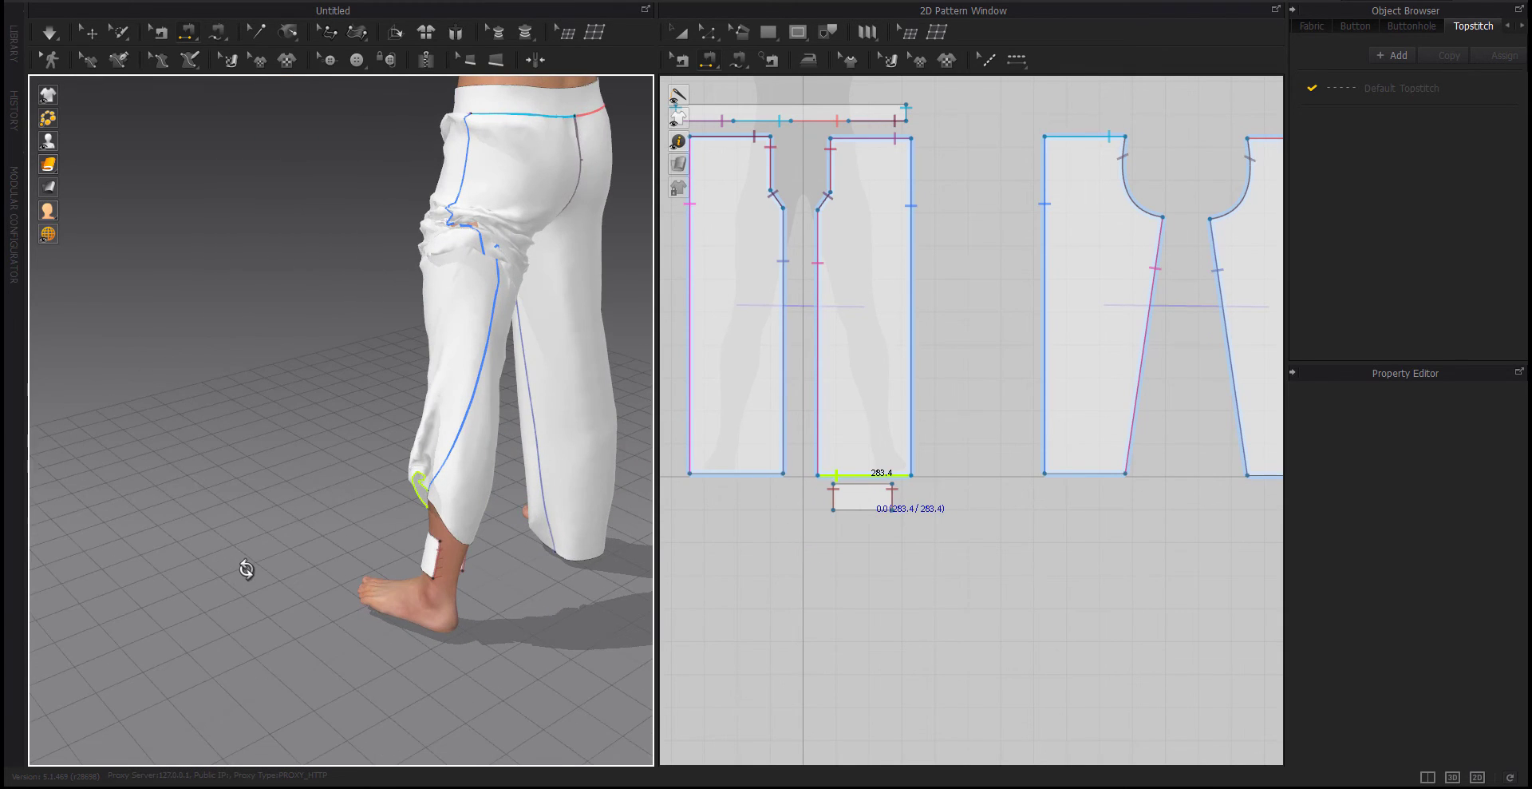
left_click(405, 598)
mouse_move(393, 581)
right_mouse_down()
mouse_move(558, 584)
mouse_move(664, 549)
right_mouse_up()
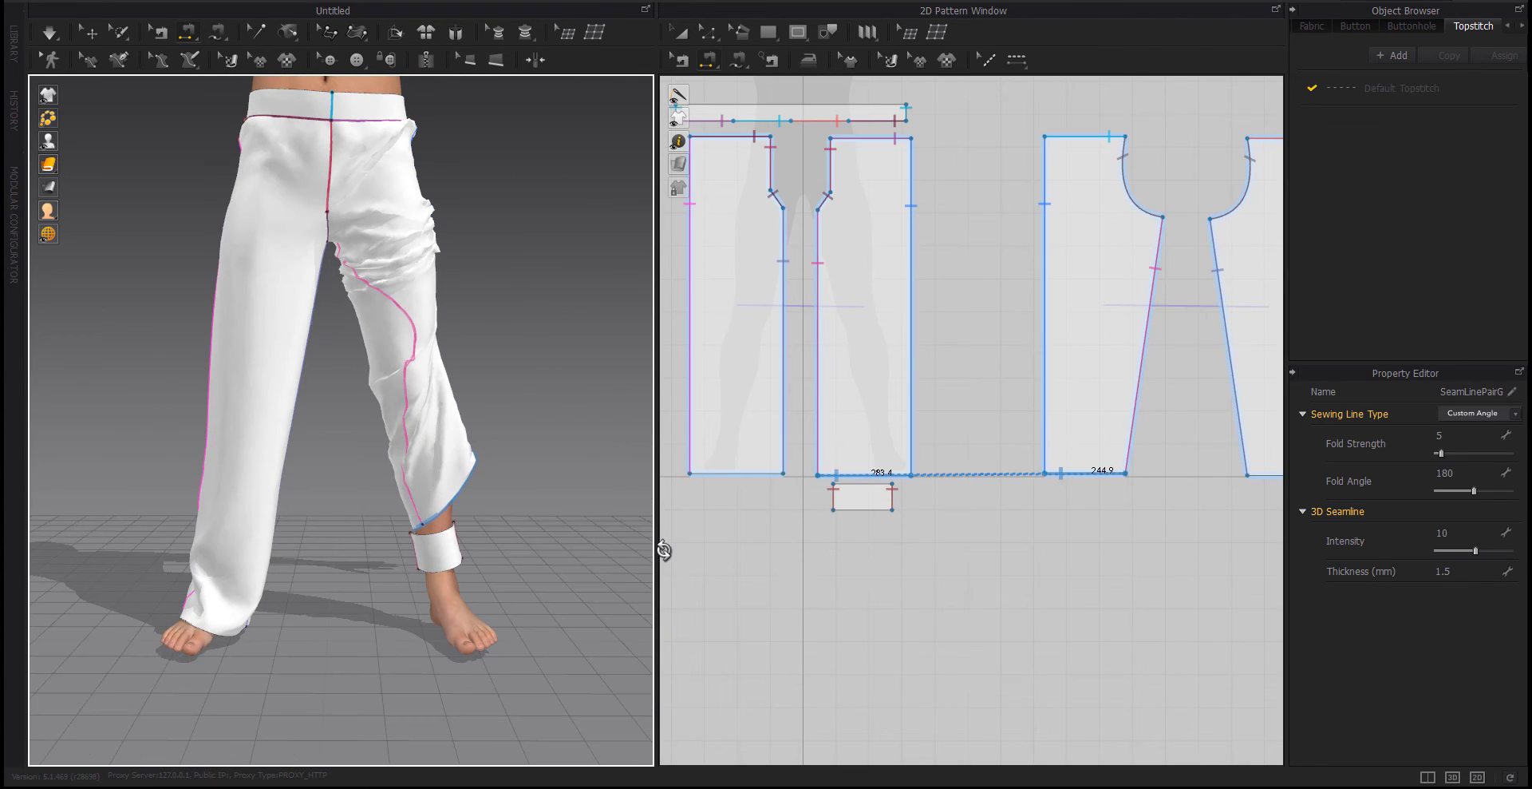
left_click(837, 475)
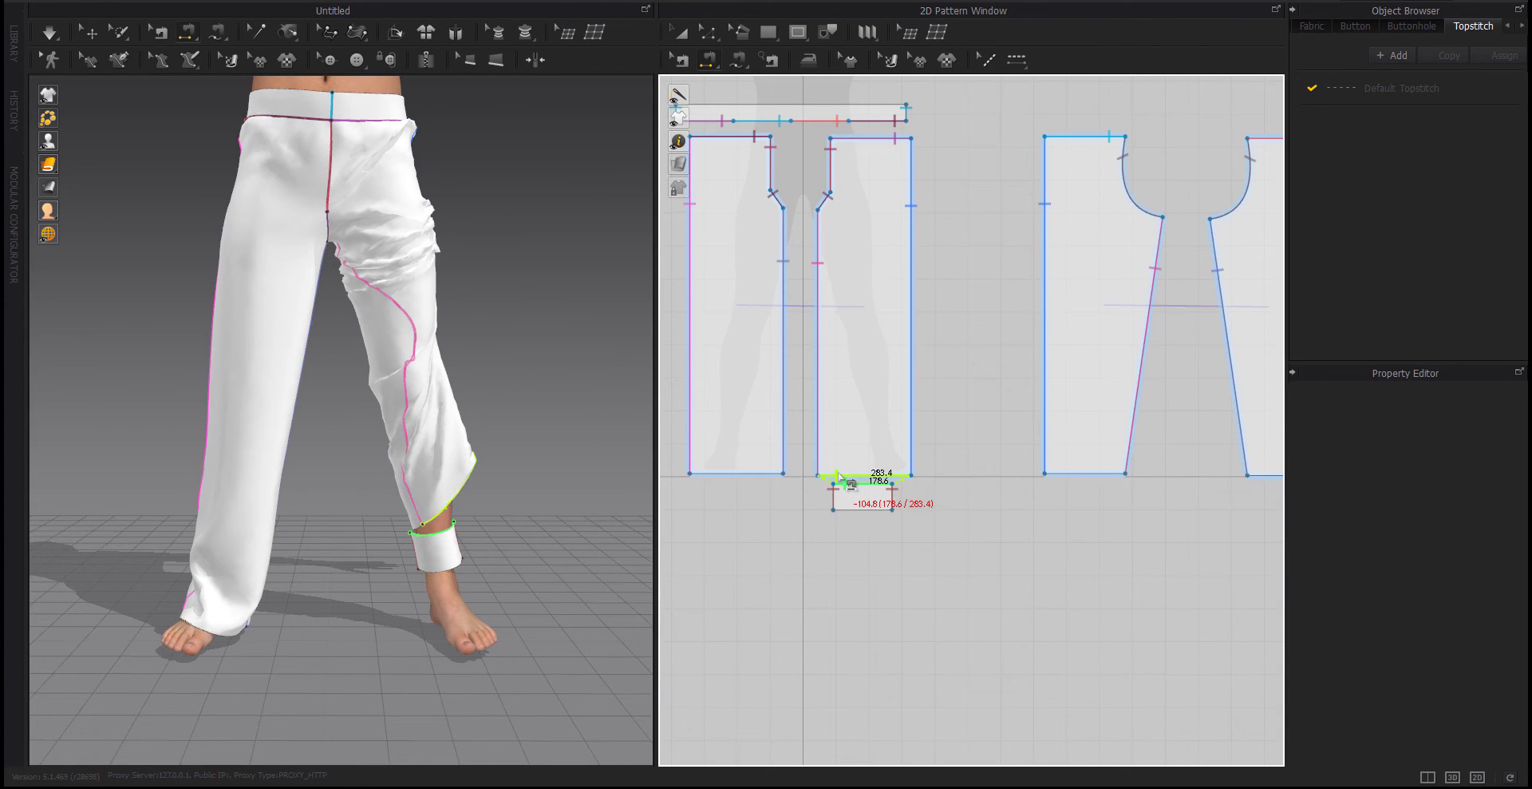
left_click(838, 476)
left_click(451, 528)
right_click_drag(478, 581, 256, 582)
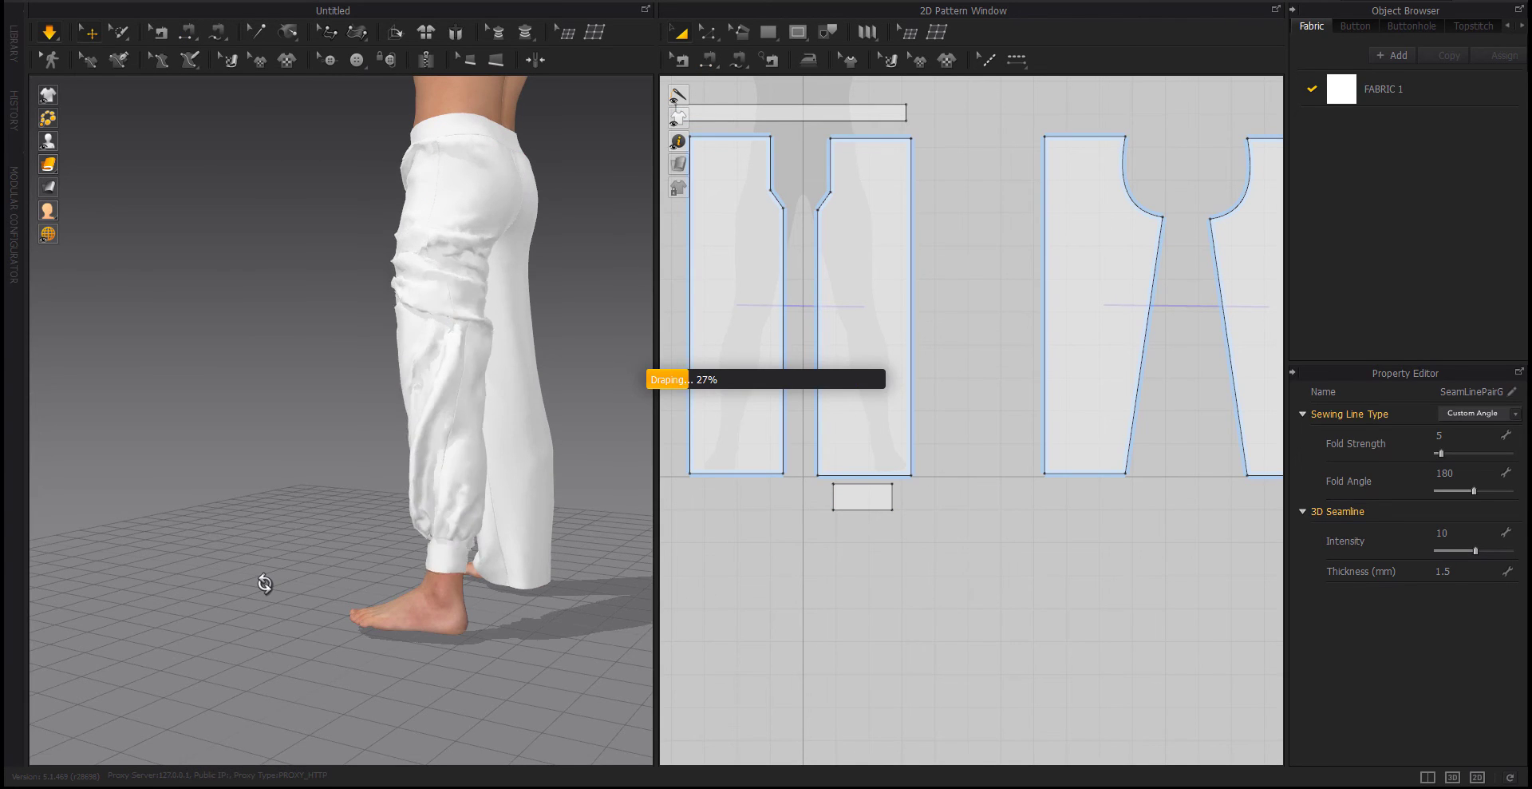
Let the trousers drape and inspect the right leg bunching into the ankle cuff
right_click_drag(264, 583, 474, 565)
left_click(435, 446)
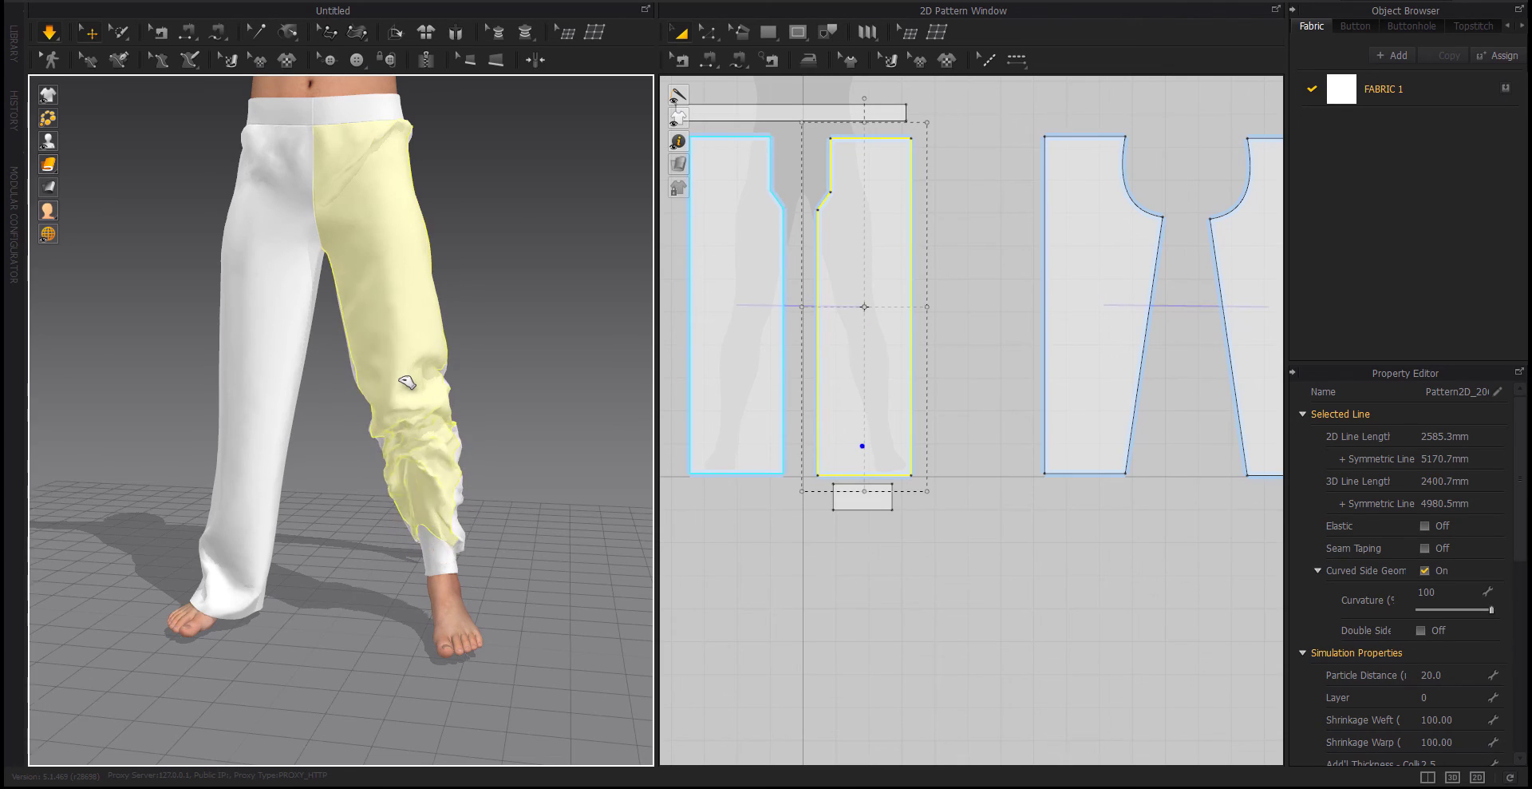
mouse_move(527, 525)
right_mouse_down()
mouse_move(282, 502)
mouse_move(500, 532)
right_mouse_up()
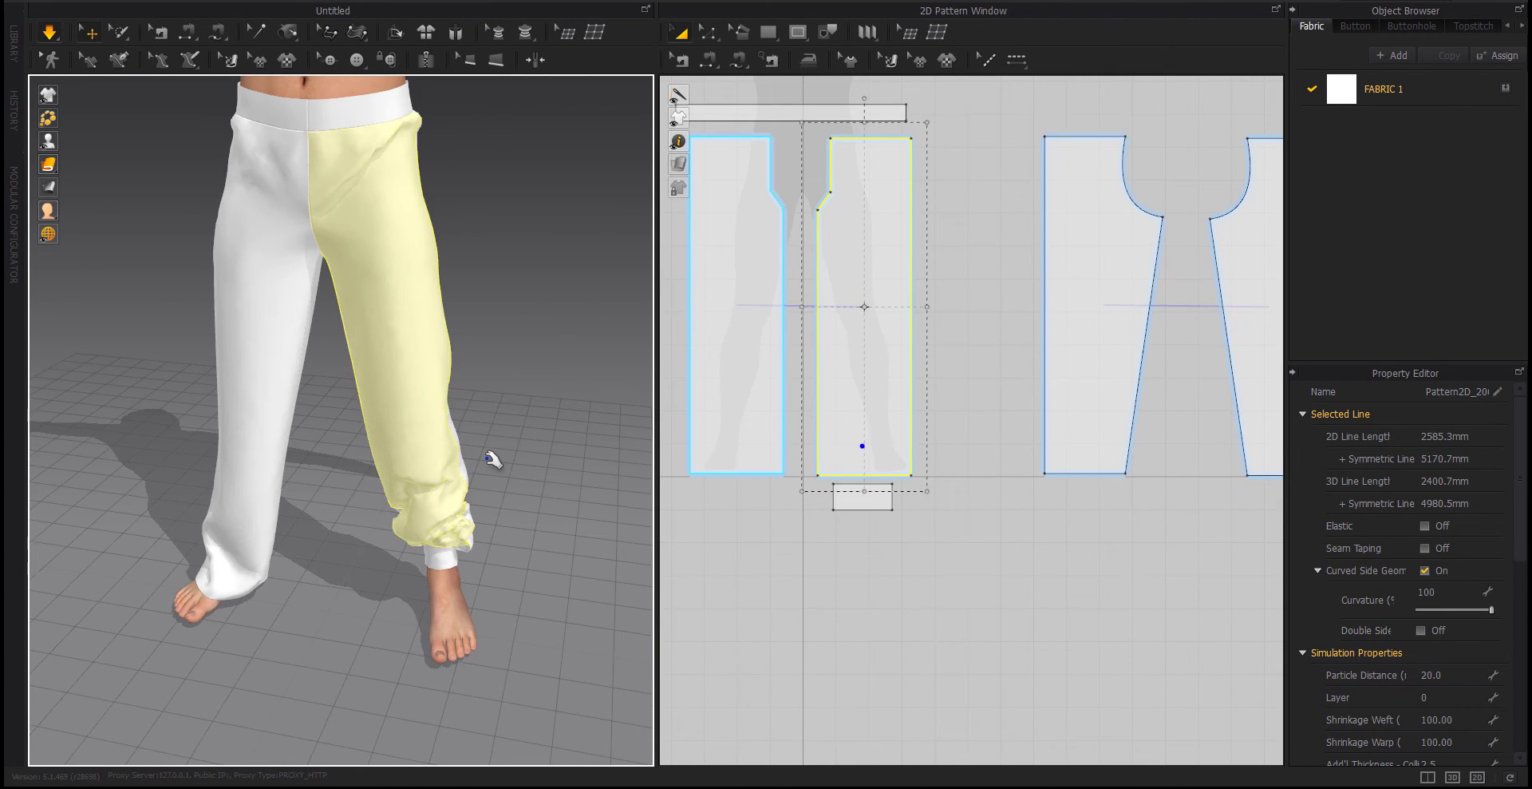
left_click(904, 581)
left_click_drag(909, 472, 897, 476)
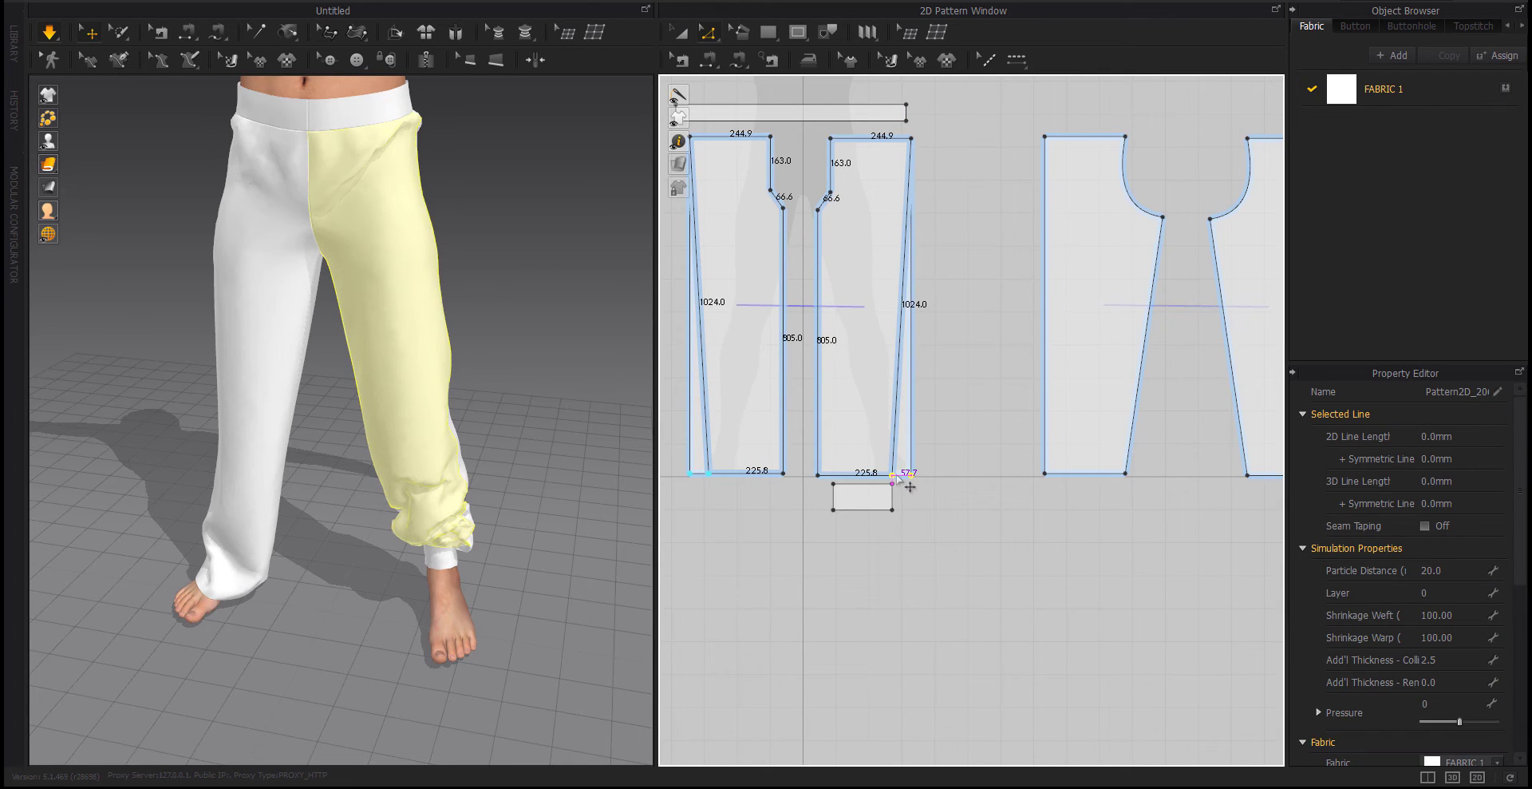
Undo the trial hem-corner taper and test moving a leg's bottom-left point
left_click_drag(897, 477, 894, 478)
key("ctrl+z")
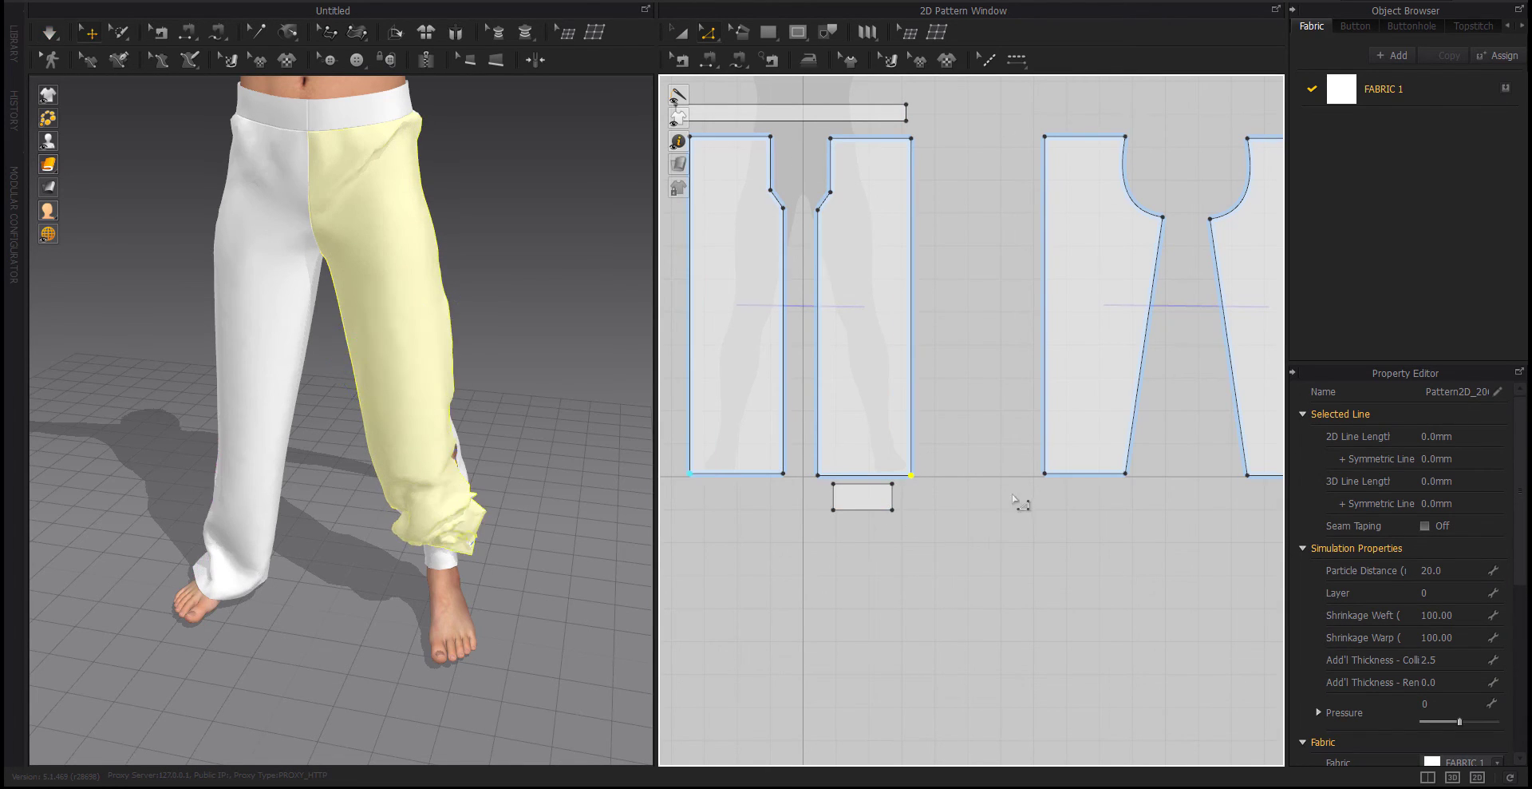
left_click_drag(1043, 475, 1048, 475)
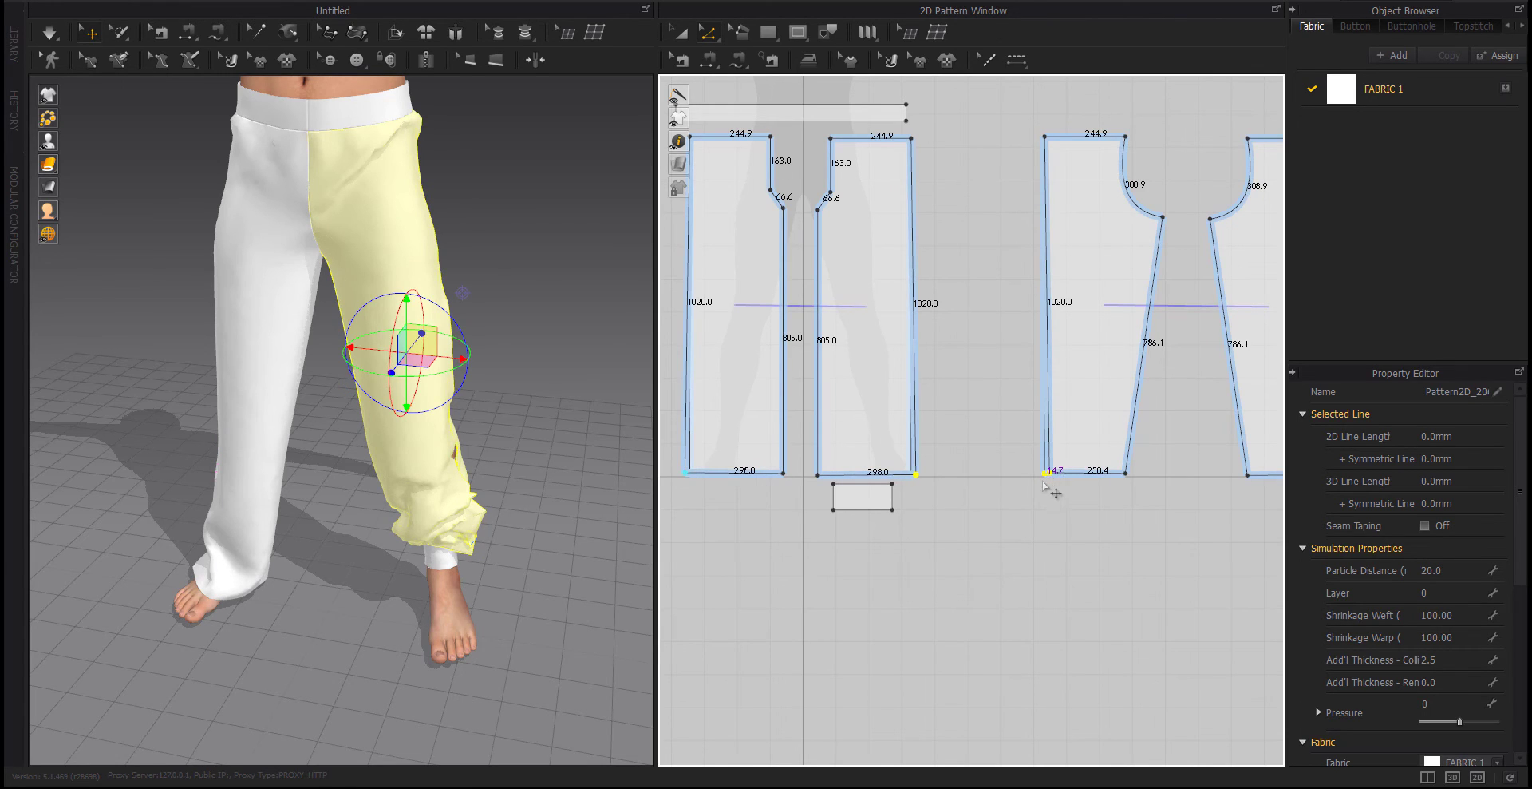
left_click(1043, 482)
scroll(1043, 483, "down", 3)
Move both legs' bottom-left hem points inward 40 mm and re-simulate the pants
left_click(837, 477)
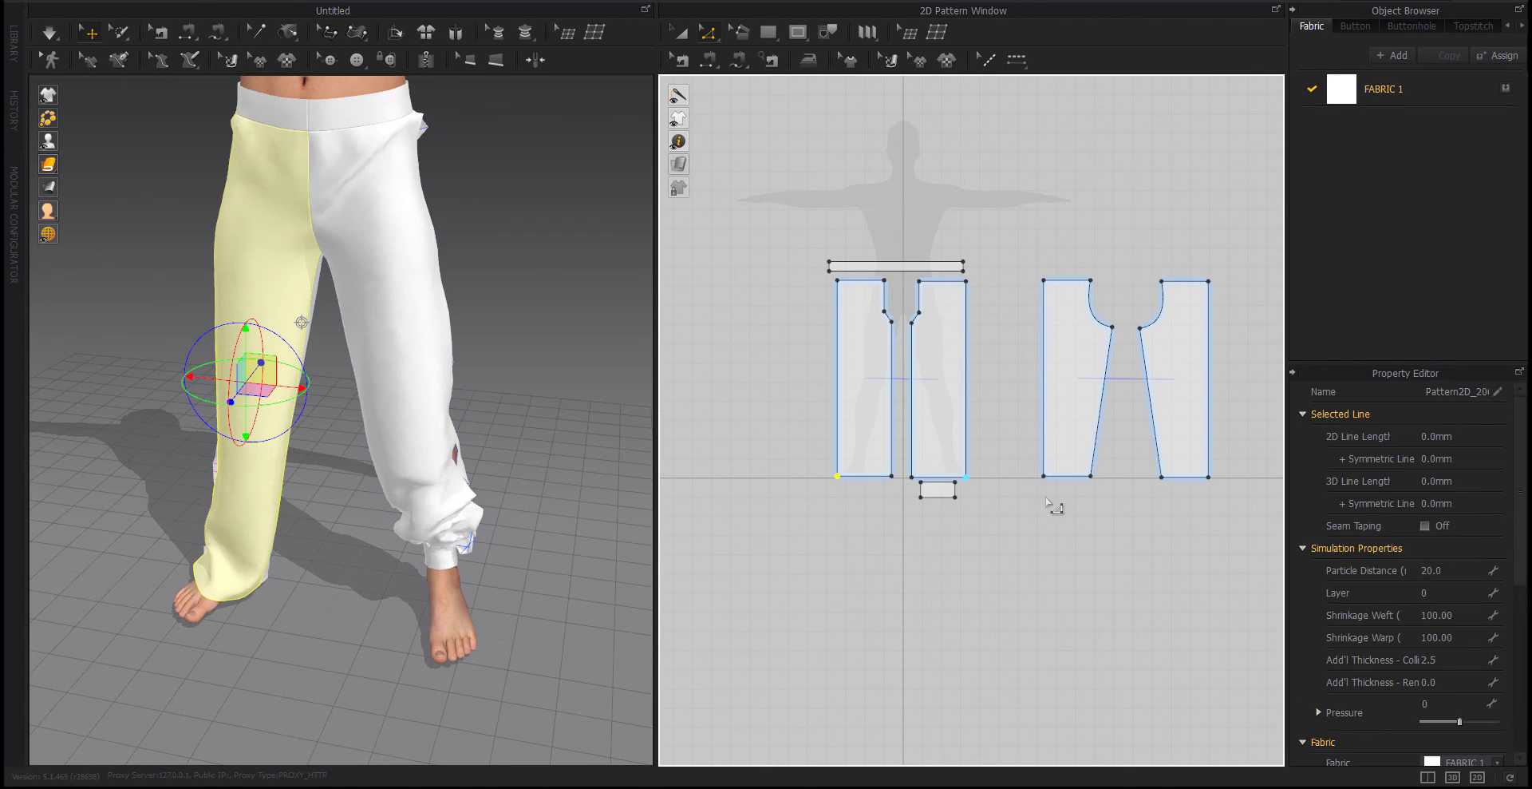
left_click(1044, 475, "shift")
left_click_drag(1045, 477, 1048, 477)
right_click(1048, 476)
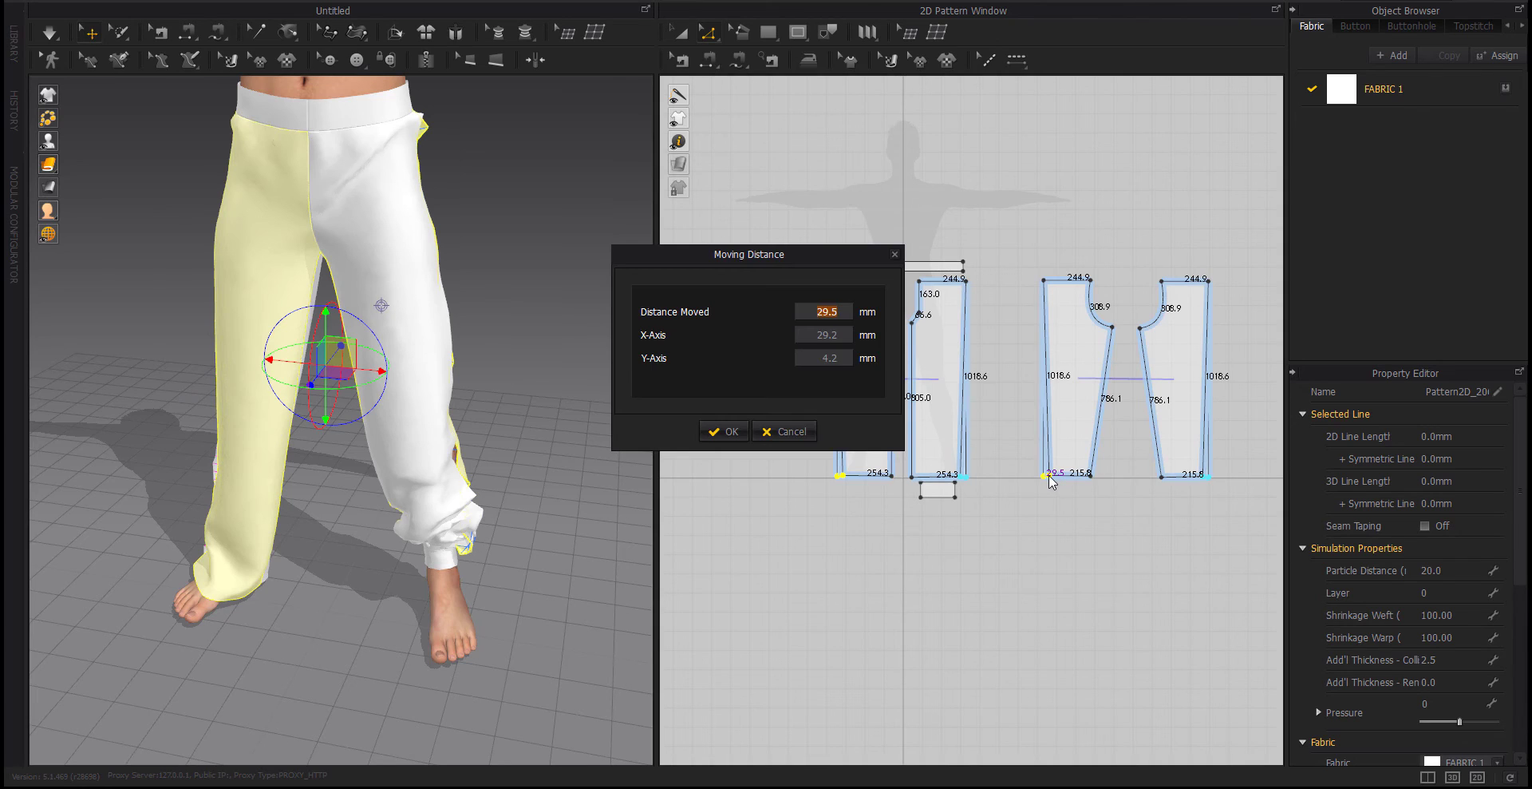
type("40")
key("Return")
key("space")
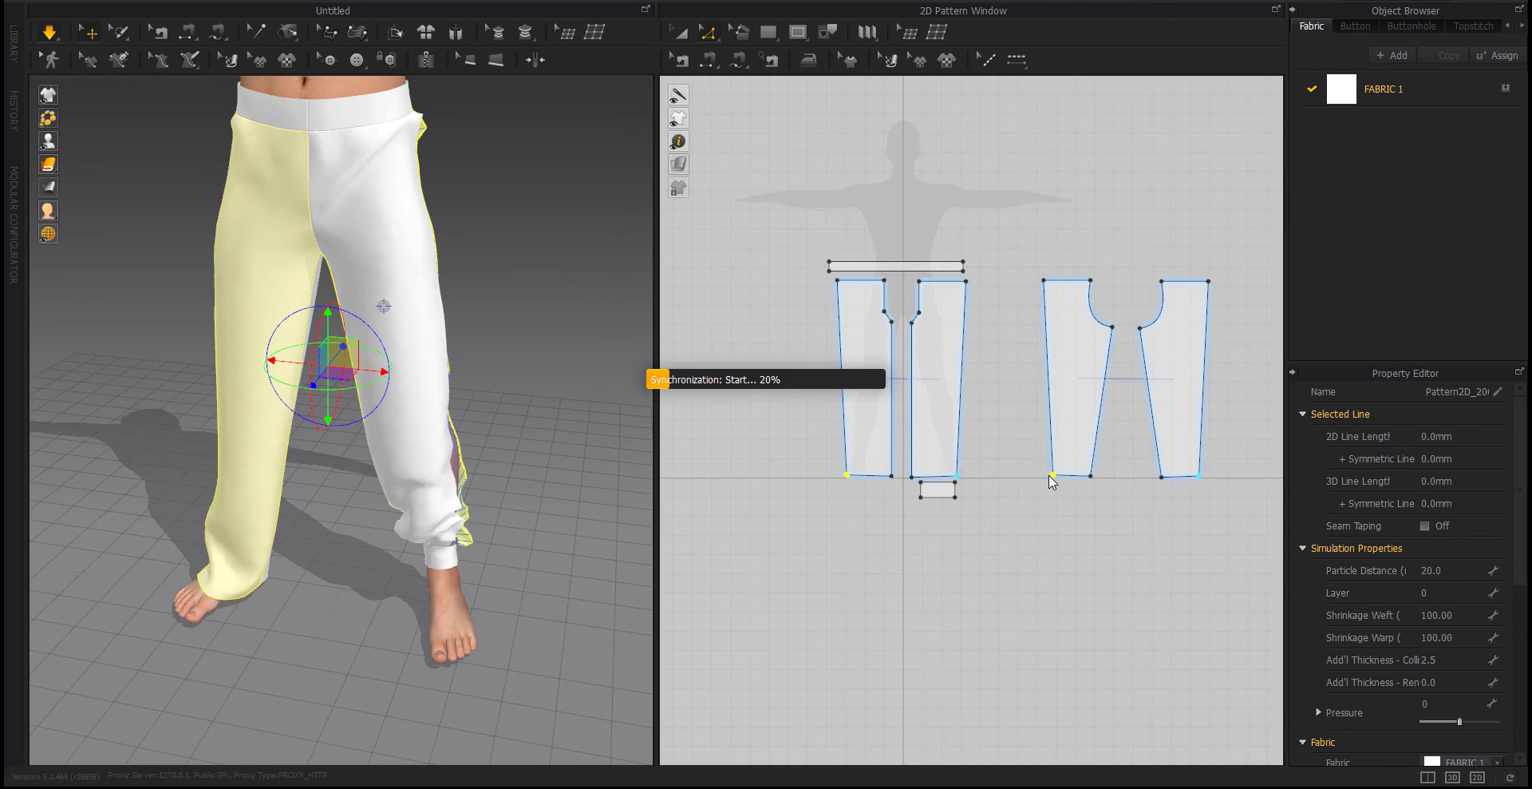
left_click(407, 499)
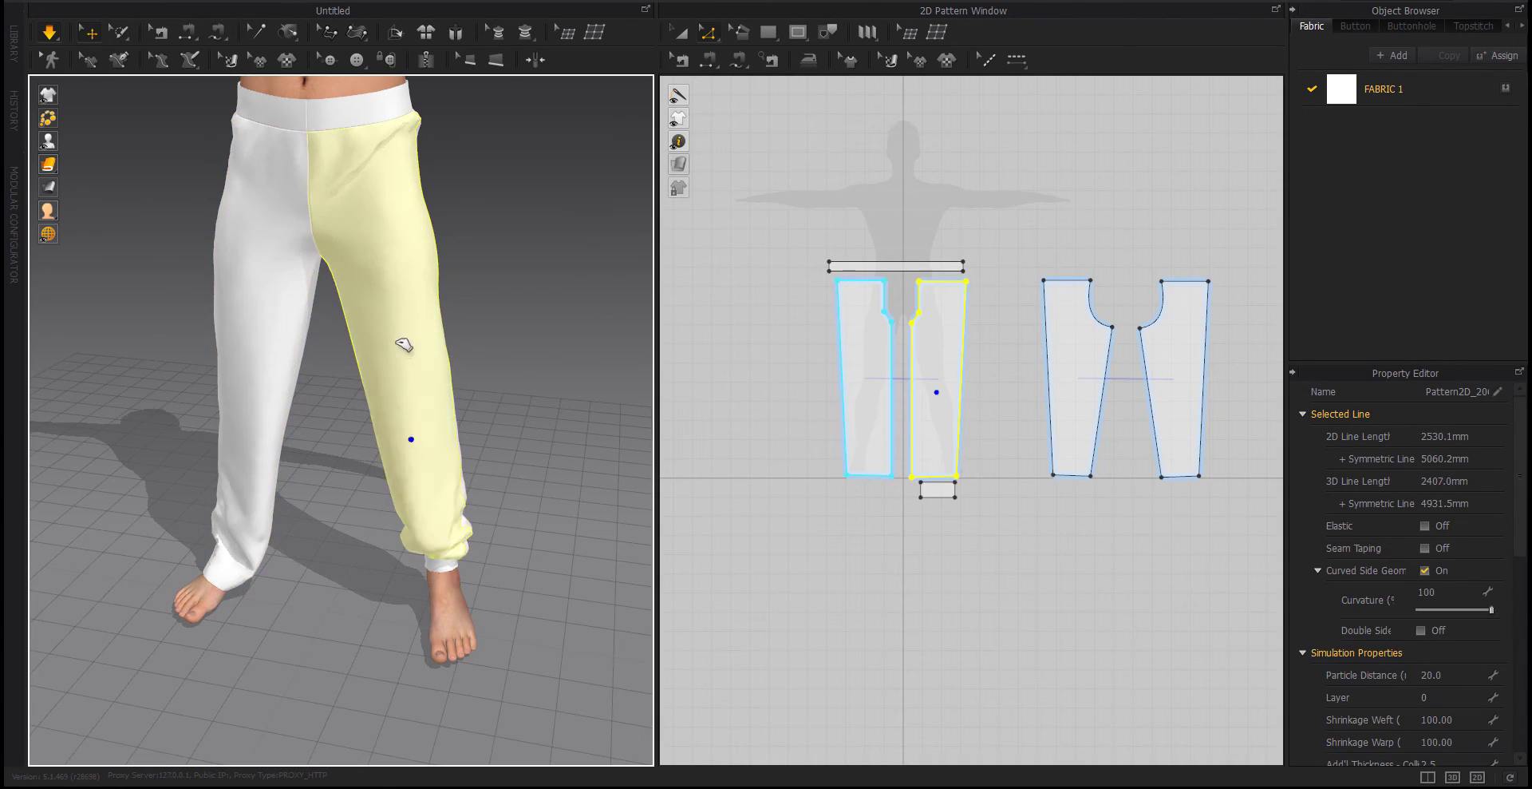
Create a linked mirrored copy of the cuff pattern and place it to the left
left_click(555, 506)
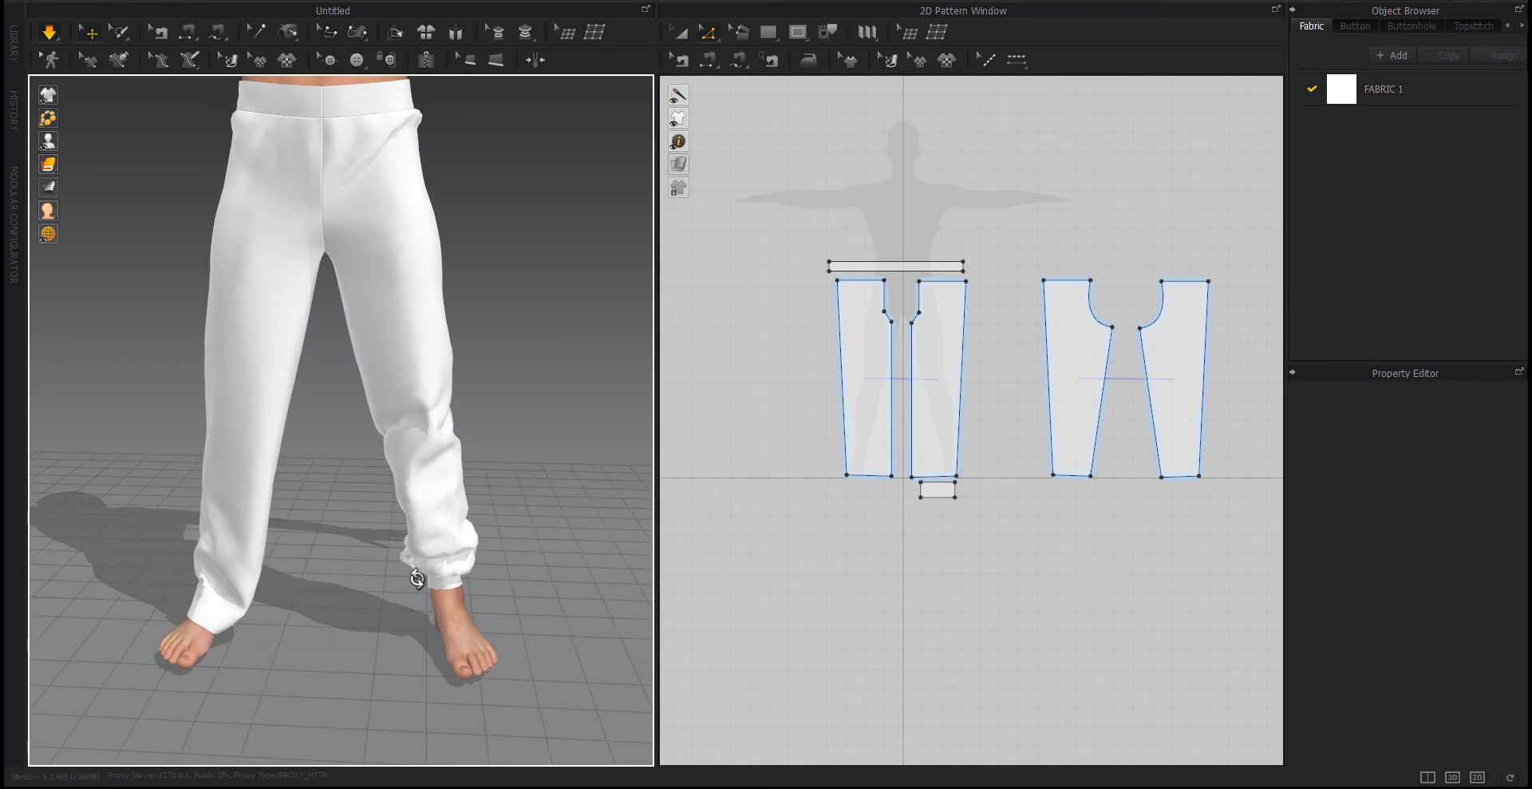
scroll(866, 522, "up", 4)
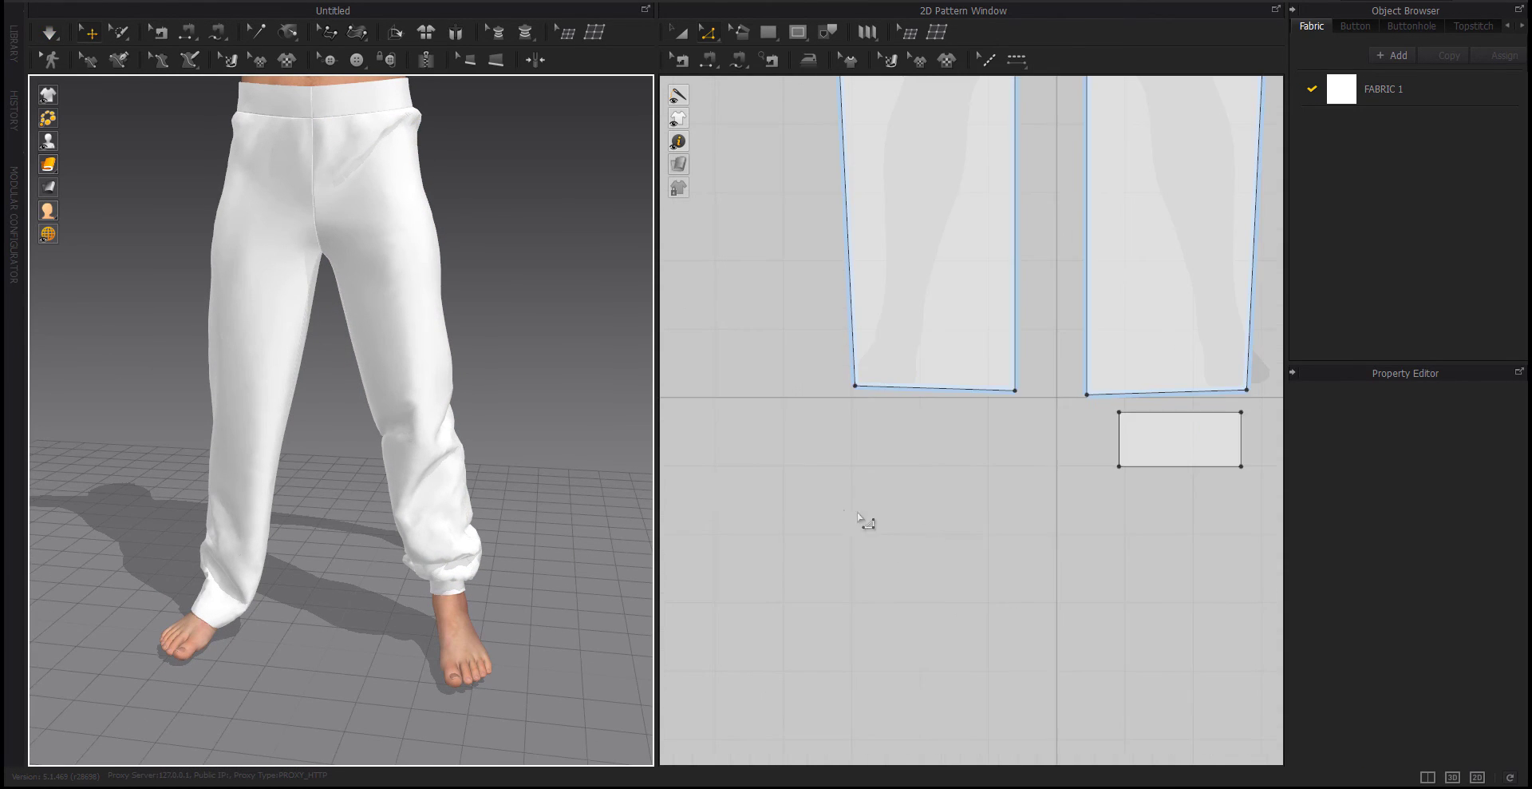
right_click_drag(1084, 530, 999, 558)
left_click(1050, 477)
right_click(1055, 479)
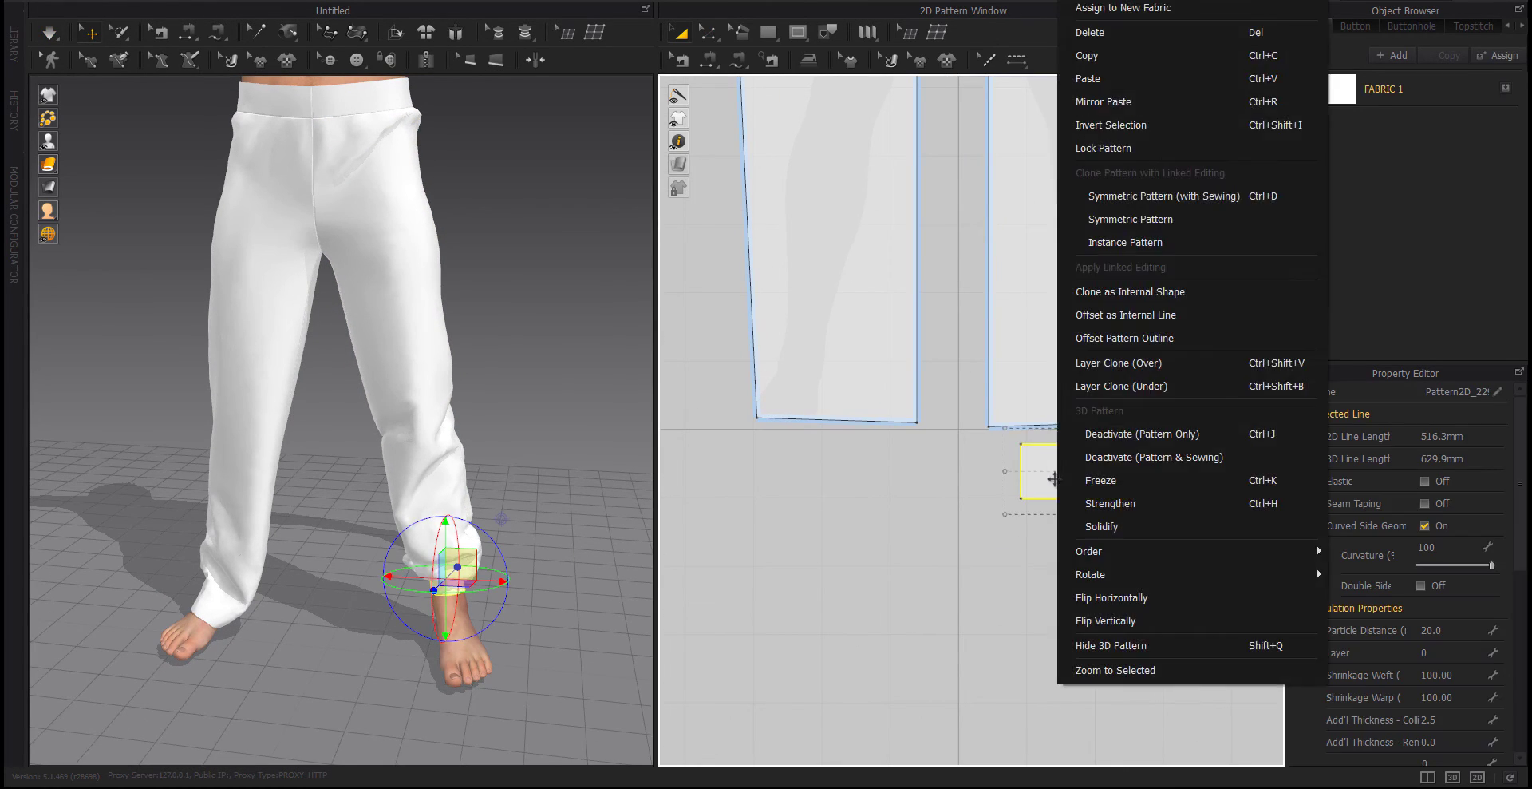
left_click(1114, 220)
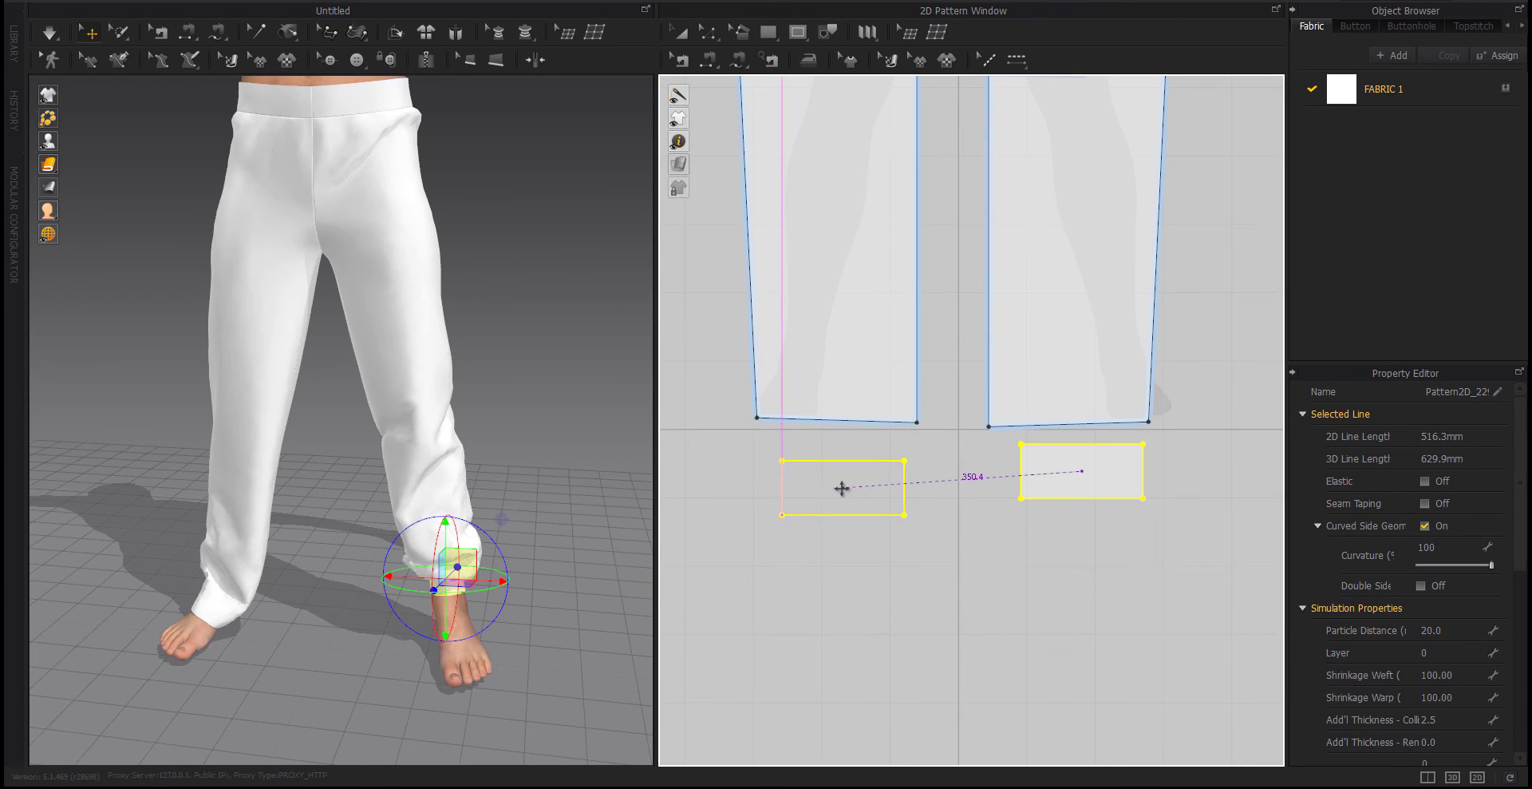
left_click(841, 486)
key("2")
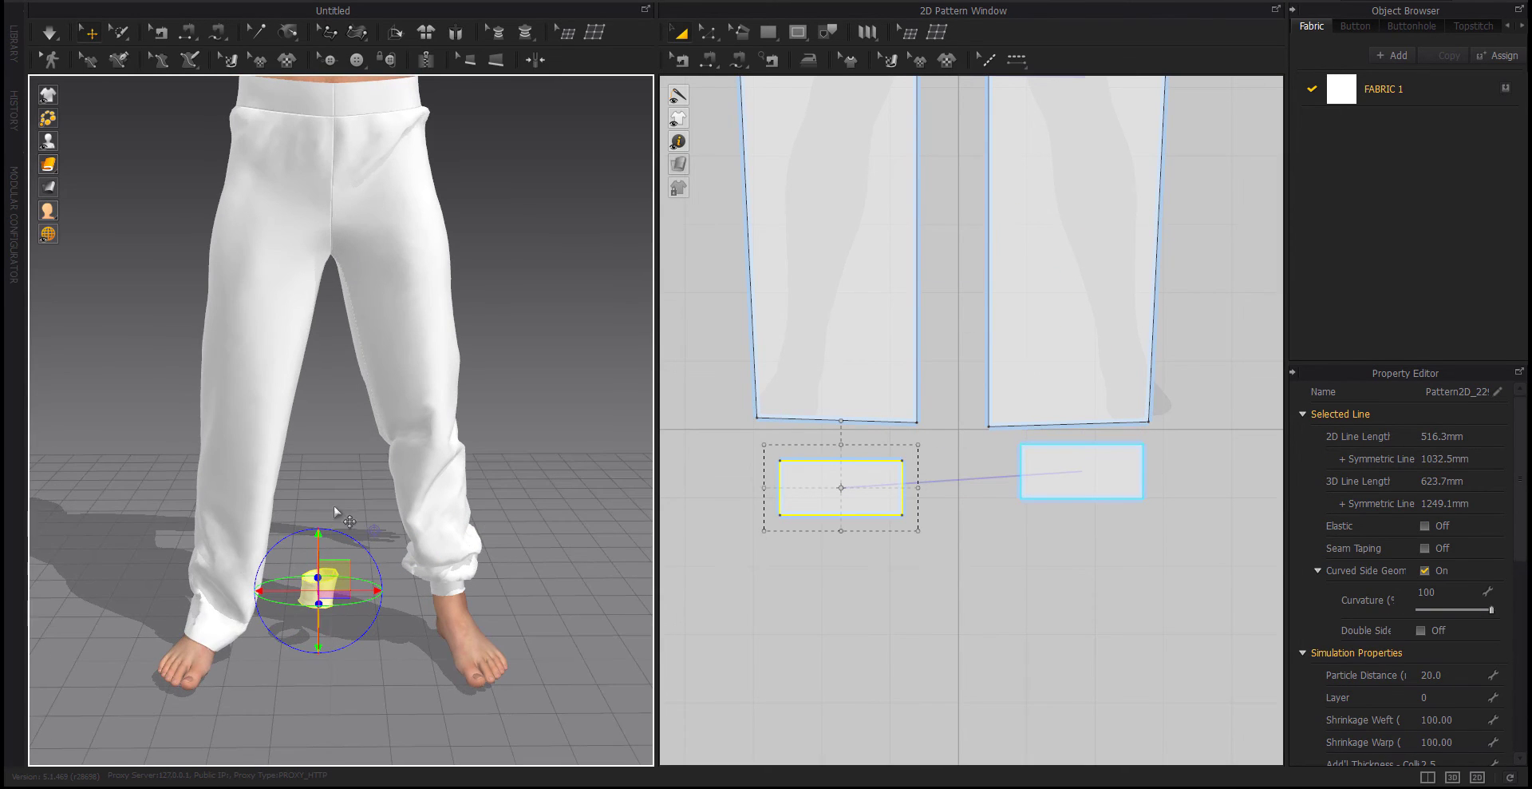
Pin points on the loose cuff, then simulate while lifting the left pant leg
left_click(111, 29)
left_click(150, 159)
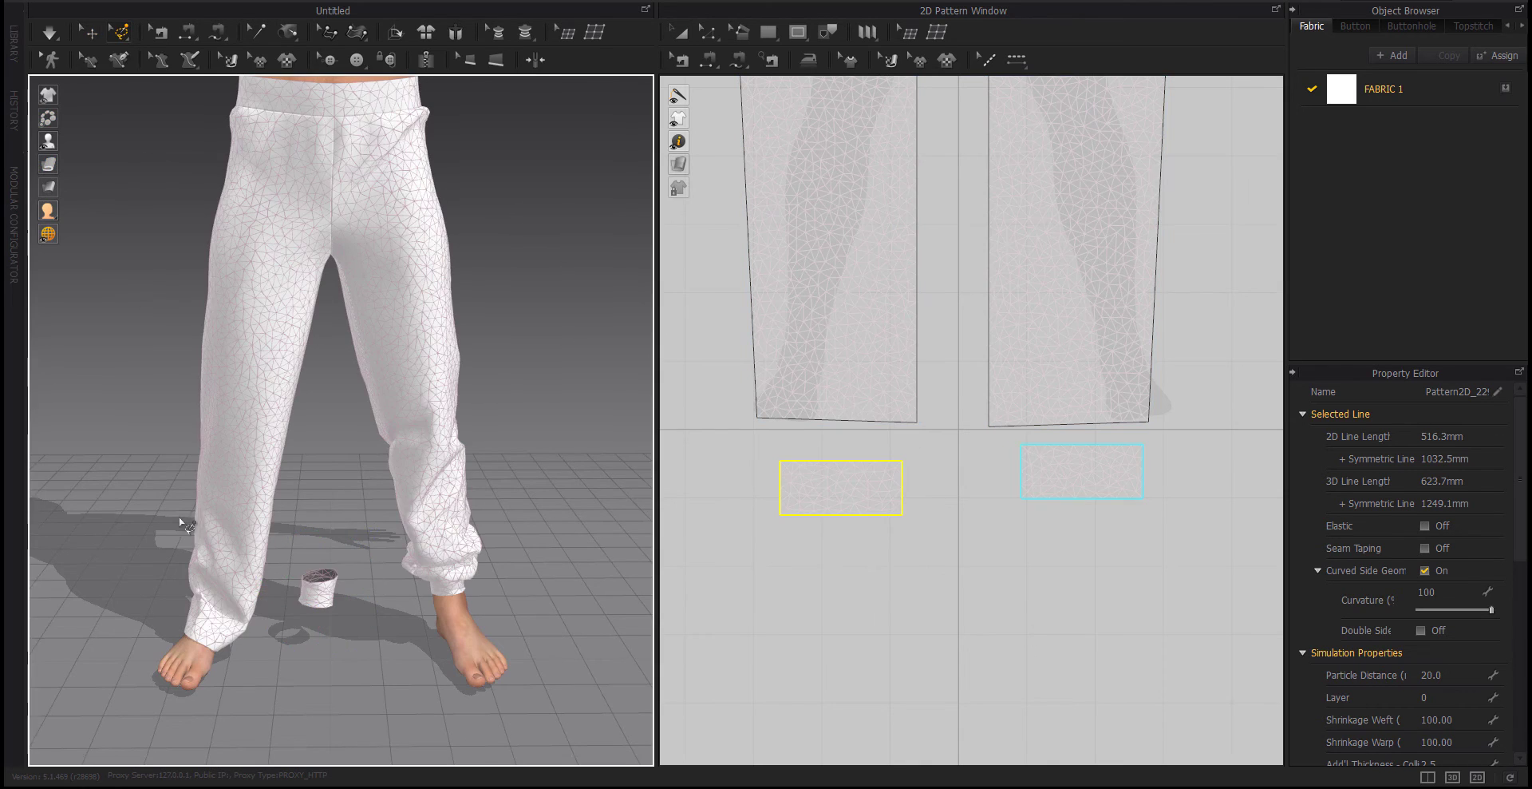
scroll(280, 635, "up", 5)
scroll(369, 503, "down", 3)
left_click(391, 479)
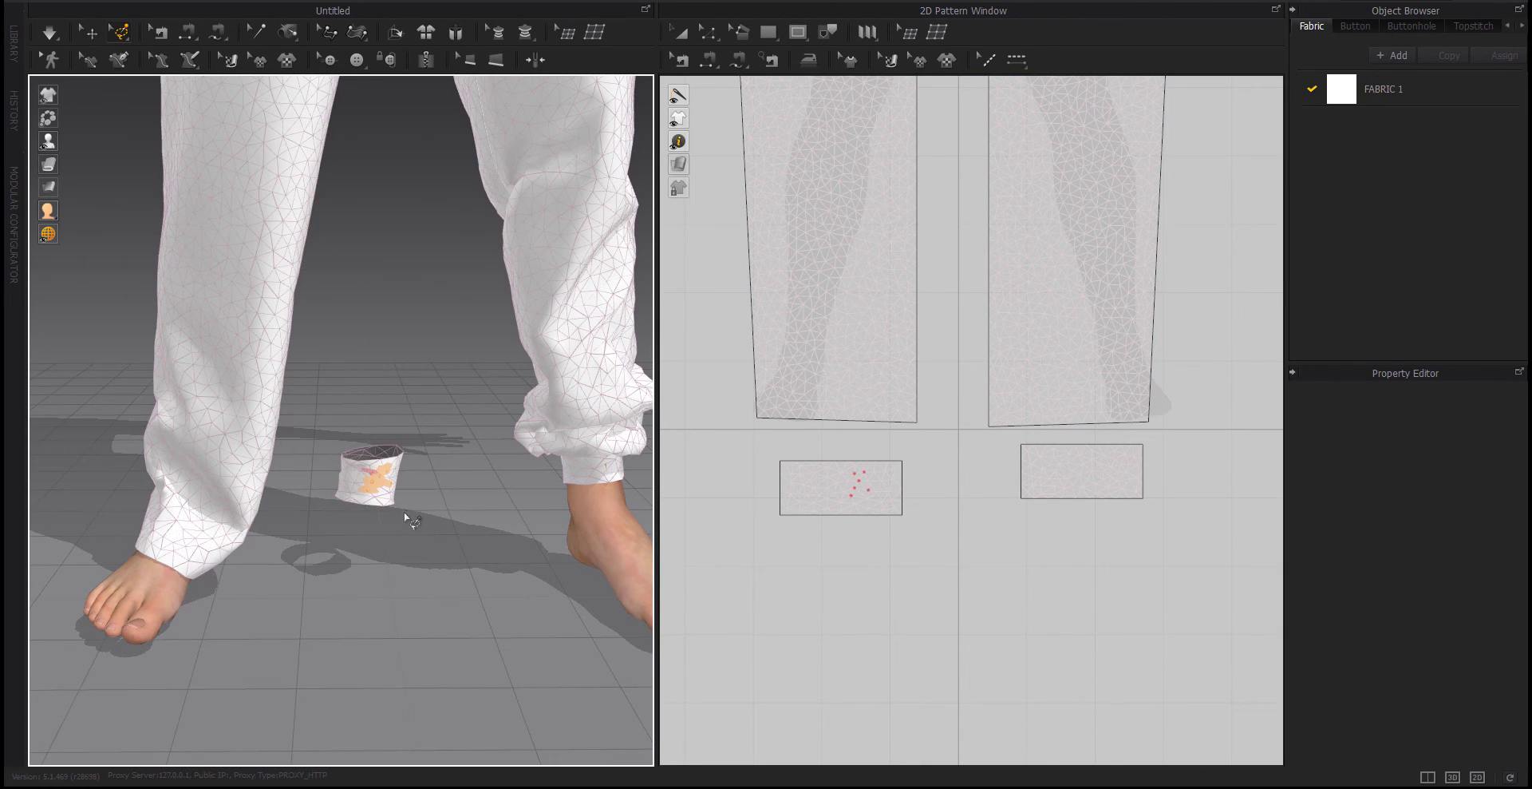
right_click_drag(405, 519, 24, 529)
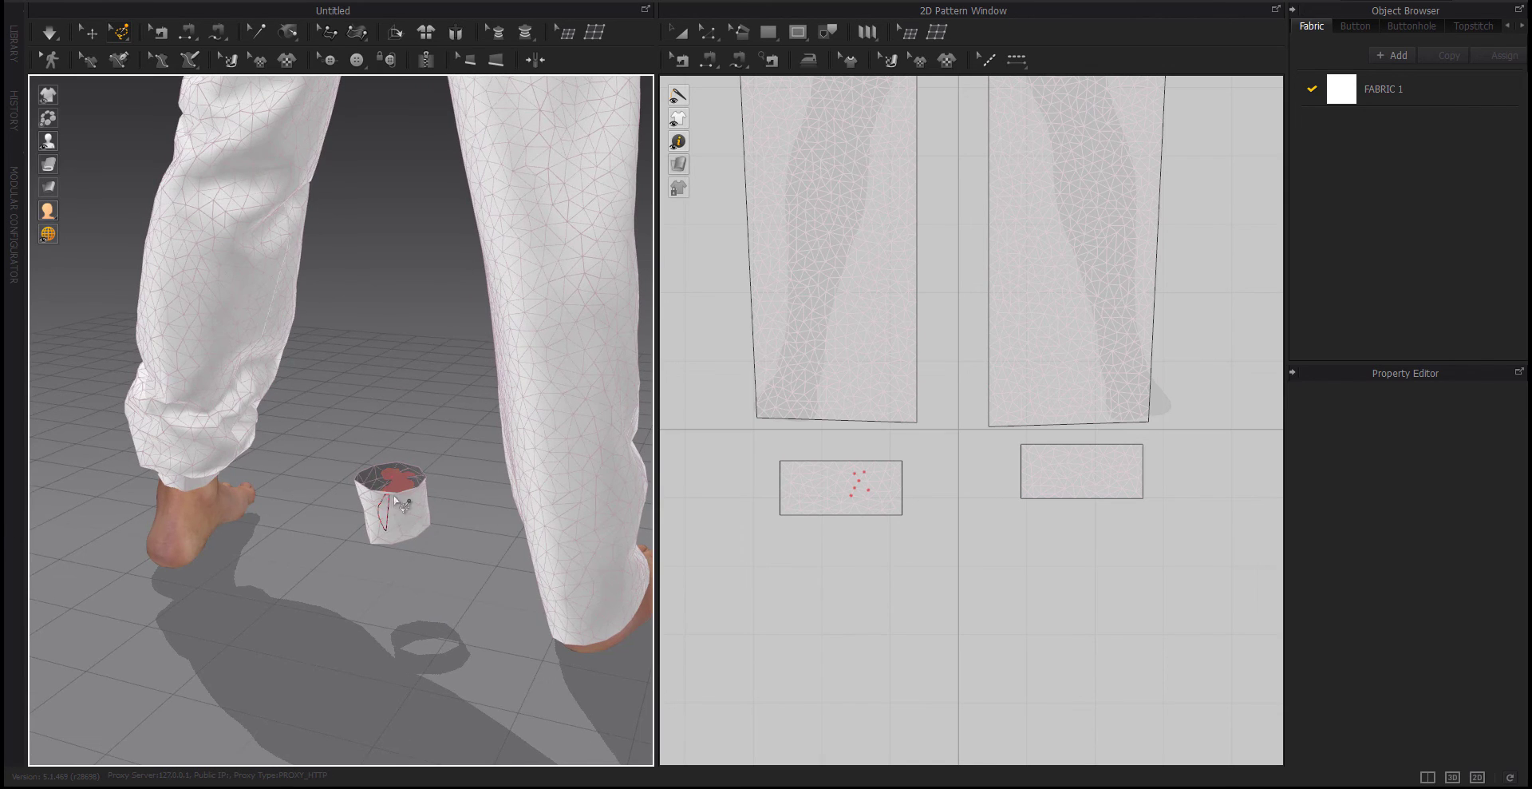
right_click_drag(391, 533, 239, 611)
key("space")
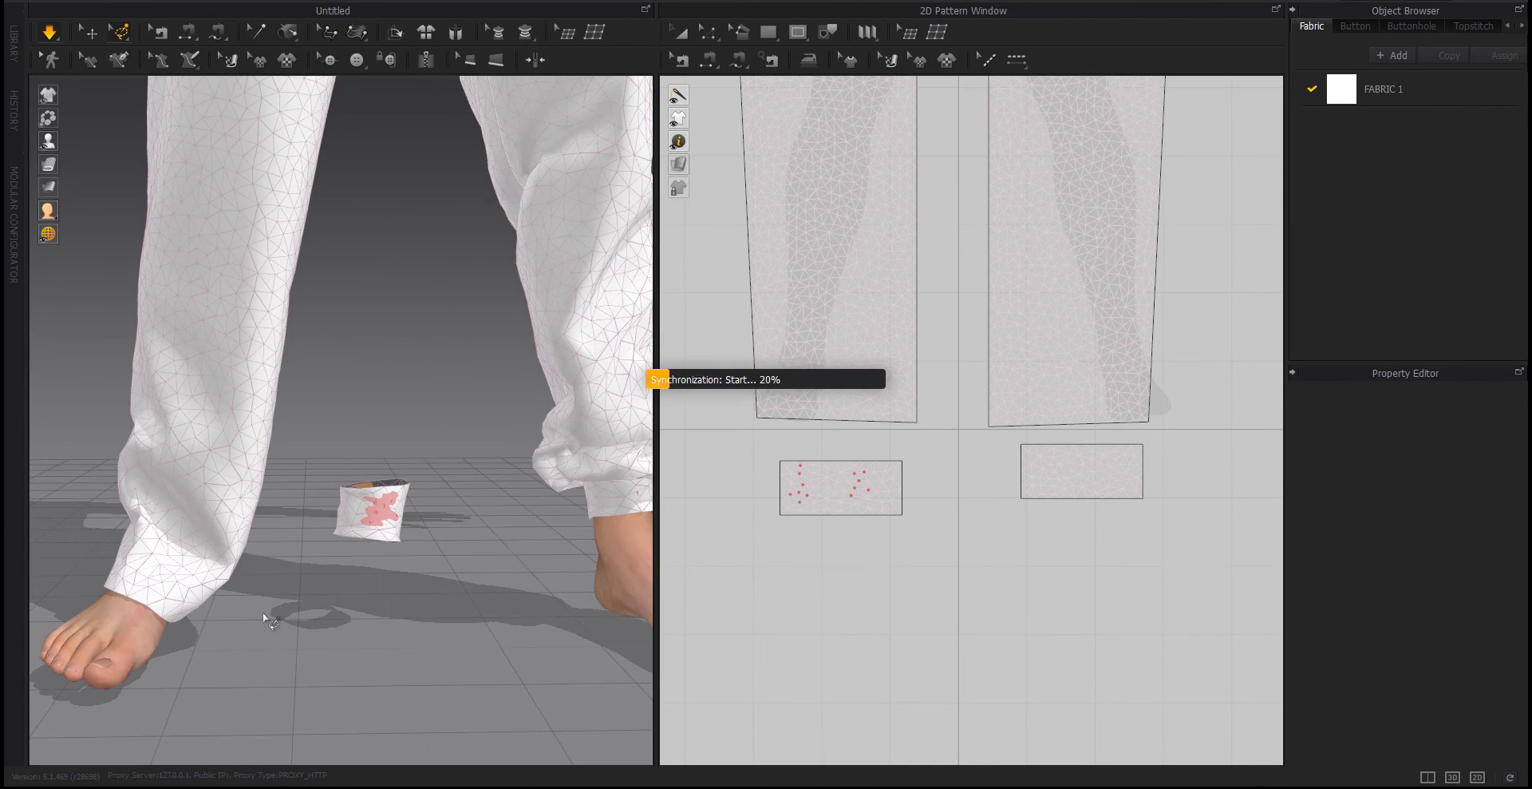
left_click_drag(178, 454, 271, 131)
key("space")
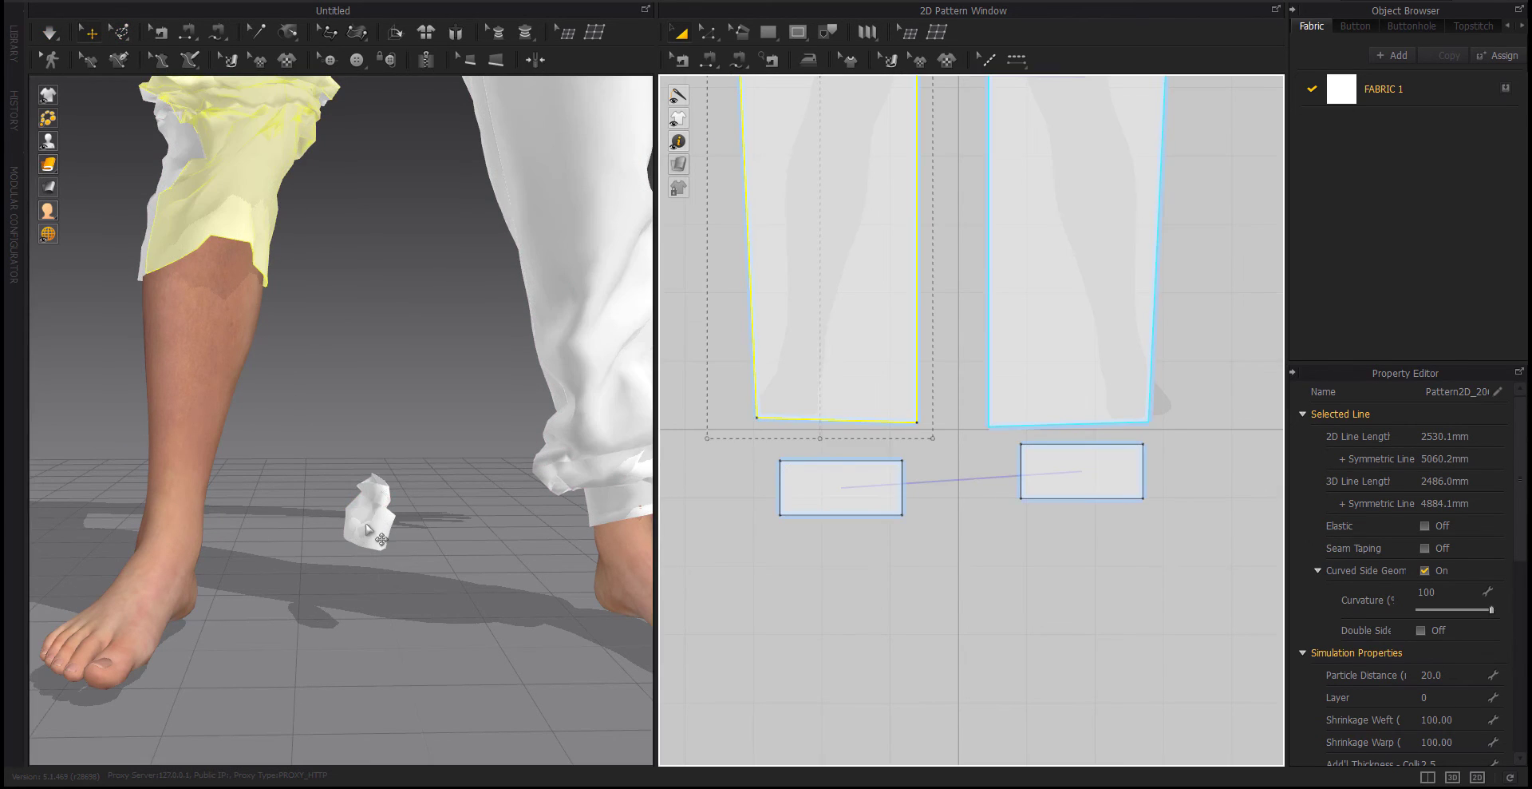
Wrap the second cuff around the avatar's ankle with Smart Arrangement
left_click(384, 529)
left_click(169, 511)
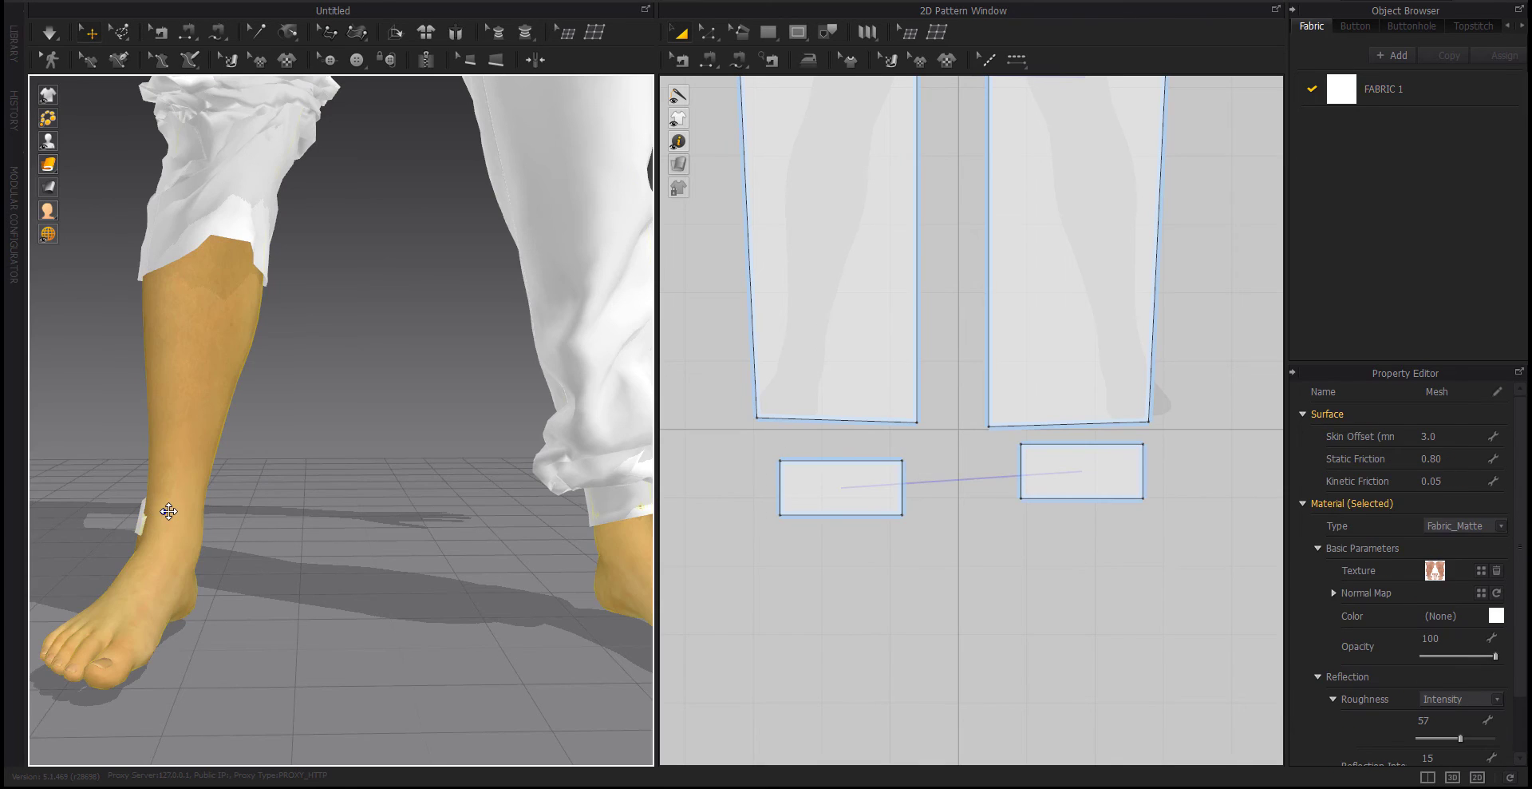
scroll(159, 533, "down", 3)
right_click_drag(87, 517, 184, 552)
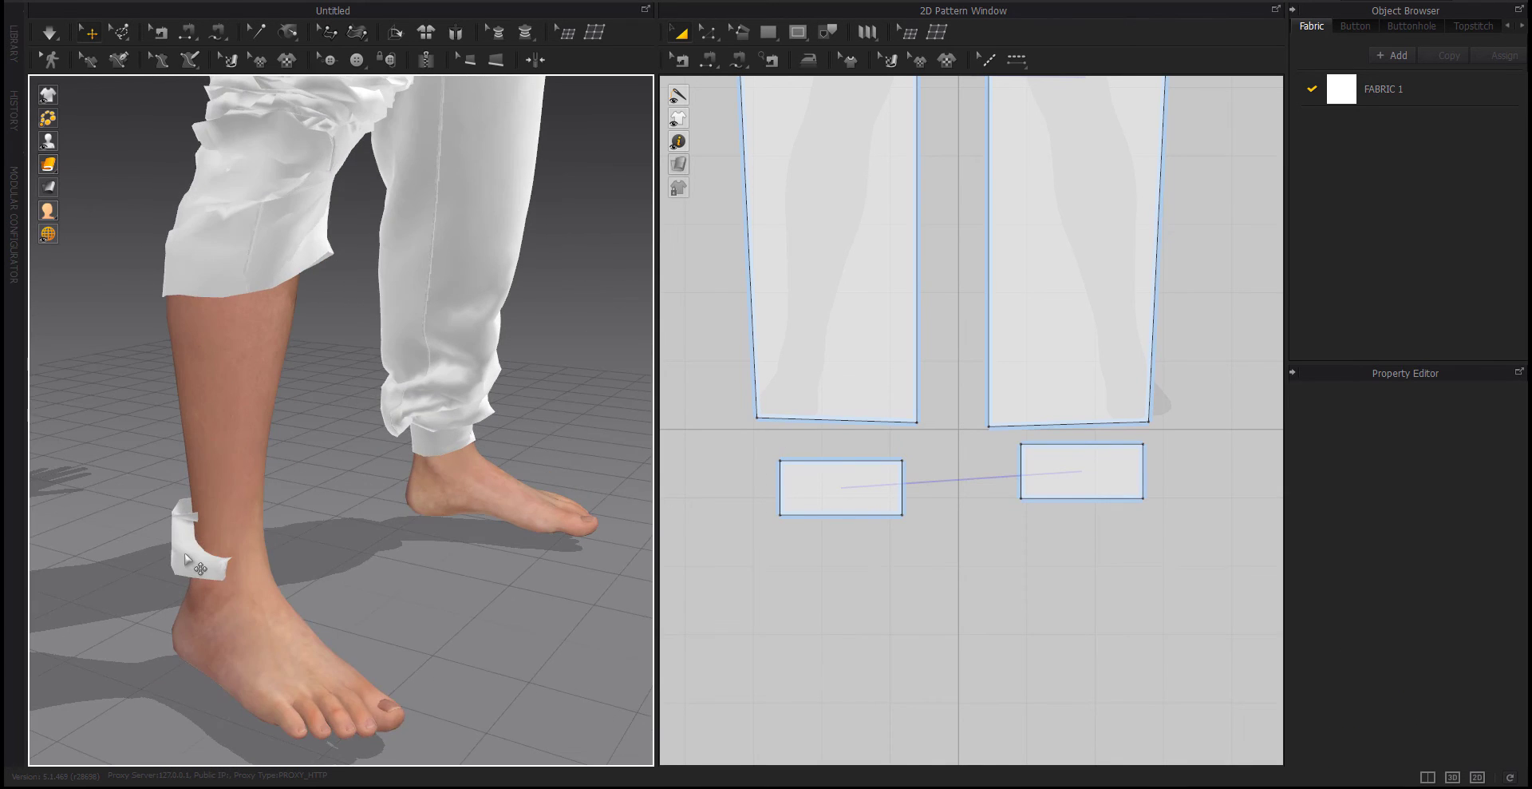
right_click(183, 552)
left_click(250, 455)
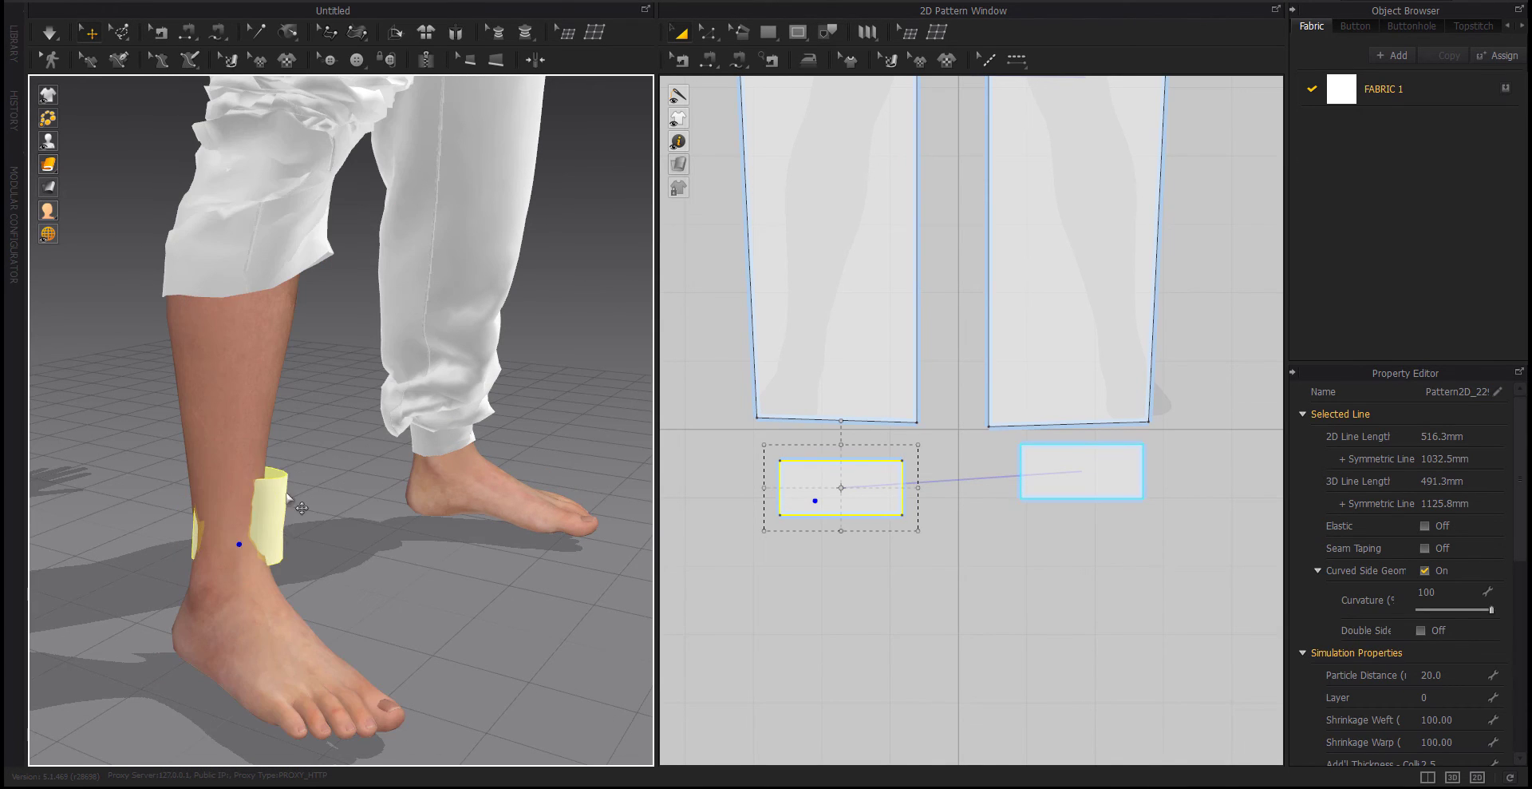
Inspect the wrapped ankle cuff up close, then activate the Segment Sewing tool
left_click(248, 525)
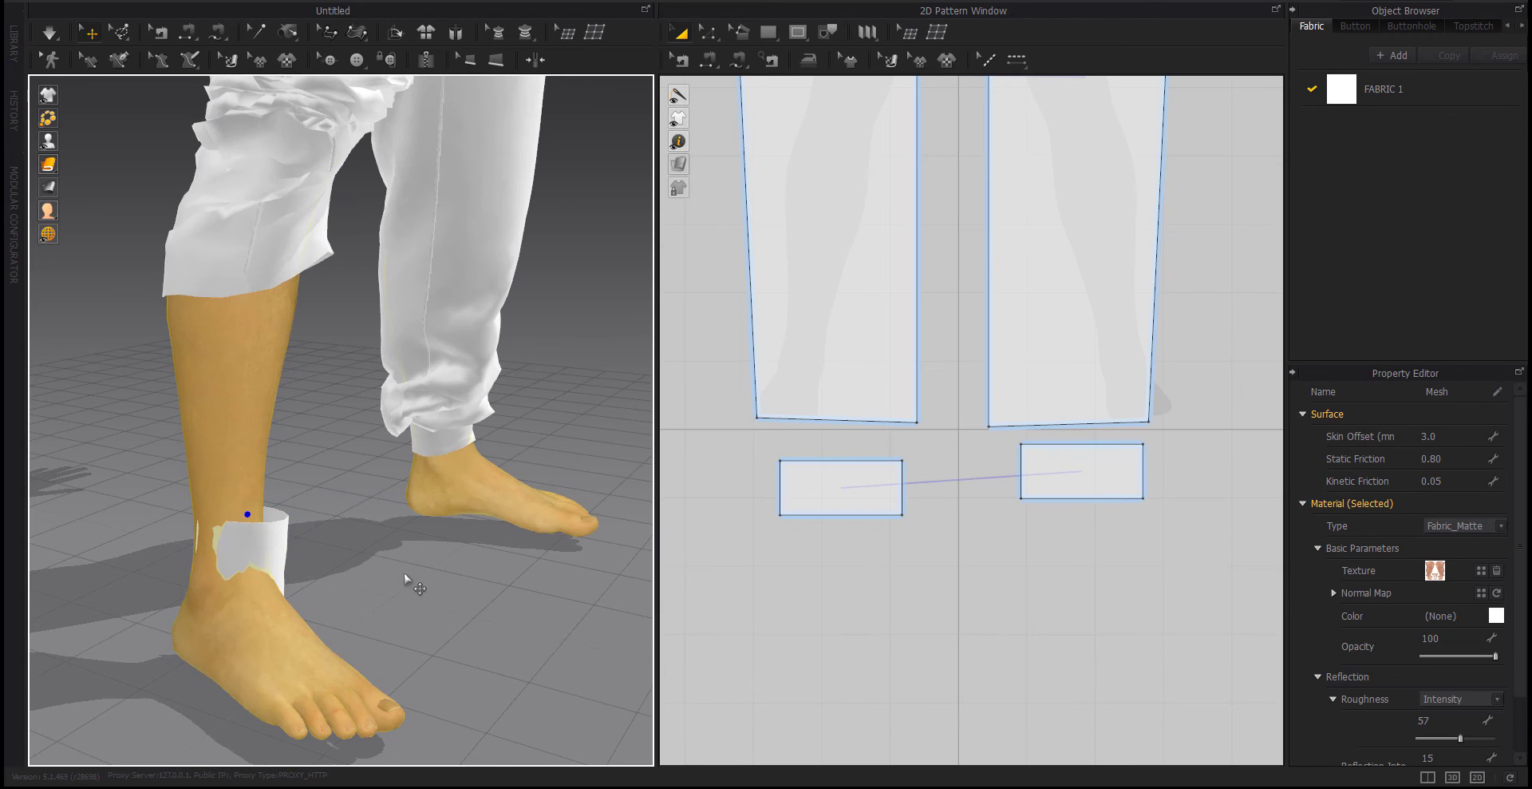
right_click_drag(404, 572, 343, 558)
left_click(255, 535)
mouse_move(255, 535)
right_mouse_down()
mouse_move(467, 578)
mouse_move(561, 570)
mouse_move(294, 561)
right_mouse_up()
left_click(816, 441)
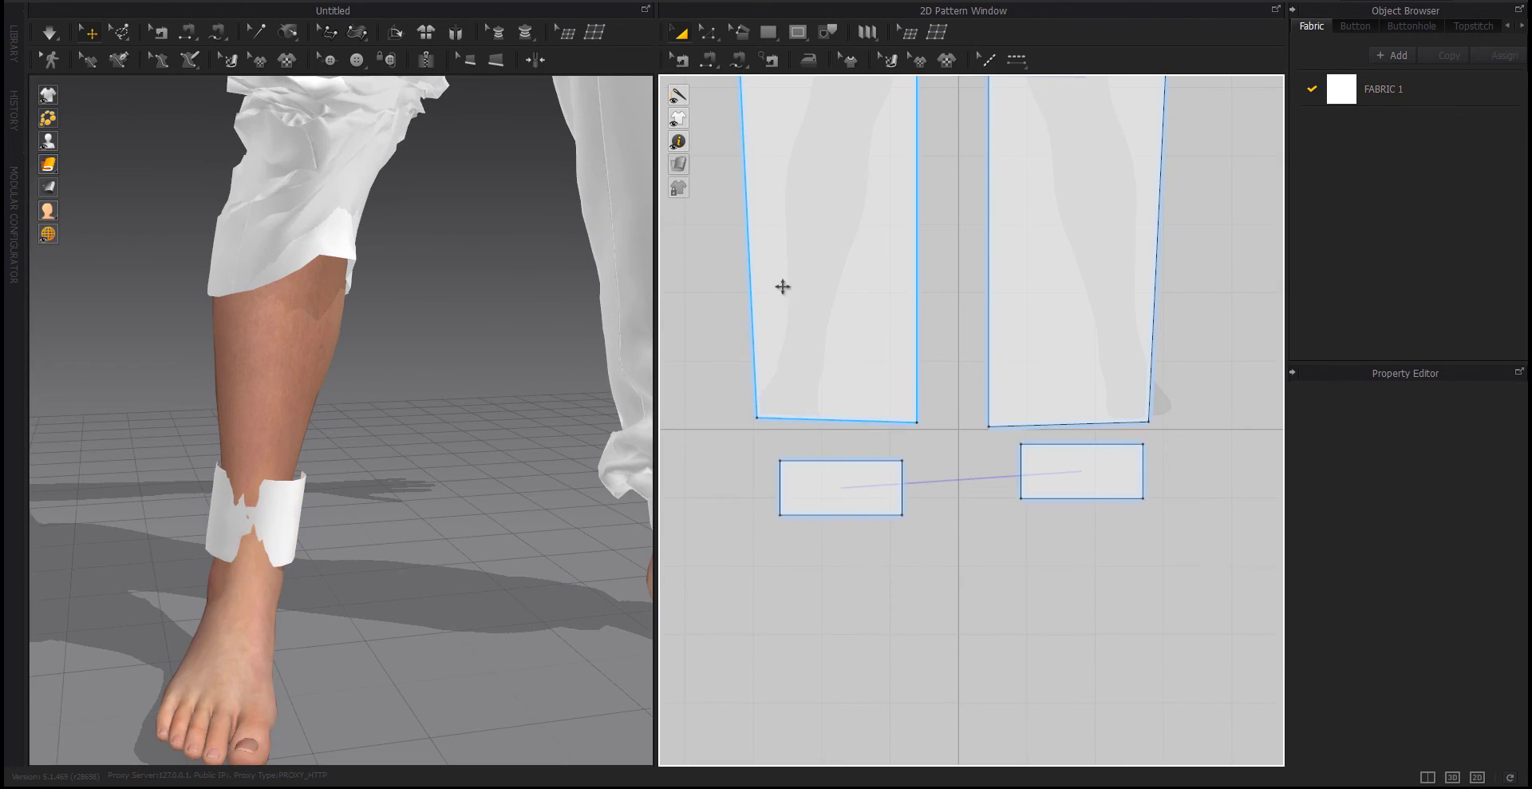
left_click(708, 64)
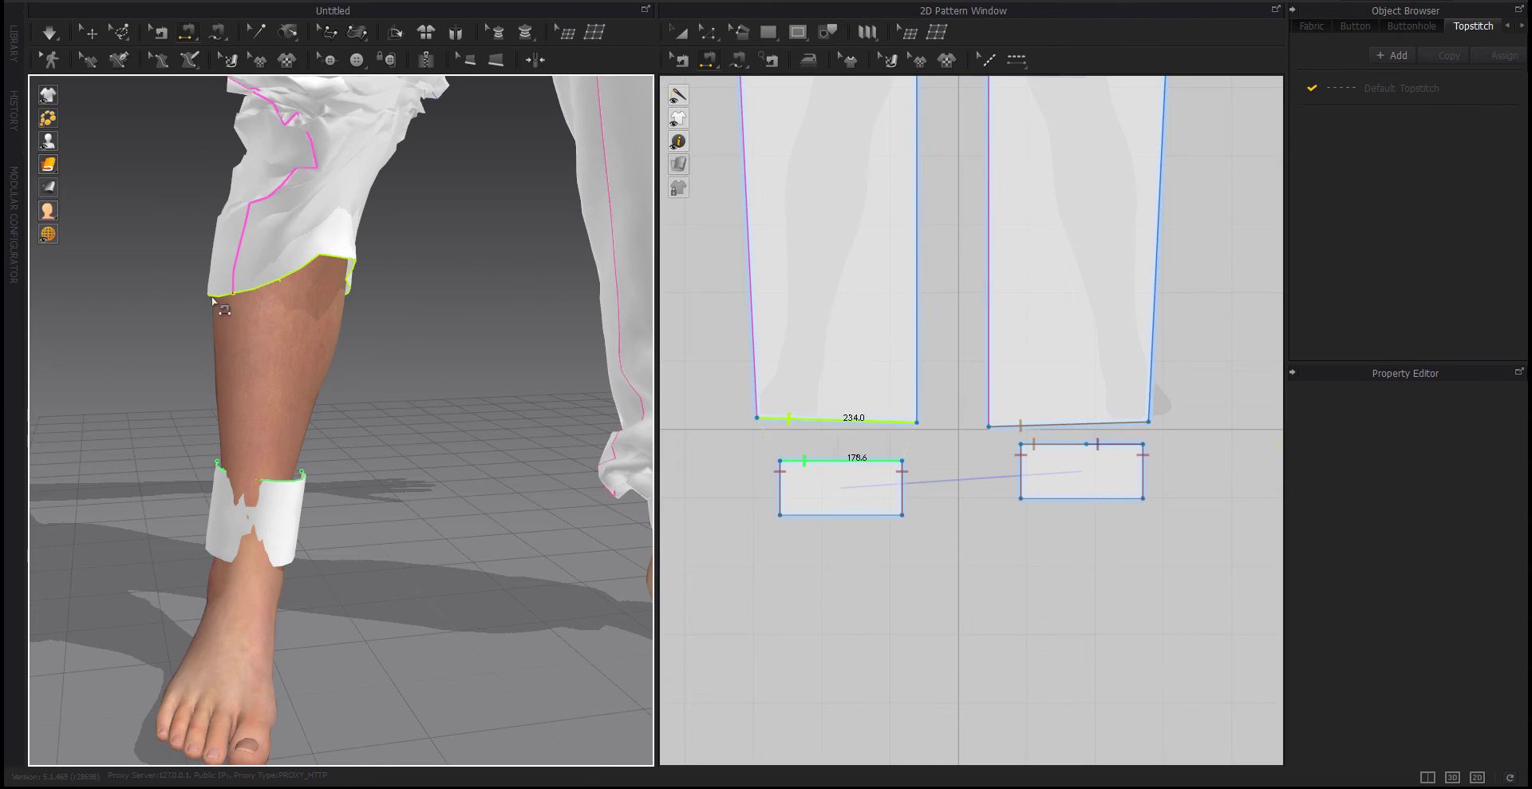
Sew the pant hem to the cuff's top edge and simulate while lifting the pant leg
left_click(135, 504)
mouse_move(136, 504)
right_mouse_down()
mouse_move(472, 502)
mouse_move(119, 512)
right_mouse_up()
key("space")
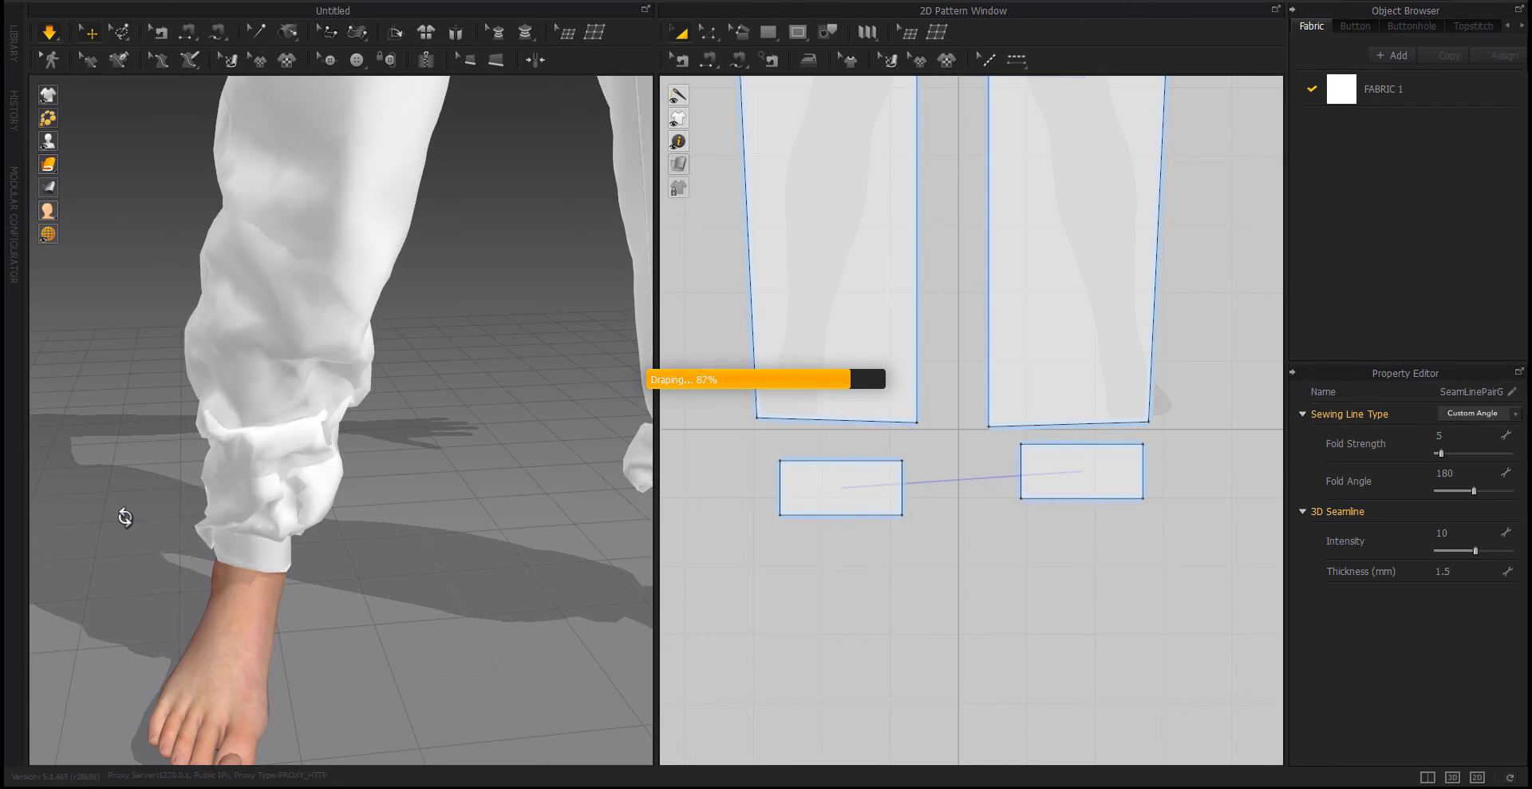
left_click_drag(267, 335, 285, 193)
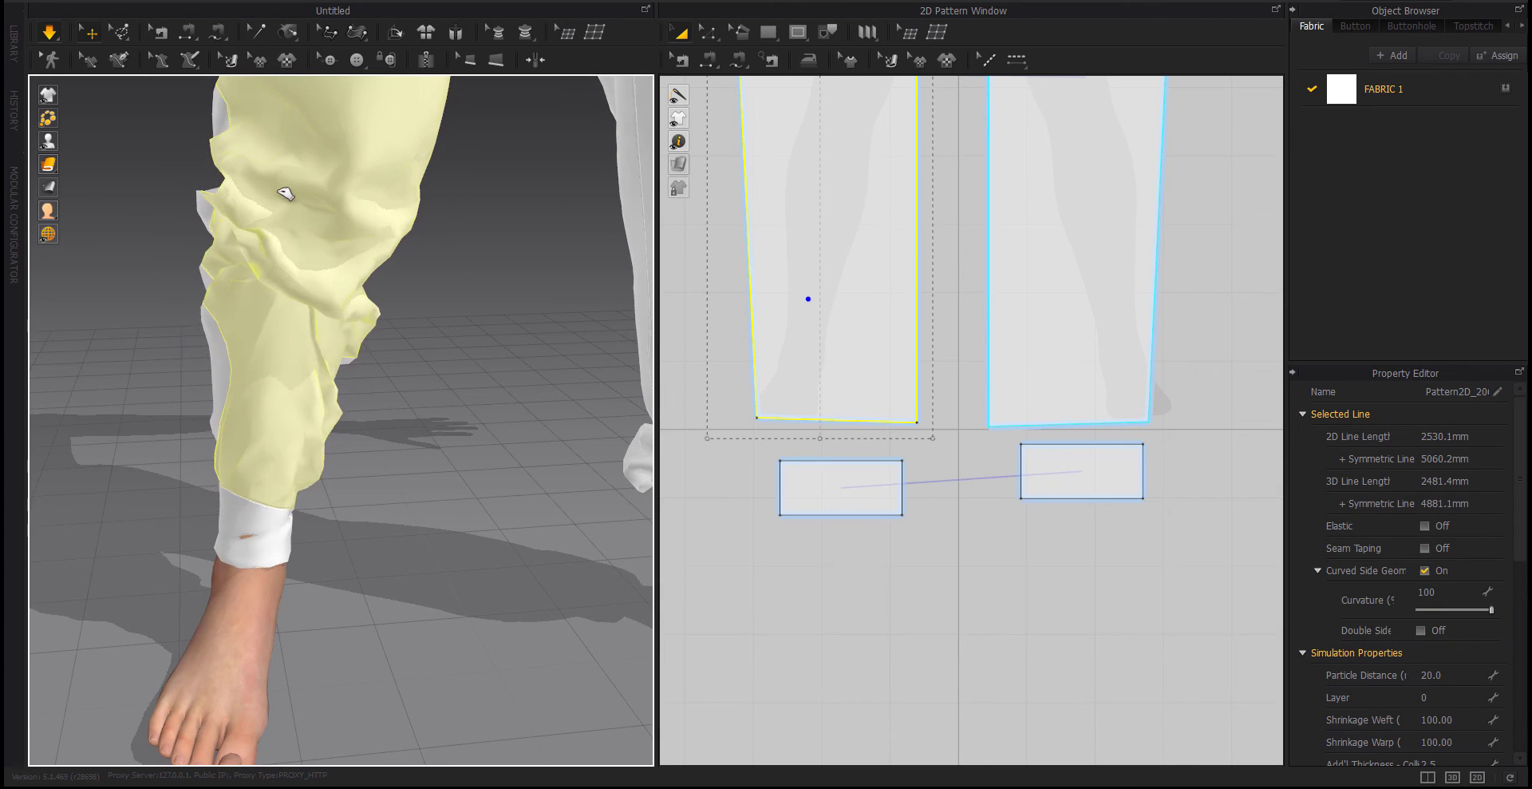
mouse_move(285, 194)
left_mouse_down()
mouse_move(287, 54)
mouse_move(223, 387)
left_mouse_up()
Check the cuff-to-hem seam in Edit Sewing, then re-simulate the leg
left_click(311, 571)
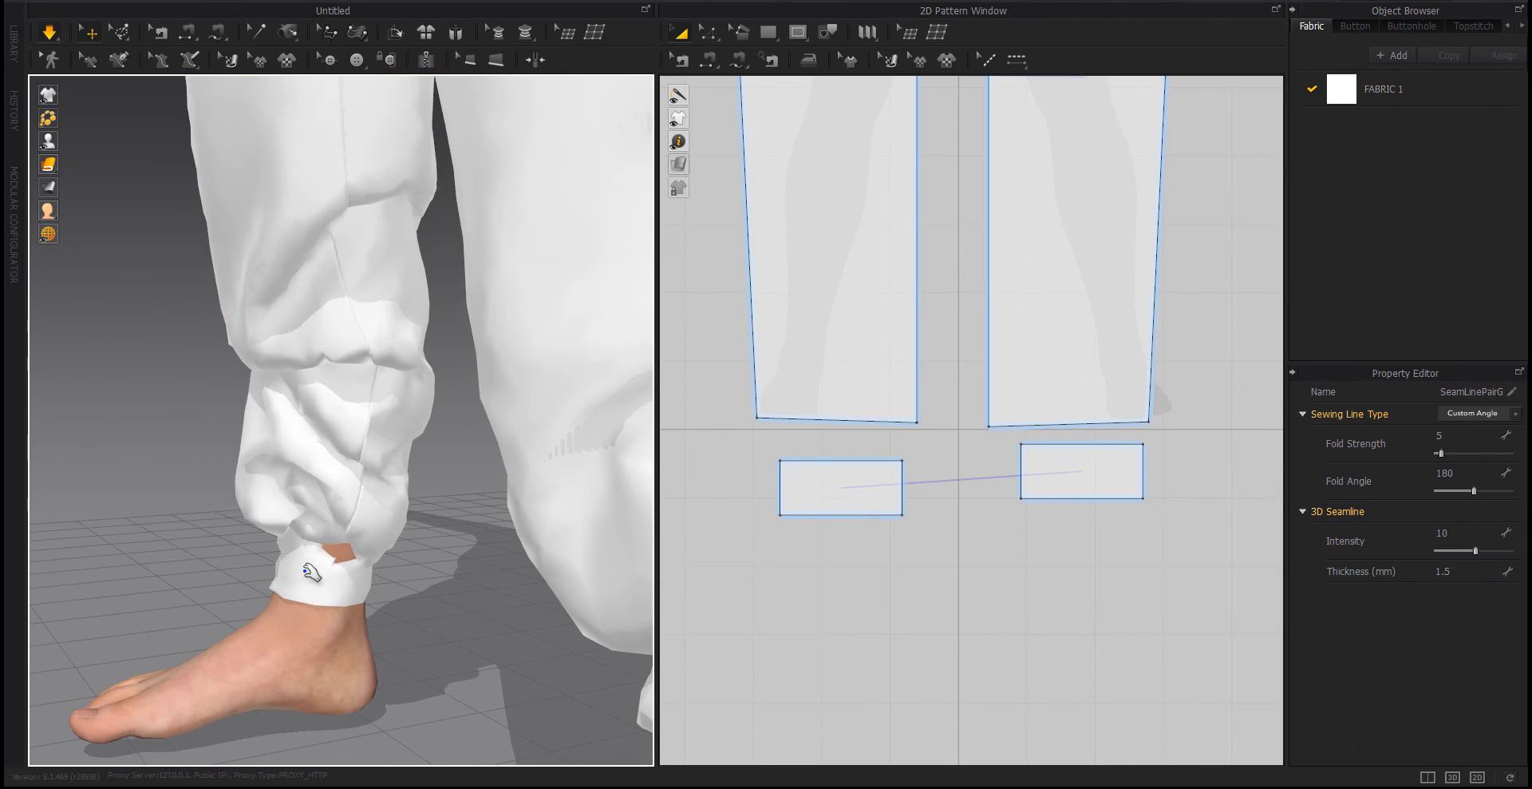
key("b")
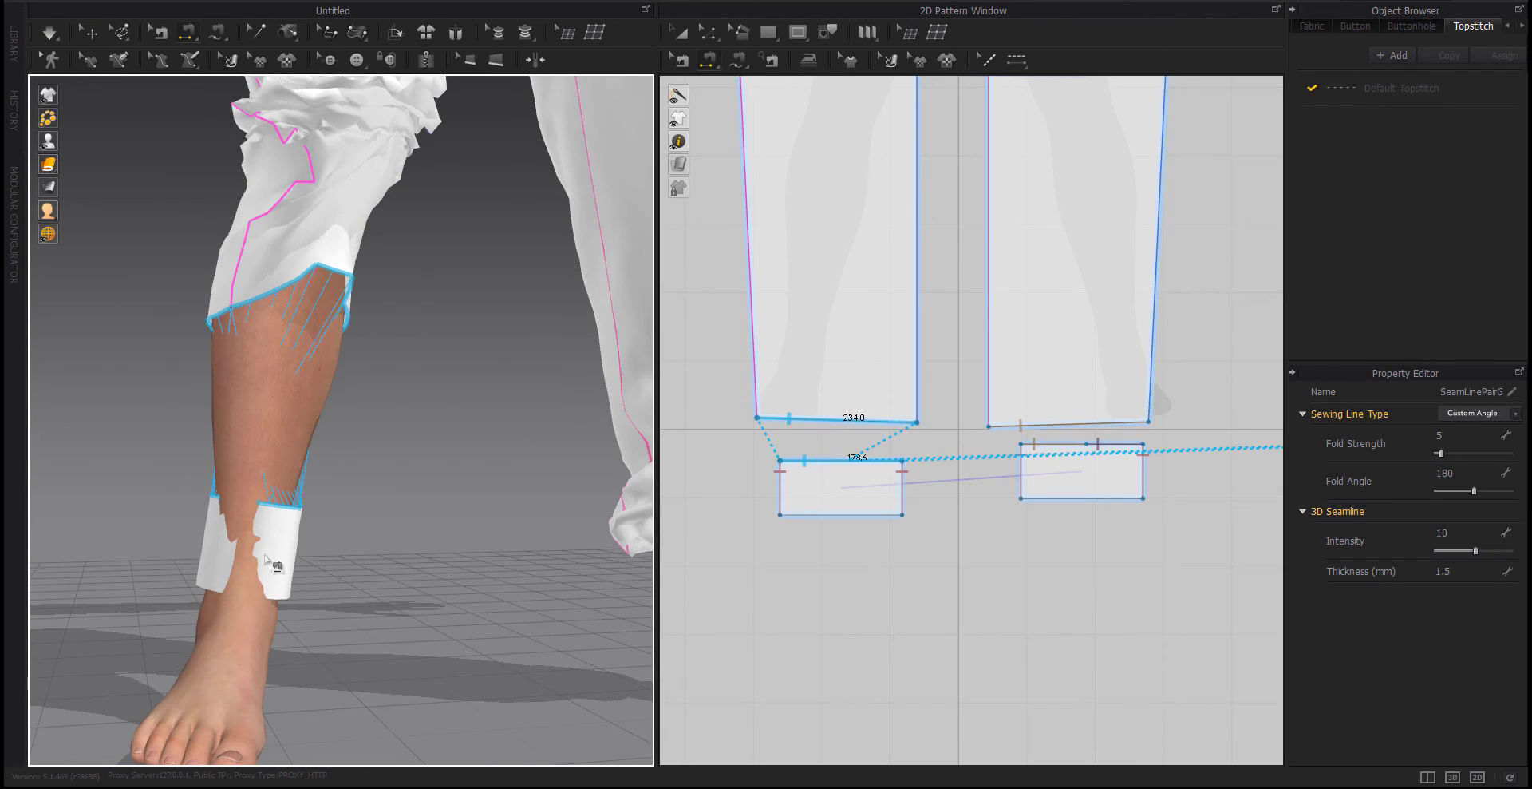
left_click(834, 355)
scroll(868, 440, "down", 2)
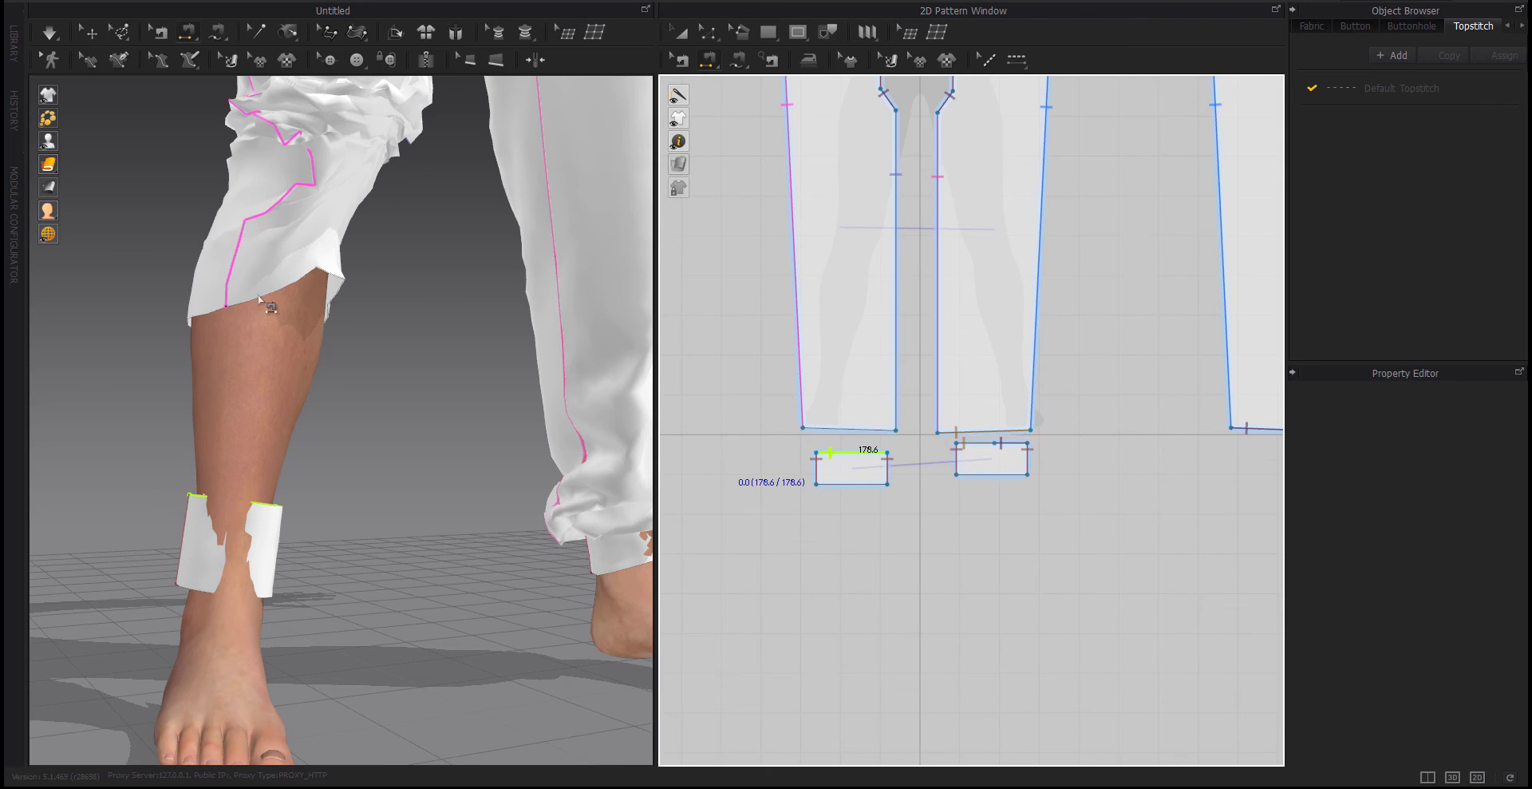
right_click_drag(259, 298, 115, 289)
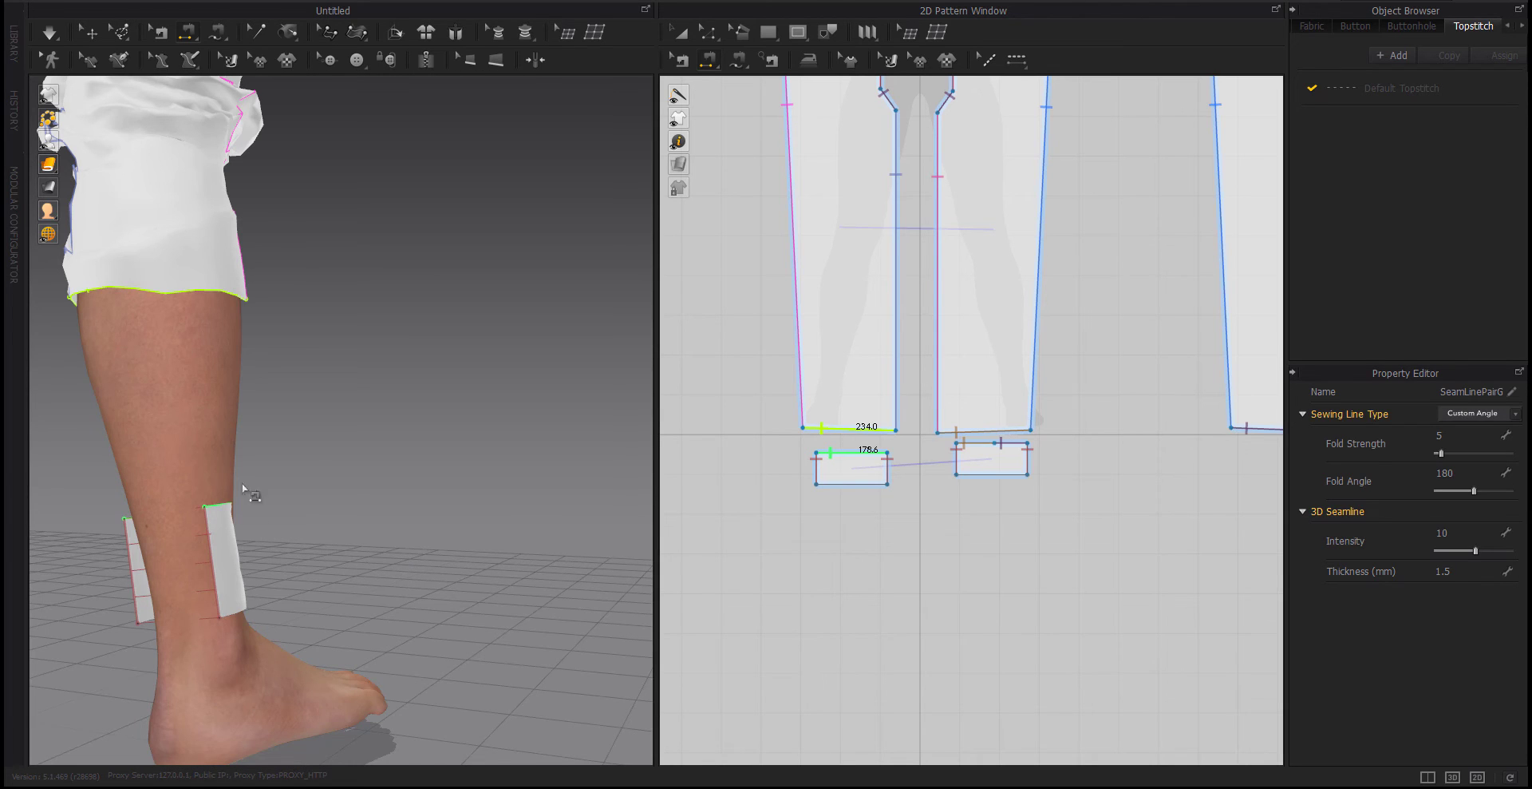
key("space")
right_click_drag(383, 531, 93, 531)
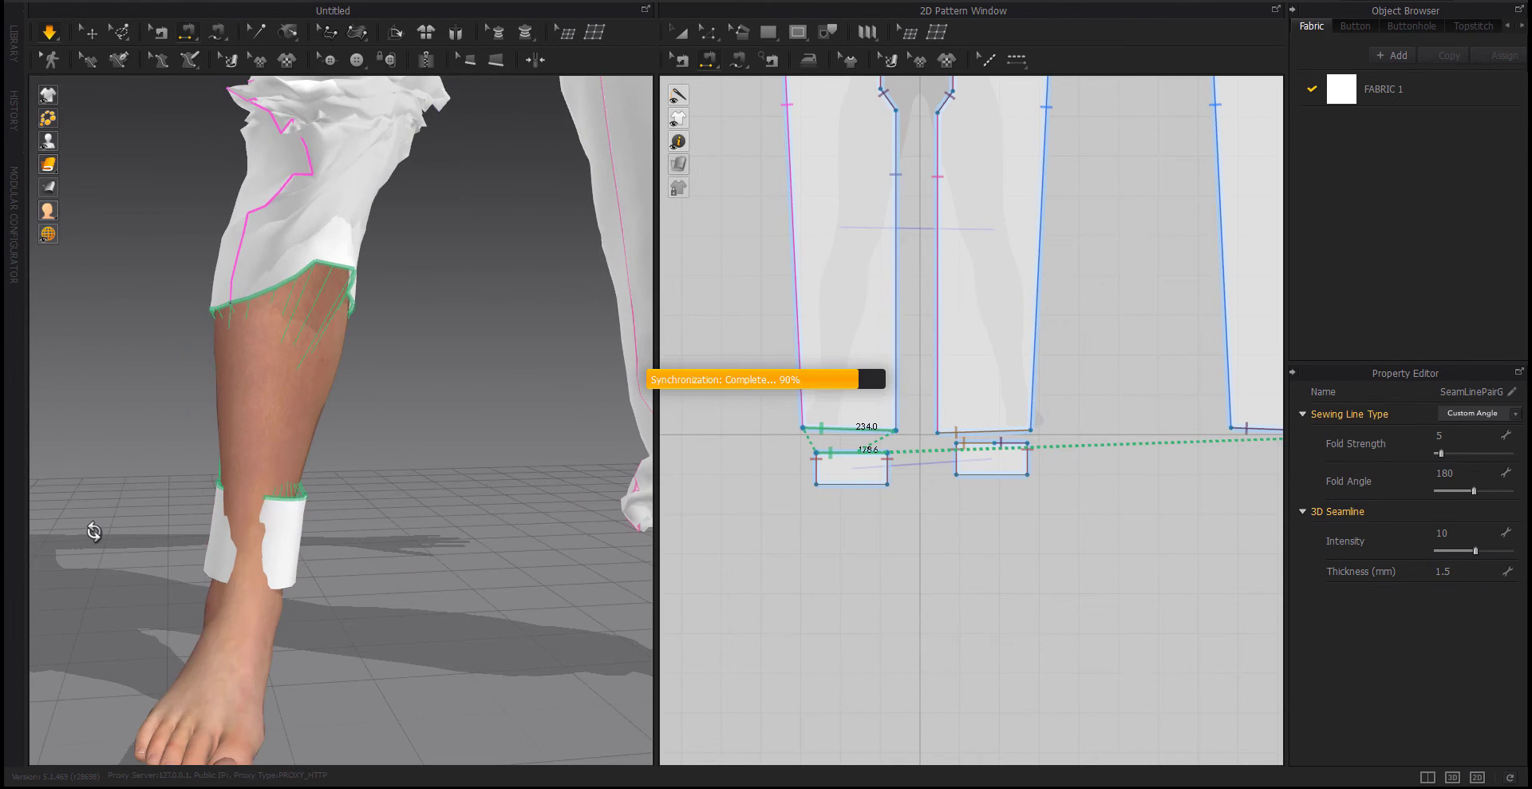
Inspect the gathered pant hems and cuffs closely in the 3D view
left_click(260, 455)
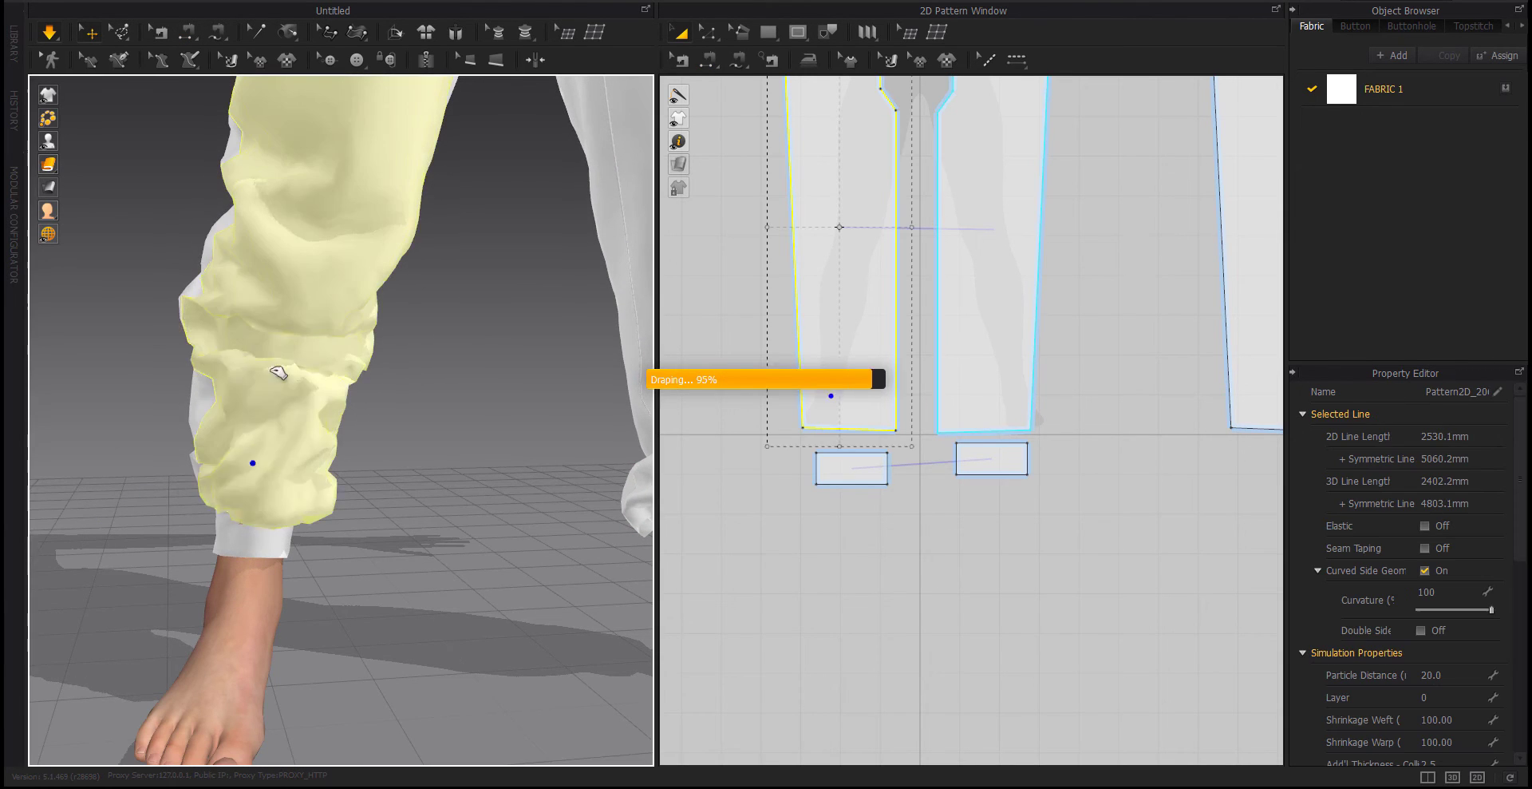
scroll(375, 445, "up", 5)
right_click_drag(376, 445, 172, 401)
scroll(172, 402, "down", 5)
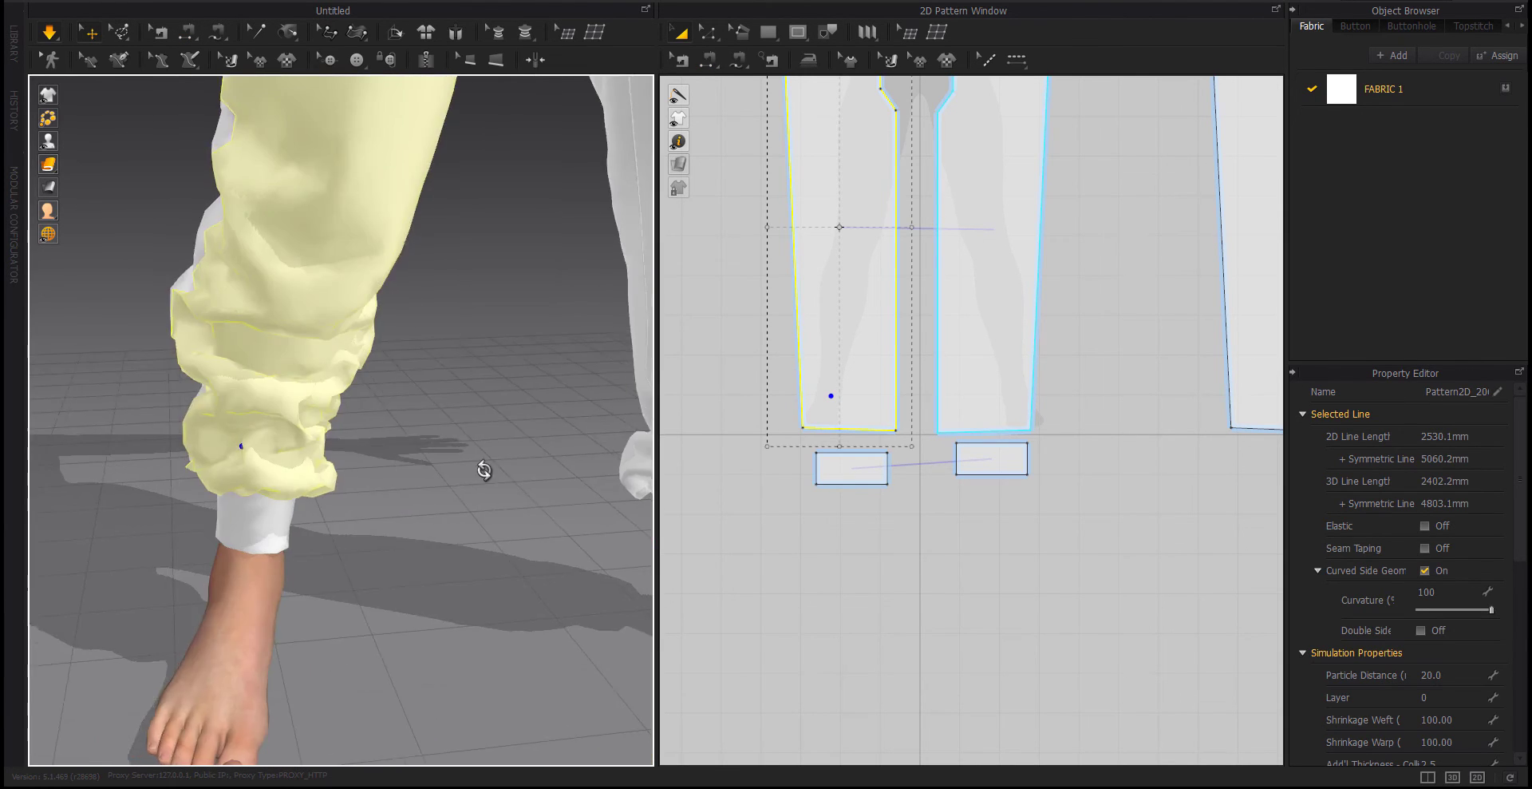
right_click_drag(482, 472, 770, 427)
scroll(361, 471, "up", 4)
scroll(362, 471, "down", 5)
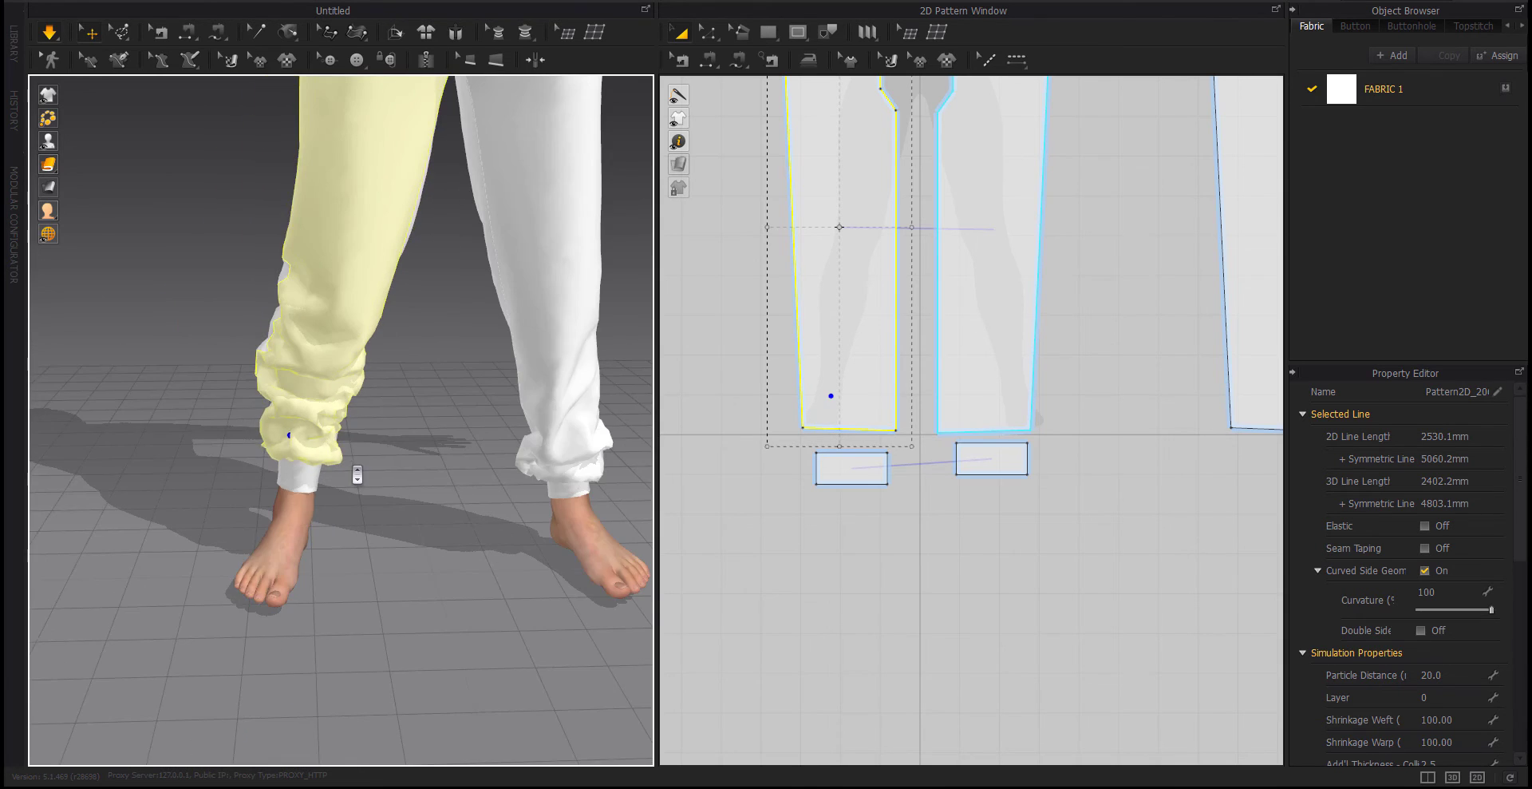
right_click_drag(356, 479, 349, 520)
scroll(157, 506, "up", 2)
Check the right cuff's bottom edge in Edit Pattern, then select both cuff pieces
key("z")
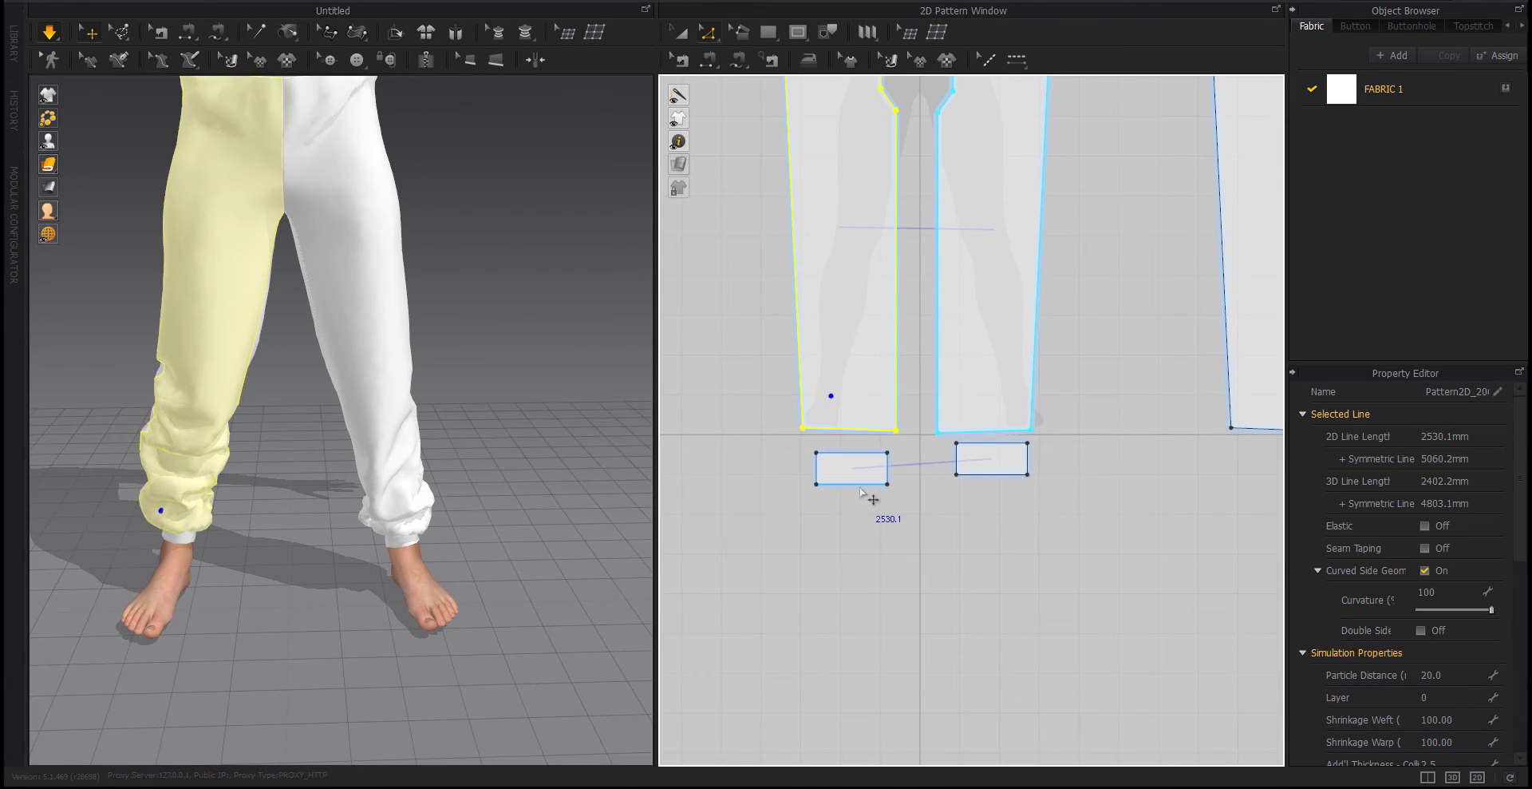
left_click(998, 482)
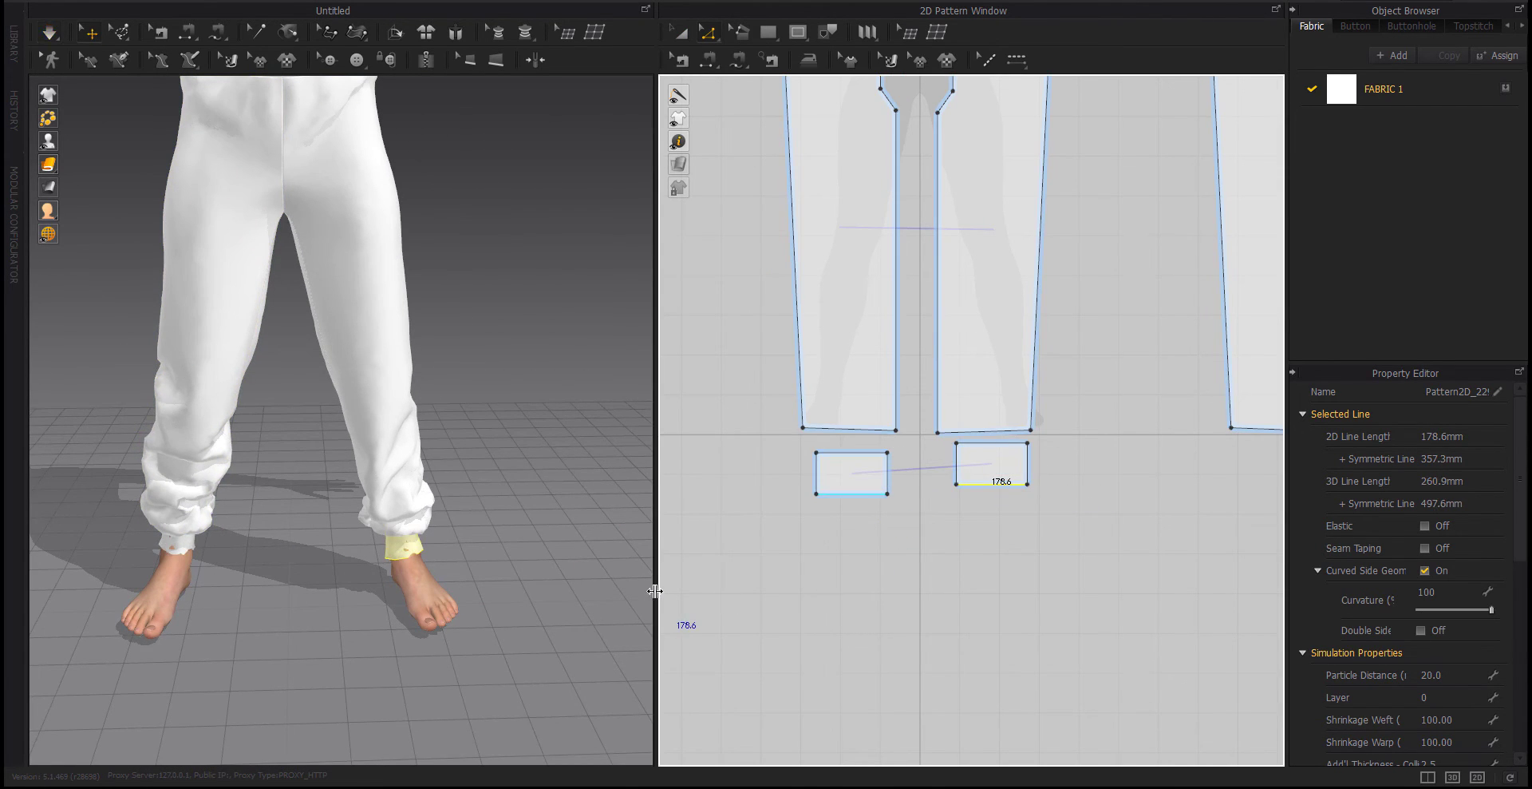
left_click(528, 548)
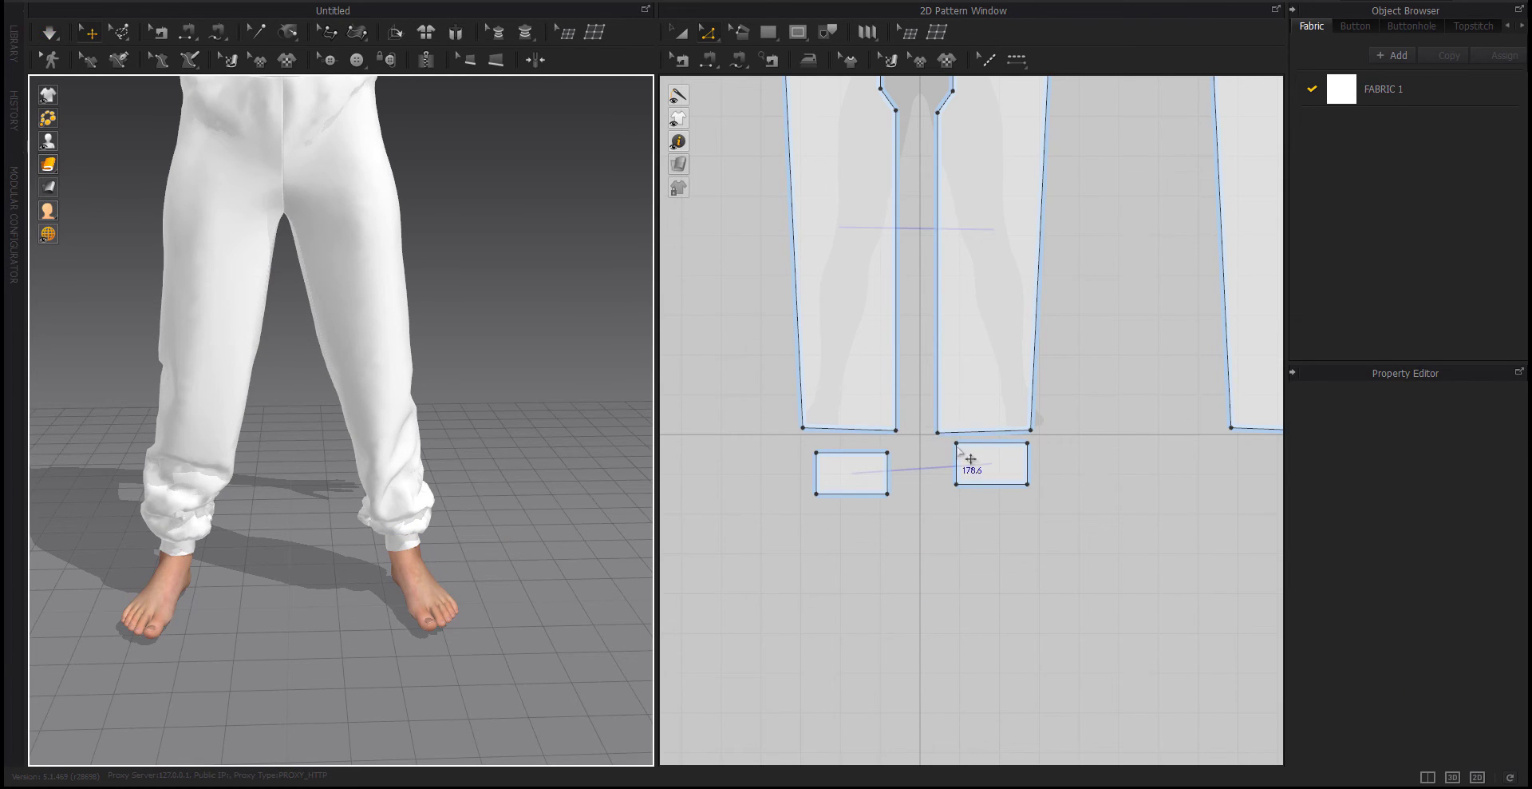
key("a")
left_click(999, 454)
left_click(837, 478, "shift")
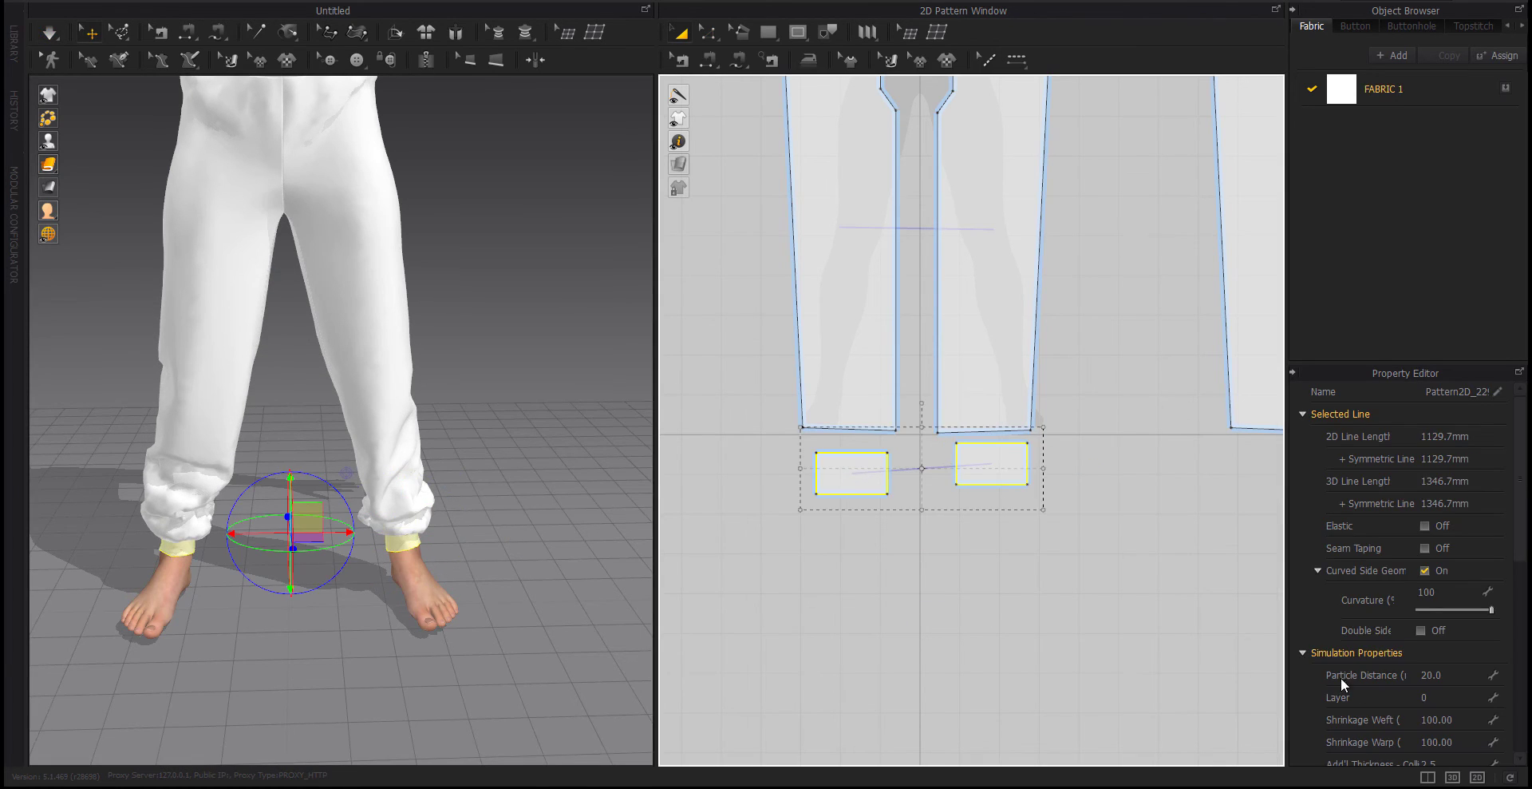
Set both cuffs' Add'l Thickness - Collision to 3.0, then select the waistband piece
scroll(1381, 674, "down", 2)
left_click(1450, 716)
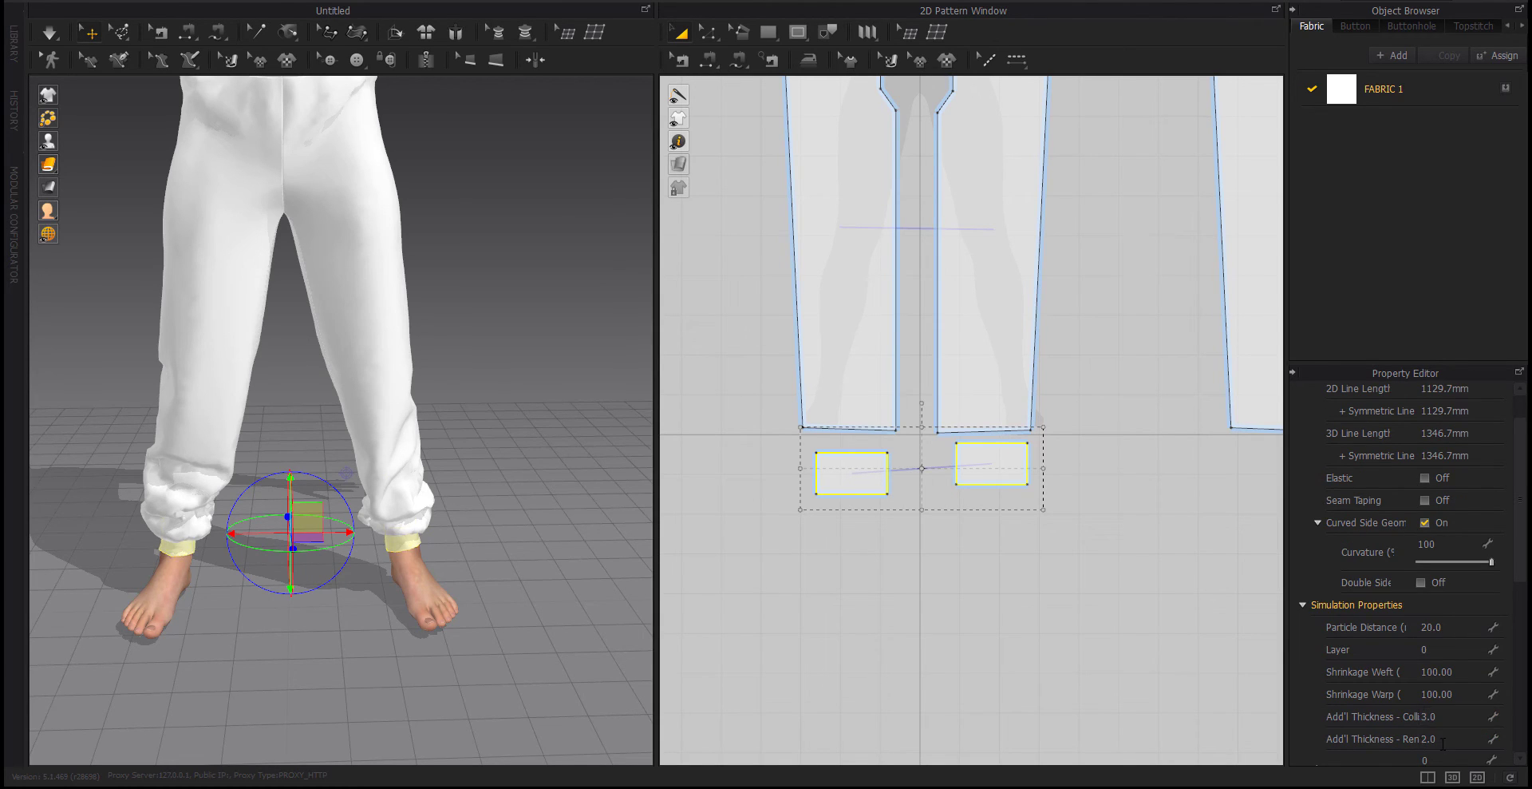
left_click(963, 580)
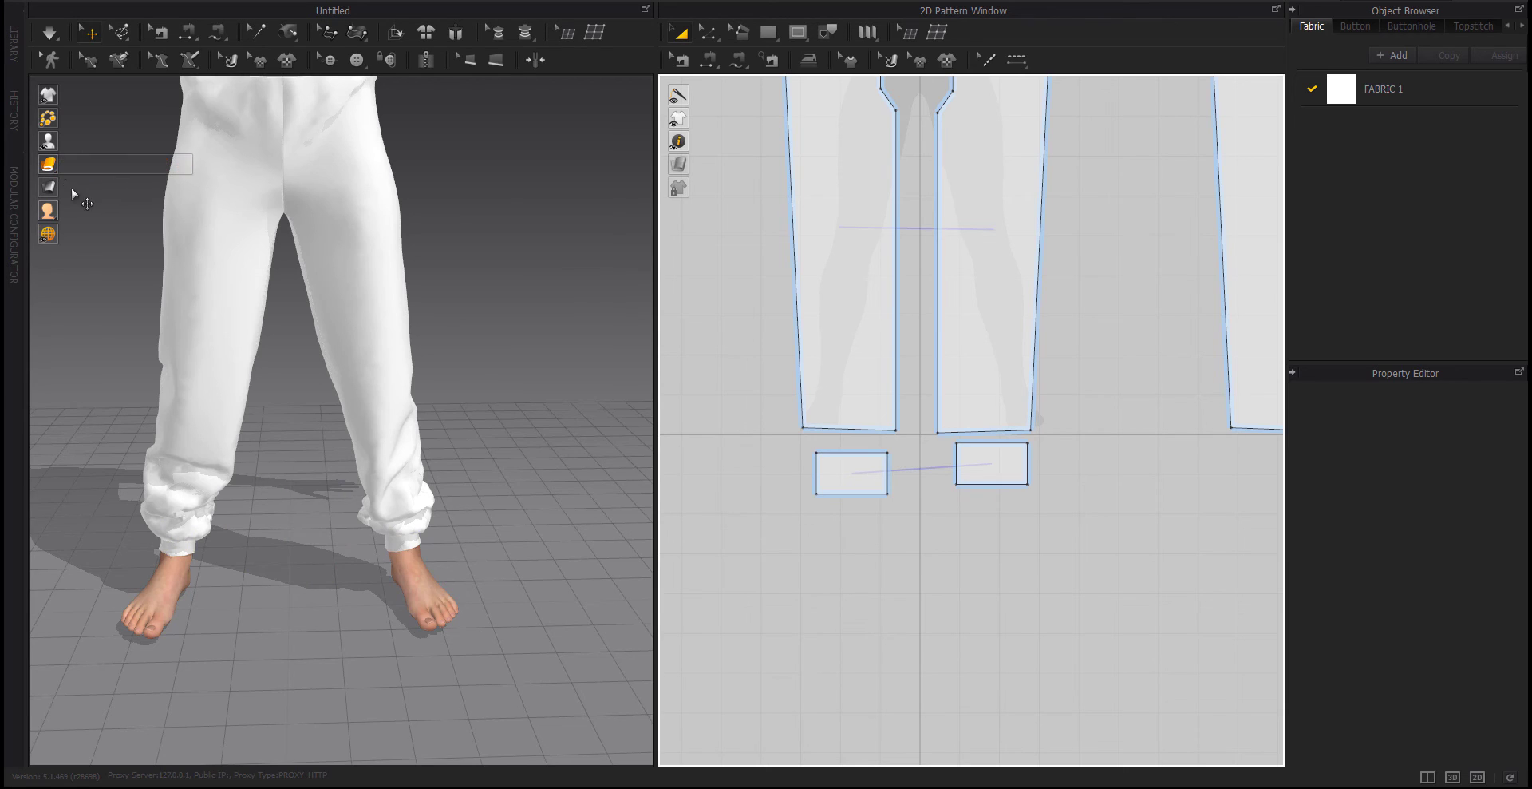
mouse_move(146, 305)
right_mouse_down()
mouse_move(257, 369)
mouse_move(199, 366)
right_mouse_up()
scroll(886, 486, "up", 2)
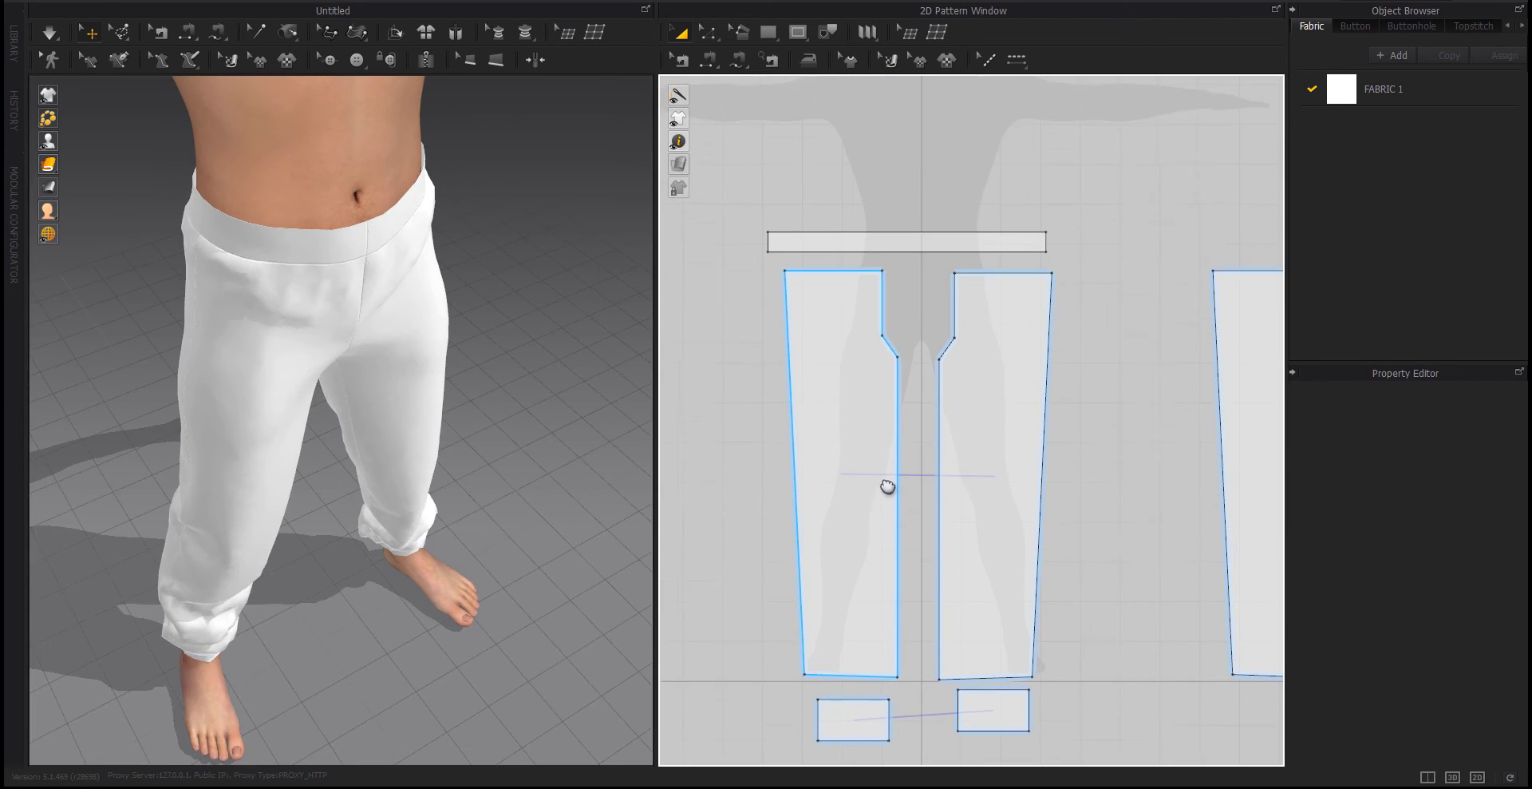
left_click(929, 274)
Set the waistband's additional collision thickness to 3.0 and view the whole pants
left_click(1443, 668)
type("2")
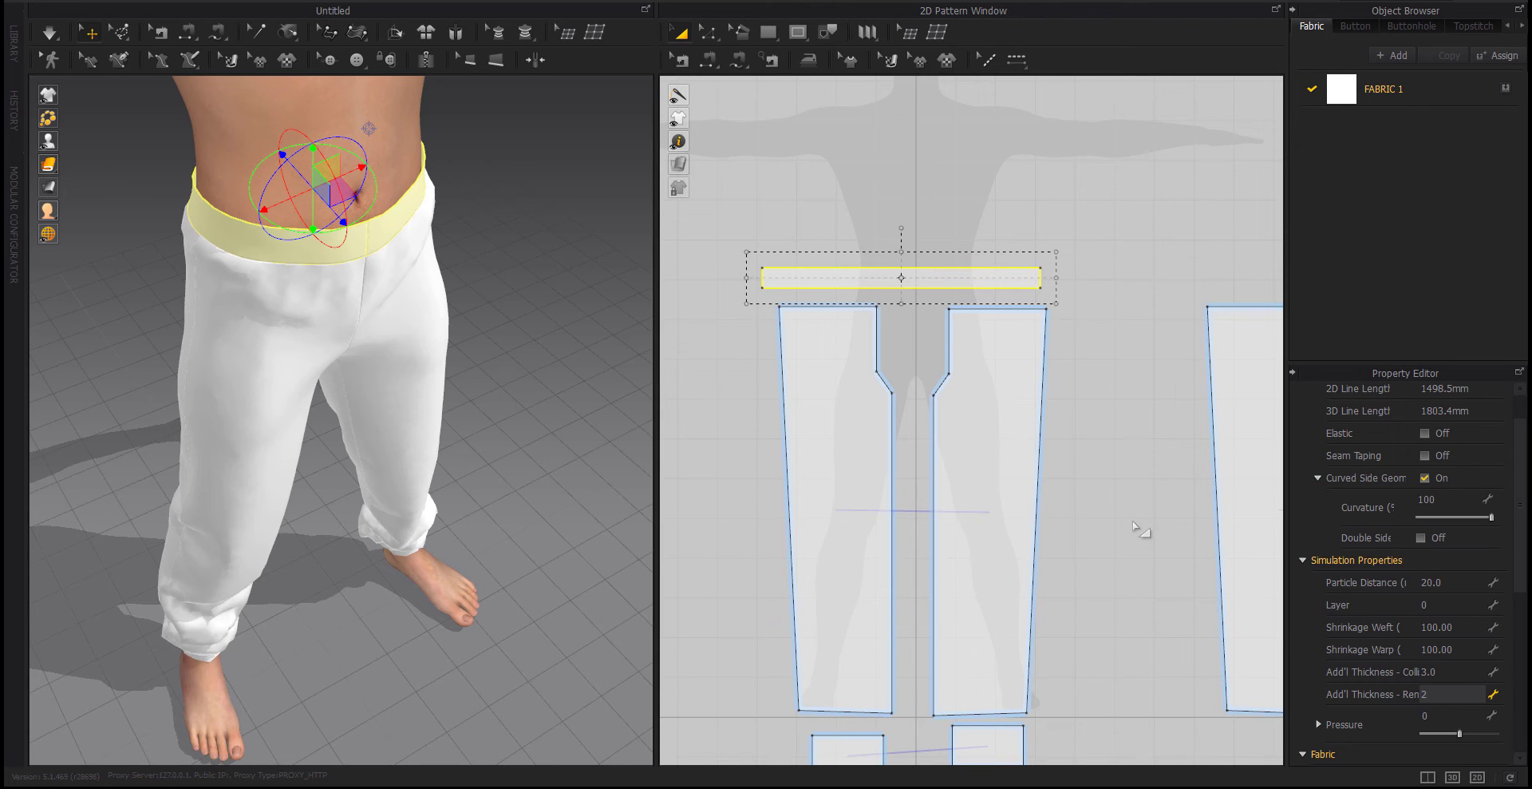
left_click(1077, 503)
scroll(301, 519, "up", 3)
scroll(301, 444, "up", 3)
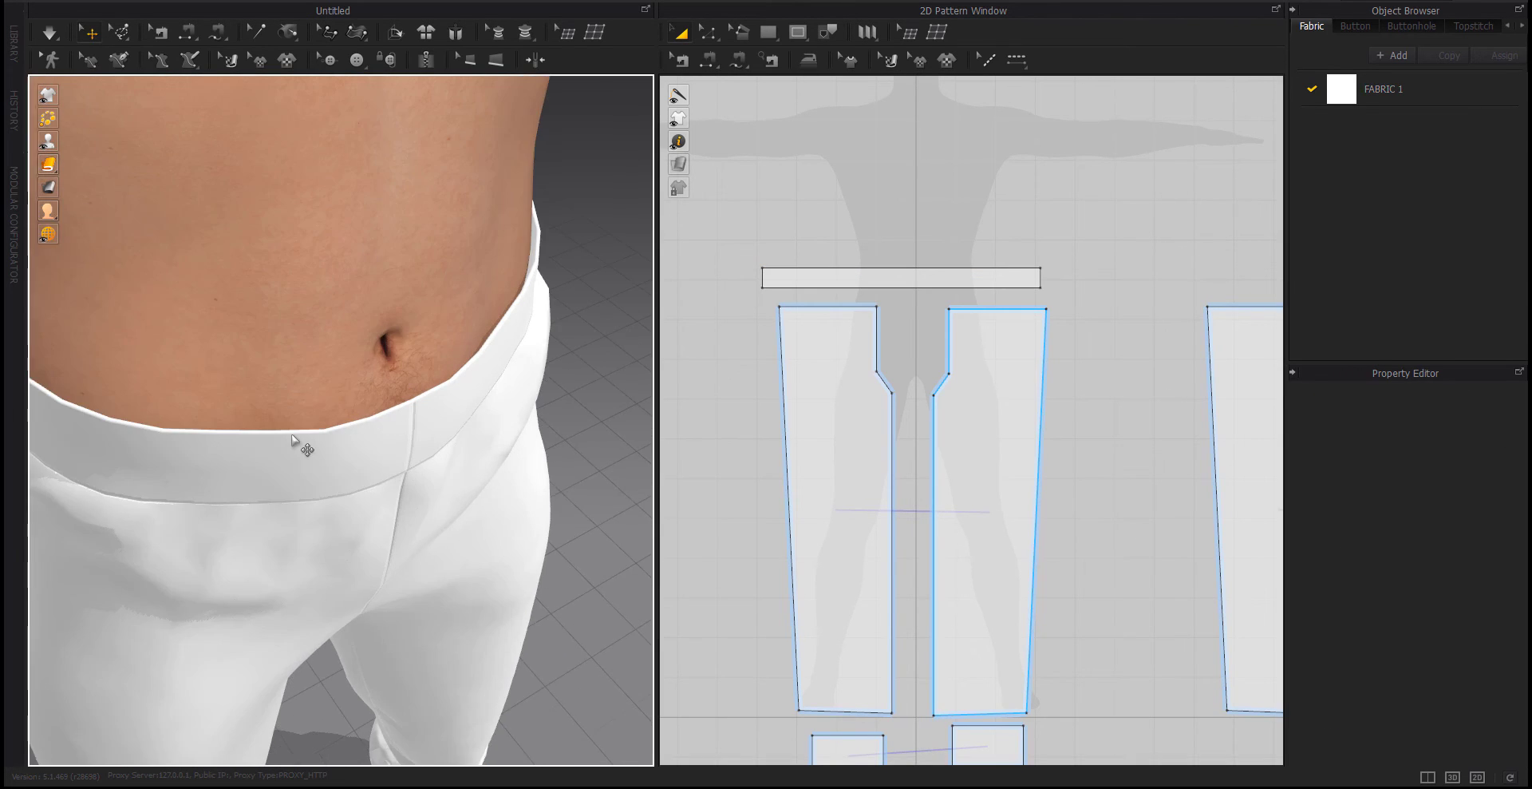
scroll(294, 437, "up", 3)
scroll(307, 447, "down", 5)
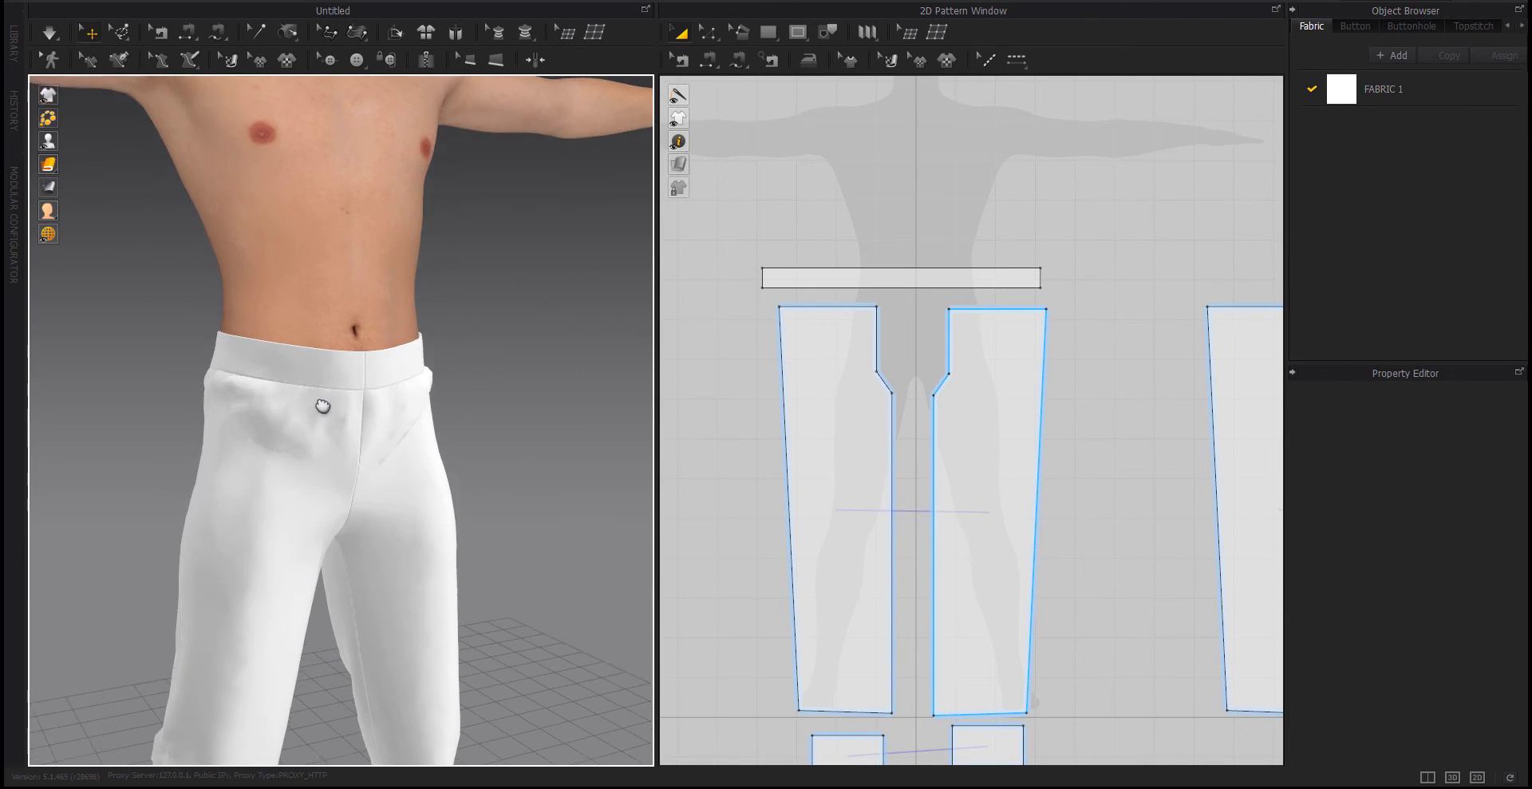
right_click_drag(315, 399, 311, 314)
scroll(311, 313, "down", 5)
scroll(325, 427, "up", 2)
scroll(266, 478, "up", 2)
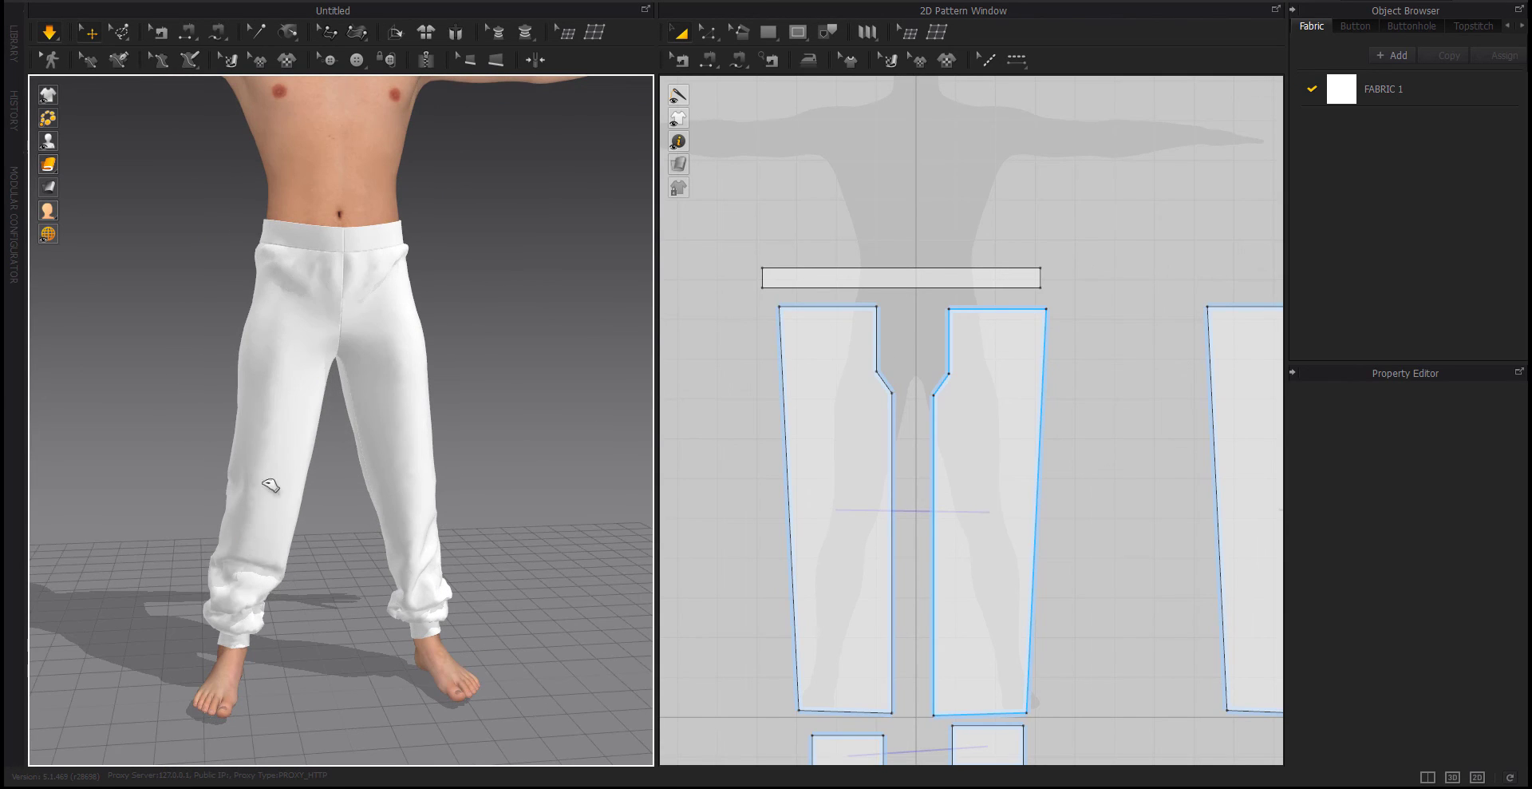
Drag the left trouser leg fabric downward to remove the knee fold
left_click(280, 368)
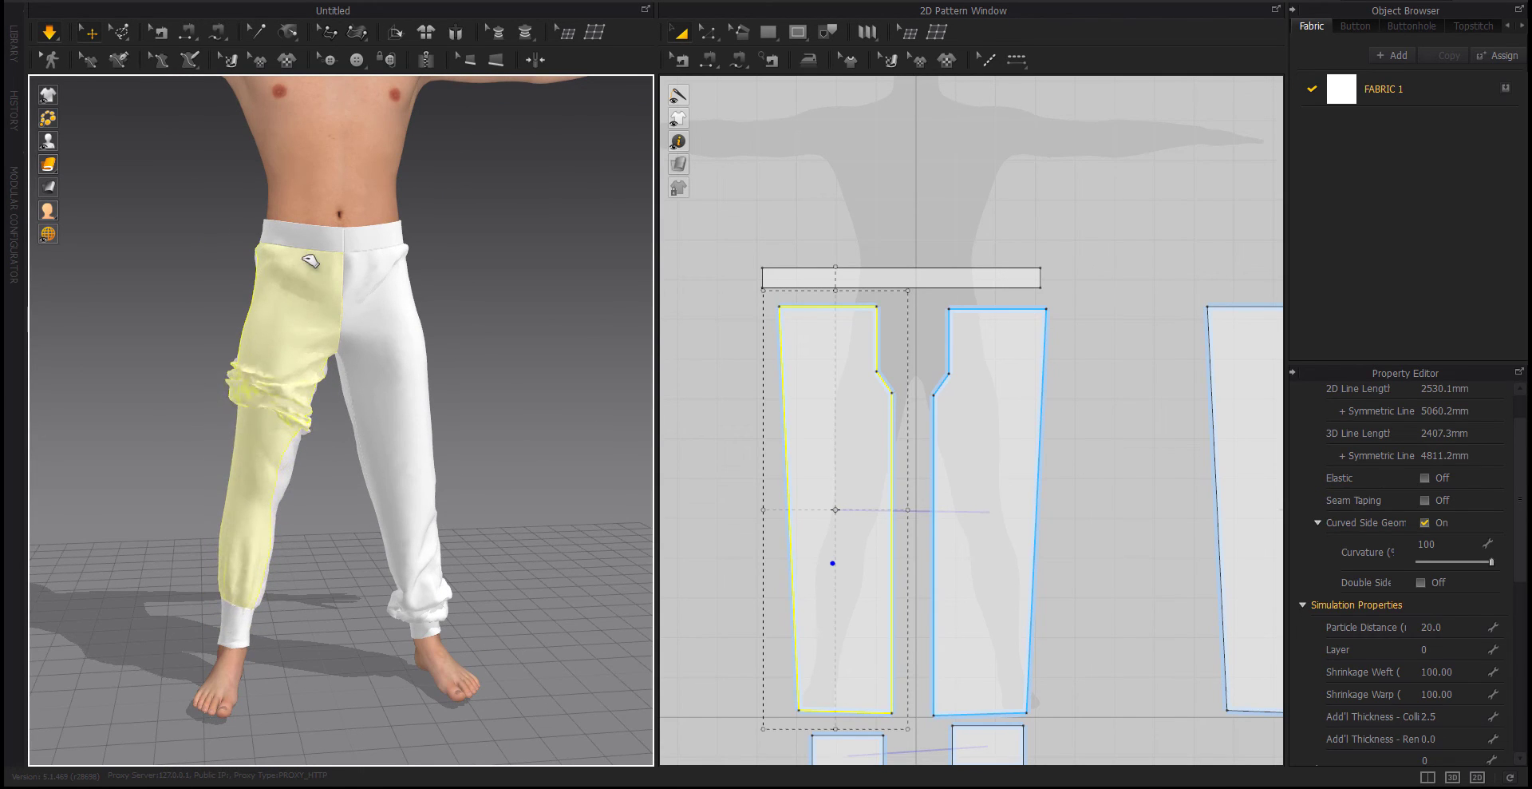
mouse_move(266, 434)
left_mouse_down()
mouse_move(223, 598)
mouse_move(317, 551)
left_mouse_up()
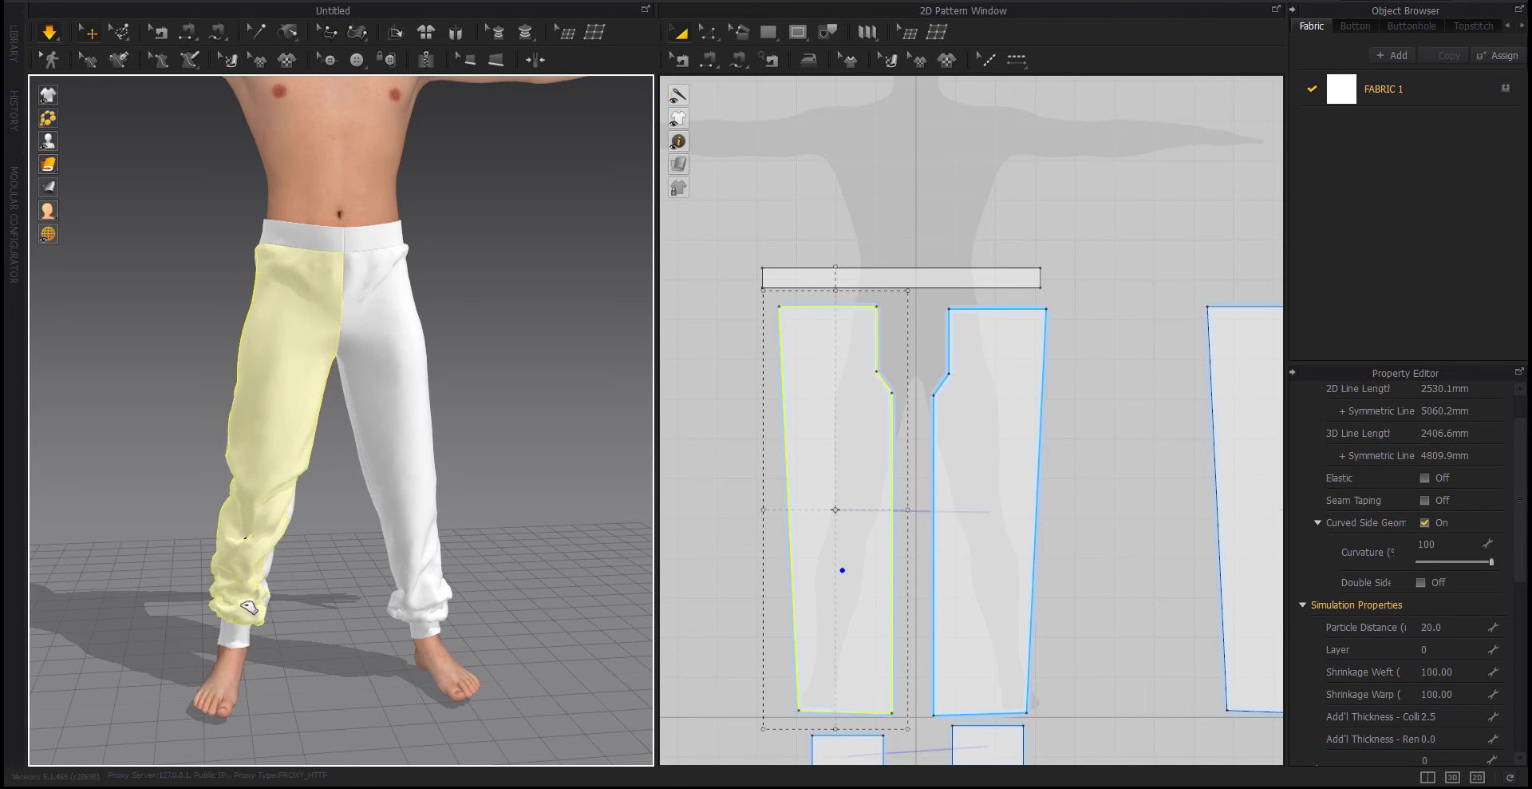
left_click(378, 624)
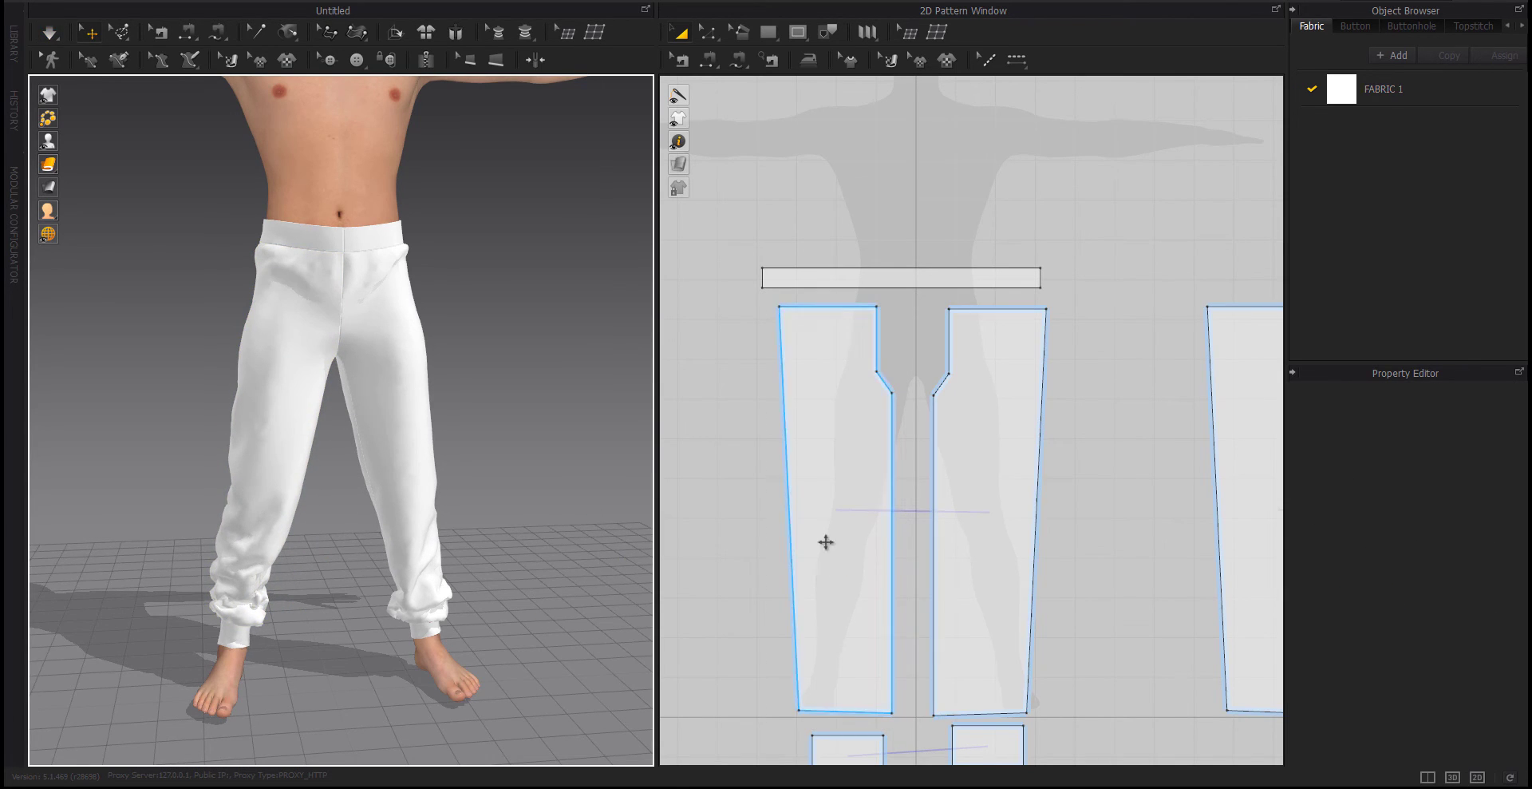
scroll(826, 542, "down", 2)
scroll(916, 584, "down", 2)
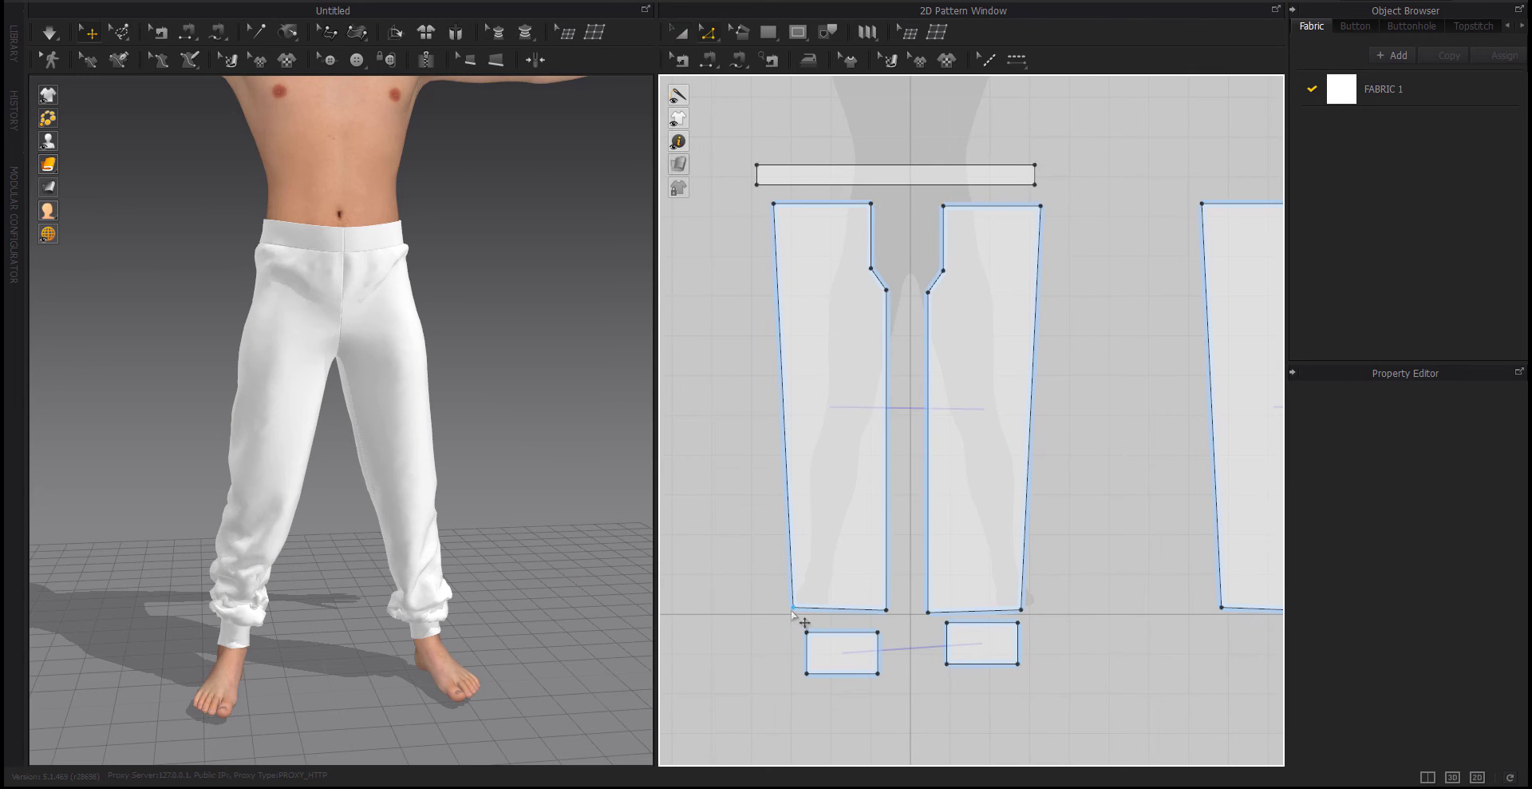
Move the leg patterns' bottom corner points inward so the hem measures 179.8
left_click(792, 611)
left_click(1222, 610)
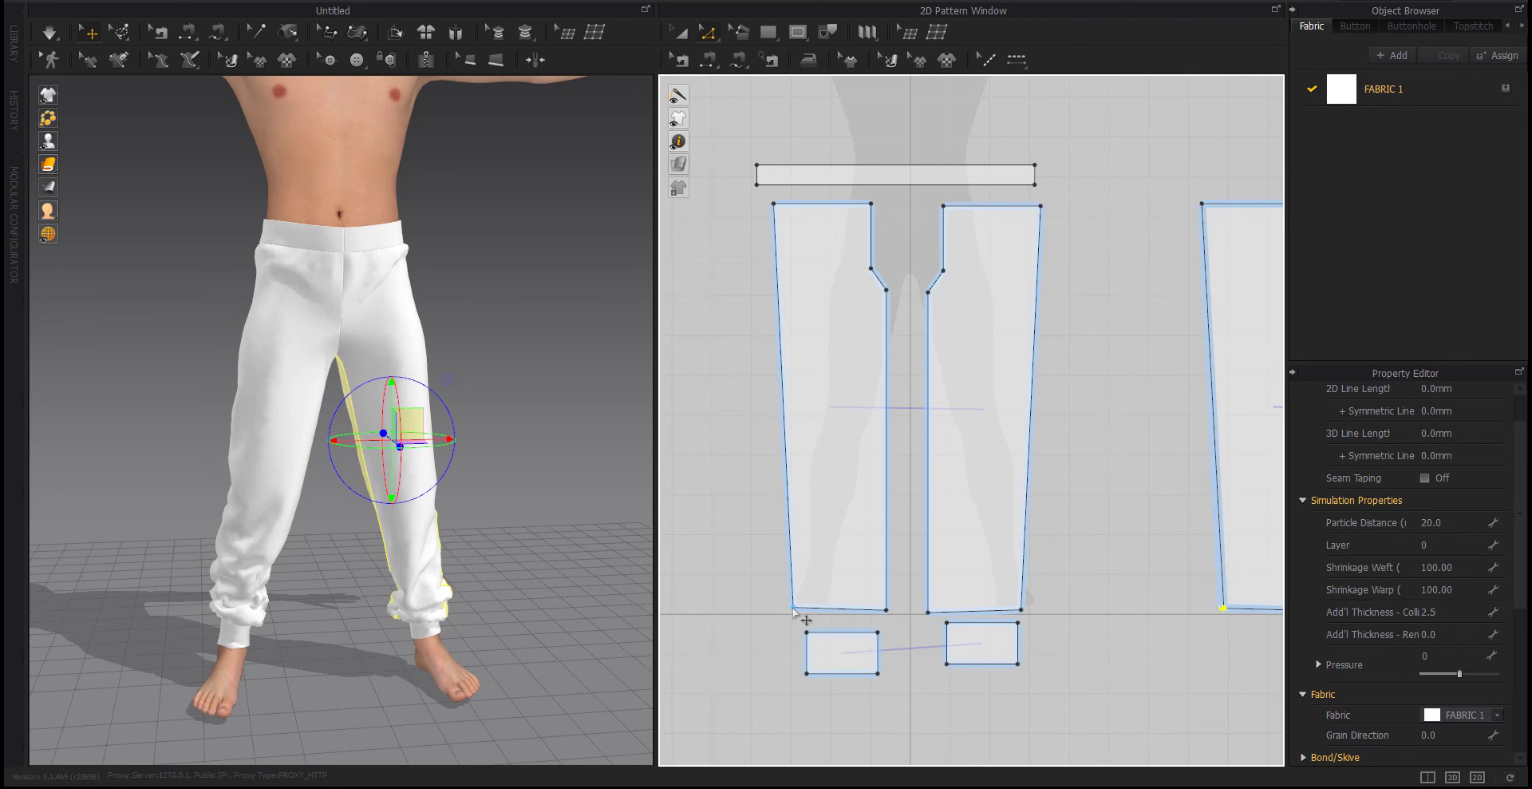
left_click(793, 607)
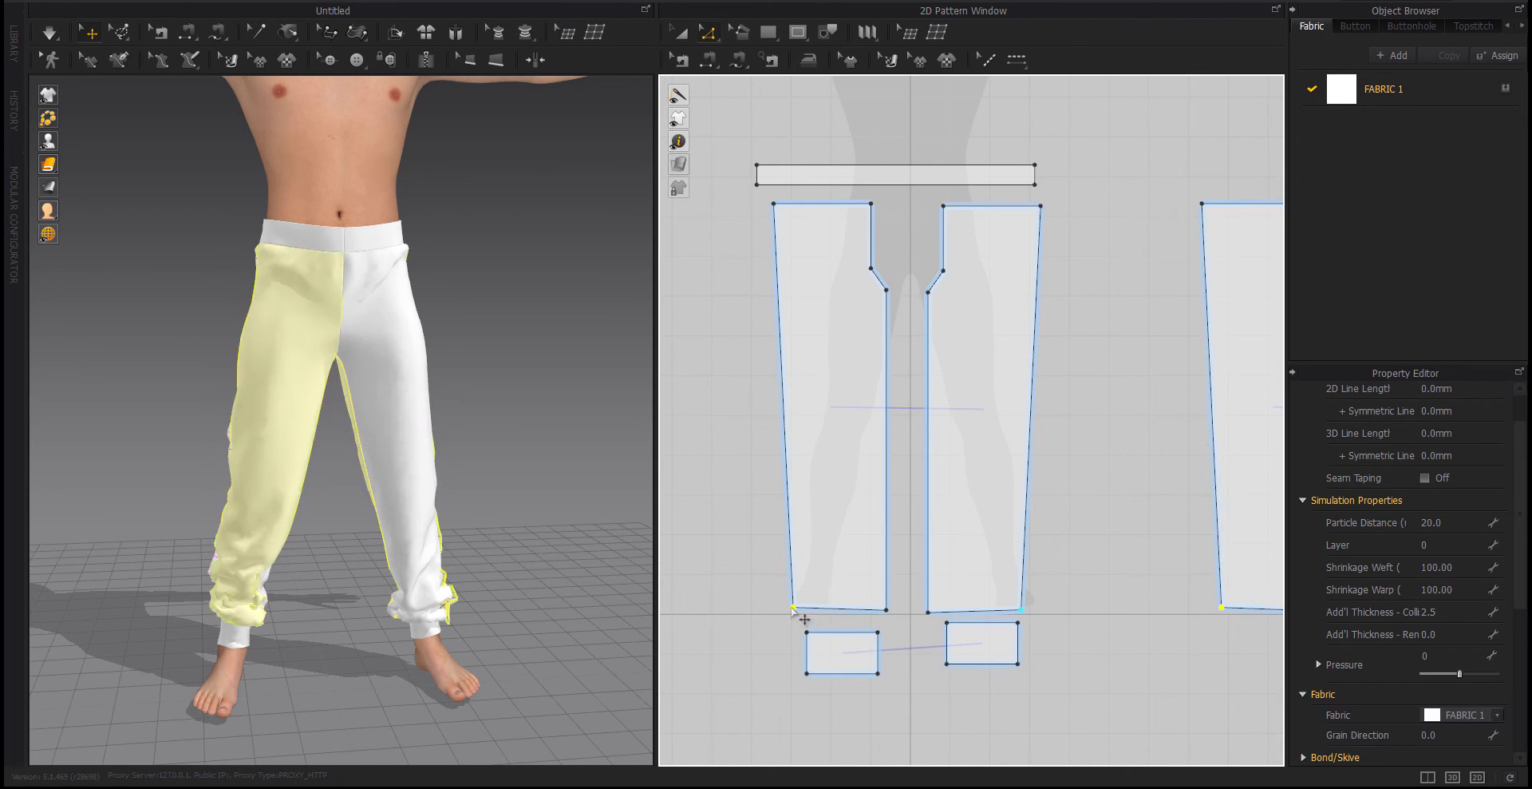
left_click_drag(794, 610, 805, 611)
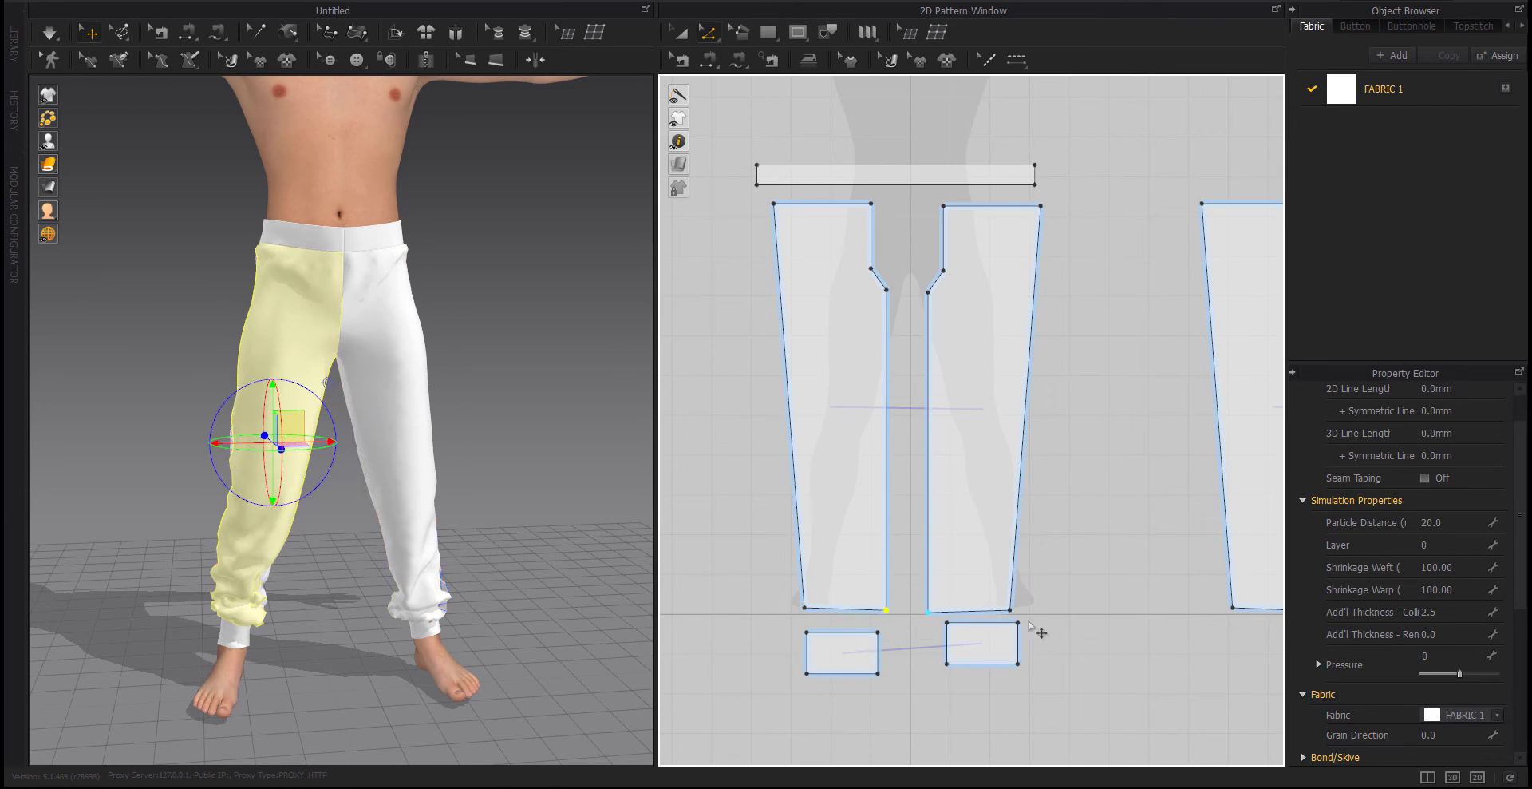
middle_click_drag(1233, 626, 1063, 650)
left_click(1131, 633)
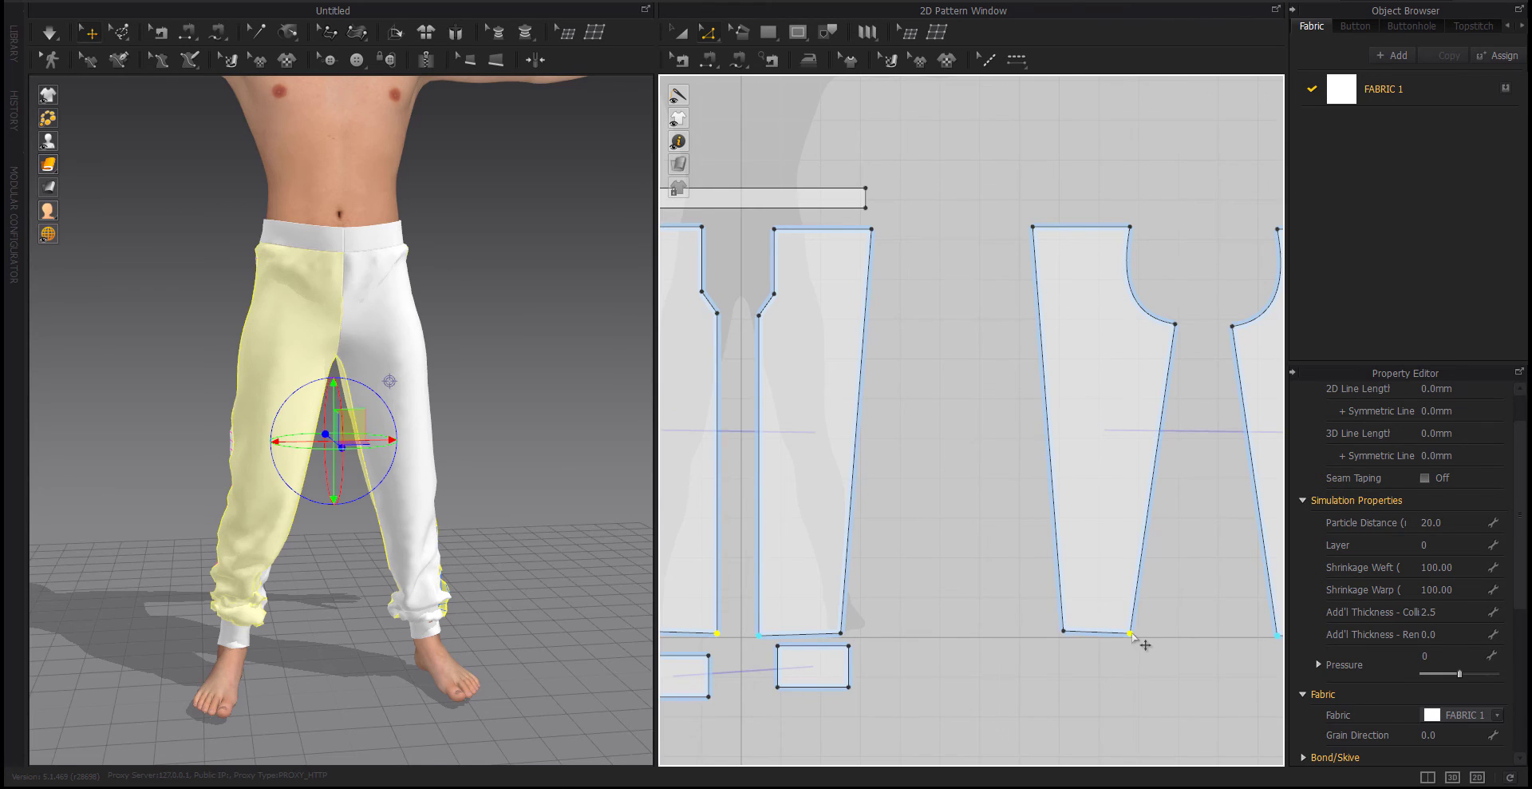
left_click_drag(1131, 632, 1132, 629)
middle_click_drag(1006, 671, 1187, 633)
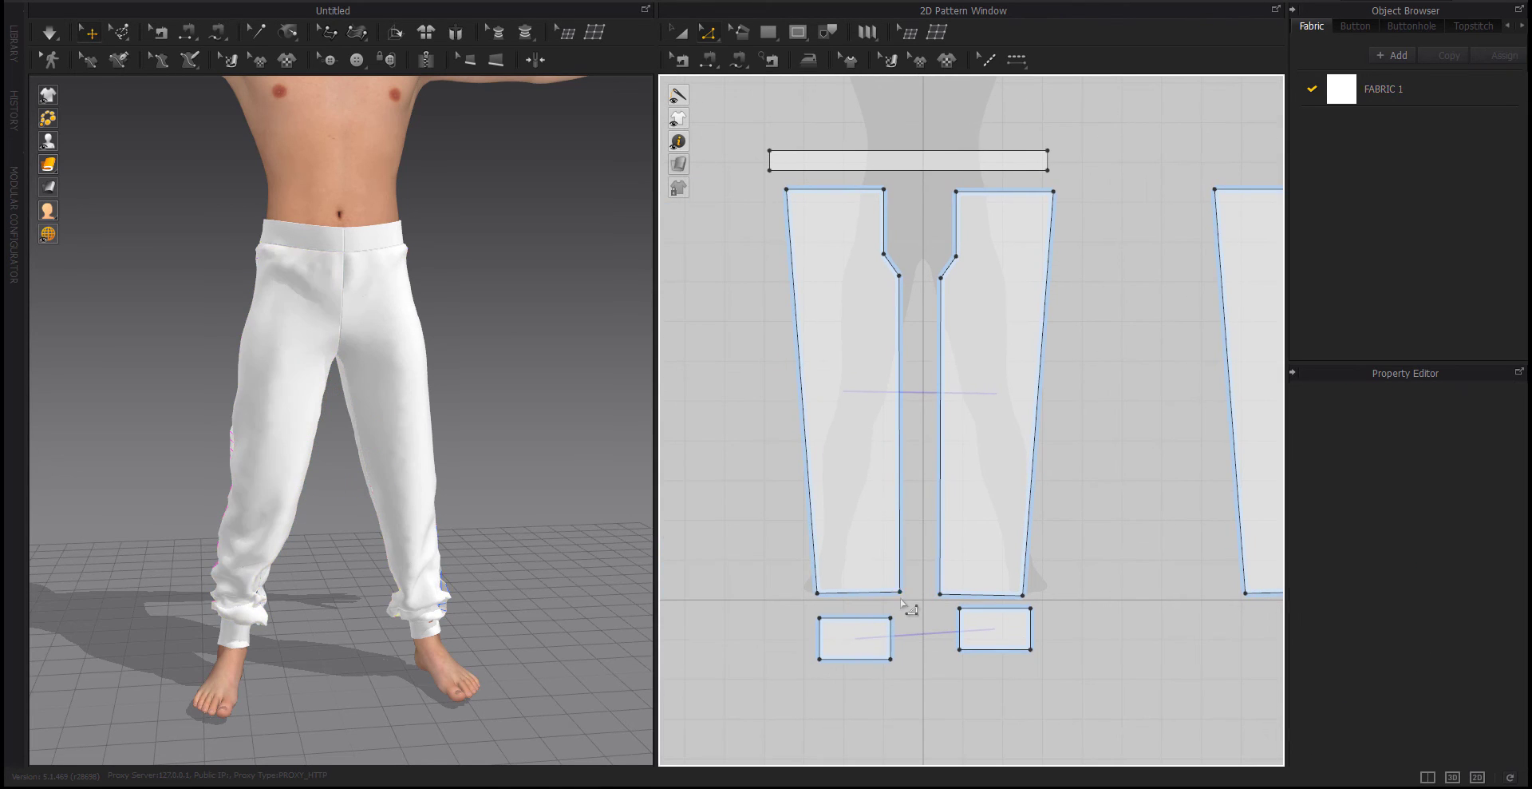
Re-simulate the tapered pants, tugging the left leg so the fabric settles
left_click_drag(899, 593, 890, 591)
key("space")
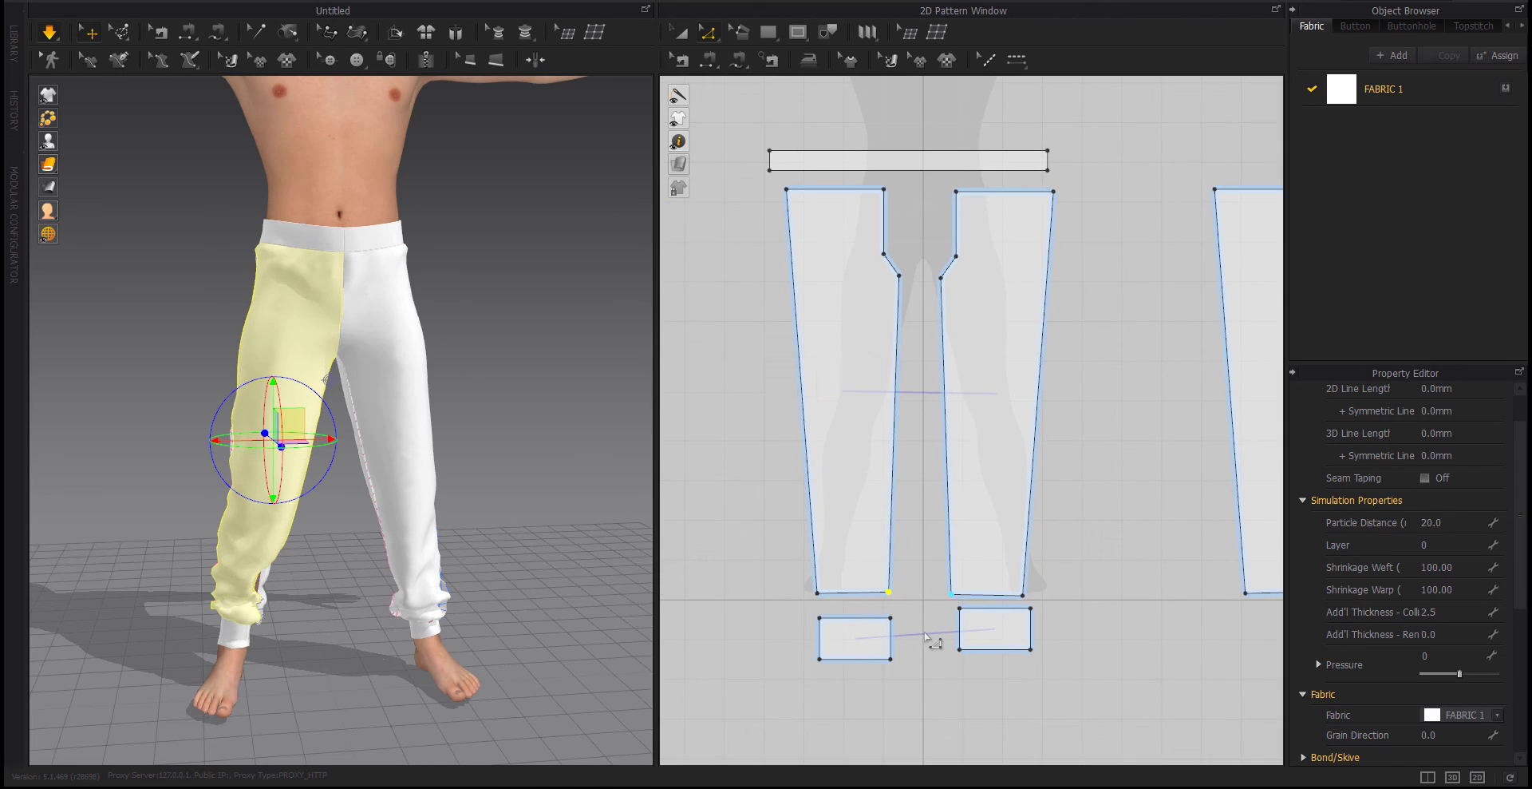
left_click_drag(289, 491, 311, 399)
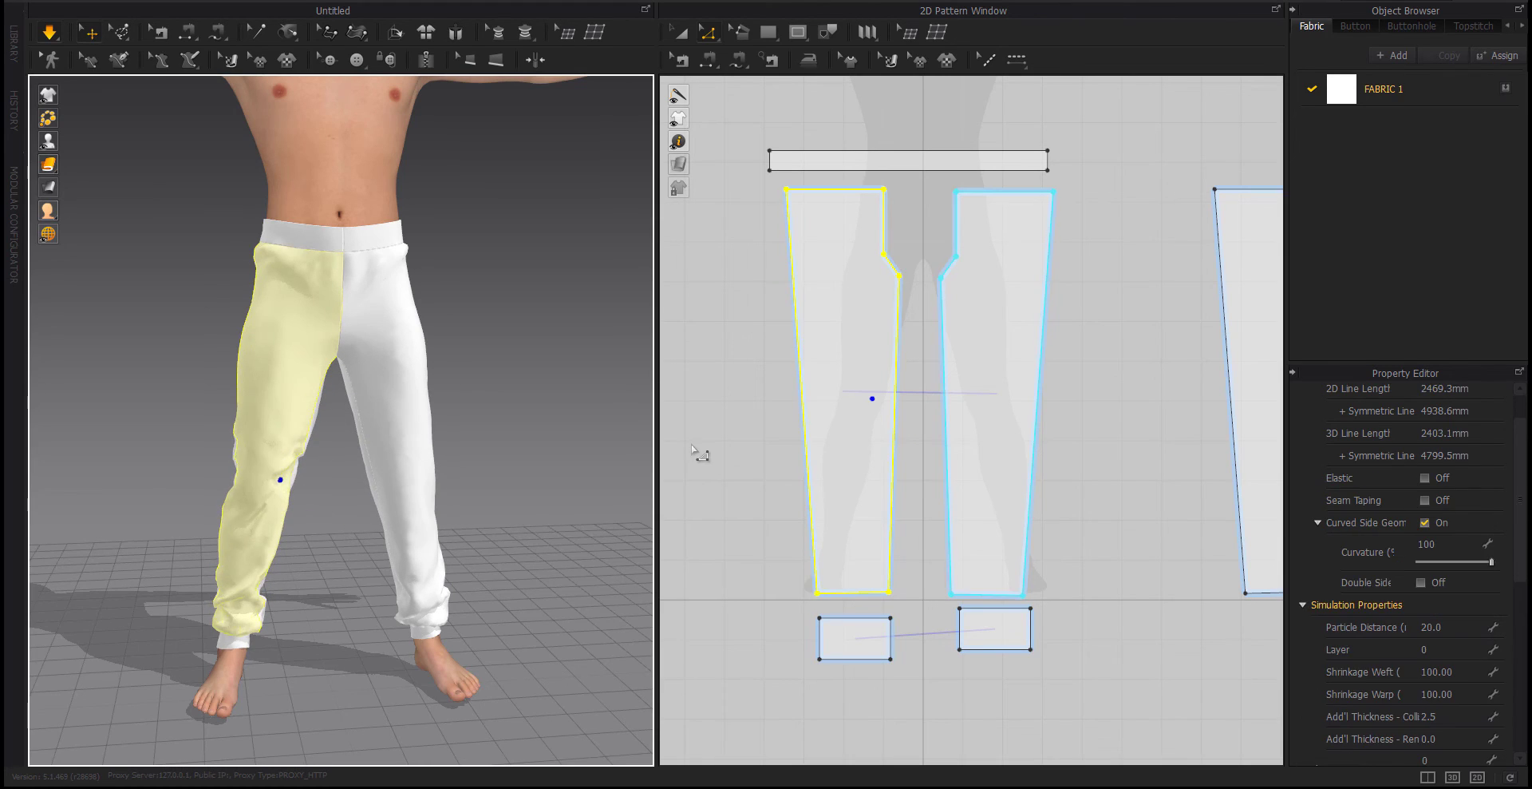
left_click(726, 453)
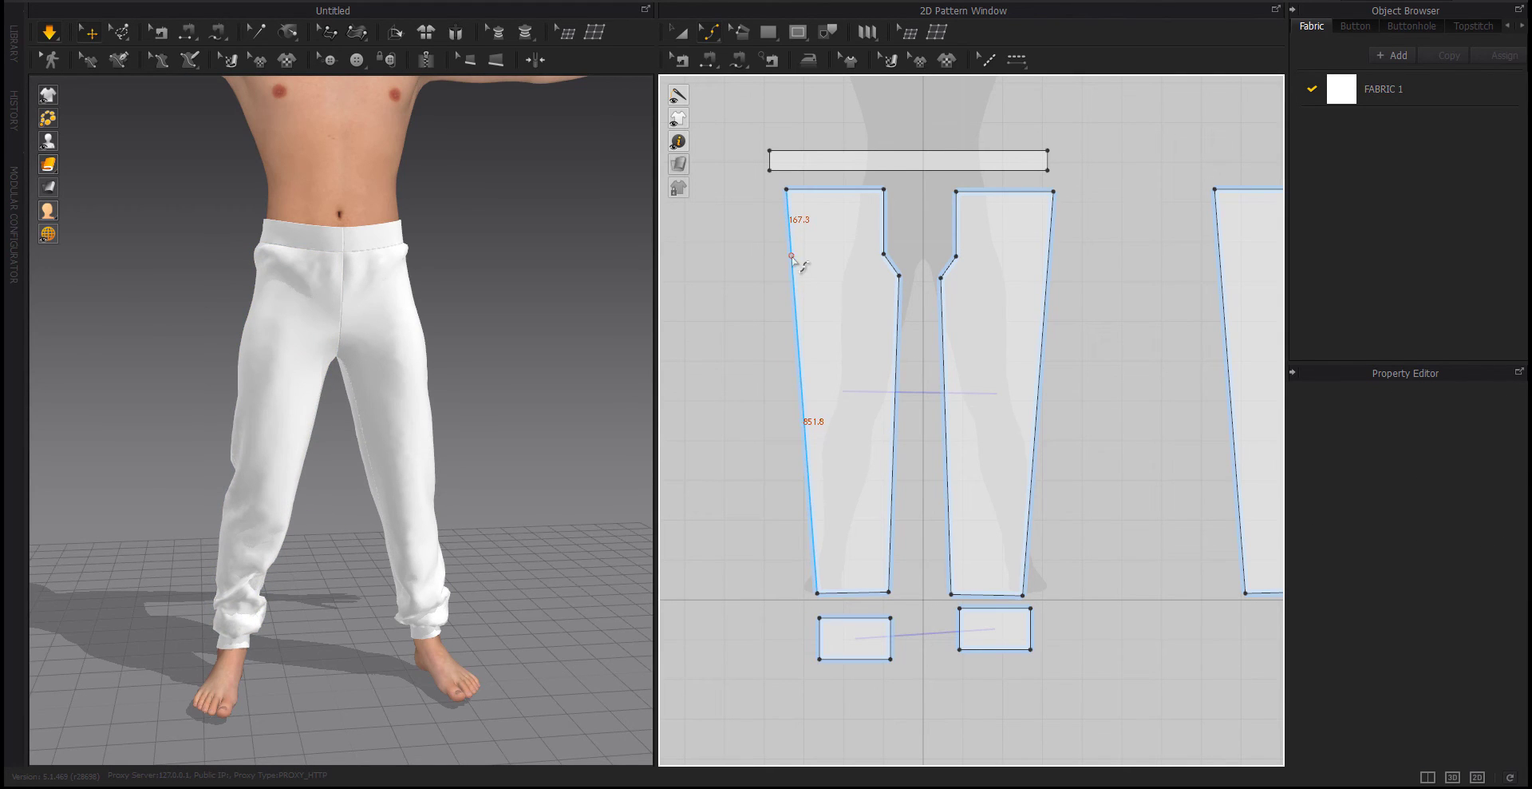
Add curve points bowing the outer leg pattern edges inward at the knee
left_click_drag(792, 257, 787, 262)
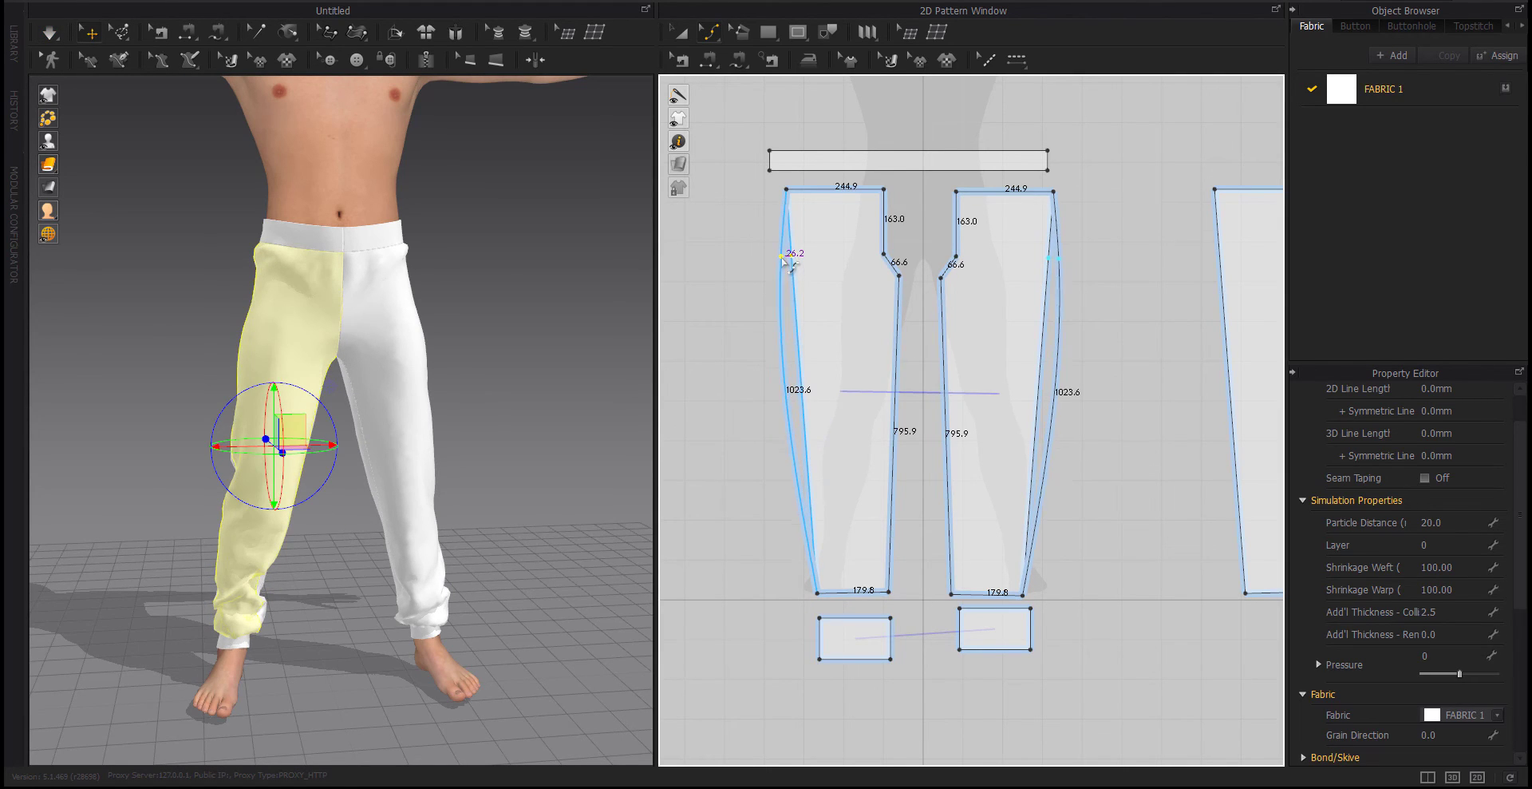
left_click_drag(790, 428, 808, 434)
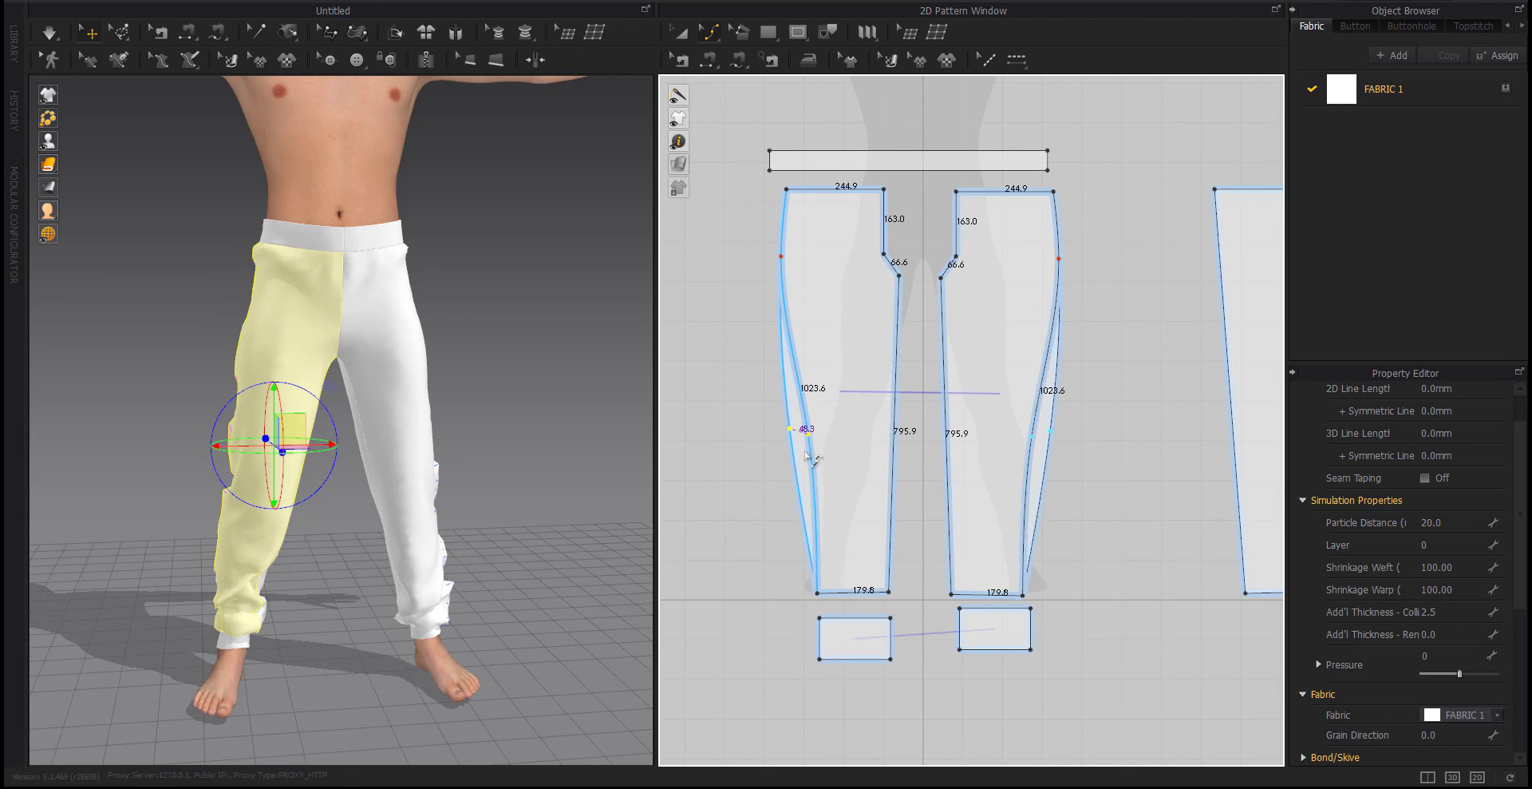
left_click_drag(801, 354, 798, 344)
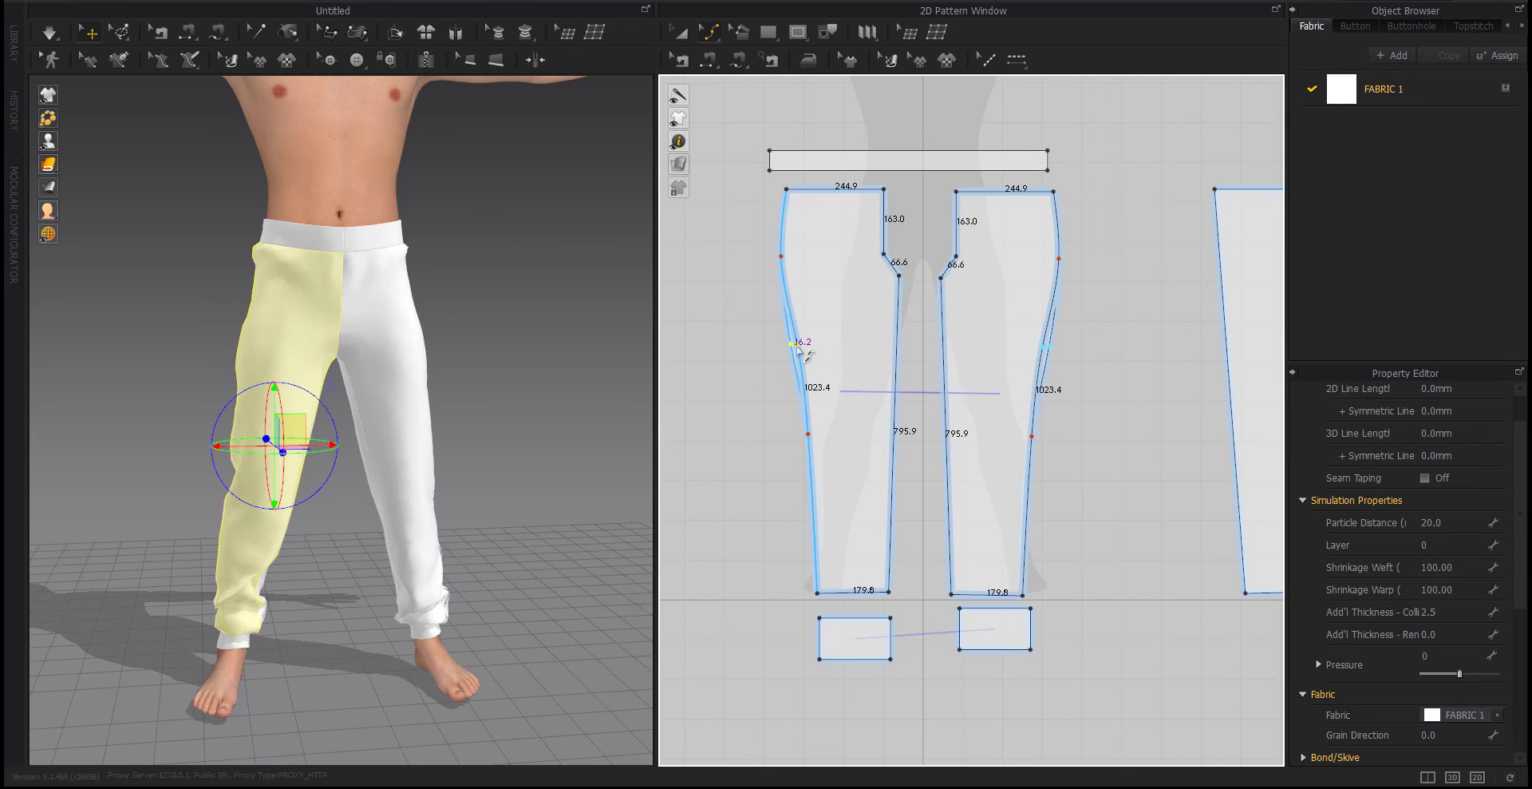
mouse_move(349, 537)
right_mouse_down()
mouse_move(647, 556)
mouse_move(591, 564)
mouse_move(615, 575)
right_mouse_up()
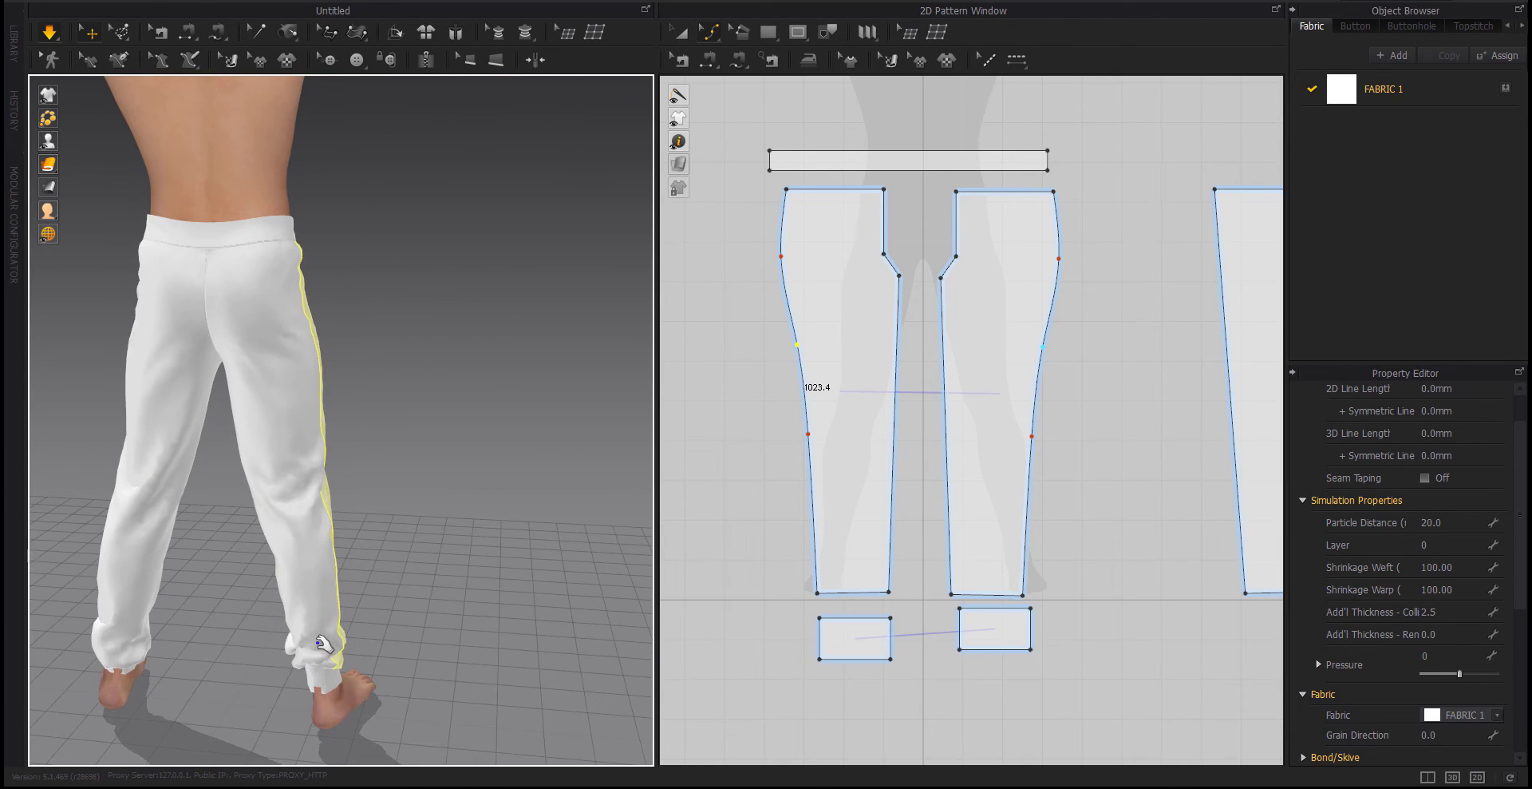
left_click(322, 632)
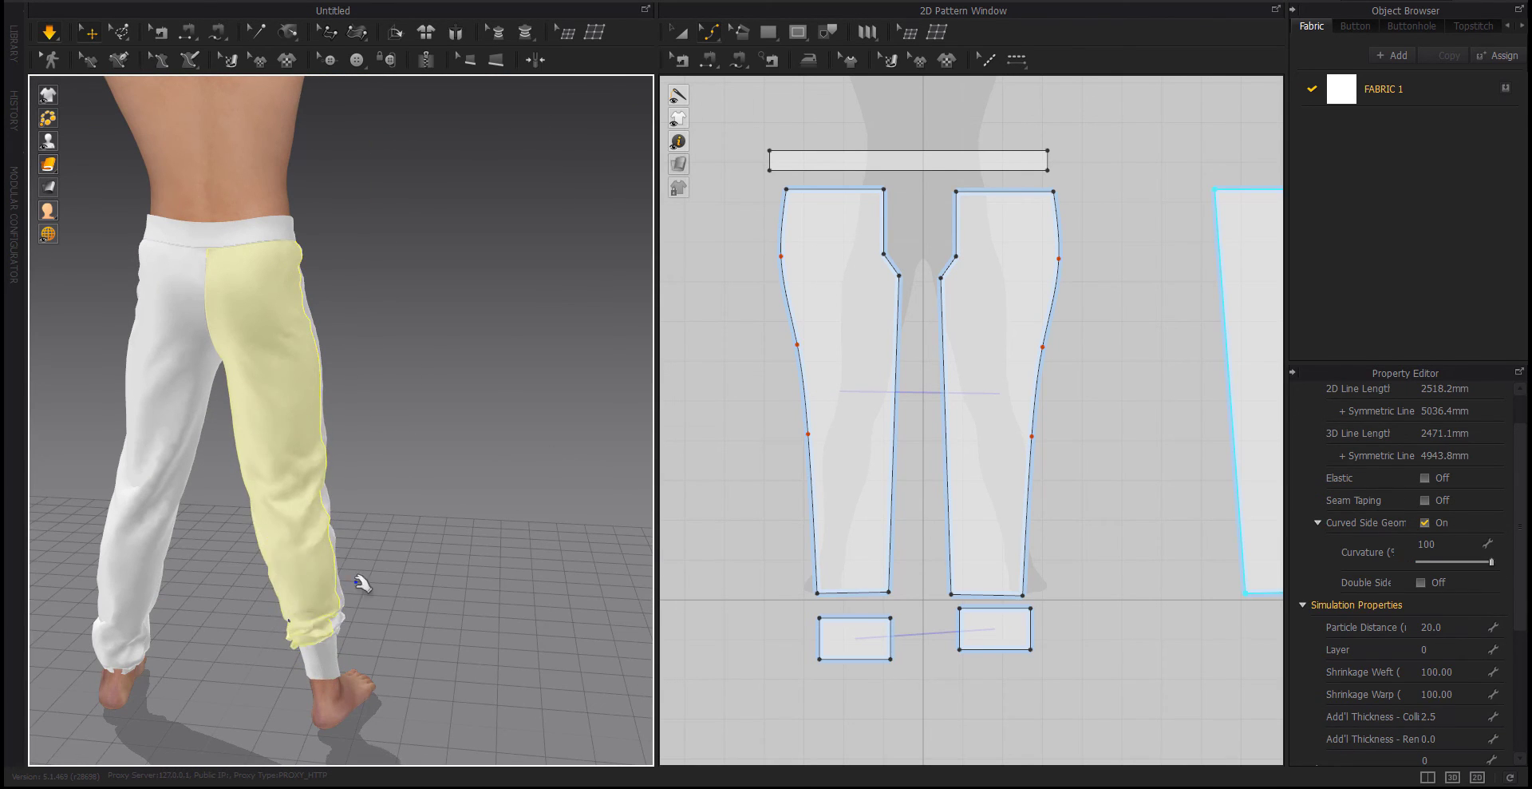
Drag the left trouser hem upward above the ankle cuff, then view it from the side
left_click(151, 500)
left_click_drag(151, 501, 166, 444)
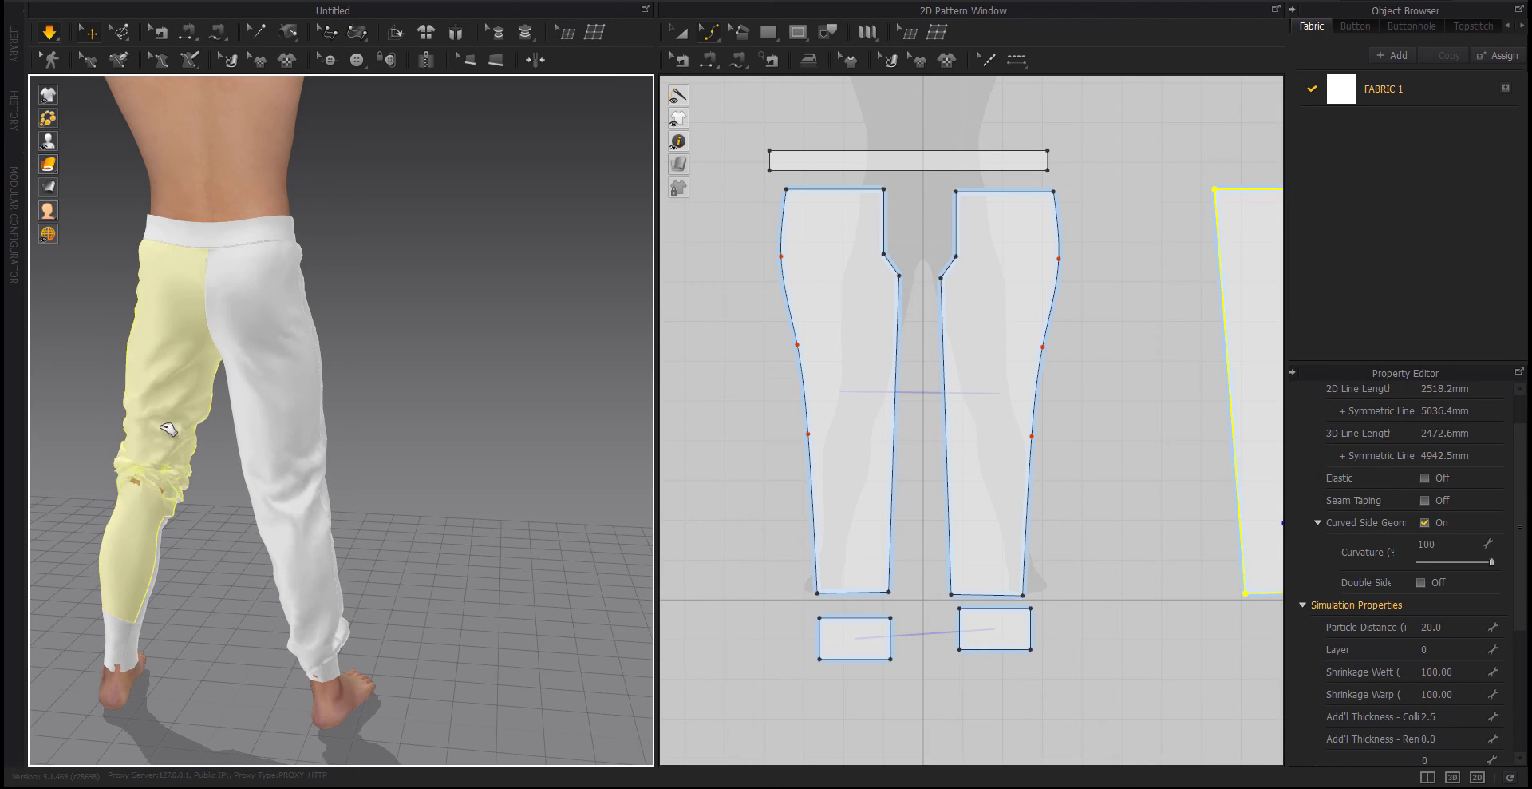
left_click(132, 615)
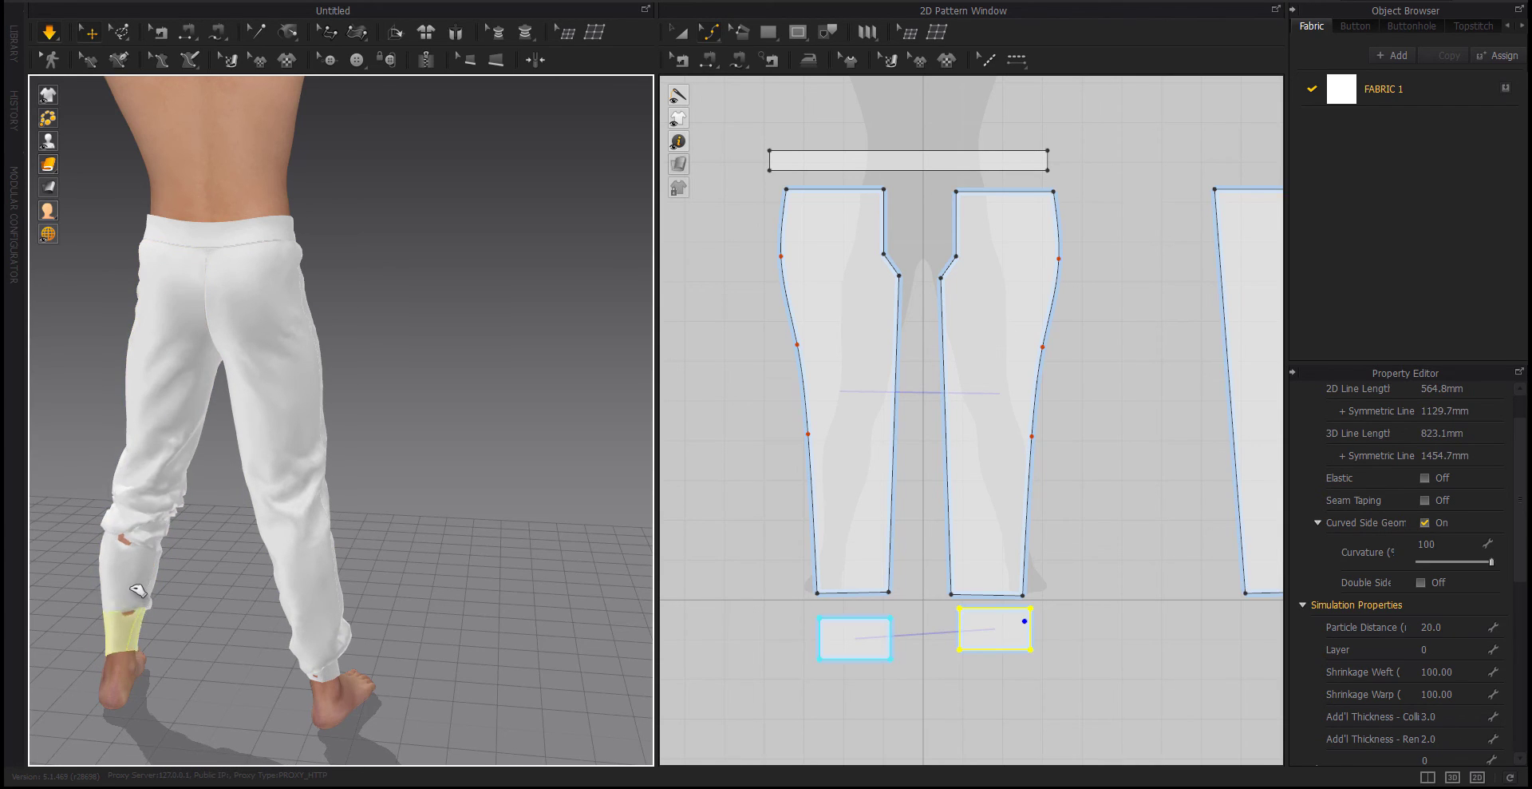
left_click(194, 633)
left_click(152, 479)
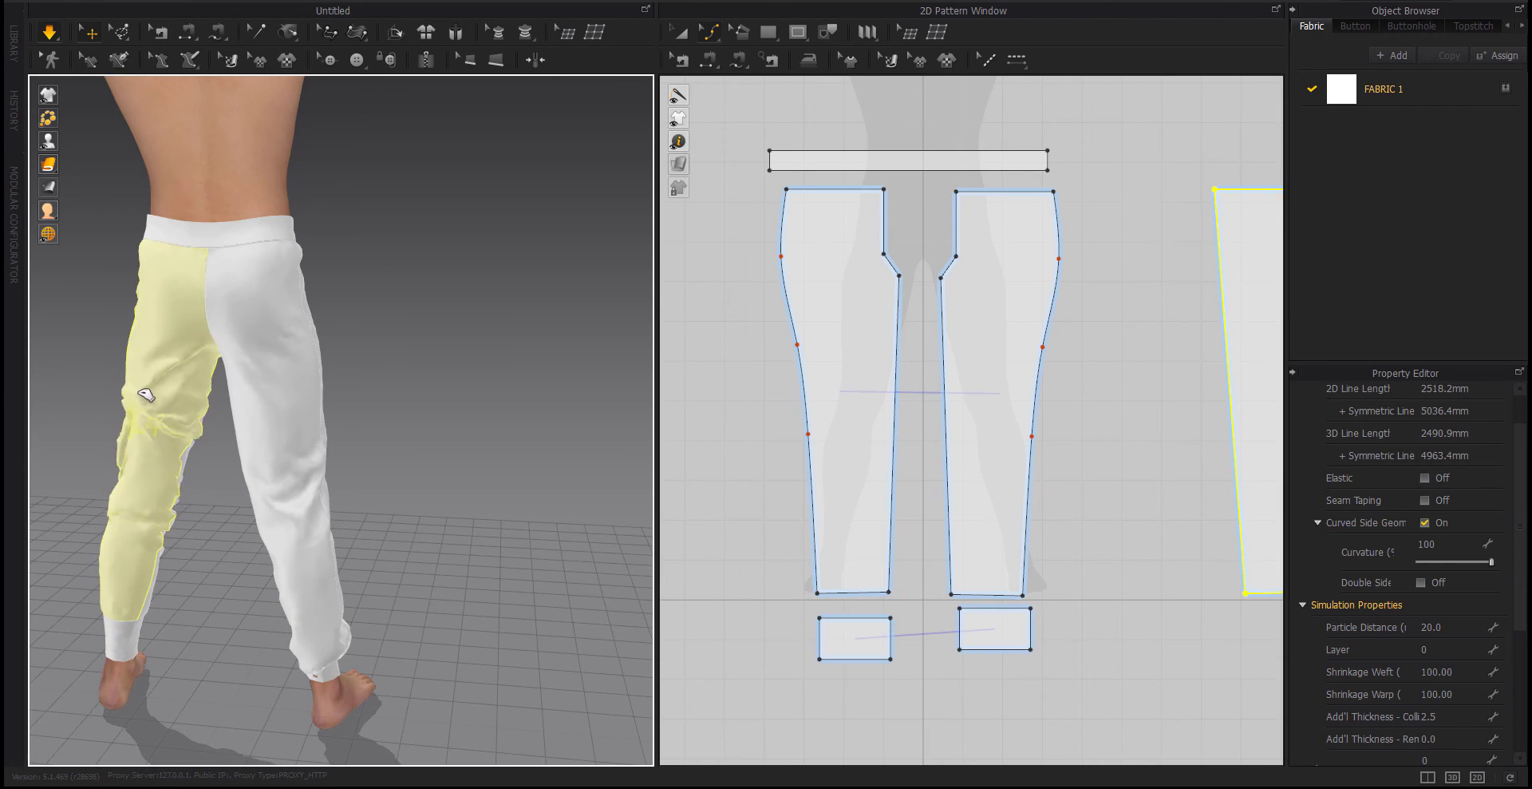
left_click(216, 622)
right_click_drag(216, 623, 0, 613)
right_click_drag(386, 592, 257, 675)
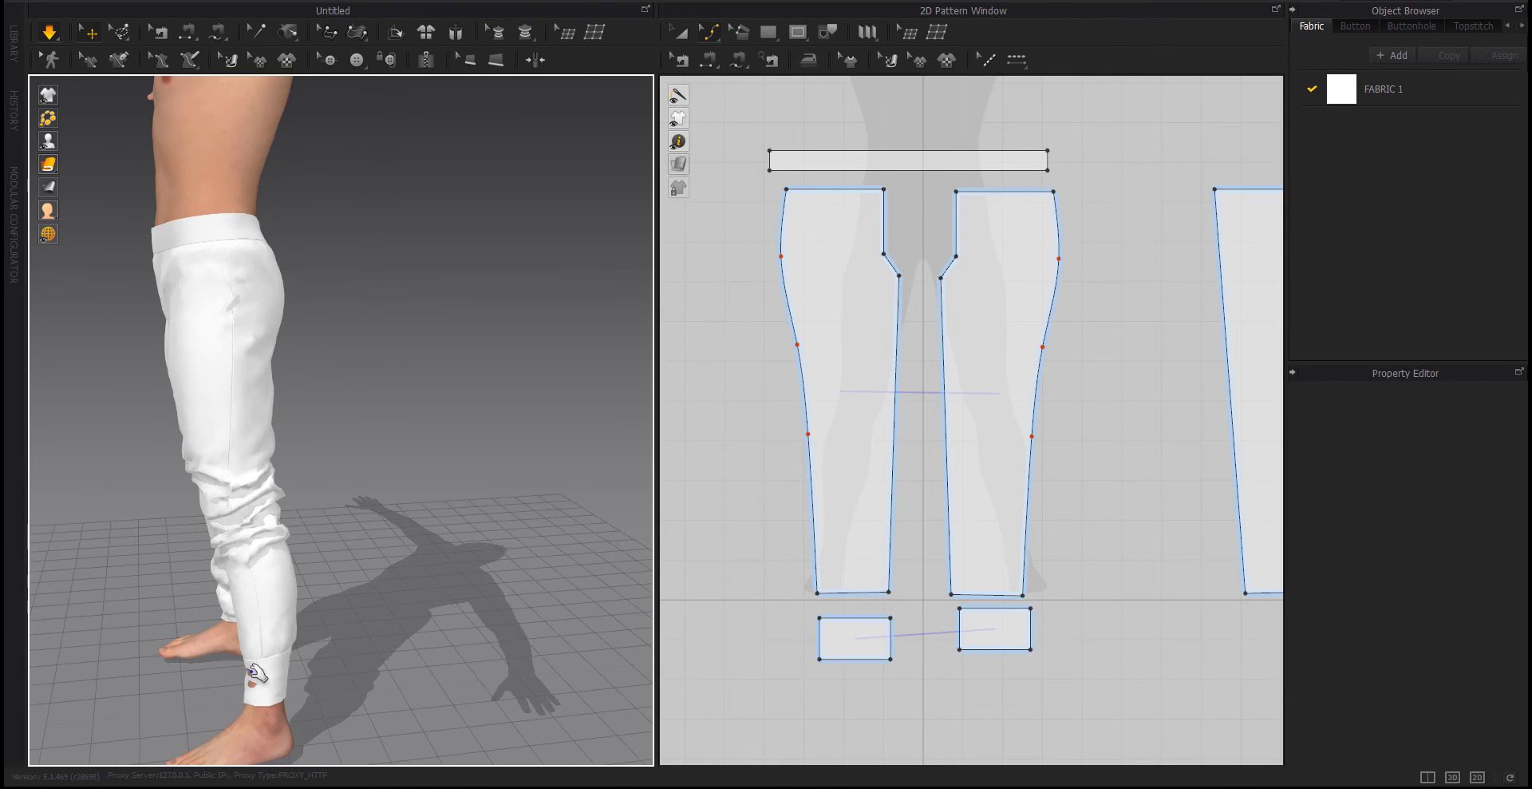
left_click_drag(1031, 600, 802, 707)
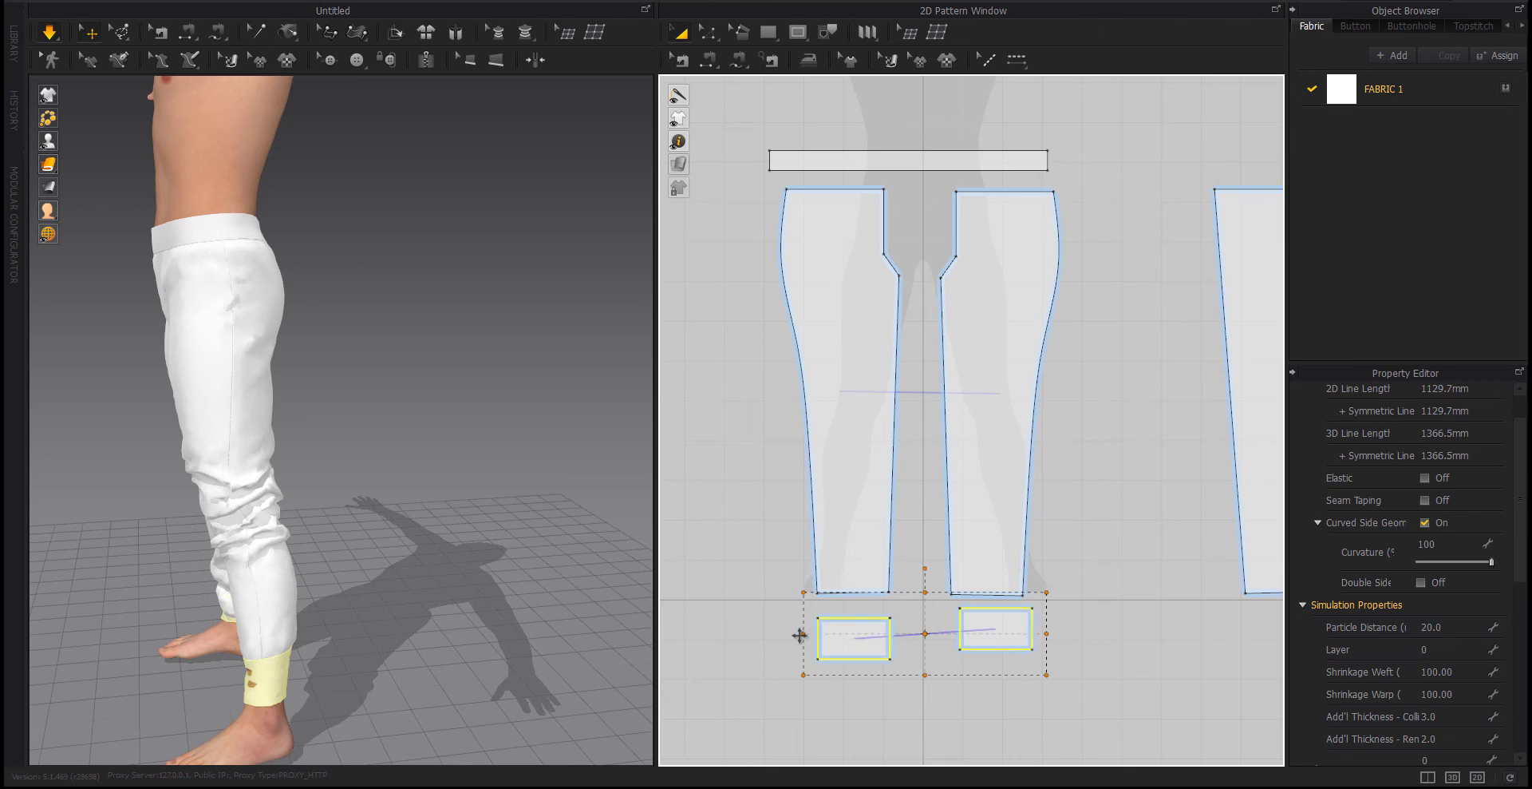
Scale both cuff pieces wider to 1247.6mm line length and re-drape the left pant leg
left_click_drag(788, 634, 771, 635)
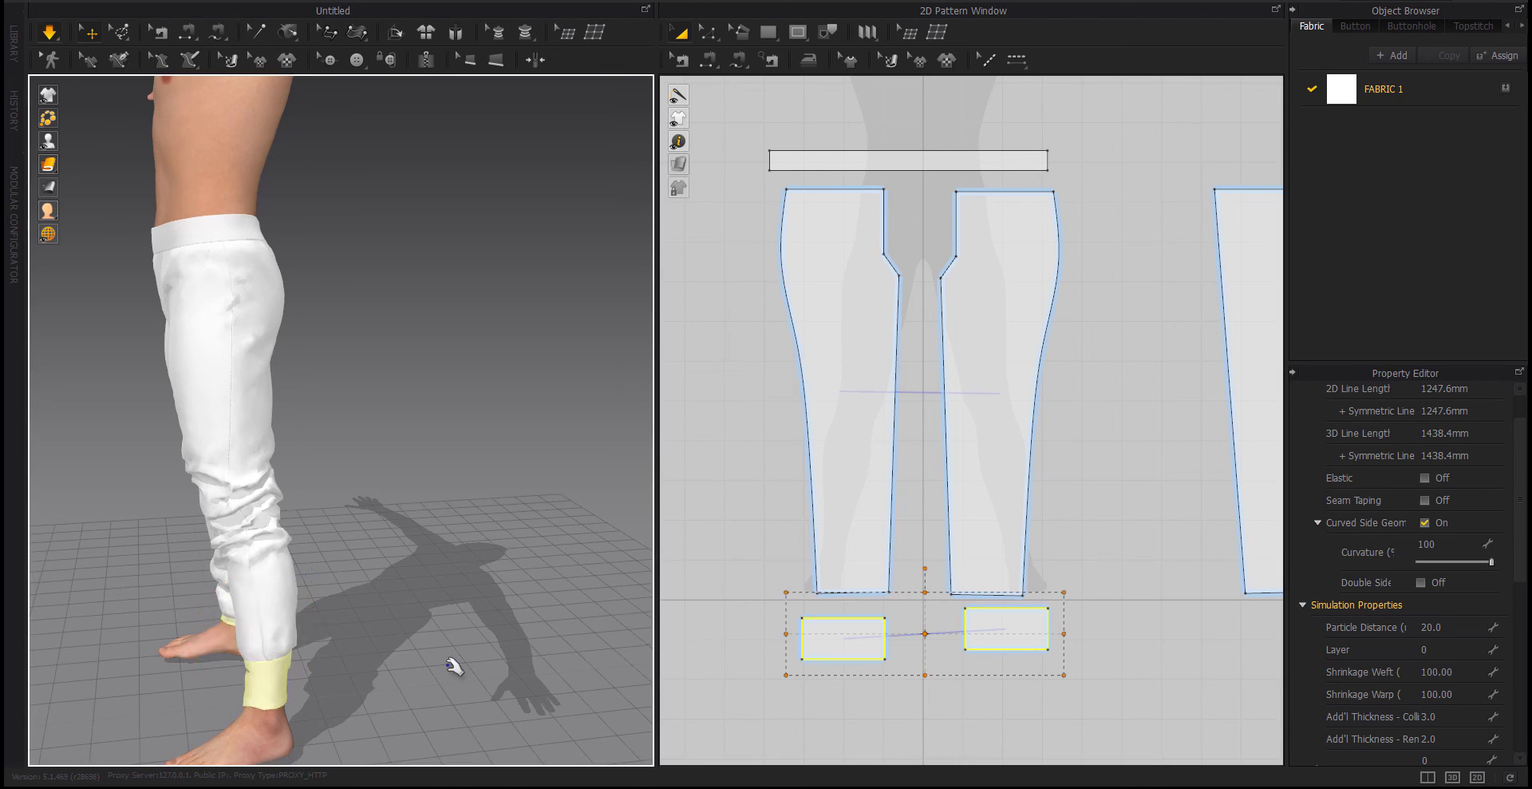
right_click_drag(444, 667, 573, 606)
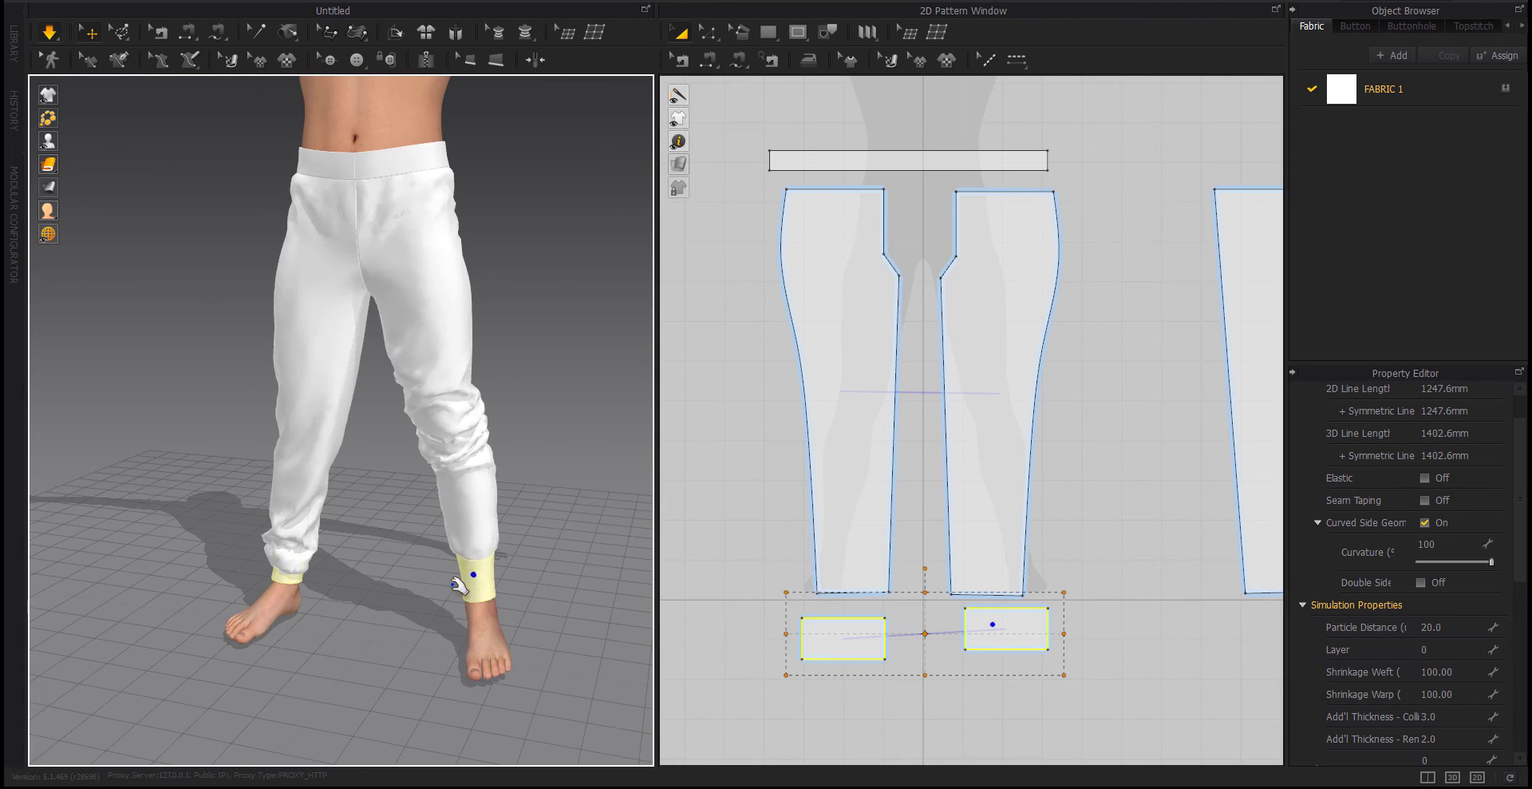
left_click_drag(304, 477, 327, 210)
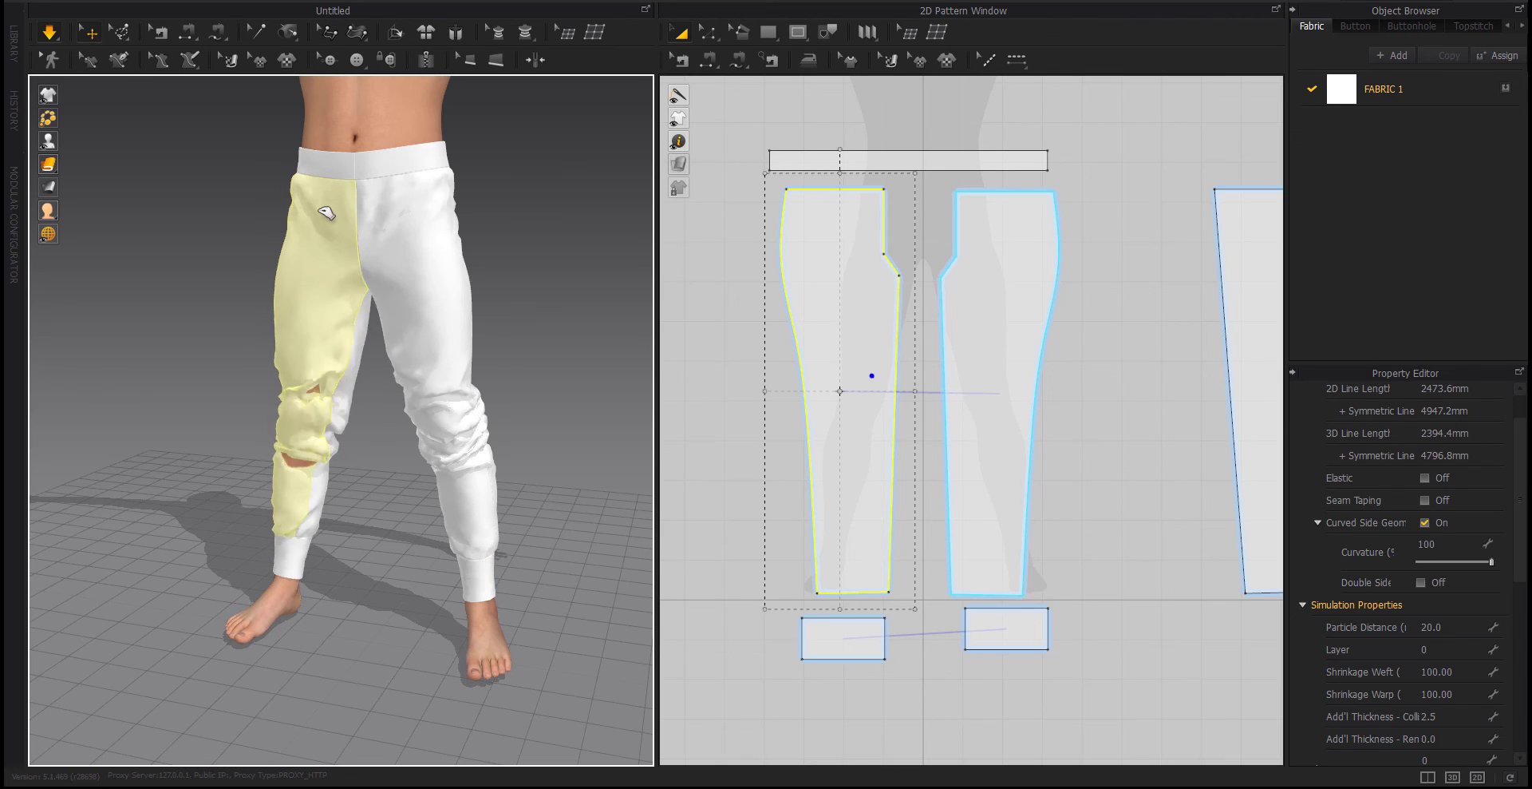
mouse_move(319, 325)
right_mouse_down()
mouse_move(393, 339)
mouse_move(301, 250)
mouse_move(316, 337)
right_mouse_up()
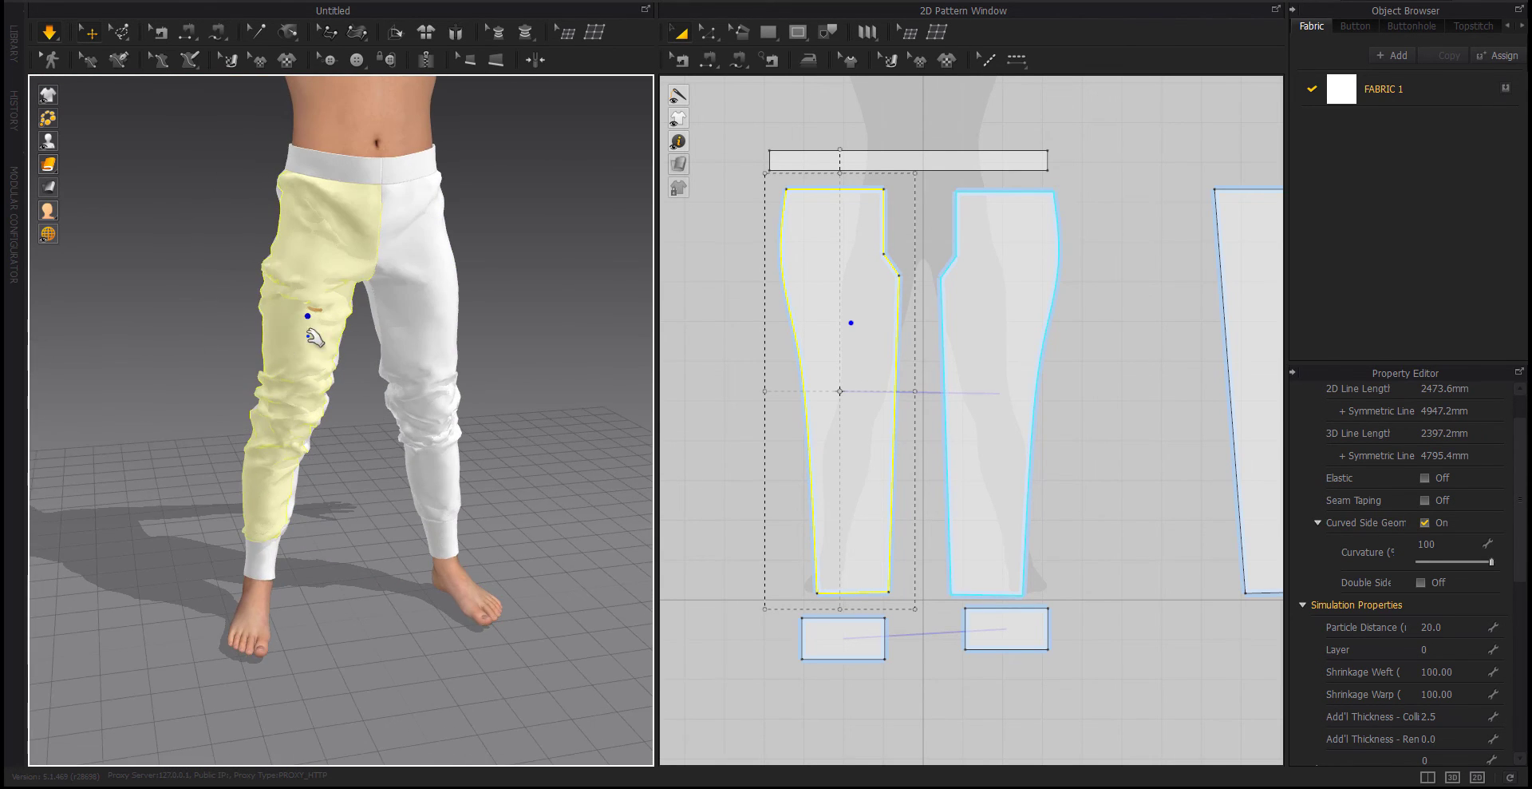
key("Escape")
mouse_move(366, 582)
right_mouse_down()
mouse_move(61, 585)
mouse_move(444, 598)
right_mouse_up()
scroll(455, 393, "up", 3)
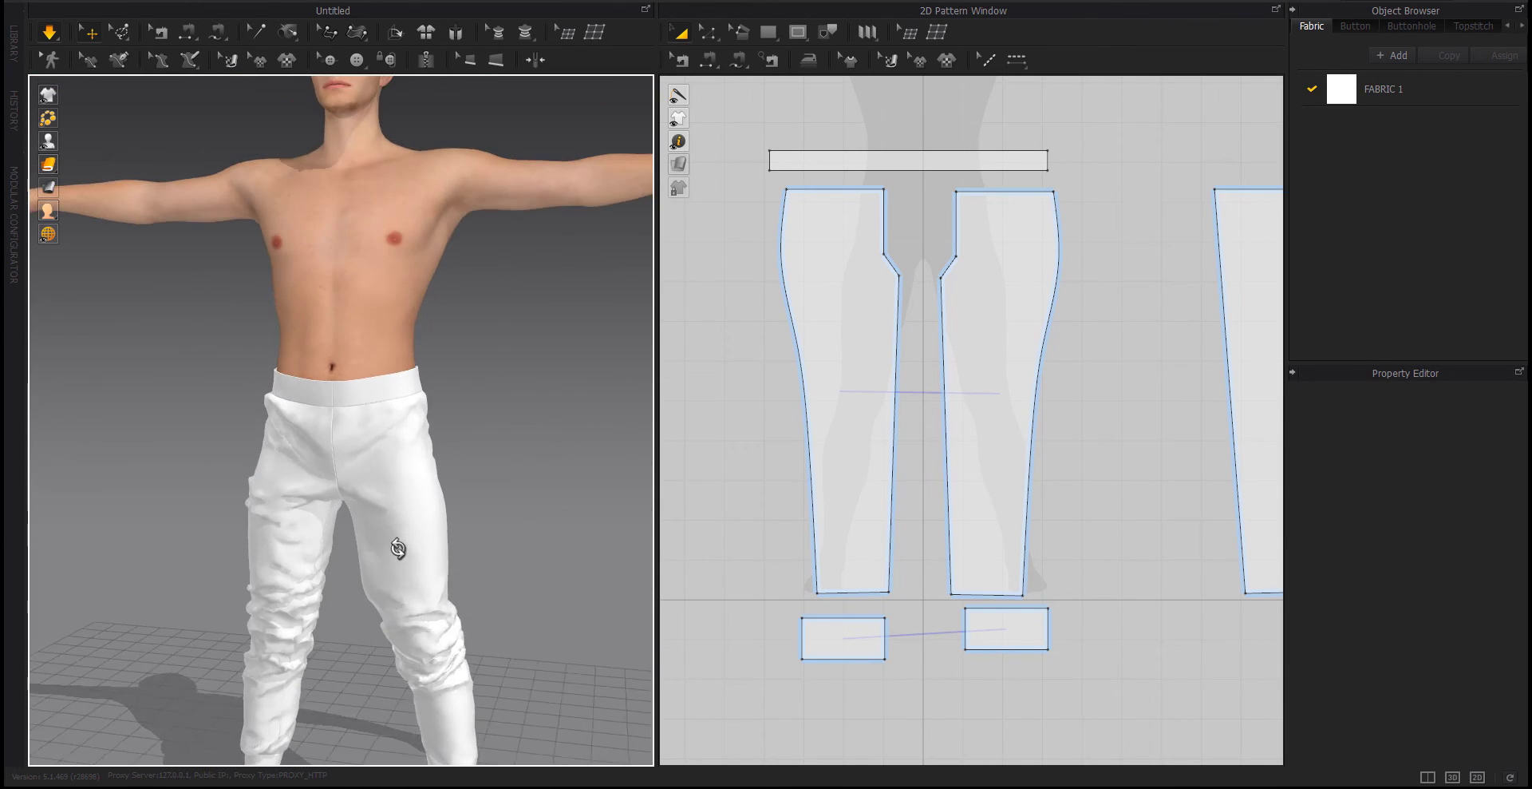
scroll(394, 548, "up", 3)
scroll(344, 389, "down", 2)
scroll(772, 393, "down", 3)
scroll(859, 369, "down", 3)
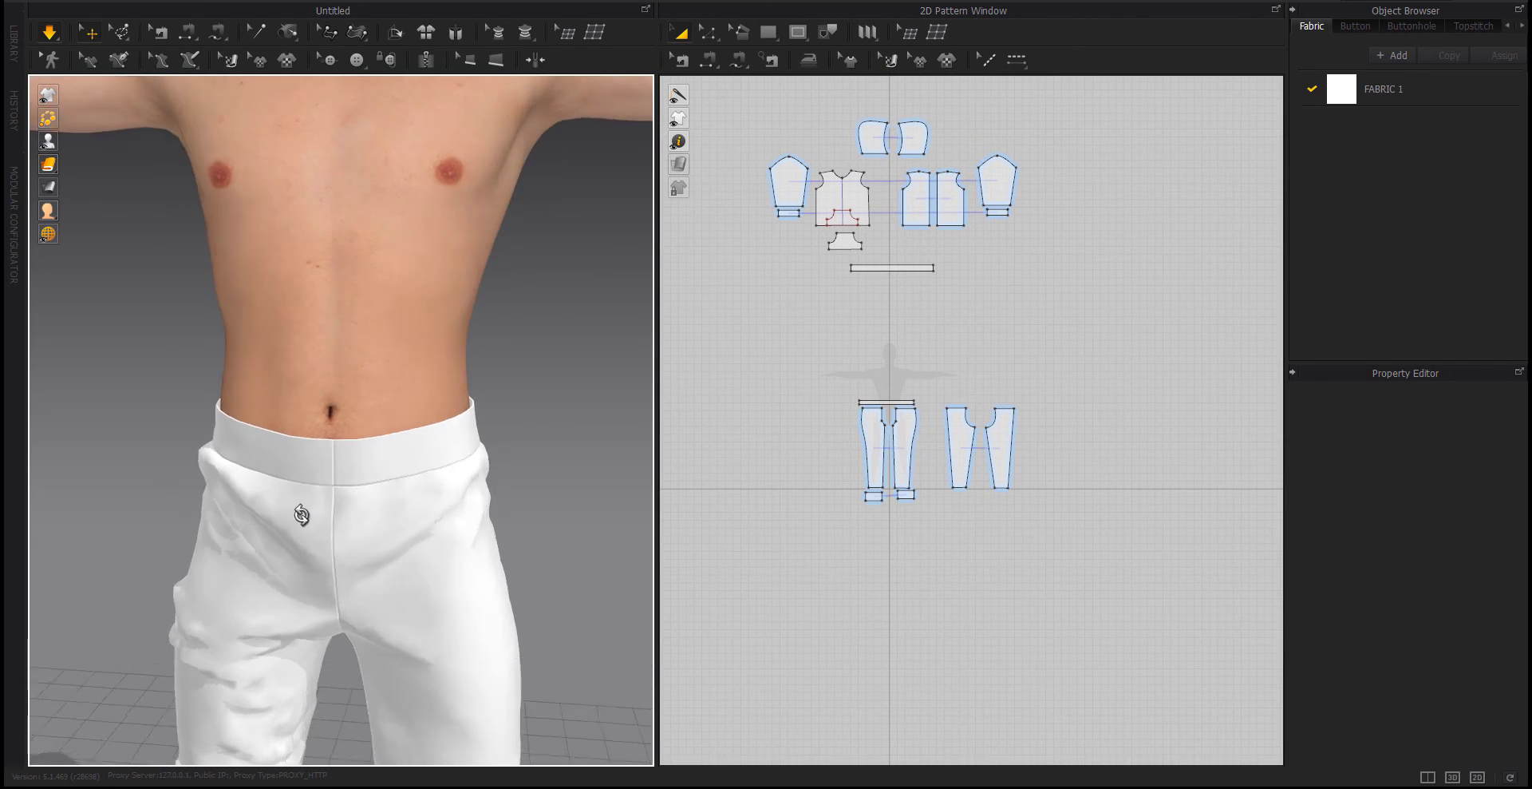
mouse_move(311, 519)
right_mouse_down()
mouse_move(209, 527)
mouse_move(7, 495)
mouse_move(250, 504)
right_mouse_up()
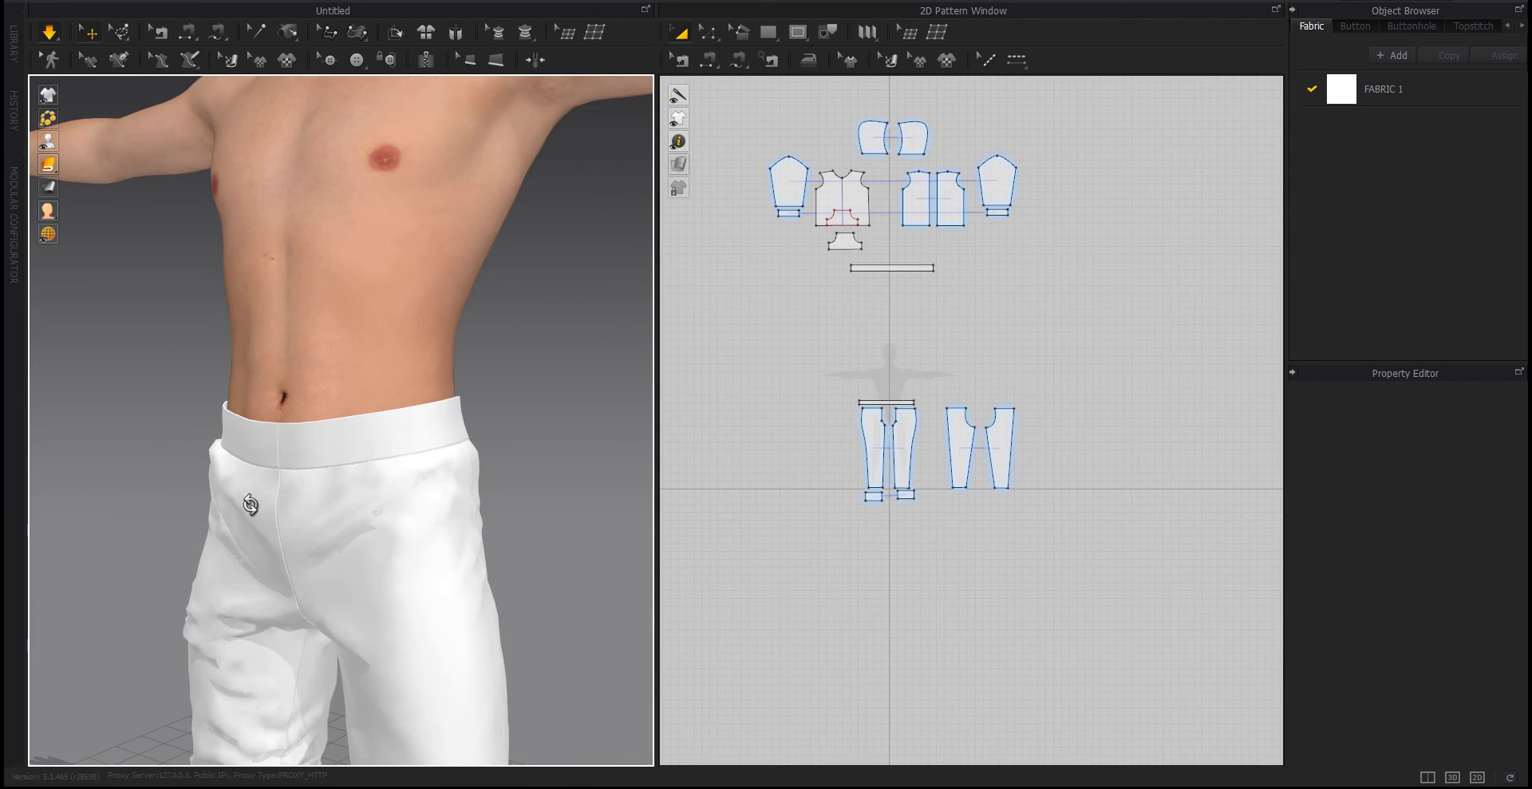
scroll(848, 428, "up", 2)
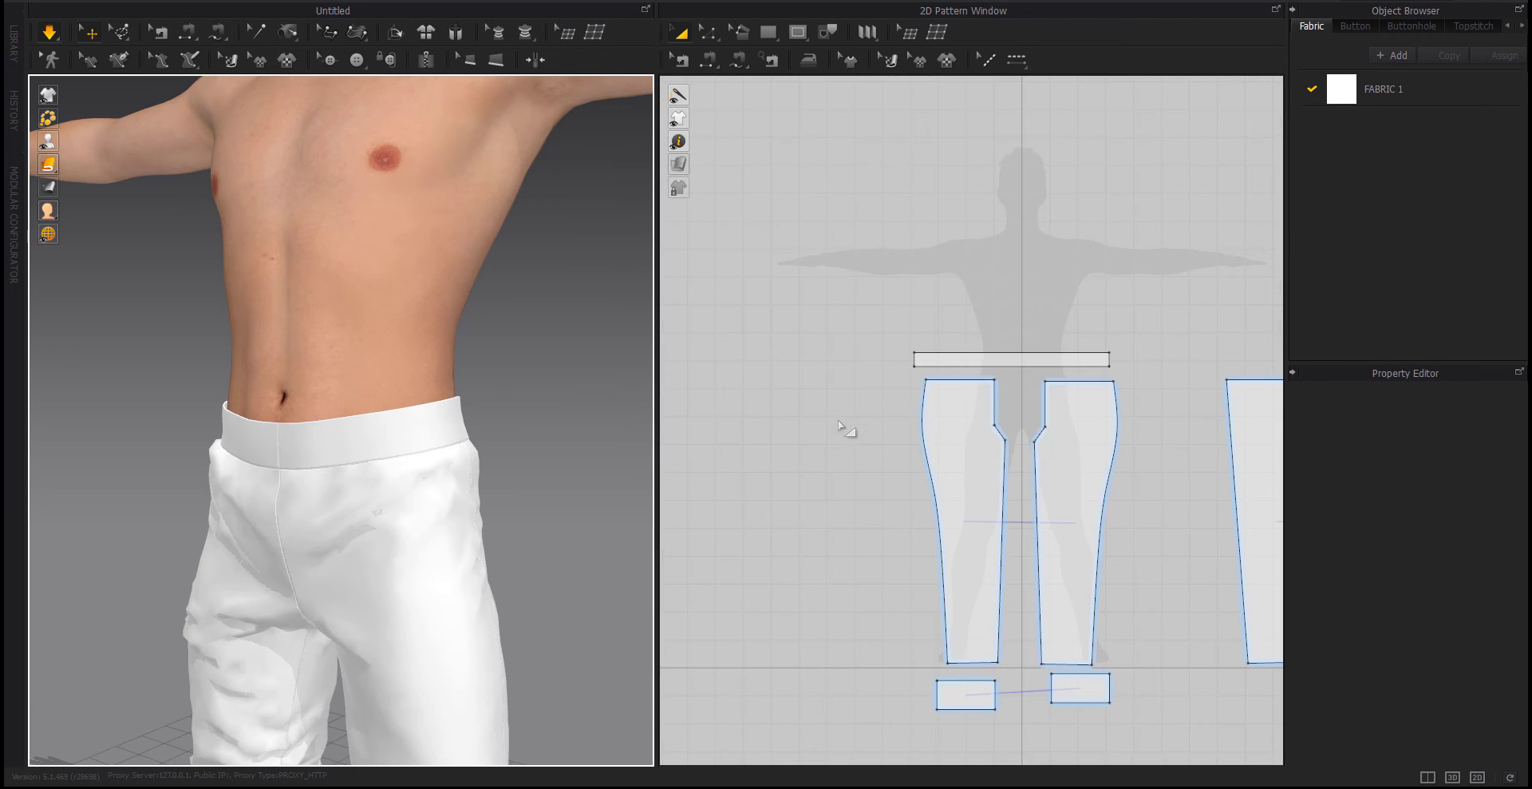
scroll(917, 462, "up", 3)
scroll(876, 441, "up", 1)
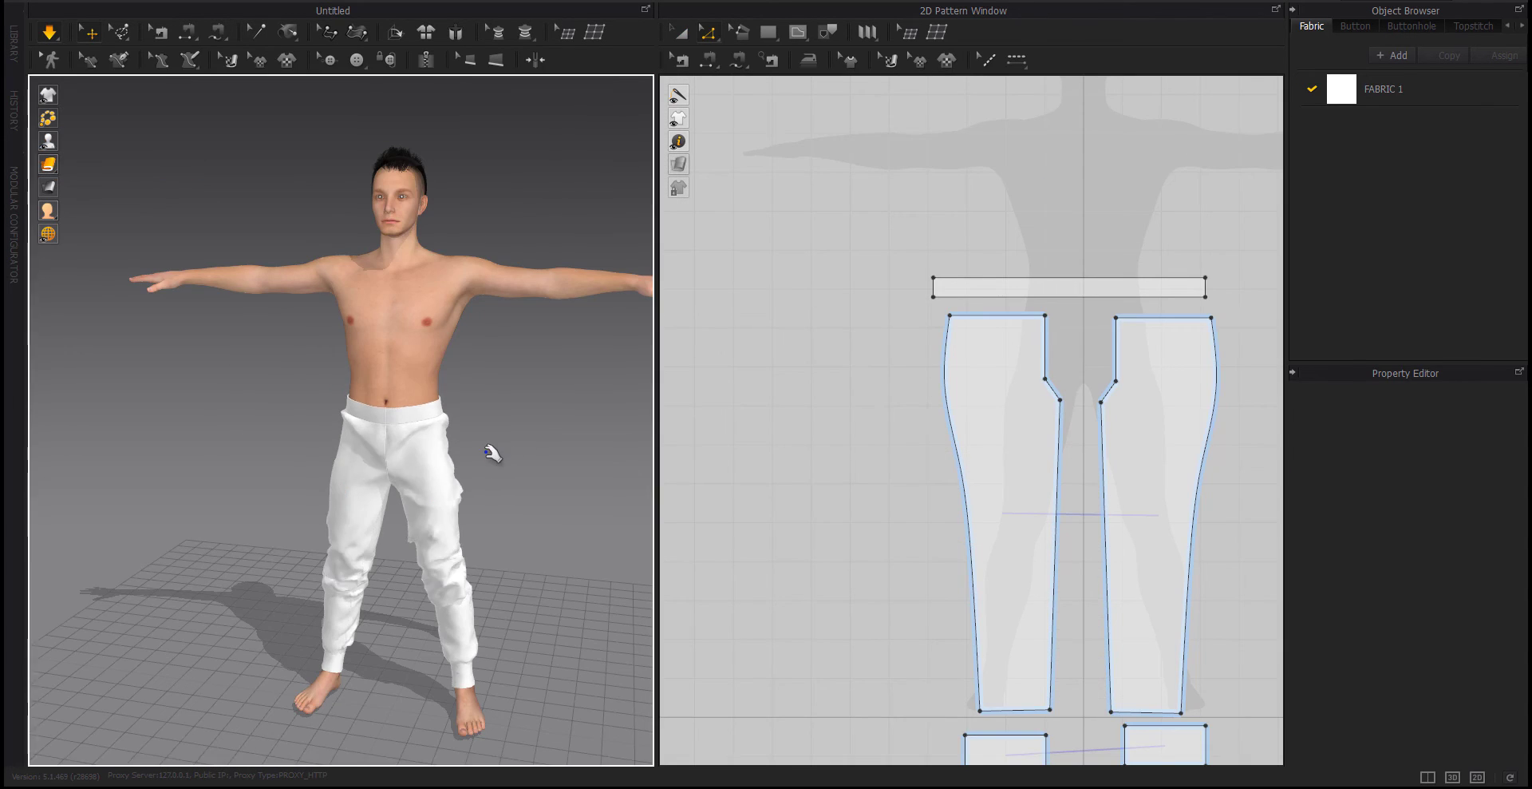
middle_click_drag(490, 447, 467, 489)
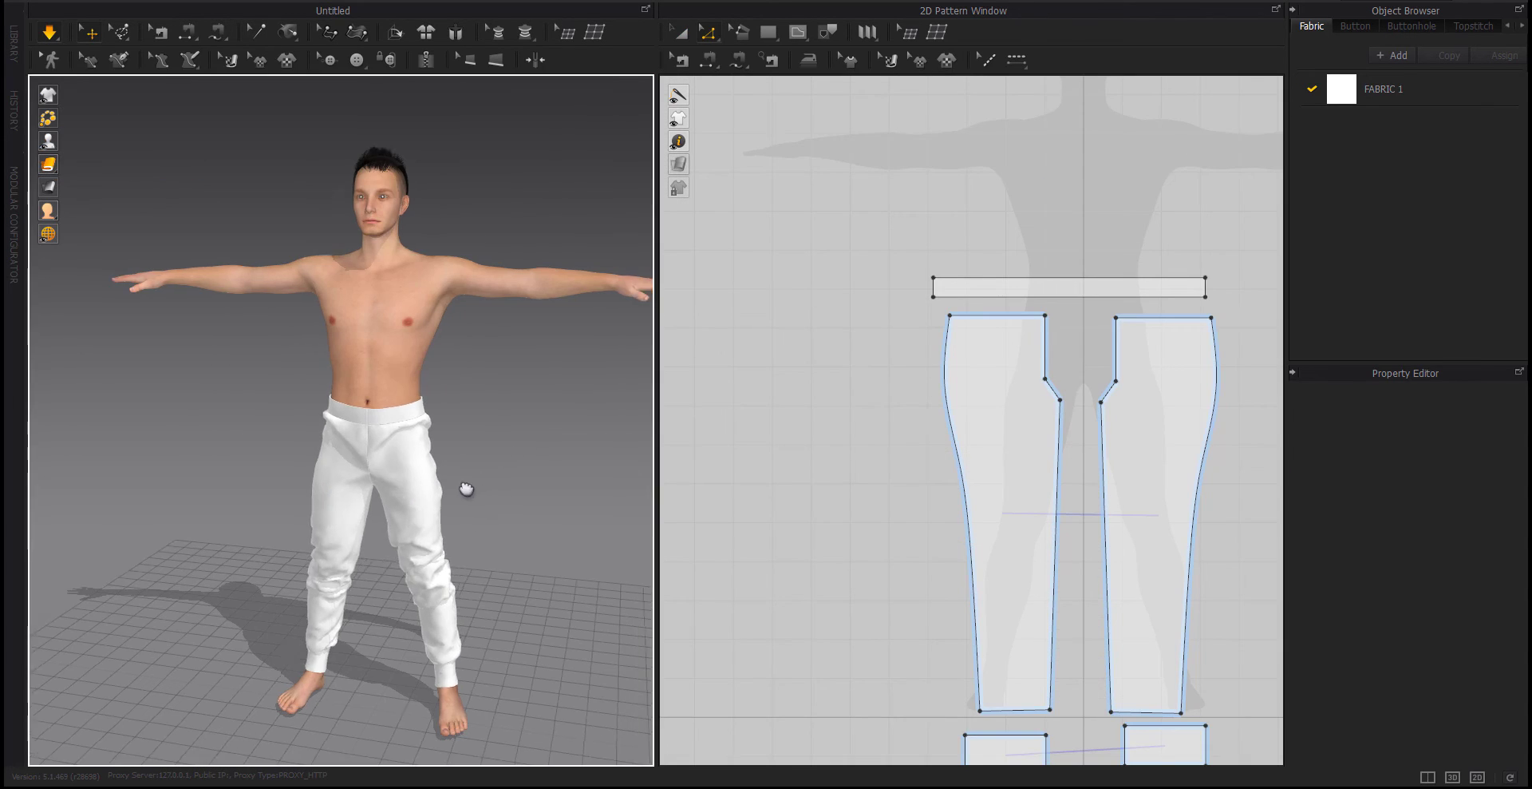
mouse_move(467, 488)
right_mouse_down()
mouse_move(616, 482)
mouse_move(349, 503)
right_mouse_up()
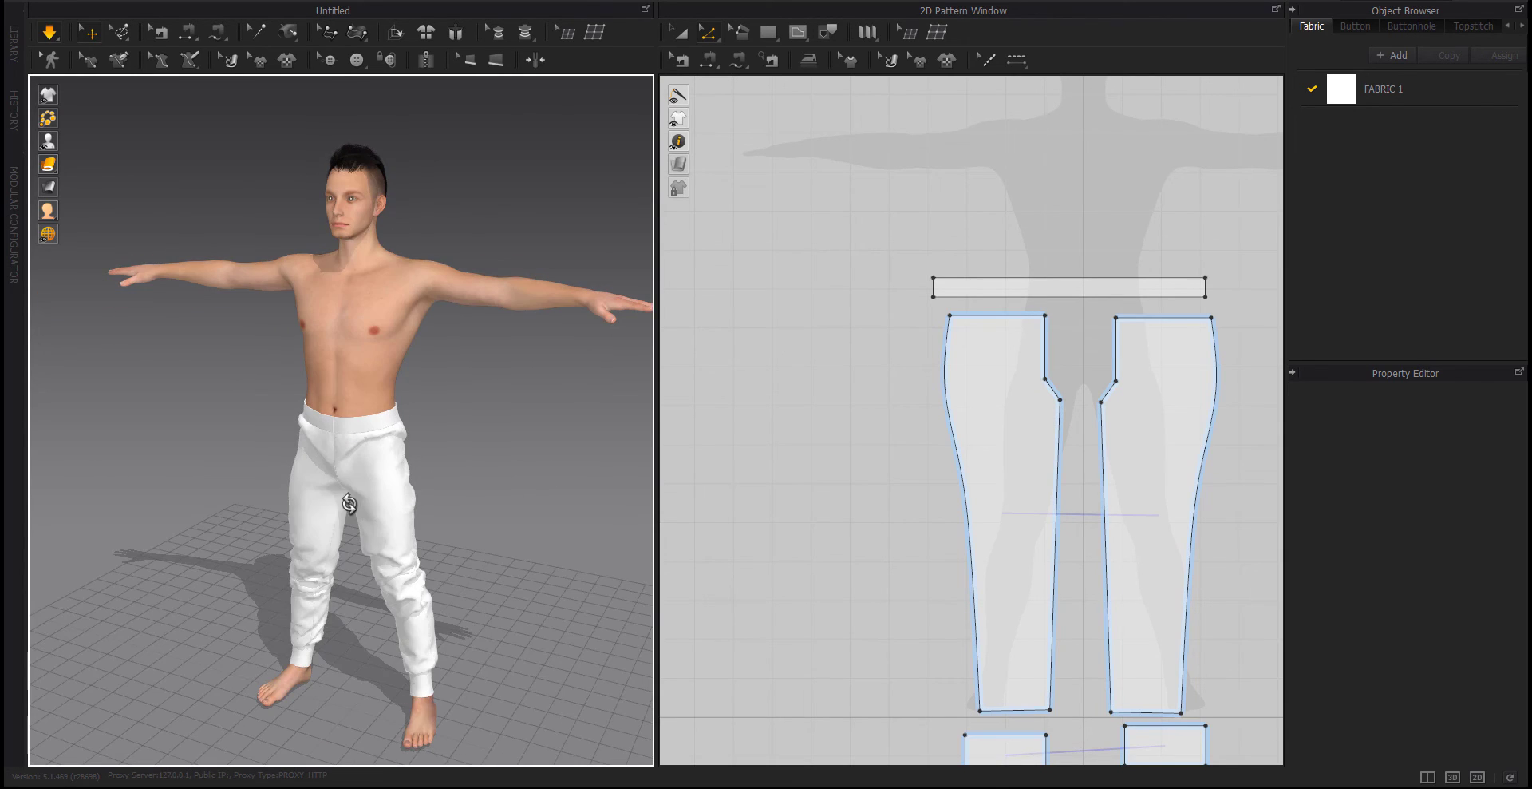
left_click(327, 482)
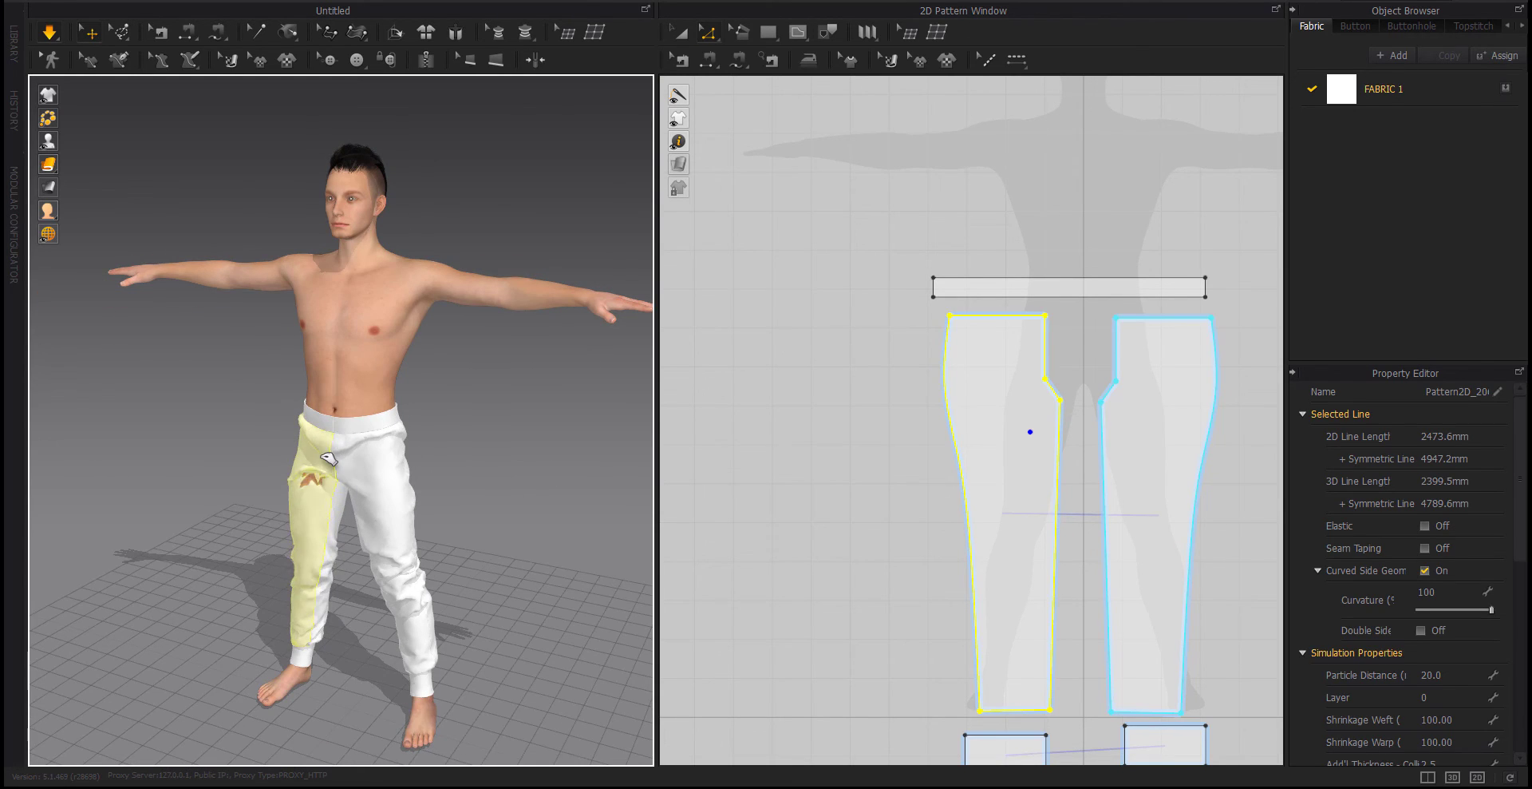
left_click(409, 498)
scroll(358, 455, "up", 2)
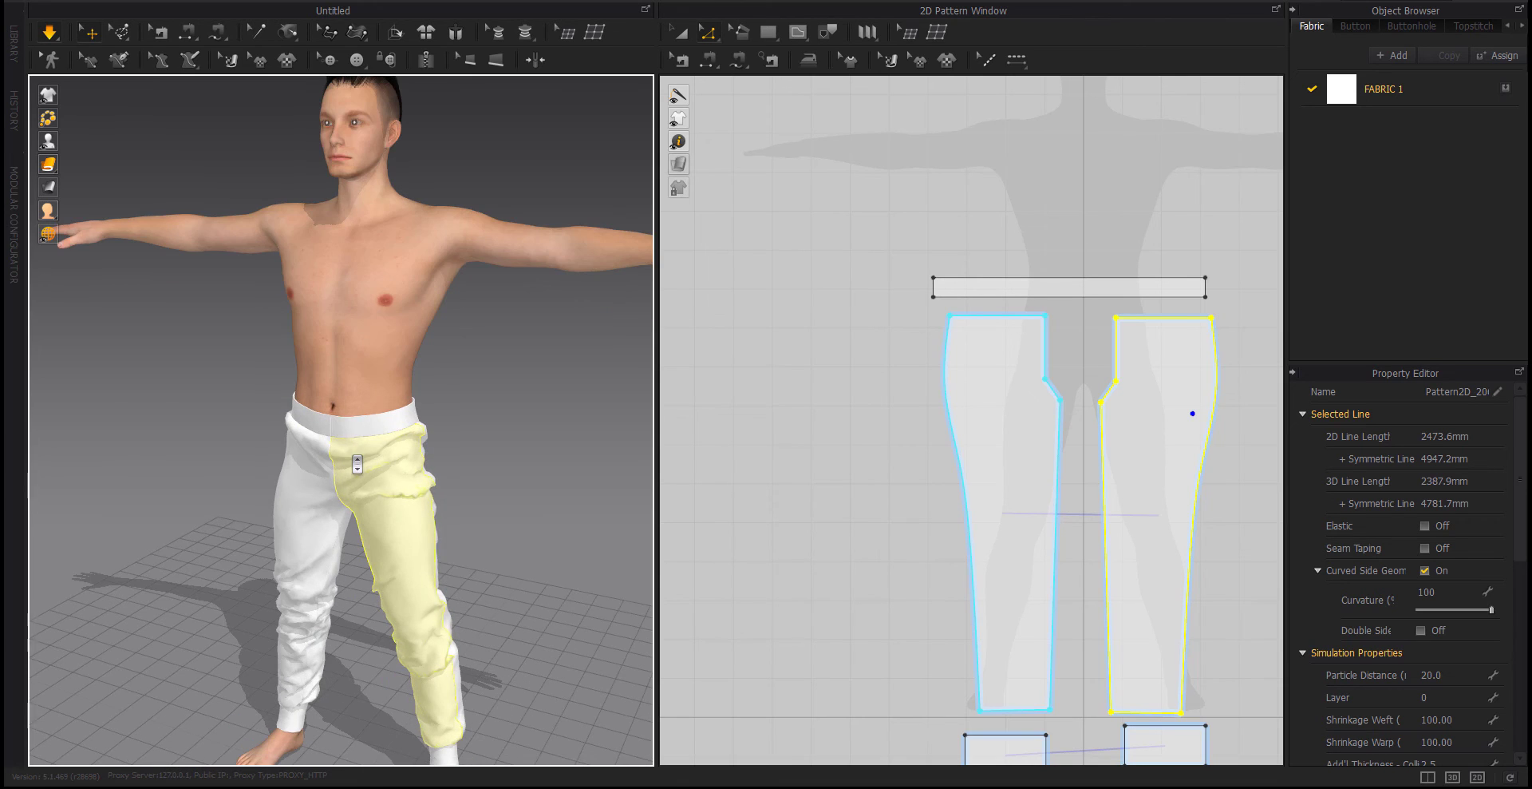
mouse_move(176, 420)
right_mouse_down()
mouse_move(582, 413)
mouse_move(206, 430)
right_mouse_up()
left_click(198, 423)
scroll(195, 424, "down", 3)
scroll(223, 399, "down", 2)
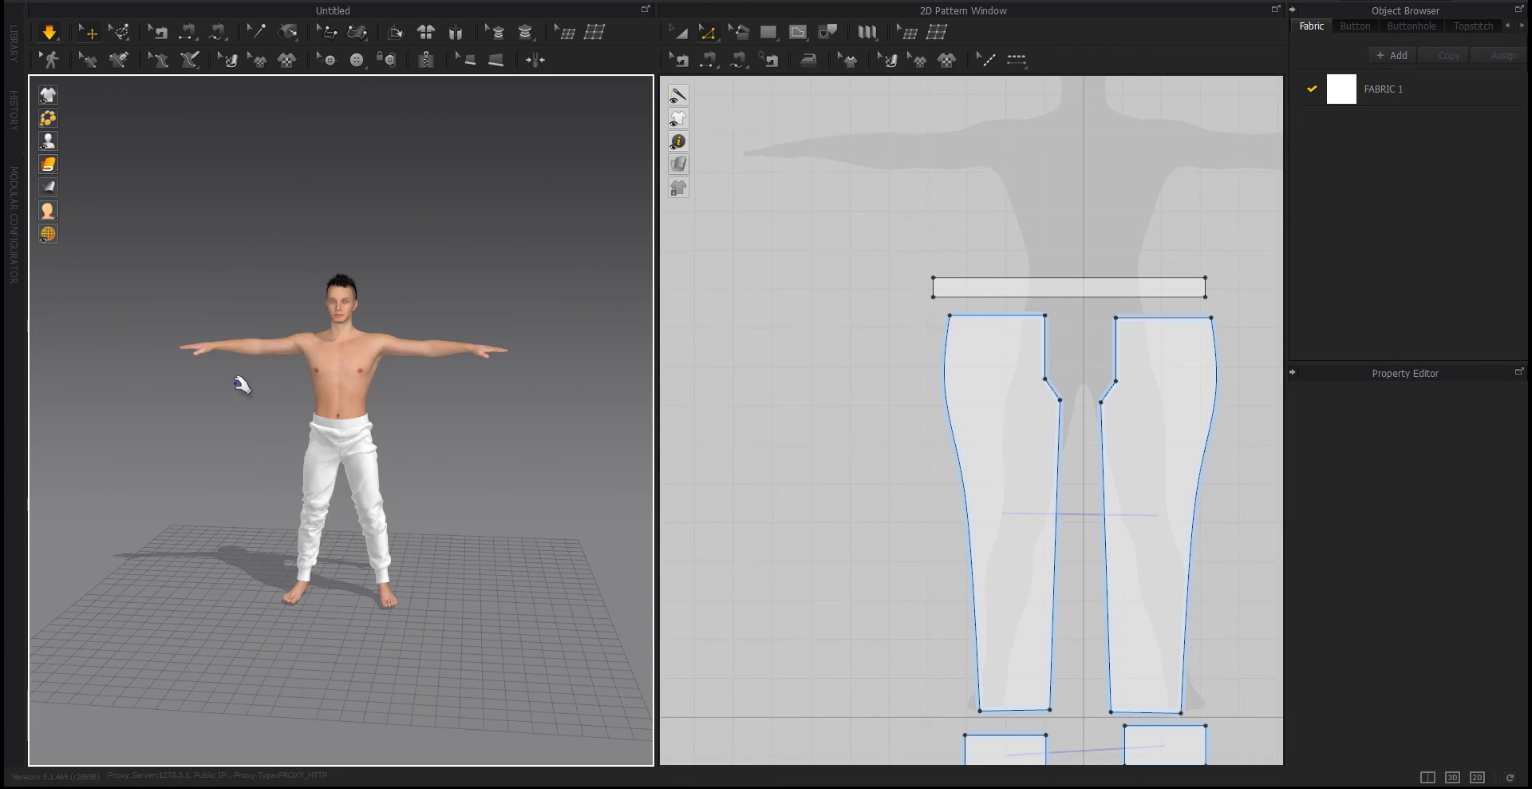
middle_click_drag(240, 383, 240, 479)
scroll(925, 338, "down", 5)
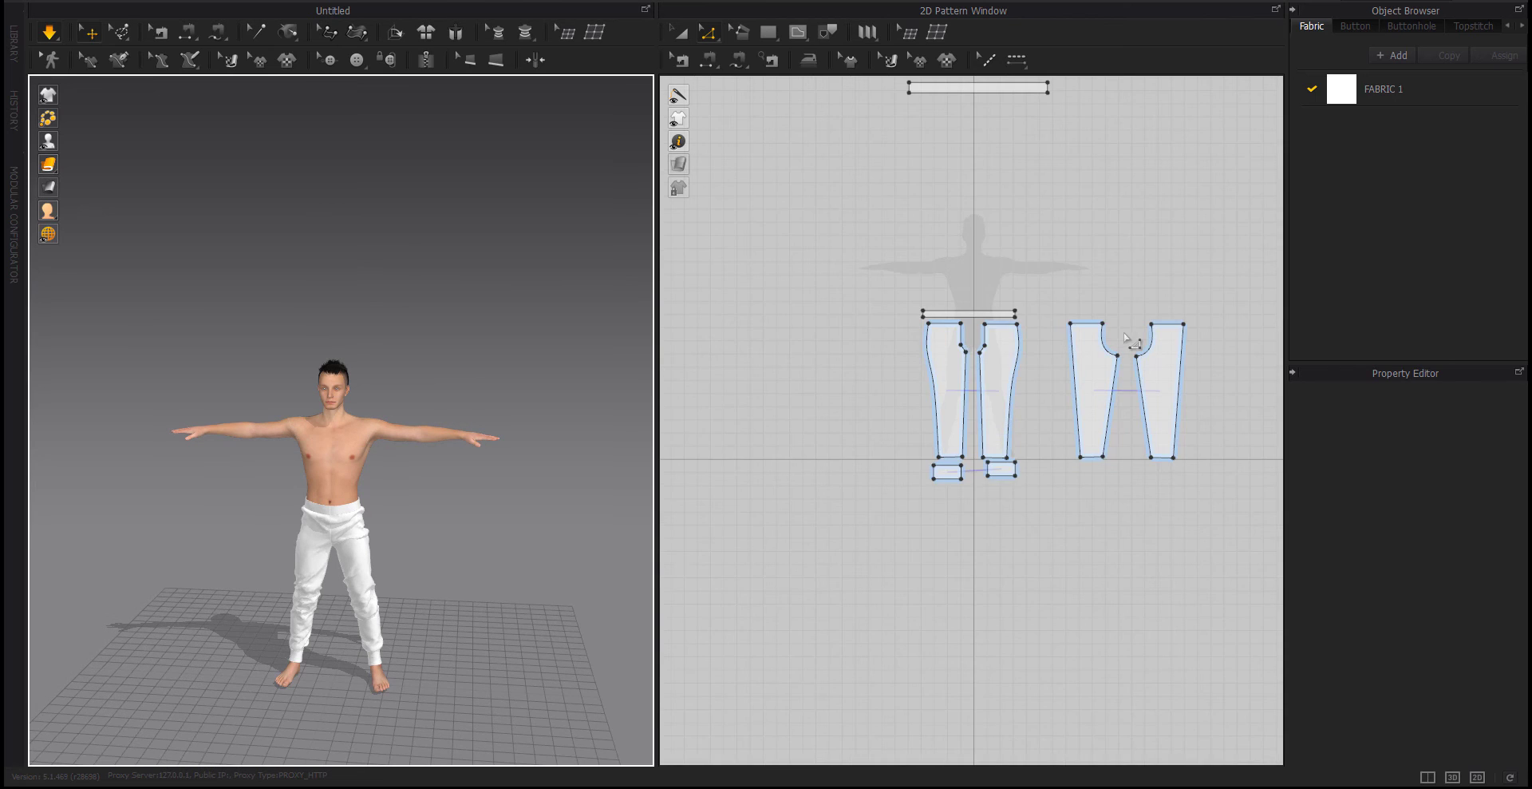
Box-select the jogger pattern pieces and drag them off to the right
middle_click_drag(1127, 339, 961, 393)
left_click_drag(1083, 330, 779, 546)
left_click_drag(868, 447, 1093, 393)
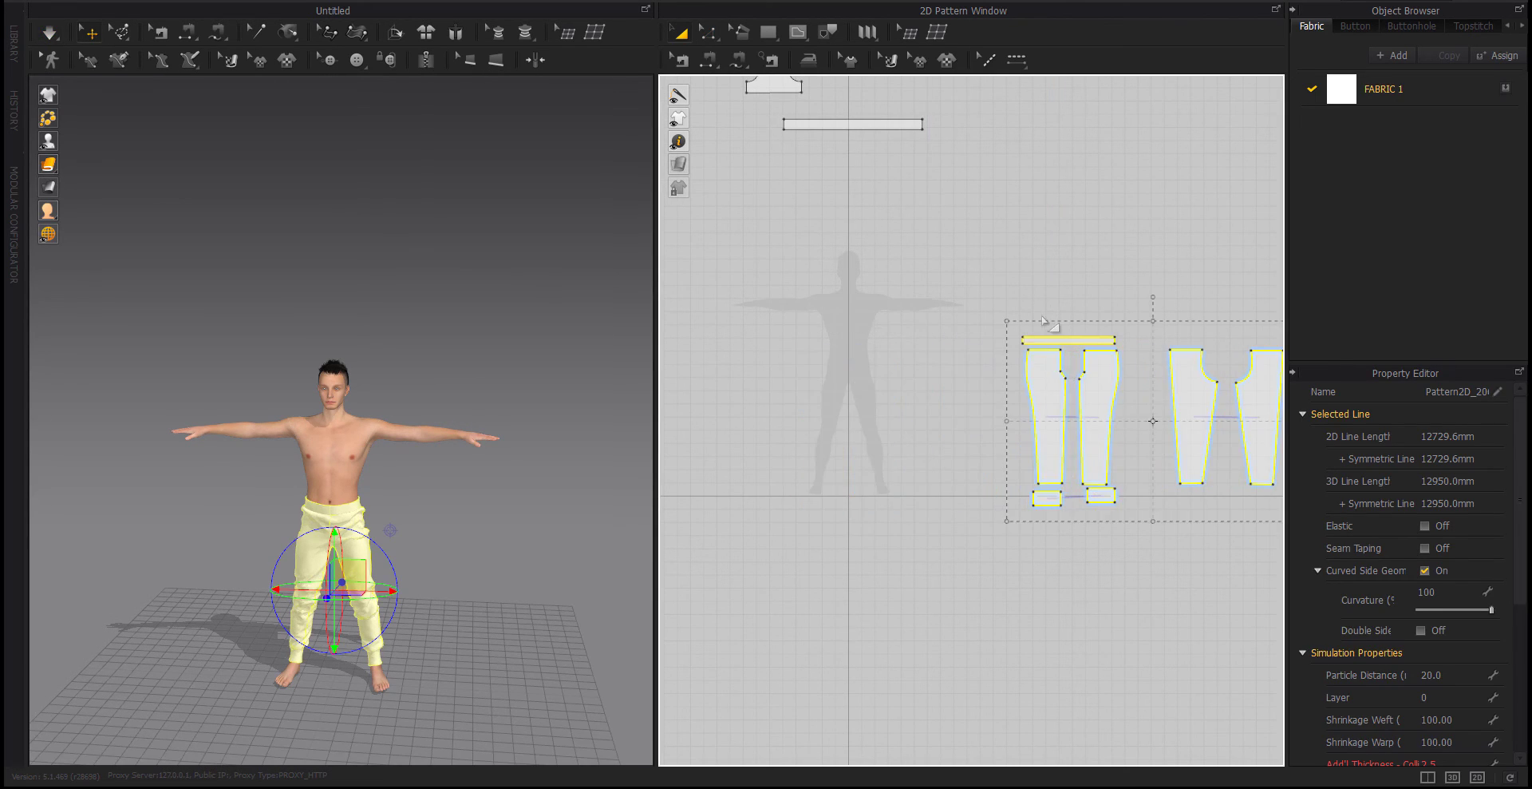
Bring the hoodie pattern pieces into view, box-select them and reposition them
middle_click_drag(1018, 435, 1069, 683)
middle_click_drag(1139, 192, 1131, 302)
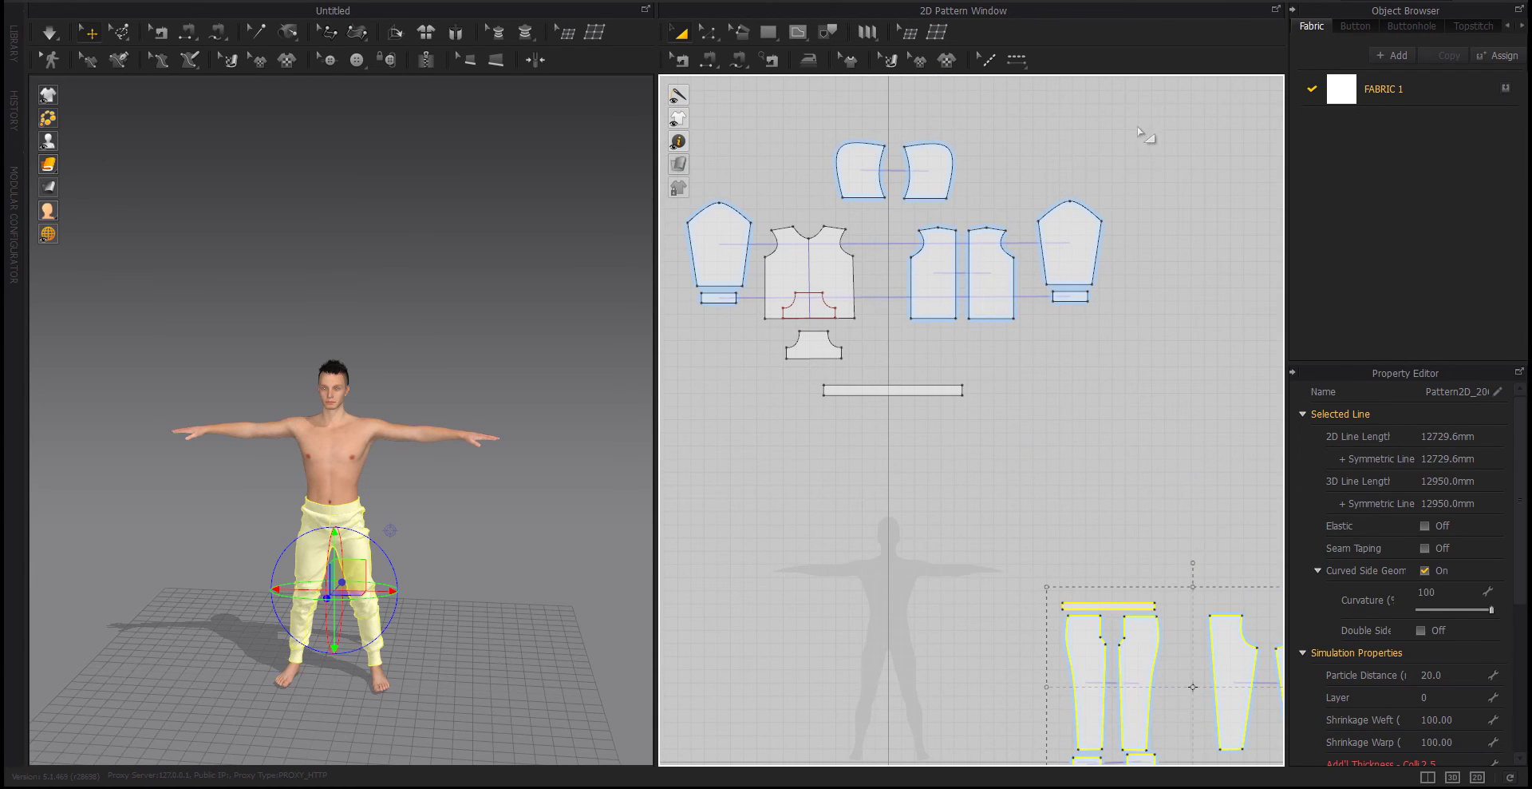
left_click_drag(1139, 135, 700, 491)
mouse_move(804, 263)
left_mouse_down()
mouse_move(1126, 375)
mouse_move(897, 372)
left_mouse_up()
Activate the hoodie pieces and show them as 3D patterns on the avatar
right_click(899, 375)
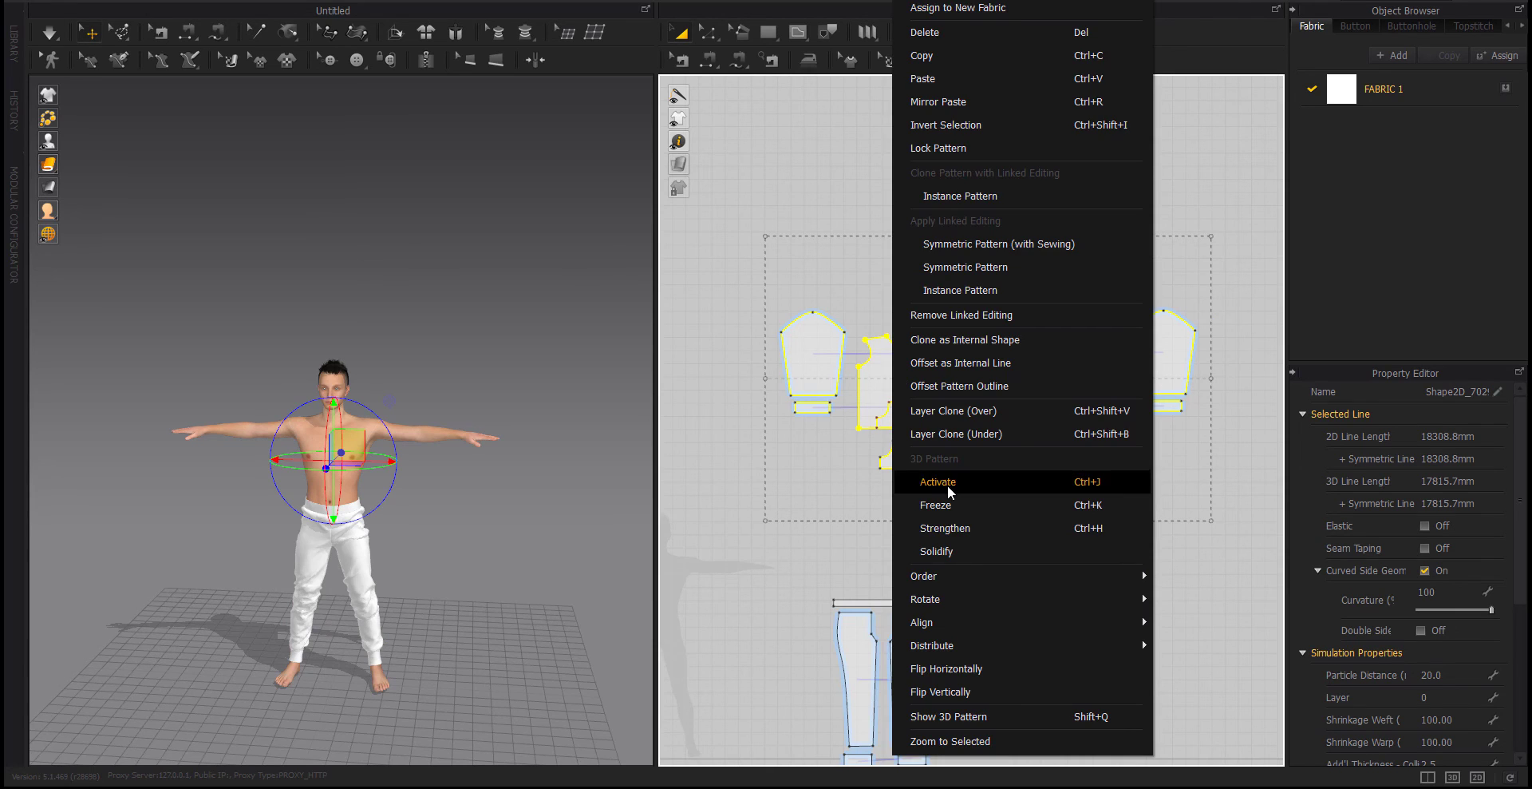
left_click(940, 481)
right_click(897, 401)
left_click(938, 735)
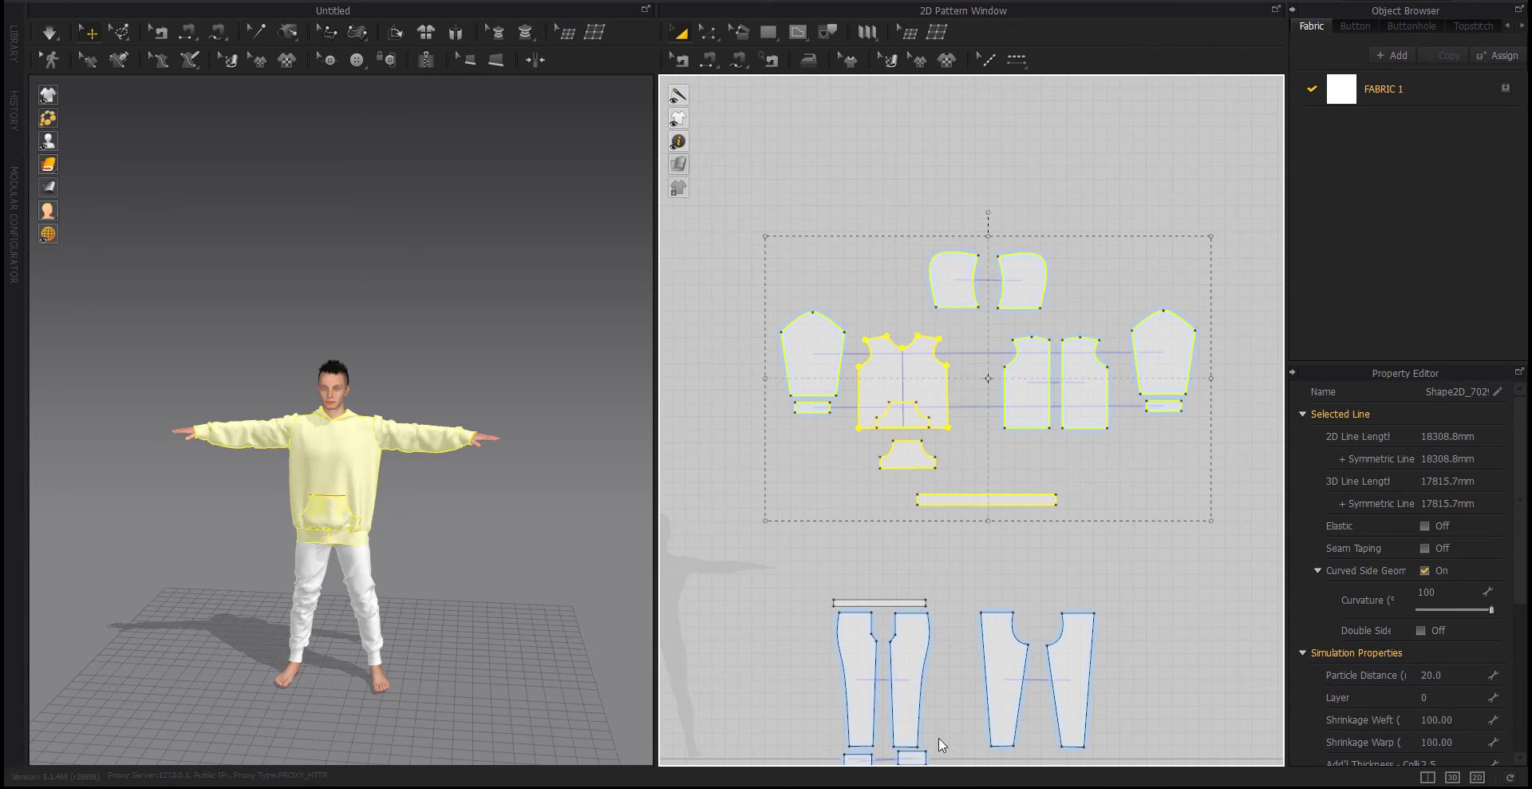
scroll(476, 519, "up", 5)
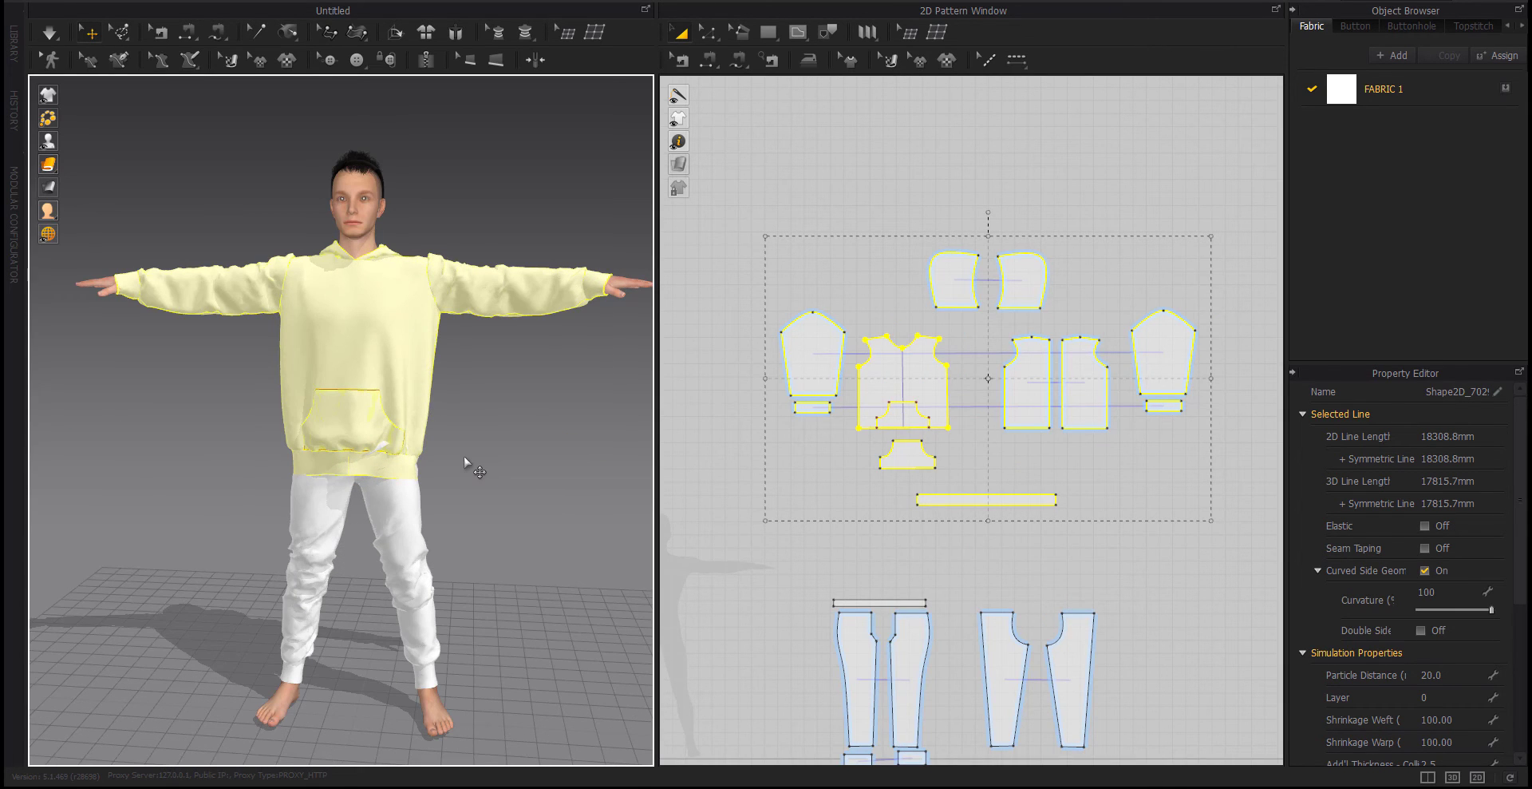
Simulate so the hoodie drapes over the joggers, then stop it and reframe both views
key("space")
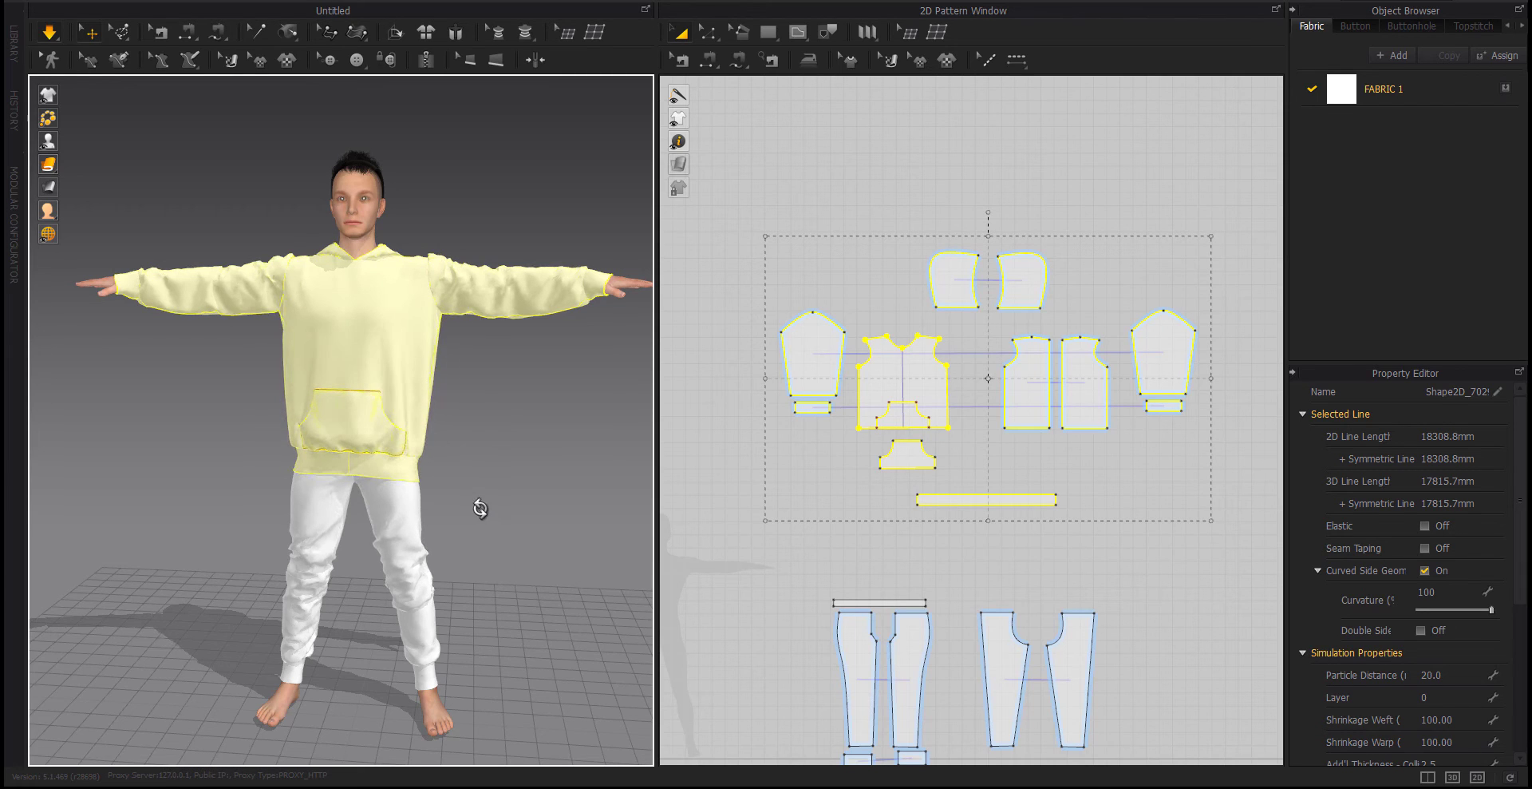
mouse_move(479, 508)
right_mouse_down()
mouse_move(427, 497)
mouse_move(503, 495)
right_mouse_up()
left_click(496, 470)
left_click(389, 427)
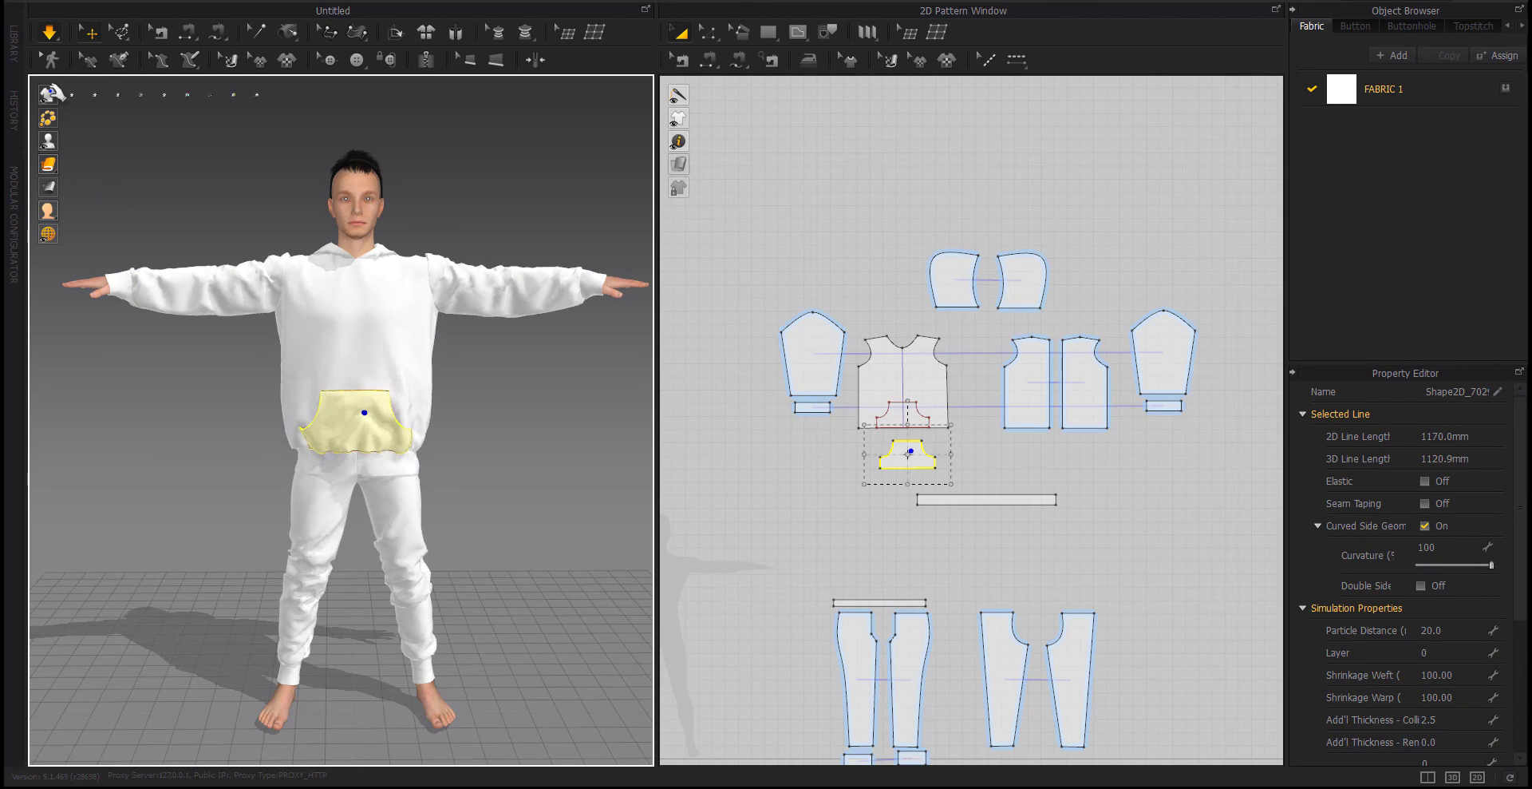
key("space")
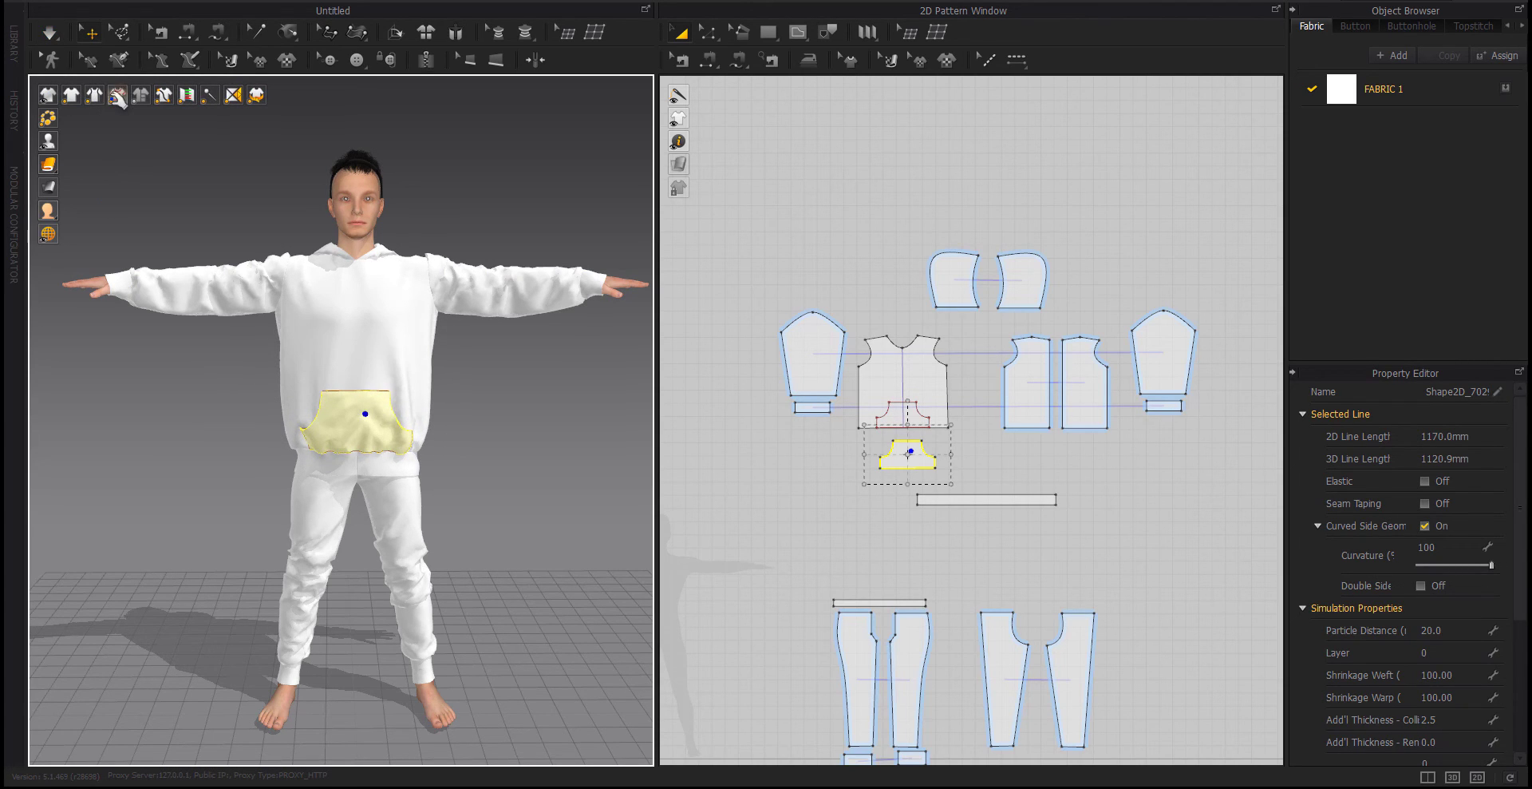
left_click(140, 557)
mouse_move(140, 557)
right_mouse_down()
mouse_move(352, 561)
mouse_move(438, 537)
mouse_move(130, 567)
mouse_move(392, 519)
right_mouse_up()
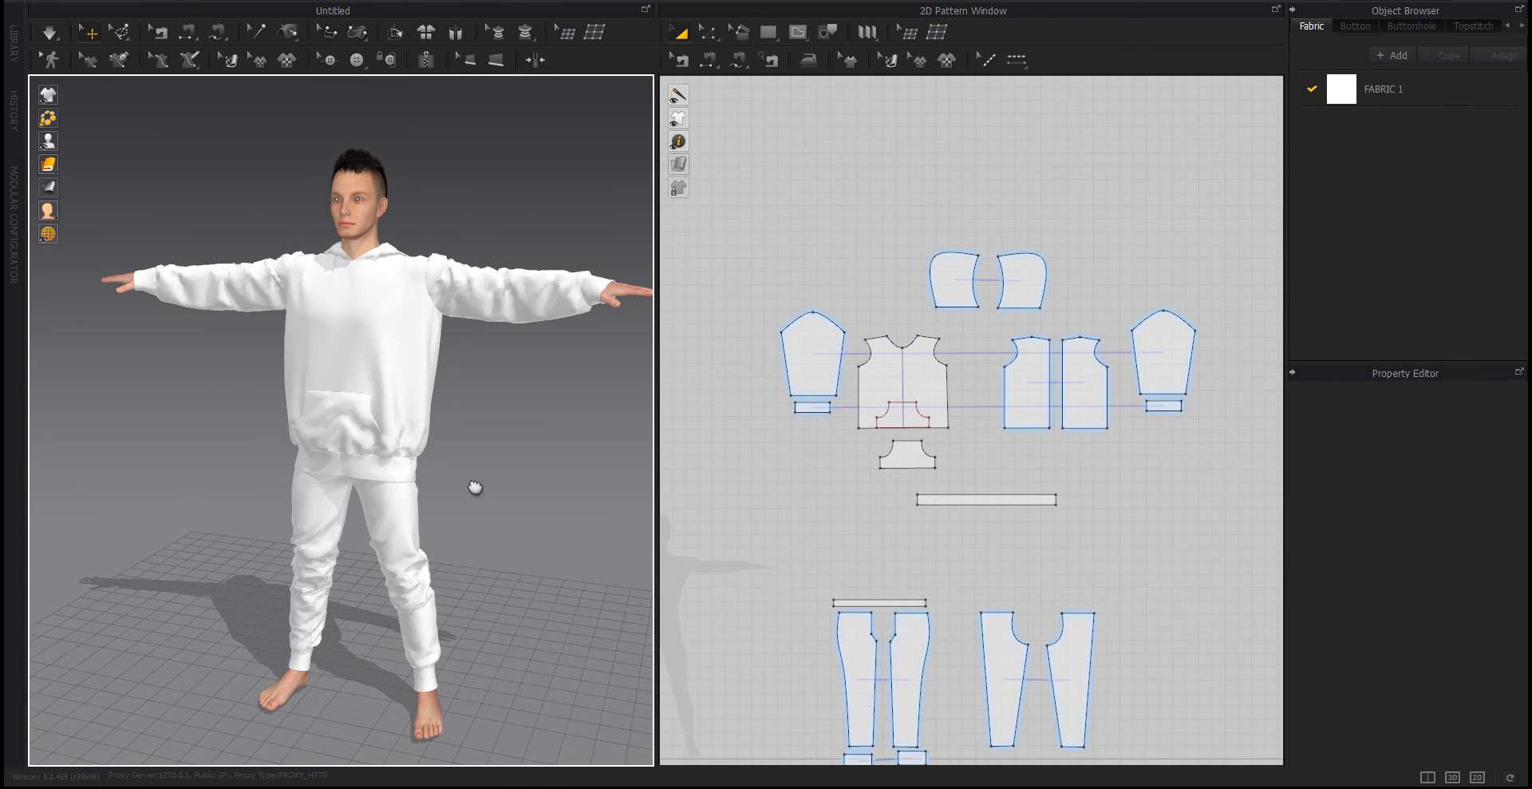
middle_click_drag(476, 486, 423, 487)
mouse_move(848, 489)
middle_mouse_down()
mouse_move(807, 365)
mouse_move(813, 404)
middle_mouse_up()
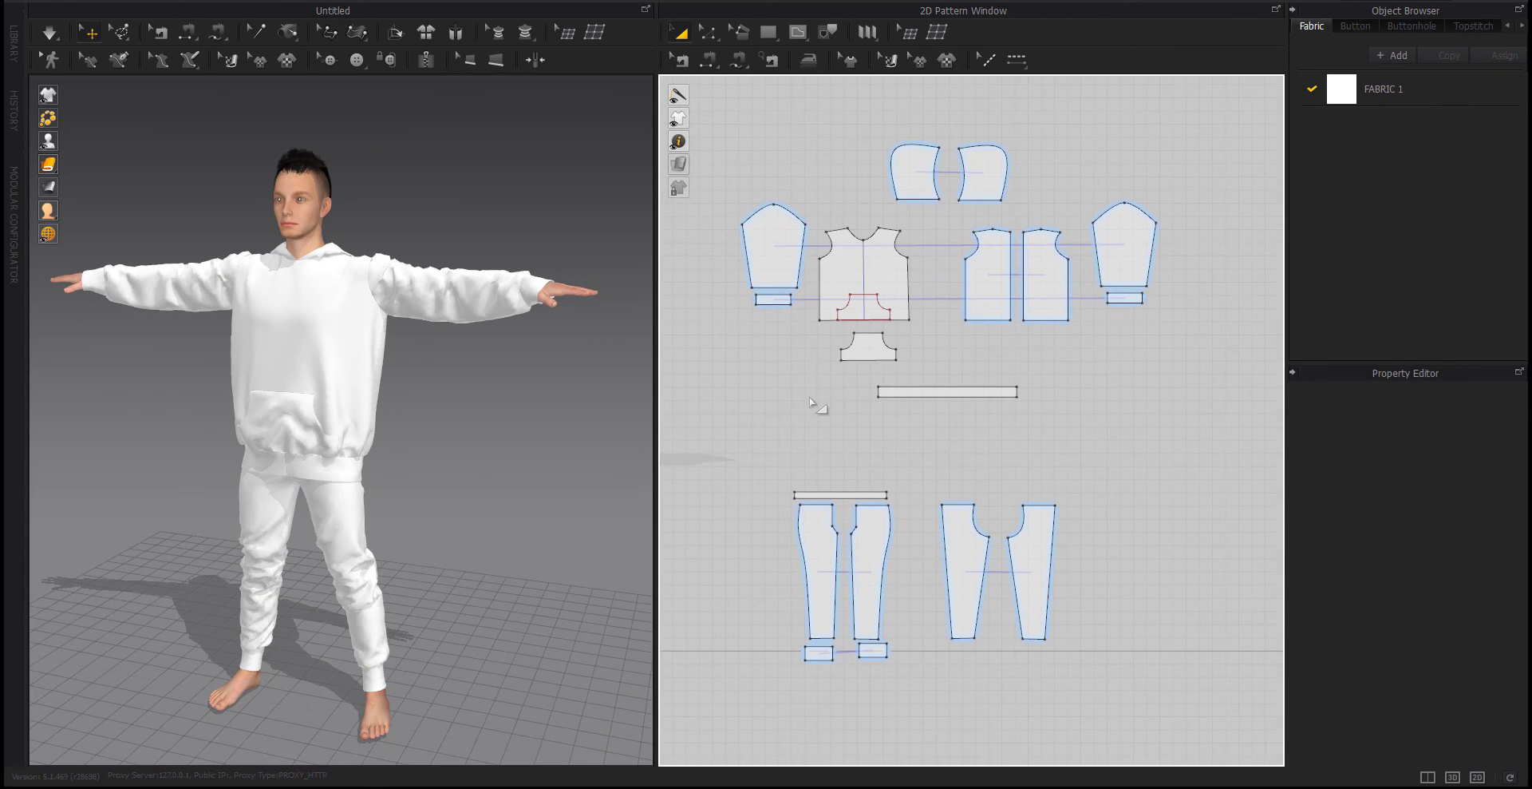
Box-select all pattern pieces and assign FABRIC 2, then undo that assignment
left_click_drag(808, 412, 807, 412)
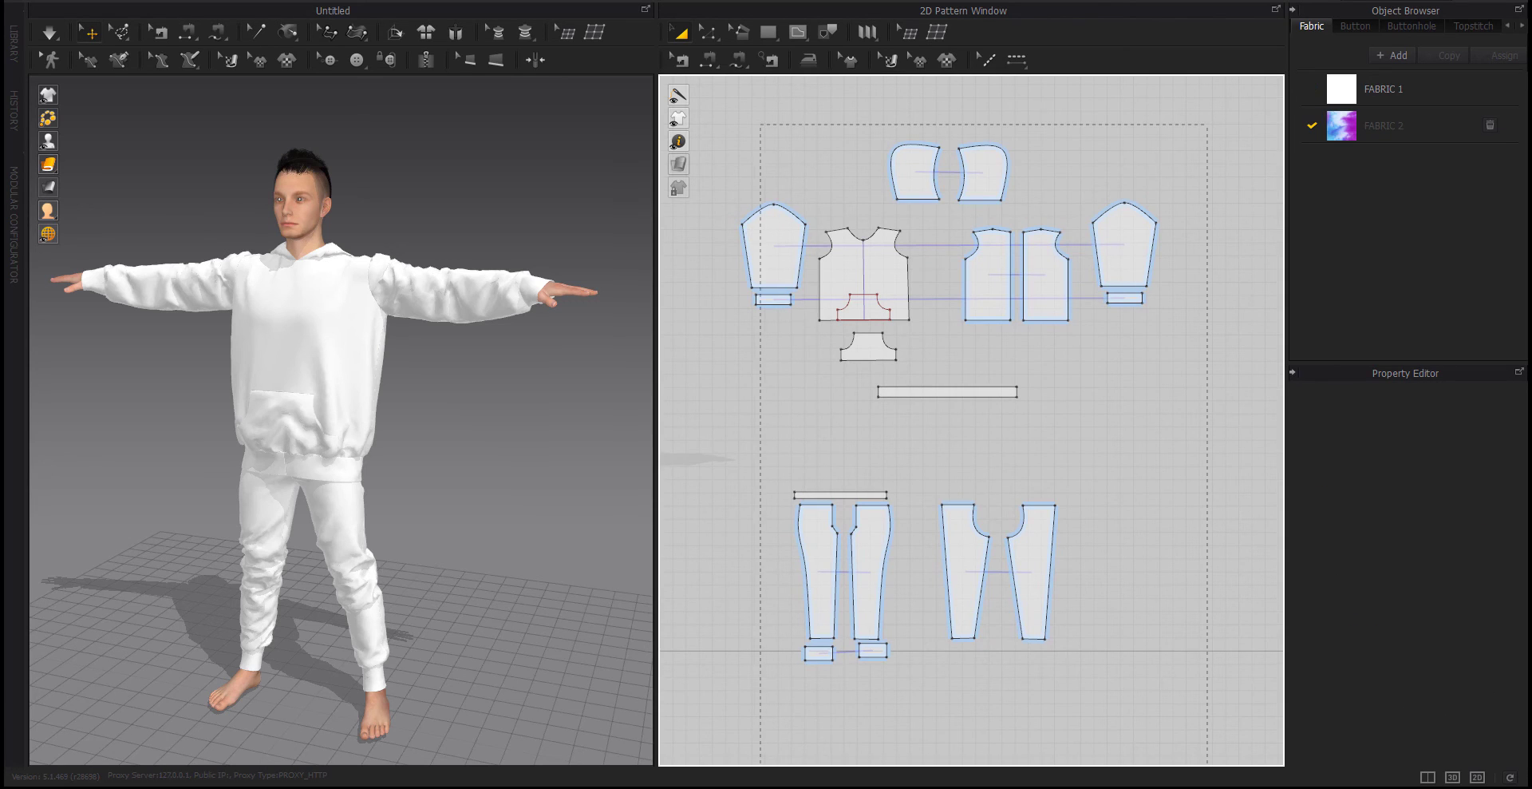
left_click_drag(685, 758, 684, 759)
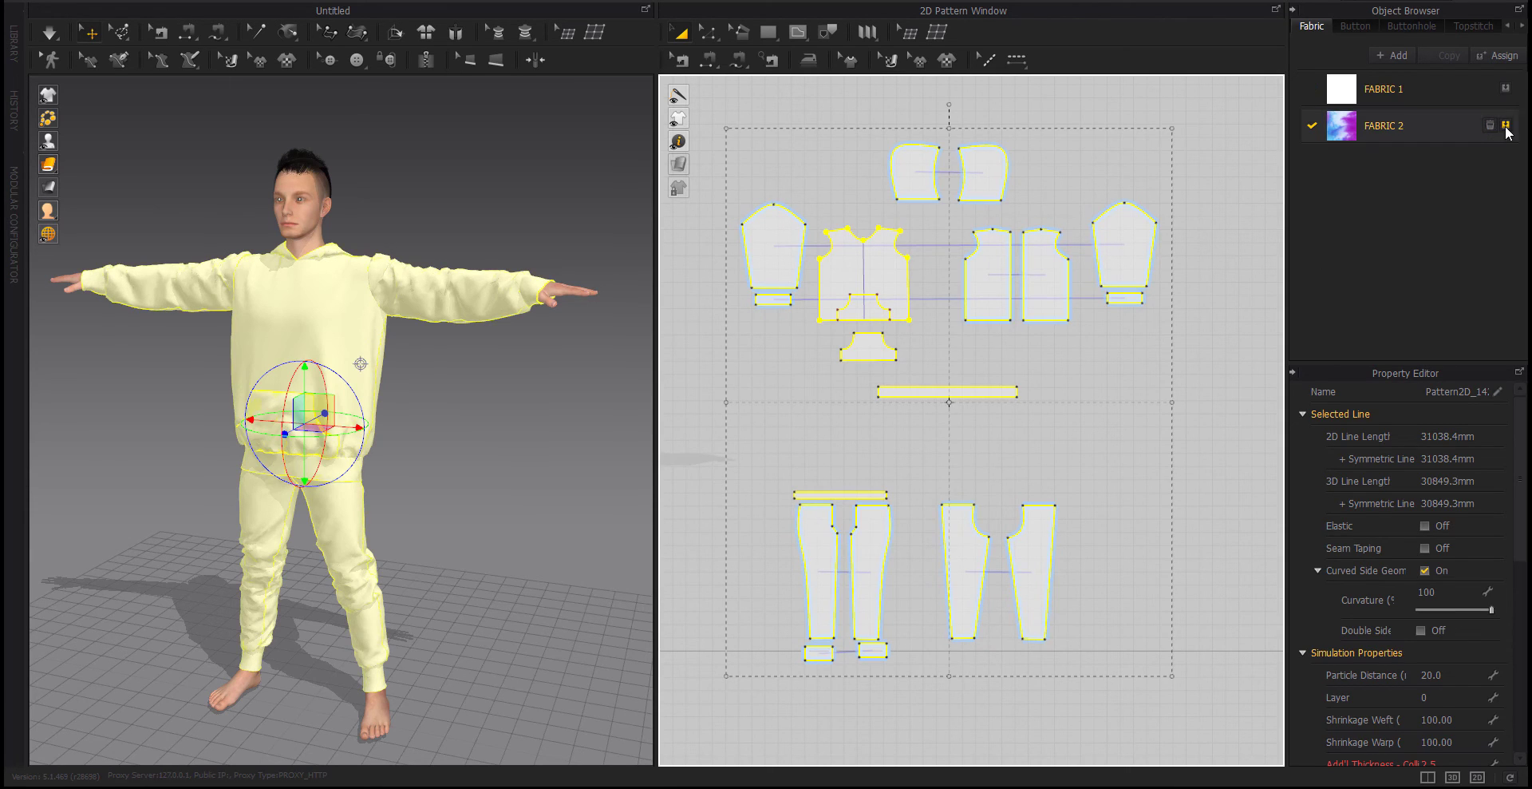
left_click(1506, 126)
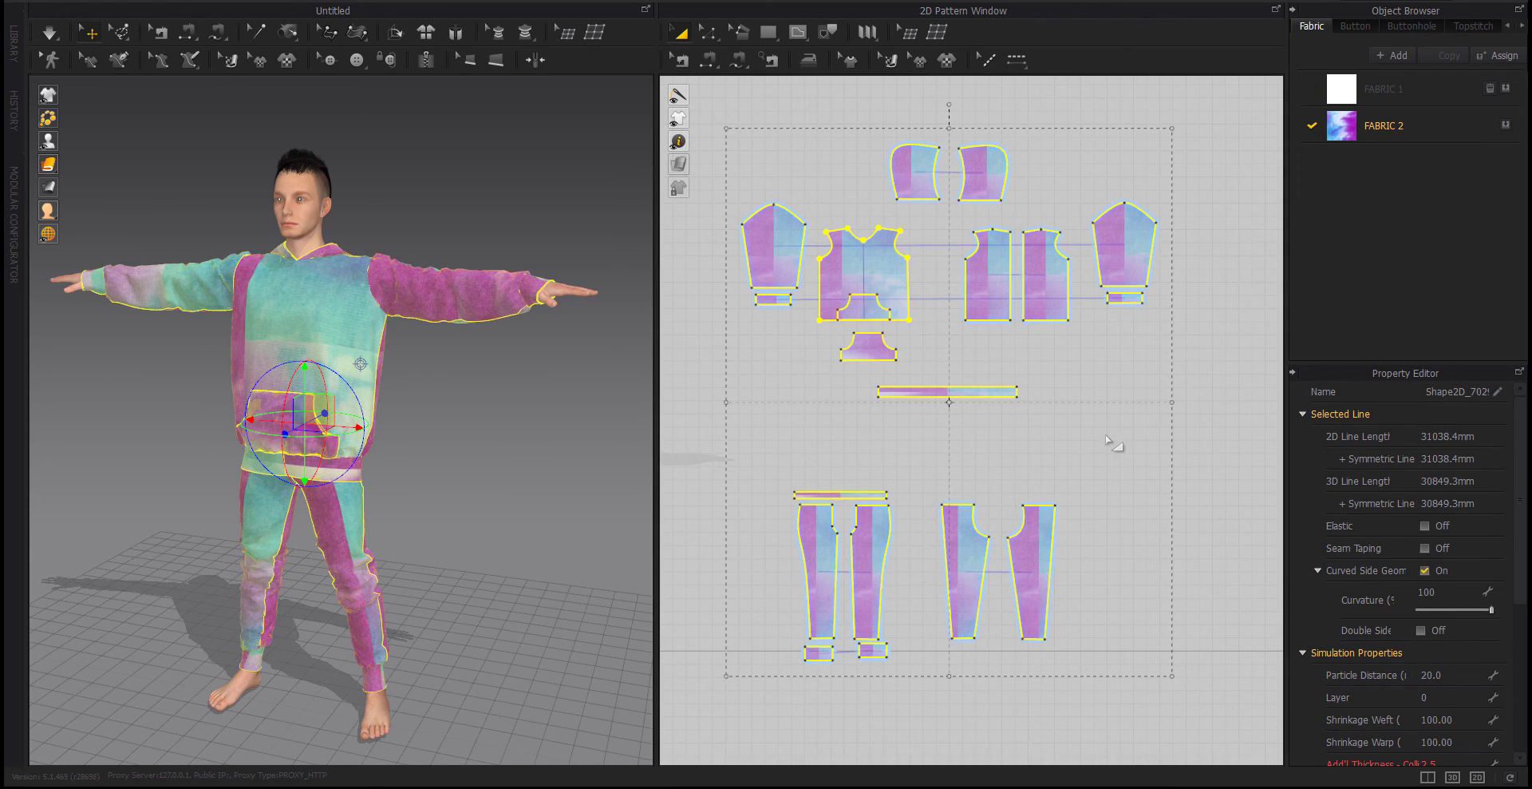
right_click_drag(418, 444, 458, 447)
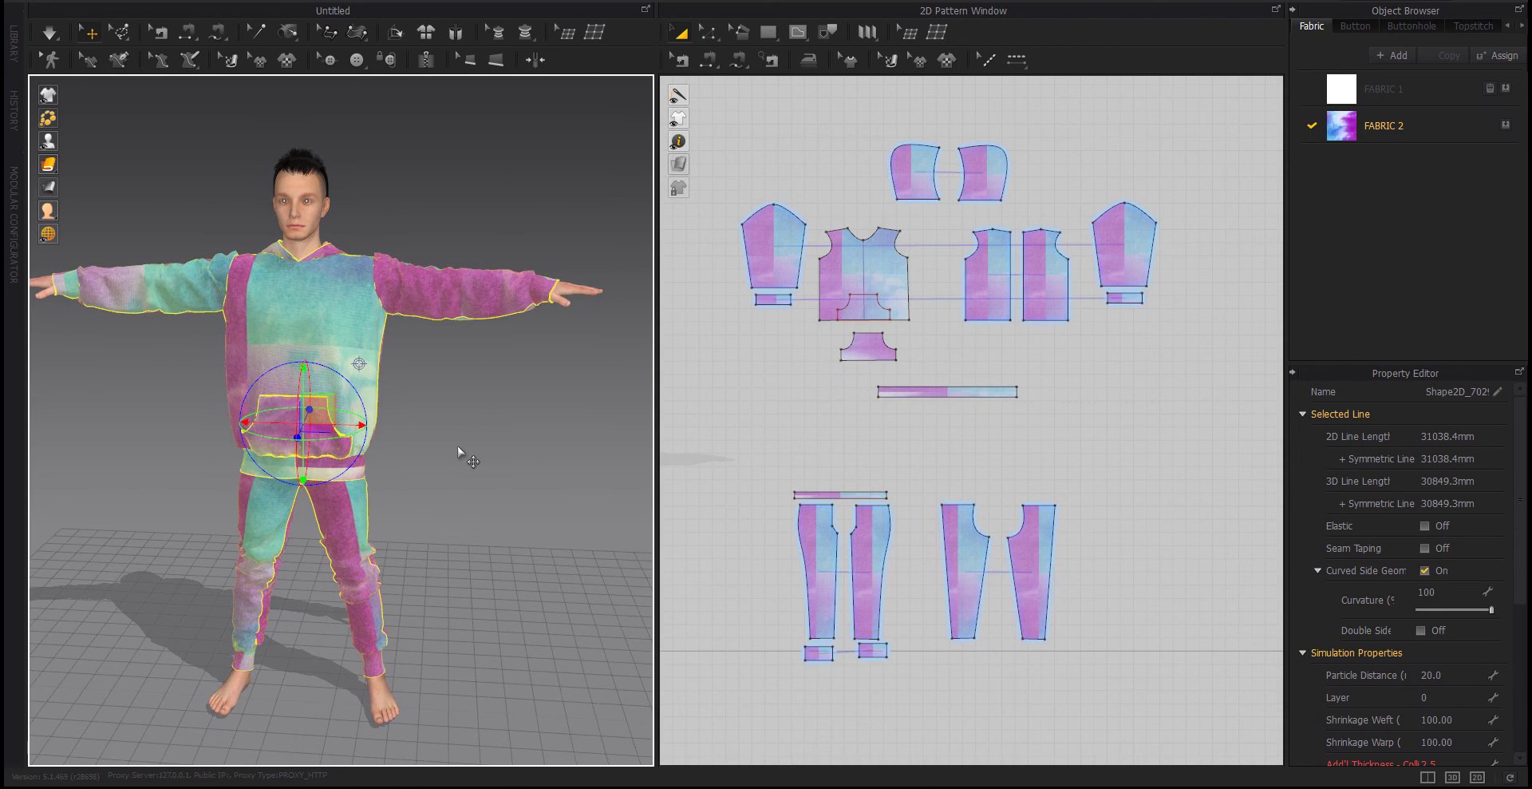
key("ctrl+z")
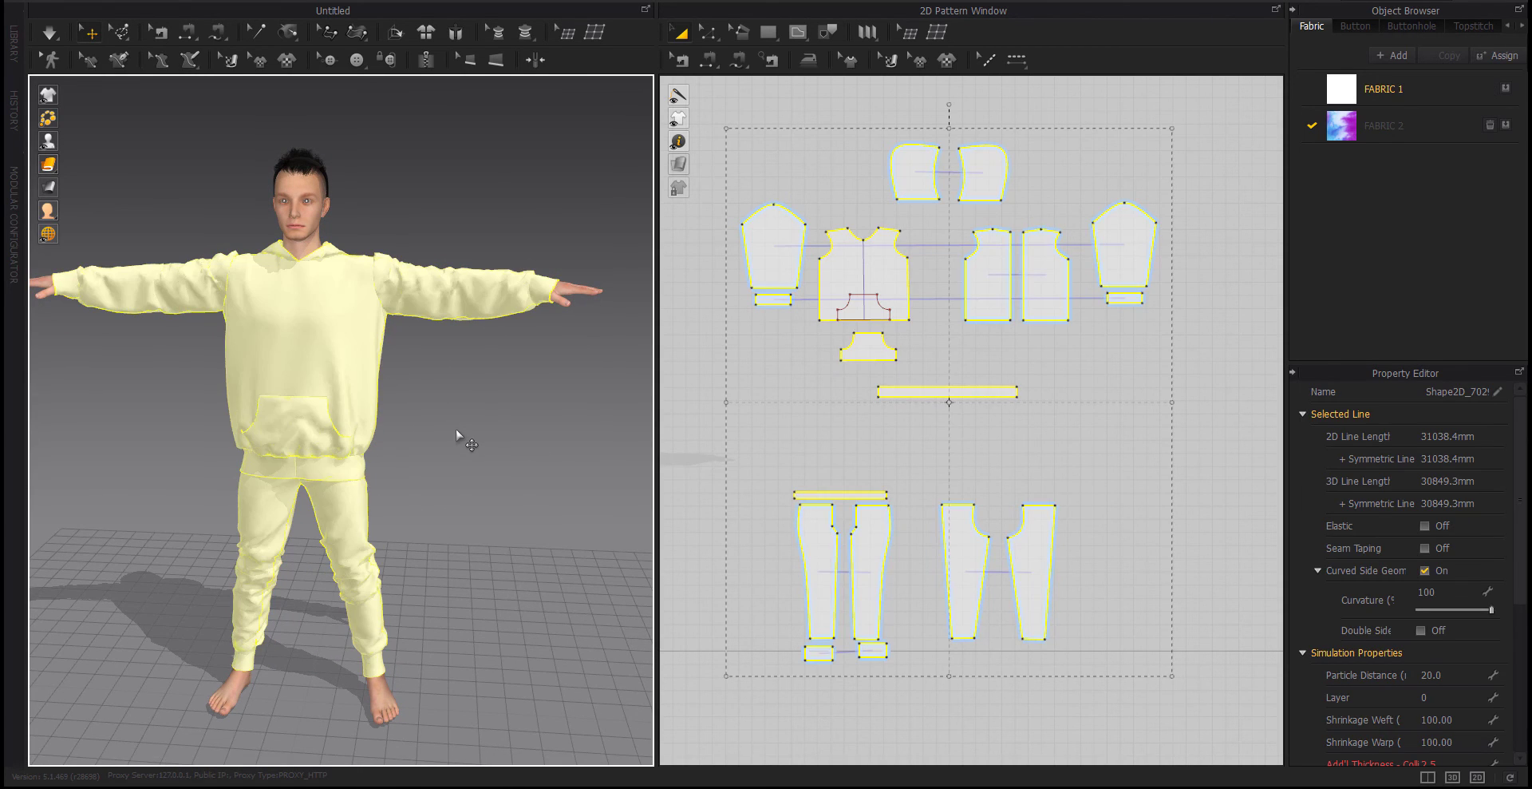
Select every piece with Ctrl+A and assign the tie-dye FABRIC 2 to all of them
left_click(770, 428)
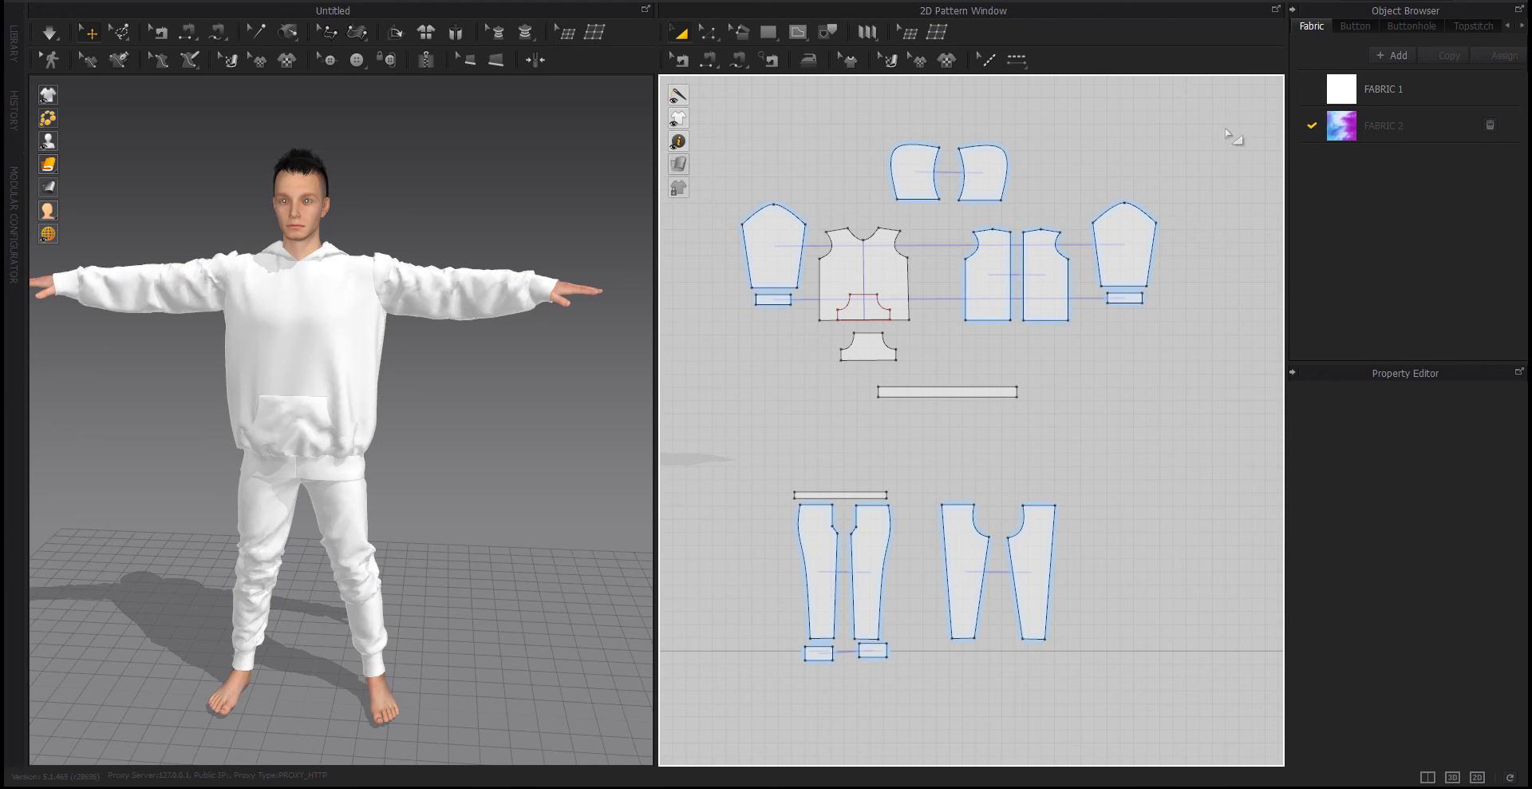
key("ctrl+a")
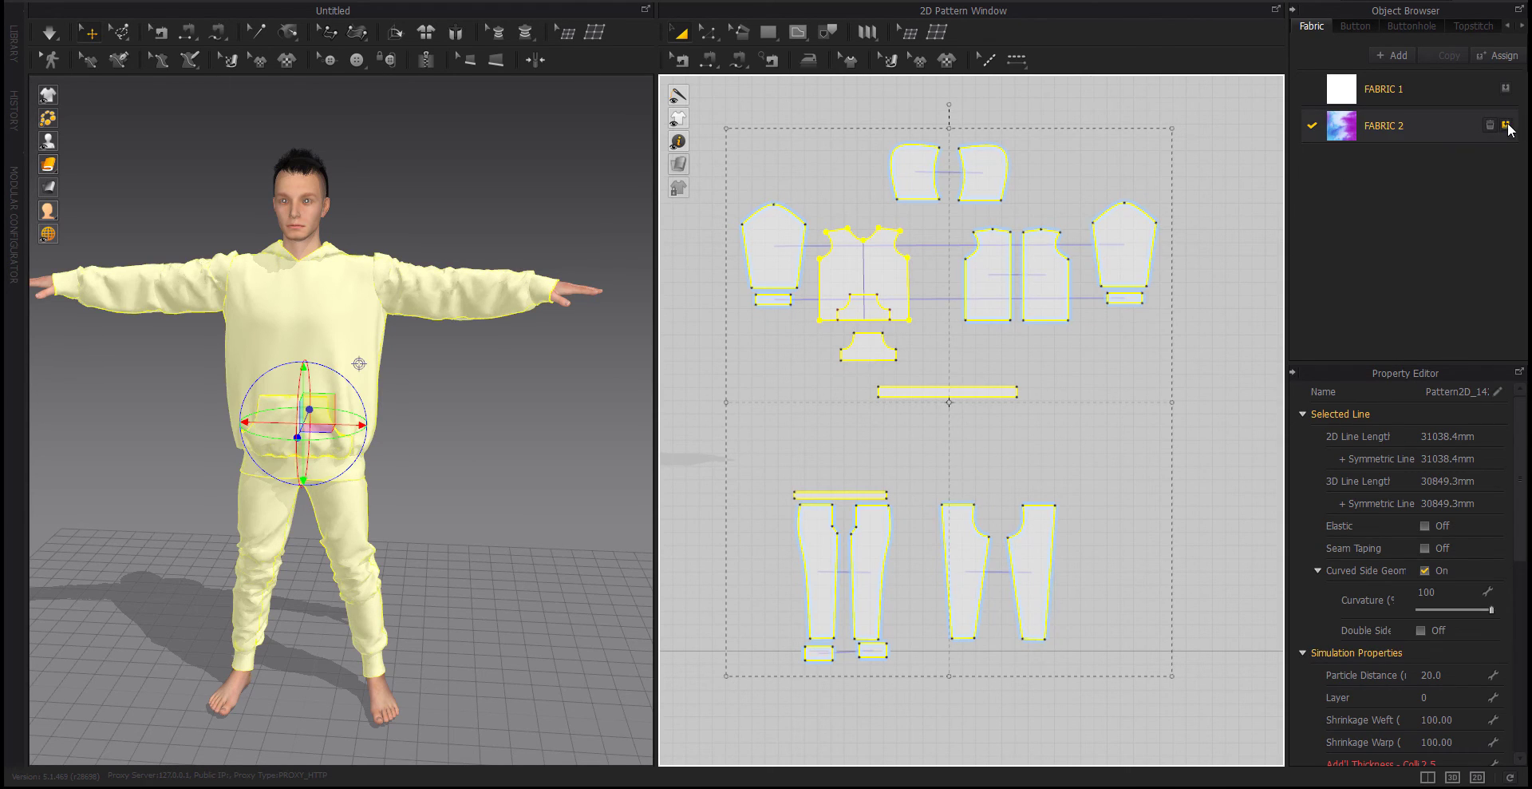
left_click(1507, 125)
left_click(451, 438)
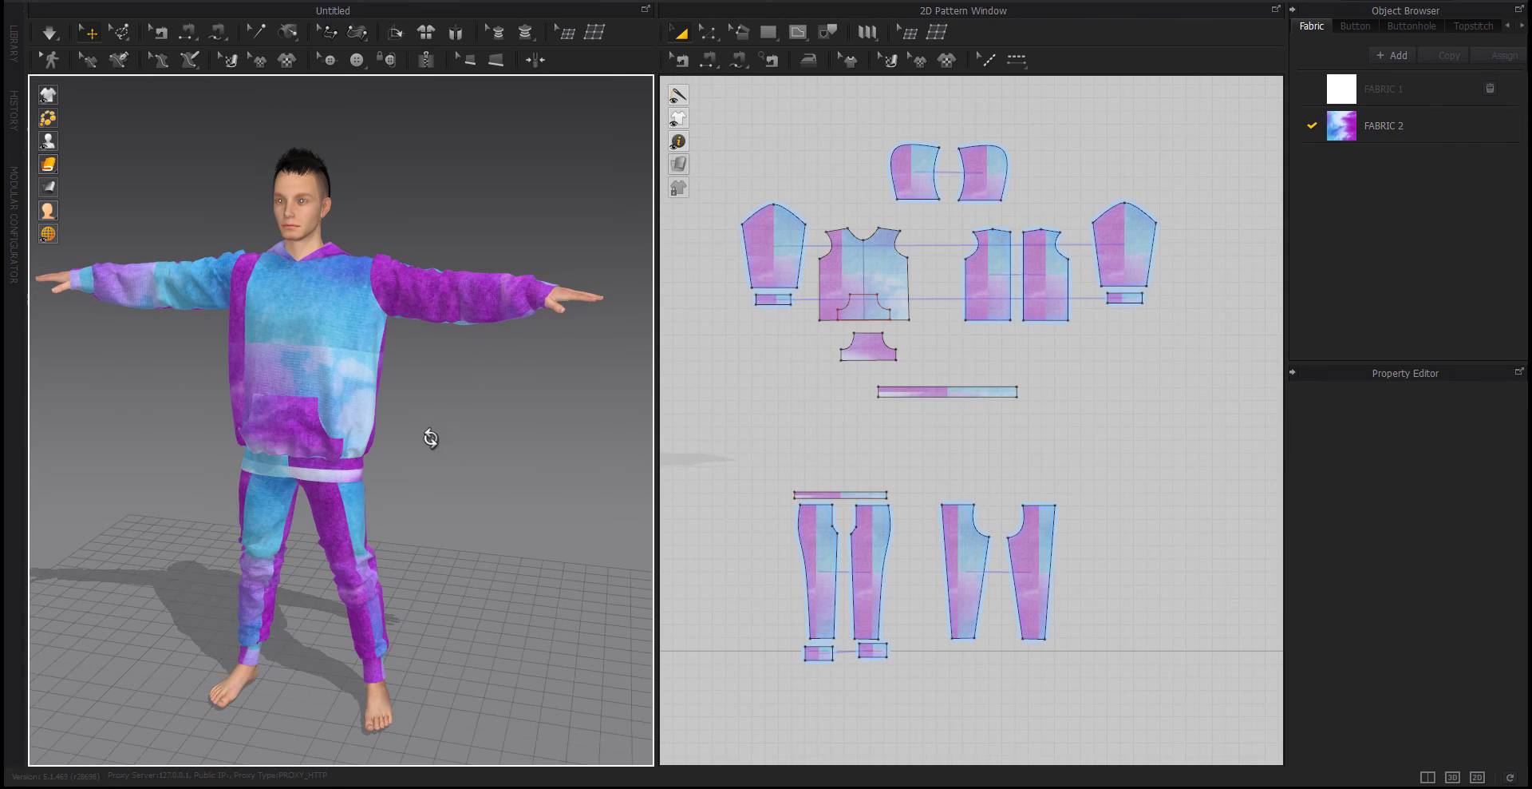
left_click_drag(1197, 149, 651, 451)
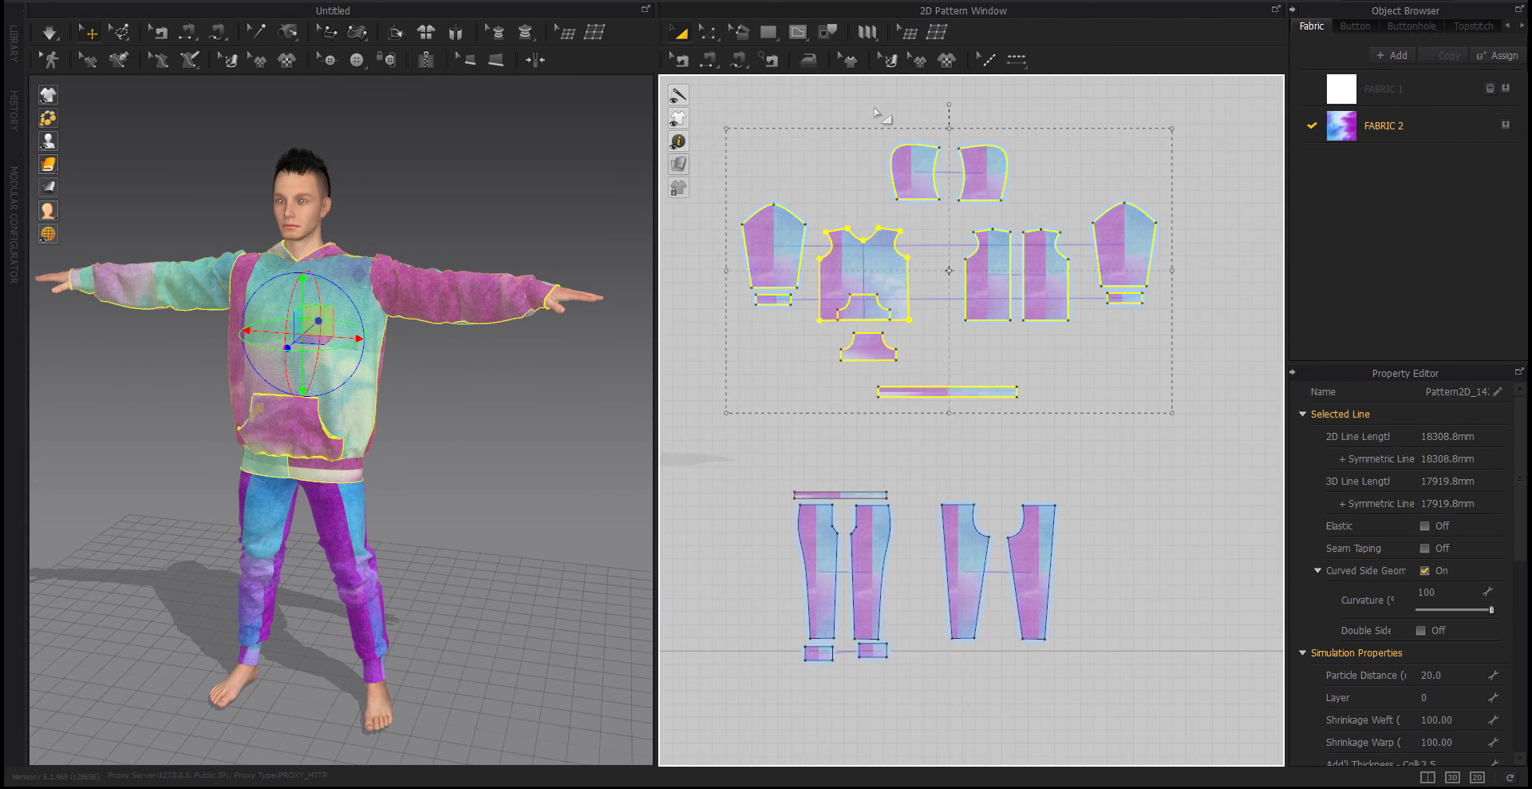
Enlarge the hoodie's tie-dye print into broad colour blocks and shift it onto the front bodice
left_click(888, 60)
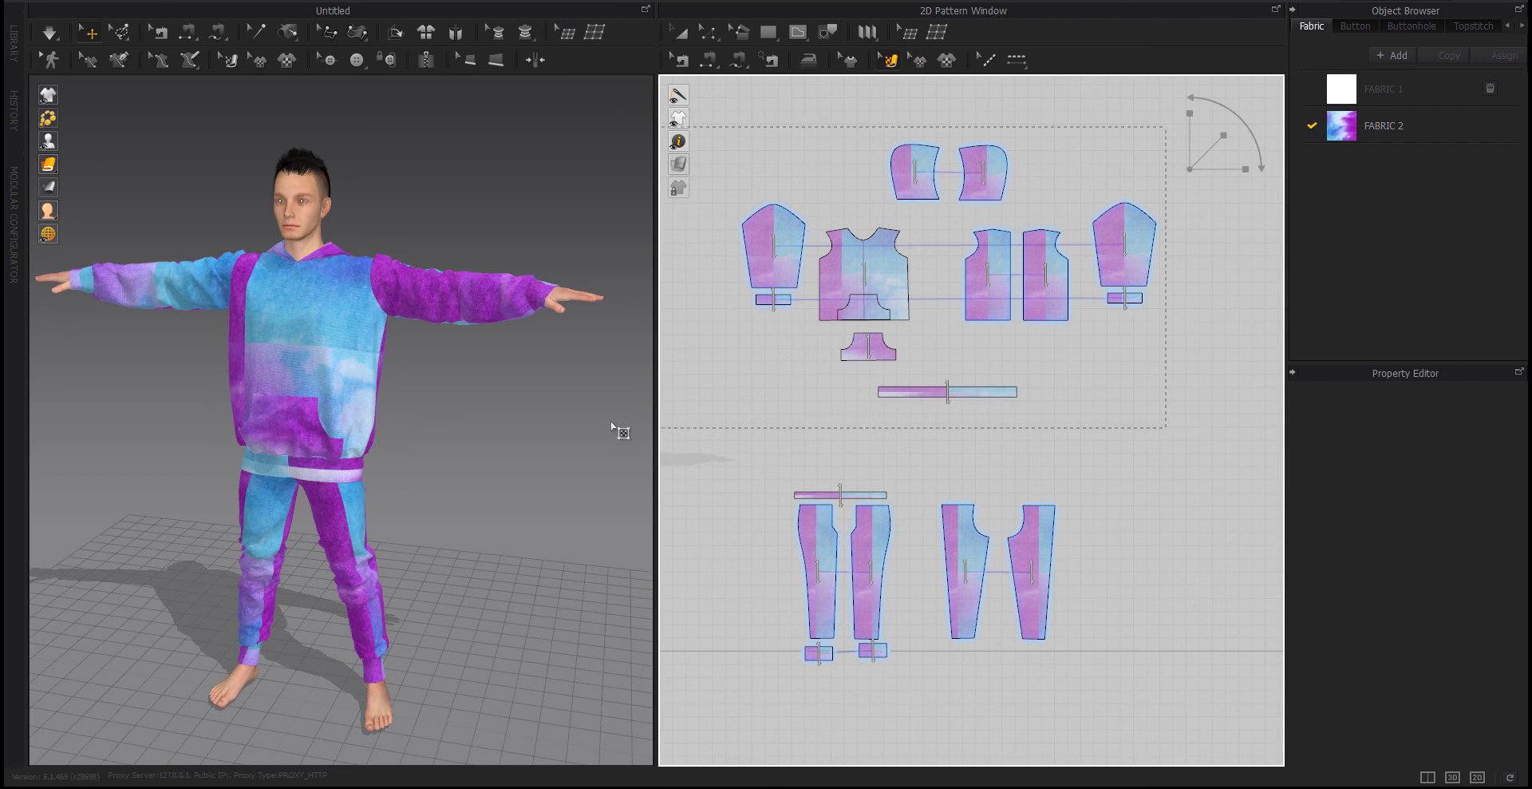
left_click_drag(664, 427, 1191, 214)
left_click_drag(1223, 136, 1225, 155)
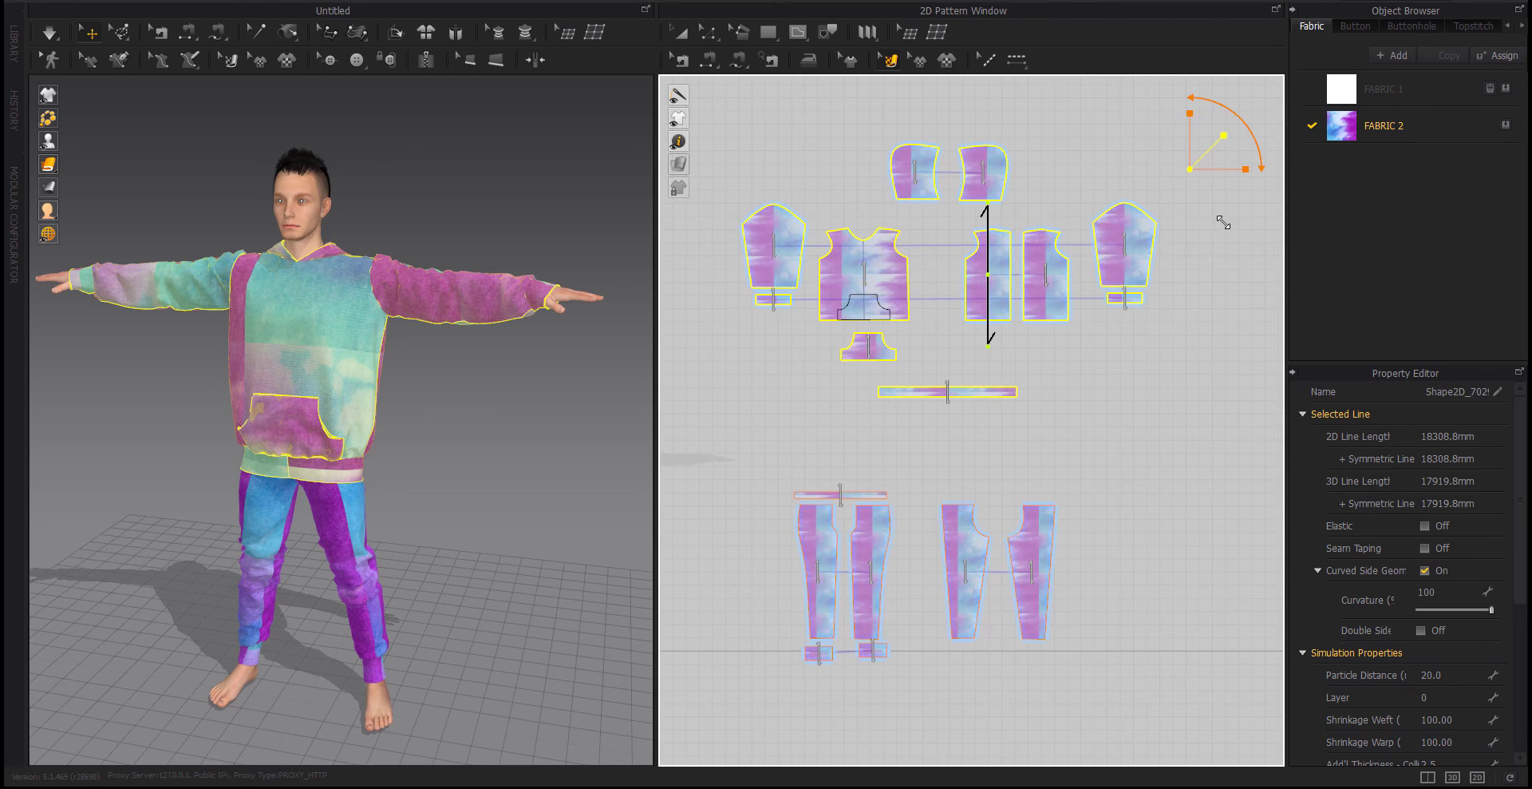
left_click_drag(1228, 218, 1212, 221)
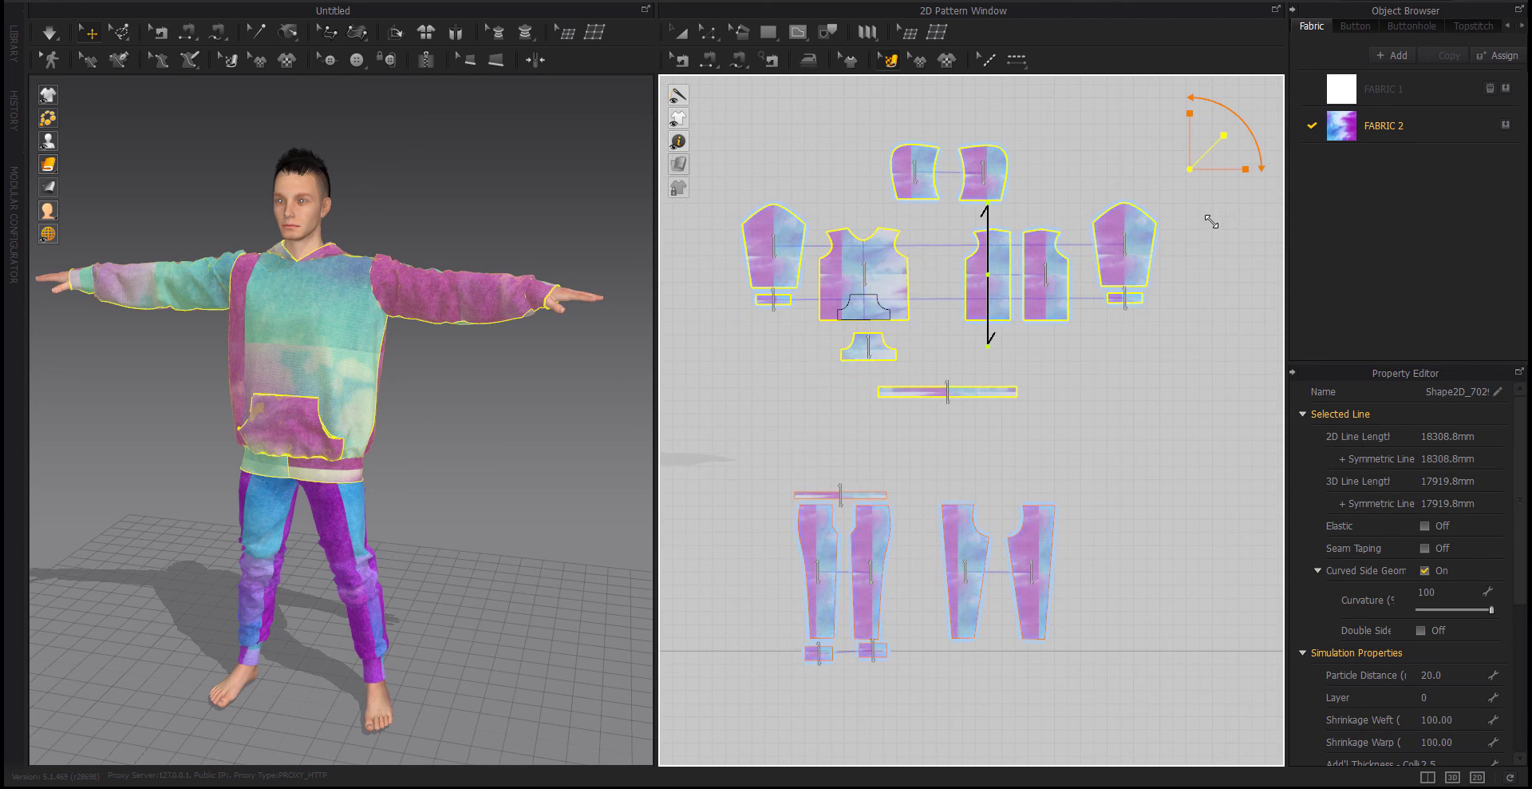
left_click_drag(1002, 292, 870, 296)
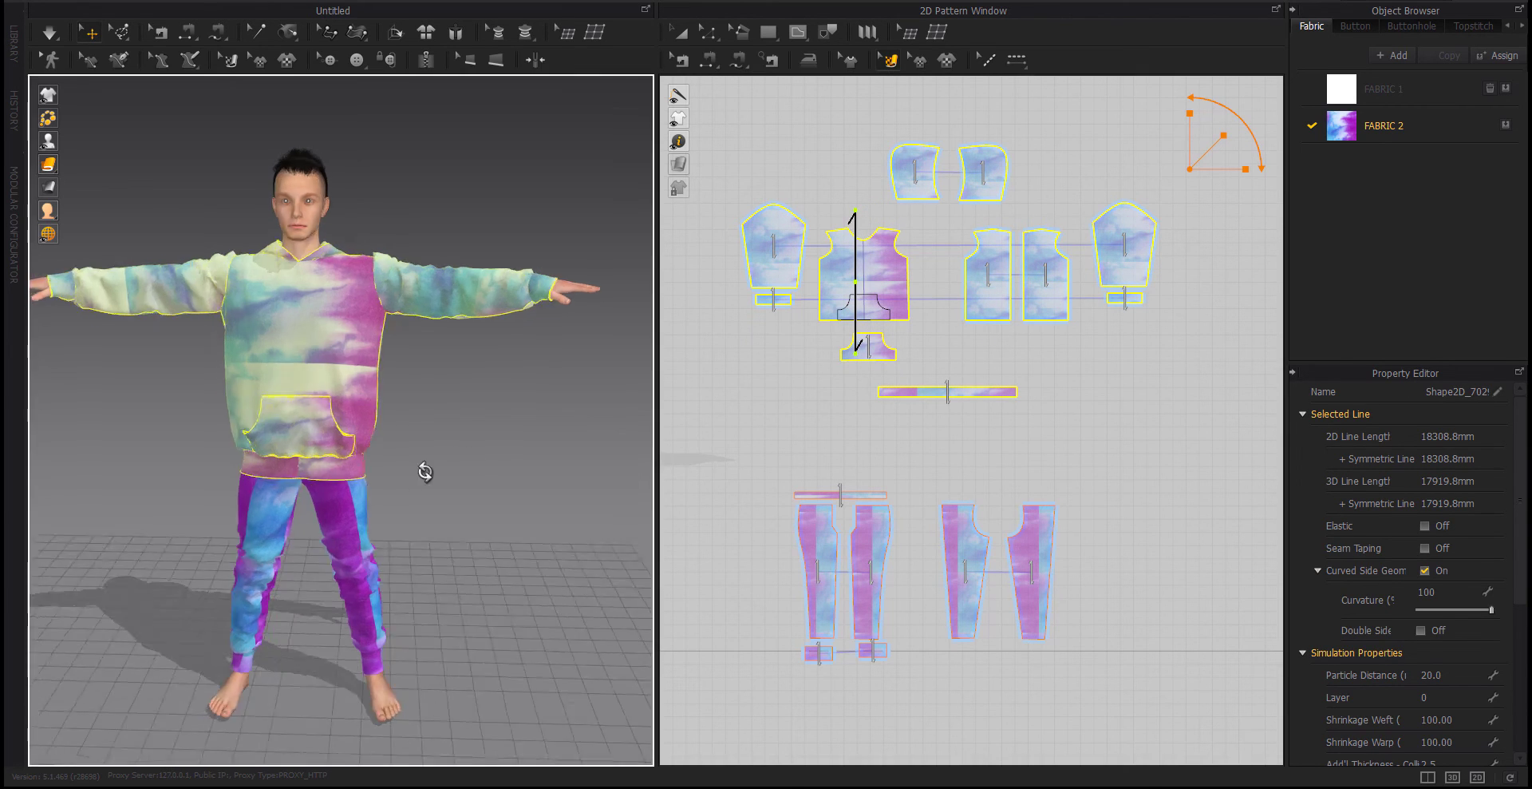
Clear the selection, turn the avatar back to the front, and box-select the pattern layout
right_click_drag(425, 471, 759, 465)
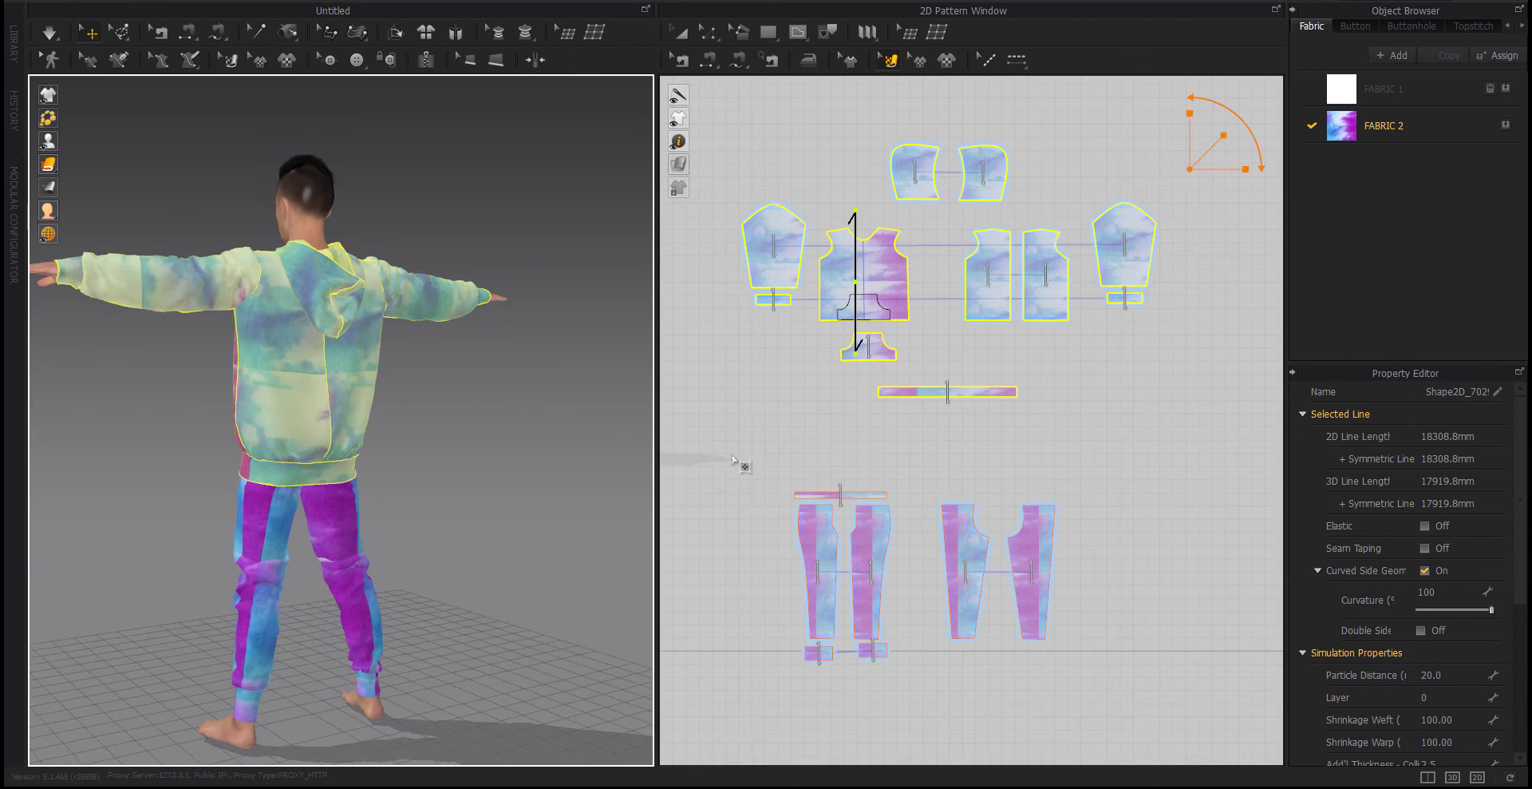
left_click(759, 464)
right_click_drag(468, 454, 780, 488)
left_click_drag(1177, 121, 713, 409)
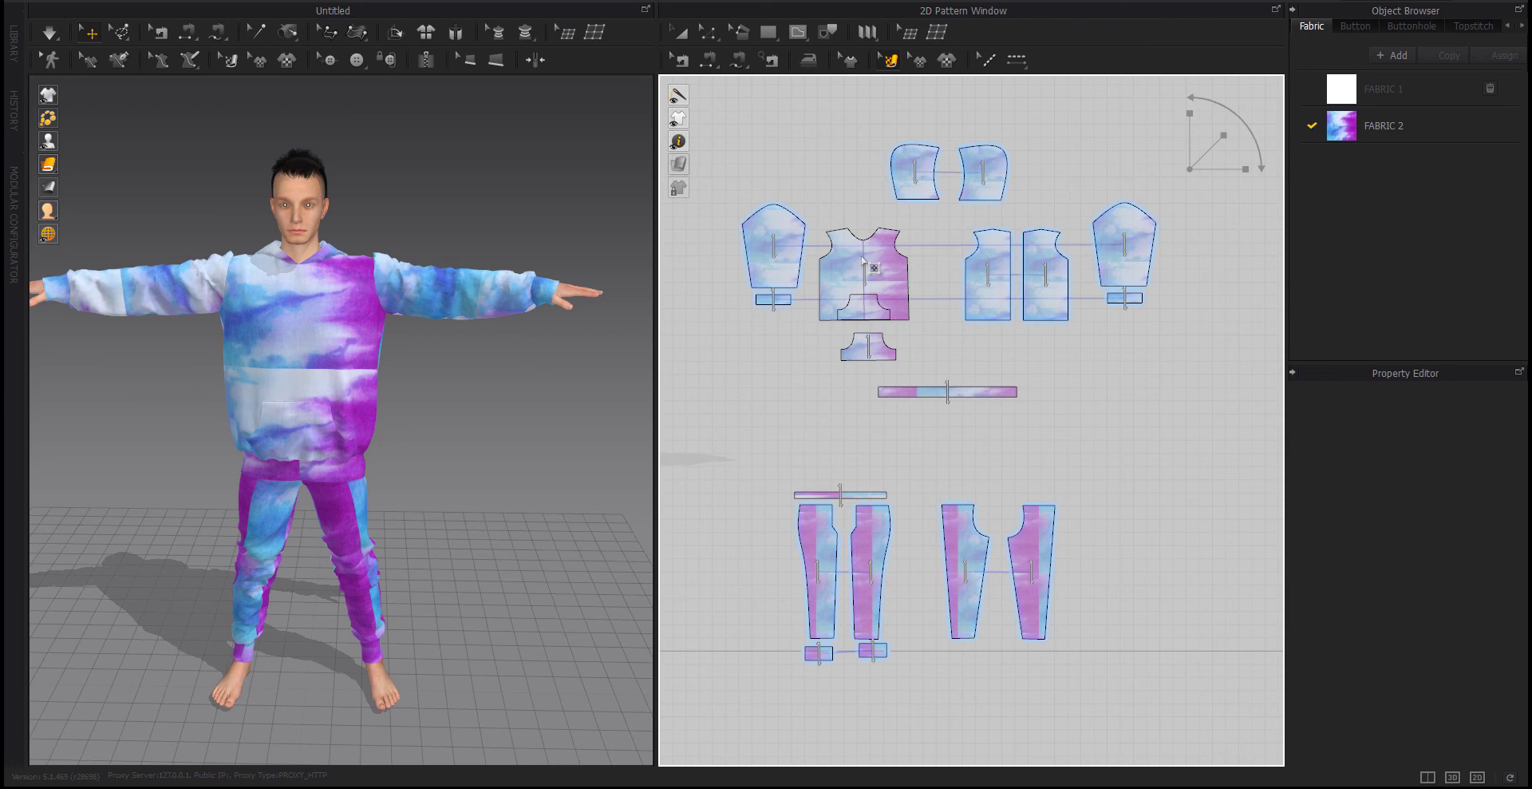
Try shifting the print on the front bodice and pocket, undoing the bodice change
scroll(863, 260, "up", 5)
left_click(917, 331)
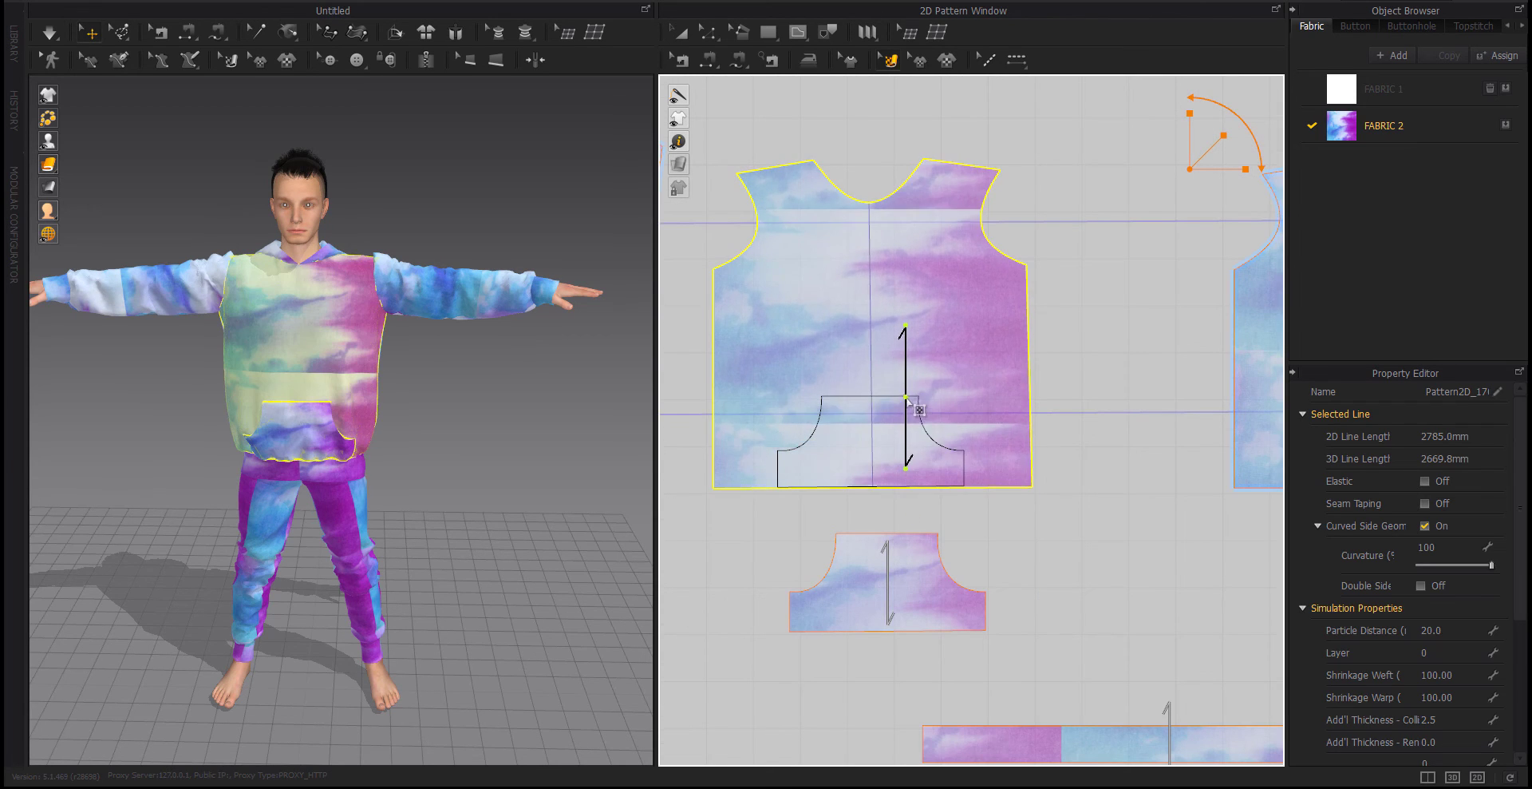
left_click_drag(908, 403, 948, 292)
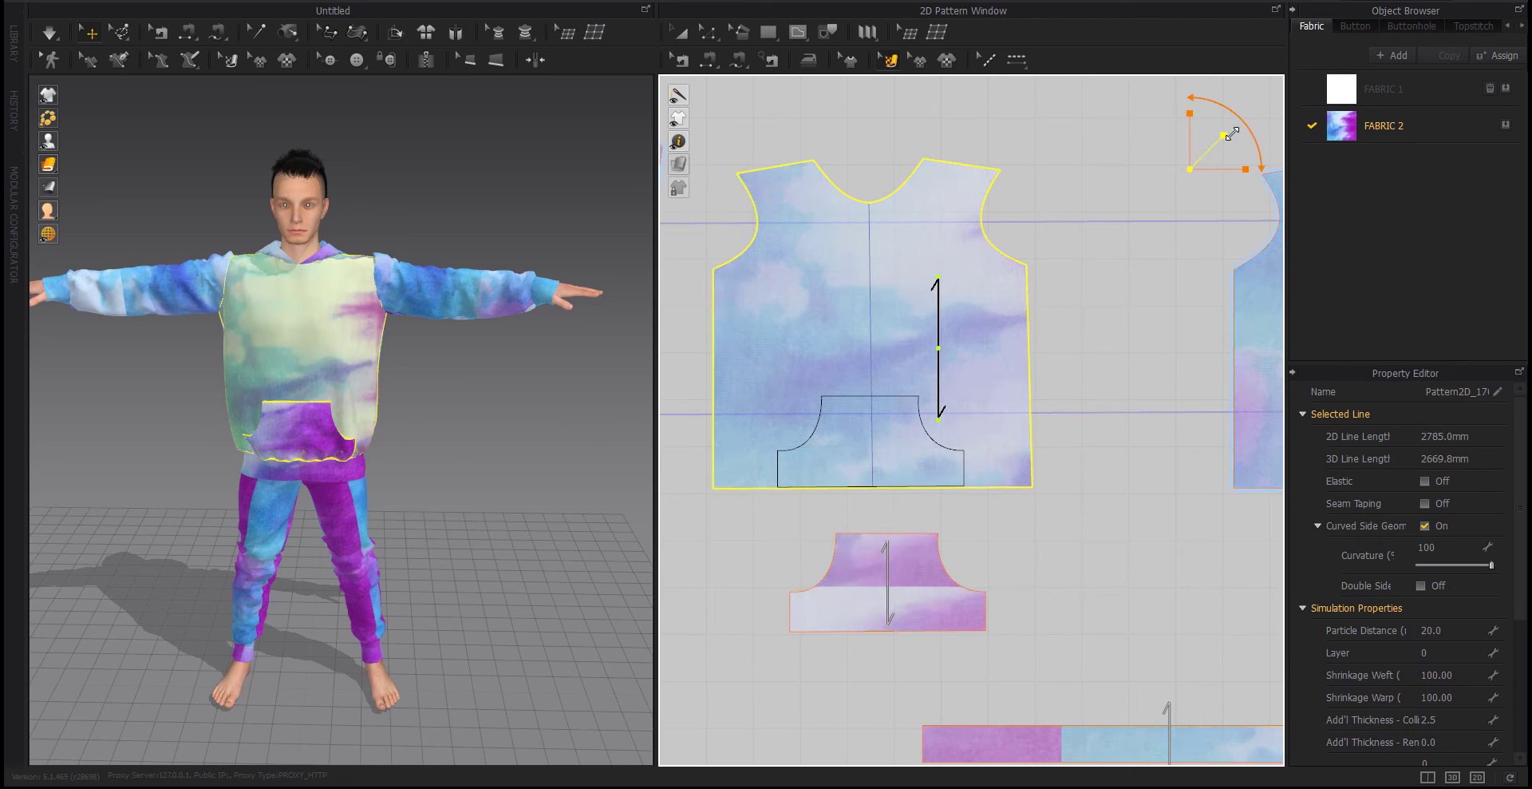
key("ctrl+z")
key("ctrl+z")
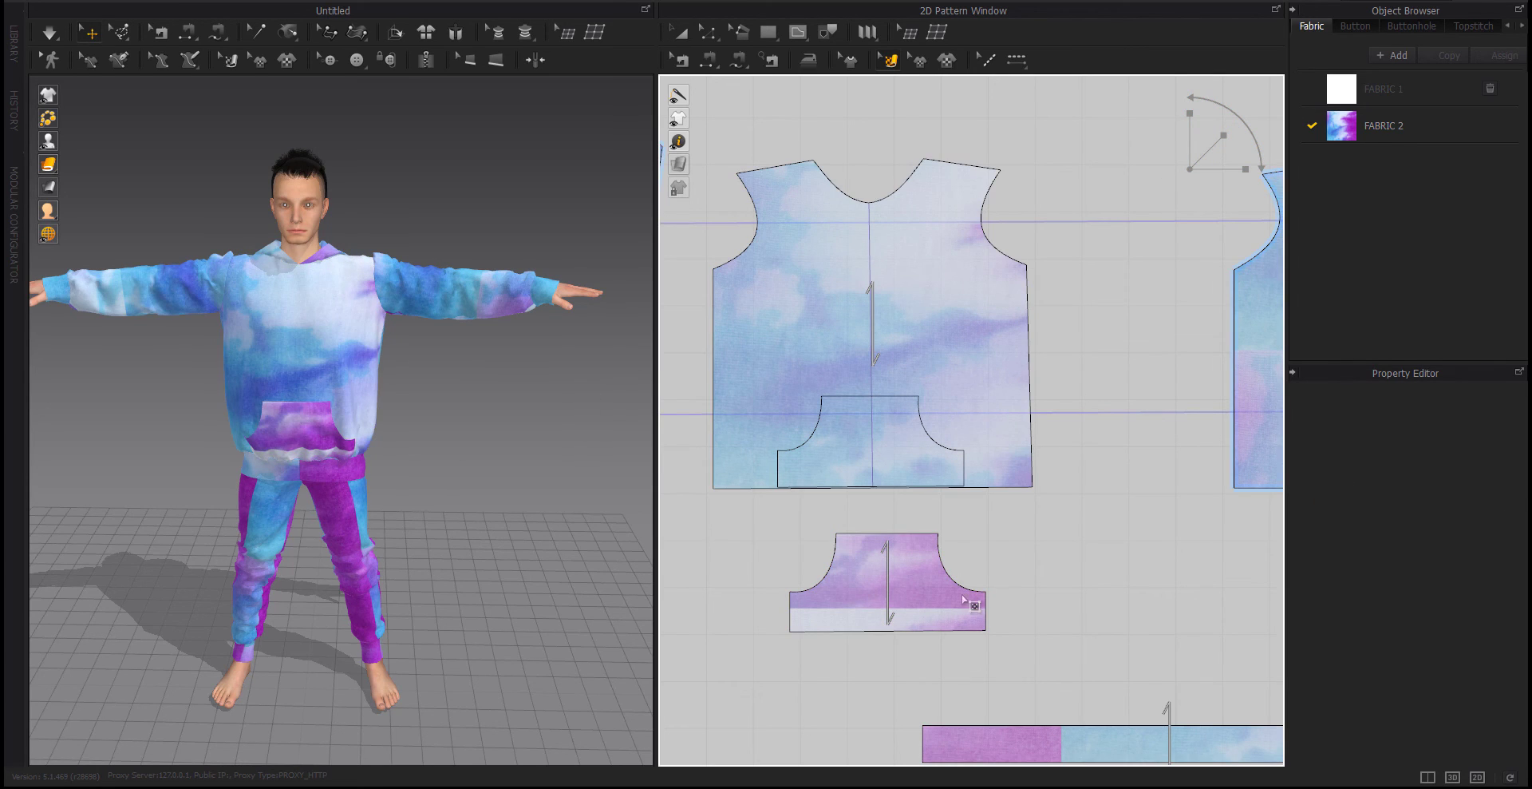
left_click_drag(887, 581, 910, 597)
key("ctrl+z")
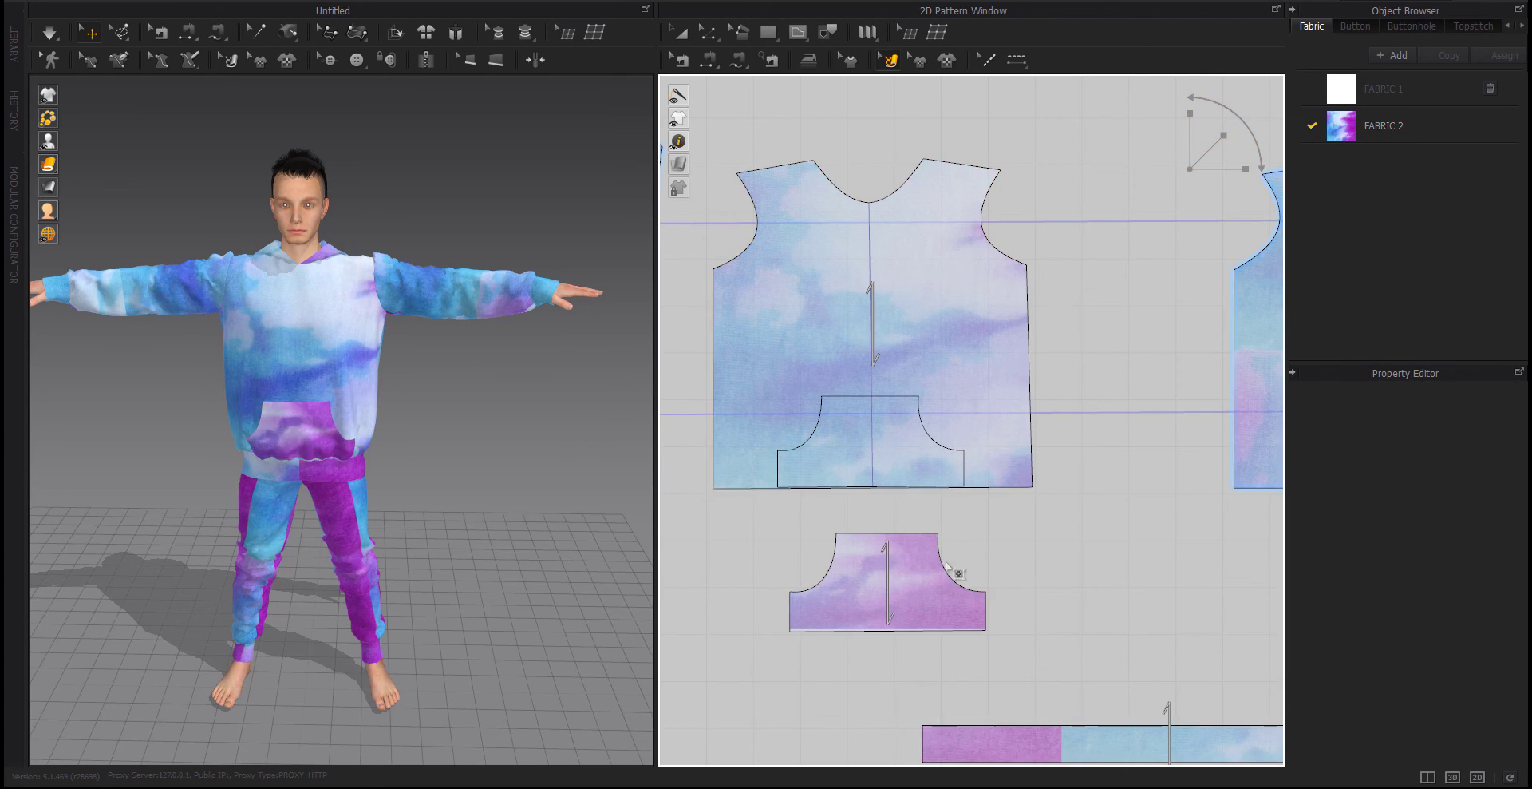
left_click(466, 511)
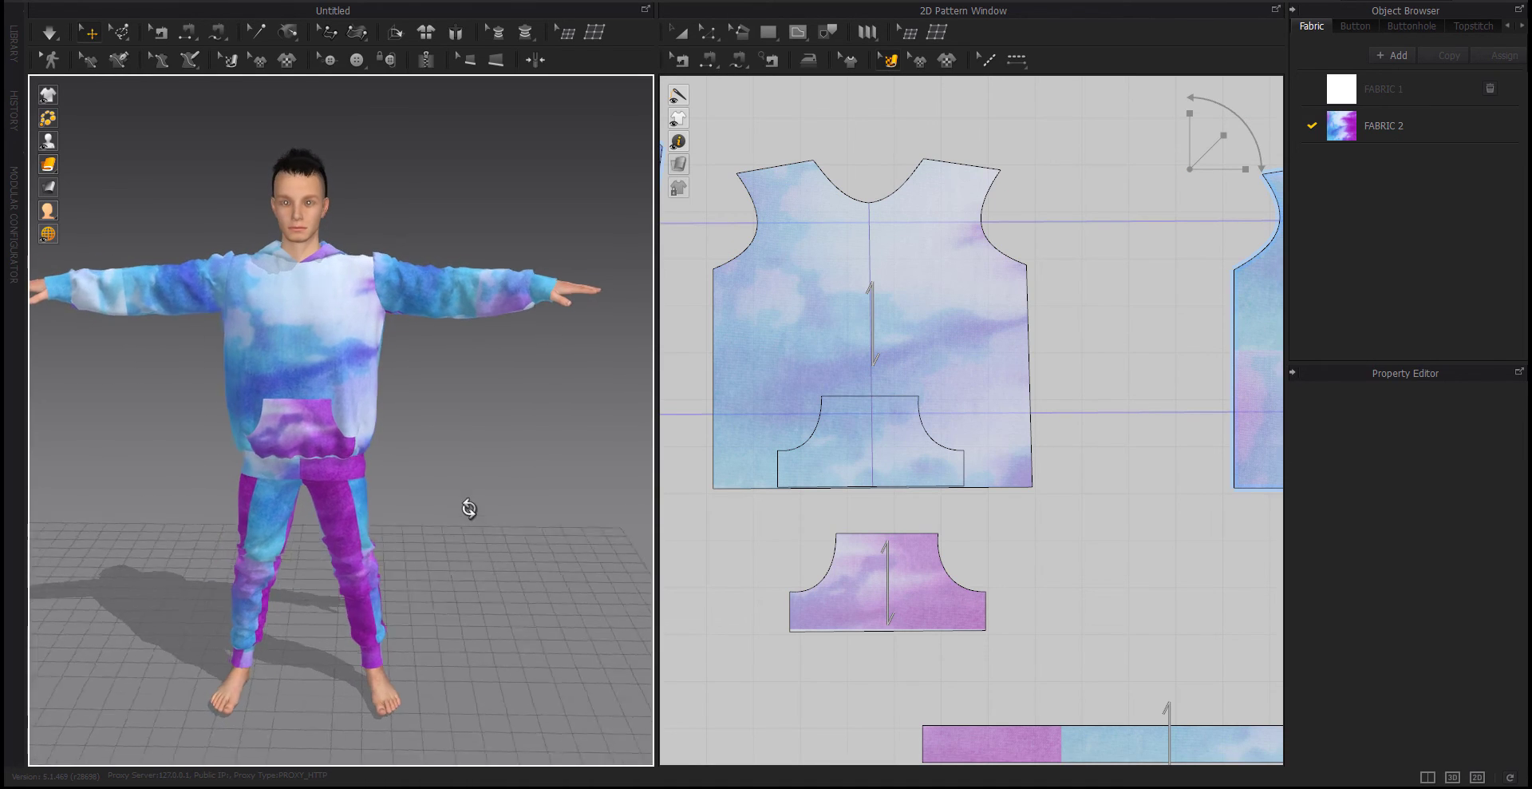
left_click(897, 534)
left_click(1086, 580)
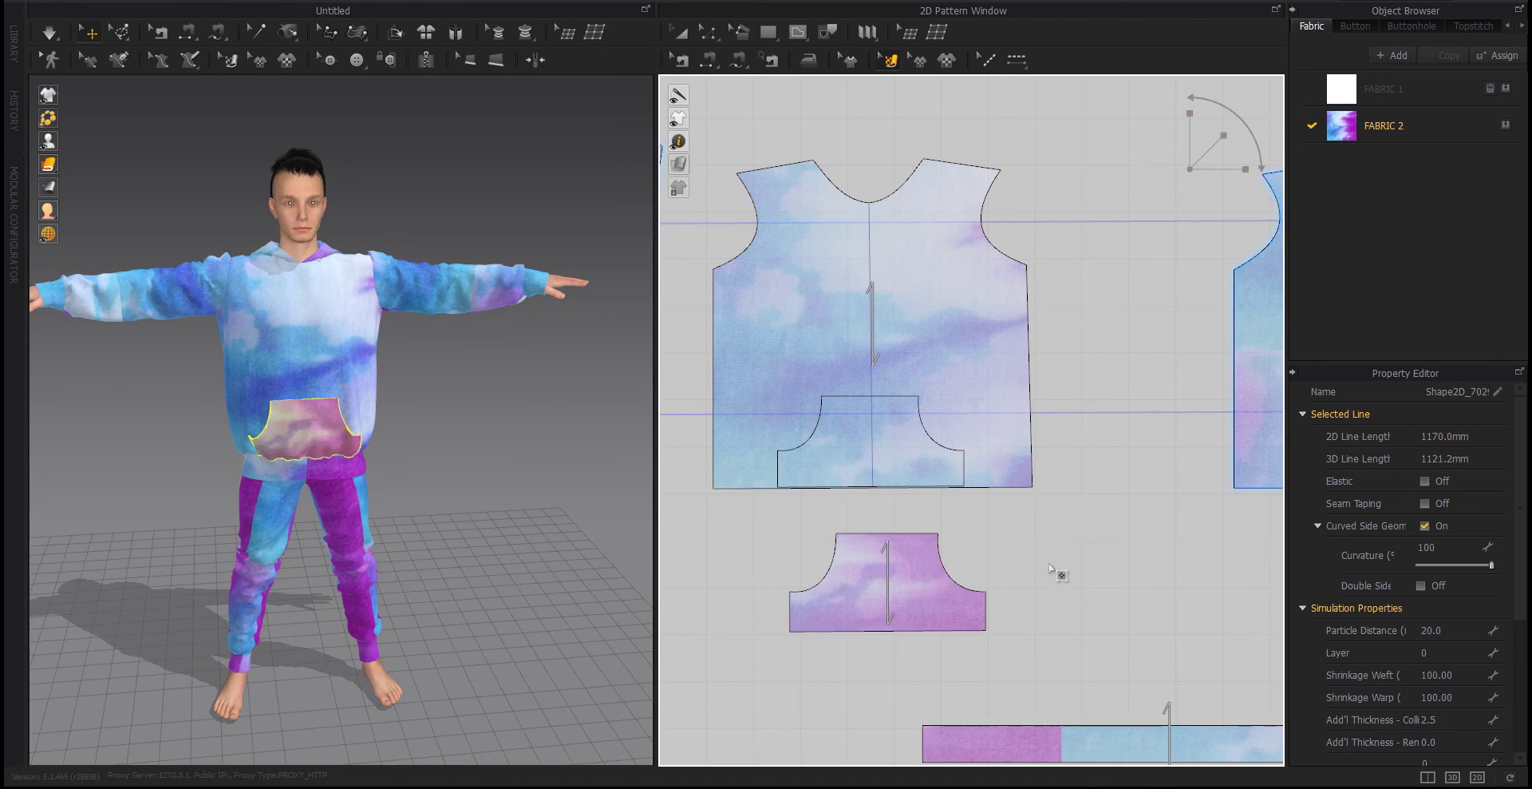
scroll(1086, 580, "down", 3)
scroll(900, 527, "up", 1)
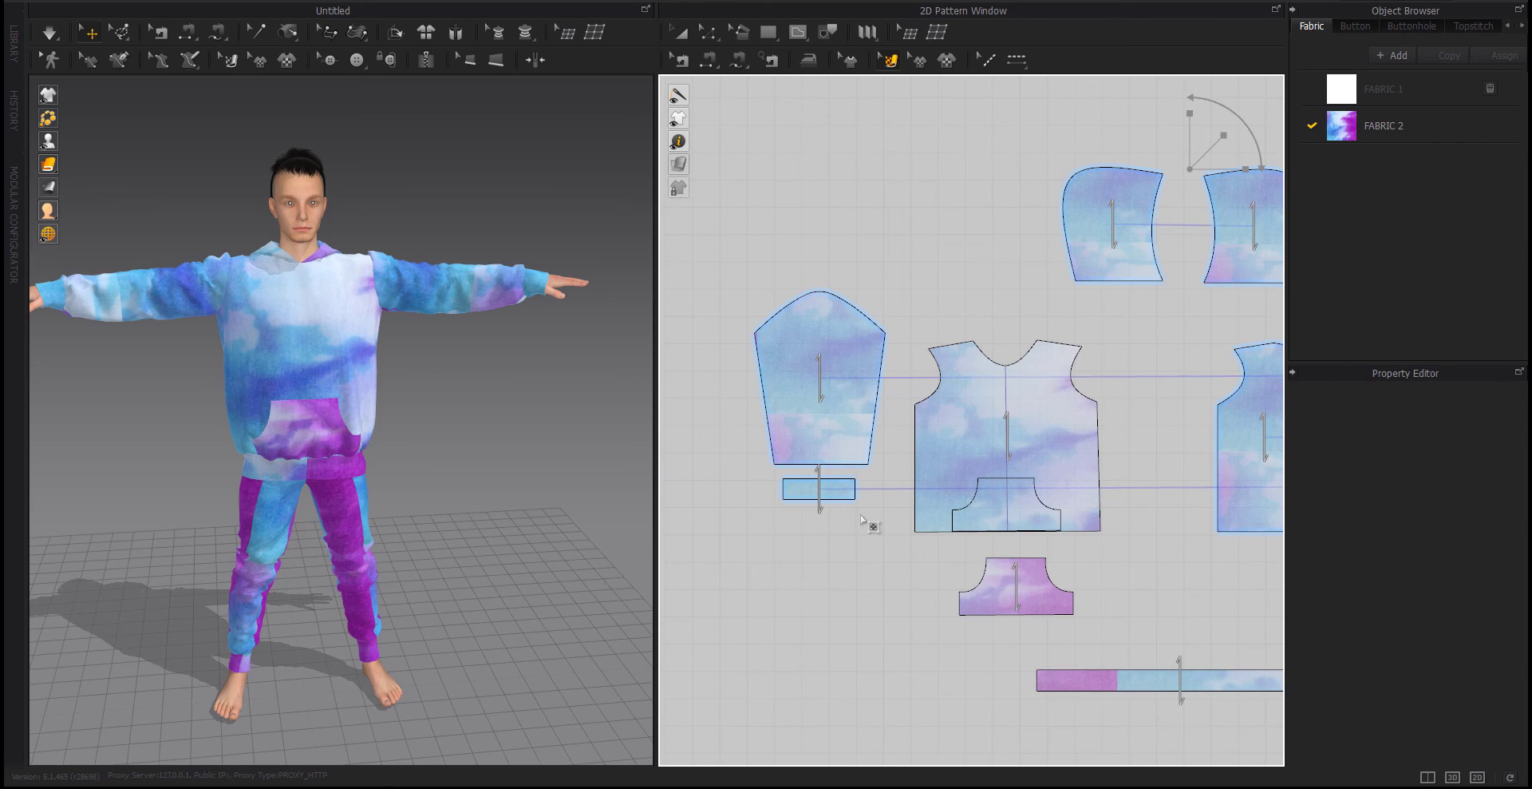
Rotate and slide the tie-dye print on the cuffs so purple shows
left_click(822, 490)
left_click_drag(1215, 145, 1216, 132)
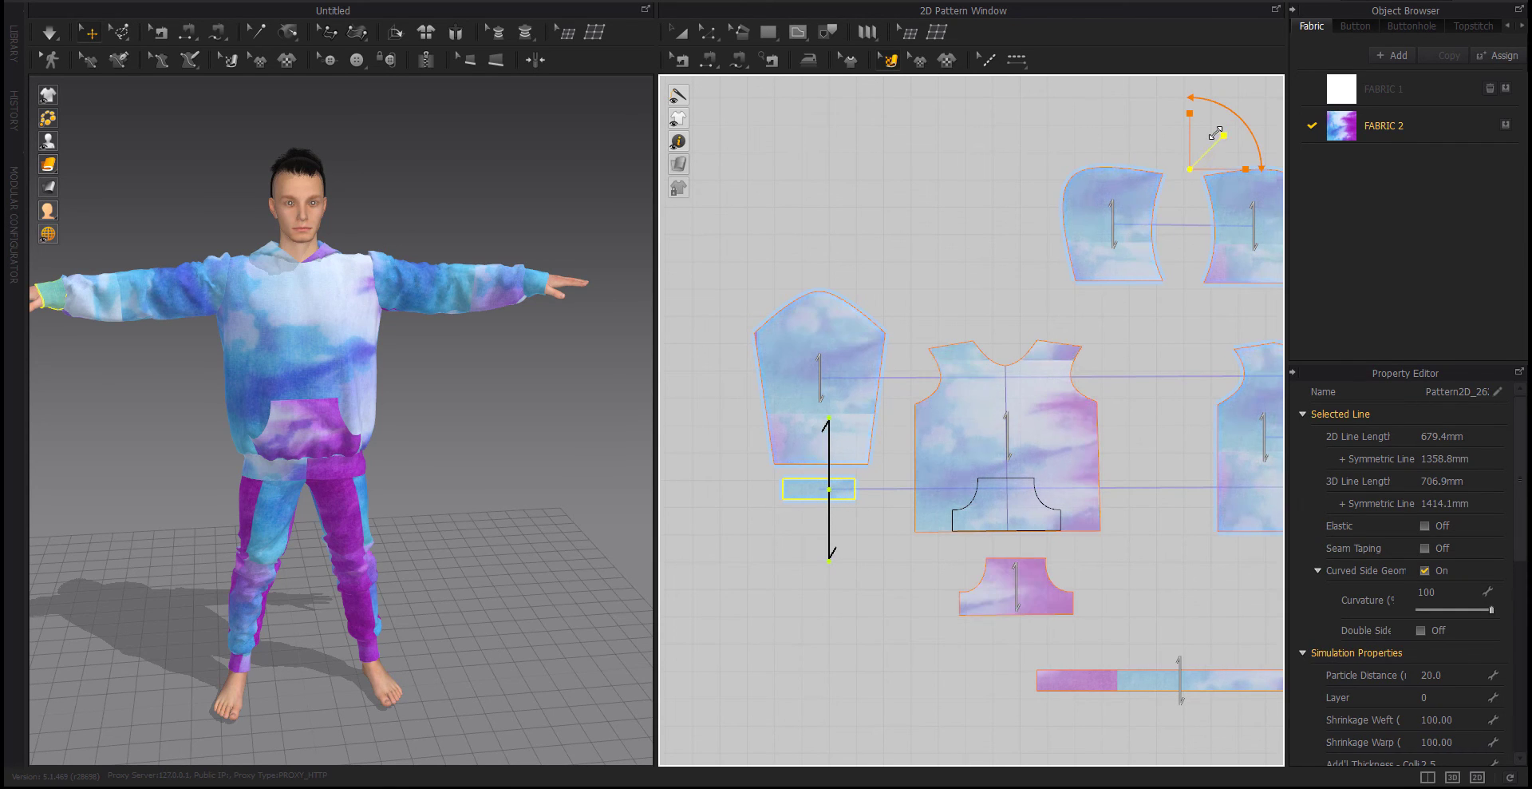
left_click_drag(817, 487, 874, 492)
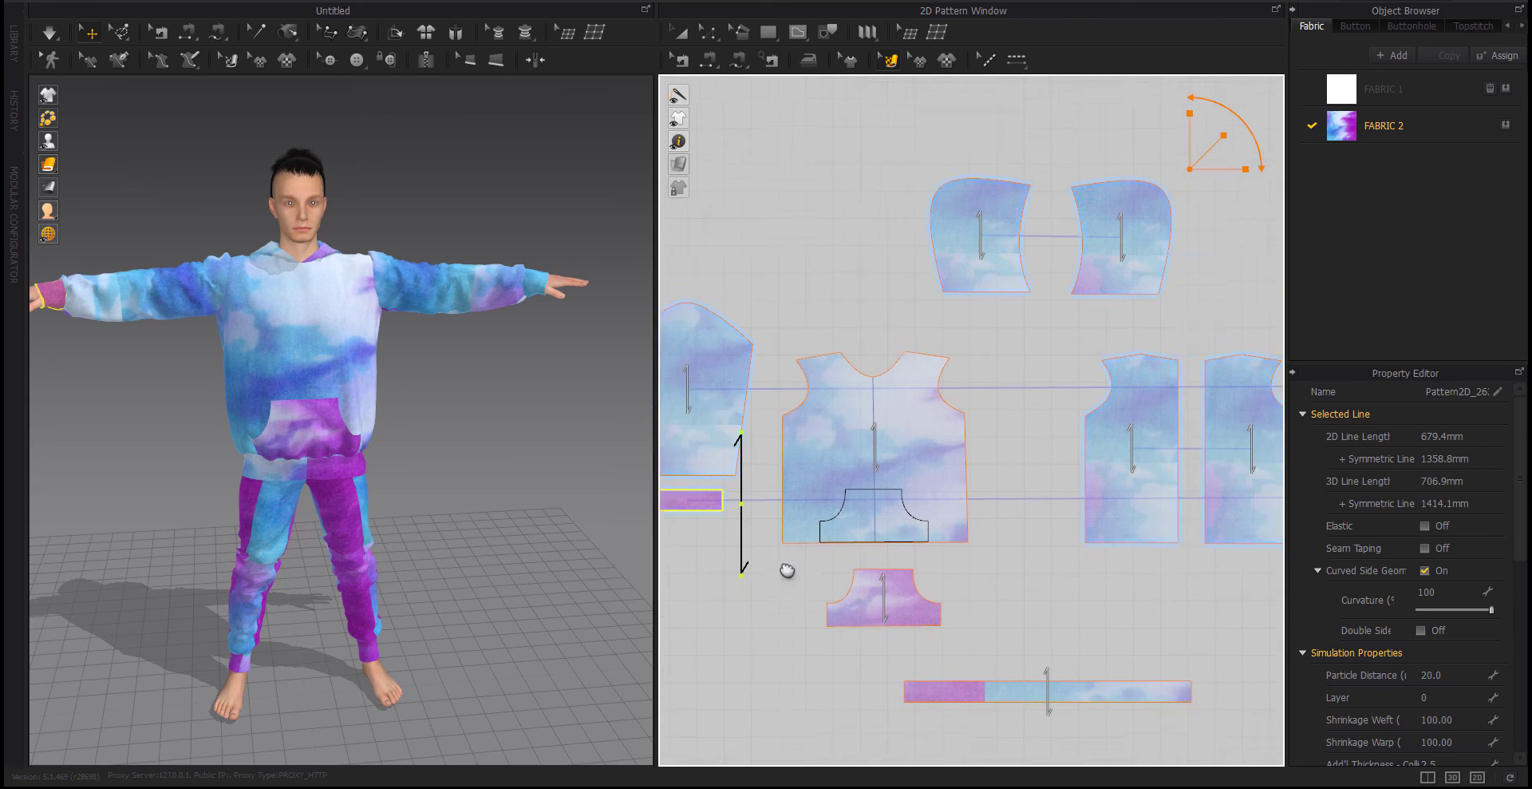
left_click(1160, 509)
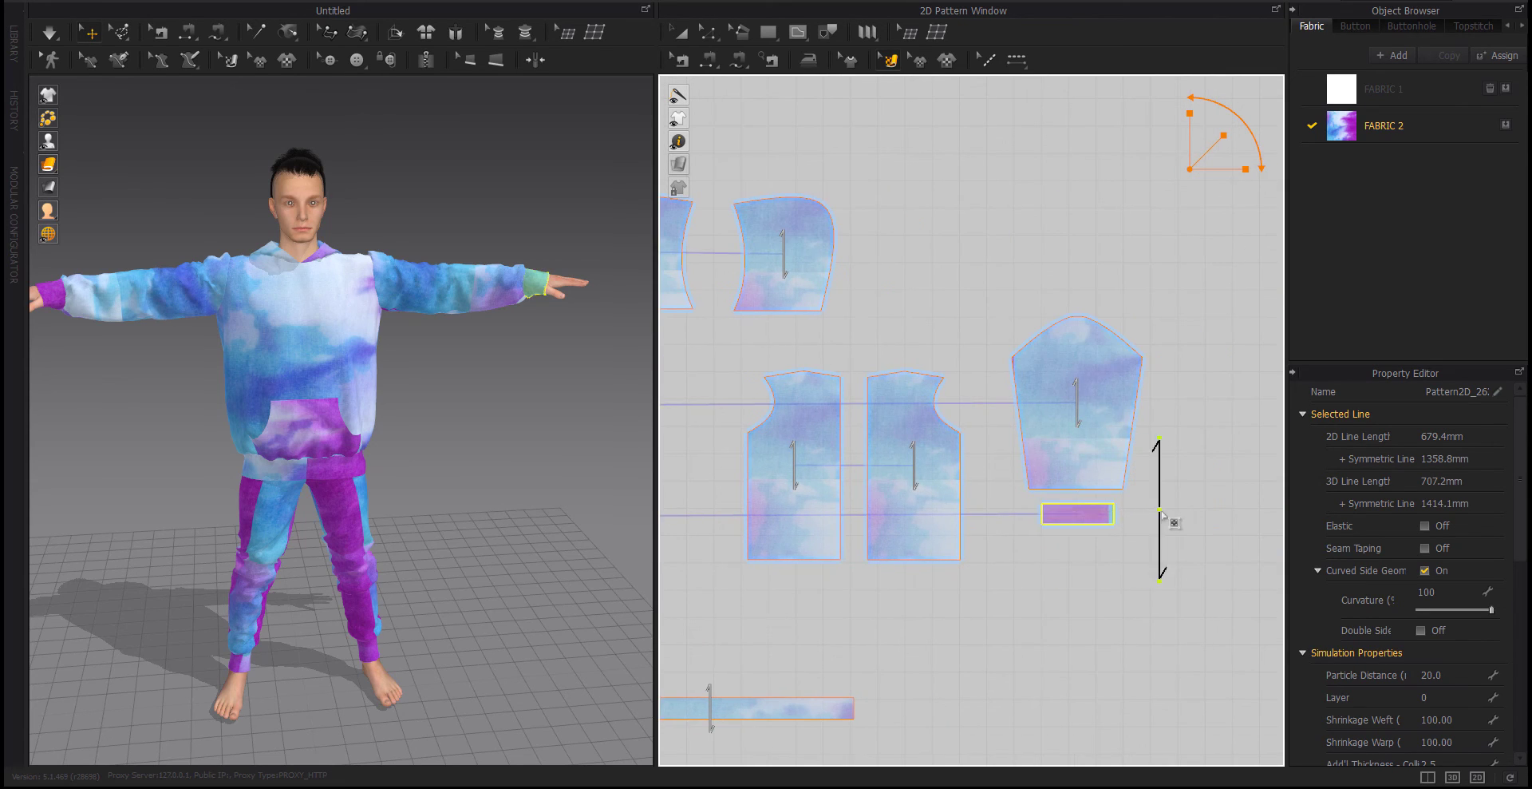
Shift the print on the two front body pieces and inspect the hoodie in 3D
left_click(794, 479)
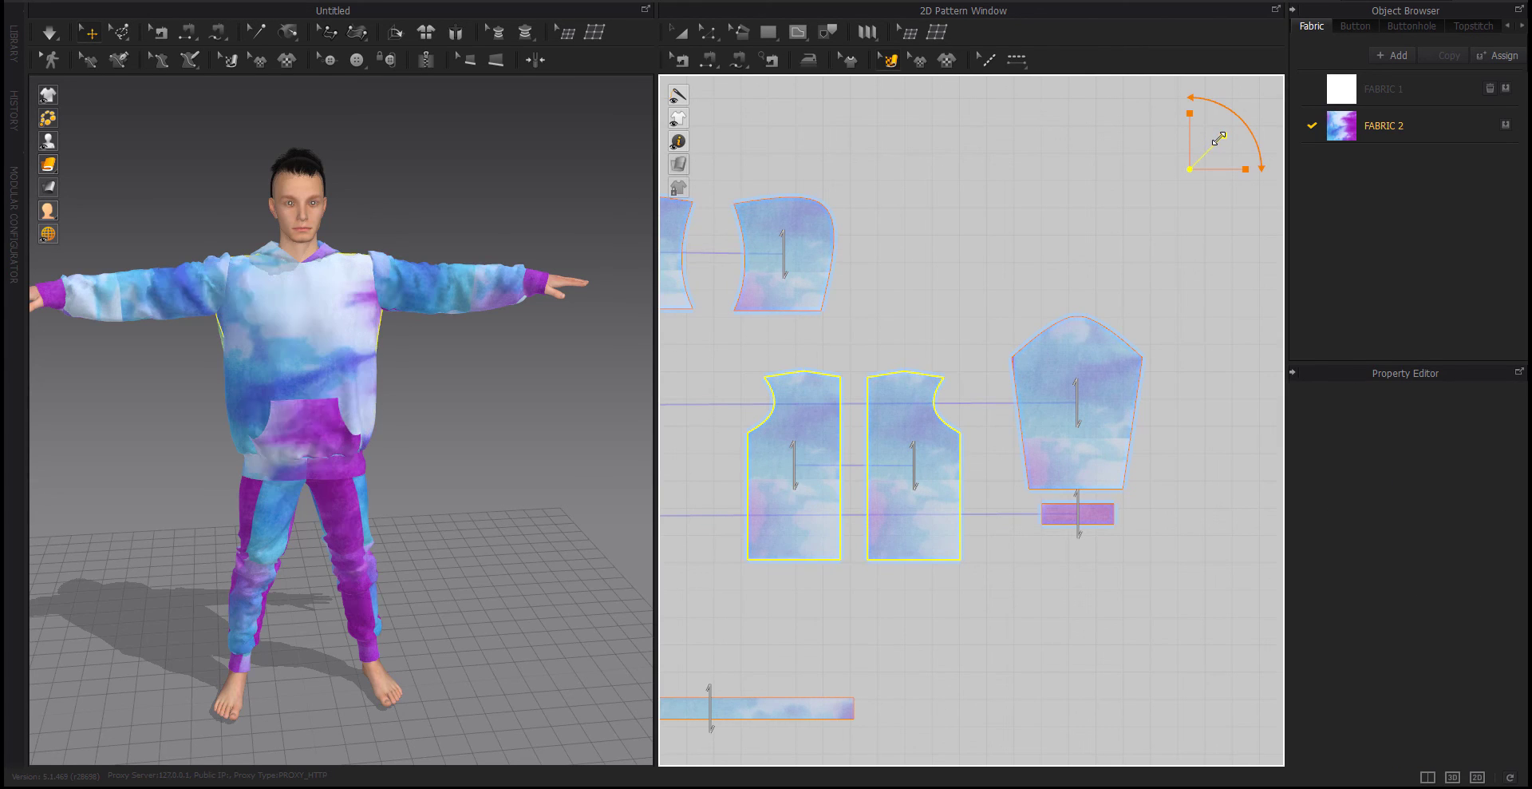
mouse_move(916, 466)
left_mouse_down()
mouse_move(946, 523)
mouse_move(921, 557)
mouse_move(842, 551)
left_mouse_up()
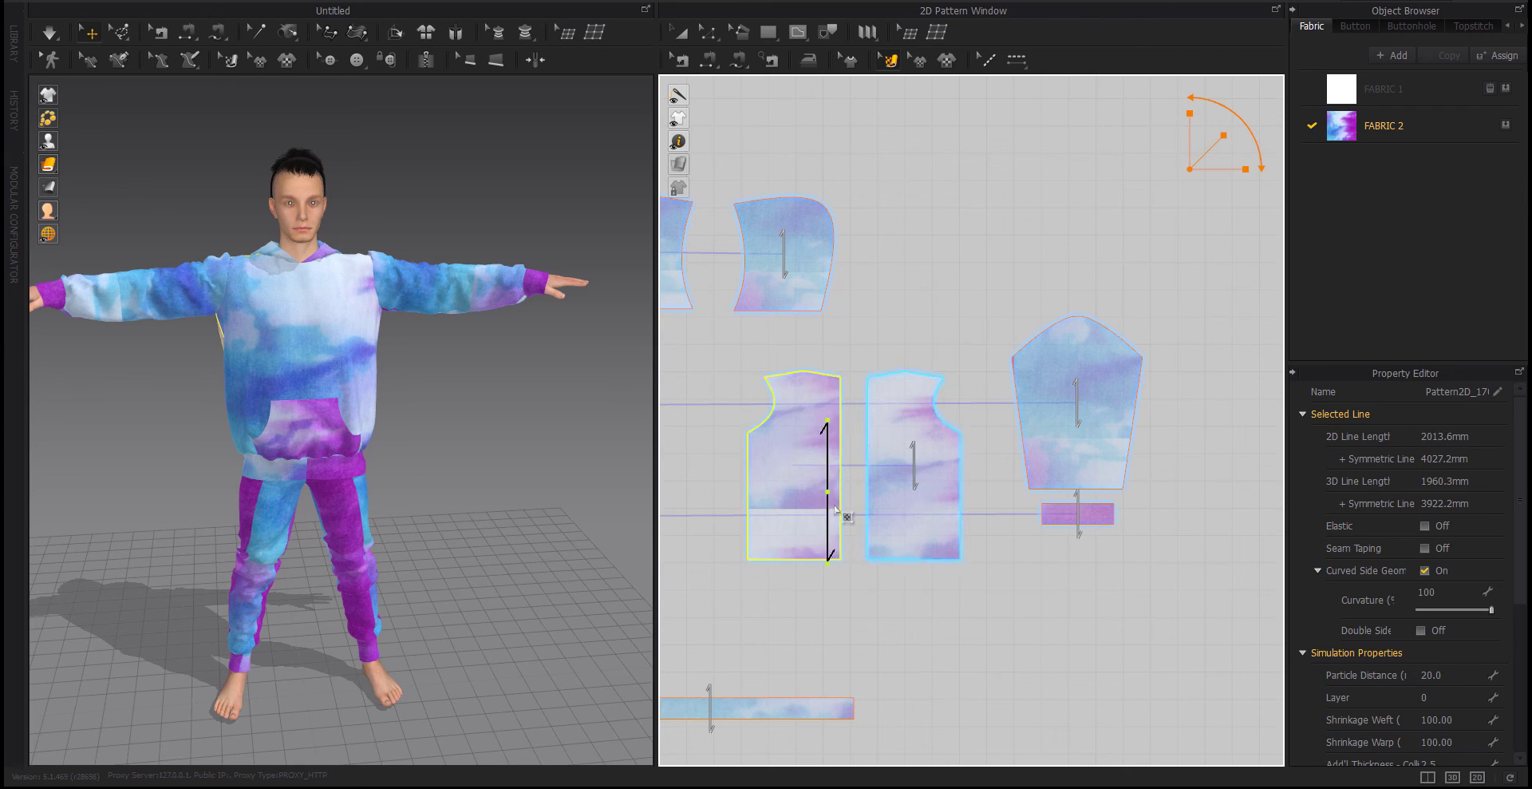
left_click(924, 606)
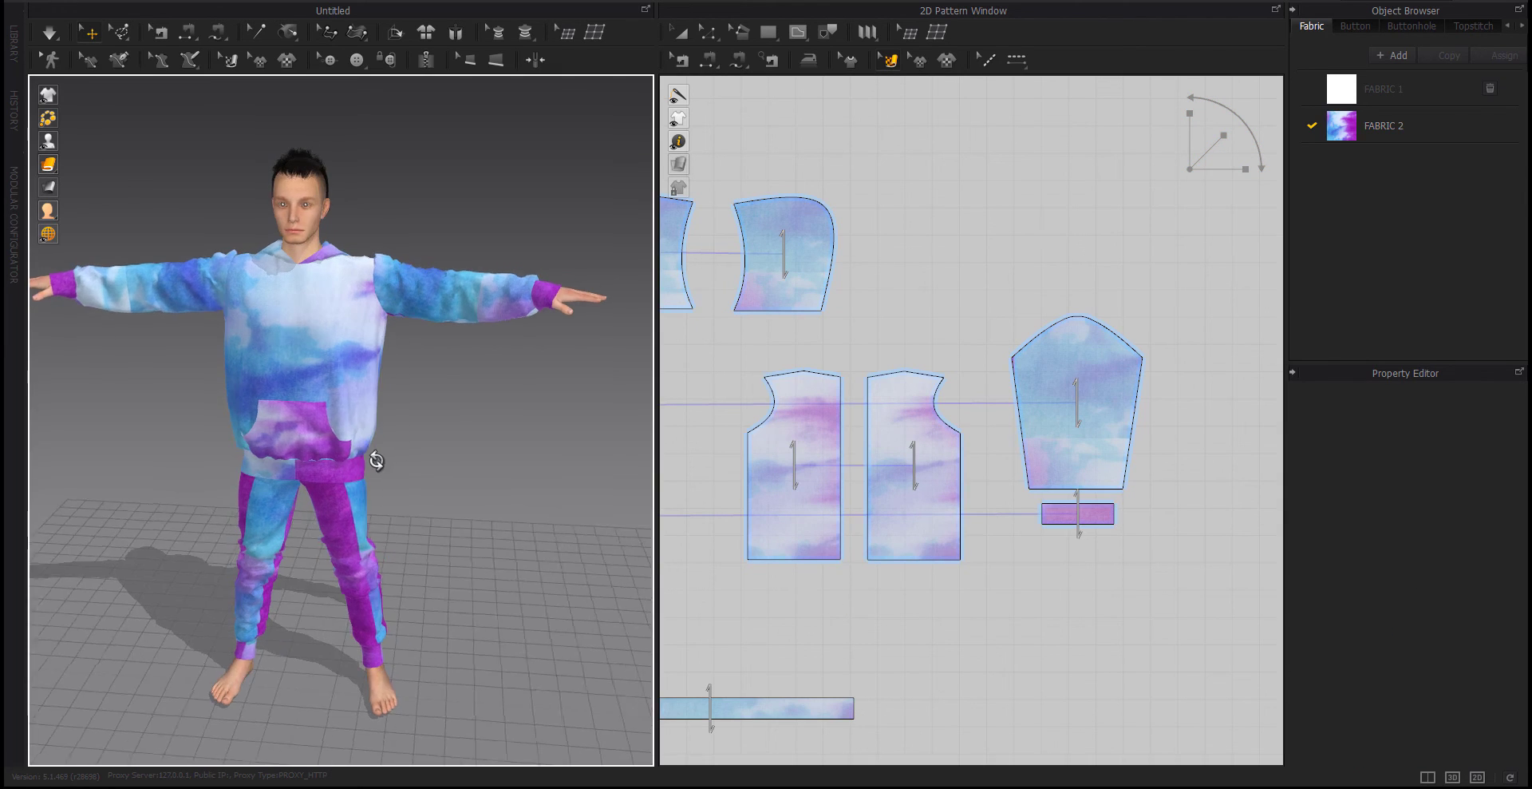
mouse_move(377, 455)
right_mouse_down()
mouse_move(15, 446)
mouse_move(136, 461)
mouse_move(504, 454)
right_mouse_up()
Orbit to the back and move the tie-dye print across the back panels
scroll(878, 634, "down", 3)
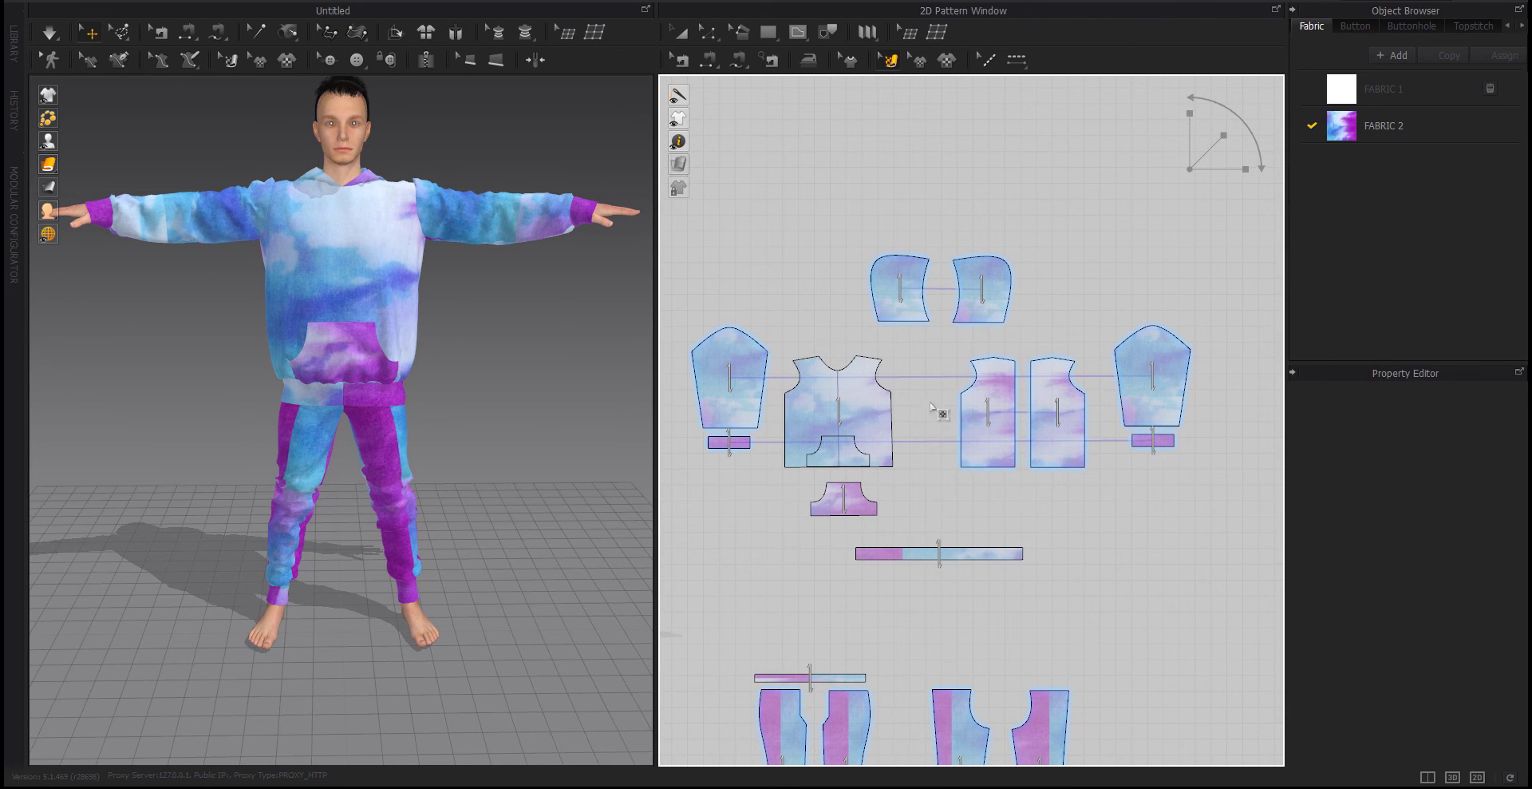
mouse_move(398, 340)
right_mouse_down()
mouse_move(181, 332)
mouse_move(158, 304)
mouse_move(112, 297)
right_mouse_up()
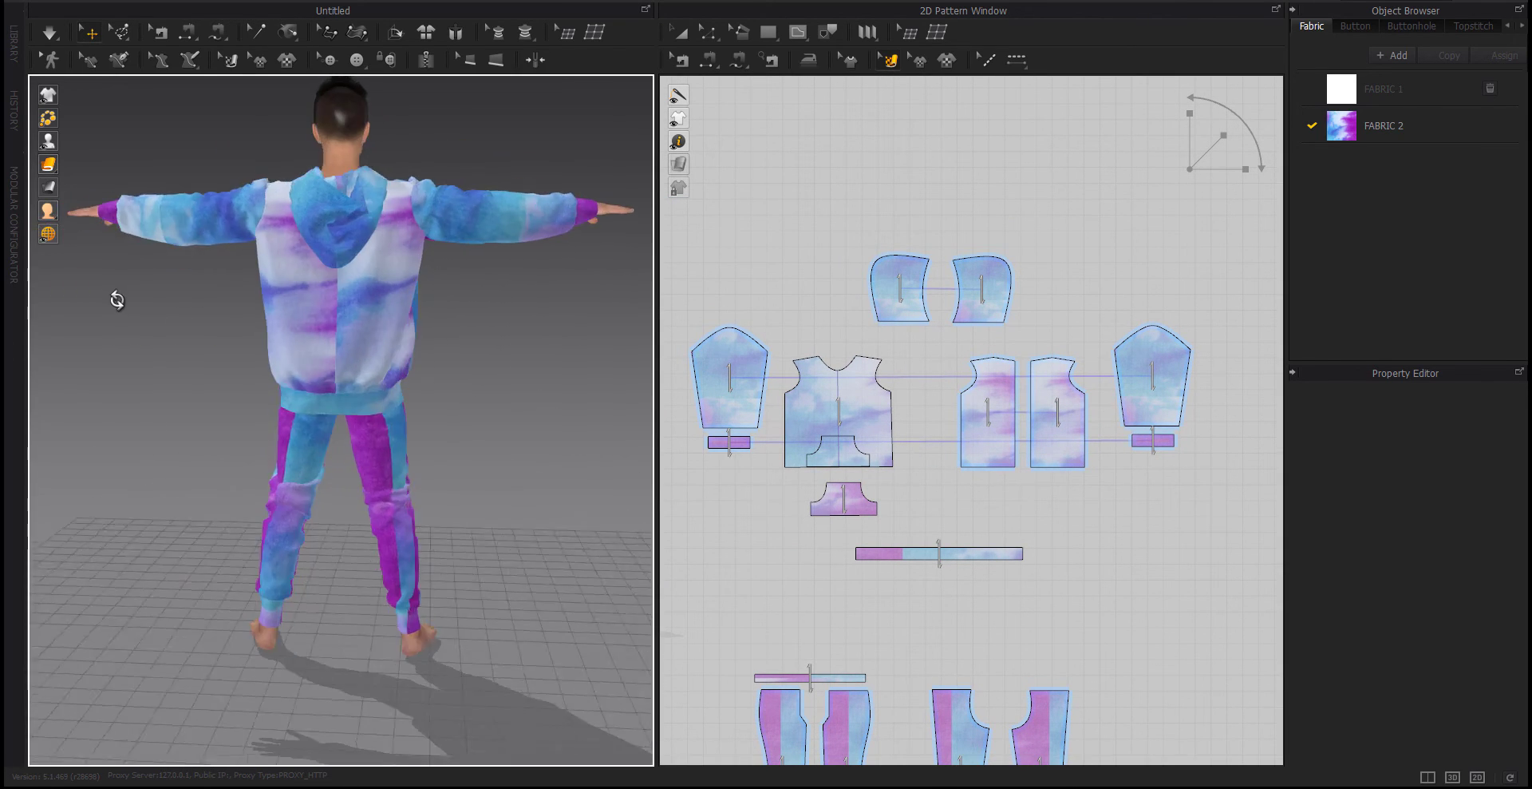
left_click(990, 435)
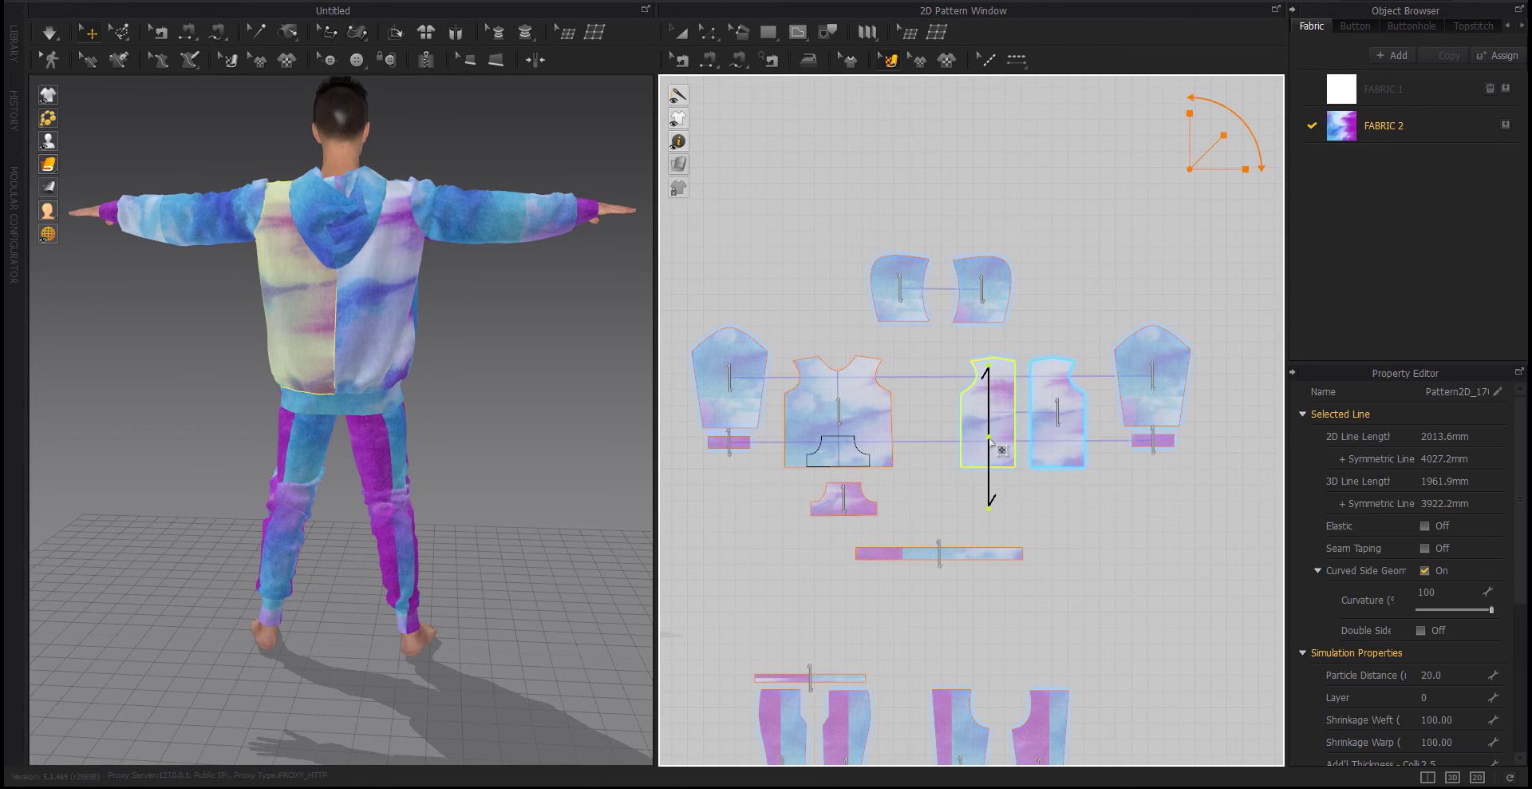
left_click(1084, 534)
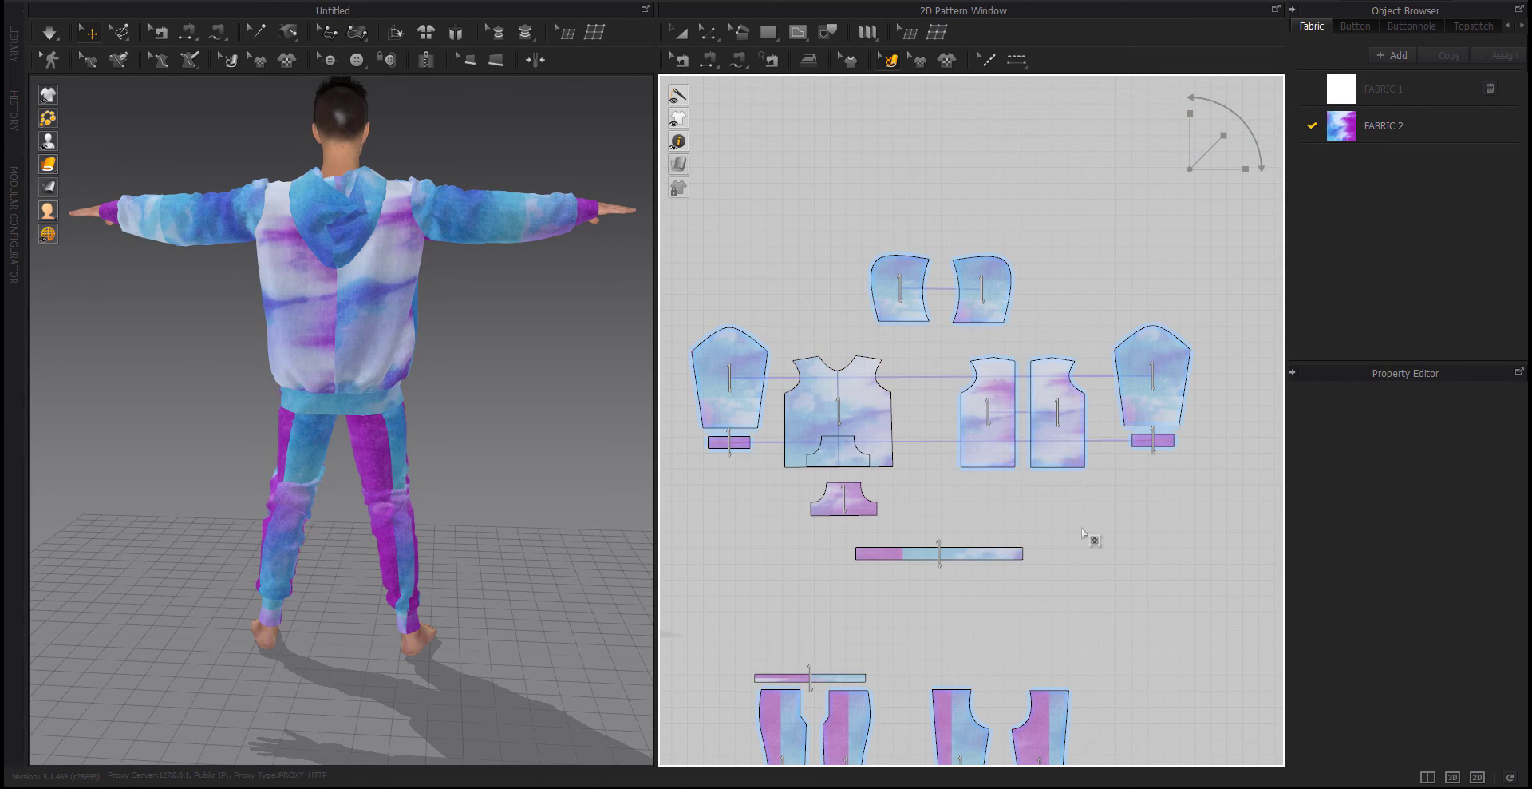
mouse_move(1077, 459)
left_mouse_down()
mouse_move(1006, 442)
mouse_move(1038, 447)
left_mouse_up()
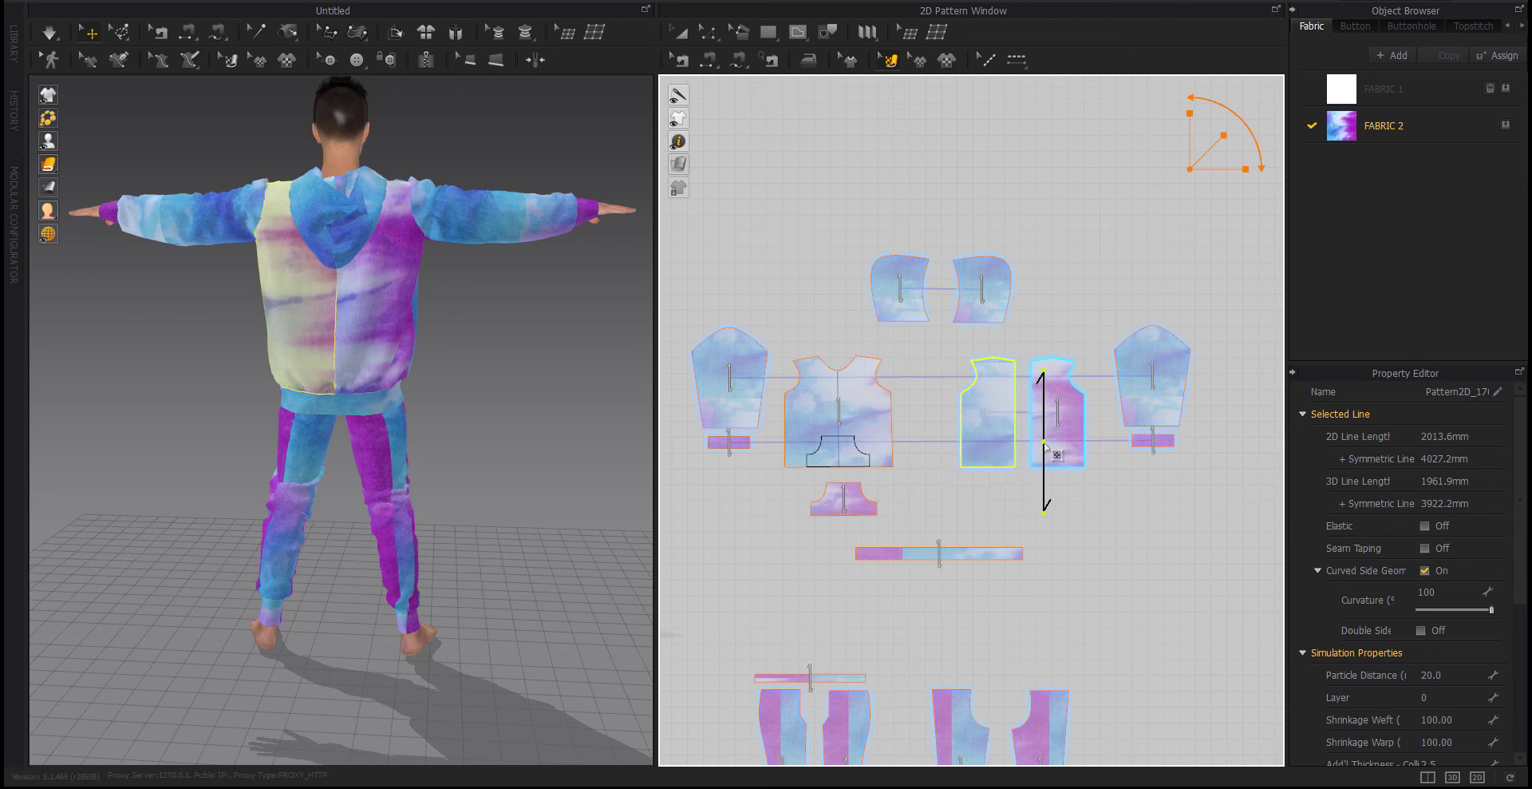
left_click(1046, 501)
left_click(878, 437)
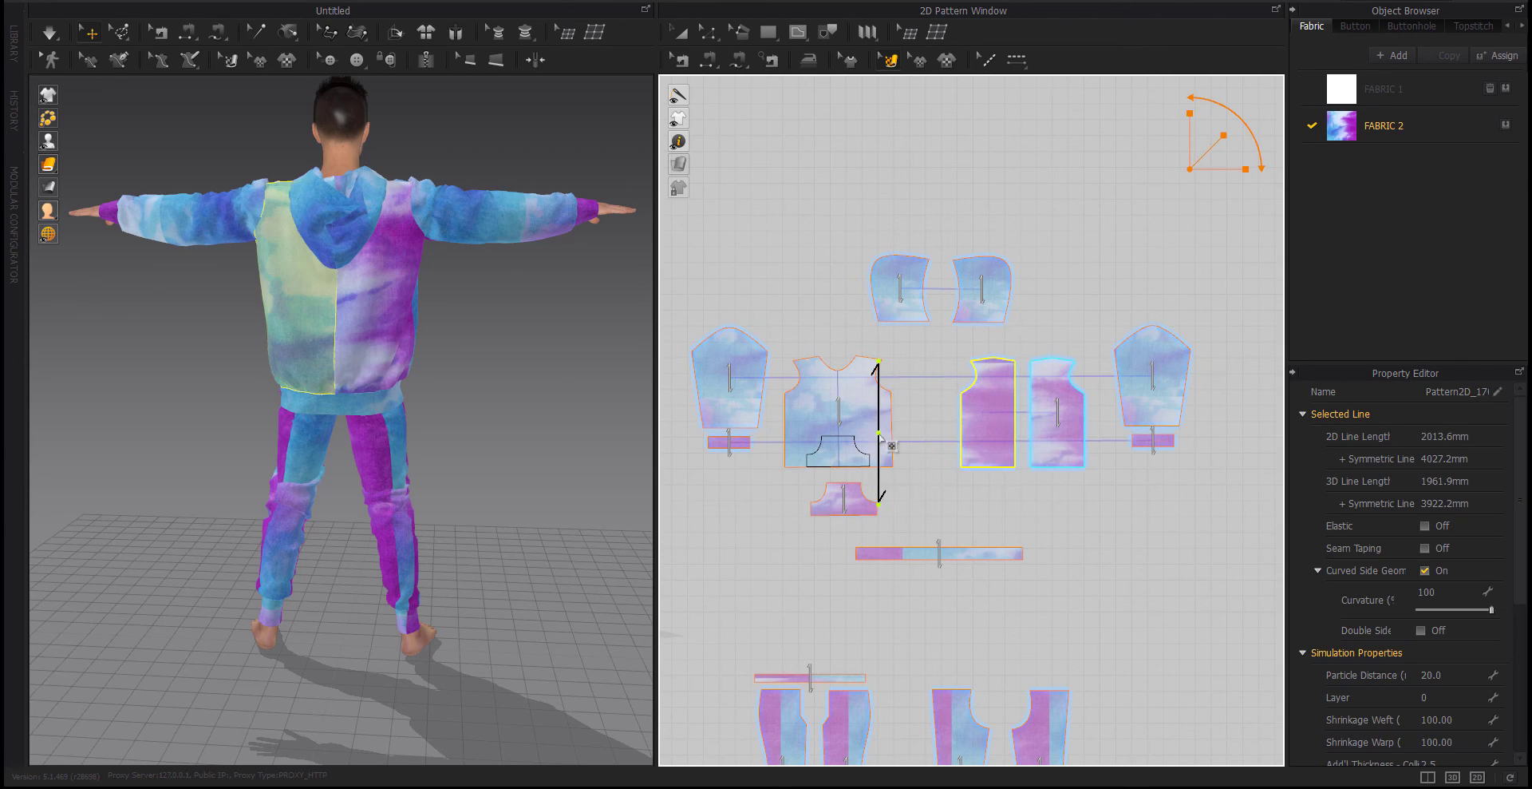
left_click_drag(885, 438, 1030, 439)
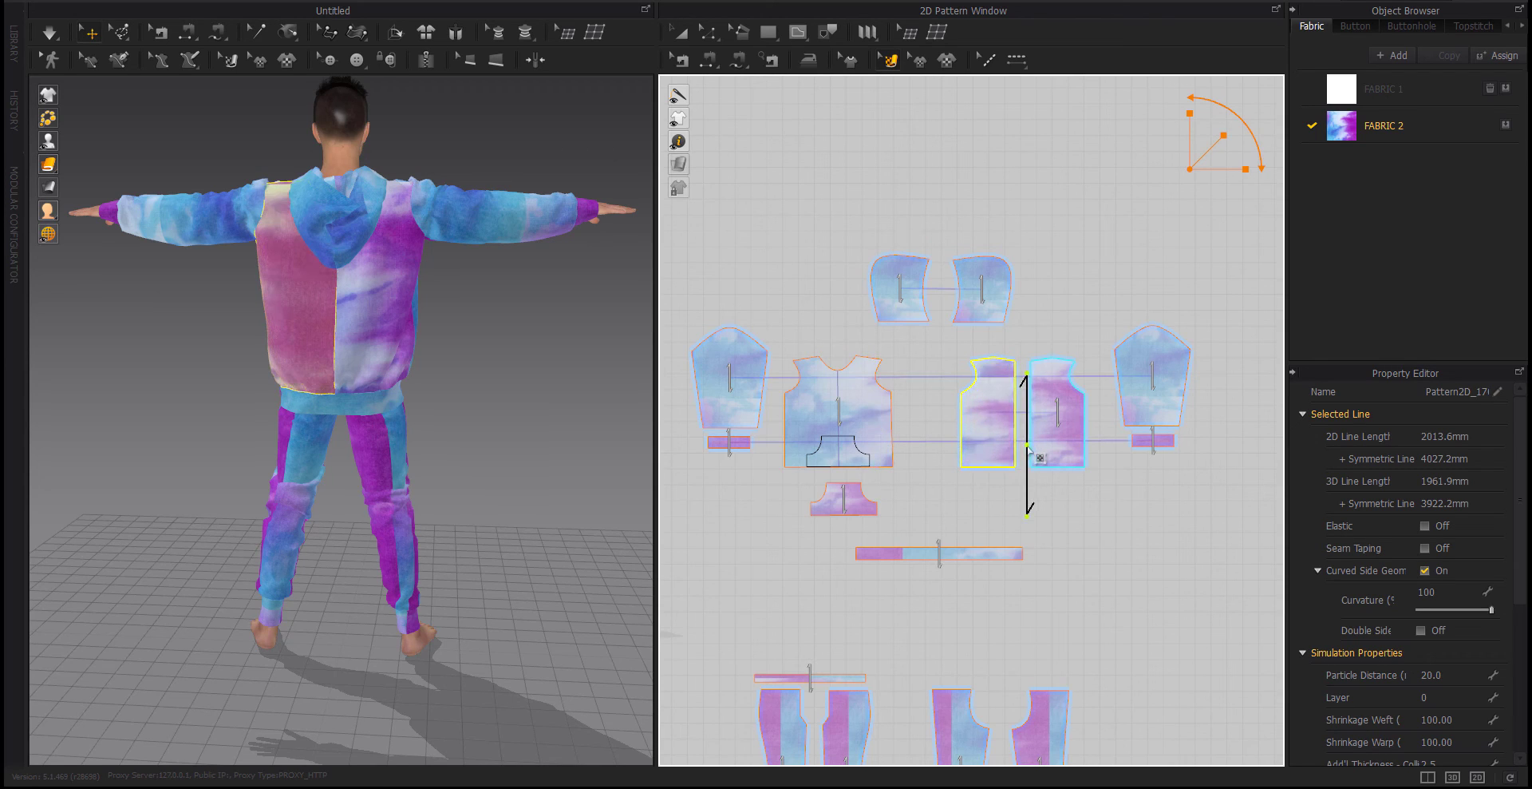
left_click(916, 512)
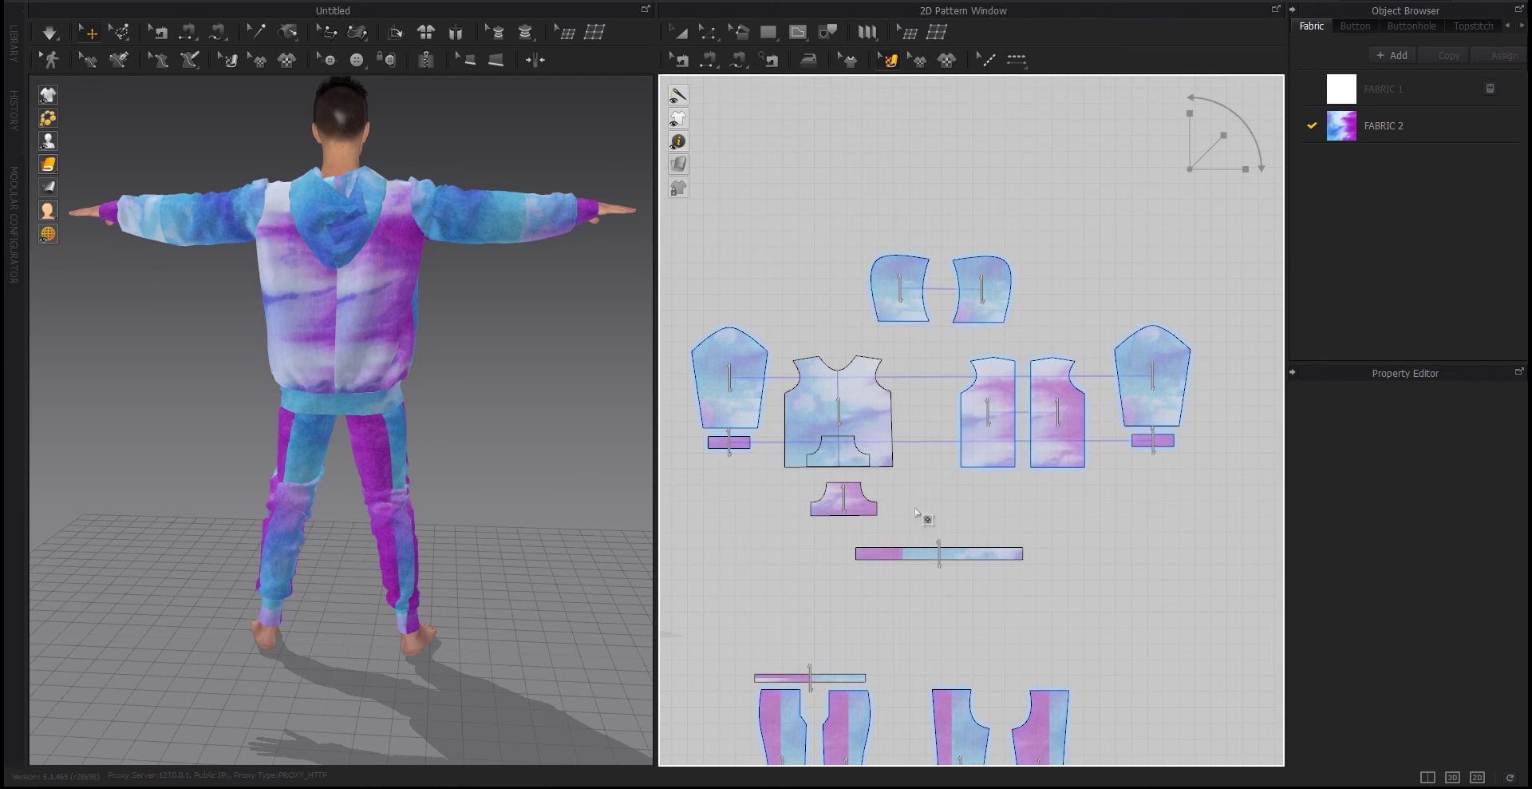
Check the grain lines of the right and left back panels, then view the back three-quarter
left_click(1061, 434)
left_click(1070, 514)
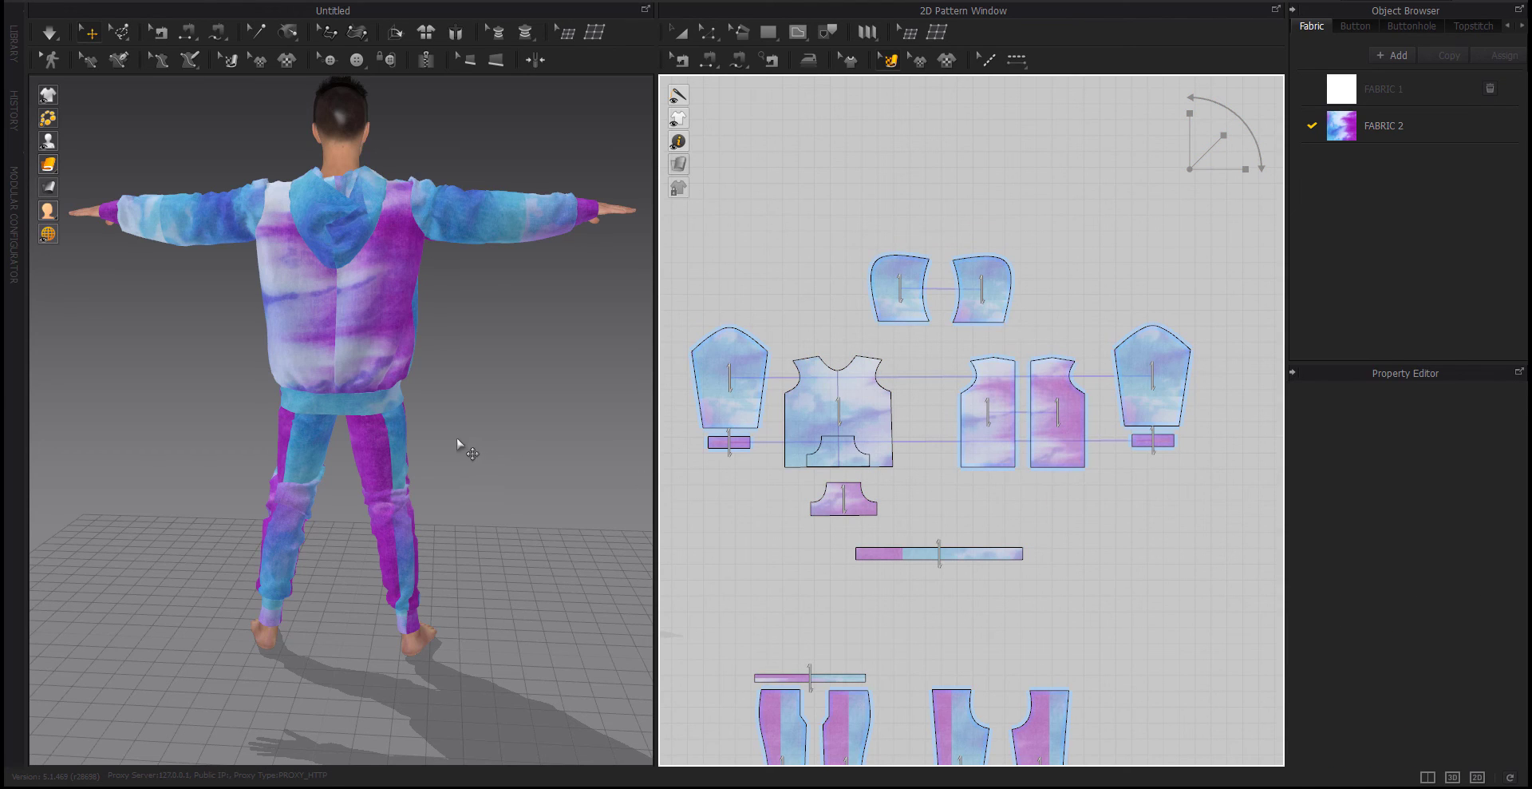
left_click(984, 433)
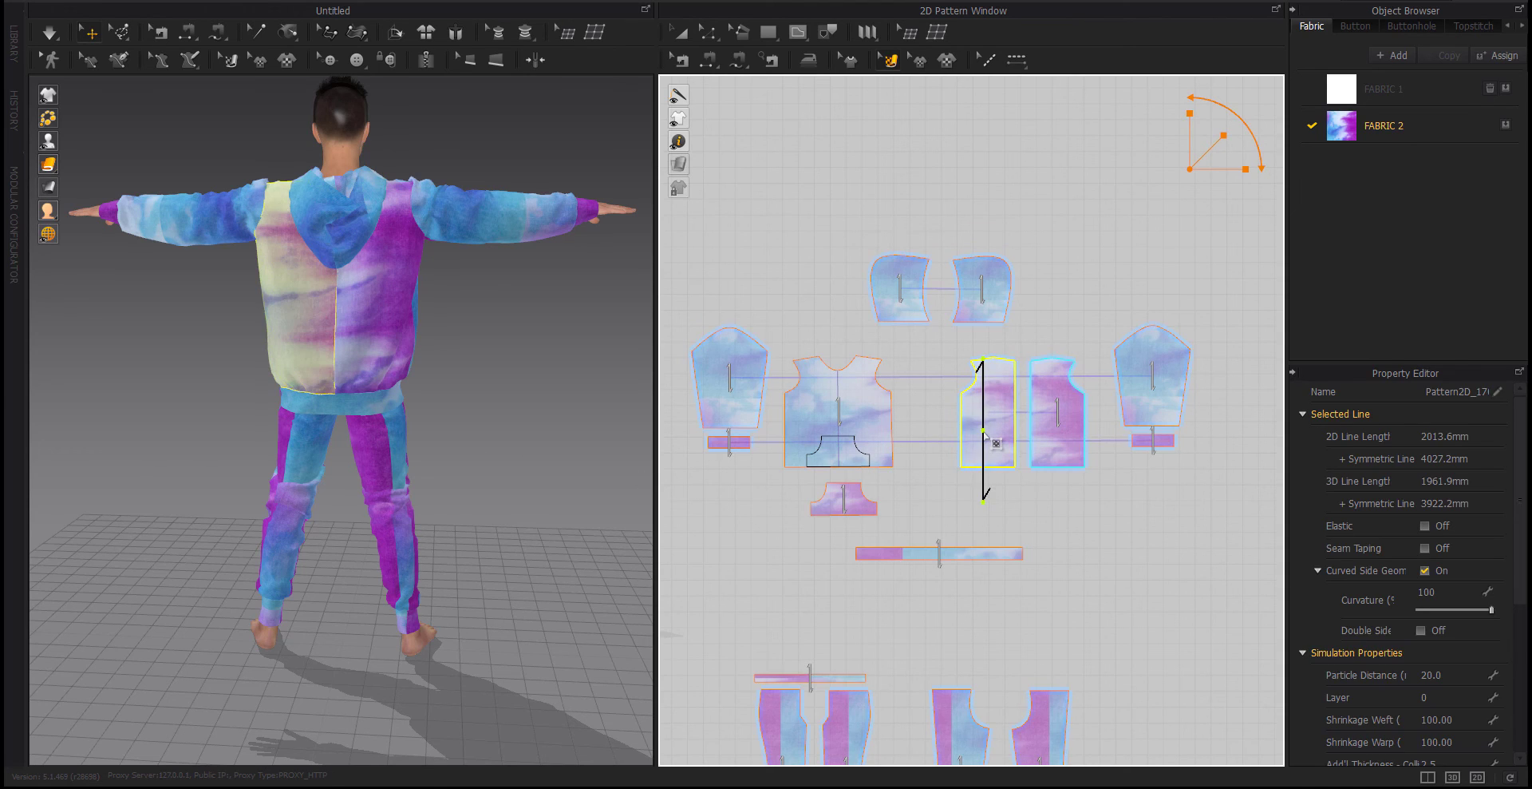
left_click(1087, 509)
right_click_drag(344, 431, 542, 470)
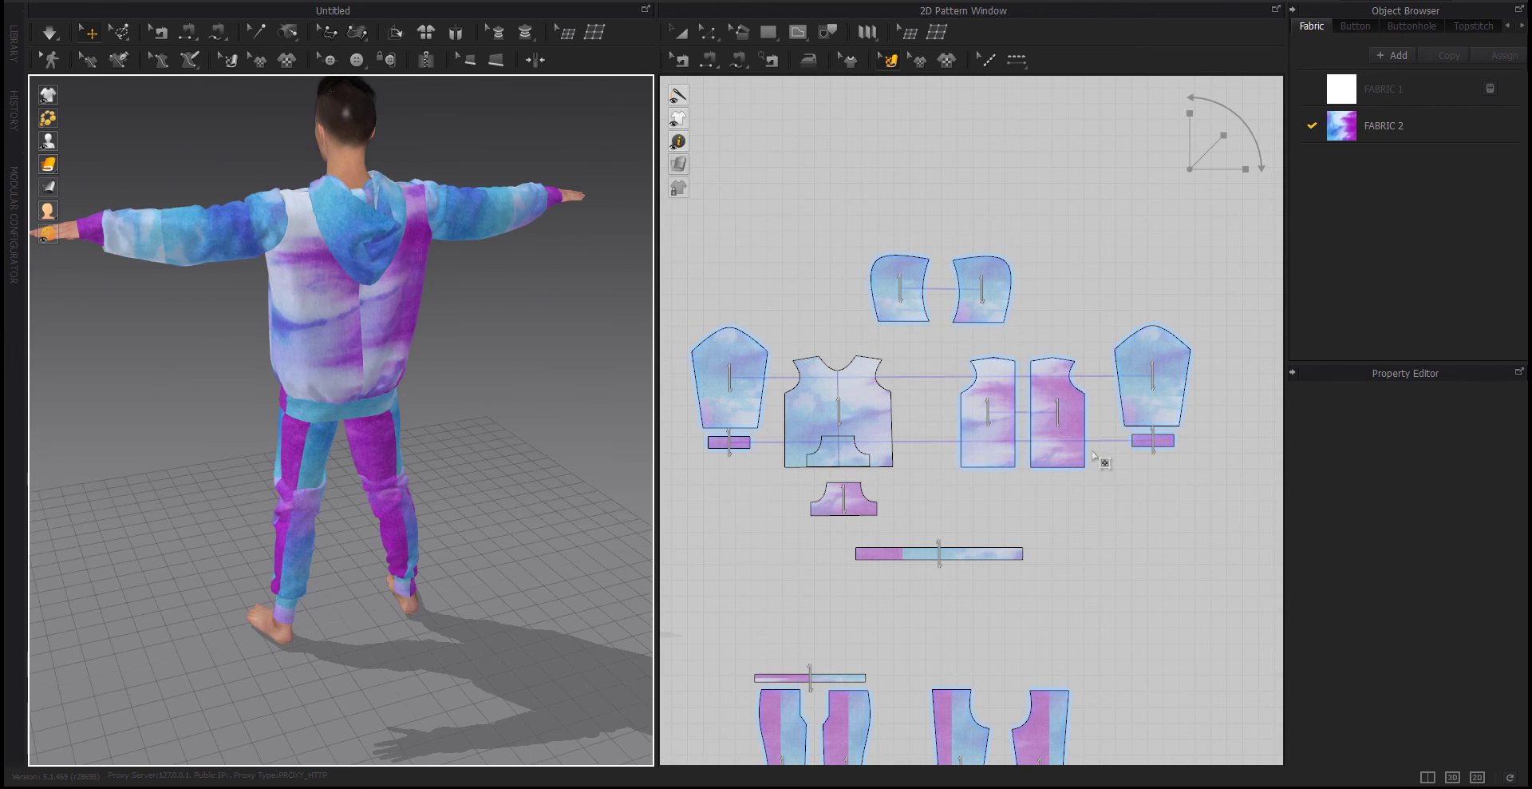
Select a back-panel seam line with Edit Pattern (Z) and open its options without changes
key("z")
left_click(1030, 423)
right_click(1031, 427)
left_click(1017, 568)
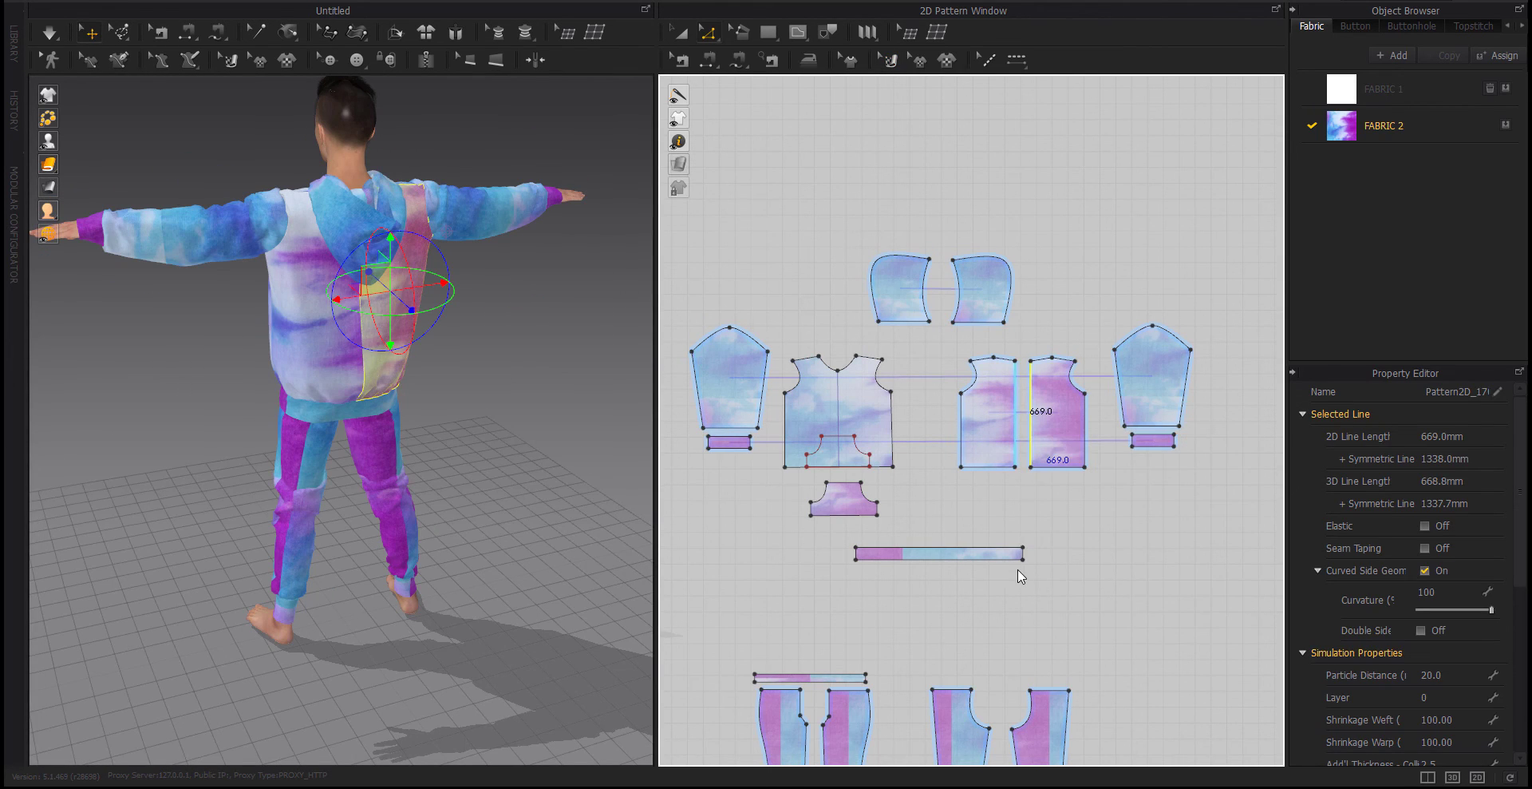
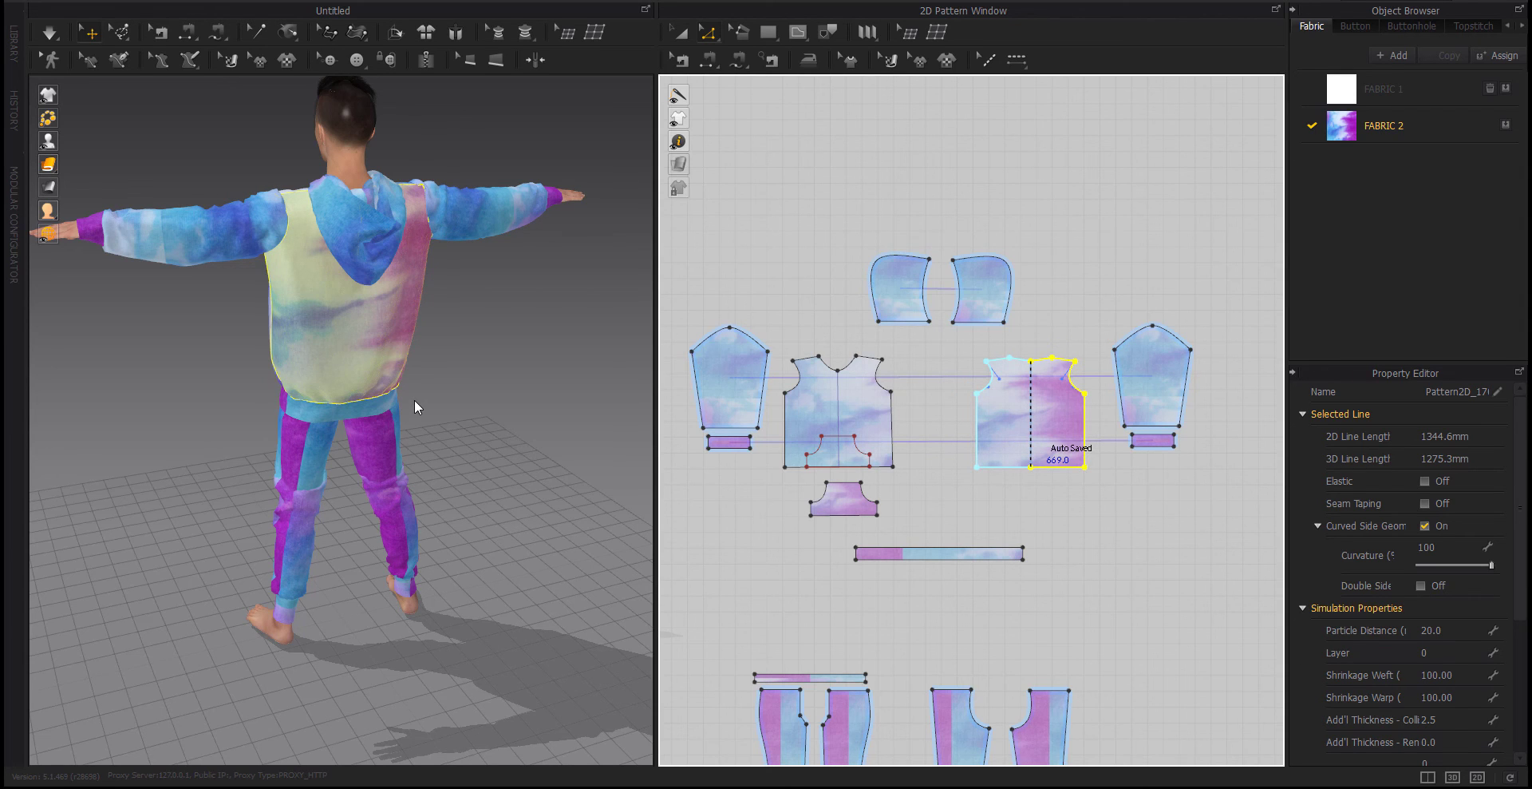
Shift the left sleeve's tie-dye print down and rotate it to a diagonal
left_click(1086, 513)
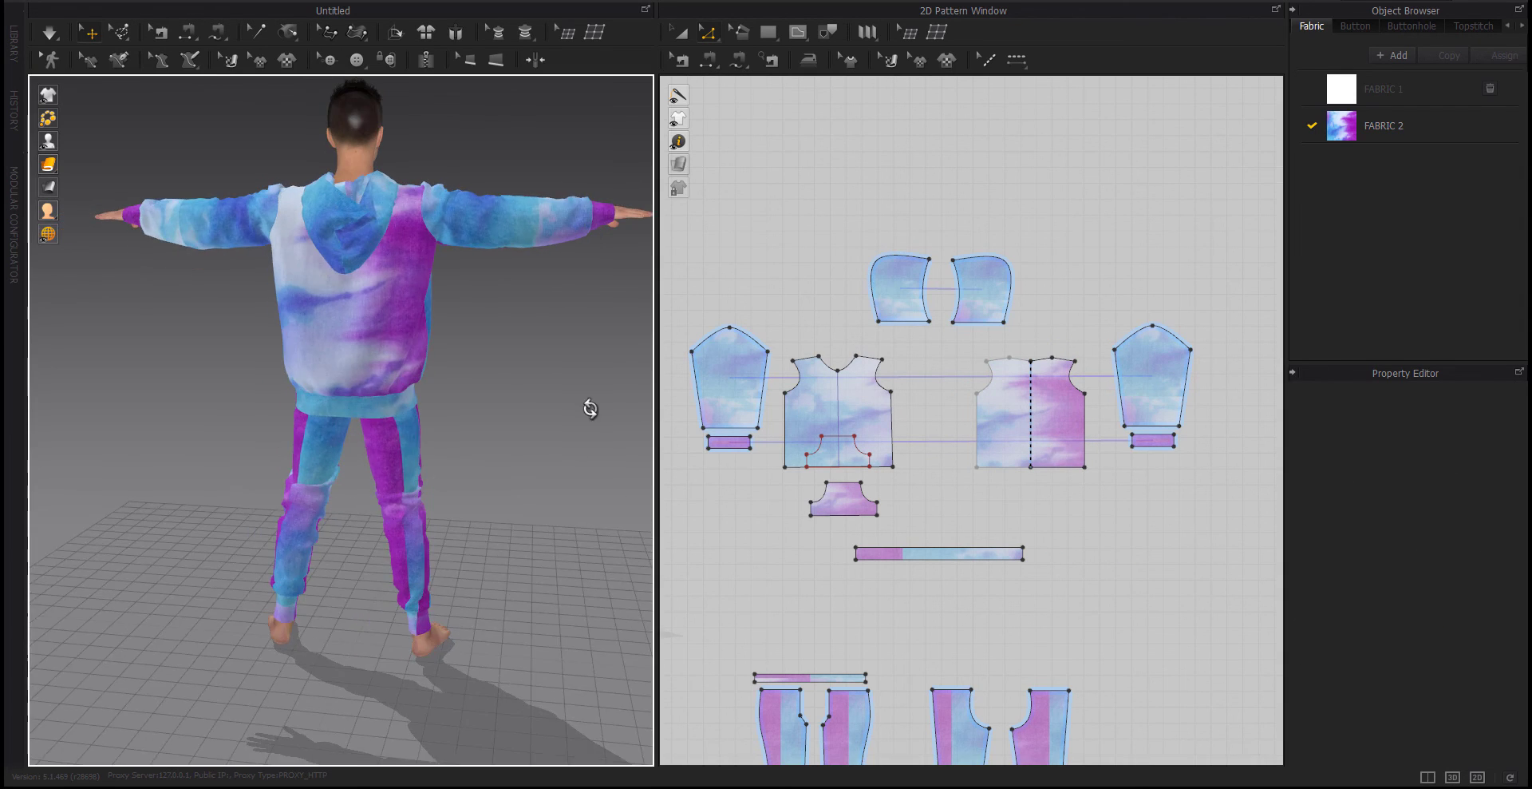
right_click_drag(588, 410, 716, 418)
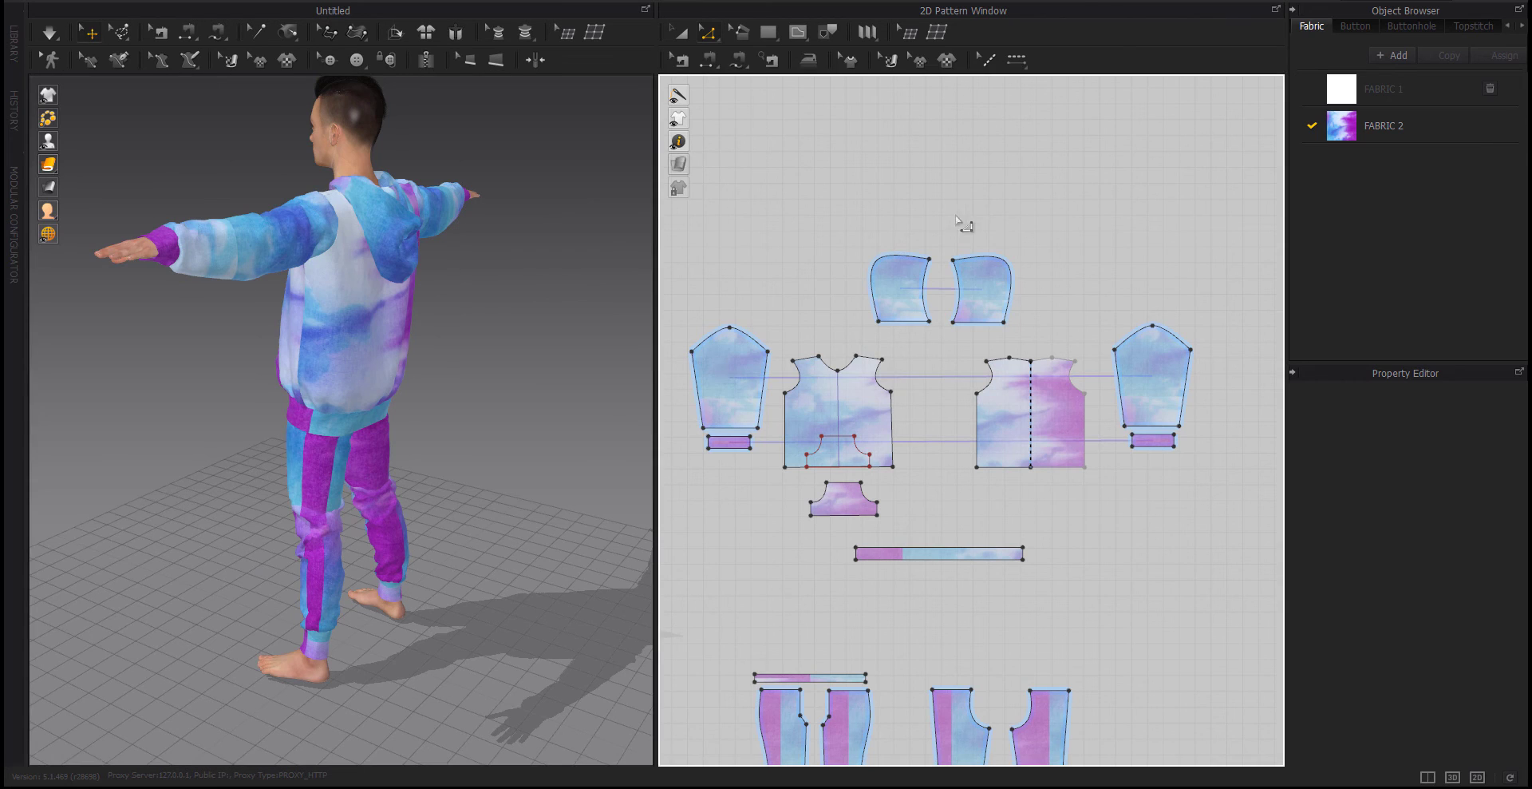
left_click(888, 60)
left_click_drag(715, 383, 723, 418)
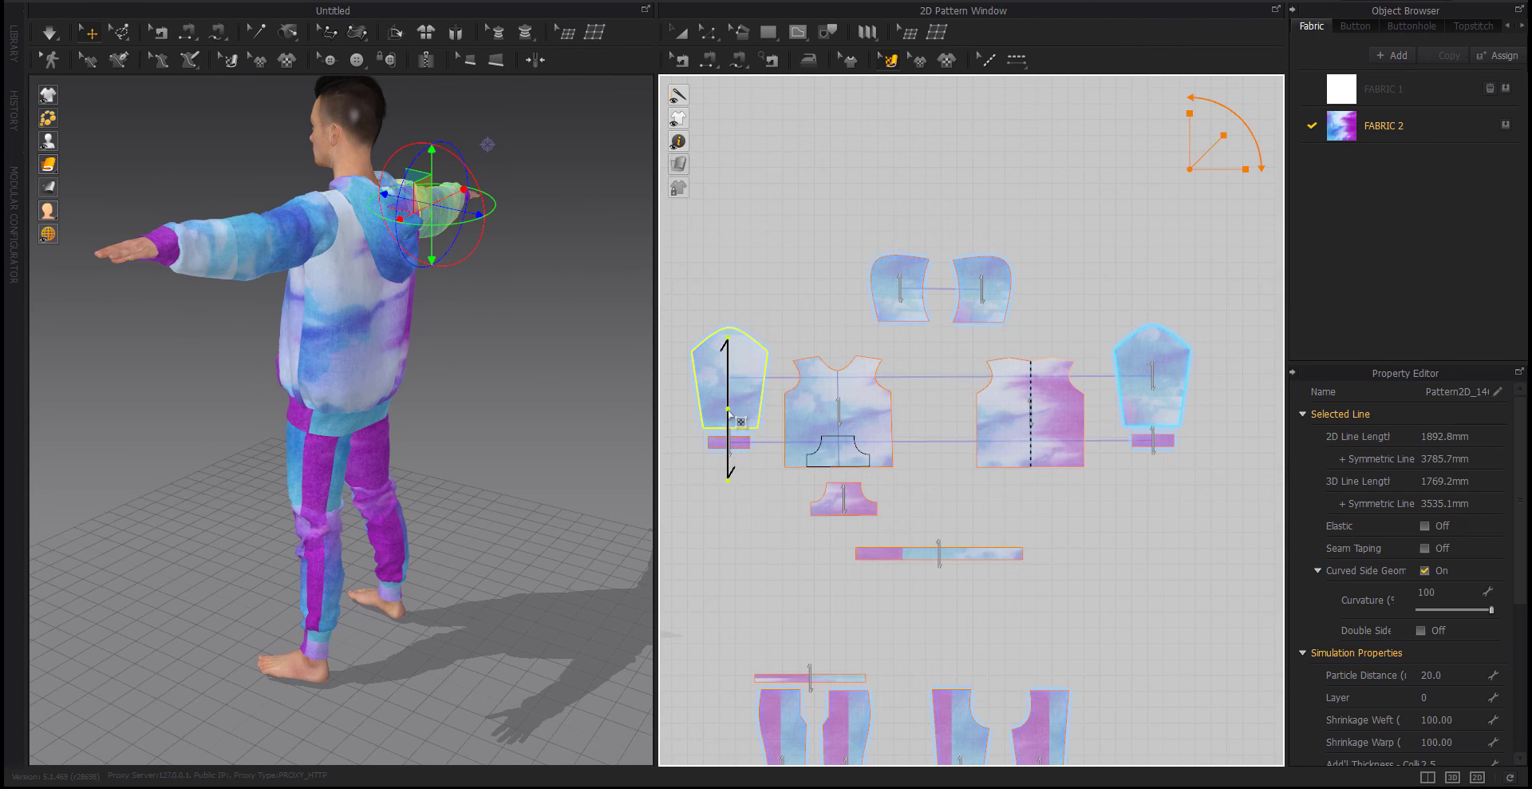
right_click_drag(588, 441, 453, 432)
Move the left sleeve's print up and left so pinker tones show
mouse_move(723, 349)
left_mouse_down()
mouse_move(750, 363)
mouse_move(749, 383)
mouse_move(733, 355)
mouse_move(782, 425)
mouse_move(856, 383)
mouse_move(896, 451)
mouse_move(888, 438)
left_mouse_up()
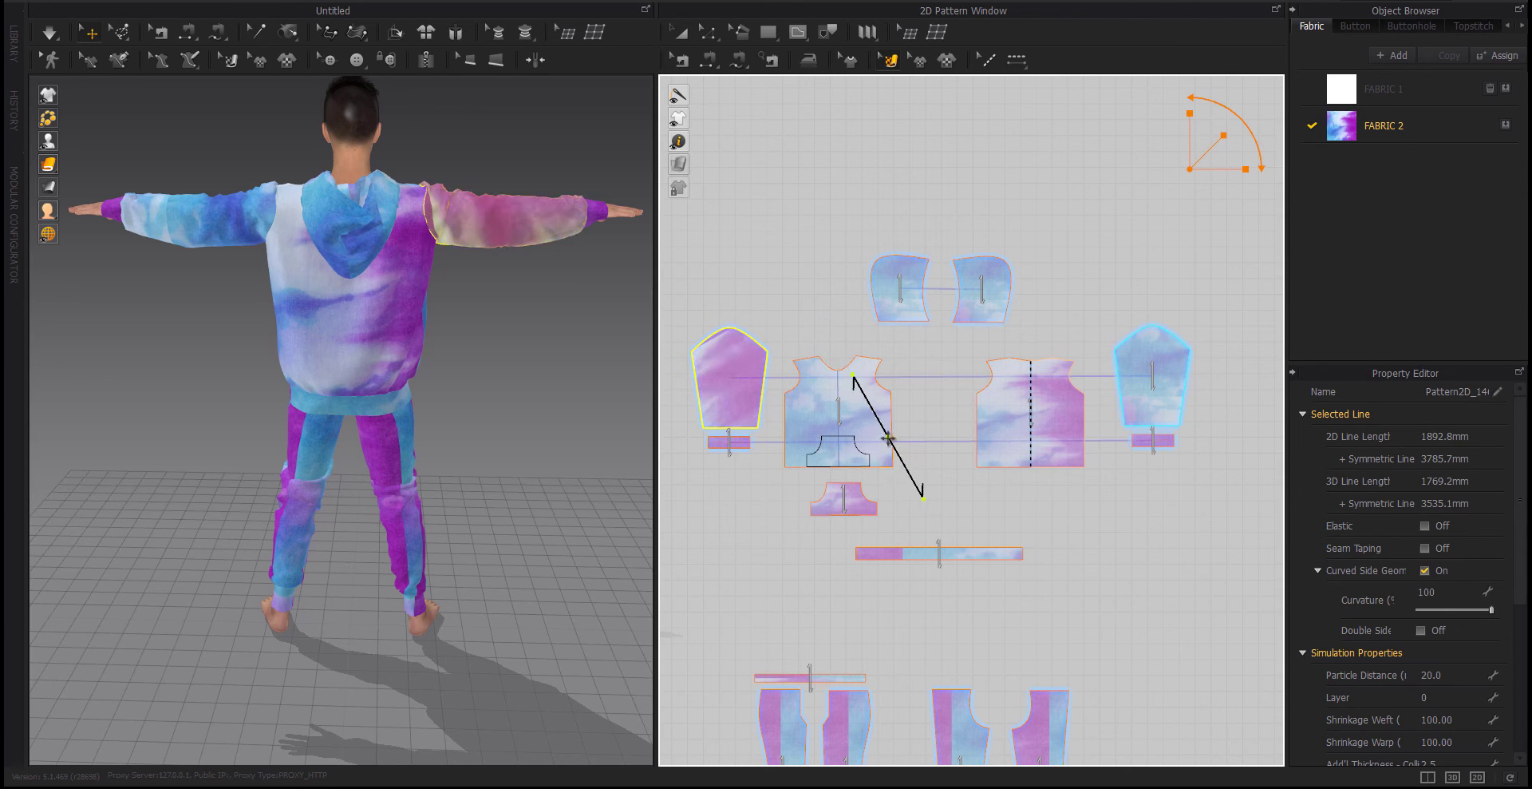
left_click_drag(753, 415, 771, 444)
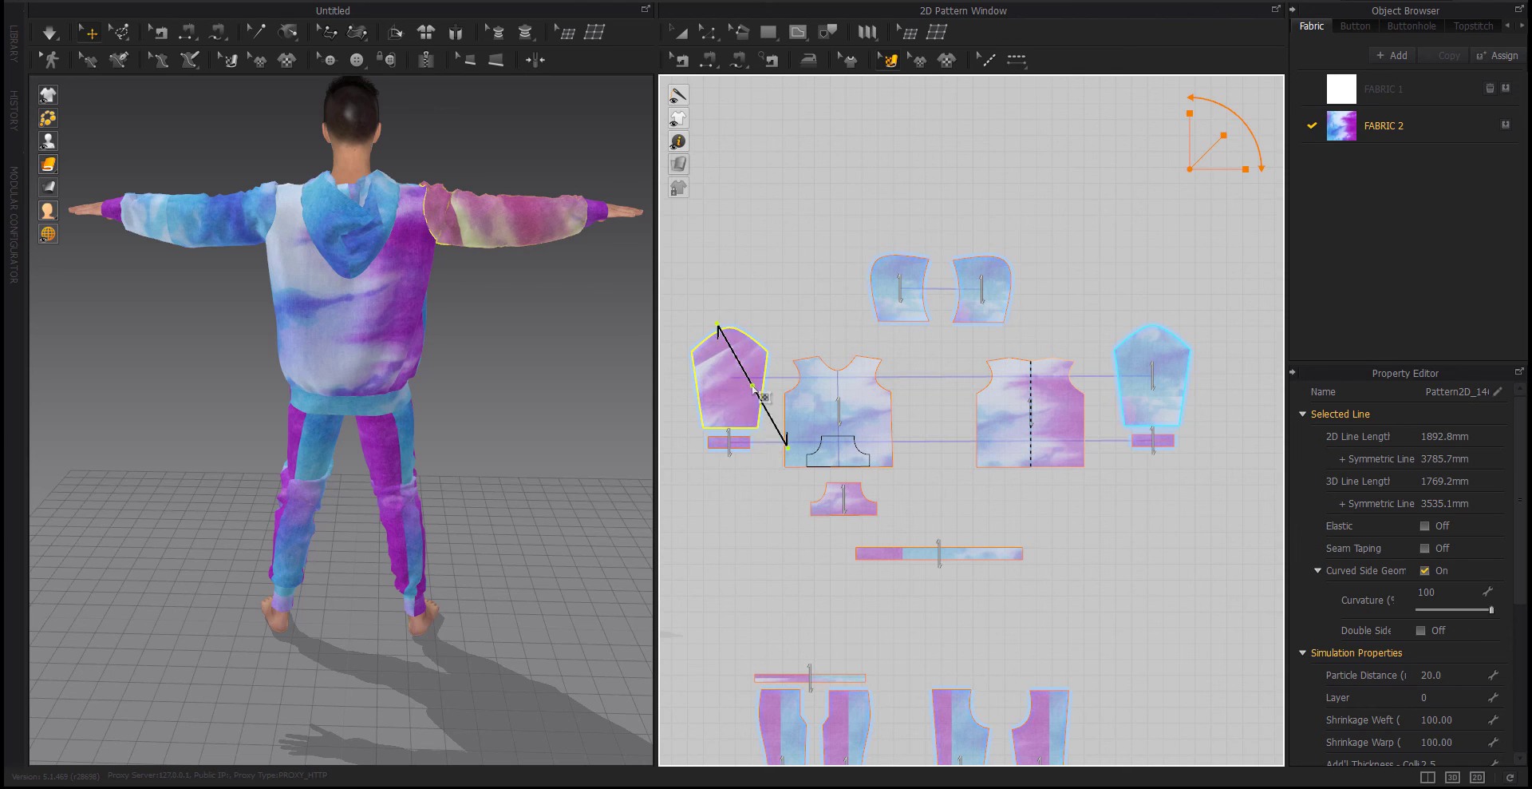
left_click_drag(759, 393, 754, 432)
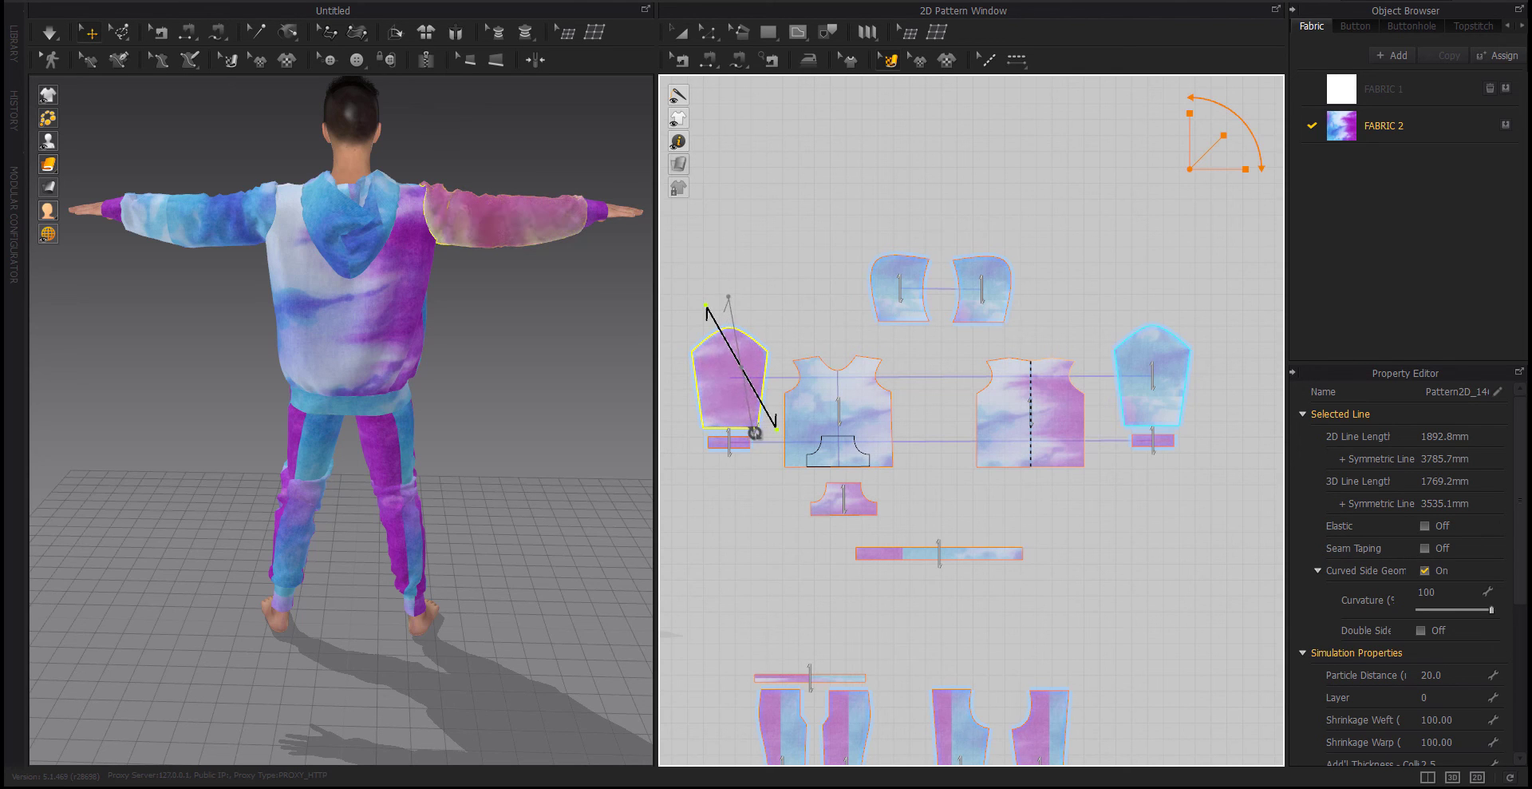
left_click(739, 530)
mouse_move(495, 447)
right_mouse_down()
mouse_move(55, 445)
mouse_move(365, 455)
mouse_move(292, 422)
mouse_move(326, 343)
mouse_move(340, 372)
right_mouse_up()
Shift the right sleeve's print to the right, revealing lighter blue-and-white tones
scroll(326, 343, "up", 3)
scroll(319, 363, "up", 2)
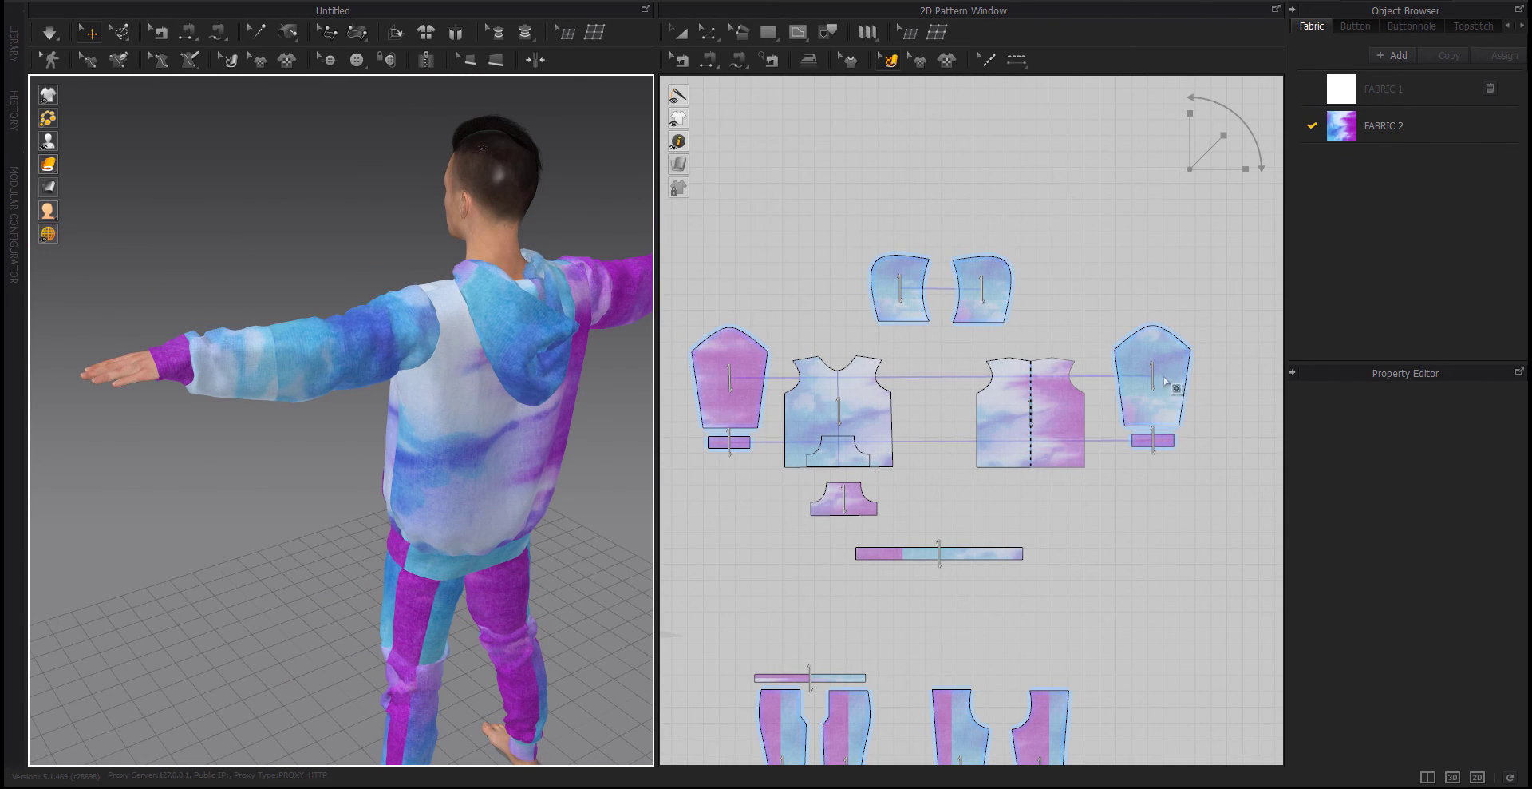
left_click_drag(1167, 383, 1115, 313)
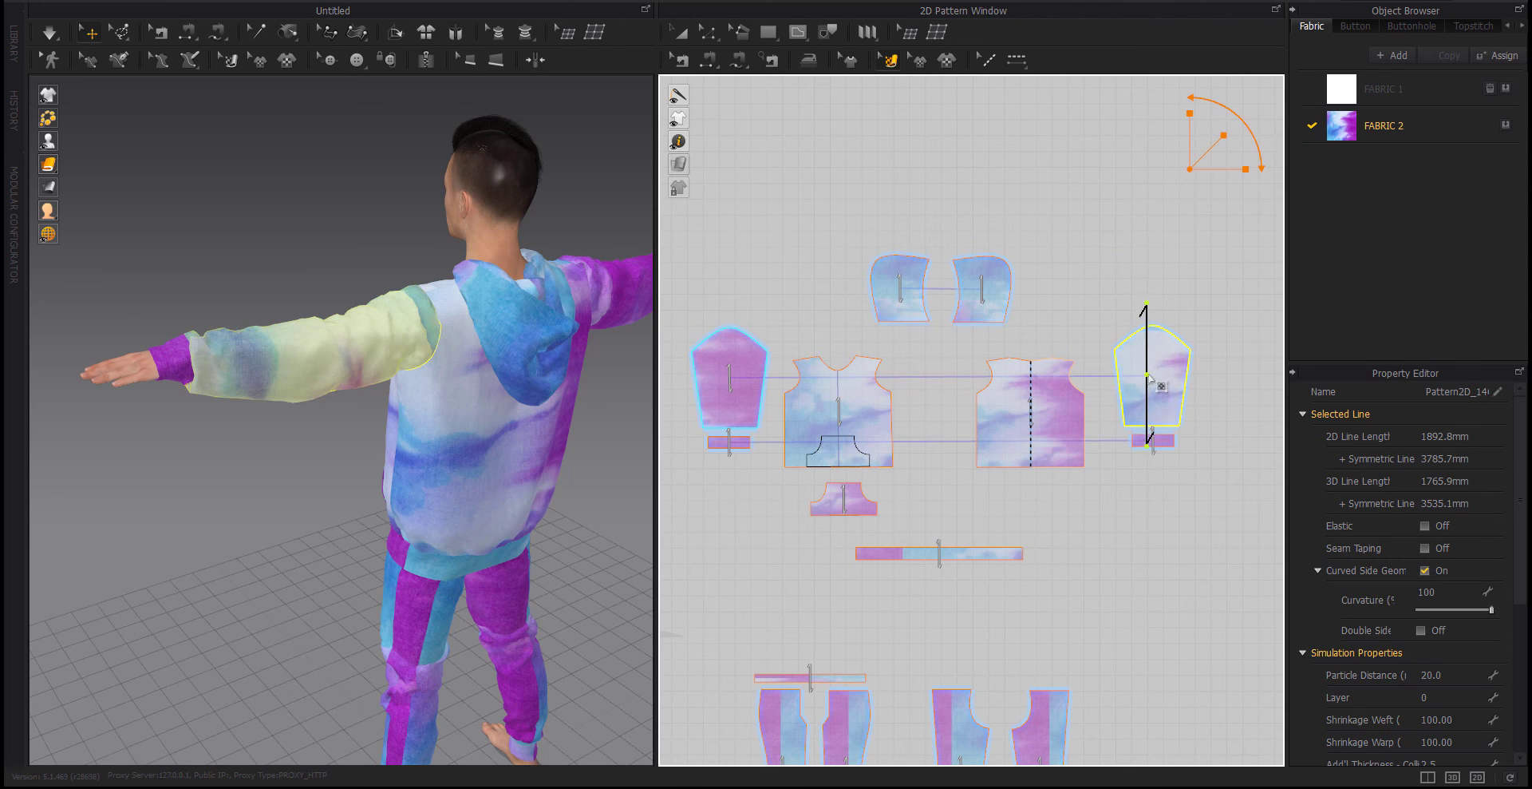
key("ctrl+z")
mouse_move(565, 420)
right_mouse_down()
mouse_move(254, 432)
mouse_move(352, 443)
right_mouse_up()
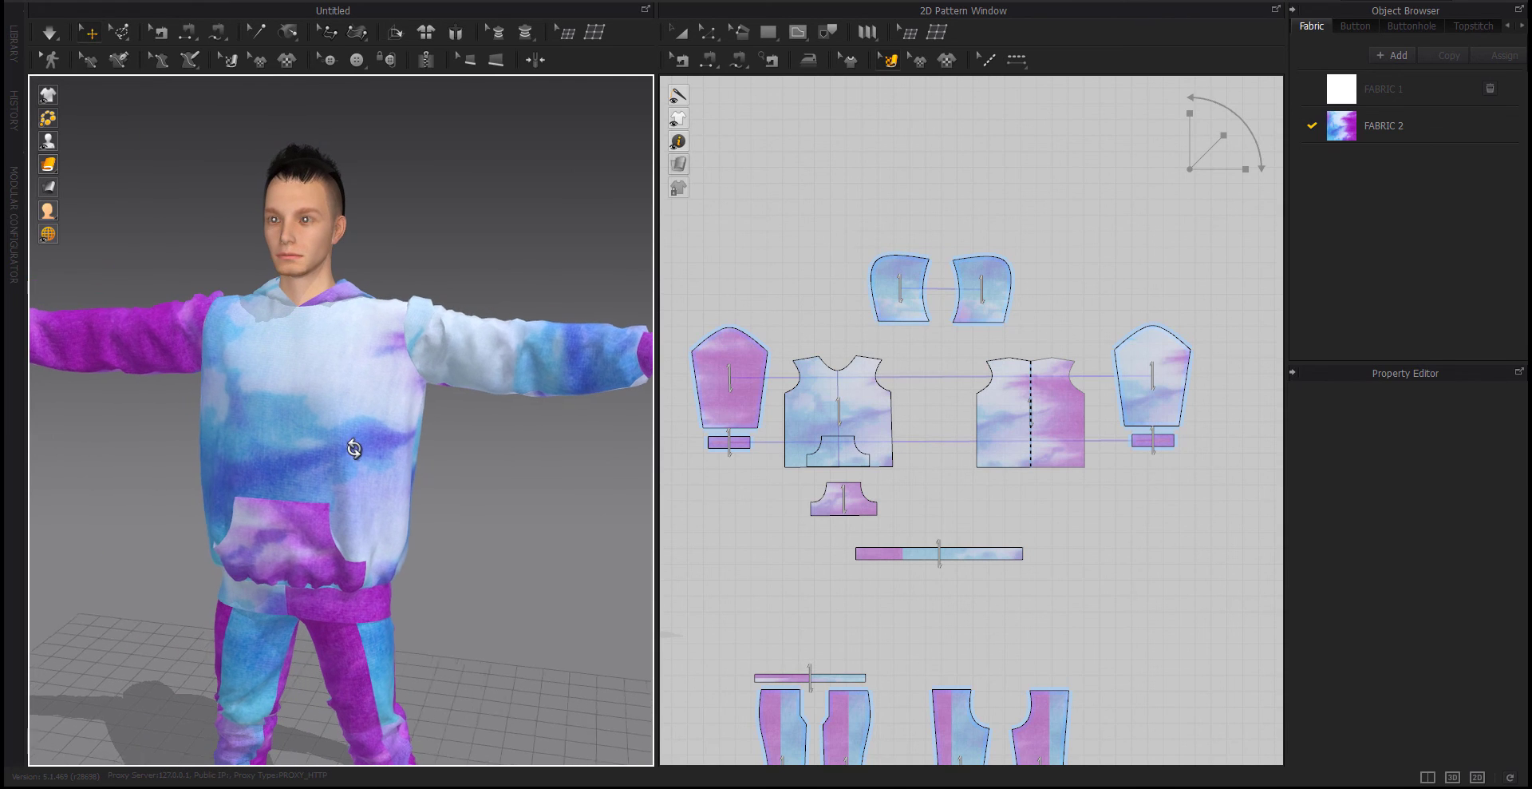
left_click_drag(1161, 358, 1197, 359)
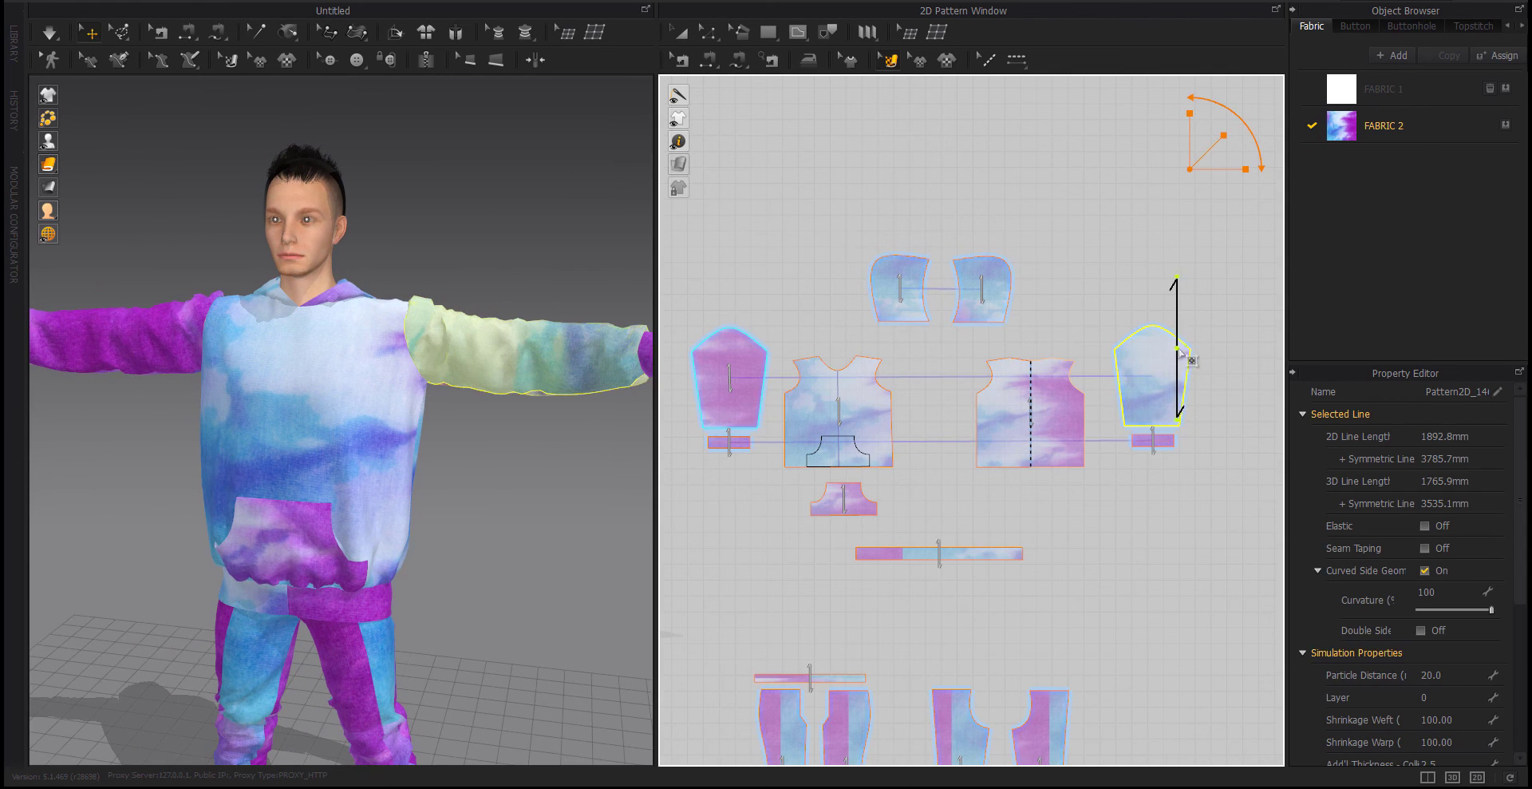
Zoom in on the legs and bring the pants pattern pieces into view
left_click(506, 469)
mouse_move(523, 486)
right_mouse_down()
mouse_move(267, 490)
mouse_move(556, 498)
right_mouse_up()
middle_click_drag(585, 488, 588, 267)
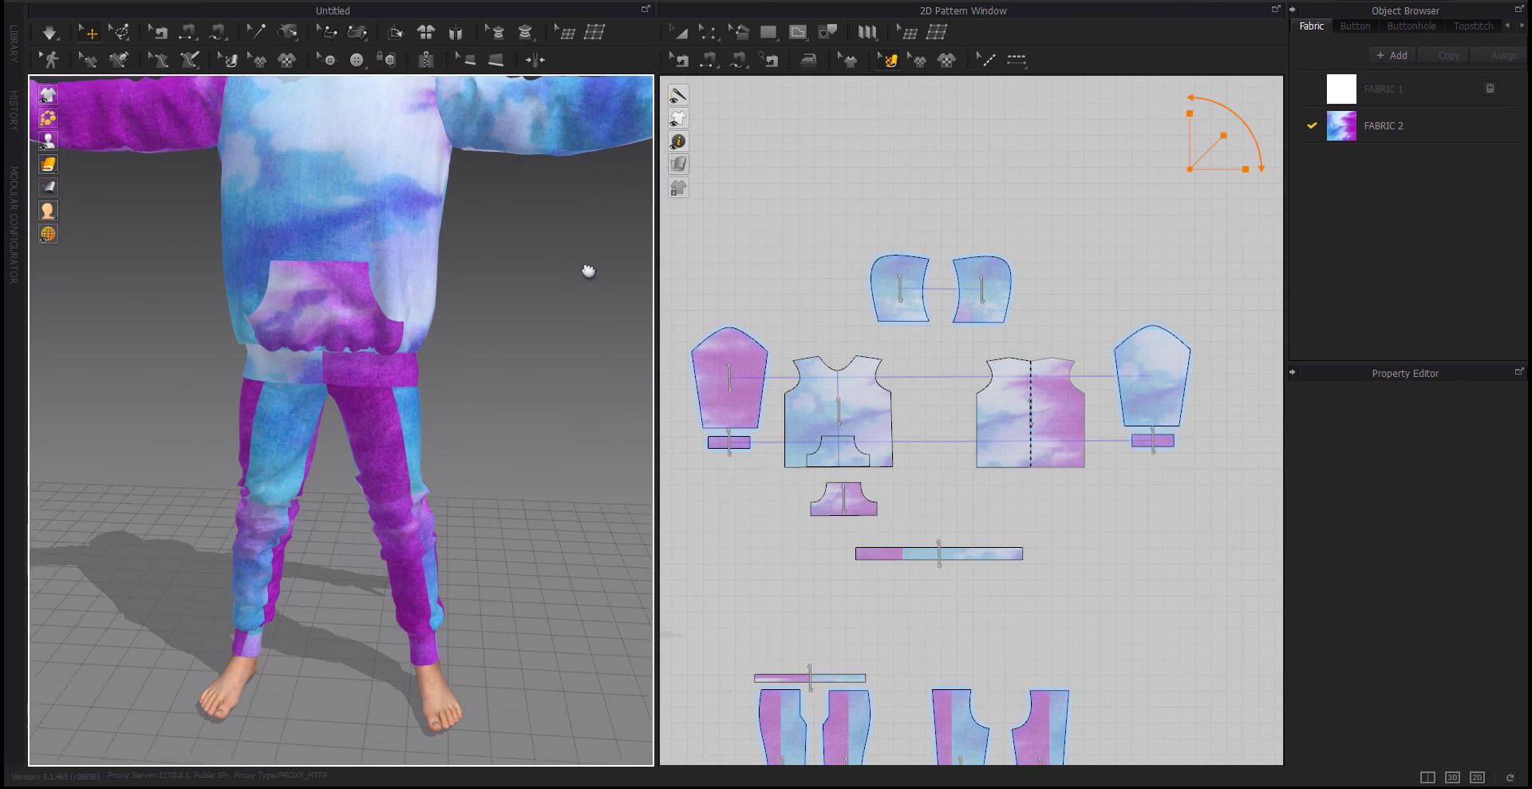
middle_click_drag(952, 605, 985, 401)
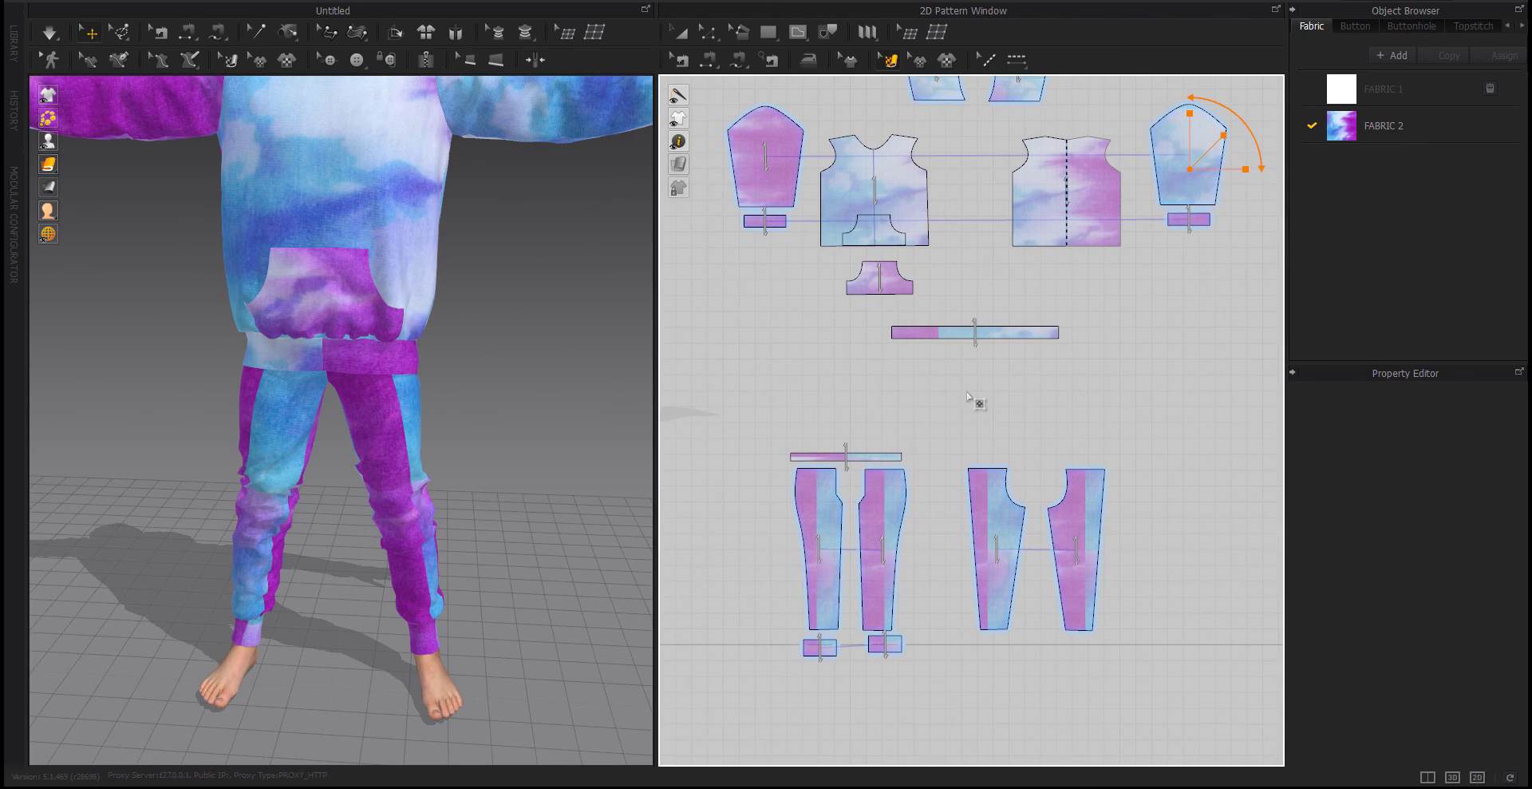
Move the waistband's tie-dye print leftward over several placements
left_click(945, 340)
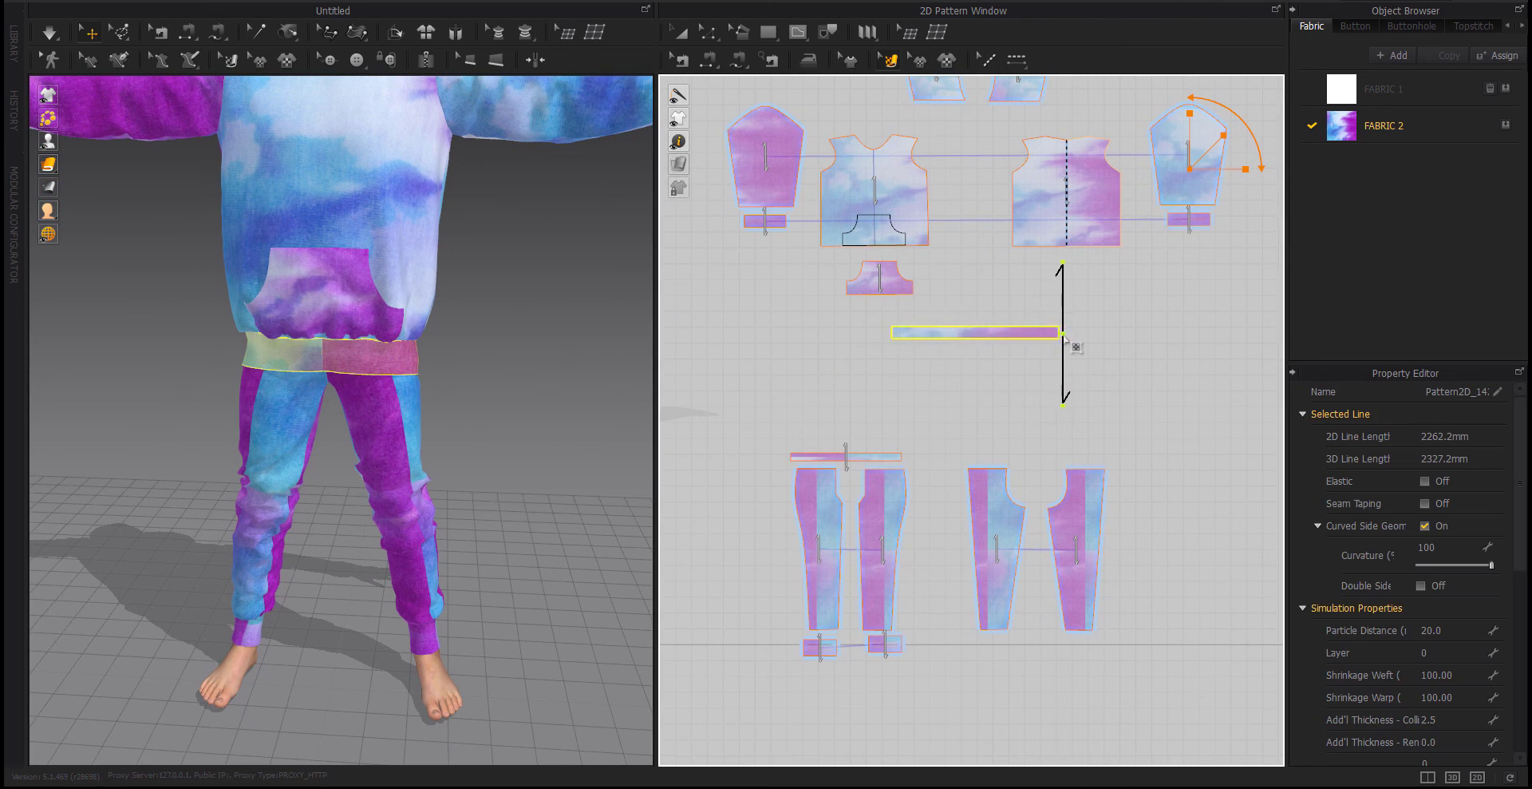
left_click(944, 404)
left_click(978, 339)
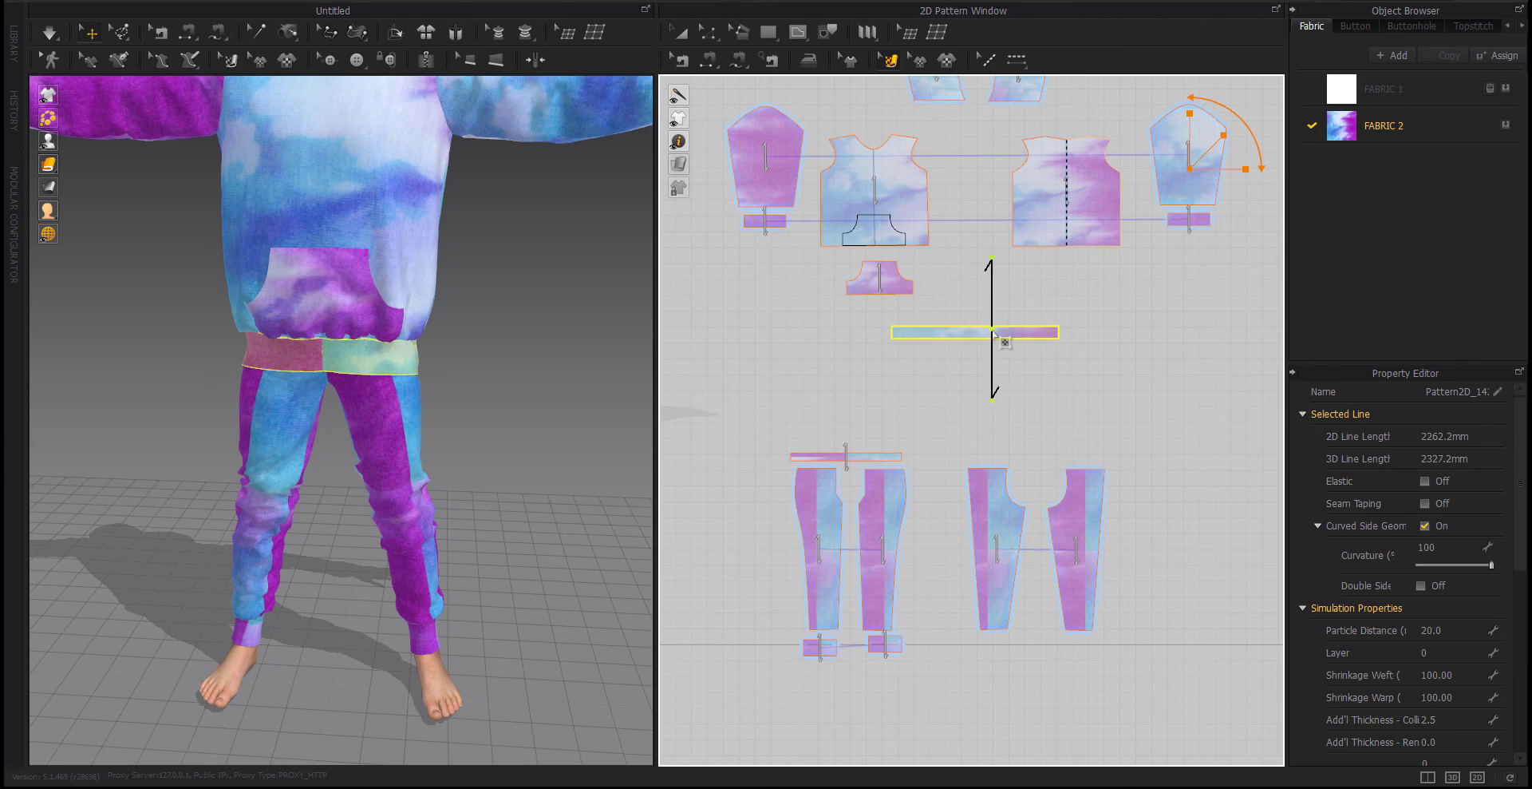
left_click(1011, 332)
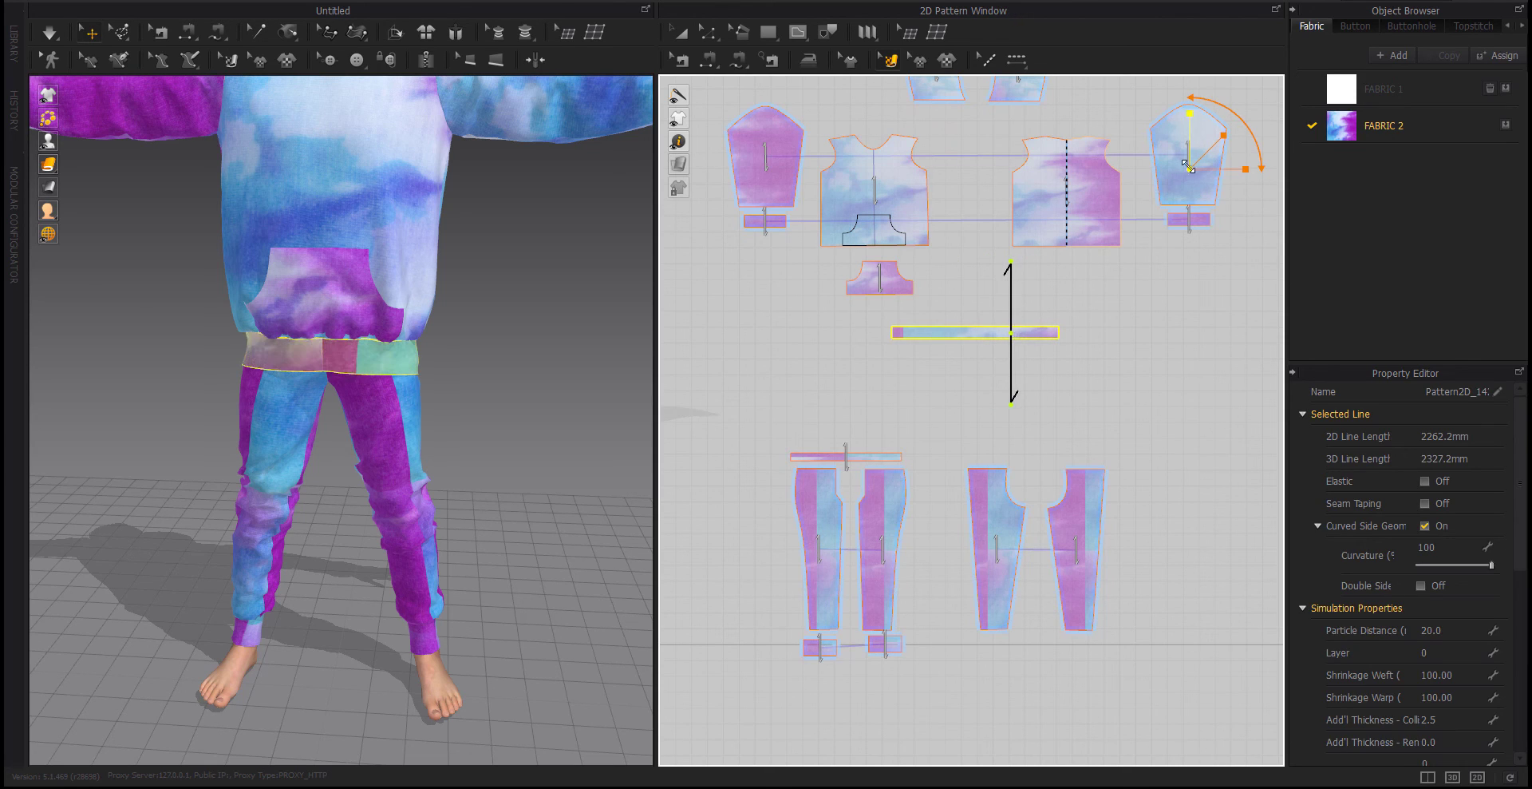
left_click(983, 334)
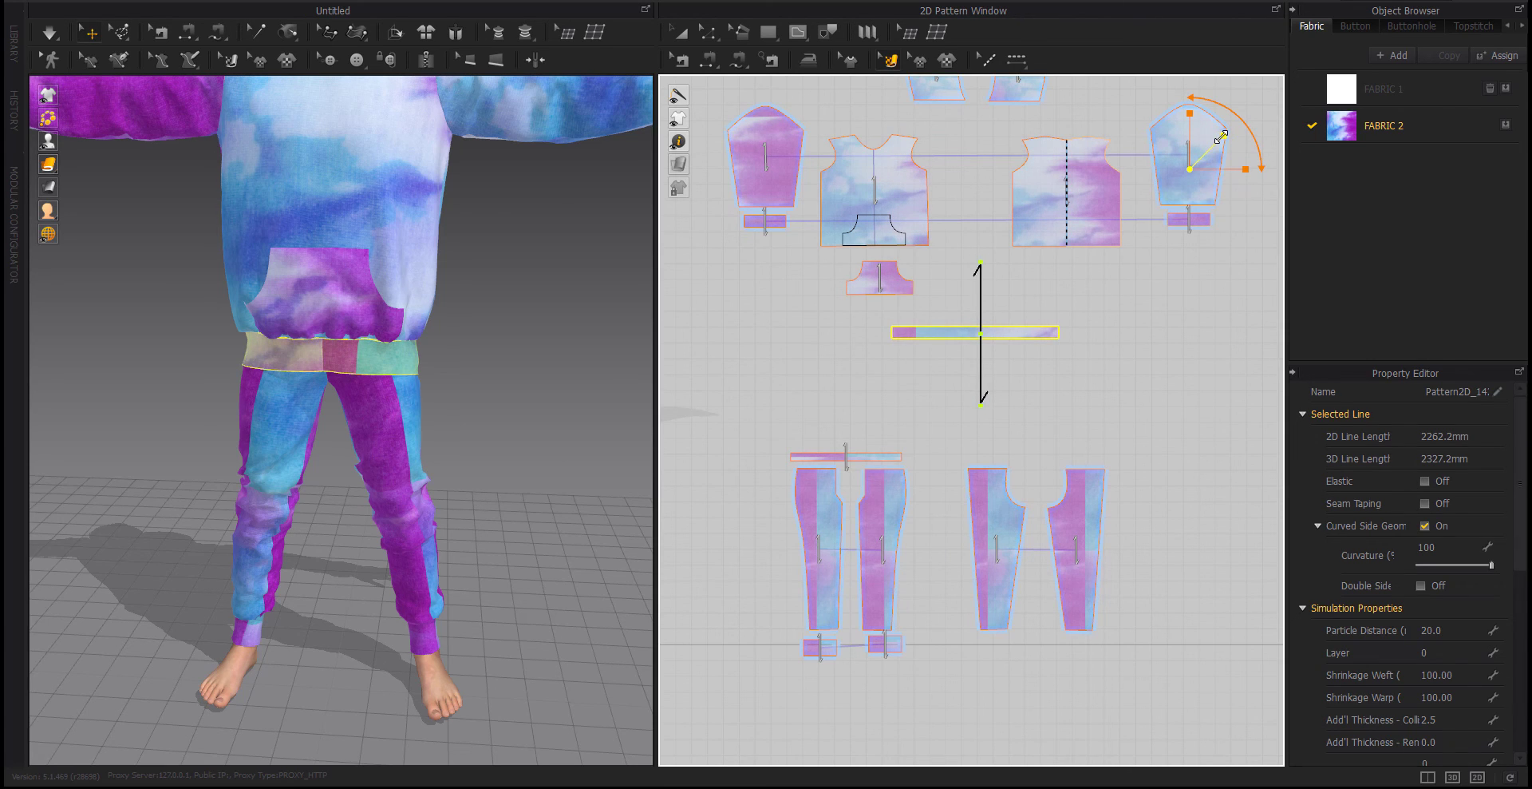
left_click(957, 332)
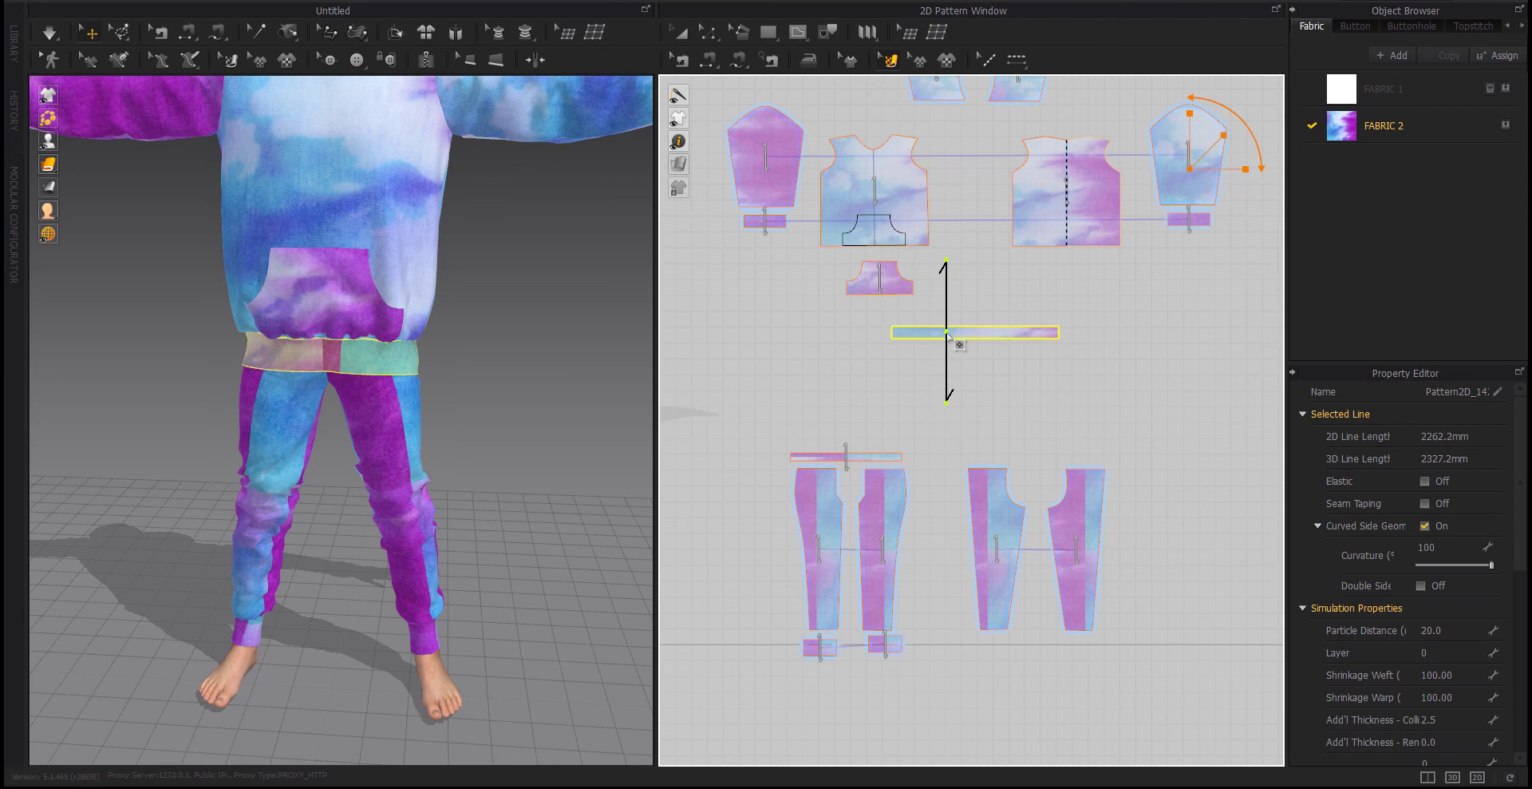
left_click(872, 386)
Slide the waistband's print back to the right to settle its pink and blue areas
mouse_move(314, 402)
right_mouse_down()
mouse_move(490, 399)
mouse_move(705, 359)
mouse_move(615, 386)
mouse_move(305, 401)
right_mouse_up()
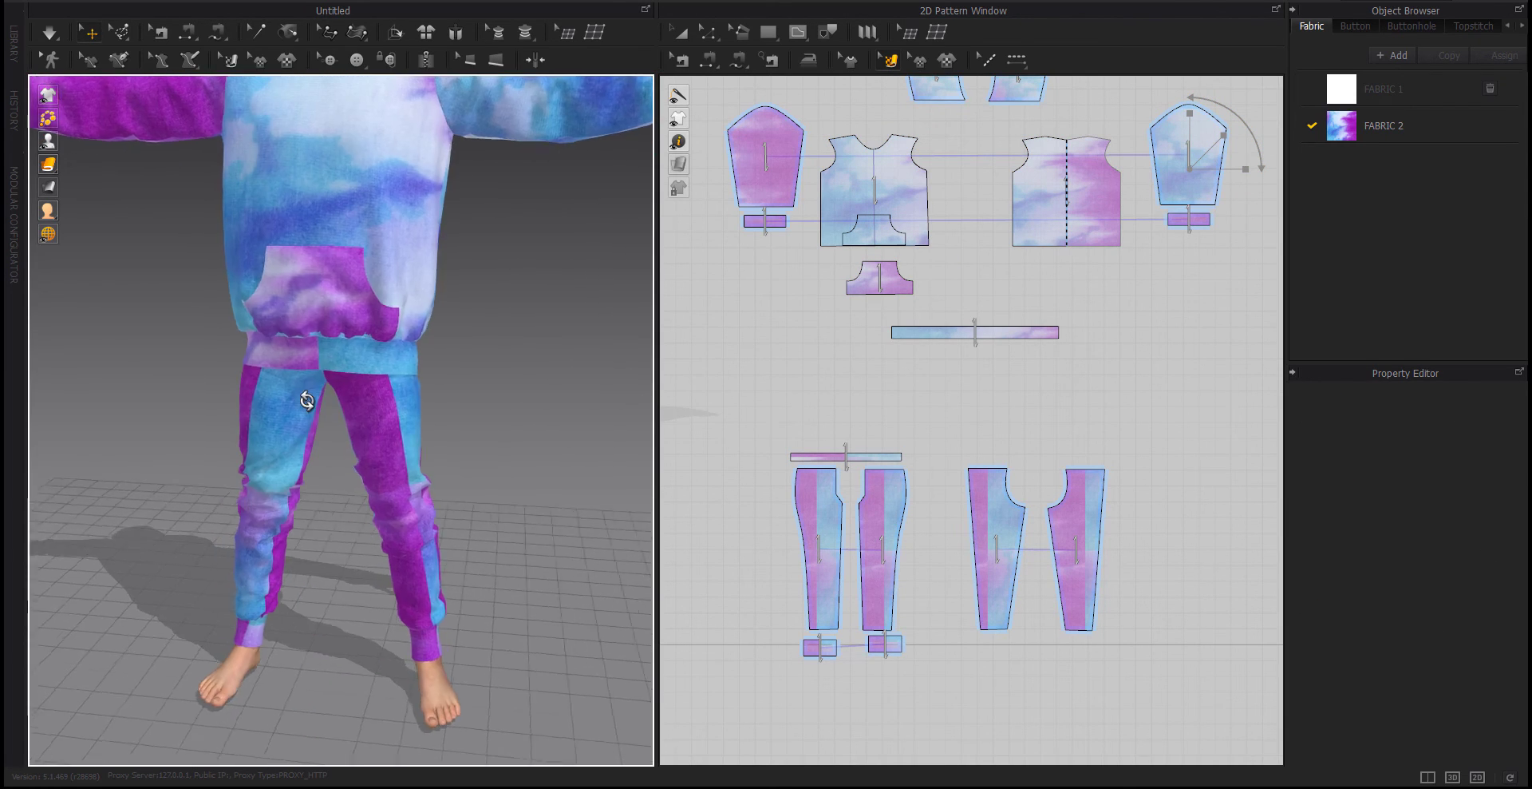
left_click(930, 333)
left_click_drag(1010, 339, 1055, 334)
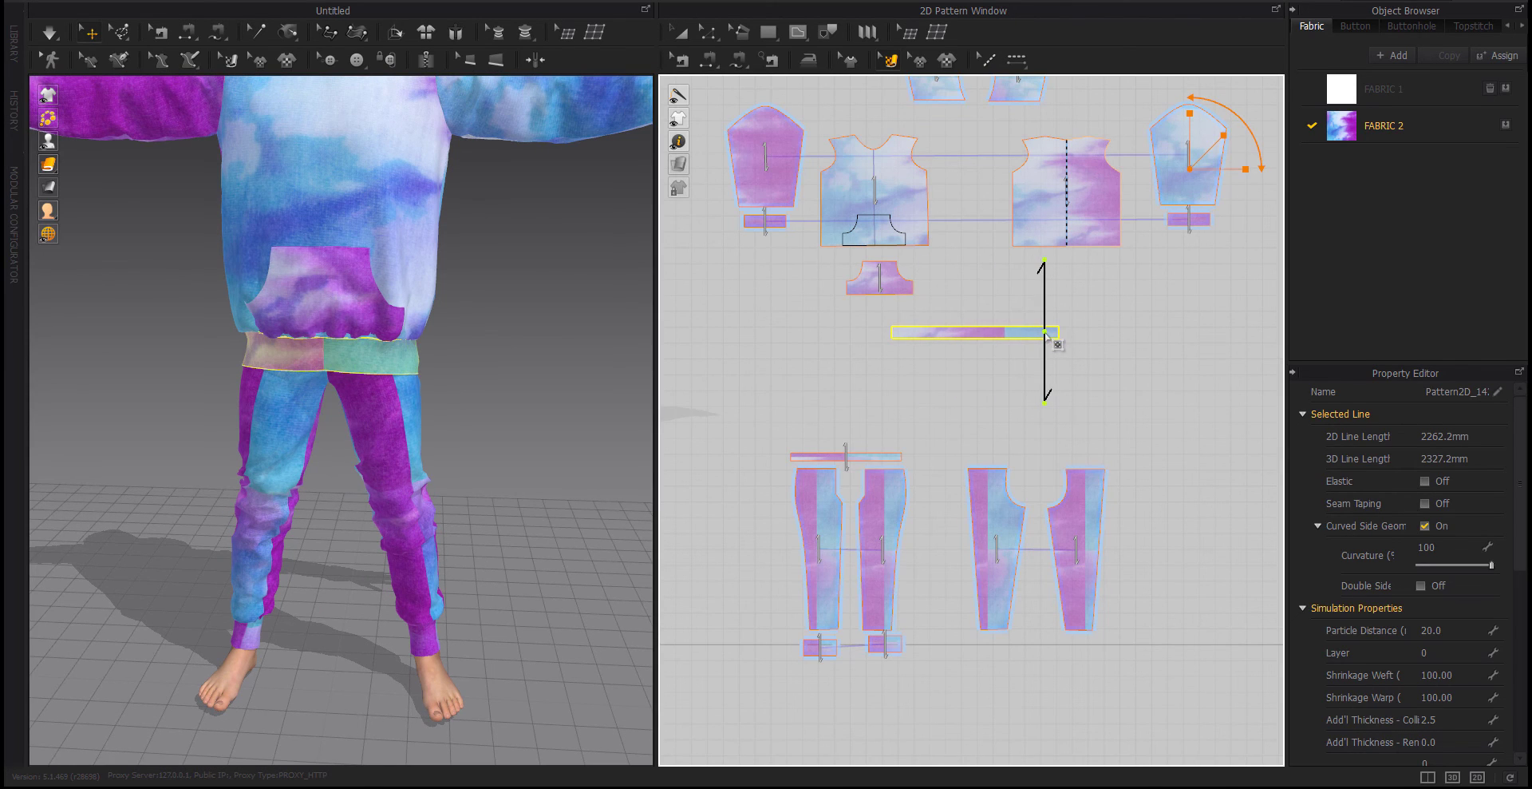
mouse_move(414, 383)
right_mouse_down()
mouse_move(434, 371)
mouse_move(395, 448)
mouse_move(838, 454)
mouse_move(578, 435)
mouse_move(916, 365)
right_mouse_up()
left_click(940, 334)
left_click_drag(940, 334, 995, 333)
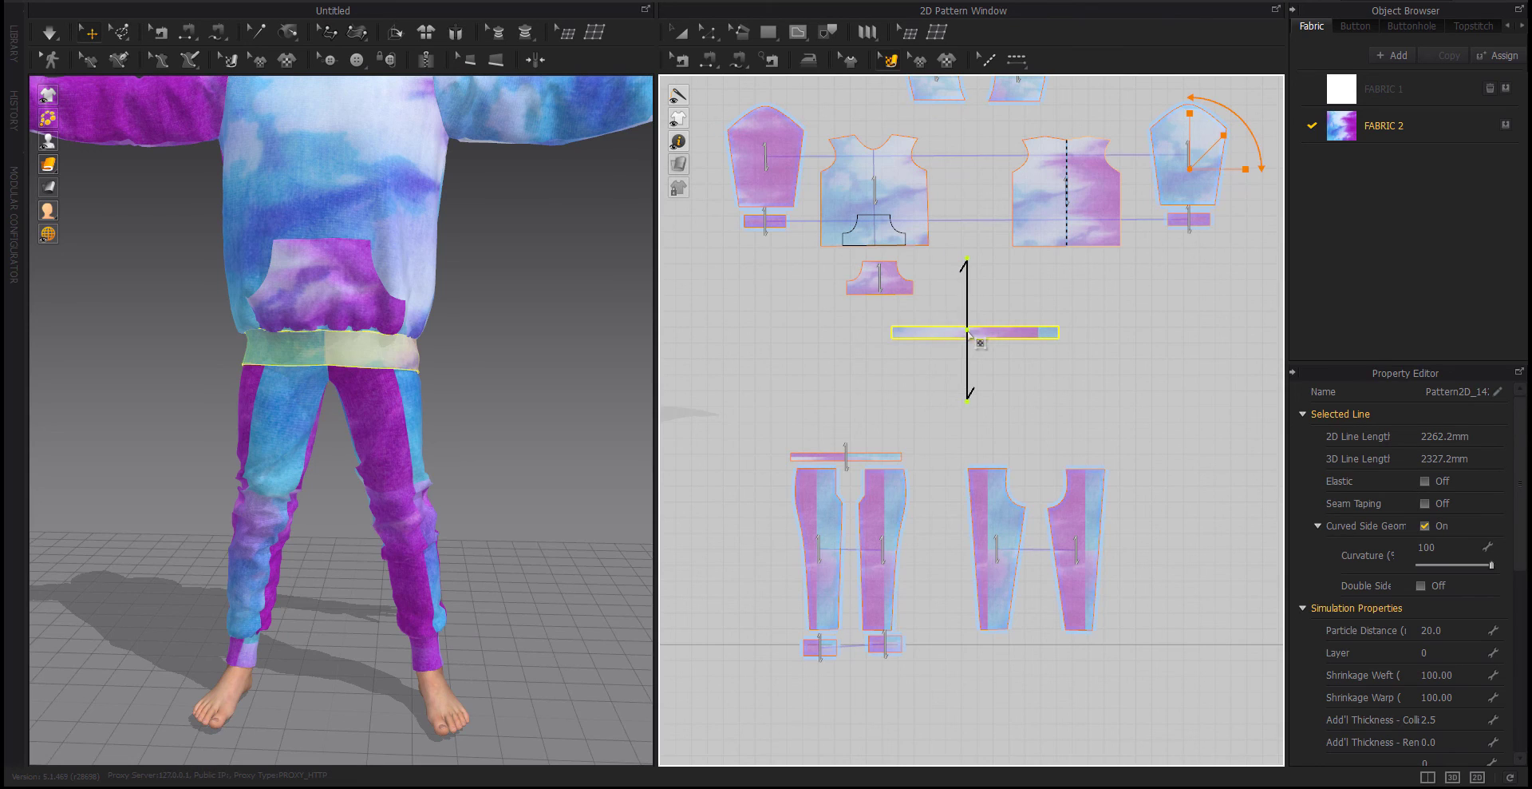
right_click_drag(446, 431, 489, 462)
left_click_drag(994, 334, 997, 333)
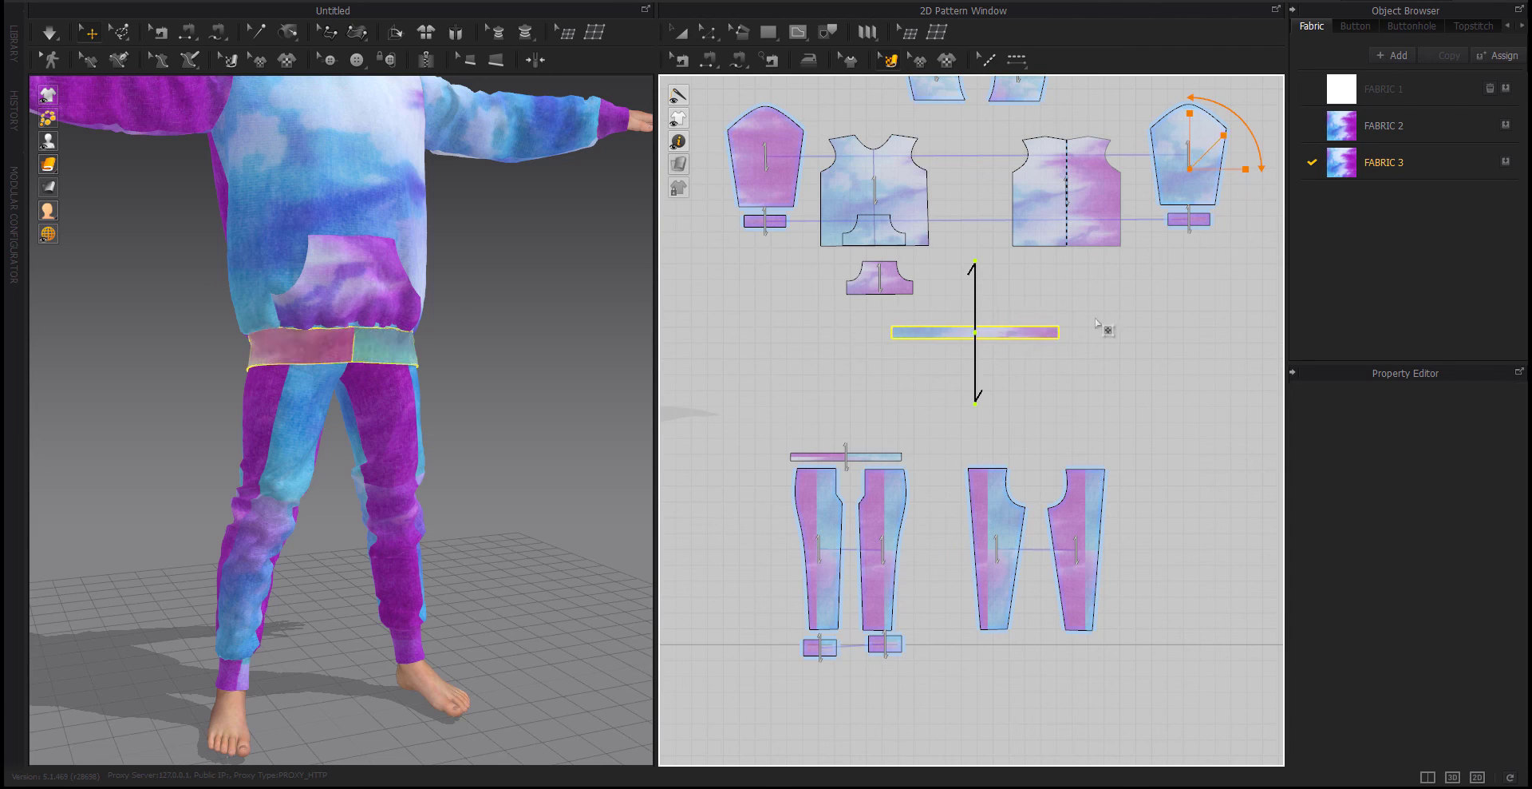
Try magenta and dark grey tints on FABRIC 3, then keep its colour white
left_click(1097, 351)
left_click(1025, 335)
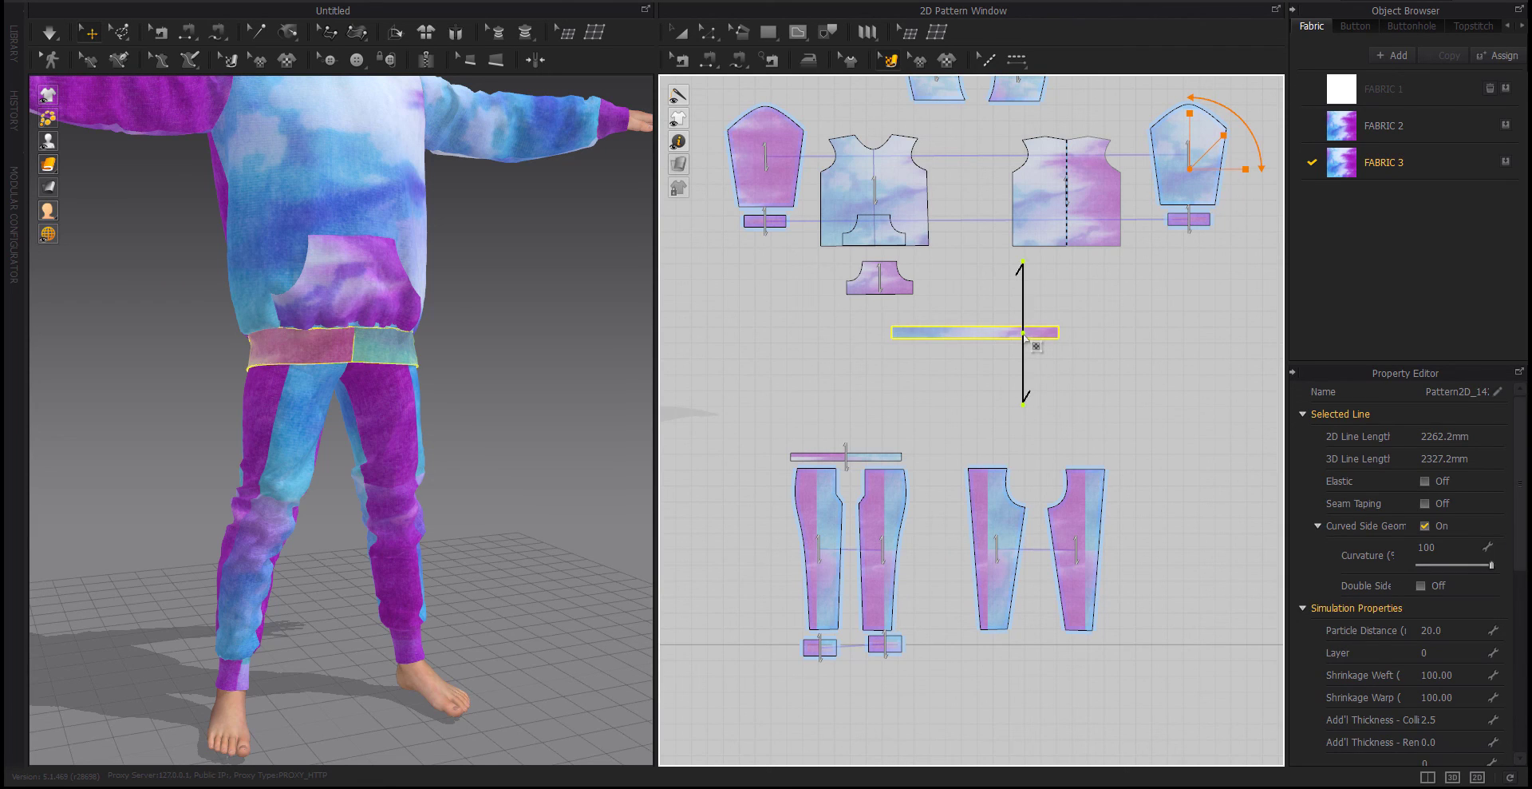
left_click(1383, 163)
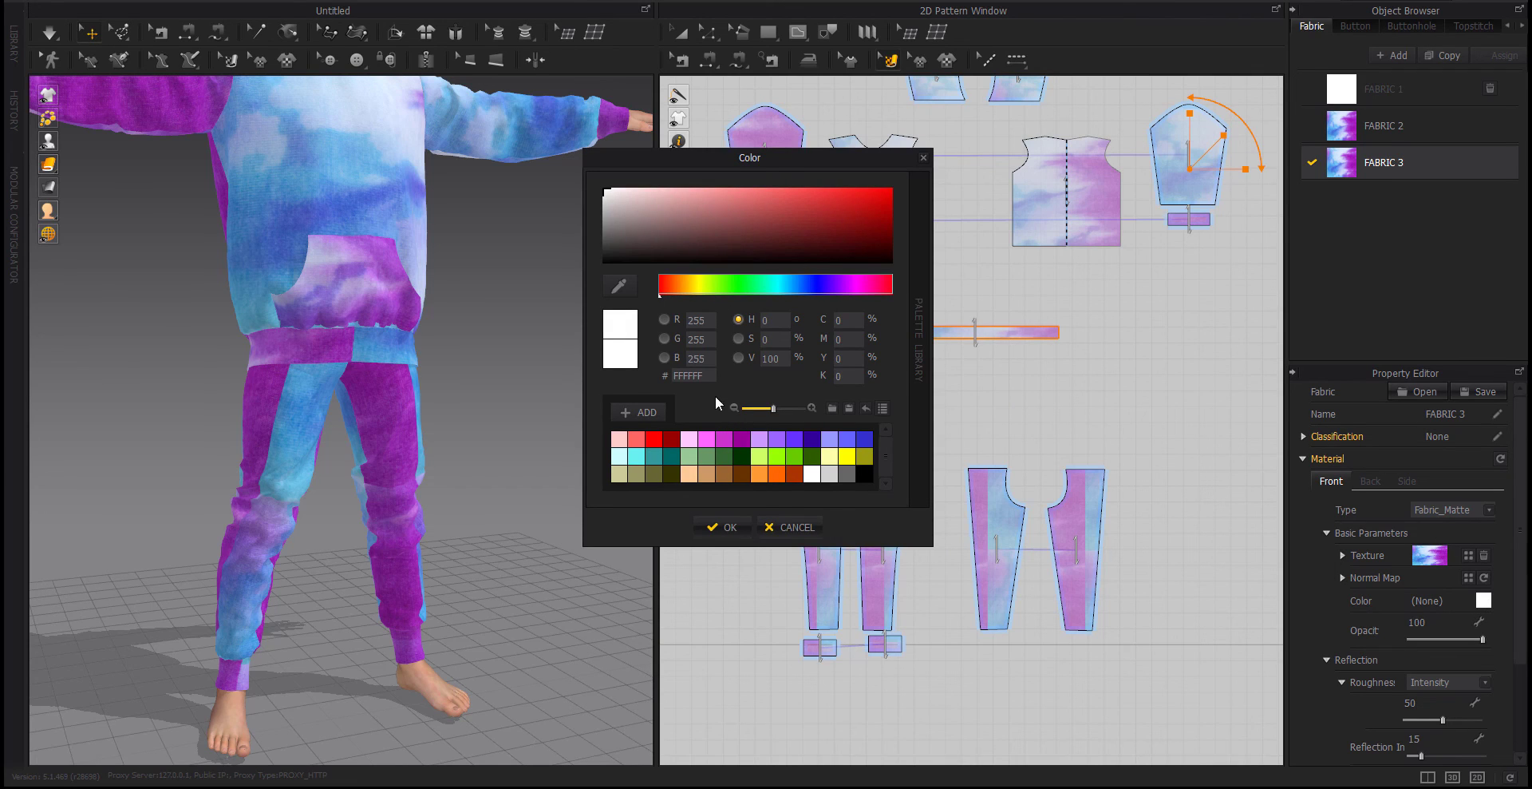
left_click(705, 438)
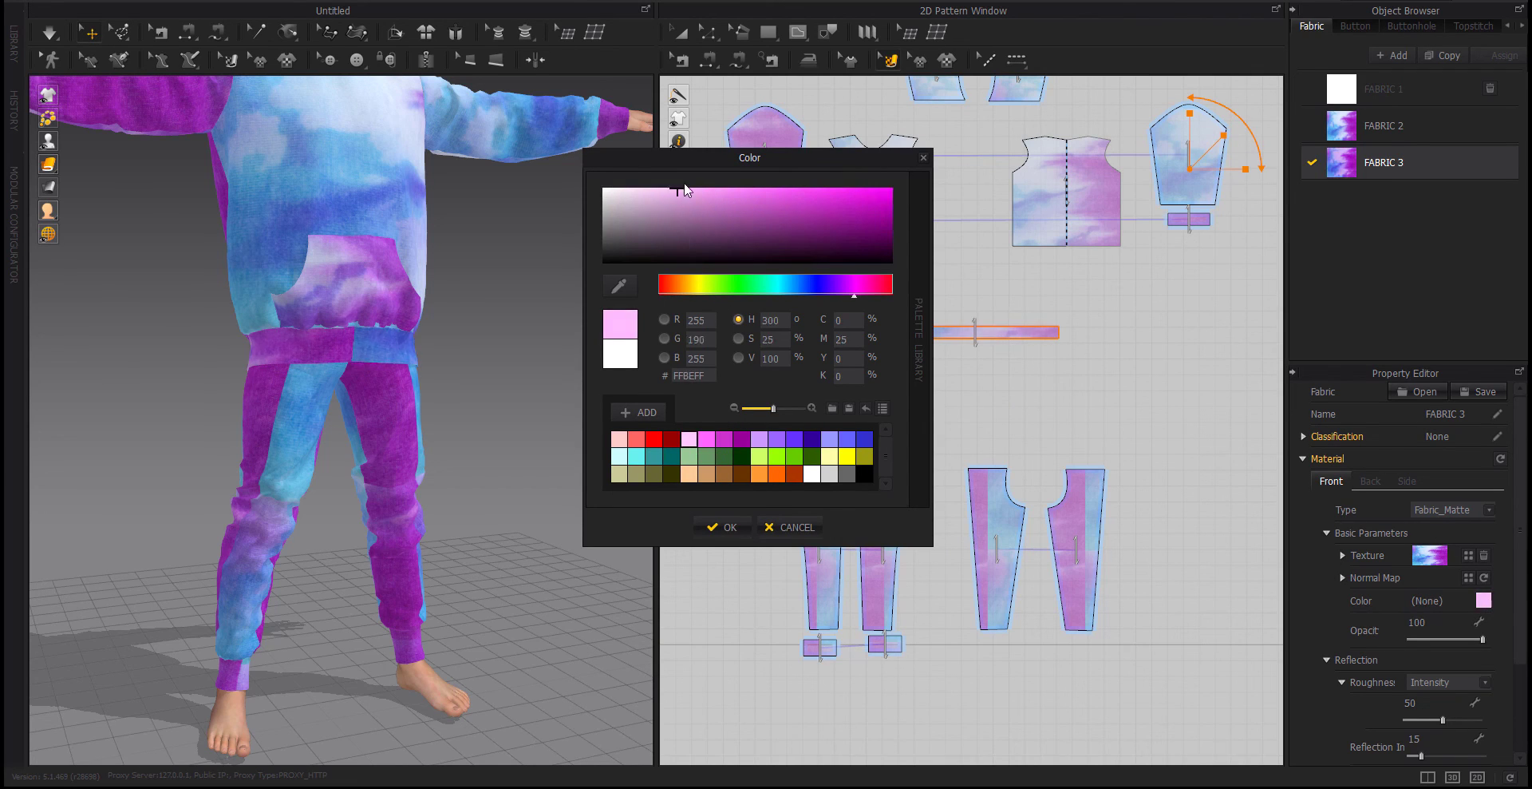
mouse_move(844, 168)
left_mouse_down()
mouse_move(608, 234)
mouse_move(609, 295)
mouse_move(597, 150)
left_mouse_up()
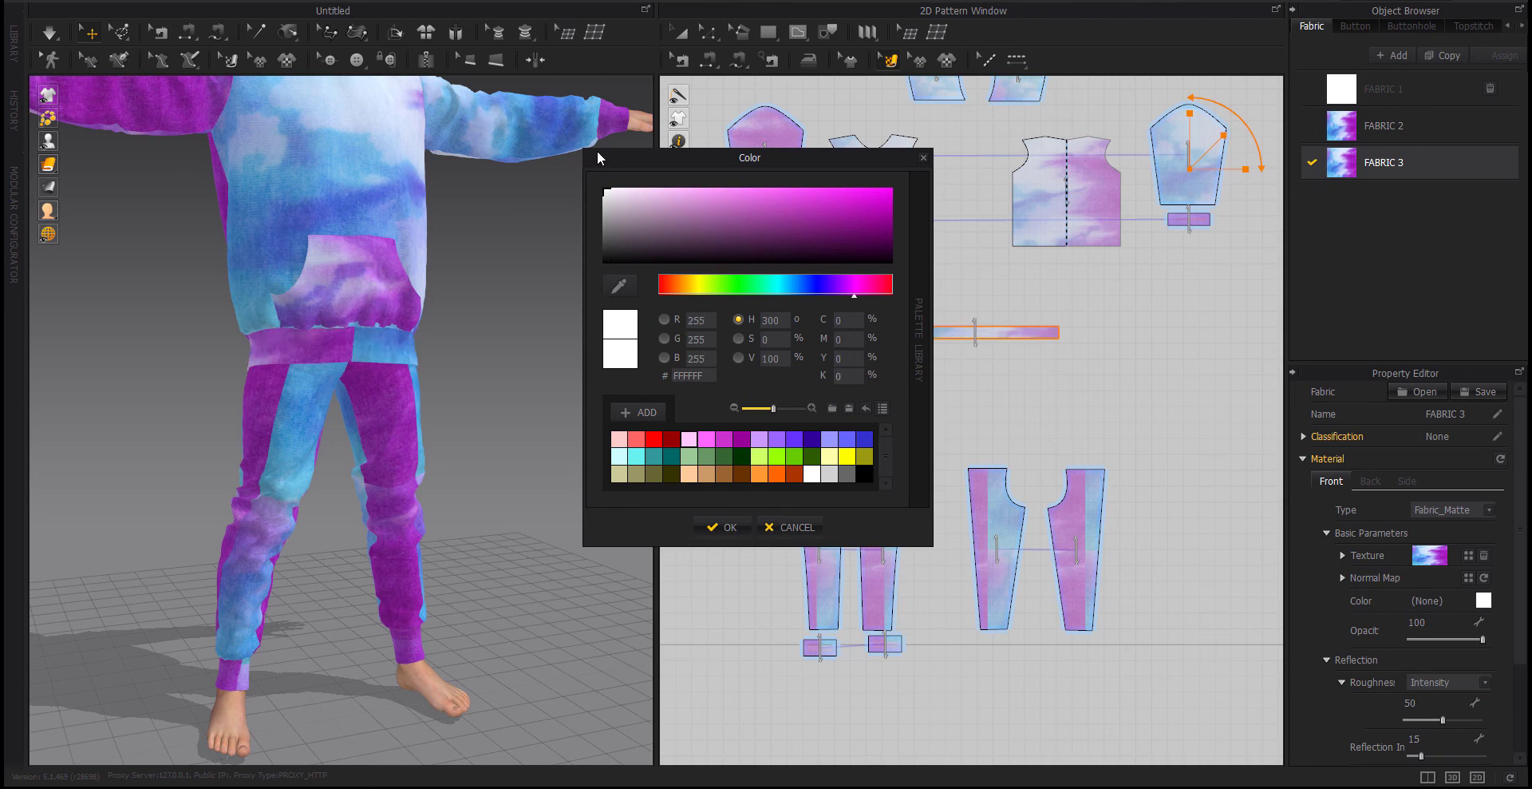
left_click(790, 527)
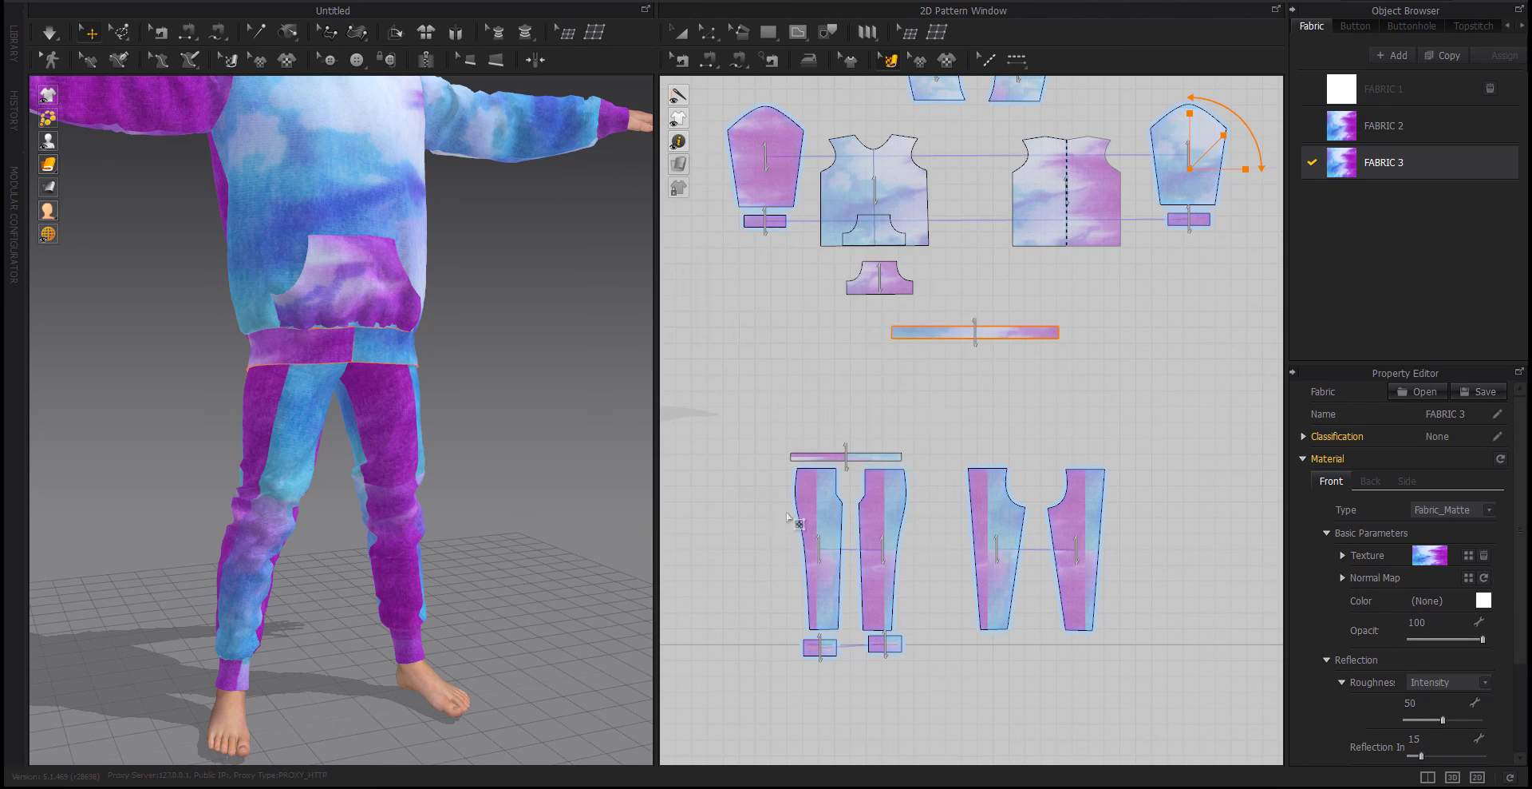
mouse_move(295, 454)
right_mouse_down()
mouse_move(41, 454)
mouse_move(276, 463)
mouse_move(251, 469)
right_mouse_up()
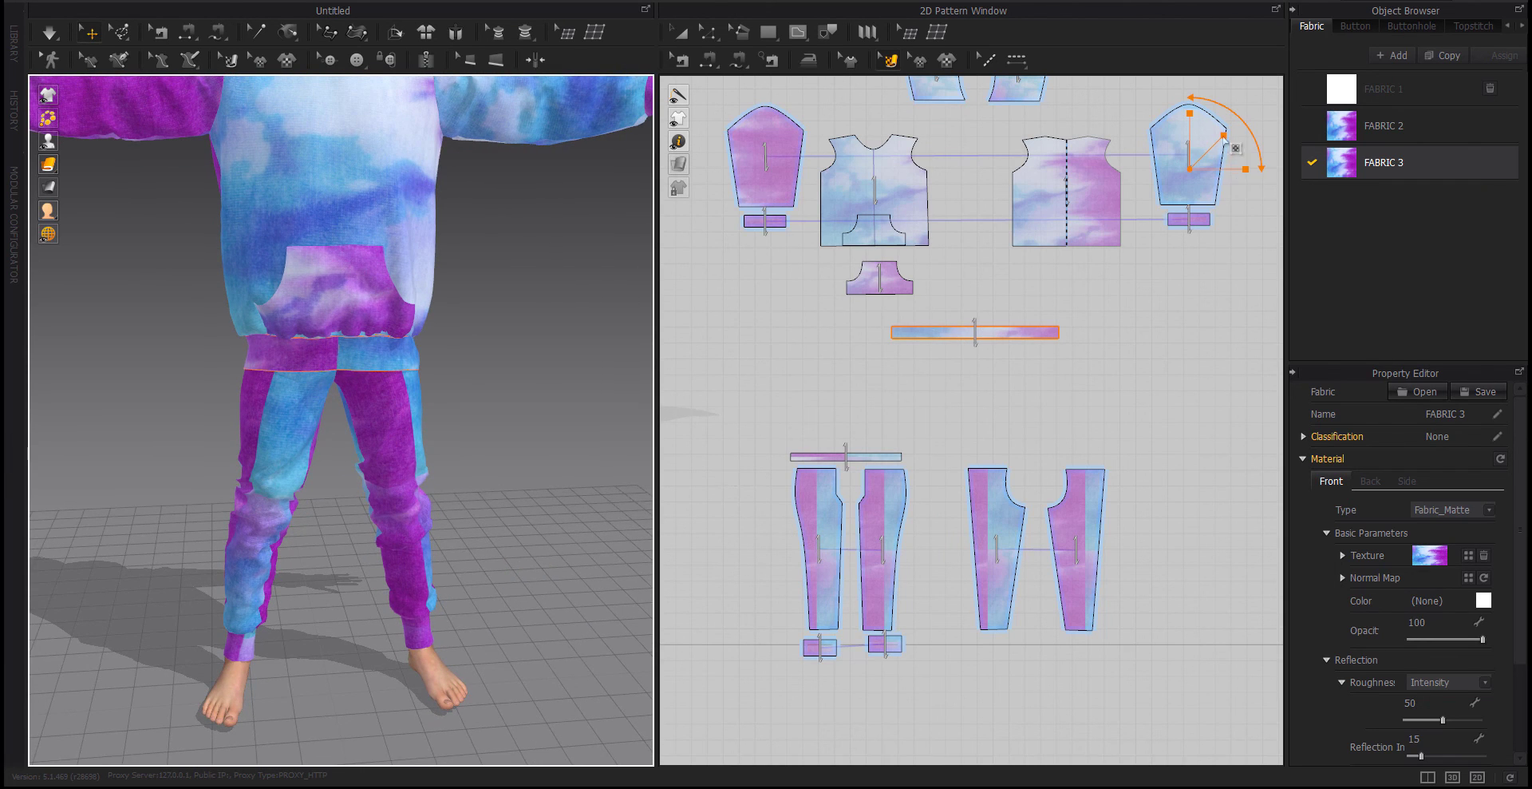
left_click(1048, 333)
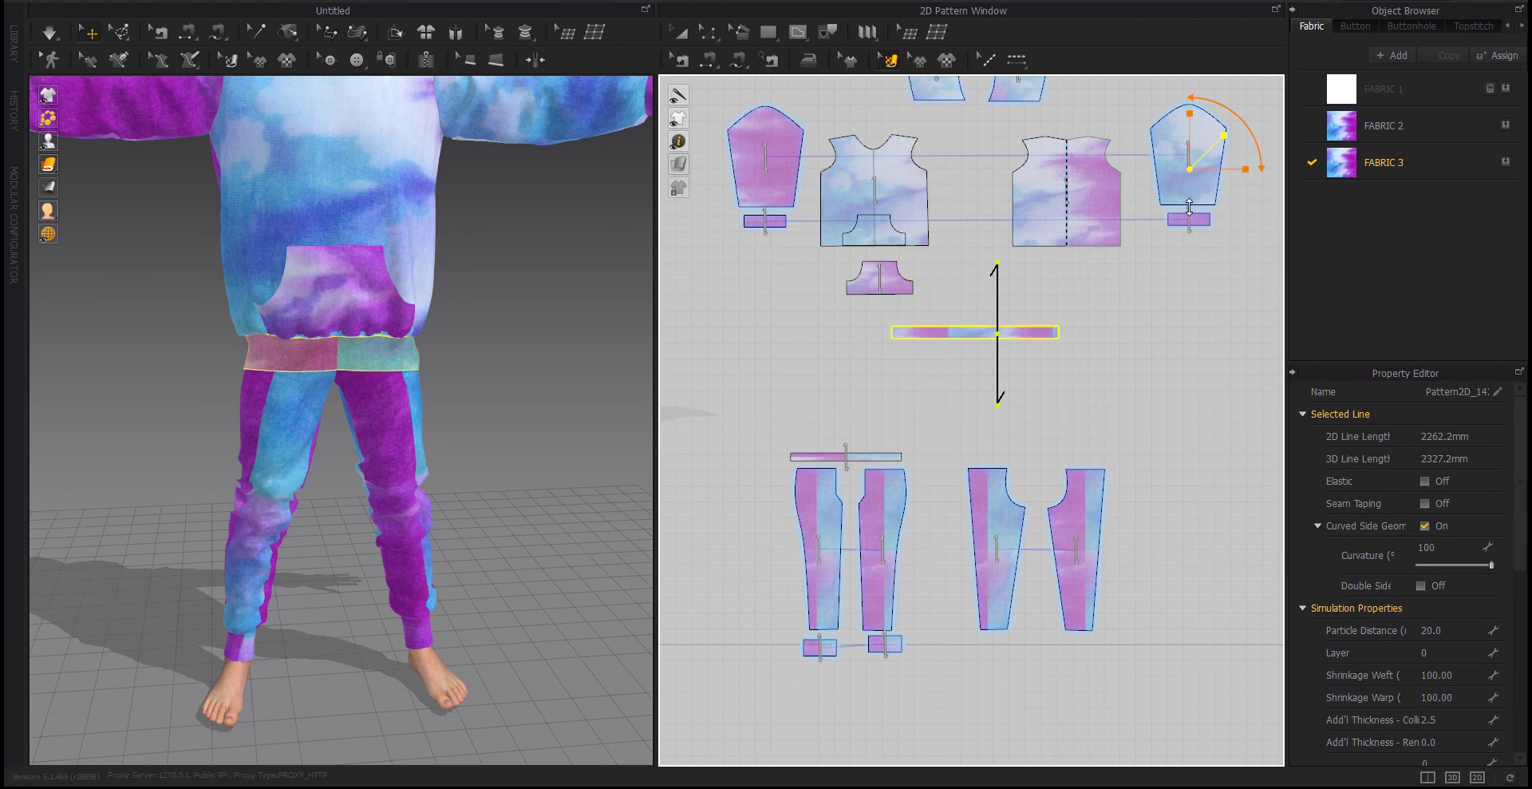
left_click(1119, 347)
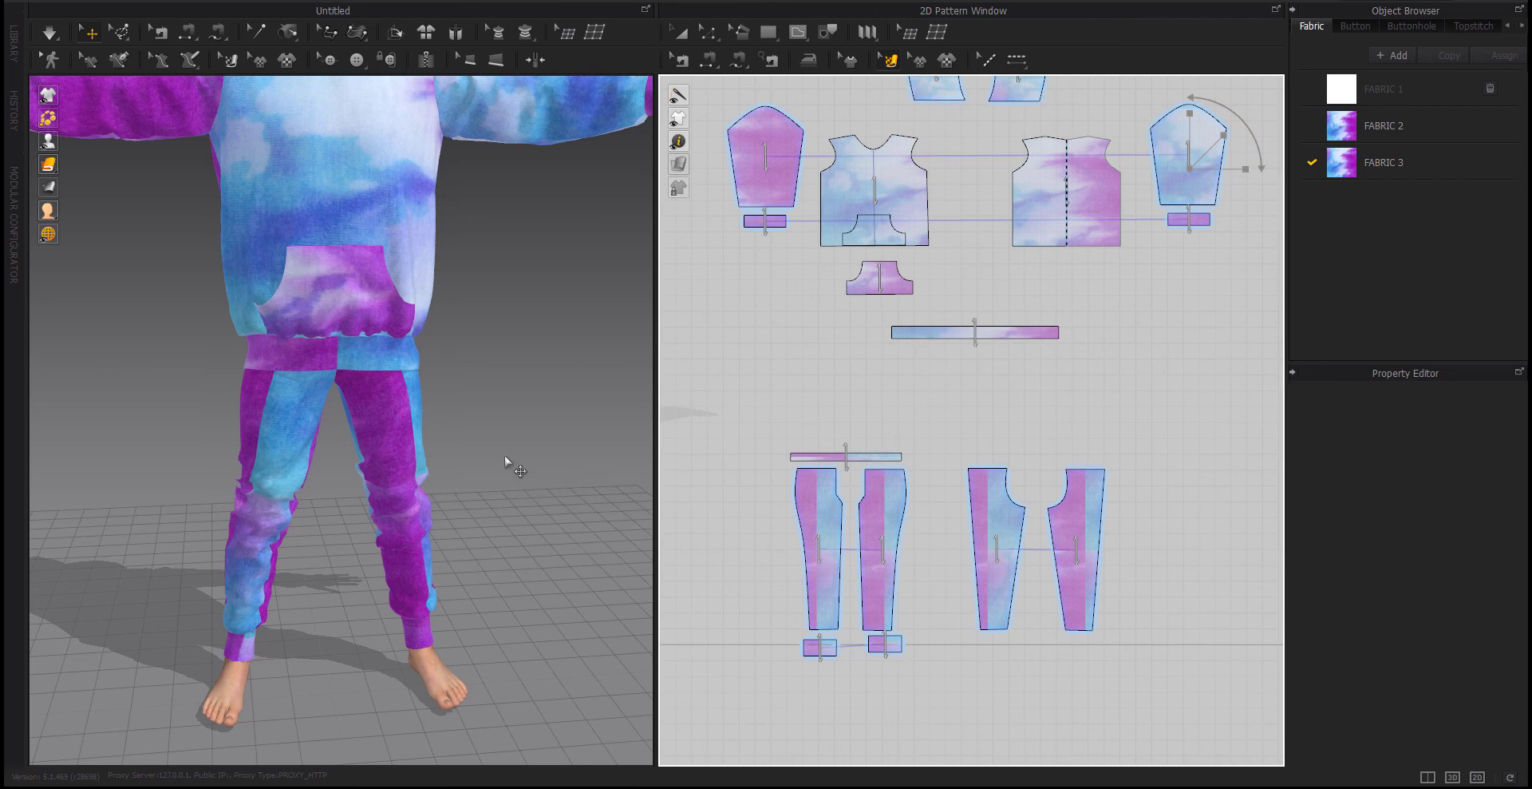
mouse_move(504, 457)
right_mouse_down()
mouse_move(291, 404)
mouse_move(216, 444)
mouse_move(502, 458)
right_mouse_up()
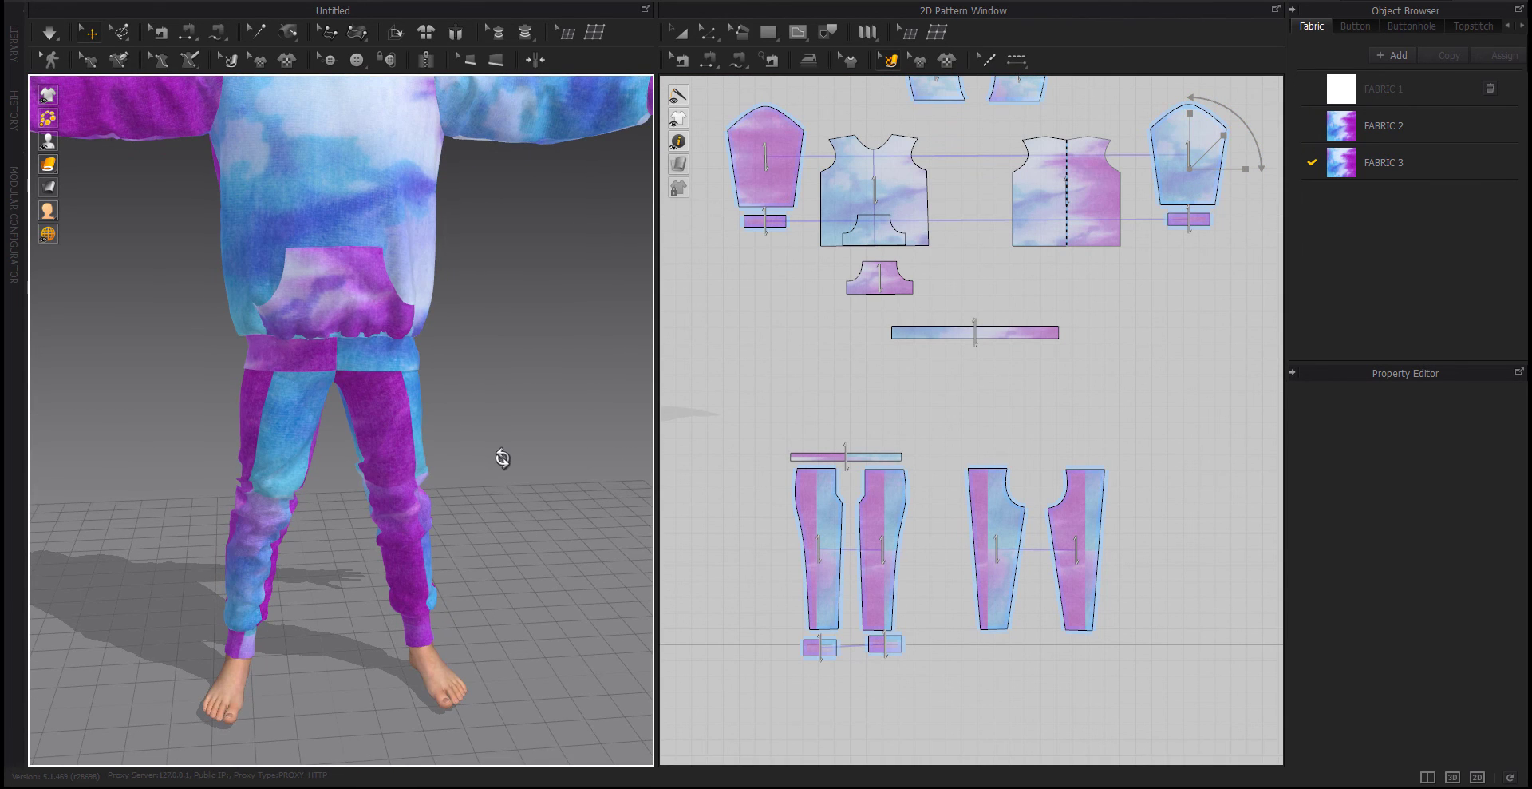
left_click(1006, 336)
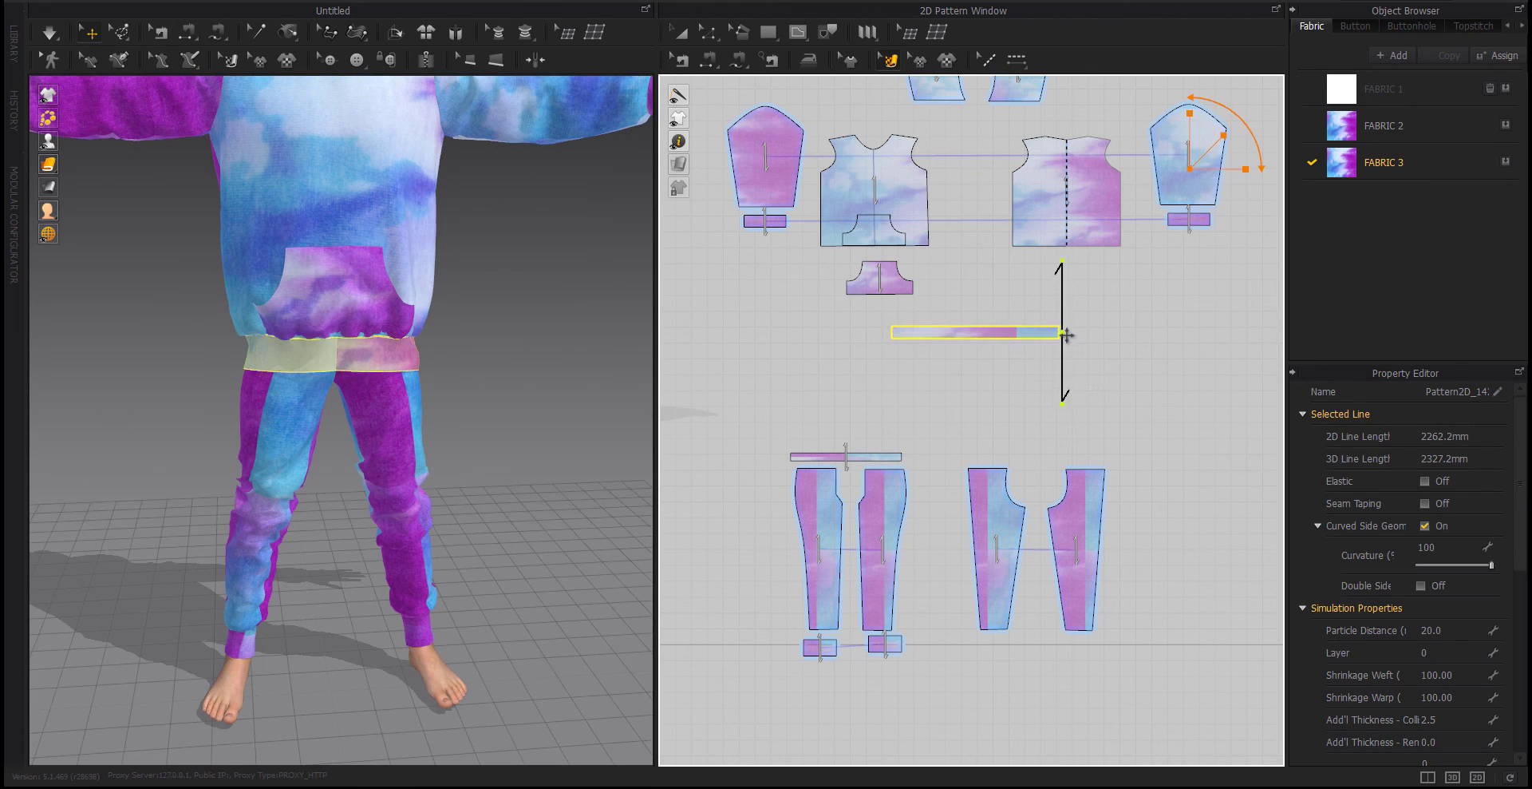
left_click(934, 406)
mouse_move(386, 437)
right_mouse_down()
mouse_move(588, 406)
mouse_move(564, 425)
mouse_move(444, 418)
mouse_move(298, 483)
mouse_move(332, 437)
right_mouse_up()
middle_click_drag(332, 437, 462, 482)
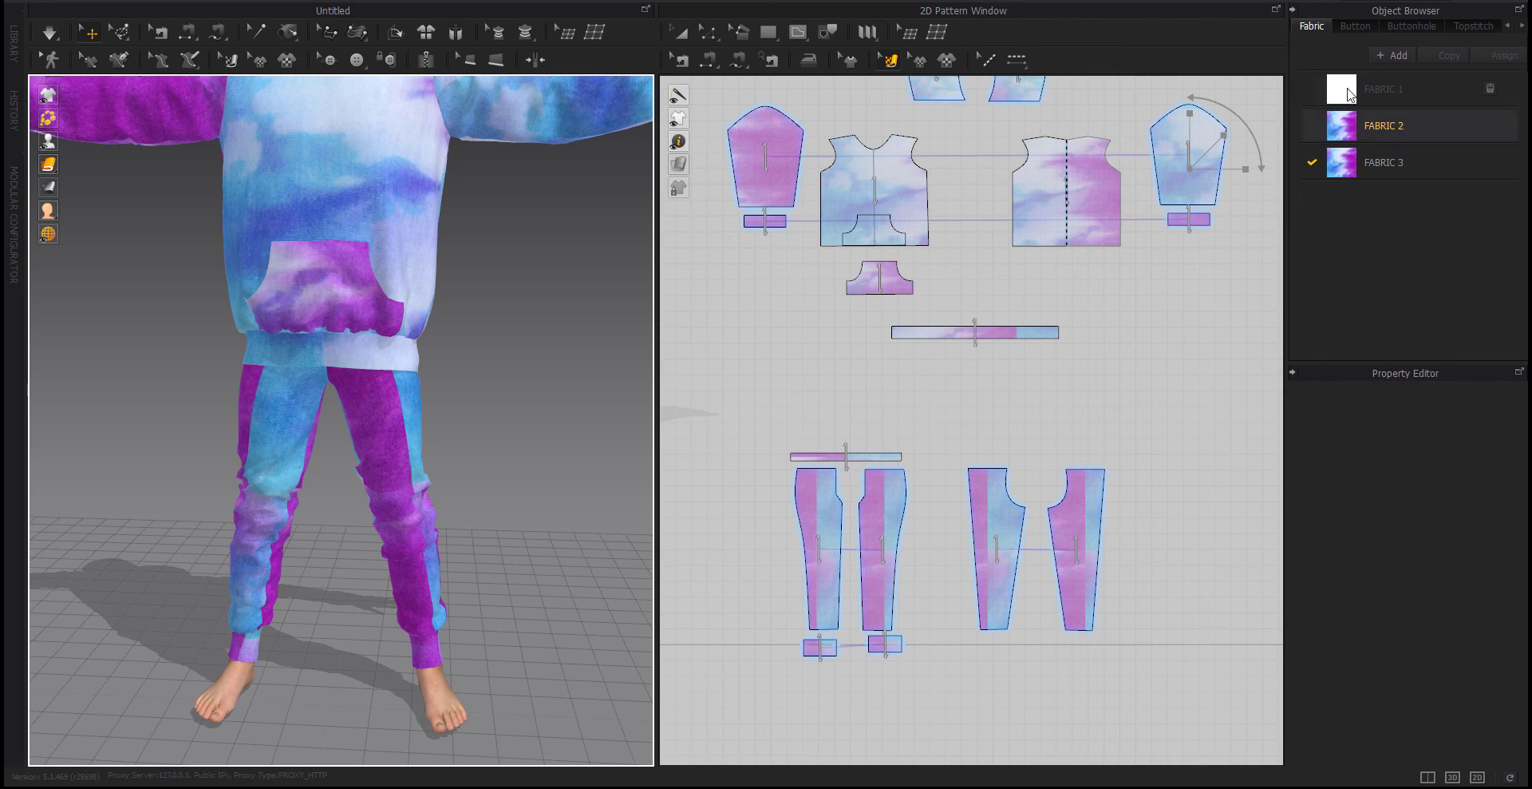
Add FABRIC 4 and apply it to all the pant pattern pieces
left_click(1387, 54)
left_click_drag(1177, 414, 737, 700)
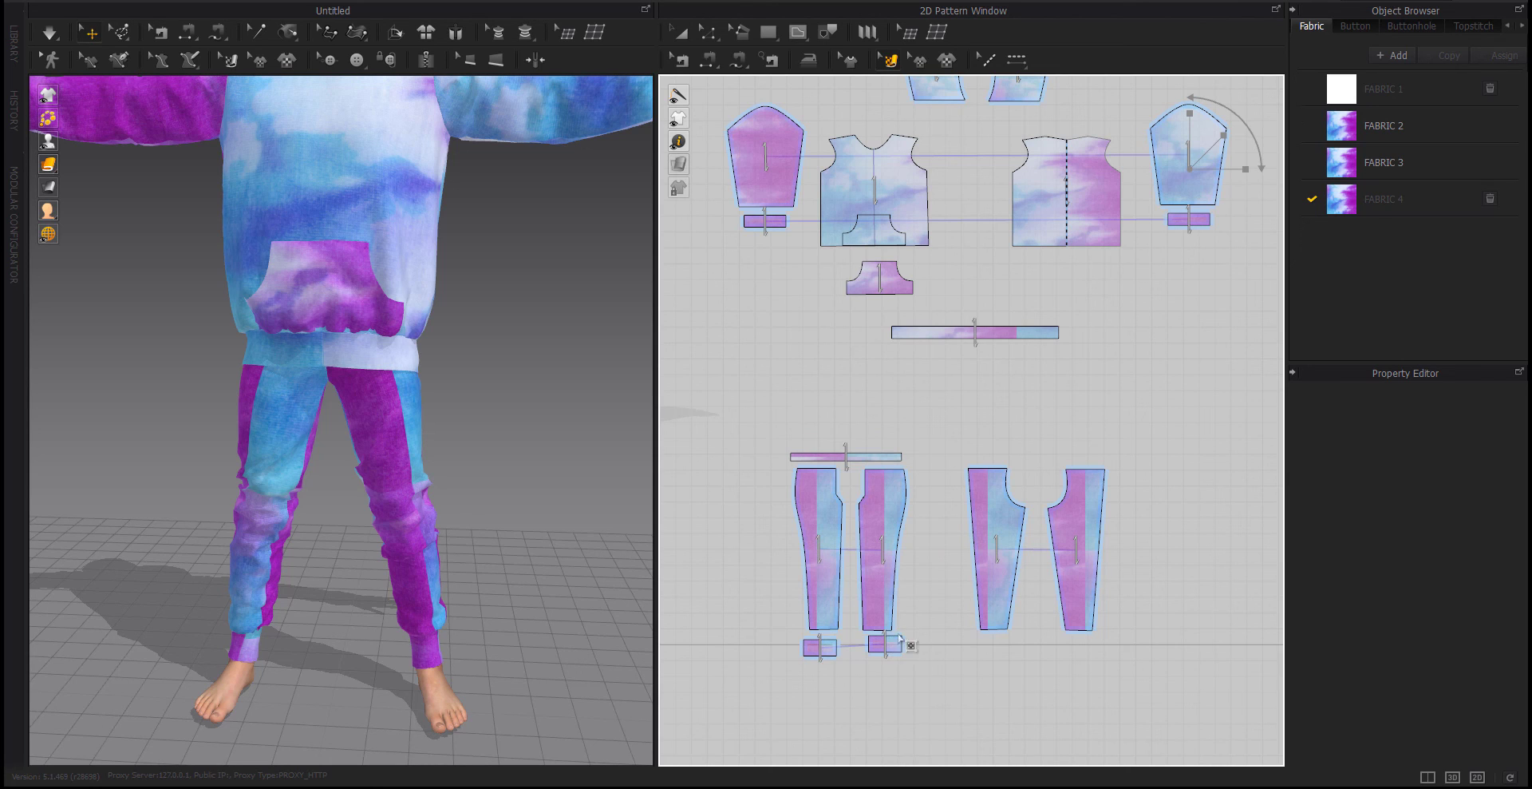
left_click(982, 531)
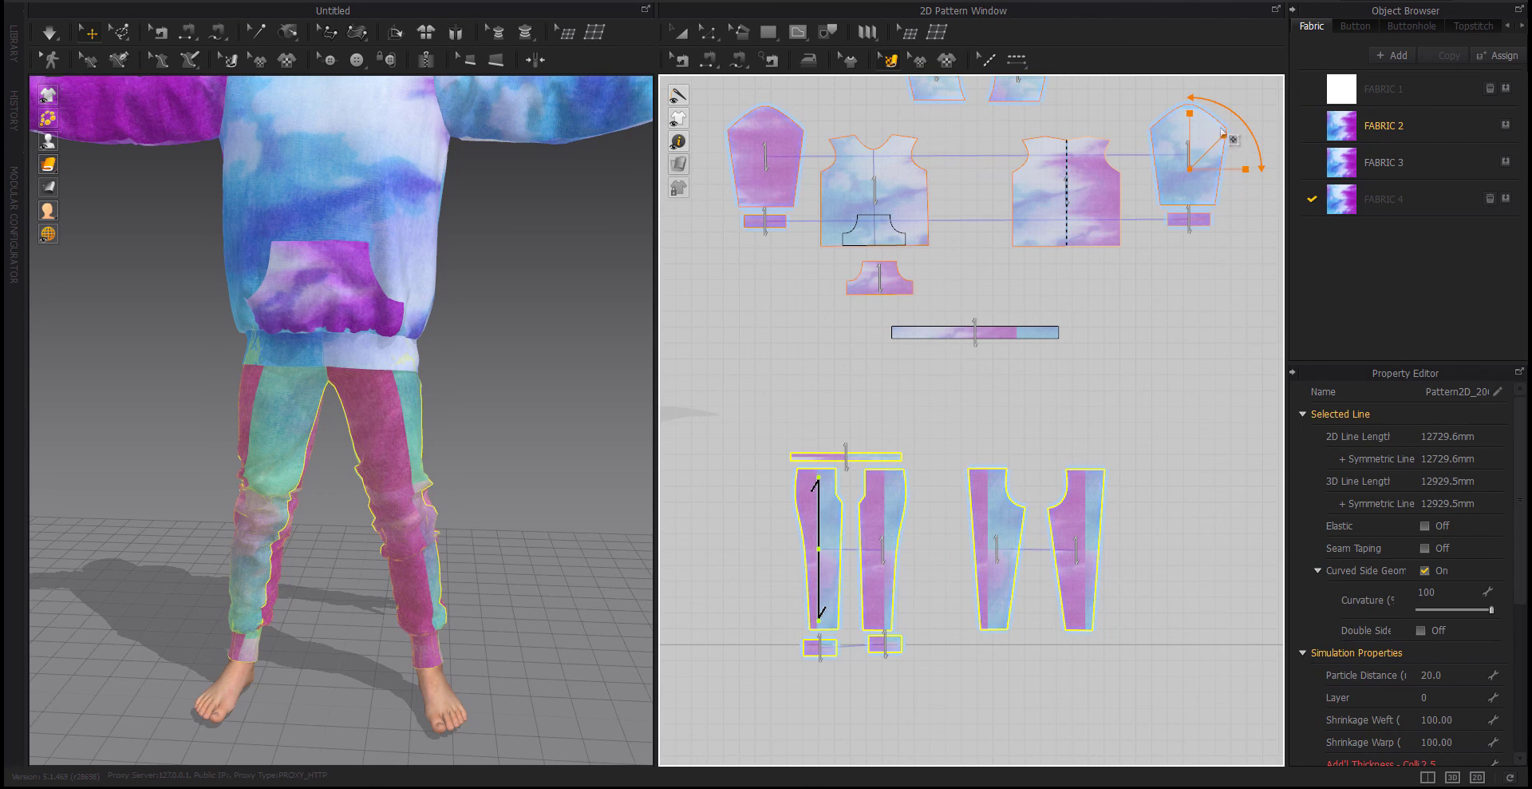
left_click_drag(1149, 405, 718, 717)
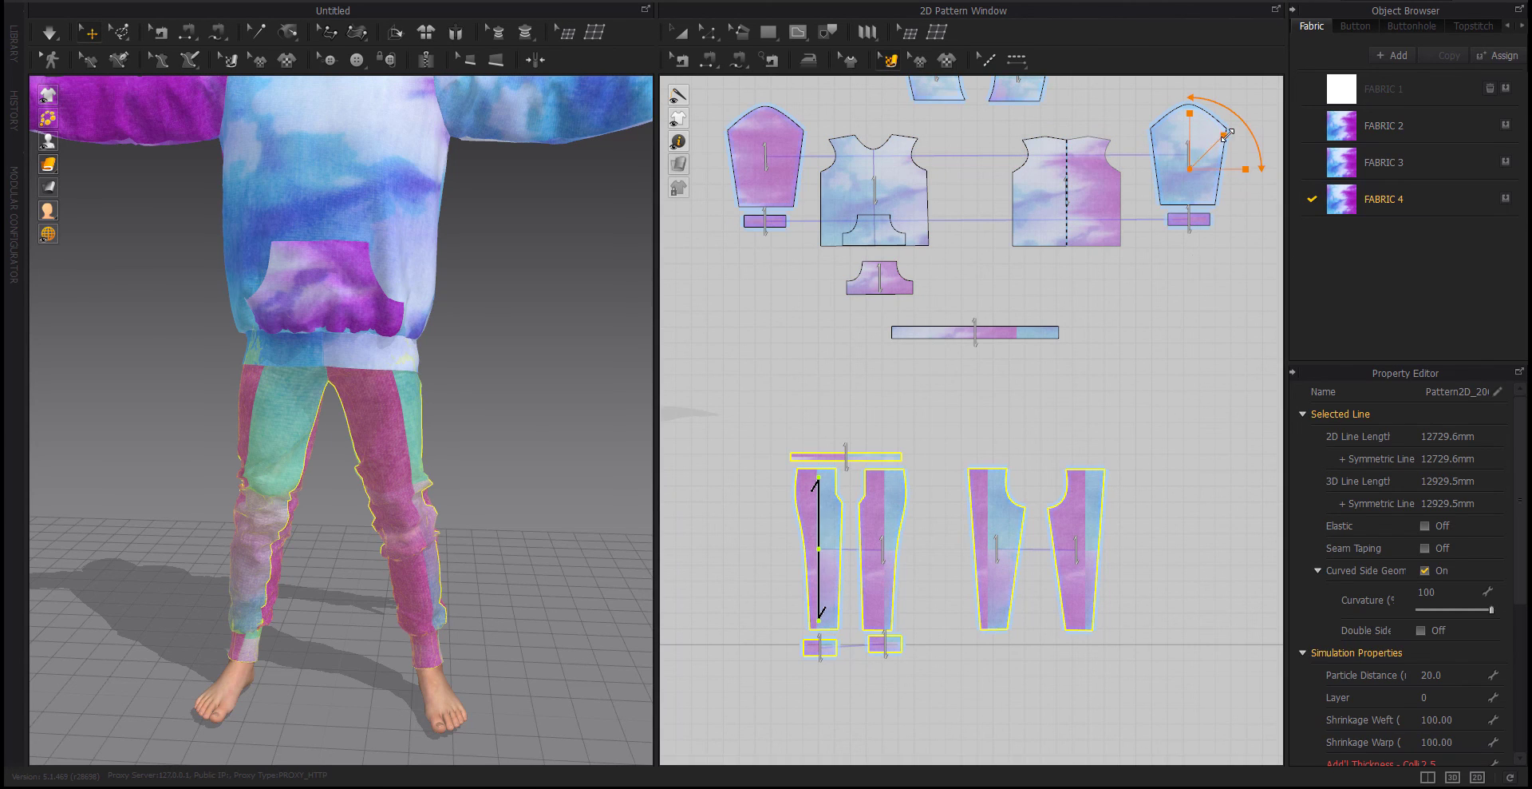
left_click(998, 534)
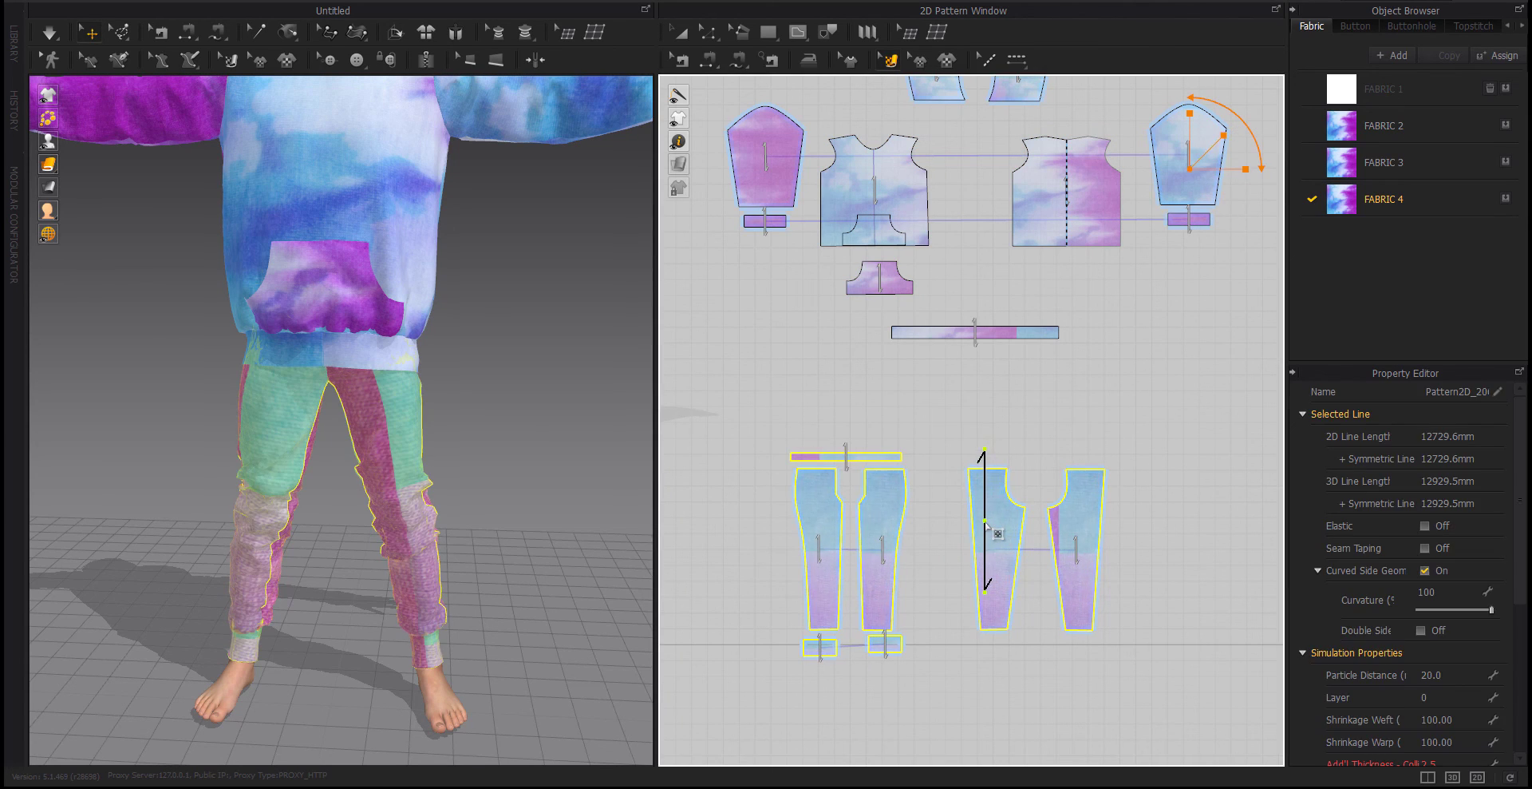
left_click(540, 474)
mouse_move(540, 474)
right_mouse_down()
mouse_move(261, 551)
mouse_move(554, 557)
mouse_move(301, 564)
right_mouse_up()
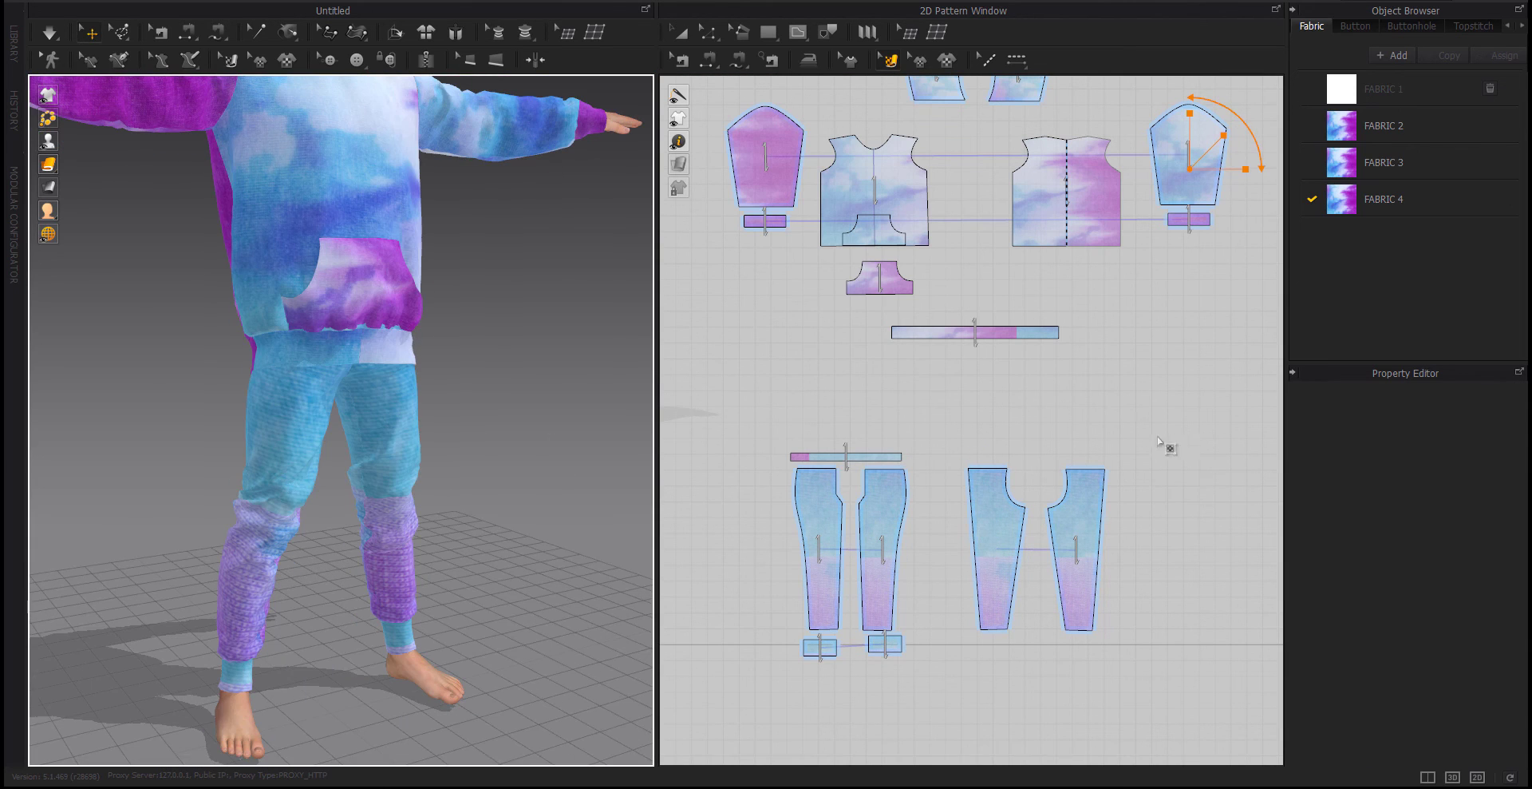
Rotate the fabric print on the pant pieces and ankle cuffs
left_click_drag(1162, 442, 735, 717)
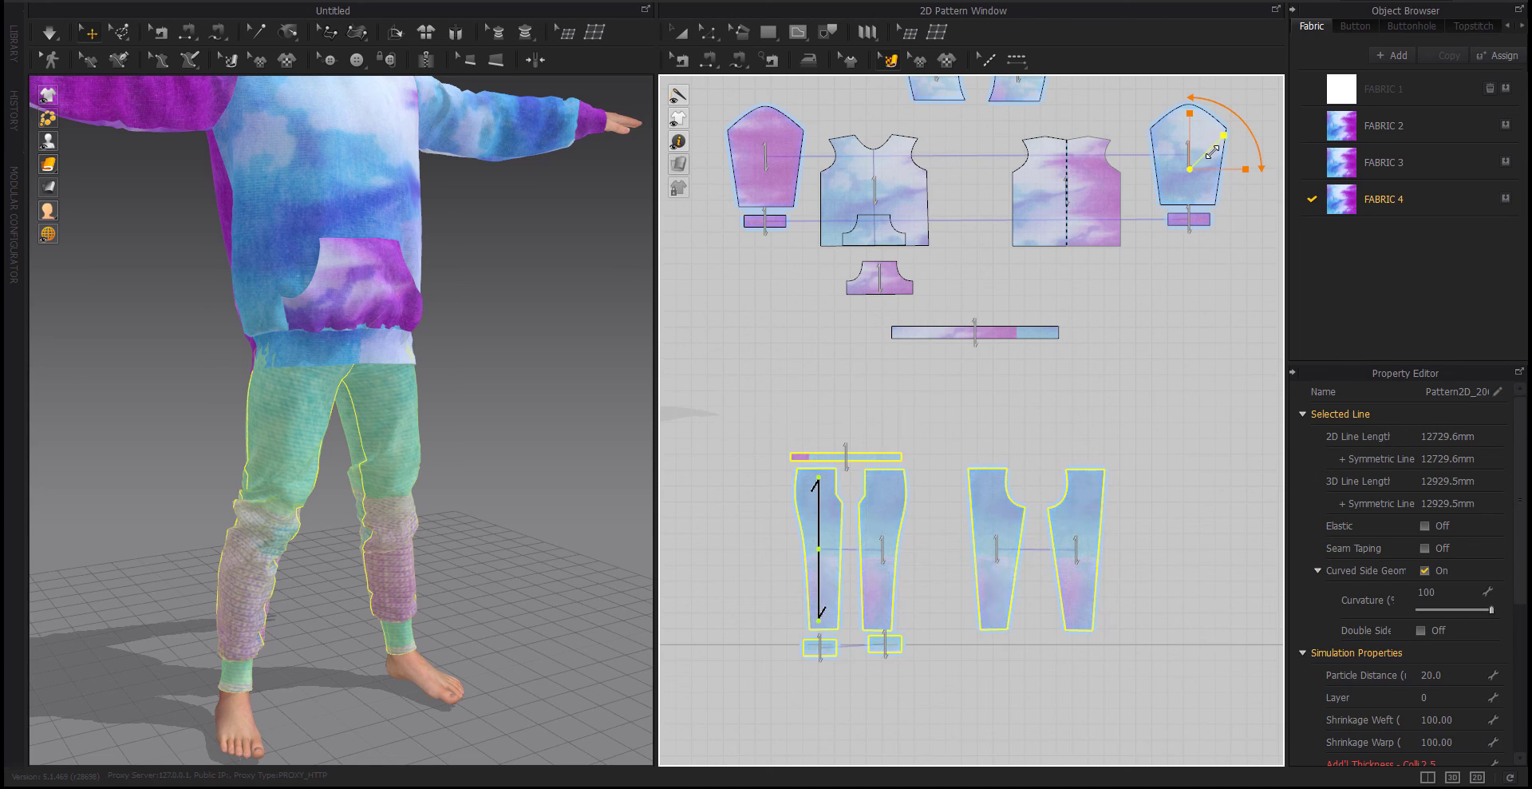
left_click_drag(1212, 152, 1206, 165)
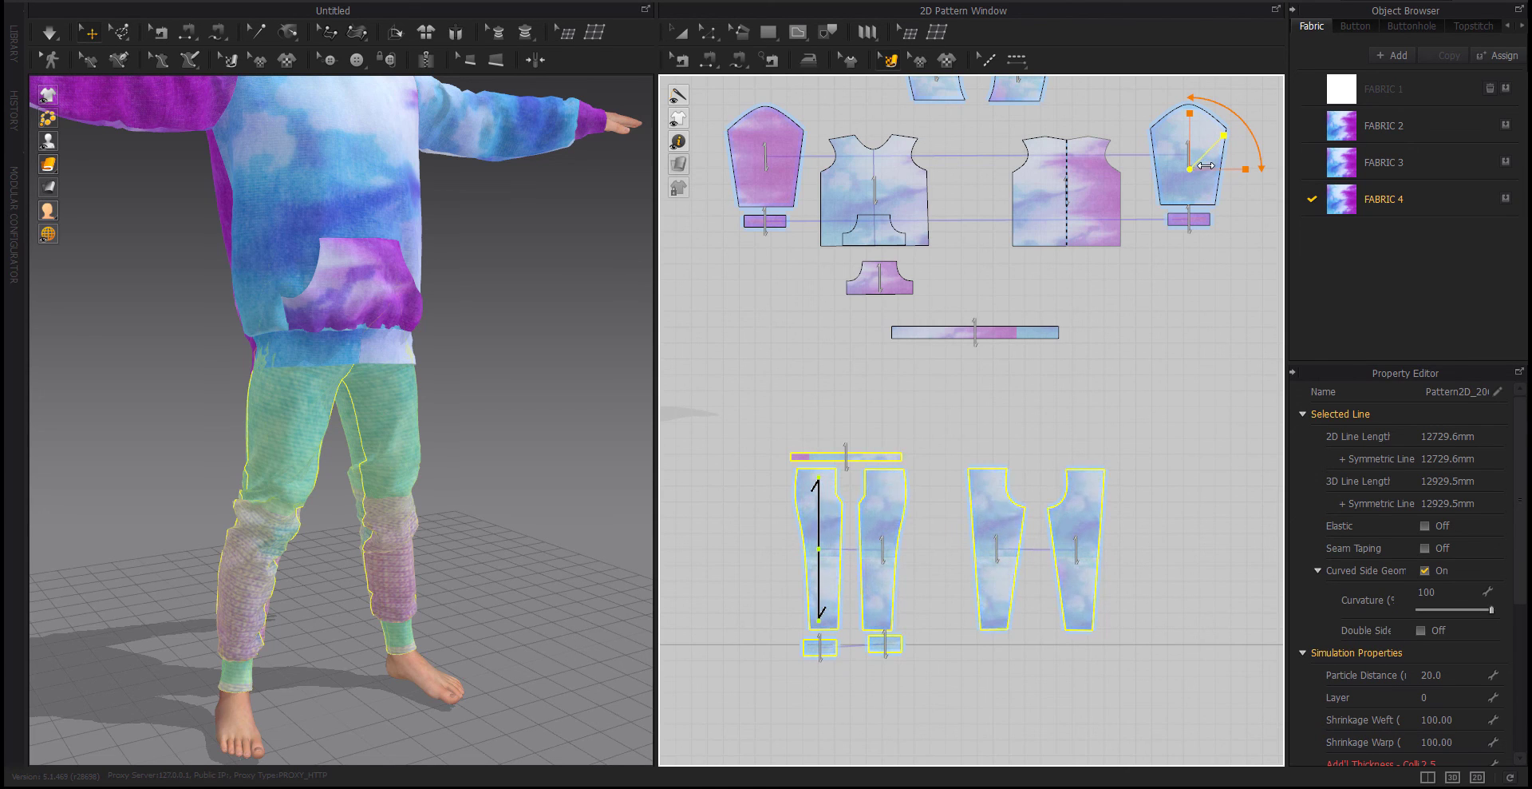
key("Escape")
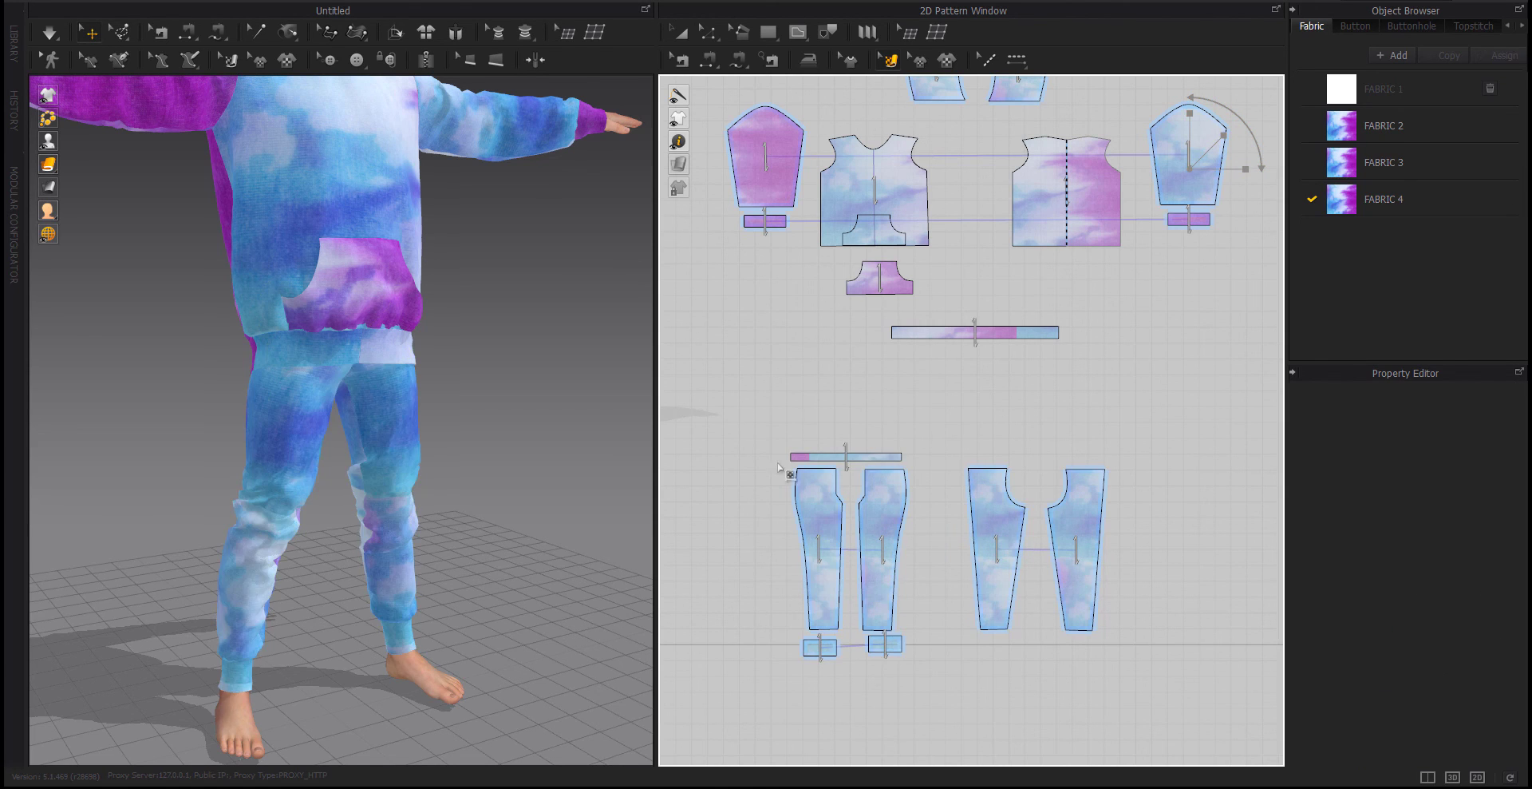
right_click_drag(64, 525, 474, 541)
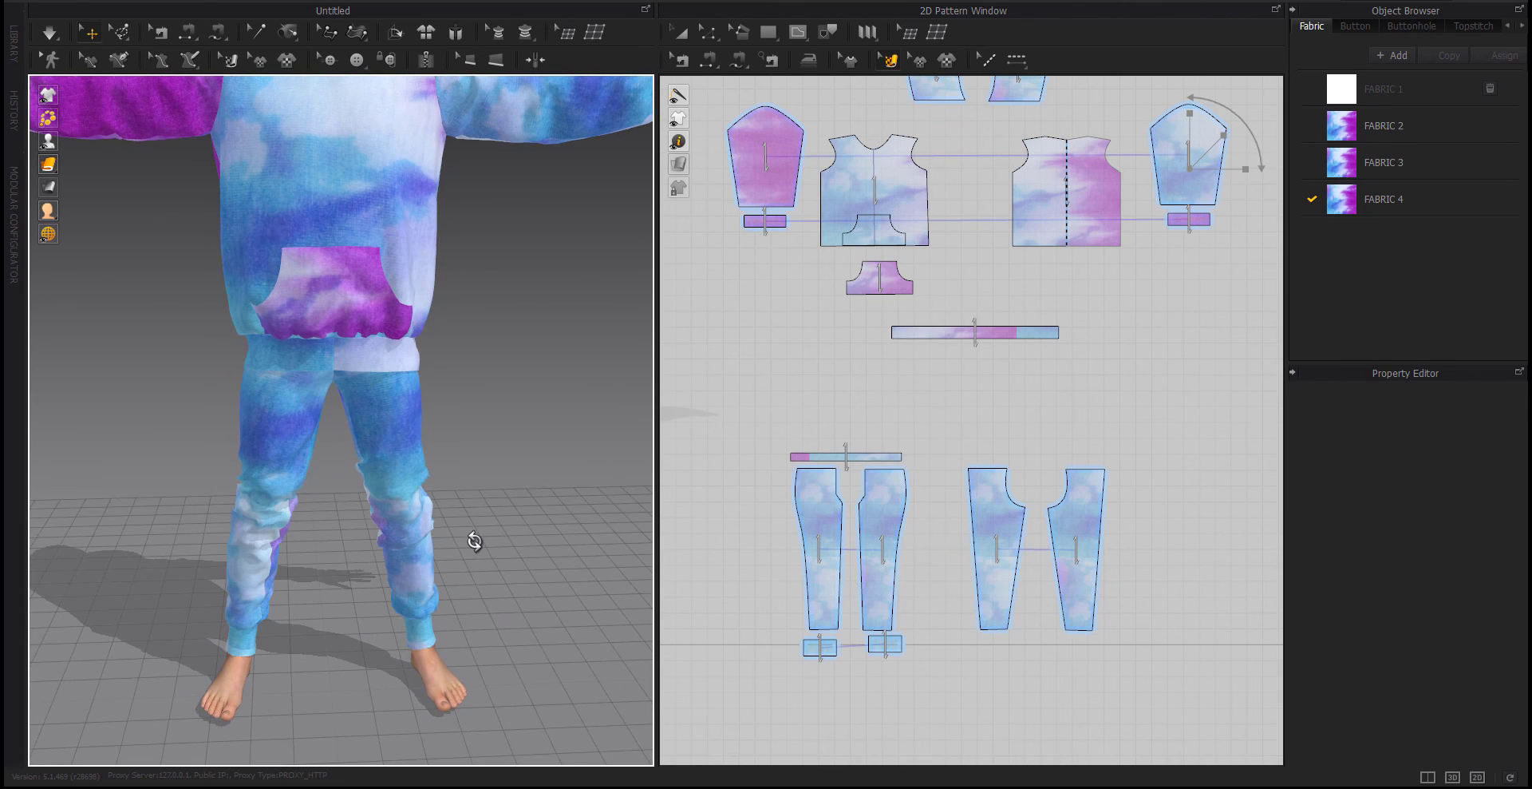
Make the first inner leg panel purple with FABRIC 2
left_click(391, 497)
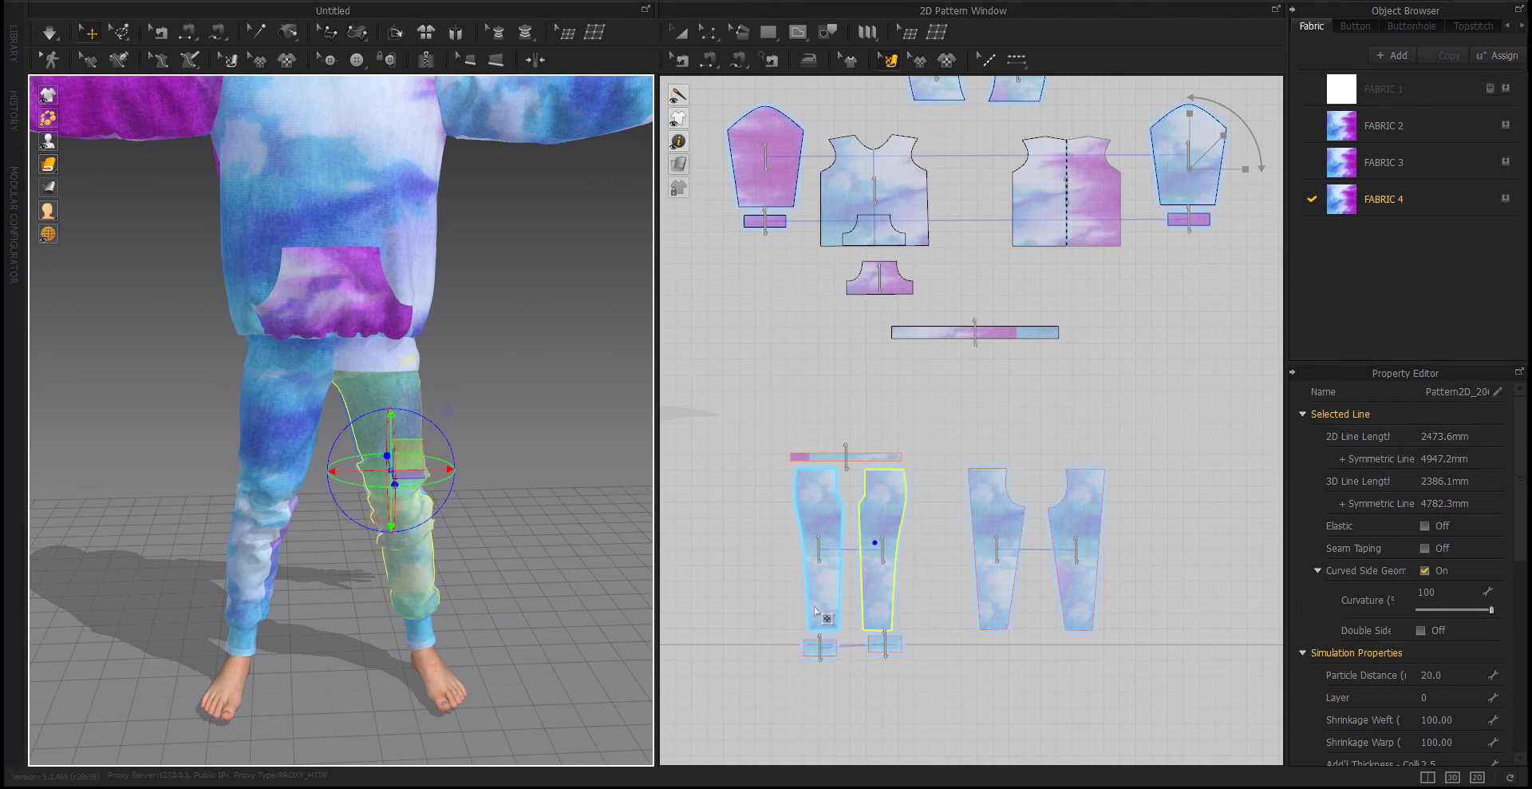
mouse_move(455, 479)
right_mouse_down()
mouse_move(106, 502)
mouse_move(264, 530)
right_mouse_up()
left_click(378, 575)
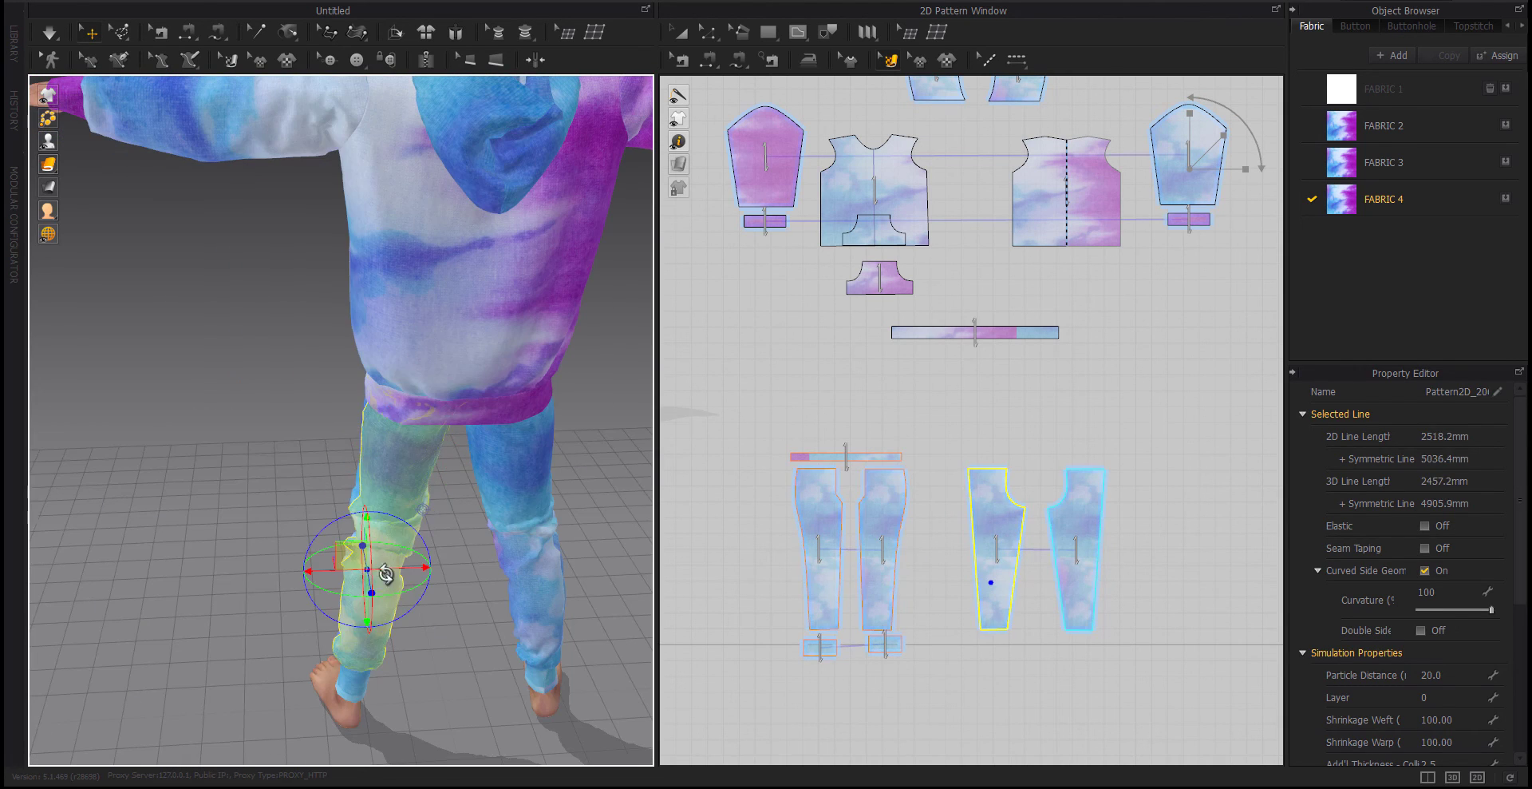
left_click(904, 591)
left_click(882, 525)
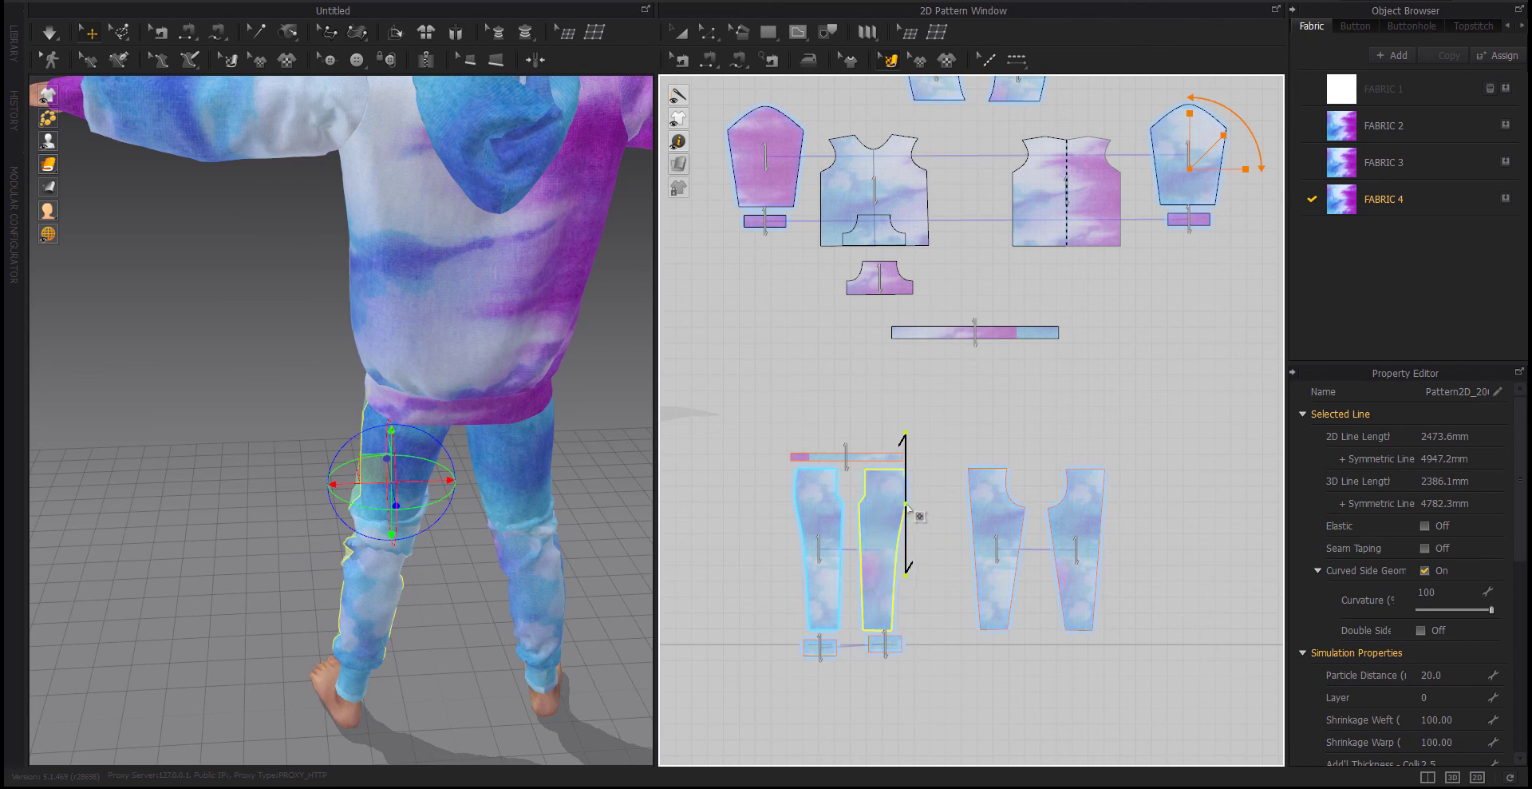
left_click(895, 523)
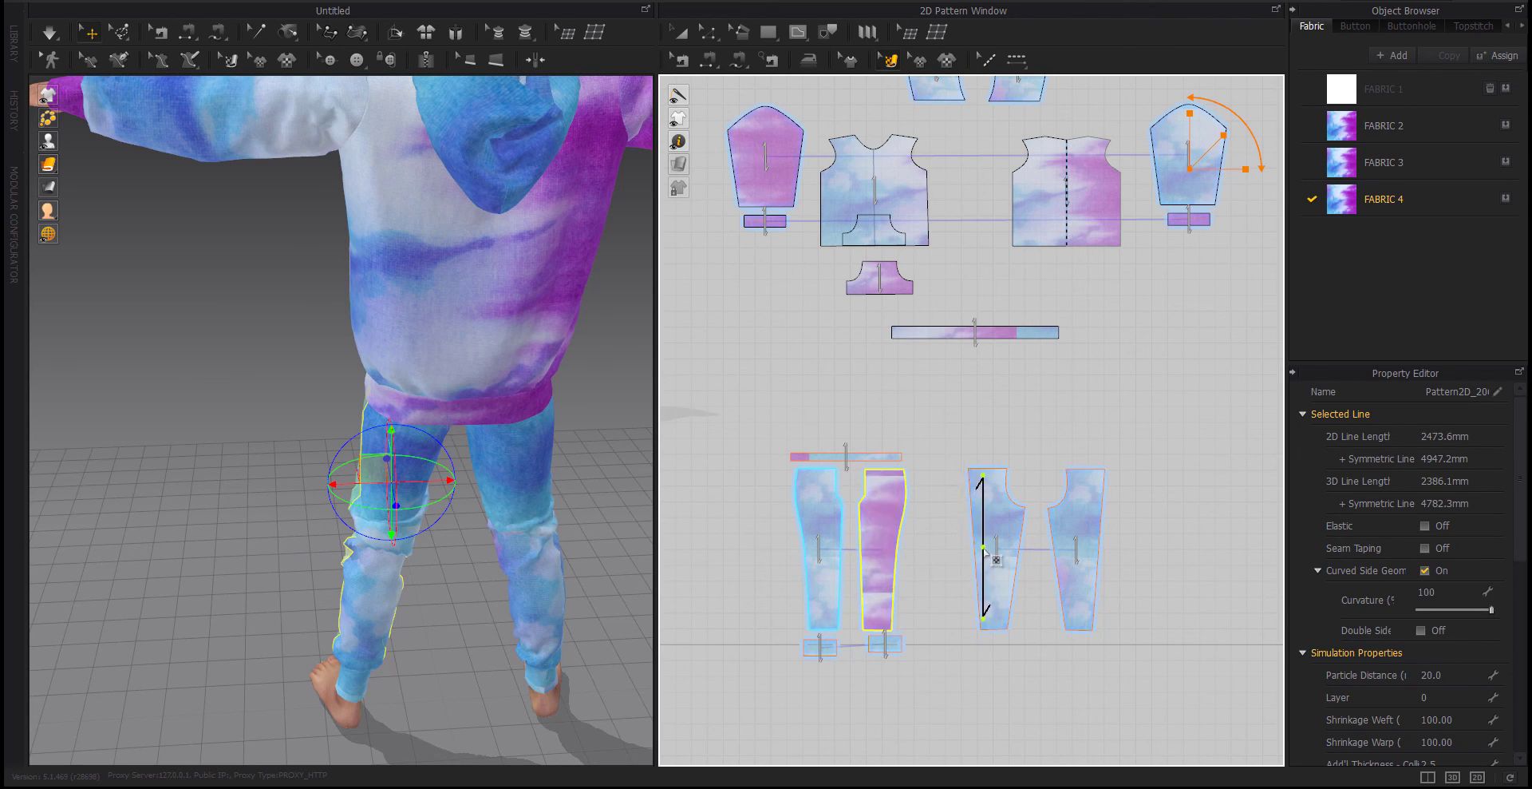
mouse_move(327, 553)
right_mouse_down()
mouse_move(482, 479)
mouse_move(462, 478)
right_mouse_up()
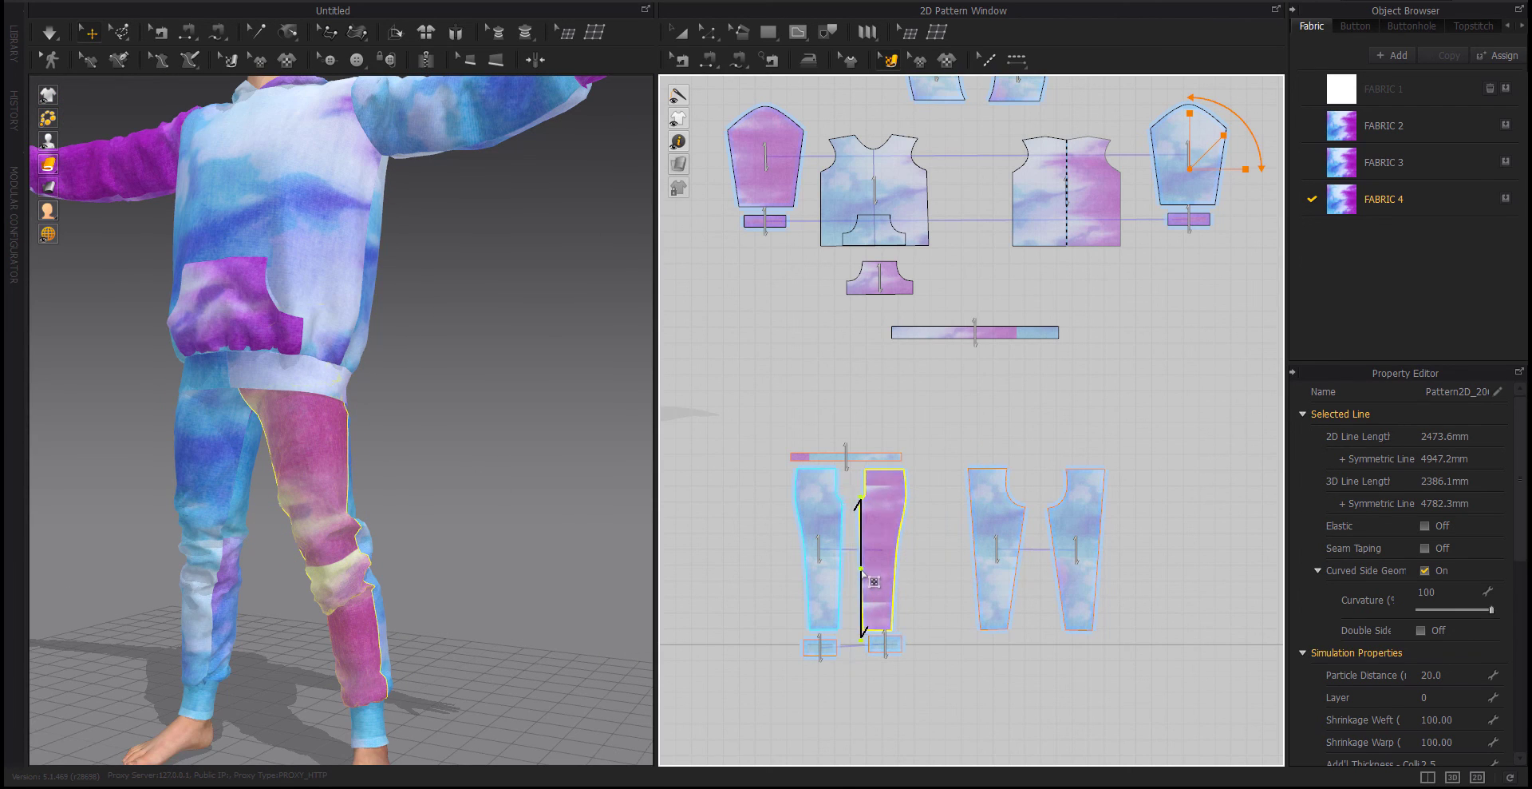
Make the other inner leg panel and the left ankle cuff purple
left_click(927, 632)
left_click(1004, 576)
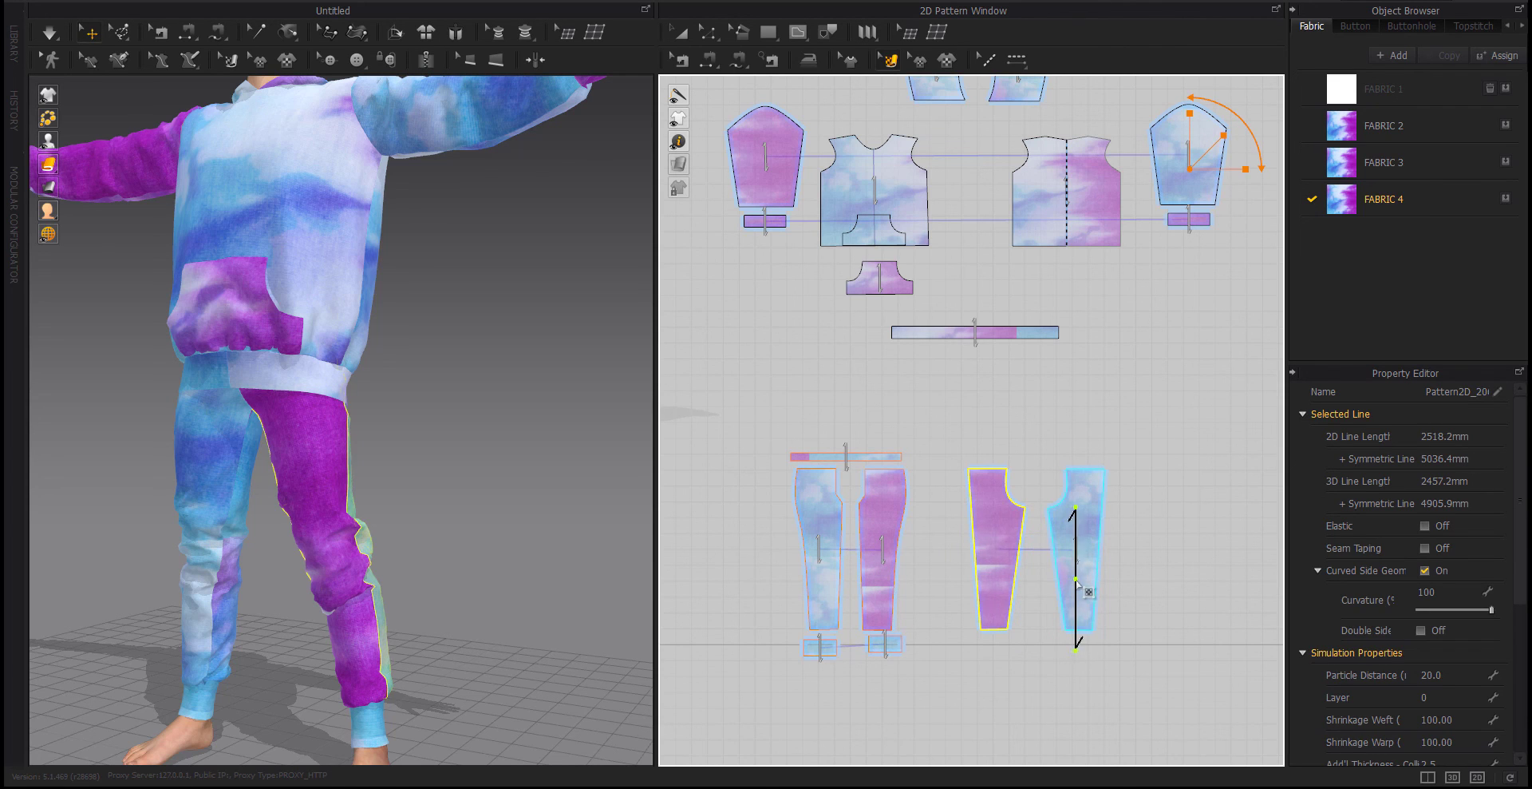
right_click_drag(393, 605, 523, 625)
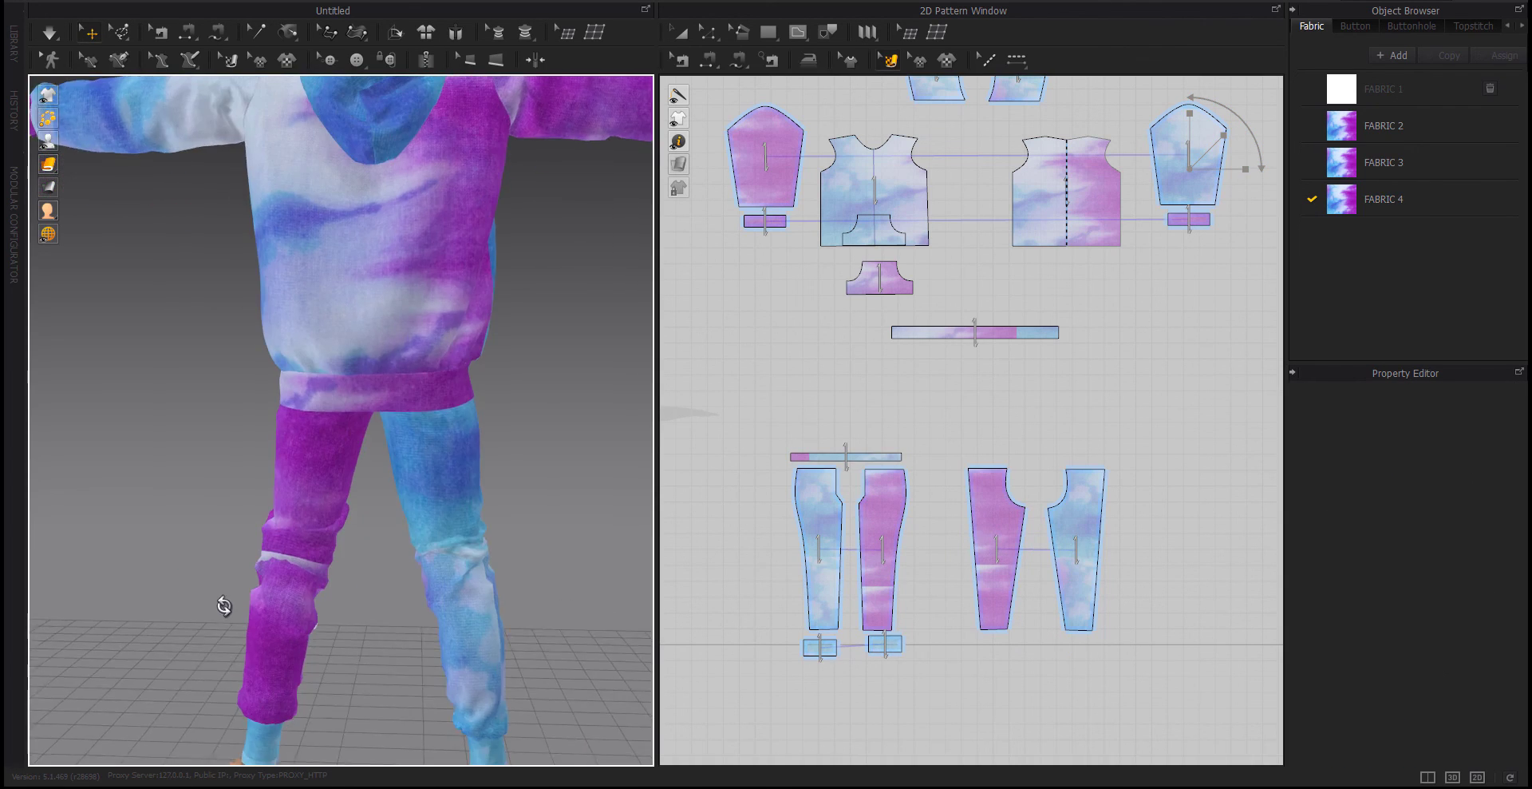
middle_click_drag(524, 625, 587, 539)
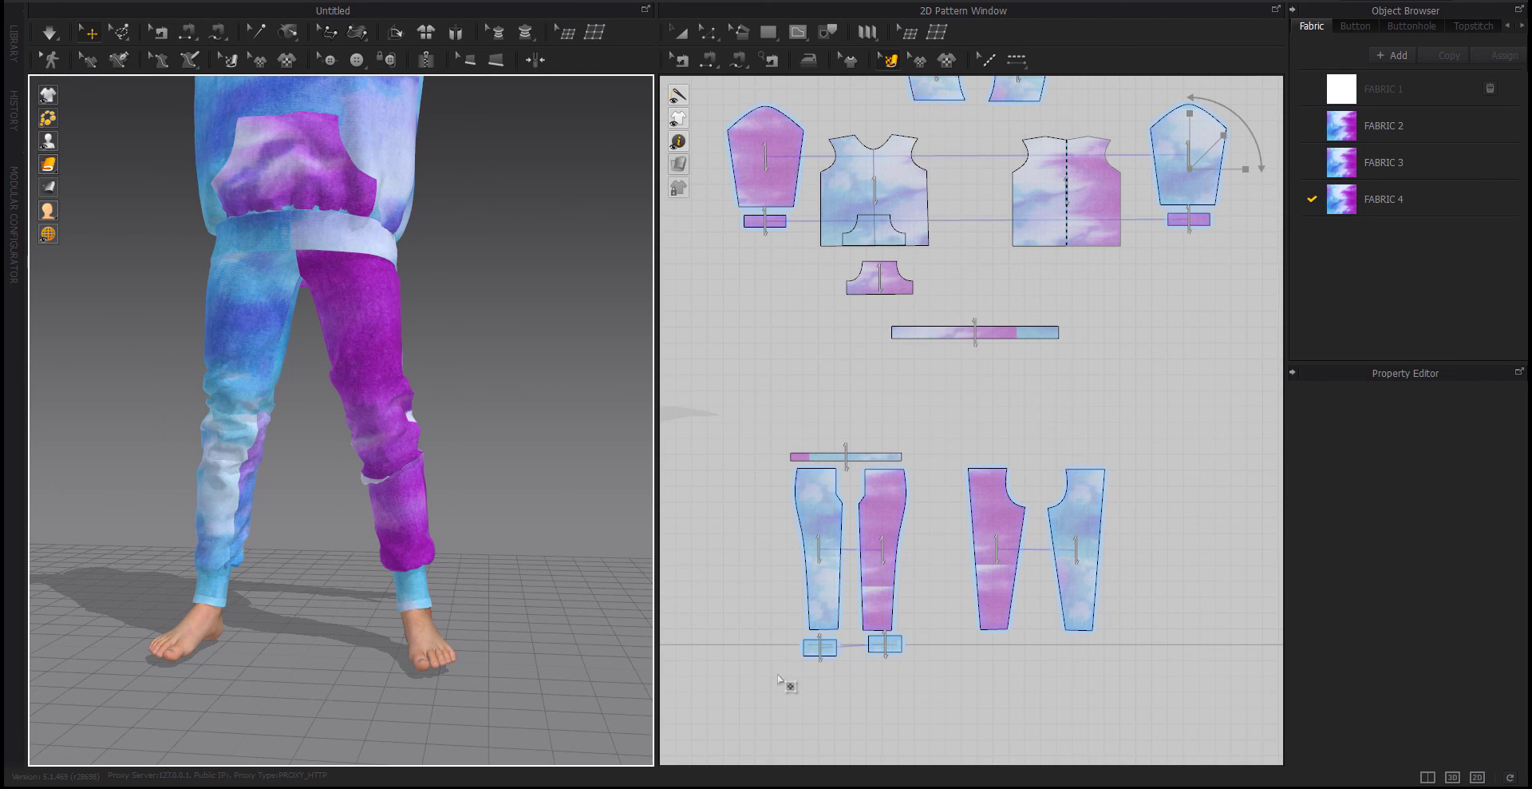
left_click(826, 646)
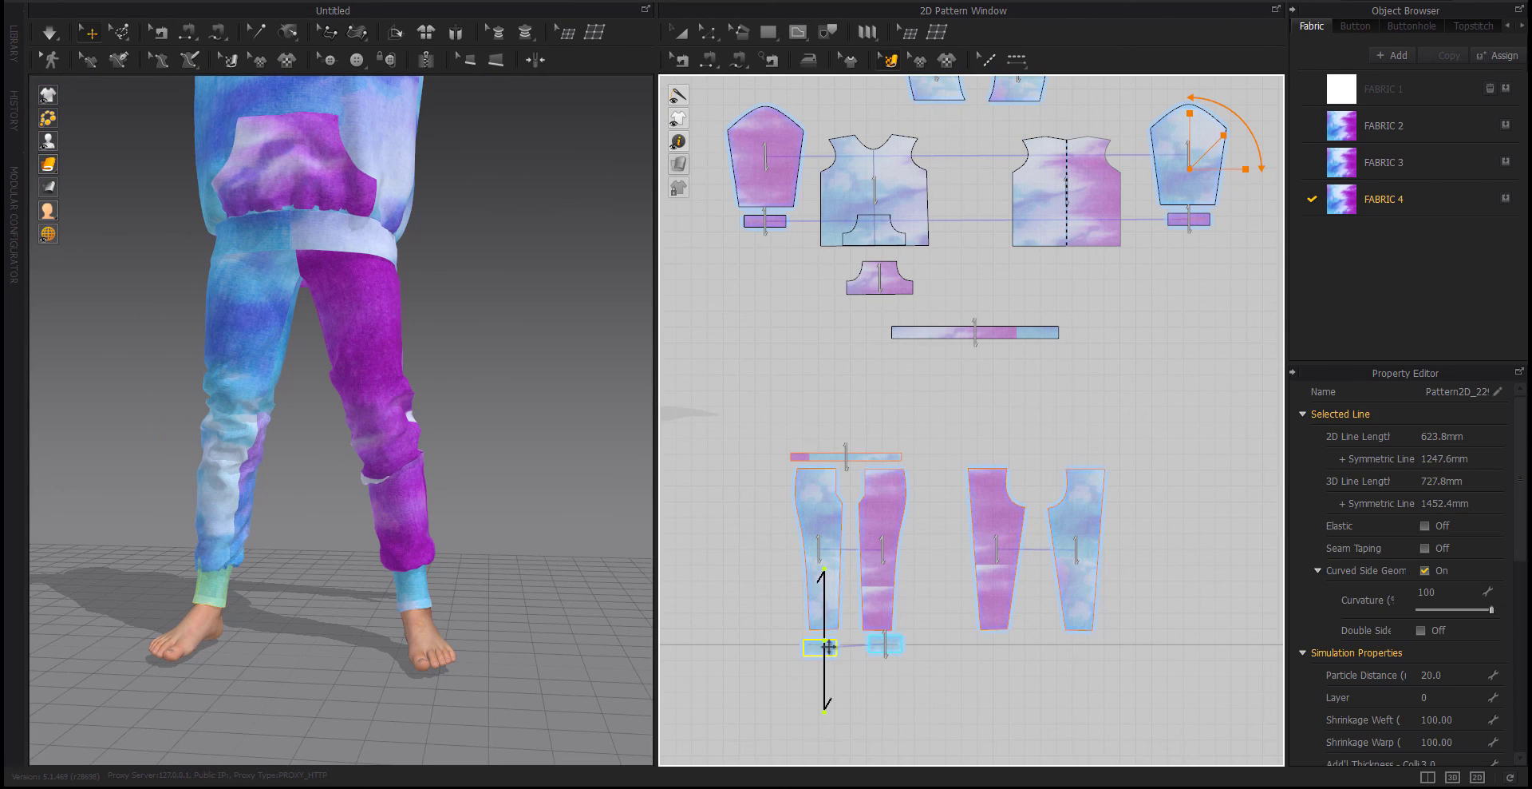
left_click(820, 709)
right_click_drag(319, 630, 342, 527)
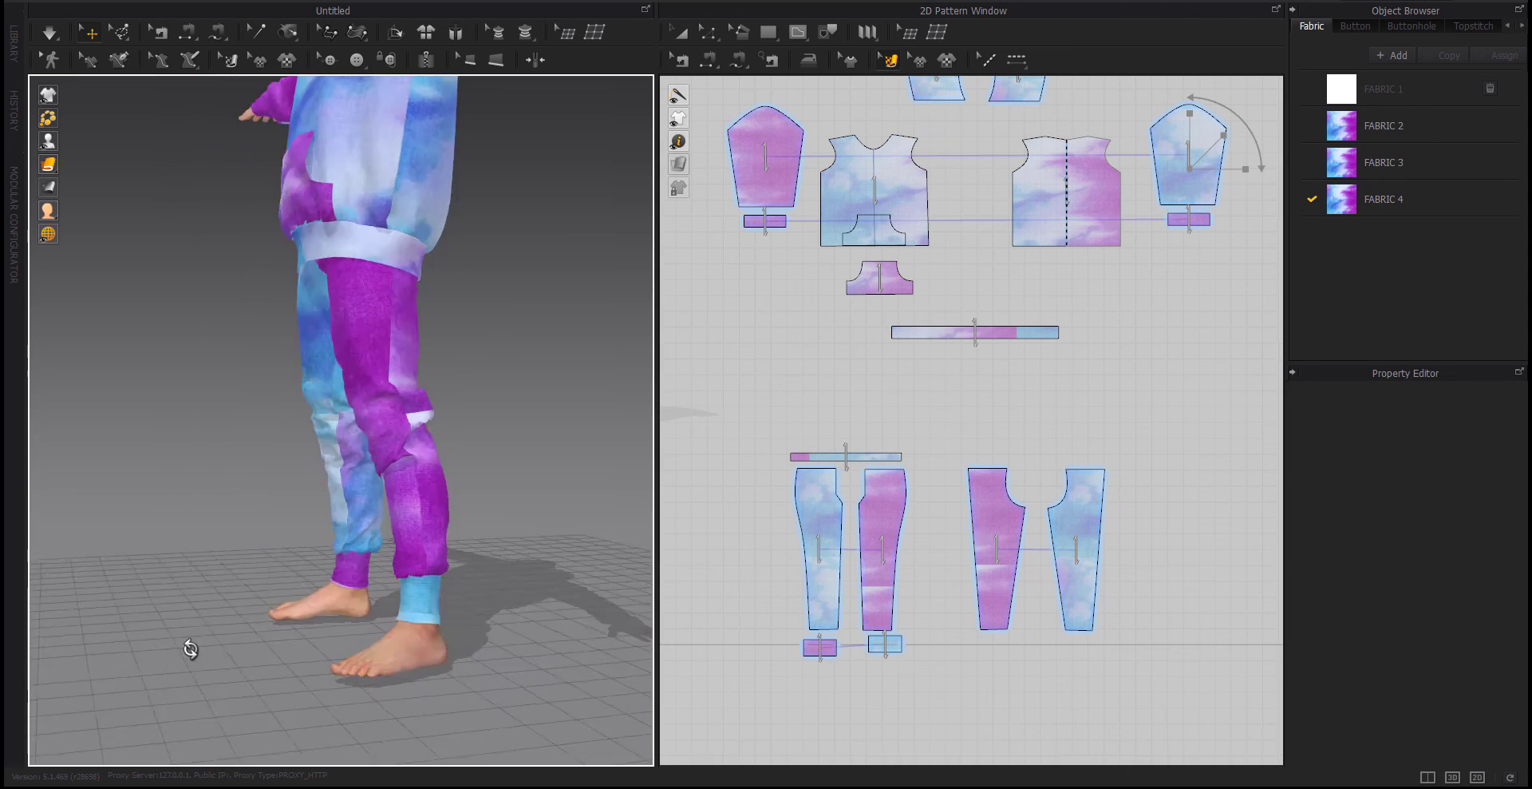
Give the left sleeve cuff the blue fabric
scroll(342, 526, "down", 3)
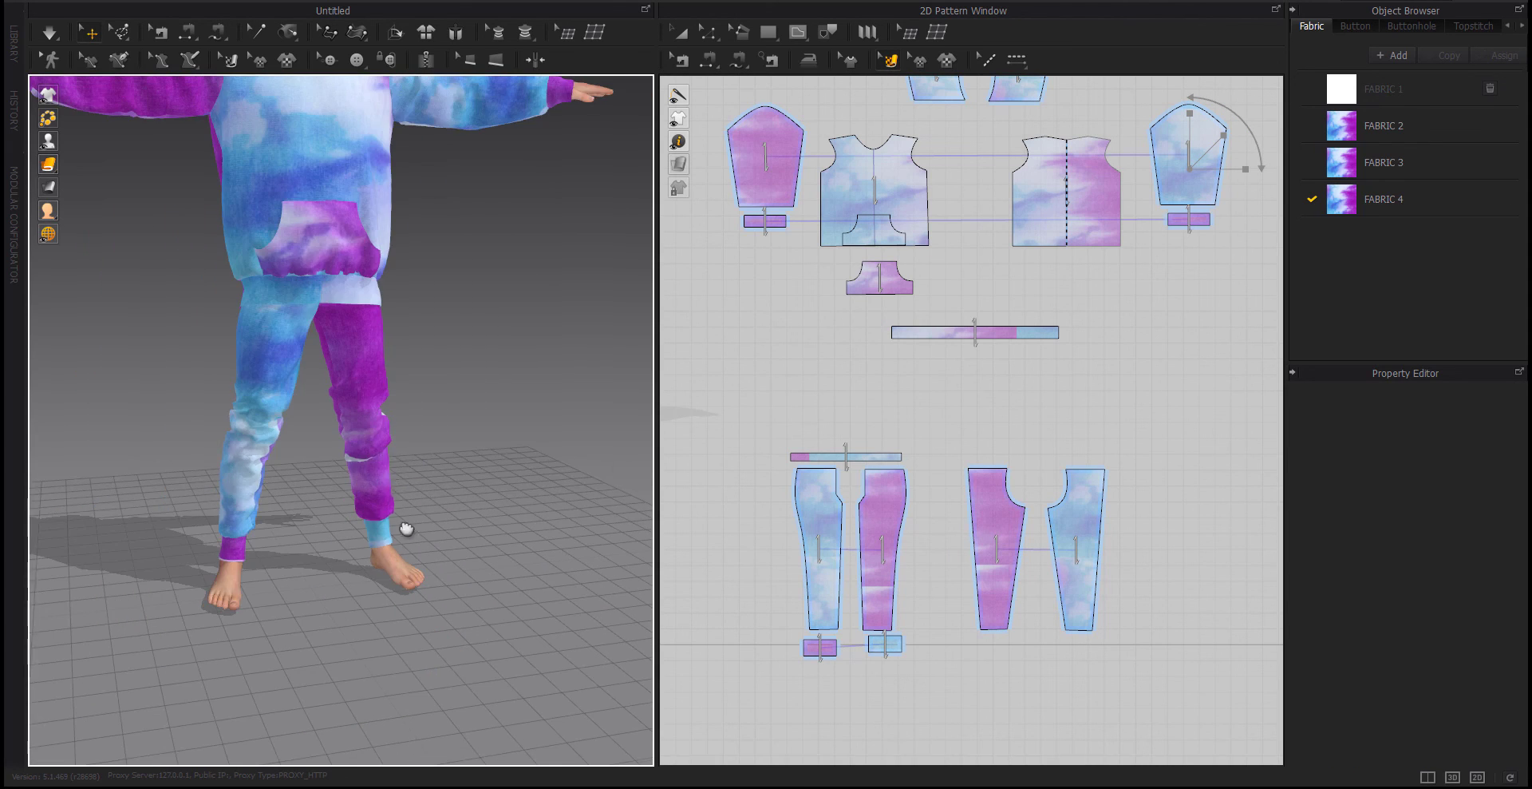
scroll(400, 529, "down", 3)
scroll(423, 529, "up", 1)
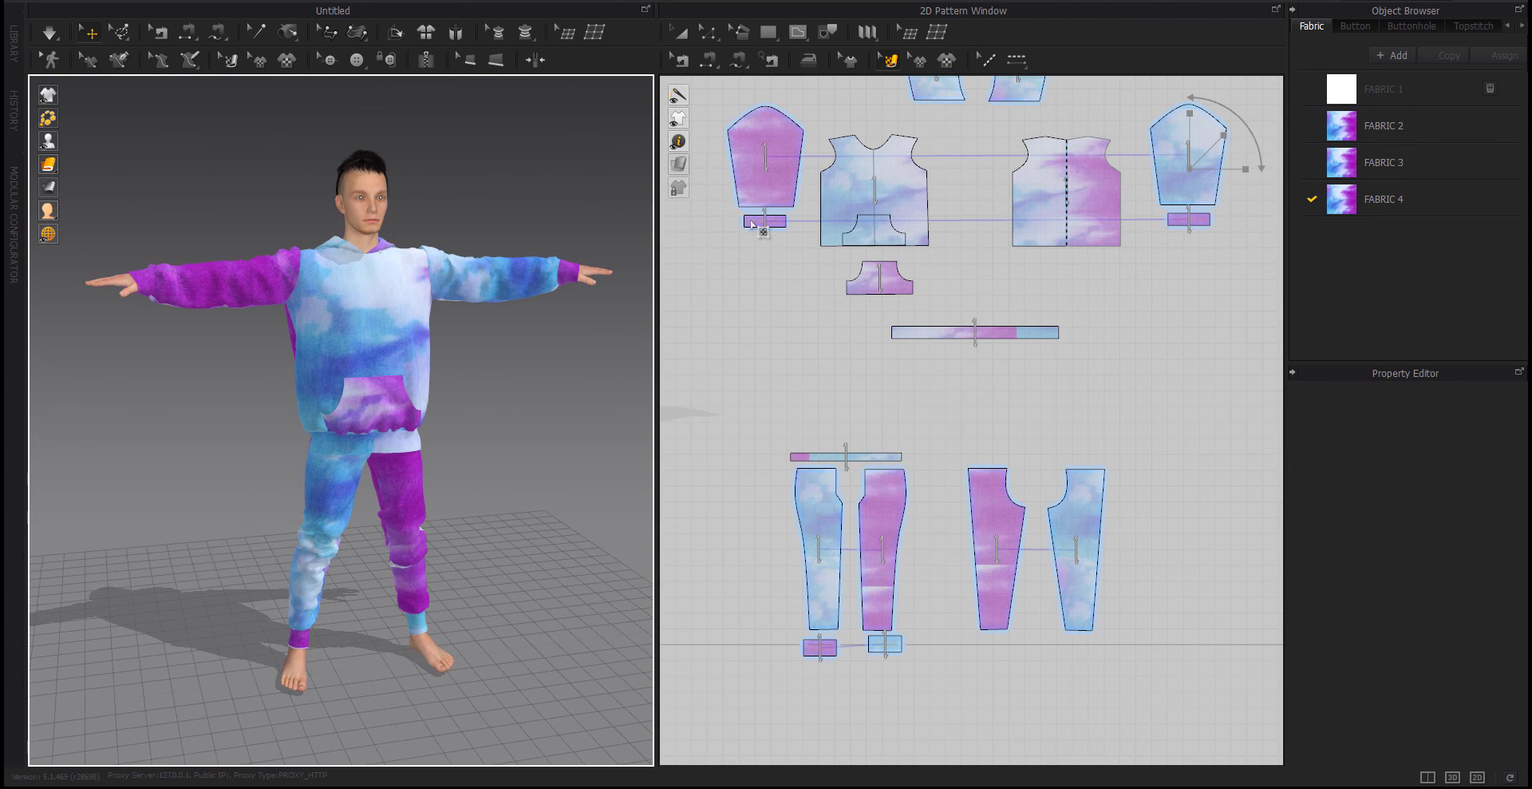
mouse_move(754, 225)
left_mouse_down()
mouse_move(829, 236)
mouse_move(773, 307)
left_mouse_up()
left_click(476, 429)
right_click_drag(475, 429, 485, 447)
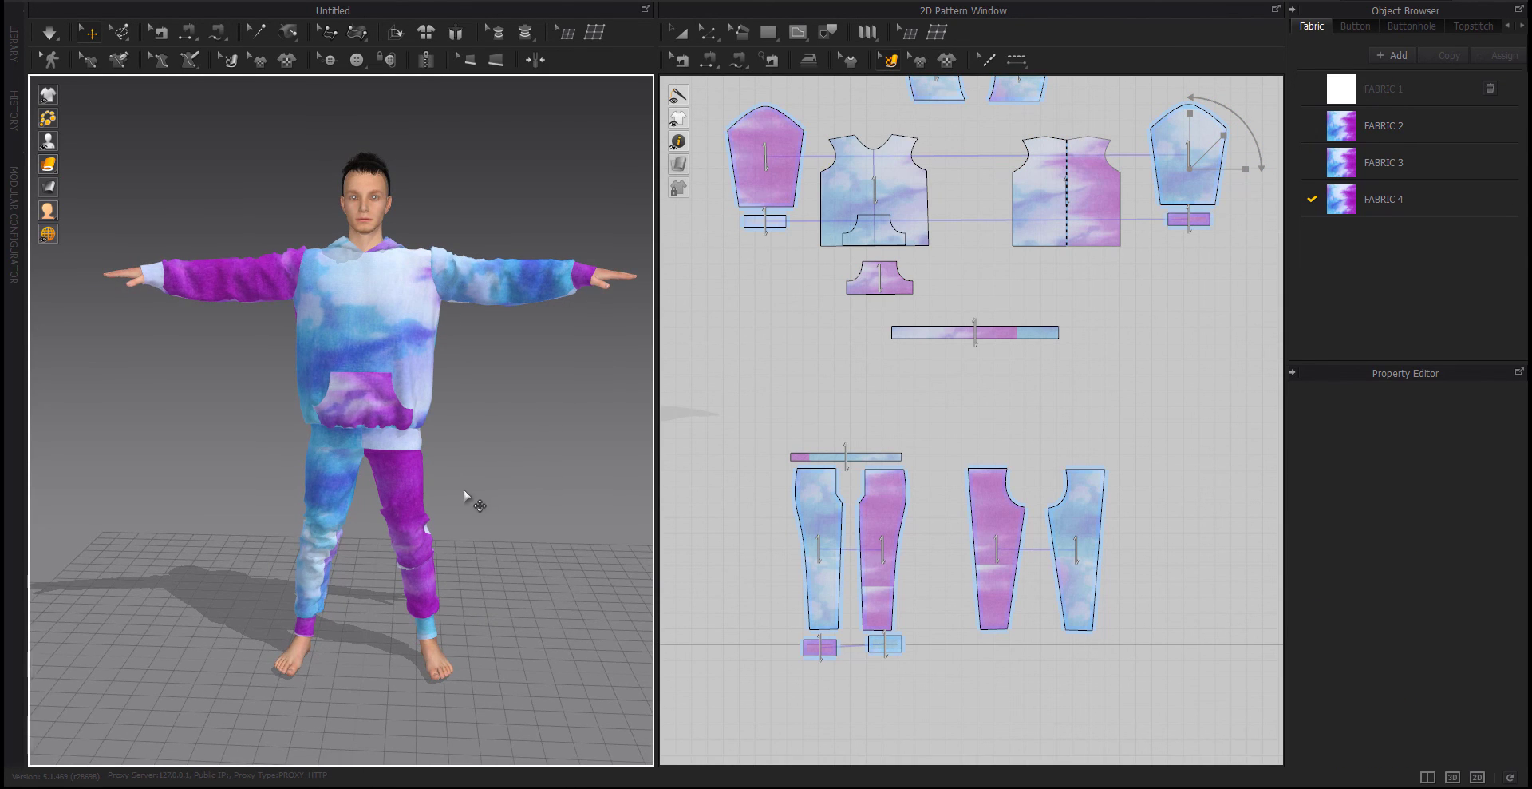
Bring the hood pieces into view and cancel the attempted hood-piece change
right_click_drag(464, 495, 137, 489)
middle_click_drag(946, 182, 1009, 265)
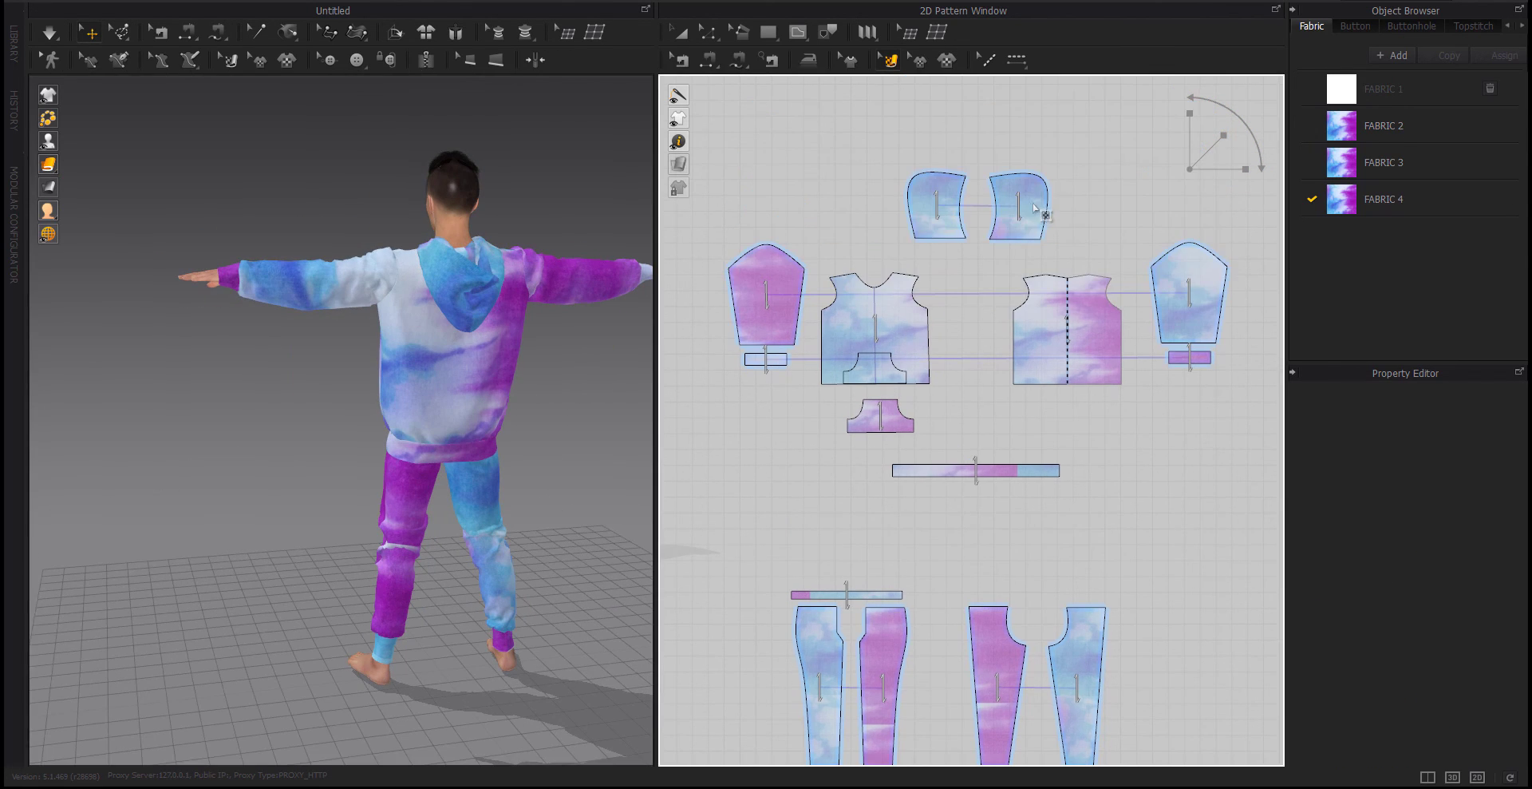
left_click_drag(1035, 209, 1095, 217)
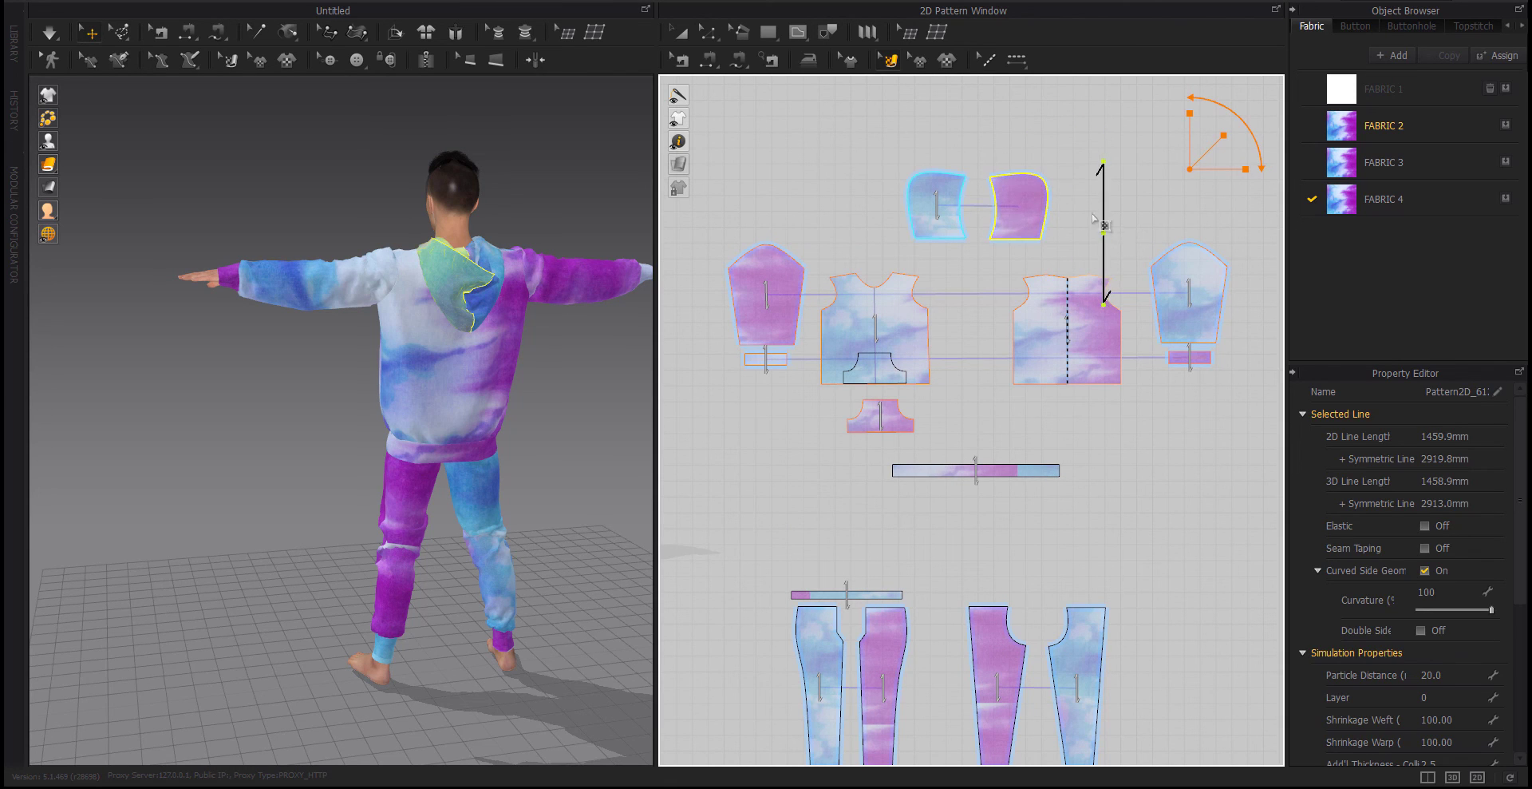
key("Escape")
mouse_move(495, 399)
right_mouse_down()
mouse_move(945, 396)
mouse_move(998, 335)
right_mouse_up()
scroll(1052, 276, "down", 3)
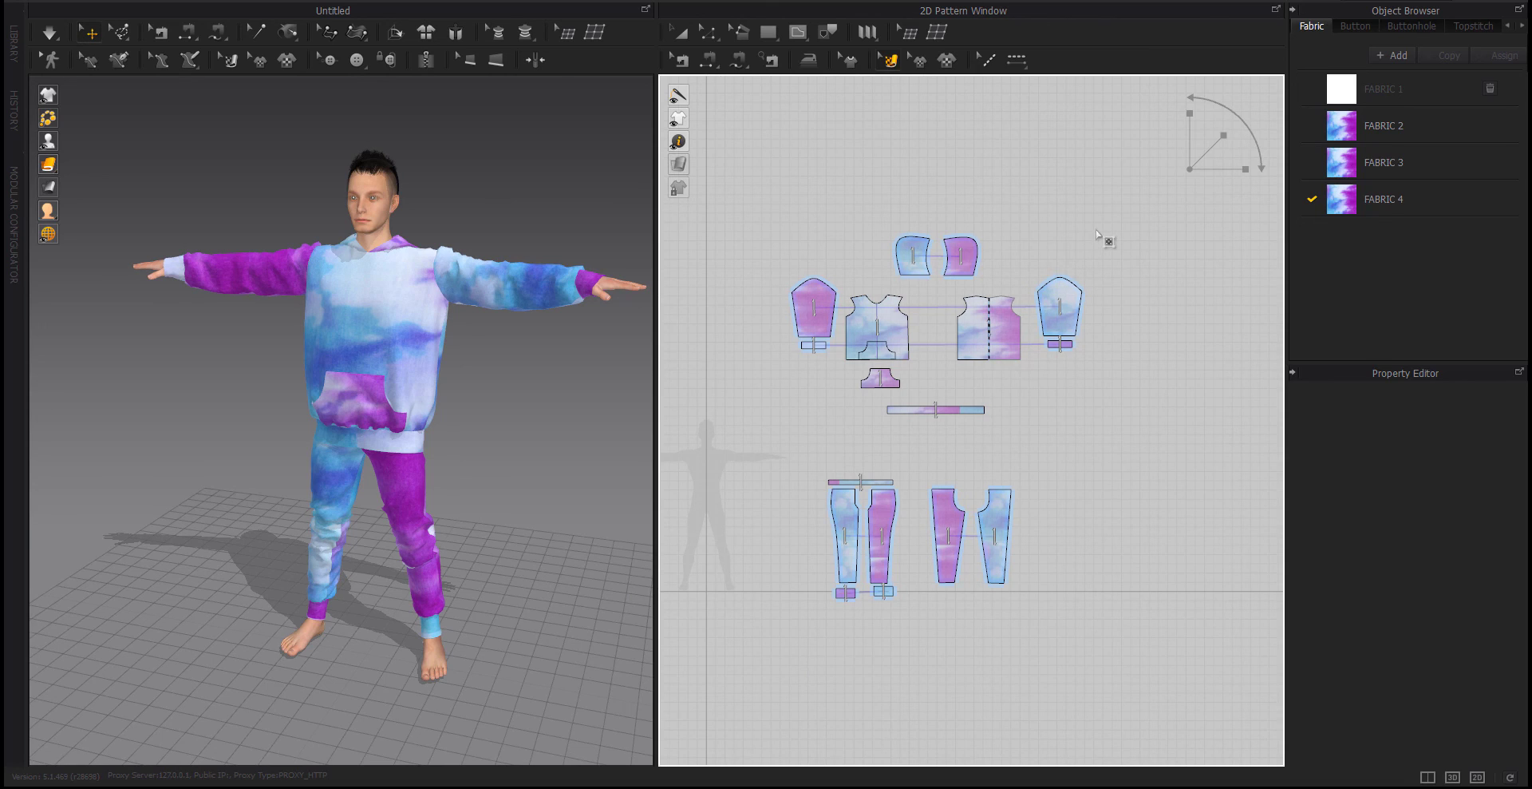
Rename FABRIC 2 to Hoodie 1
key("a")
double_click(1411, 127)
type("Hoodie")
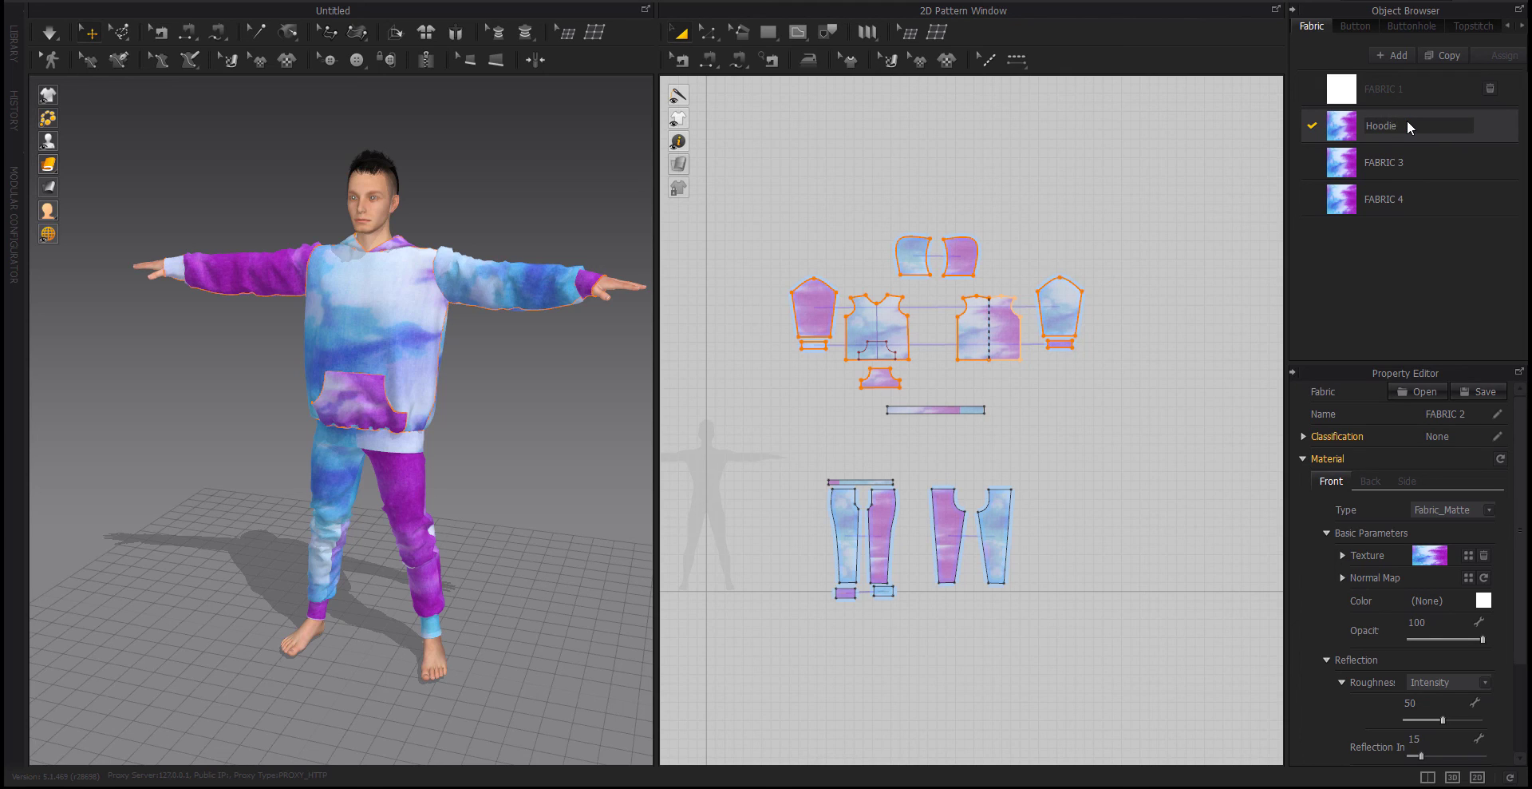
double_click(1412, 162)
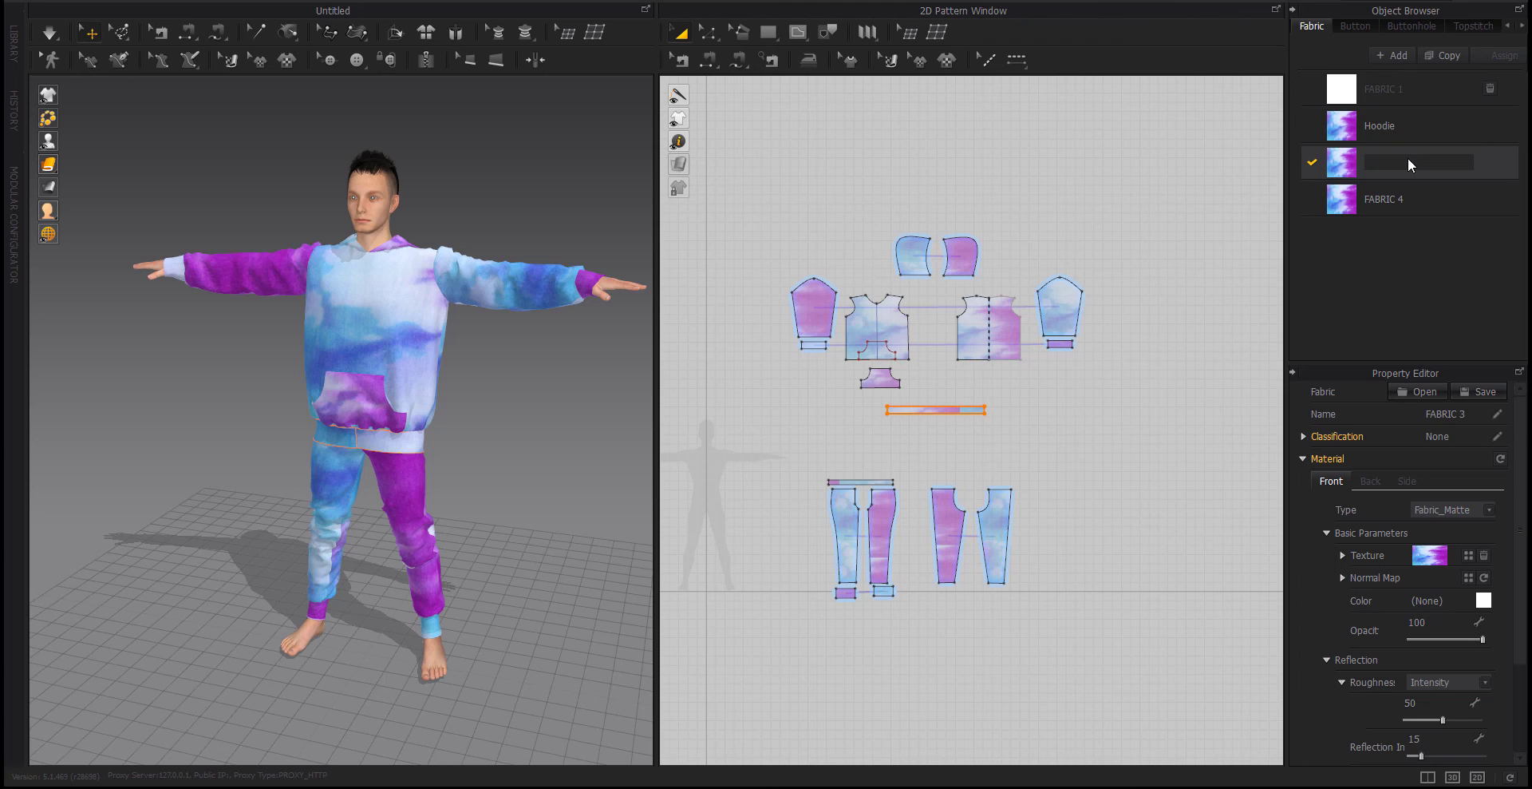
left_click(1210, 236)
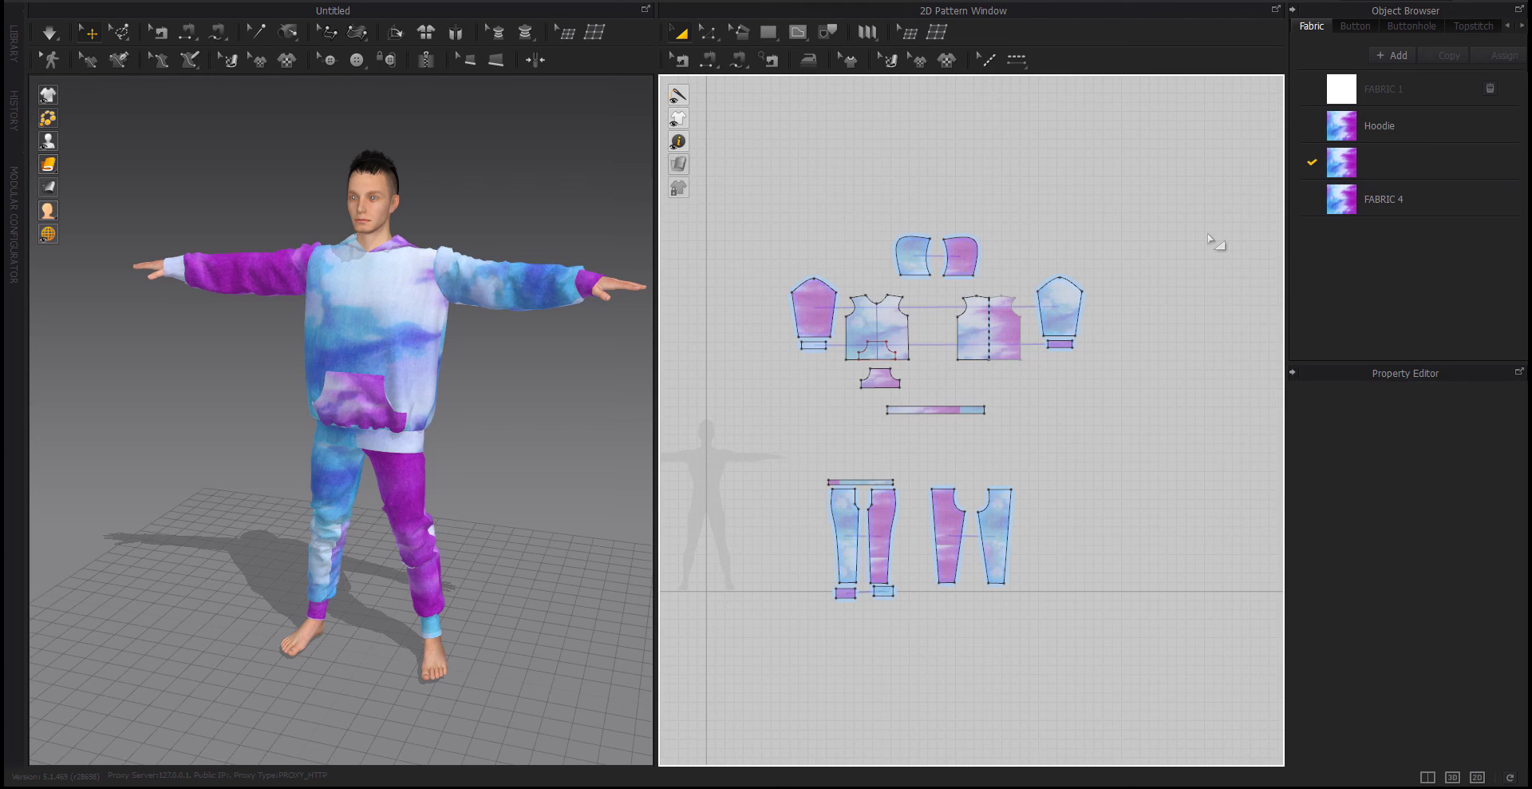
left_click(1400, 155)
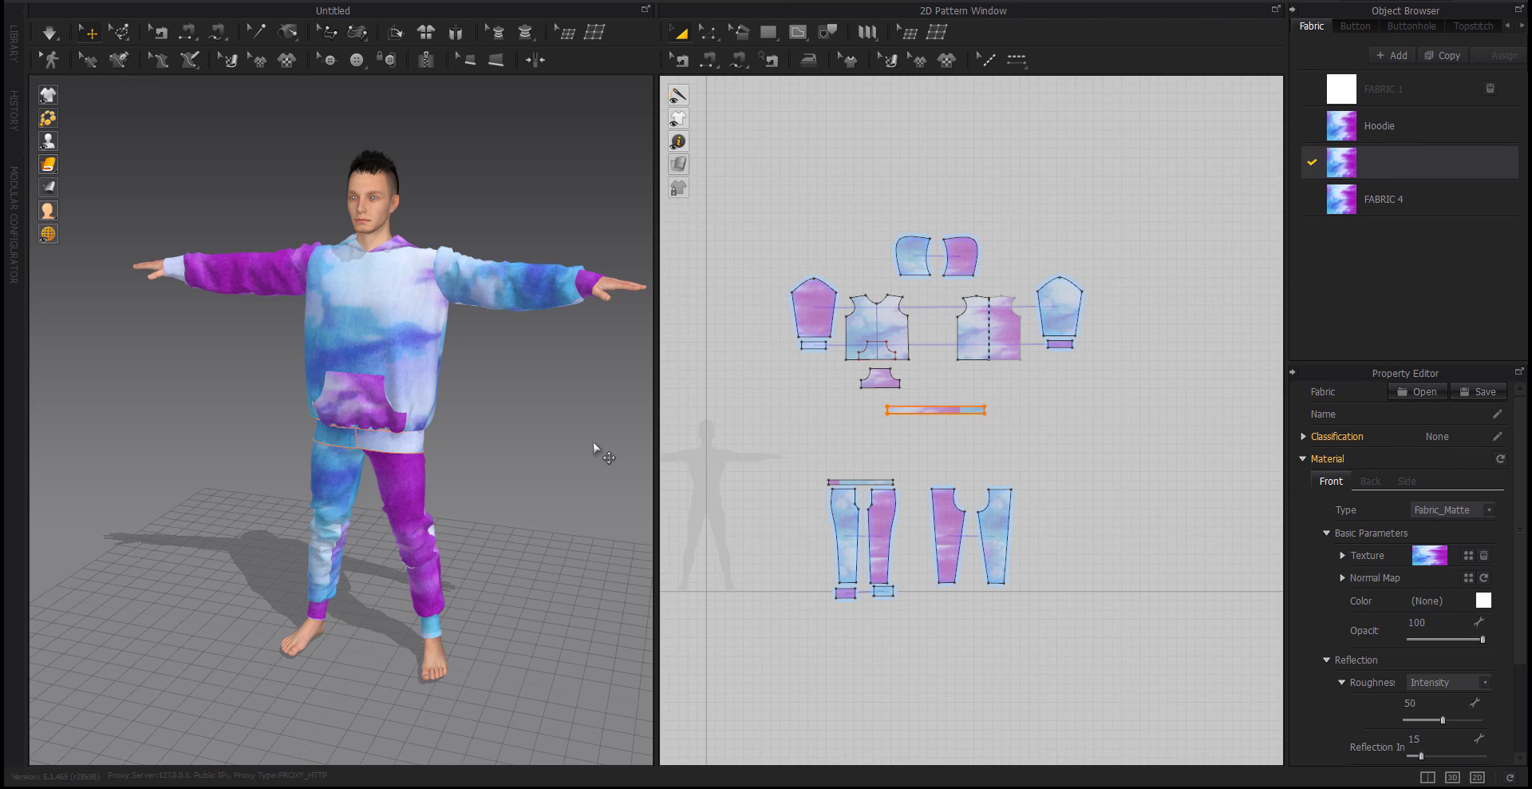
double_click(1398, 126)
type("1")
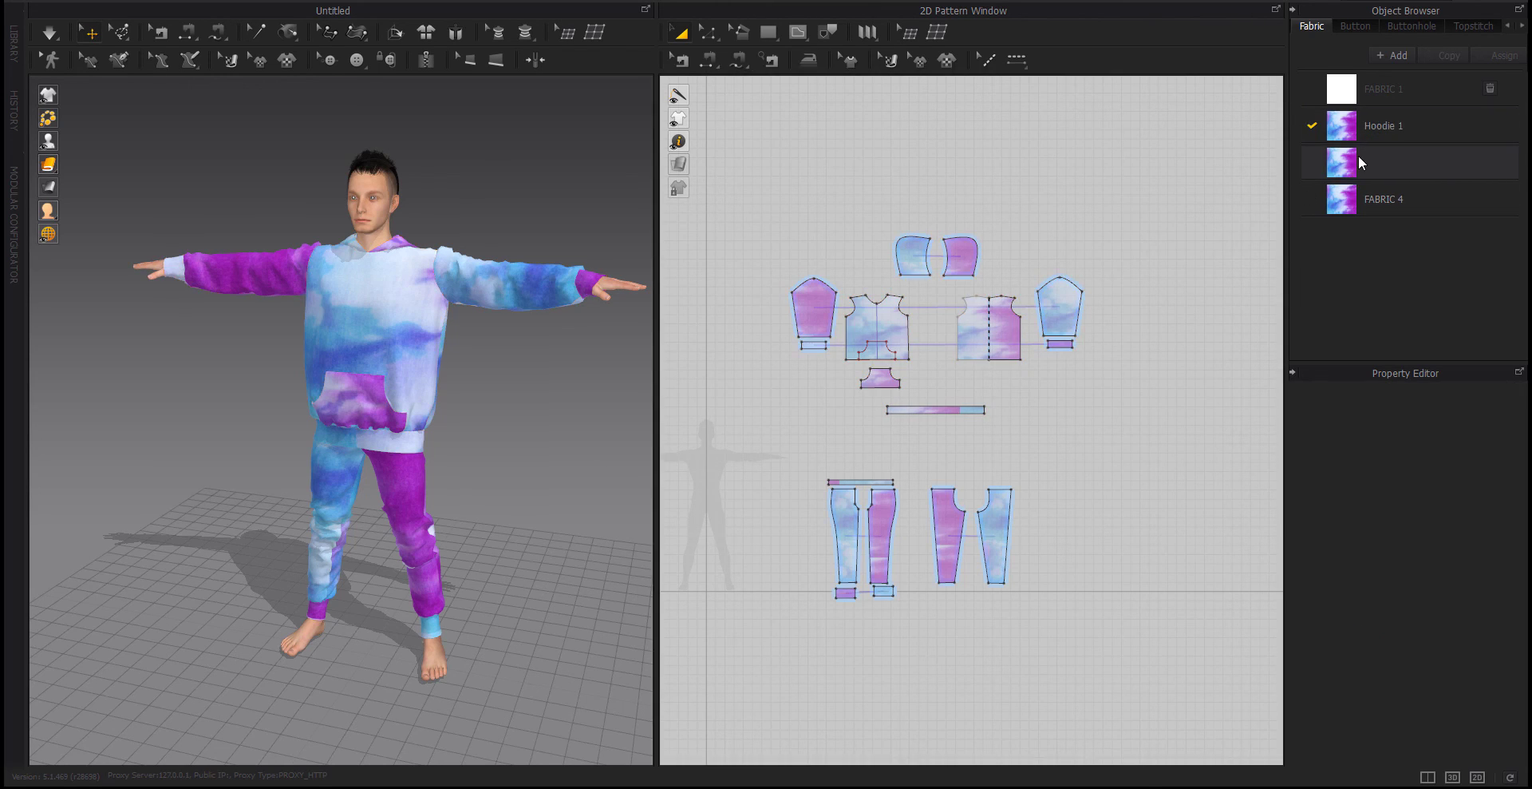
Rename the third fabric Hoodie 2 and FABRIC 4 Pants
double_click(1386, 165)
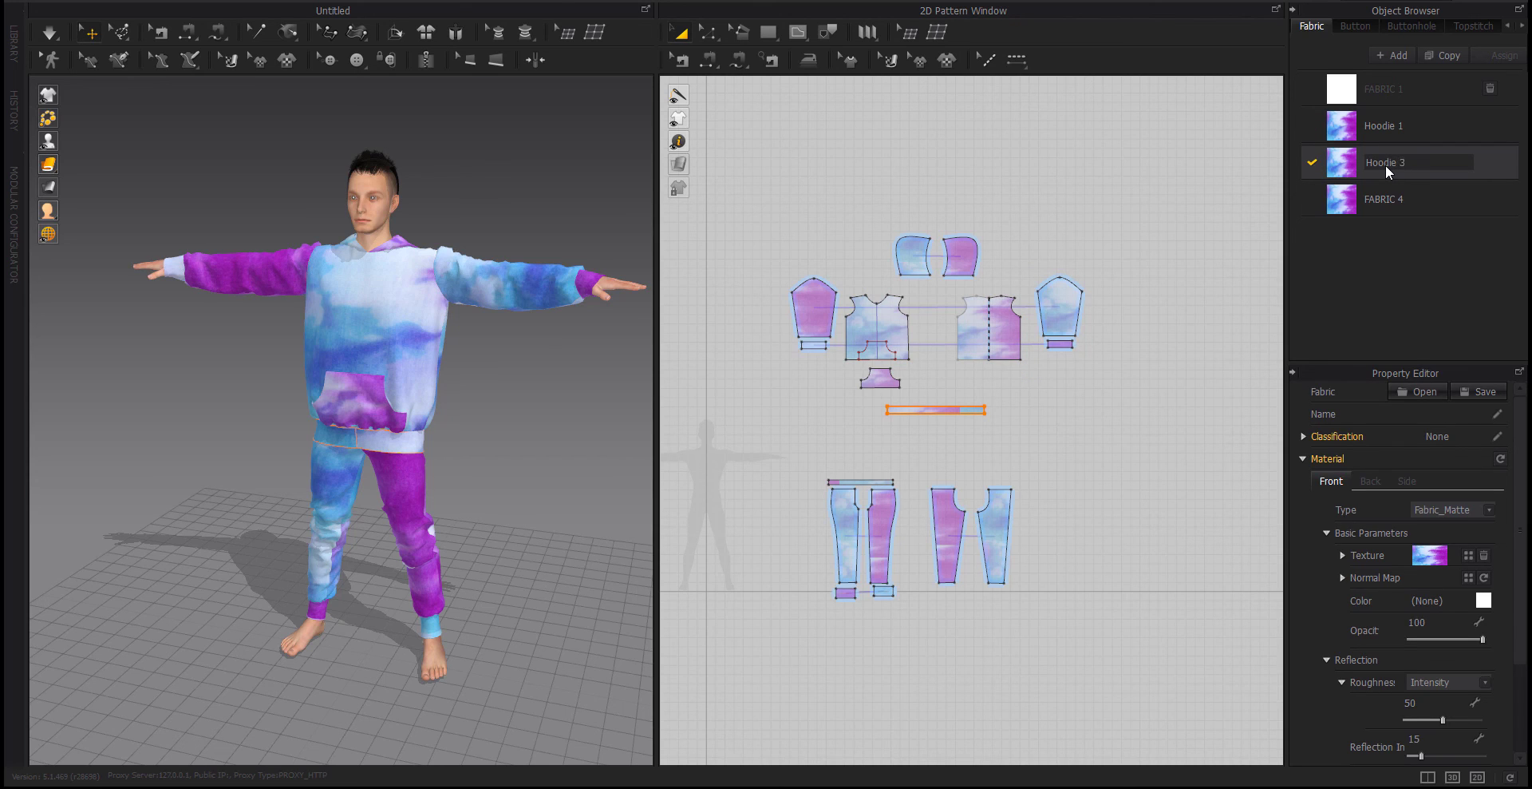
key("BackSpace")
type("2")
key("Return")
double_click(1417, 197)
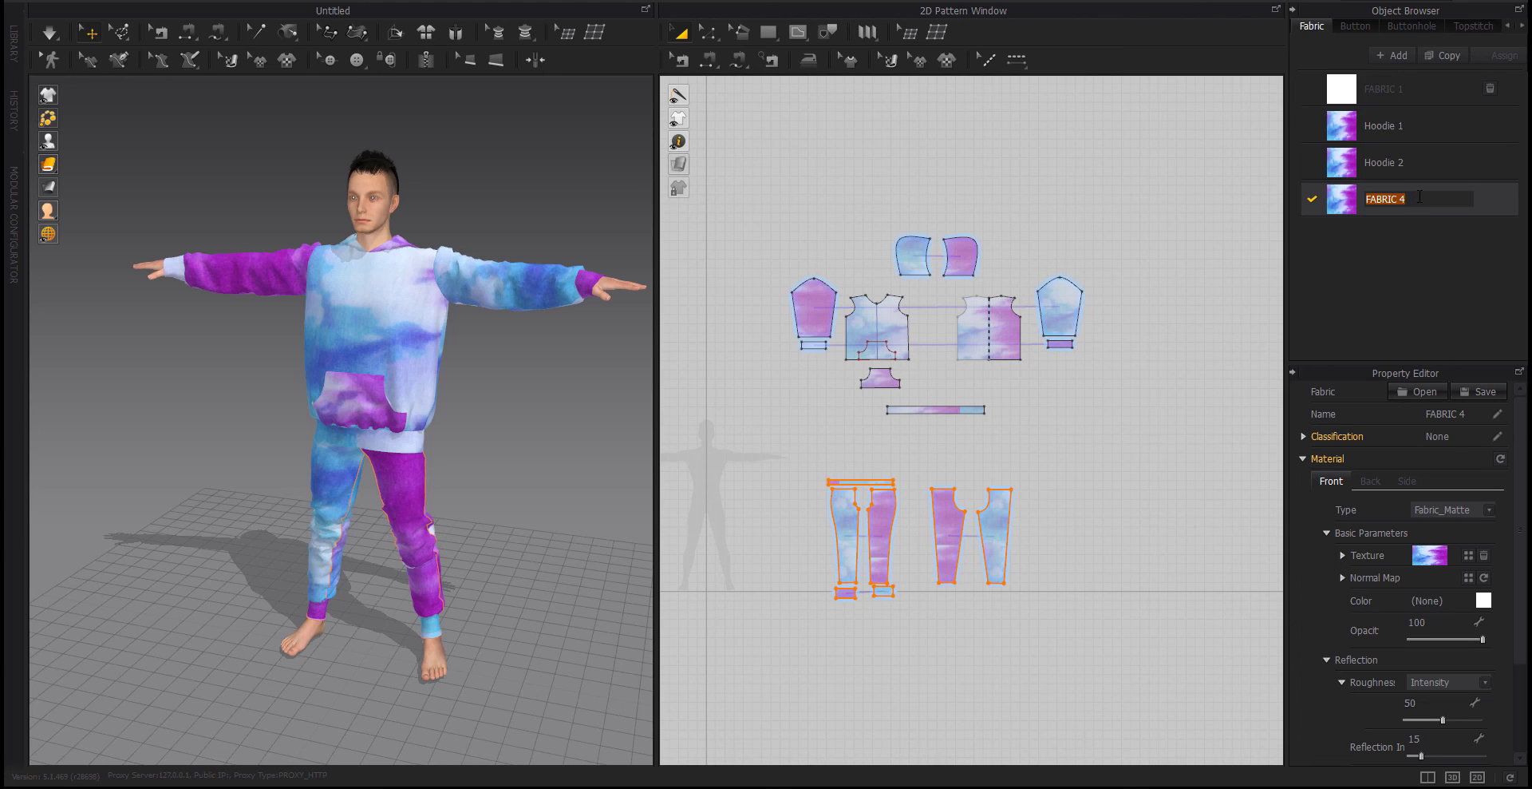
type("Pants")
double_click(1413, 161)
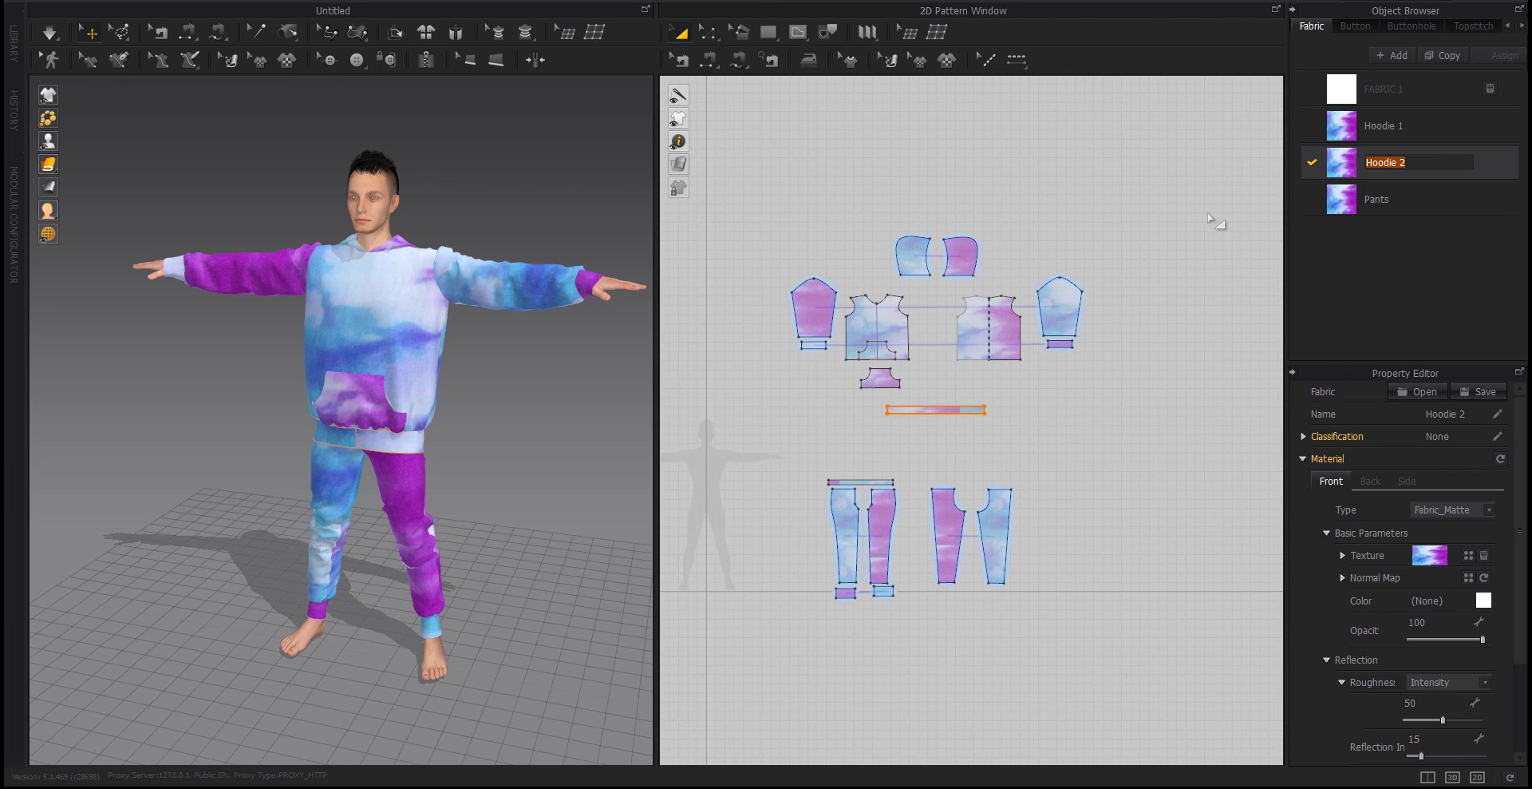
Select the pocket pattern piece and place it back onto the hoodie front
left_click(878, 403)
scroll(874, 403, "up", 5)
scroll(918, 399, "down", 2)
left_click(888, 364)
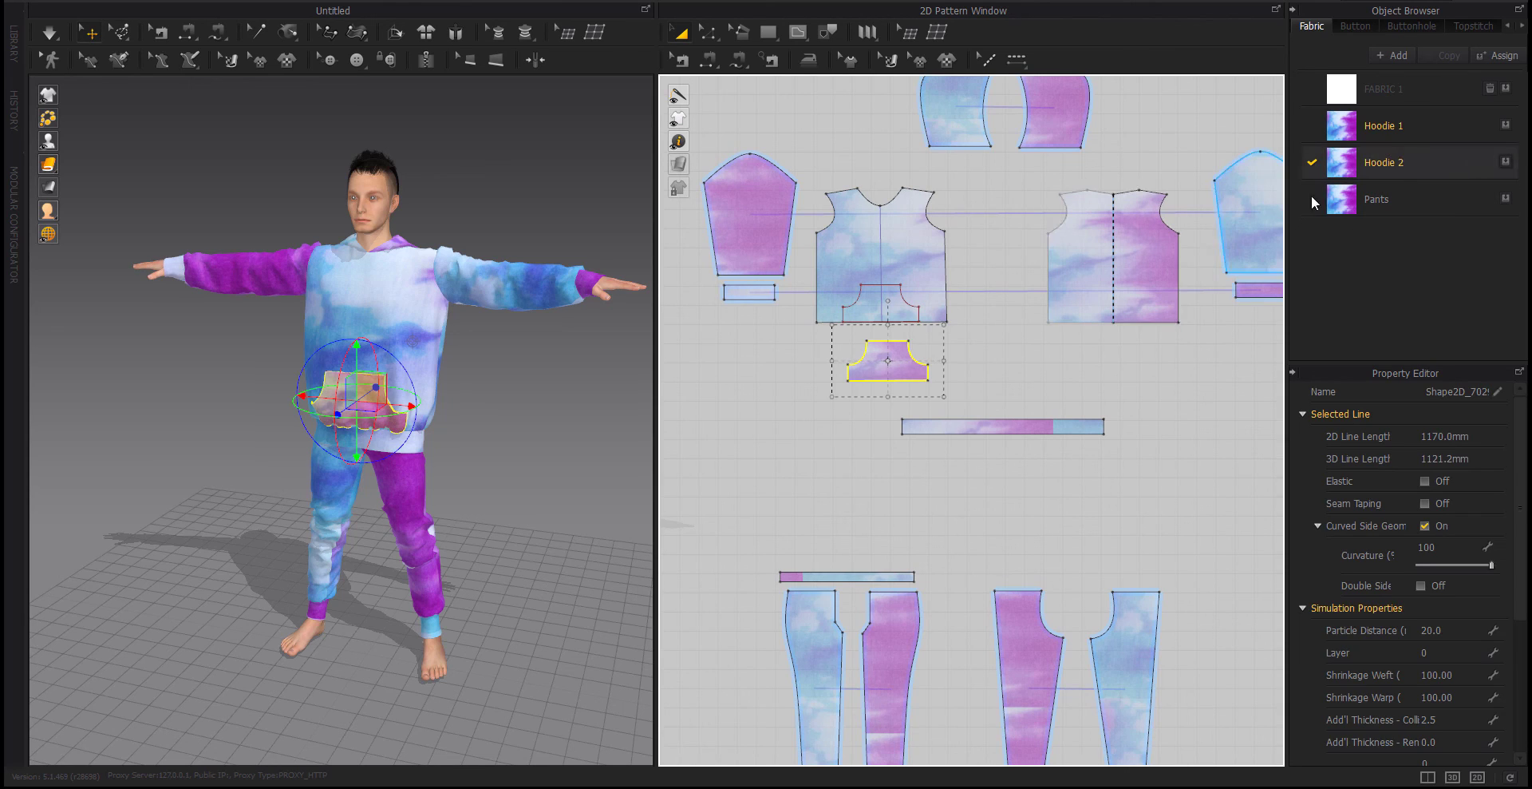
right_click(894, 368)
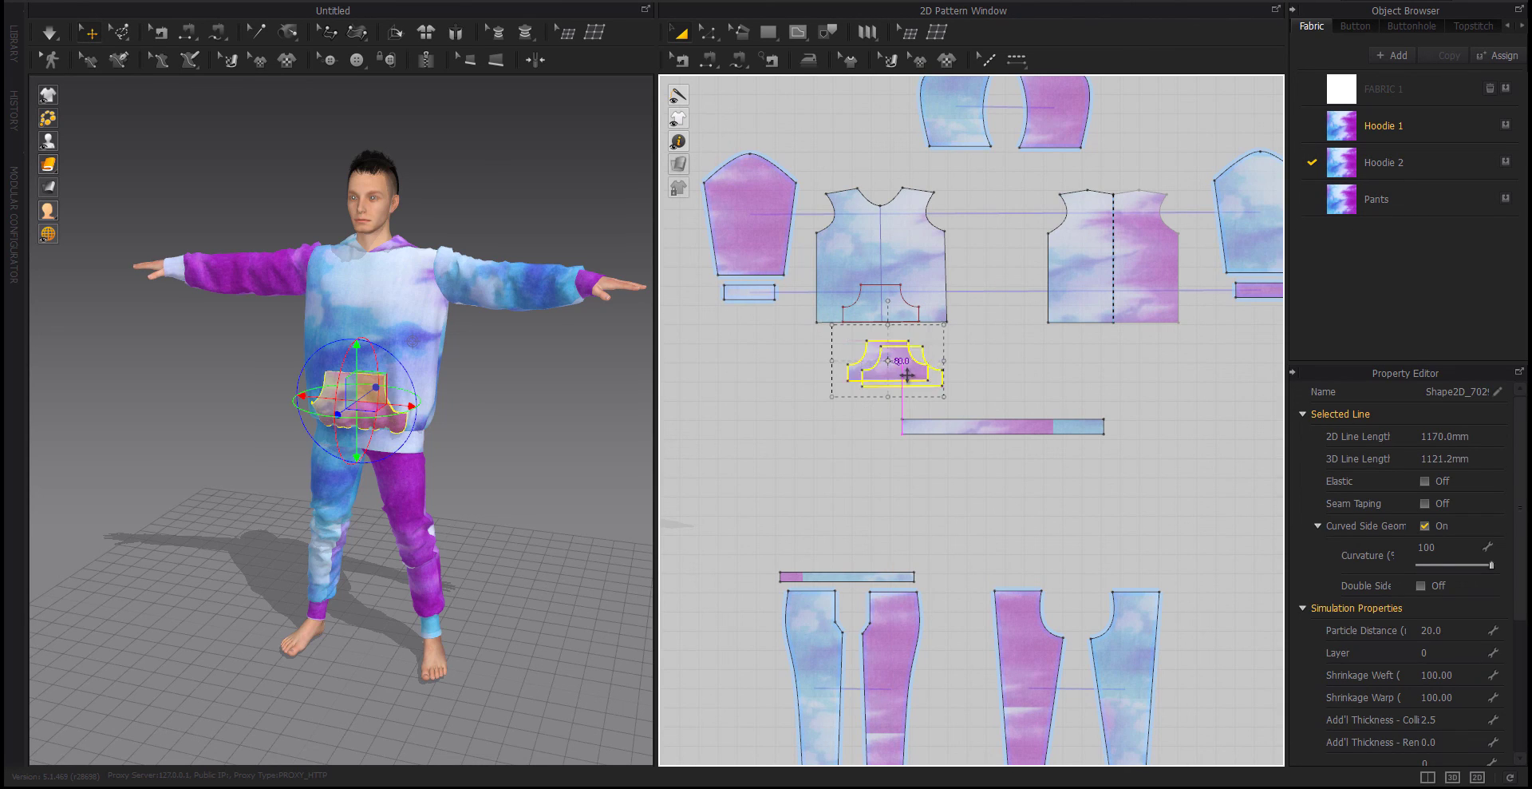
left_click(906, 383)
Move the pocket's print away from the purple stripe, showing pale white-blue tones
left_click(892, 64)
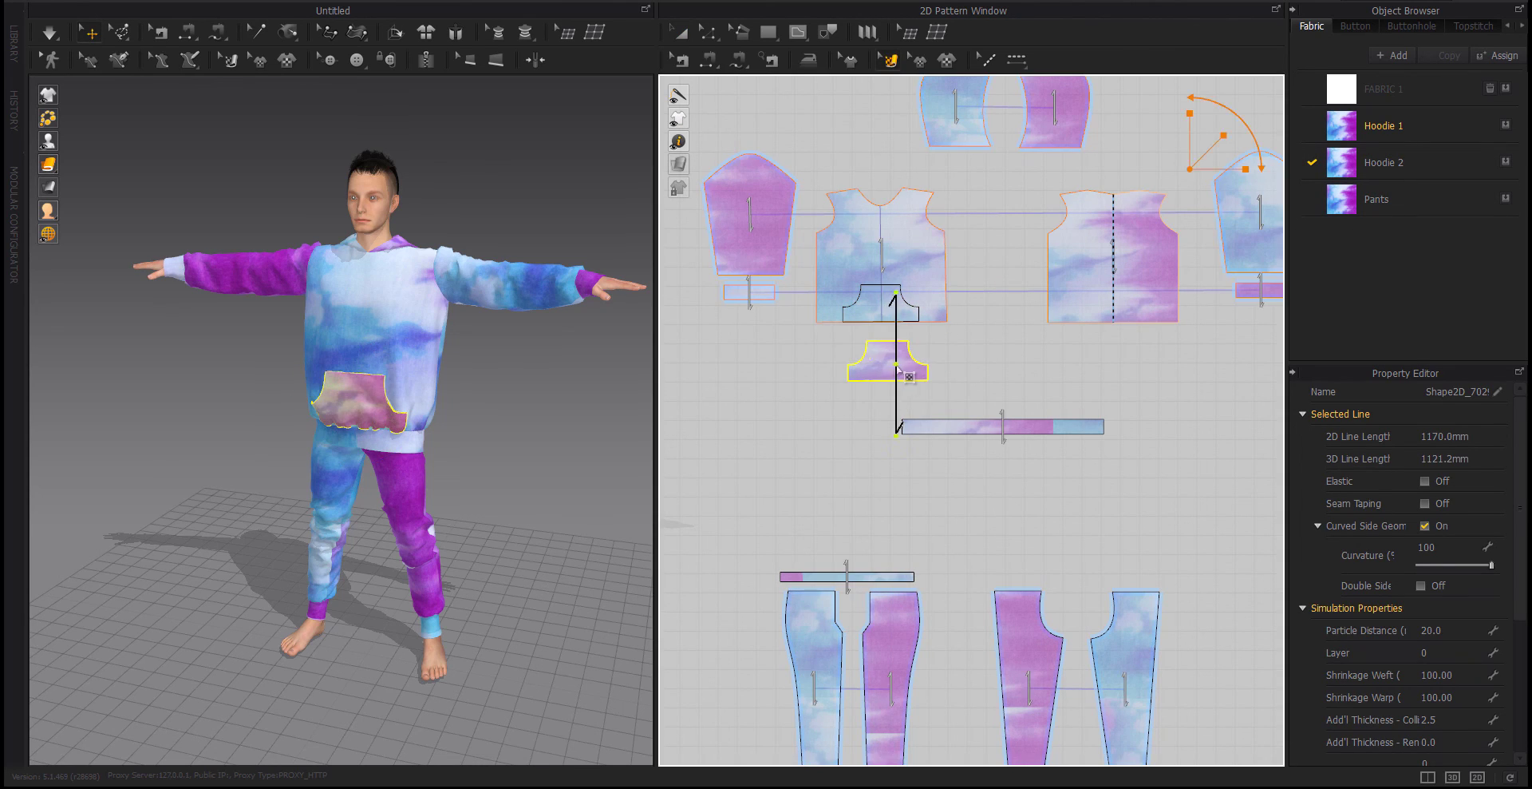
mouse_move(887, 360)
left_mouse_down()
mouse_move(917, 387)
mouse_move(1184, 451)
left_mouse_up()
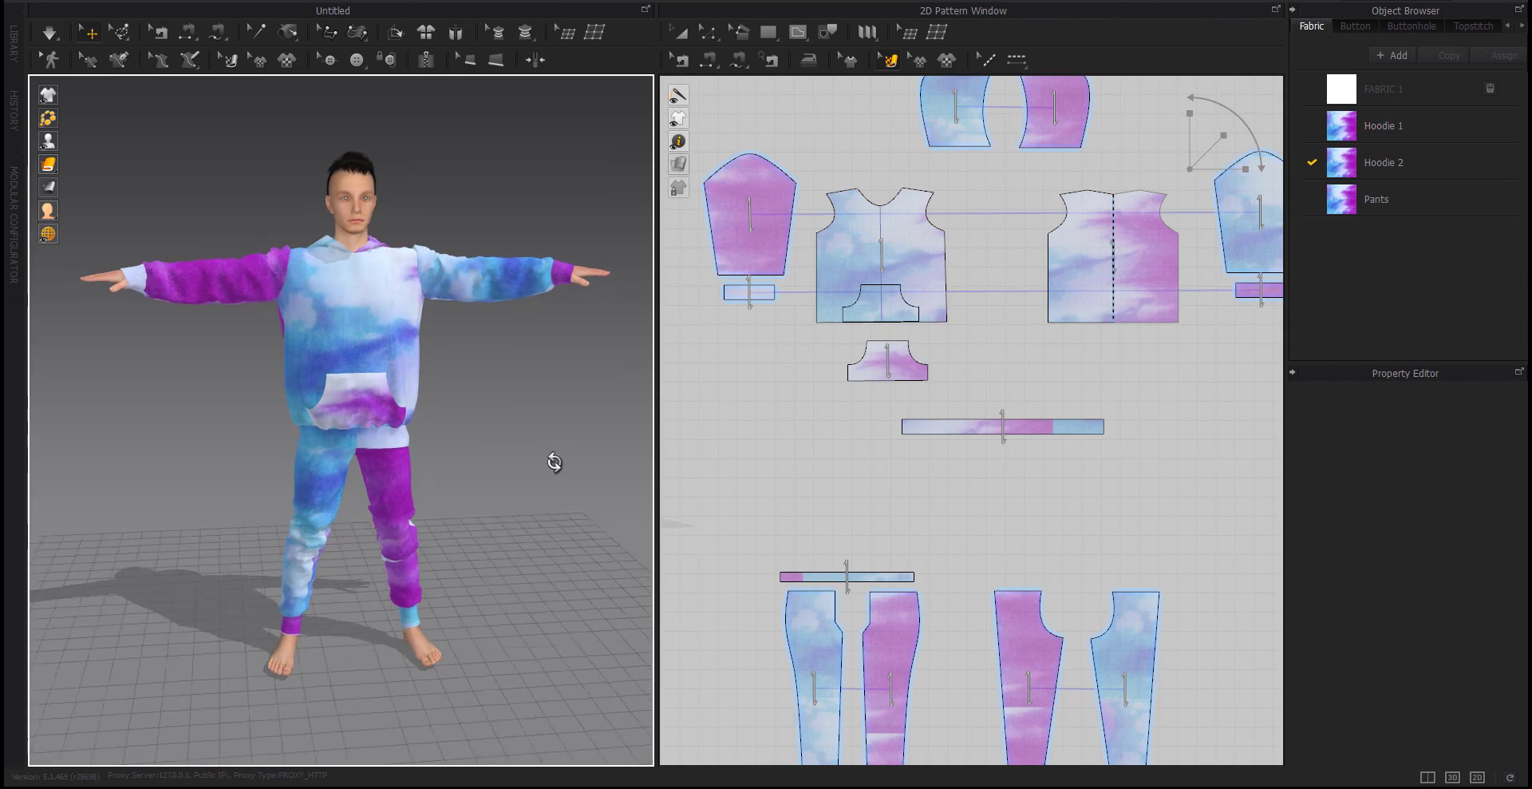
right_click_drag(548, 454, 639, 455)
mouse_move(851, 383)
left_mouse_down()
mouse_move(924, 385)
mouse_move(838, 445)
left_mouse_up()
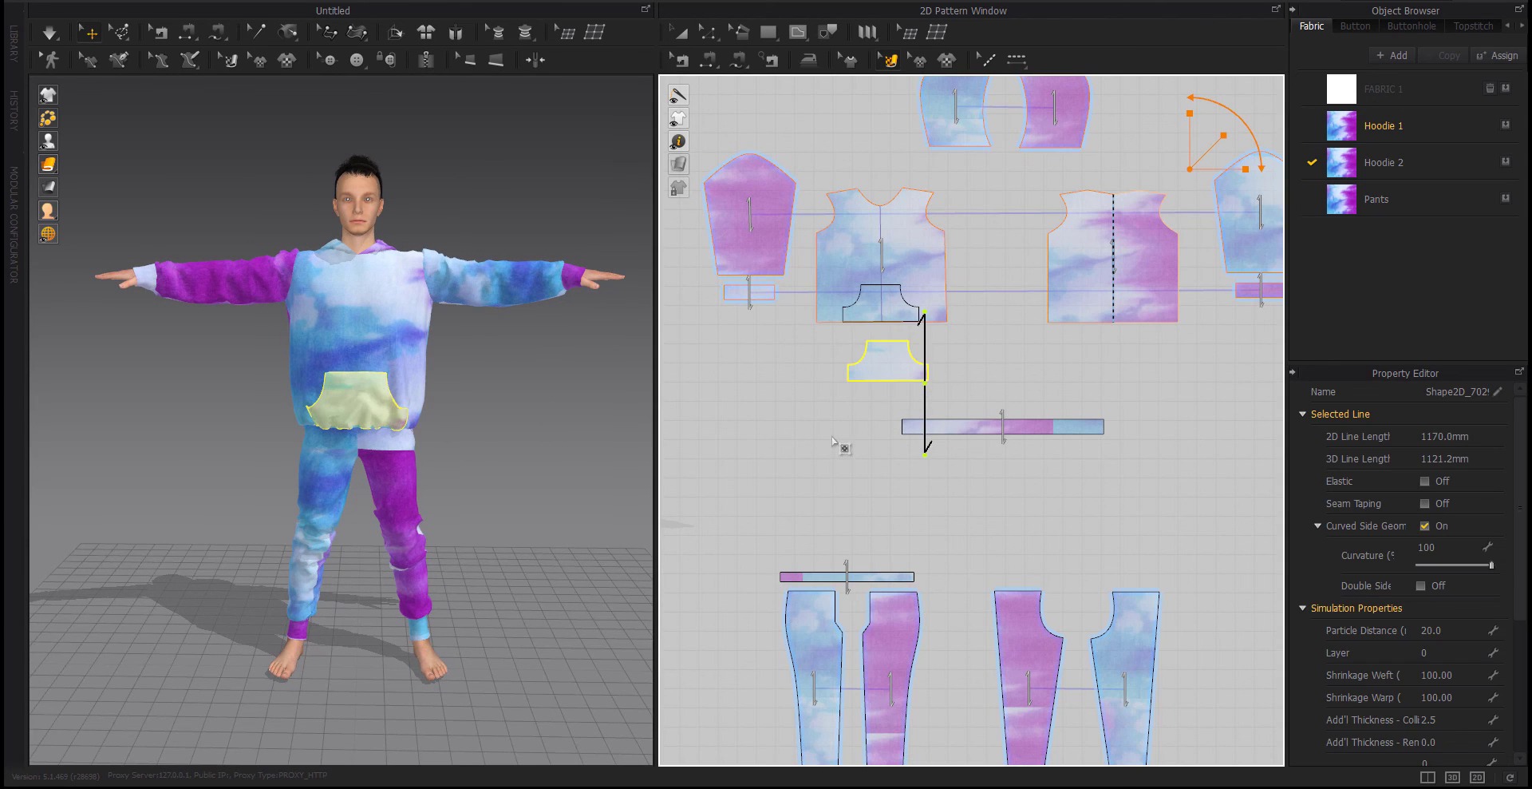
left_click(838, 444)
mouse_move(517, 423)
right_mouse_down()
mouse_move(735, 379)
mouse_move(694, 396)
mouse_move(824, 393)
mouse_move(1167, 432)
right_mouse_up()
Rename the Hoodie 1 fabric to Hoodie (up)
scroll(1108, 414, "down", 3)
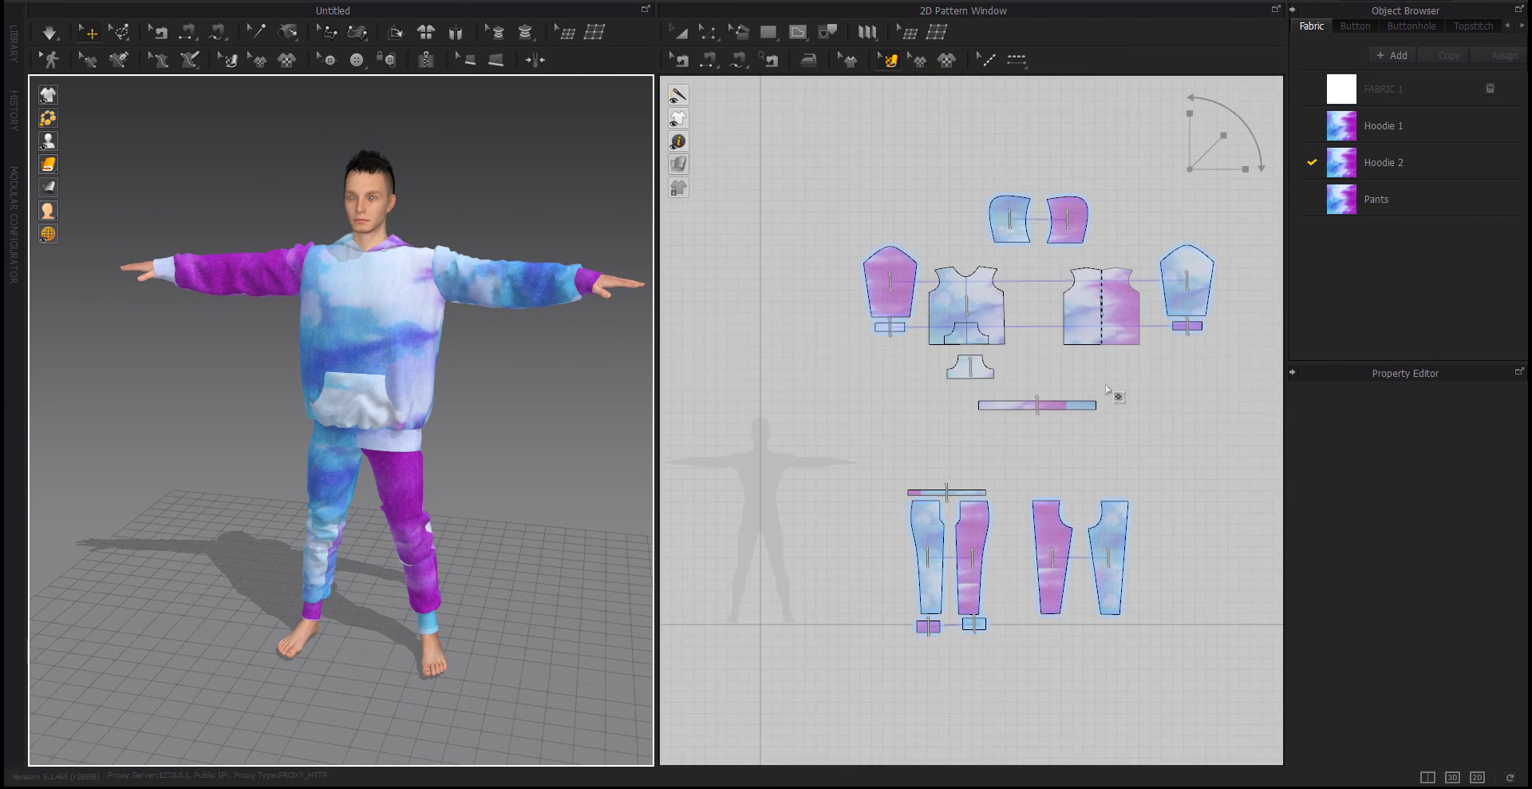
left_click(1414, 131)
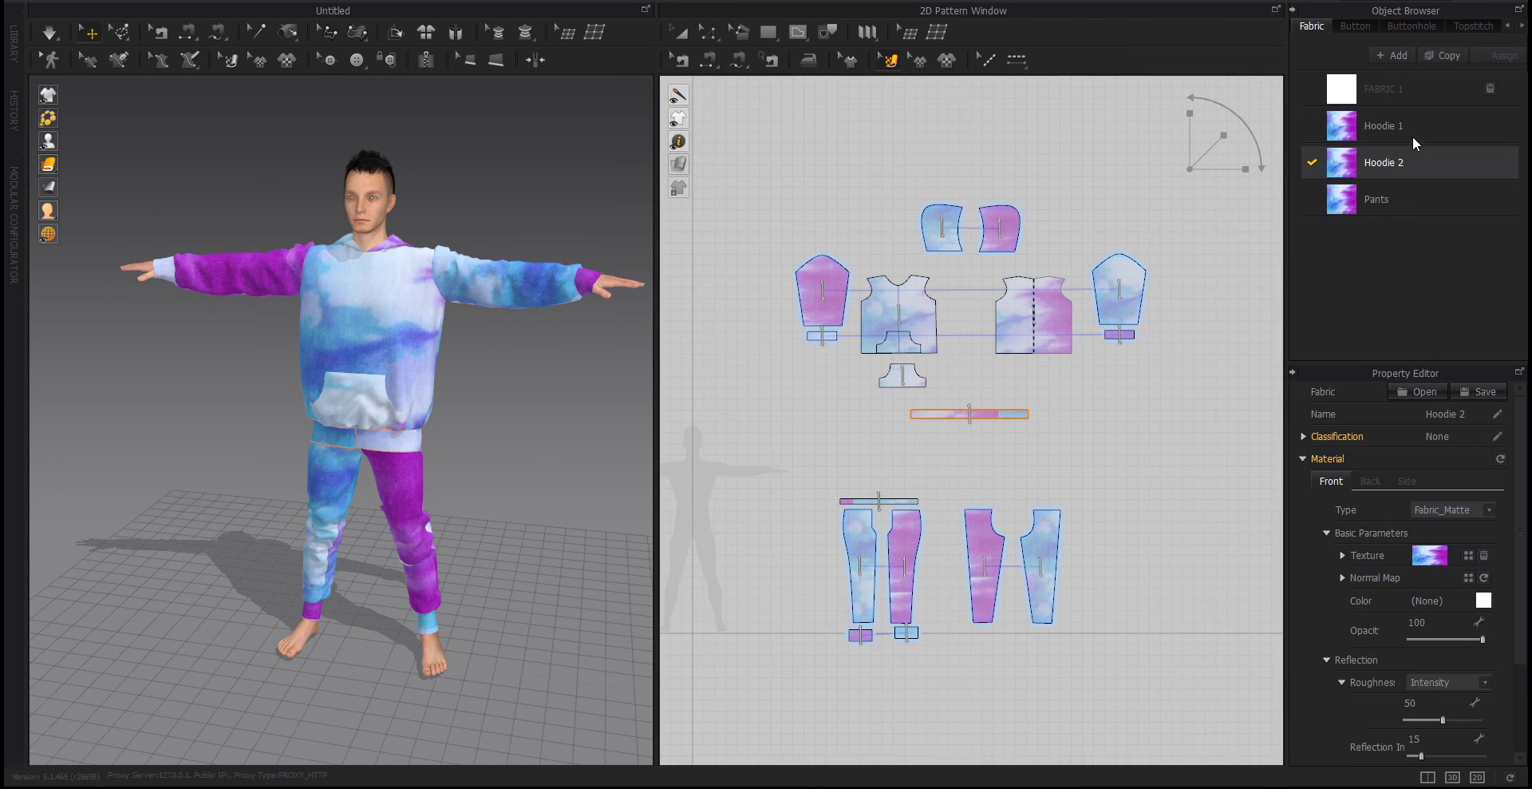
double_click(1410, 128)
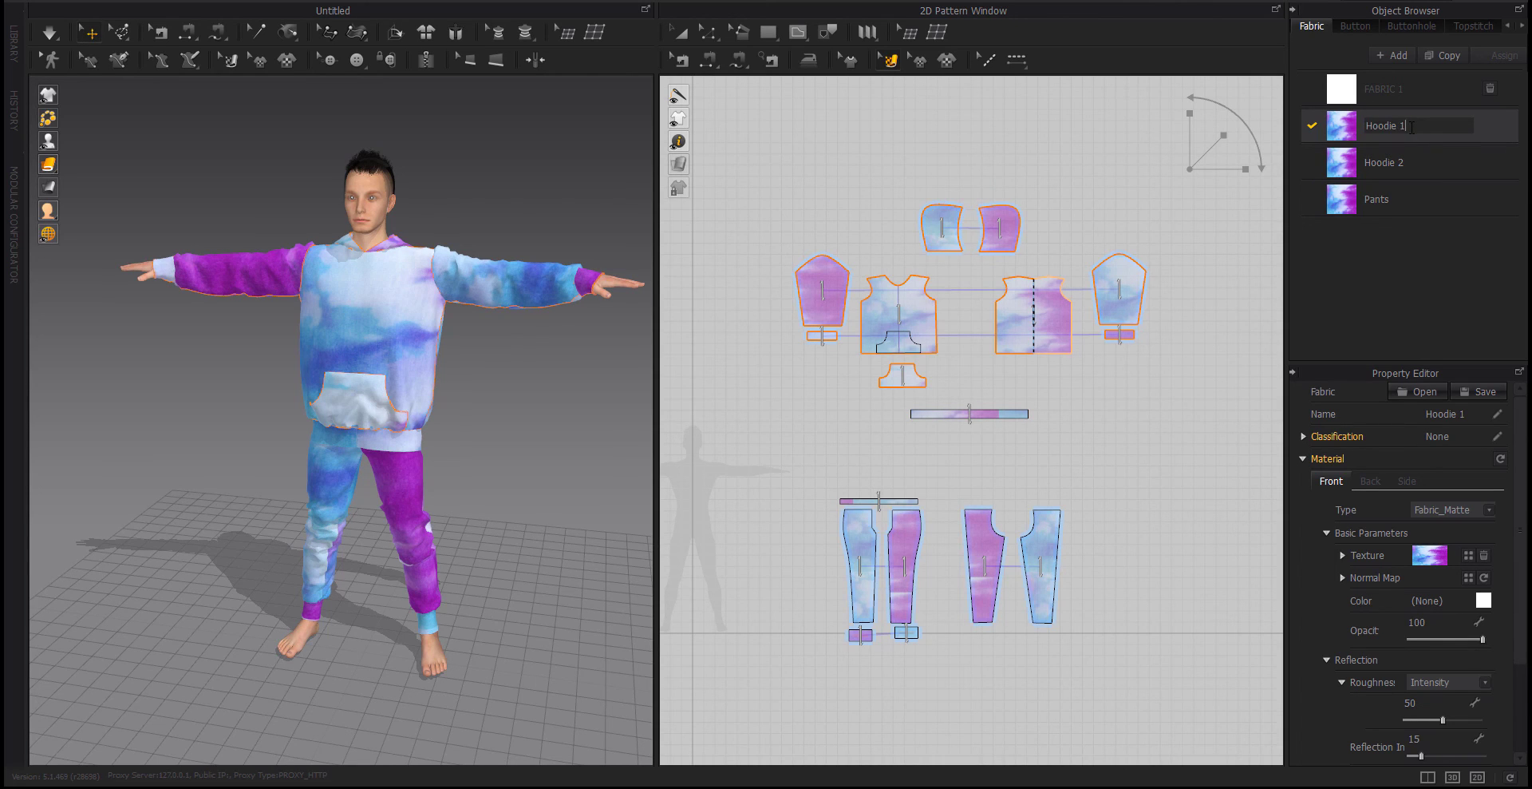
key("BackSpace")
type("(up)")
Rename Hoodie 2 to Hoodie (down) and clear the selection
double_click(1417, 160)
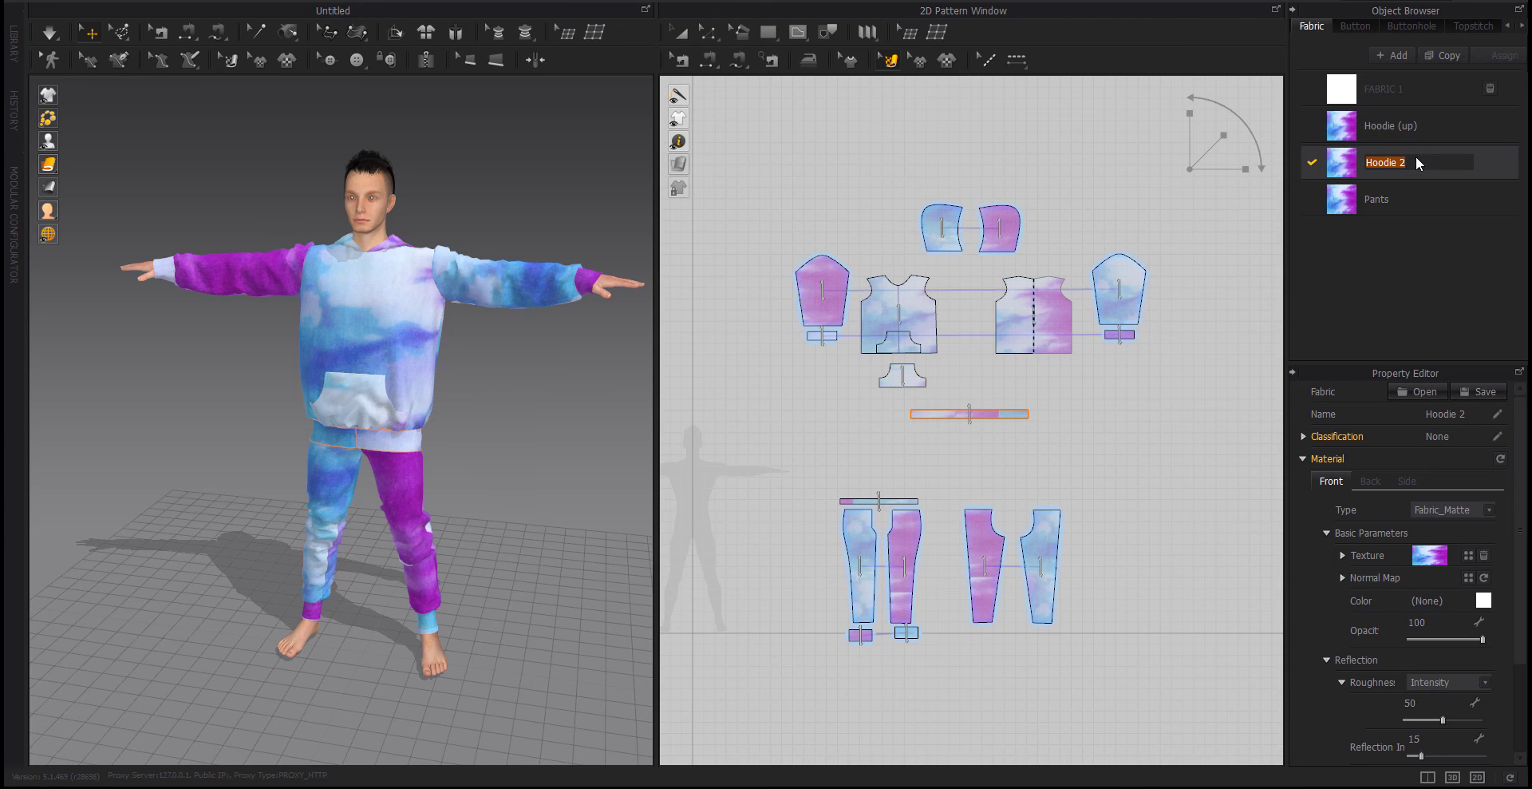
left_click(1418, 160)
key("BackSpace")
type("down")
left_click(1393, 197)
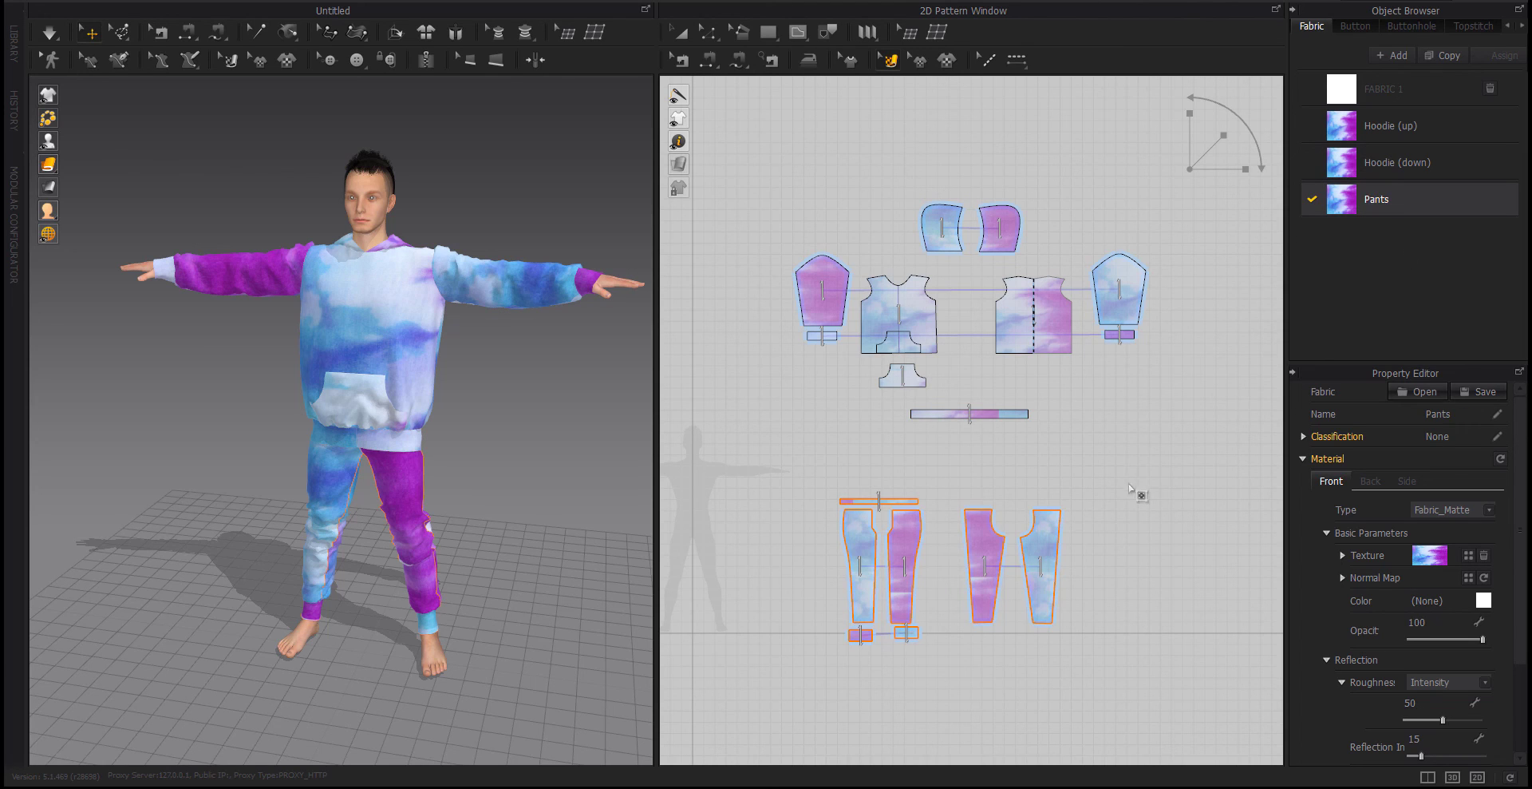
left_click(1393, 137)
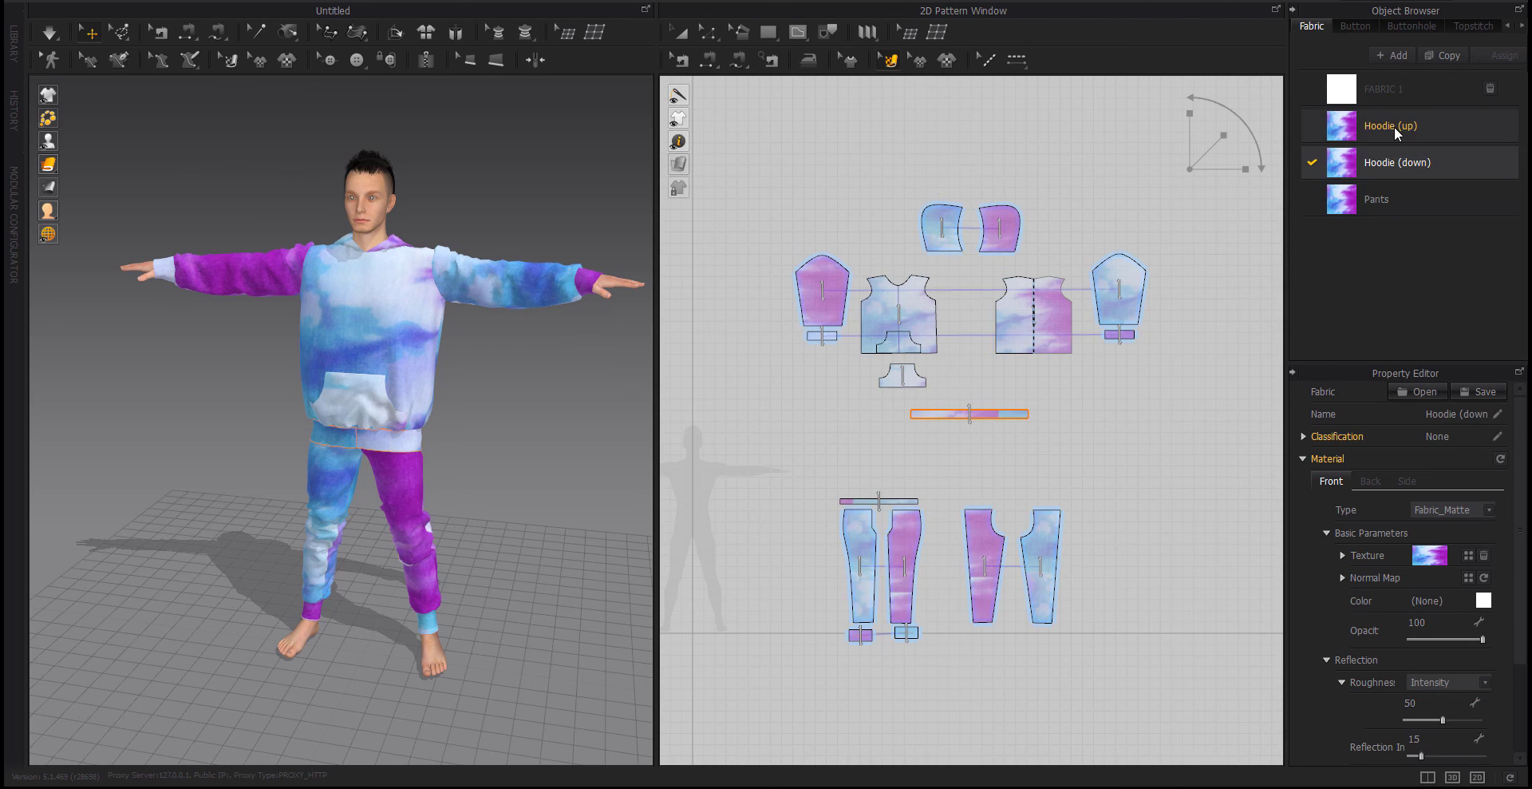
left_click(1227, 219)
Box-select all pattern pieces and set their Particle Distance to 5
scroll(1115, 431, "down", 3)
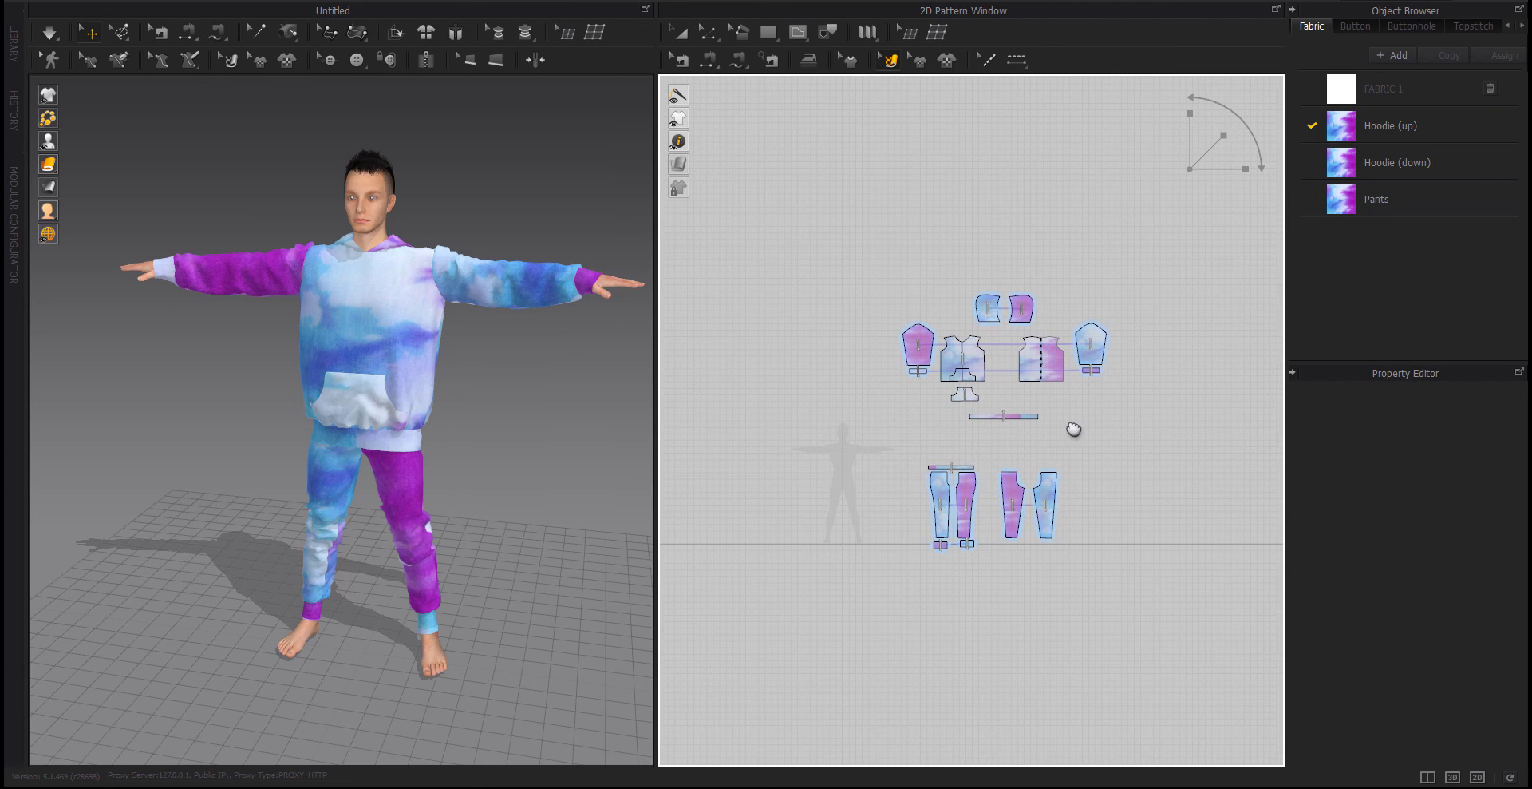
left_click_drag(1163, 276, 865, 636)
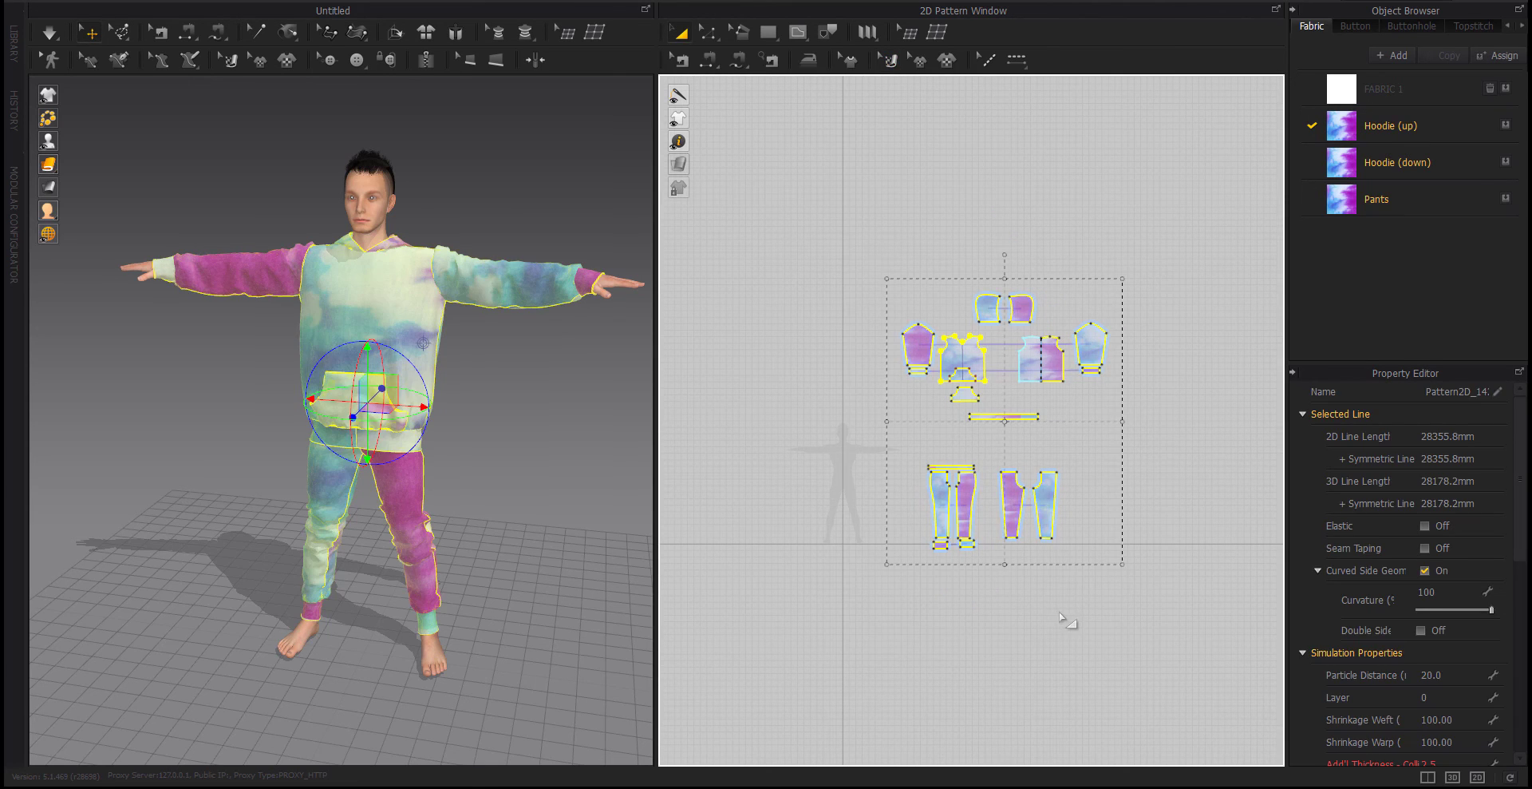
double_click(1431, 673)
type("5")
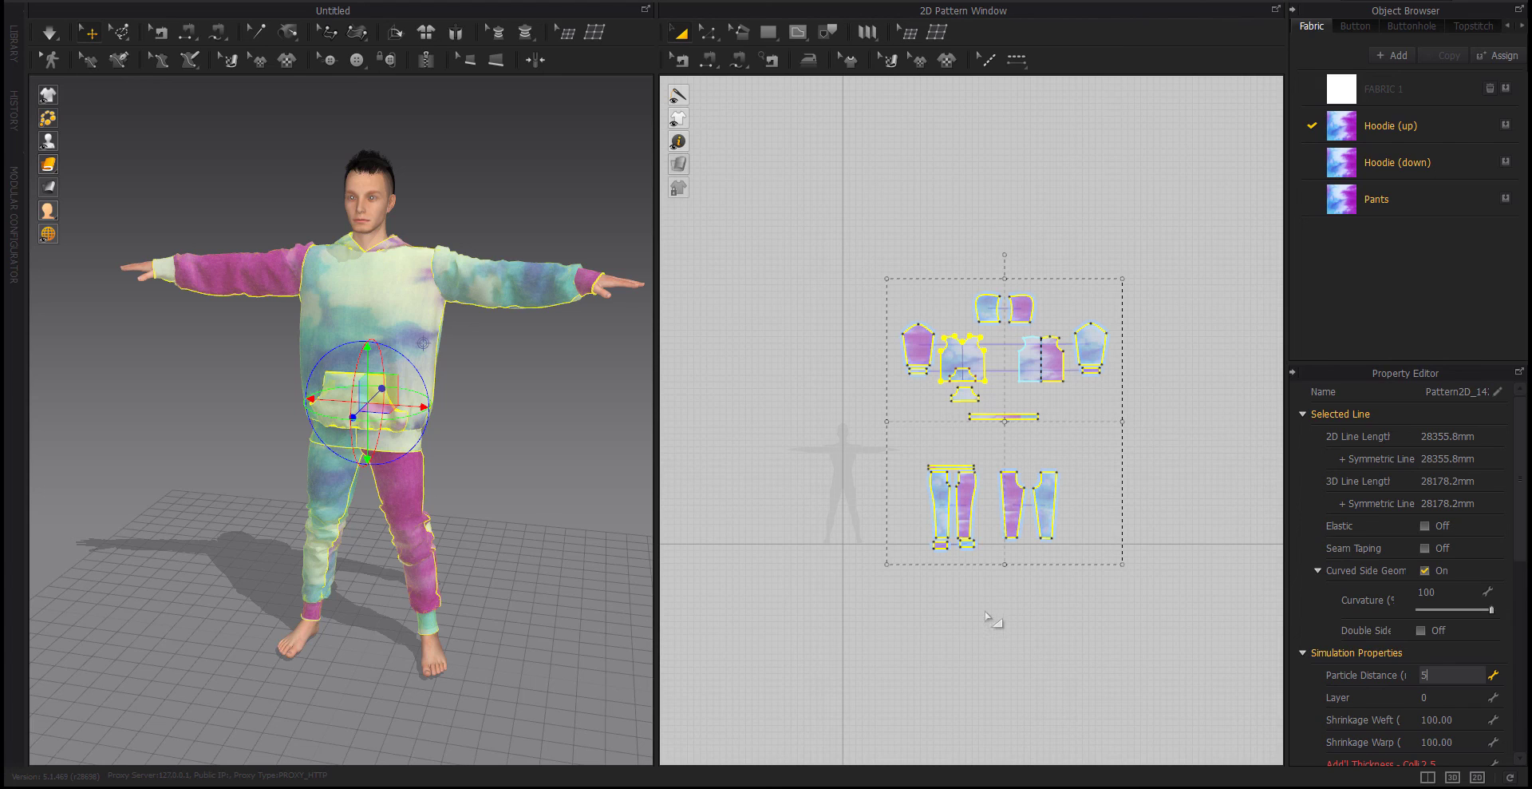
key("Return")
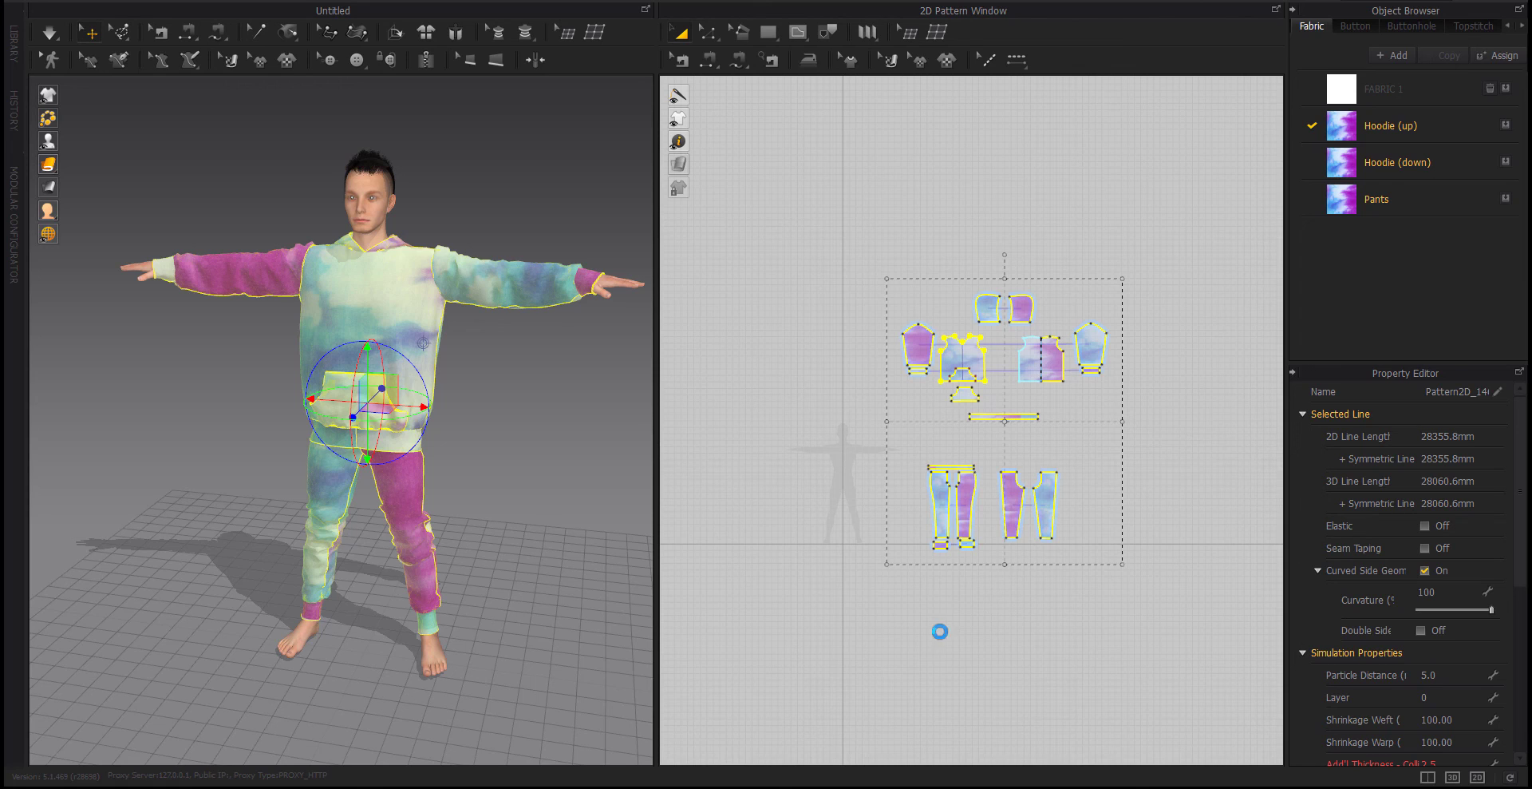
left_click(849, 611)
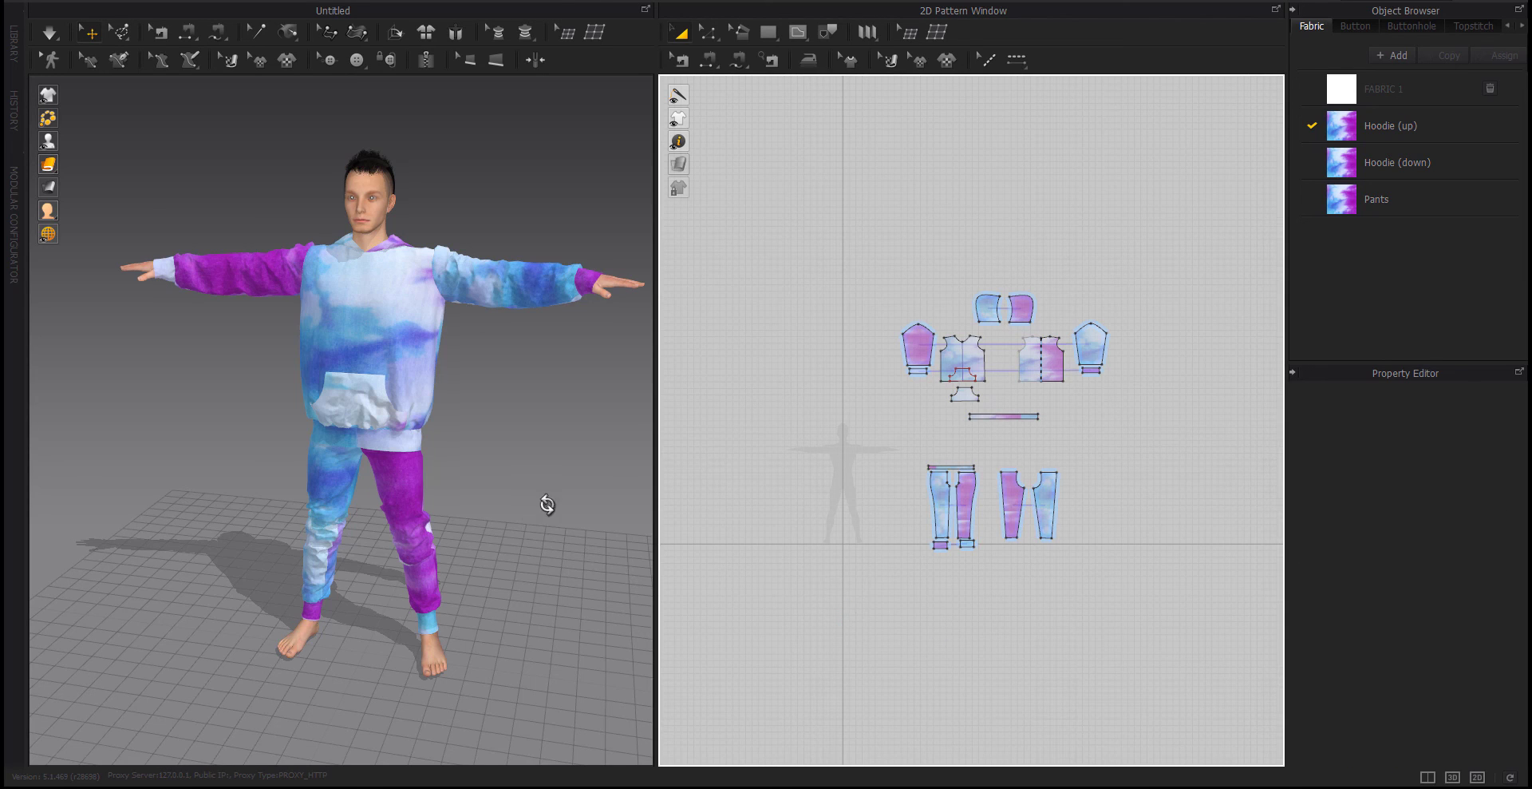
Orbit to the garment's back and stop the simulation
right_click_drag(544, 506, 561, 500)
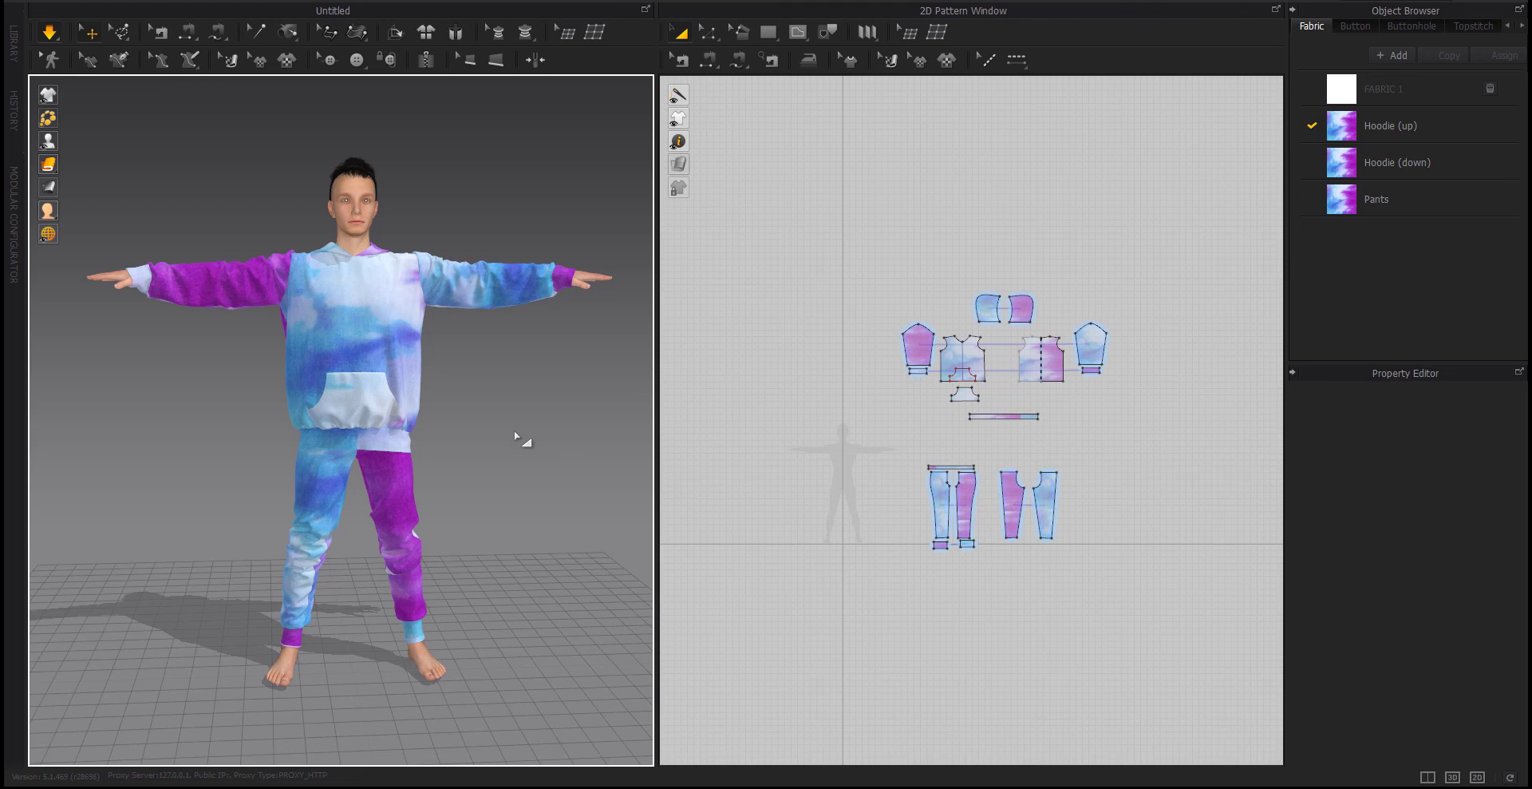
right_click_drag(515, 435, 514, 434)
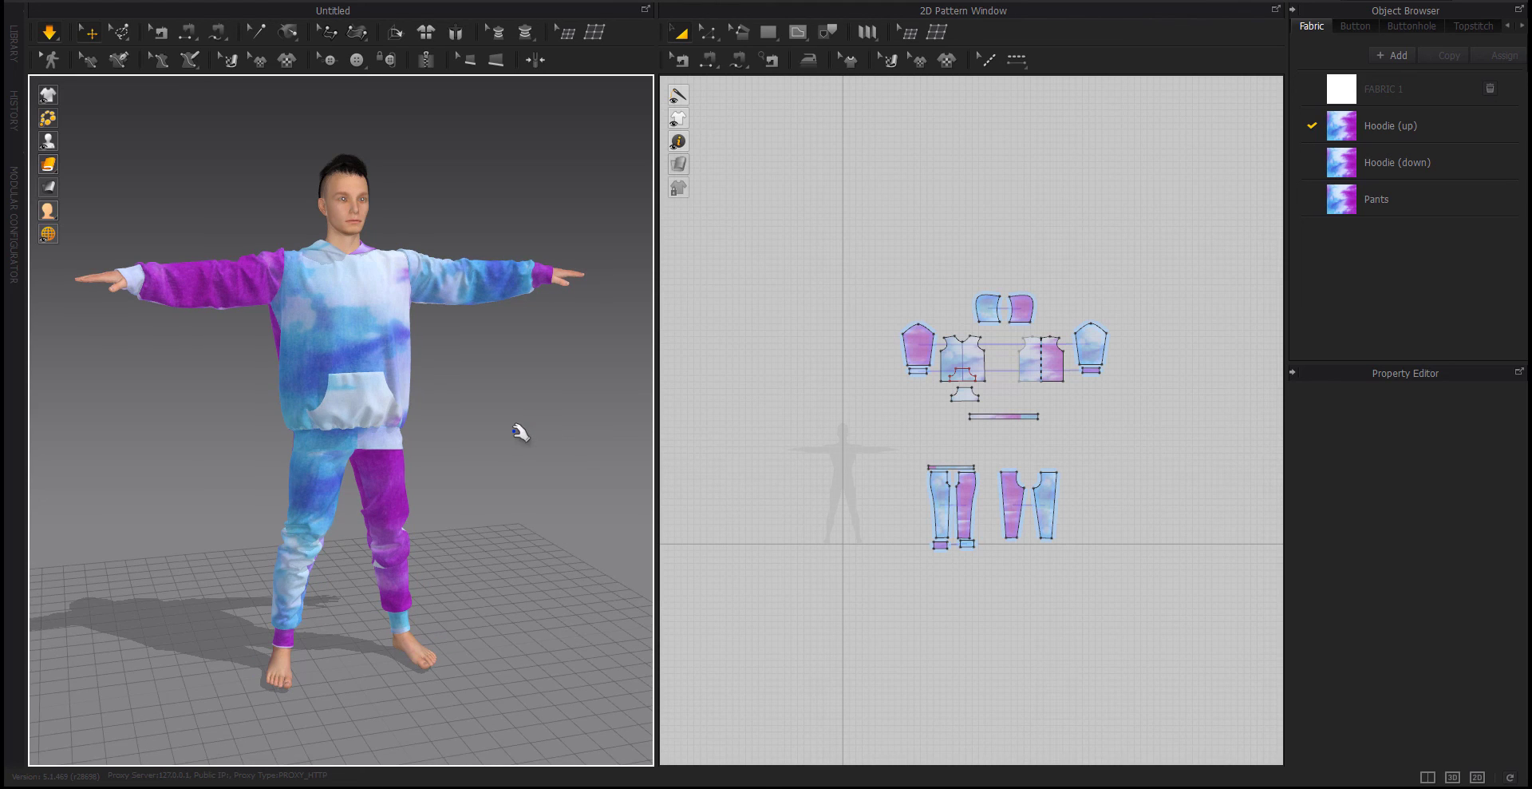
mouse_move(530, 450)
right_mouse_down()
mouse_move(864, 445)
mouse_move(438, 455)
right_mouse_up()
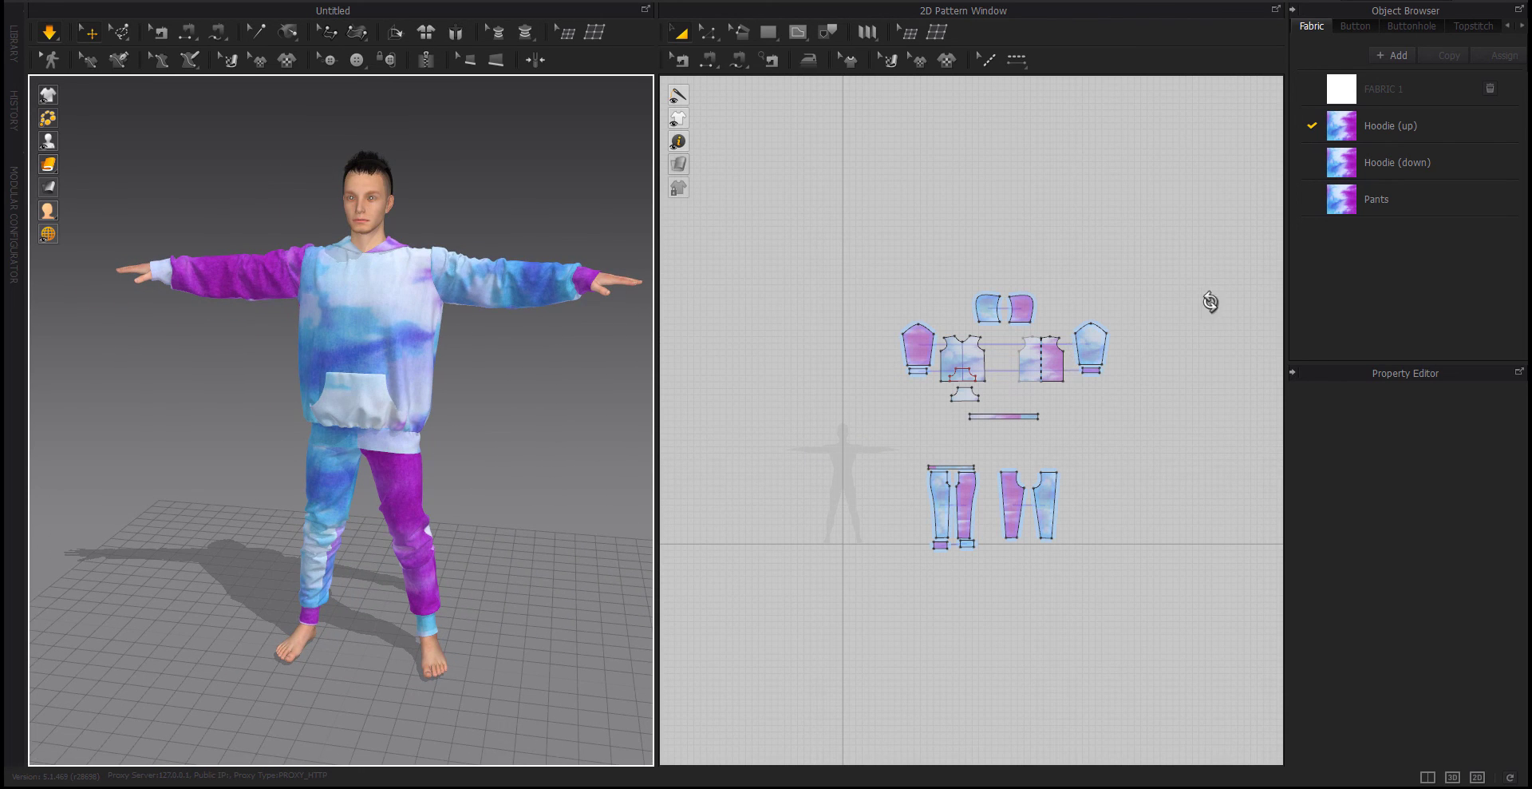
key("space")
Select all pattern pieces and enter a Particle Distance of 20
right_click(1348, 80)
left_click(1241, 252)
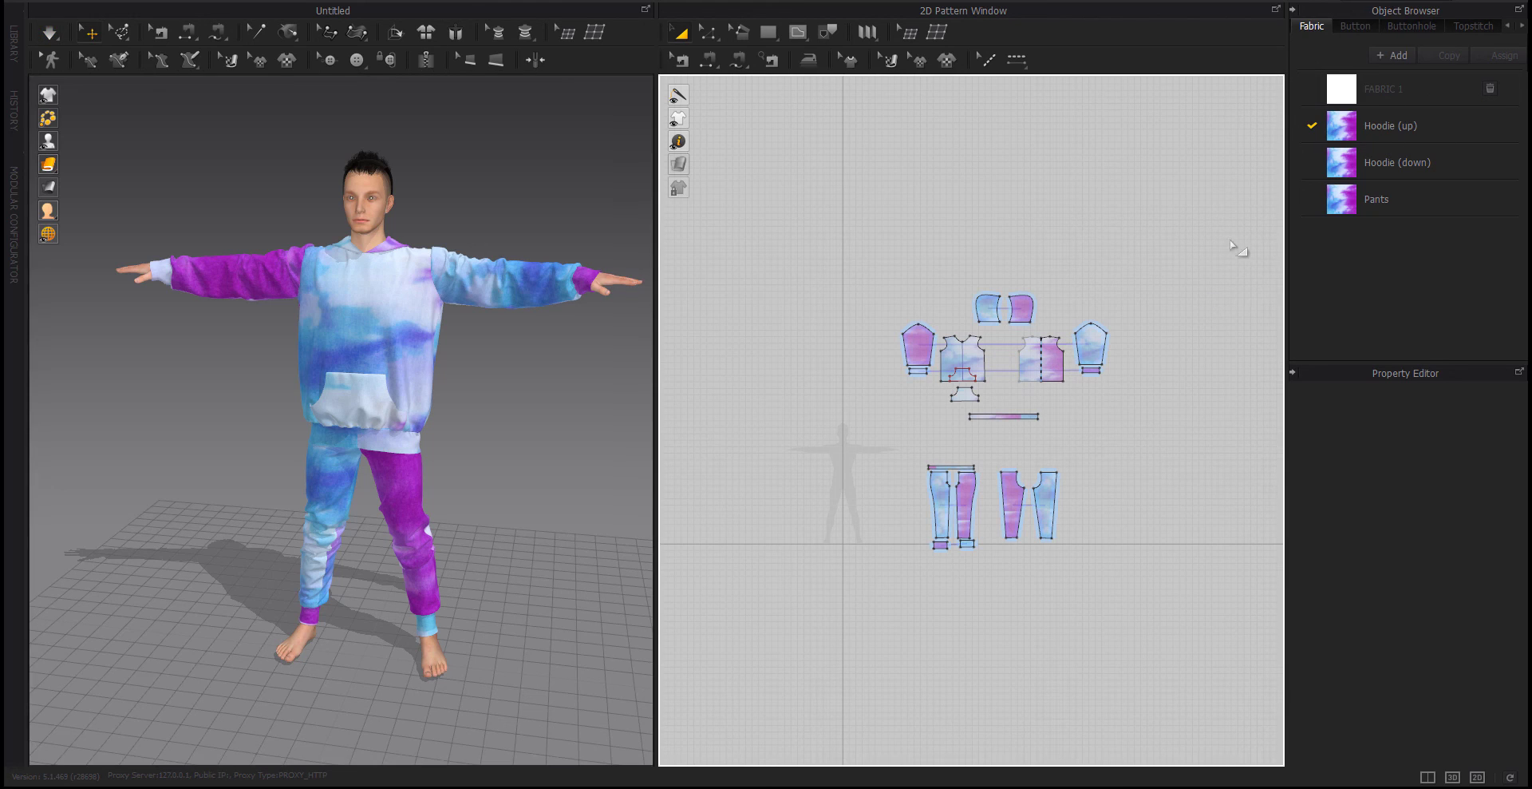
key("ctrl+a")
double_click(1452, 674)
type("20")
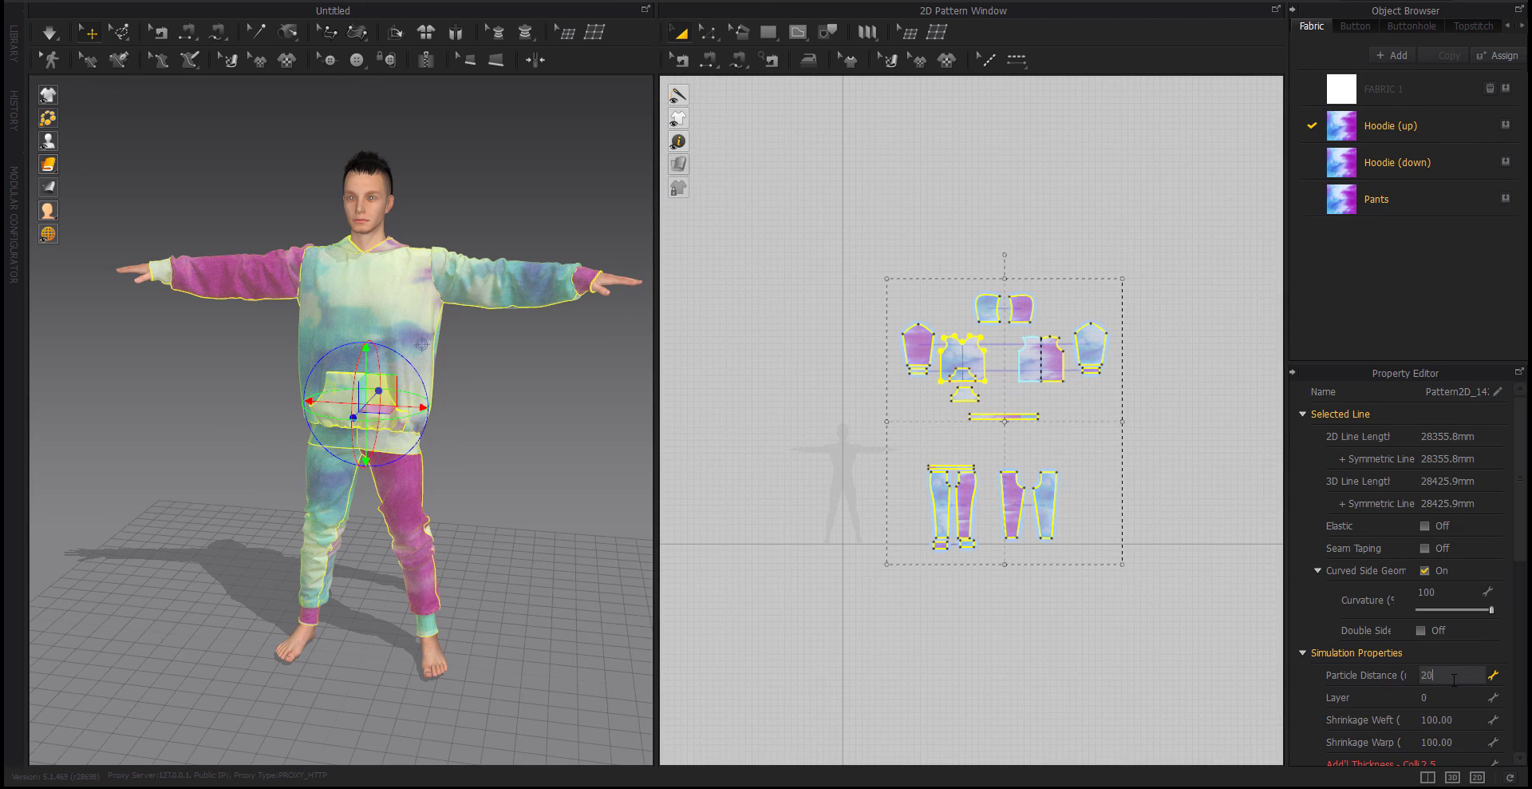